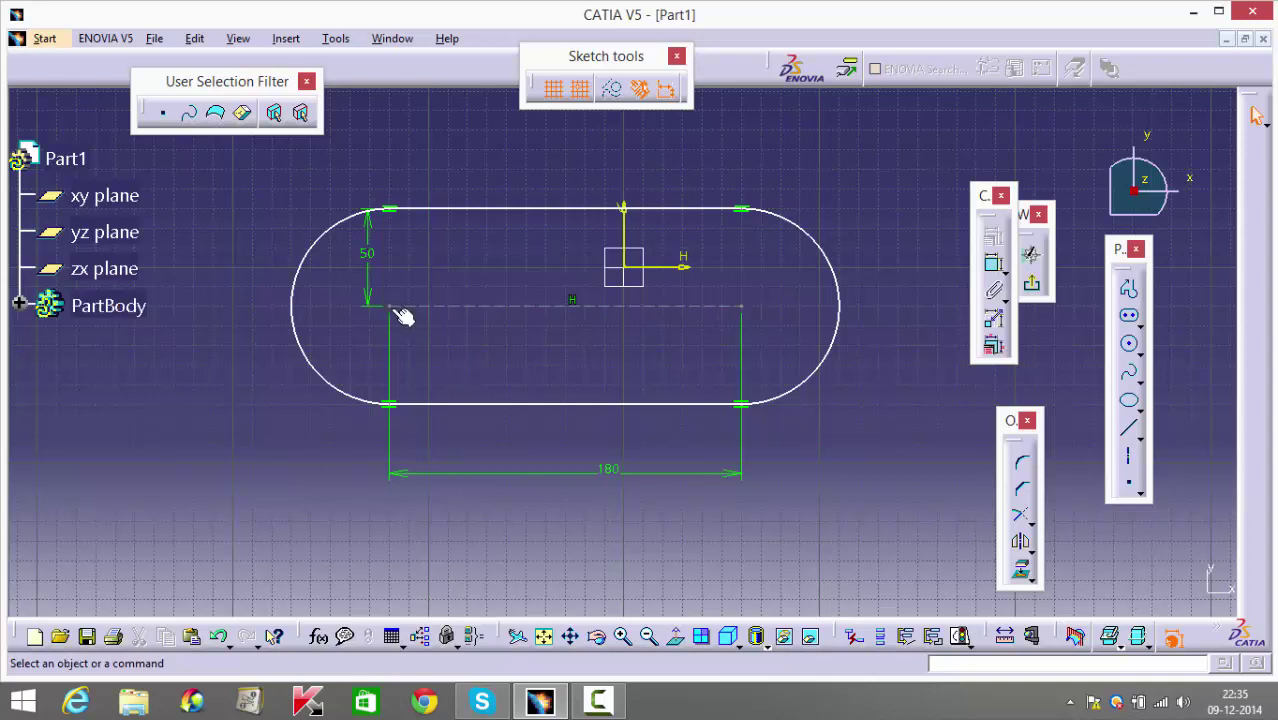
Constrain the elongated profile's two arc centres to be symmetric about the vertical sketch axis.
{"action": "left_click", "coordinate": [389, 305]}
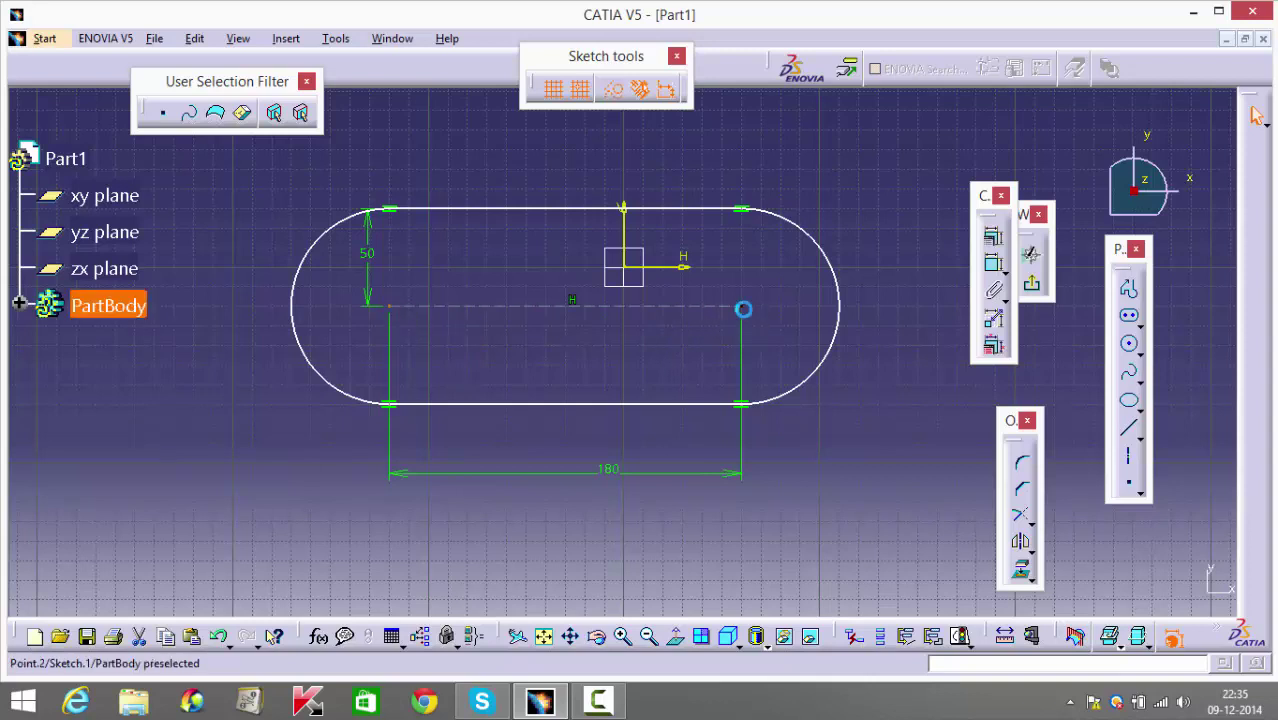
{"action": "left_click", "coordinate": [743, 306], "text": "ctrl"}
{"action": "left_click", "coordinate": [623, 232], "text": "ctrl"}
{"action": "left_click", "coordinate": [995, 238]}
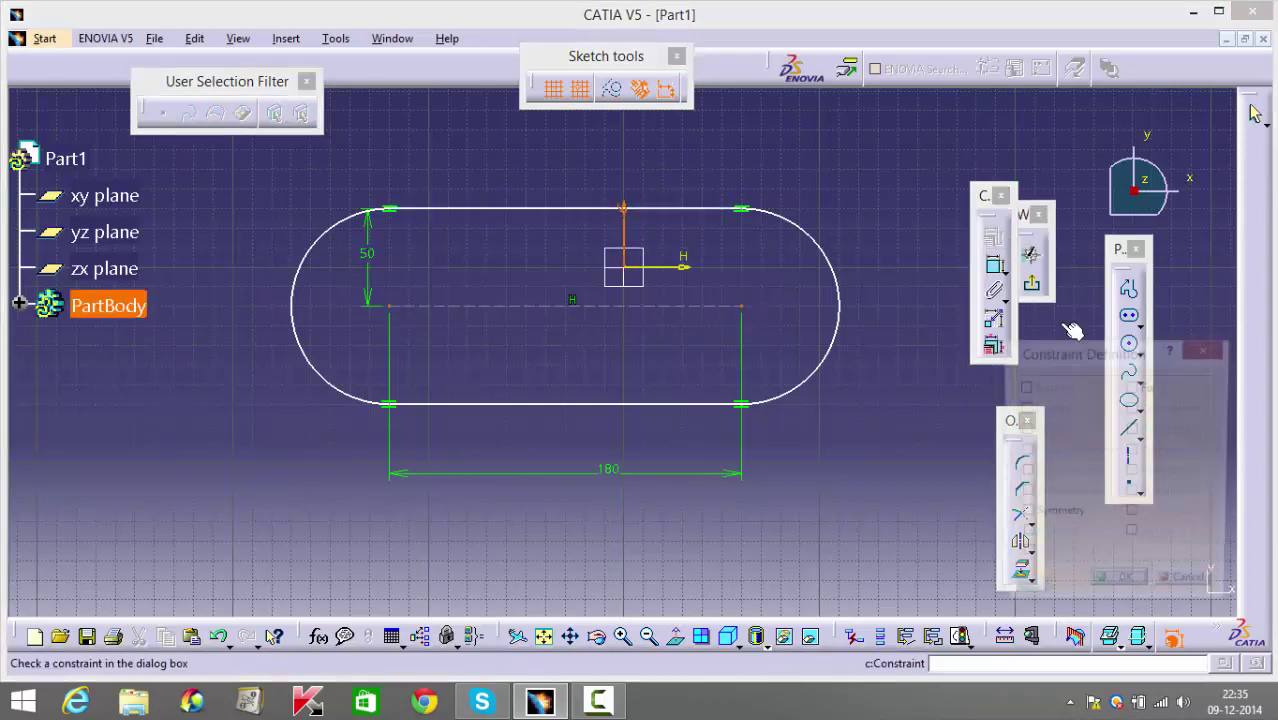
{"action": "left_click", "coordinate": [1050, 516]}
{"action": "left_click", "coordinate": [1125, 589]}
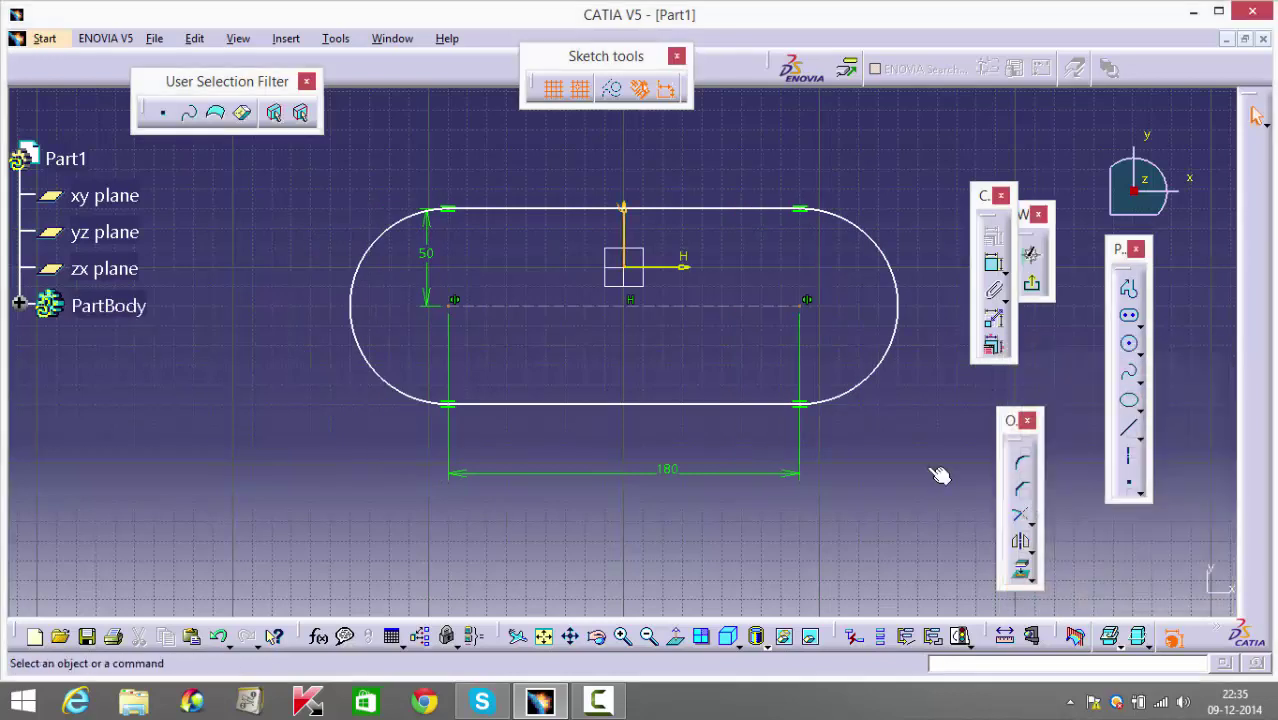
Add a coincidence constraint between the right arc centre and the horizontal sketch axis.
{"action": "left_click", "coordinate": [688, 265], "text": "ctrl"}
{"action": "left_click", "coordinate": [993, 237]}
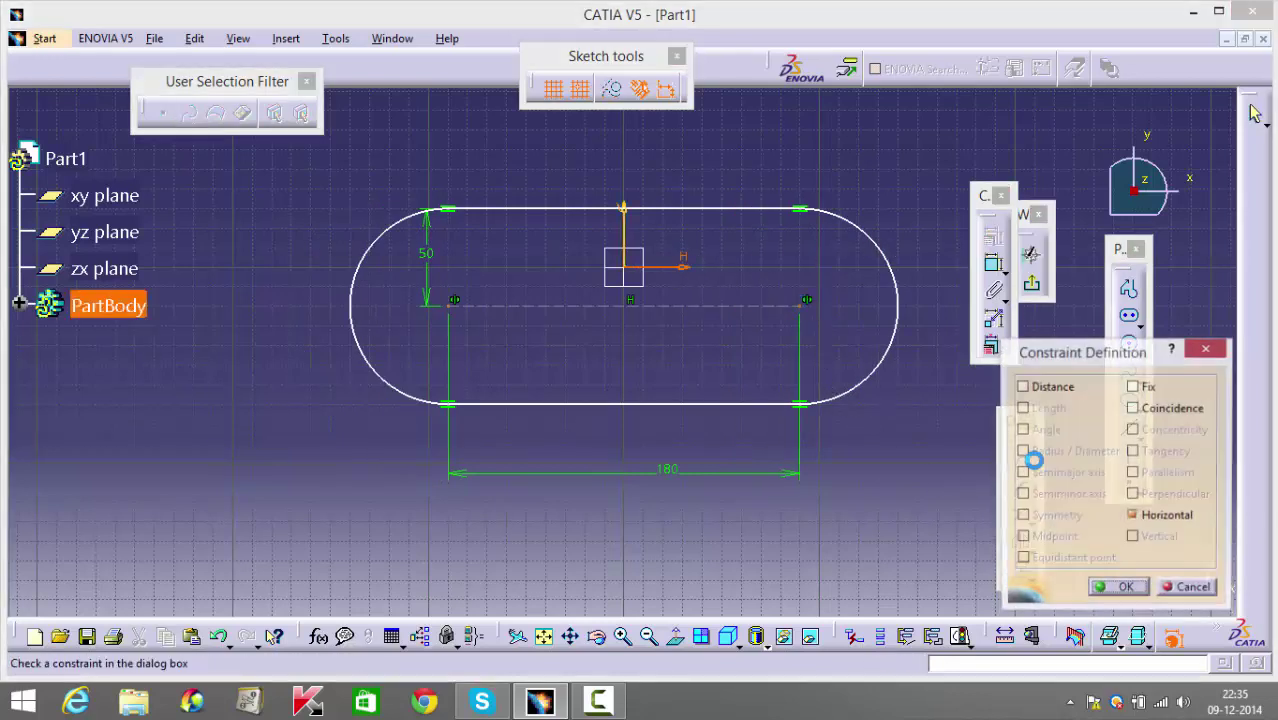
{"action": "left_click", "coordinate": [1196, 410]}
{"action": "left_click", "coordinate": [1125, 589]}
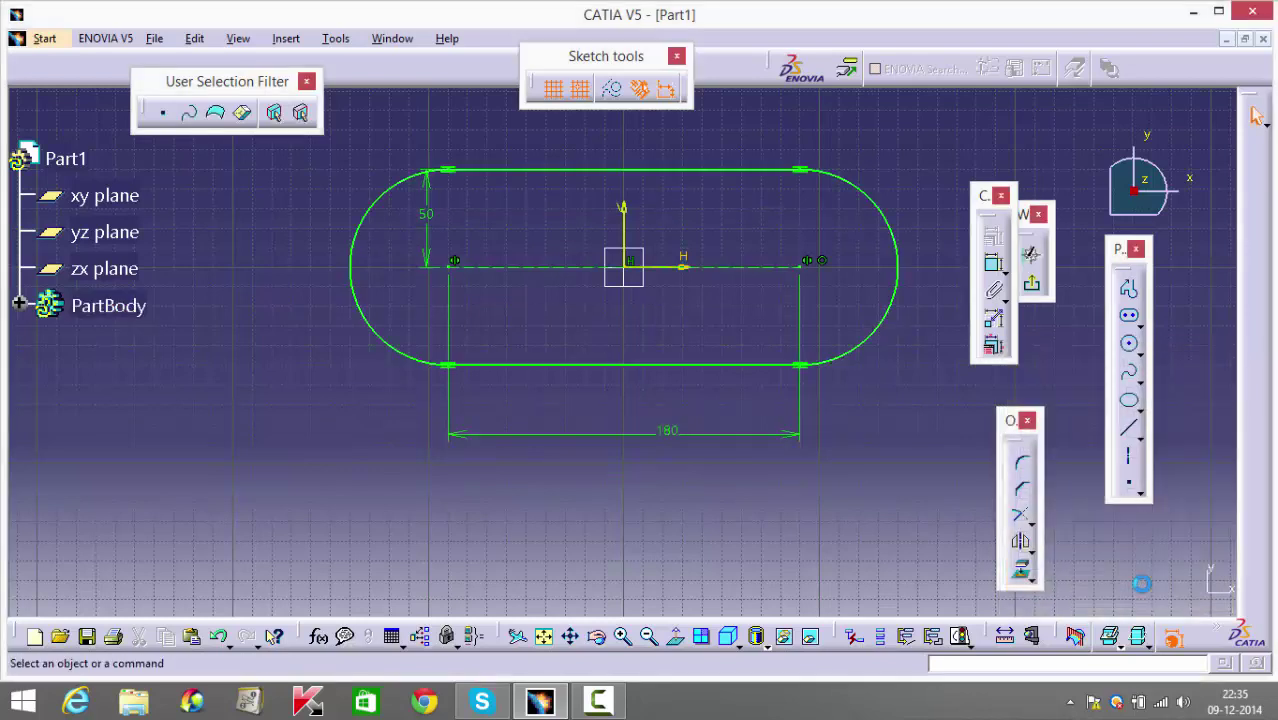
Sketch a circle about 40 mm in diameter centred on the elongated profile's left arc centre.
{"action": "left_click", "coordinate": [1130, 343]}
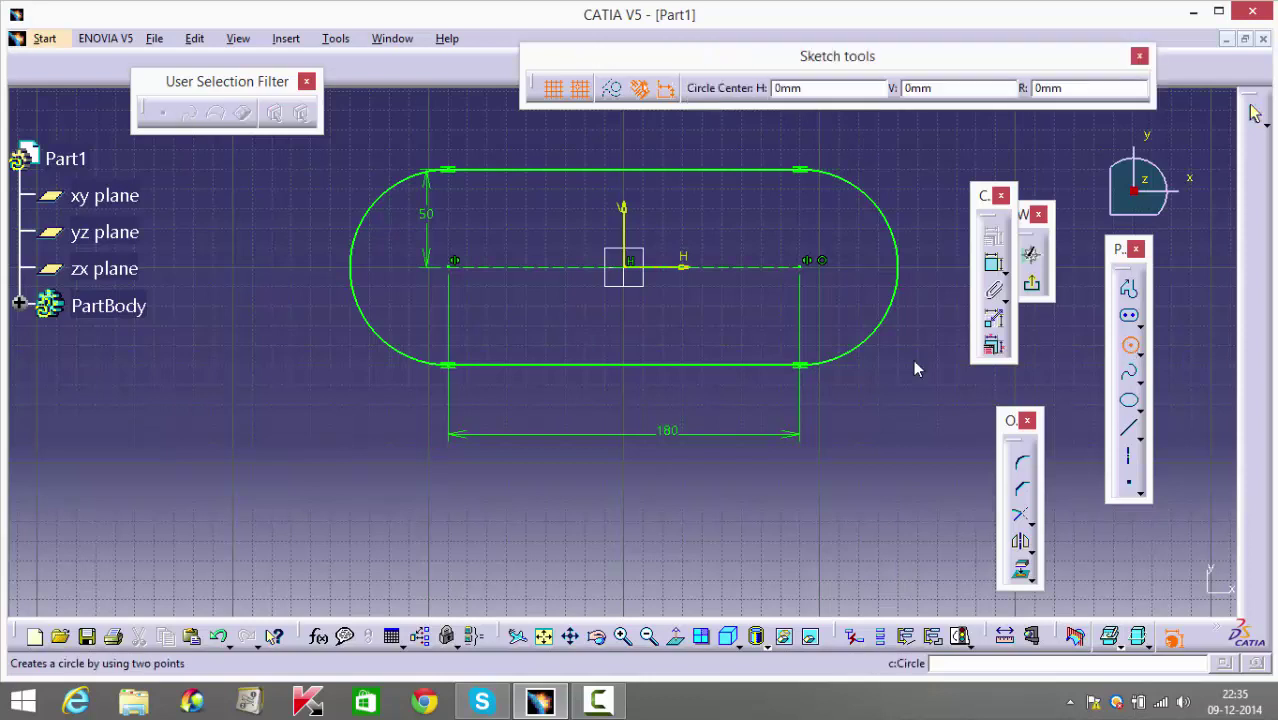
{"action": "left_click", "coordinate": [450, 263]}
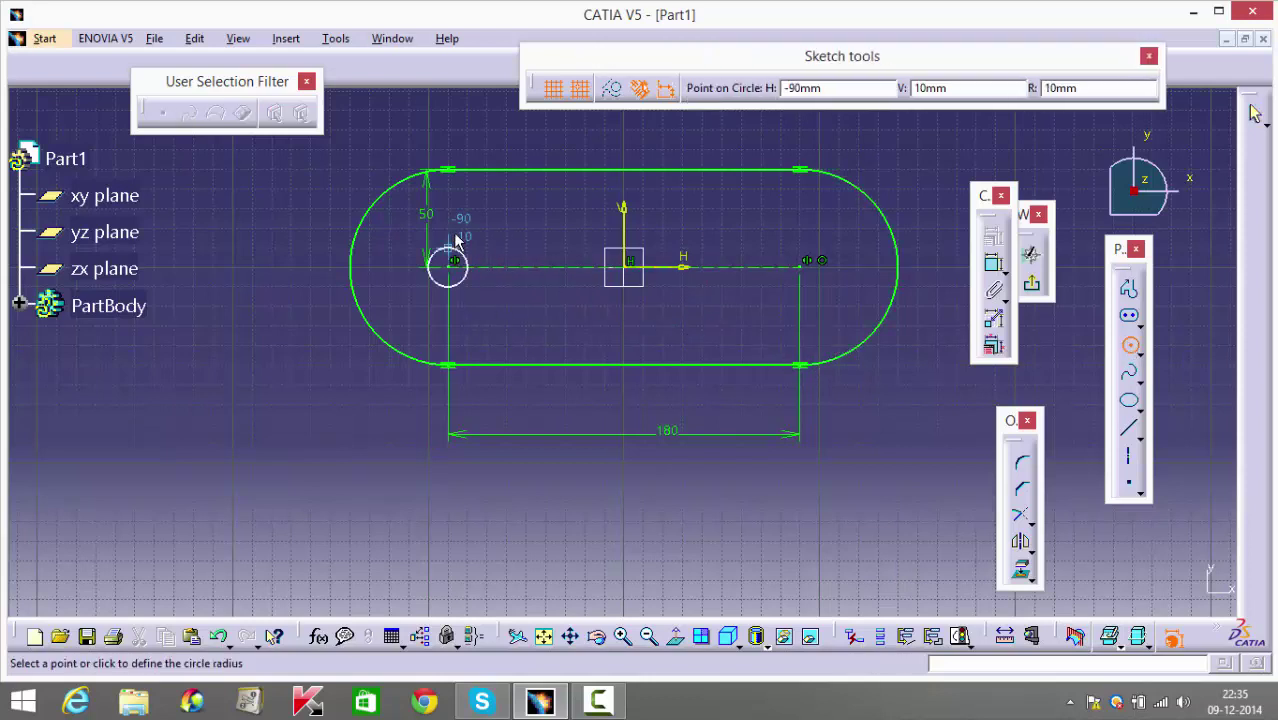
{"action": "left_click", "coordinate": [453, 226]}
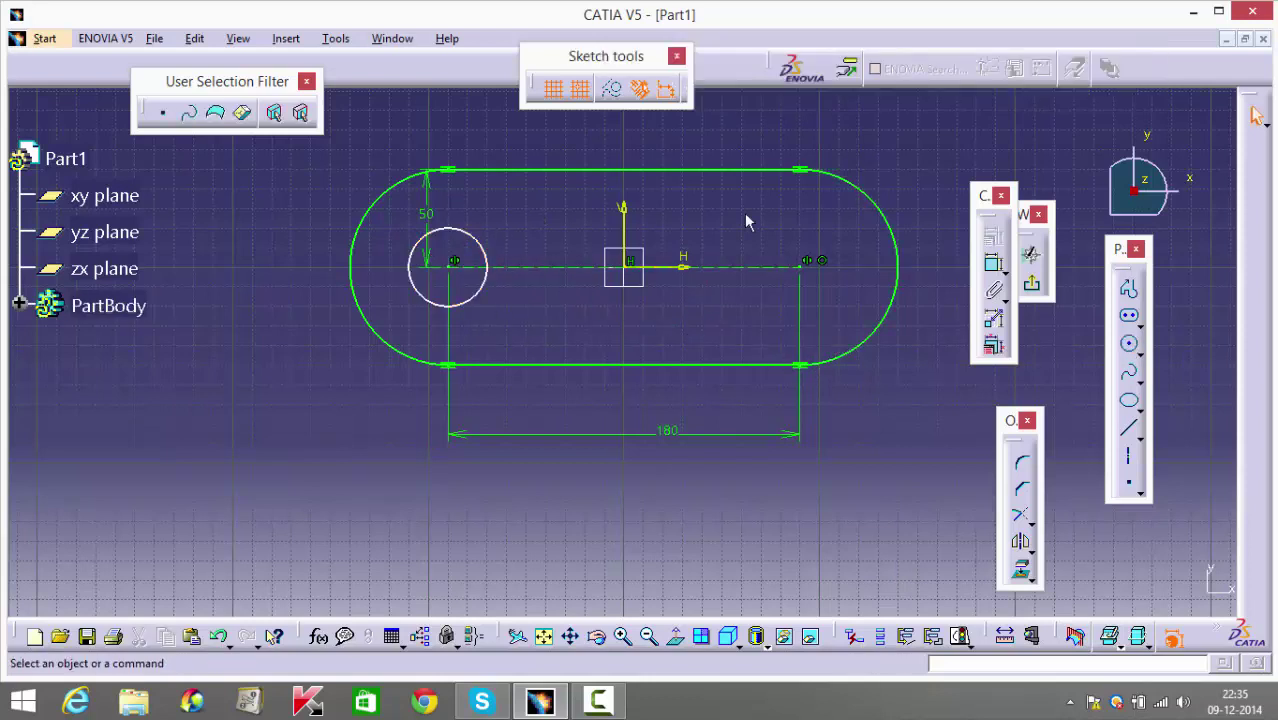
Dimension the left circle's diameter and set it to 37 mm.
{"action": "left_click", "coordinate": [995, 264]}
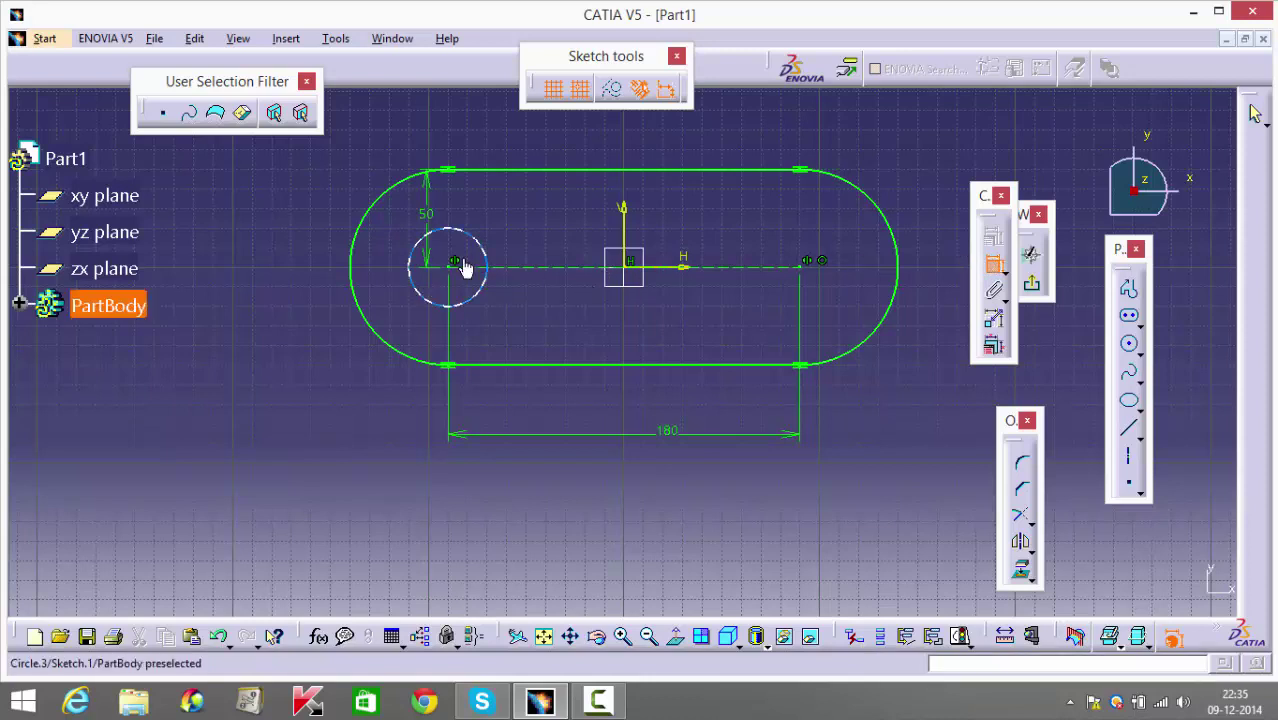
{"action": "left_click", "coordinate": [486, 258]}
{"action": "left_click", "coordinate": [530, 218]}
{"action": "double_click", "coordinate": [535, 225]}
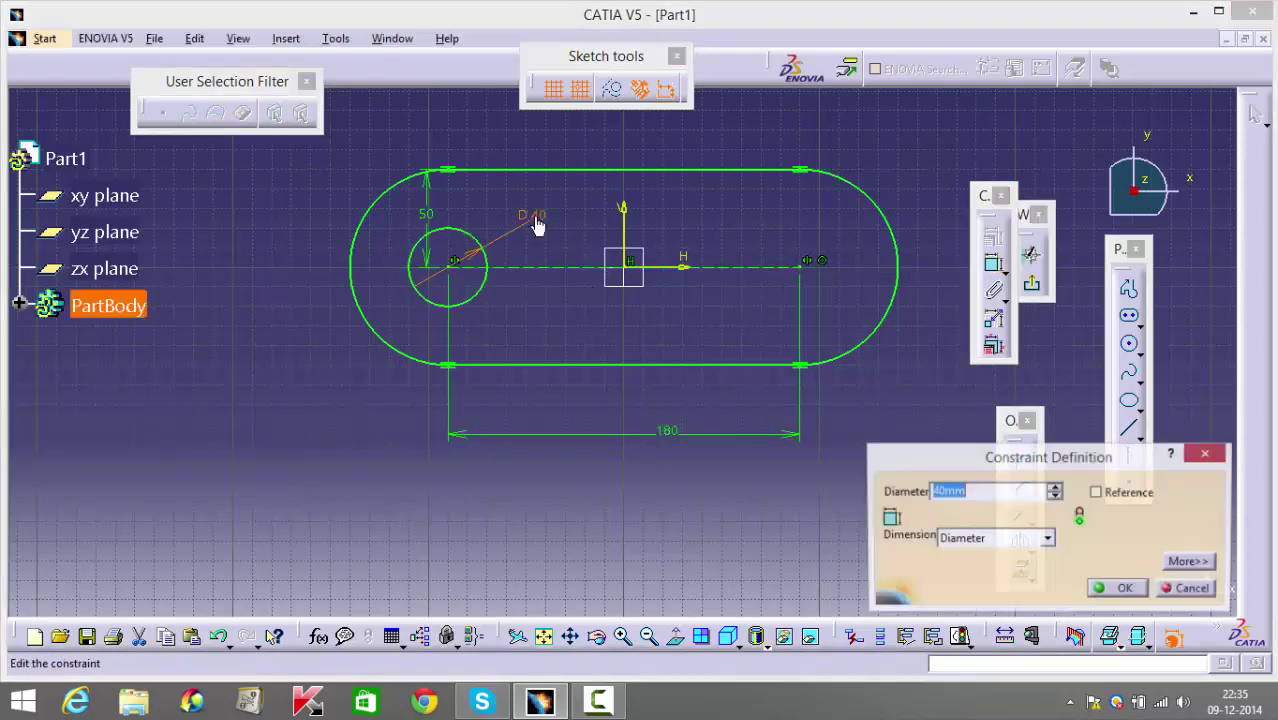
{"action": "type", "text": "37"}
{"action": "key", "text": "Return"}
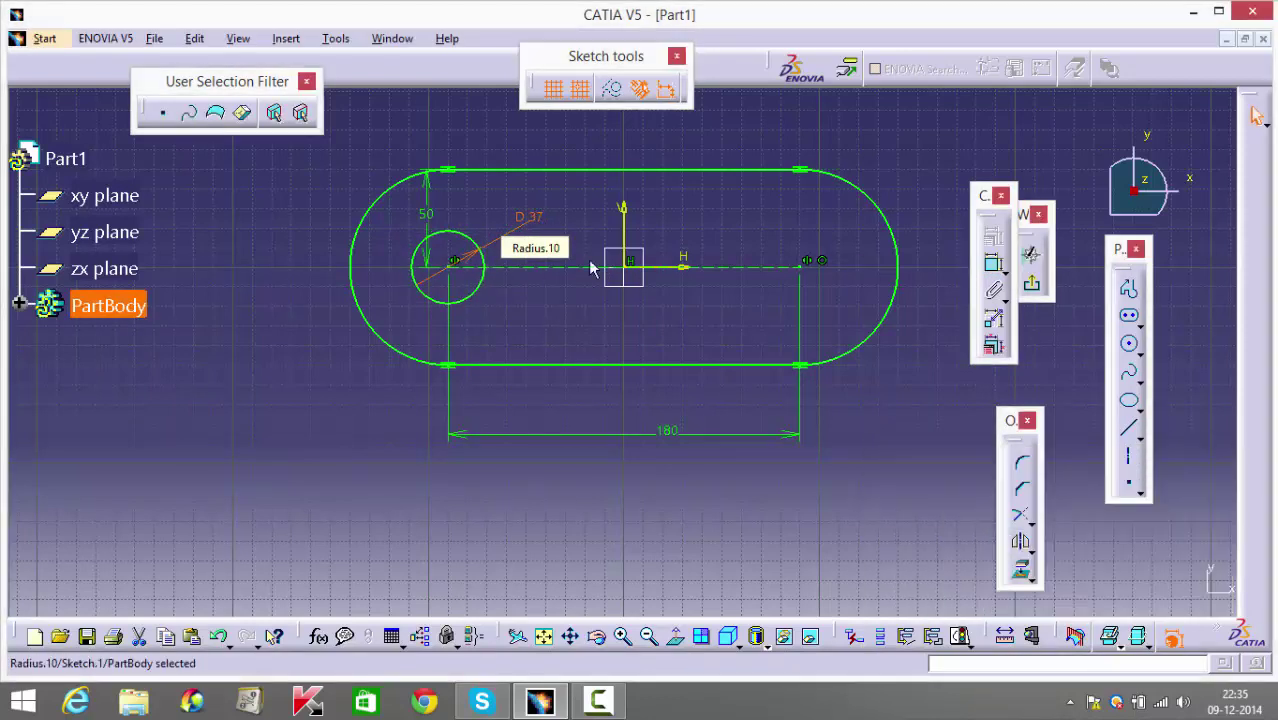
{"action": "left_click", "coordinate": [572, 240]}
Mirror the 37 mm circle about the vertical sketch axis to the profile's right end.
{"action": "left_click_drag", "start_coordinate": [545, 206], "coordinate": [388, 318]}
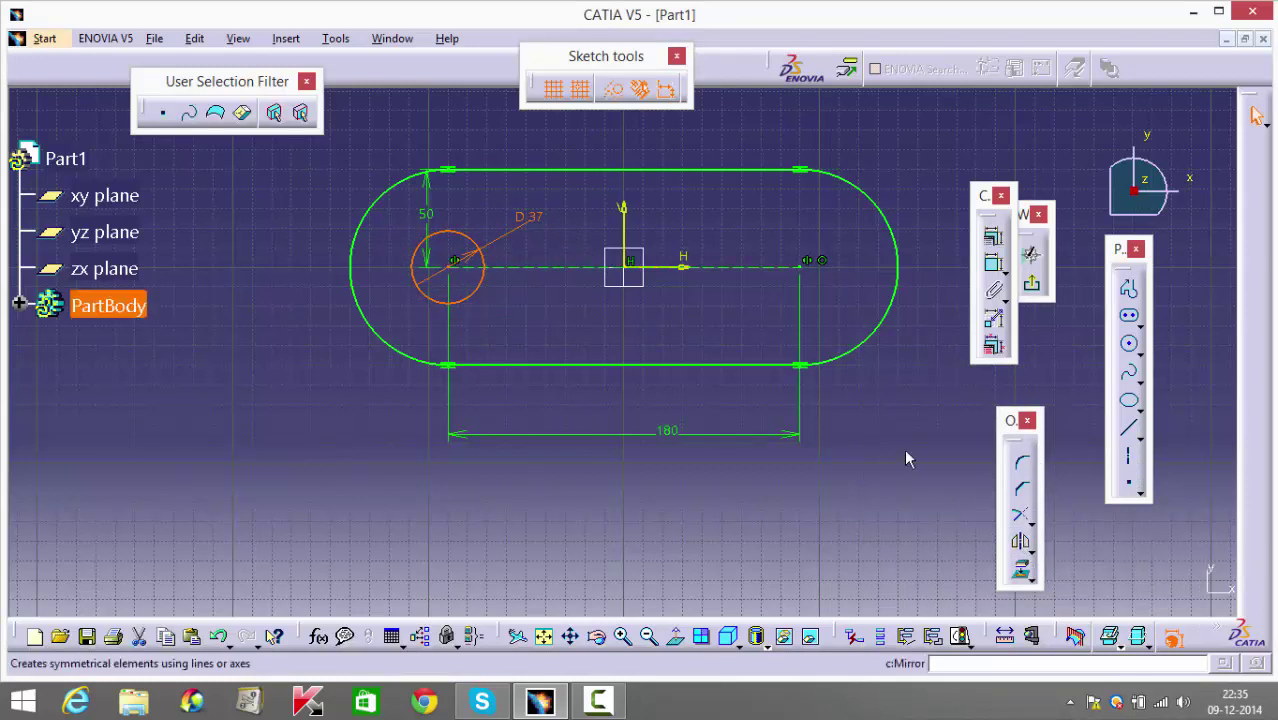
{"action": "left_click", "coordinate": [1020, 542]}
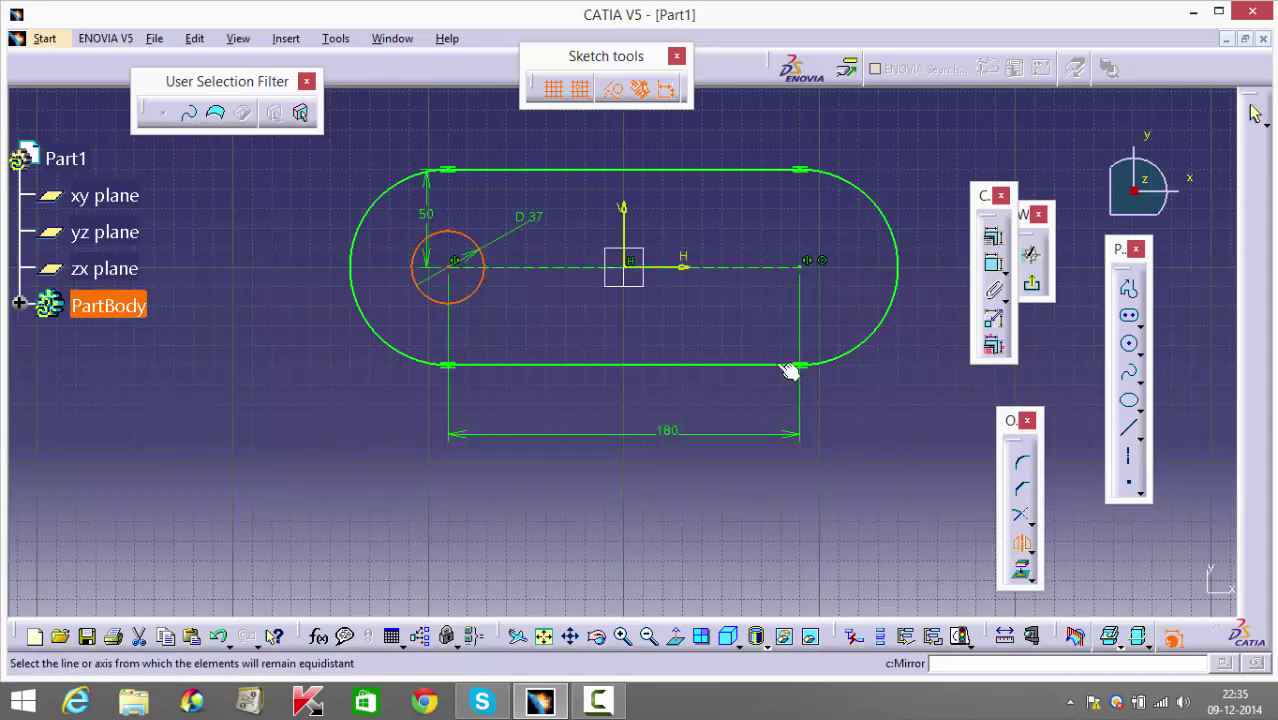
{"action": "left_click", "coordinate": [630, 245]}
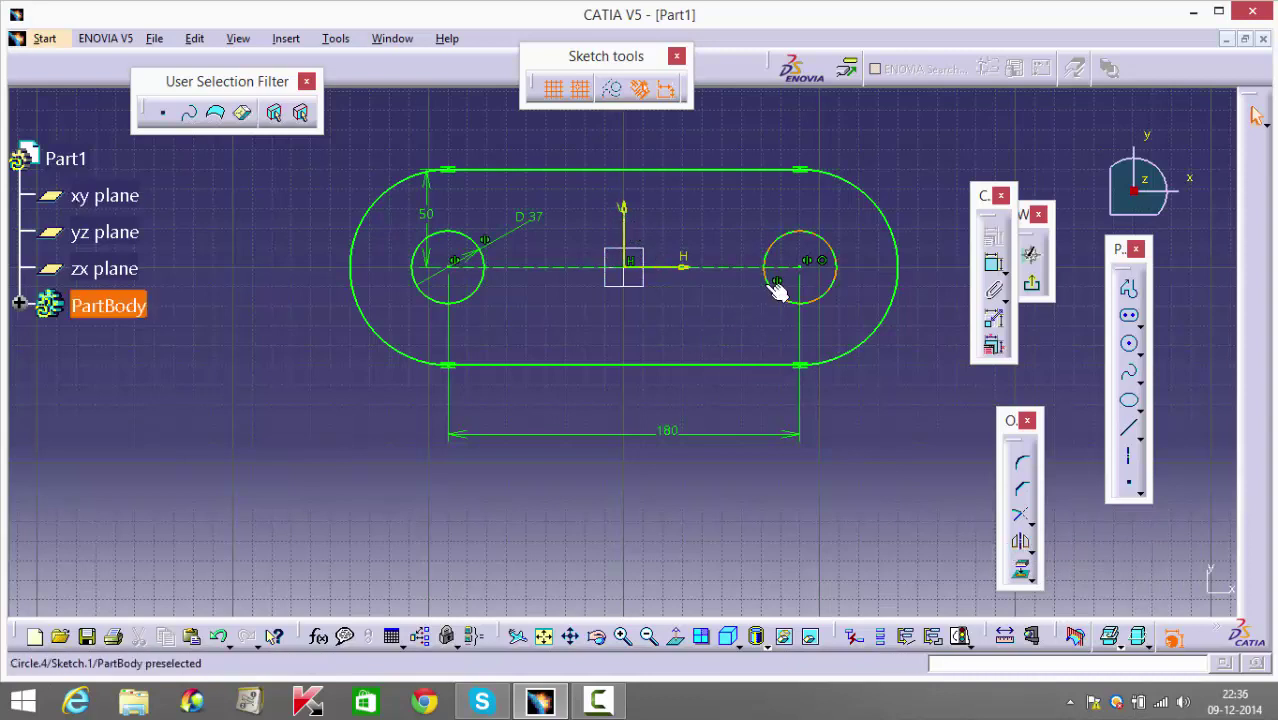
Finish the sketch and extrude it as a 25 mm pad.
{"action": "left_click", "coordinate": [1034, 288]}
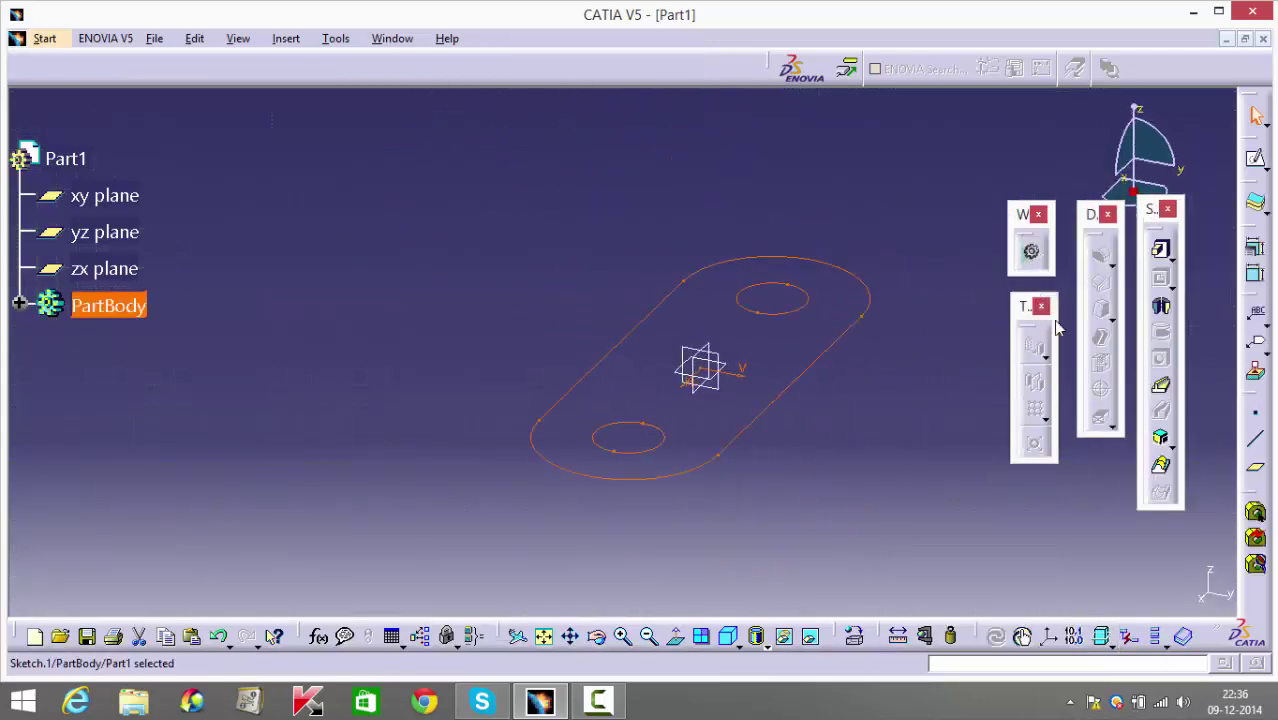
{"action": "left_click", "coordinate": [1160, 252]}
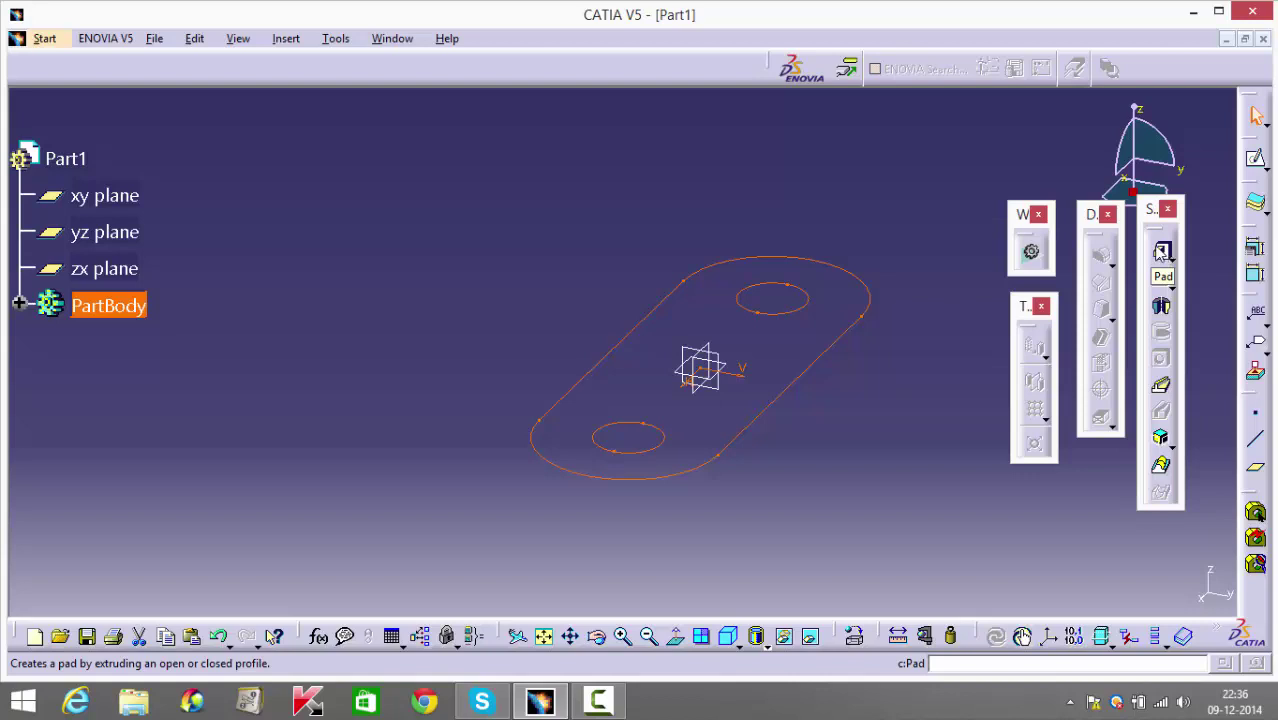
{"action": "left_click", "coordinate": [1158, 254]}
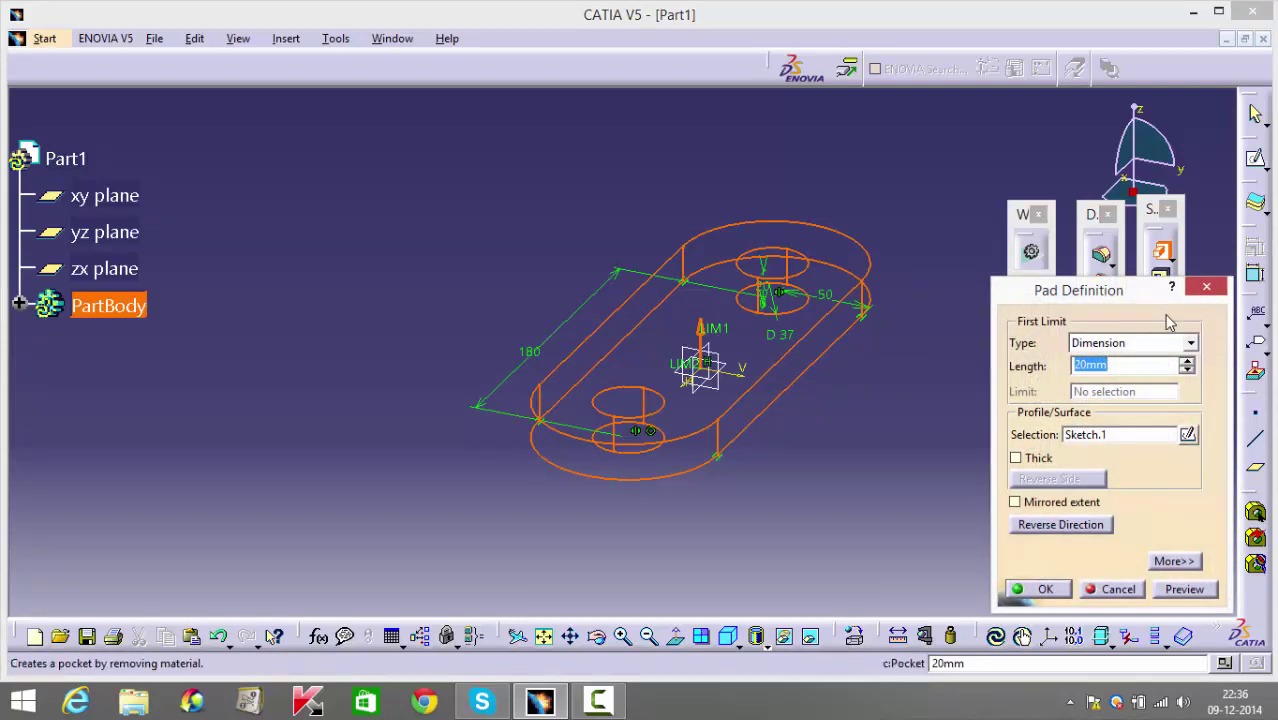
{"action": "type", "text": "25"}
{"action": "left_click", "coordinate": [1037, 589]}
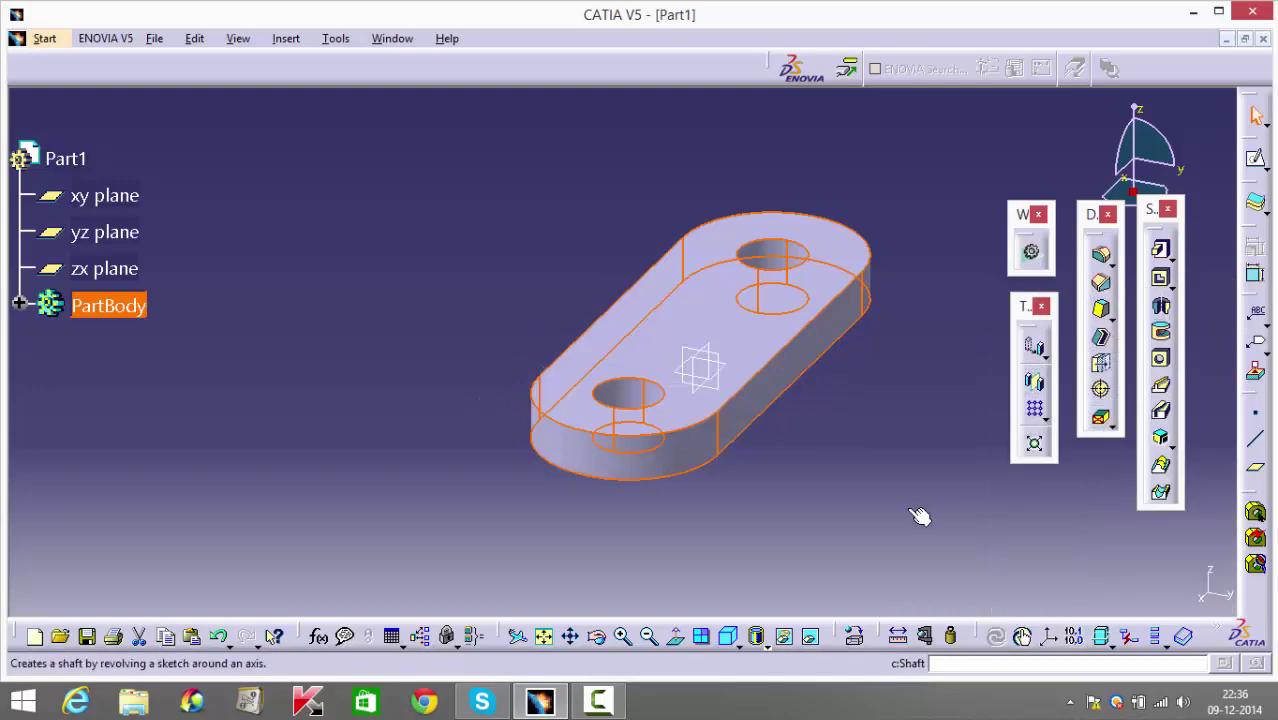
Start a new sketch on the yz plane through the middle of the plate.
{"action": "middle_click_drag", "start_coordinate": [898, 502], "coordinate": [733, 365]}
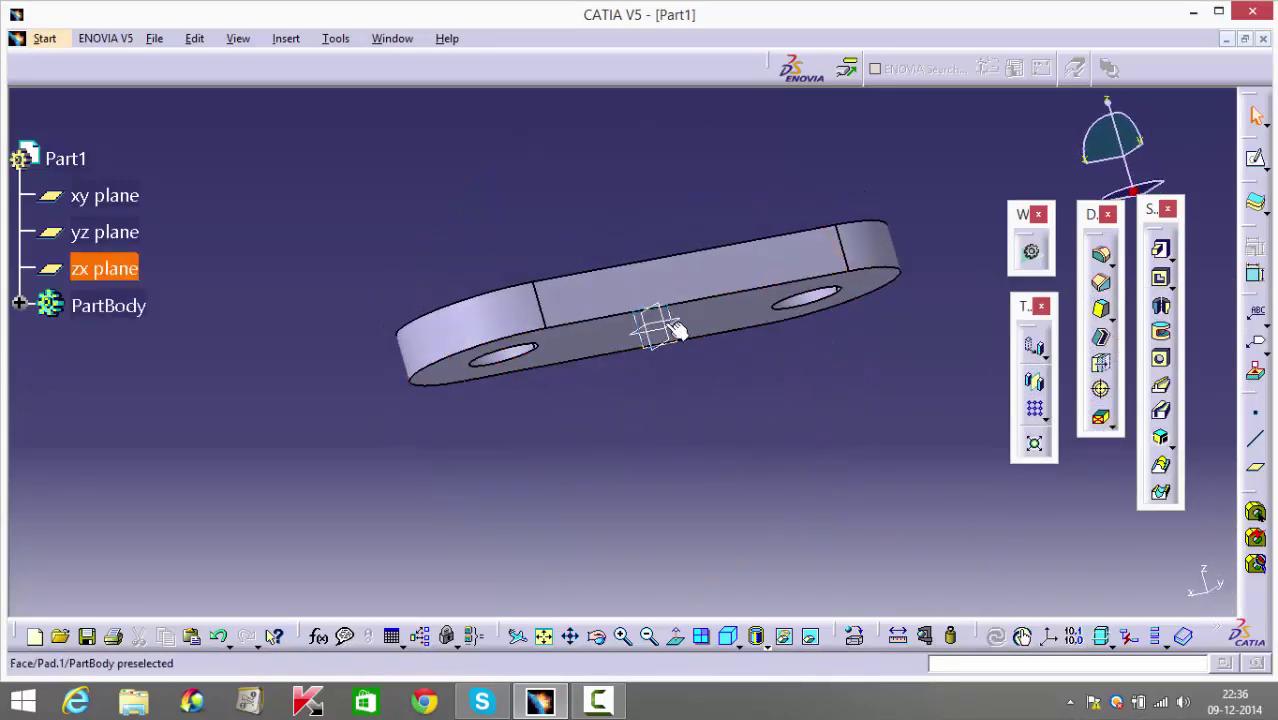
{"action": "middle_click_drag", "start_coordinate": [688, 408], "coordinate": [738, 362]}
{"action": "left_click", "coordinate": [703, 343]}
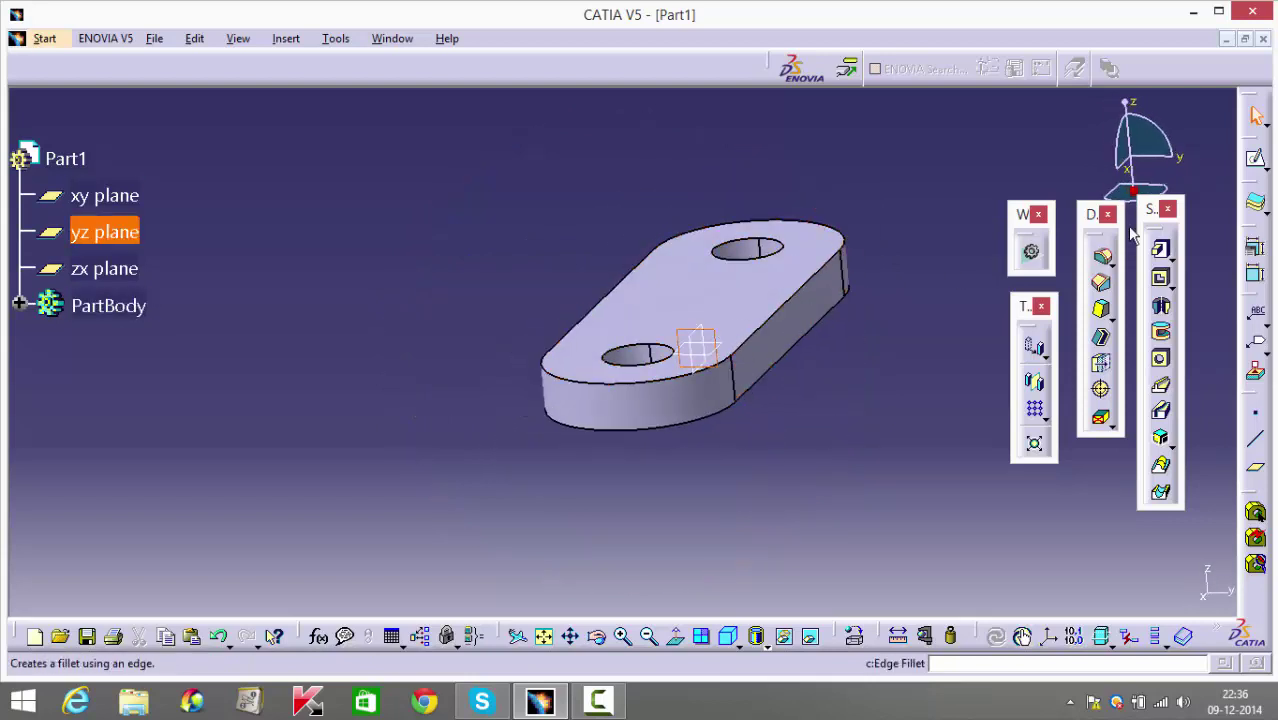
{"action": "left_click", "coordinate": [1257, 163]}
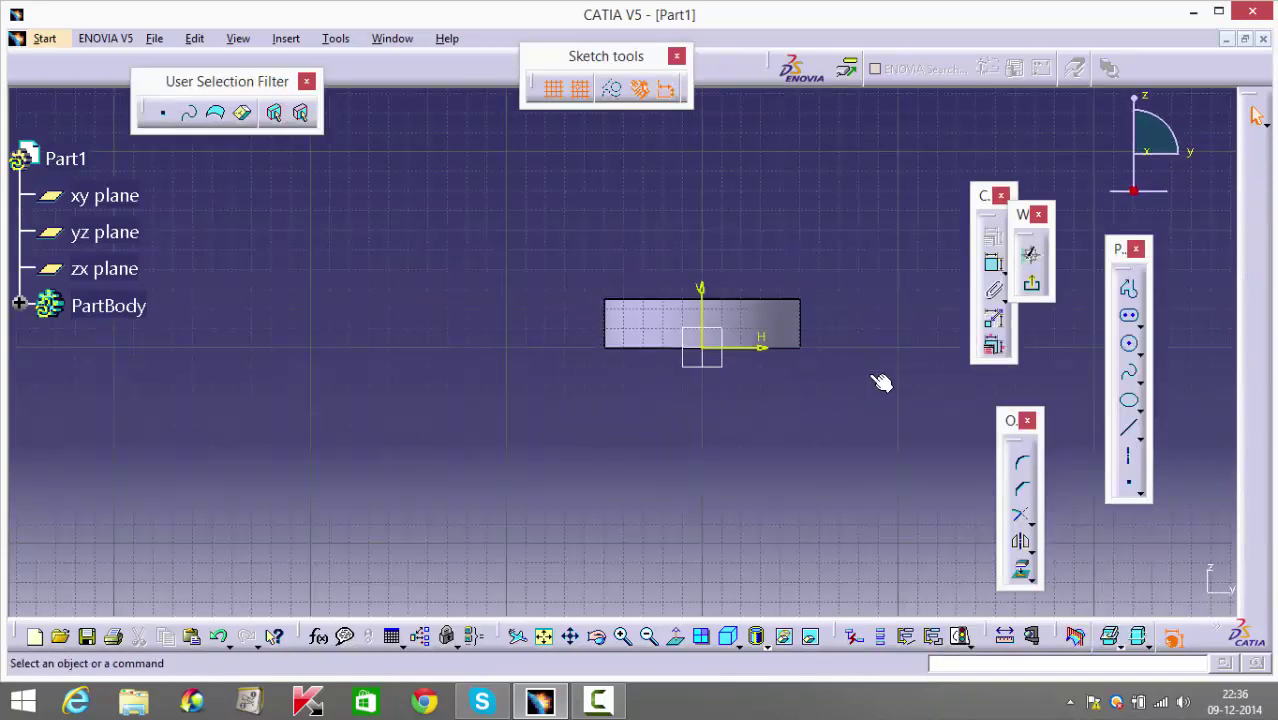
Sketch a closed inverted-L profile above the plate, about 110 mm long and 40 mm high, with both legs about 20 mm thick.
{"action": "middle_click_drag", "start_coordinate": [833, 410], "coordinate": [682, 490]}
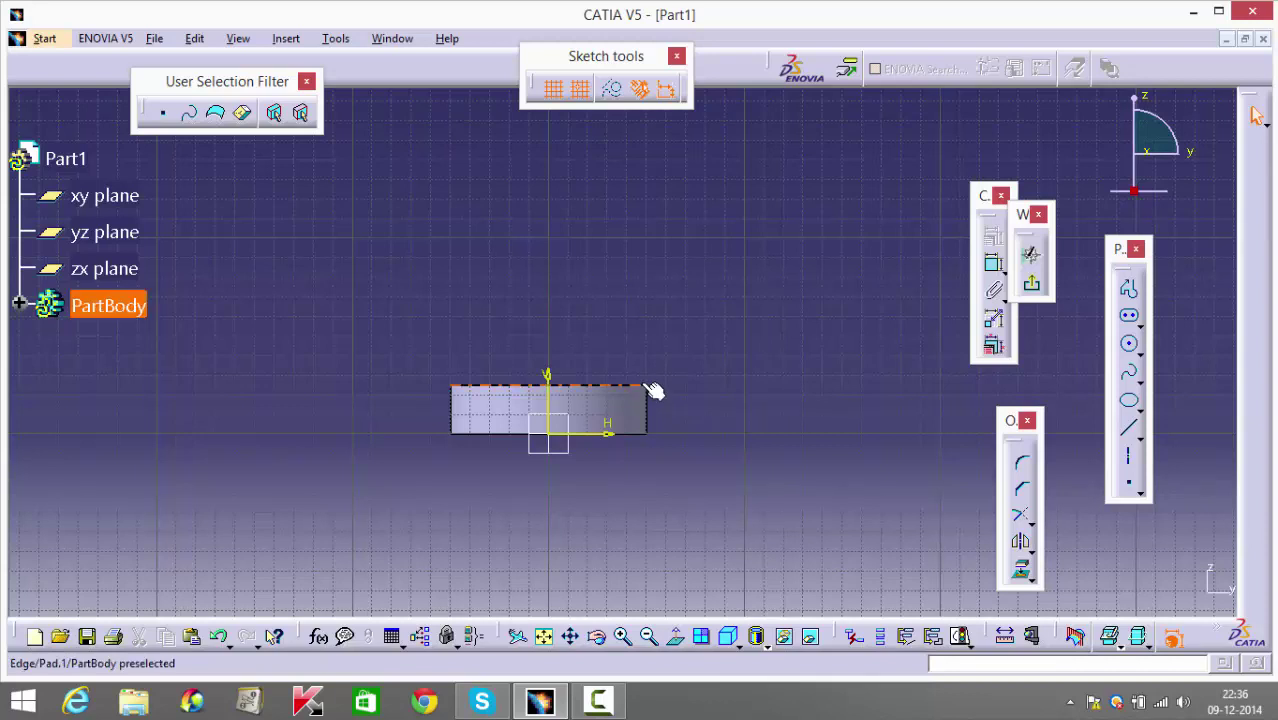
{"action": "left_click", "coordinate": [1130, 290]}
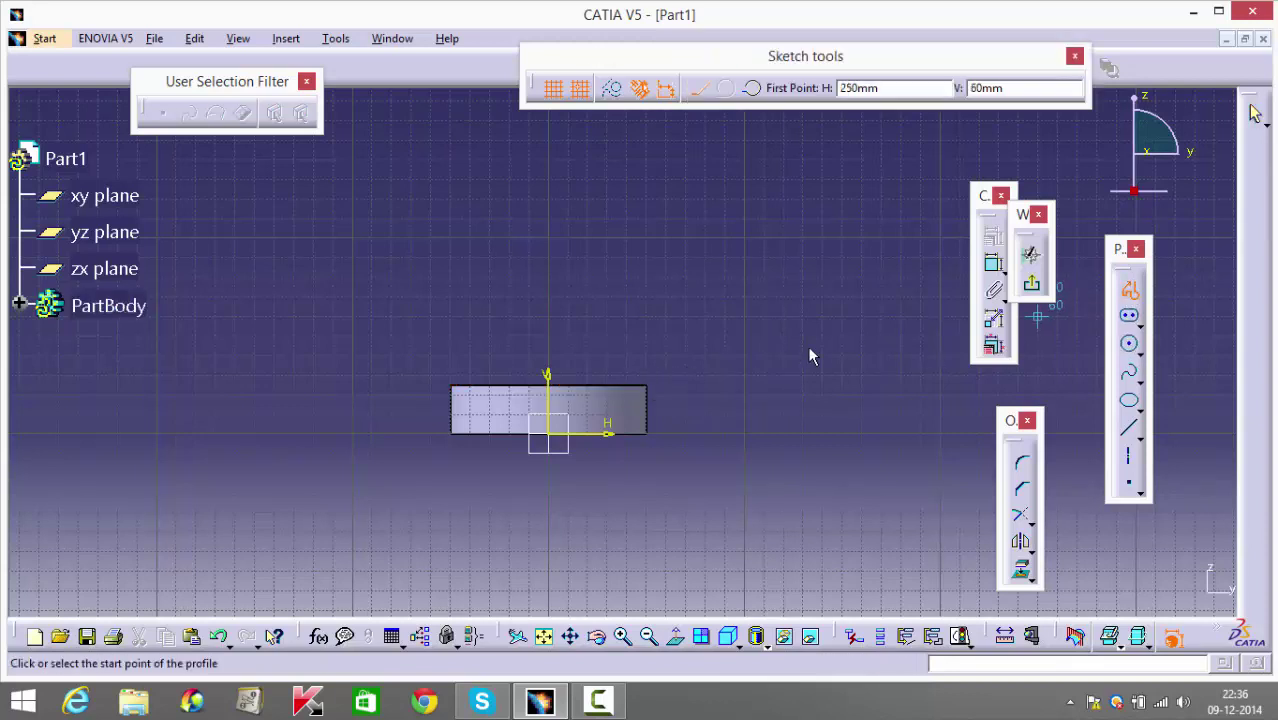
{"action": "left_click", "coordinate": [587, 355]}
{"action": "left_click", "coordinate": [587, 278]}
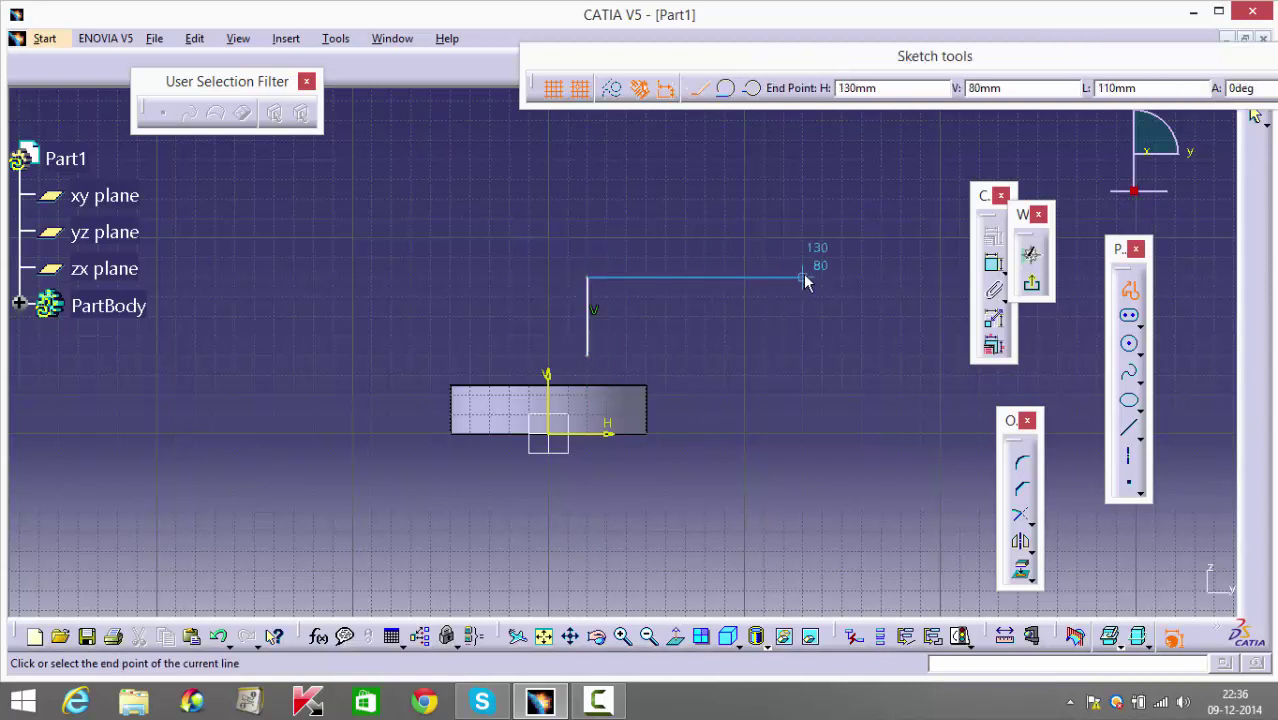
{"action": "left_click", "coordinate": [803, 279]}
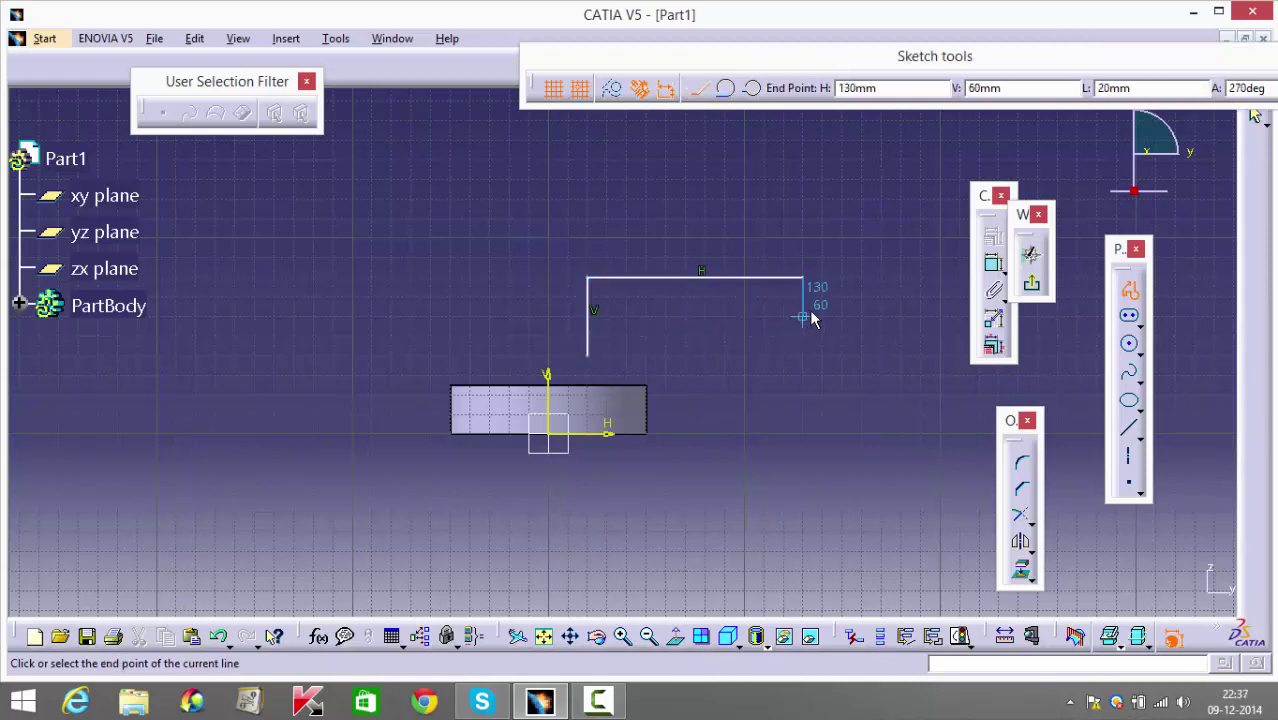
{"action": "left_click", "coordinate": [802, 317]}
{"action": "left_click", "coordinate": [627, 317]}
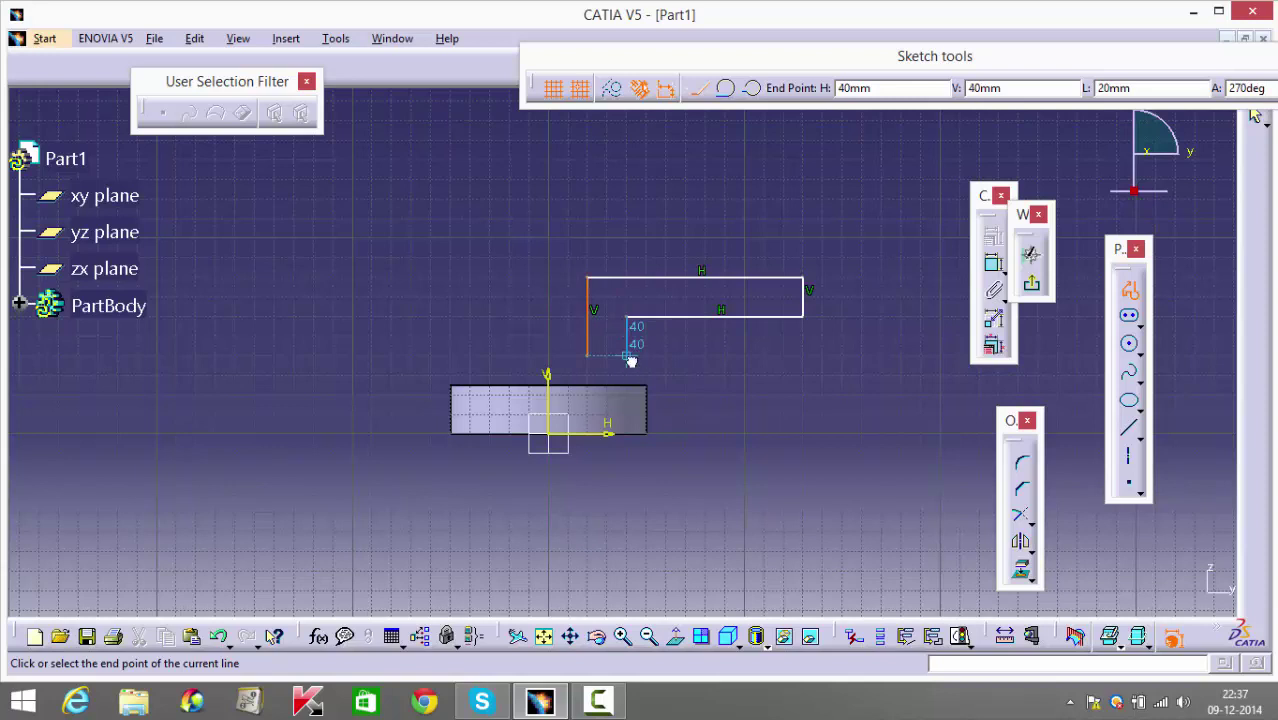
{"action": "left_click", "coordinate": [627, 355]}
{"action": "left_click", "coordinate": [587, 355]}
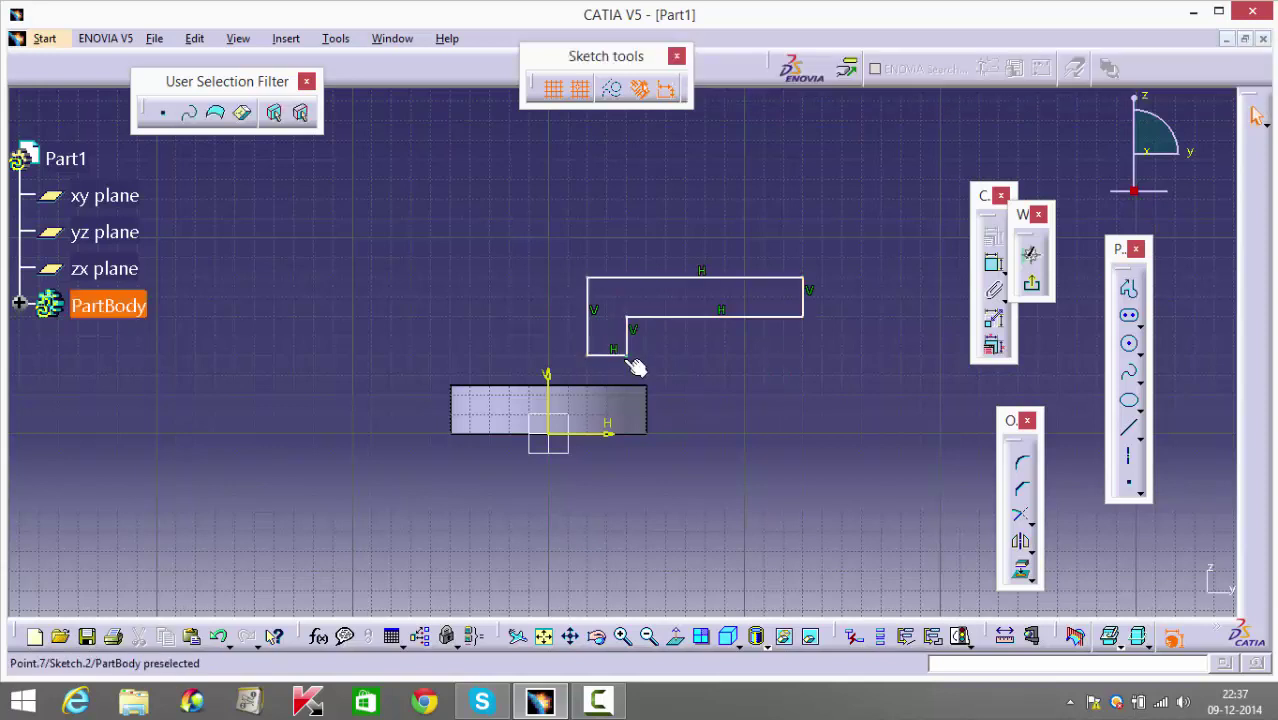
Make the L-profile's short lower edge coincident with the plate's top edge.
{"action": "left_click", "coordinate": [619, 355]}
{"action": "left_click", "coordinate": [636, 386], "text": "ctrl"}
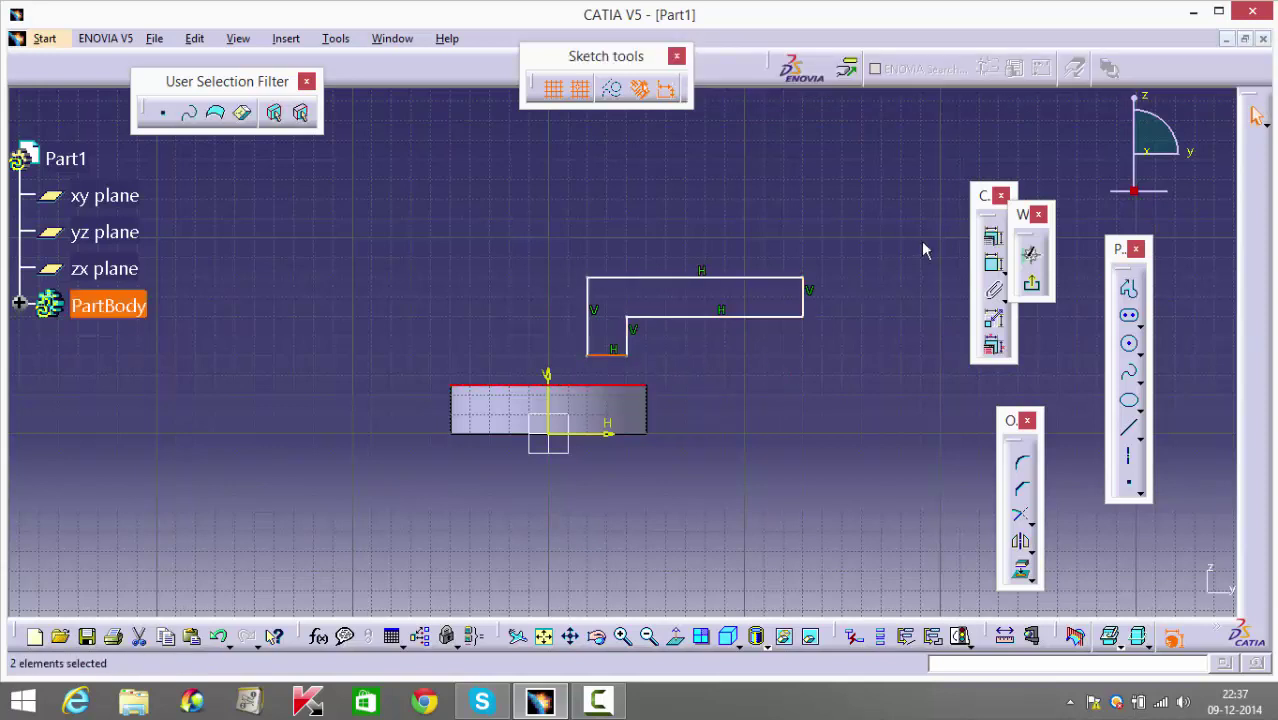
{"action": "left_click", "coordinate": [993, 237]}
{"action": "left_click", "coordinate": [1150, 408]}
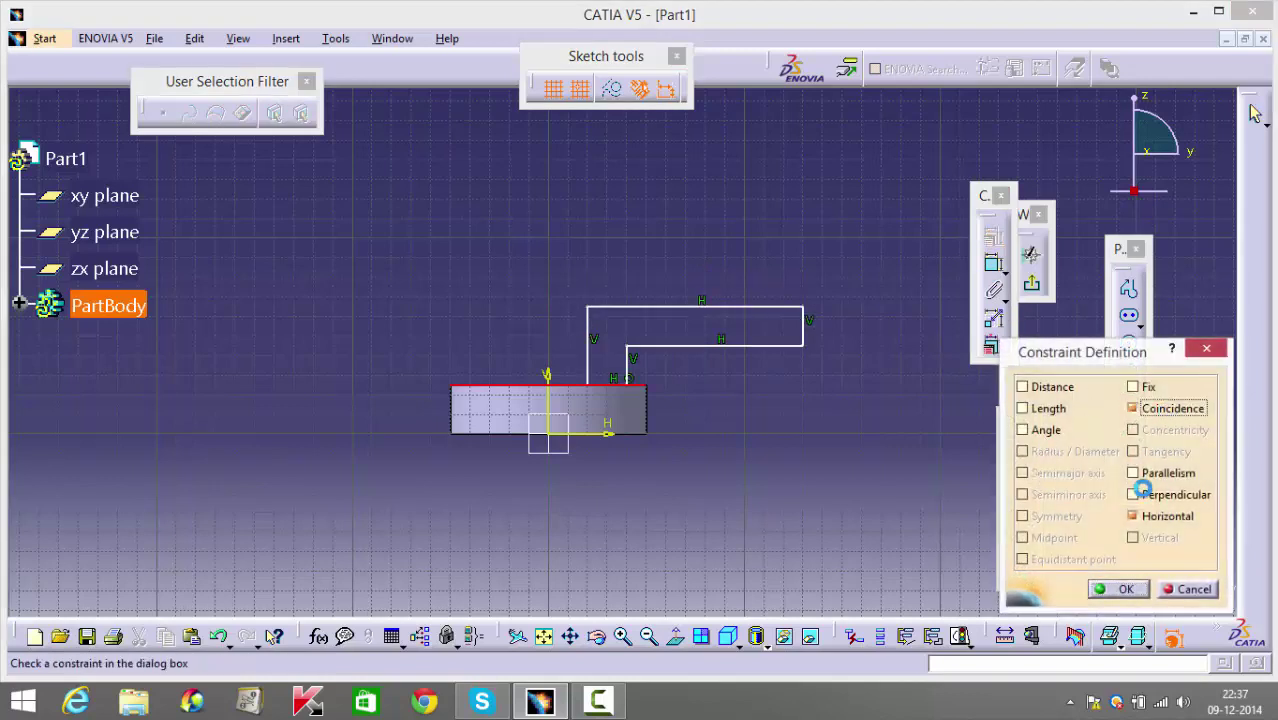
{"action": "left_click", "coordinate": [1116, 589]}
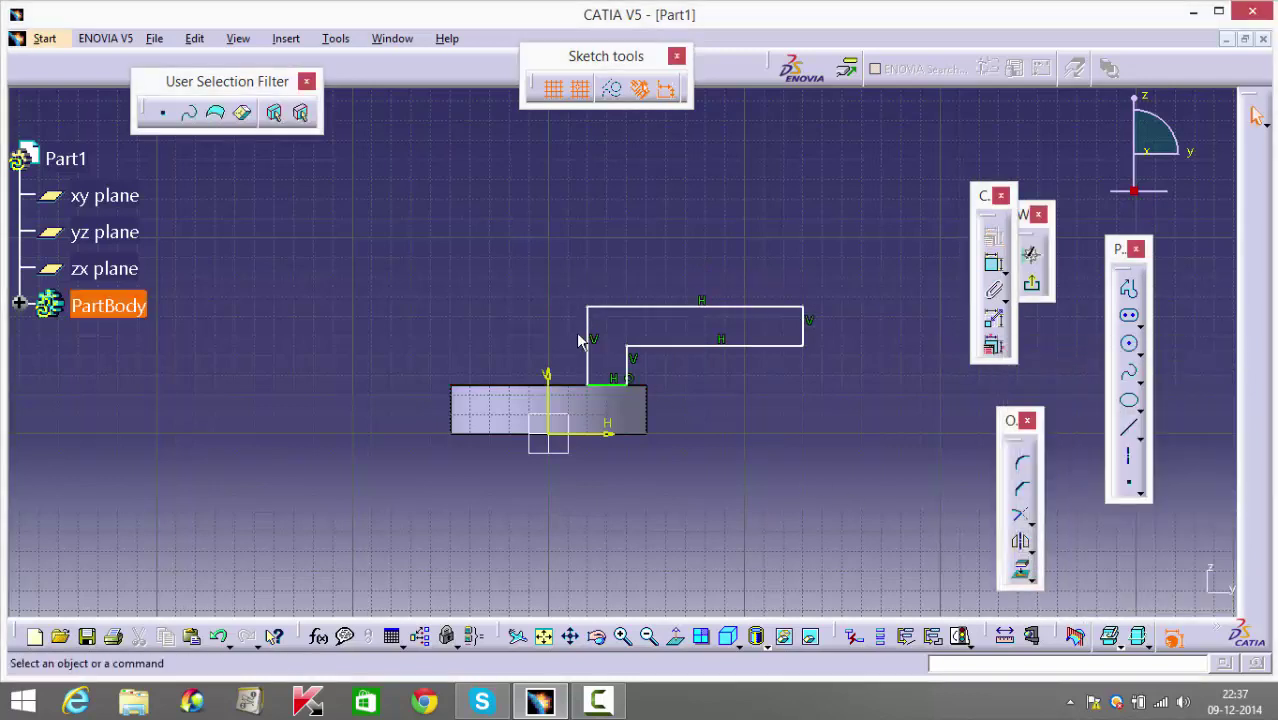
Make the lower right corner of the profile's vertical leg coincident with the right end of the plate's top edge.
{"action": "left_click", "coordinate": [625, 378]}
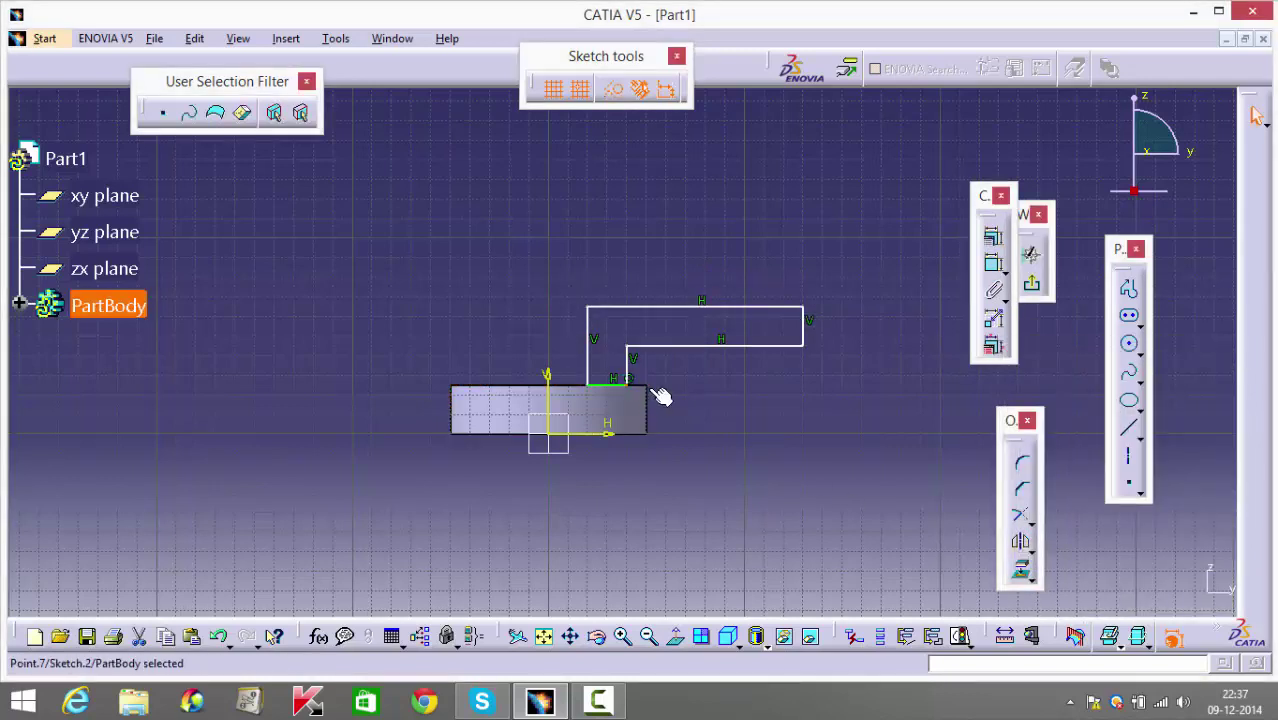
{"action": "left_click", "coordinate": [645, 383], "text": "ctrl"}
{"action": "left_click", "coordinate": [993, 237]}
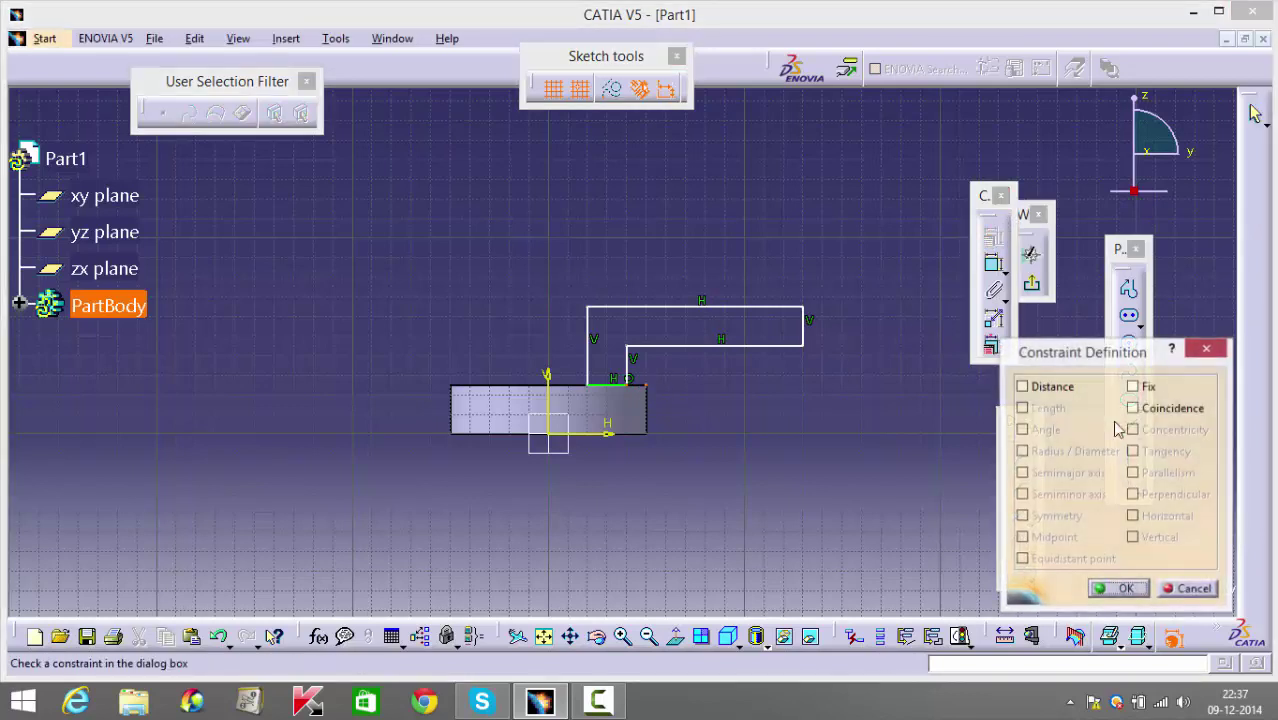
{"action": "left_click", "coordinate": [1165, 408]}
{"action": "left_click", "coordinate": [1118, 589]}
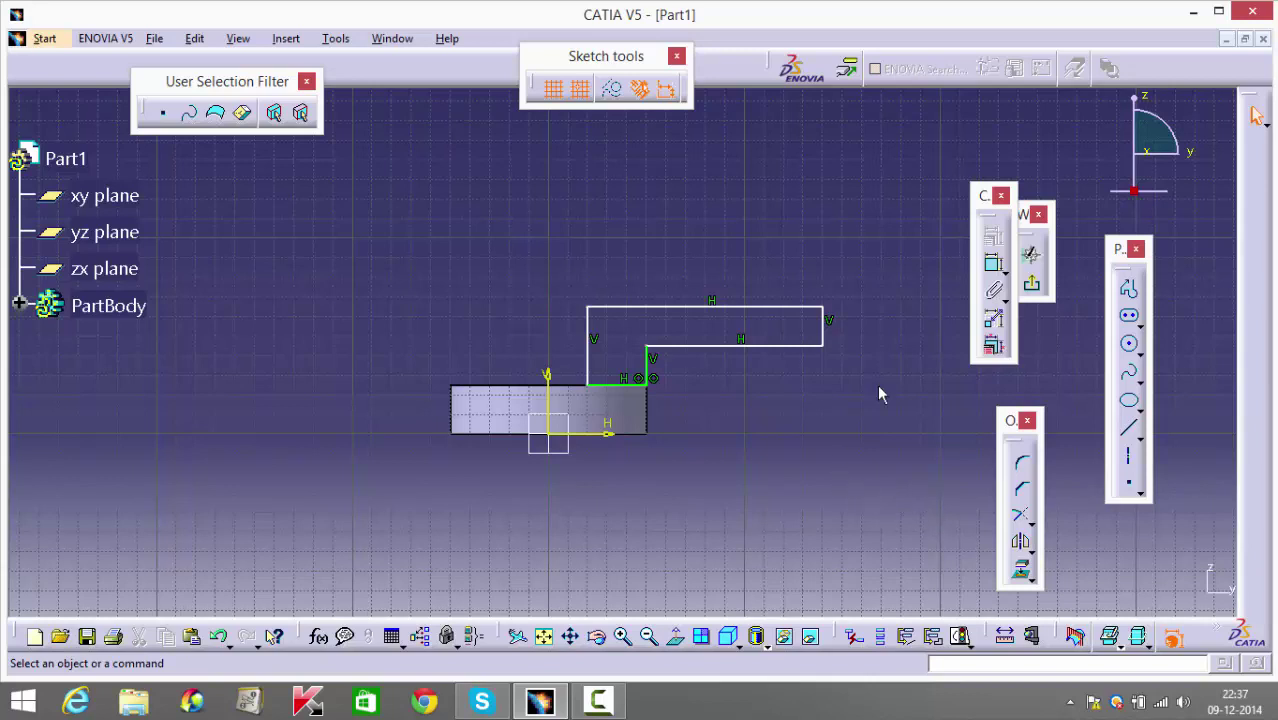
Dimension the width of the L-profile's vertical leg and set it to 25 mm.
{"action": "left_click", "coordinate": [985, 268]}
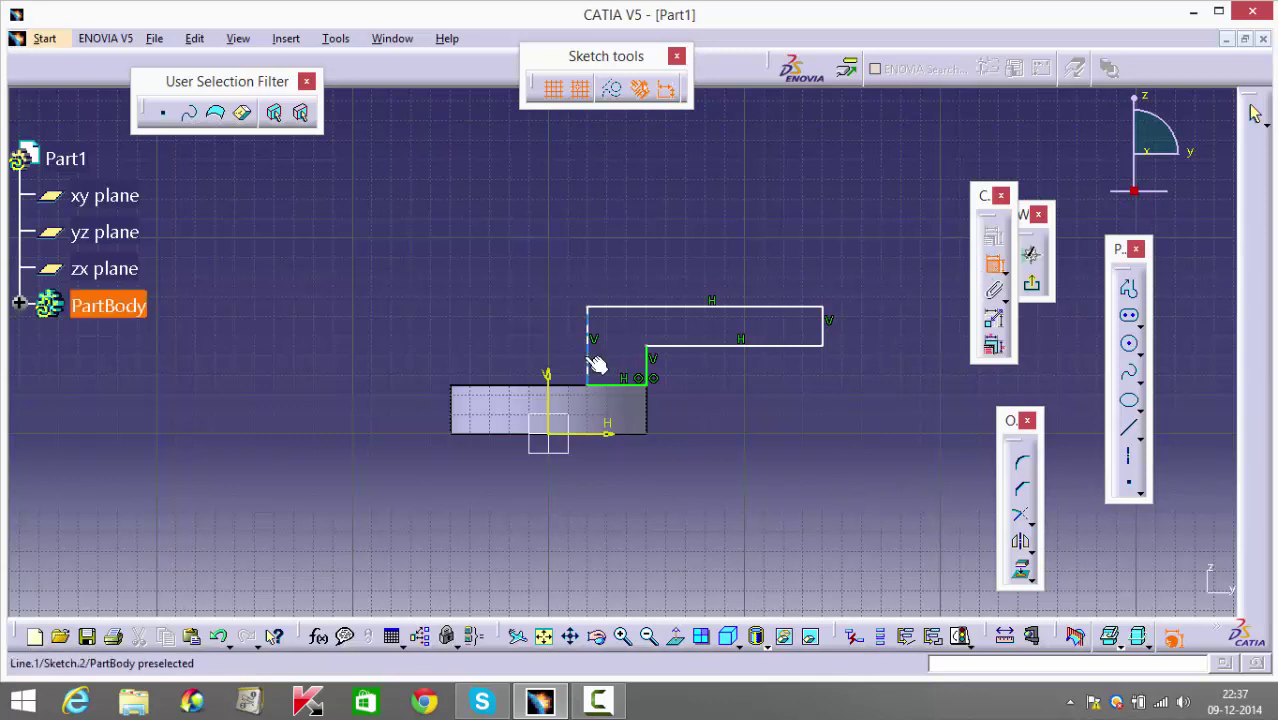
{"action": "left_click", "coordinate": [590, 360]}
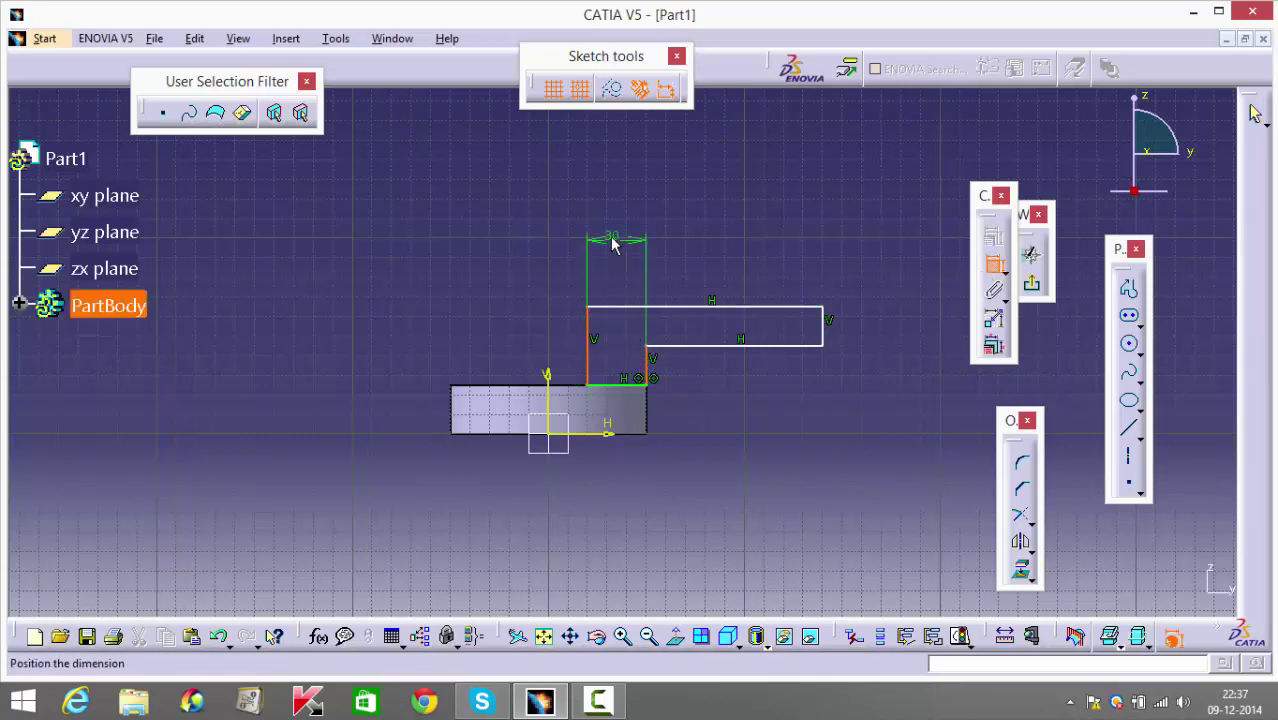
{"action": "left_click", "coordinate": [613, 240]}
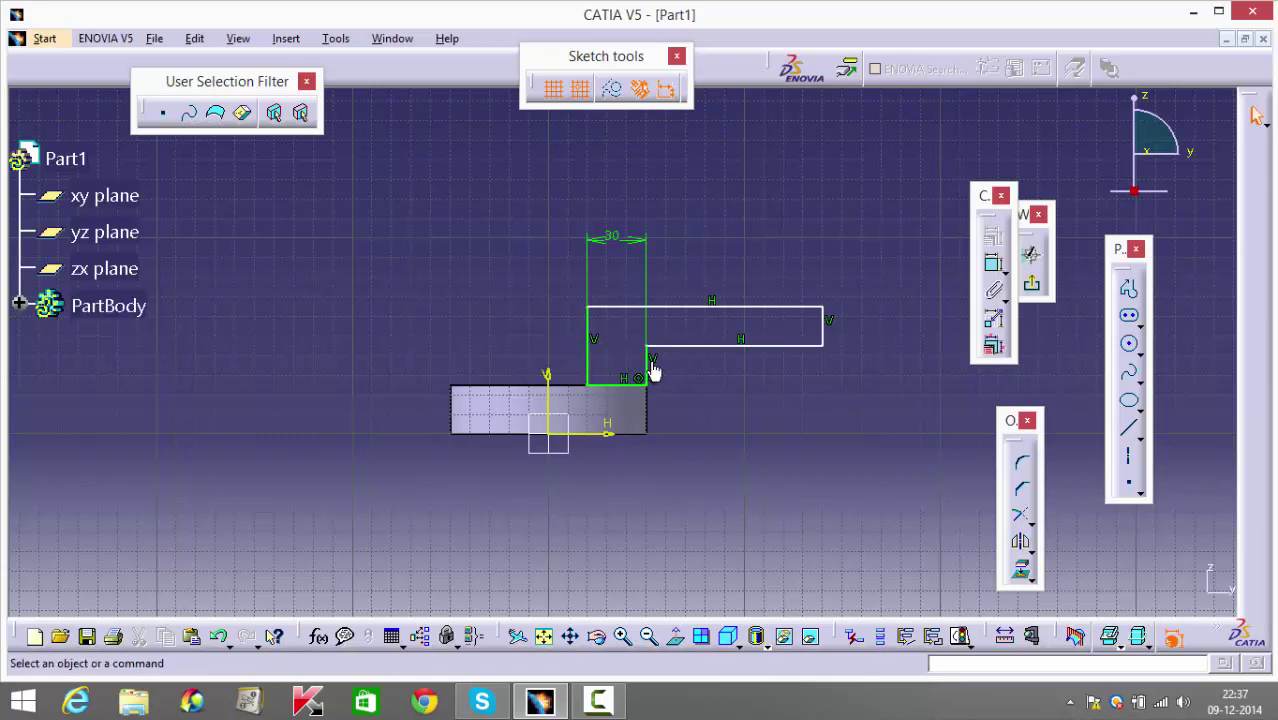
{"action": "double_click", "coordinate": [604, 234]}
{"action": "type", "text": "25"}
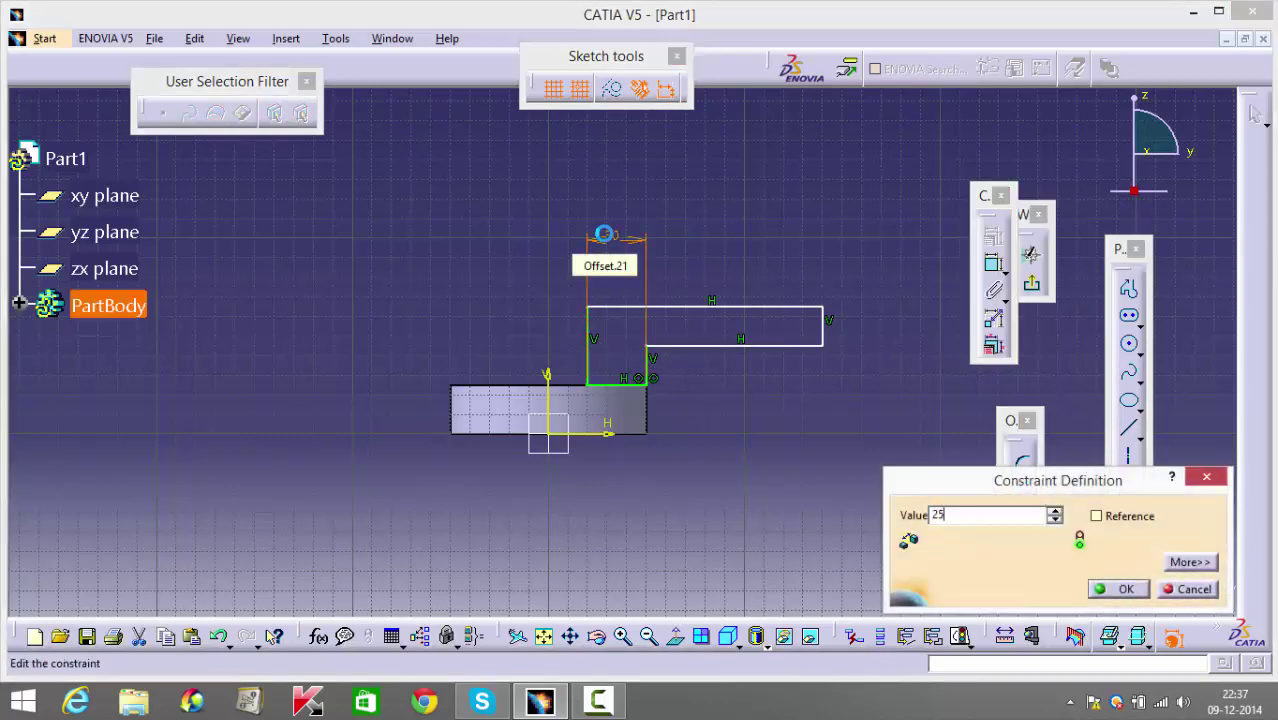
{"action": "key", "text": "Return"}
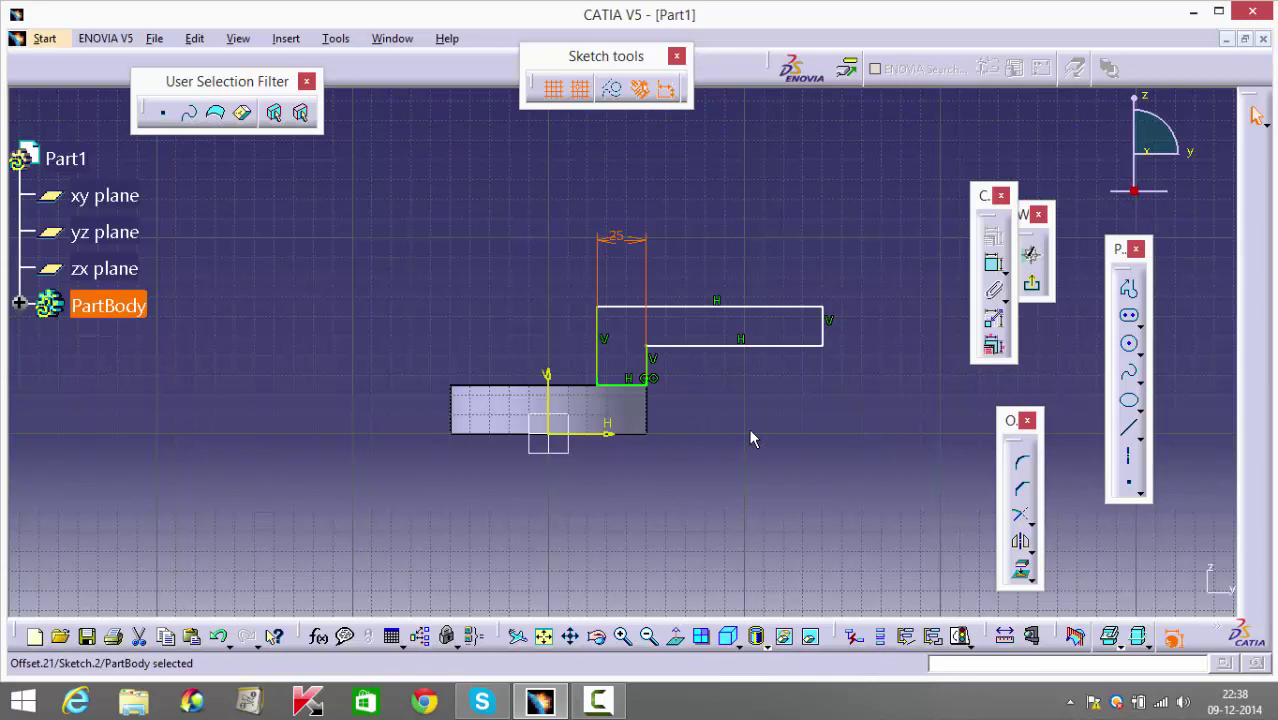
{"action": "left_click", "coordinate": [778, 447]}
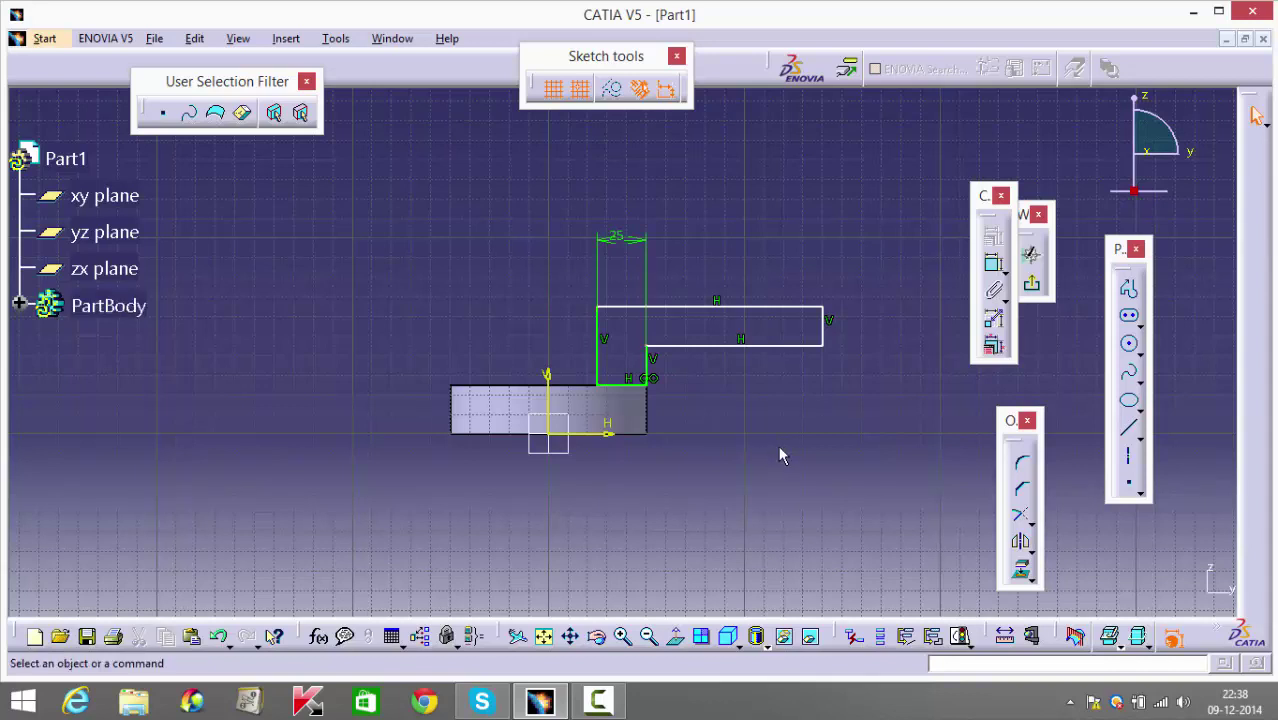
Dimension the L-profile's top horizontal edge and set its length to 50 mm.
{"action": "left_click", "coordinate": [993, 263]}
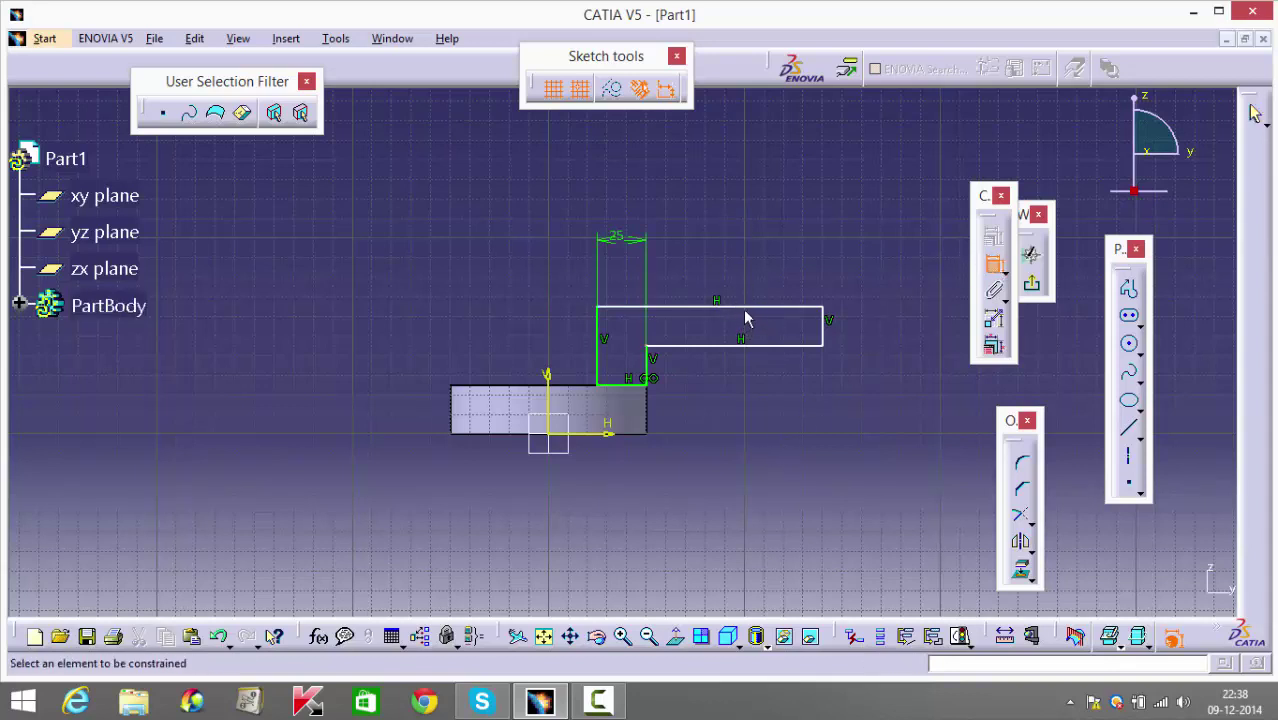
{"action": "left_click", "coordinate": [750, 308]}
{"action": "left_click", "coordinate": [719, 171]}
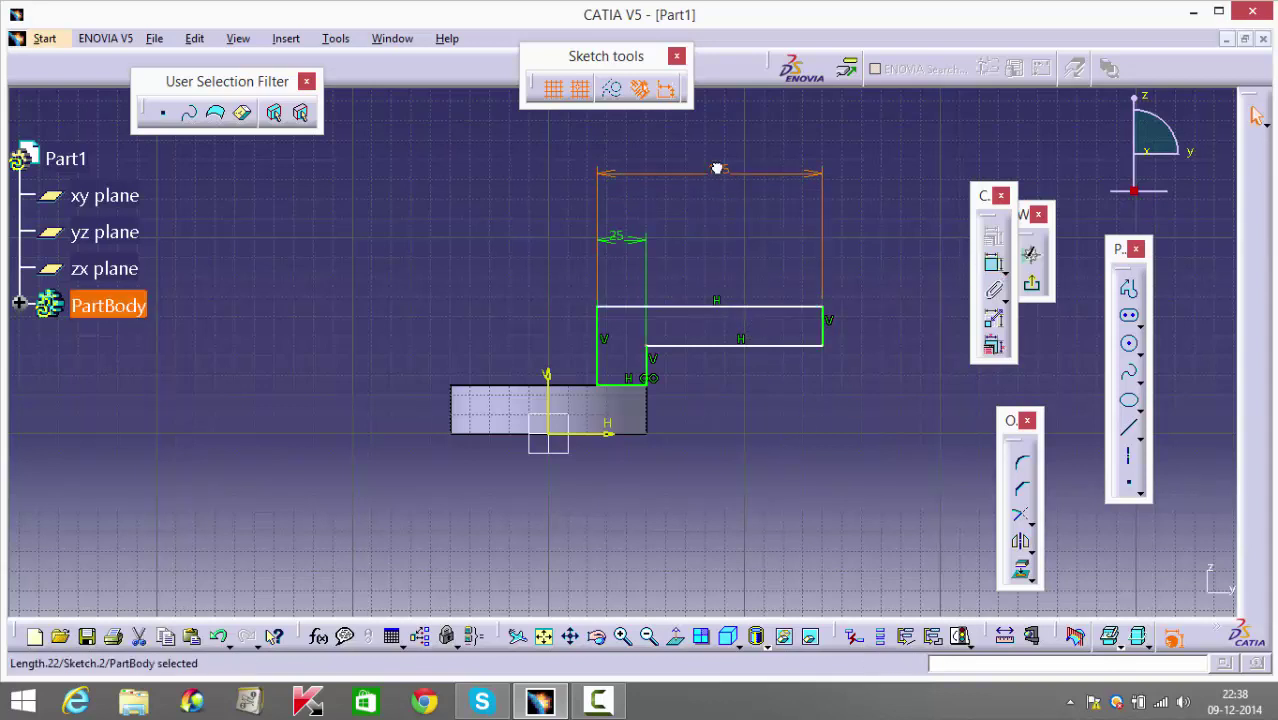
{"action": "double_click", "coordinate": [719, 171]}
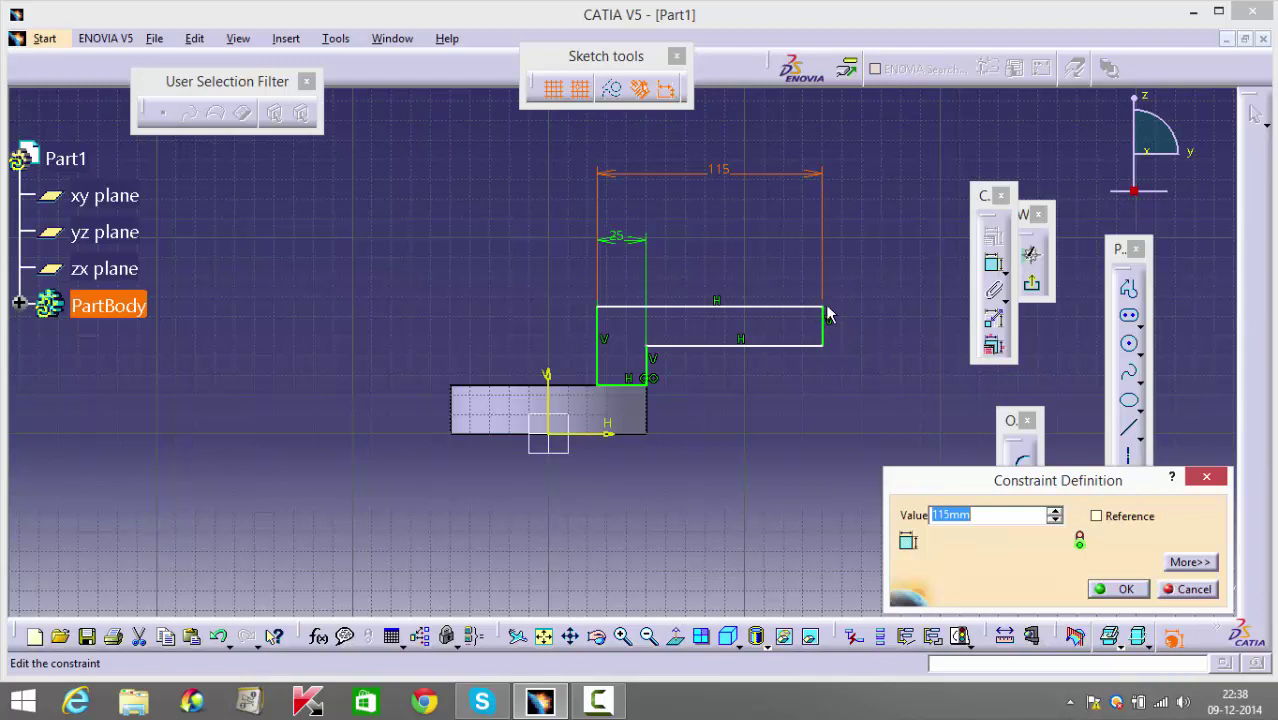
{"action": "type", "text": "50"}
{"action": "key", "text": "Return"}
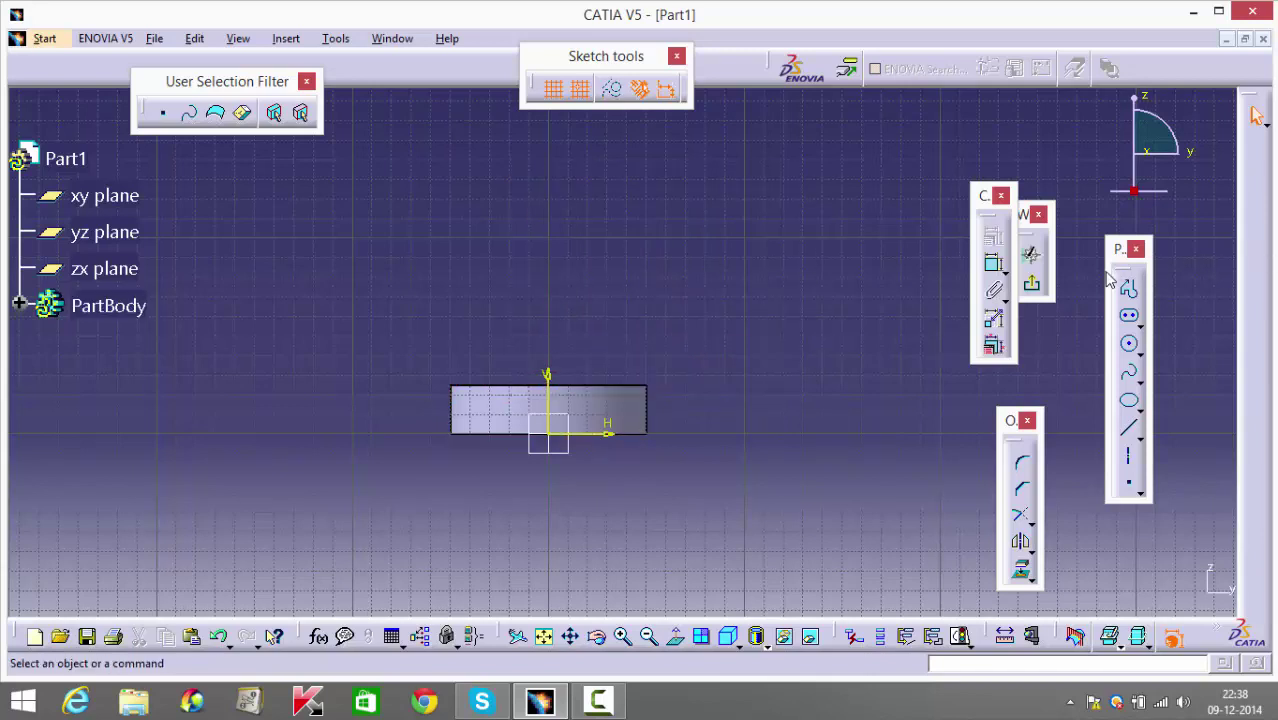
Exit the yz plane sketch and start a new sketch on the xy plane.
{"action": "left_click", "coordinate": [1034, 284]}
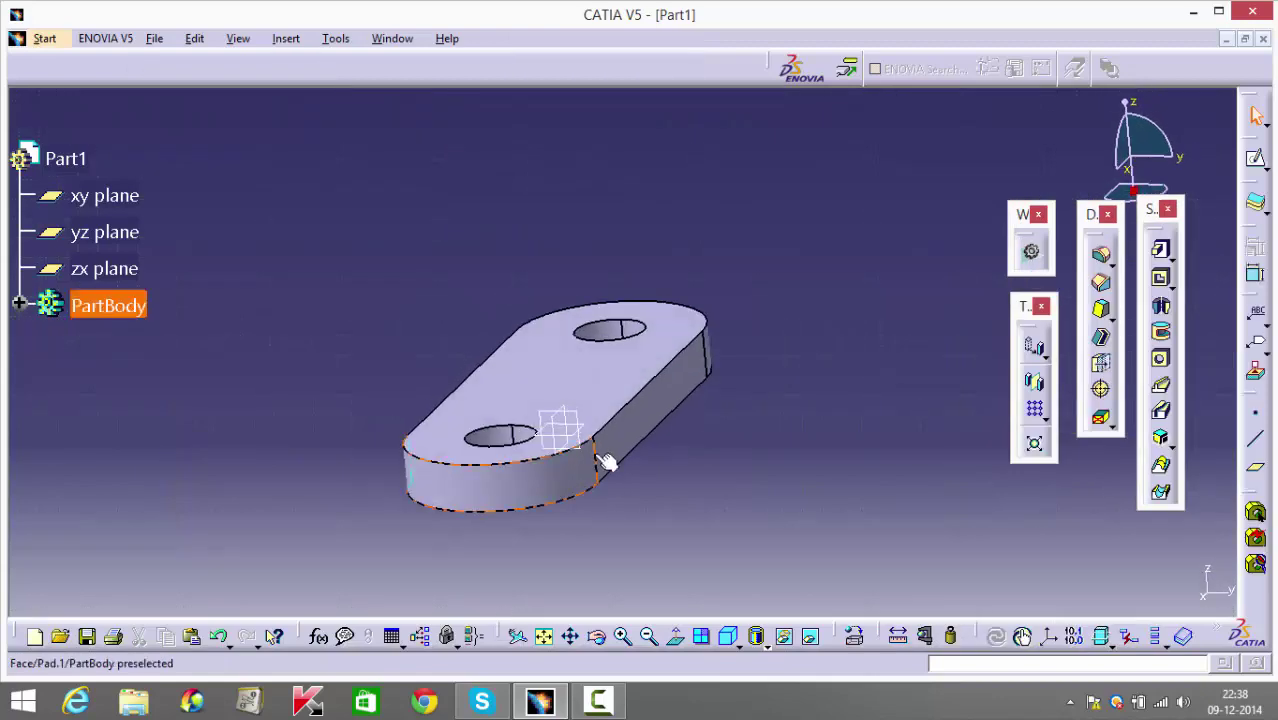
{"action": "middle_click_drag", "start_coordinate": [676, 510], "coordinate": [836, 485]}
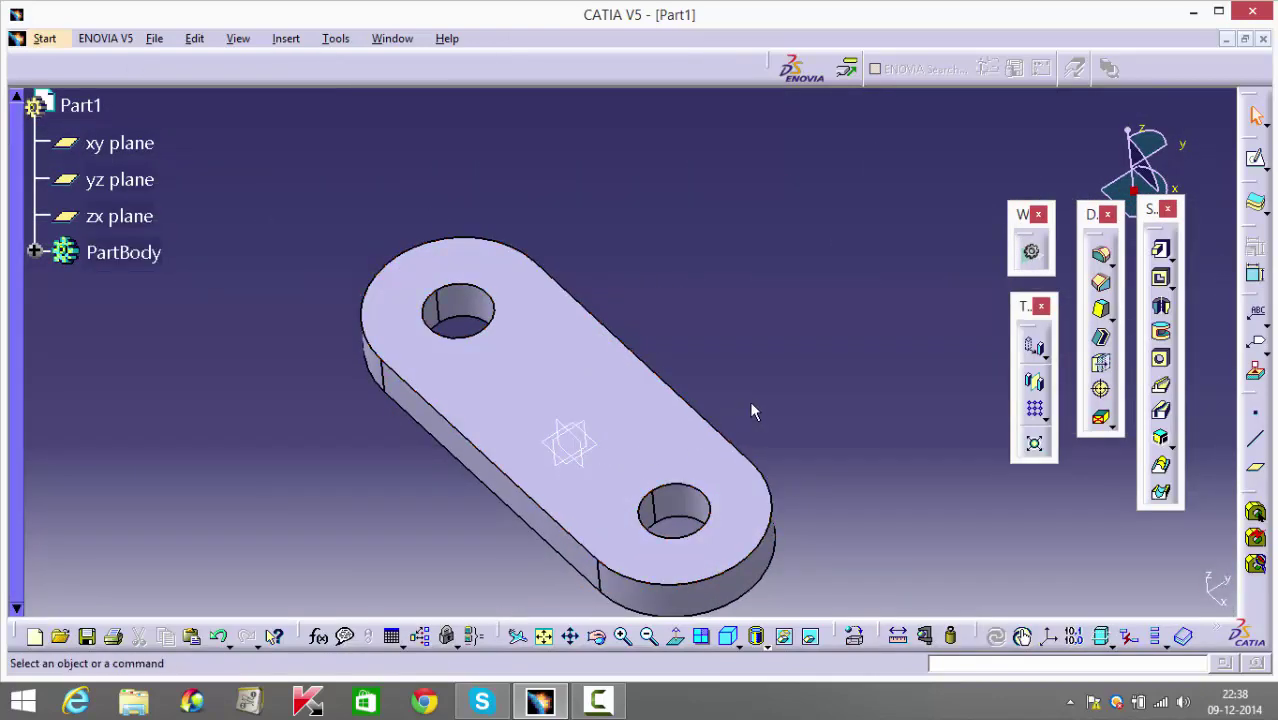
{"action": "middle_click_drag", "start_coordinate": [625, 345], "coordinate": [682, 351]}
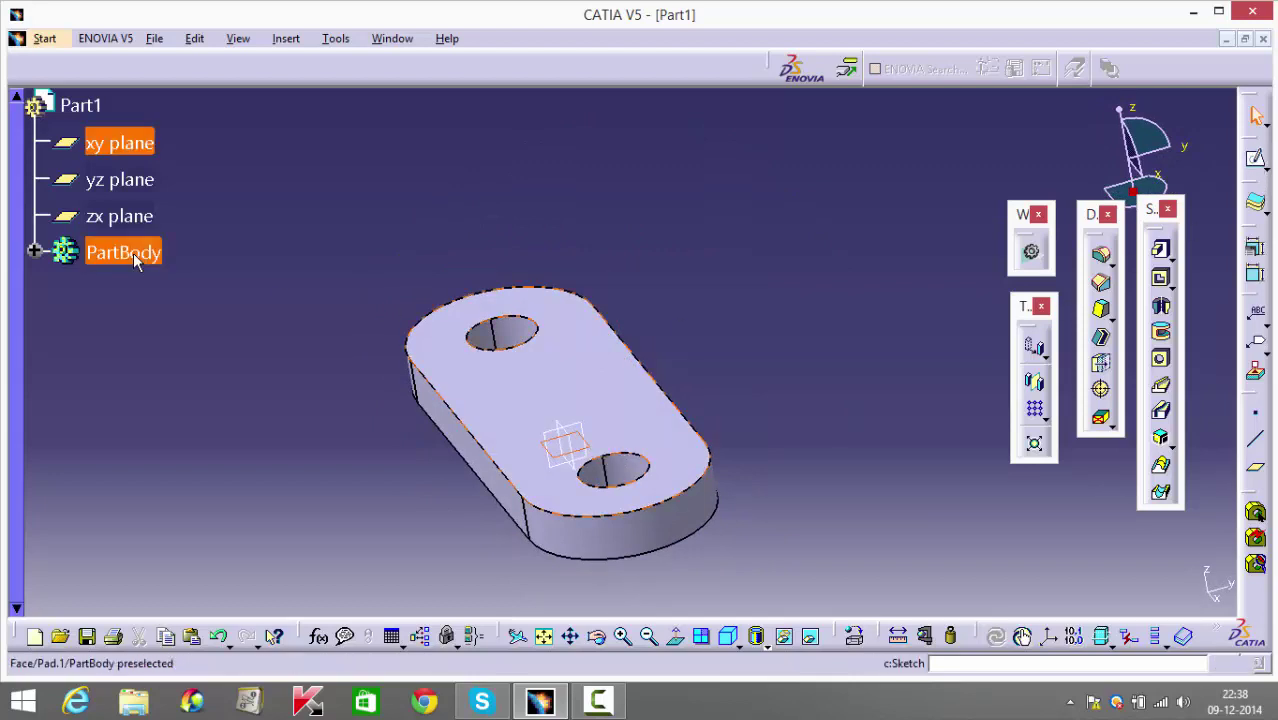
{"action": "left_click", "coordinate": [1255, 160]}
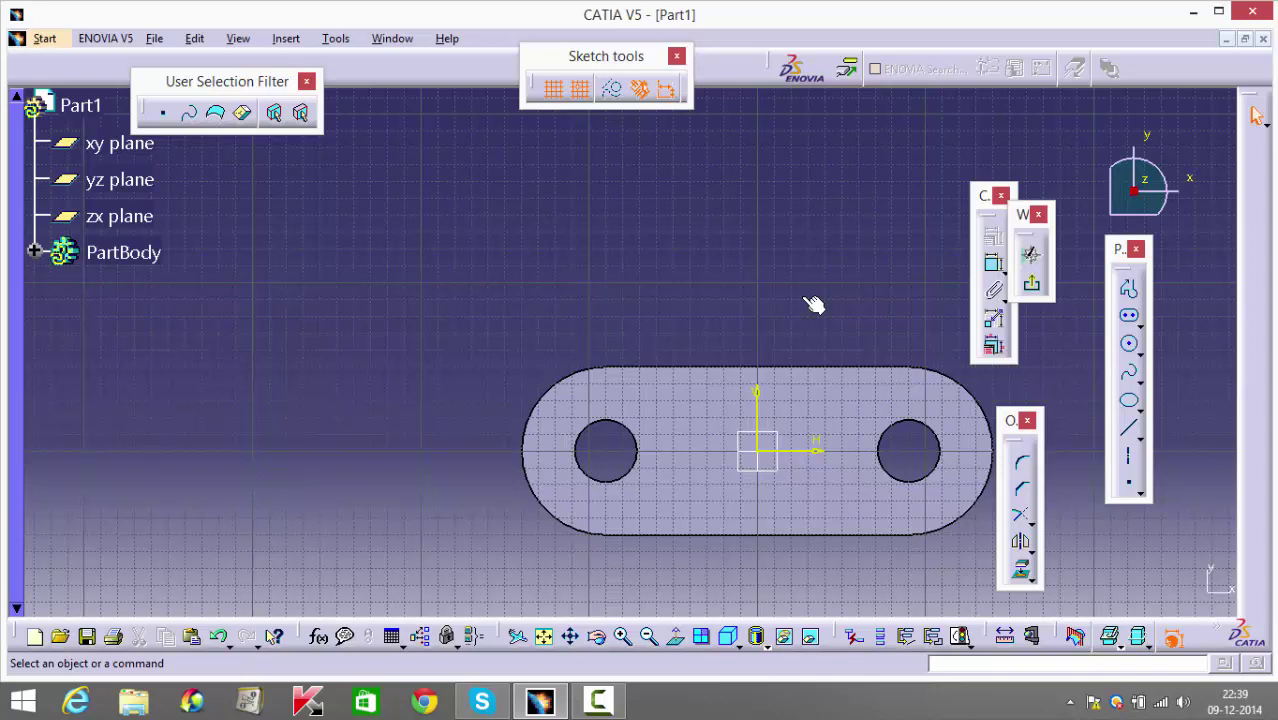
Sketch two concentric circles about 80 mm and 45 mm in diameter, centred on the vertical axis about 150 mm above the origin.
{"action": "left_click", "coordinate": [1129, 346]}
{"action": "left_click", "coordinate": [757, 198]}
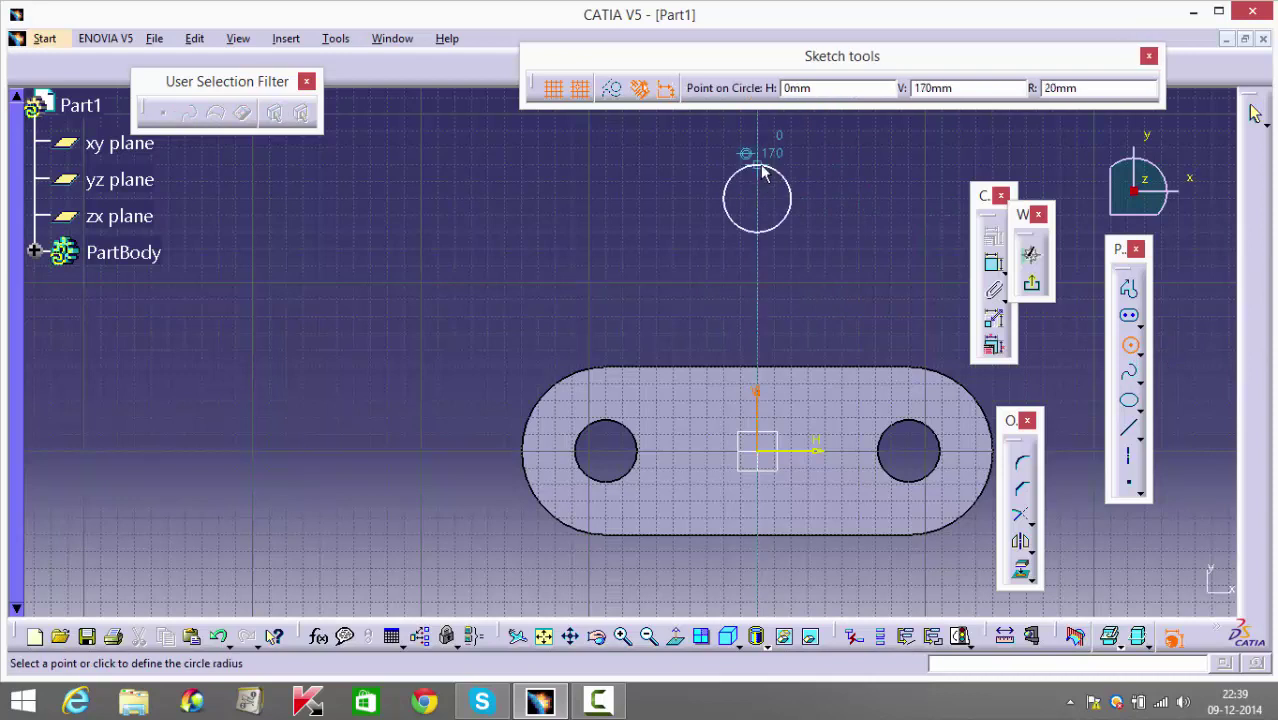
{"action": "left_click", "coordinate": [822, 213]}
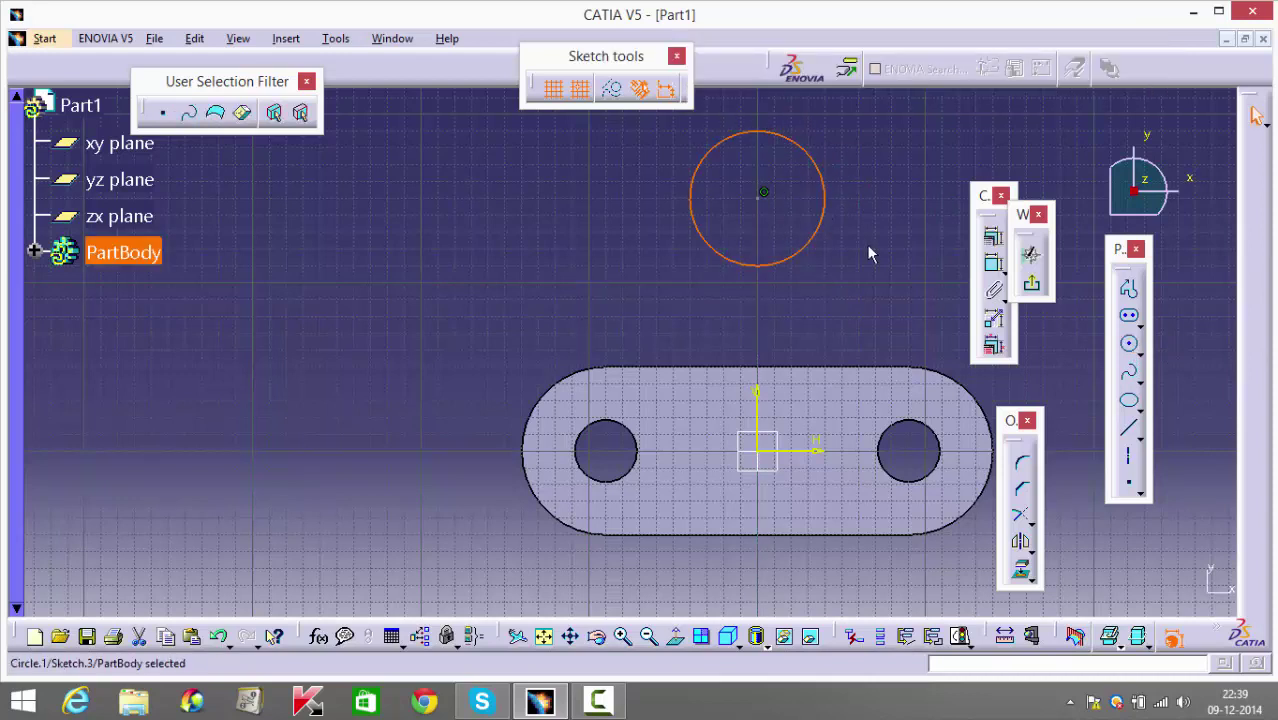
{"action": "left_click", "coordinate": [1127, 348]}
{"action": "left_click", "coordinate": [757, 198]}
{"action": "left_click", "coordinate": [767, 163]}
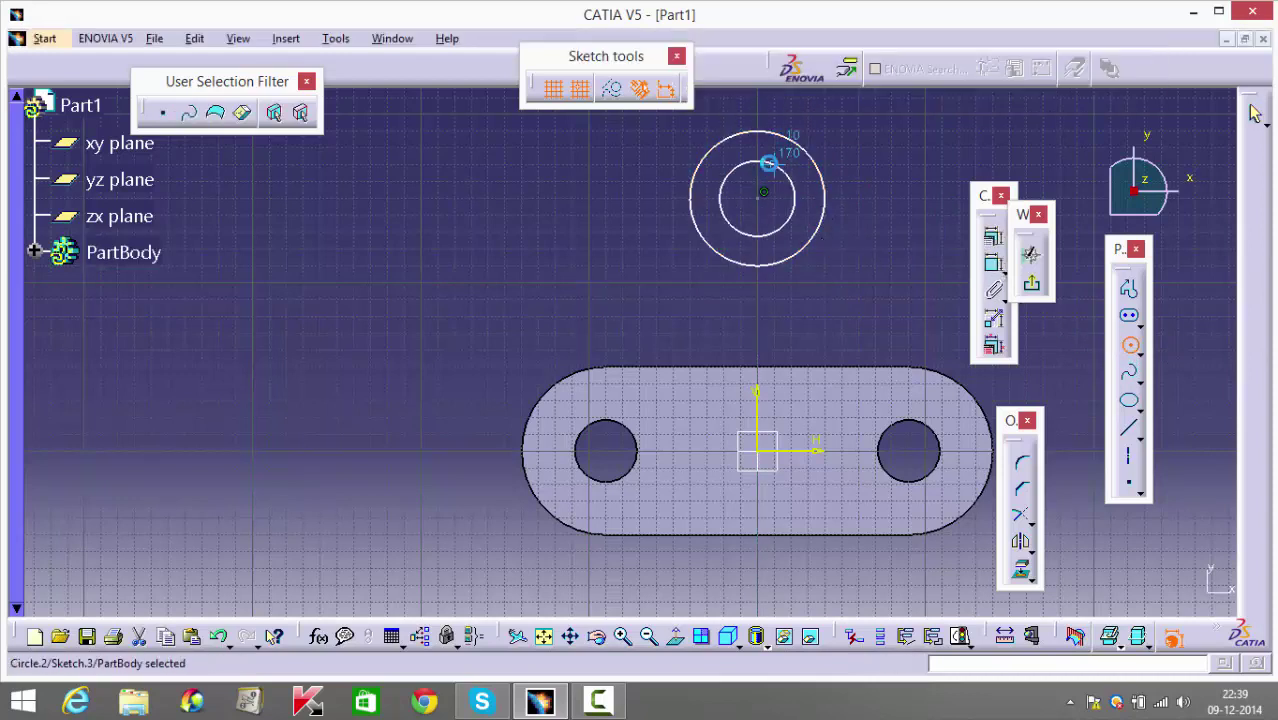
Dimension the outer circle and set its diameter to 100 mm.
{"action": "left_click", "coordinate": [993, 264]}
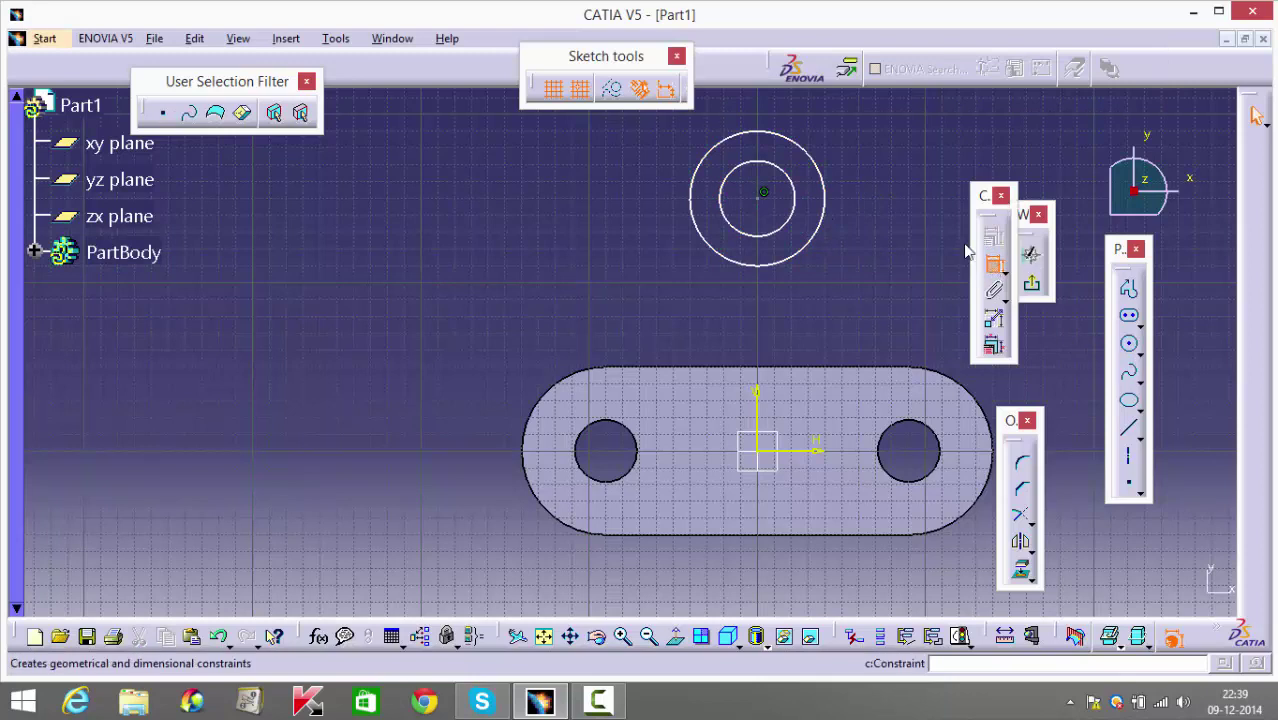
{"action": "left_click", "coordinate": [831, 172]}
{"action": "left_click", "coordinate": [889, 121]}
{"action": "double_click", "coordinate": [901, 109]}
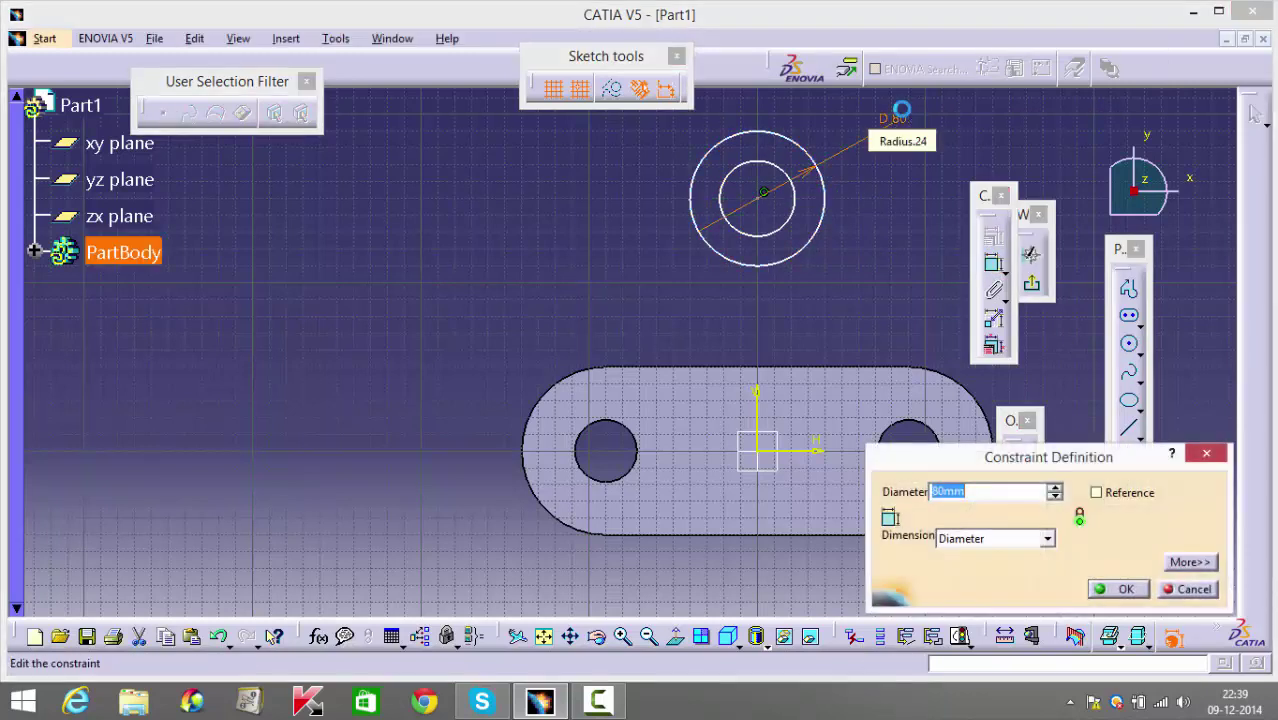
{"action": "type", "text": "10"}
{"action": "key", "text": "Return"}
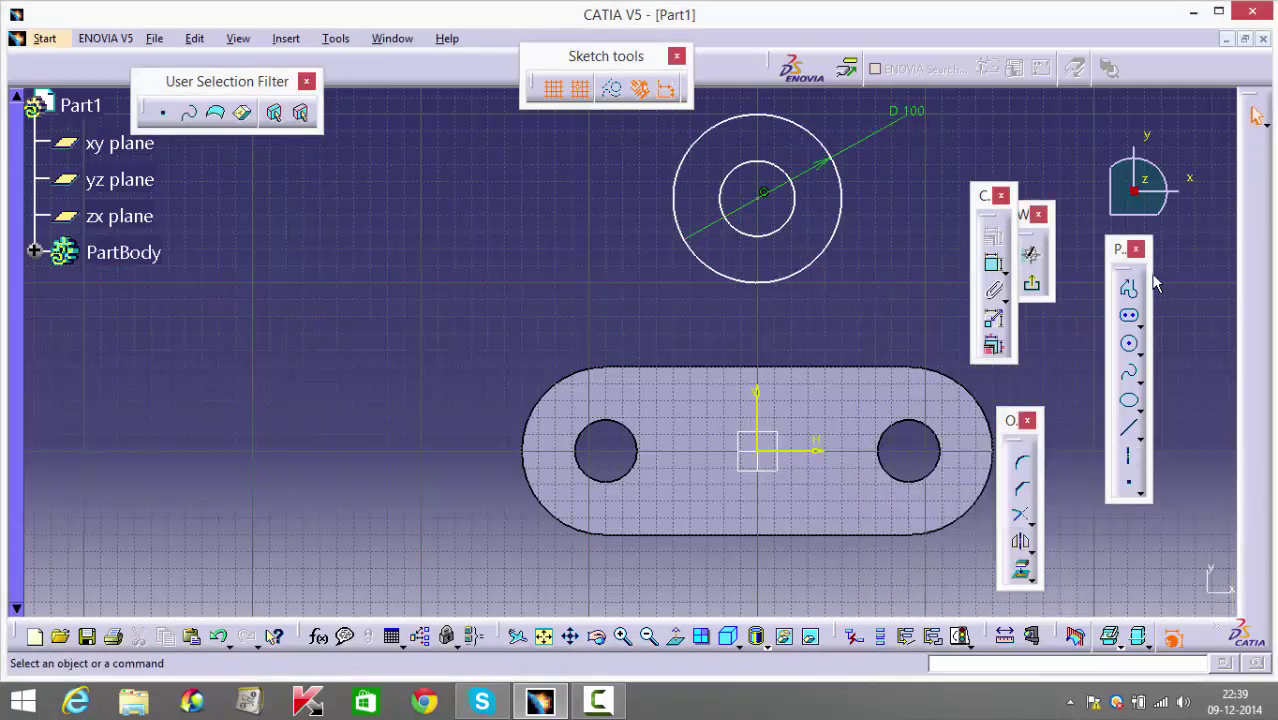
Dimension the inner circle and set its diameter to 45 mm.
{"action": "left_click", "coordinate": [993, 264]}
{"action": "left_click", "coordinate": [796, 206]}
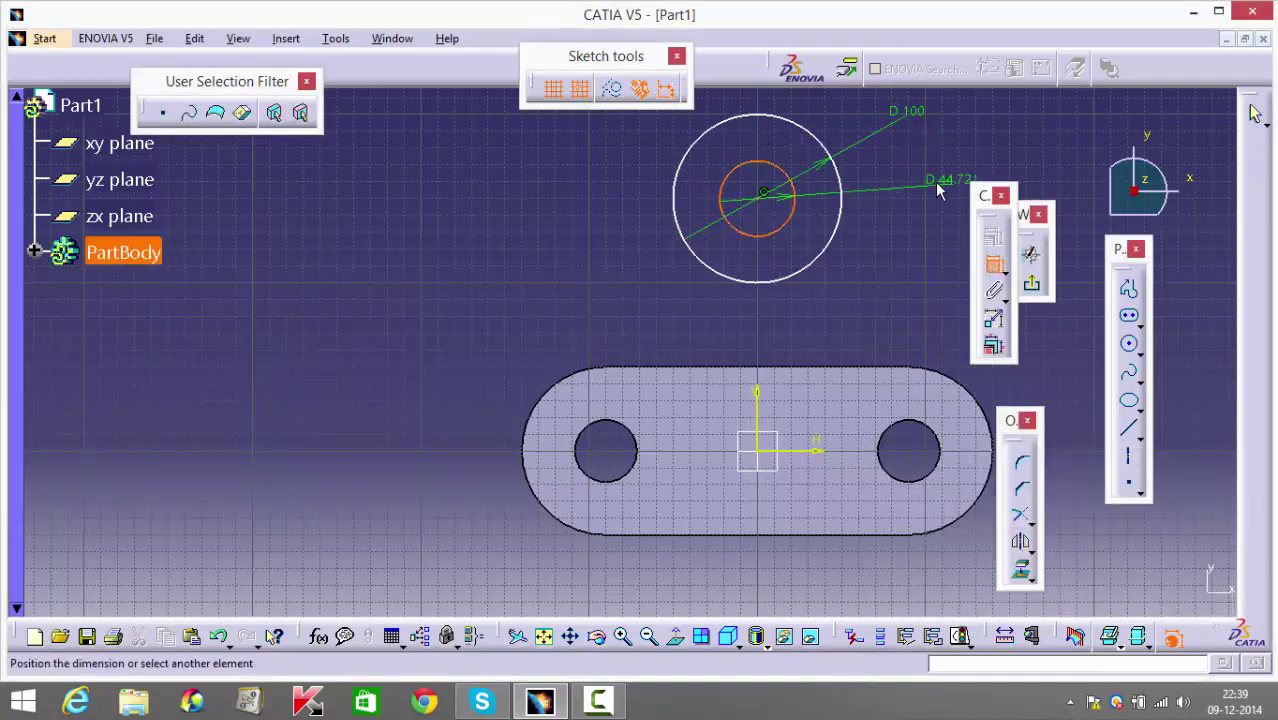
{"action": "left_click", "coordinate": [900, 175]}
{"action": "double_click", "coordinate": [901, 172]}
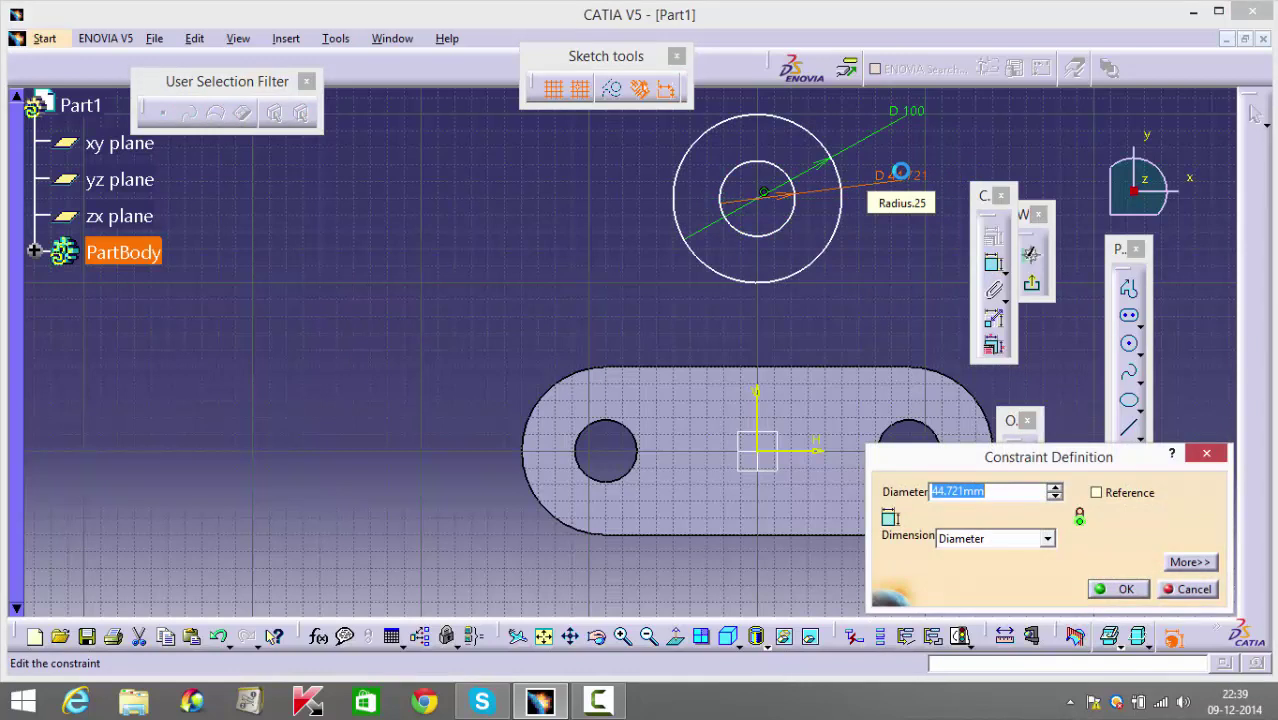
{"action": "type", "text": "40"}
{"action": "key", "text": "Return"}
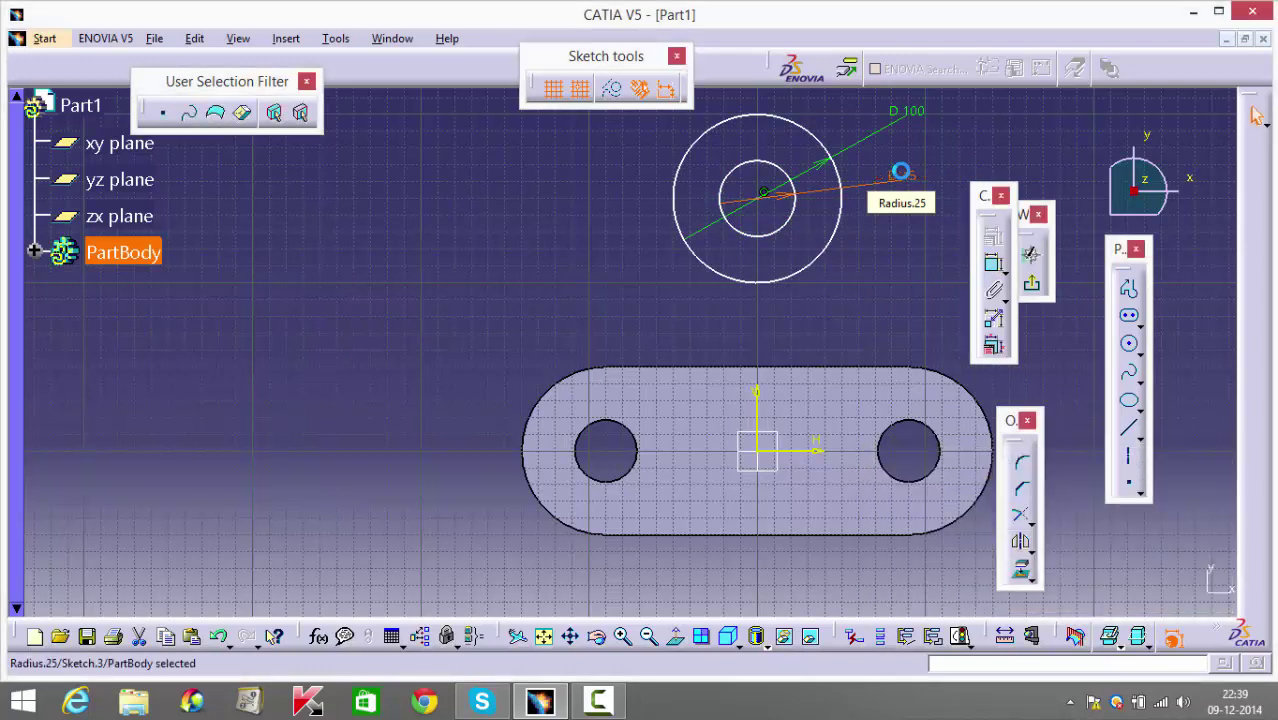
Dimension the circles' centre from the horizontal axis and set the distance to 130 mm.
{"action": "mouse_move", "coordinate": [759, 280]}
{"action": "middle_mouse_down"}
{"action": "mouse_move", "coordinate": [599, 246]}
{"action": "mouse_move", "coordinate": [565, 260]}
{"action": "middle_mouse_up"}
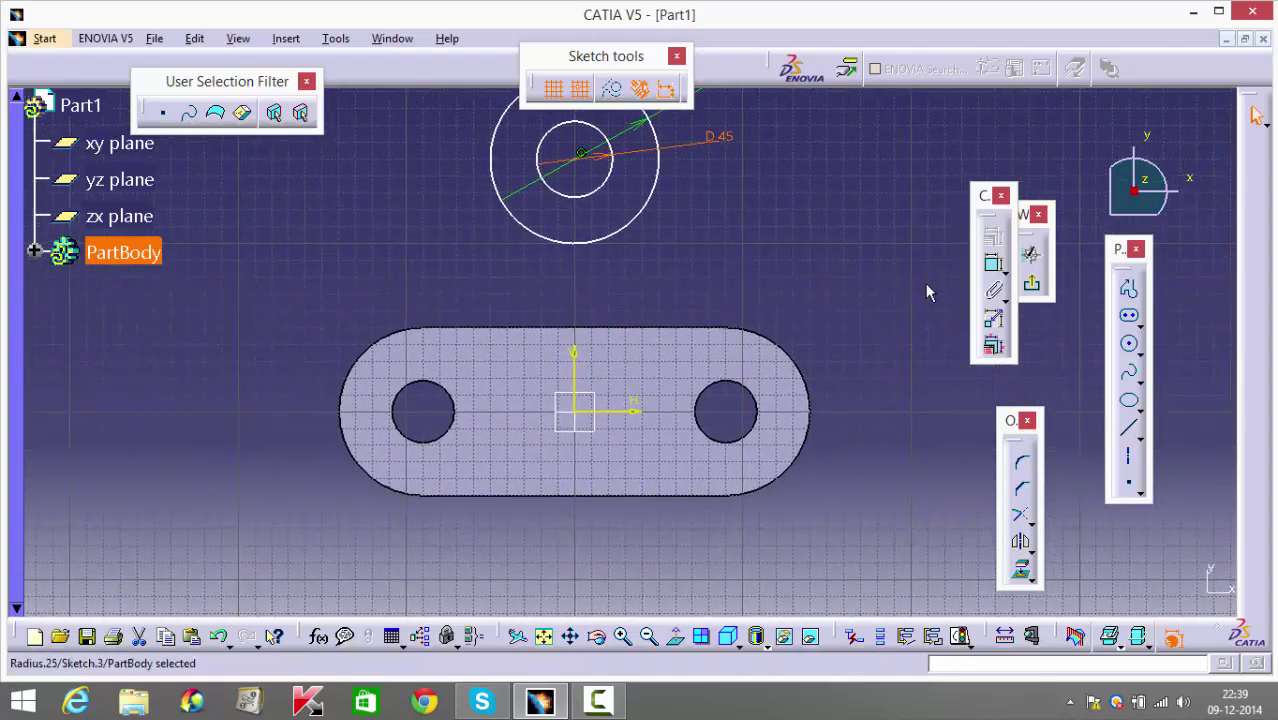
{"action": "left_click", "coordinate": [994, 266]}
{"action": "left_click", "coordinate": [582, 155]}
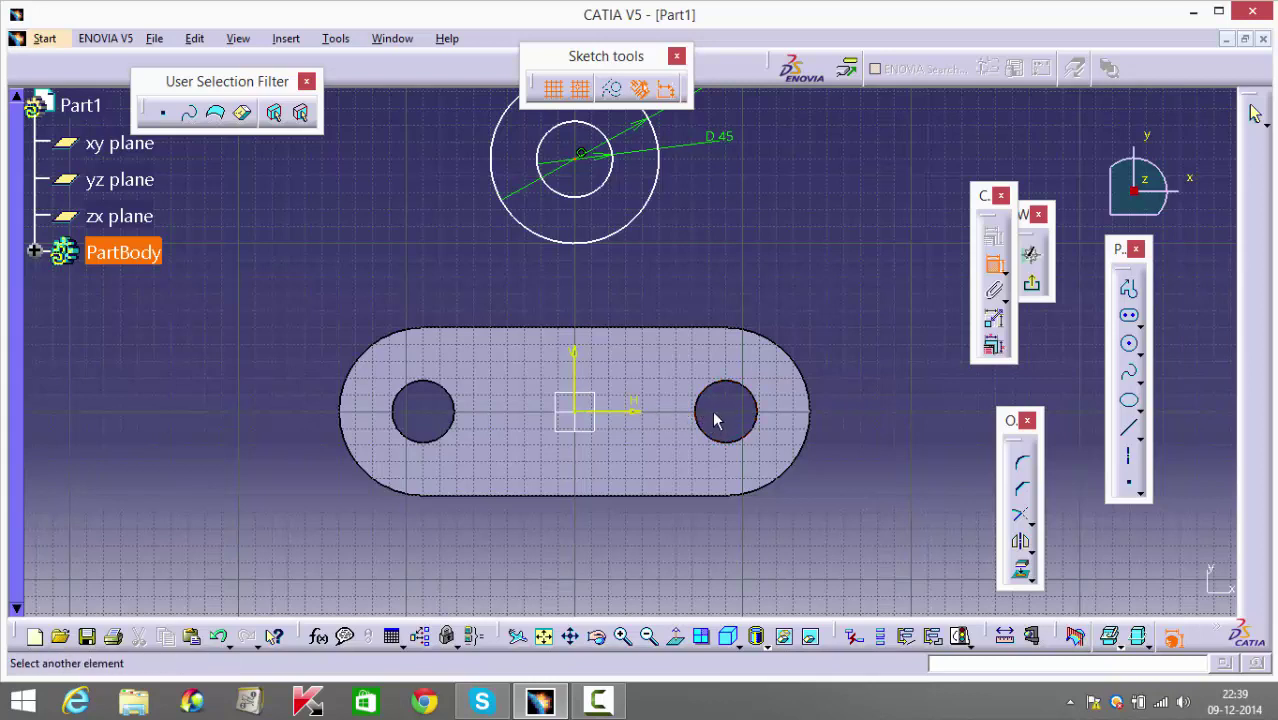
{"action": "left_click", "coordinate": [636, 410]}
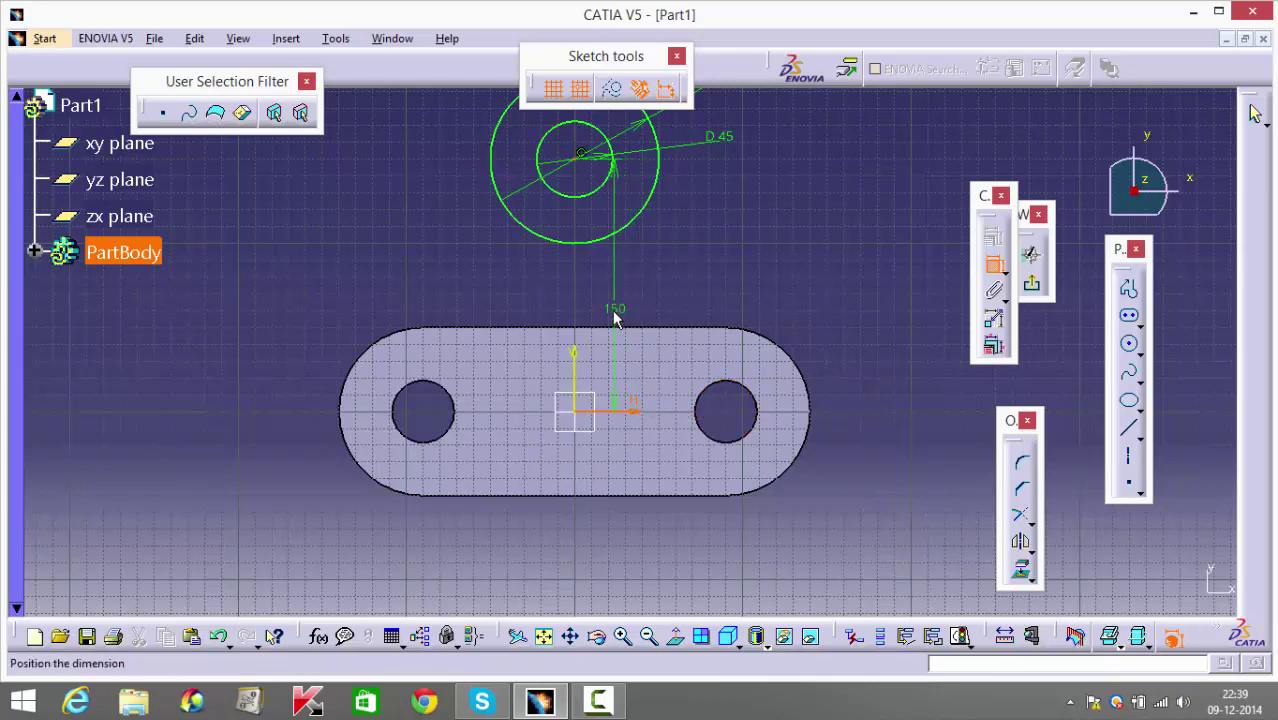
{"action": "left_click", "coordinate": [846, 362]}
{"action": "double_click", "coordinate": [852, 341]}
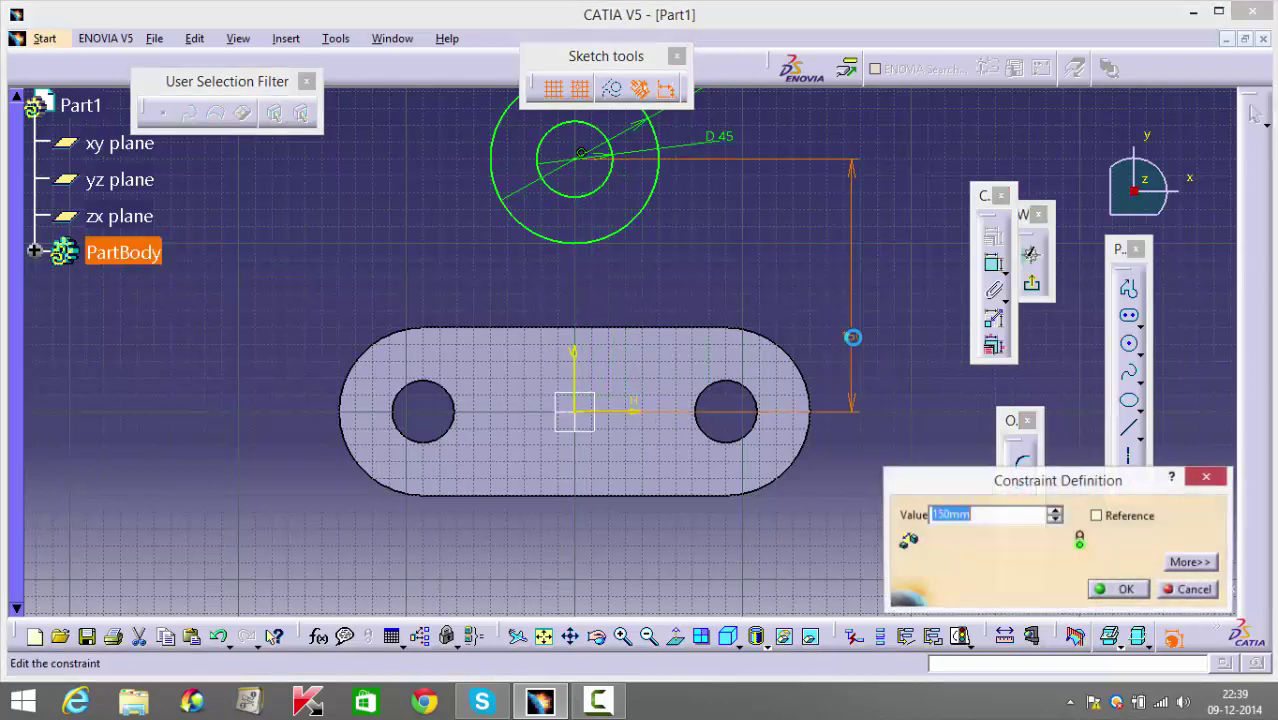
{"action": "type", "text": "130"}
{"action": "key", "text": "Return"}
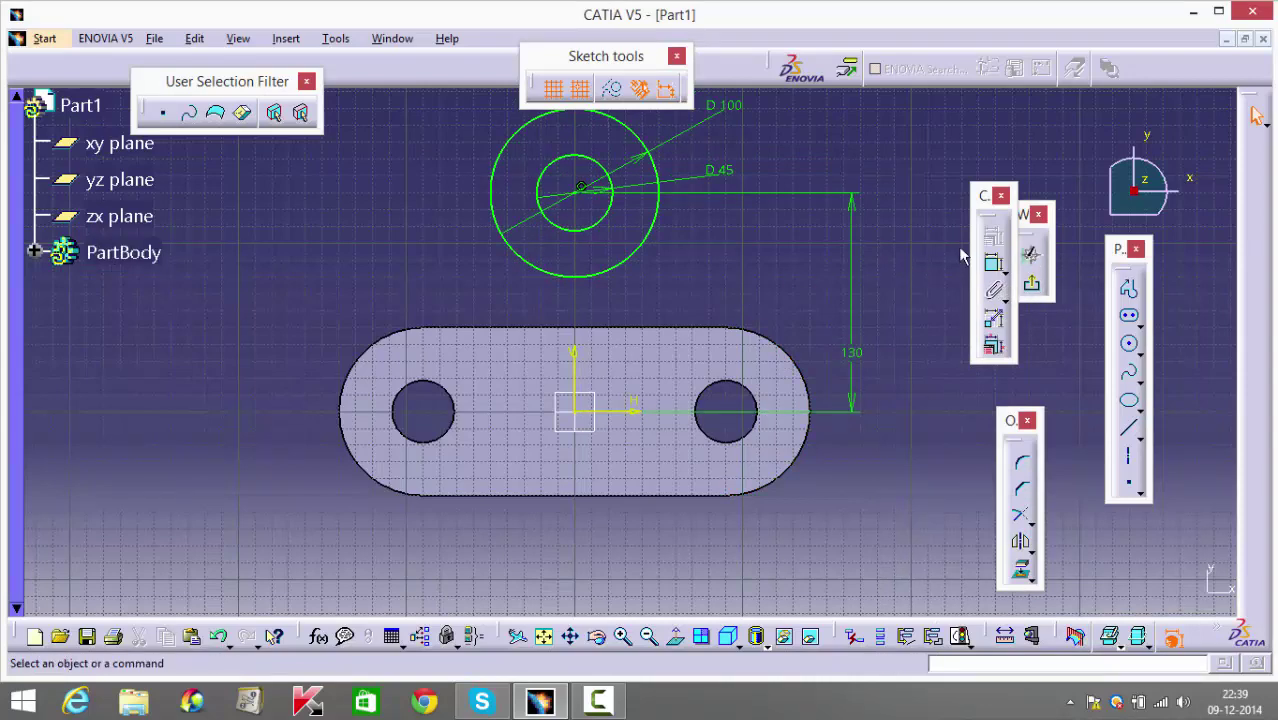
Exit the sketch and pad the two concentric circles to a length of 50 mm as a hollow cylinder.
{"action": "left_click", "coordinate": [1036, 288]}
{"action": "left_click", "coordinate": [1036, 288]}
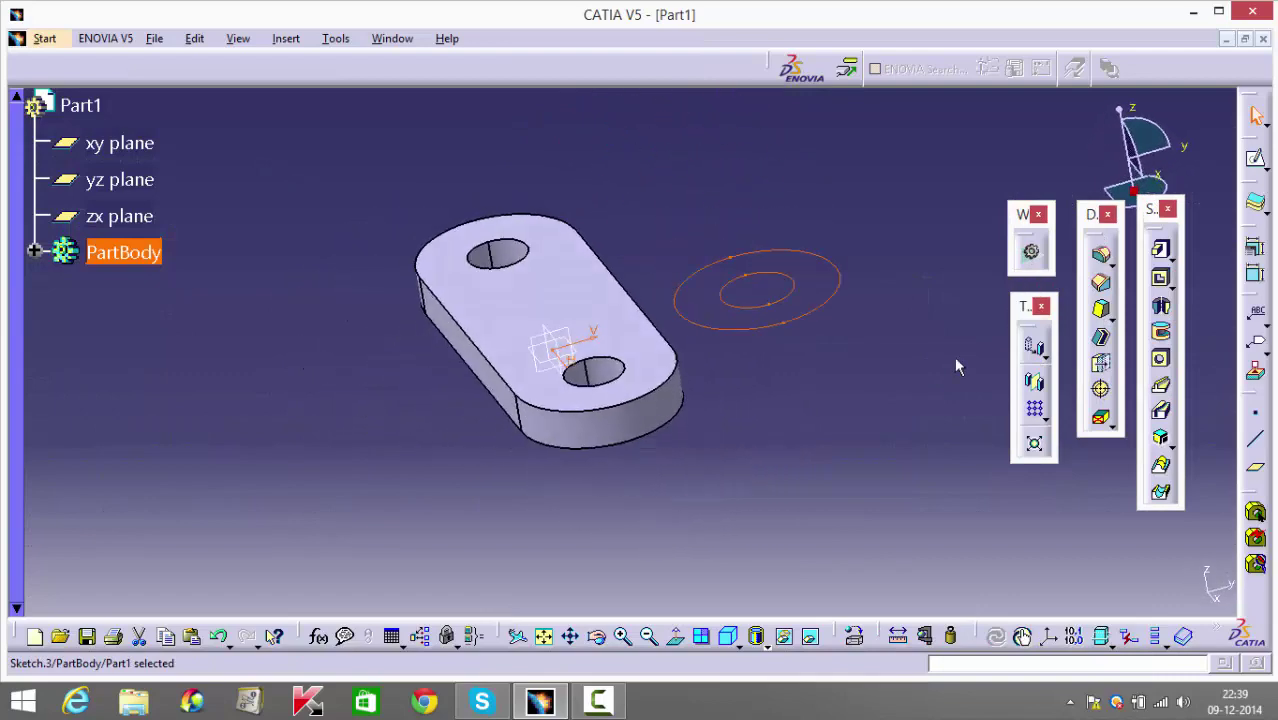
{"action": "mouse_move", "coordinate": [955, 362]}
{"action": "middle_mouse_down"}
{"action": "mouse_move", "coordinate": [776, 454]}
{"action": "mouse_move", "coordinate": [666, 347]}
{"action": "mouse_move", "coordinate": [720, 420]}
{"action": "middle_mouse_up"}
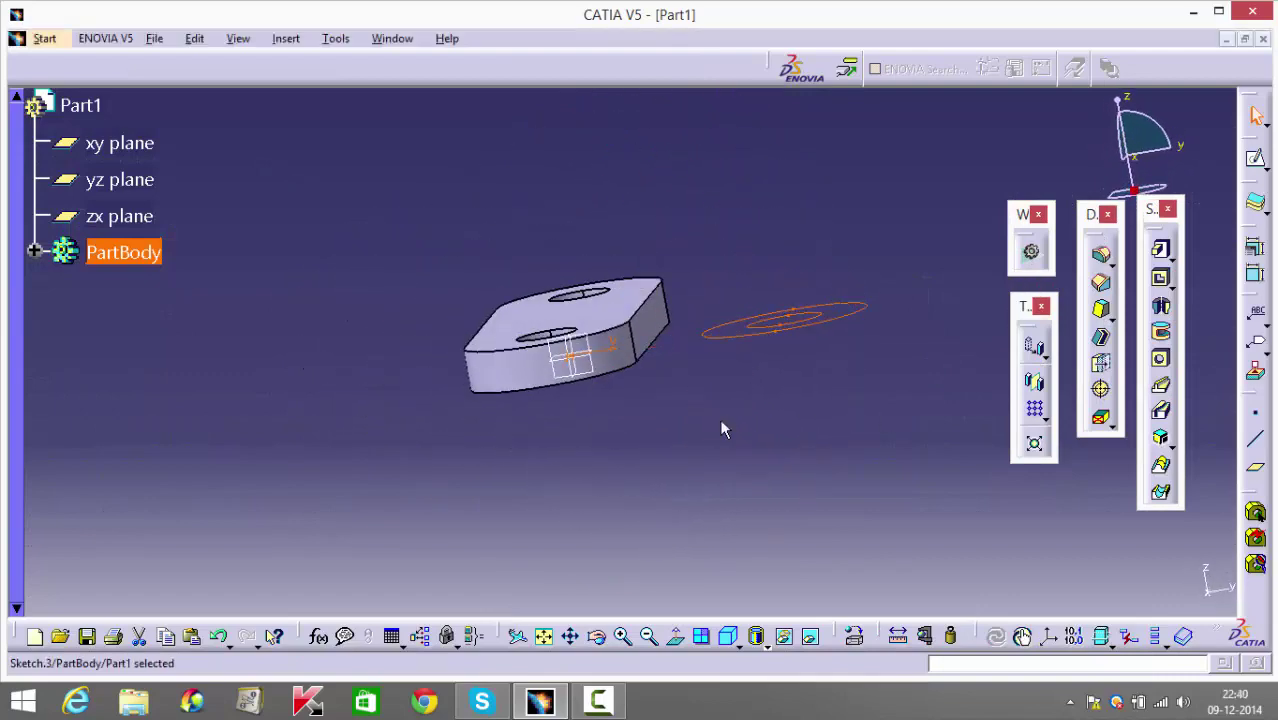
{"action": "left_click", "coordinate": [781, 342]}
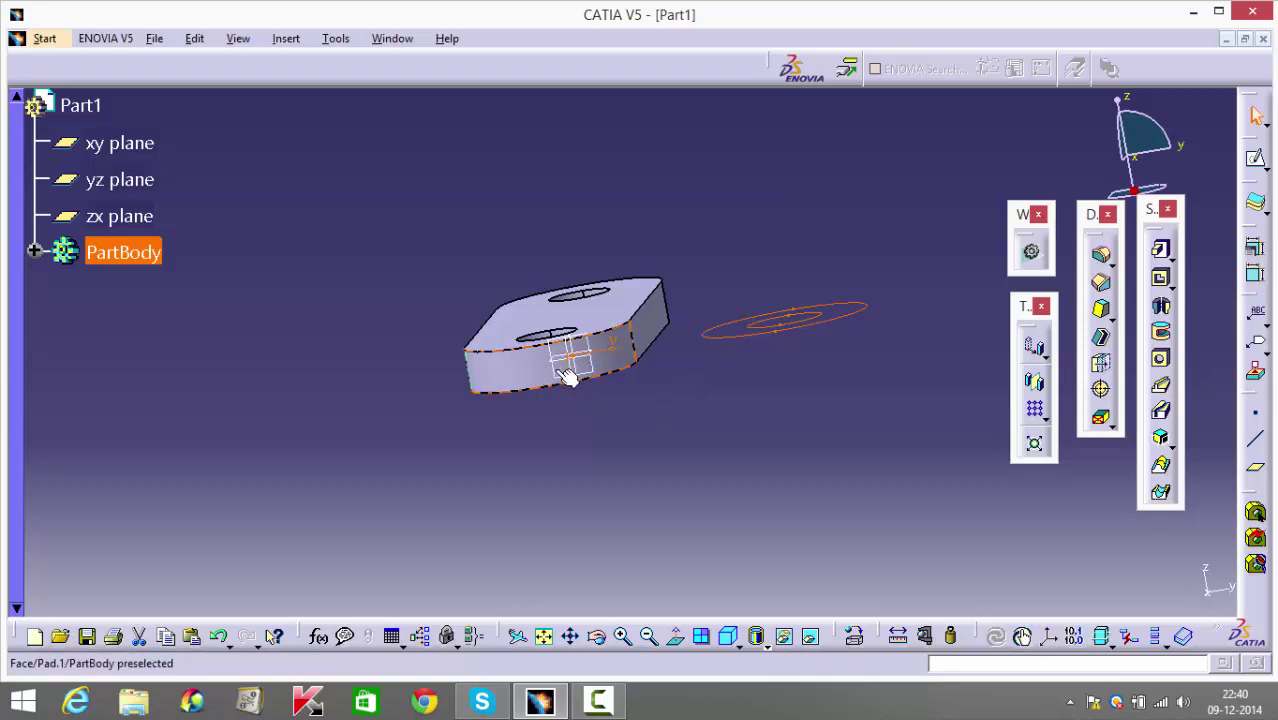
{"action": "left_click", "coordinate": [805, 330]}
{"action": "left_click", "coordinate": [1160, 249]}
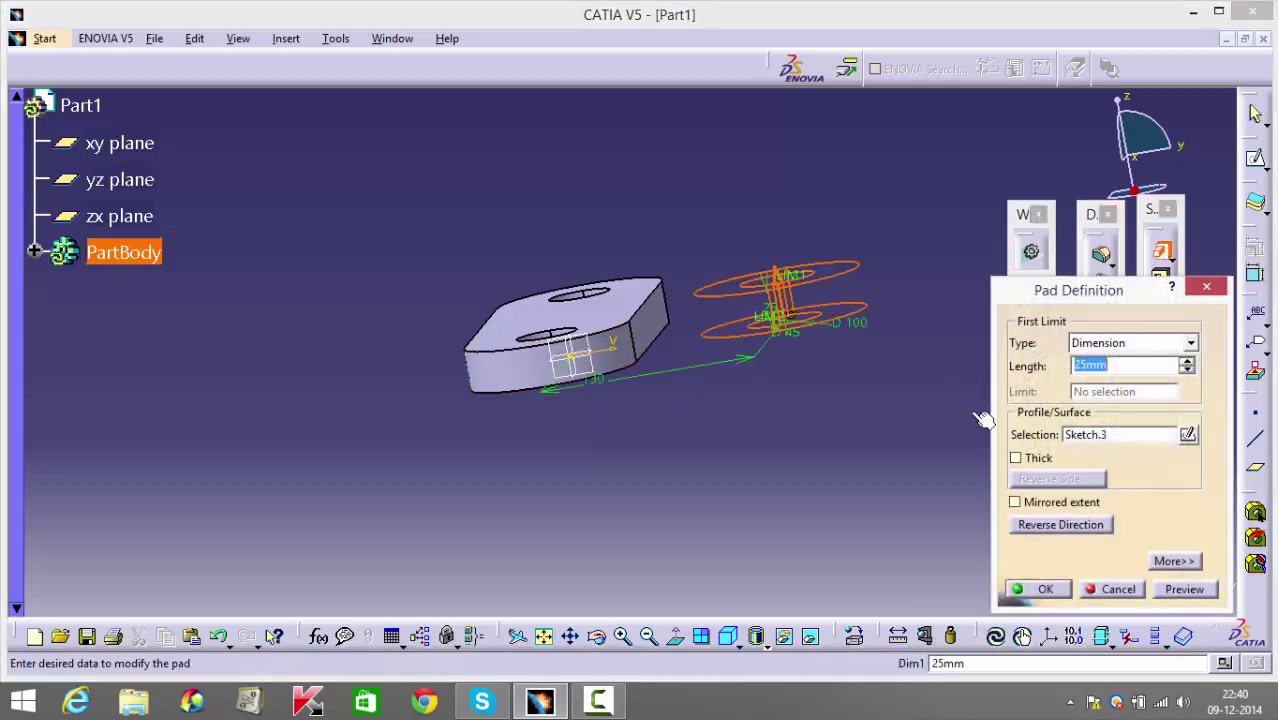
{"action": "type", "text": "50"}
{"action": "key", "text": "Return"}
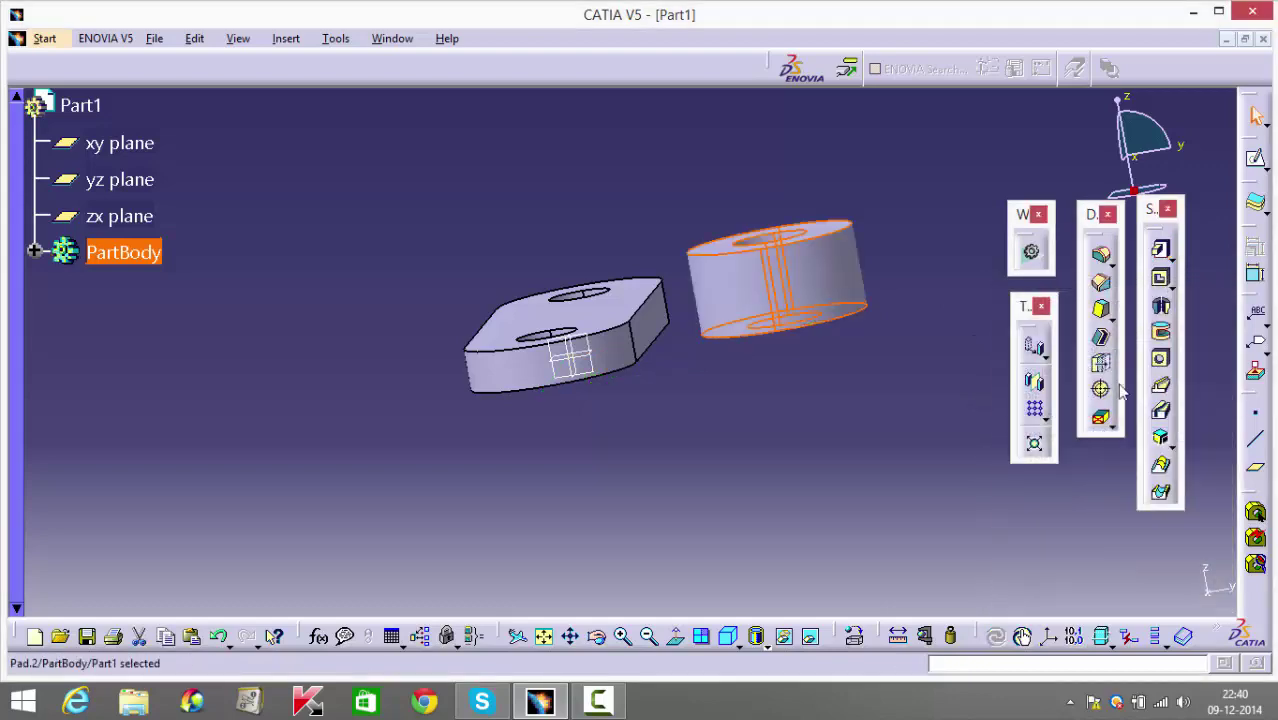
Edit the hollow cylinder's pad to a first limit of 100 mm and a second limit of -50 mm.
{"action": "left_click", "coordinate": [864, 505]}
{"action": "middle_click_drag", "start_coordinate": [864, 505], "coordinate": [785, 418]}
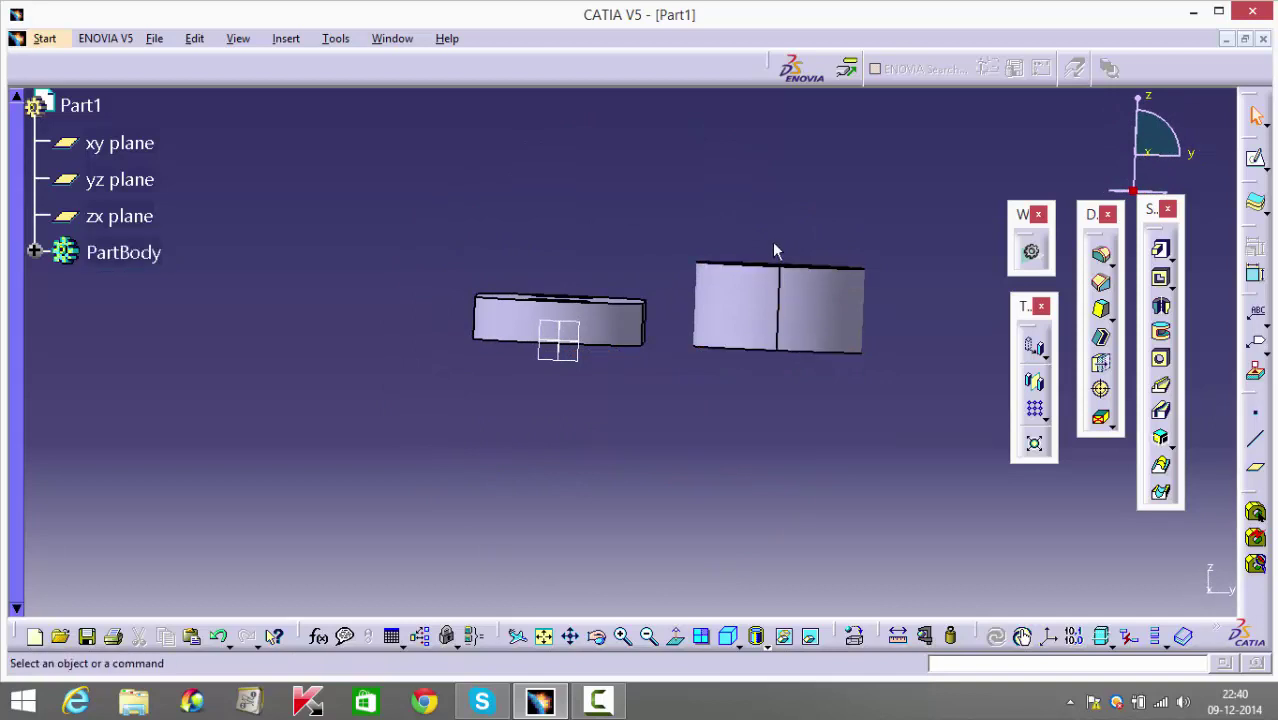
{"action": "double_click", "coordinate": [795, 335]}
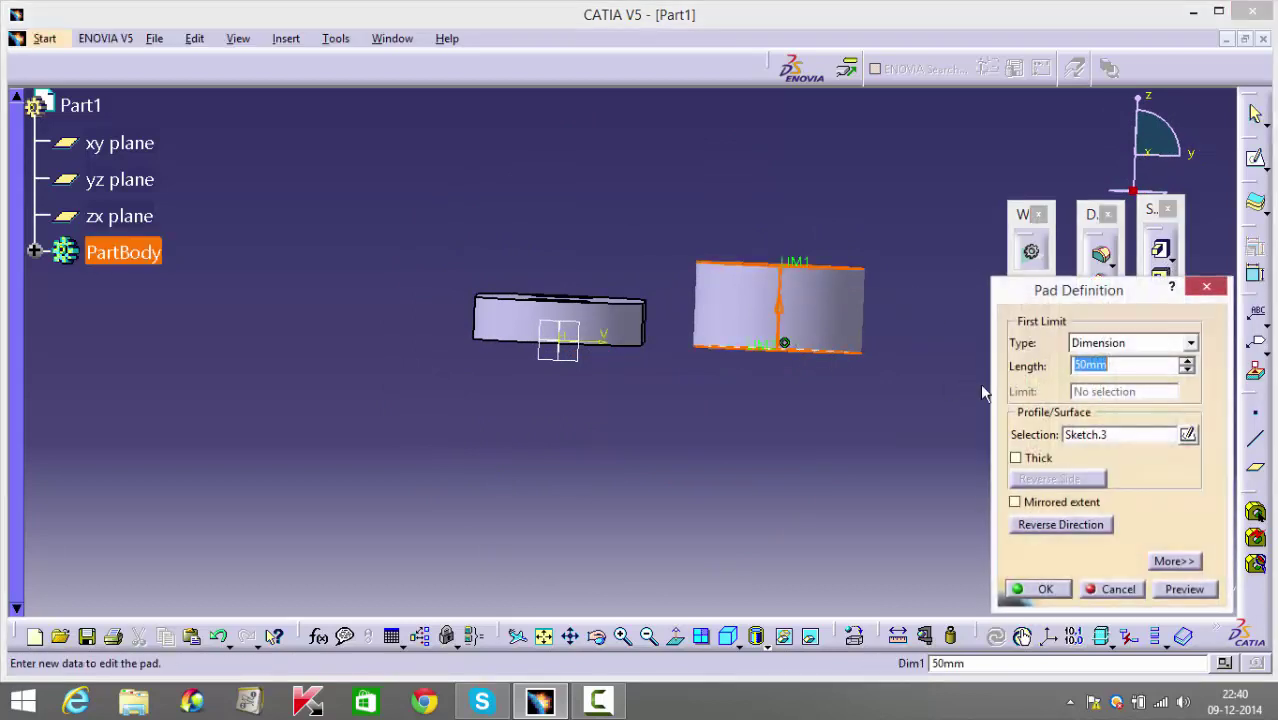
{"action": "left_click", "coordinate": [1170, 561]}
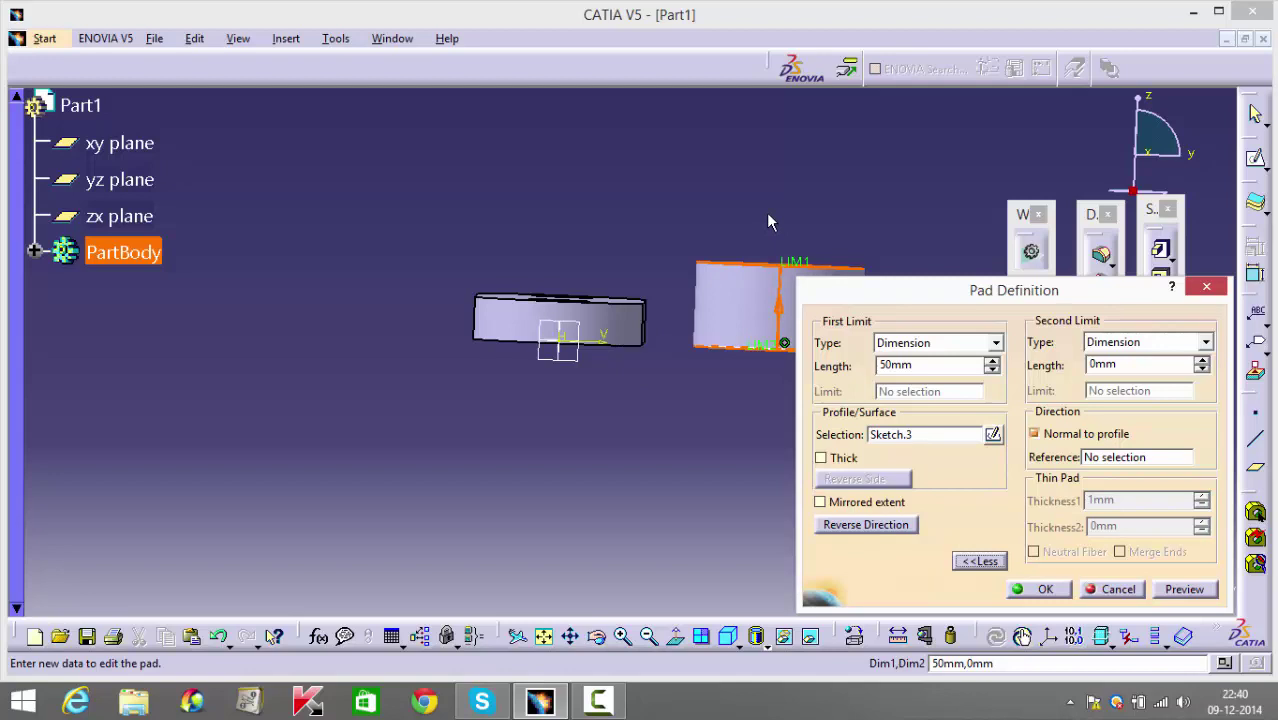
{"action": "left_click", "coordinate": [921, 364]}
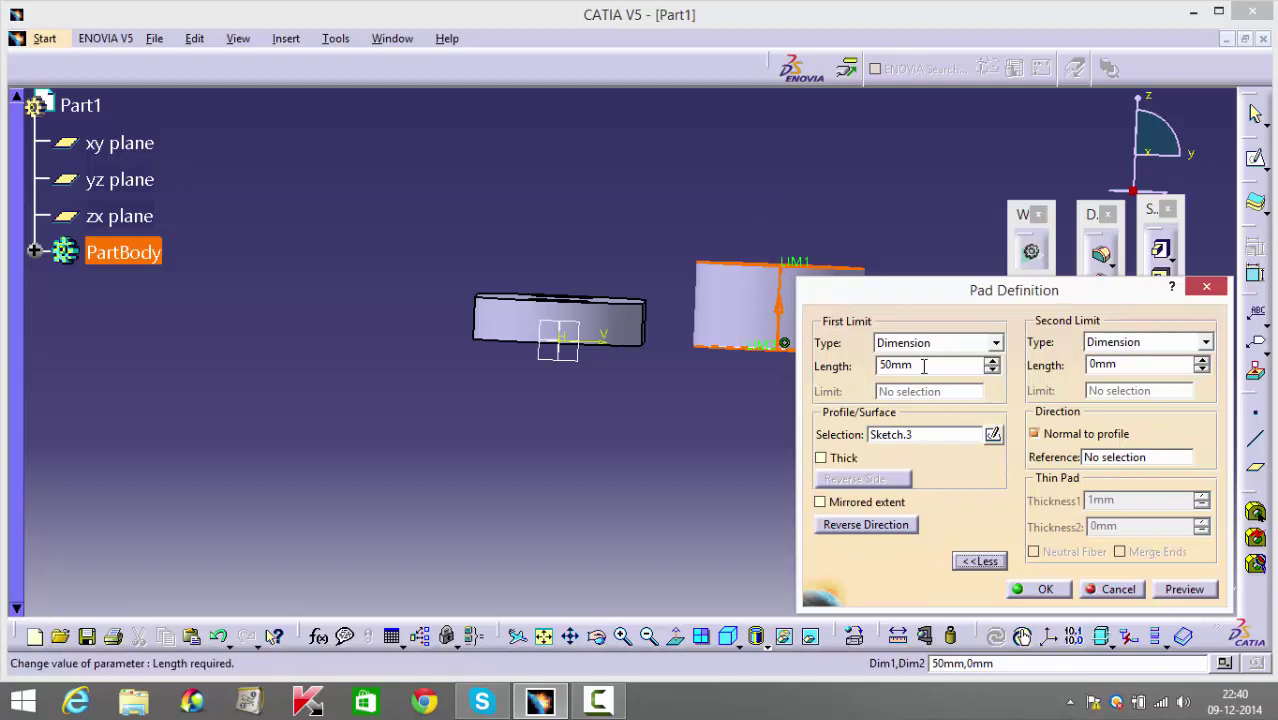
{"action": "left_click_drag", "start_coordinate": [921, 364], "coordinate": [741, 360]}
{"action": "type", "text": "100"}
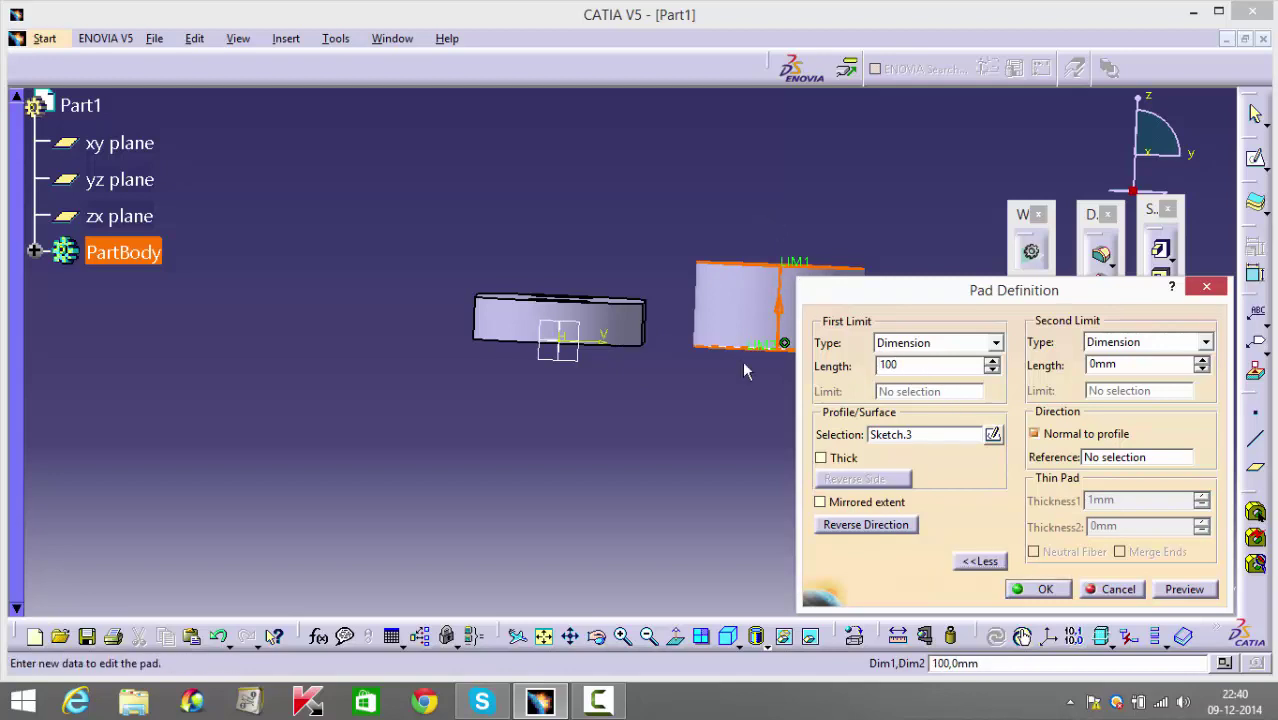
{"action": "key", "text": "Return"}
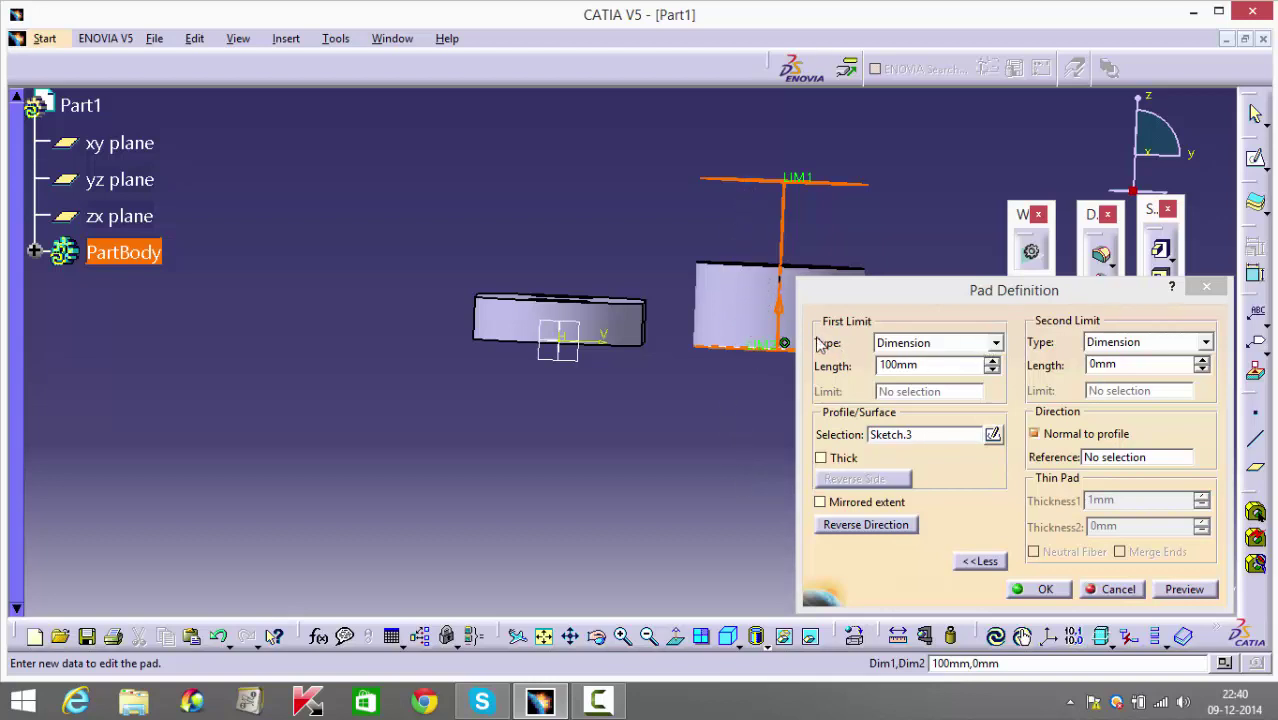
{"action": "double_click", "coordinate": [1100, 364]}
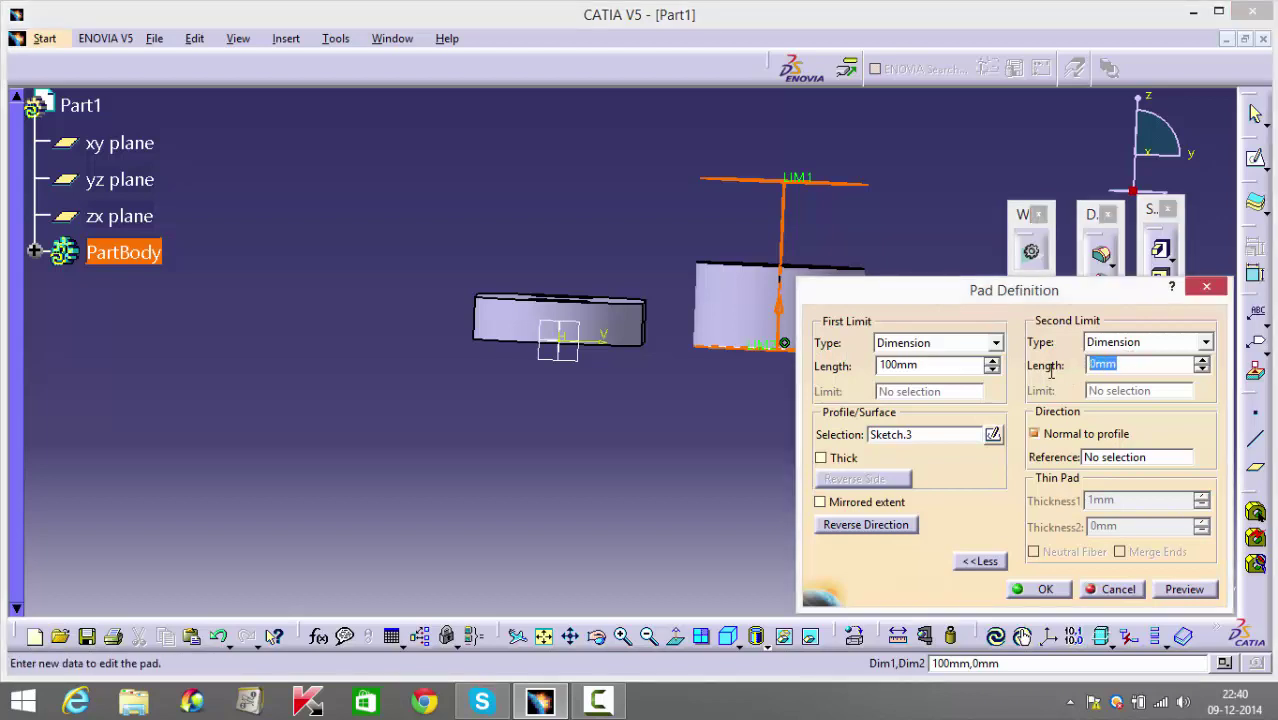
{"action": "type", "text": "-50"}
{"action": "key", "text": "Return"}
{"action": "left_click", "coordinate": [567, 474]}
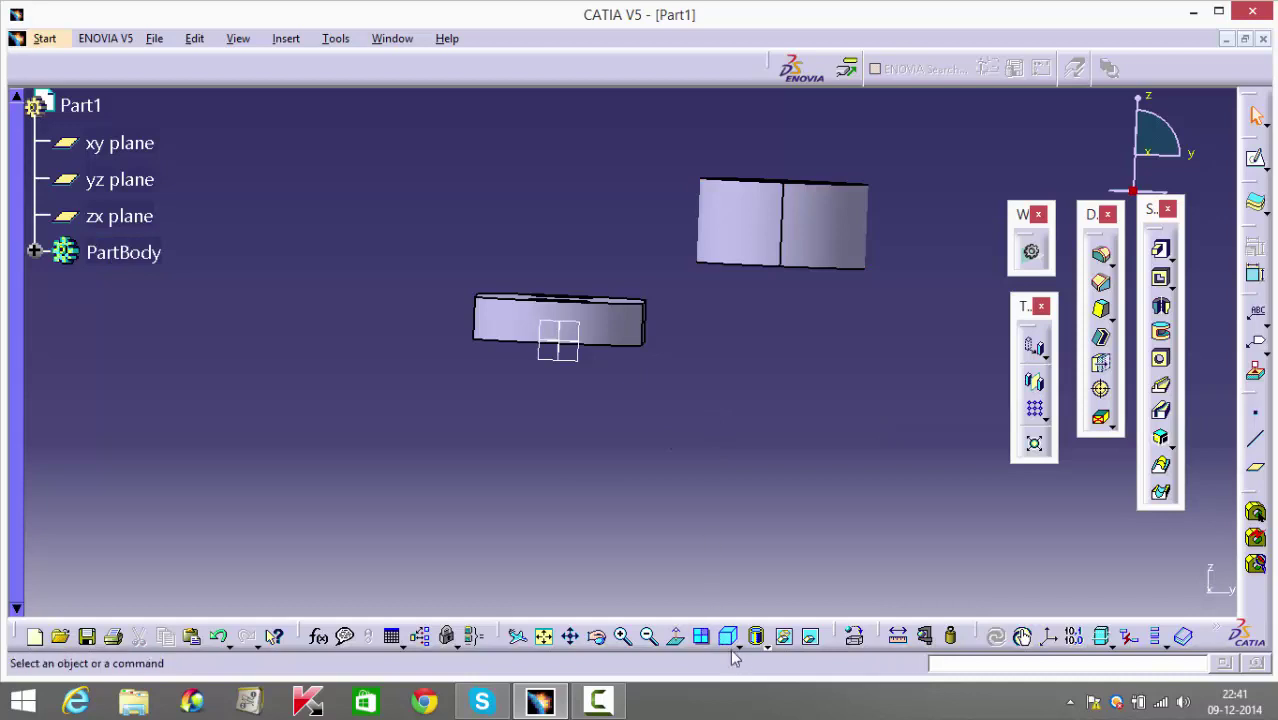
{"action": "left_click", "coordinate": [676, 637]}
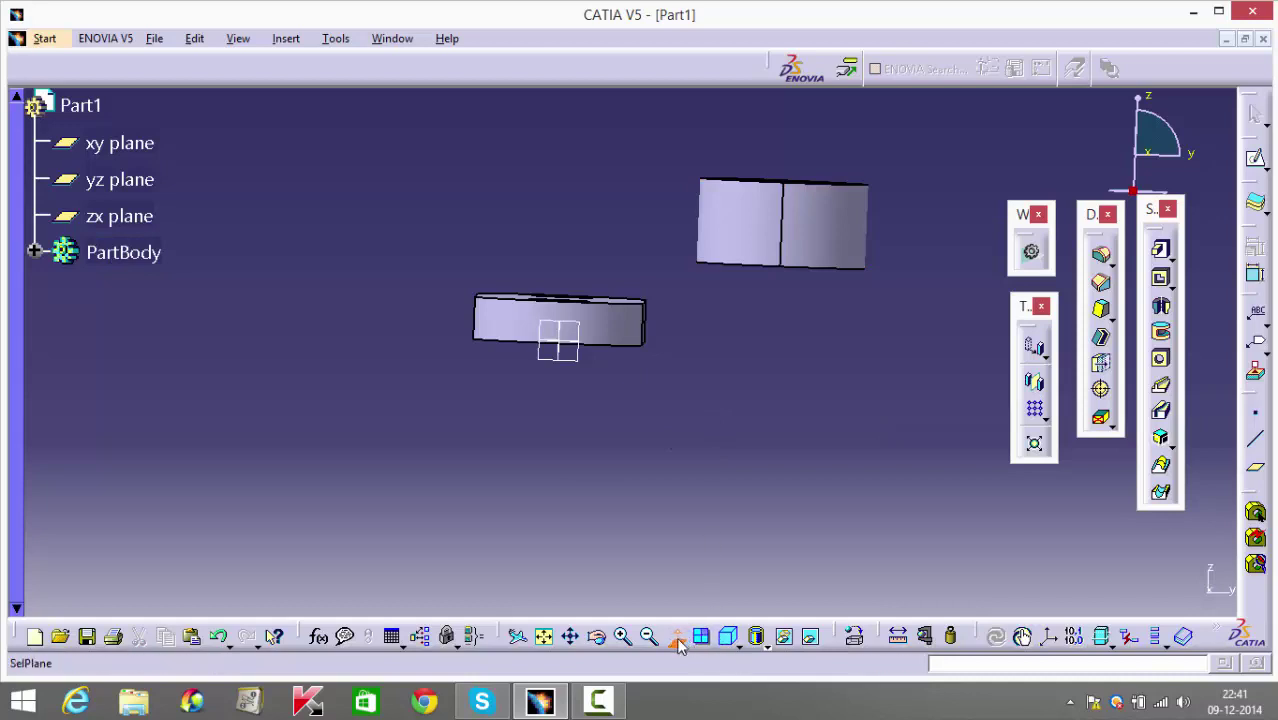
{"action": "left_click", "coordinate": [543, 637]}
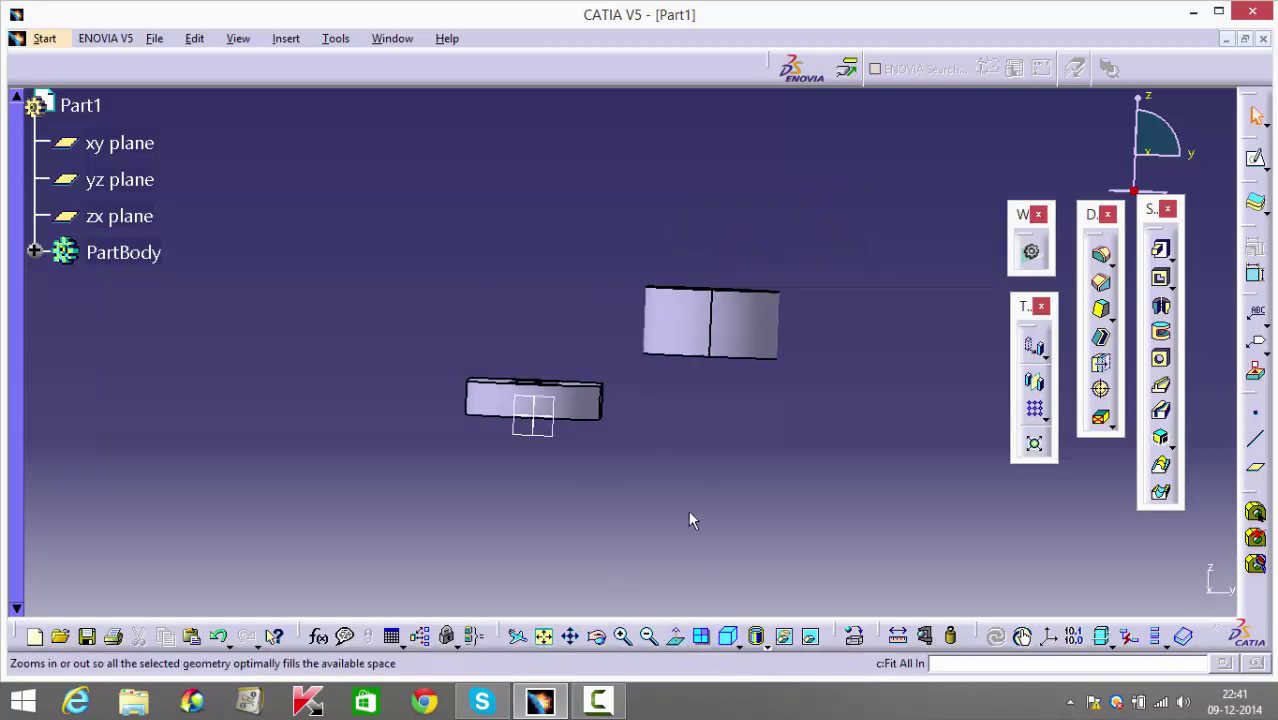
{"action": "middle_click_drag", "start_coordinate": [690, 520], "coordinate": [650, 490]}
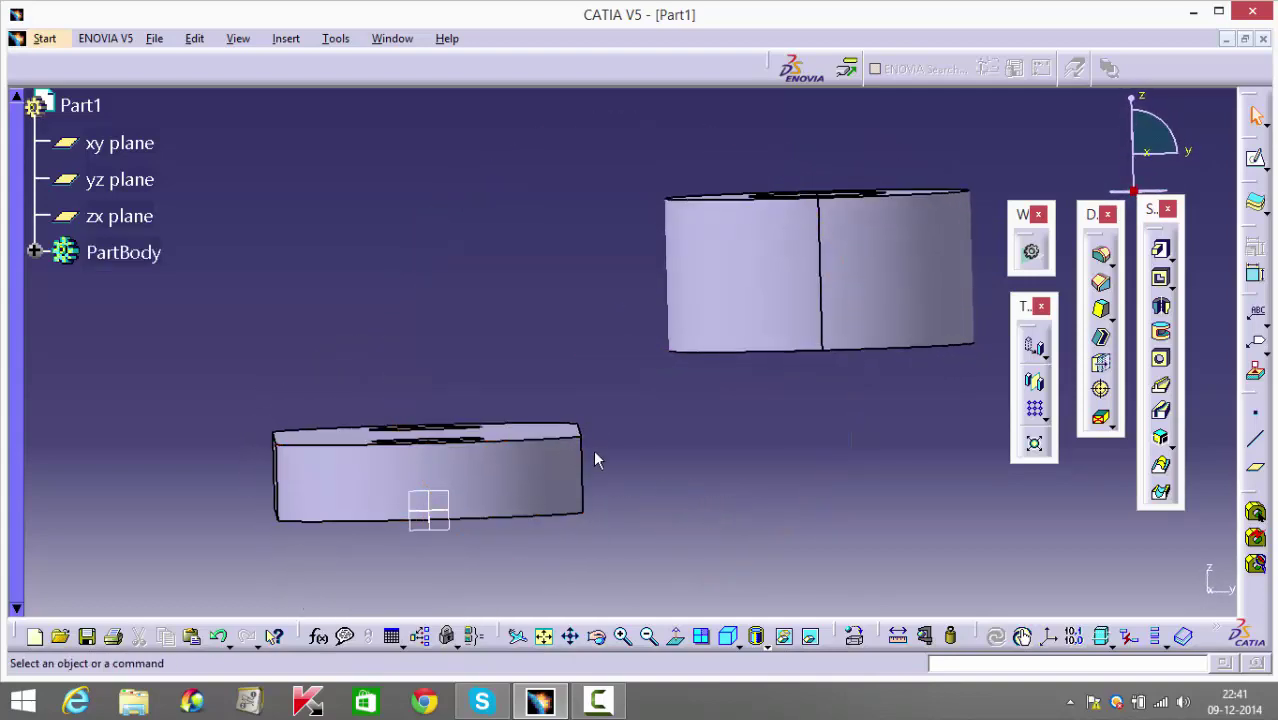
Return the cylinder's pad to a second limit of 0 mm and a first limit of 50 mm.
{"action": "double_click", "coordinate": [742, 323]}
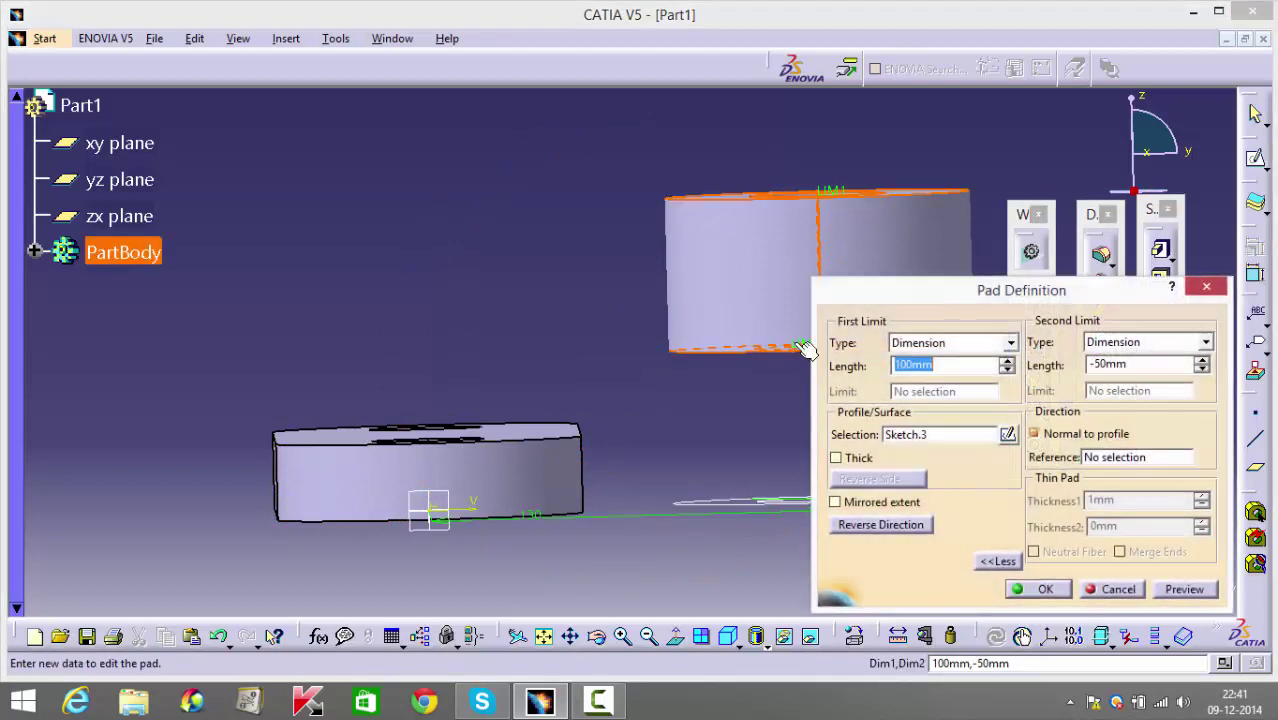
{"action": "left_click", "coordinate": [1138, 366]}
{"action": "type", "text": "0"}
{"action": "key", "text": "Return"}
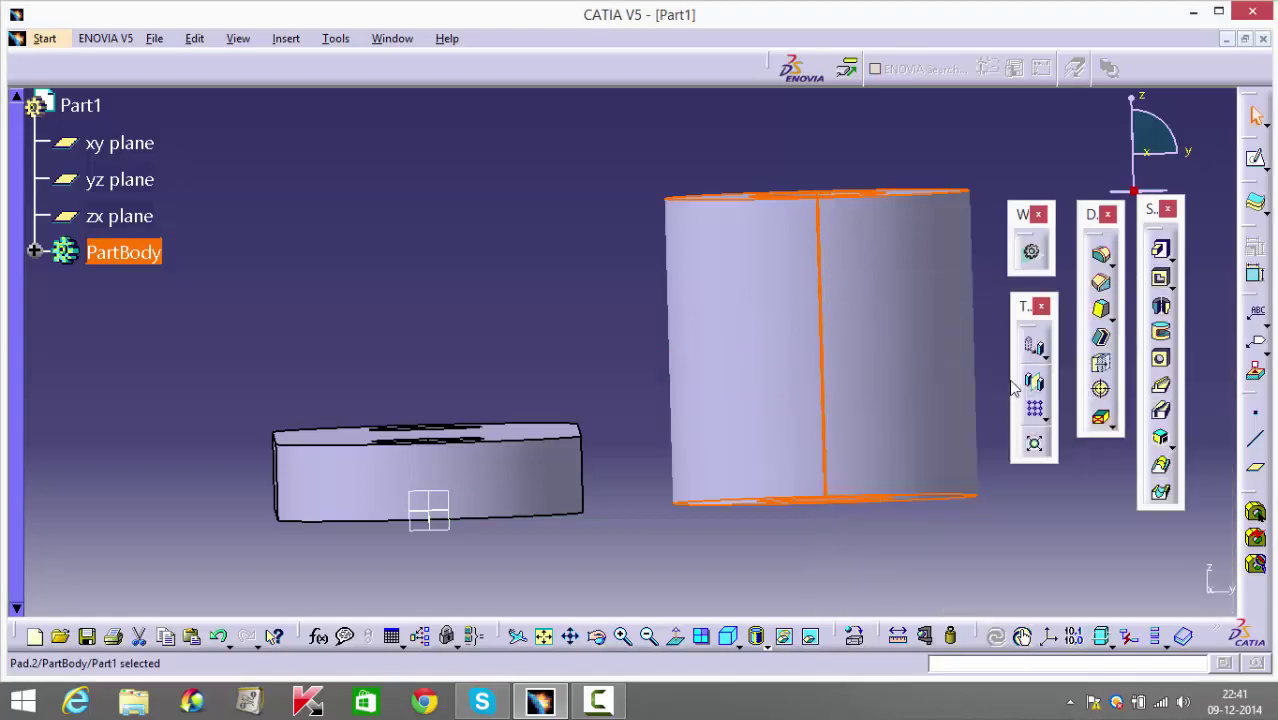
{"action": "double_click", "coordinate": [913, 379]}
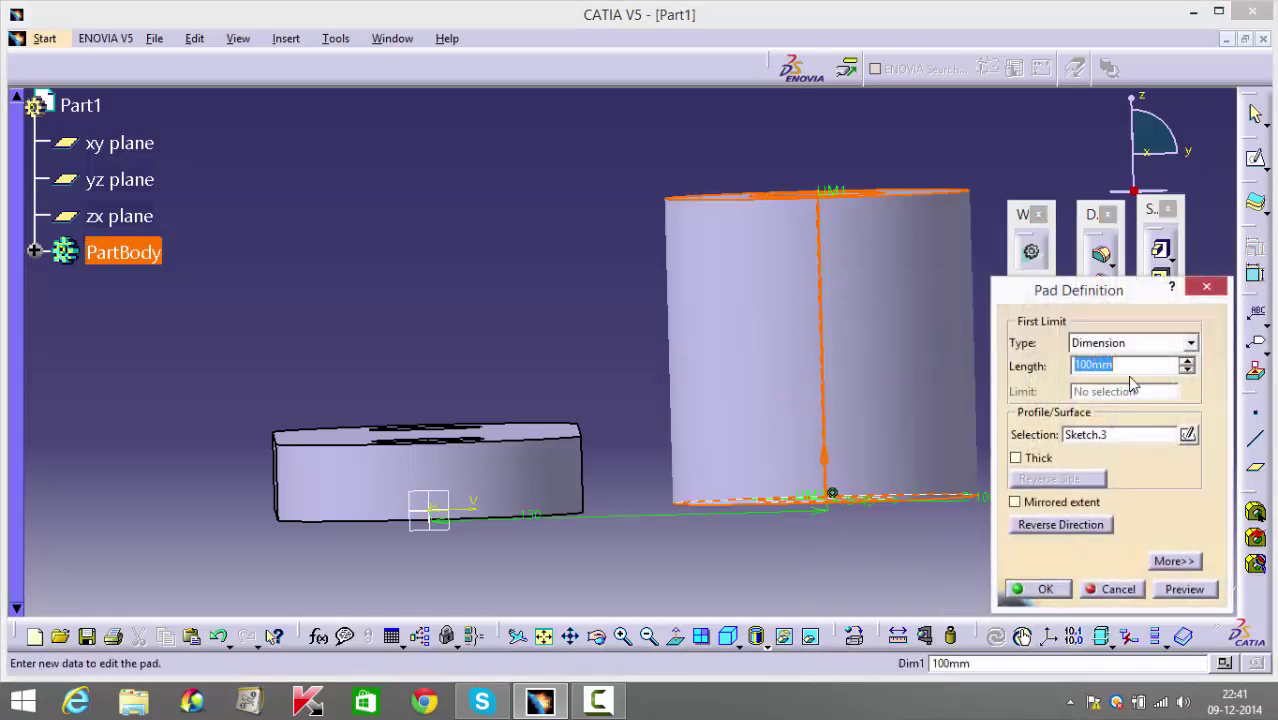
{"action": "type", "text": "50"}
{"action": "key", "text": "Return"}
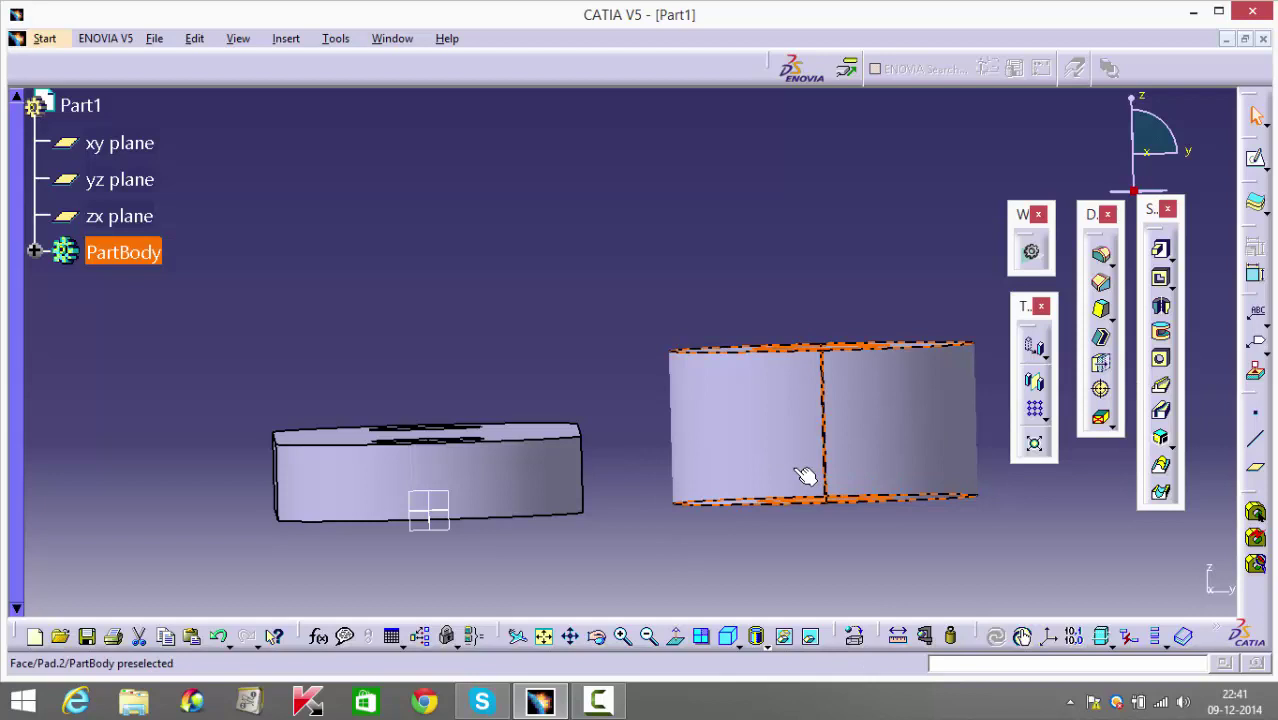
Offset the cylinder above its sketch plane by setting the pad's first limit to 100 mm and second limit to -50 mm.
{"action": "double_click", "coordinate": [805, 476]}
{"action": "left_click", "coordinate": [1160, 558]}
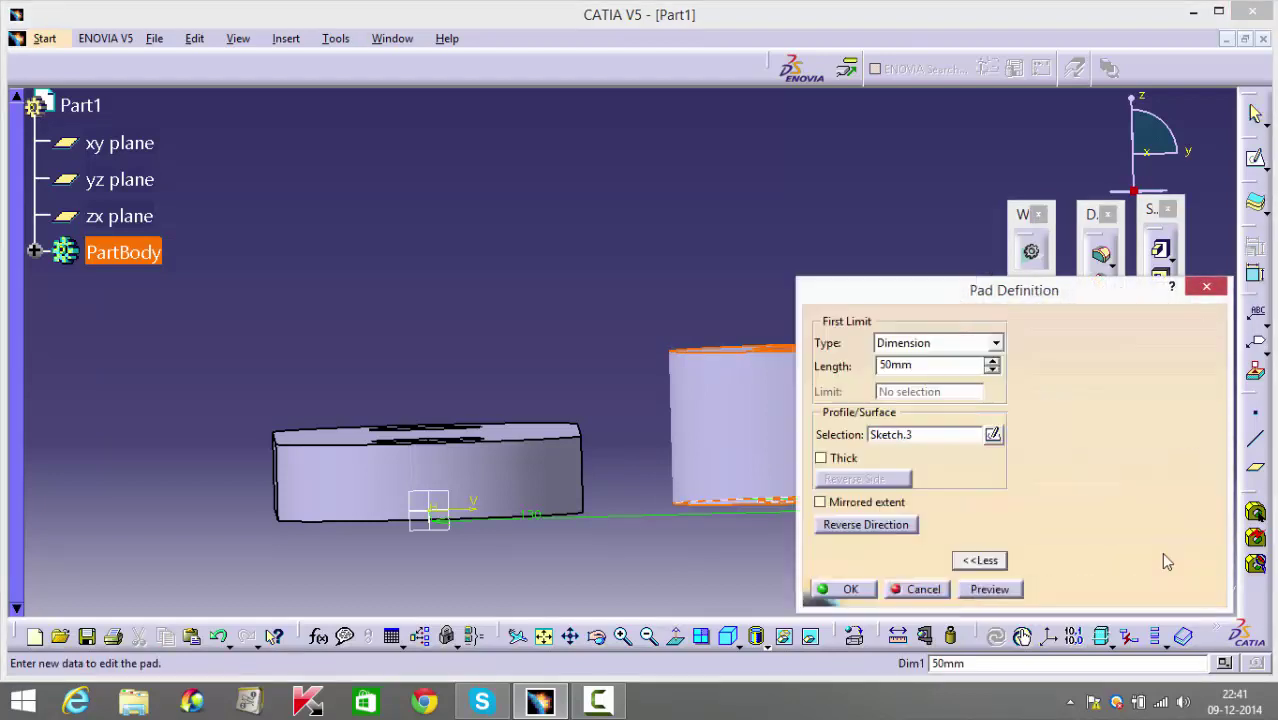
{"action": "type", "text": "100"}
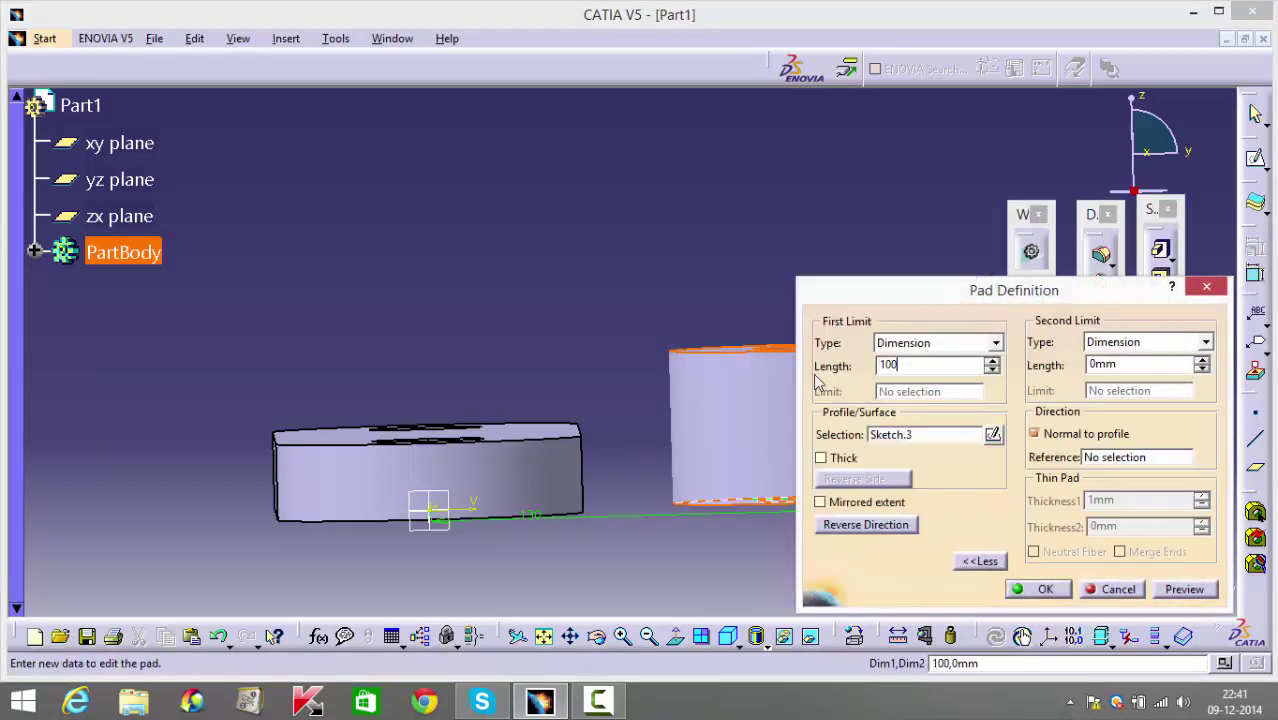
{"action": "key", "text": "Tab"}
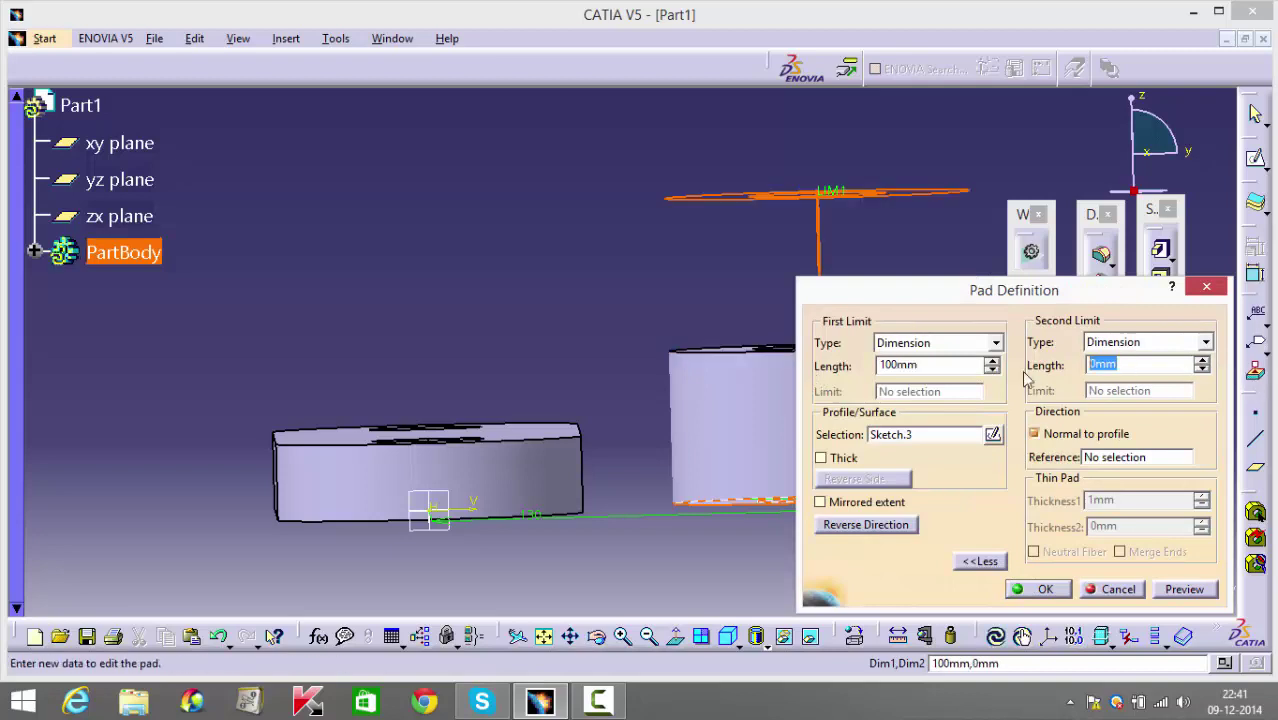
{"action": "type", "text": "-50"}
{"action": "key", "text": "Return"}
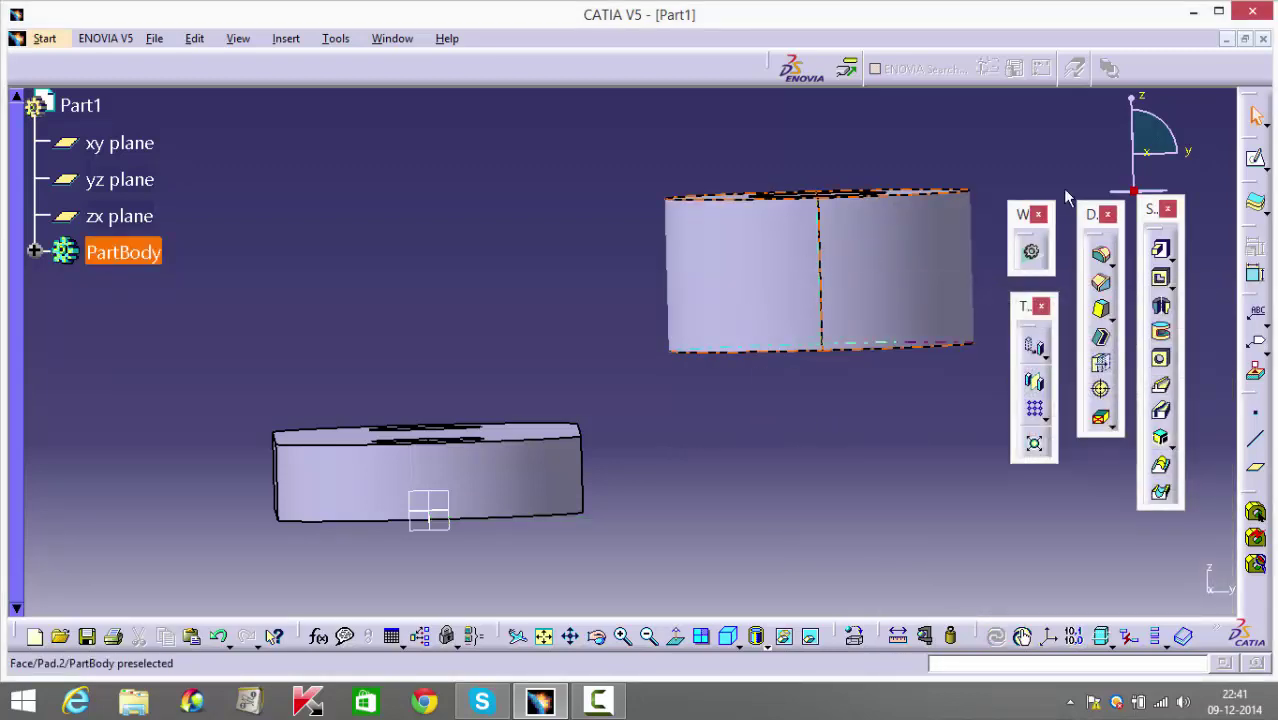
Start a sketch on the yz plane and draw a closed L-shaped profile about 100 mm long between the plate and the cylinder.
{"action": "left_click", "coordinate": [428, 507]}
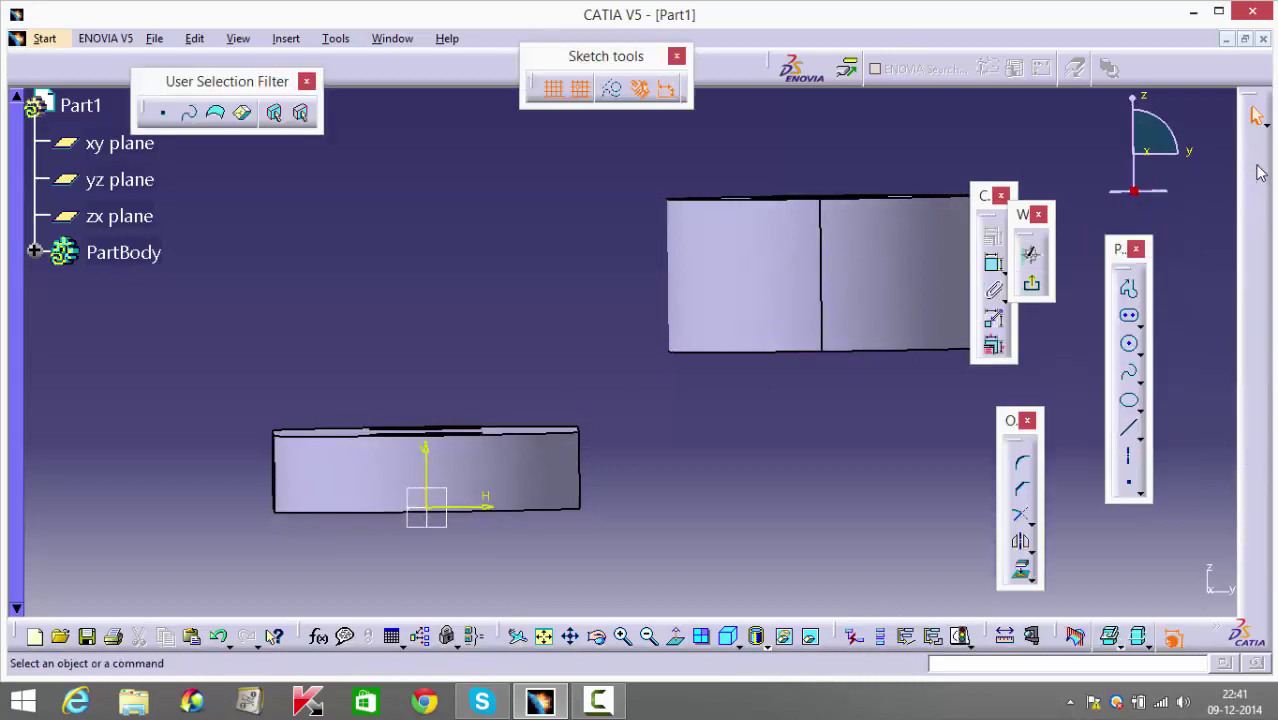
{"action": "left_click", "coordinate": [1130, 290]}
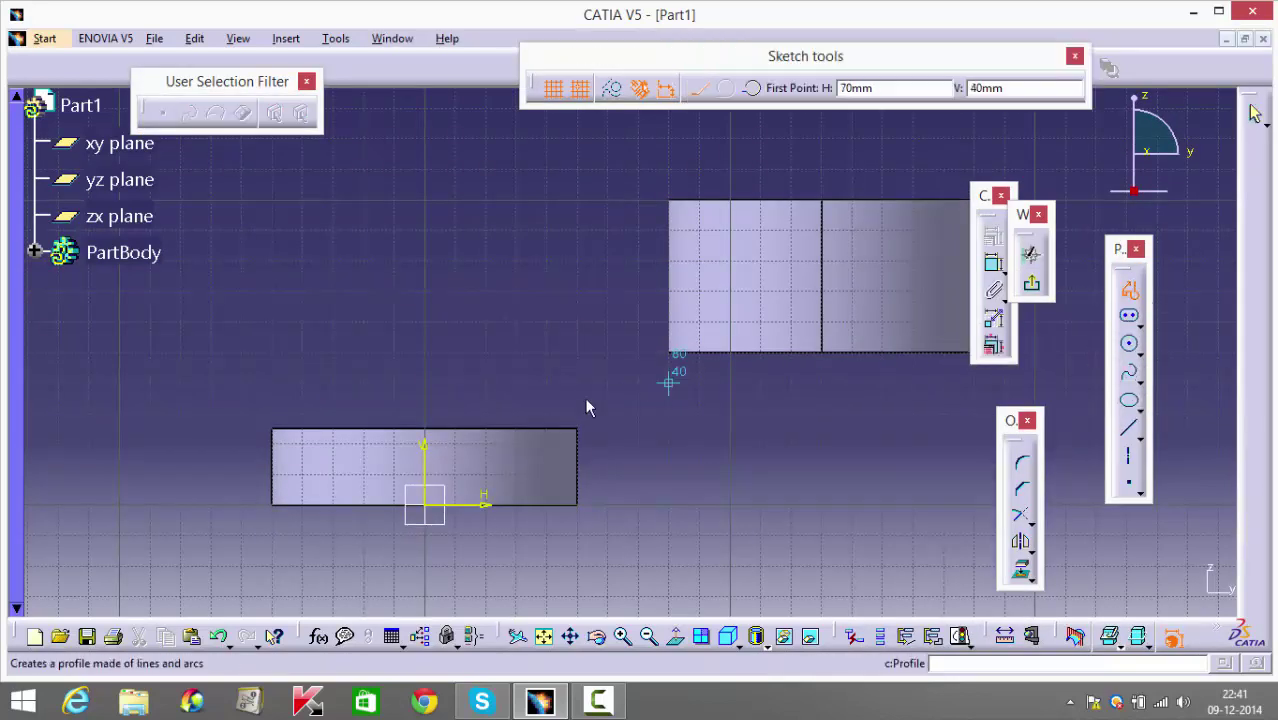
{"action": "left_click", "coordinate": [518, 428]}
{"action": "left_click", "coordinate": [520, 328]}
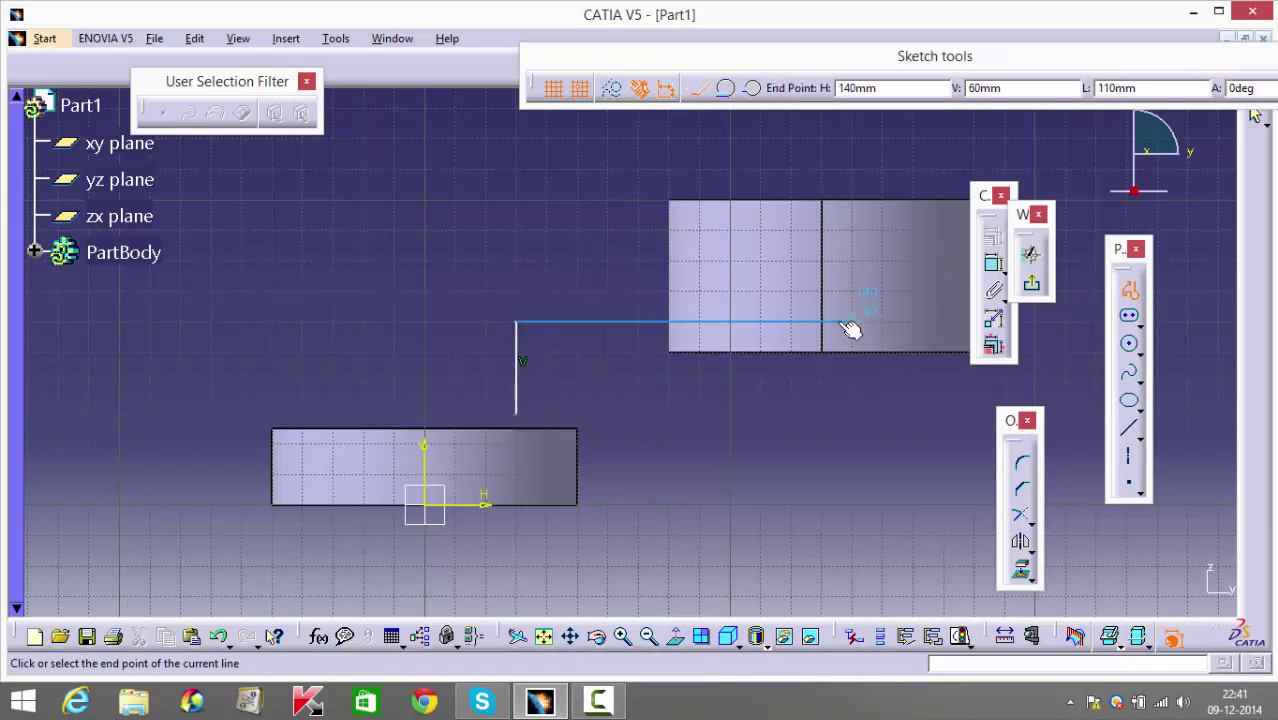
{"action": "left_click", "coordinate": [830, 335]}
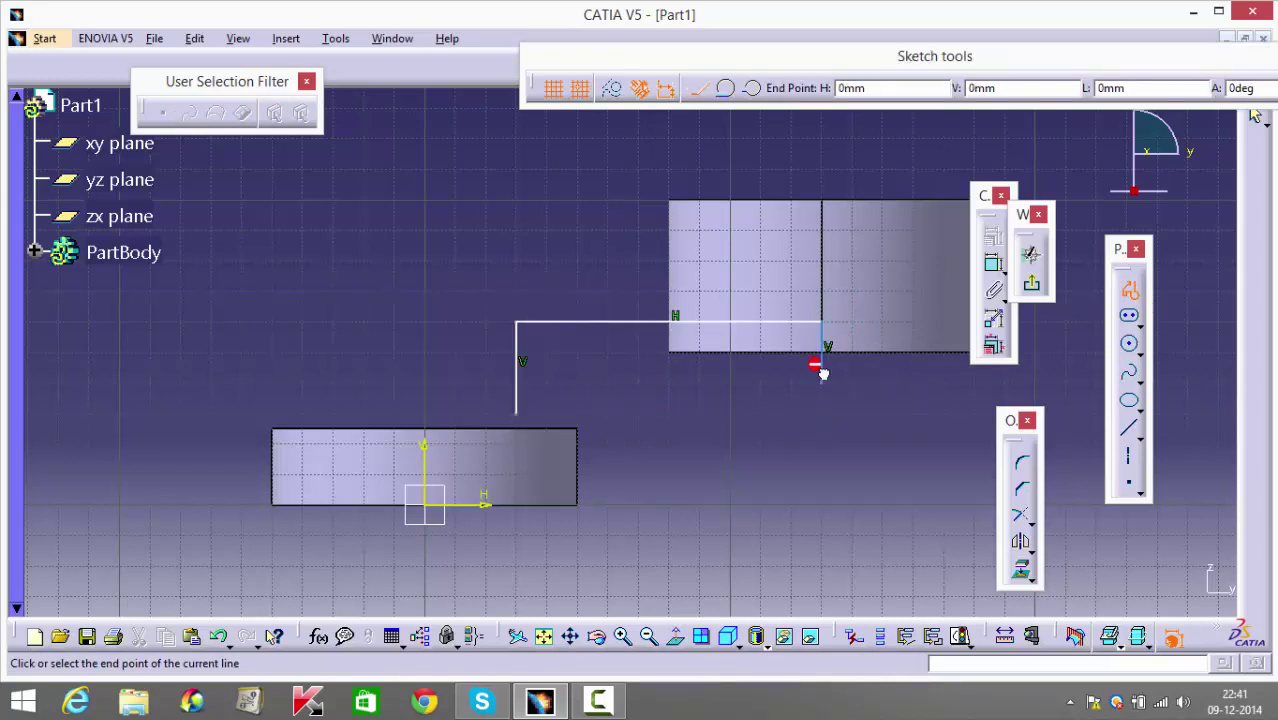
{"action": "left_click", "coordinate": [822, 383]}
{"action": "left_click", "coordinate": [577, 383]}
{"action": "left_click", "coordinate": [577, 412]}
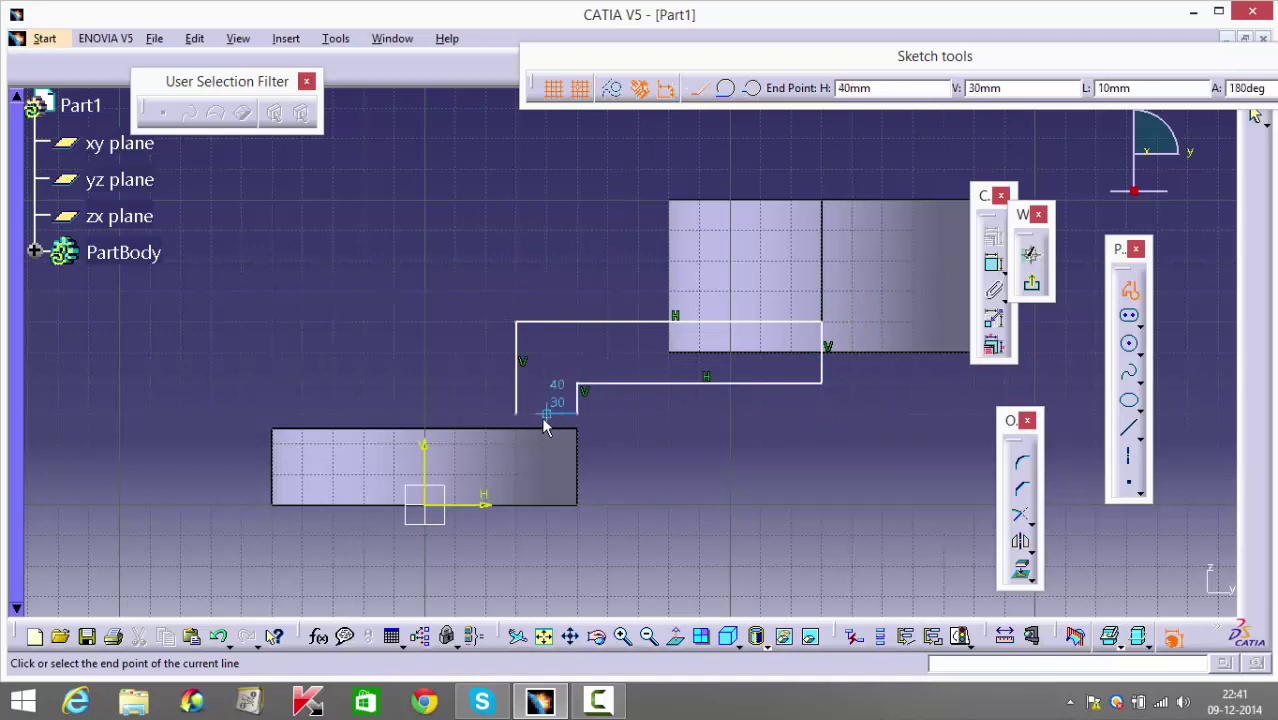
{"action": "left_click", "coordinate": [516, 412]}
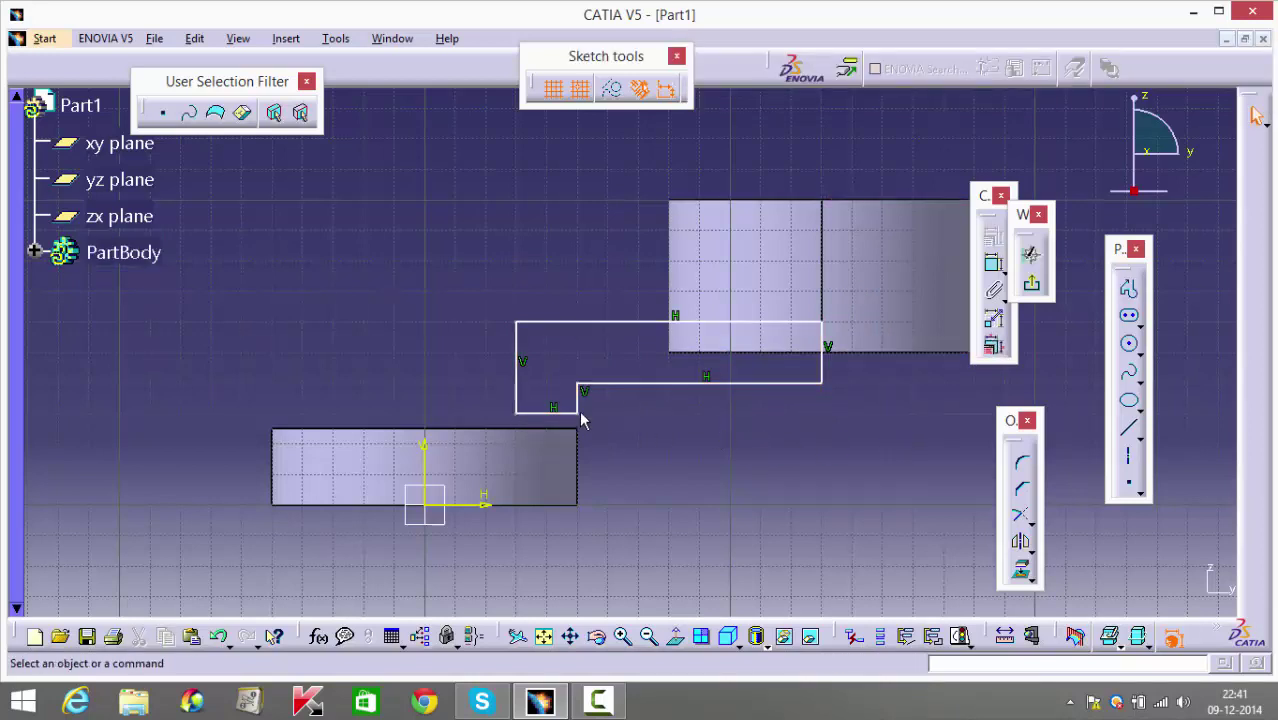
Narrow the profile's short leg and make its bottom line coincident with the plate's top edge.
{"action": "left_click_drag", "start_coordinate": [585, 419], "coordinate": [546, 390]}
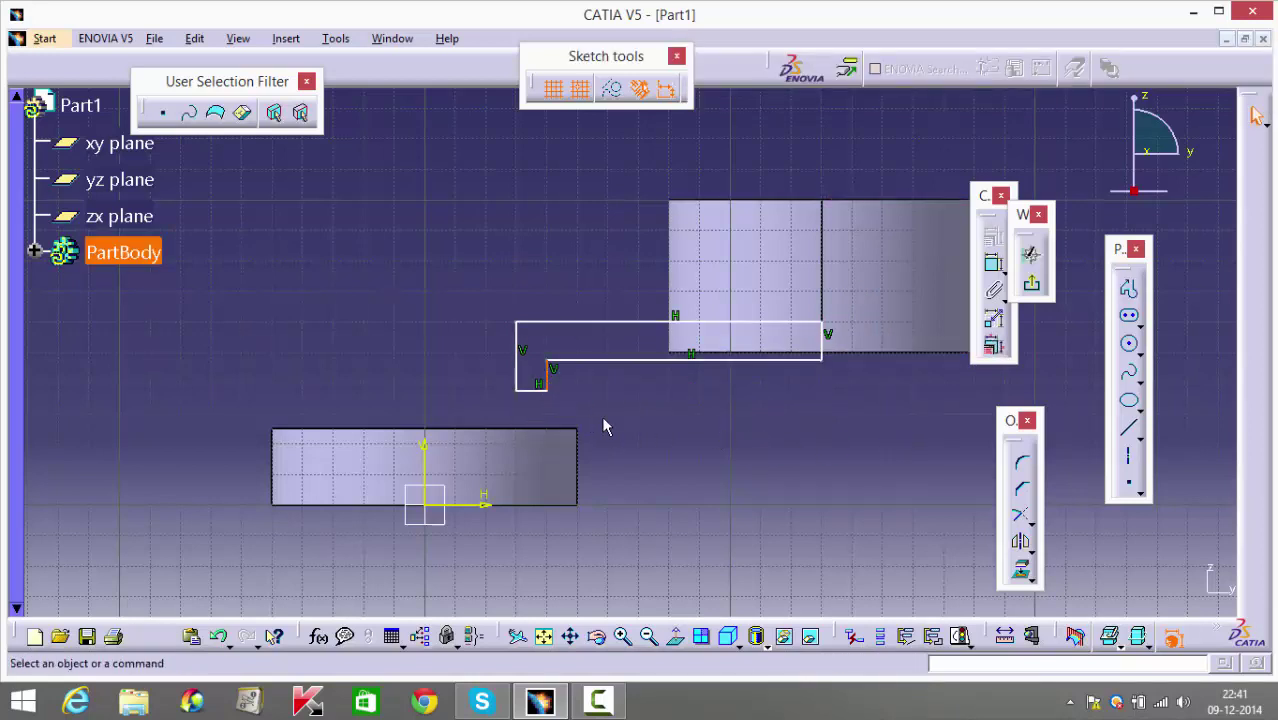
{"action": "left_click", "coordinate": [531, 390]}
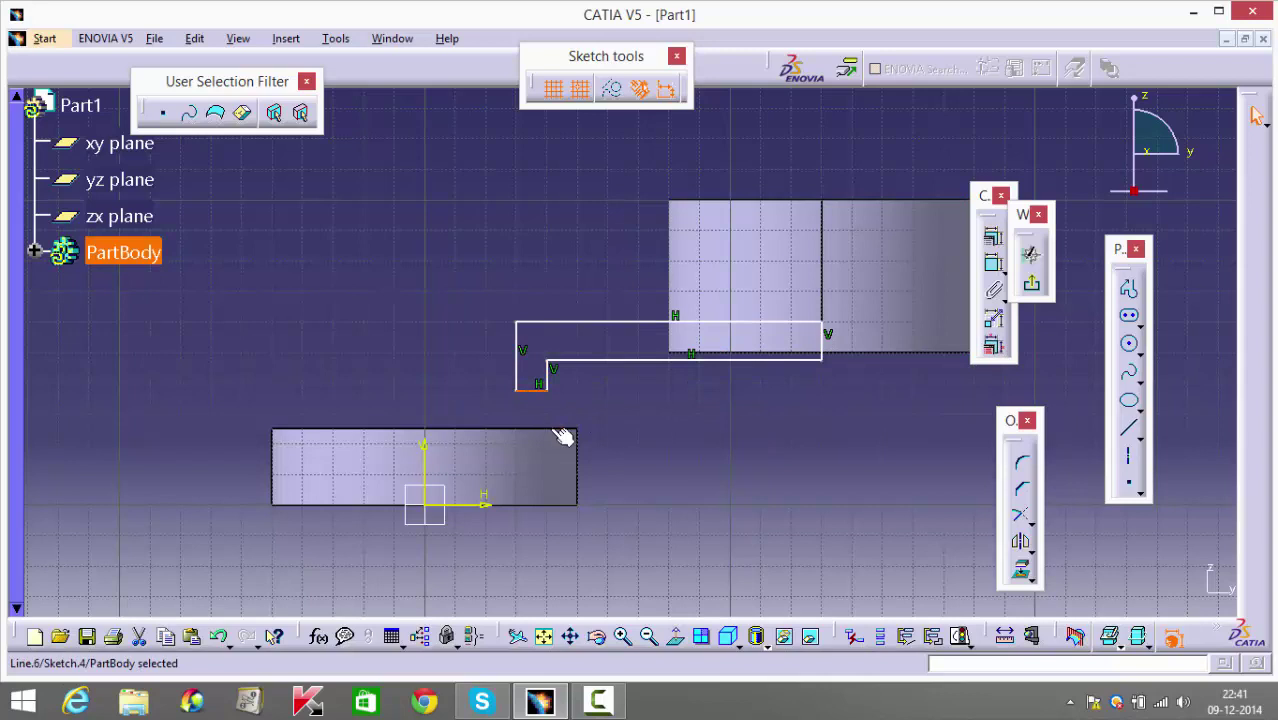
{"action": "left_click", "coordinate": [990, 240]}
{"action": "left_click", "coordinate": [1160, 408]}
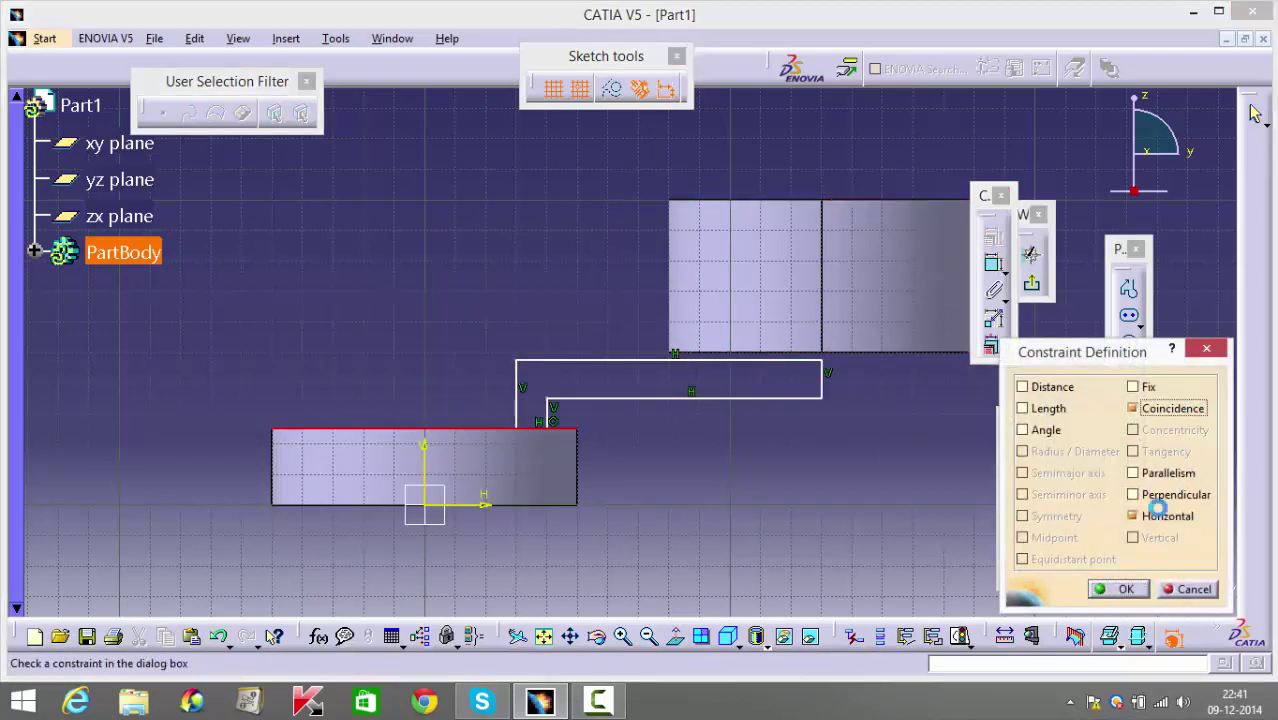
{"action": "left_click", "coordinate": [1118, 589]}
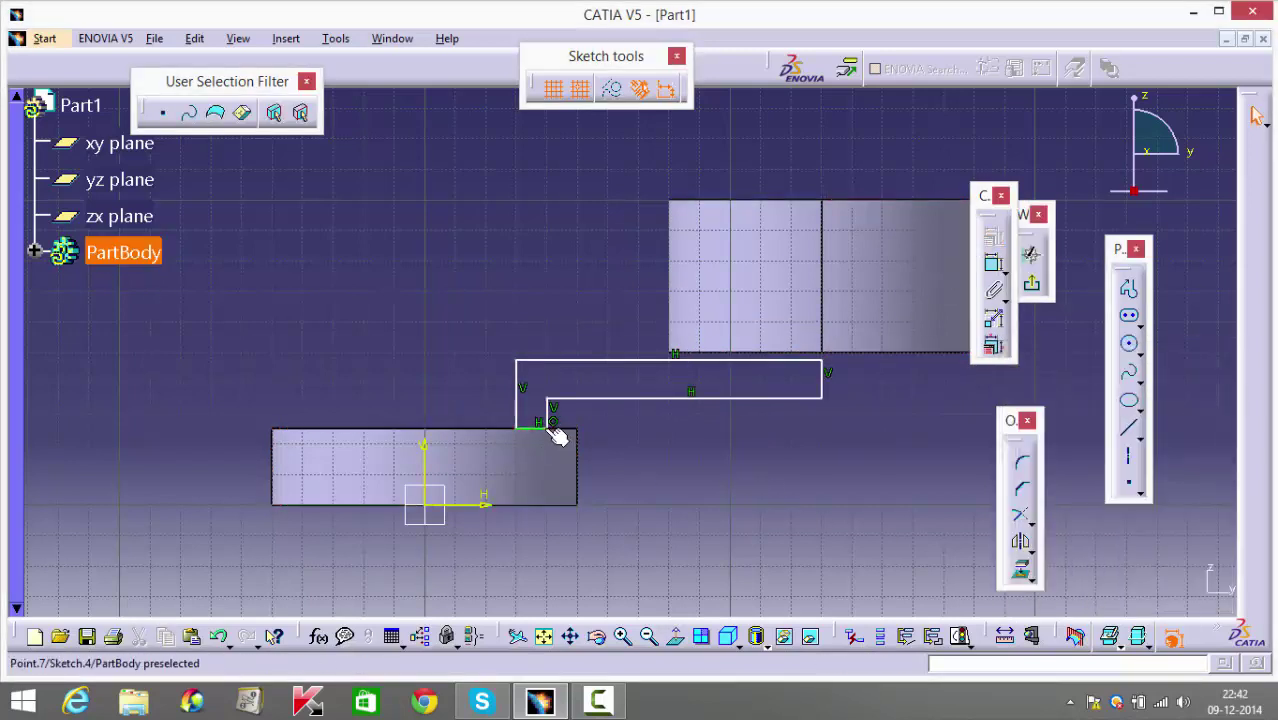
Make the short leg's bottom corner coincident with the plate's top corner nearest the cylinder.
{"action": "left_click", "coordinate": [557, 436]}
{"action": "left_click", "coordinate": [587, 433], "text": "ctrl"}
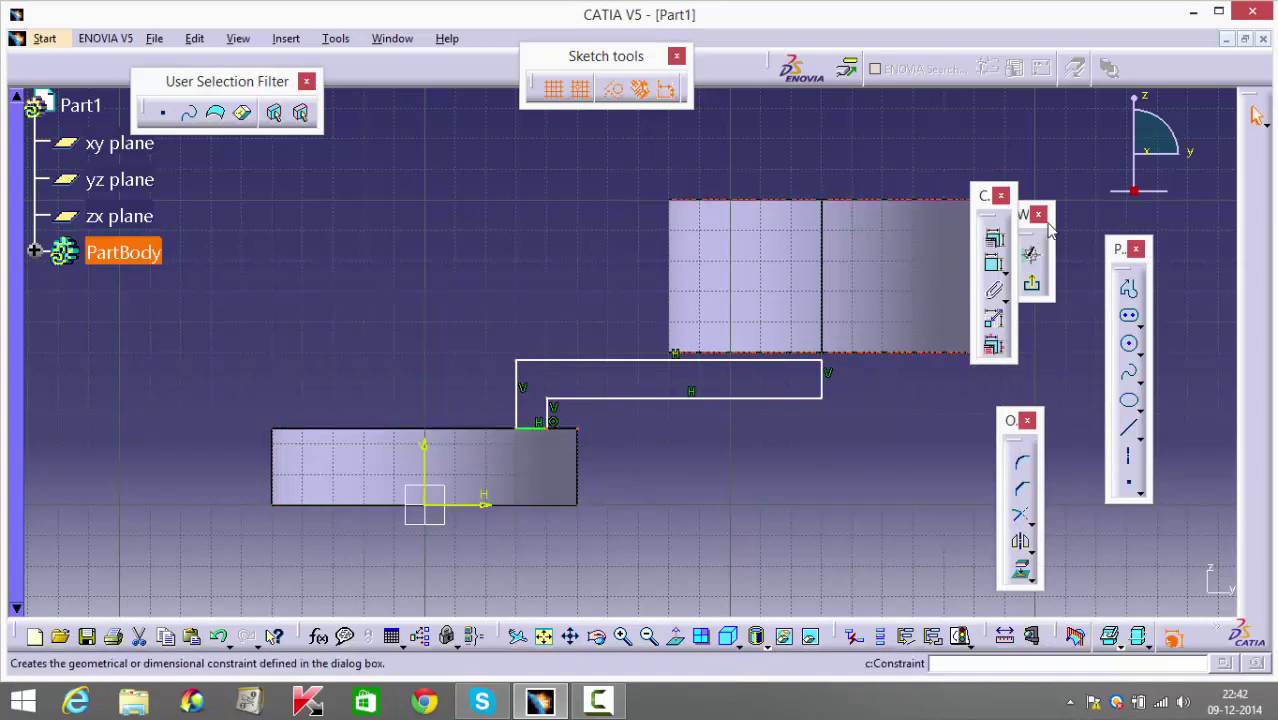
{"action": "left_click", "coordinate": [993, 238]}
{"action": "left_click", "coordinate": [1165, 408]}
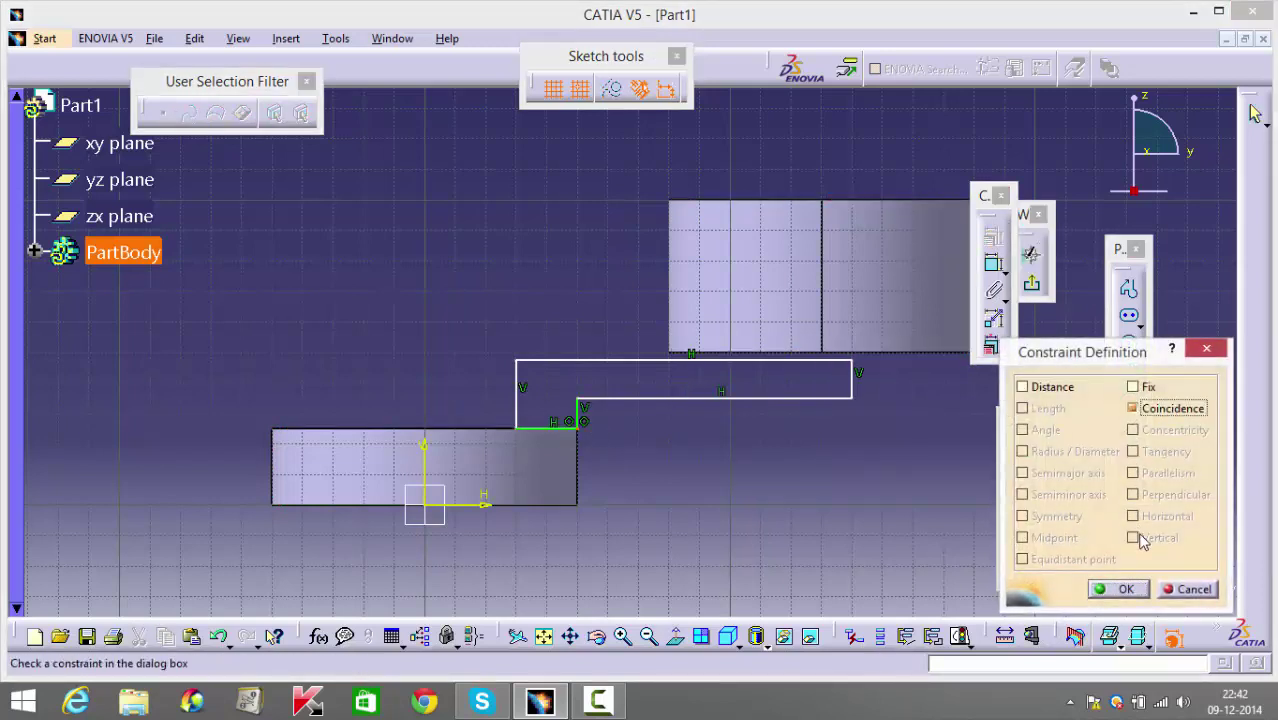
{"action": "left_click", "coordinate": [1126, 589]}
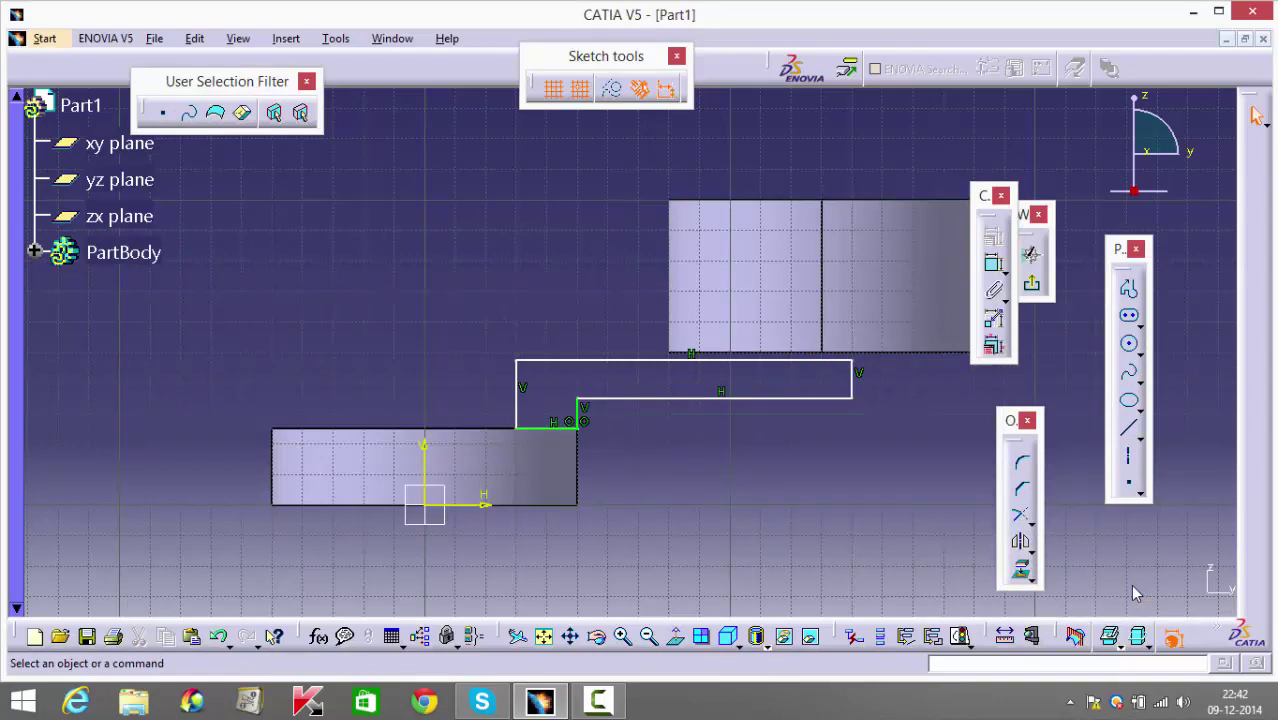
Make the long leg's lower line coincident with the cylinder's bottom edge and move its upper line above that edge.
{"action": "mouse_move", "coordinate": [802, 375]}
{"action": "middle_mouse_down"}
{"action": "mouse_move", "coordinate": [558, 380]}
{"action": "mouse_move", "coordinate": [578, 395]}
{"action": "middle_mouse_up"}
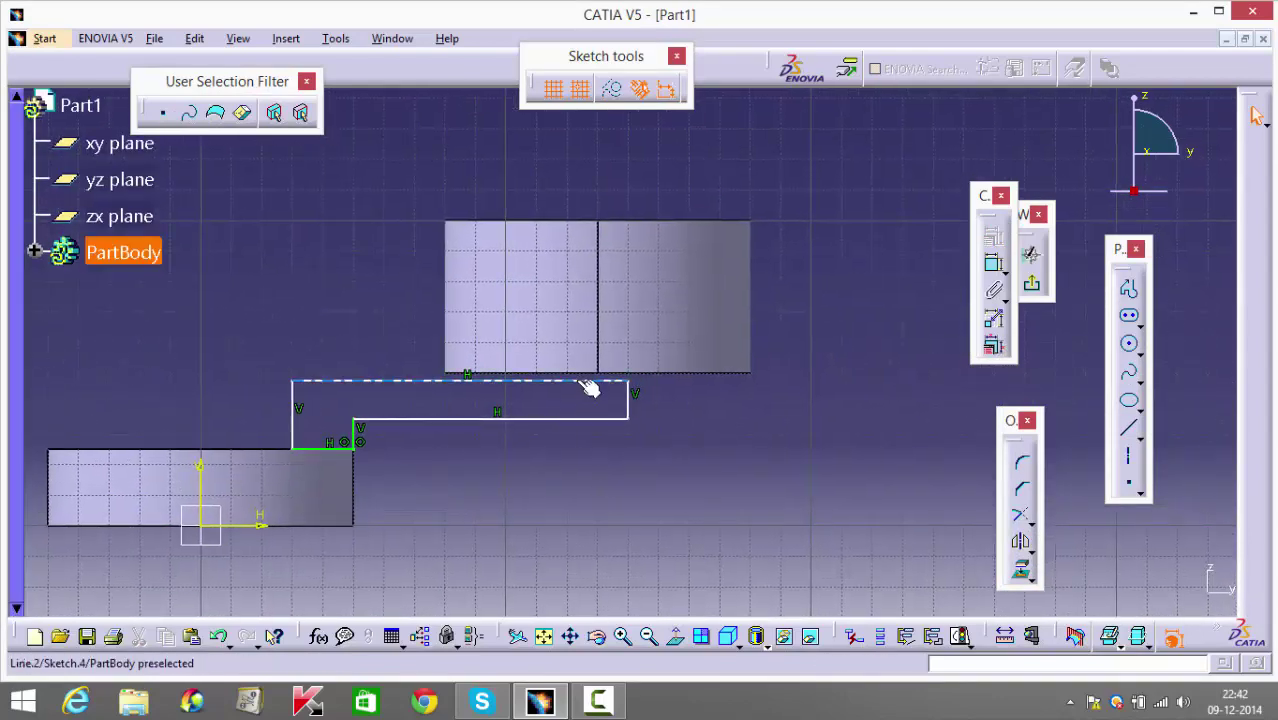
{"action": "left_click", "coordinate": [580, 418]}
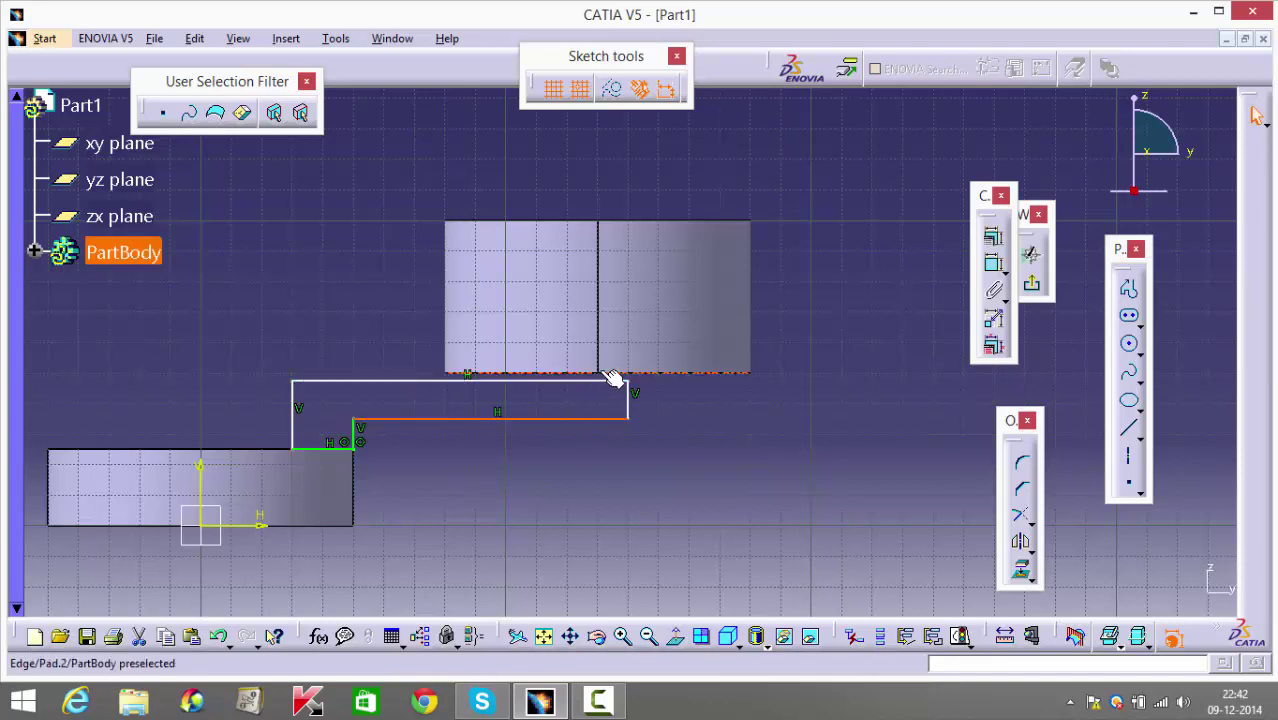
{"action": "left_click", "coordinate": [608, 373], "text": "ctrl"}
{"action": "left_click", "coordinate": [992, 236]}
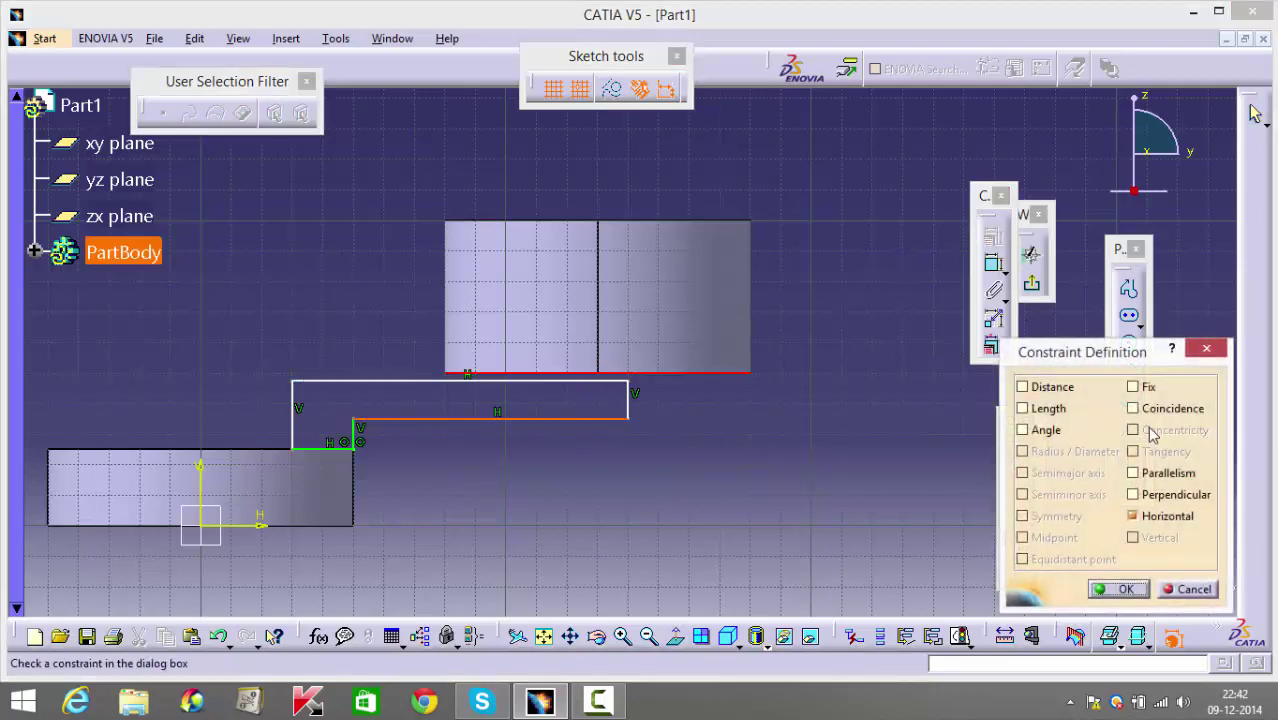
{"action": "left_click", "coordinate": [1170, 408]}
{"action": "left_click", "coordinate": [1118, 589]}
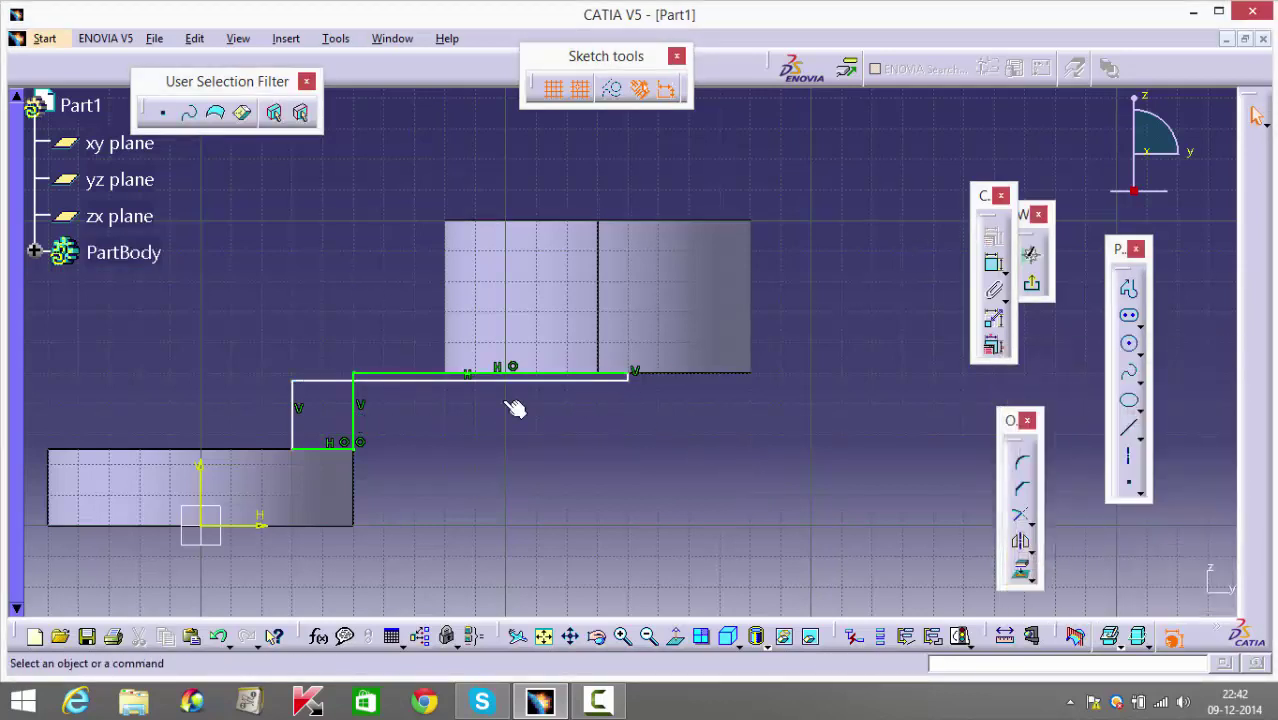
{"action": "left_click_drag", "start_coordinate": [489, 349], "coordinate": [487, 328]}
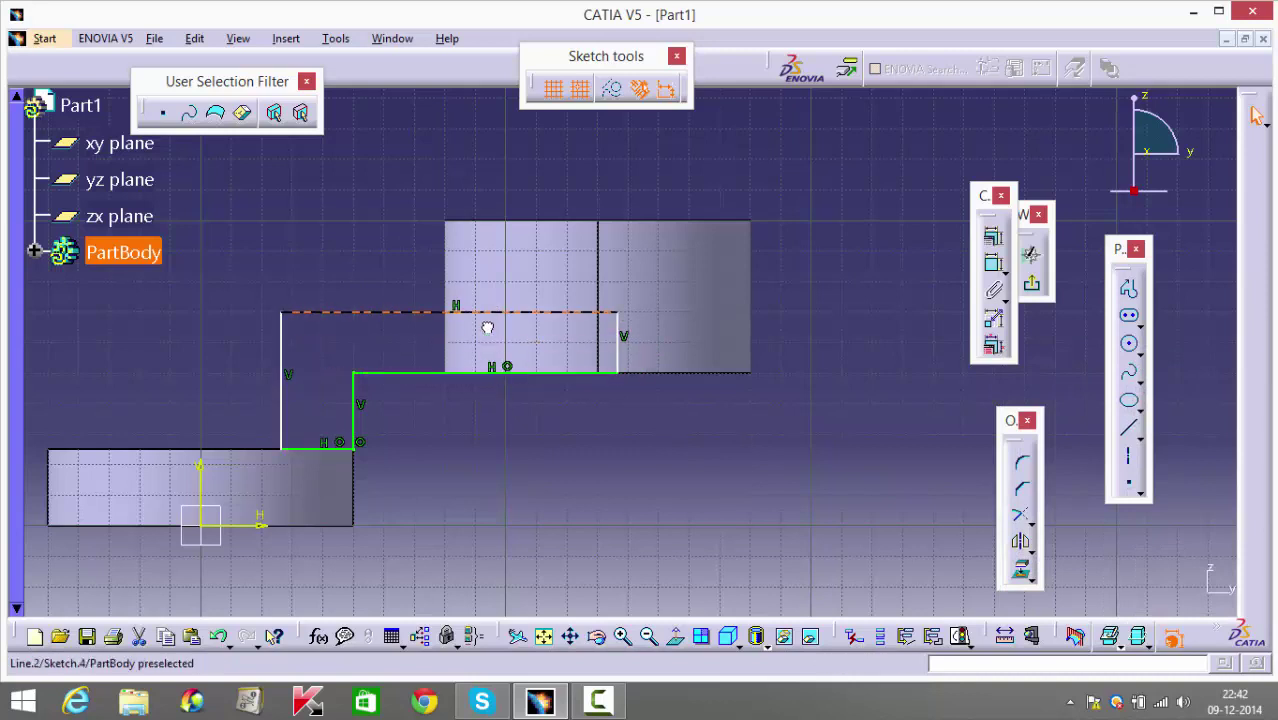
{"action": "left_click", "coordinate": [542, 418]}
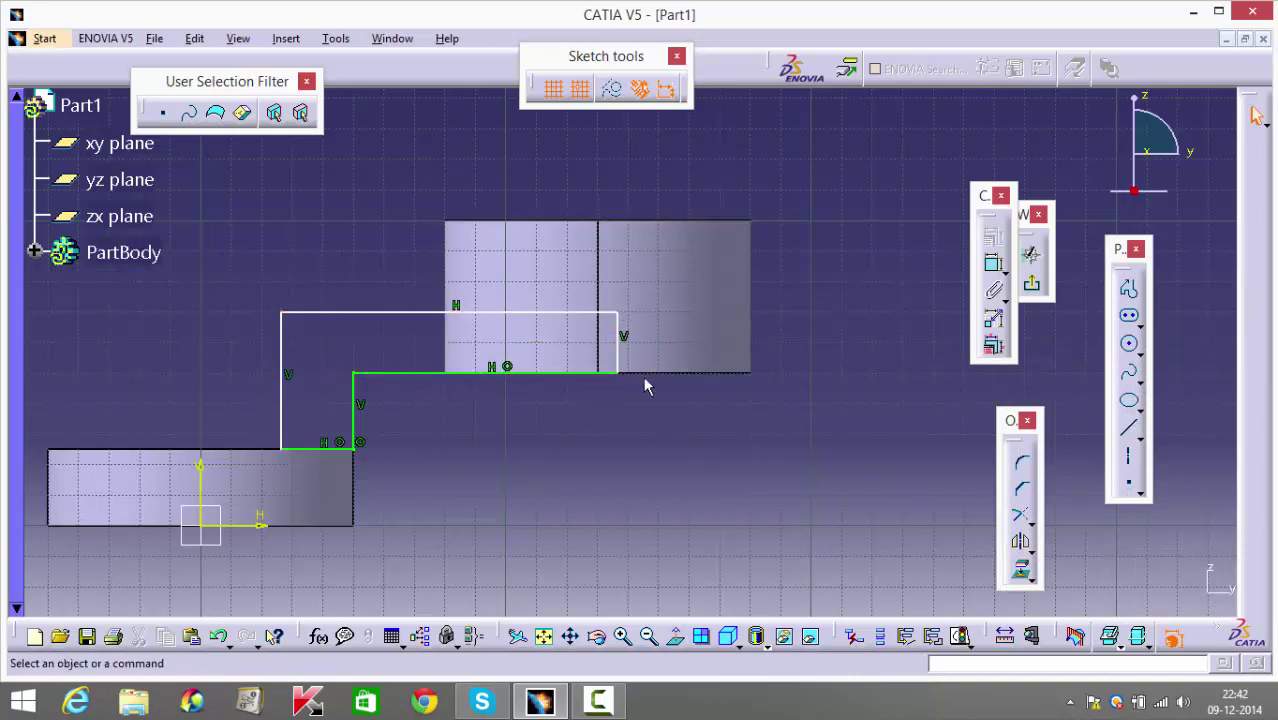
Dimension the width between the short leg's two vertical lines and set it to 25 mm.
{"action": "left_click", "coordinate": [993, 263]}
{"action": "left_click", "coordinate": [284, 412]}
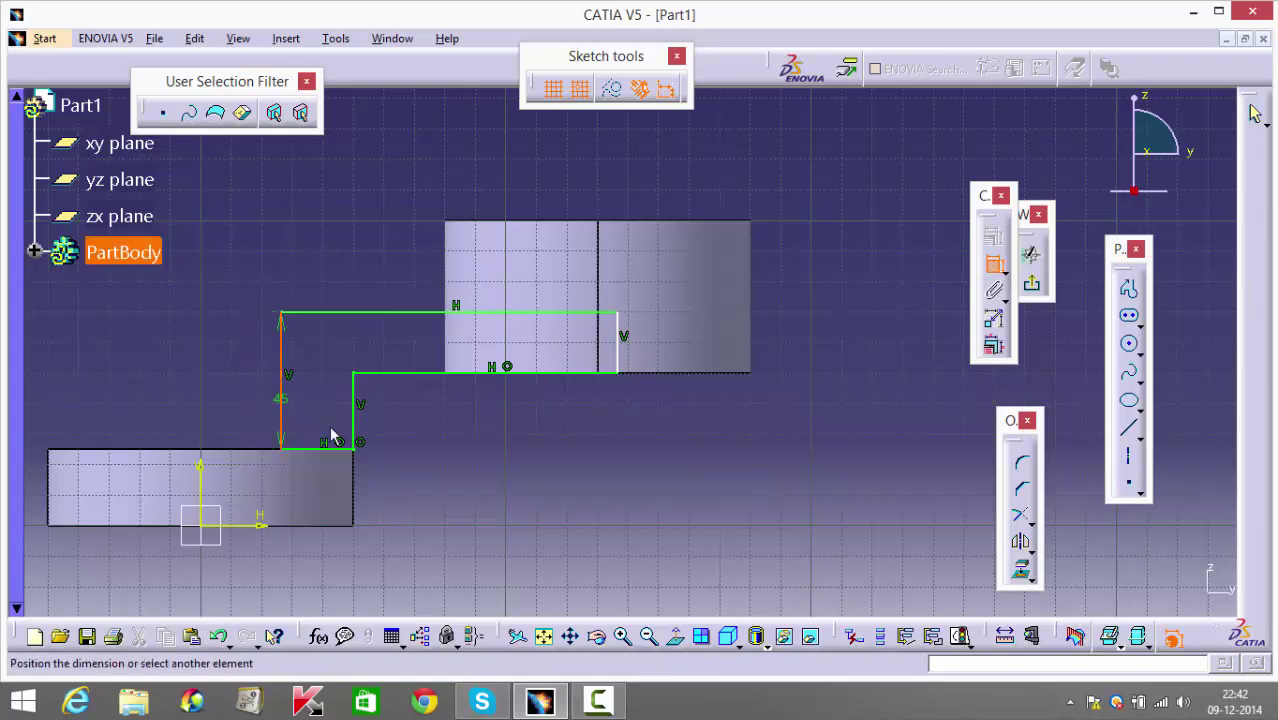
{"action": "left_click", "coordinate": [360, 420]}
{"action": "left_click", "coordinate": [306, 244]}
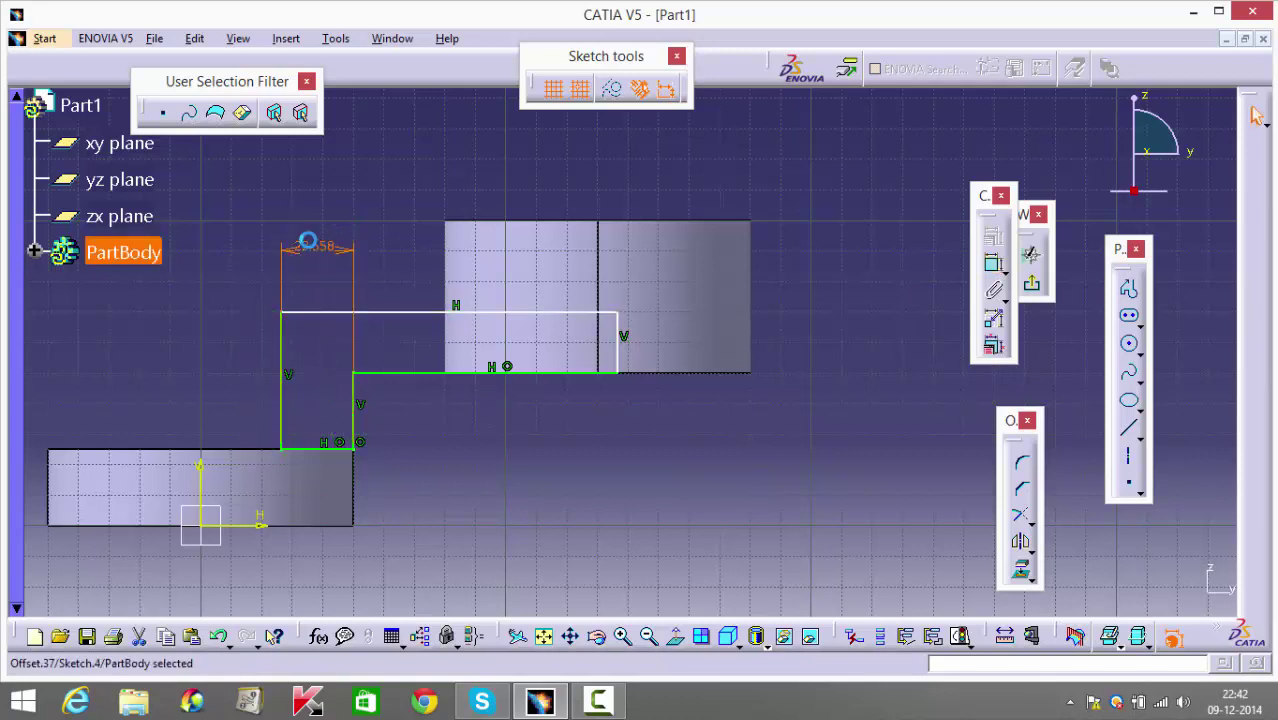
{"action": "double_click", "coordinate": [310, 250]}
{"action": "type", "text": "28"}
{"action": "key", "text": "Return"}
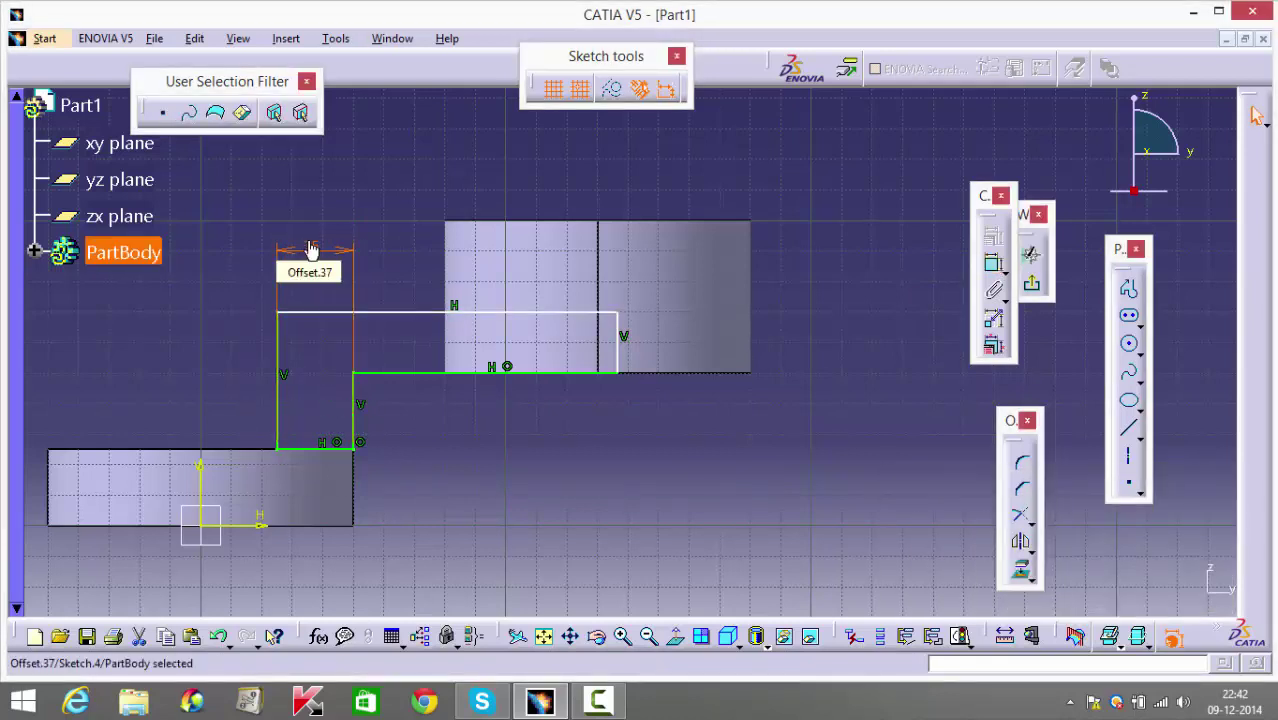
{"action": "left_click", "coordinate": [450, 448]}
Dimension the long leg's thickness between its two horizontal lines and set it to 25 mm.
{"action": "left_click", "coordinate": [995, 263]}
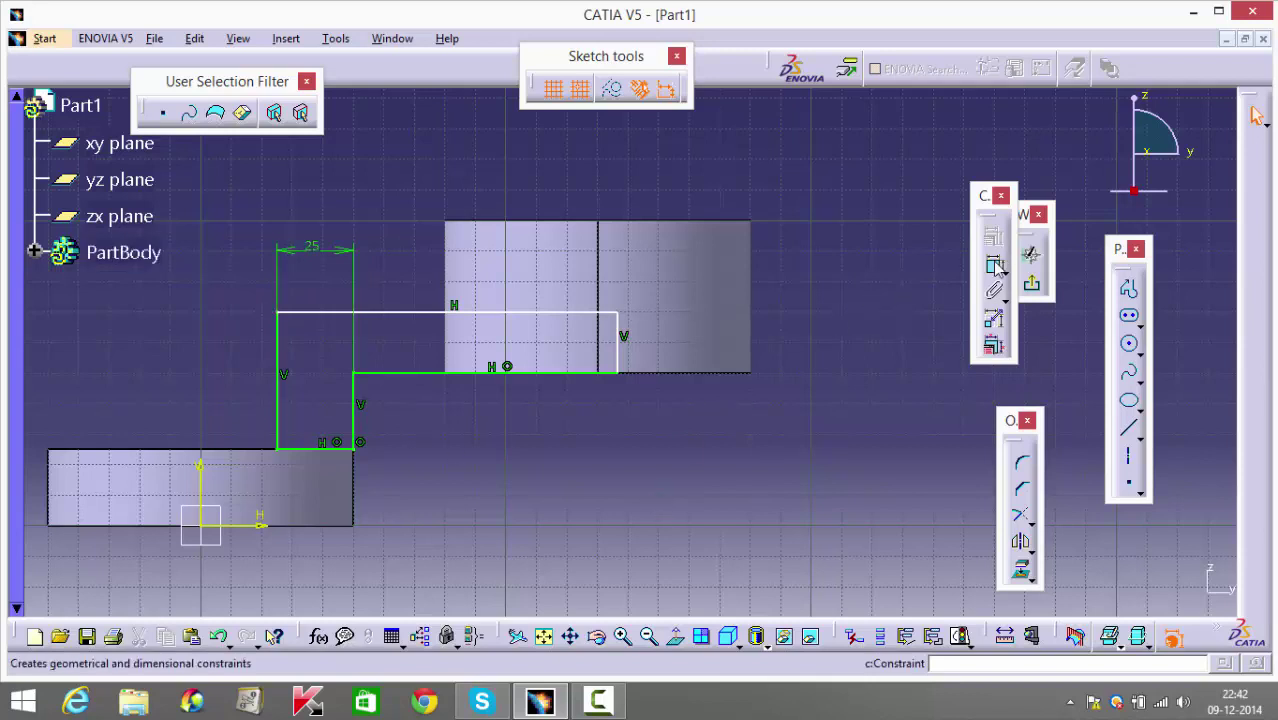
{"action": "left_click", "coordinate": [528, 314]}
{"action": "left_click", "coordinate": [553, 372]}
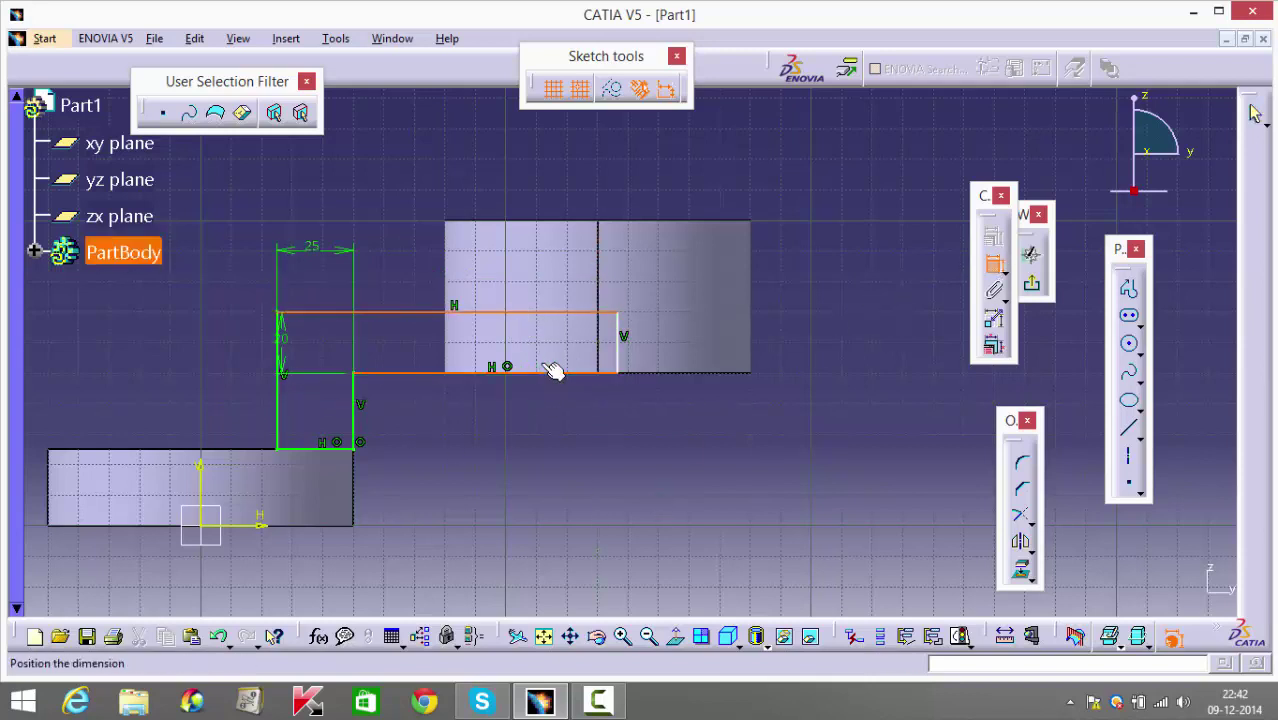
{"action": "left_click", "coordinate": [827, 350]}
{"action": "double_click", "coordinate": [827, 350]}
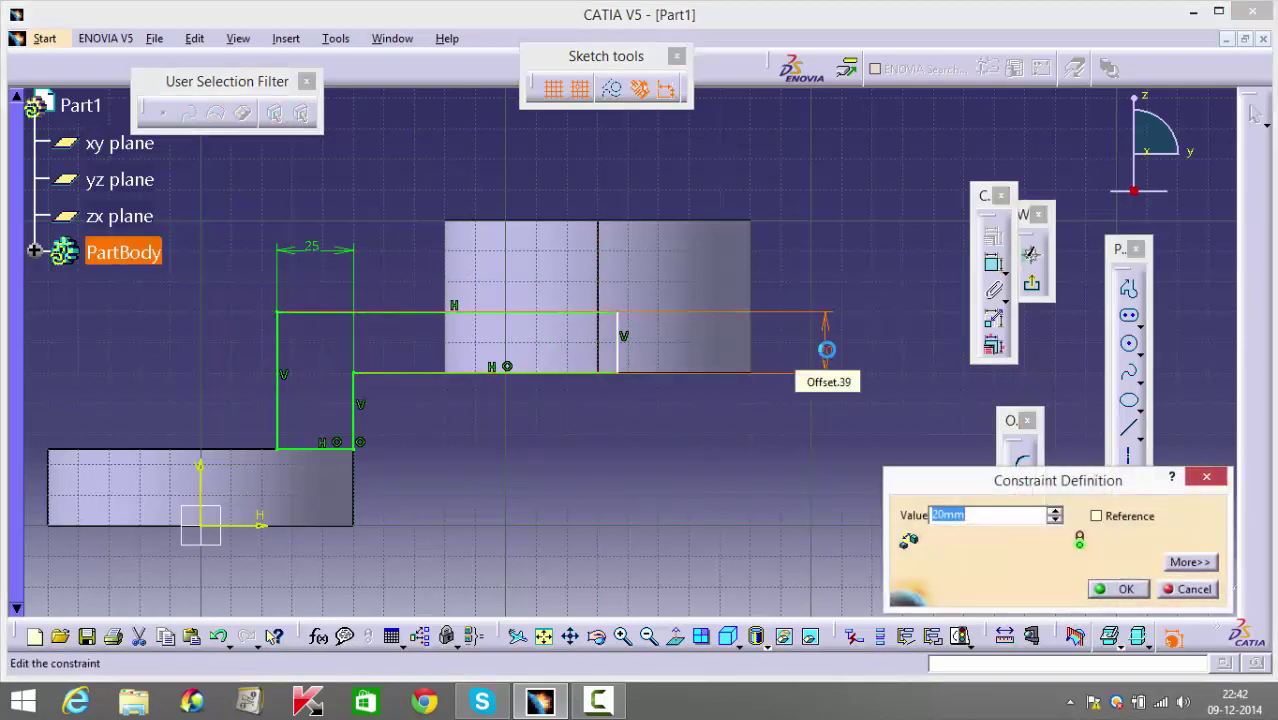
{"action": "type", "text": "25mm"}
{"action": "key", "text": "Return"}
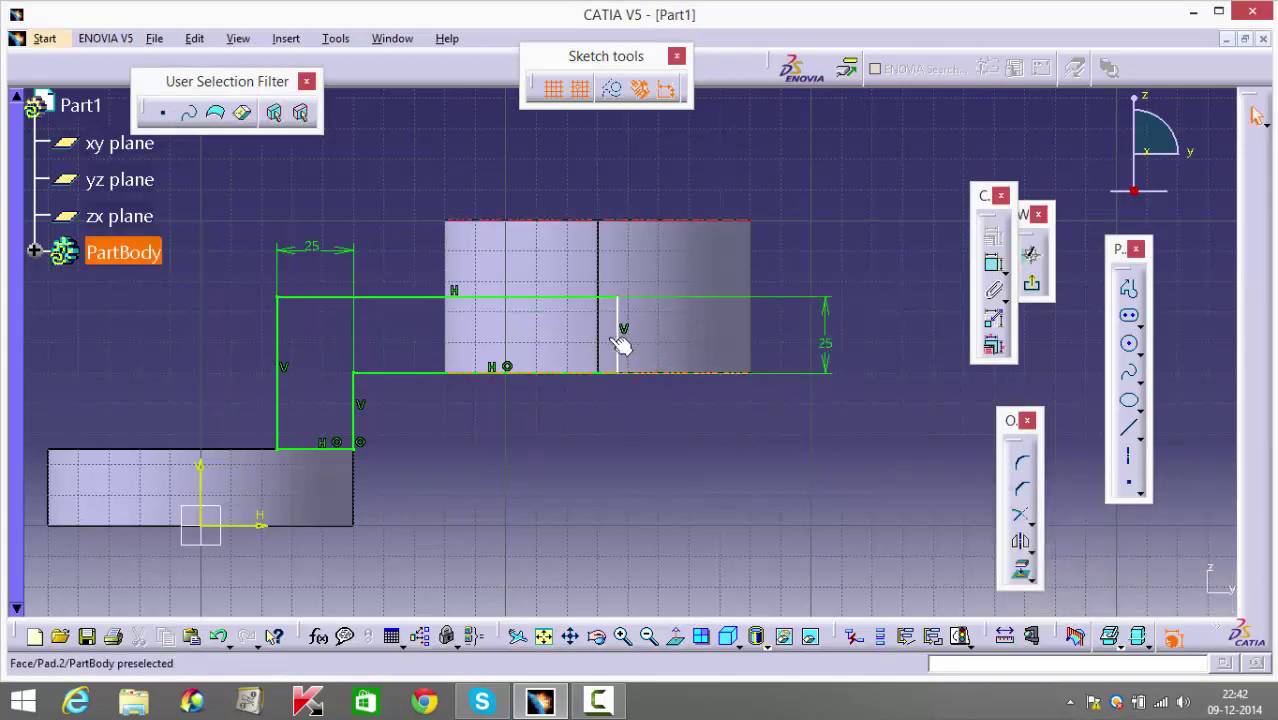
Move the long leg's end line to the cylinder's centre and make it coincident with the cylinder's axis.
{"action": "left_click", "coordinate": [621, 334]}
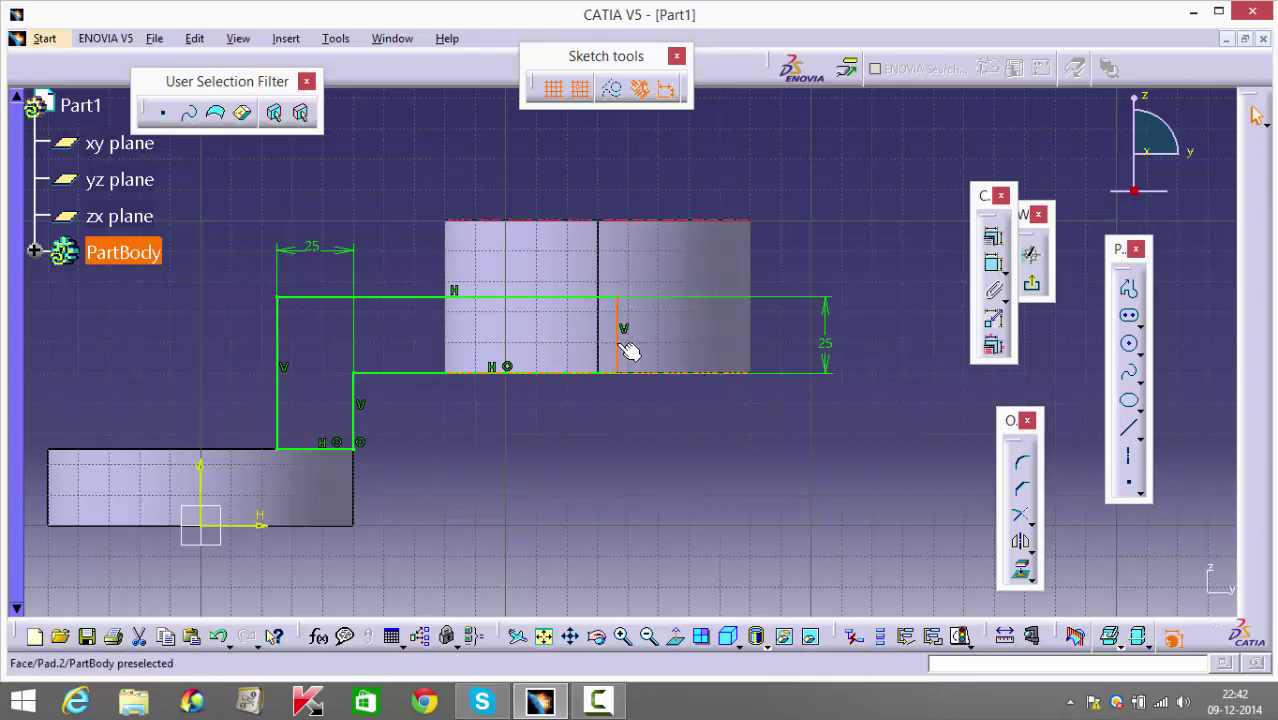
{"action": "left_click", "coordinate": [625, 428]}
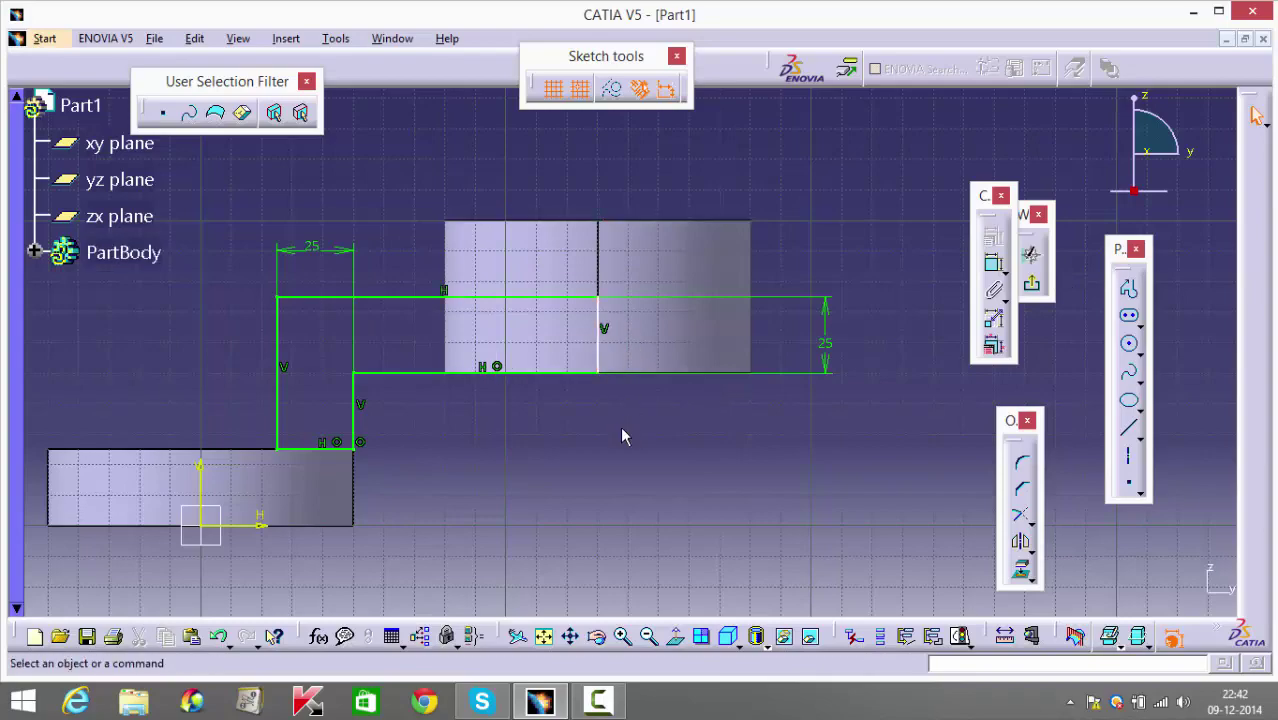
{"action": "middle_click_drag", "start_coordinate": [620, 426], "coordinate": [642, 566]}
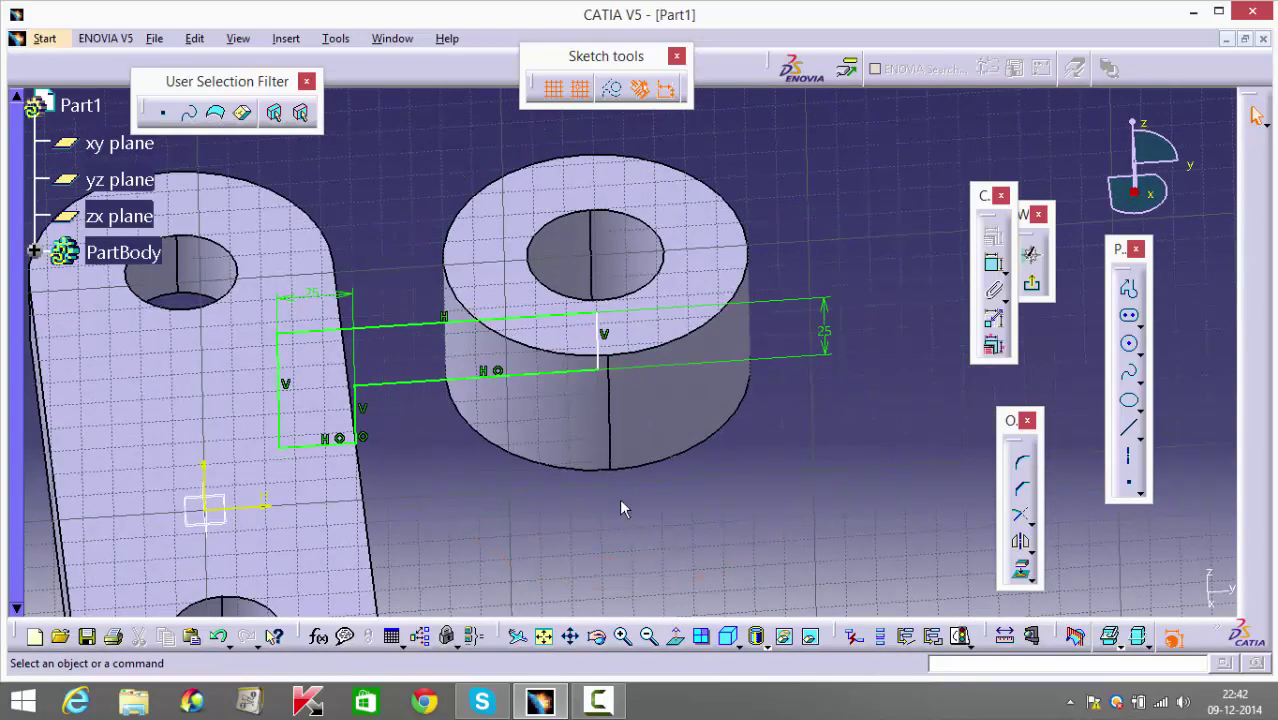
{"action": "left_click", "coordinate": [602, 338]}
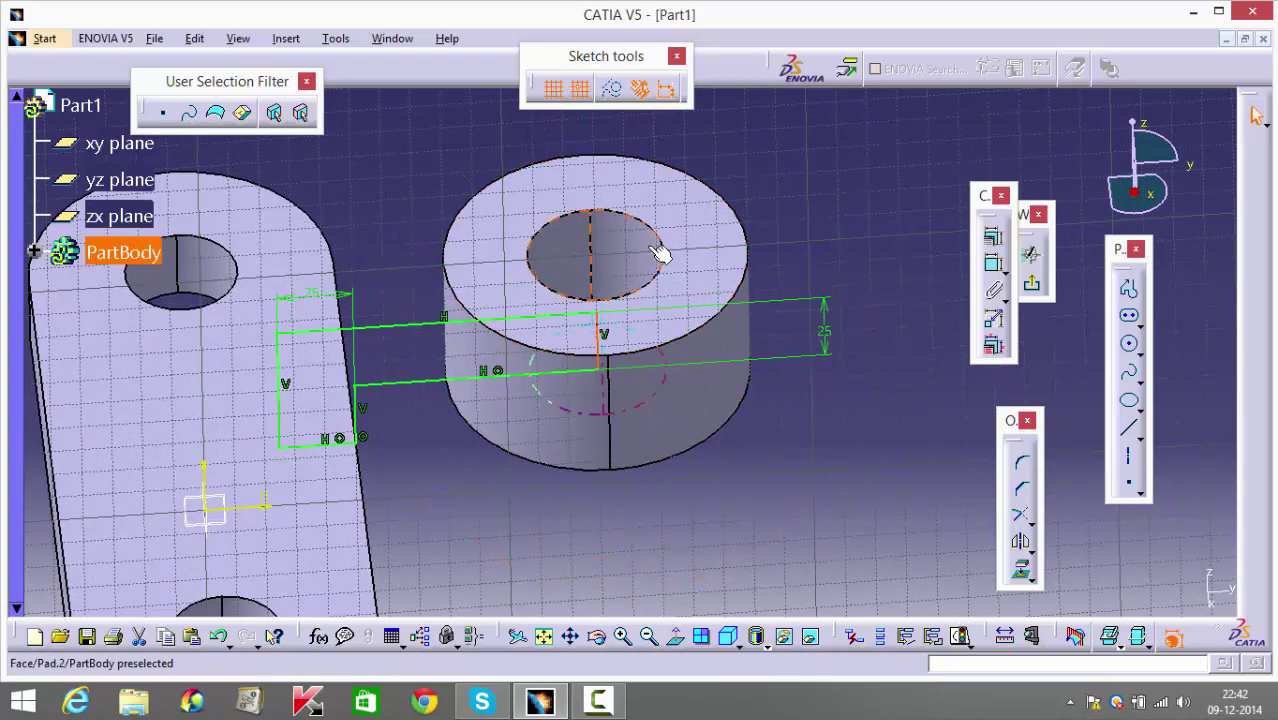
{"action": "left_click", "coordinate": [660, 253], "text": "ctrl"}
{"action": "left_click", "coordinate": [992, 236]}
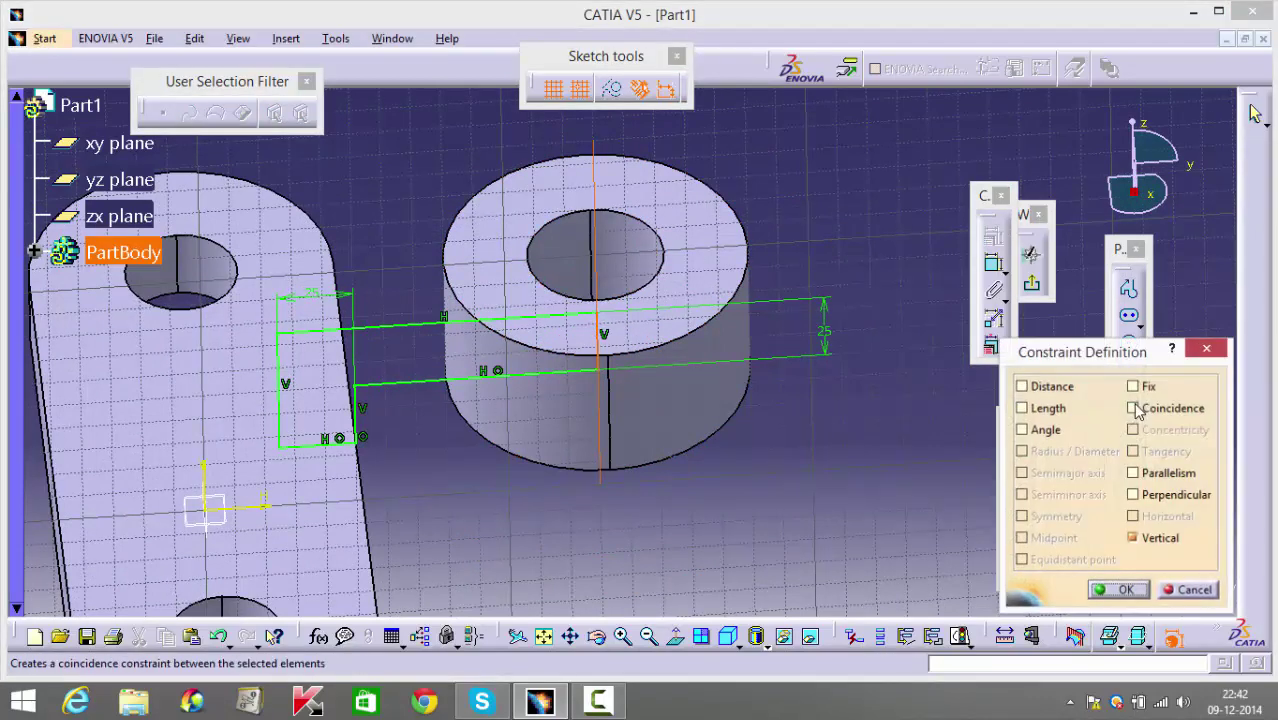
{"action": "left_click", "coordinate": [1134, 408]}
{"action": "left_click", "coordinate": [1117, 589]}
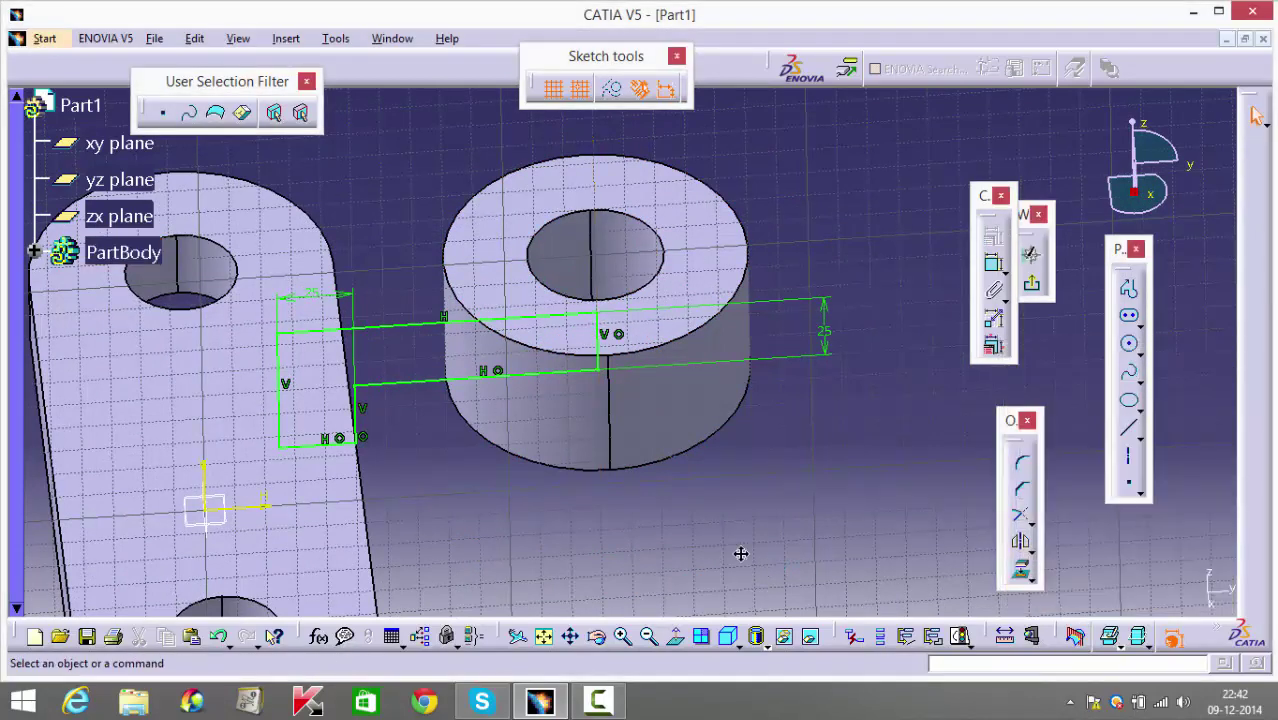
Exit the sketch and pad the L-shaped profile with mirrored extent, matching the arm's width to the cylinder's diameter.
{"action": "middle_click_drag", "start_coordinate": [739, 551], "coordinate": [528, 240]}
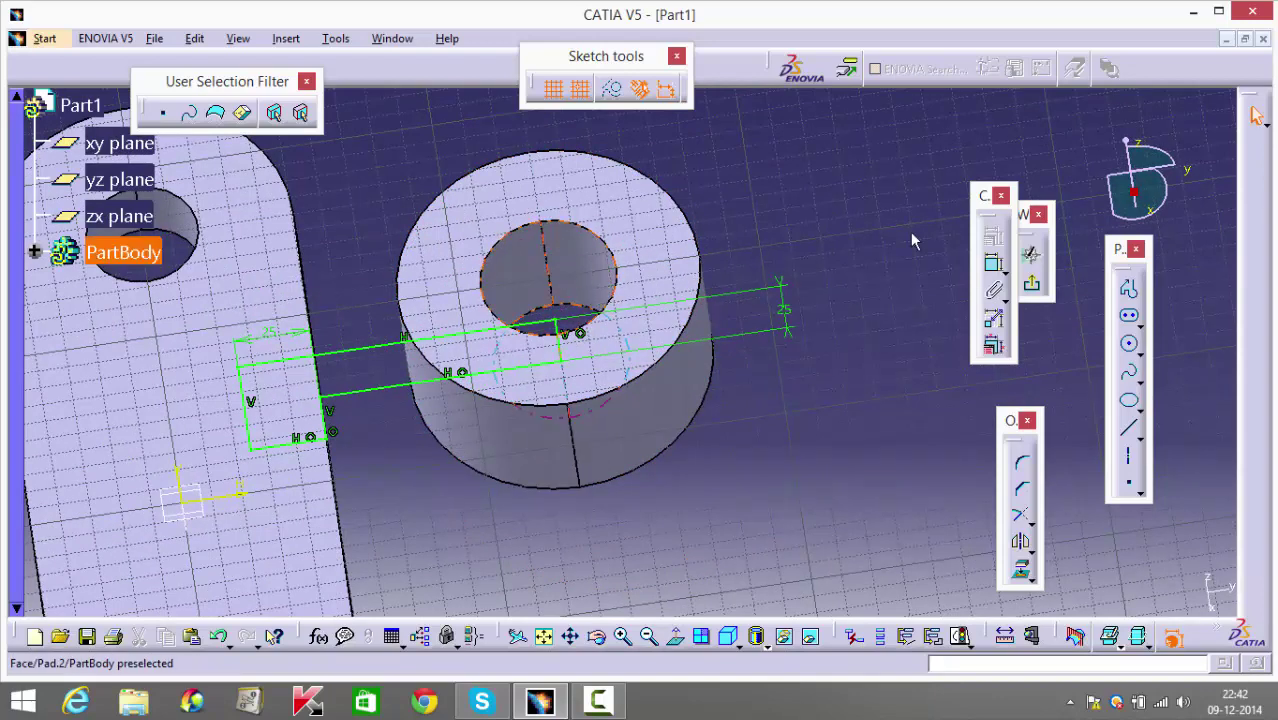
{"action": "left_click", "coordinate": [1031, 255]}
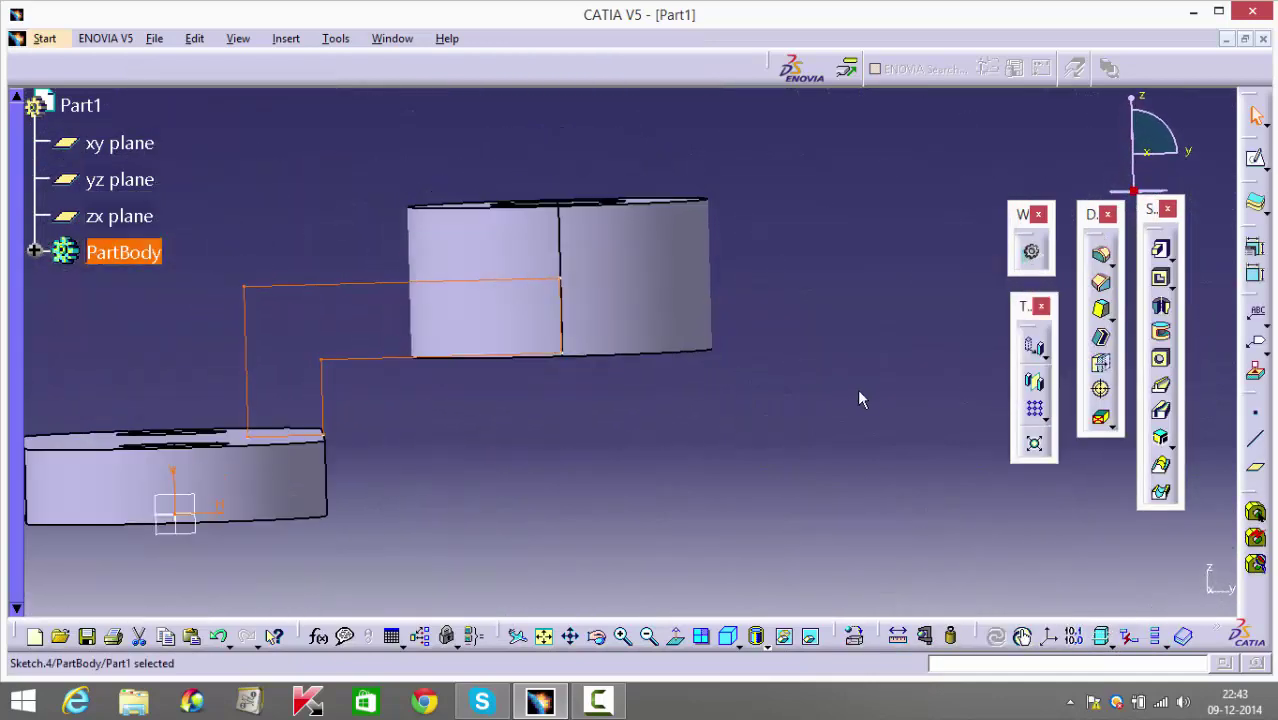
{"action": "left_click", "coordinate": [1156, 251]}
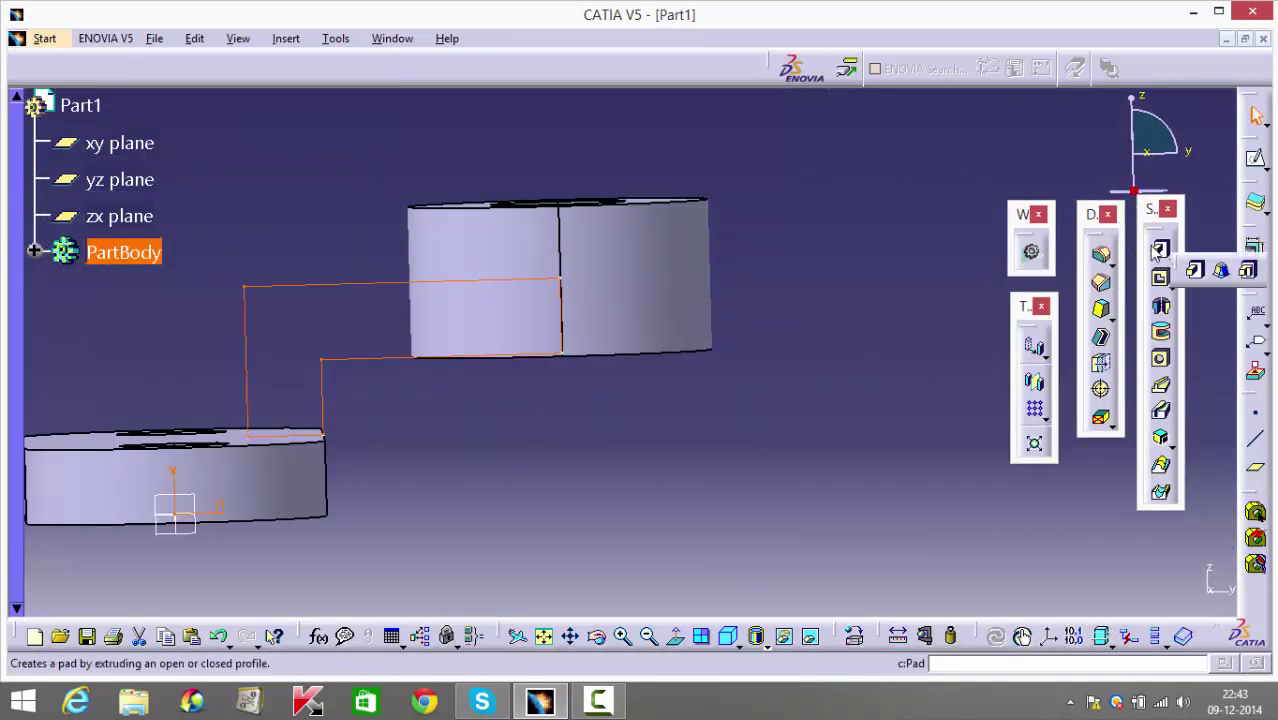
{"action": "left_click", "coordinate": [1158, 251]}
{"action": "middle_click_drag", "start_coordinate": [450, 419], "coordinate": [670, 563]}
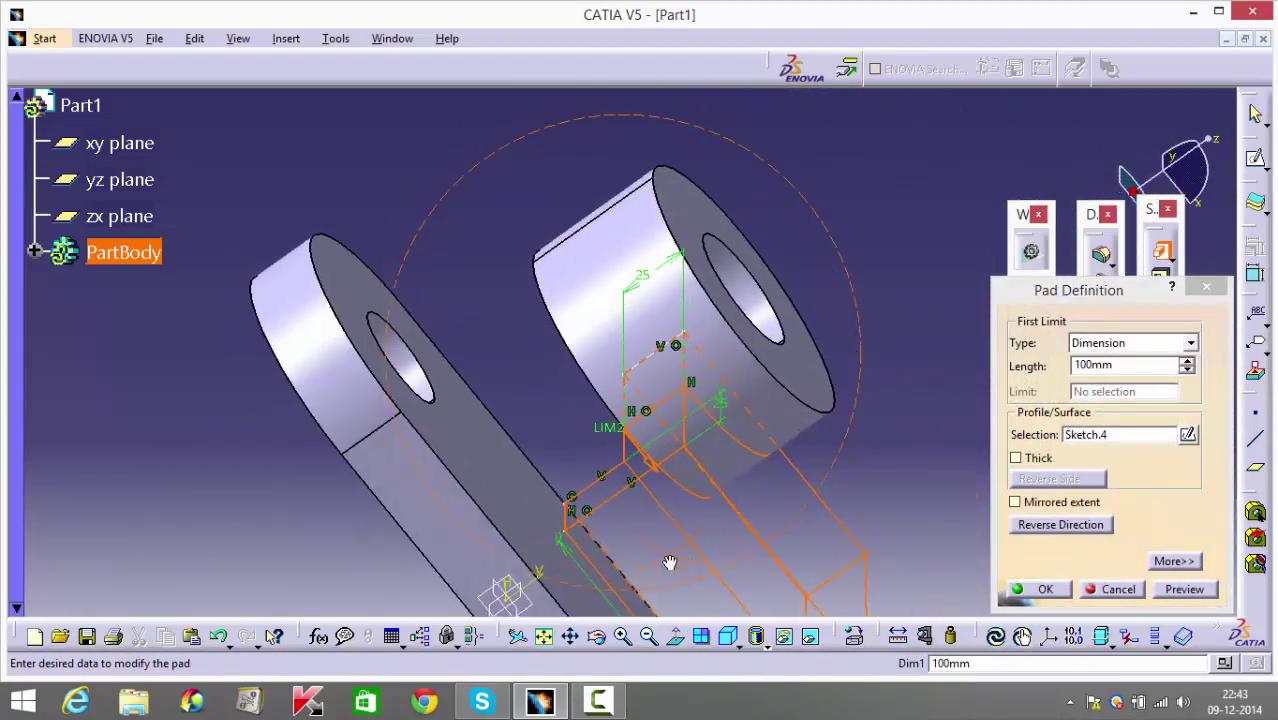
{"action": "left_click", "coordinate": [677, 637]}
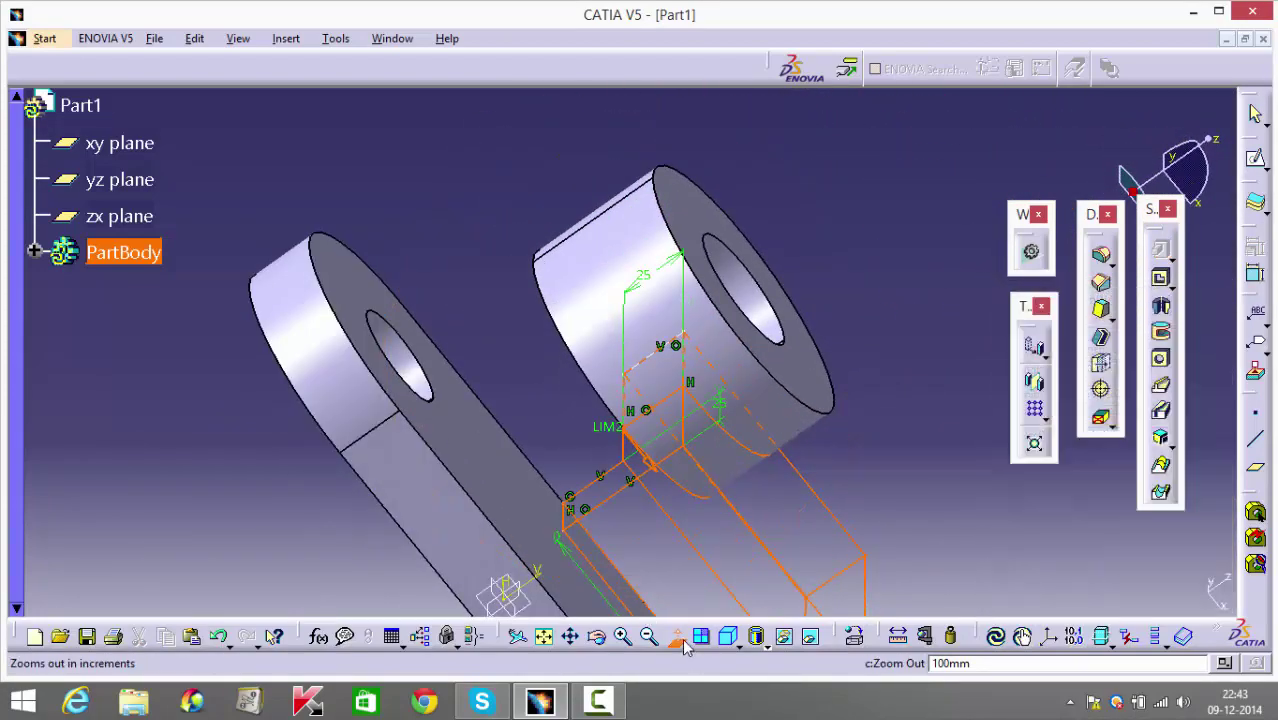
{"action": "left_click", "coordinate": [684, 644]}
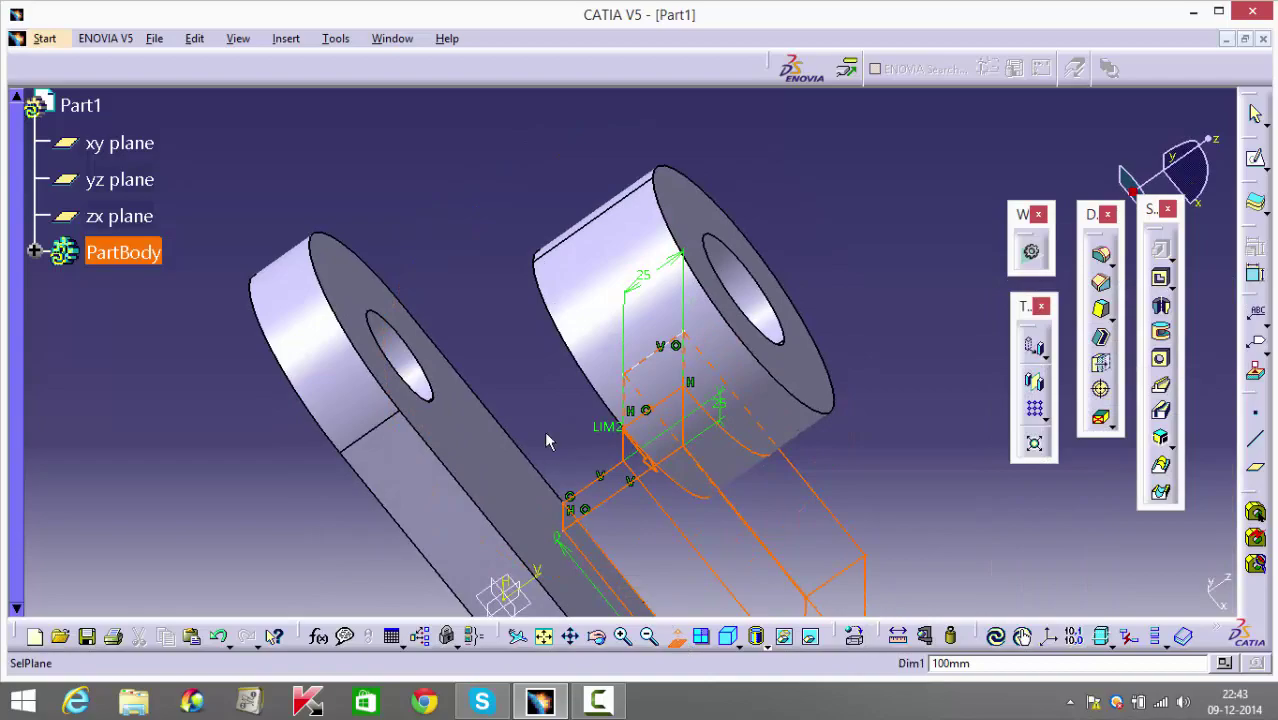
{"action": "left_click", "coordinate": [521, 410]}
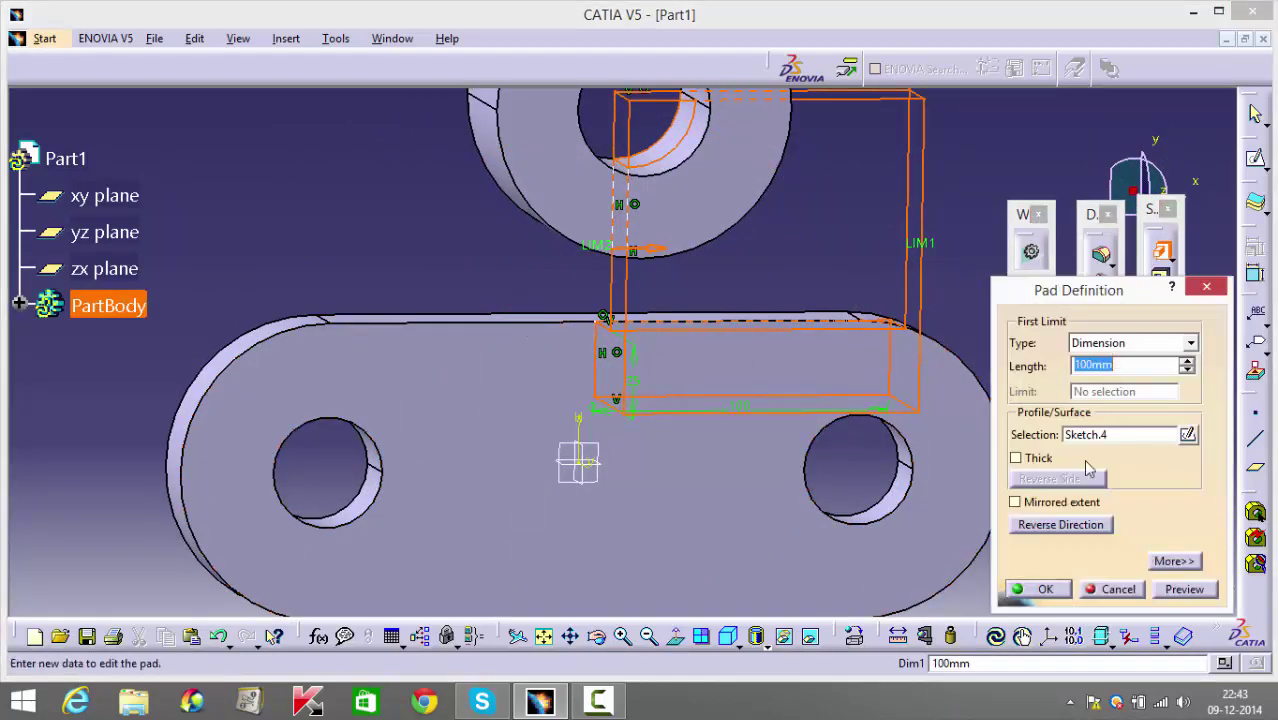
{"action": "left_click", "coordinate": [1053, 507]}
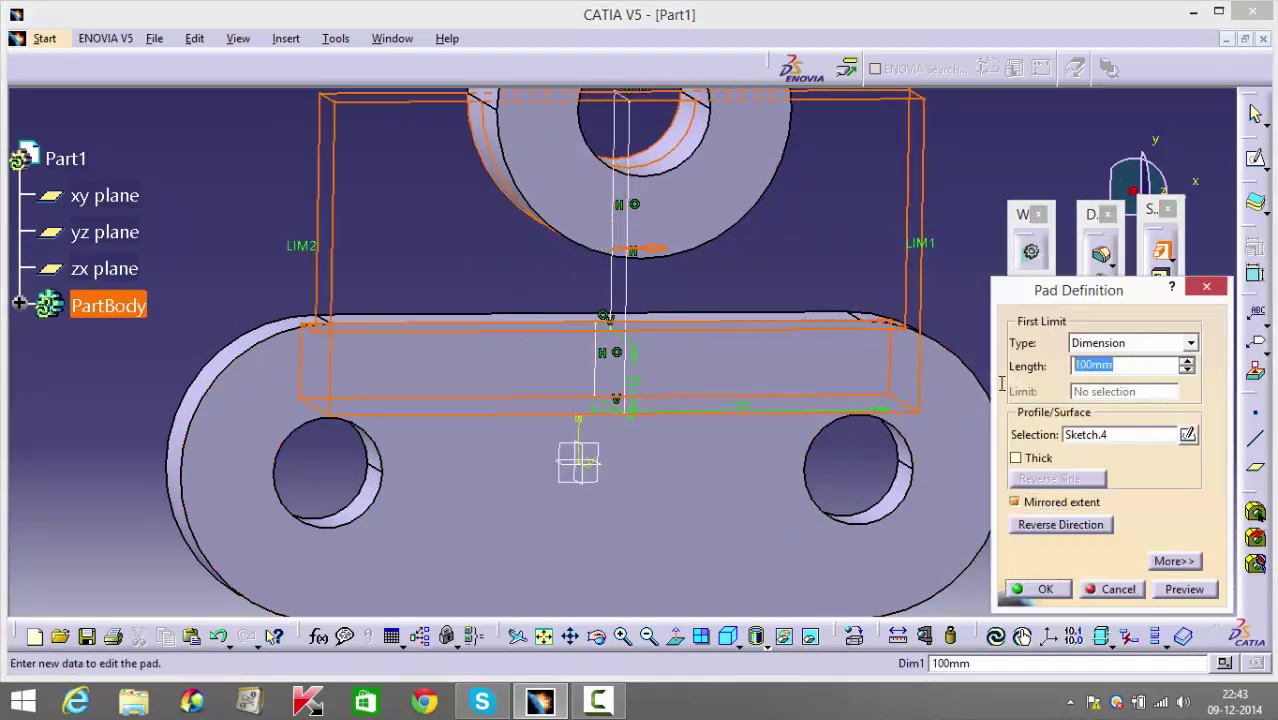
{"action": "key", "text": "Return"}
{"action": "key", "text": "Return"}
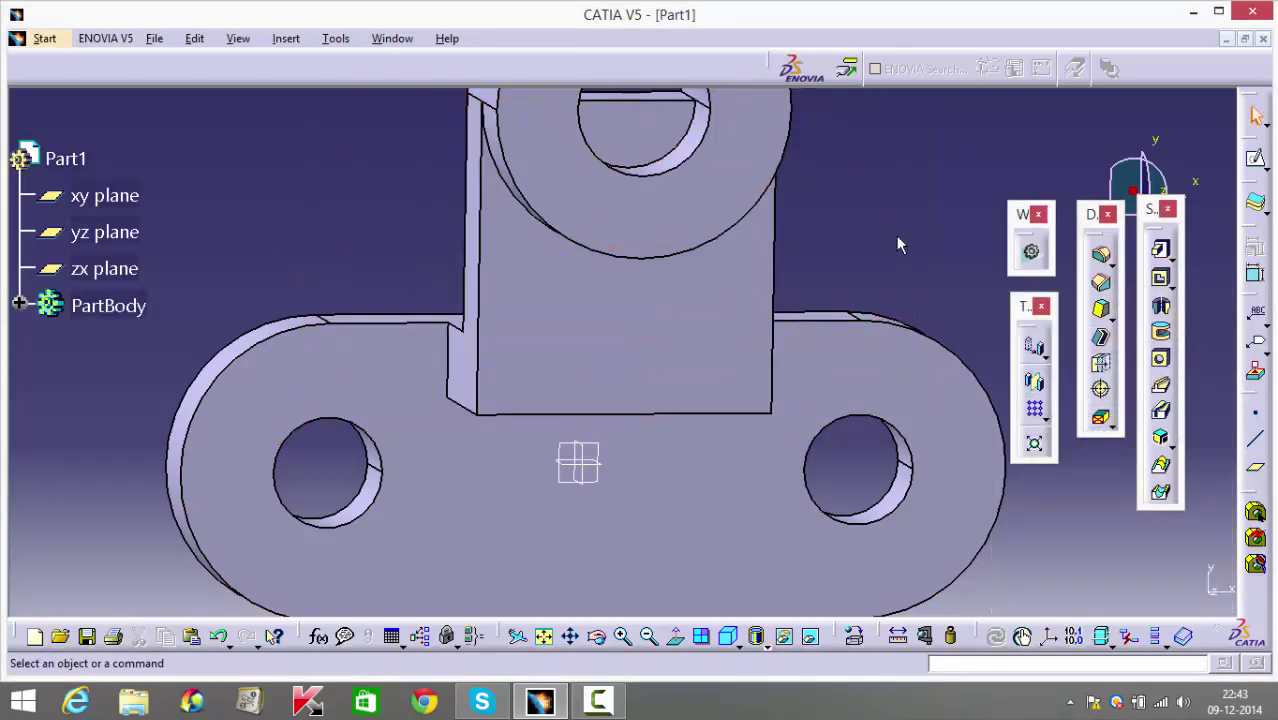
Fillet the arm's outer bend edge with a radius large enough to round the short leg down to the plate.
{"action": "middle_click_drag", "start_coordinate": [896, 235], "coordinate": [793, 306]}
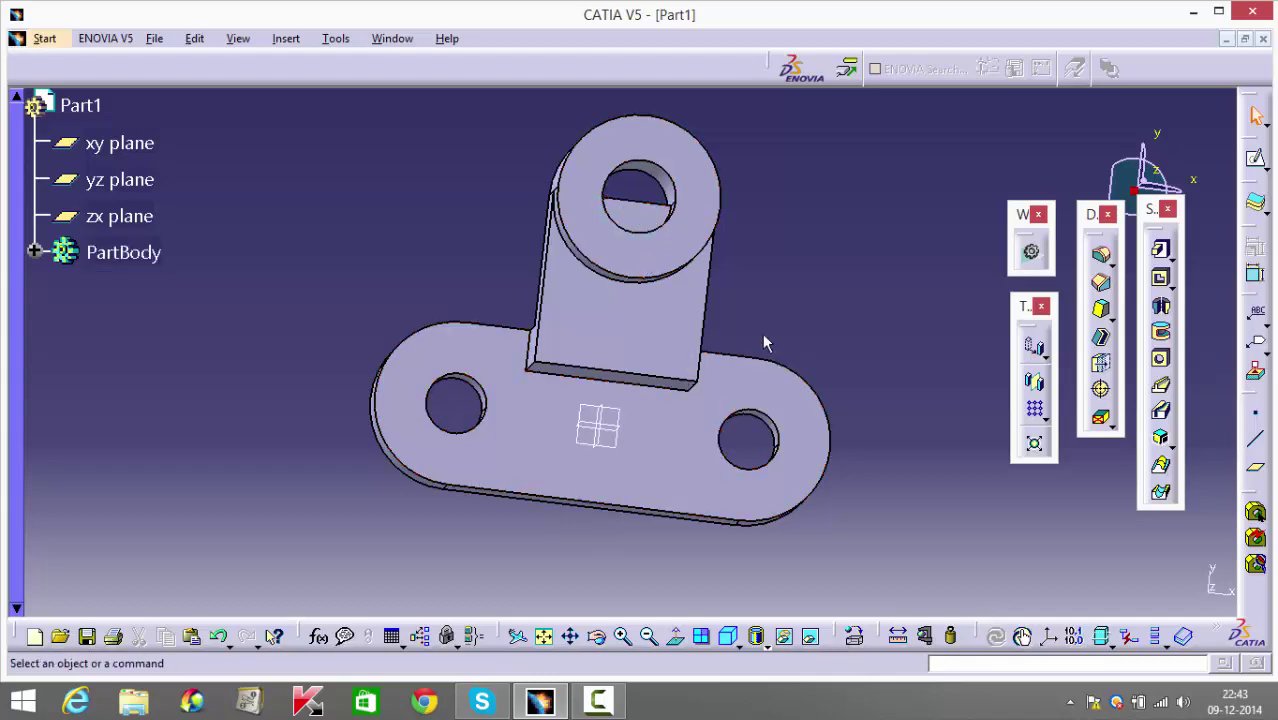
{"action": "middle_click_drag", "start_coordinate": [762, 343], "coordinate": [698, 193]}
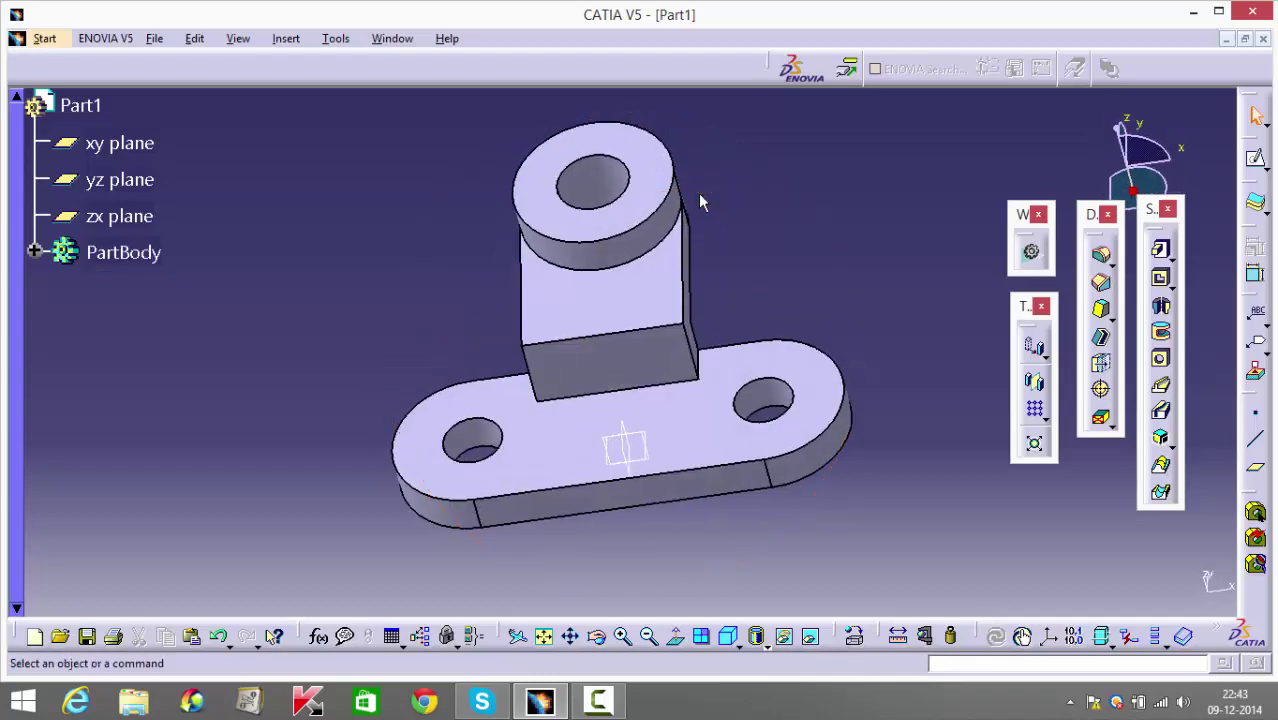
{"action": "left_click", "coordinate": [660, 332]}
{"action": "left_click", "coordinate": [1100, 254]}
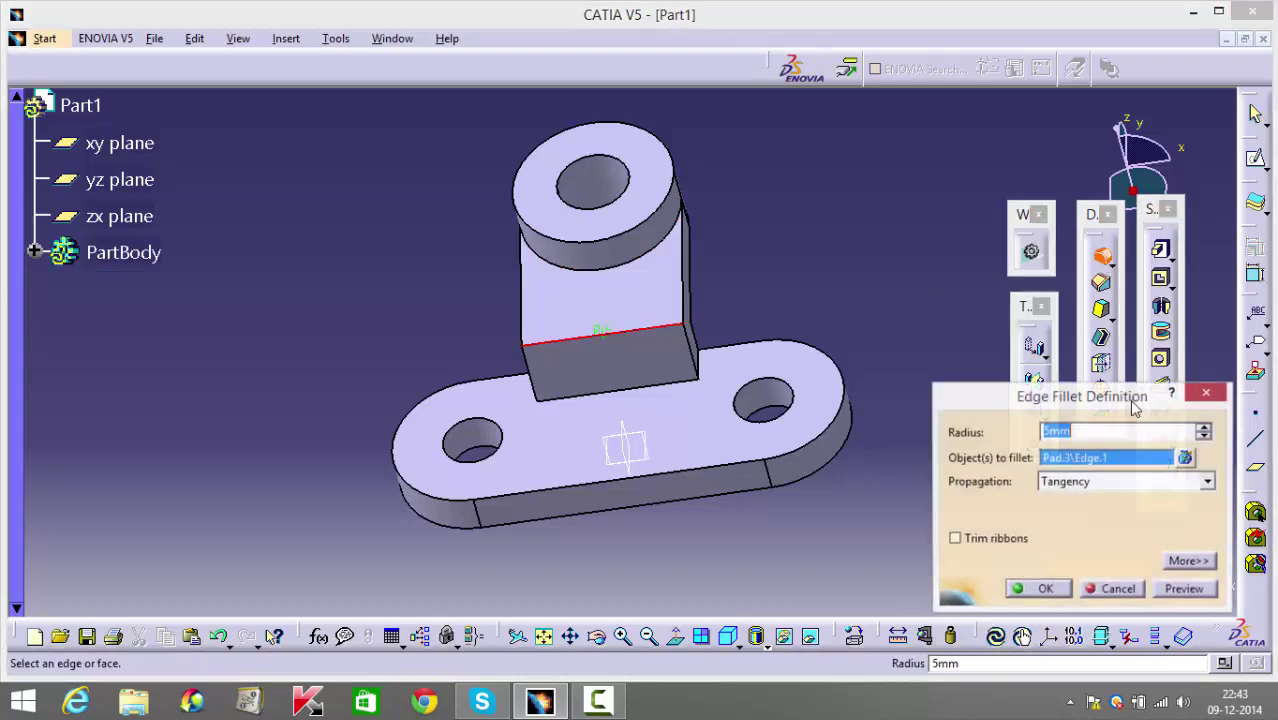
{"action": "left_click", "coordinate": [1037, 589]}
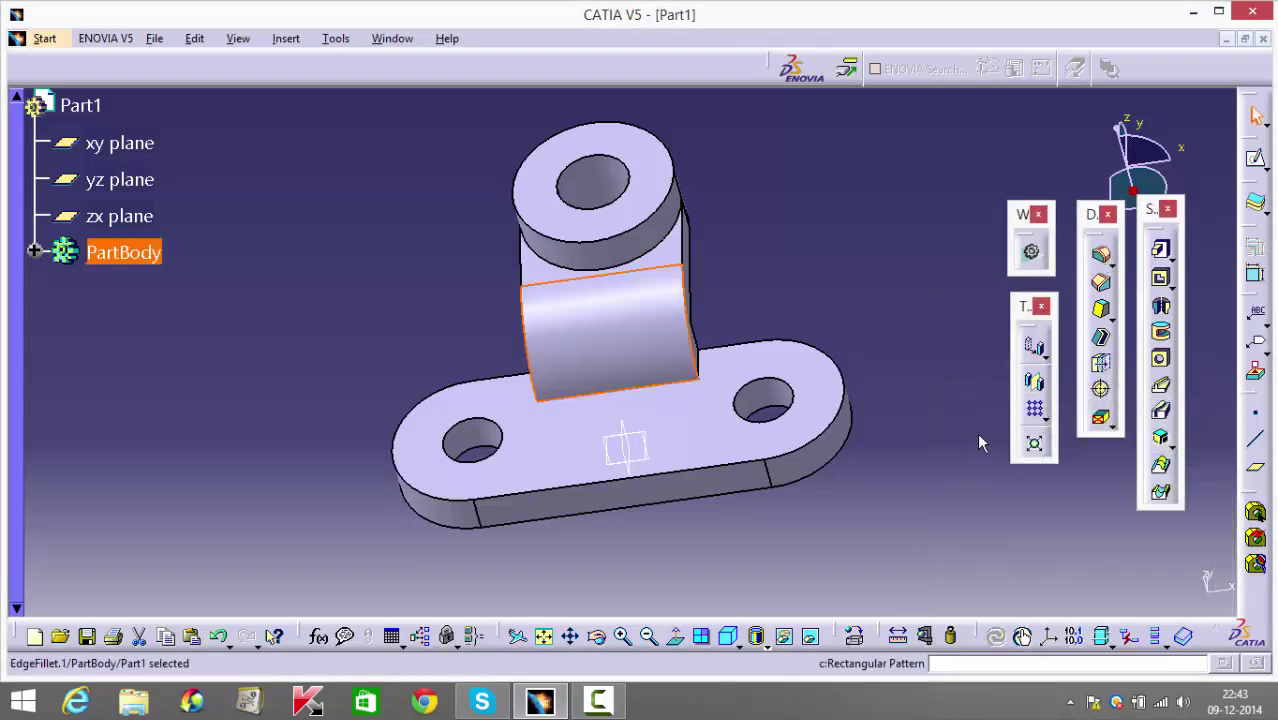
Fillet the arm's inner bend edge on the underside with a 25 mm radius.
{"action": "middle_click_drag", "start_coordinate": [765, 309], "coordinate": [371, 274]}
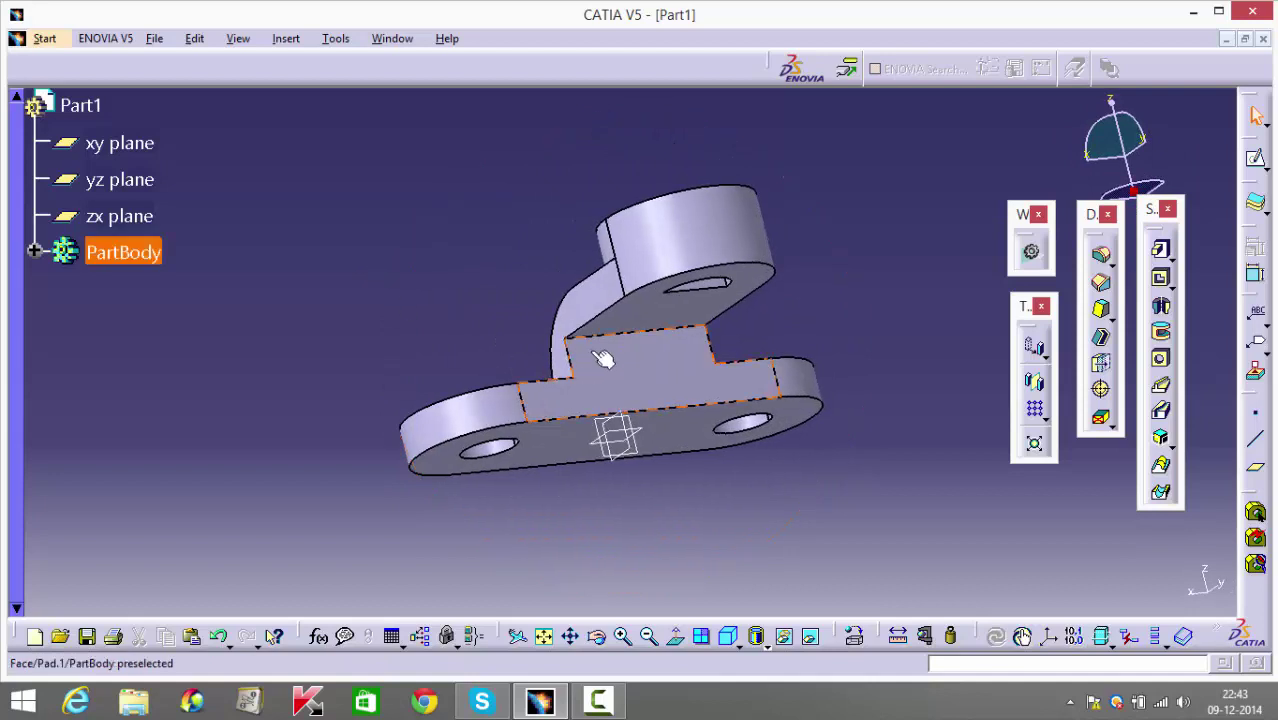
{"action": "left_click", "coordinate": [1104, 256]}
{"action": "type", "text": "25"}
{"action": "key", "text": "Return"}
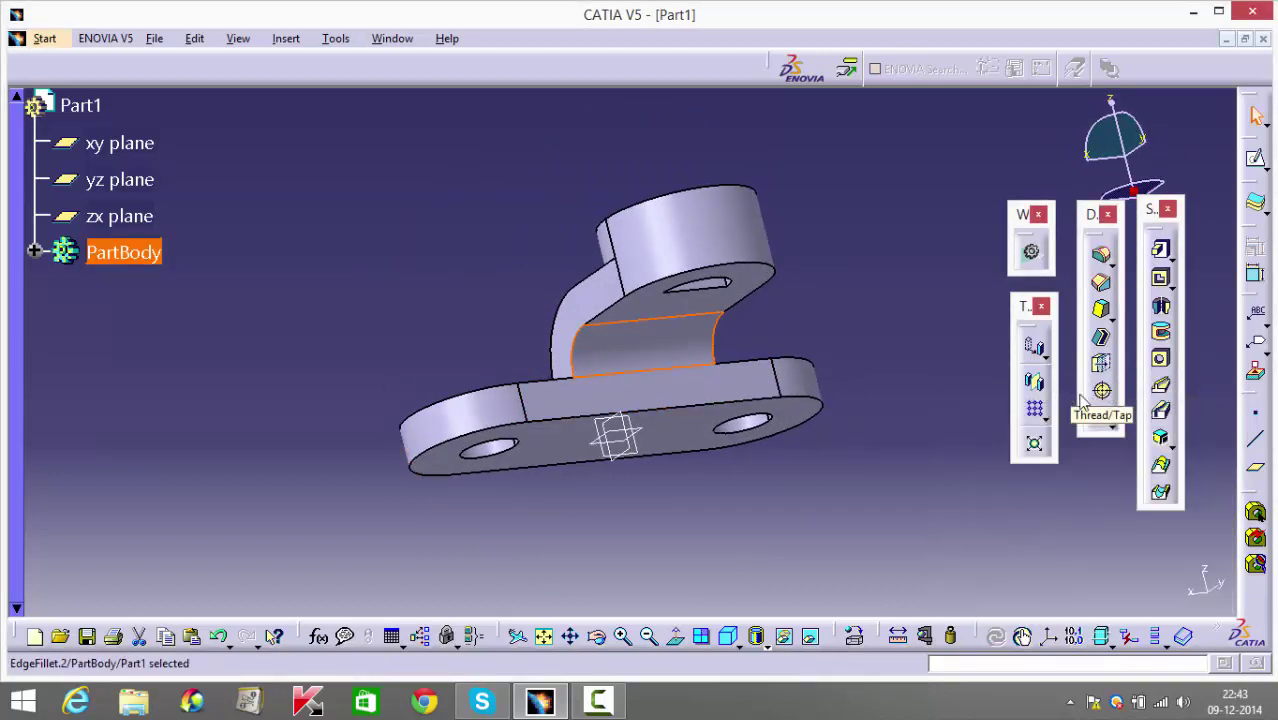
{"action": "left_click", "coordinate": [793, 337]}
{"action": "middle_click_drag", "start_coordinate": [793, 337], "coordinate": [765, 526]}
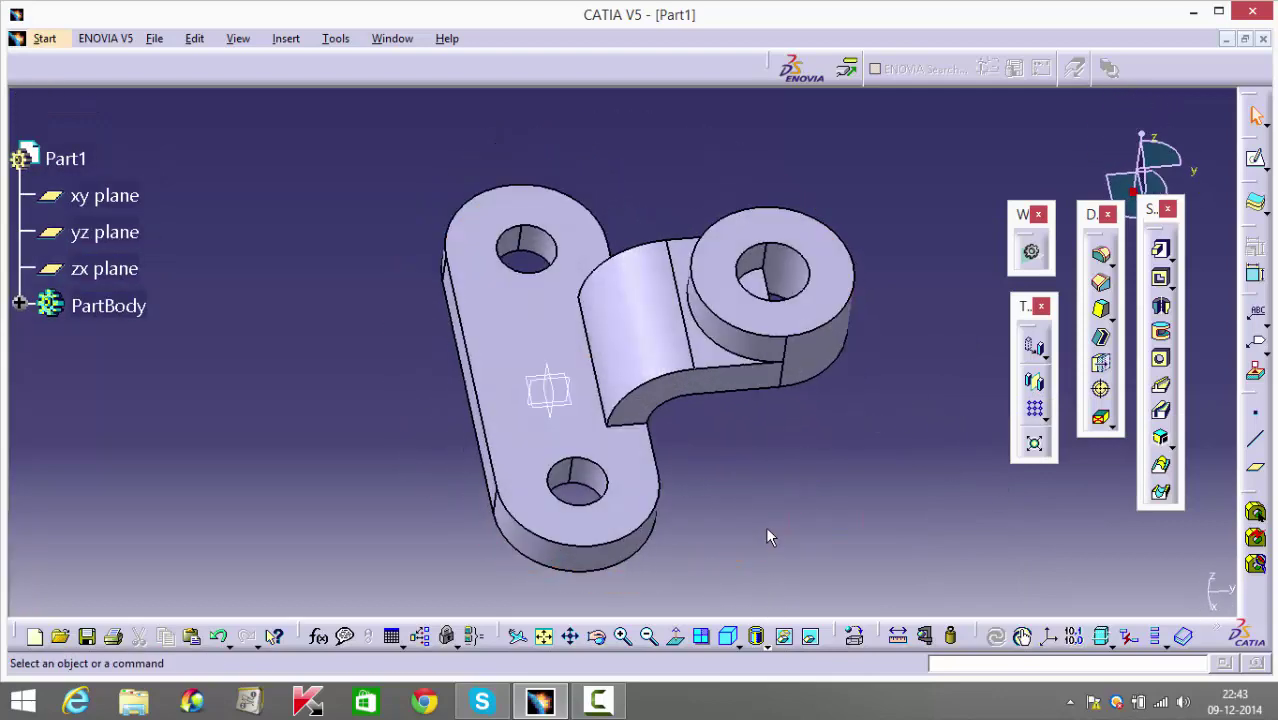
{"action": "left_click", "coordinate": [768, 293]}
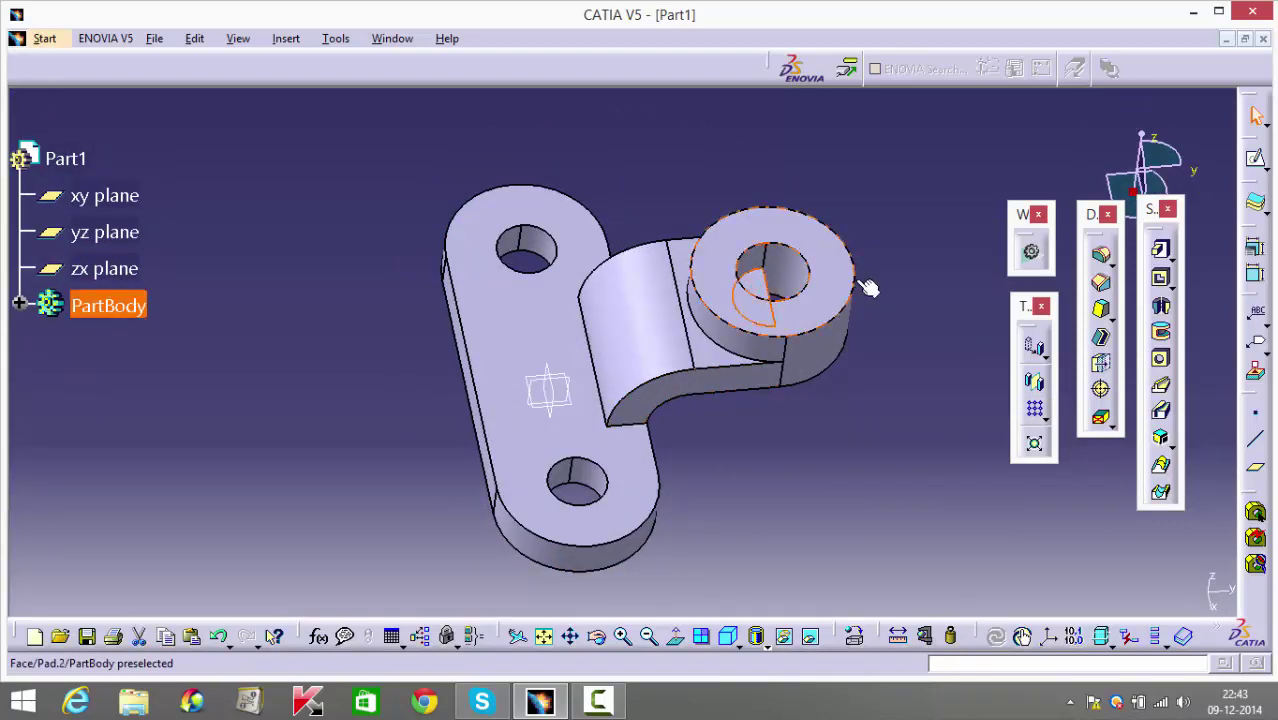
{"action": "left_click", "coordinate": [1160, 283]}
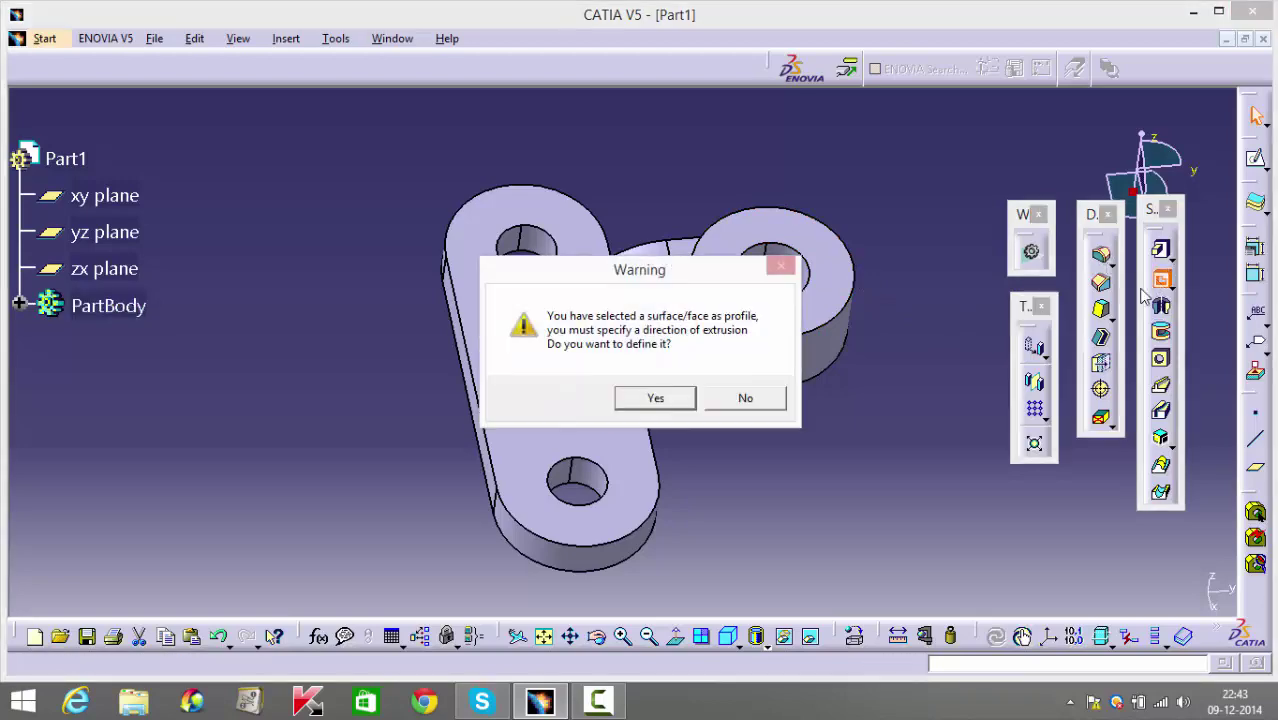
{"action": "left_click", "coordinate": [662, 398]}
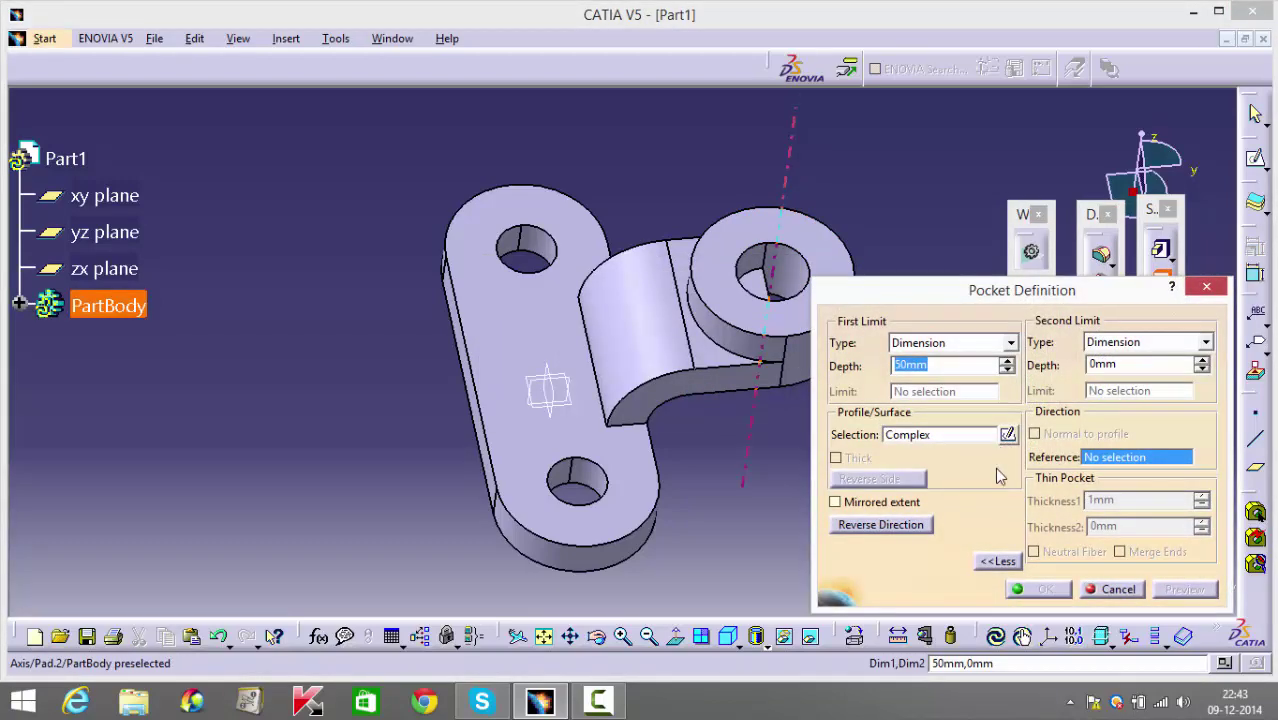
{"action": "left_click", "coordinate": [1110, 591]}
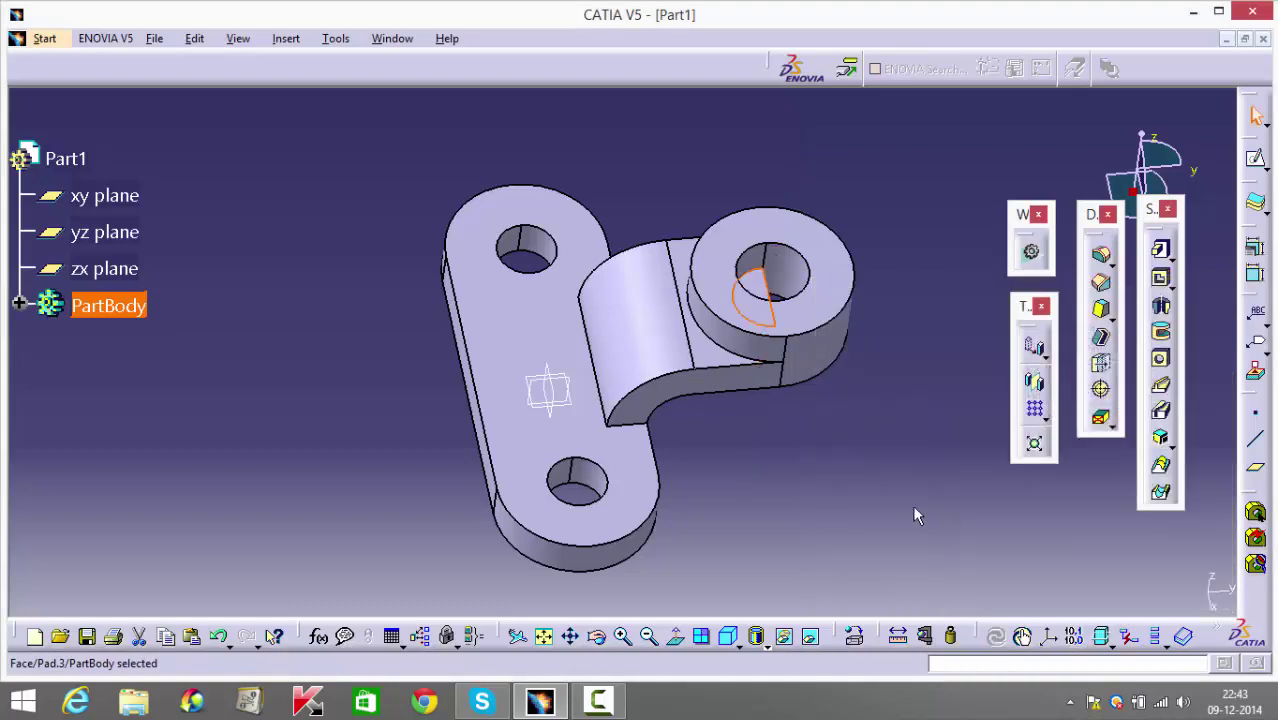
{"action": "left_click", "coordinate": [917, 347]}
Sketch a circle about 40 mm in diameter on the arm face inside the cylinder's bore, centred on the bore.
{"action": "left_click", "coordinate": [764, 288]}
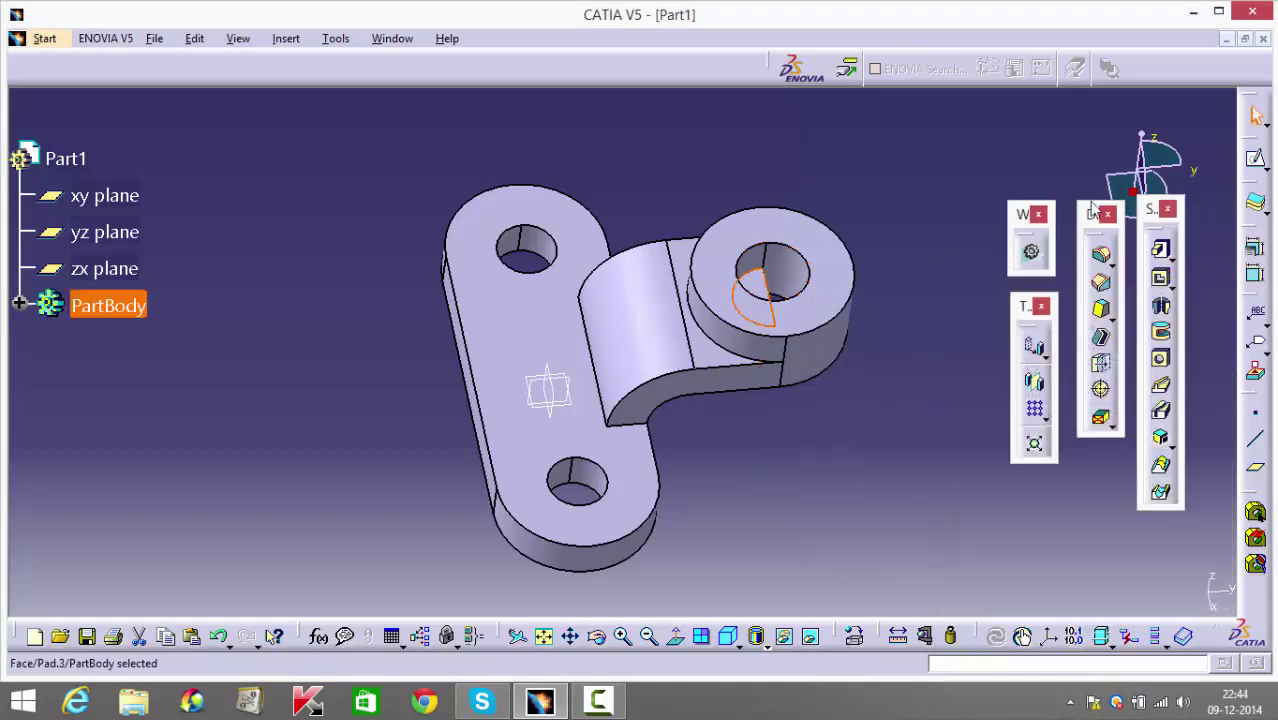
{"action": "left_click", "coordinate": [1255, 160]}
{"action": "left_click", "coordinate": [1130, 345]}
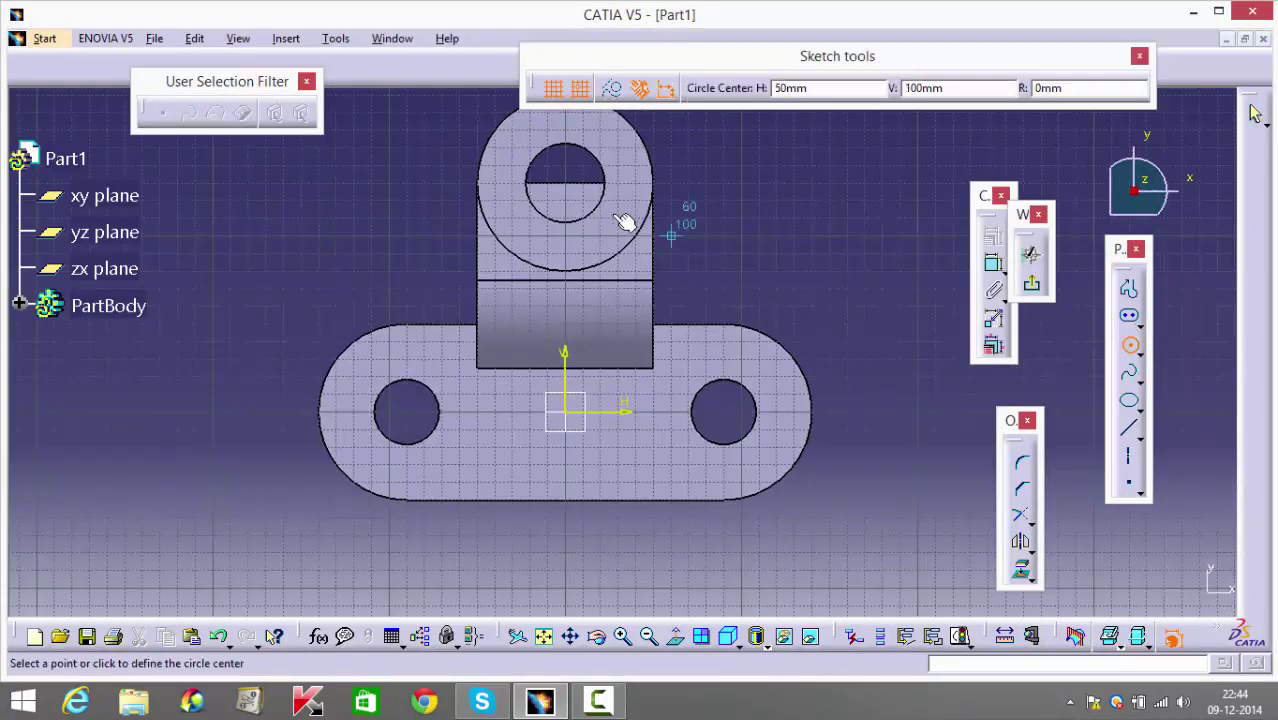
{"action": "left_click", "coordinate": [567, 182]}
{"action": "left_click", "coordinate": [585, 148]}
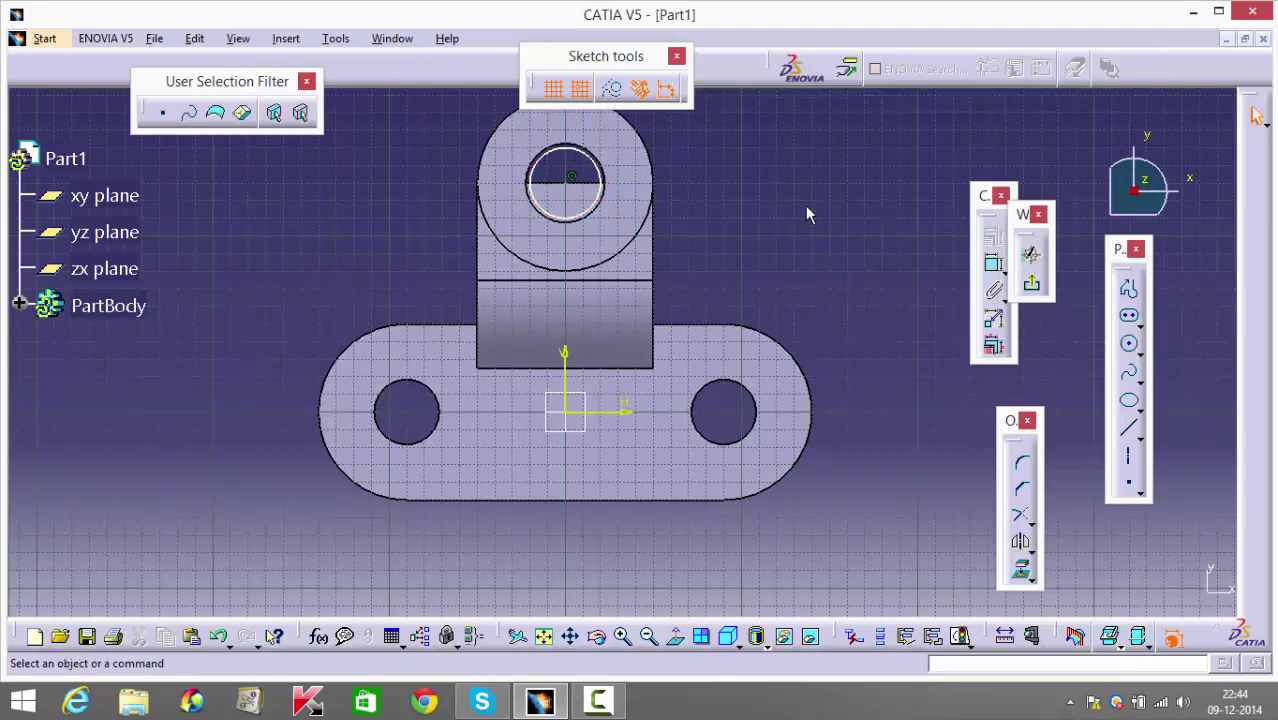
Dimension the circle's diameter and set it to 45 mm to match the bore.
{"action": "left_click", "coordinate": [993, 263]}
{"action": "left_click", "coordinate": [600, 189]}
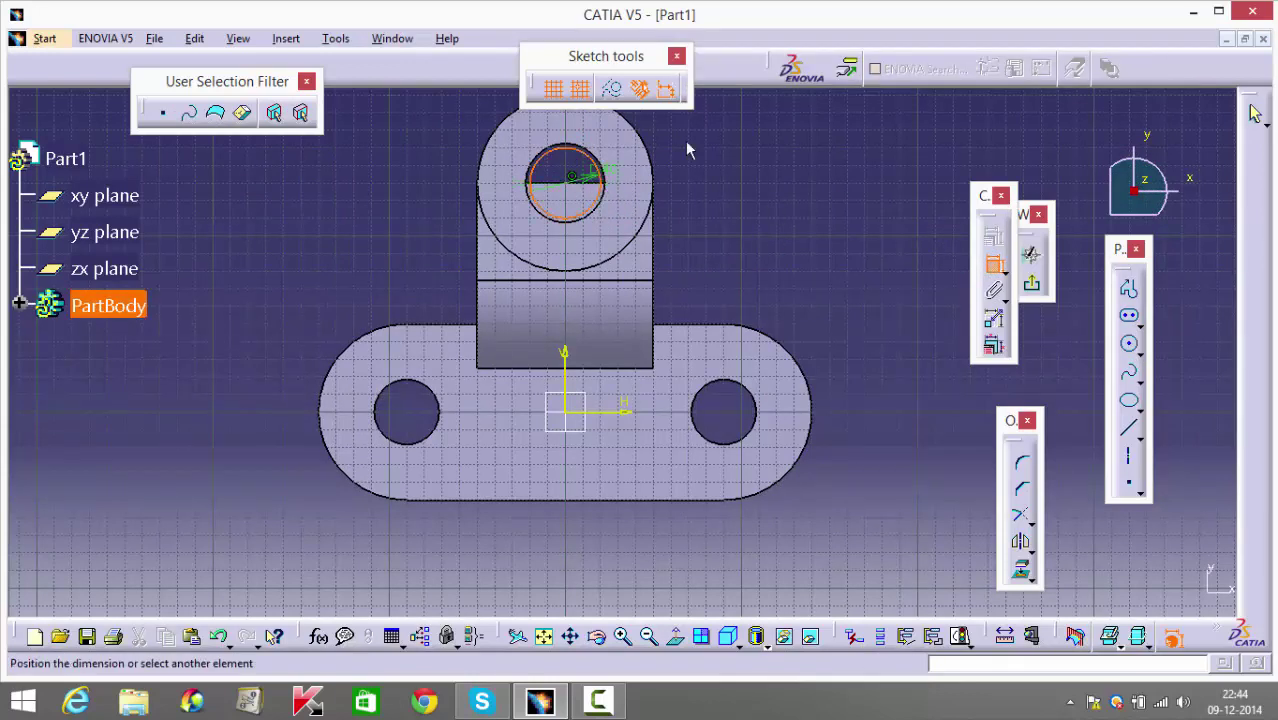
{"action": "double_click", "coordinate": [712, 136]}
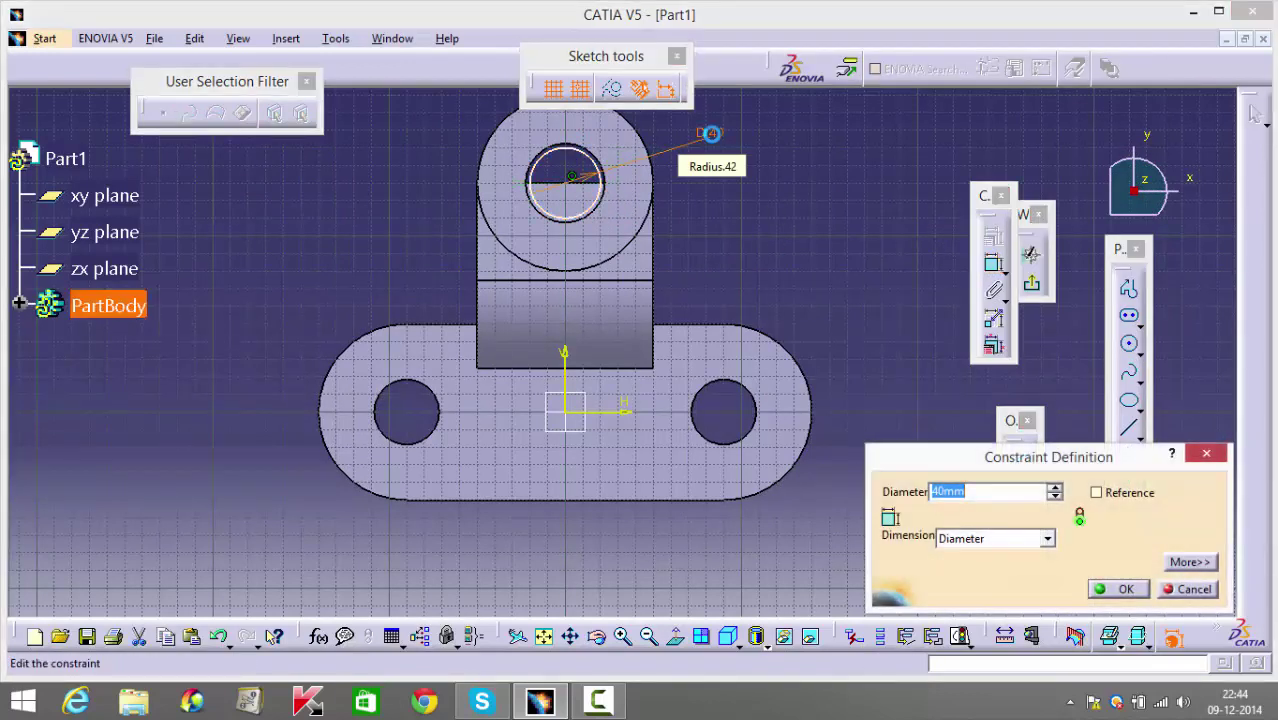
{"action": "key", "text": "Return"}
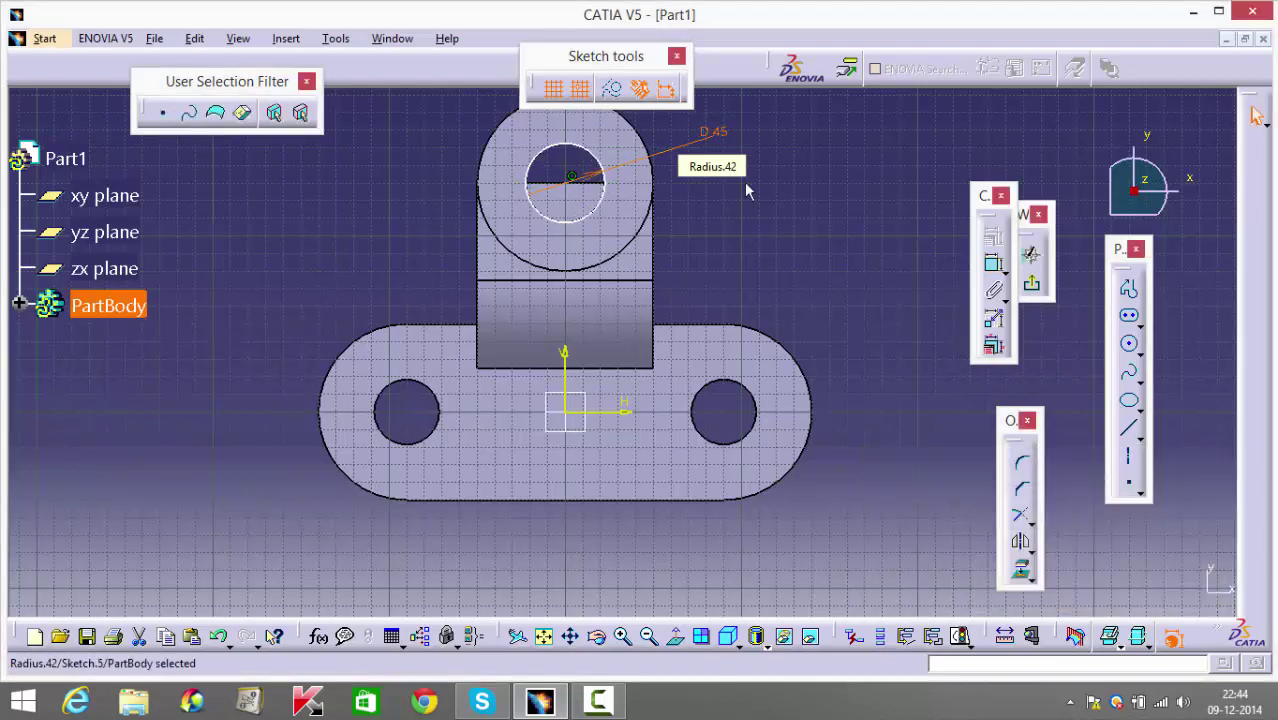
Constrain the circle's centre at a distance of 130 mm from the sketch's horizontal axis.
{"action": "left_click", "coordinate": [575, 188]}
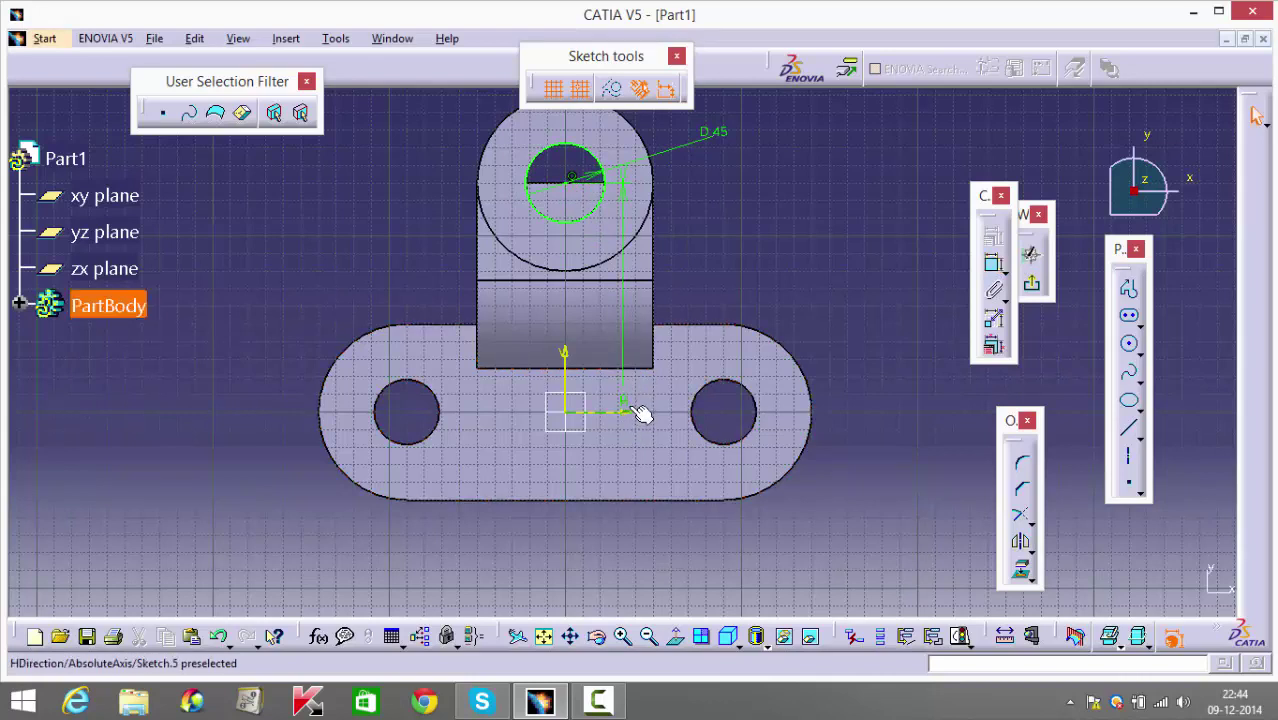
{"action": "key", "text": "Escape"}
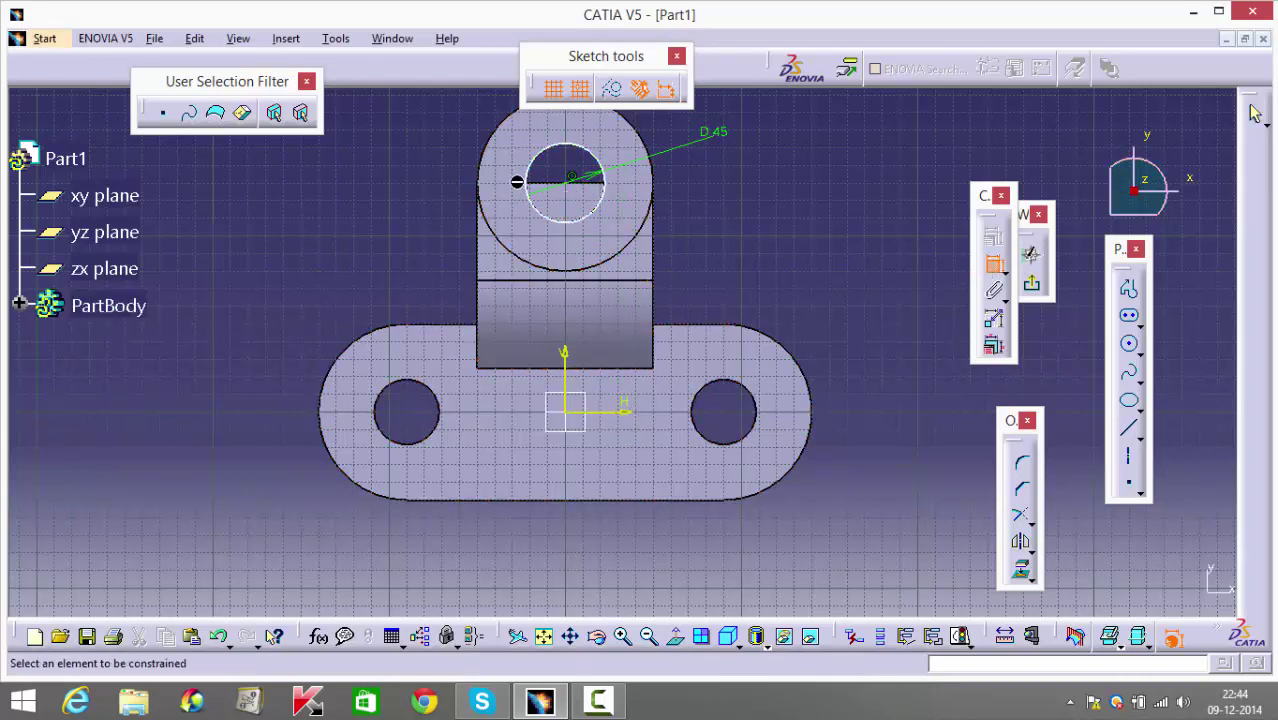
{"action": "left_click", "coordinate": [568, 193]}
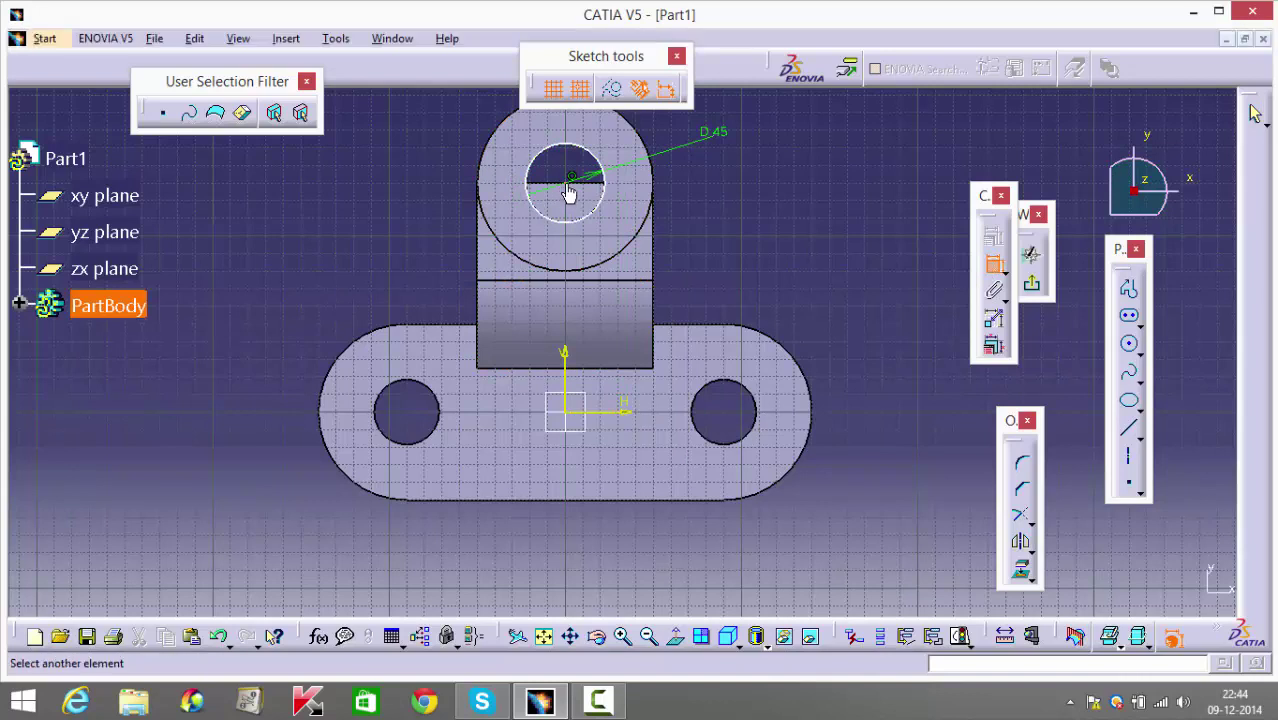
{"action": "left_click", "coordinate": [630, 413]}
{"action": "left_click", "coordinate": [727, 265]}
{"action": "double_click", "coordinate": [725, 264]}
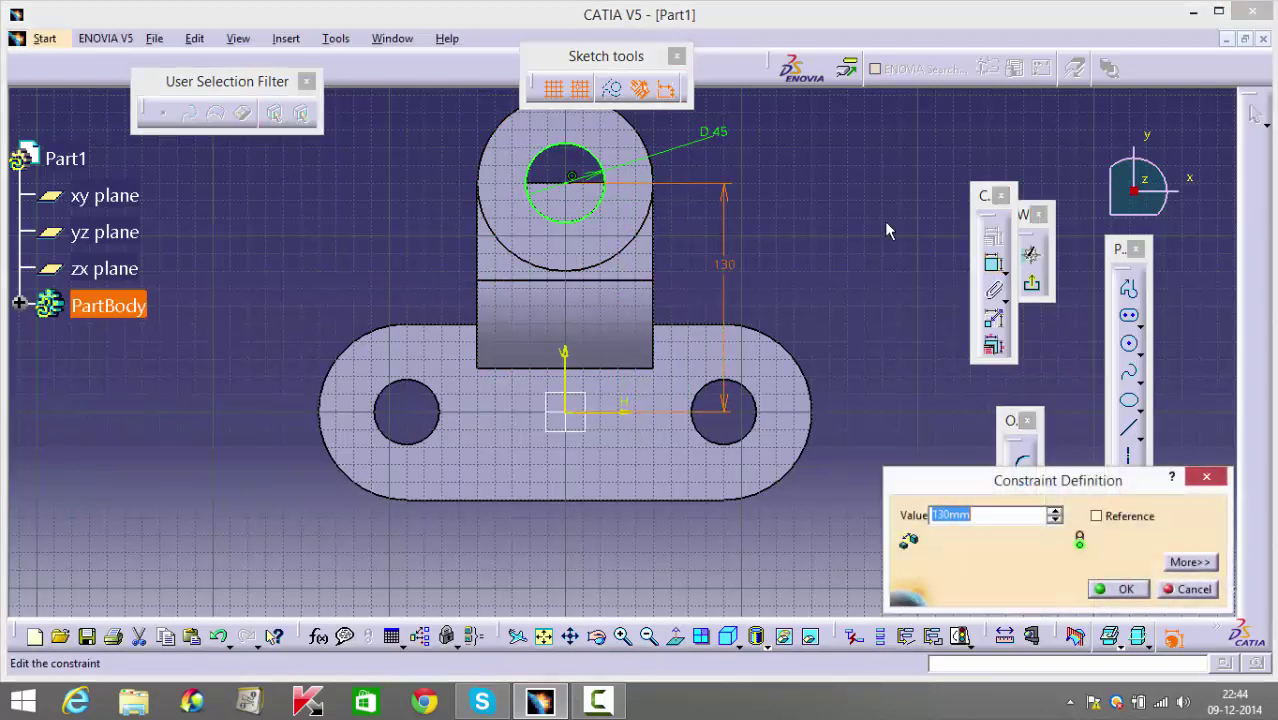
{"action": "left_click", "coordinate": [1116, 589]}
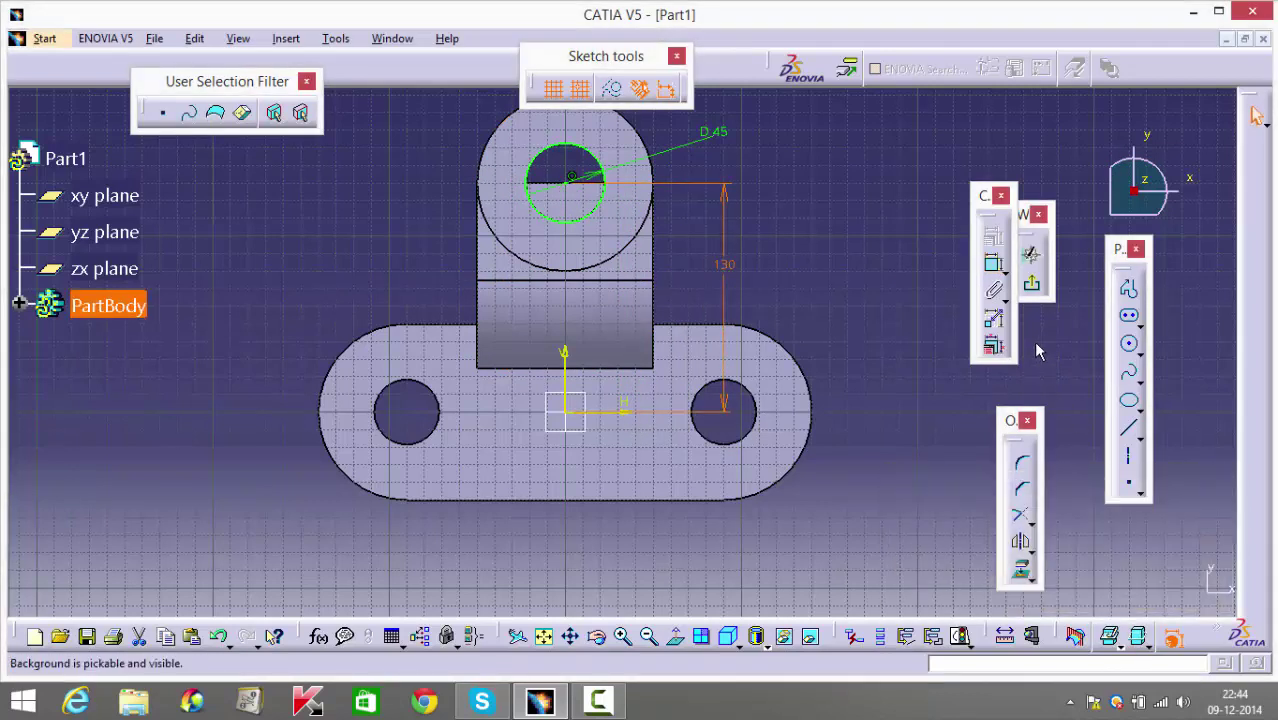
Exit the sketch and pocket the circle 50 mm deep to clear the arm material from the cylinder's bore.
{"action": "left_click", "coordinate": [1035, 290]}
{"action": "left_click", "coordinate": [1158, 277]}
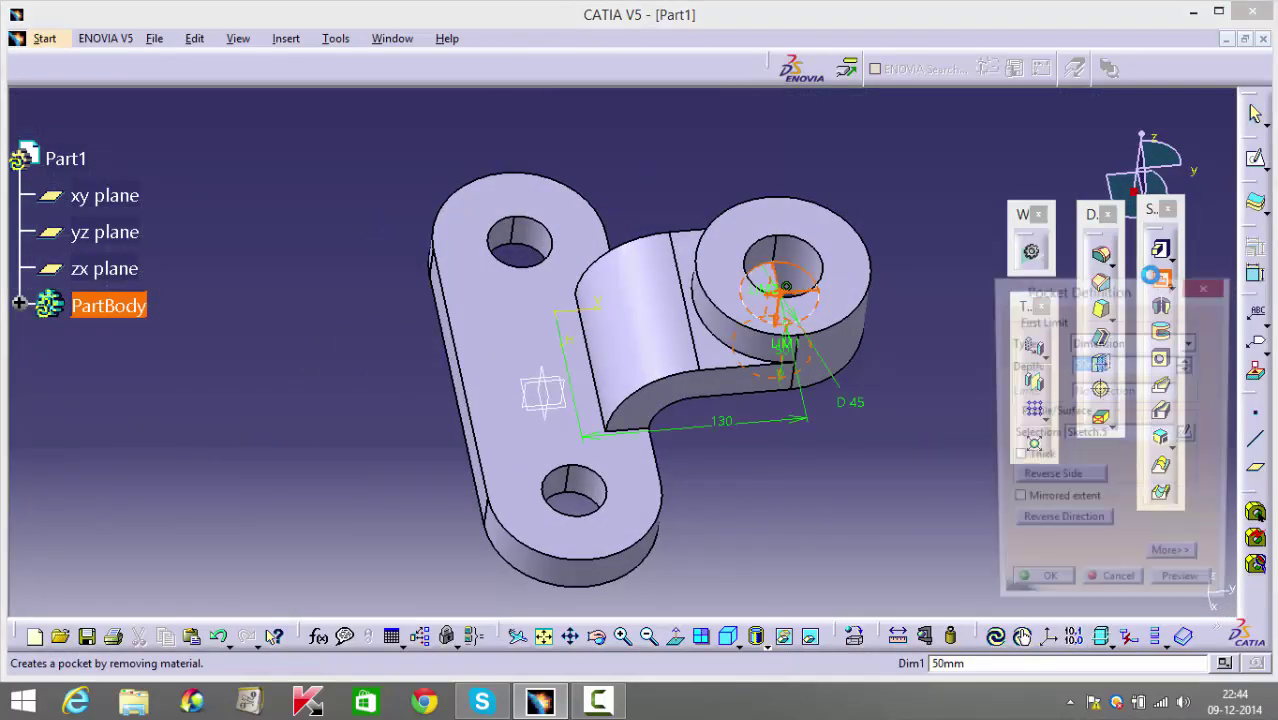
{"action": "left_click", "coordinate": [1040, 590]}
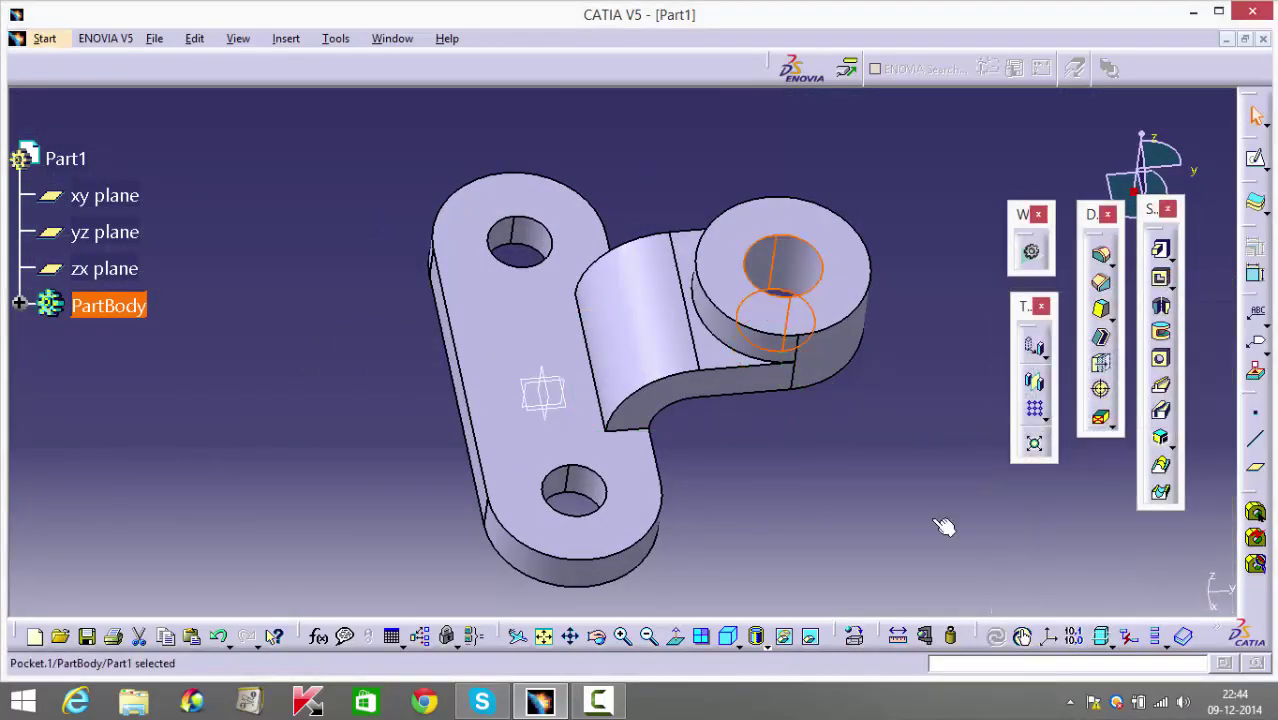
{"action": "middle_click_drag", "start_coordinate": [876, 508], "coordinate": [610, 420]}
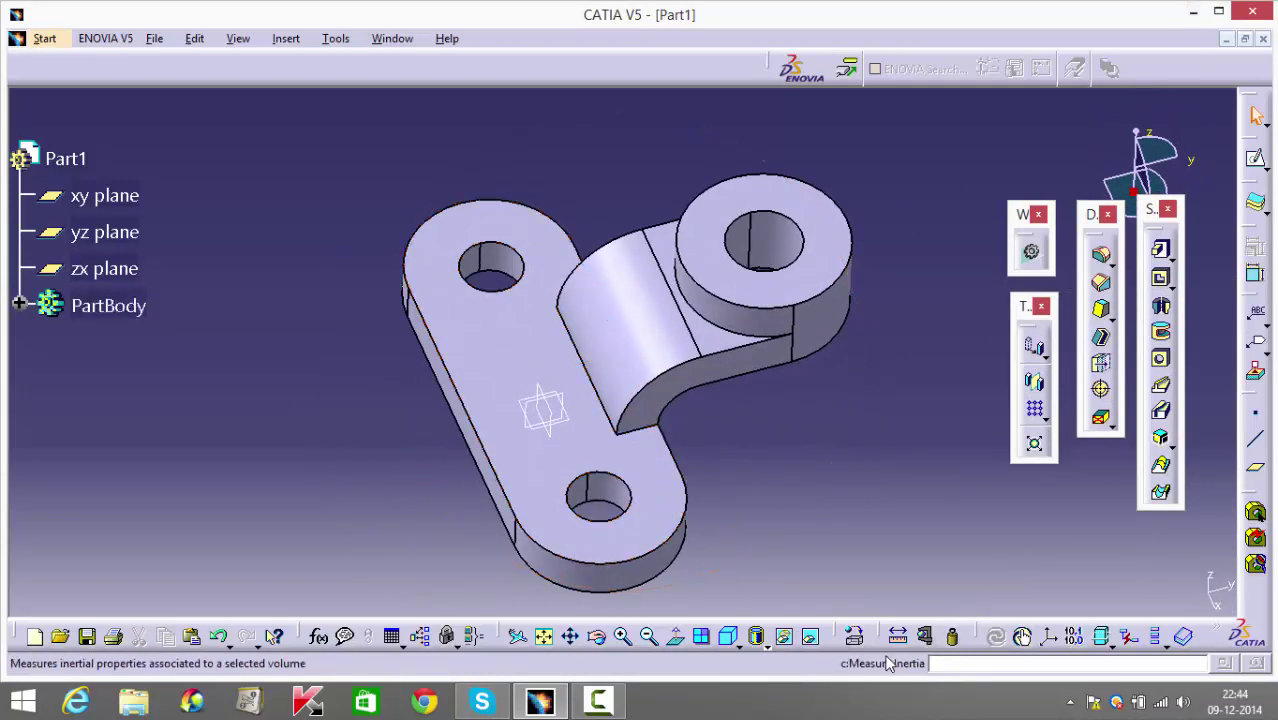
{"action": "left_click", "coordinate": [608, 702]}
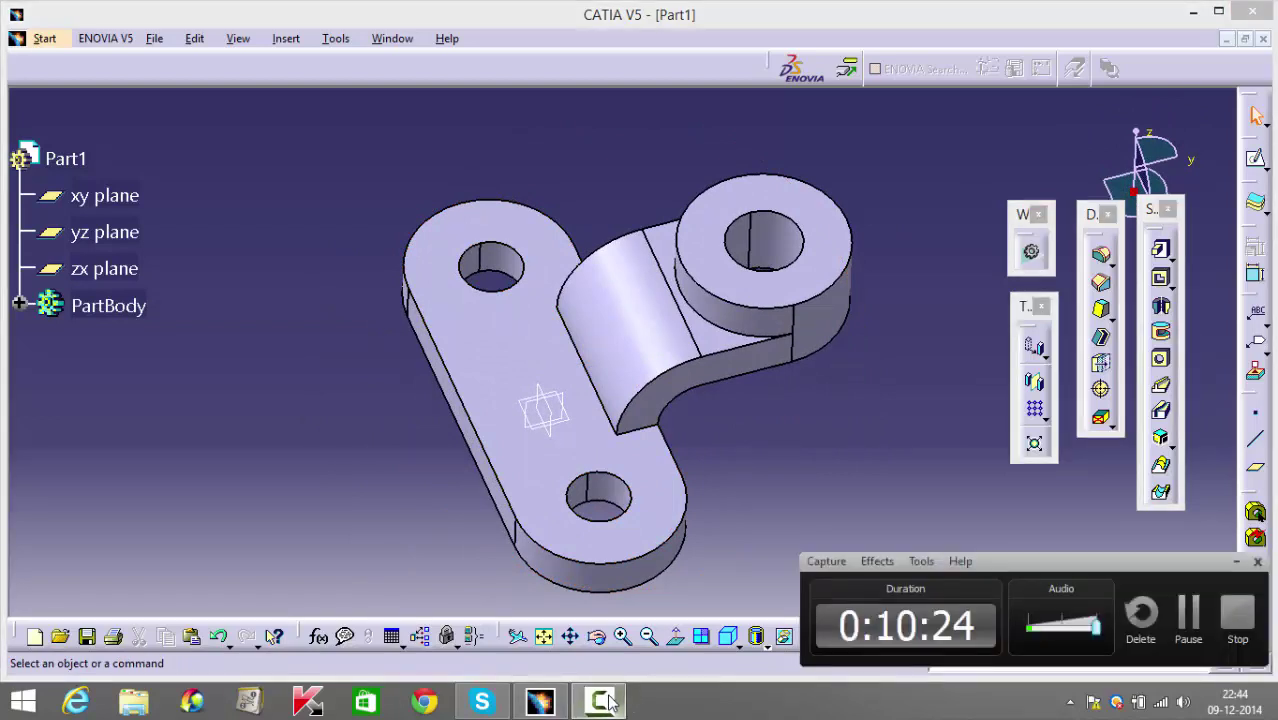
{"action": "left_click", "coordinate": [608, 702]}
Close the Part1 document without saving its changes.
{"action": "left_click", "coordinate": [1227, 39]}
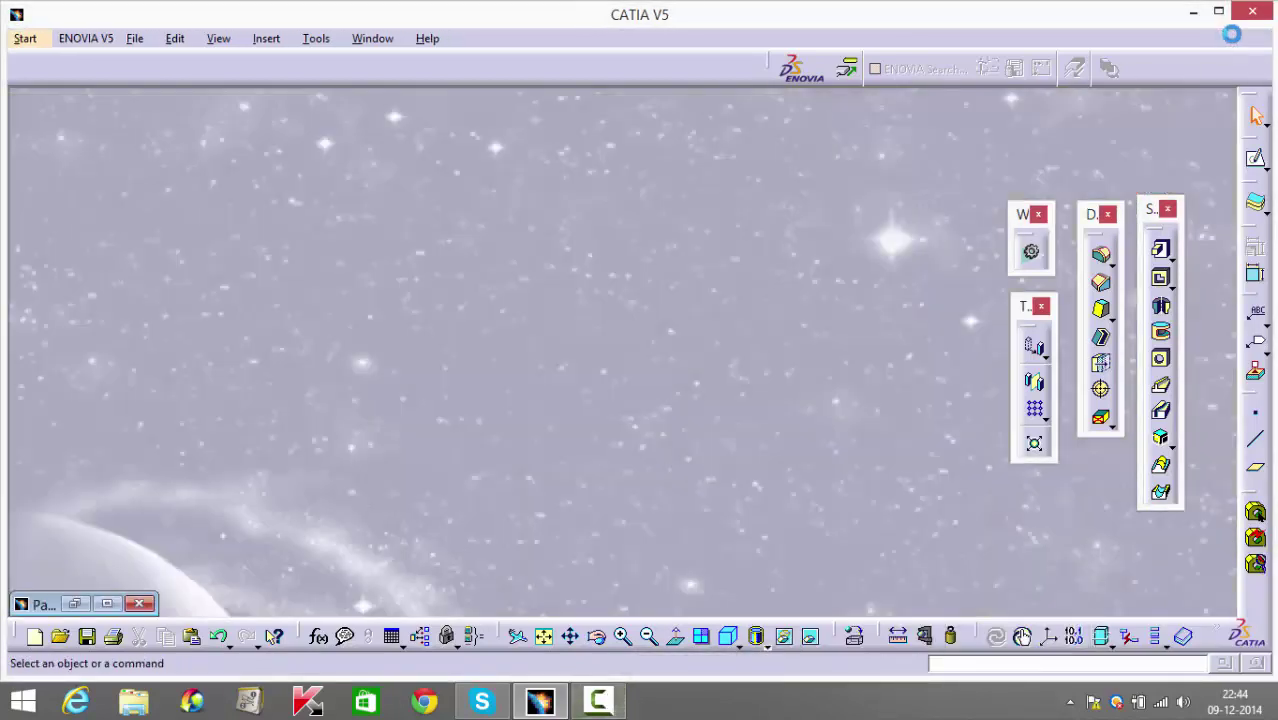
{"action": "left_click", "coordinate": [44, 604]}
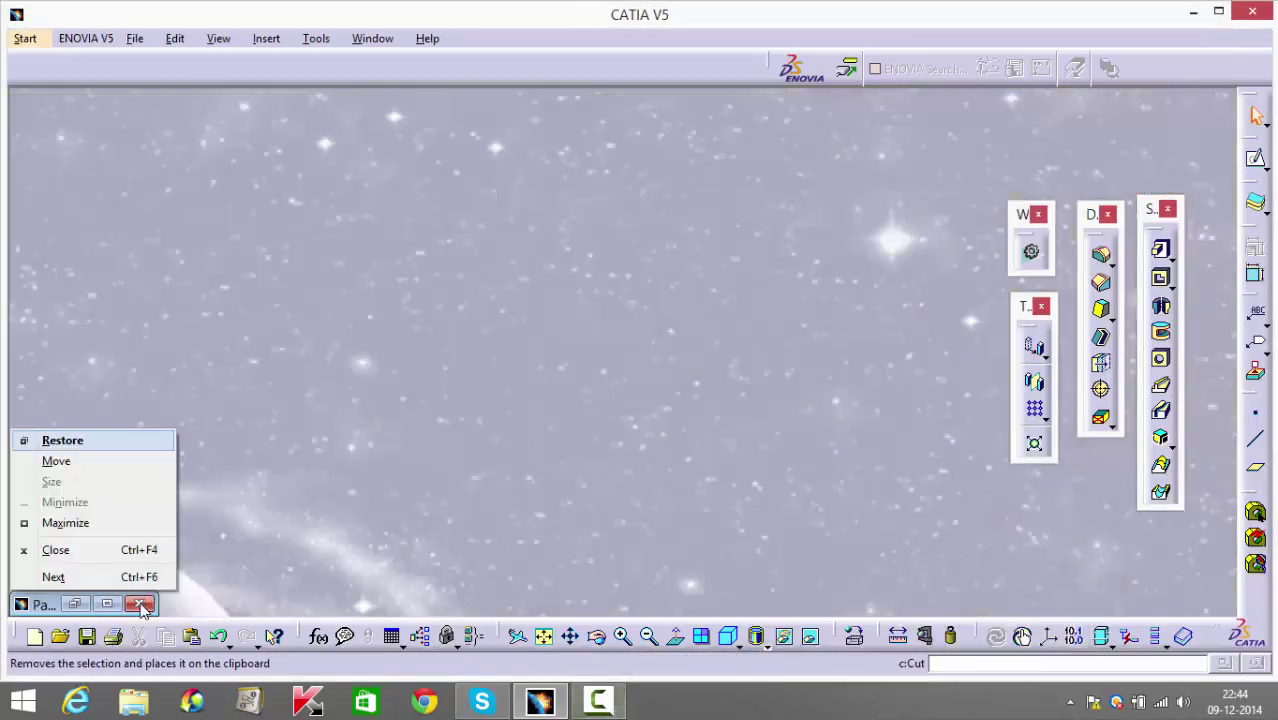
{"action": "left_click", "coordinate": [140, 604]}
{"action": "left_click", "coordinate": [140, 605]}
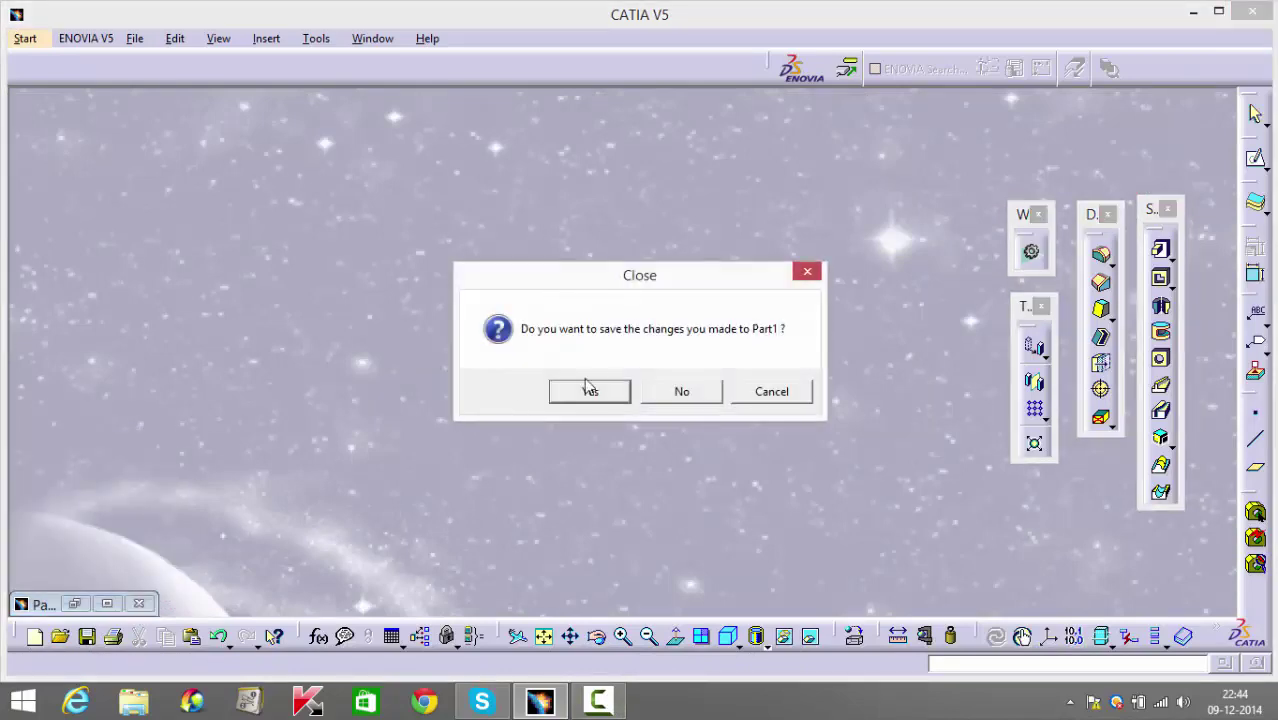
{"action": "left_click", "coordinate": [667, 392]}
Create a new part for mechanical part design and maximize its document window.
{"action": "left_click", "coordinate": [25, 38]}
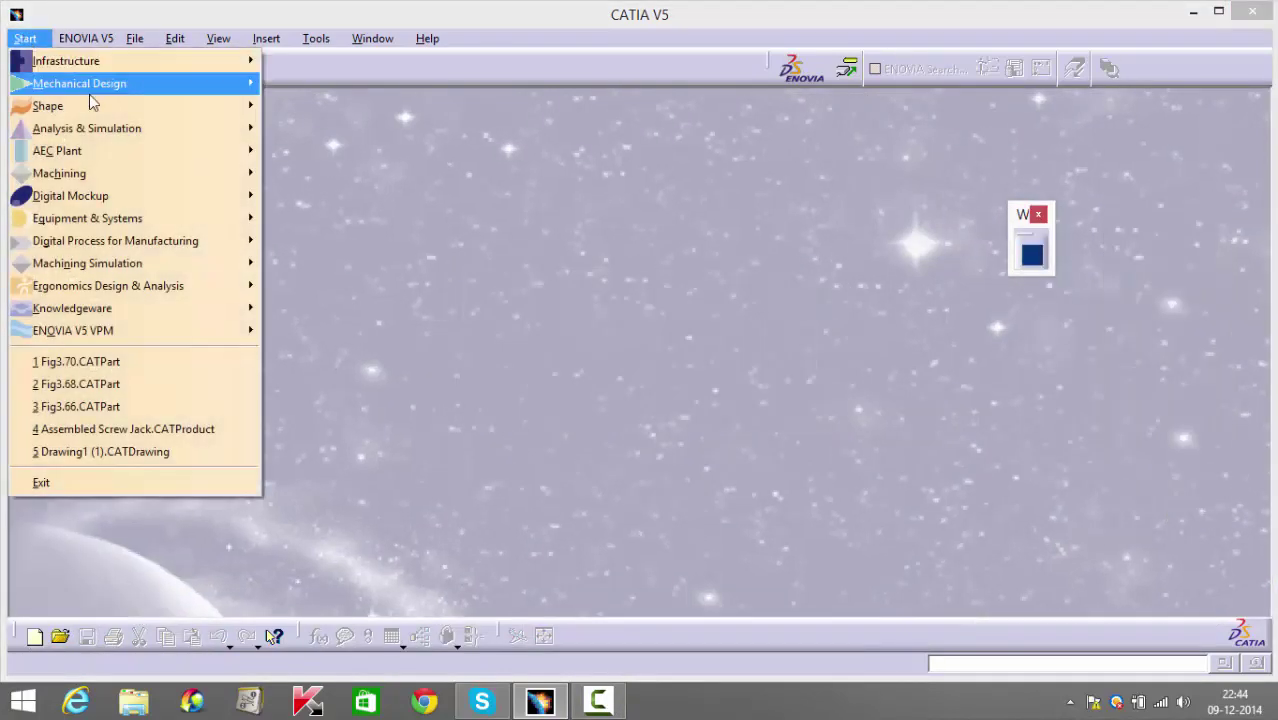
{"action": "mouse_move", "coordinate": [88, 85]}
{"action": "left_click", "coordinate": [329, 88]}
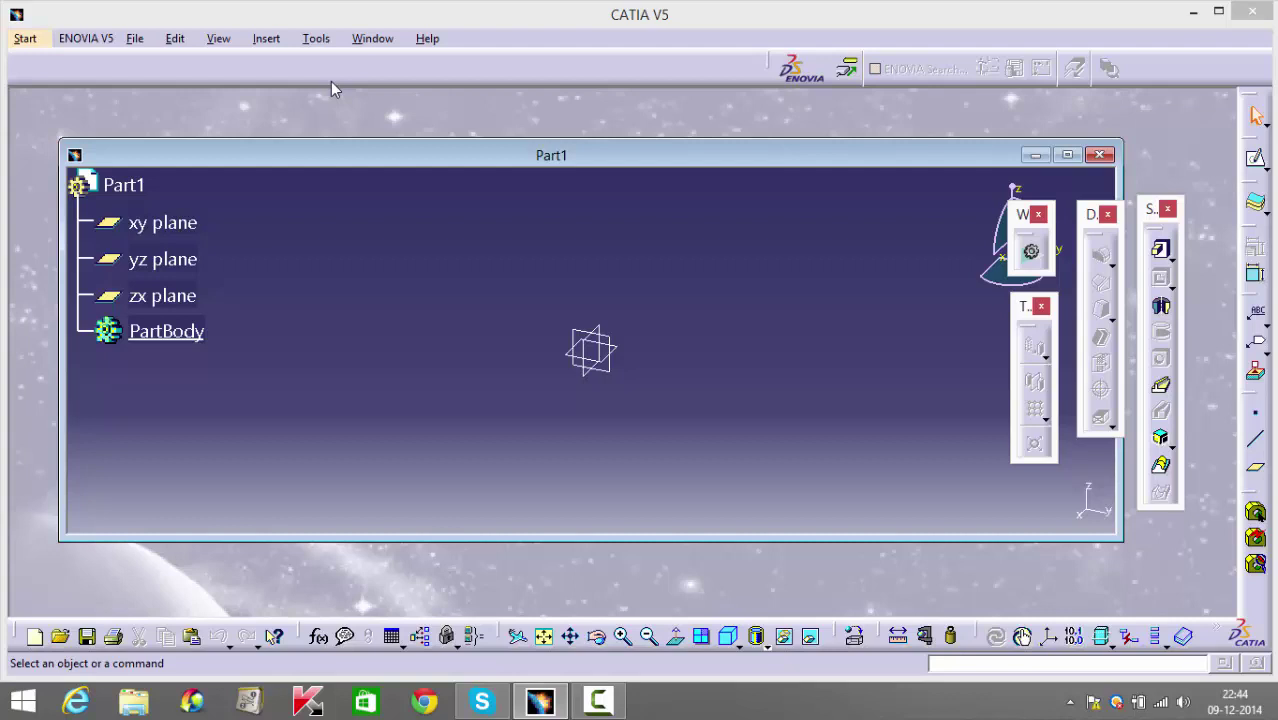
{"action": "left_click", "coordinate": [1066, 156]}
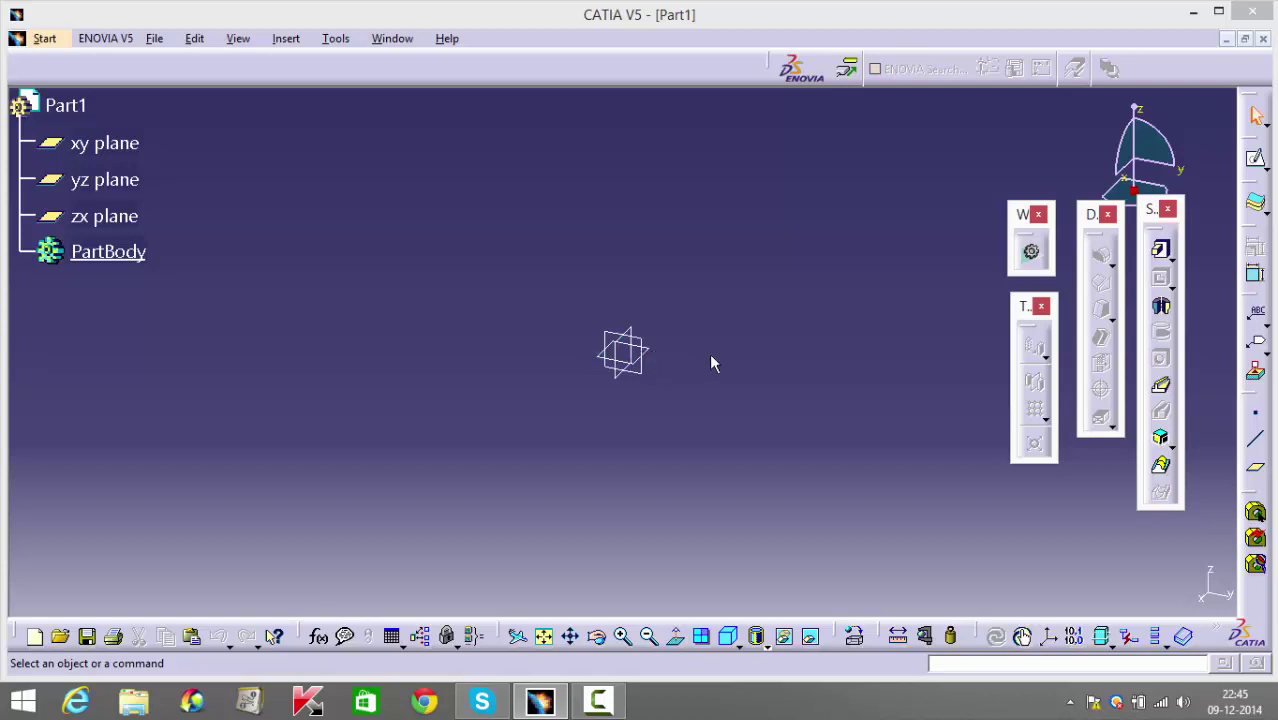
Sketch a closed profile on the xy plane: horizontal top about 120 mm, vertical sides about 90 and 40 mm, slanted bottom edge.
{"action": "left_click", "coordinate": [650, 360]}
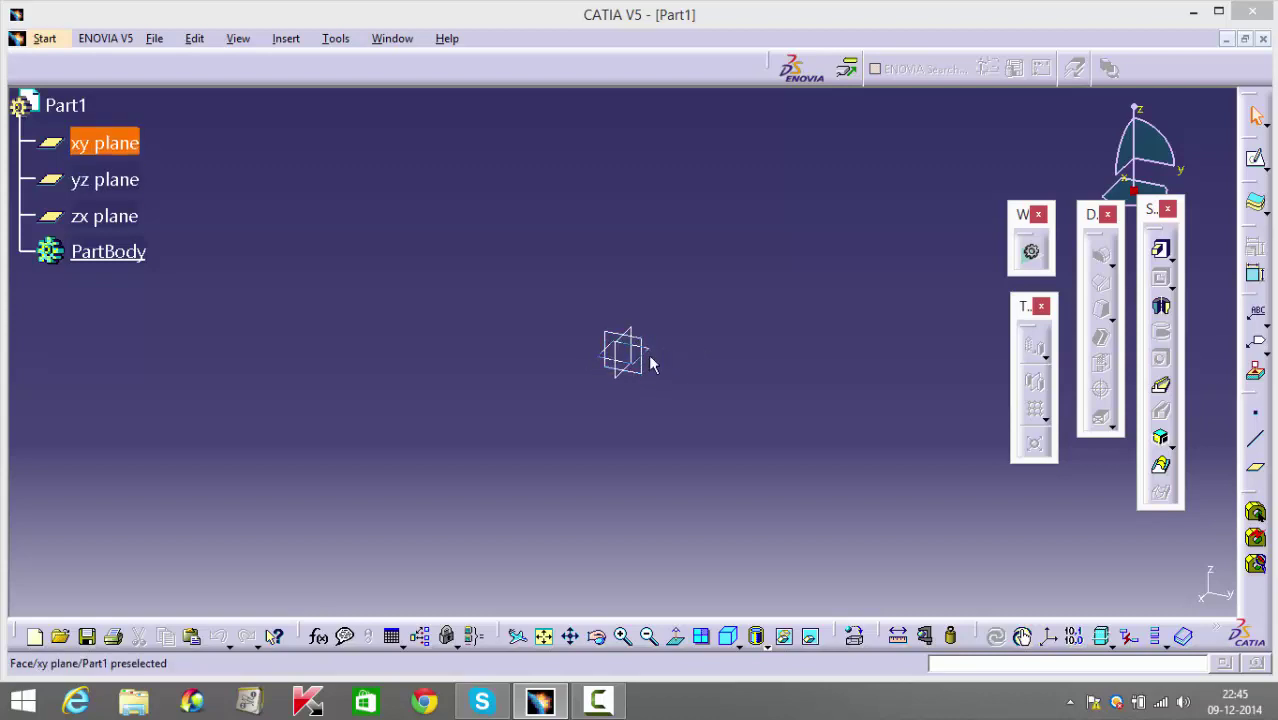
{"action": "left_click", "coordinate": [1260, 168]}
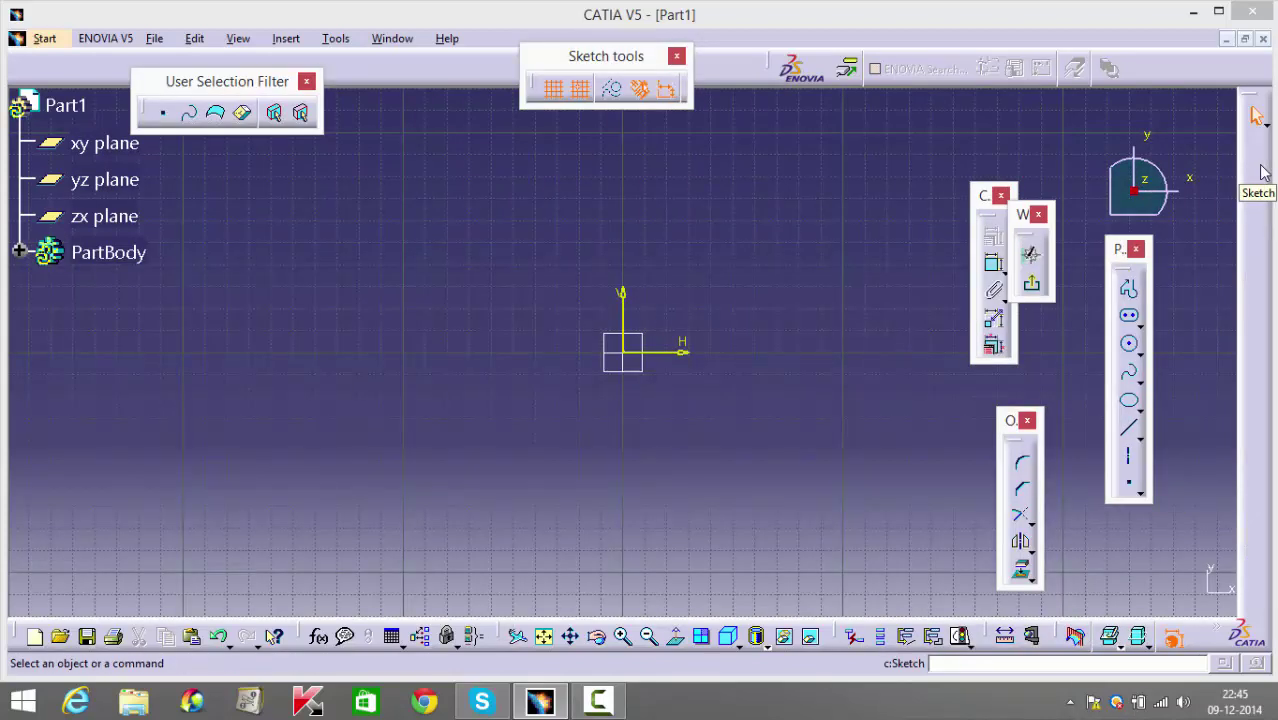
{"action": "left_click", "coordinate": [1128, 289]}
{"action": "left_click", "coordinate": [557, 221]}
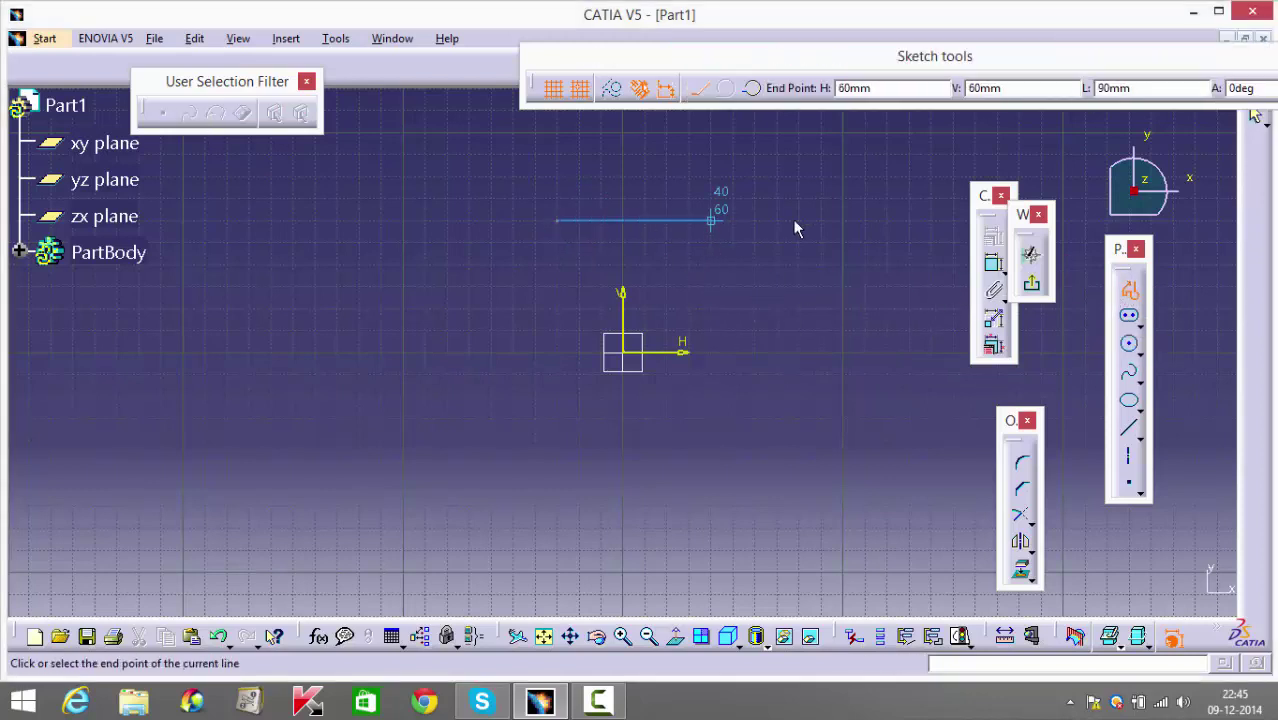
{"action": "left_click", "coordinate": [823, 221]}
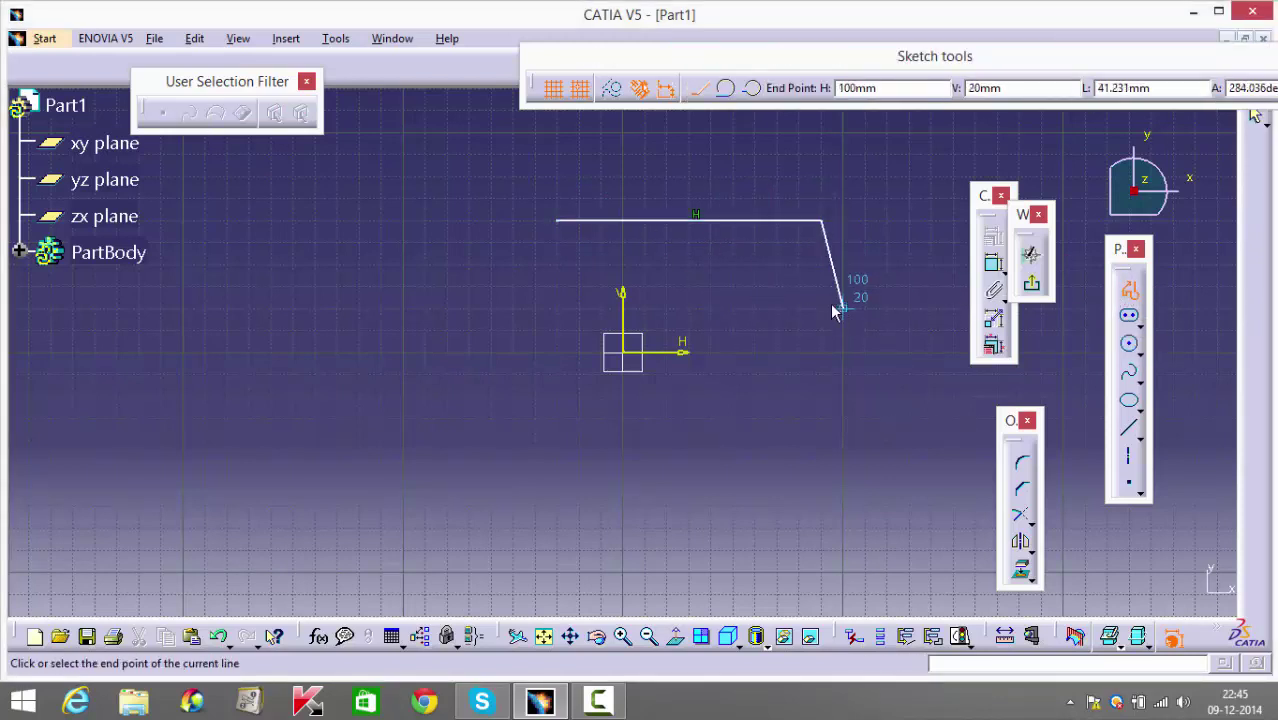
{"action": "left_click", "coordinate": [822, 310]}
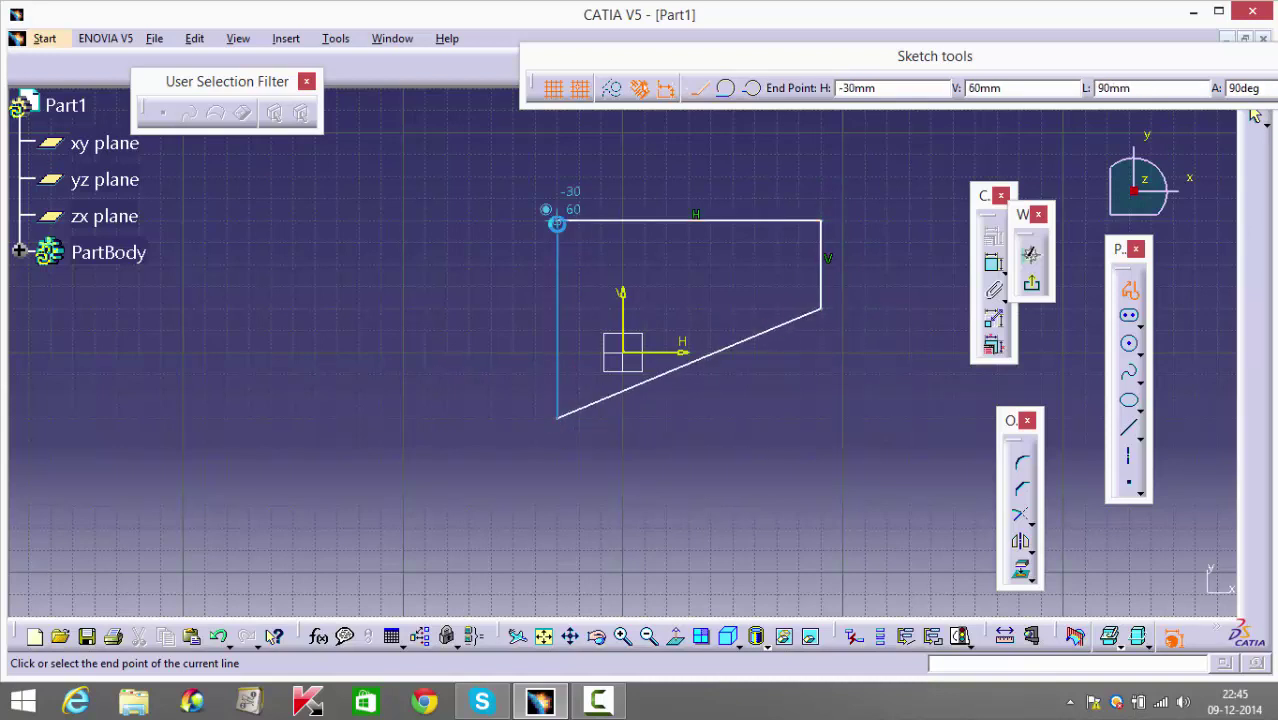
{"action": "left_click", "coordinate": [558, 219]}
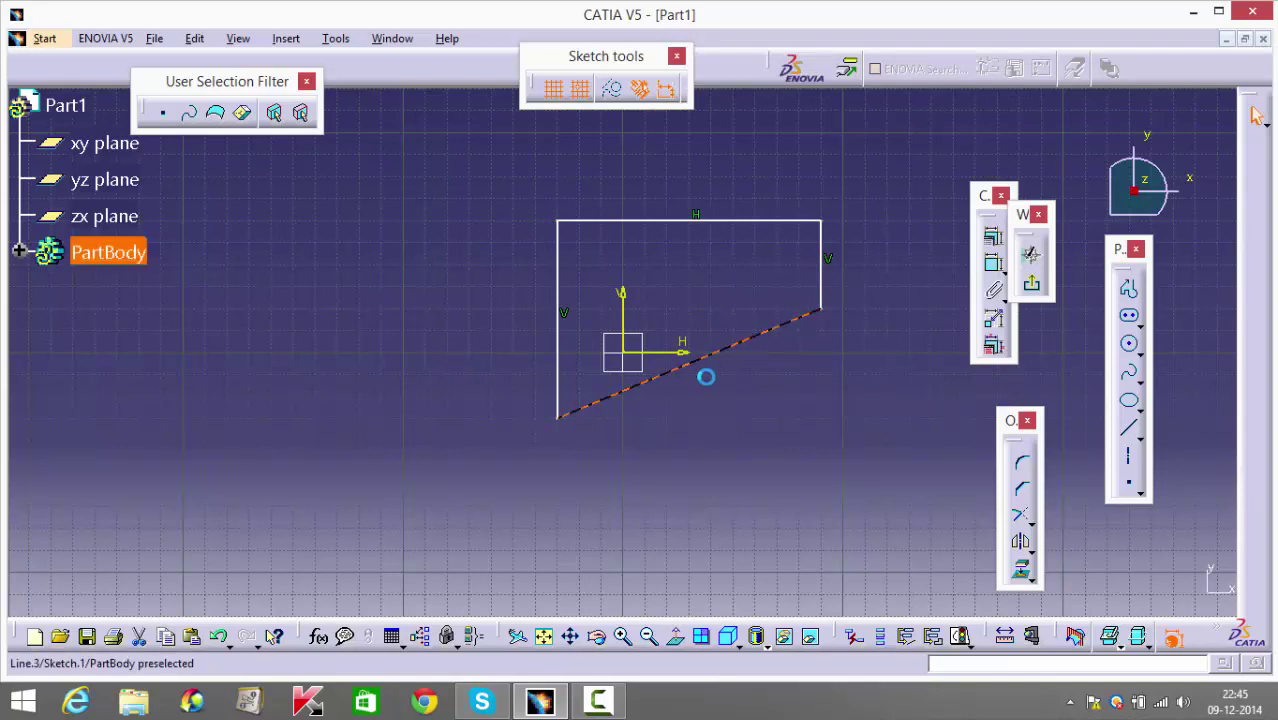
Shift the profile to straddle the origin and constrain its two vertical sides symmetric about the vertical axis.
{"action": "mouse_move", "coordinate": [706, 358]}
{"action": "left_mouse_down"}
{"action": "mouse_move", "coordinate": [699, 422]}
{"action": "mouse_move", "coordinate": [673, 408]}
{"action": "left_mouse_up"}
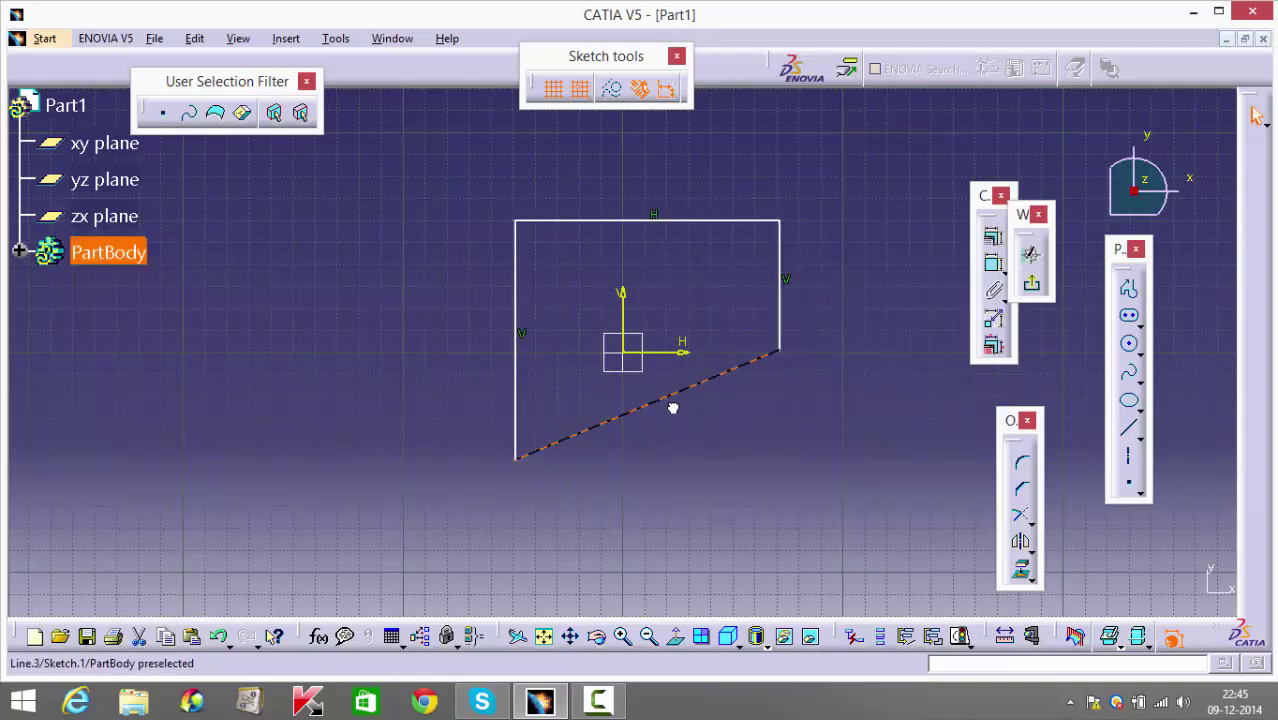
{"action": "left_click", "coordinate": [516, 322]}
{"action": "left_click", "coordinate": [781, 288], "text": "ctrl"}
{"action": "left_click", "coordinate": [620, 300], "text": "ctrl"}
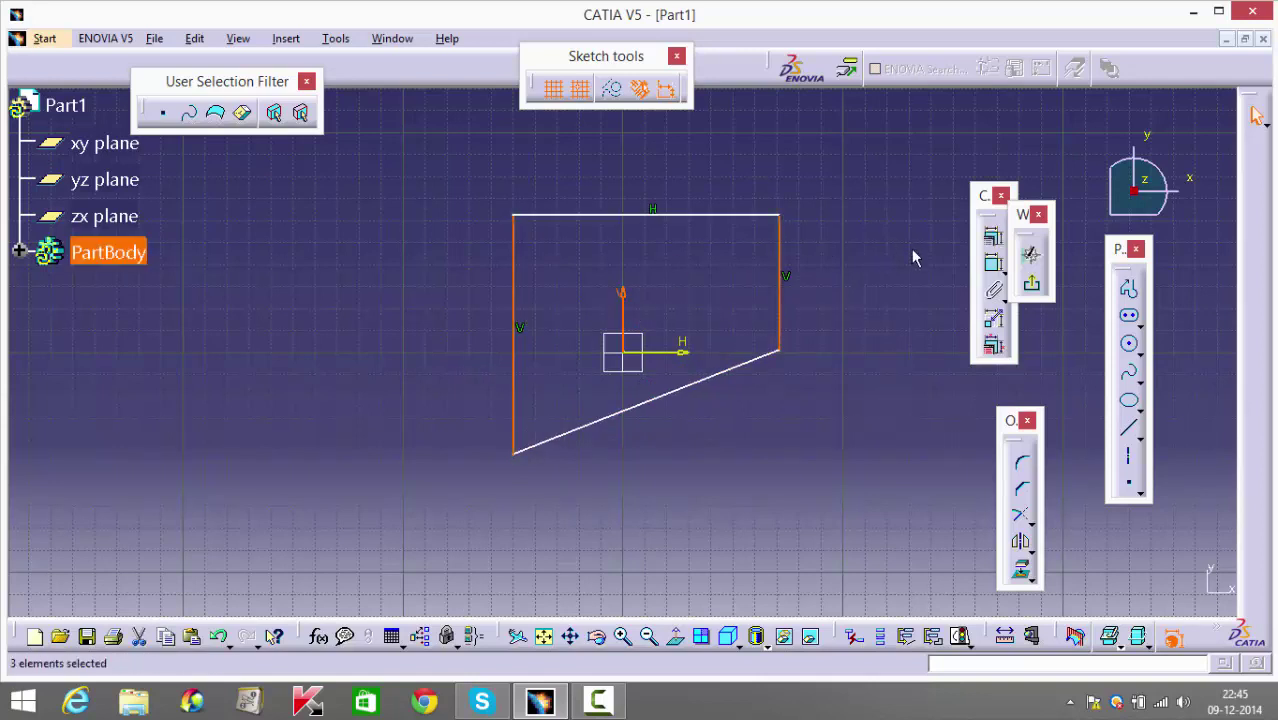
{"action": "left_click", "coordinate": [993, 244]}
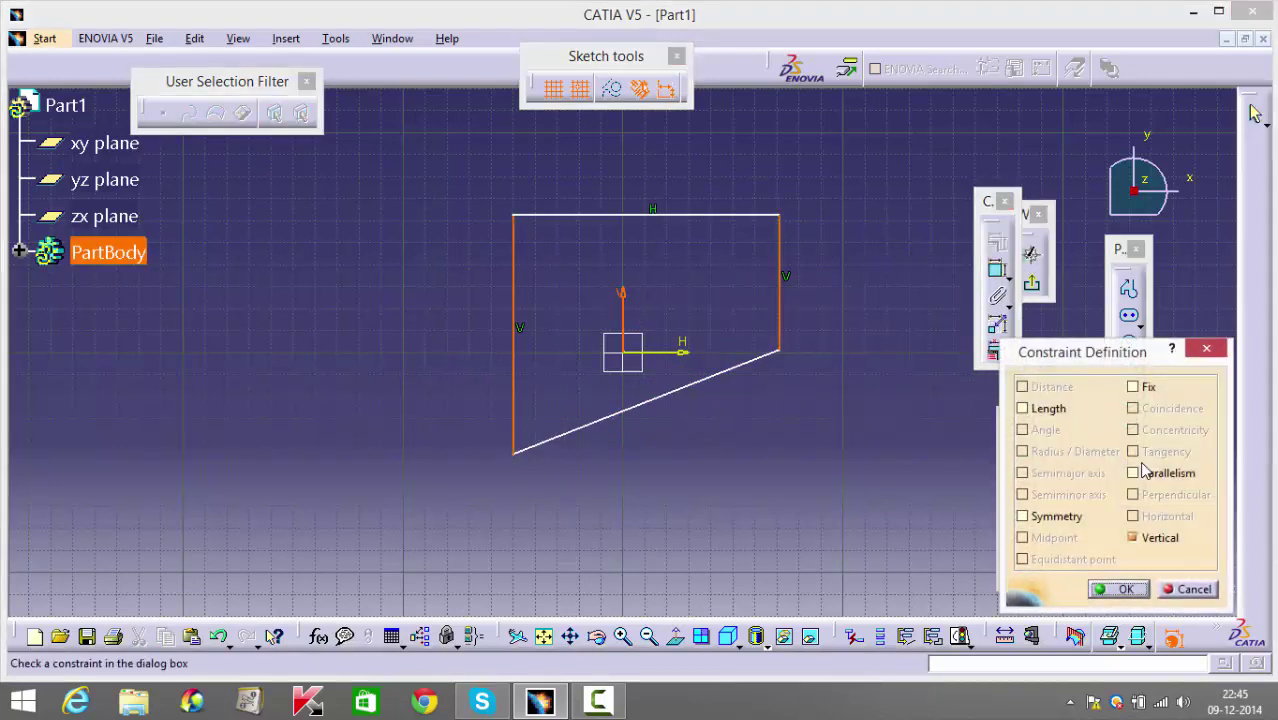
{"action": "left_click", "coordinate": [1058, 516]}
{"action": "left_click", "coordinate": [1117, 589]}
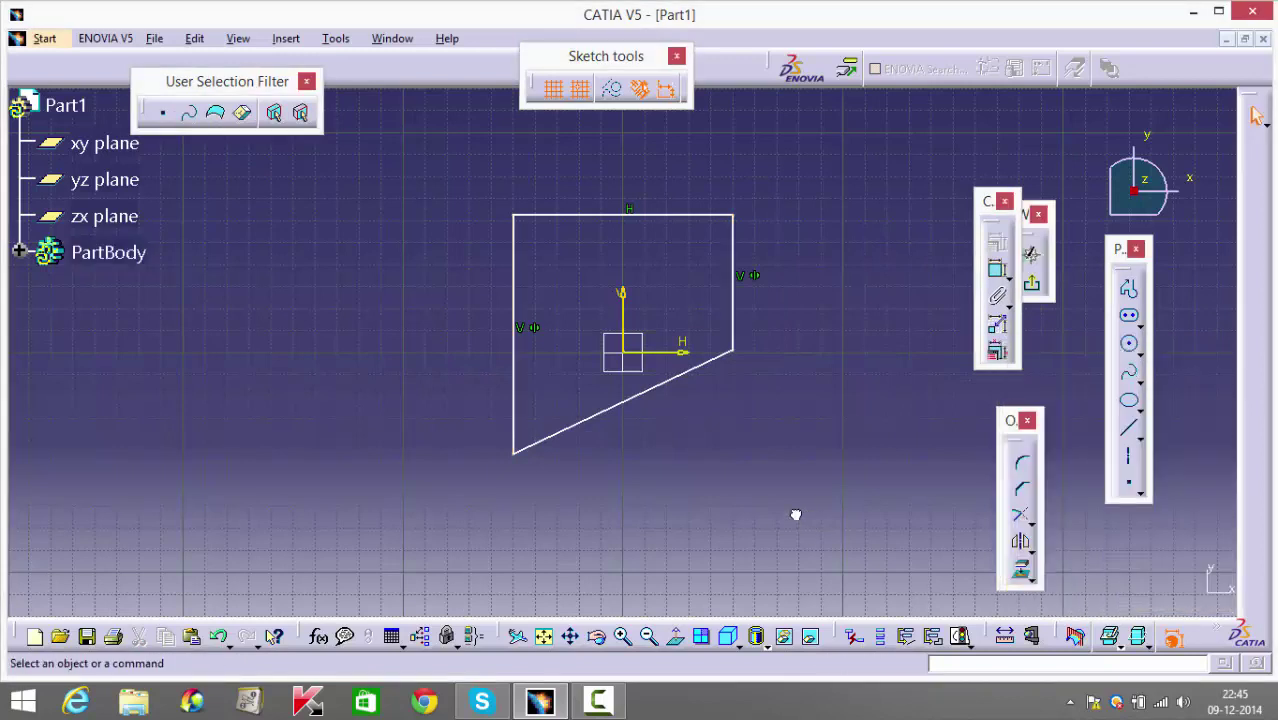
Dimension the profile's horizontal top edge and set its length to 158-25 (133 mm).
{"action": "left_click", "coordinate": [996, 269]}
{"action": "left_click", "coordinate": [596, 215]}
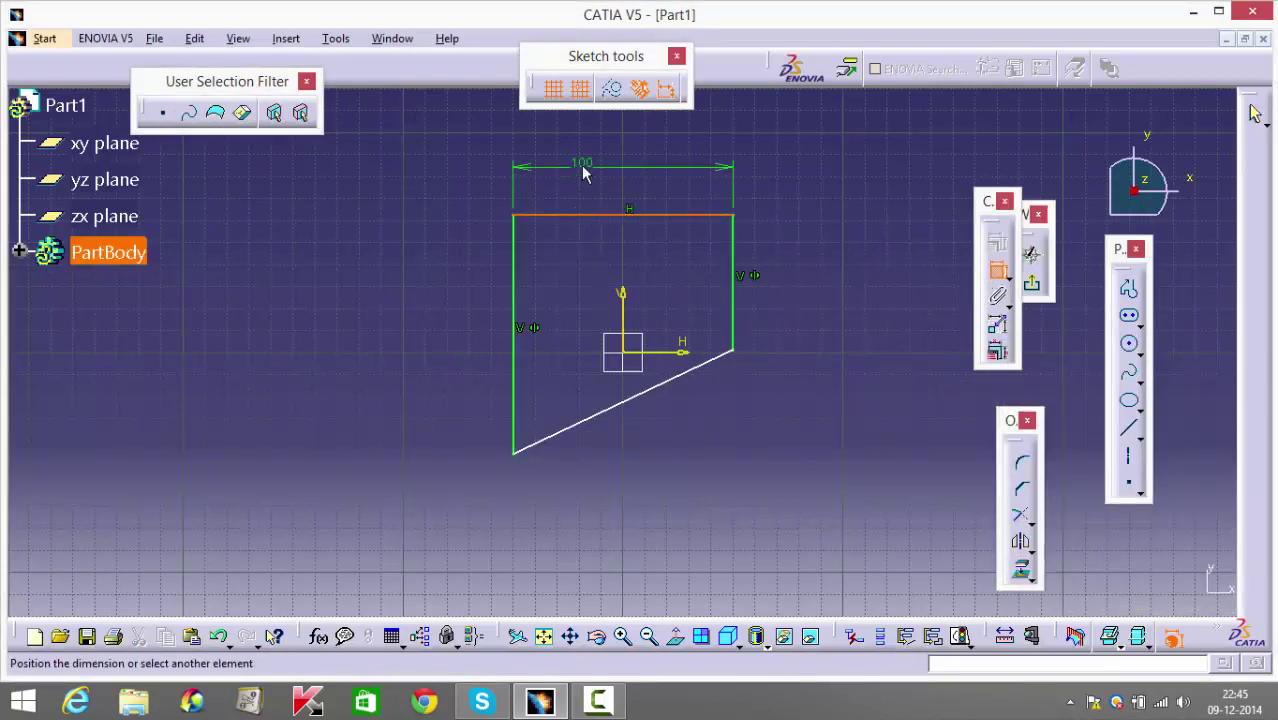
{"action": "left_click", "coordinate": [587, 170]}
{"action": "double_click", "coordinate": [591, 157]}
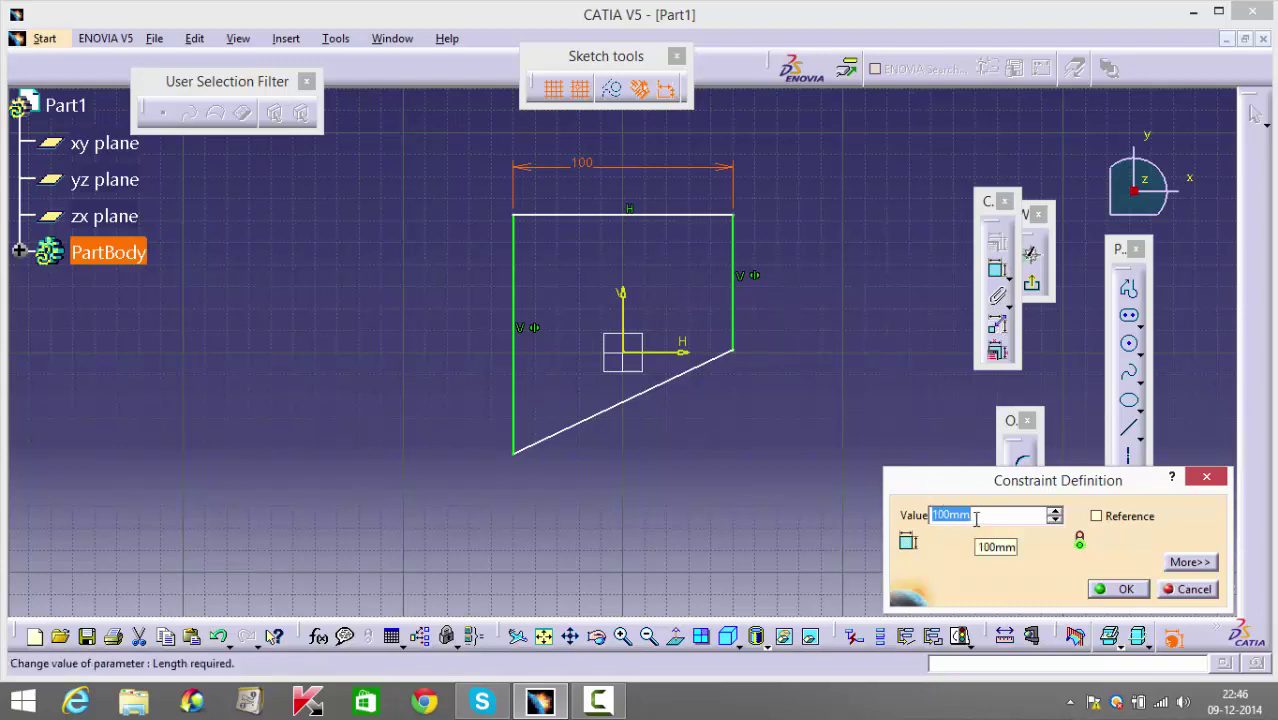
{"action": "type", "text": "158-25"}
{"action": "key", "text": "Return"}
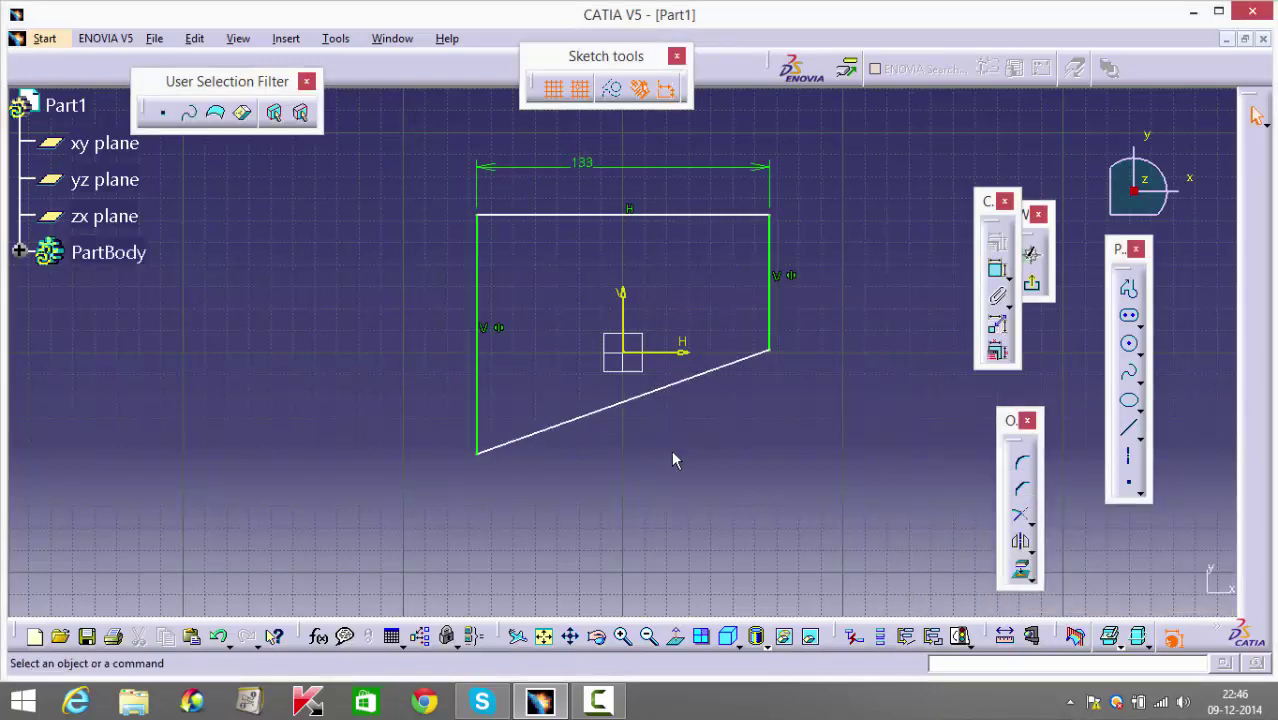
Dimension the shorter vertical side of the profile and set its length to 45 mm.
{"action": "left_click", "coordinate": [985, 274]}
{"action": "left_click", "coordinate": [770, 320]}
{"action": "left_click", "coordinate": [849, 303]}
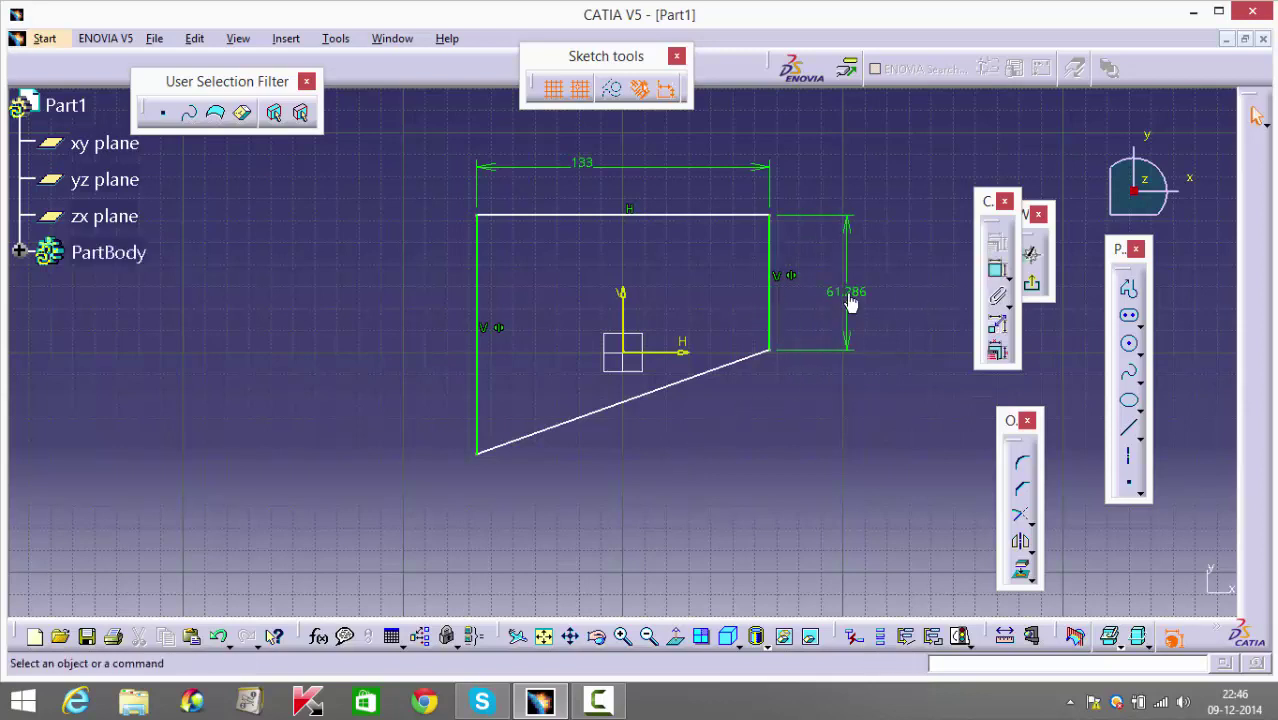
{"action": "double_click", "coordinate": [849, 300]}
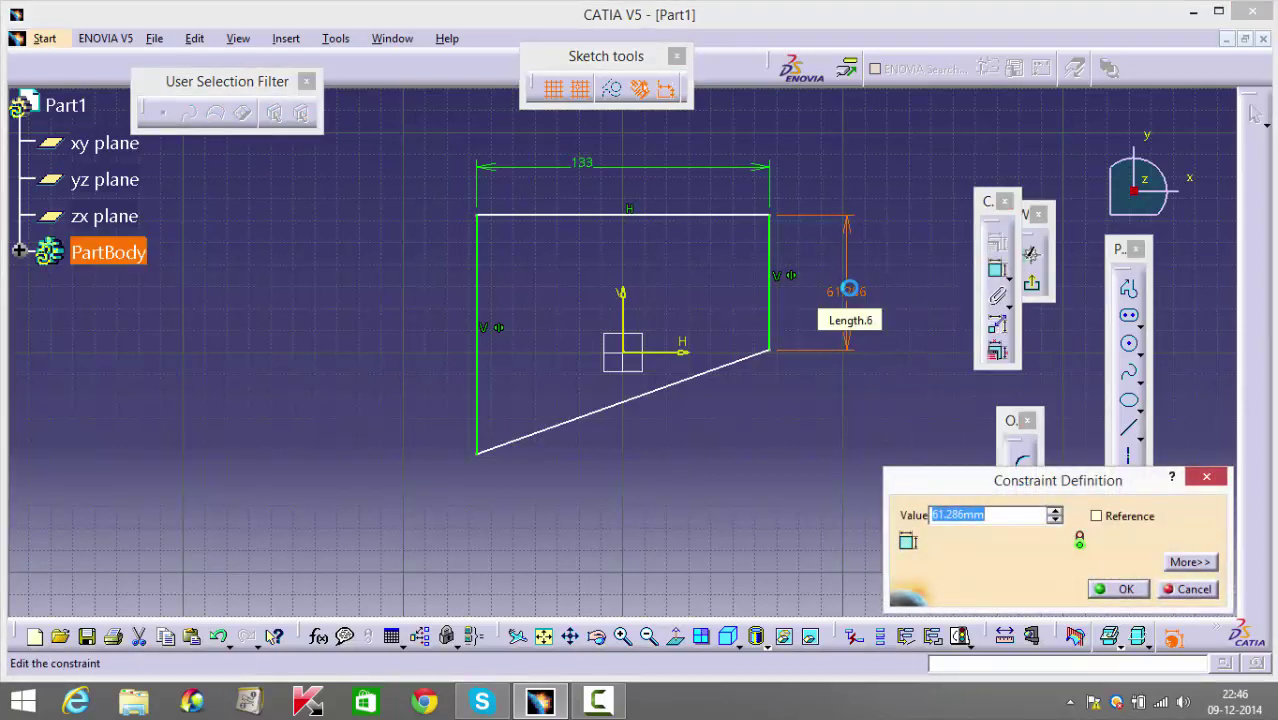
{"action": "type", "text": "45"}
{"action": "key", "text": "Return"}
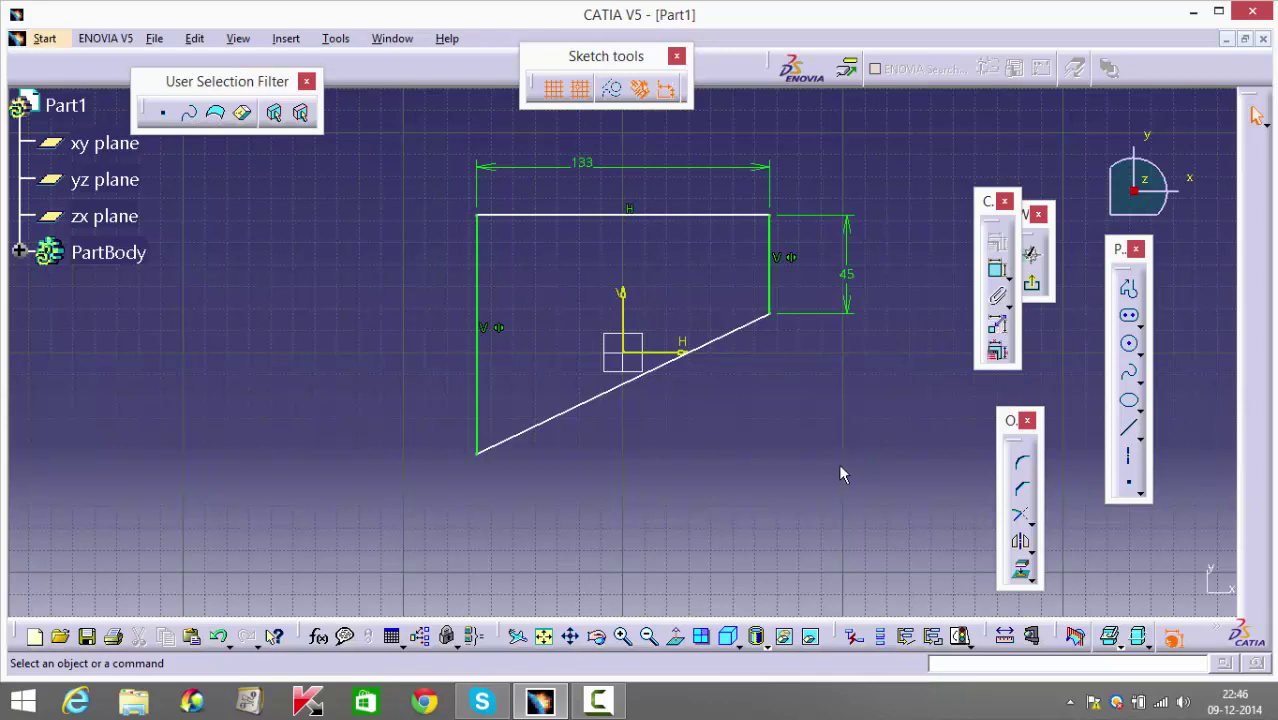
Dimension the longer vertical side of the profile and set its length to 87 mm.
{"action": "left_click", "coordinate": [997, 270]}
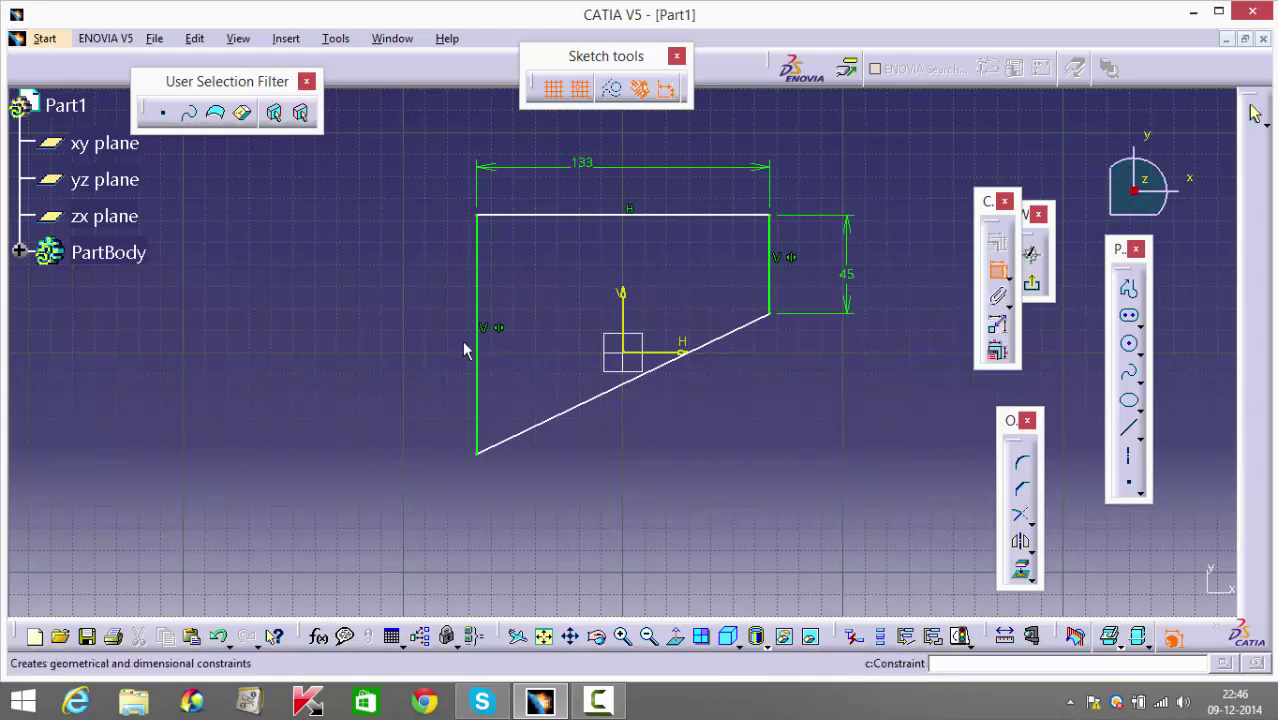
{"action": "left_click", "coordinate": [476, 340]}
{"action": "left_click", "coordinate": [420, 338]}
{"action": "double_click", "coordinate": [421, 338]}
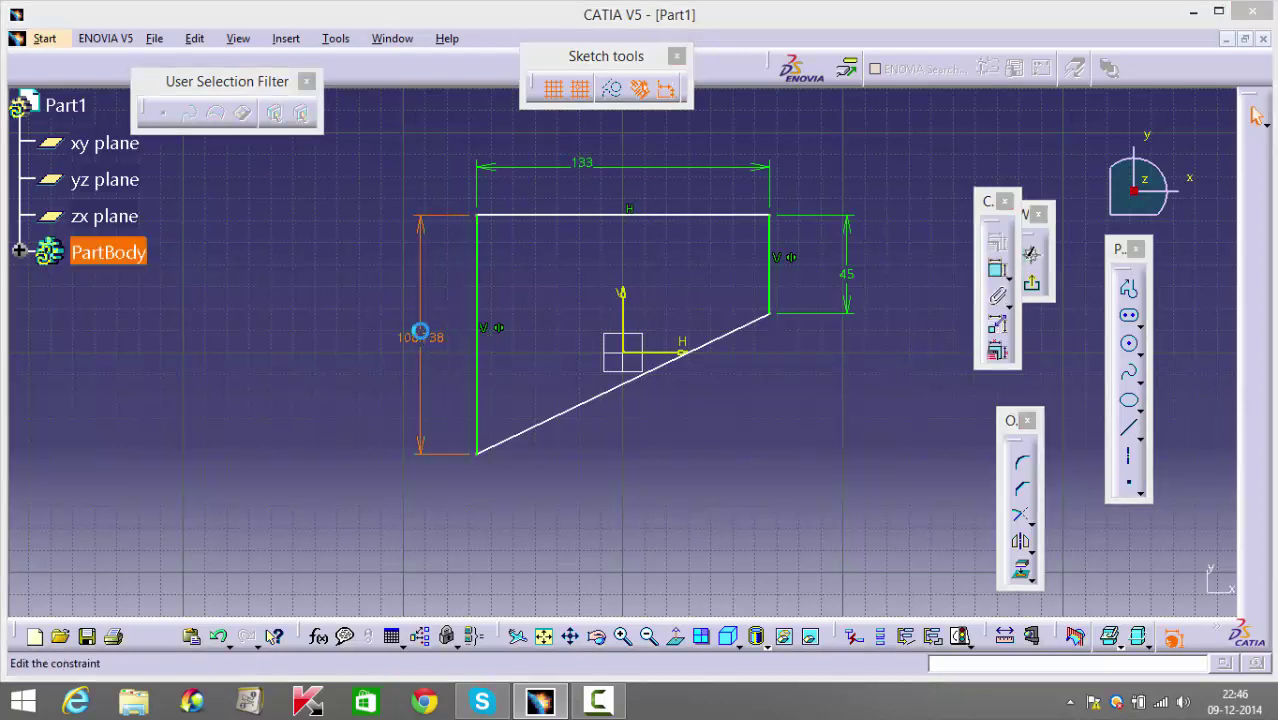
{"action": "type", "text": "87"}
{"action": "key", "text": "Return"}
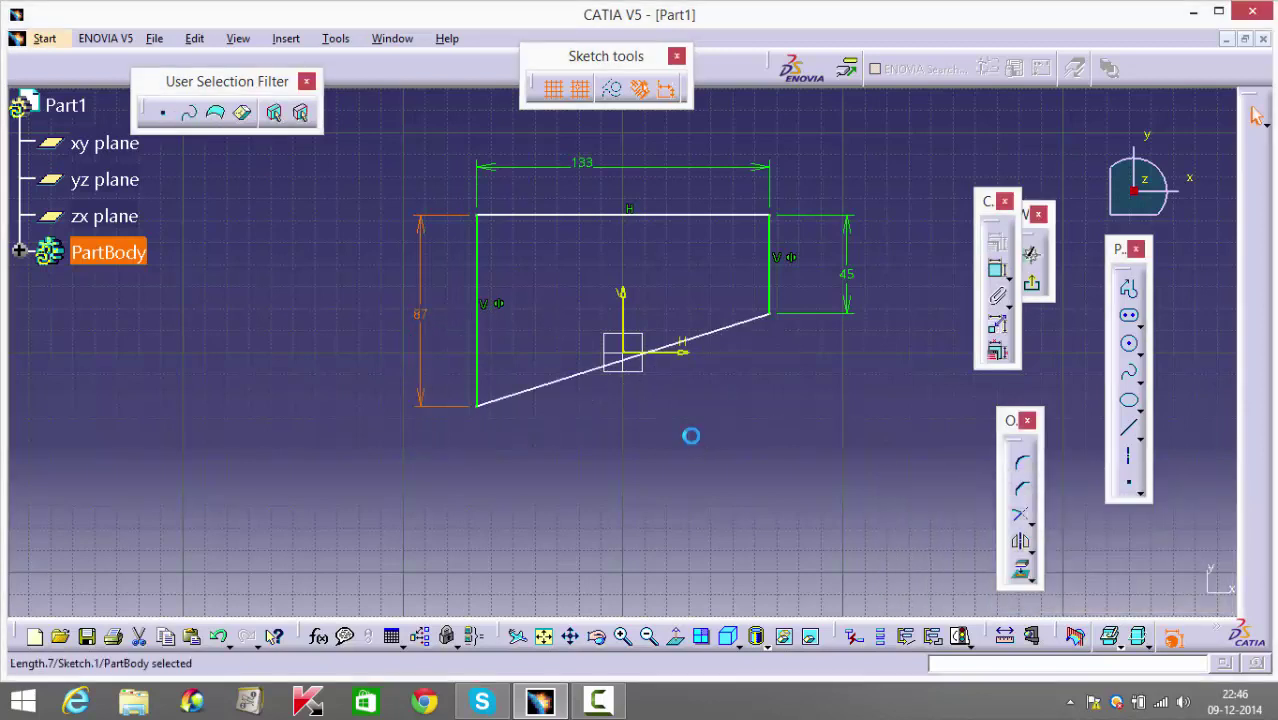
{"action": "left_click", "coordinate": [690, 434]}
Shift the profile downward and try to constrain its top and slanted edges symmetric about the horizontal axis.
{"action": "left_click_drag", "start_coordinate": [720, 344], "coordinate": [732, 340]}
{"action": "mouse_move", "coordinate": [773, 272]}
{"action": "left_mouse_down"}
{"action": "mouse_move", "coordinate": [742, 294]}
{"action": "mouse_move", "coordinate": [783, 360]}
{"action": "left_mouse_up"}
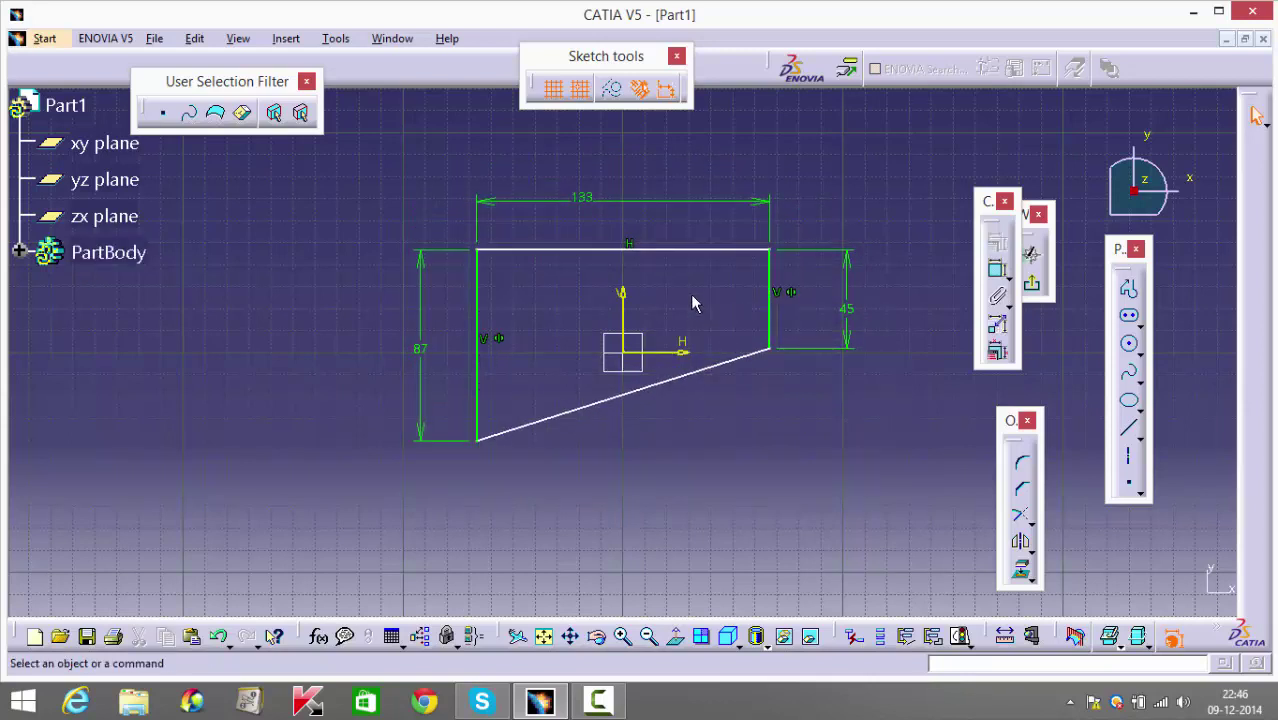
{"action": "left_click", "coordinate": [702, 250]}
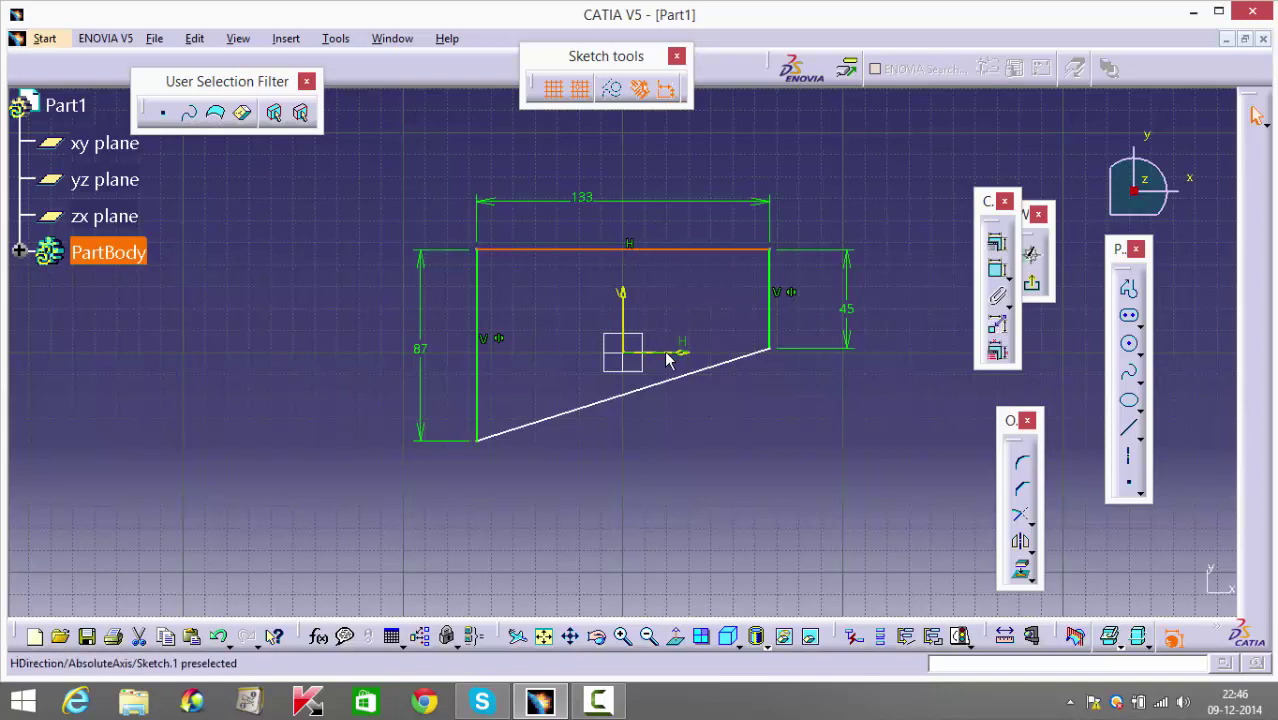
{"action": "left_click", "coordinate": [676, 352], "text": "ctrl"}
{"action": "left_click", "coordinate": [680, 421]}
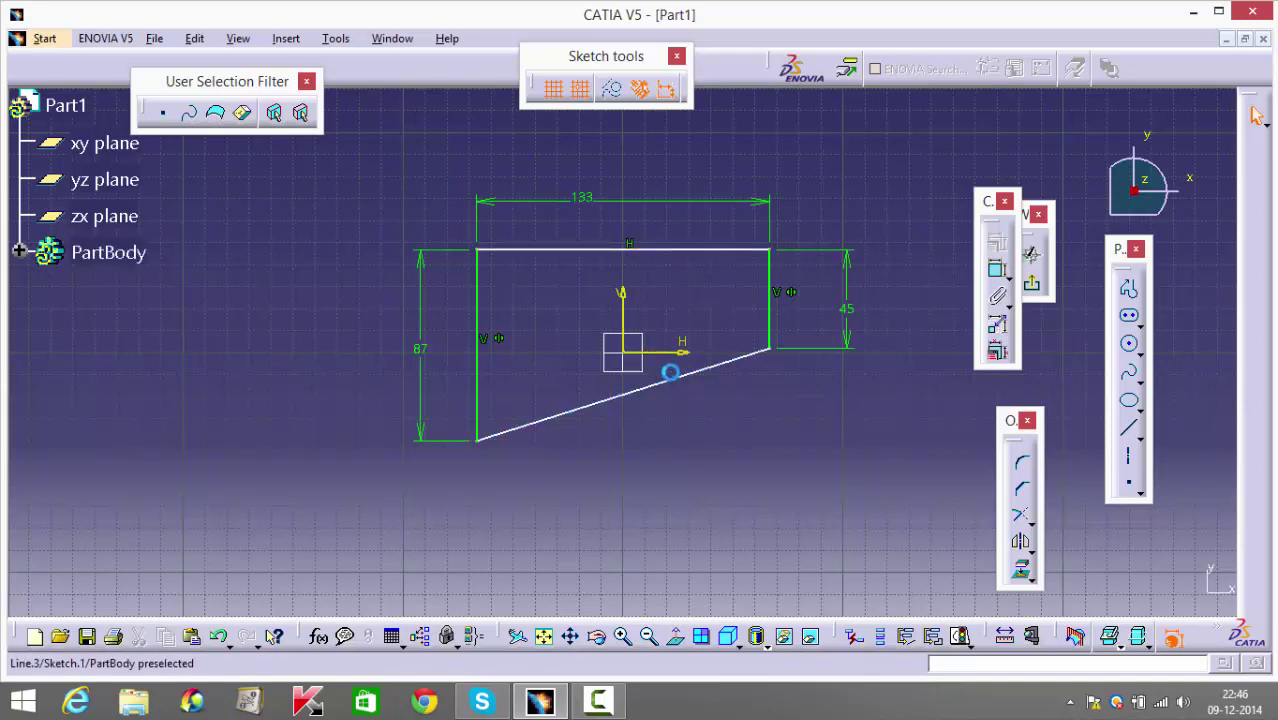
{"action": "left_click", "coordinate": [684, 376]}
{"action": "left_click", "coordinate": [689, 251], "text": "ctrl"}
{"action": "left_click", "coordinate": [684, 352], "text": "ctrl"}
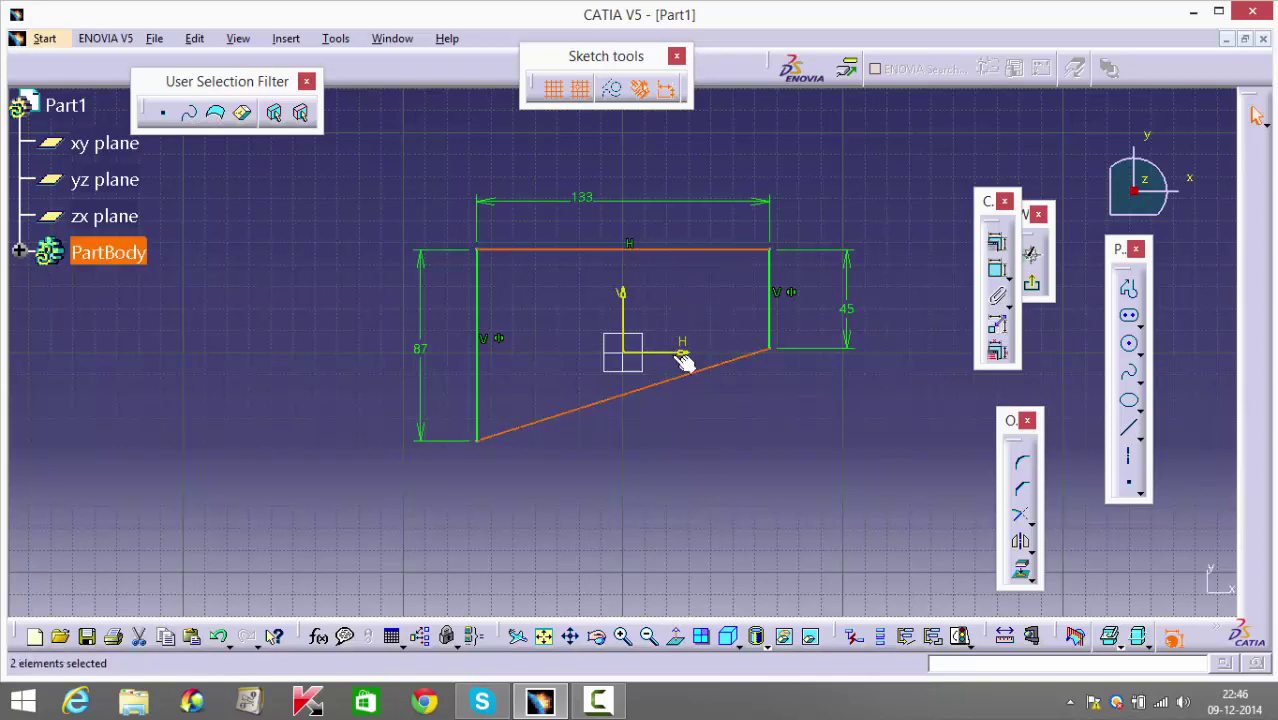
{"action": "left_click", "coordinate": [993, 245]}
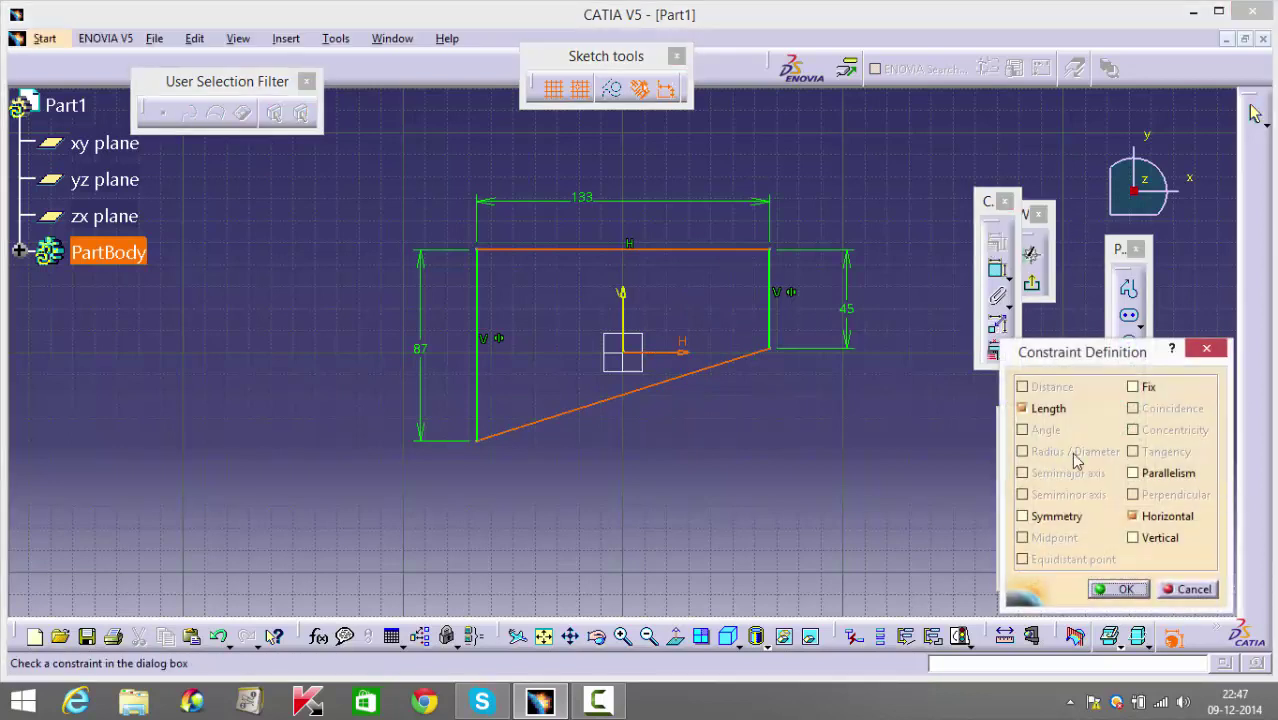
{"action": "left_click", "coordinate": [1057, 518]}
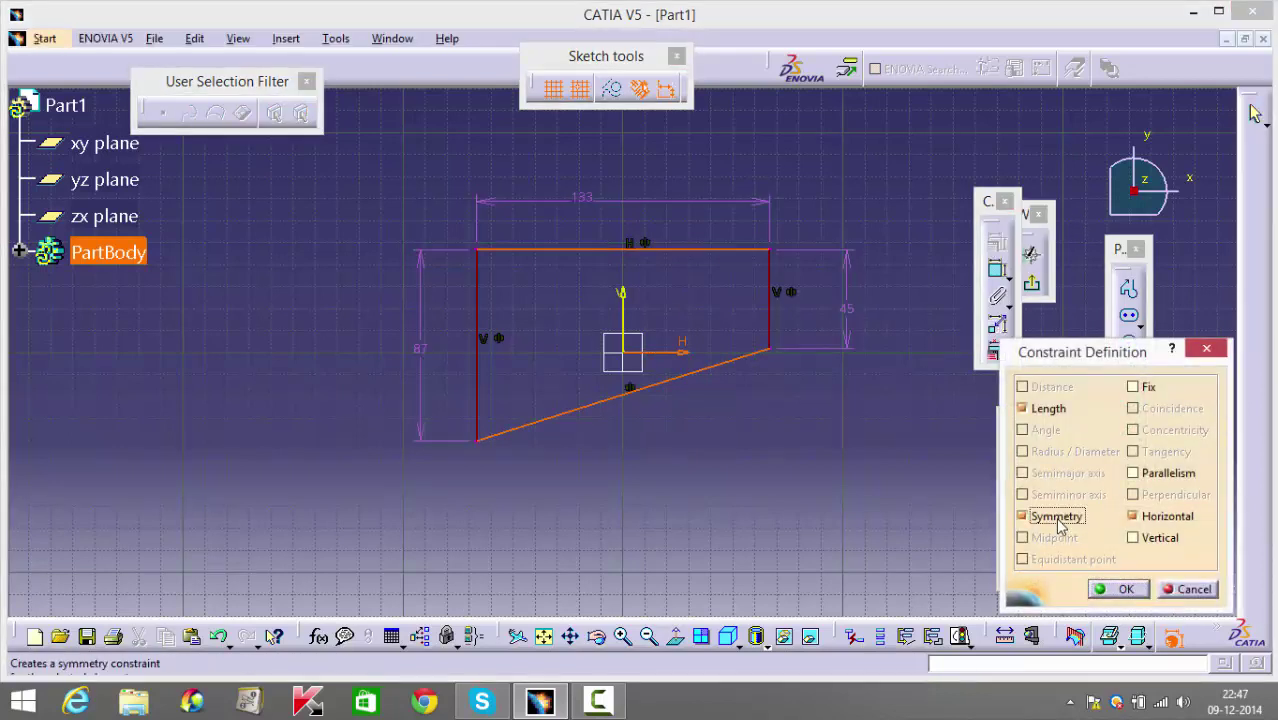
{"action": "left_click", "coordinate": [1120, 589]}
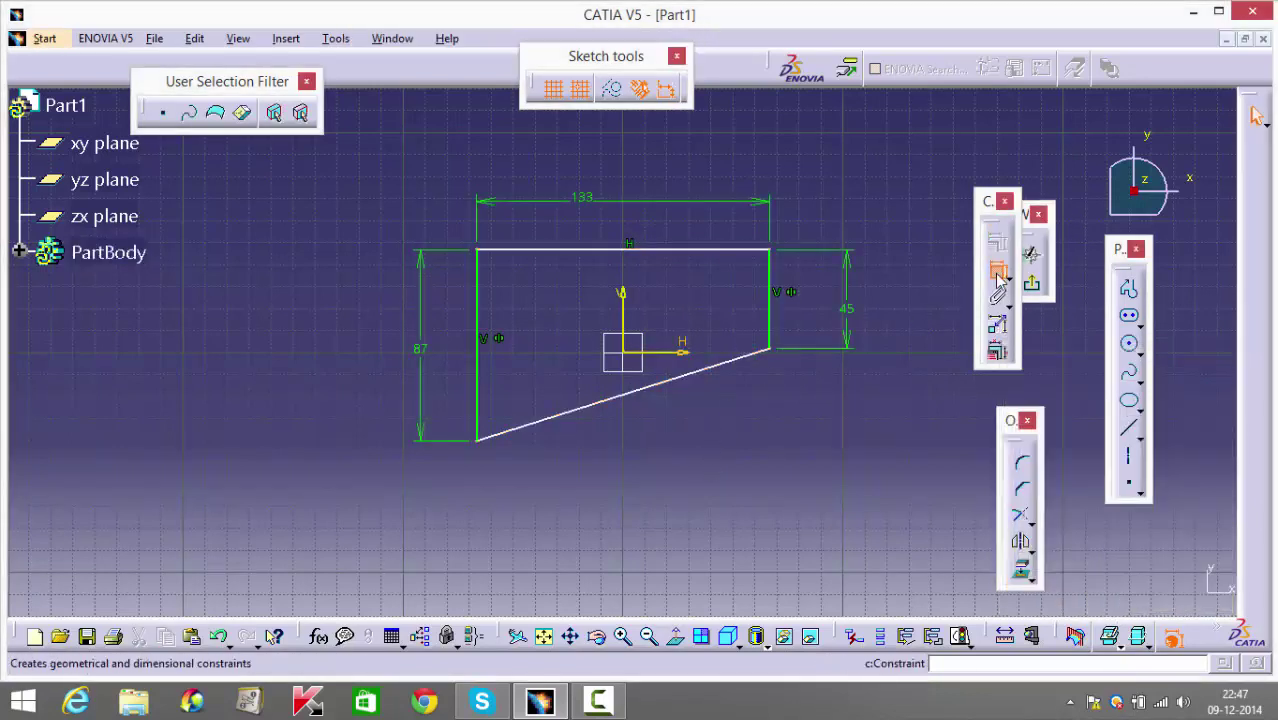
Constrain the profile's top edge coincident with the sketch's horizontal axis.
{"action": "left_click", "coordinate": [997, 272]}
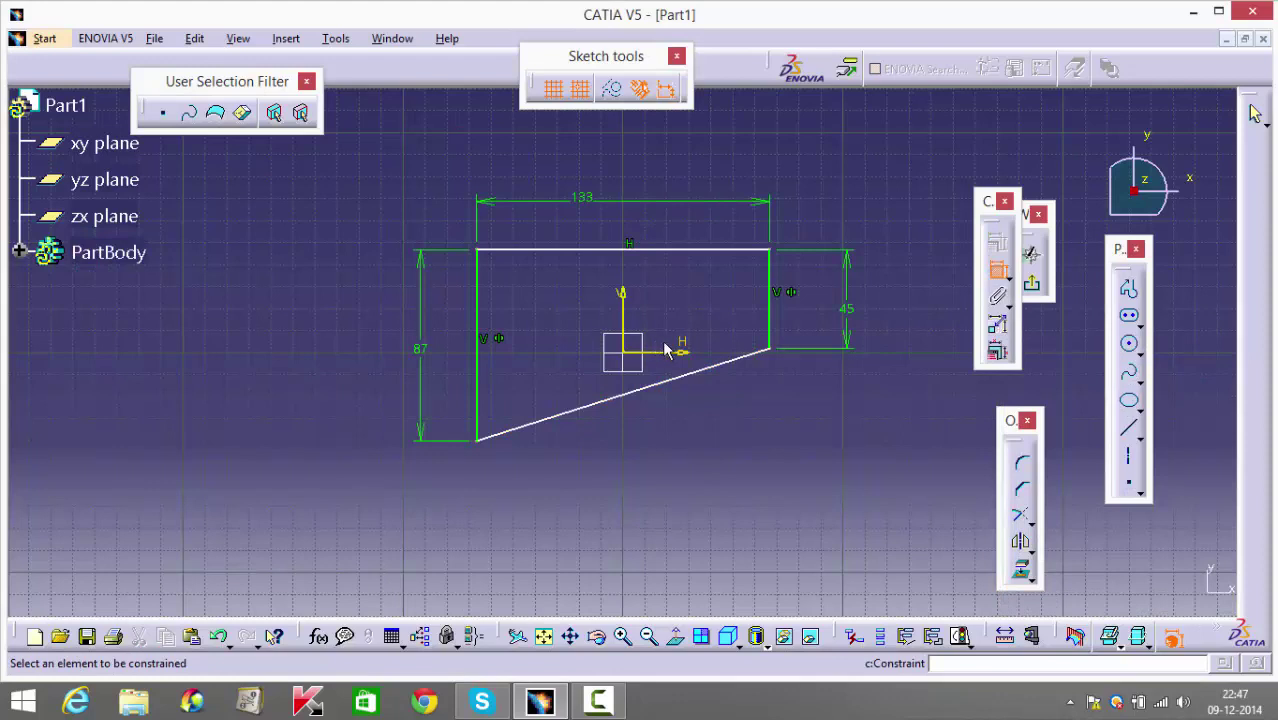
{"action": "left_click", "coordinate": [997, 277]}
{"action": "left_click", "coordinate": [736, 250]}
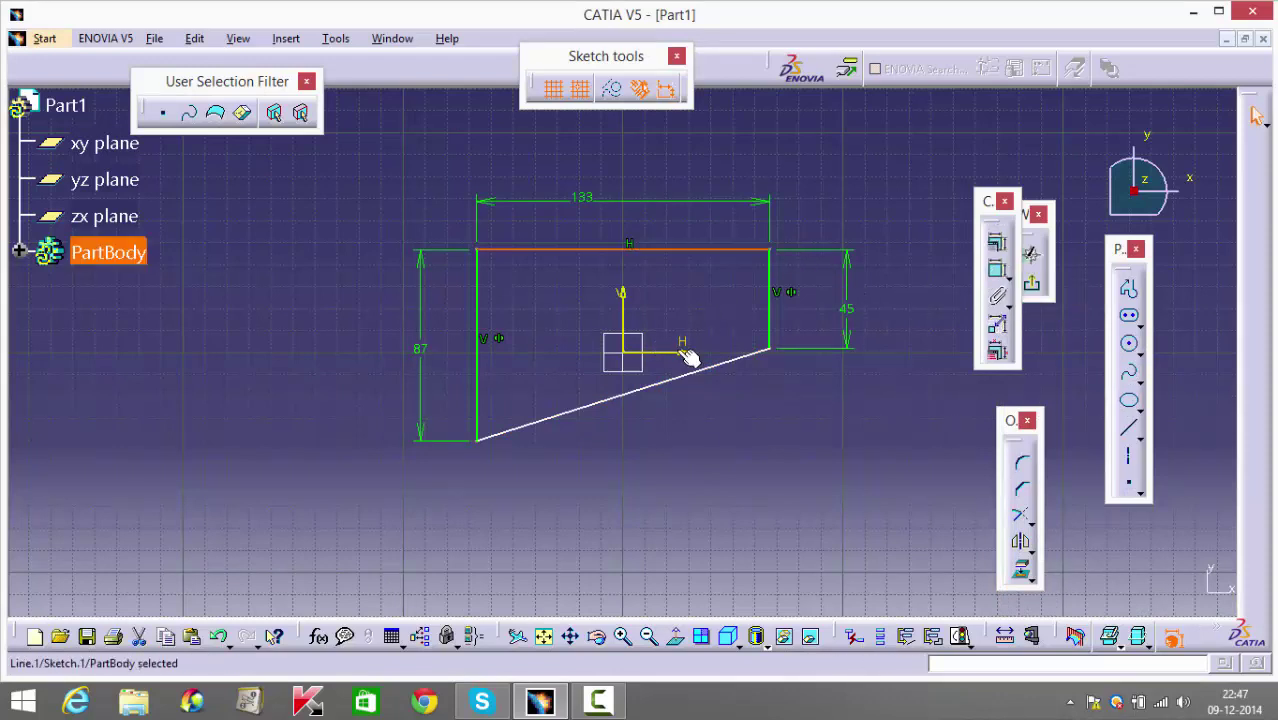
{"action": "left_click", "coordinate": [680, 356], "text": "ctrl"}
{"action": "left_click", "coordinate": [997, 242]}
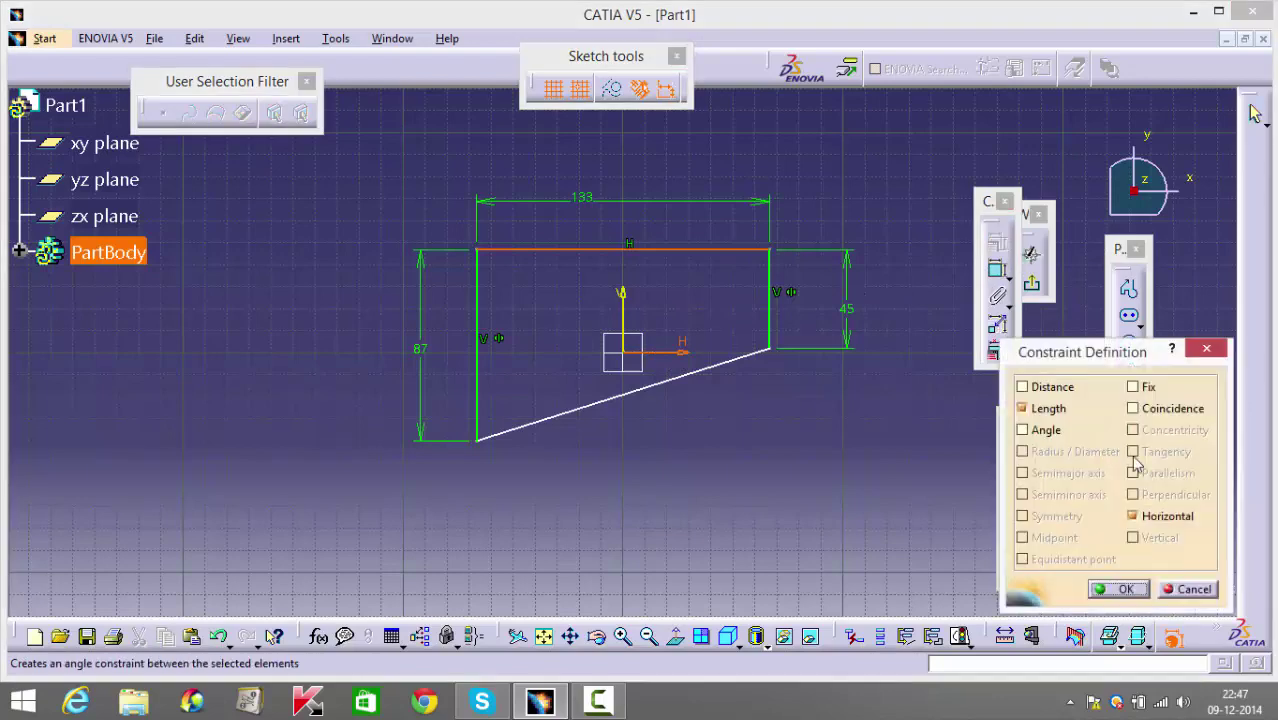
{"action": "left_click", "coordinate": [1133, 408]}
{"action": "left_click", "coordinate": [1117, 589]}
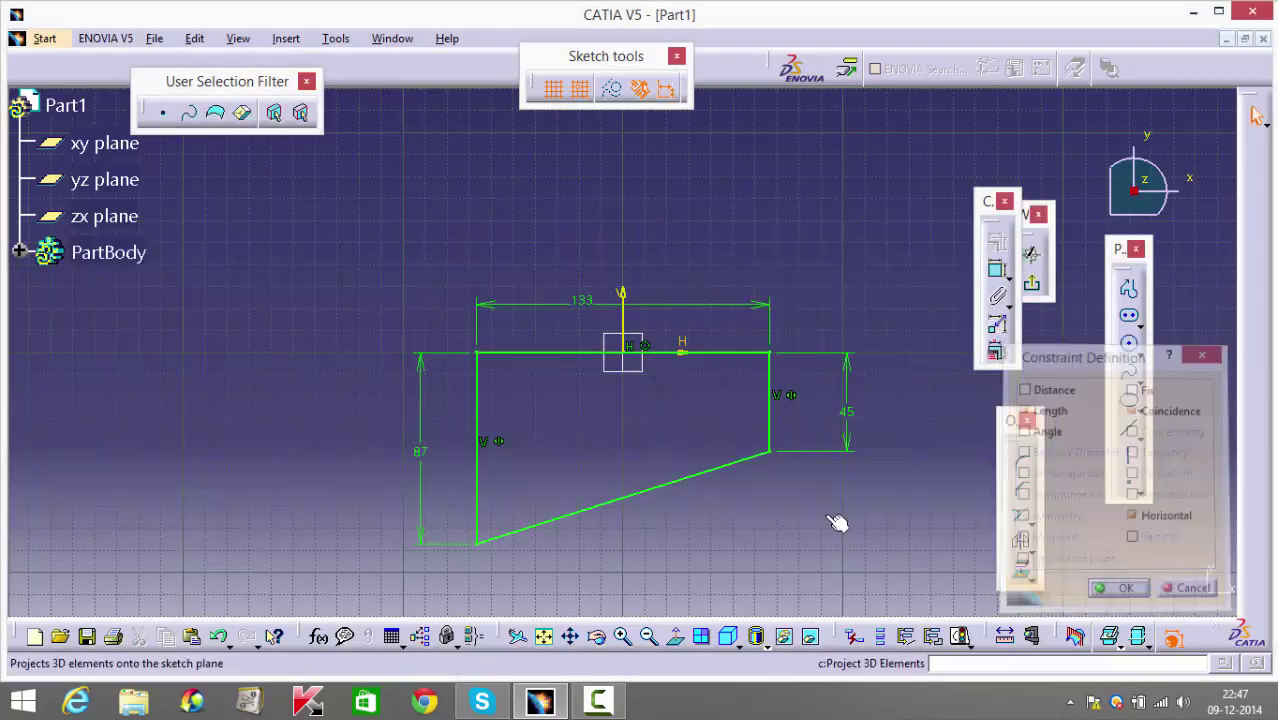
Sketch a closed four-sided inner profile about 100 mm wide from H -50, V -20 mm, with its slanted edge parallel to the outer one.
{"action": "middle_click_drag", "start_coordinate": [822, 513], "coordinate": [796, 534]}
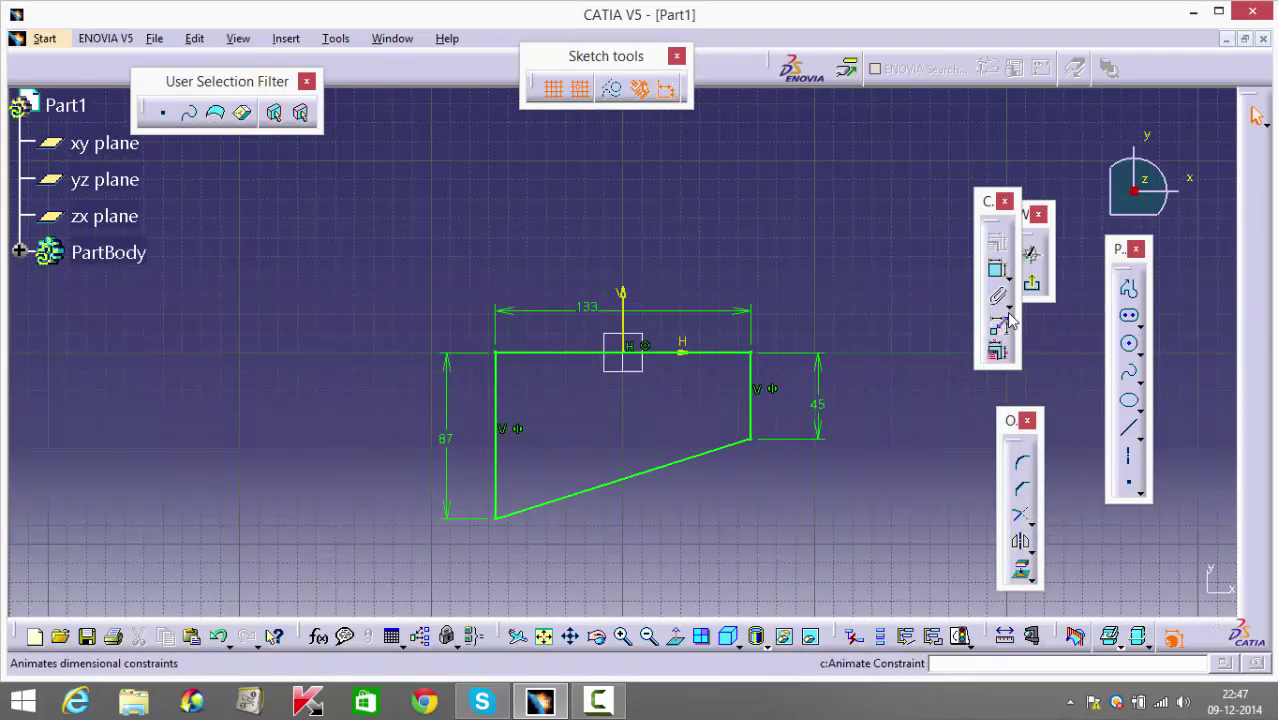
{"action": "left_click", "coordinate": [1130, 290]}
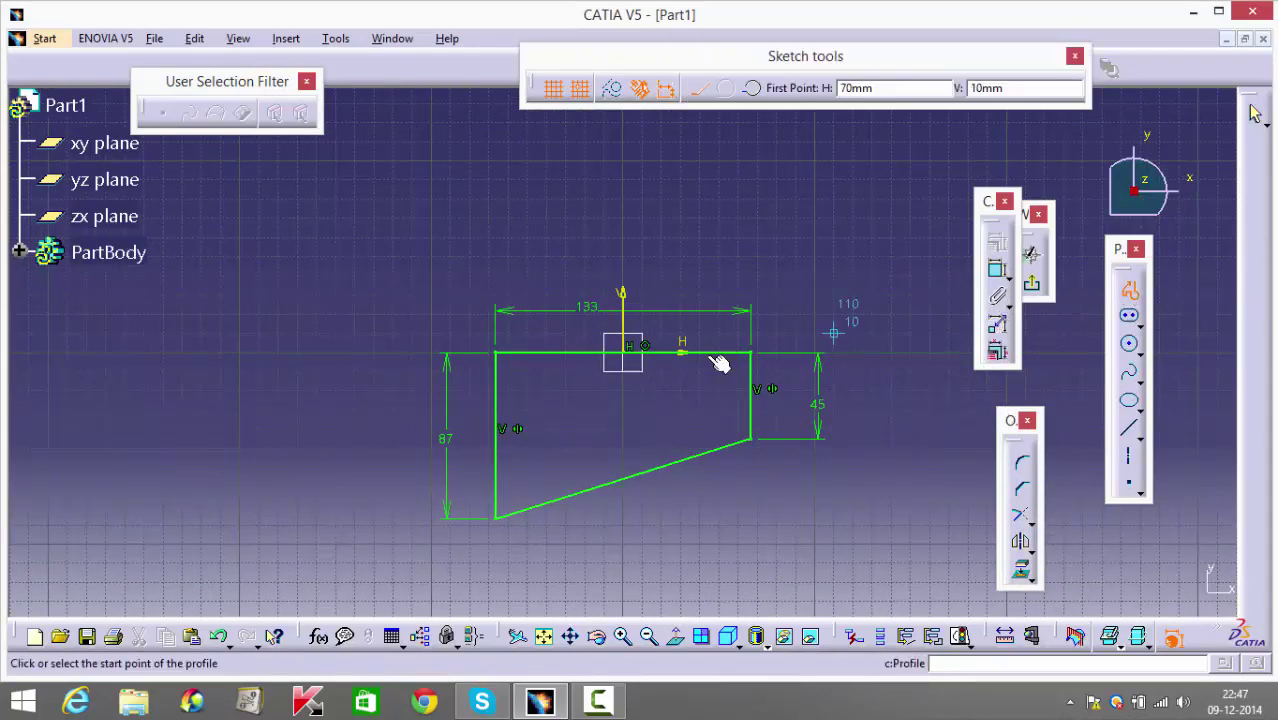
{"action": "left_click", "coordinate": [527, 392]}
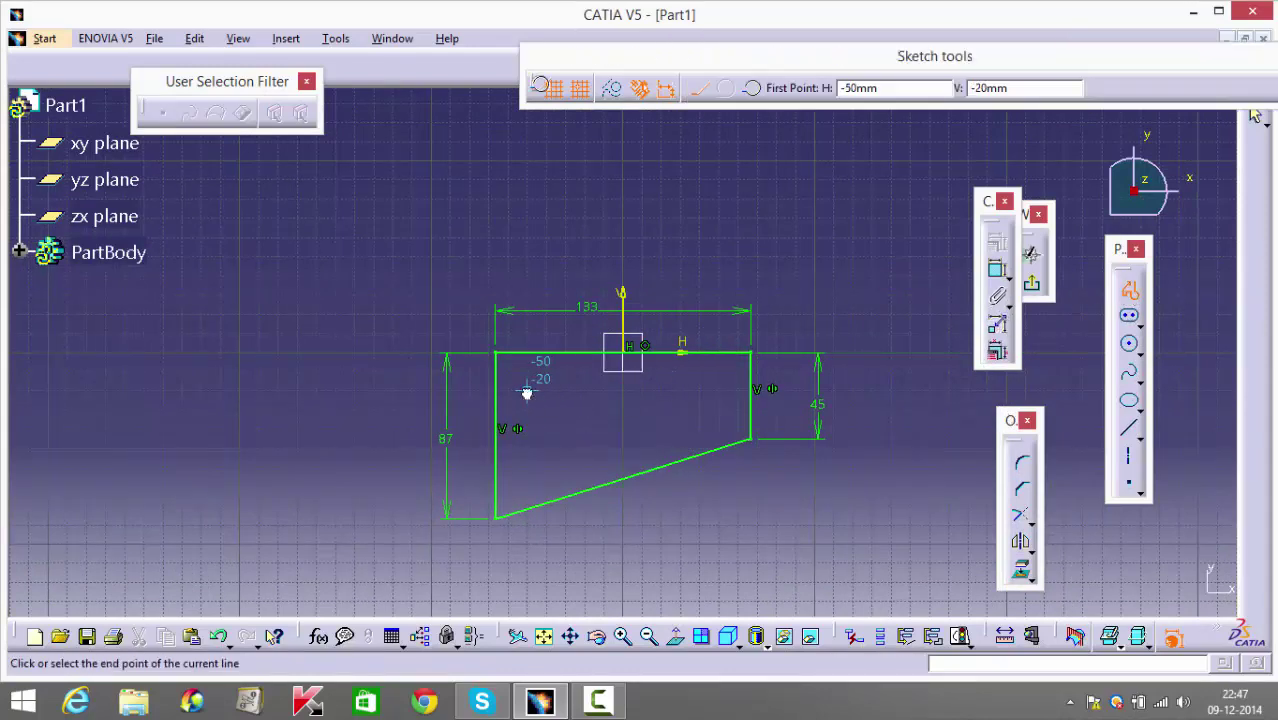
{"action": "left_click", "coordinate": [718, 390]}
{"action": "left_click", "coordinate": [718, 410]}
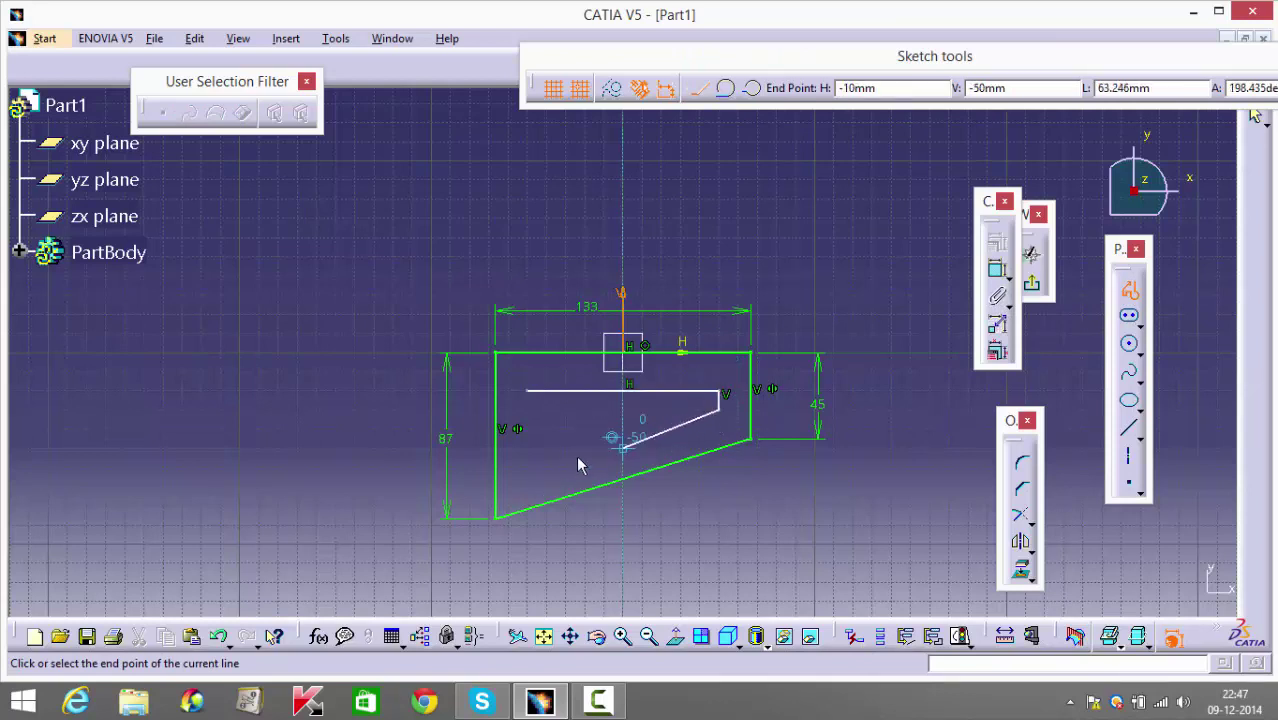
{"action": "left_click", "coordinate": [527, 470]}
{"action": "left_click", "coordinate": [527, 390]}
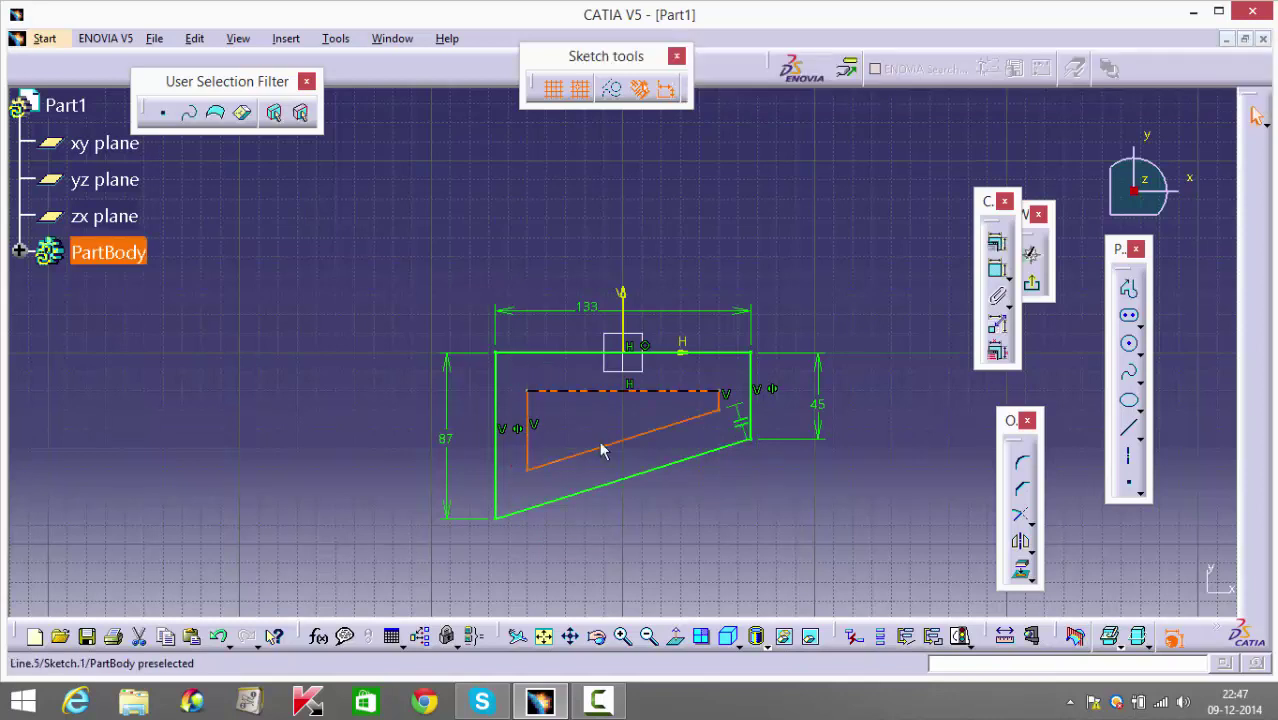
{"action": "left_click_drag", "start_coordinate": [752, 432], "coordinate": [668, 446]}
{"action": "left_click", "coordinate": [762, 501]}
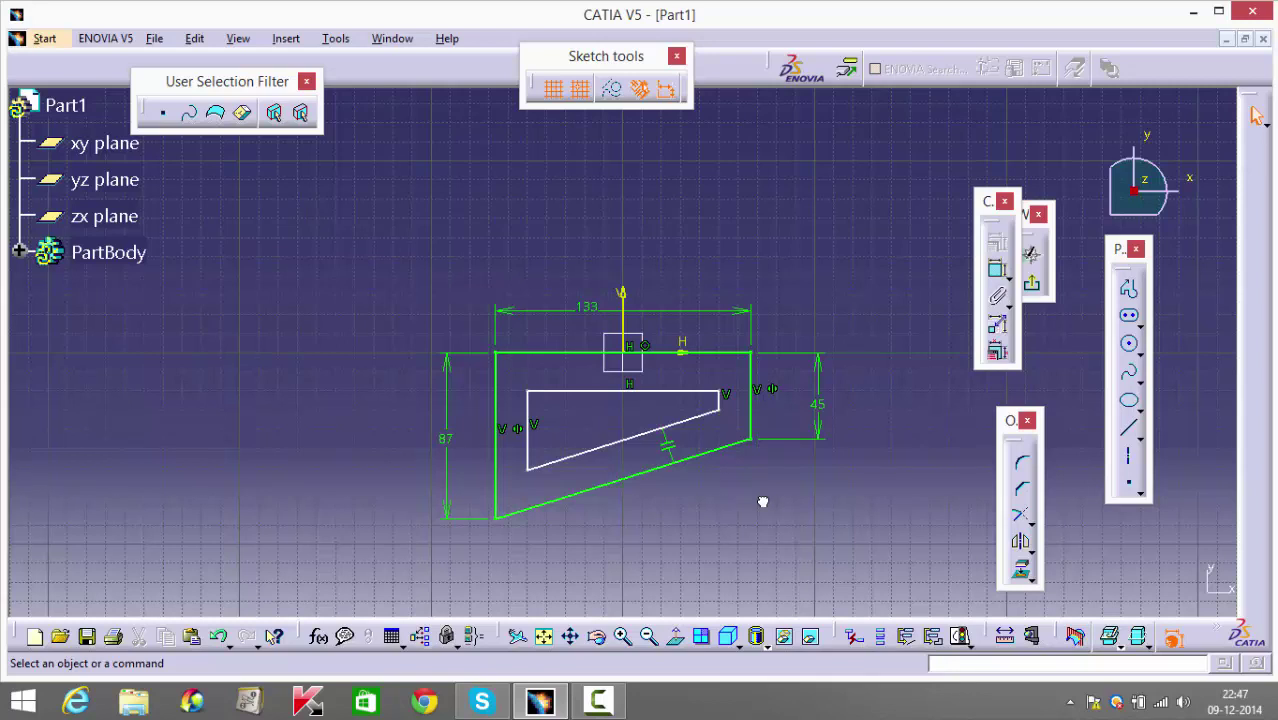
Dimension the distance between the inner and outer top edges and set it to 22 mm.
{"action": "left_click", "coordinate": [997, 268]}
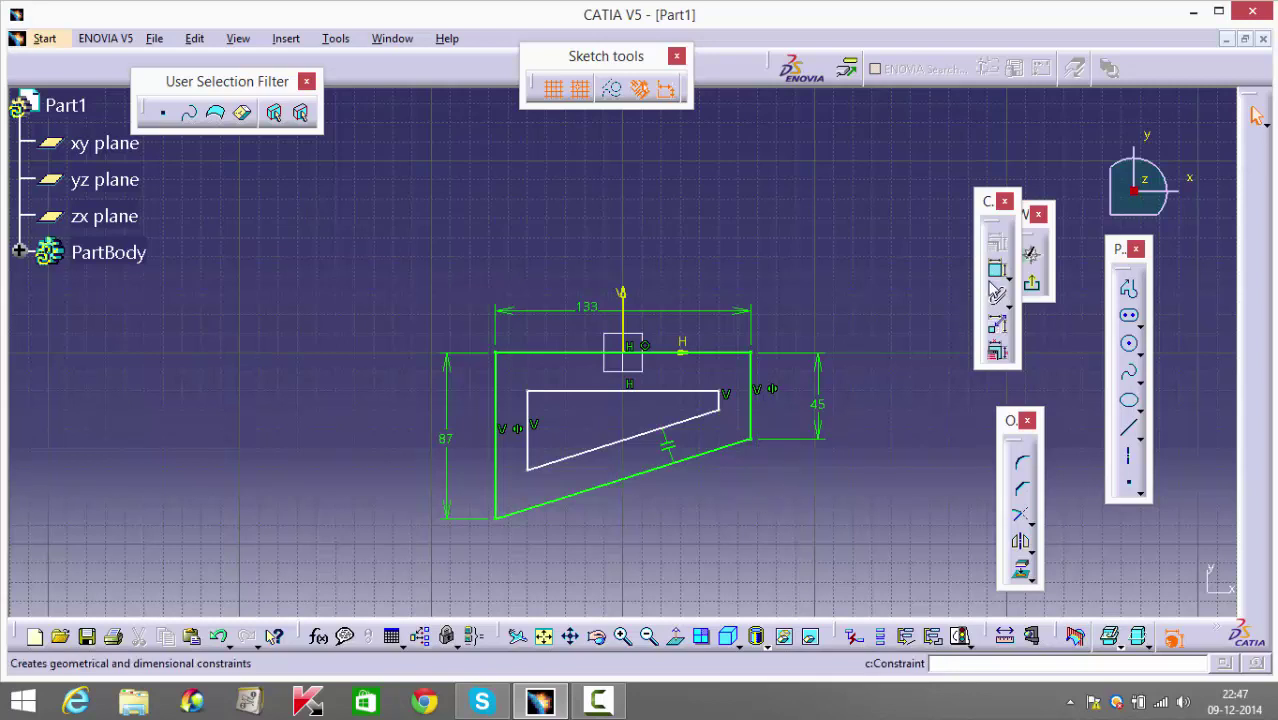
{"action": "left_click", "coordinate": [681, 392]}
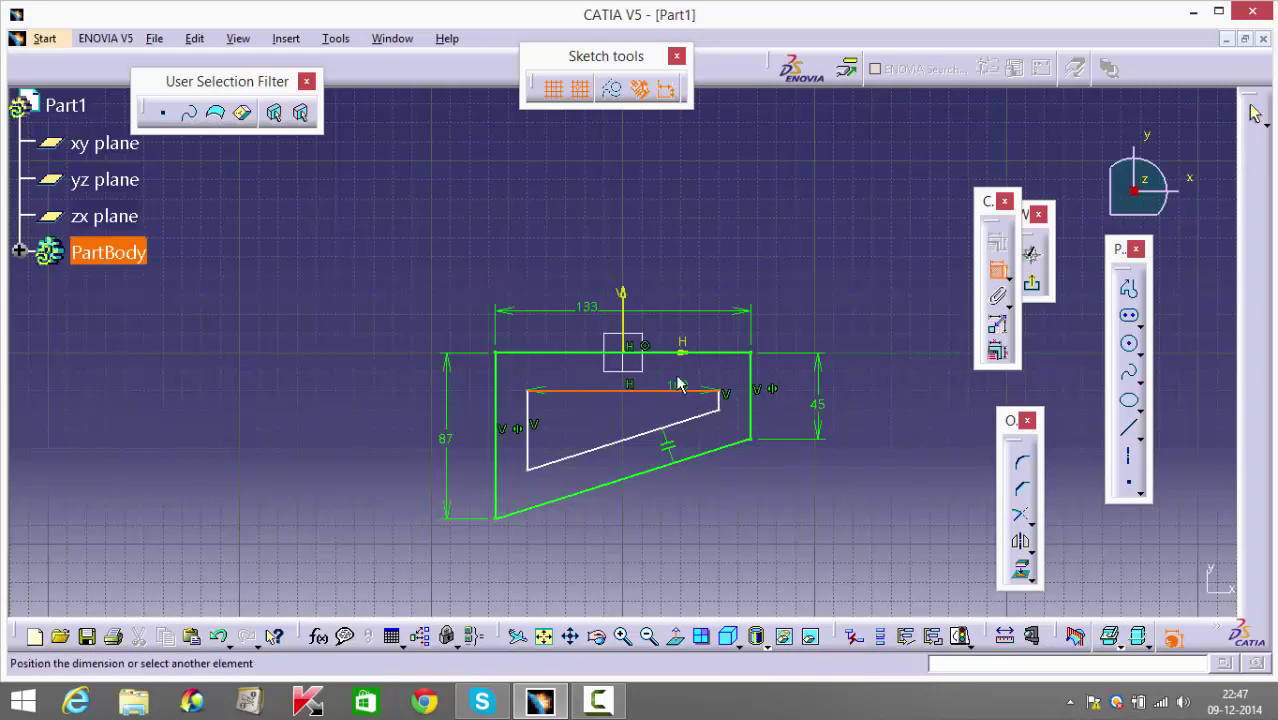
{"action": "left_click", "coordinate": [682, 352]}
{"action": "left_click", "coordinate": [678, 385]}
{"action": "double_click", "coordinate": [680, 378]}
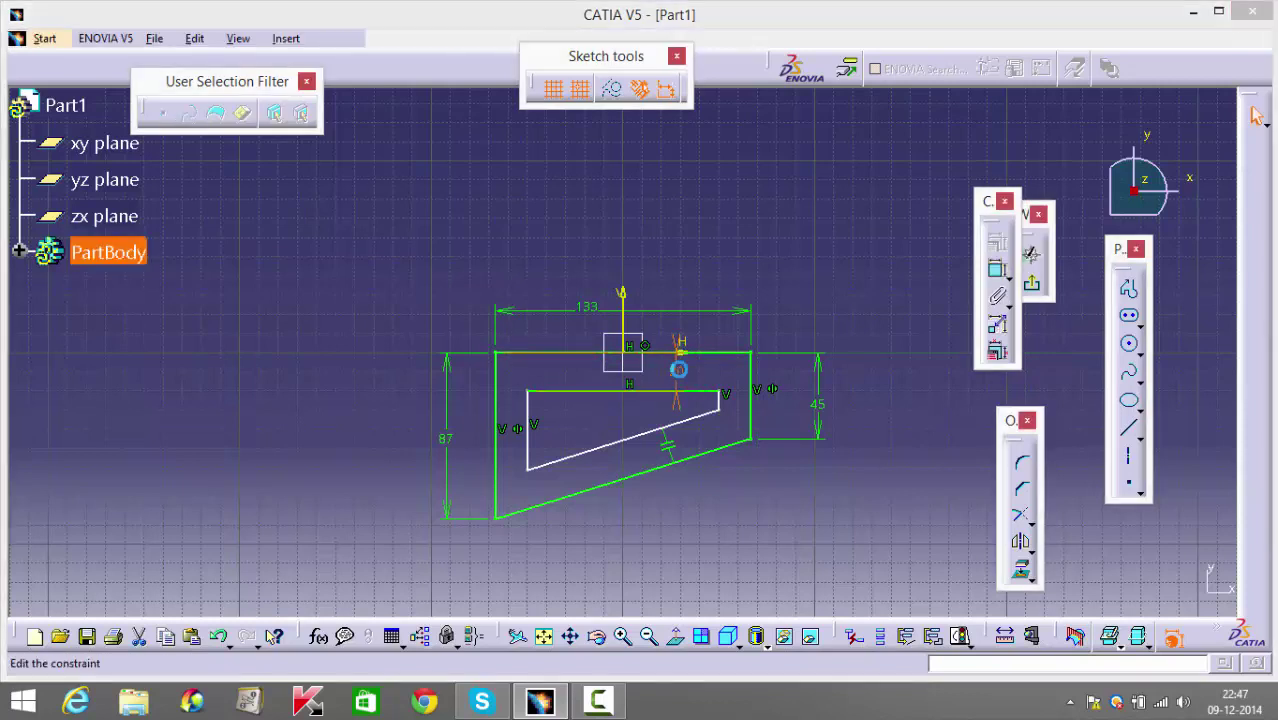
{"action": "key", "text": "Return"}
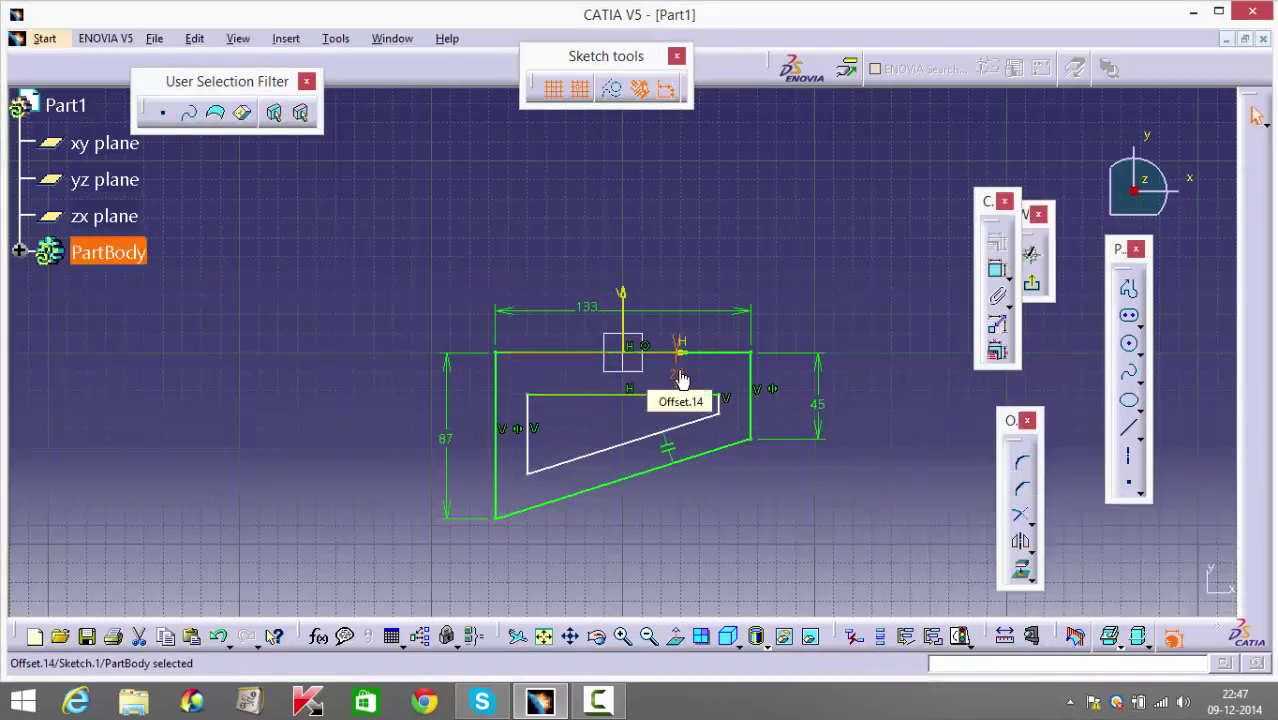
Dimension the distance between the inner and outer slanted edges and set it to 22 mm.
{"action": "middle_click_drag", "start_coordinate": [737, 510], "coordinate": [767, 371]}
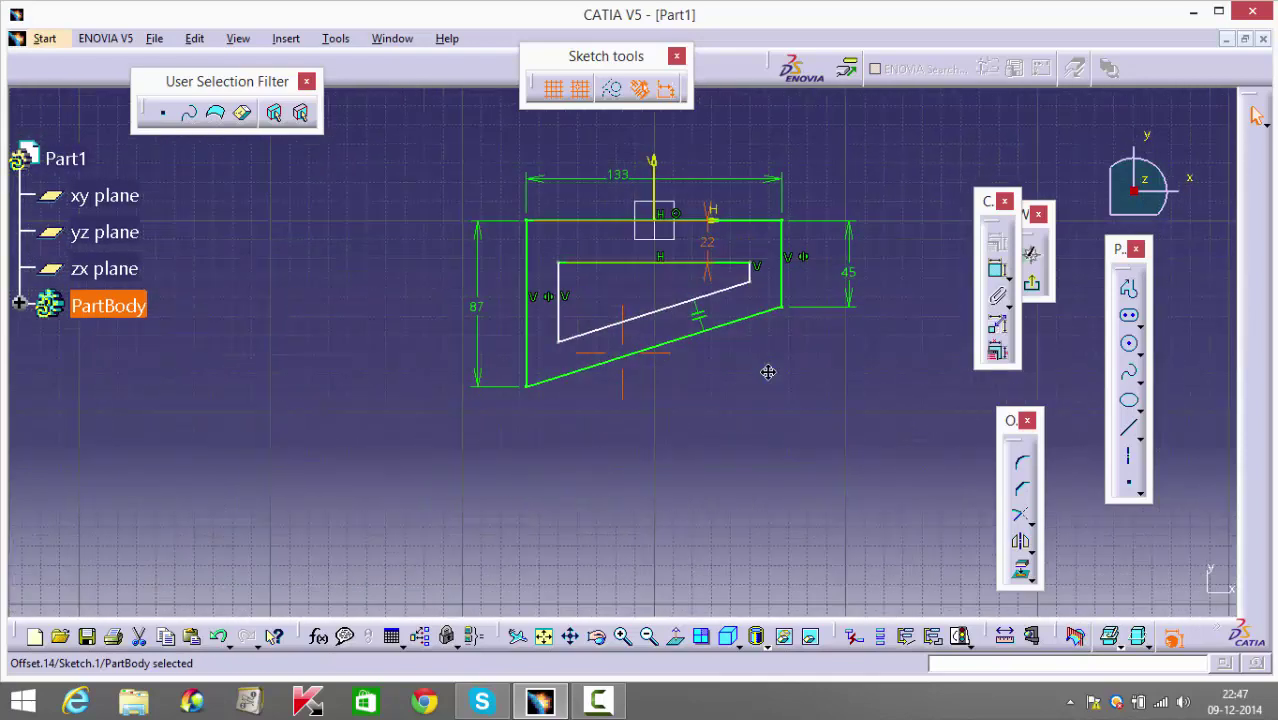
{"action": "left_click", "coordinate": [997, 272]}
{"action": "left_click", "coordinate": [655, 300]}
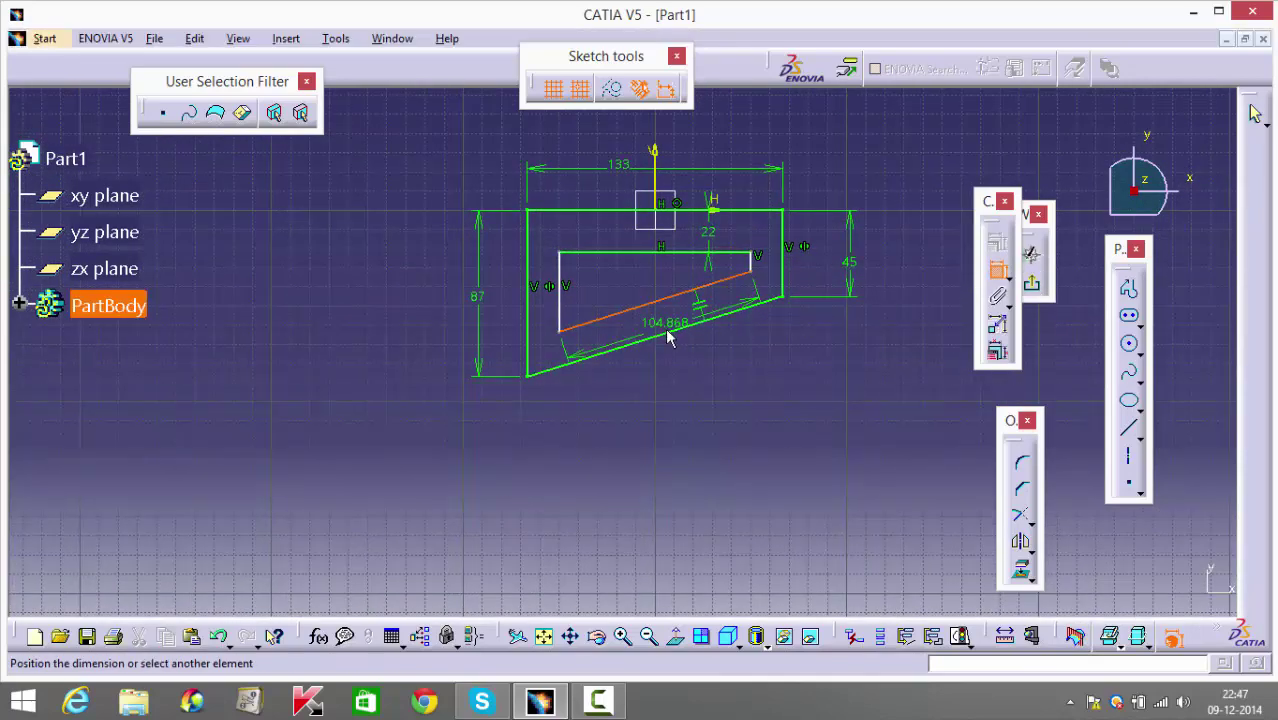
{"action": "left_click", "coordinate": [646, 319]}
{"action": "double_click", "coordinate": [646, 319]}
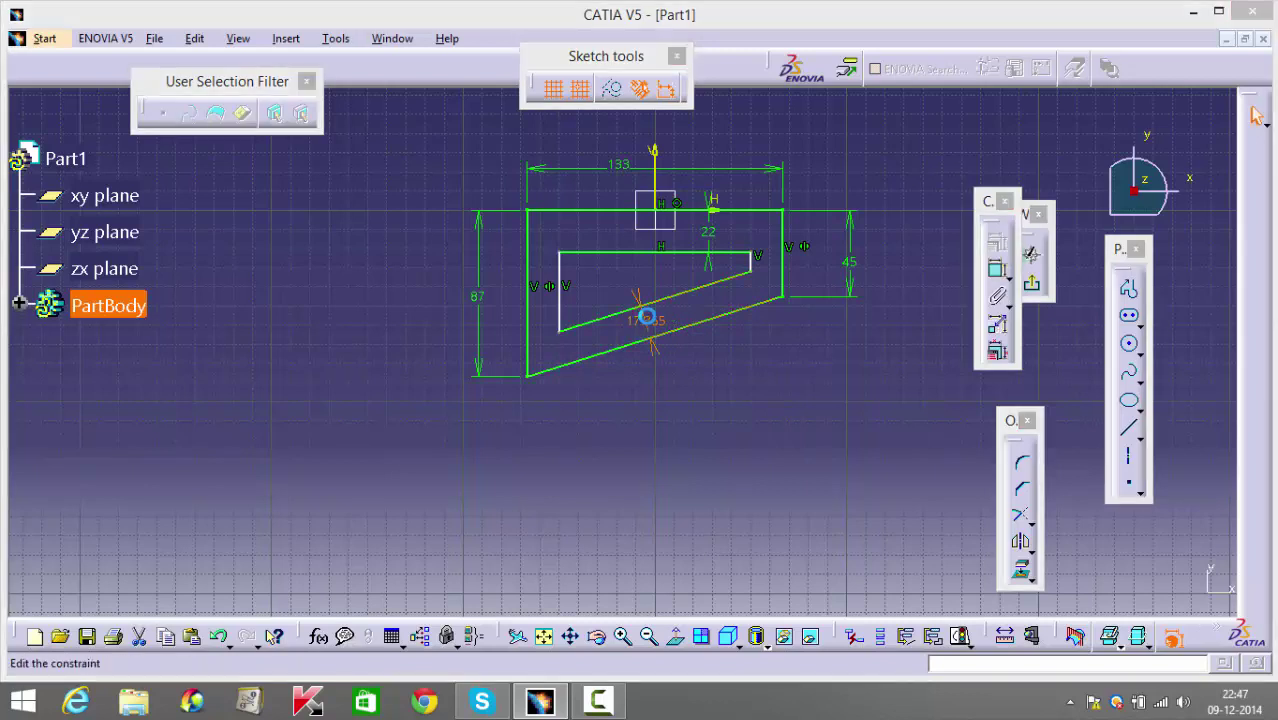
{"action": "type", "text": "22mm"}
{"action": "key", "text": "Return"}
{"action": "left_click", "coordinate": [775, 424]}
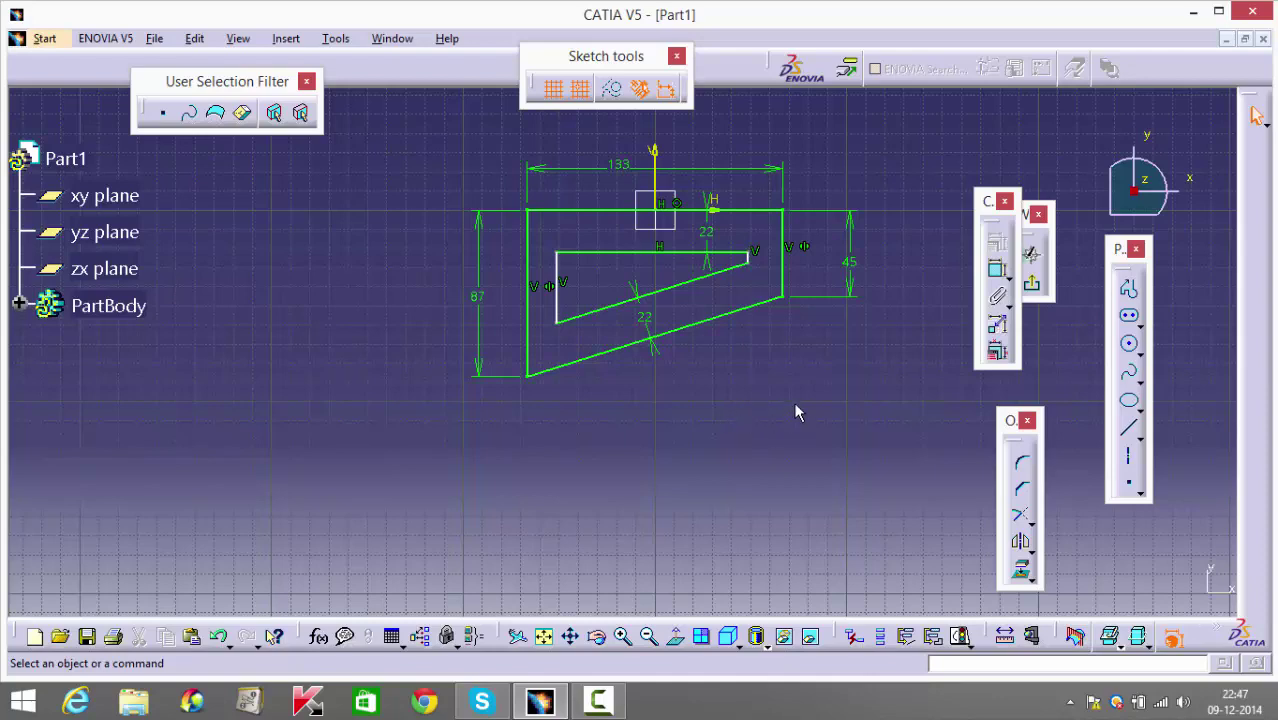
Dimension the length of the inner profile's top edge and set it to 68 mm.
{"action": "middle_click_drag", "start_coordinate": [820, 334], "coordinate": [822, 434]}
{"action": "left_click", "coordinate": [999, 272]}
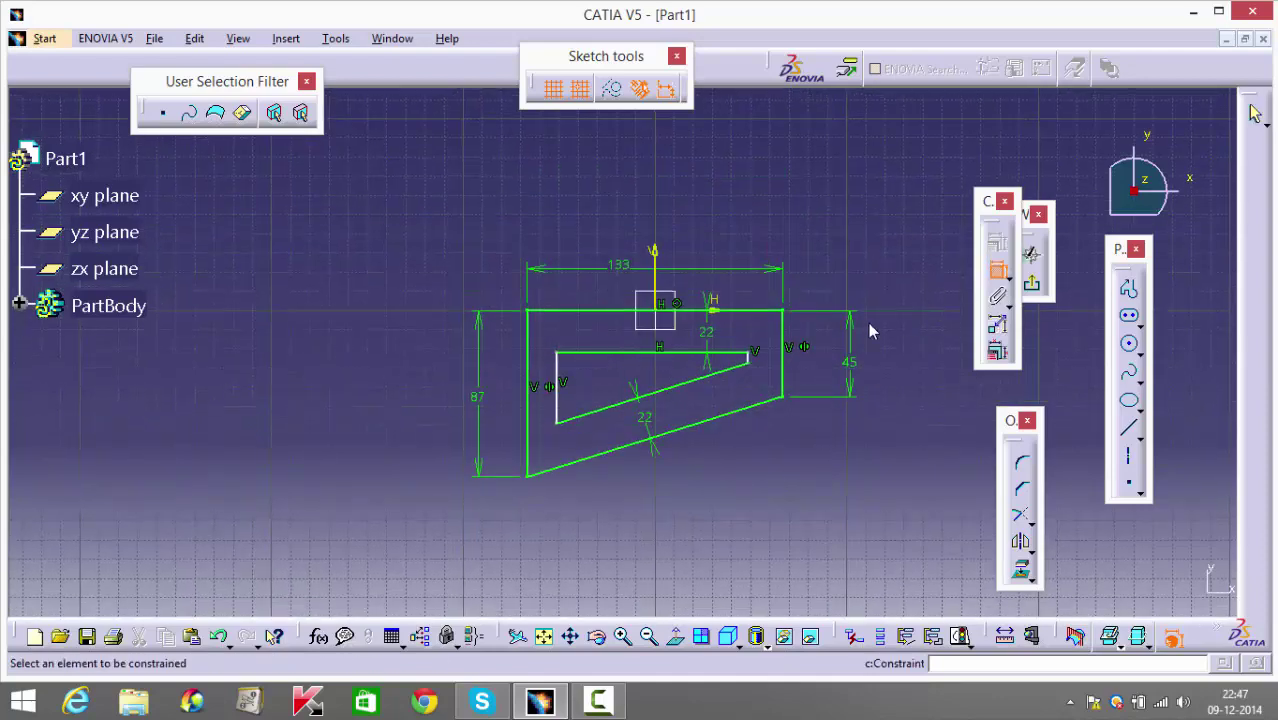
{"action": "left_click", "coordinate": [676, 355]}
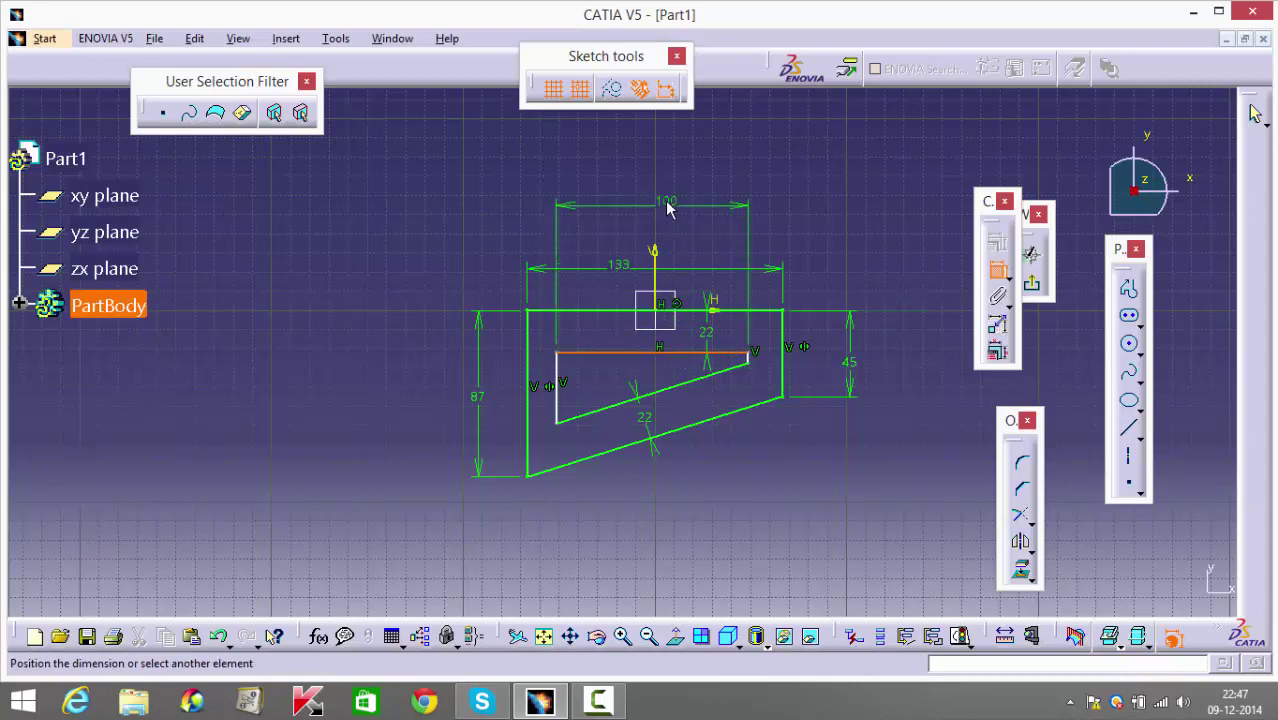
{"action": "double_click", "coordinate": [665, 195]}
{"action": "type", "text": "68"}
{"action": "key", "text": "Return"}
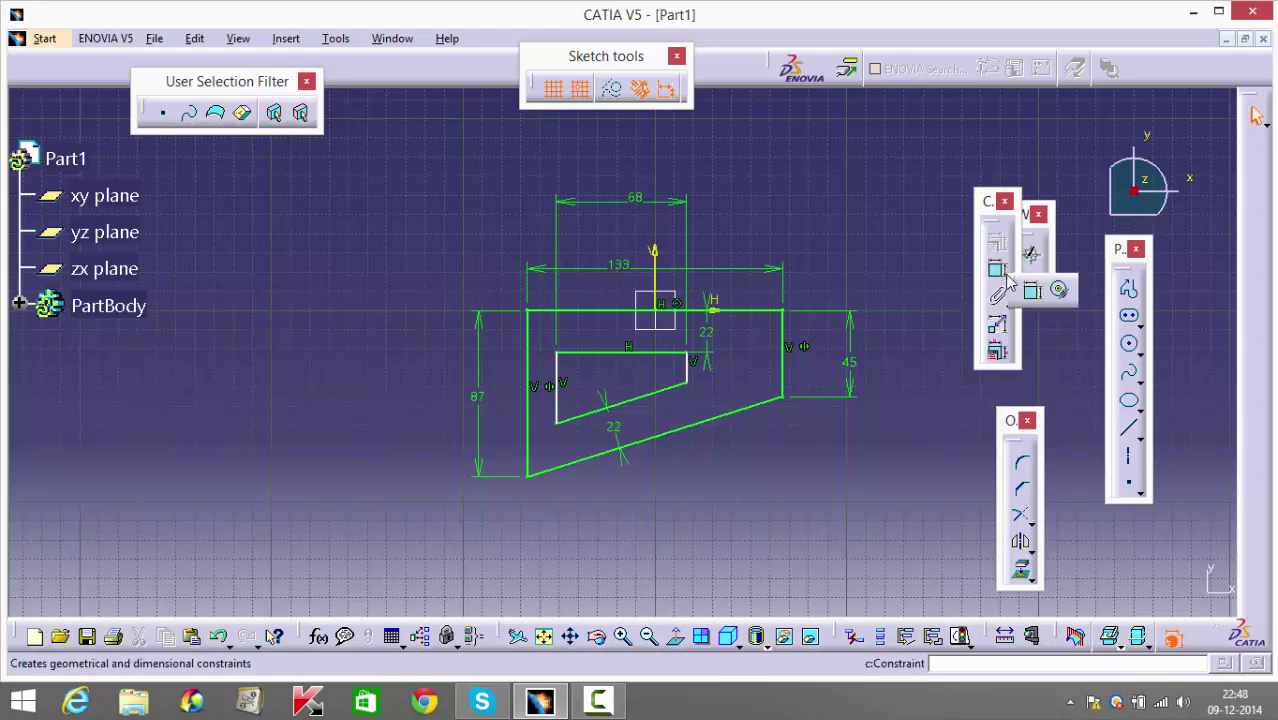
Dimension the distance between the inner and outer vertical edges at the taller end and set it to 24 mm.
{"action": "left_click", "coordinate": [554, 398]}
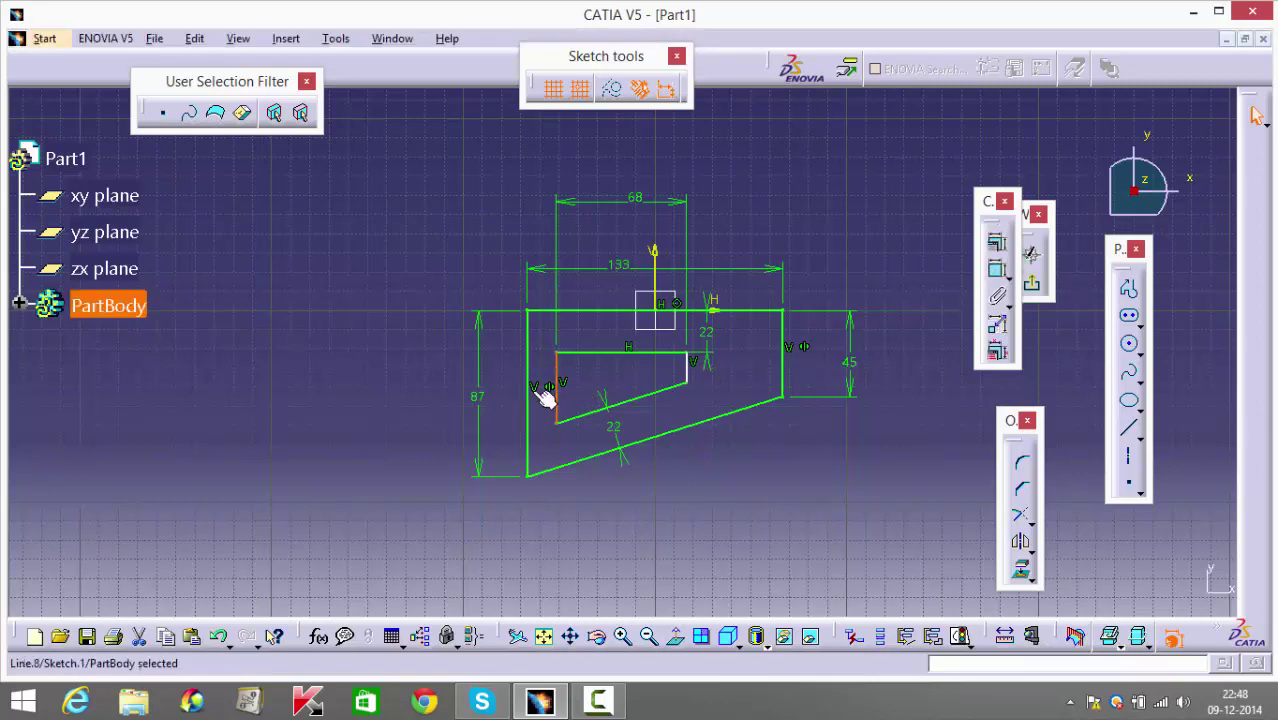
{"action": "left_click", "coordinate": [997, 269]}
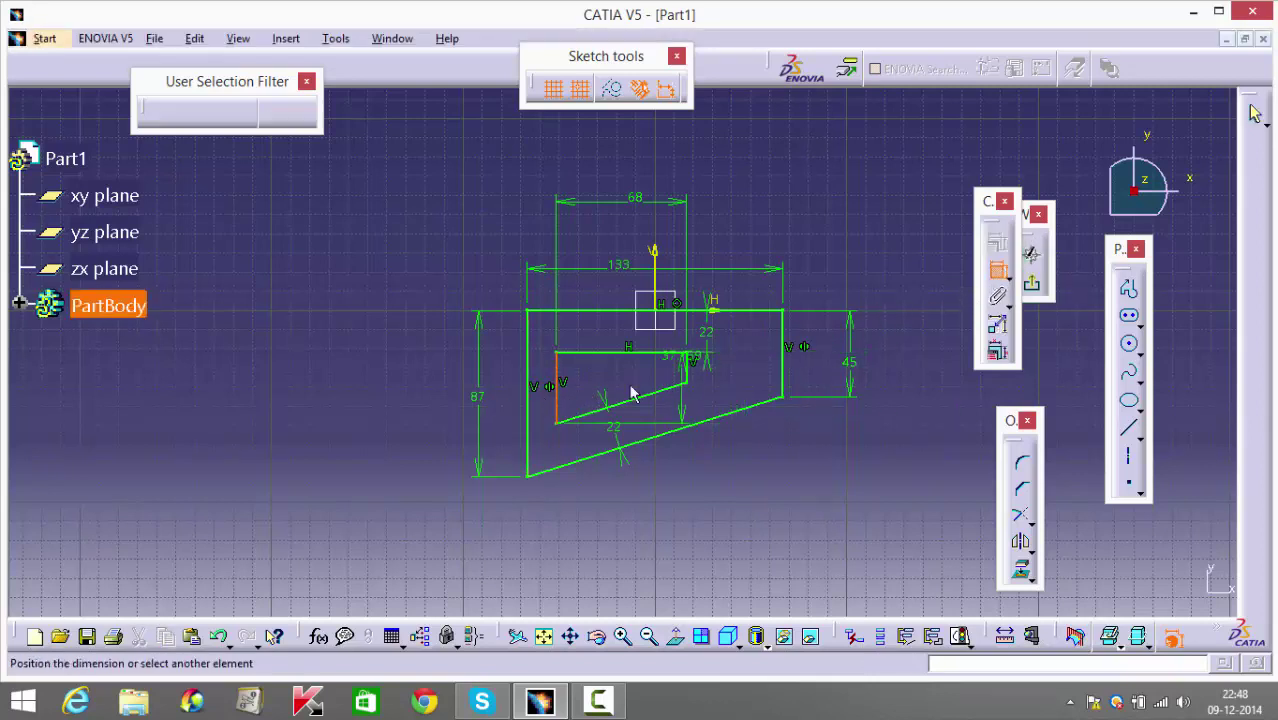
{"action": "left_click", "coordinate": [542, 136]}
{"action": "double_click", "coordinate": [542, 136]}
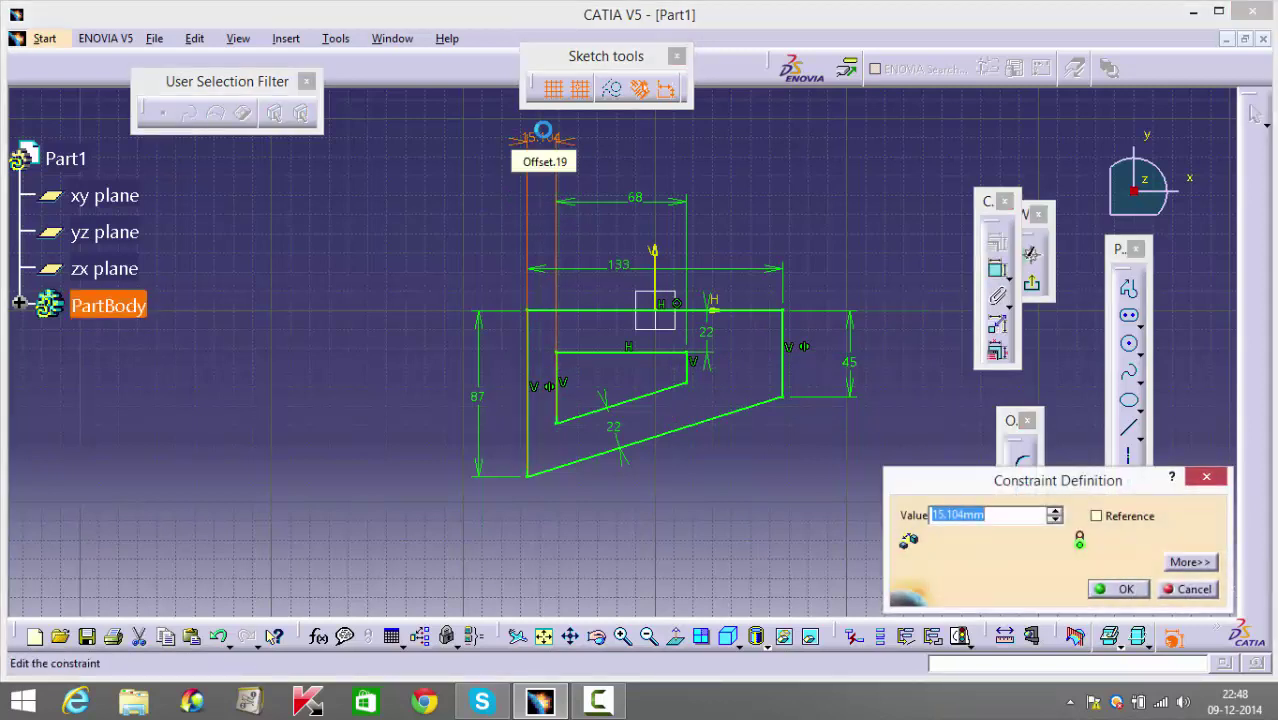
{"action": "type", "text": "24"}
{"action": "key", "text": "Return"}
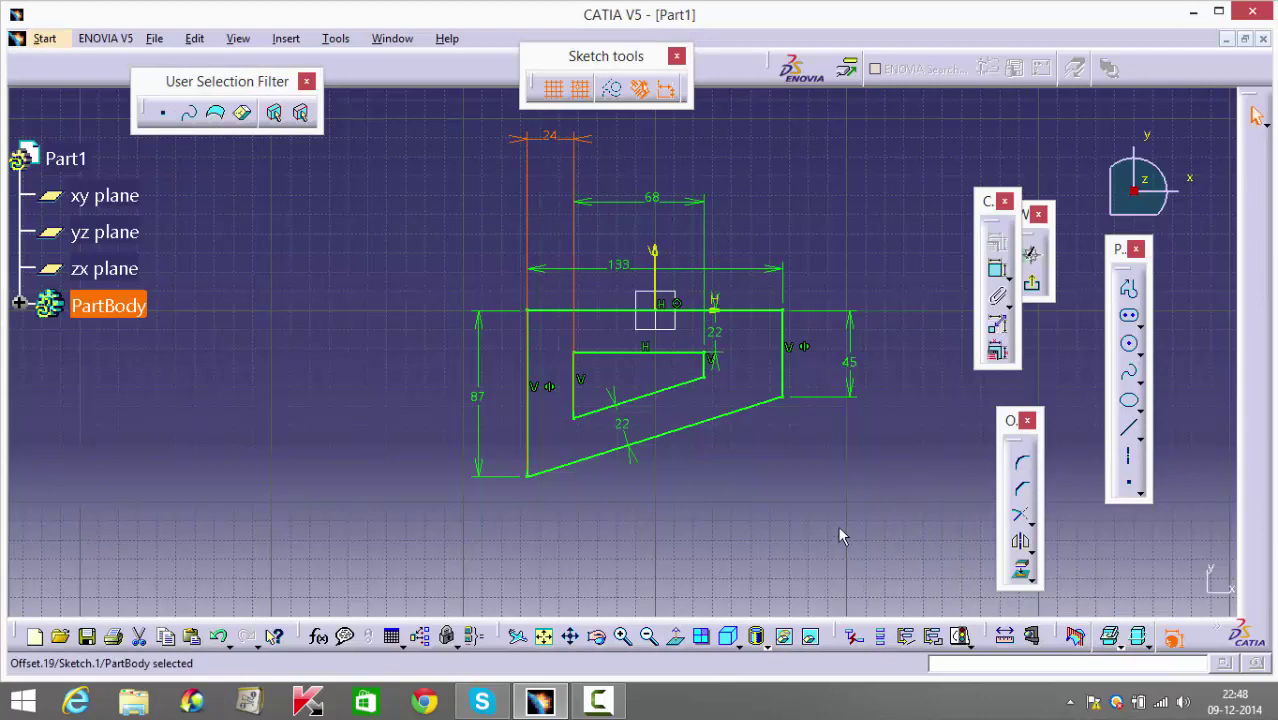
{"action": "left_click", "coordinate": [835, 523]}
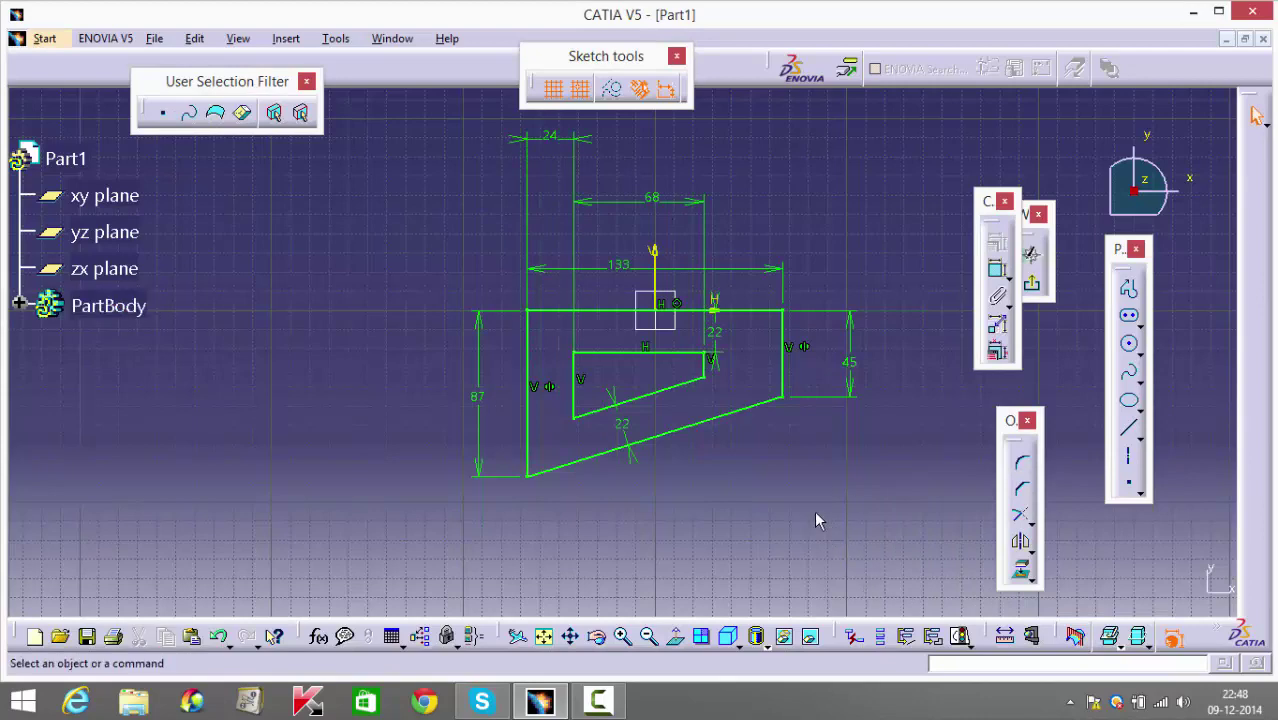
Exit the sketch and extrude it as a pad with a length of 5 mm and mirrored extent enabled.
{"action": "left_click", "coordinate": [1034, 285]}
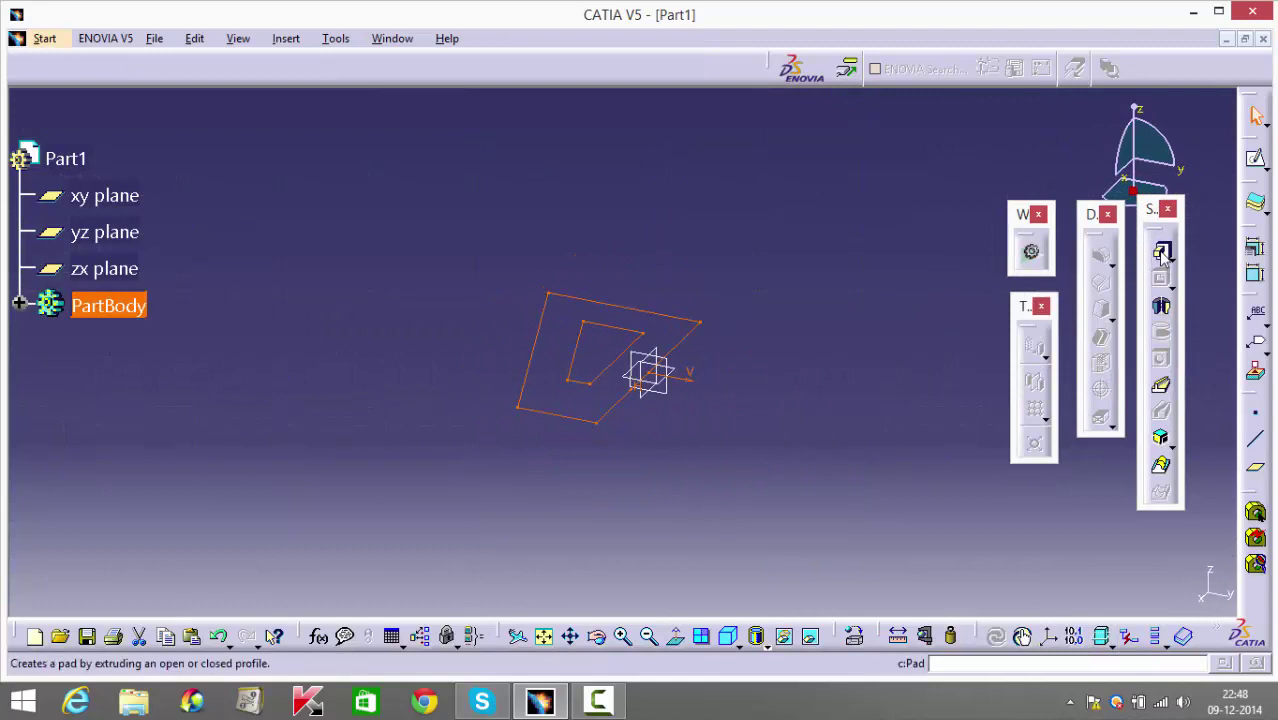
{"action": "left_click", "coordinate": [1100, 254]}
{"action": "type", "text": "10"}
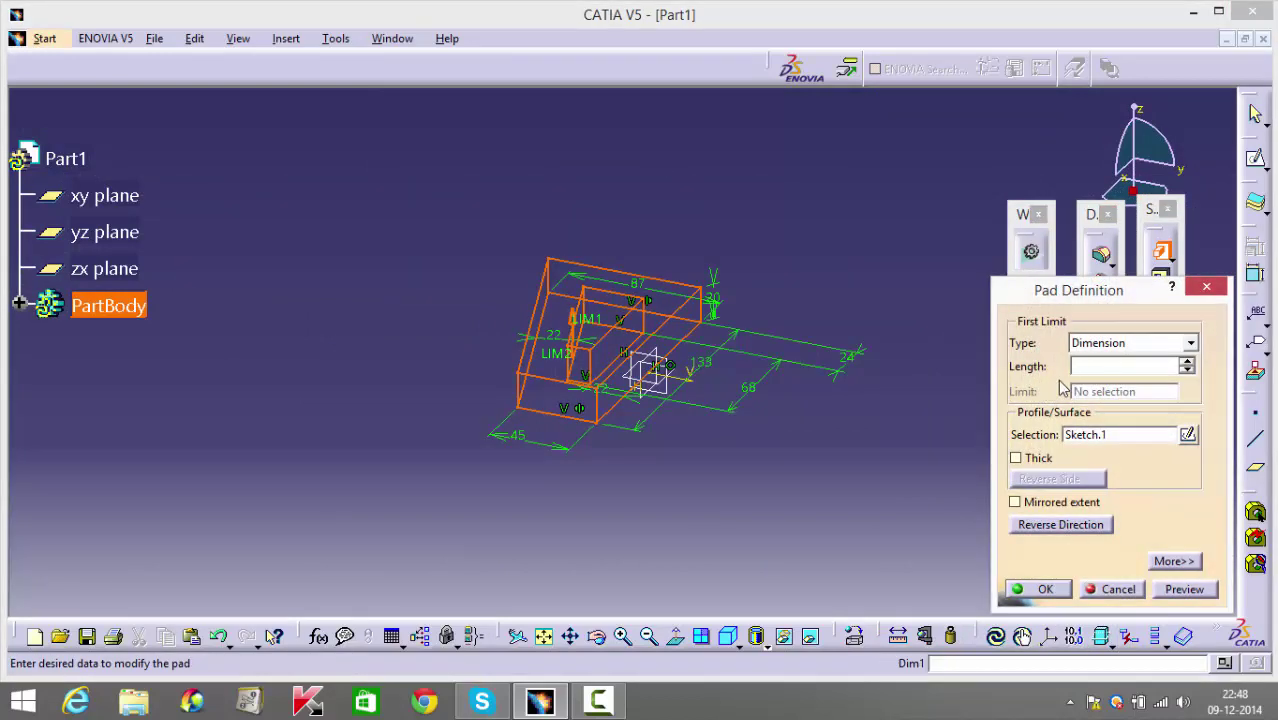
{"action": "left_click", "coordinate": [1062, 498]}
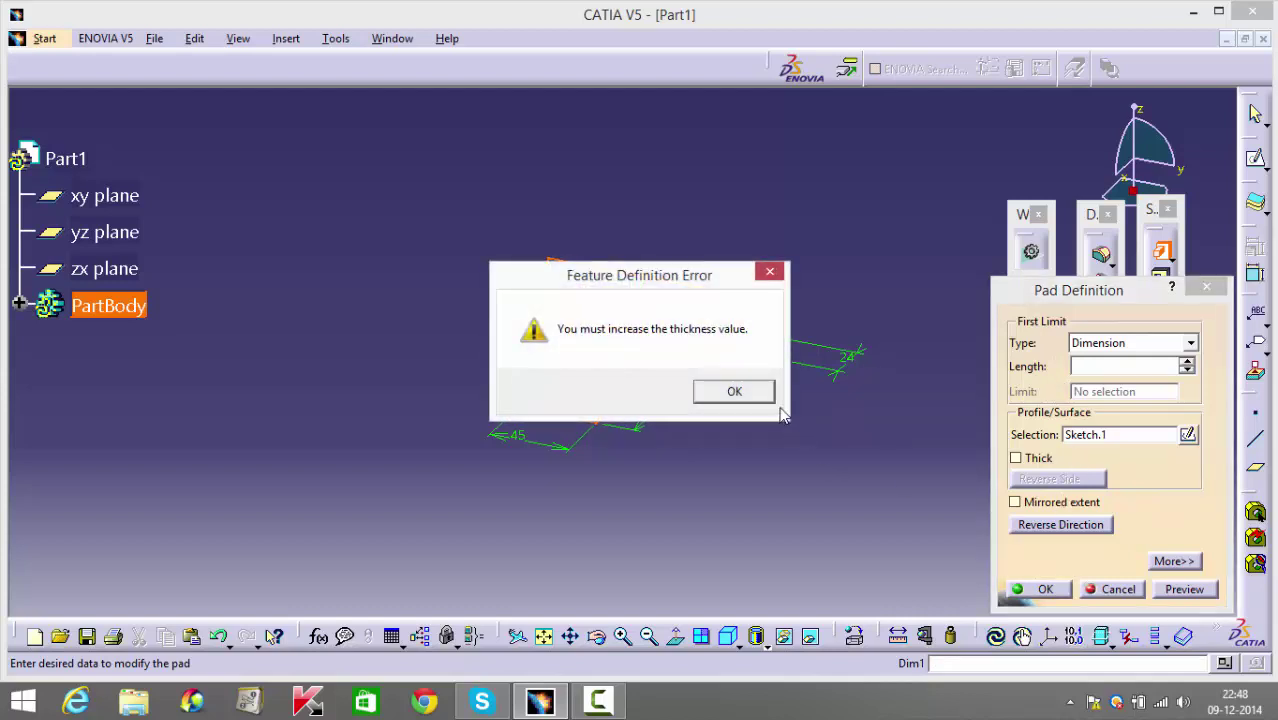
{"action": "key", "text": "Return"}
{"action": "left_click", "coordinate": [1015, 502]}
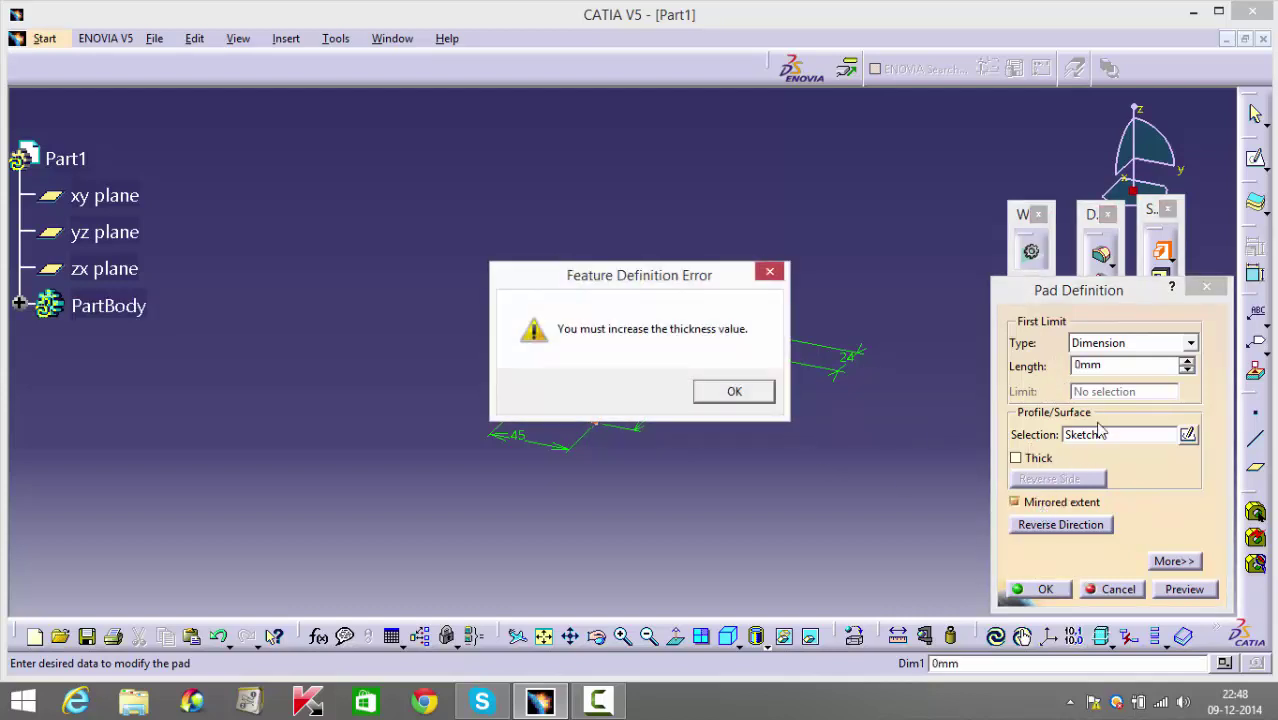
{"action": "key", "text": "Return"}
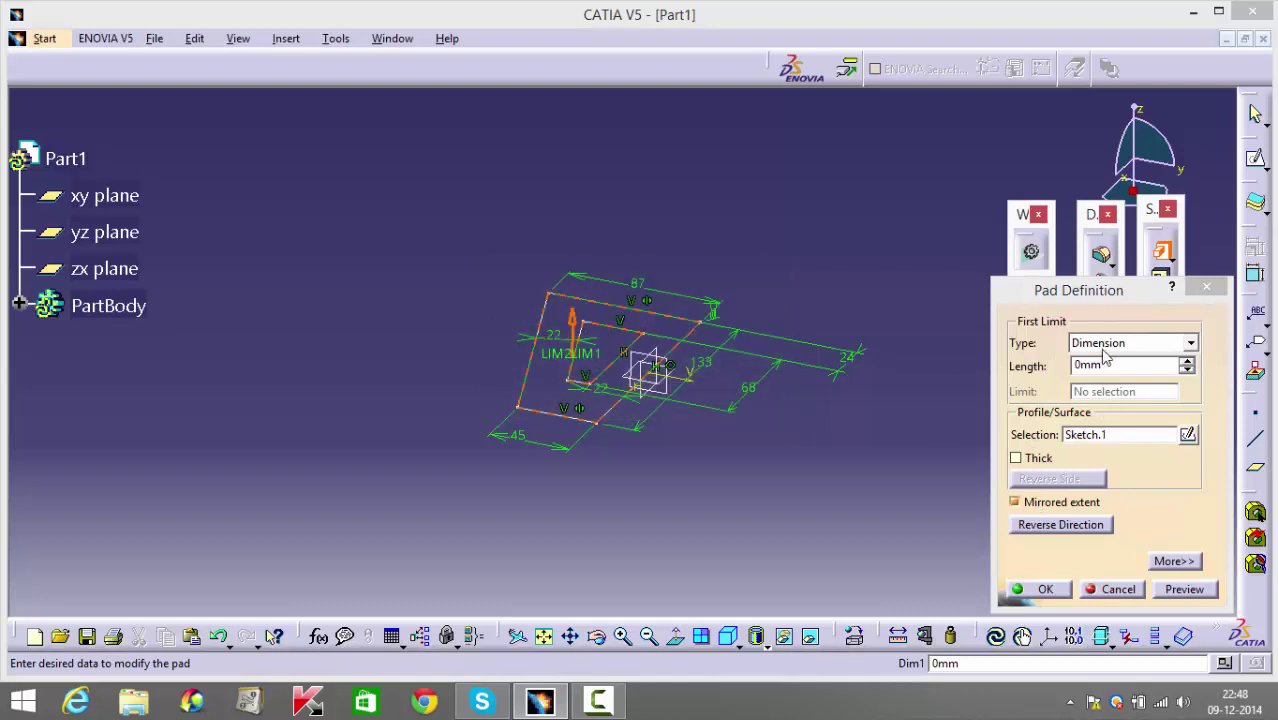
{"action": "left_click", "coordinate": [1124, 366]}
{"action": "double_click", "coordinate": [1124, 366]}
{"action": "type", "text": "5"}
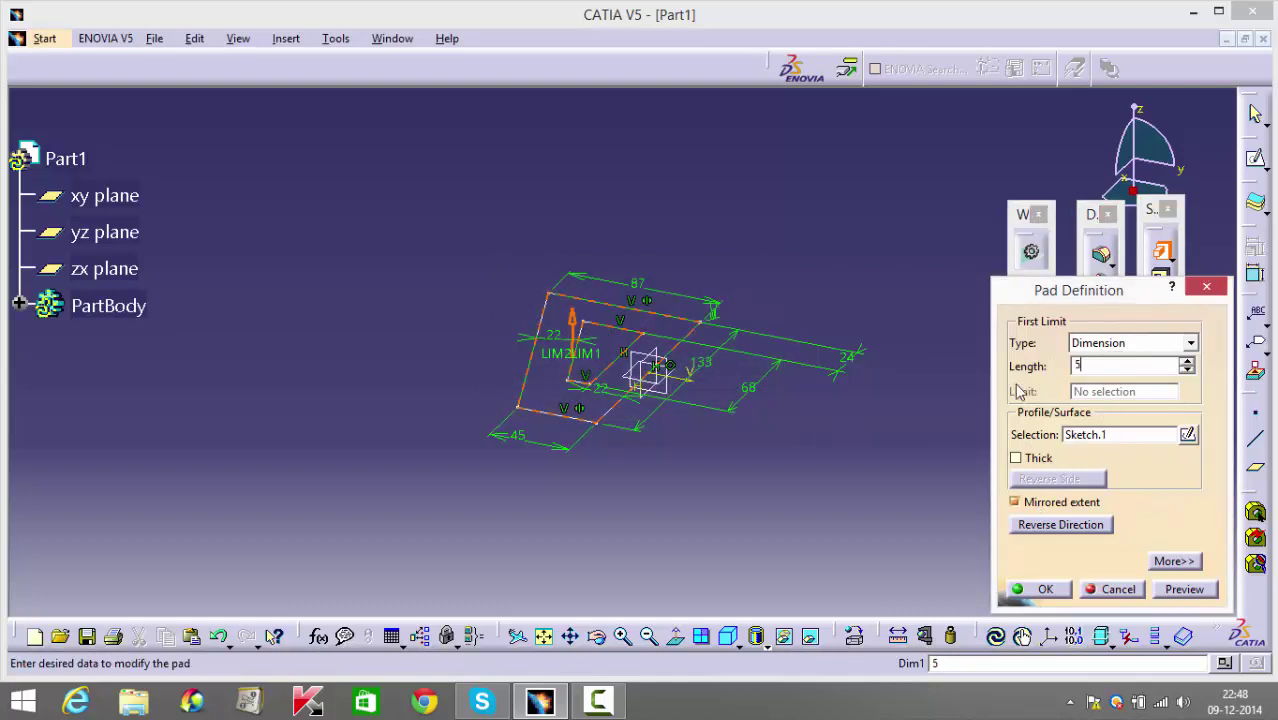
{"action": "left_click", "coordinate": [1038, 592]}
Reopen the pad's definition and toggle its mirrored extent off and back on to compare the extrusion directions.
{"action": "middle_click_drag", "start_coordinate": [595, 530], "coordinate": [834, 455]}
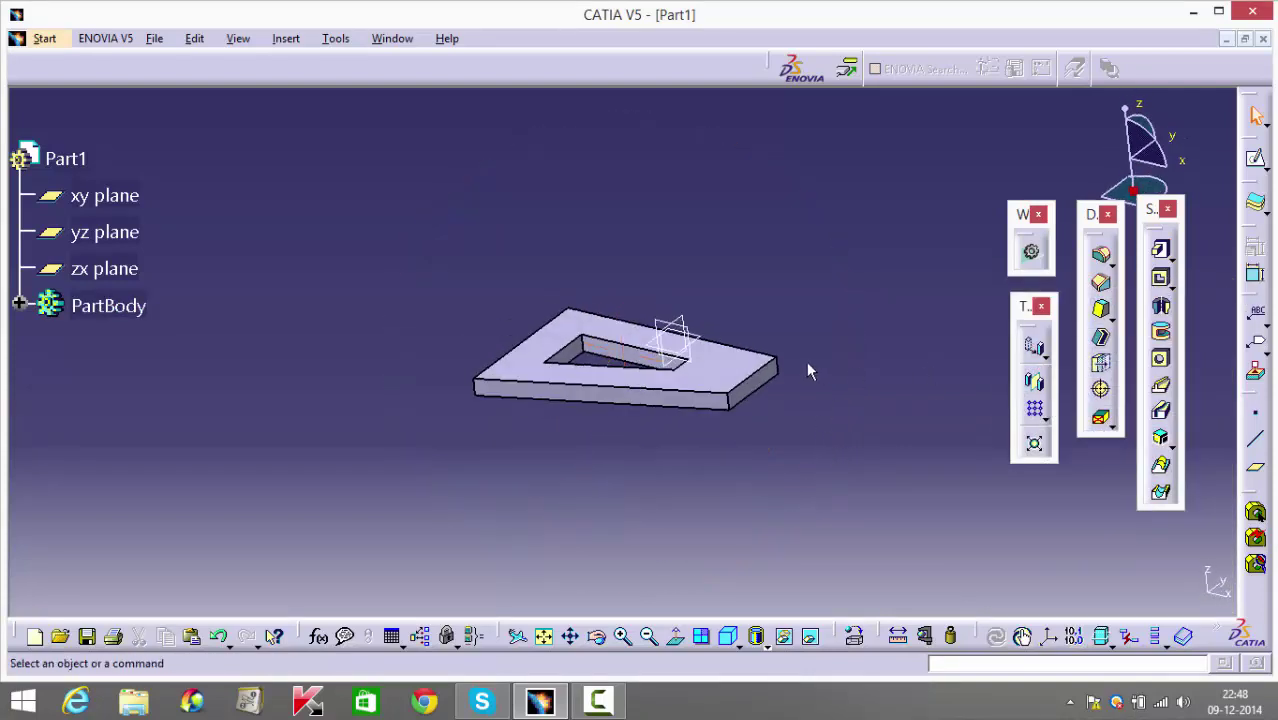
{"action": "middle_click_drag", "start_coordinate": [693, 470], "coordinate": [847, 485]}
{"action": "double_click", "coordinate": [765, 335]}
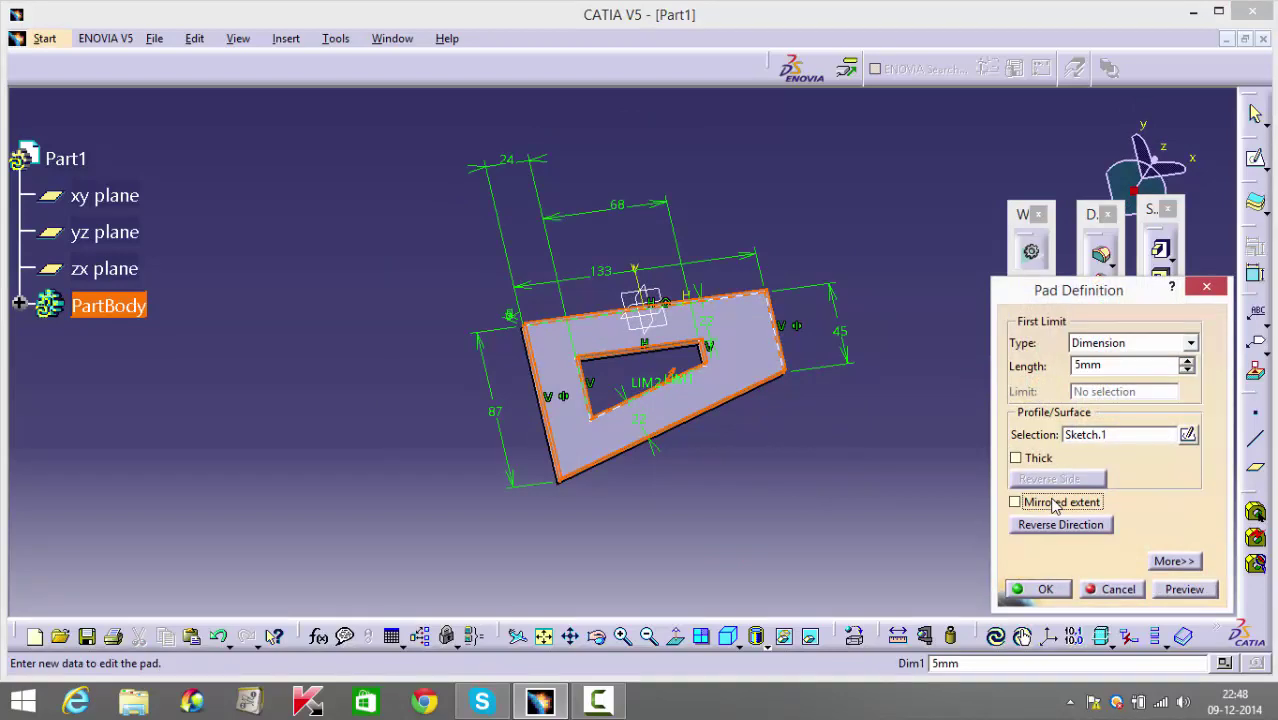
{"action": "left_click", "coordinate": [1053, 503]}
{"action": "middle_click_drag", "start_coordinate": [590, 430], "coordinate": [940, 495]}
{"action": "left_click", "coordinate": [1045, 589]}
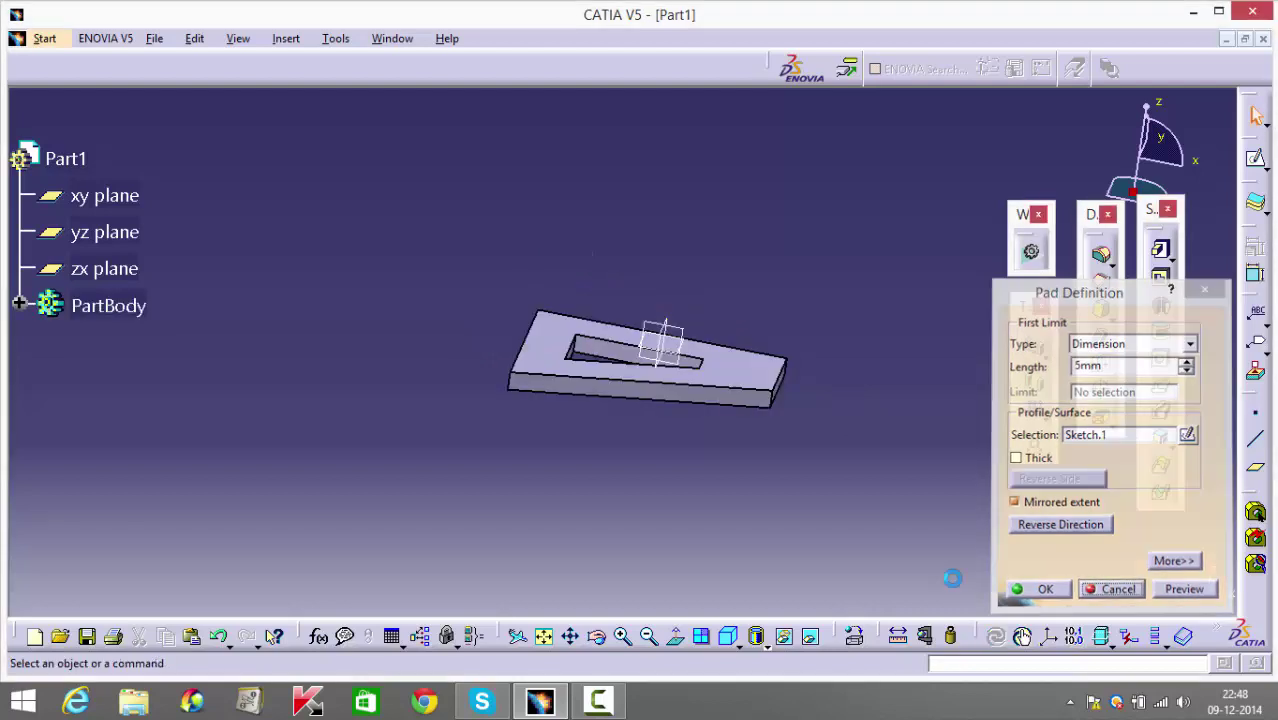
{"action": "middle_click_drag", "start_coordinate": [605, 491], "coordinate": [640, 580]}
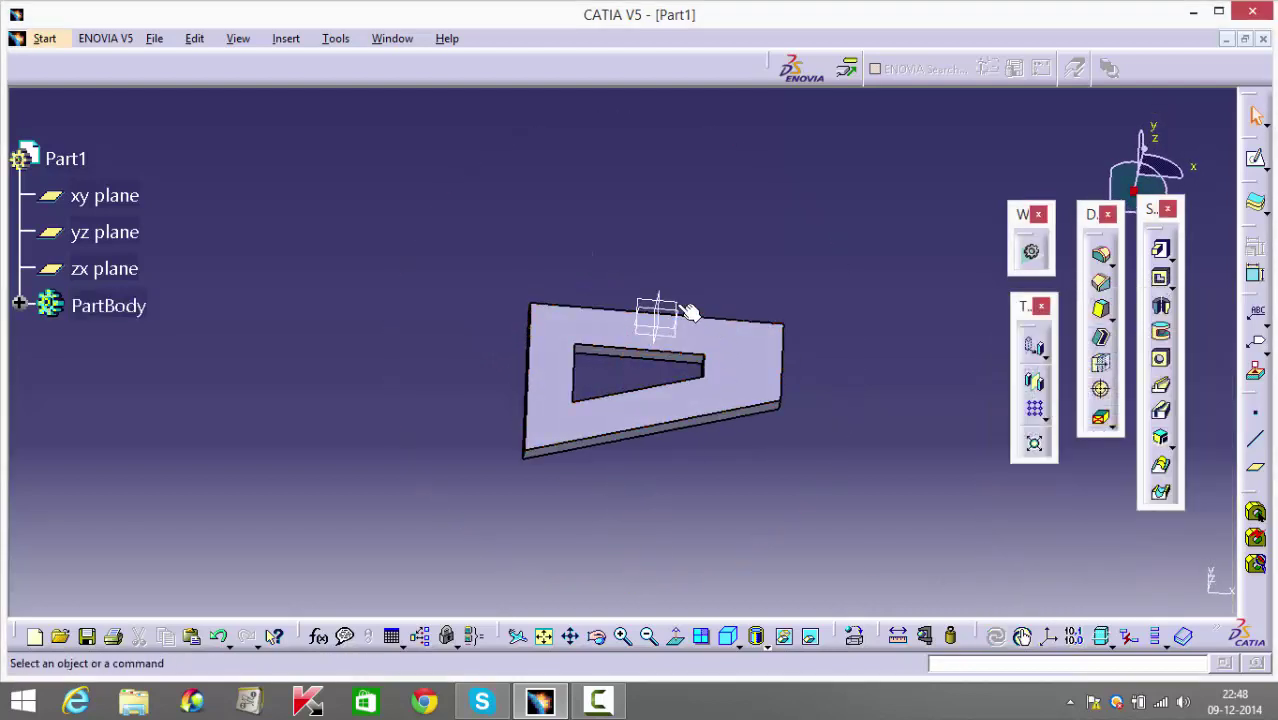
{"action": "left_click", "coordinate": [1254, 162]}
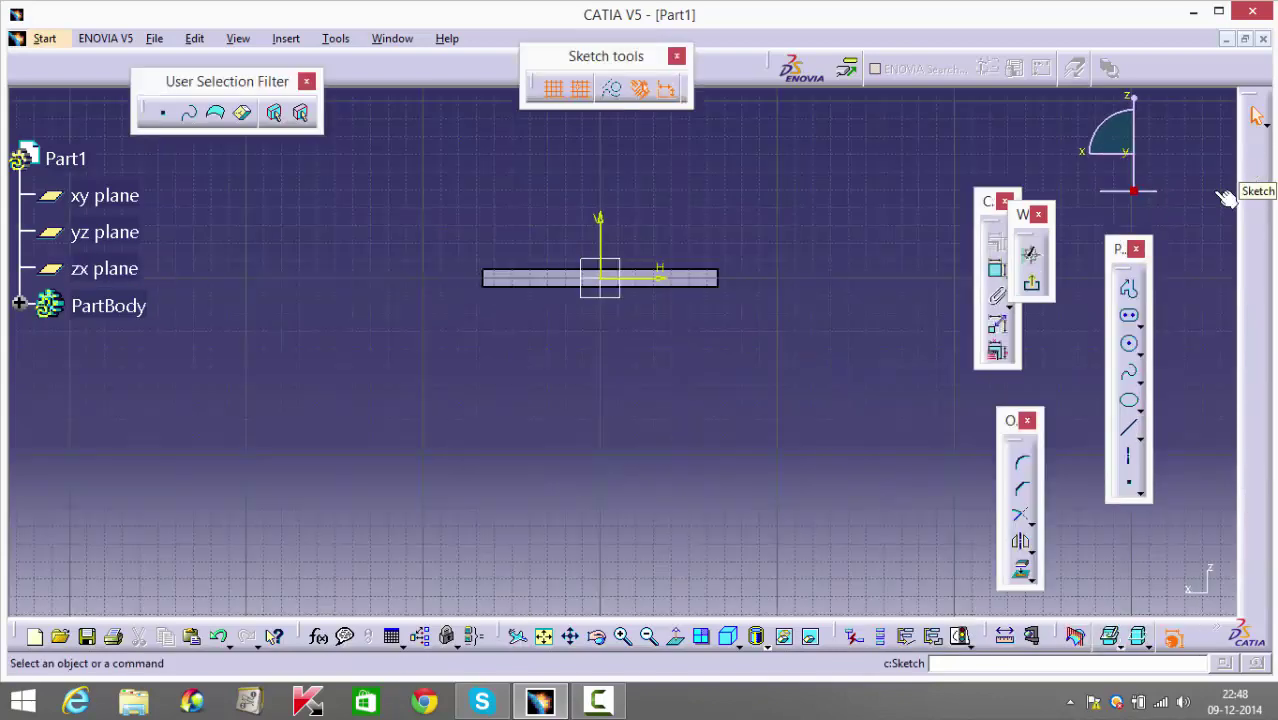
{"action": "middle_click_drag", "start_coordinate": [605, 394], "coordinate": [620, 553]}
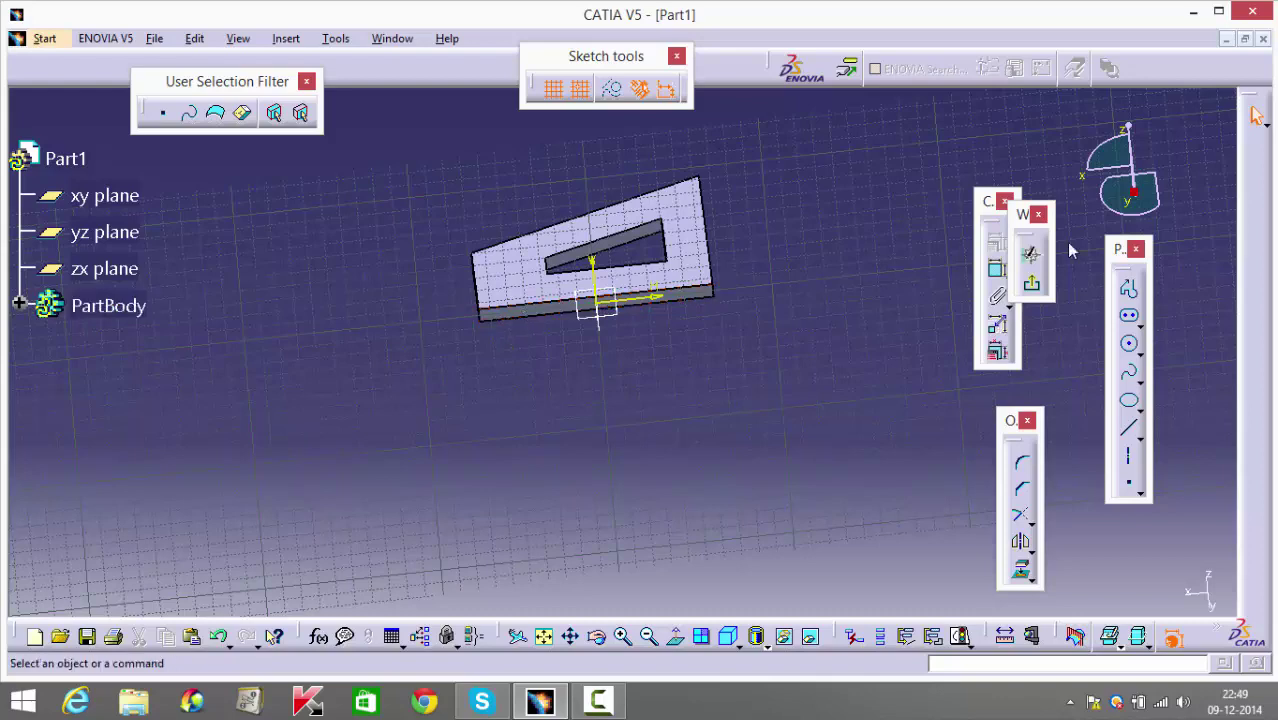
{"action": "left_click", "coordinate": [1029, 286]}
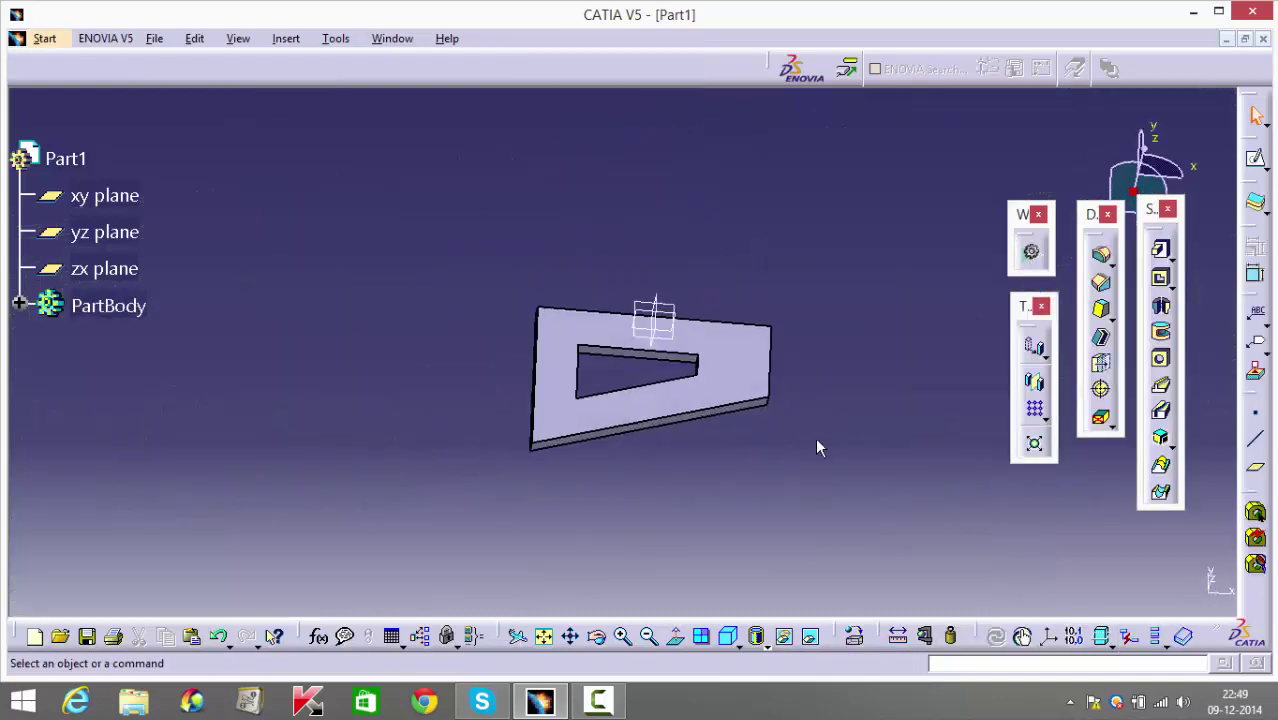
Open a sketch on the pad's long straight side face and draw a circle about 63 mm in diameter centred at H -100, V 0 mm.
{"action": "mouse_move", "coordinate": [815, 437]}
{"action": "middle_mouse_down"}
{"action": "mouse_move", "coordinate": [633, 478]}
{"action": "mouse_move", "coordinate": [539, 246]}
{"action": "mouse_move", "coordinate": [667, 411]}
{"action": "mouse_move", "coordinate": [656, 386]}
{"action": "mouse_move", "coordinate": [697, 343]}
{"action": "middle_mouse_up"}
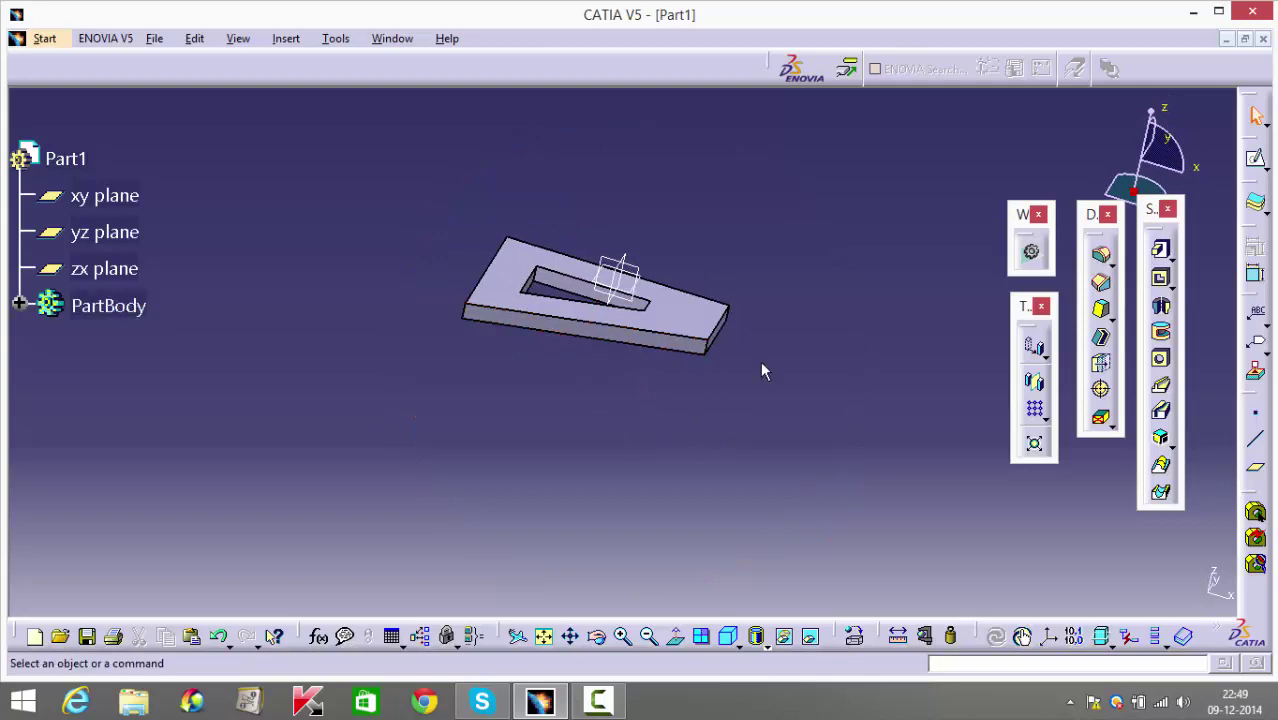
{"action": "middle_click_drag", "start_coordinate": [762, 368], "coordinate": [546, 408]}
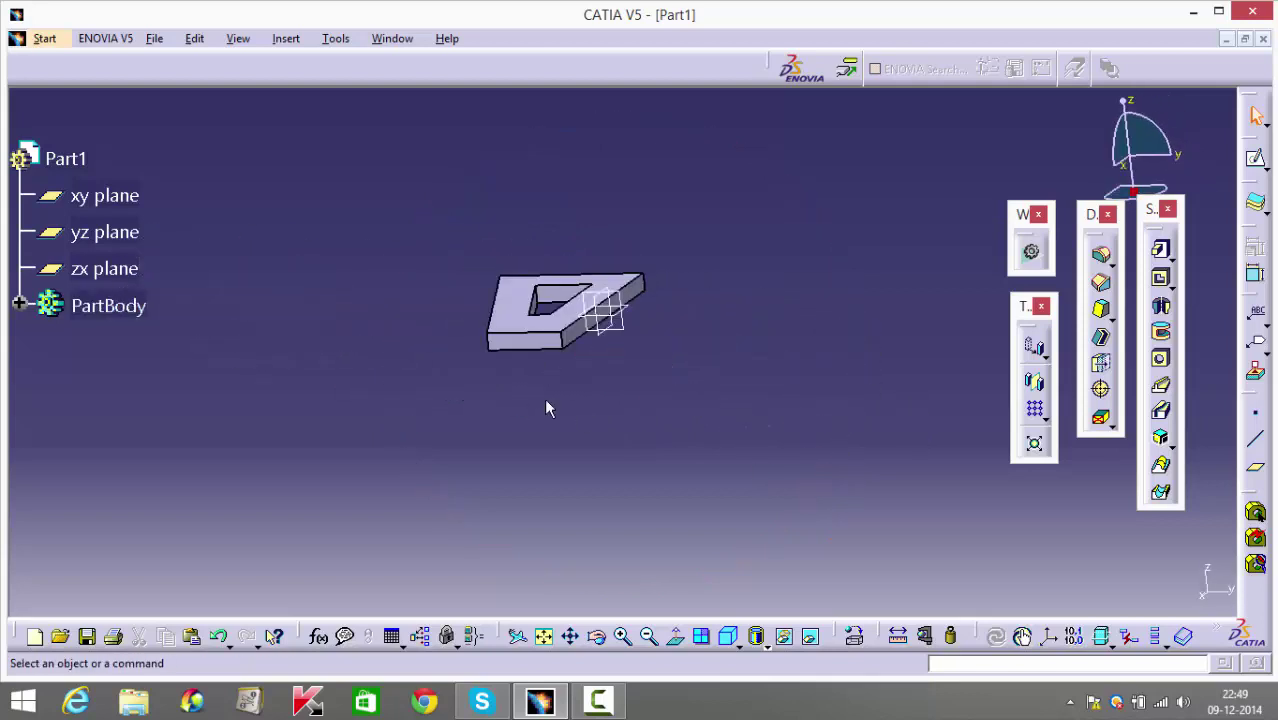
{"action": "middle_click_drag", "start_coordinate": [641, 391], "coordinate": [456, 379]}
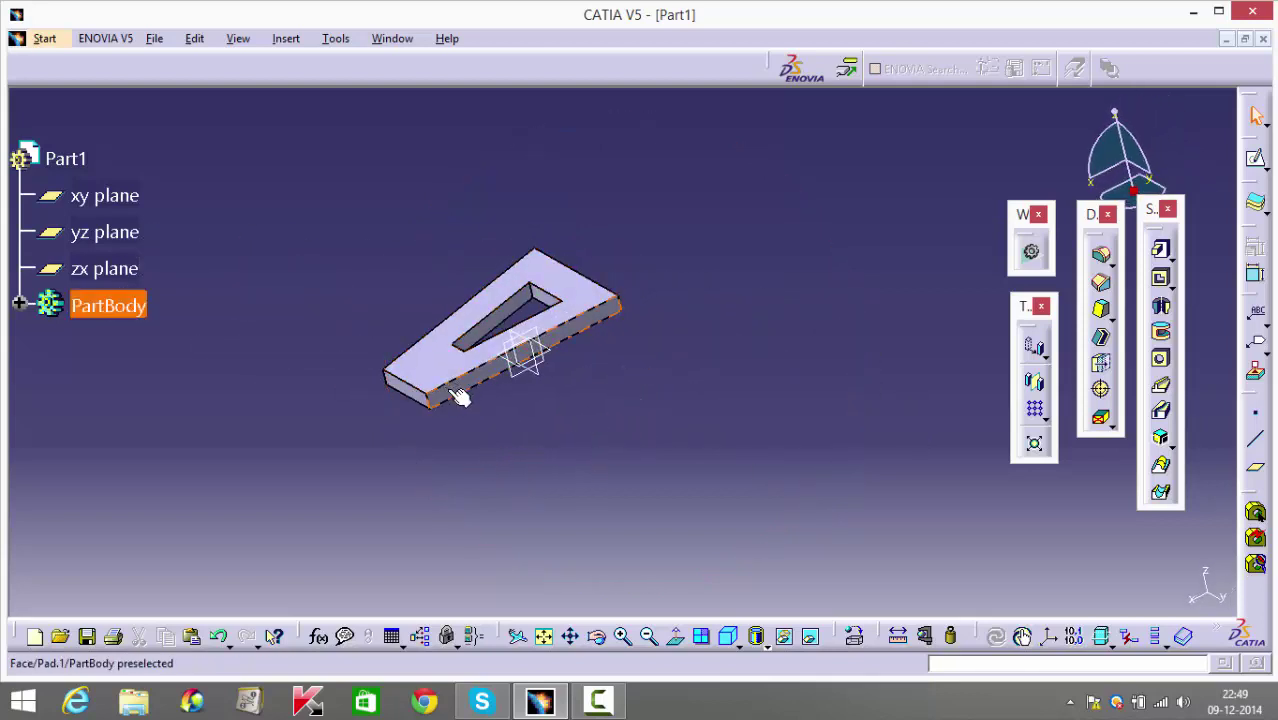
{"action": "left_click", "coordinate": [475, 390]}
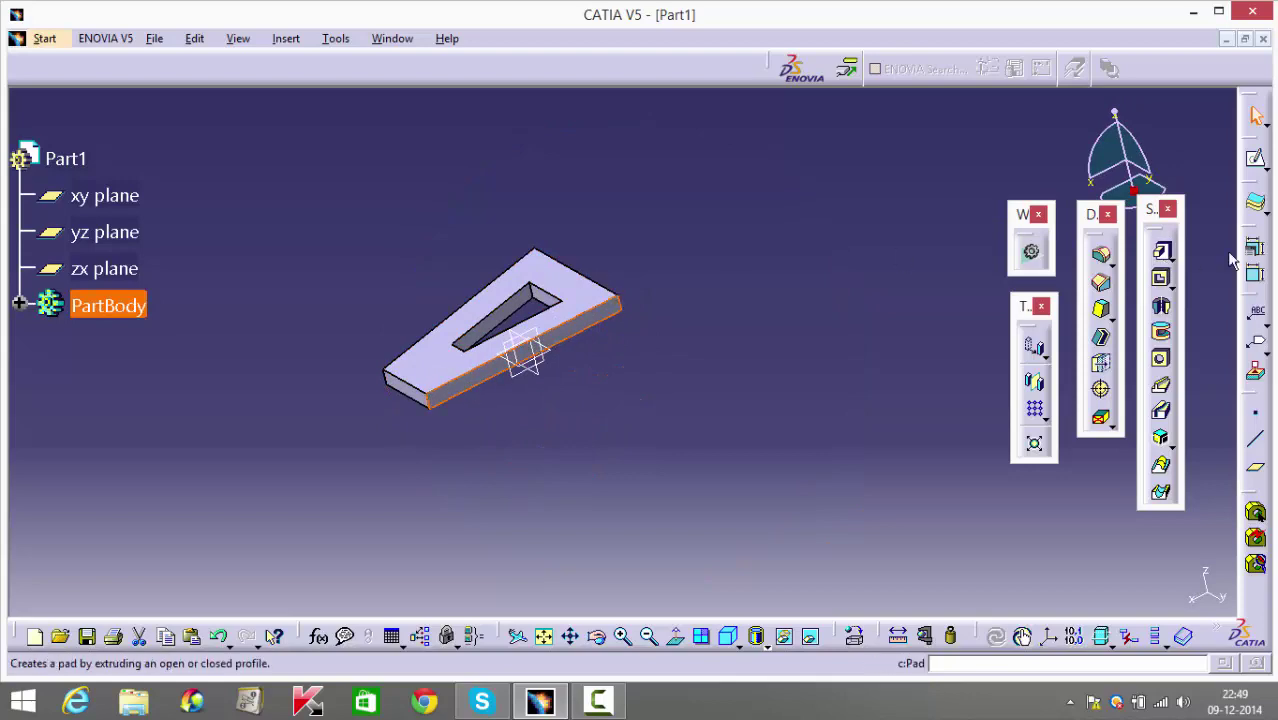
{"action": "left_click", "coordinate": [1257, 160]}
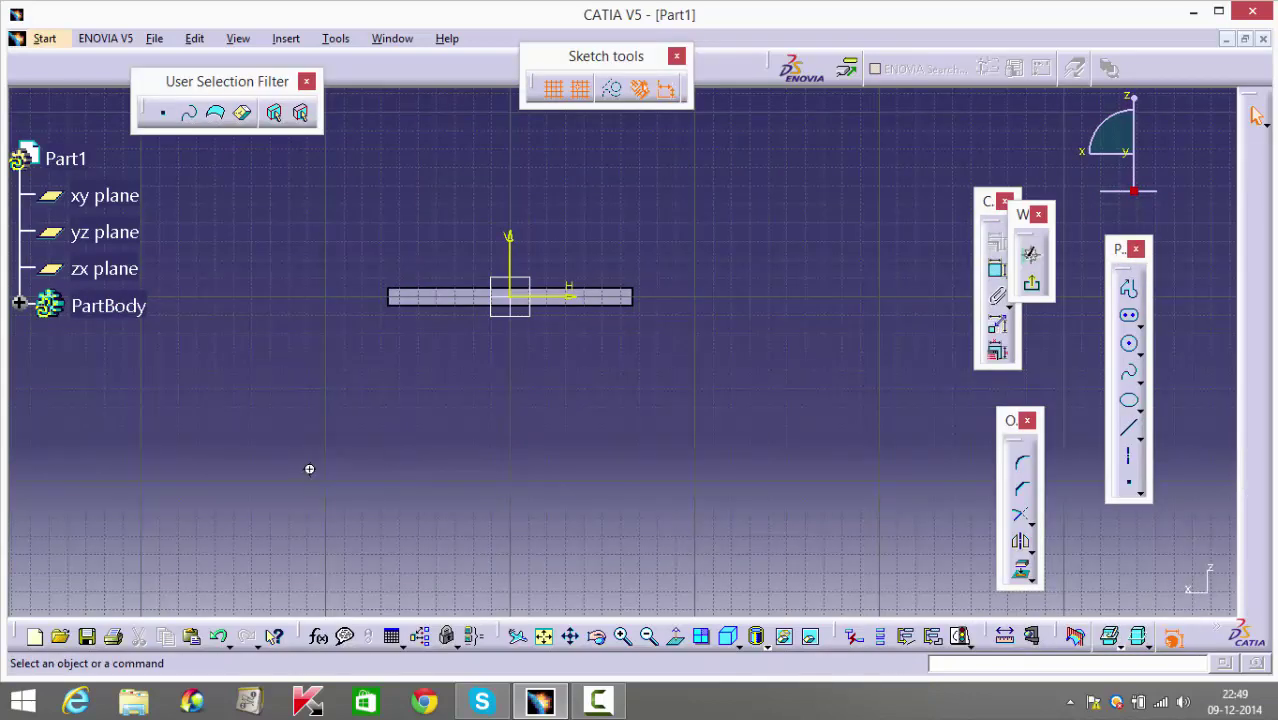
{"action": "left_click", "coordinate": [1128, 343]}
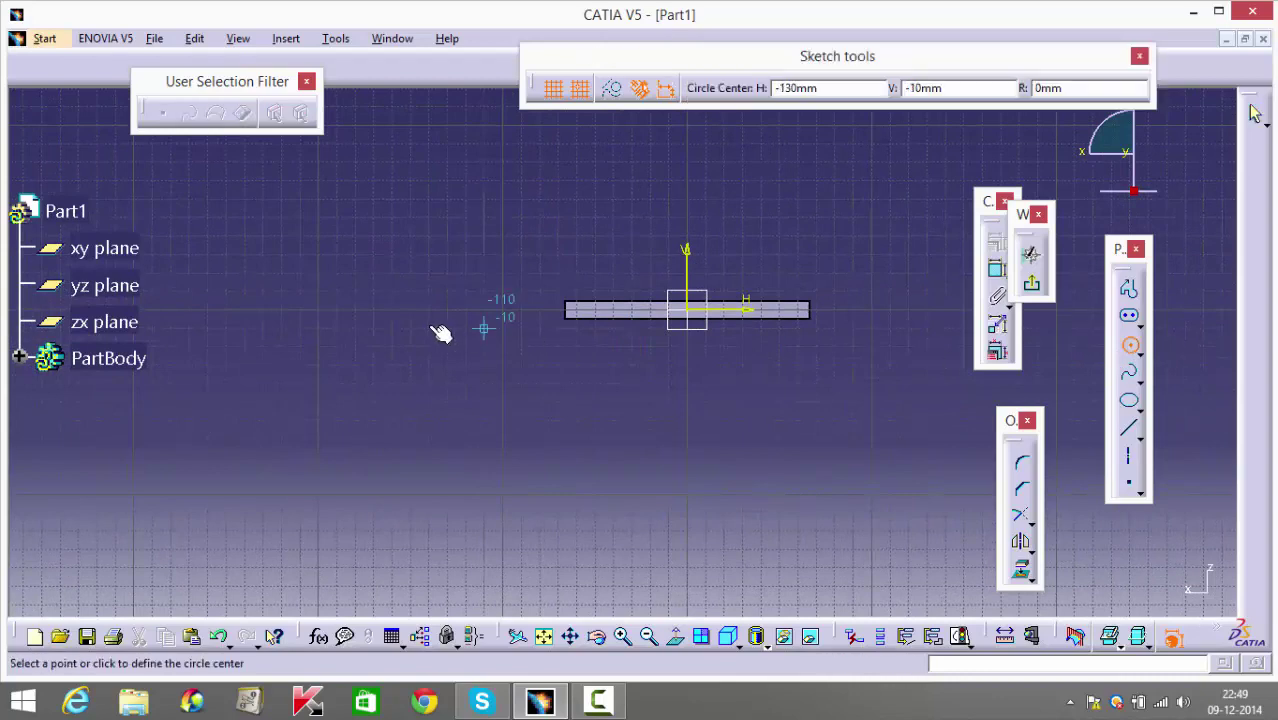
{"action": "left_click", "coordinate": [502, 310]}
{"action": "left_click", "coordinate": [508, 256]}
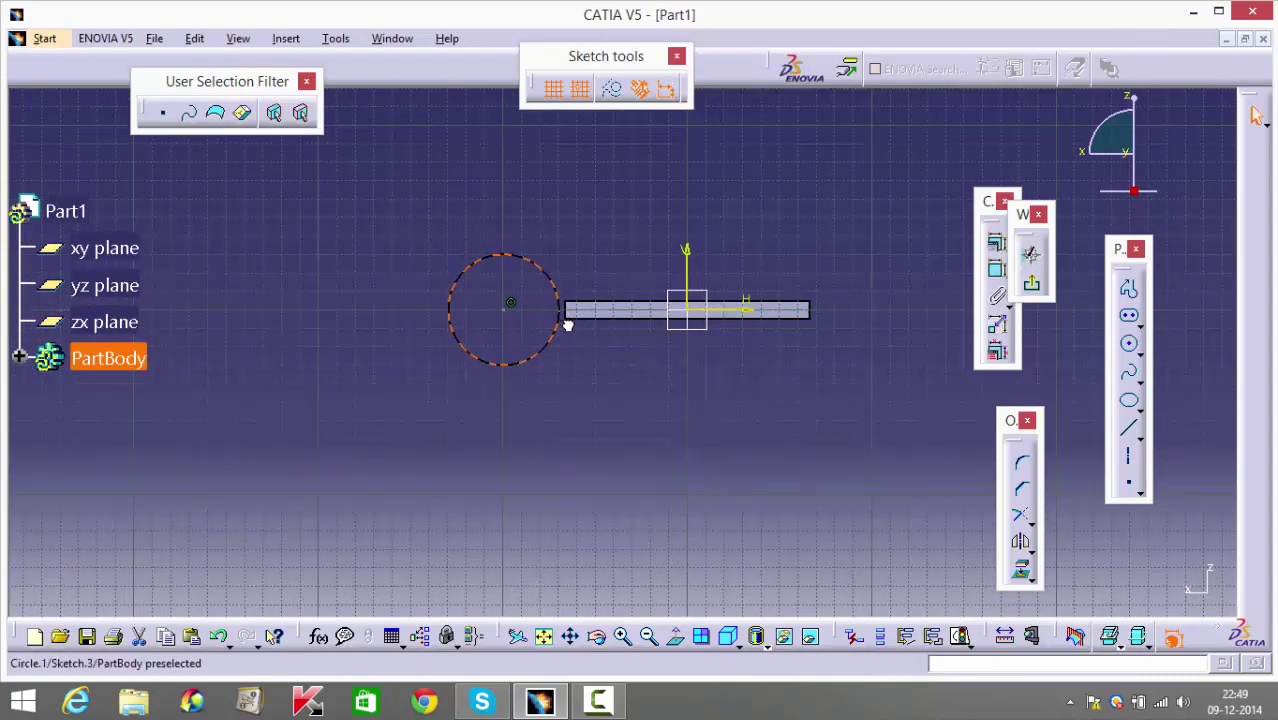
{"action": "left_click", "coordinate": [598, 388]}
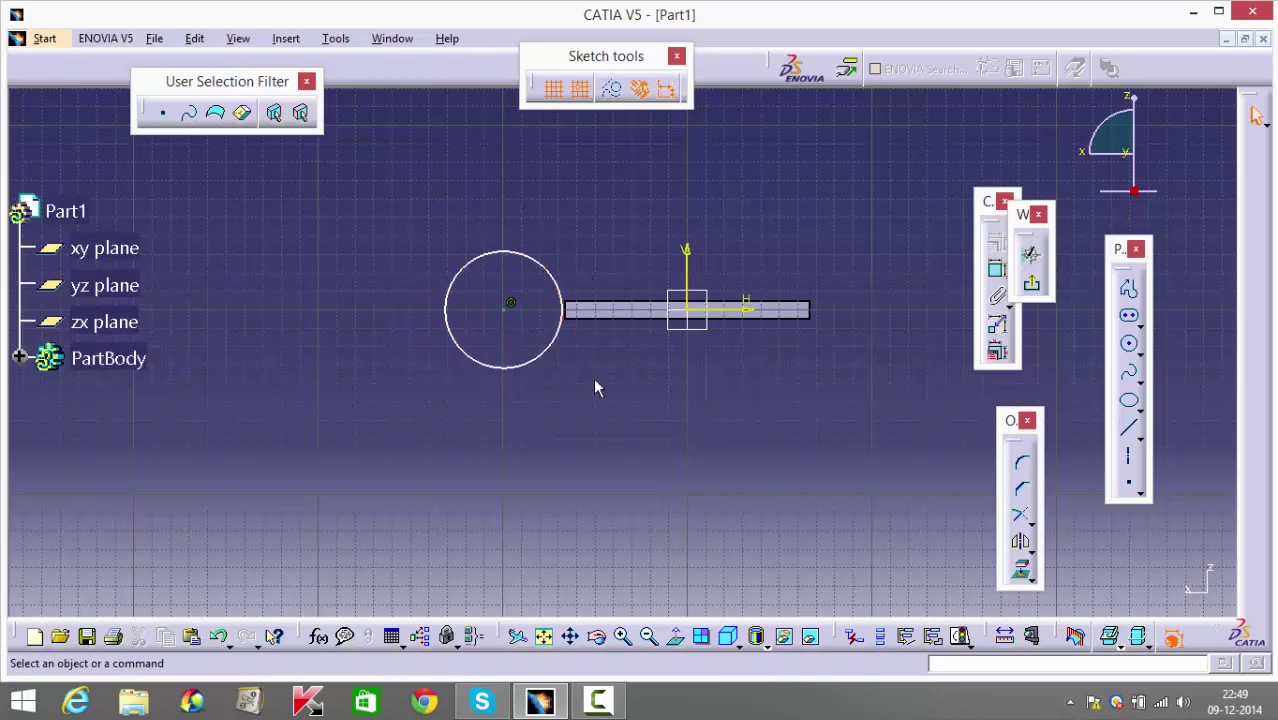
Dimension the circle's diameter and set it to 50 mm.
{"action": "middle_click_drag", "start_coordinate": [576, 359], "coordinate": [515, 332]}
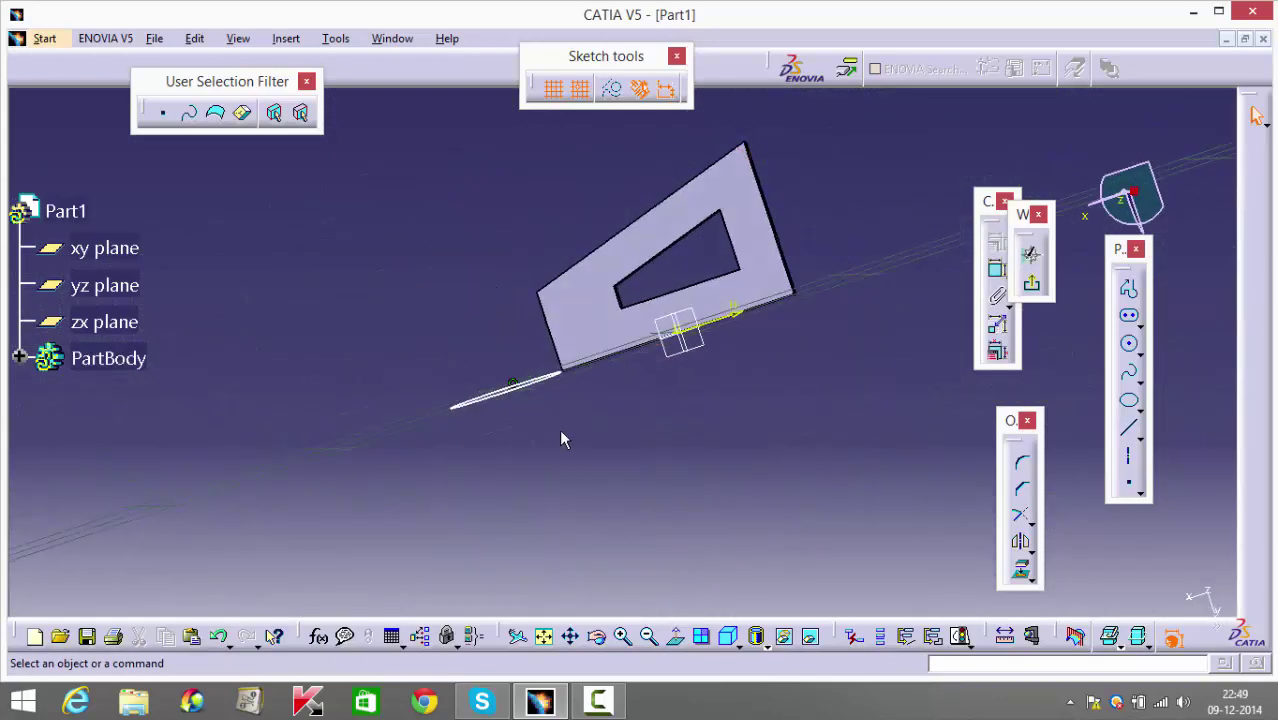
{"action": "mouse_move", "coordinate": [561, 439]}
{"action": "middle_mouse_down"}
{"action": "mouse_move", "coordinate": [474, 228]}
{"action": "mouse_move", "coordinate": [608, 191]}
{"action": "mouse_move", "coordinate": [516, 108]}
{"action": "mouse_move", "coordinate": [612, 231]}
{"action": "mouse_move", "coordinate": [608, 128]}
{"action": "mouse_move", "coordinate": [596, 359]}
{"action": "mouse_move", "coordinate": [553, 471]}
{"action": "mouse_move", "coordinate": [584, 448]}
{"action": "middle_mouse_up"}
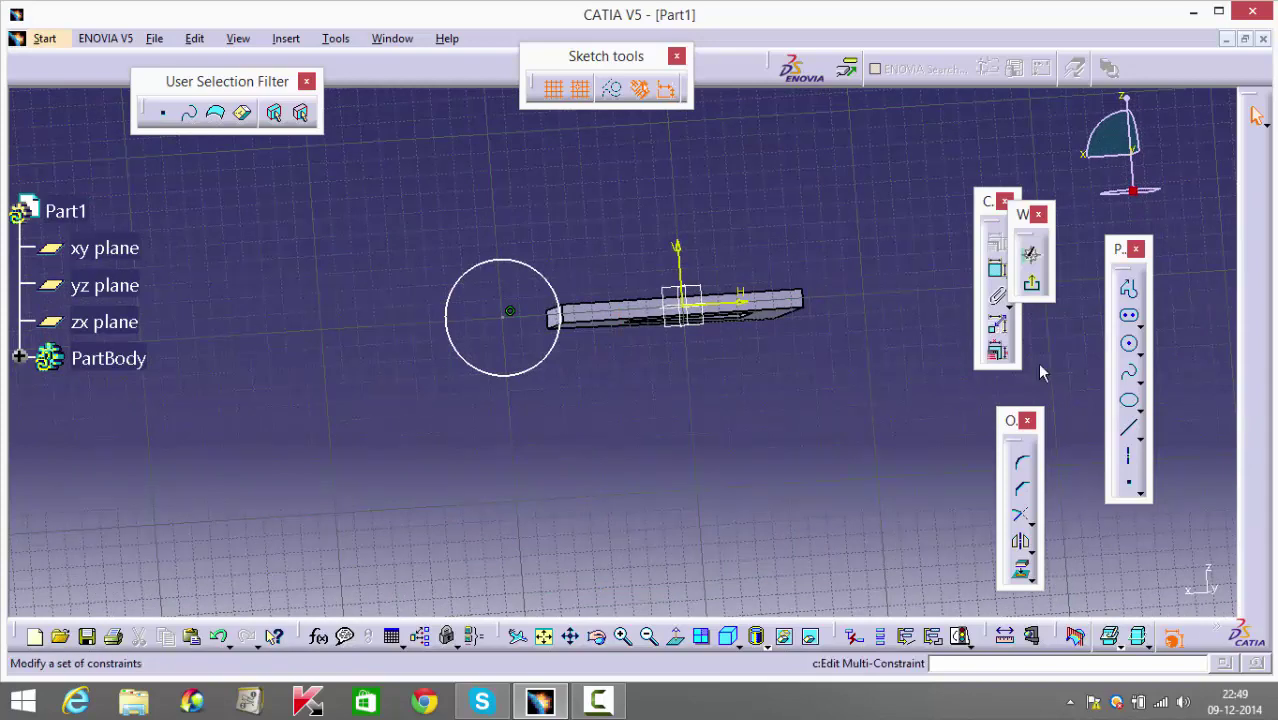
{"action": "left_click", "coordinate": [997, 268]}
{"action": "left_click", "coordinate": [551, 273]}
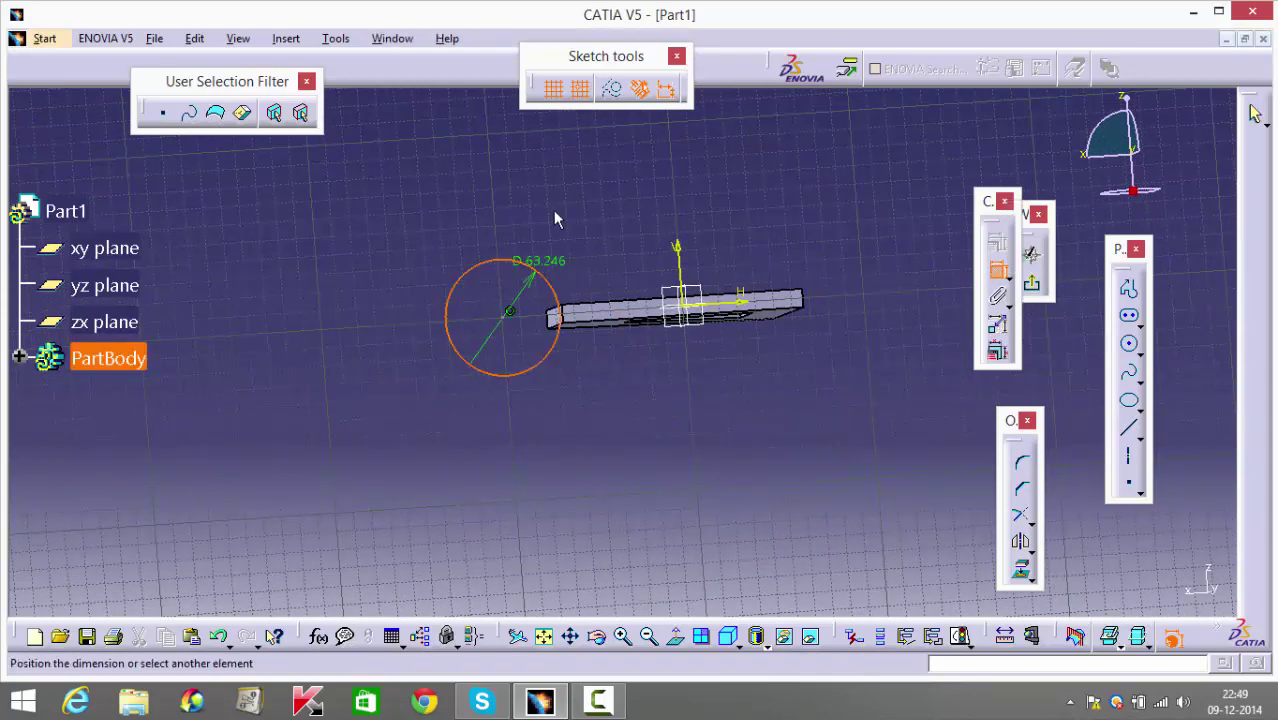
{"action": "left_click", "coordinate": [565, 207]}
{"action": "double_click", "coordinate": [562, 210]}
{"action": "type", "text": "50"}
{"action": "key", "text": "Return"}
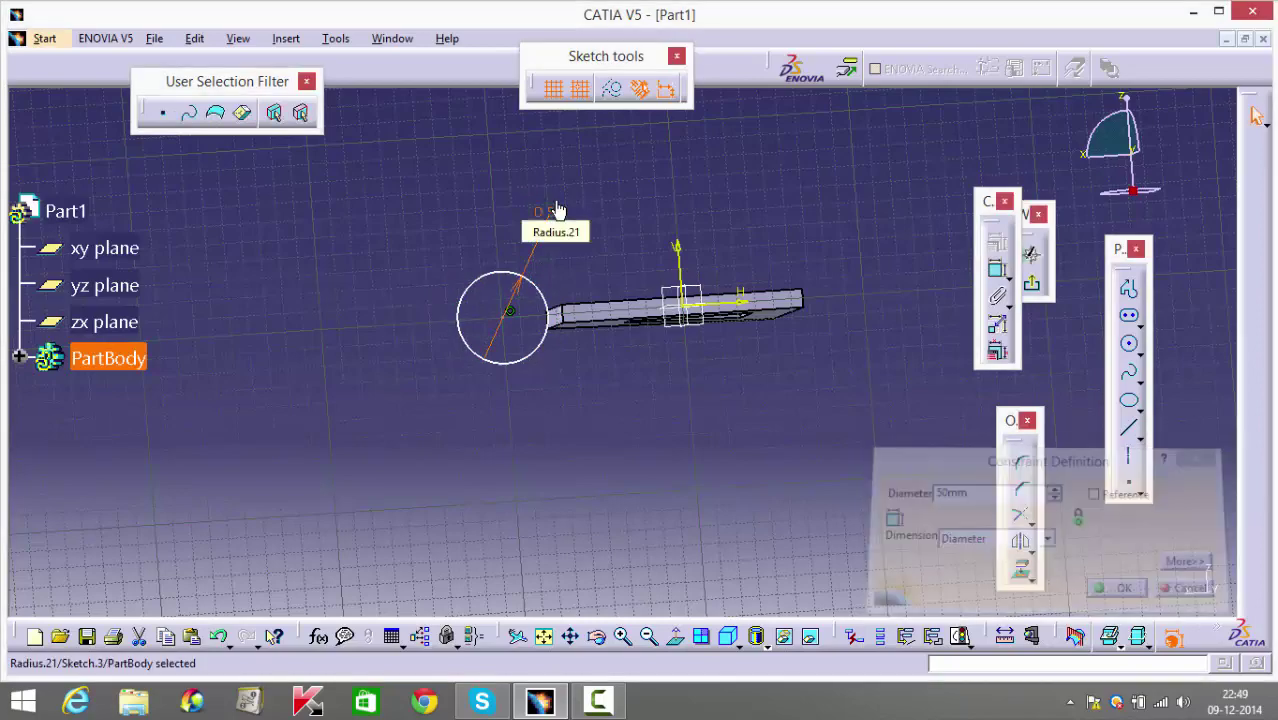
{"action": "left_click", "coordinate": [539, 491]}
Constrain the 50 mm circle to be coincident with the corner edge at the plate's shorter end.
{"action": "middle_click_drag", "start_coordinate": [537, 481], "coordinate": [582, 357]}
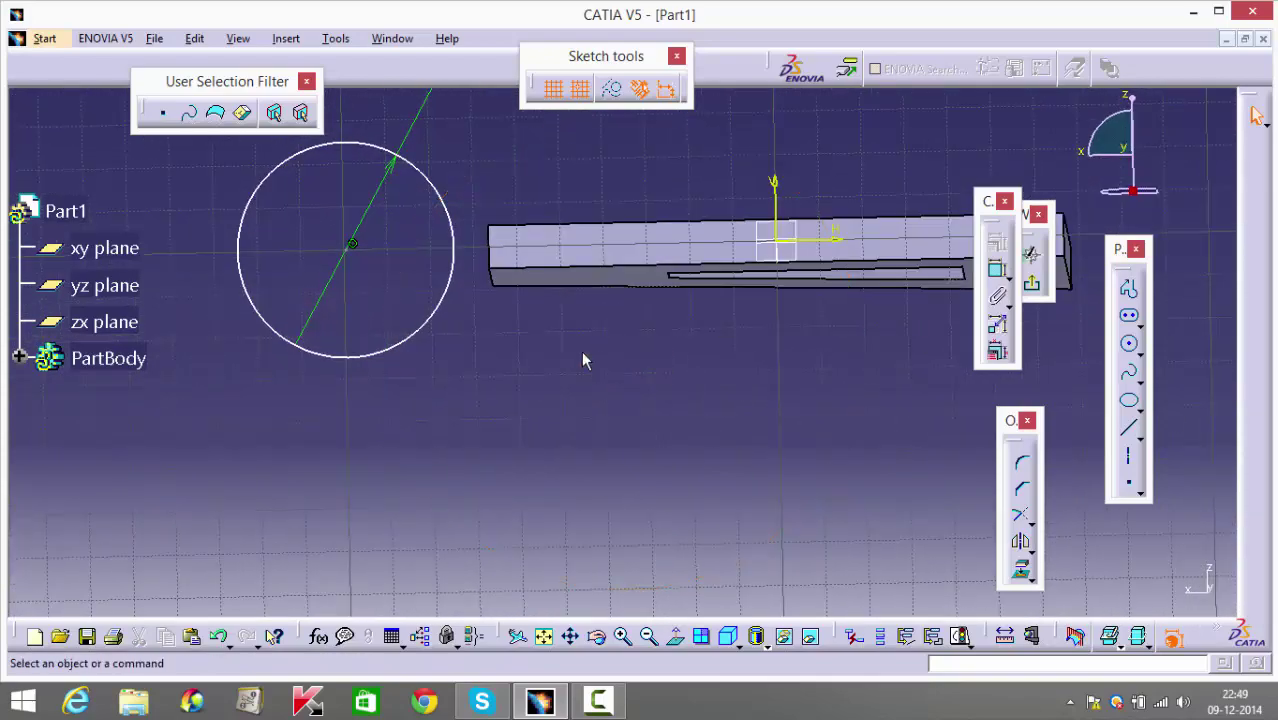
{"action": "left_click", "coordinate": [455, 253]}
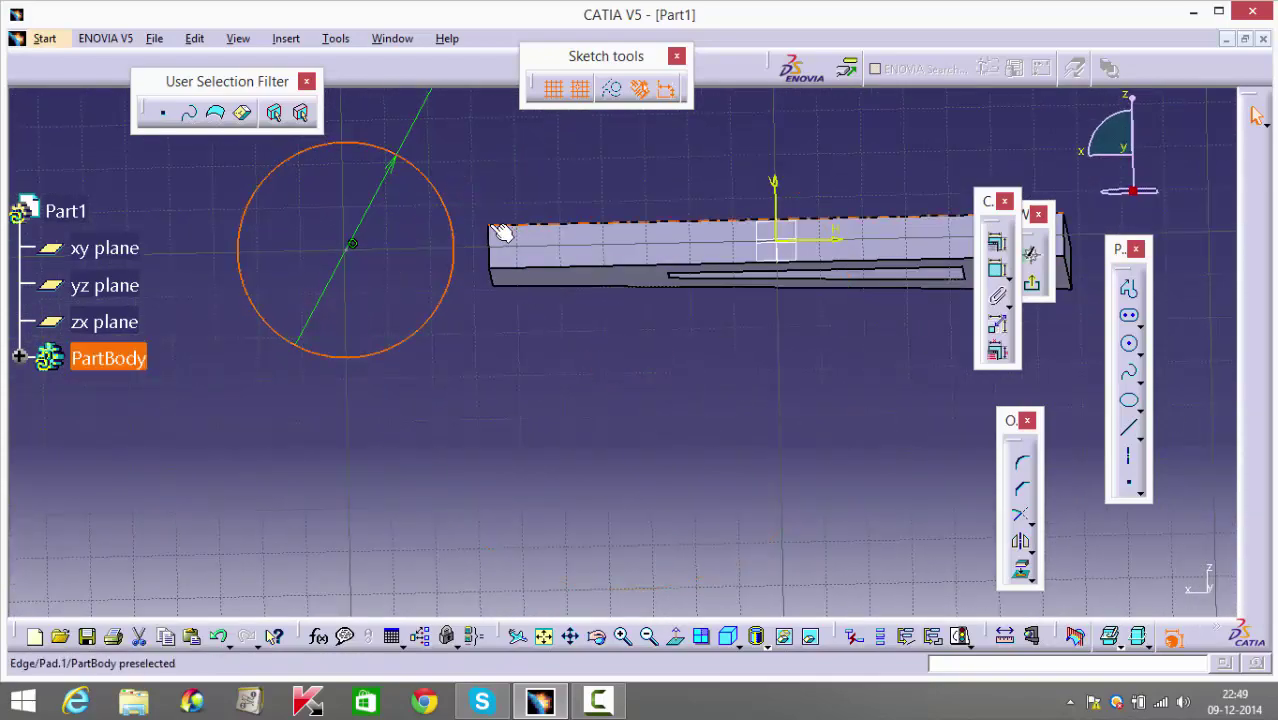
{"action": "left_click", "coordinate": [996, 243]}
{"action": "left_click", "coordinate": [1162, 410]}
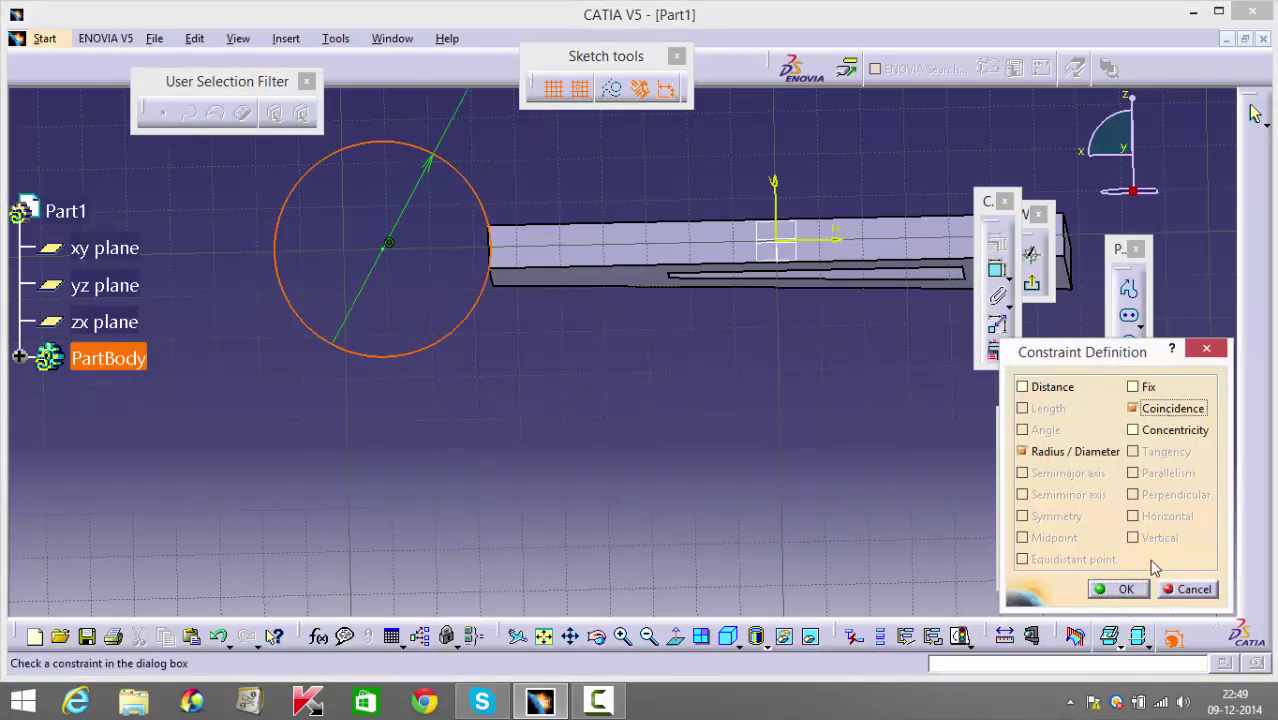
{"action": "left_click", "coordinate": [1117, 589]}
{"action": "middle_click_drag", "start_coordinate": [615, 392], "coordinate": [628, 445]}
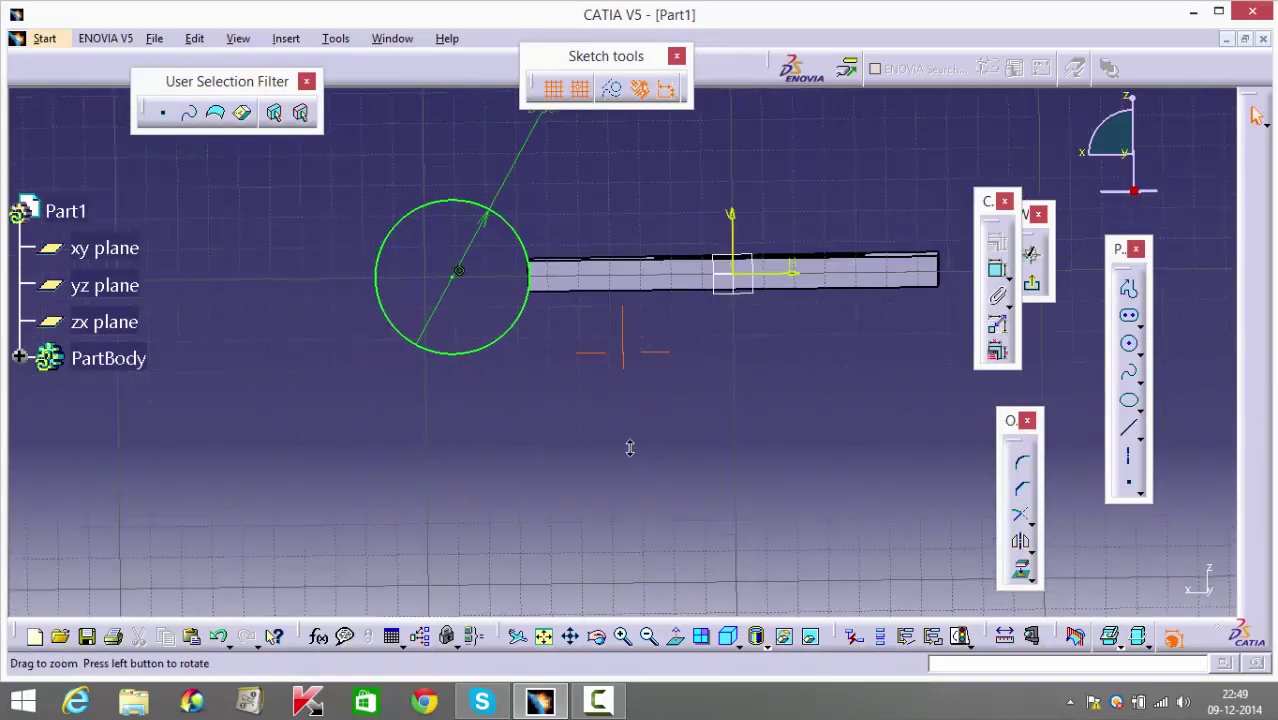
Exit the sketch and extrude the circle as a pad with a length of 60 mm across the plate's shorter end.
{"action": "left_click", "coordinate": [1034, 285]}
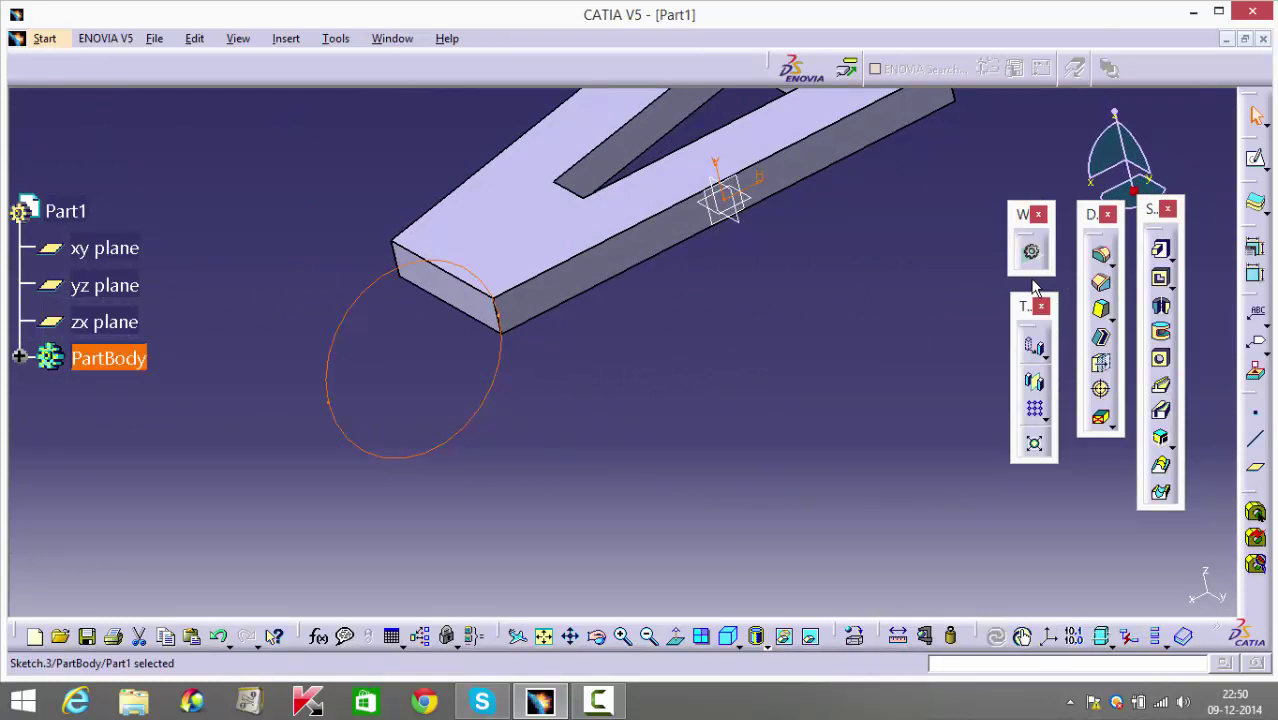
{"action": "left_click", "coordinate": [1160, 250]}
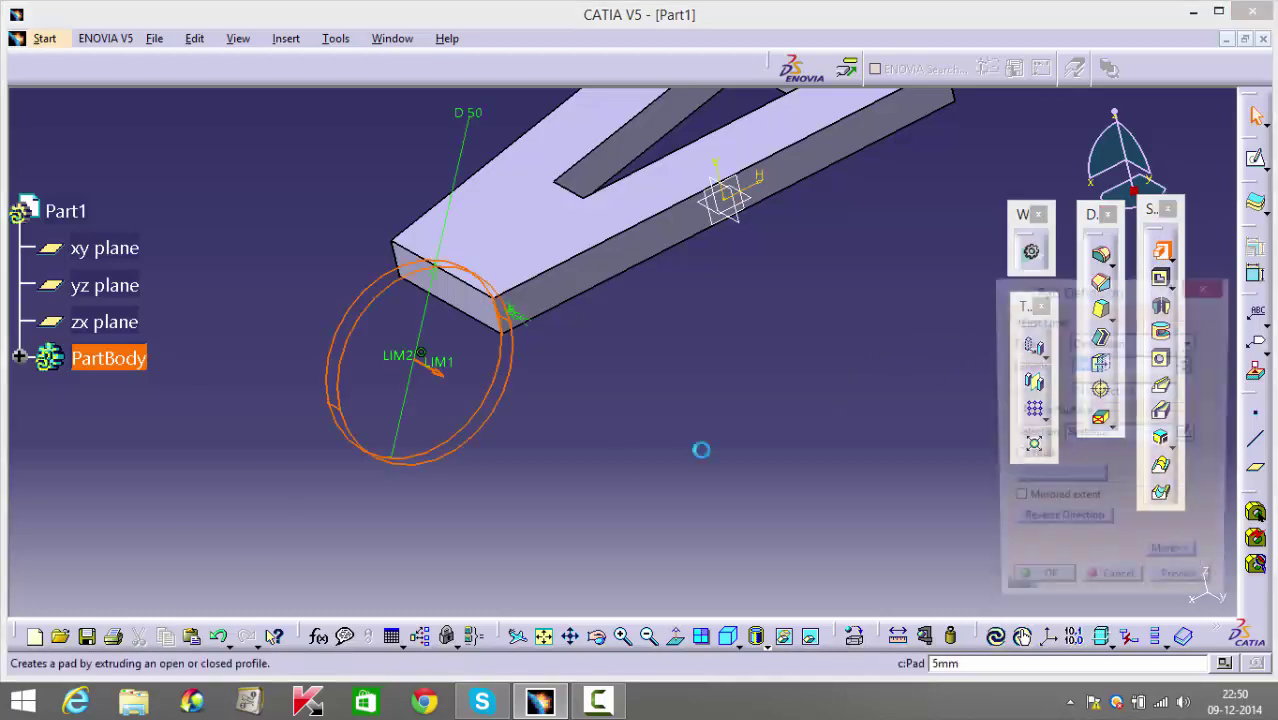
{"action": "middle_click_drag", "start_coordinate": [699, 522], "coordinate": [842, 410]}
{"action": "double_click", "coordinate": [1088, 365]}
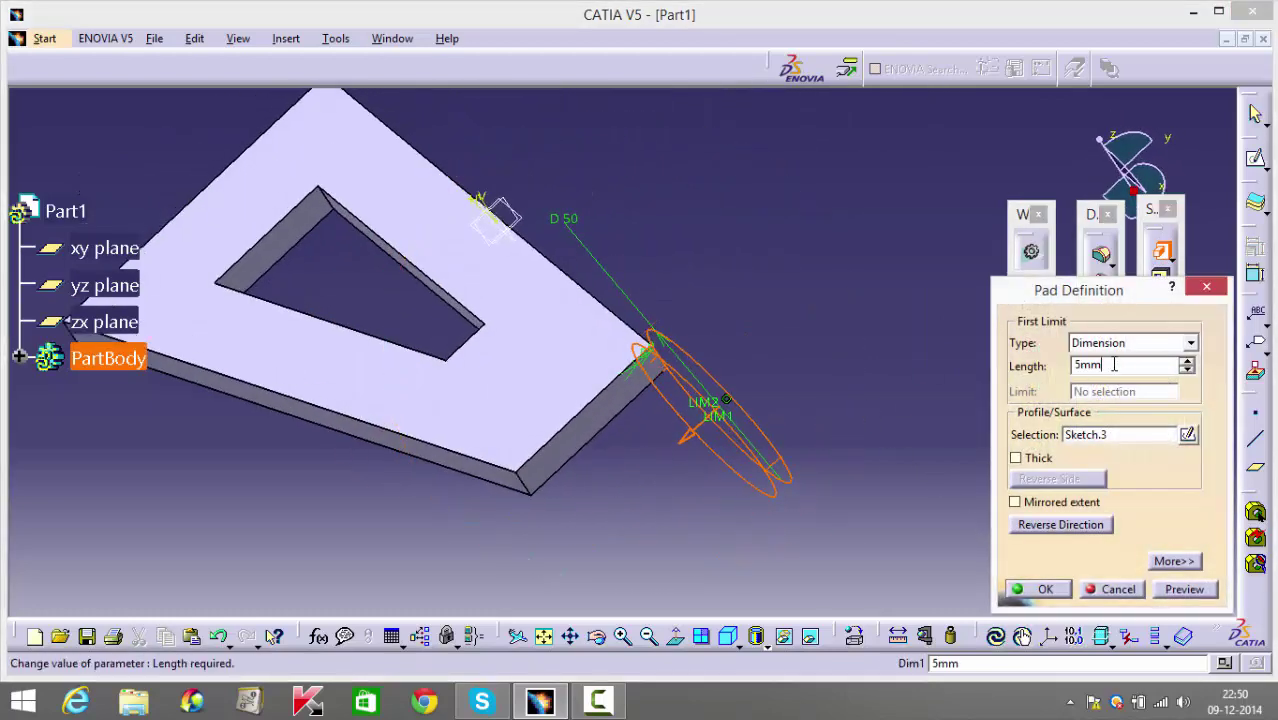
{"action": "type", "text": "60"}
{"action": "key", "text": "Return"}
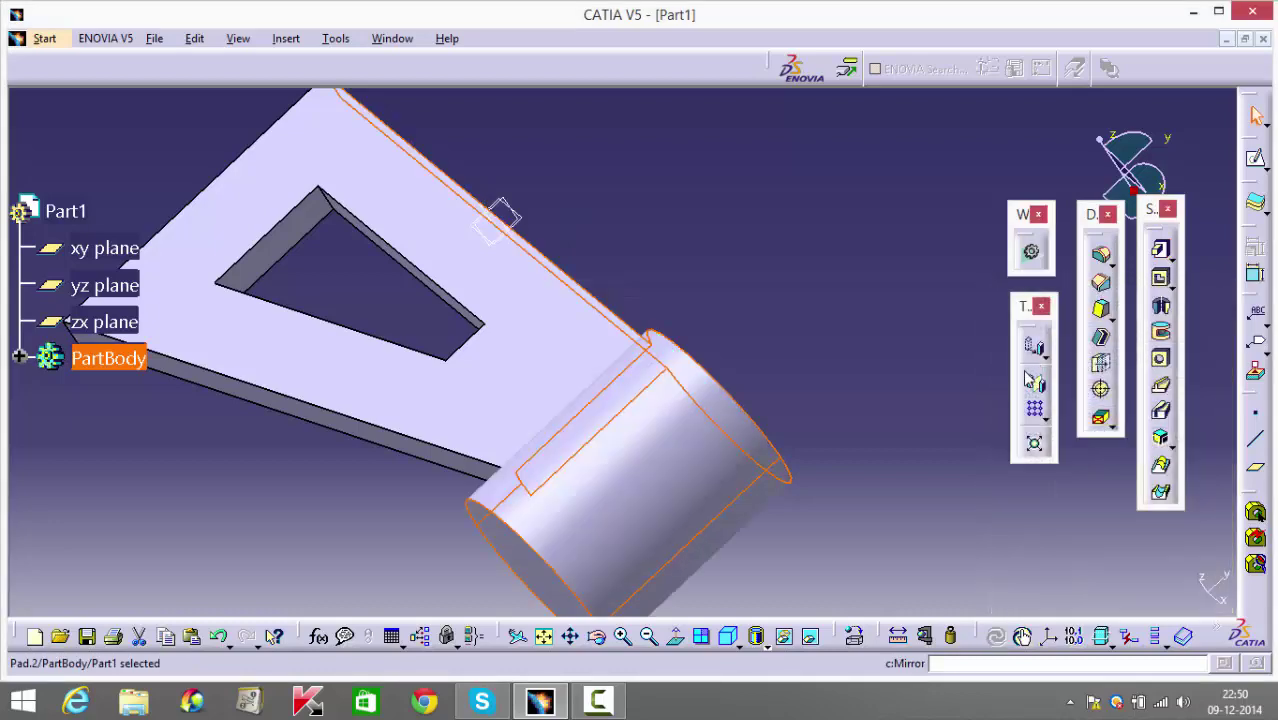
Reopen the cylindrical pad's definition and set its length to 50 mm.
{"action": "left_click", "coordinate": [764, 323]}
{"action": "middle_click_drag", "start_coordinate": [764, 323], "coordinate": [910, 225]}
{"action": "middle_click_drag", "start_coordinate": [676, 488], "coordinate": [693, 557]}
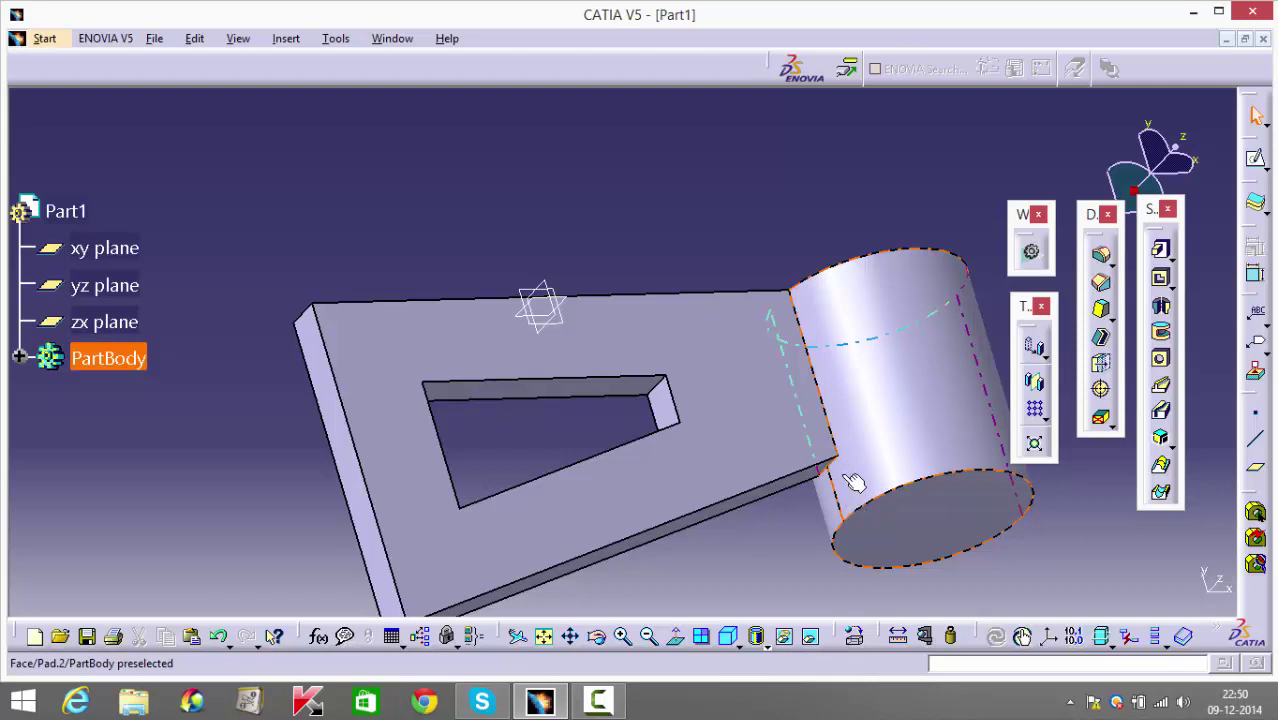
{"action": "double_click", "coordinate": [890, 440]}
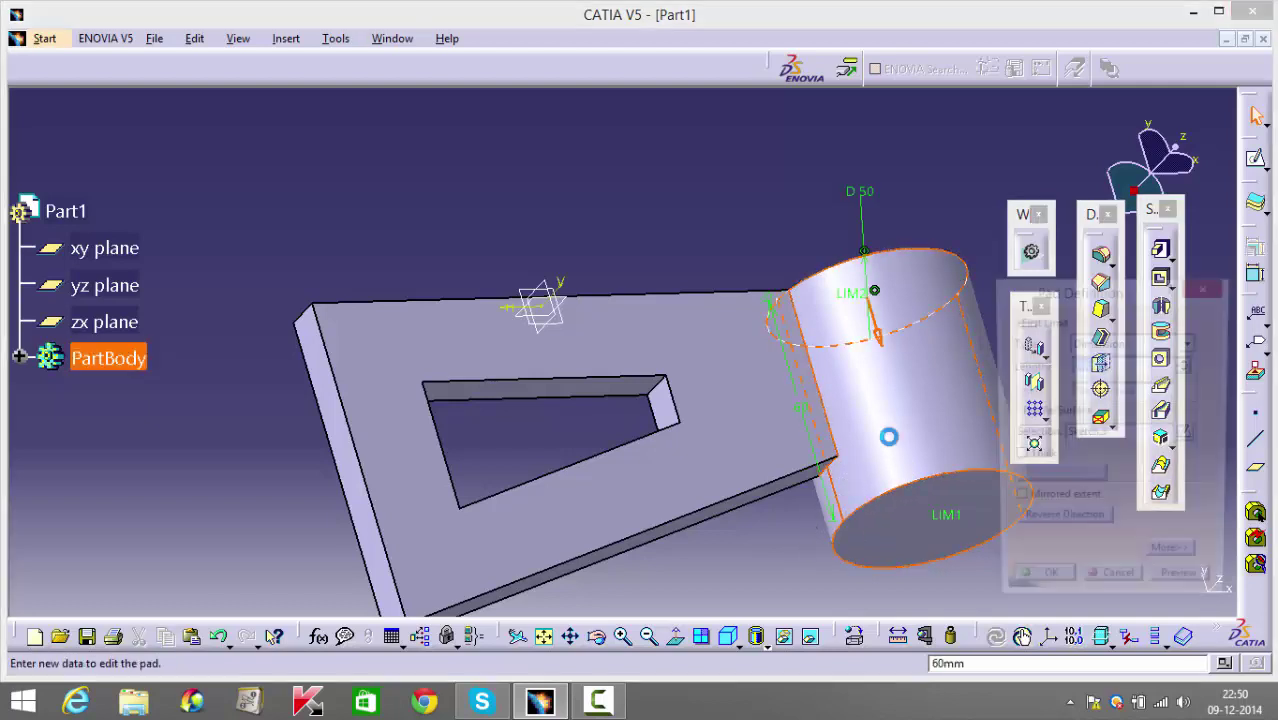
{"action": "type", "text": "50mm"}
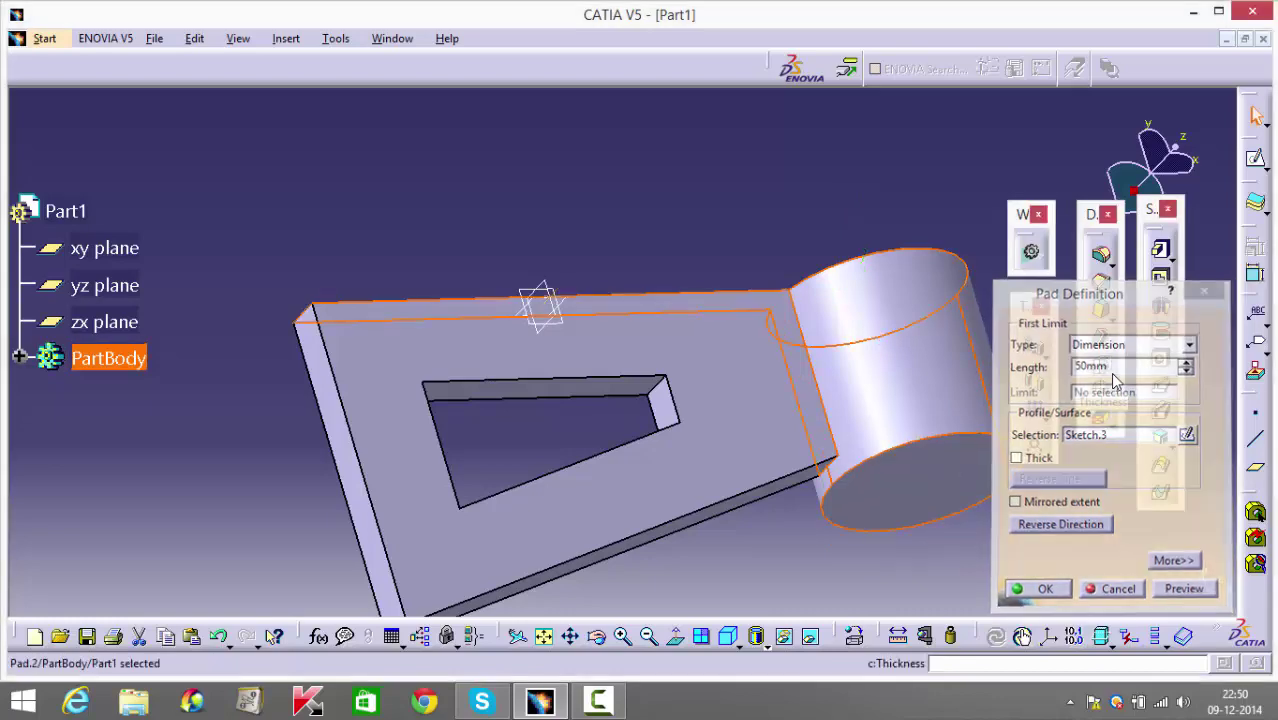
{"action": "key", "text": "Return"}
{"action": "left_click", "coordinate": [965, 556]}
Open a sketch on the cylinder's flat end face and draw a circle about 20 mm in diameter near its centre.
{"action": "middle_click_drag", "start_coordinate": [969, 597], "coordinate": [818, 387]}
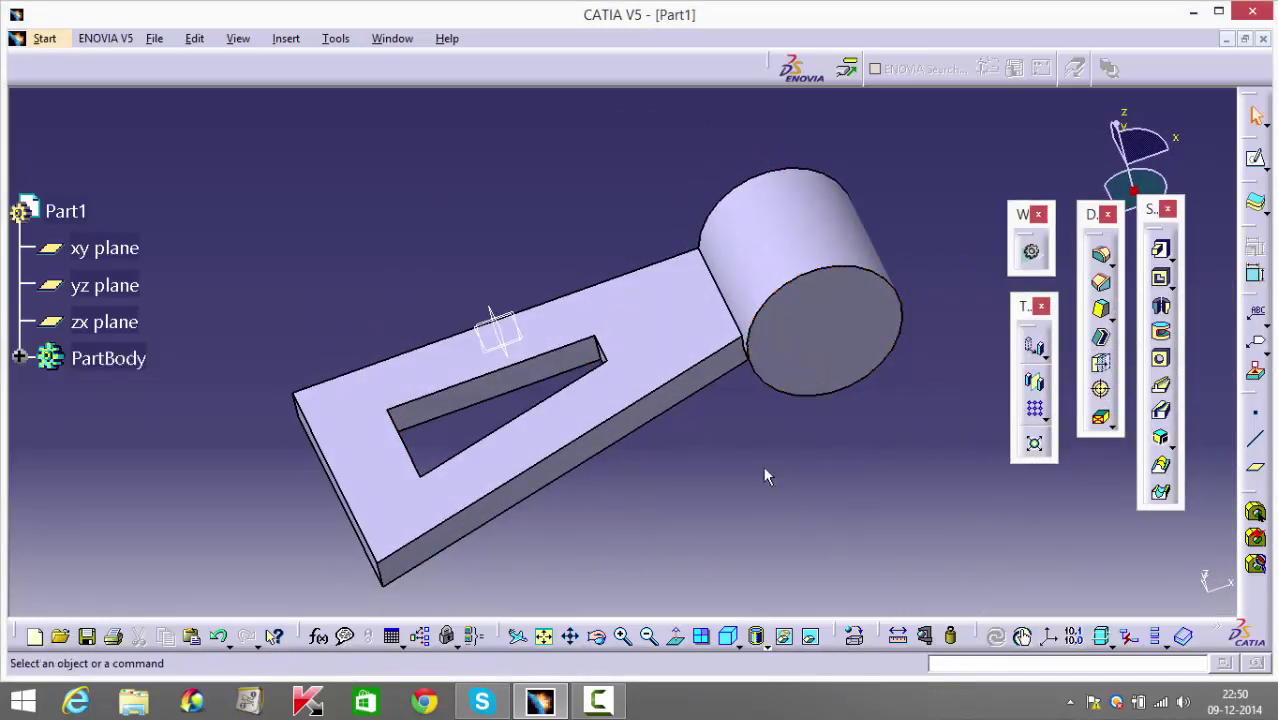
{"action": "left_click", "coordinate": [859, 360]}
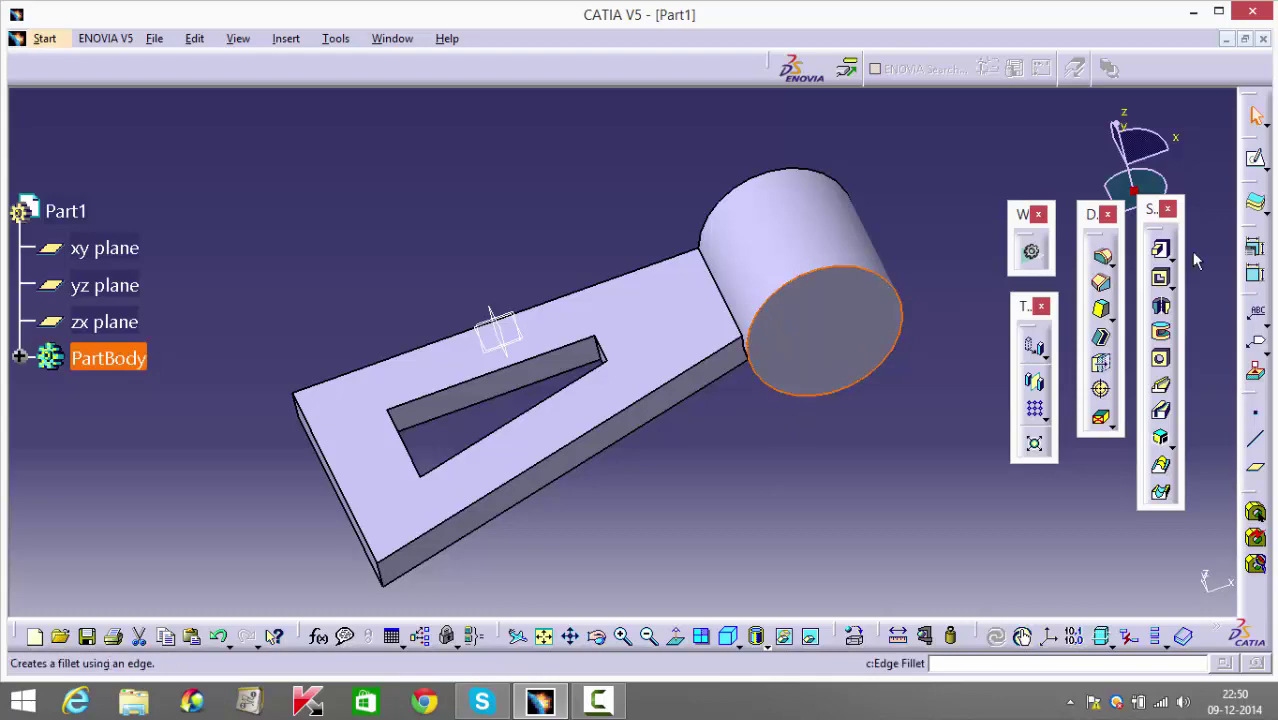
{"action": "left_click", "coordinate": [1255, 160]}
{"action": "left_click", "coordinate": [1130, 345]}
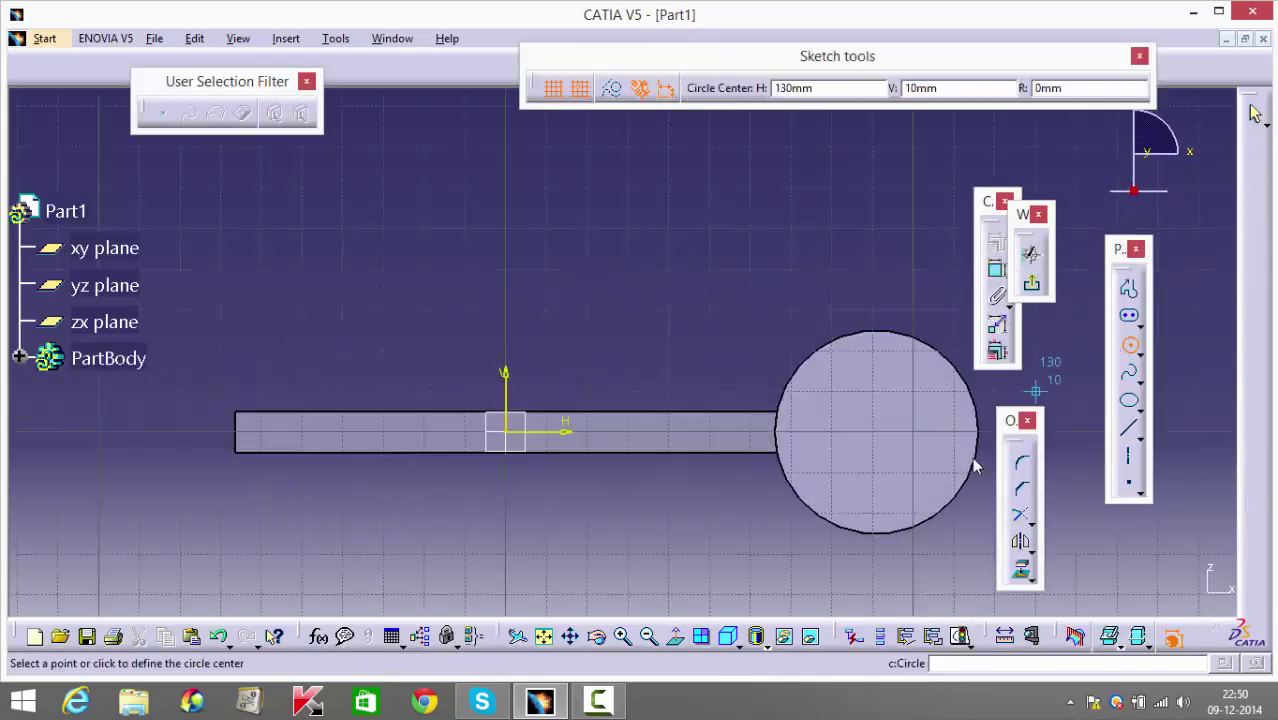
{"action": "left_click", "coordinate": [873, 432]}
{"action": "left_click", "coordinate": [897, 405]}
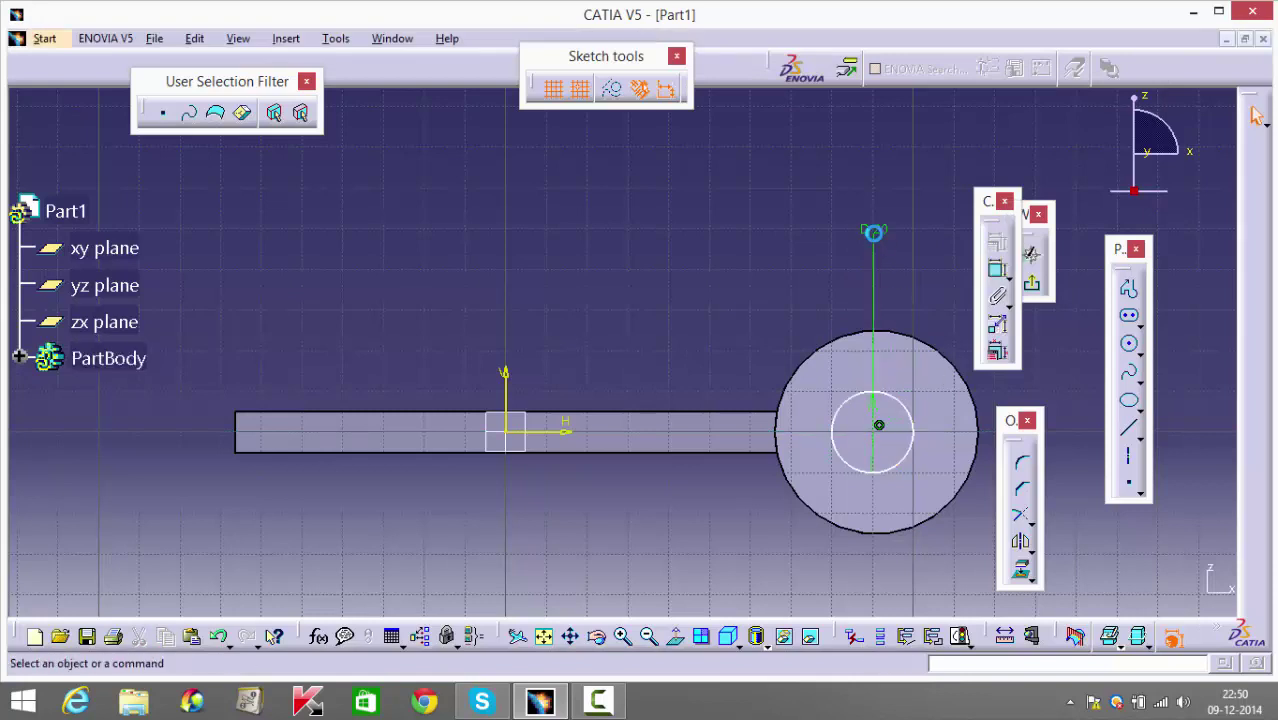
Set the inner circle's diameter to 25 mm.
{"action": "double_click", "coordinate": [876, 224]}
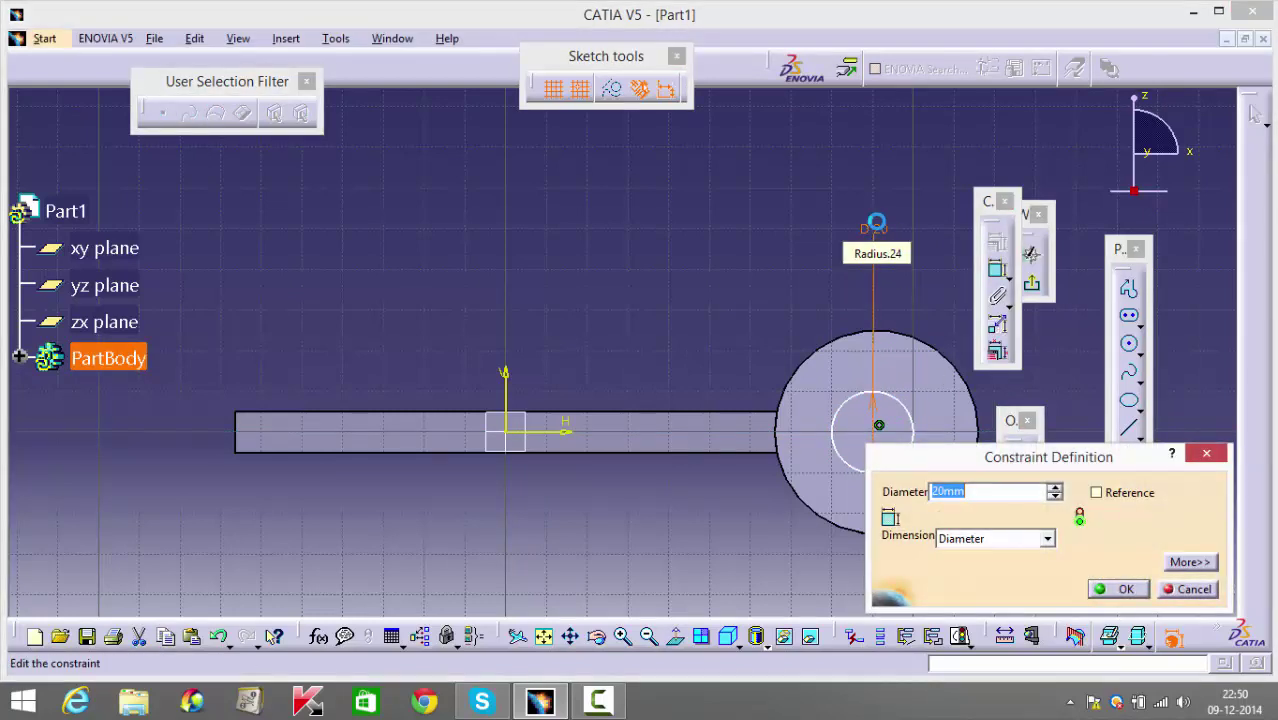
{"action": "type", "text": "25"}
{"action": "key", "text": "Return"}
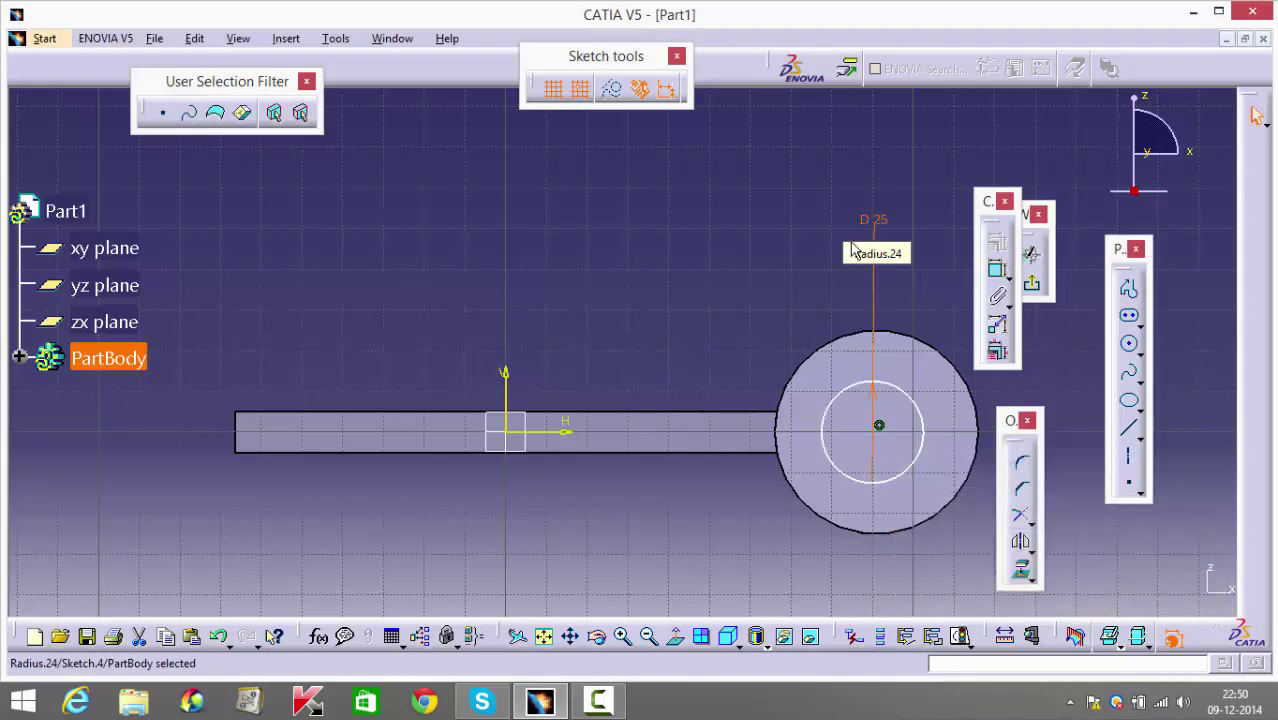
Constrain the 25 mm circle to be concentric with the cylinder's outer circular edge.
{"action": "middle_click_drag", "start_coordinate": [821, 292], "coordinate": [662, 197]}
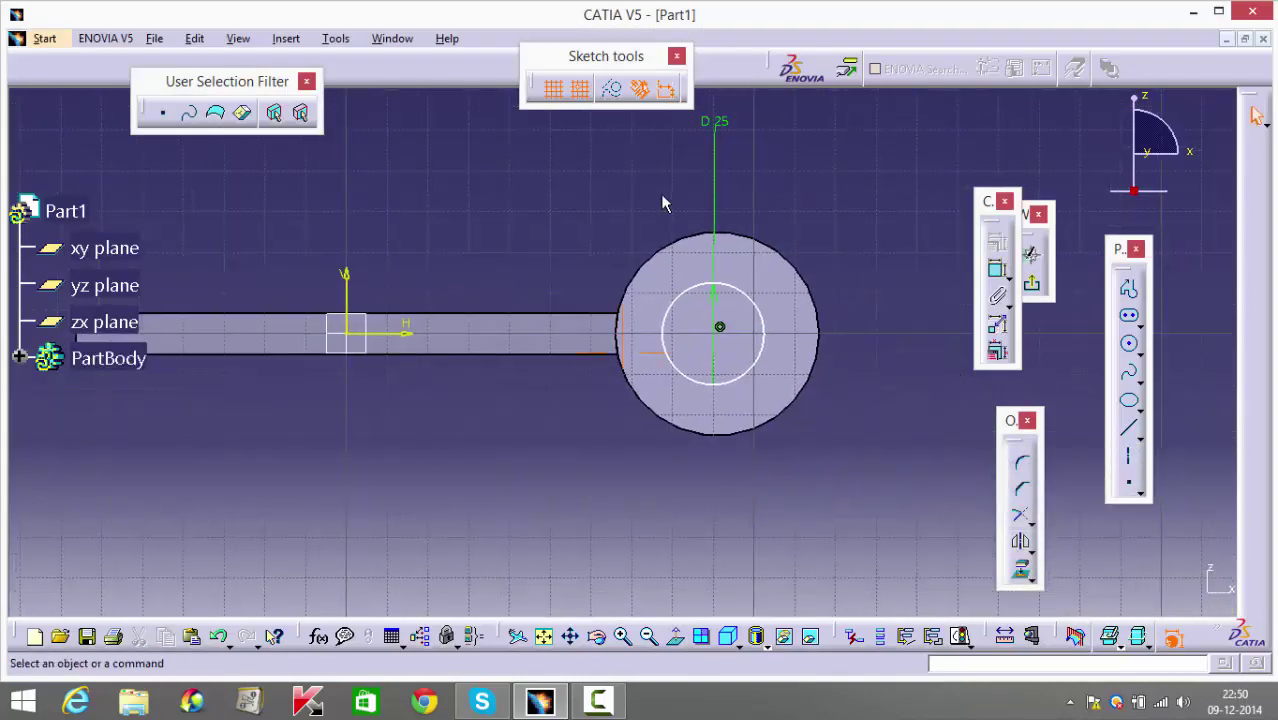
{"action": "left_click", "coordinate": [764, 312]}
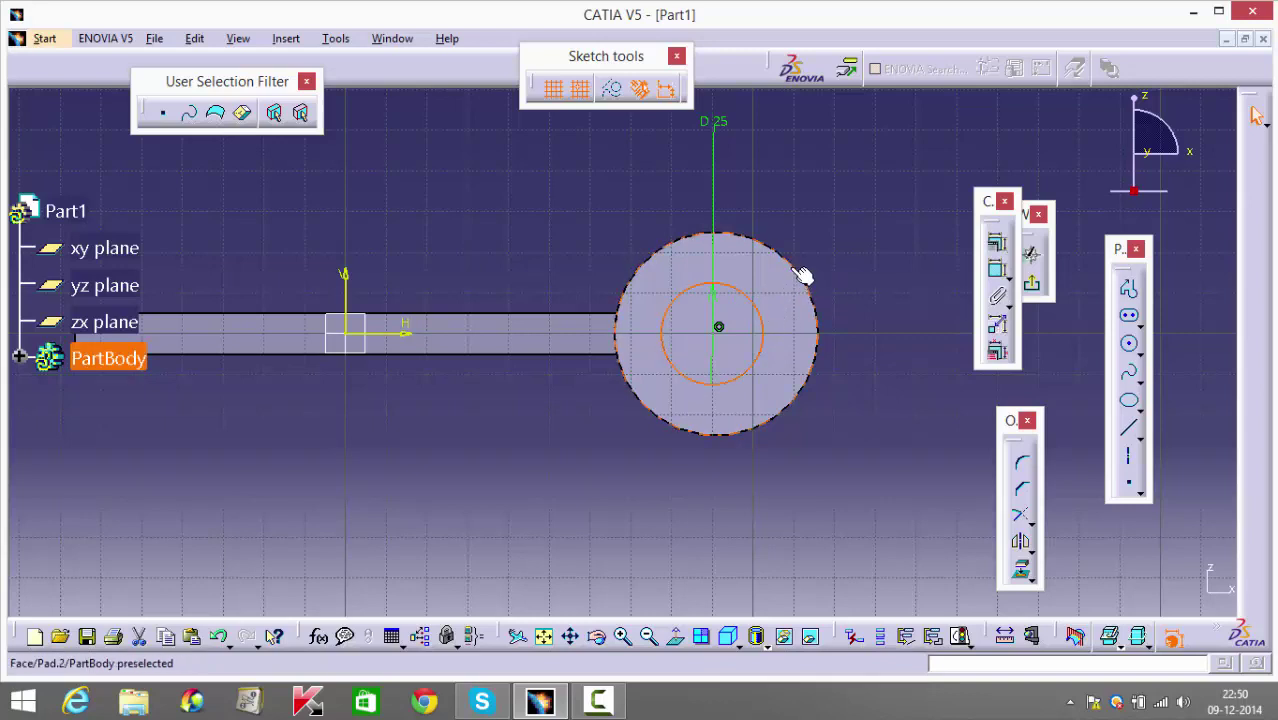
{"action": "left_click", "coordinate": [996, 244]}
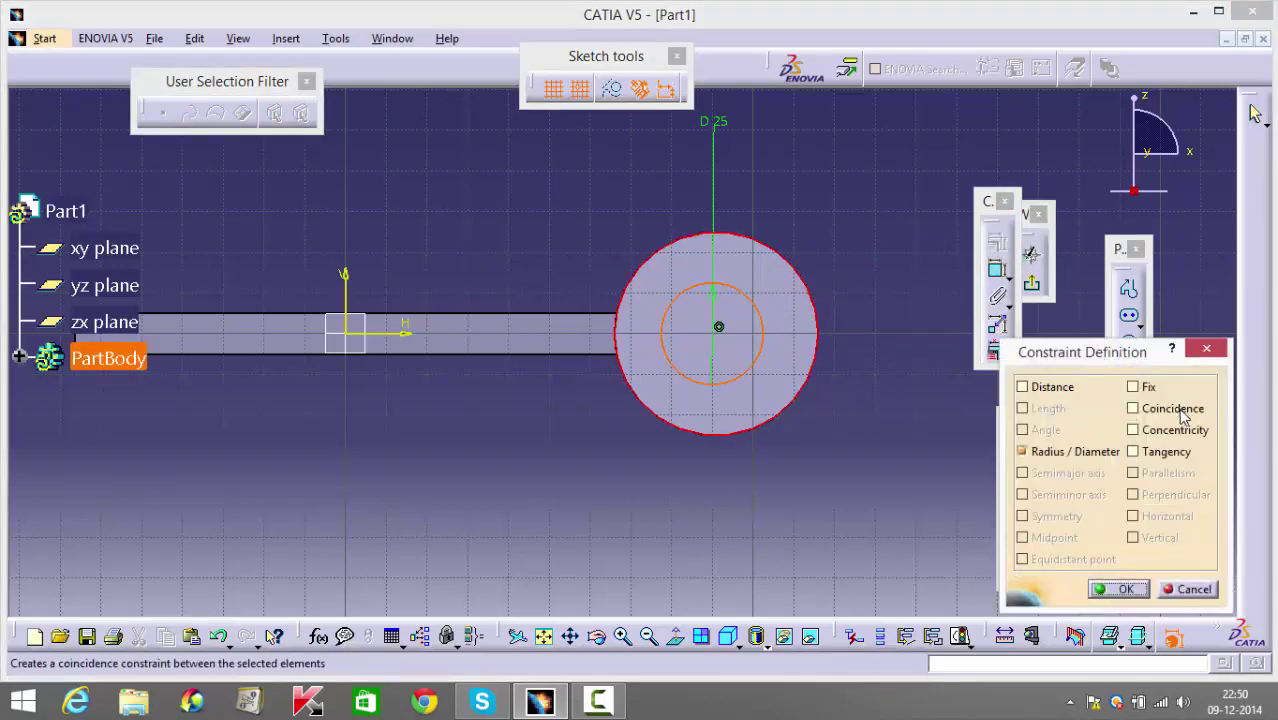
{"action": "left_click", "coordinate": [1176, 430]}
{"action": "left_click", "coordinate": [1121, 592]}
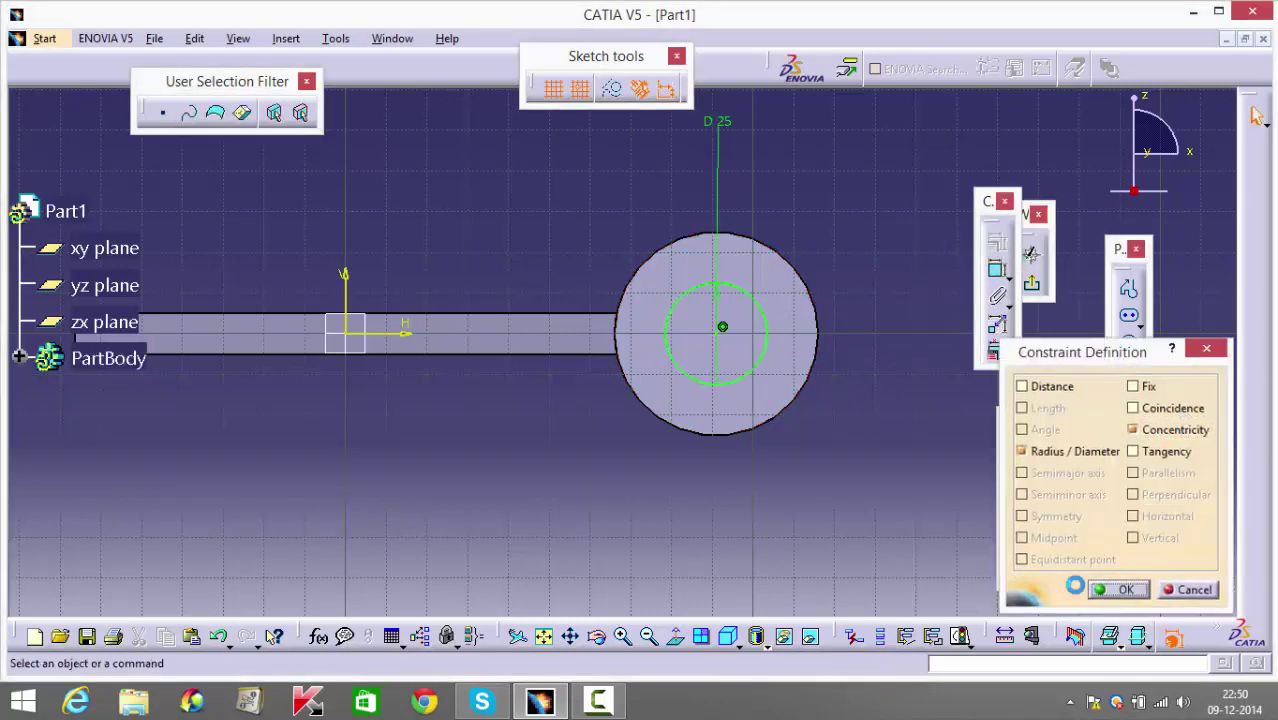
Exit the sketch and cut the 25 mm circle through the cylinder as a pocket with the Up to last limit.
{"action": "left_click", "coordinate": [1034, 288]}
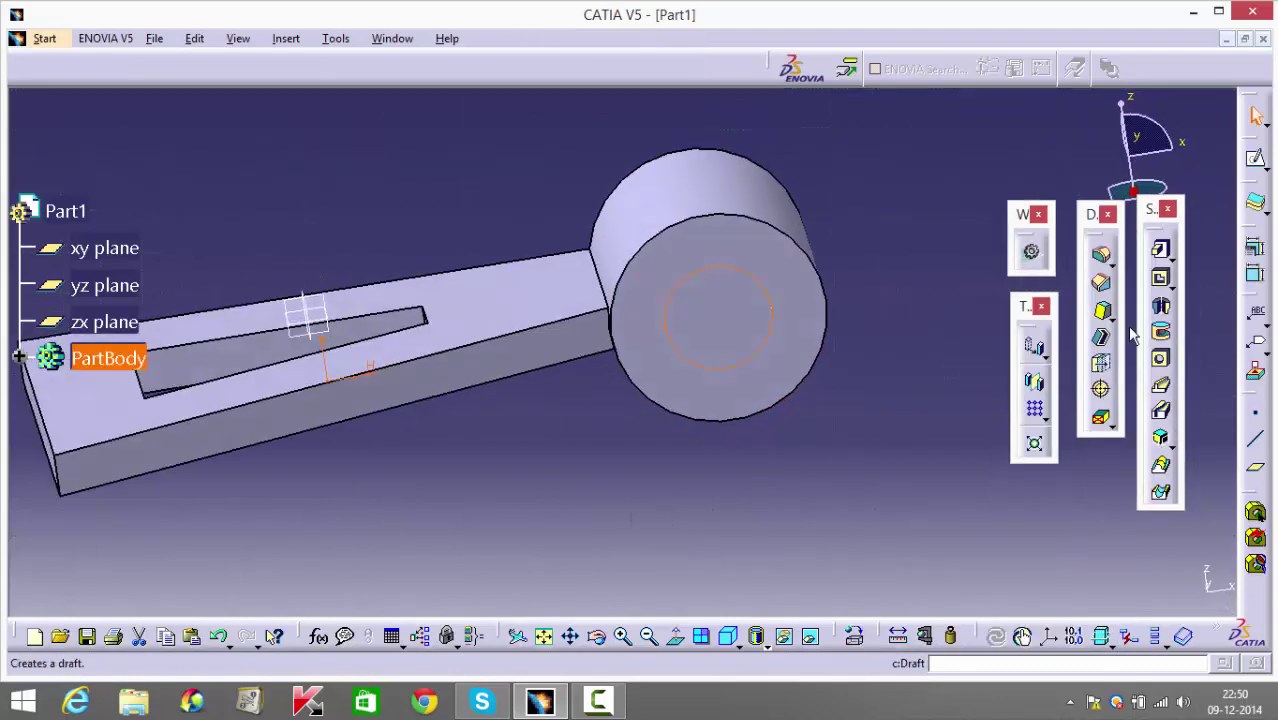
{"action": "left_click", "coordinate": [1101, 282]}
{"action": "left_click", "coordinate": [1125, 342]}
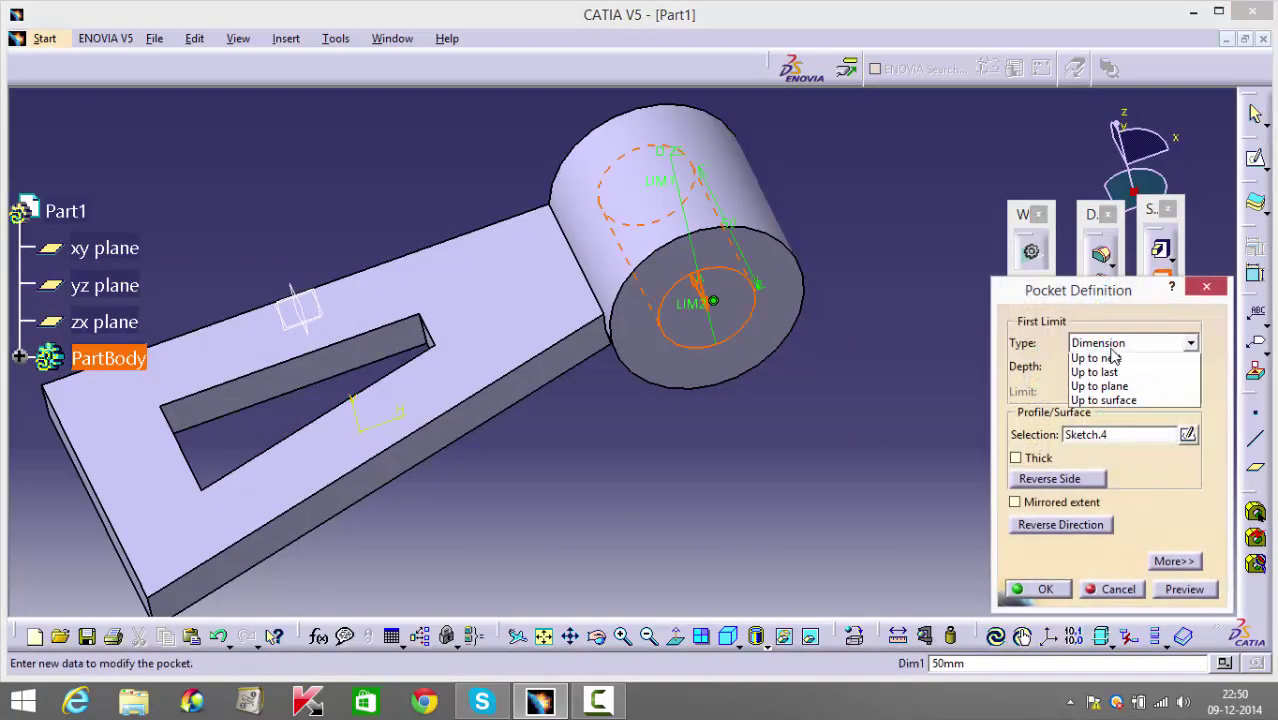
{"action": "left_click", "coordinate": [1110, 386]}
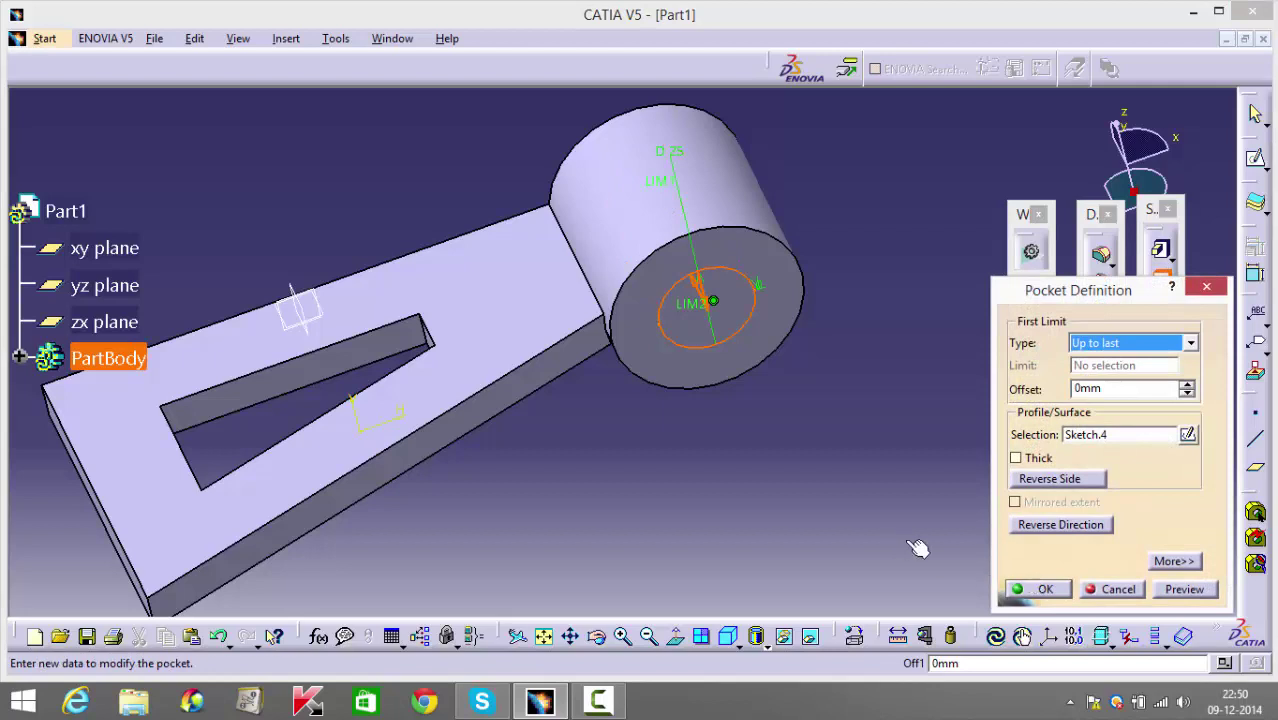
{"action": "left_click", "coordinate": [1037, 589]}
Open a sketch on the zx plane and draw a tall upright rectangle about 10 mm wide just beyond the plate's wider end.
{"action": "middle_click_drag", "start_coordinate": [739, 482], "coordinate": [753, 583]}
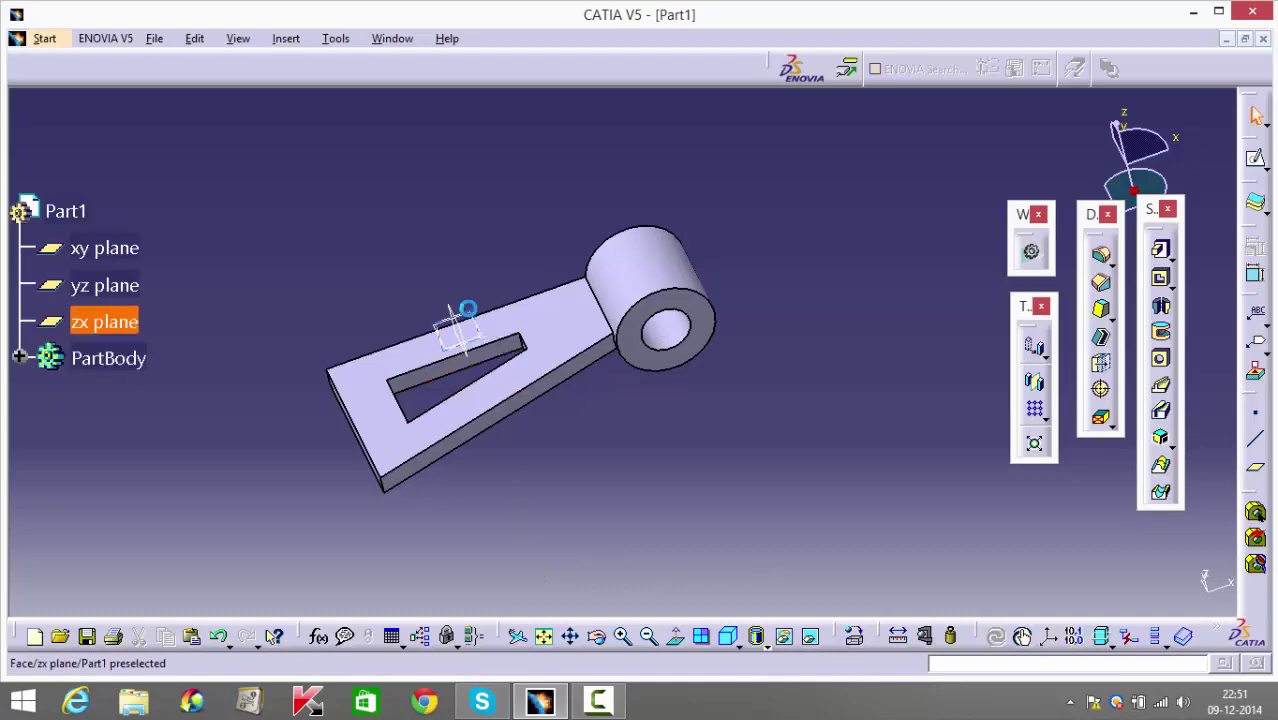
{"action": "middle_click_drag", "start_coordinate": [573, 516], "coordinate": [462, 431]}
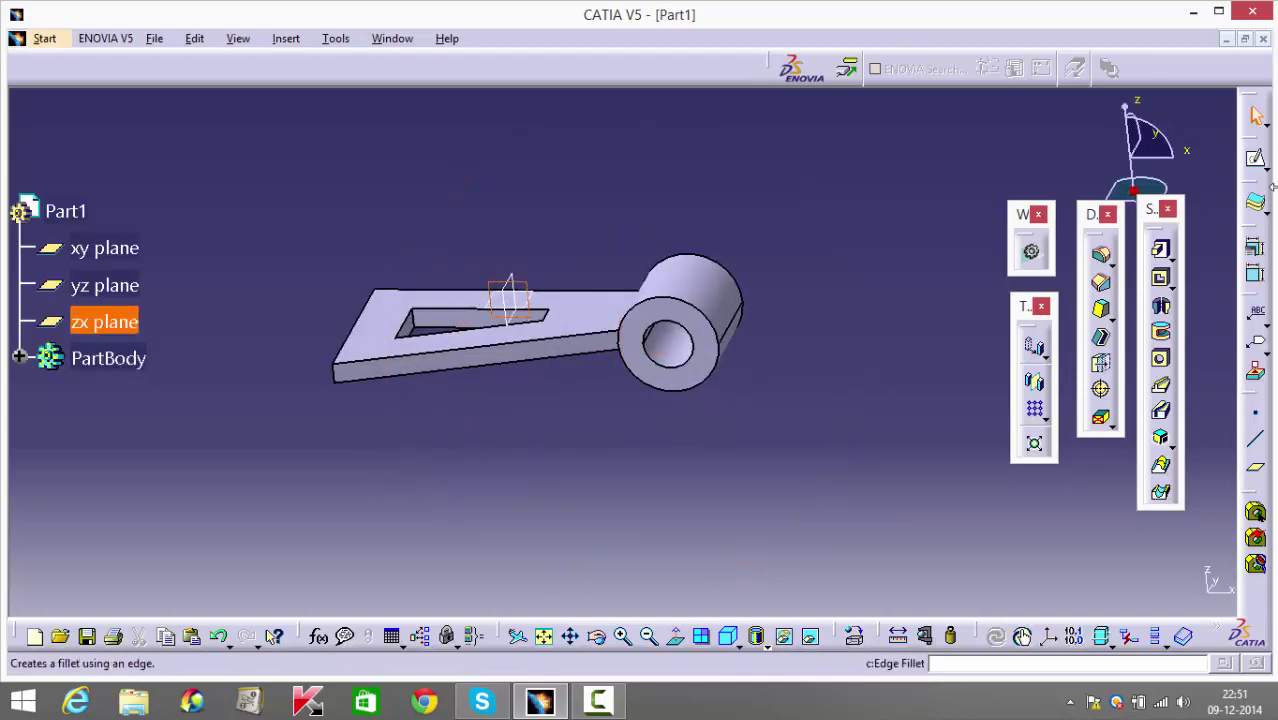
{"action": "left_click", "coordinate": [1256, 158]}
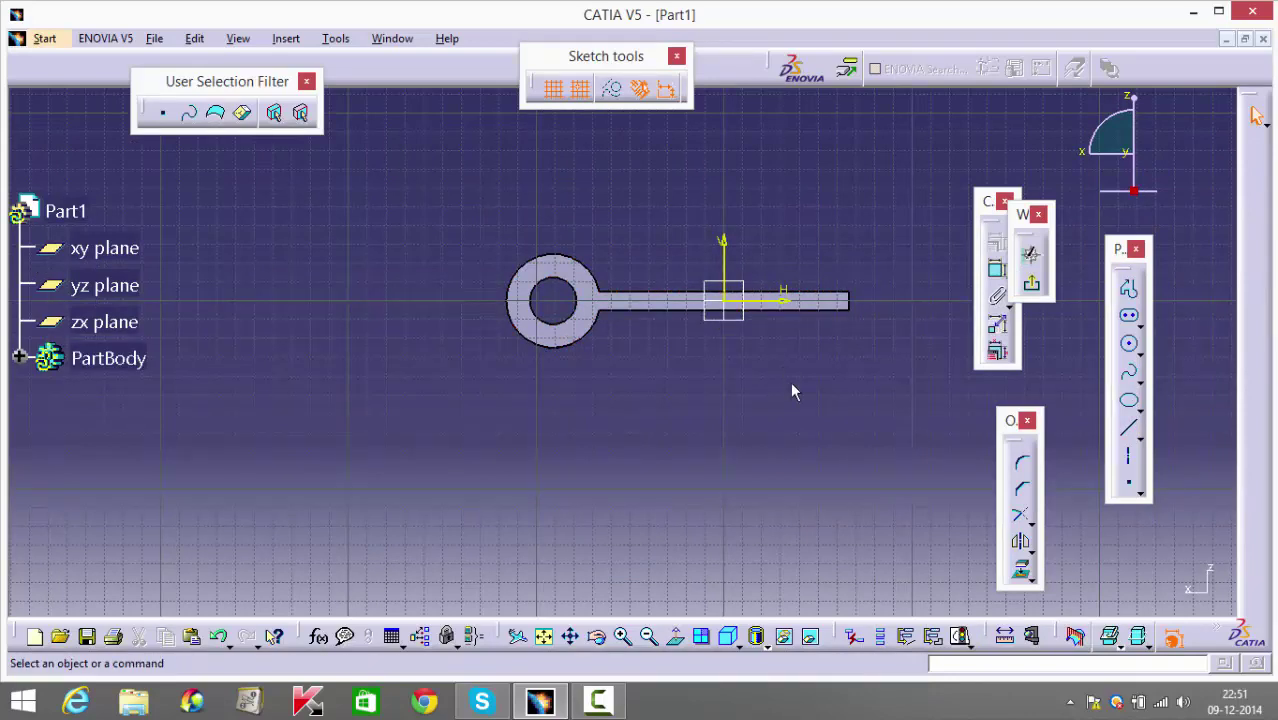
{"action": "mouse_move", "coordinate": [790, 388]}
{"action": "middle_mouse_down"}
{"action": "mouse_move", "coordinate": [635, 390]}
{"action": "mouse_move", "coordinate": [620, 421]}
{"action": "middle_mouse_up"}
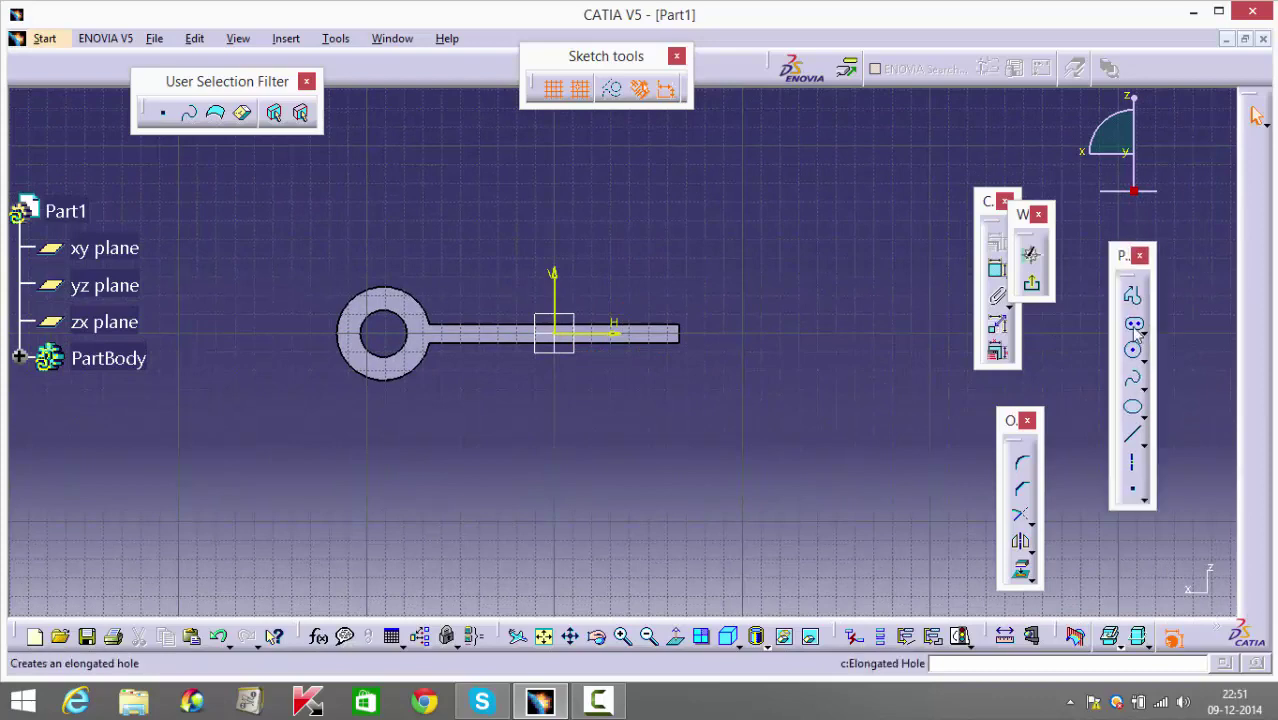
{"action": "left_click", "coordinate": [1134, 320]}
{"action": "left_click", "coordinate": [1140, 326]}
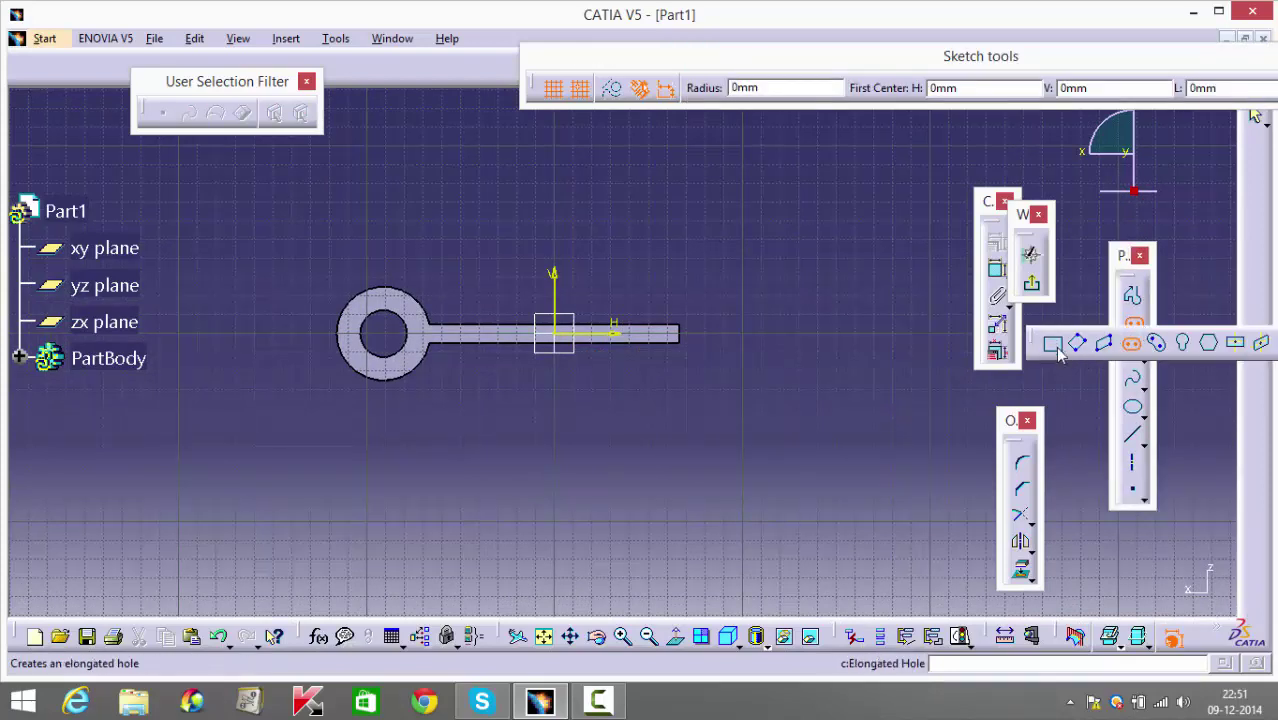
{"action": "left_click", "coordinate": [1054, 343]}
{"action": "left_click", "coordinate": [685, 184]}
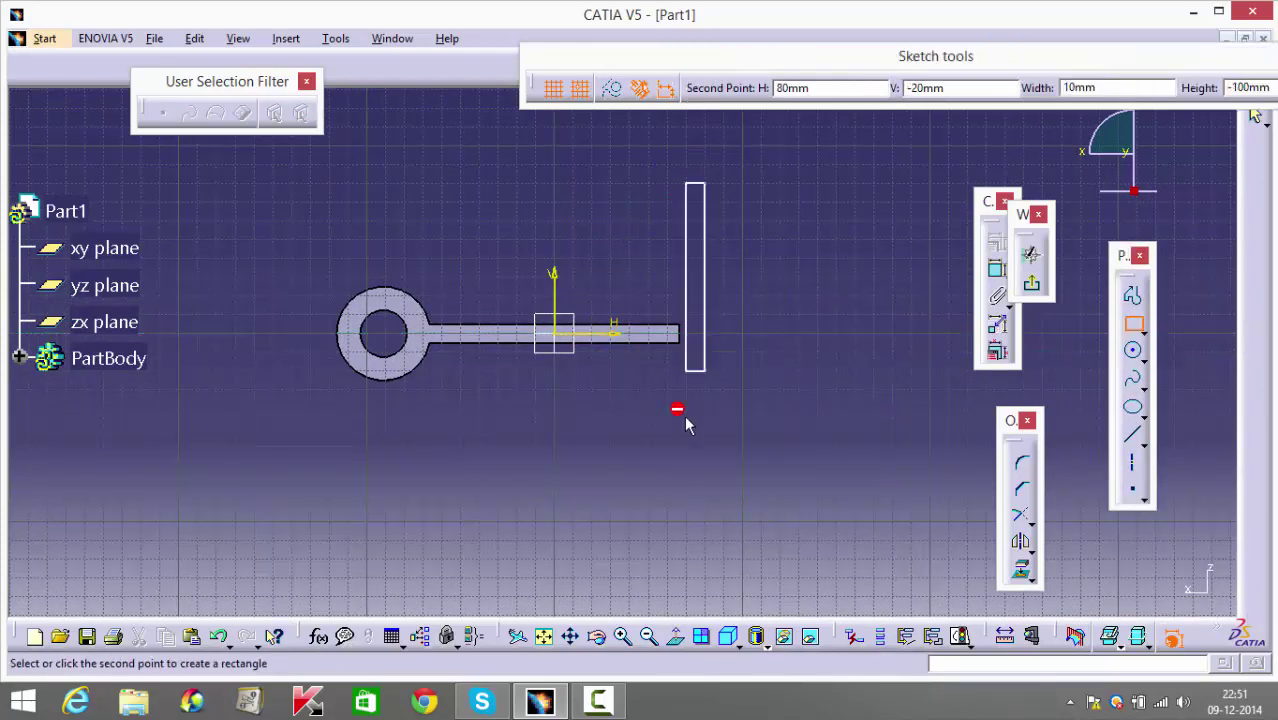
{"action": "left_click", "coordinate": [705, 446]}
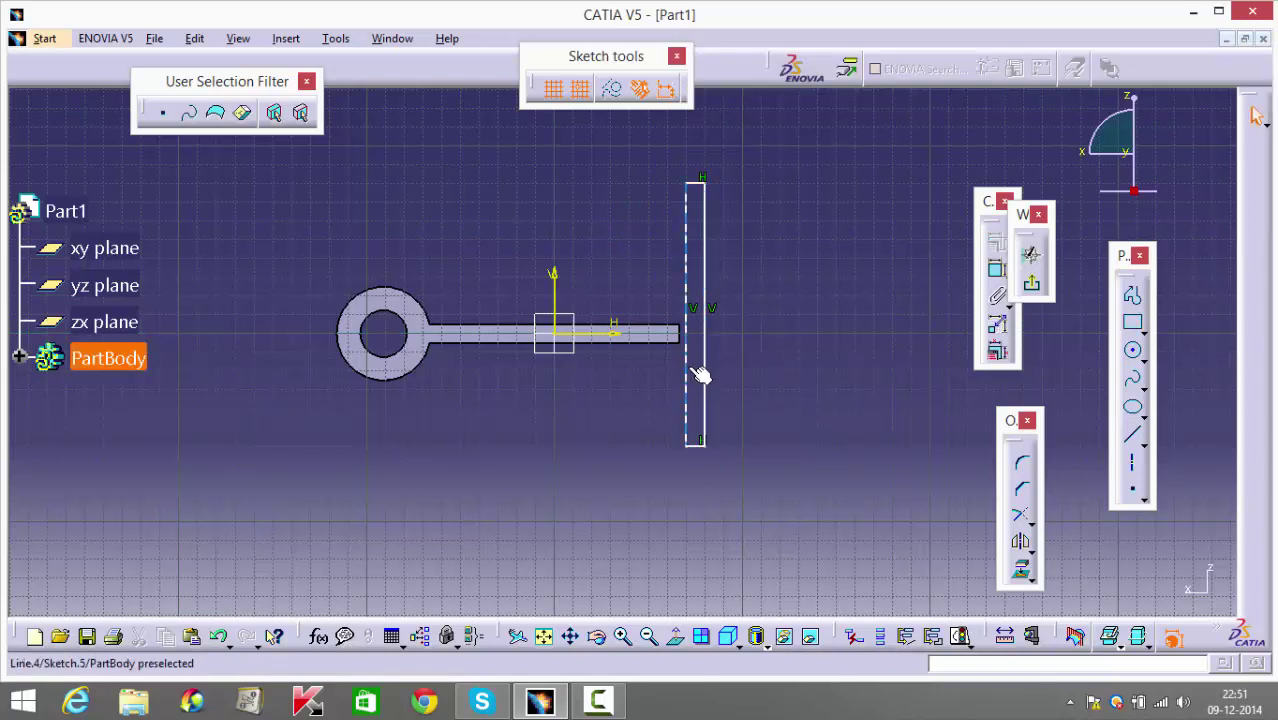
Constrain the rectangle's long side nearest the plate to be coincident with the edge of the plate's wider end.
{"action": "scroll", "coordinate": [782, 340], "scroll_direction": "up", "scroll_amount": 3}
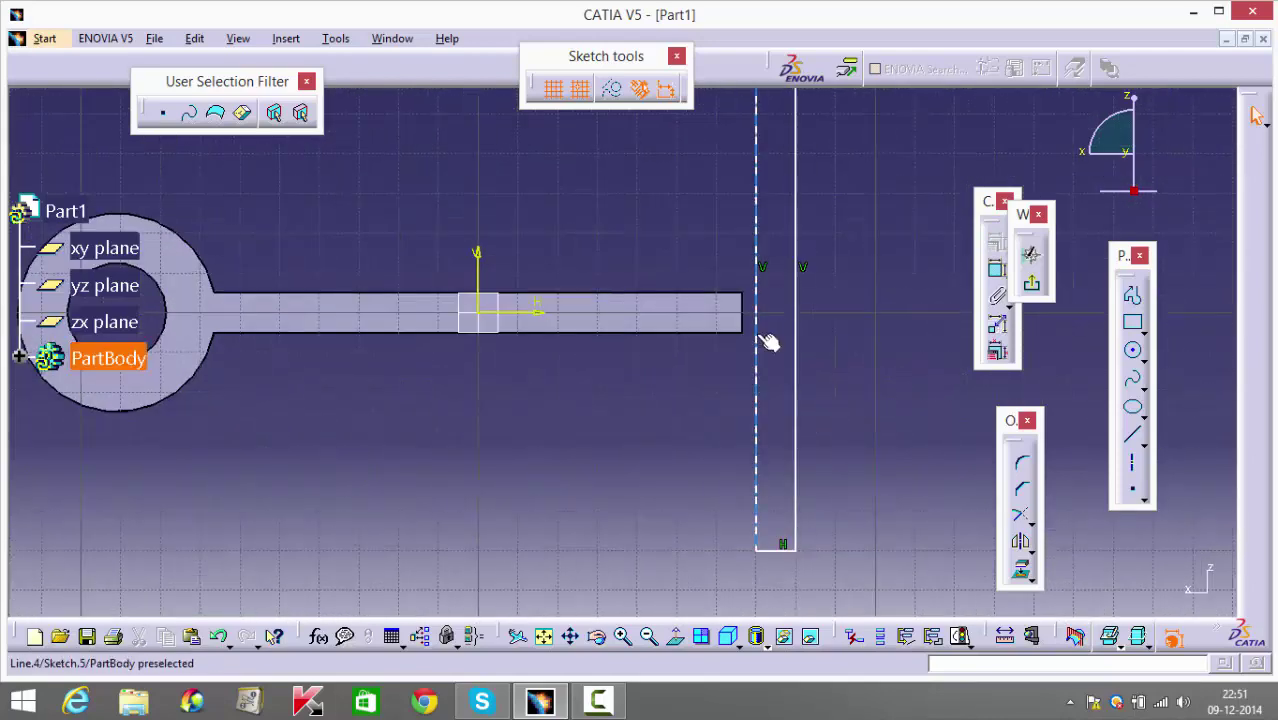
{"action": "left_click", "coordinate": [1005, 242]}
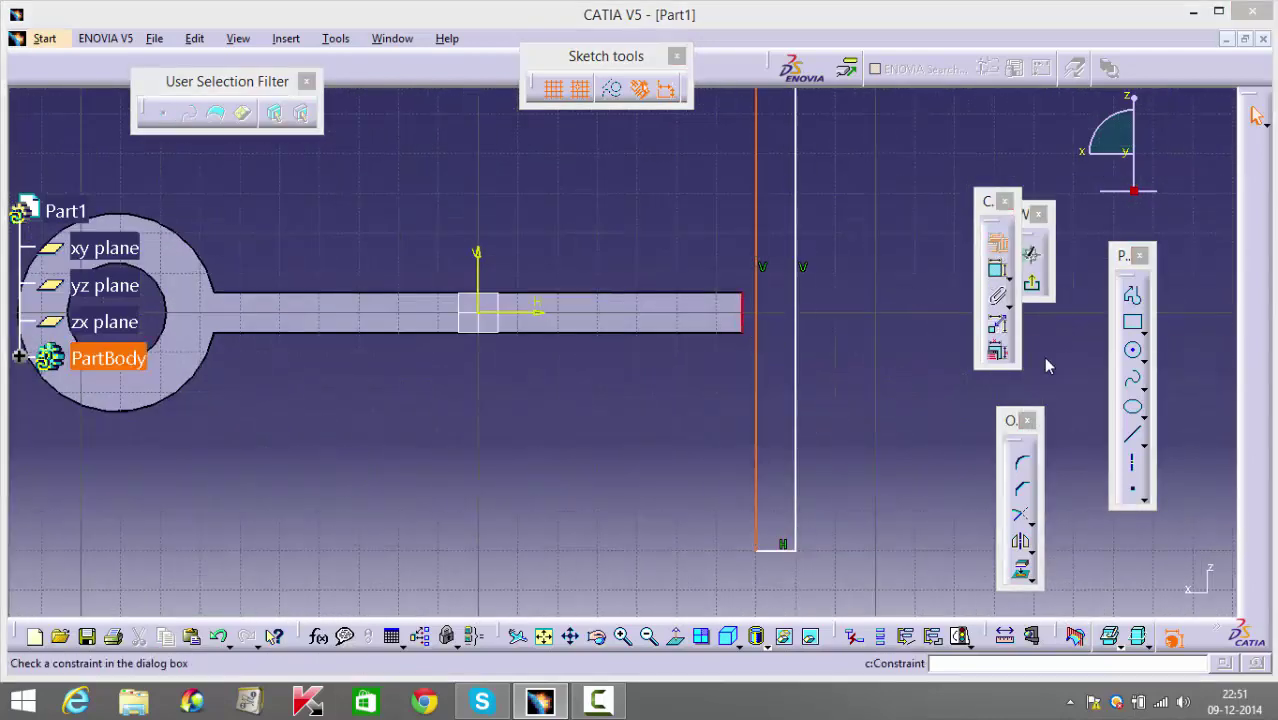
{"action": "left_click", "coordinate": [1172, 409]}
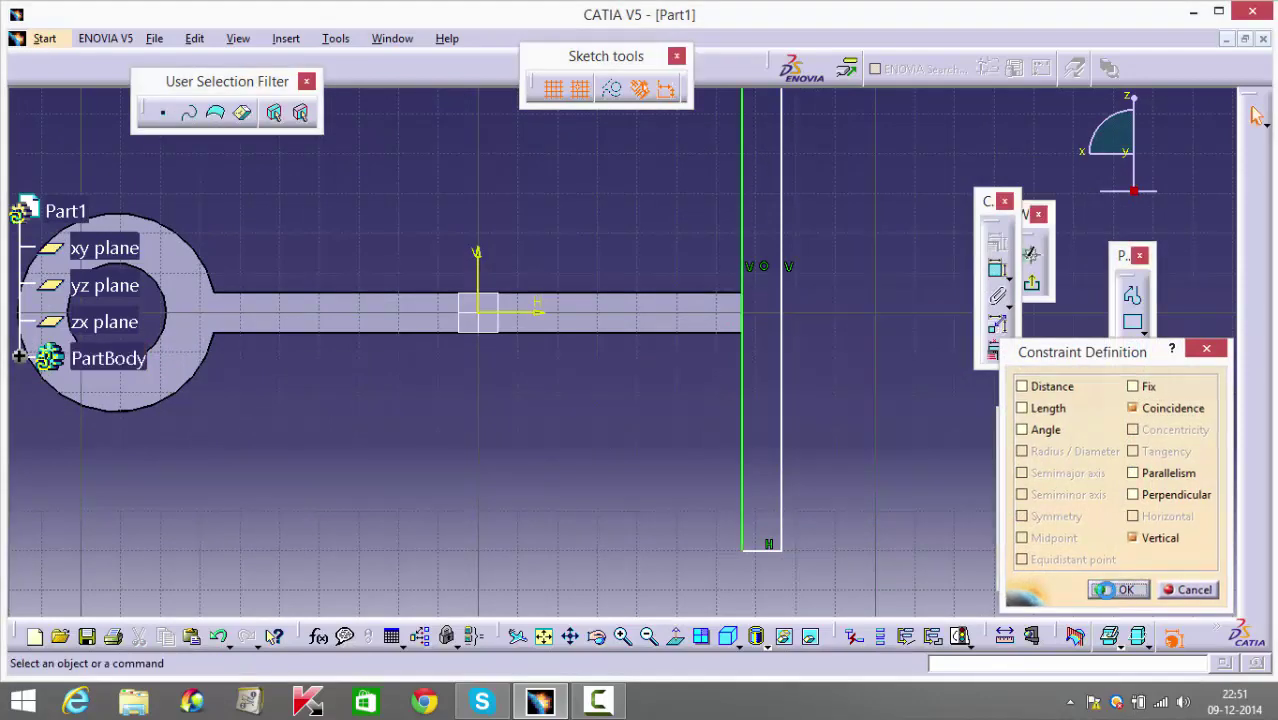
{"action": "left_click", "coordinate": [1108, 594]}
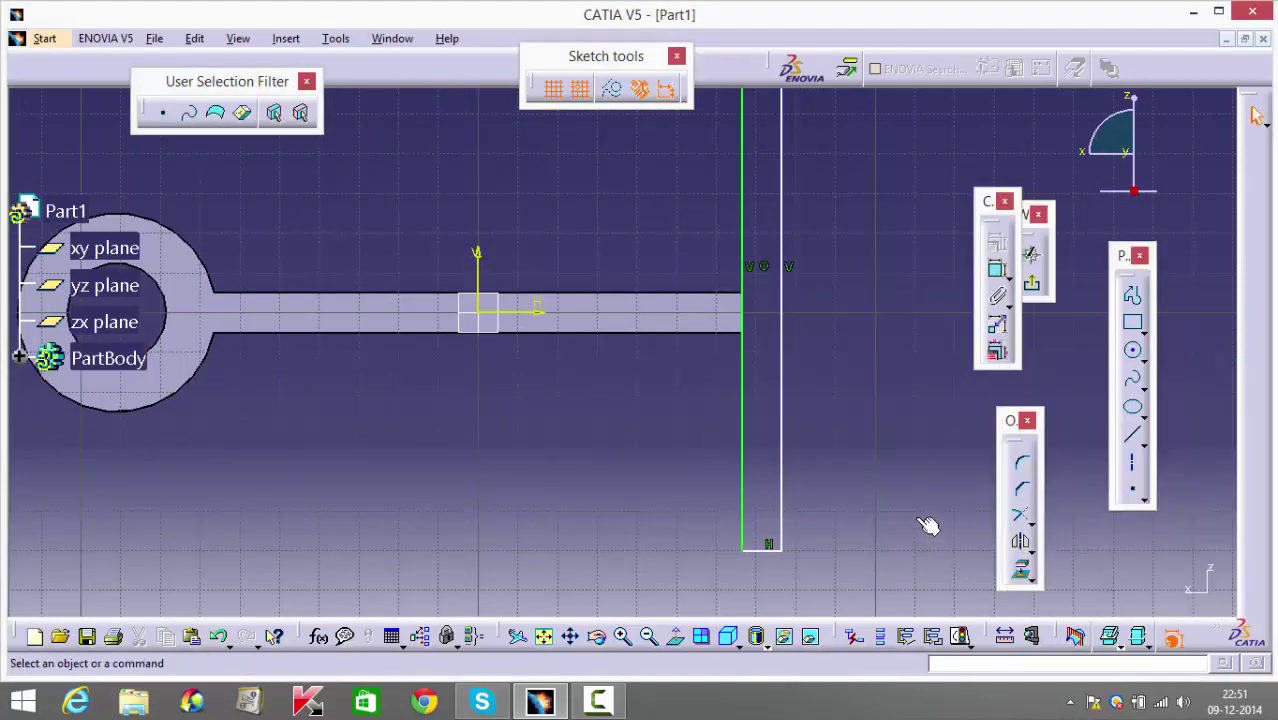
Dimension the rectangle's short lower side and set its width to 12 mm.
{"action": "left_click", "coordinate": [997, 269]}
{"action": "left_click", "coordinate": [767, 548]}
{"action": "middle_click_drag", "start_coordinate": [775, 605], "coordinate": [765, 476]}
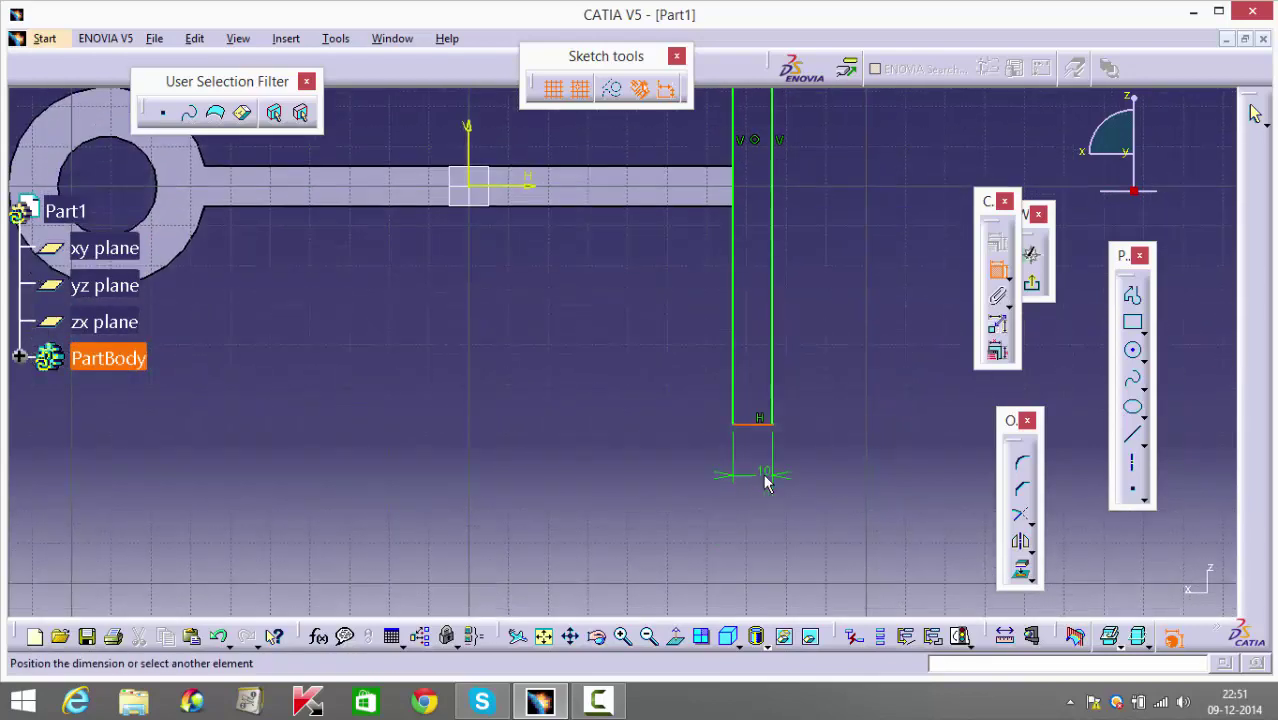
{"action": "left_click", "coordinate": [760, 492]}
{"action": "double_click", "coordinate": [754, 489]}
{"action": "type", "text": "12"}
{"action": "key", "text": "Return"}
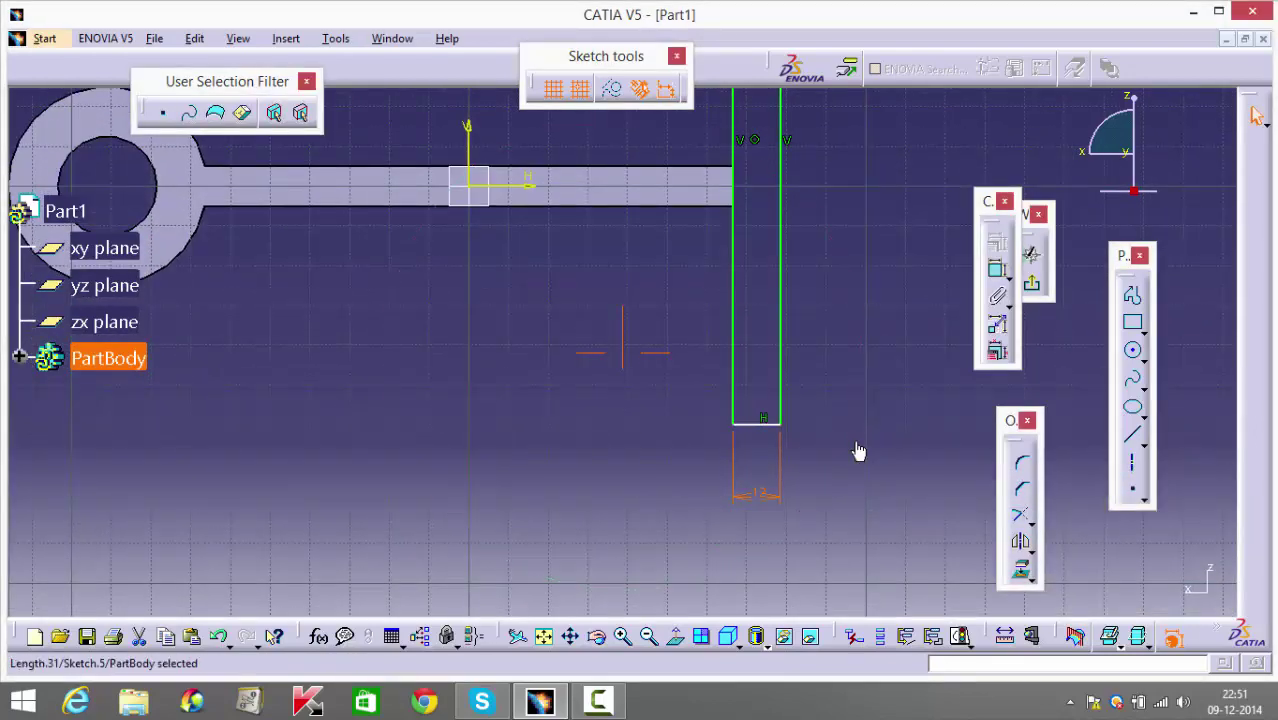
Dimension the rectangle's long side and set its height to 20+70+20 (110 mm).
{"action": "mouse_move", "coordinate": [856, 450]}
{"action": "middle_mouse_down", "text": "ctrl"}
{"action": "mouse_move", "coordinate": [783, 387]}
{"action": "mouse_move", "coordinate": [729, 480]}
{"action": "middle_mouse_up", "text": "ctrl"}
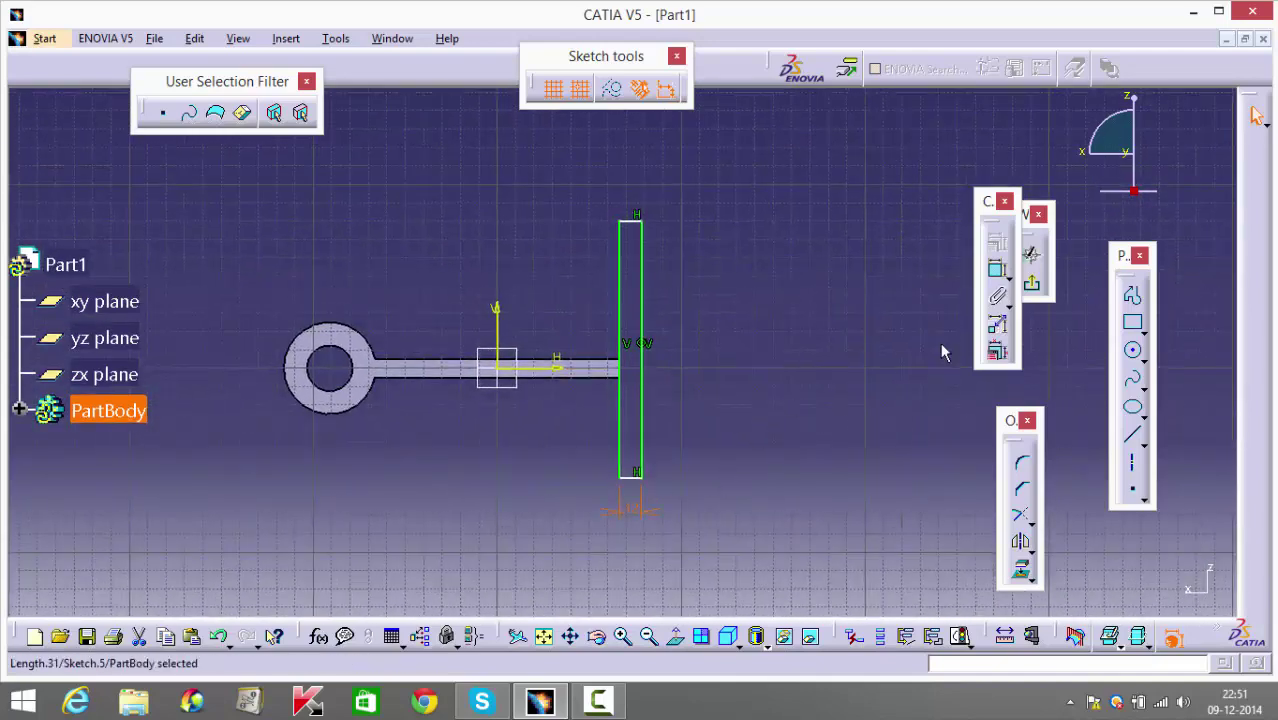
{"action": "left_click", "coordinate": [997, 269]}
{"action": "left_click", "coordinate": [650, 406]}
{"action": "left_click", "coordinate": [702, 367]}
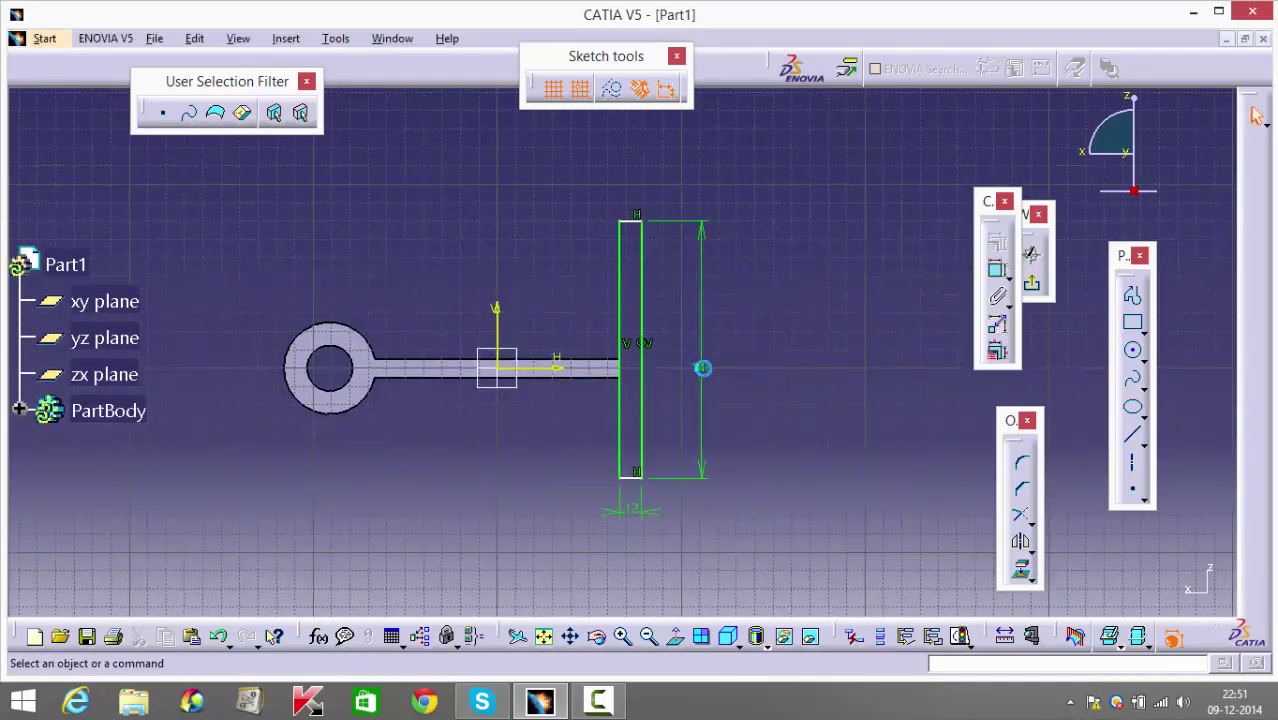
{"action": "left_click", "coordinate": [702, 368]}
{"action": "double_click", "coordinate": [704, 372]}
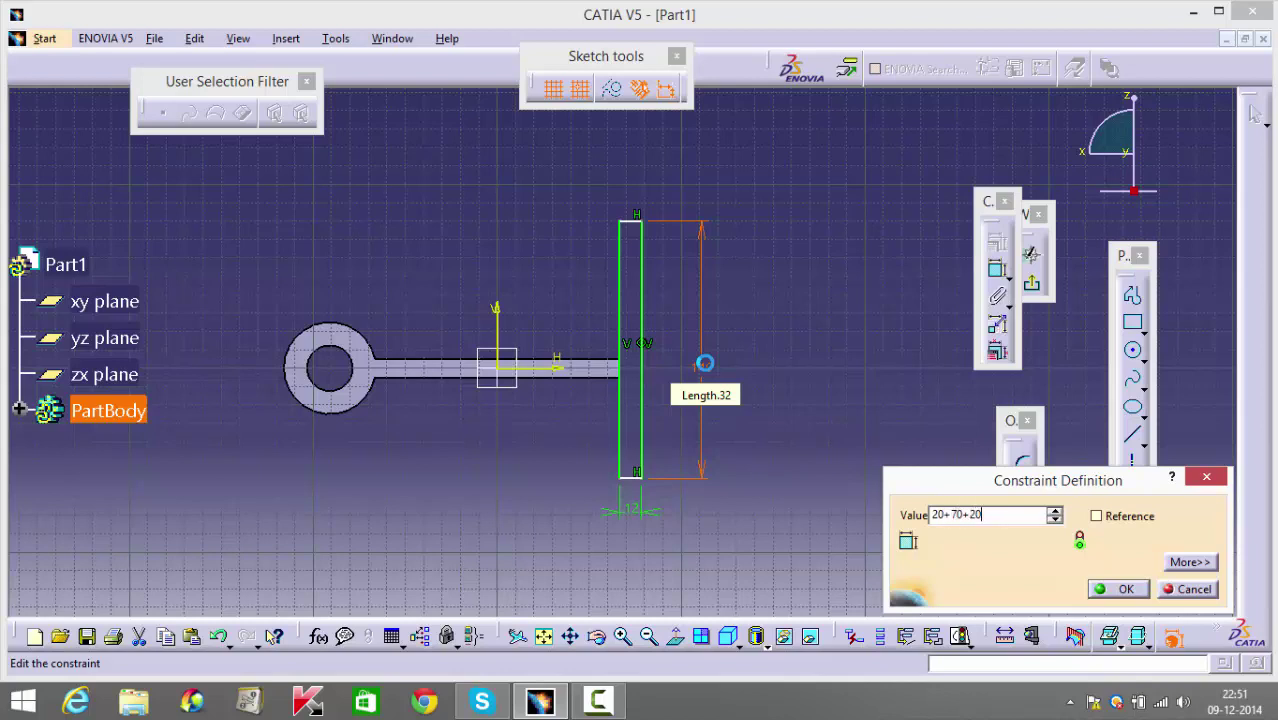
{"action": "key", "text": "Return"}
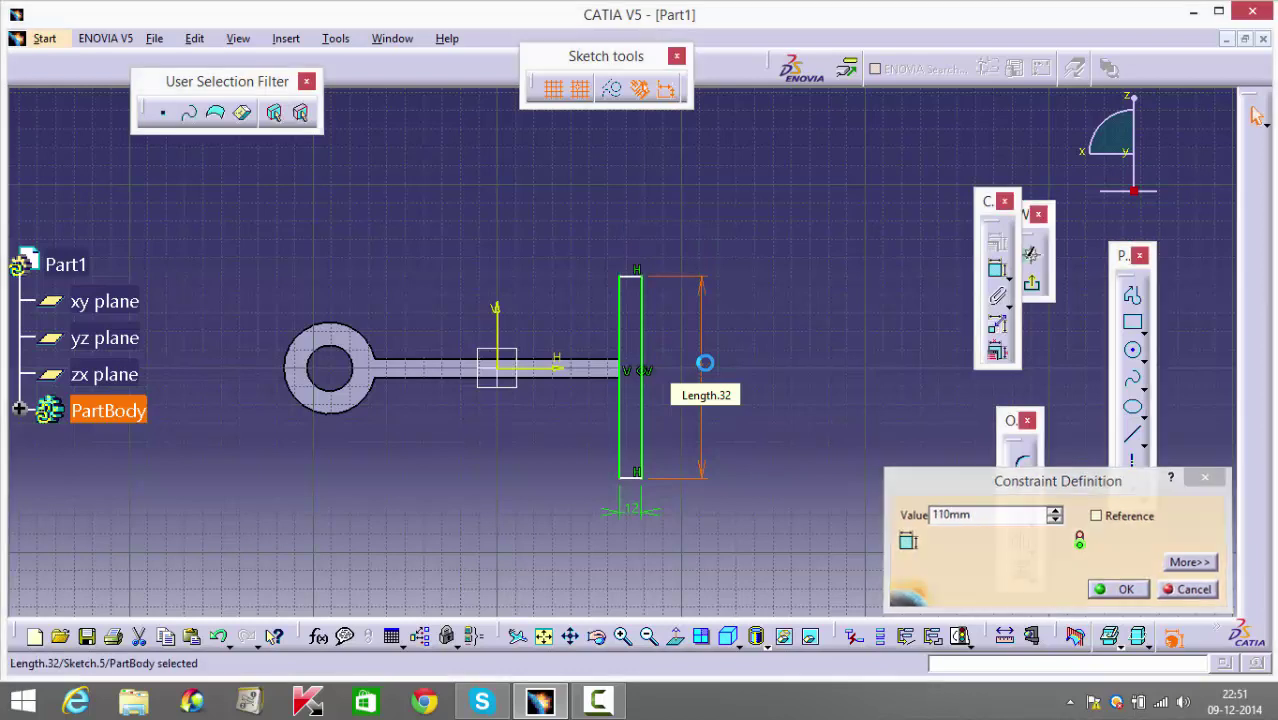
{"action": "key", "text": "Return"}
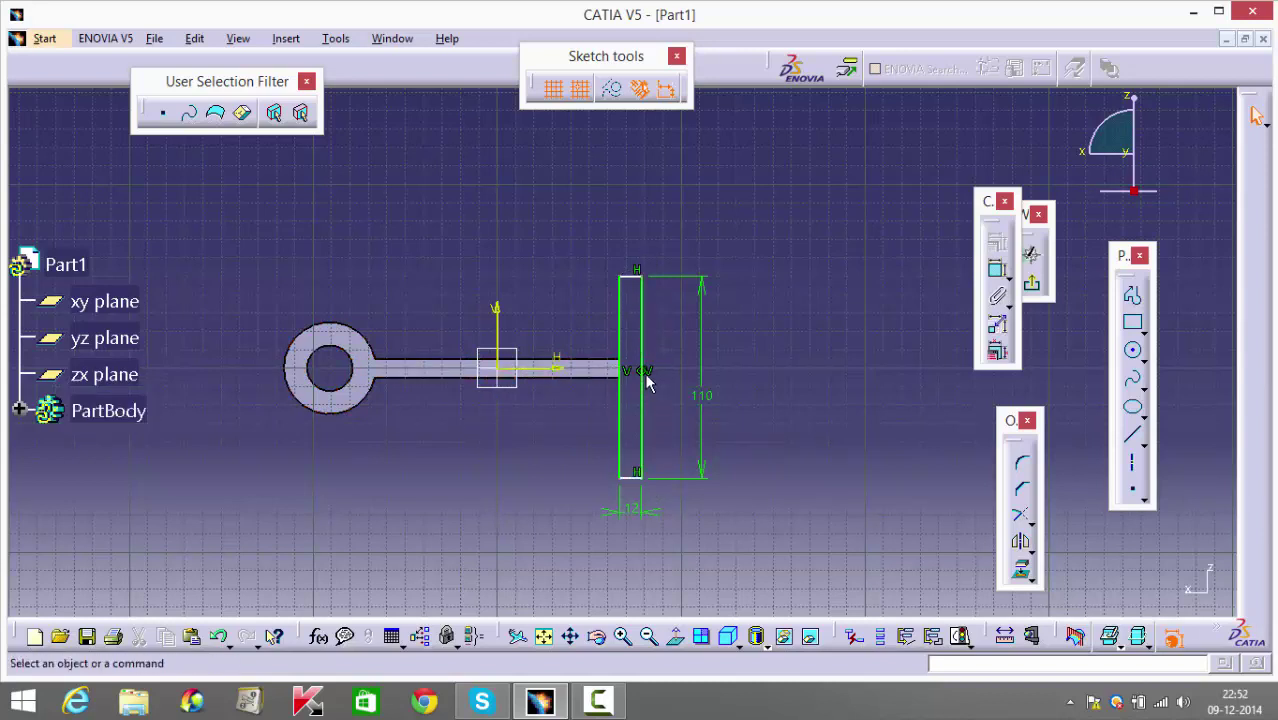
Constrain the rectangle's upper and lower sides to be symmetric about the sketch's horizontal axis.
{"action": "left_click", "coordinate": [637, 276]}
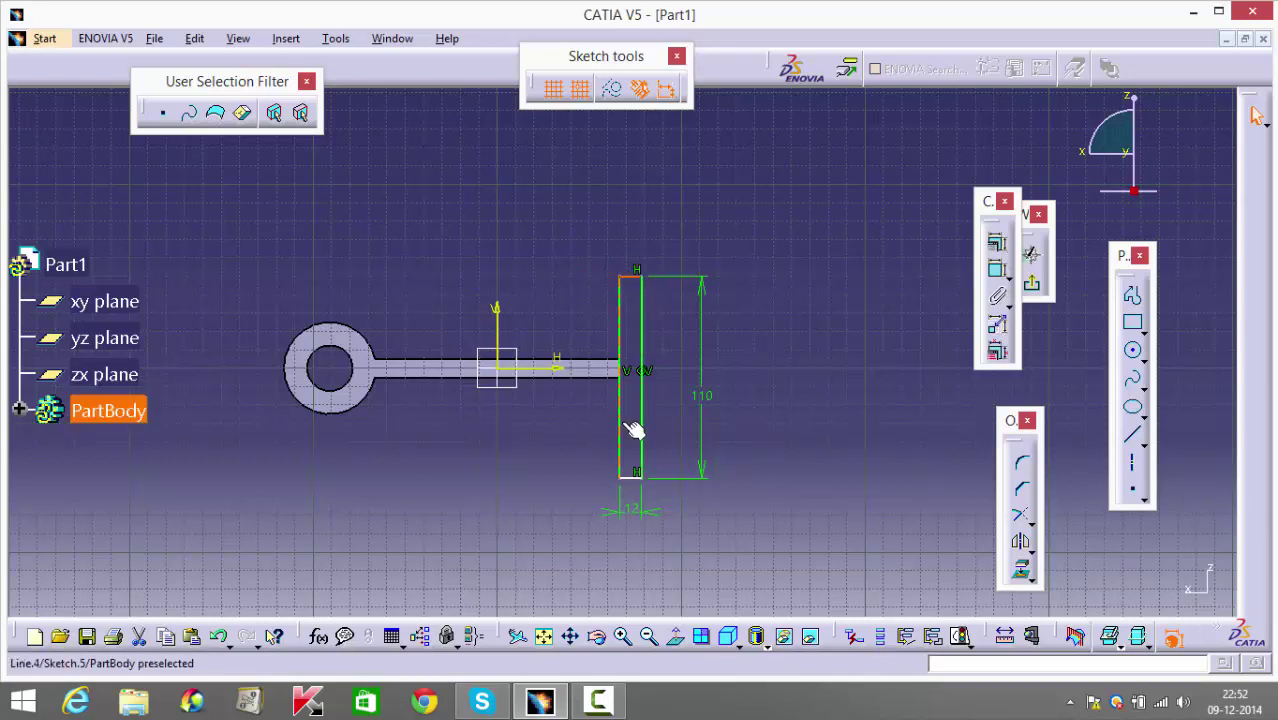
{"action": "left_click", "coordinate": [636, 472], "text": "ctrl"}
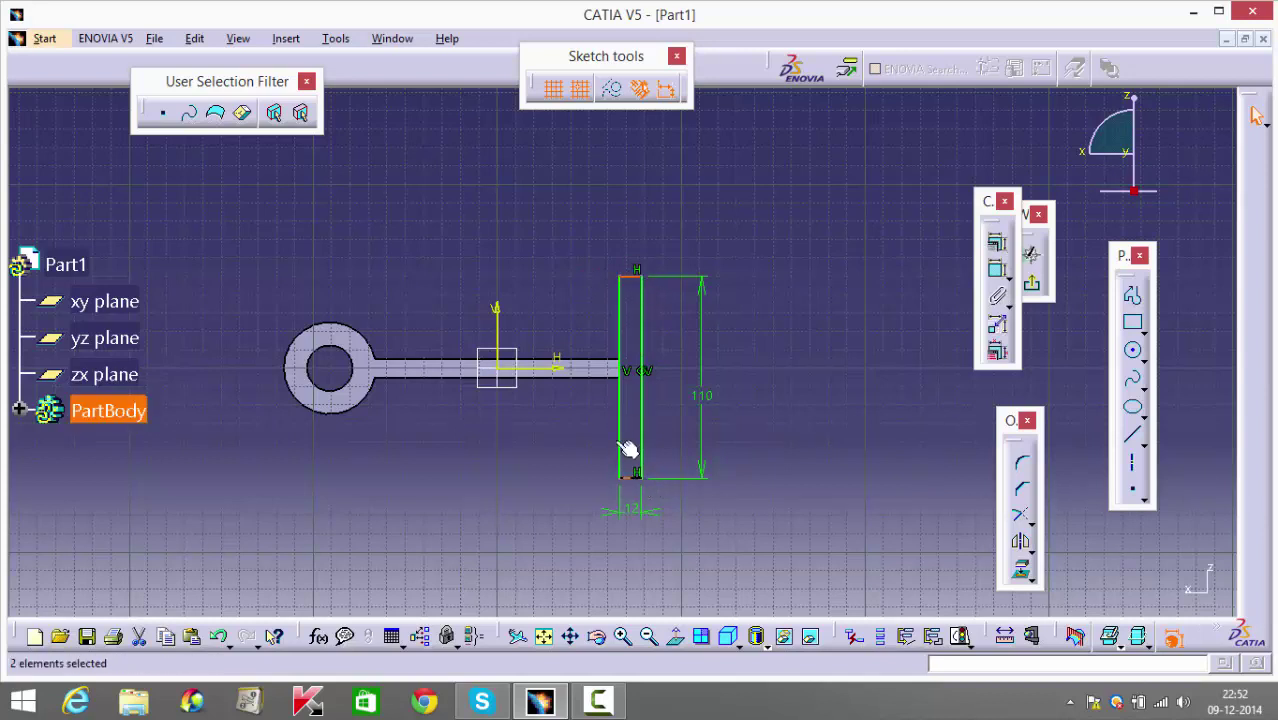
{"action": "left_click", "coordinate": [566, 369], "text": "ctrl"}
{"action": "left_click", "coordinate": [997, 242]}
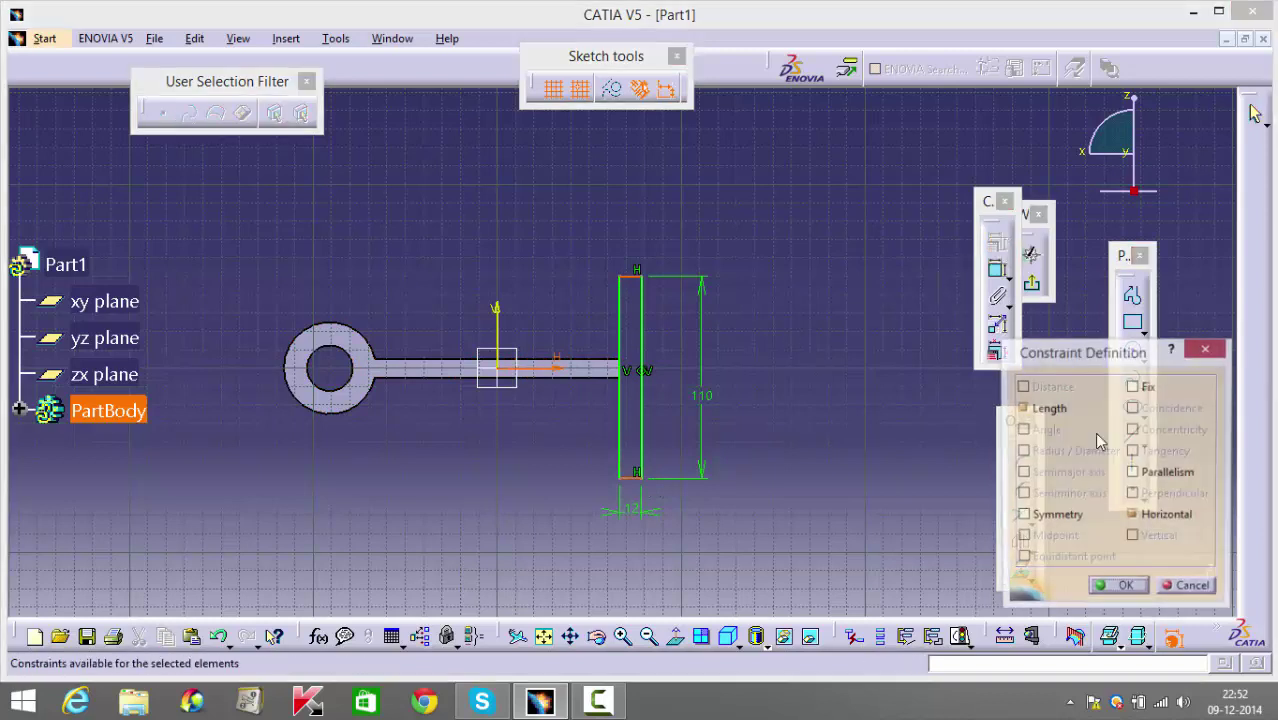
{"action": "left_click", "coordinate": [1060, 516]}
{"action": "left_click", "coordinate": [1117, 589]}
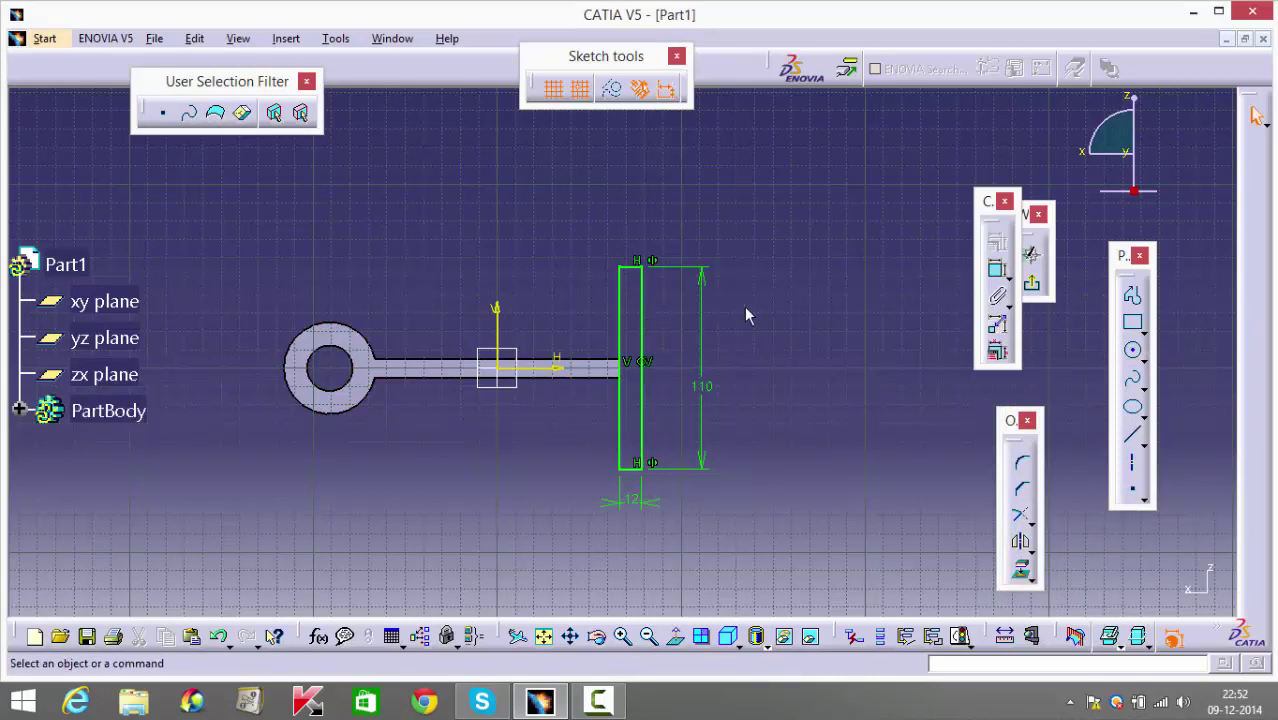
Exit the sketch and extrude the rectangle as a 110 mm pad in the reversed direction, across the slanted plate's wider end.
{"action": "left_click", "coordinate": [1031, 283]}
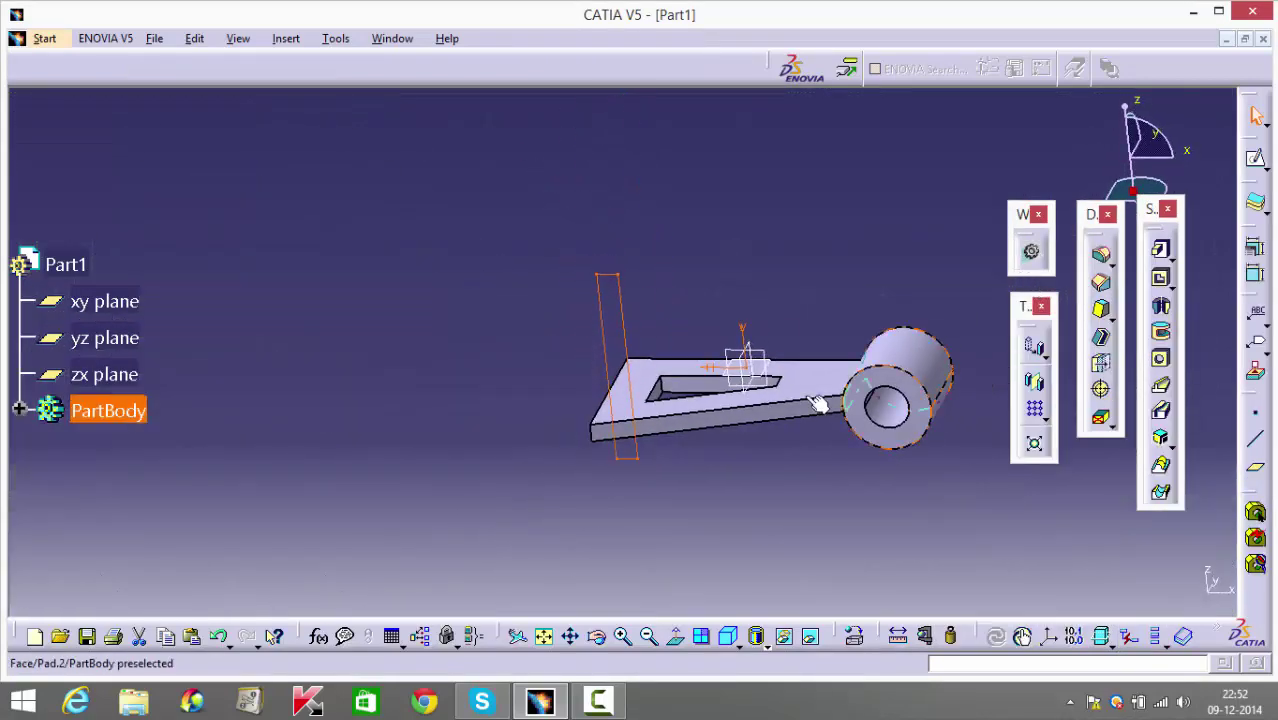
{"action": "middle_click_drag", "start_coordinate": [693, 282], "coordinate": [679, 347]}
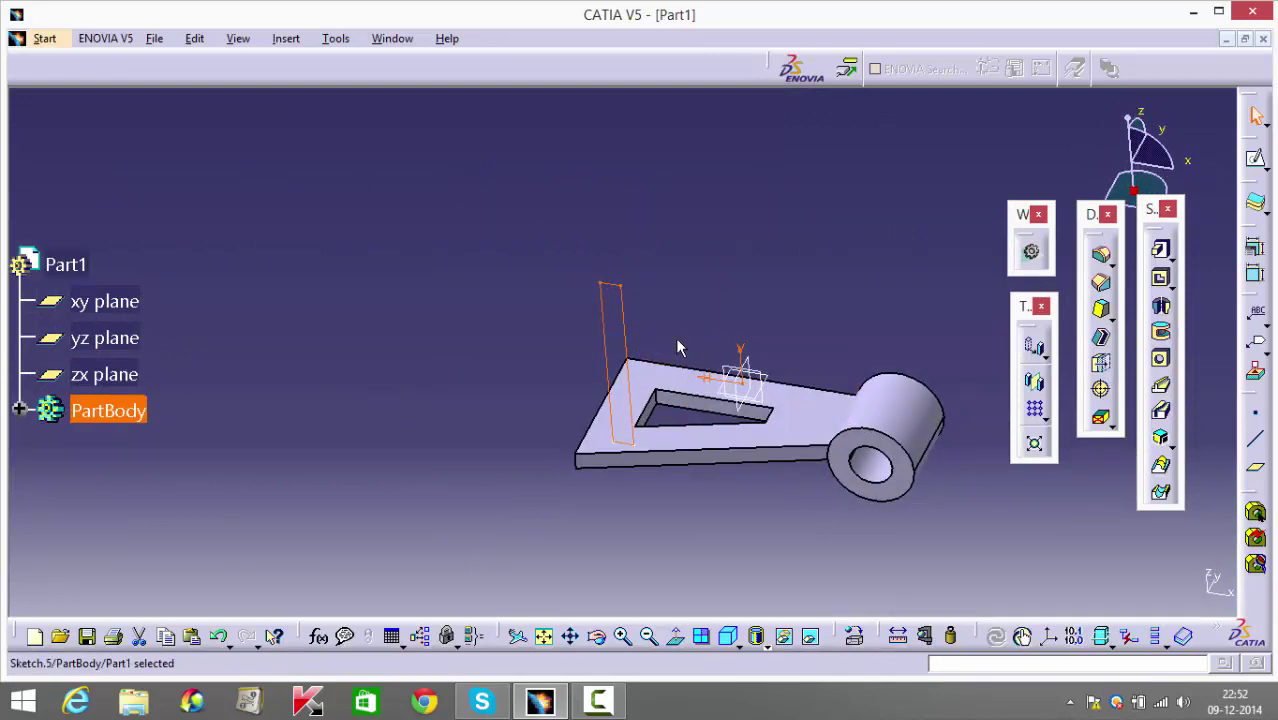
{"action": "left_click", "coordinate": [1100, 254]}
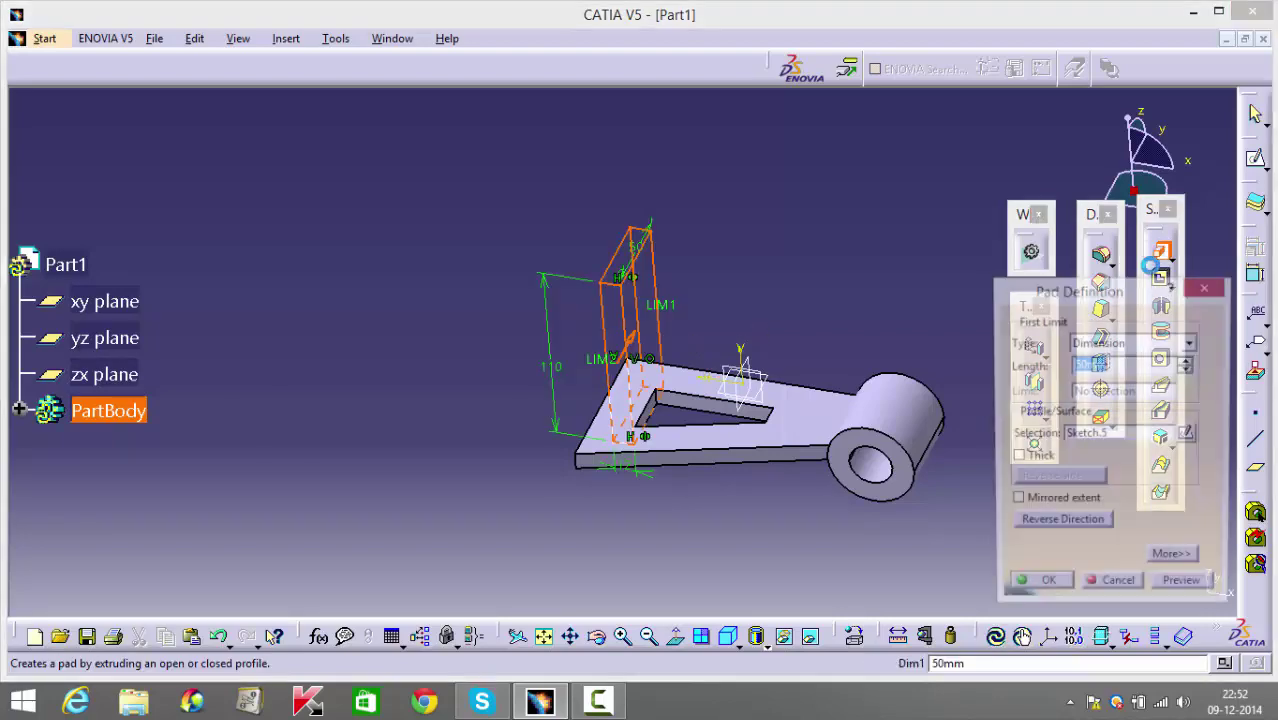
{"action": "middle_click_drag", "start_coordinate": [773, 522], "coordinate": [869, 482]}
{"action": "left_click", "coordinate": [1062, 525]}
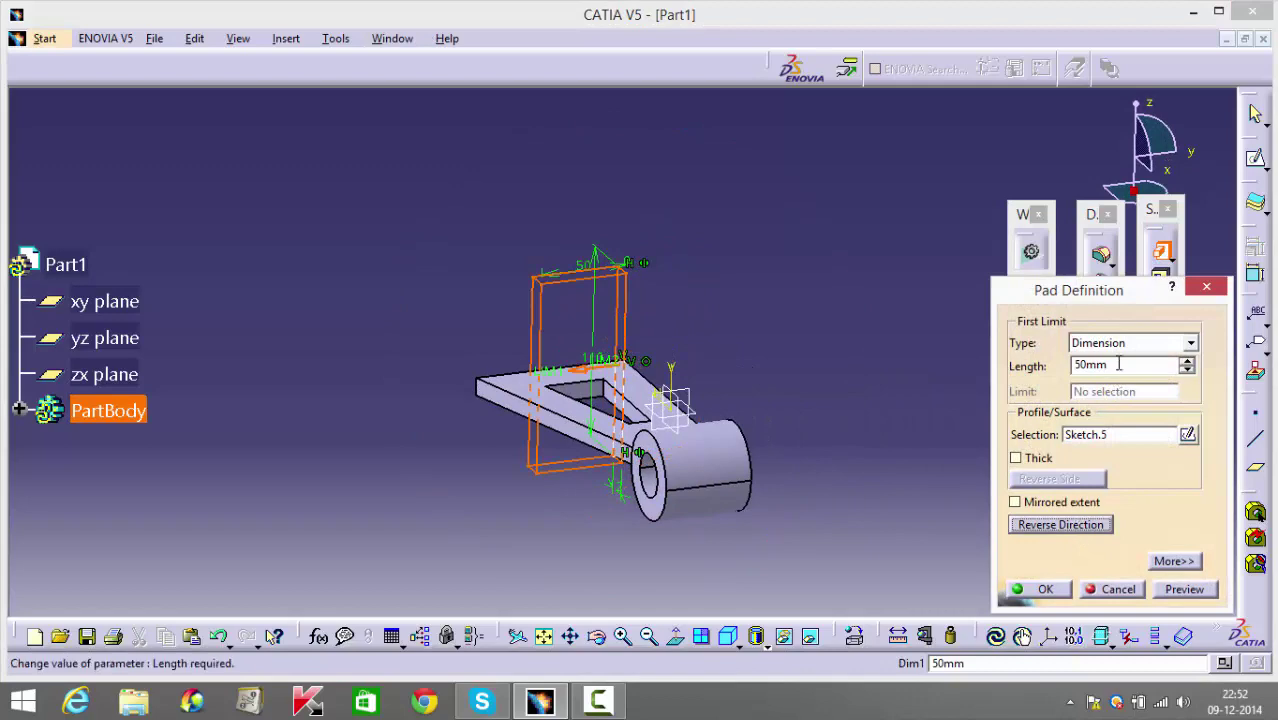
{"action": "type", "text": "110"}
{"action": "key", "text": "Return"}
{"action": "key", "text": "Return"}
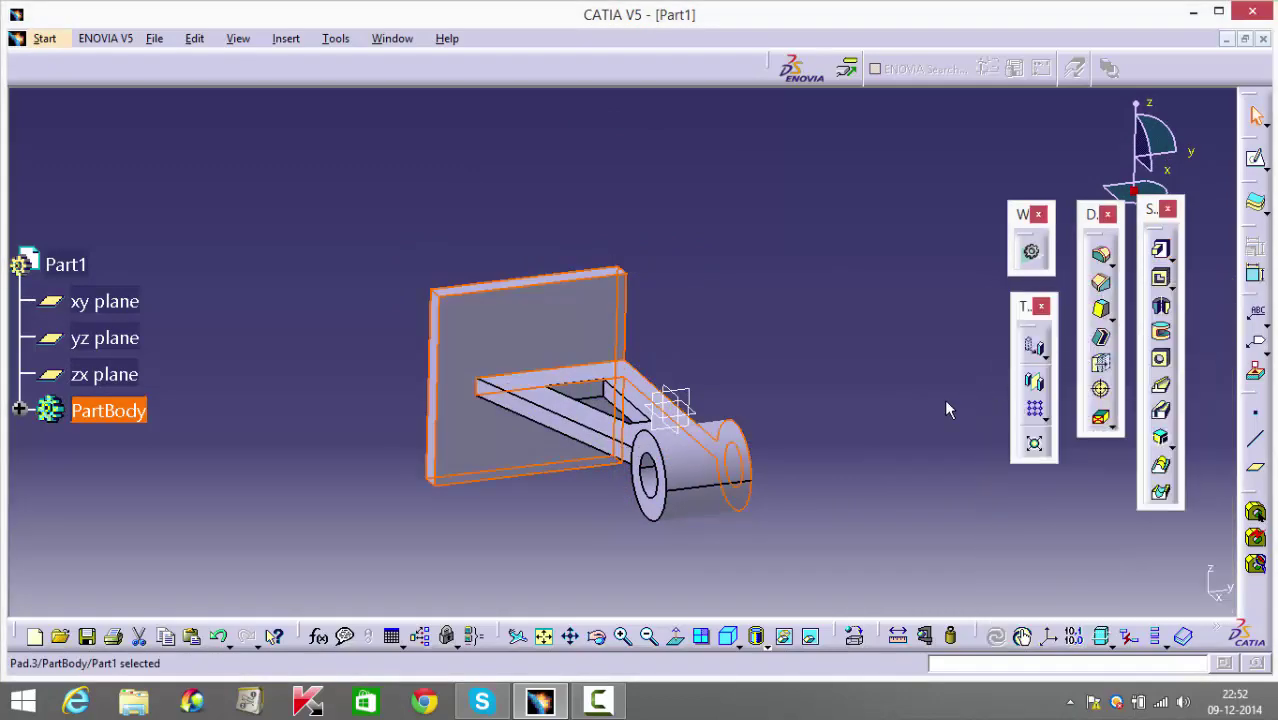
Open a sketch on the upright plate's face toward the cylinder and draw a circle about 20 mm in diameter near its free upper corner.
{"action": "middle_click_drag", "start_coordinate": [806, 369], "coordinate": [697, 369]}
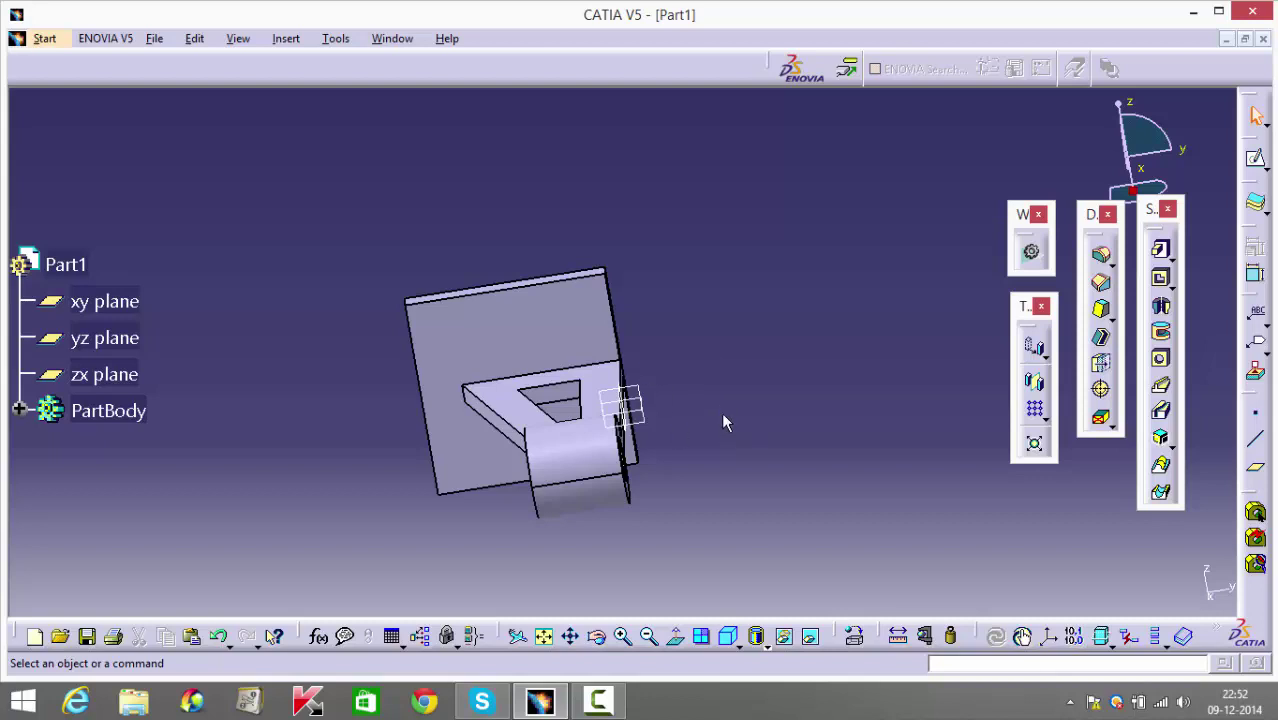
{"action": "left_click", "coordinate": [489, 331]}
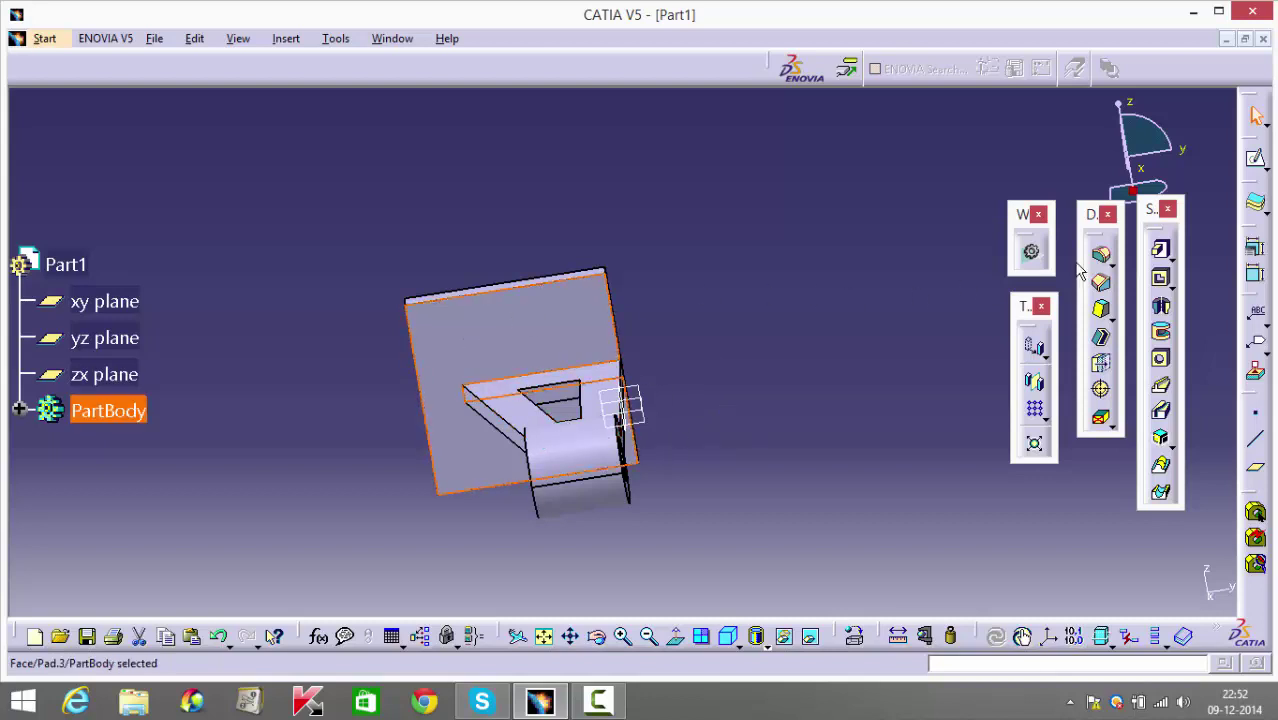
{"action": "left_click", "coordinate": [1255, 157]}
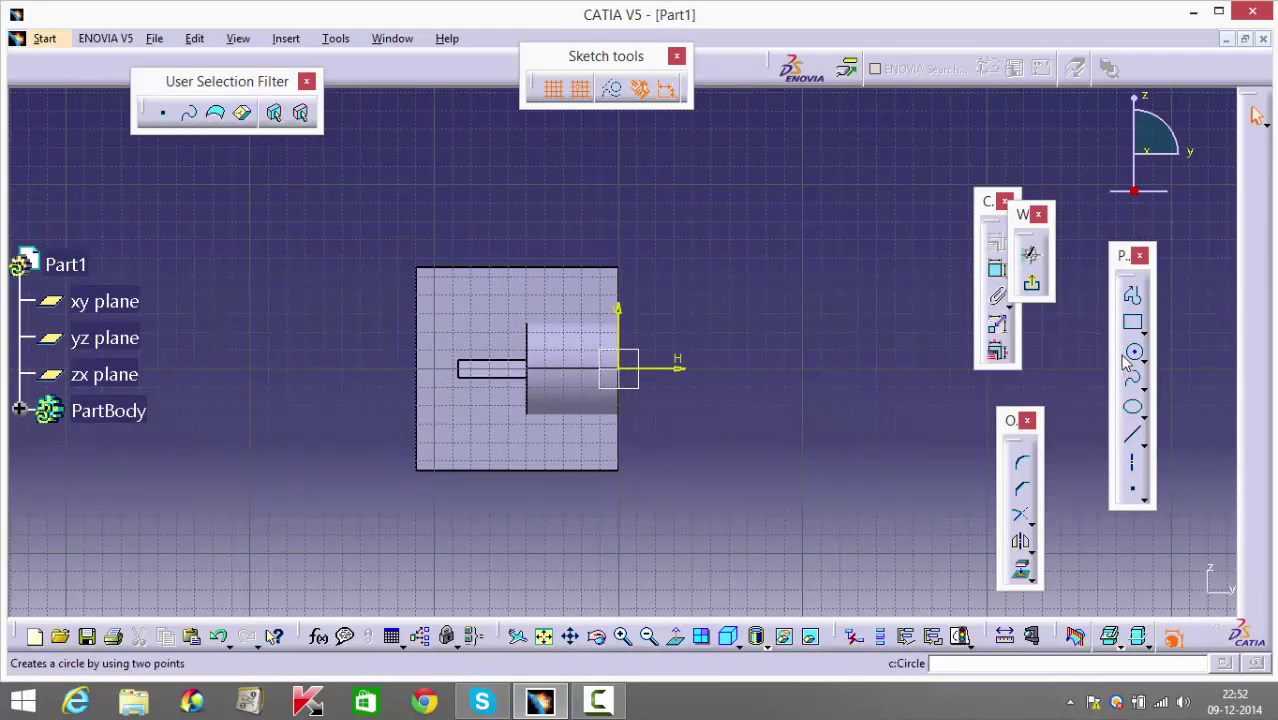
{"action": "left_click", "coordinate": [1132, 349]}
{"action": "left_click", "coordinate": [454, 312]}
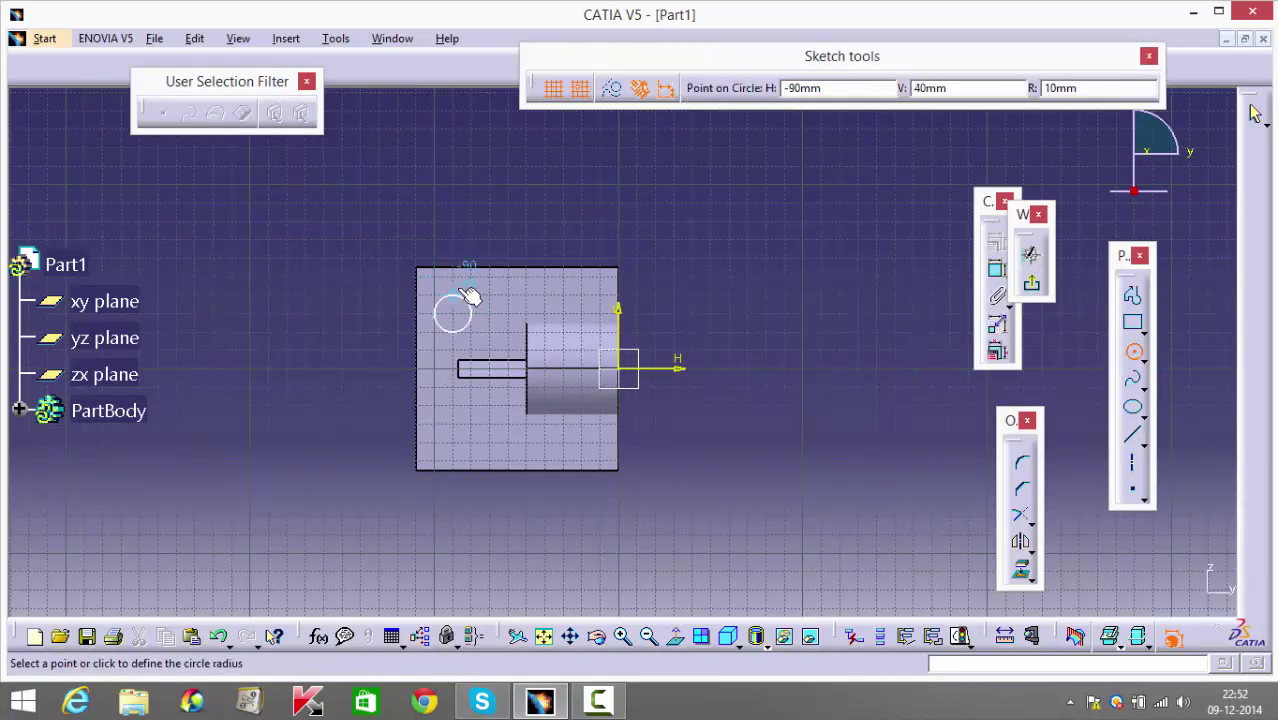
{"action": "left_click", "coordinate": [466, 298]}
Dimension the circle's diameter with a value of 20 mm.
{"action": "key", "text": "c"}
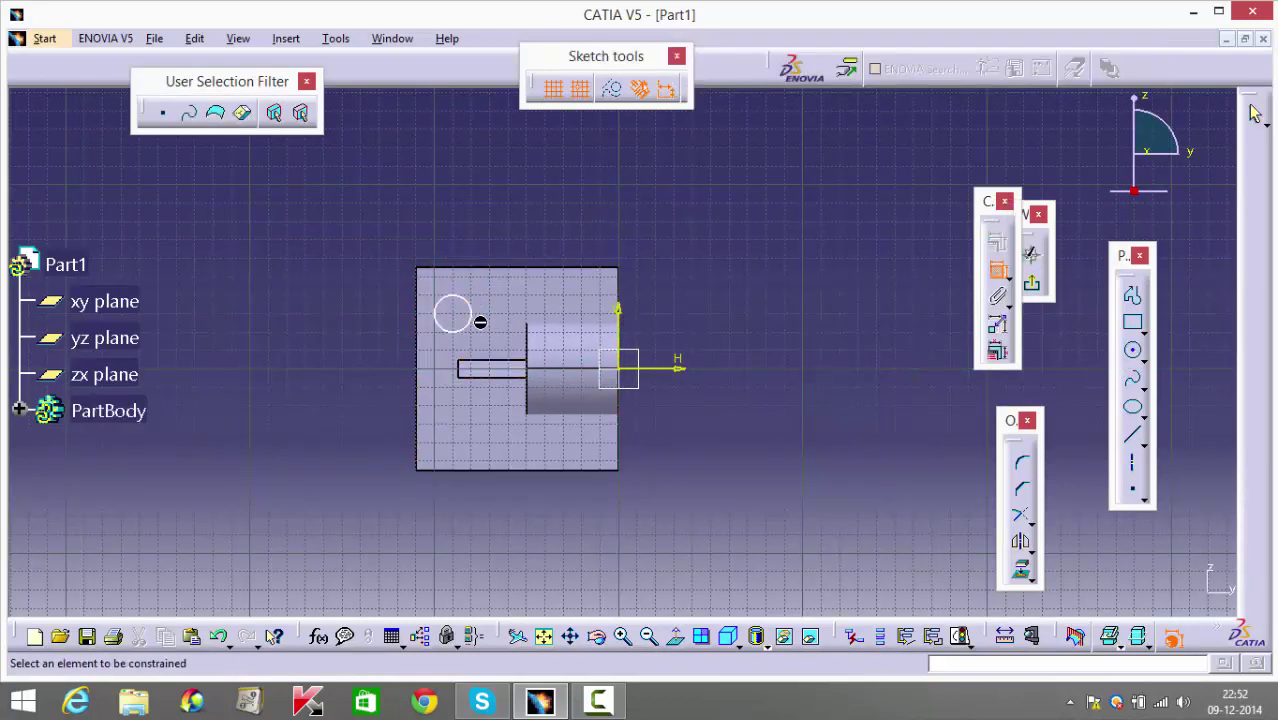
{"action": "left_click", "coordinate": [470, 320]}
{"action": "left_click", "coordinate": [499, 210]}
{"action": "double_click", "coordinate": [505, 210]}
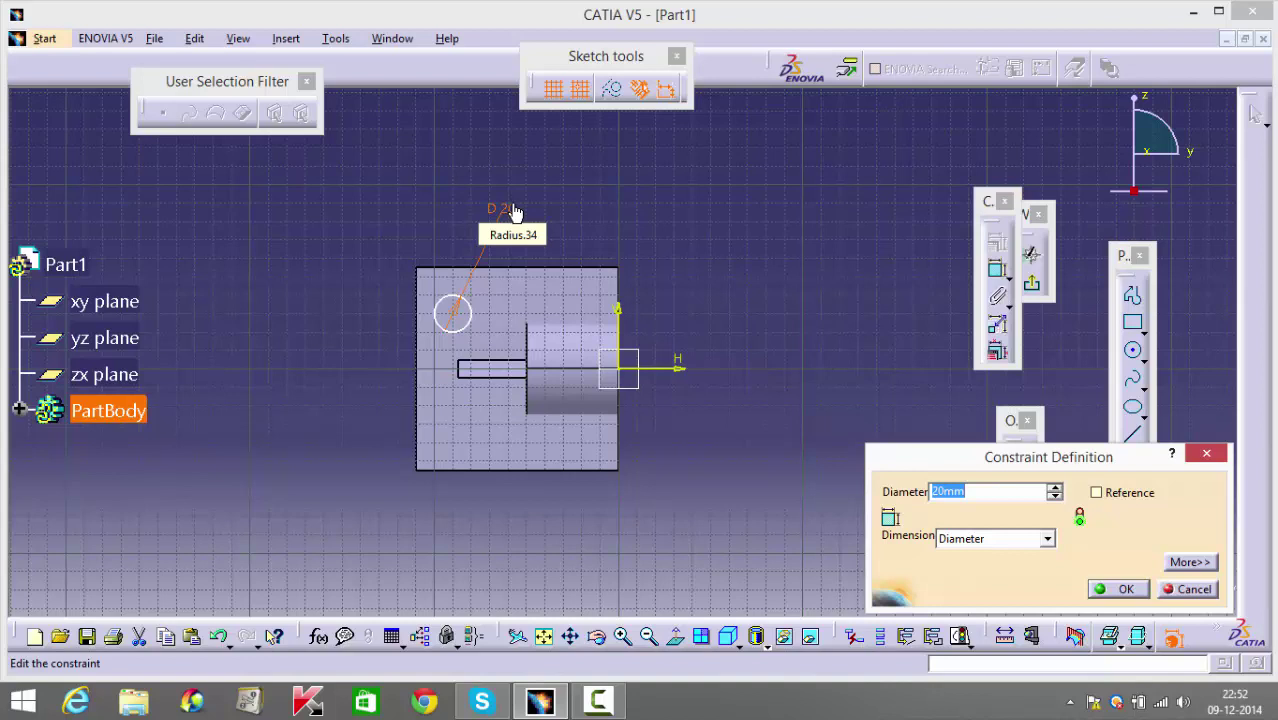
{"action": "key", "text": "Return"}
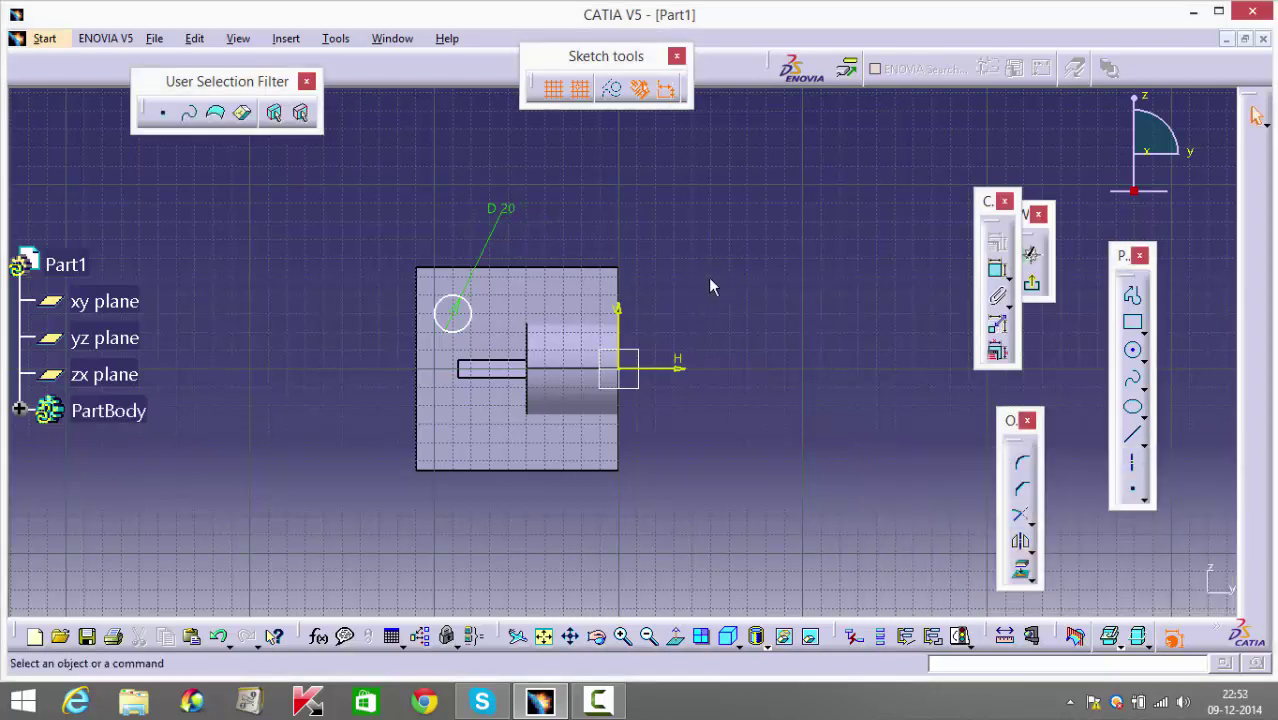
Dimension the circle's centre at 20 mm from the upright plate's nearest vertical edge.
{"action": "left_click", "coordinate": [997, 268]}
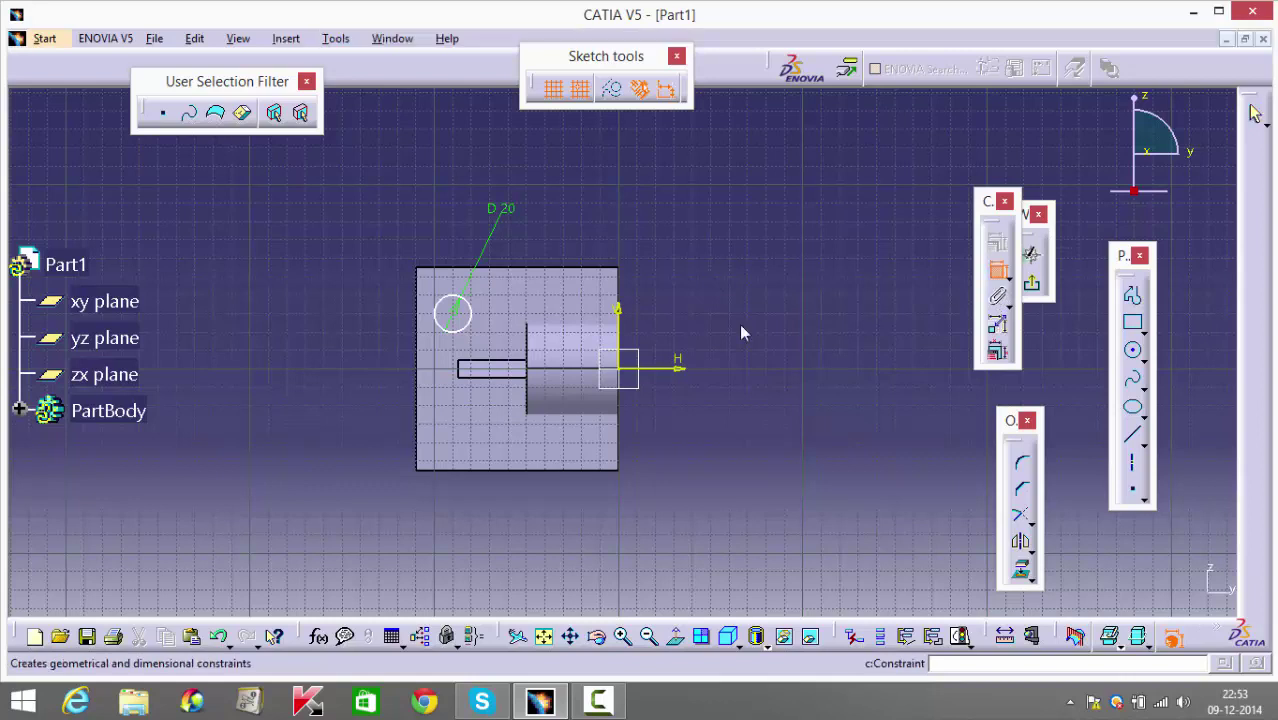
{"action": "left_click", "coordinate": [460, 318]}
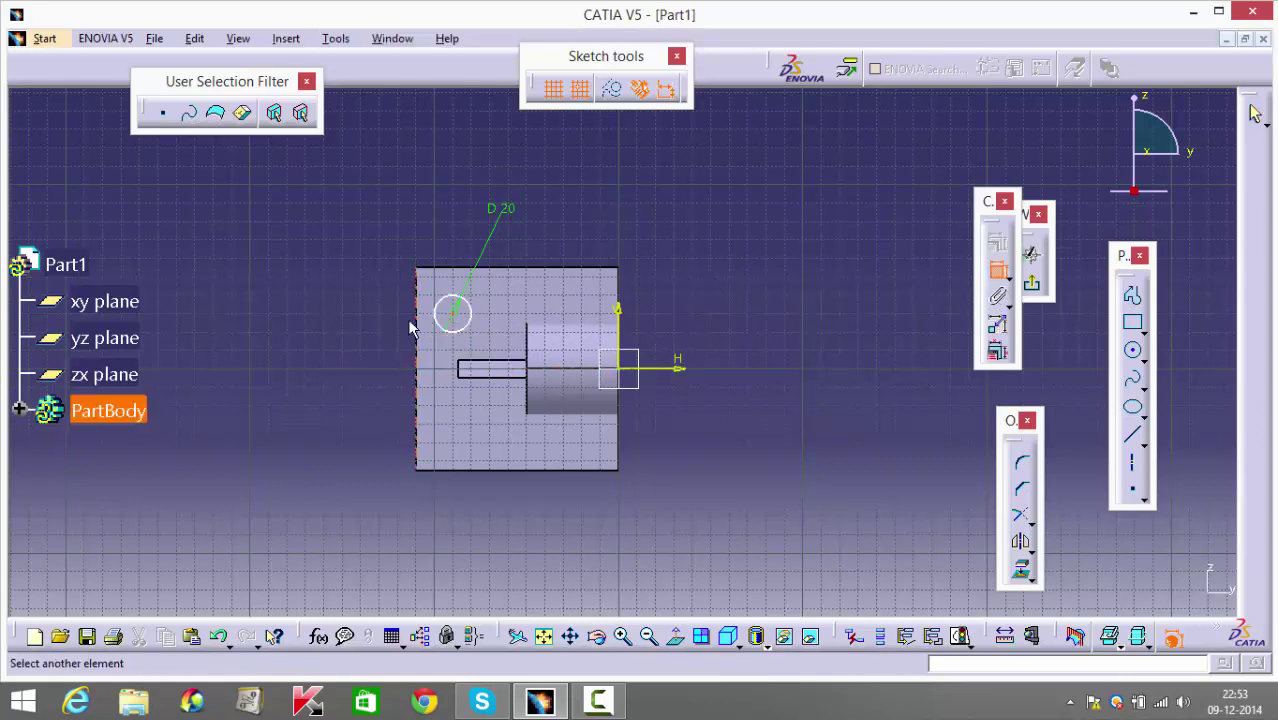
{"action": "left_click", "coordinate": [428, 324]}
{"action": "left_click", "coordinate": [444, 206]}
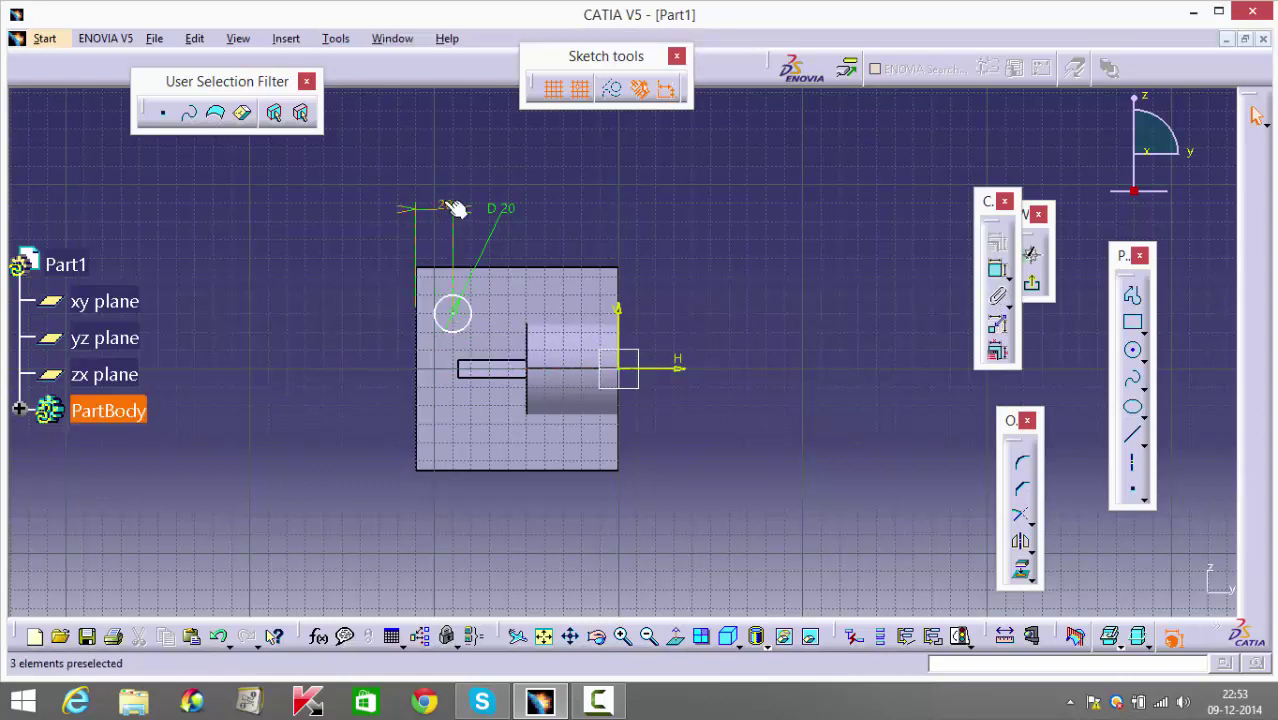
{"action": "double_click", "coordinate": [446, 208]}
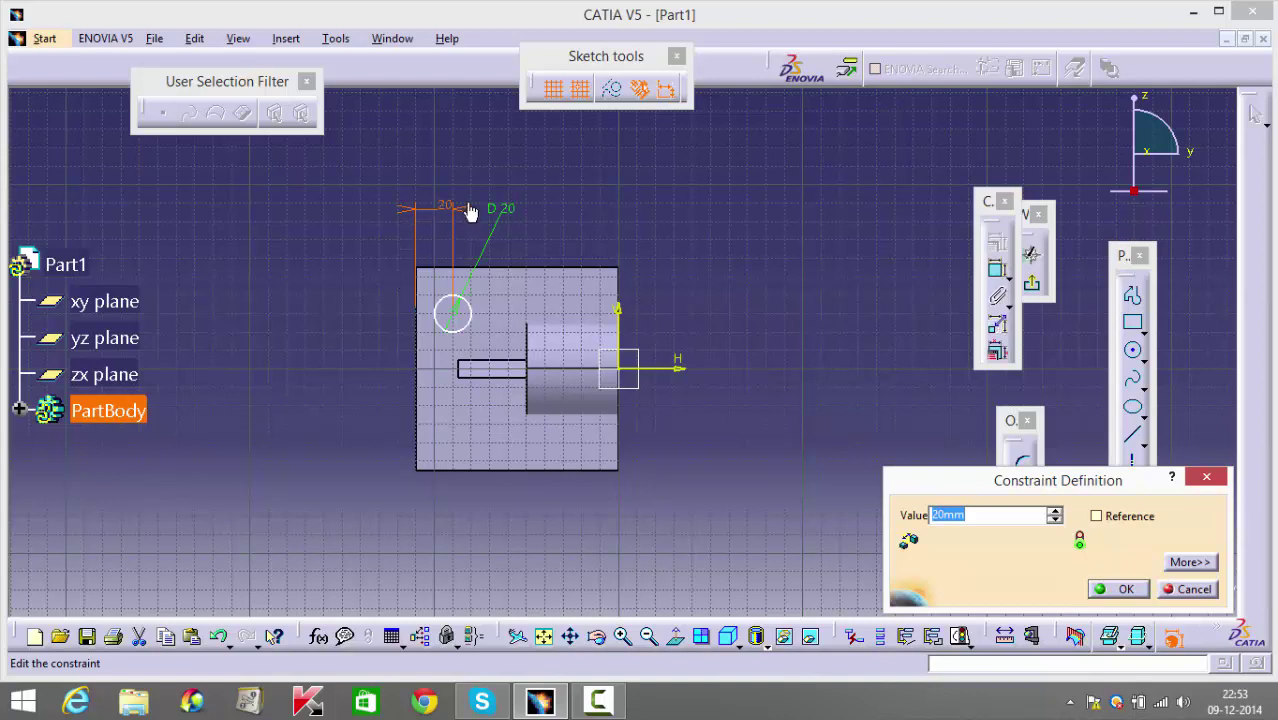
{"action": "left_click", "coordinate": [442, 206]}
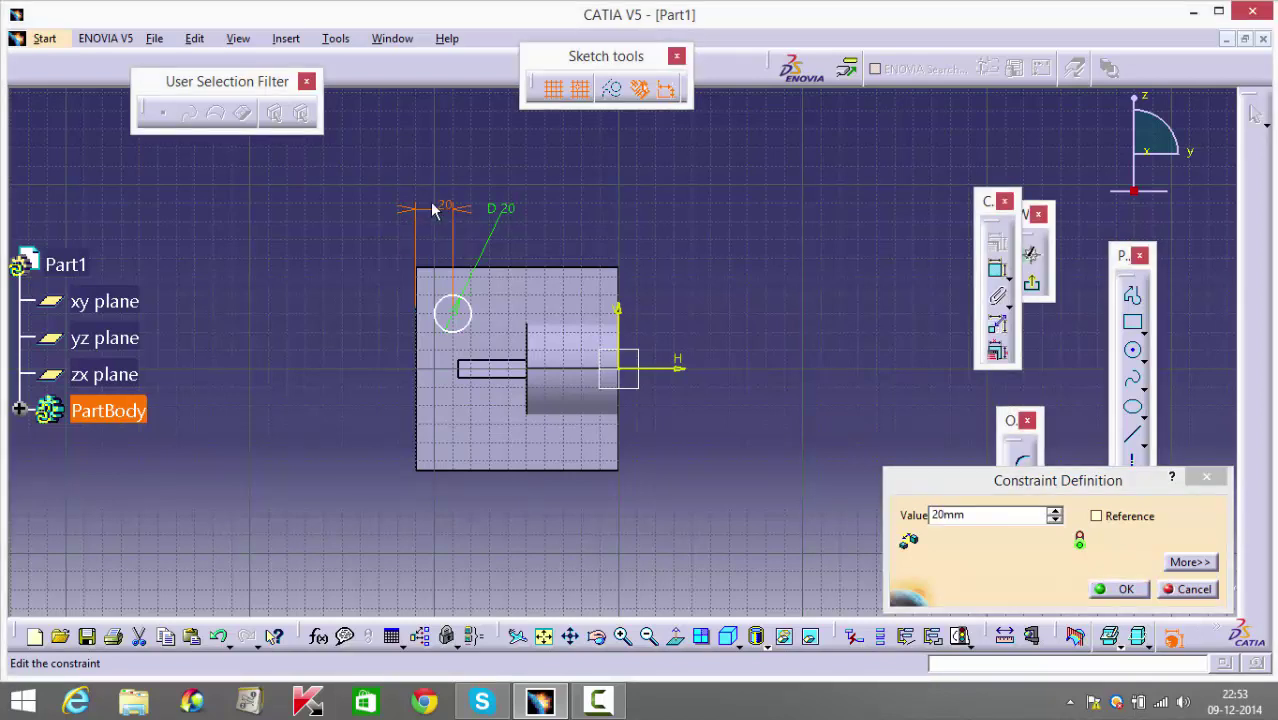
{"action": "left_click", "coordinate": [1118, 589]}
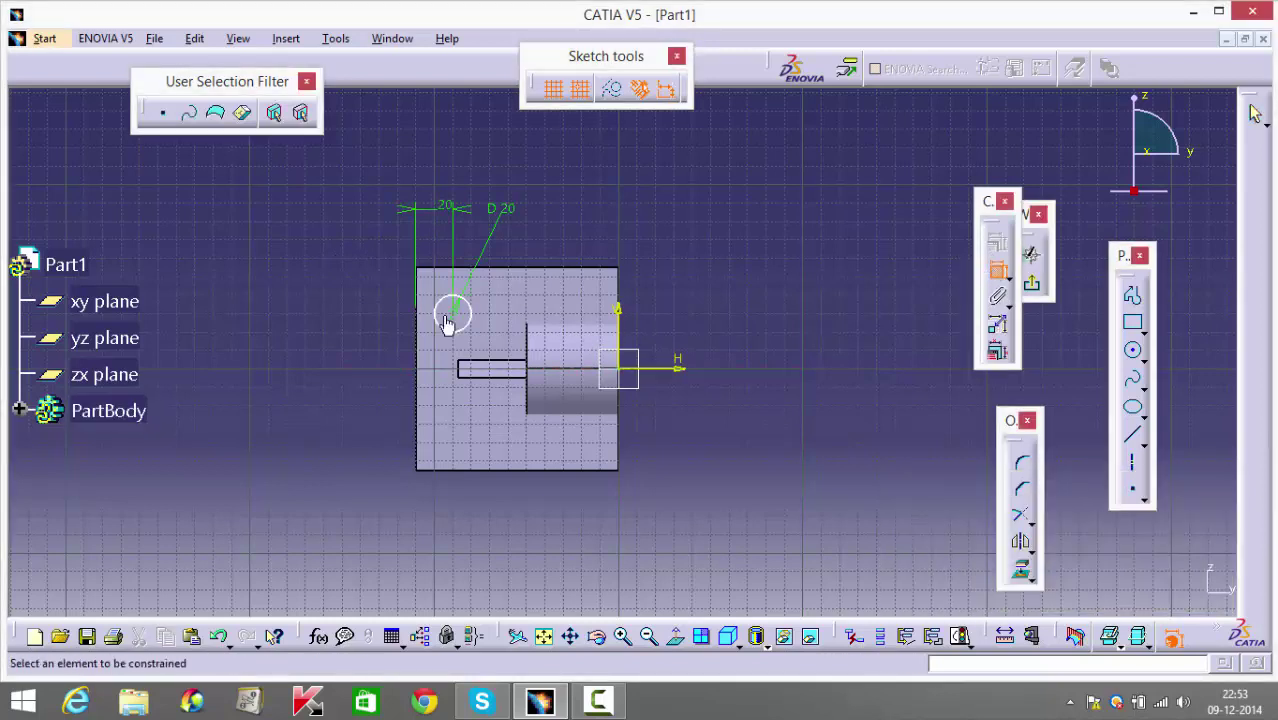
Dimension the circle's centre from the upright plate's upper edge and set the distance to 20 mm.
{"action": "left_click", "coordinate": [453, 316]}
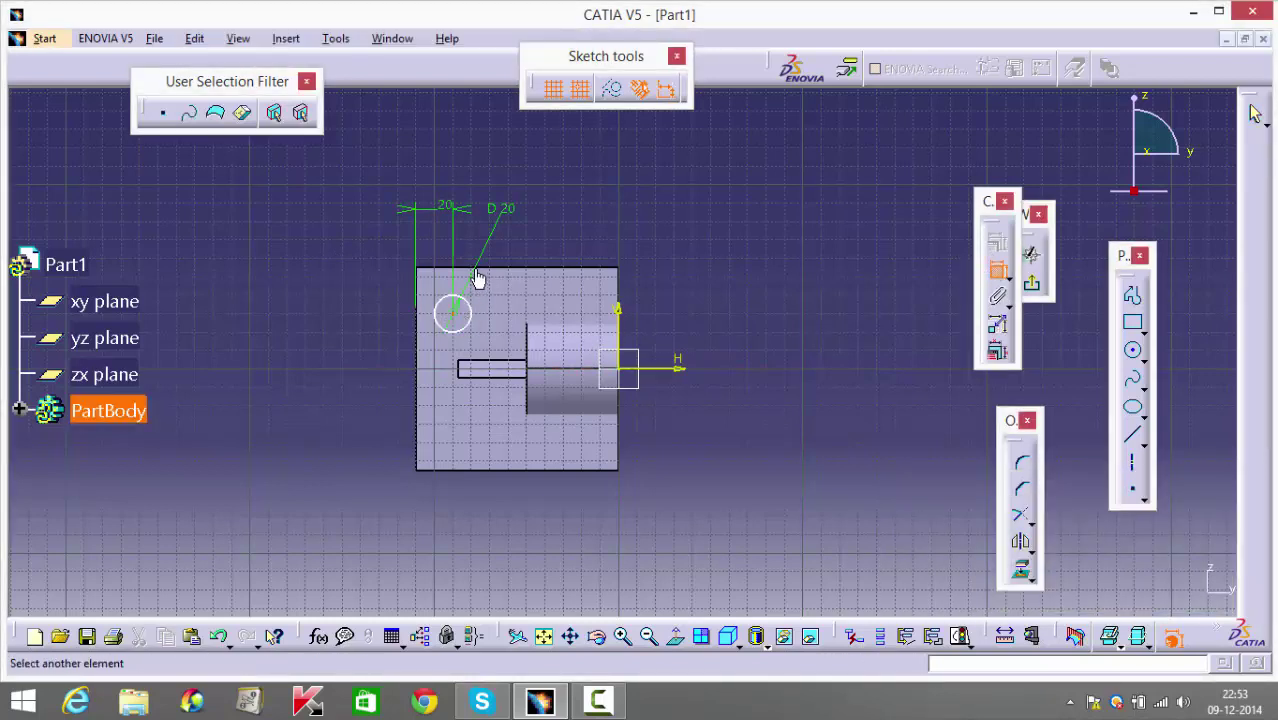
{"action": "left_click", "coordinate": [471, 274]}
{"action": "left_click", "coordinate": [343, 301]}
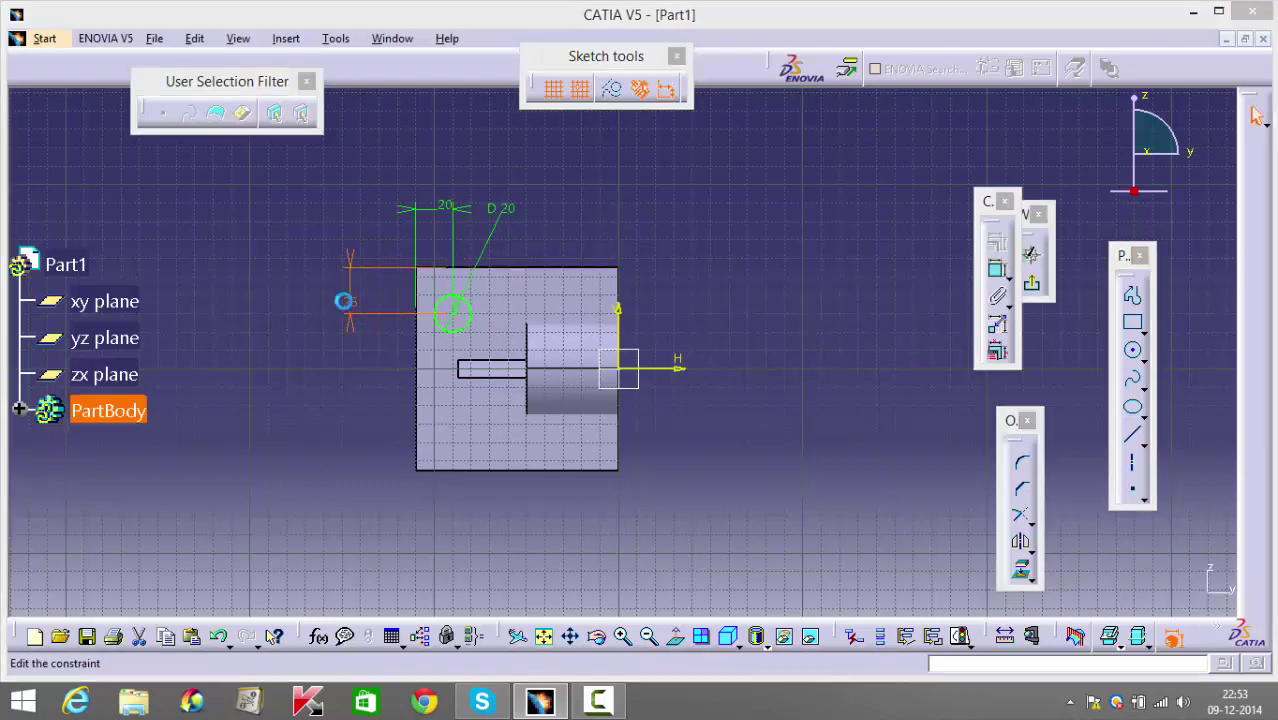
{"action": "double_click", "coordinate": [343, 301]}
{"action": "type", "text": "20mm"}
{"action": "key", "text": "Return"}
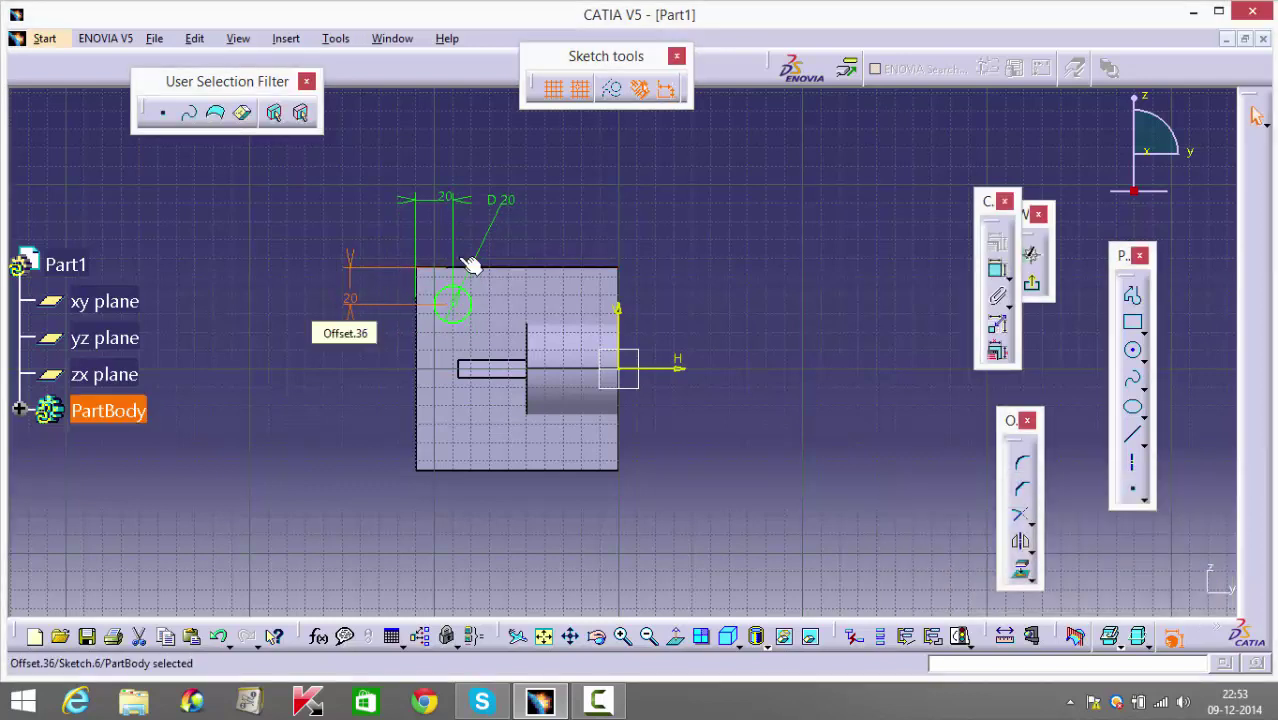
Try to mirror the 20 mm circle about the sketch's vertical axis, and undo the mirrored copy.
{"action": "left_click", "coordinate": [484, 316]}
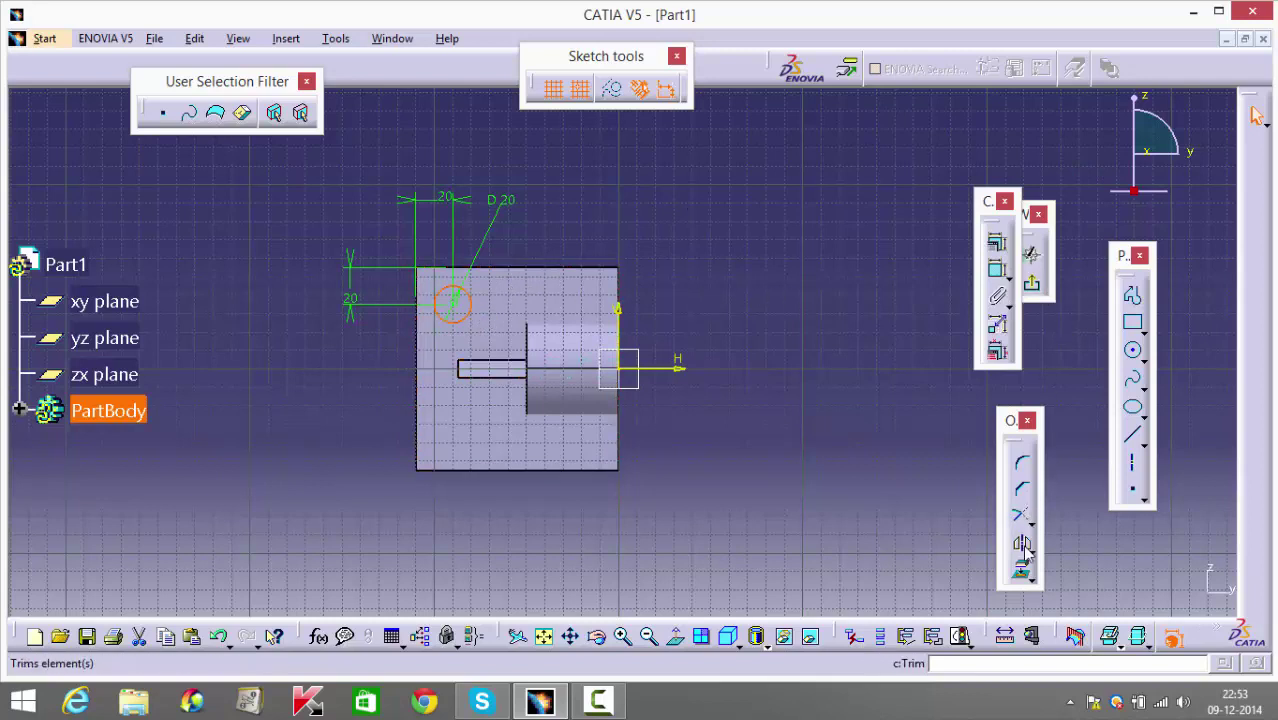
{"action": "left_click", "coordinate": [758, 436]}
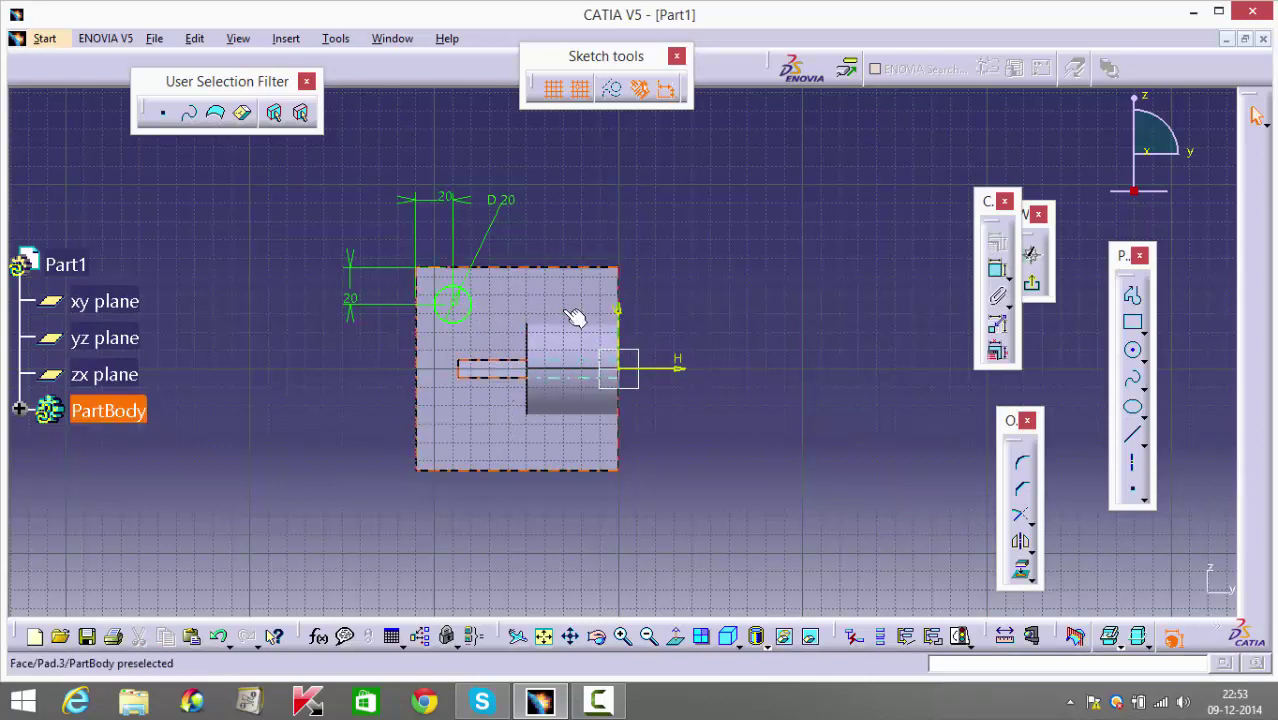
{"action": "left_click", "coordinate": [453, 302]}
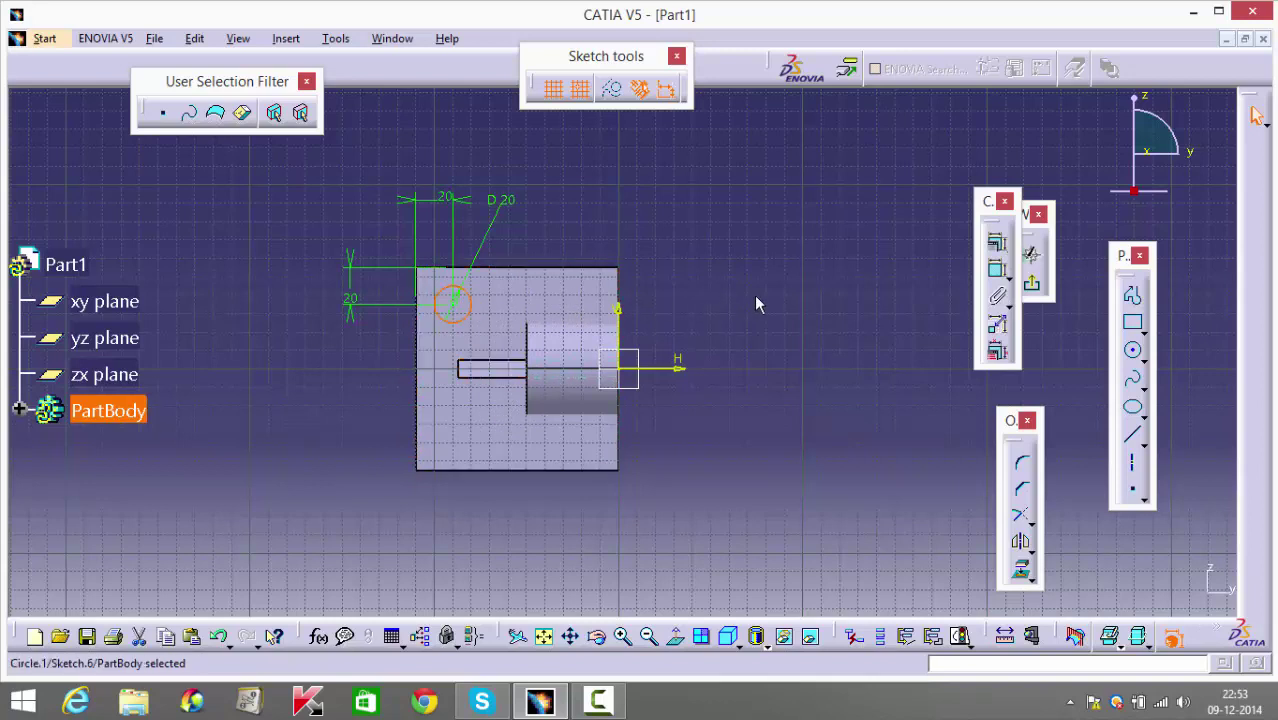
{"action": "left_click", "coordinate": [1021, 543]}
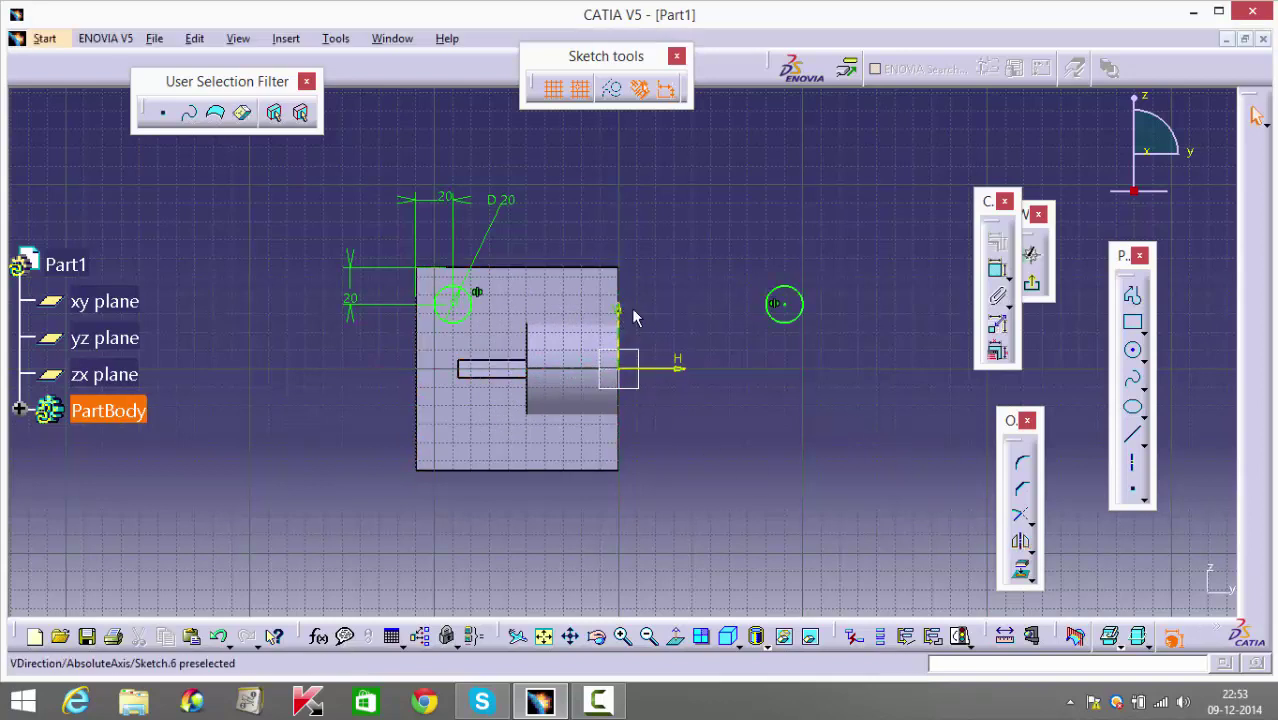
{"action": "left_click", "coordinate": [634, 318]}
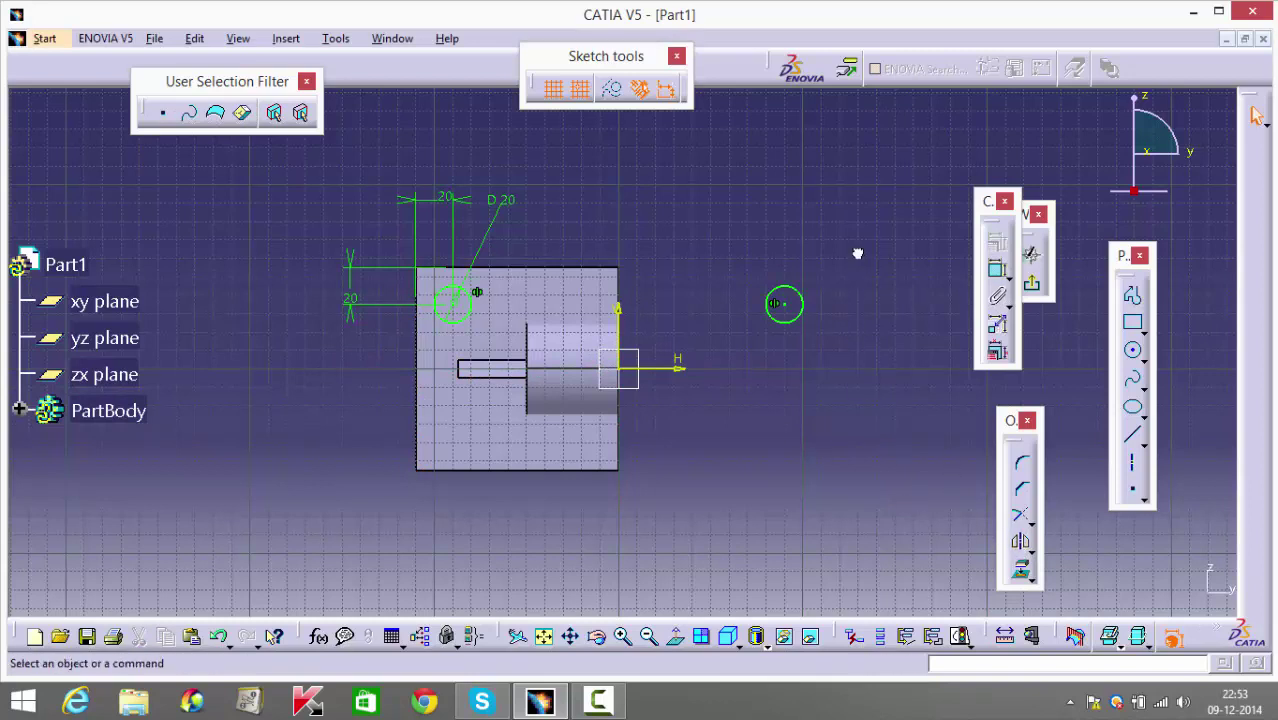
{"action": "key", "text": "ctrl+z"}
Draw a second circle about 10 mm in diameter level with the first, centred at about H -30 mm, V 35 mm.
{"action": "left_click", "coordinate": [1134, 353]}
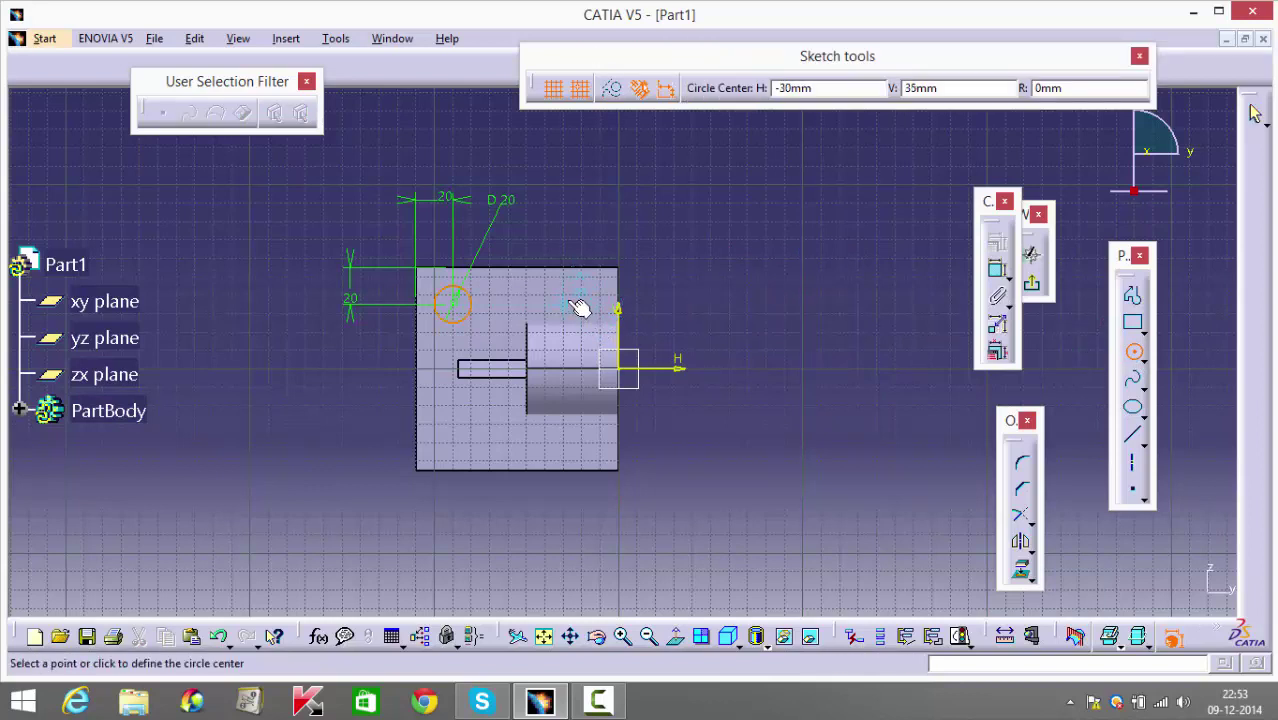
{"action": "left_click", "coordinate": [566, 304]}
{"action": "key", "text": "Escape"}
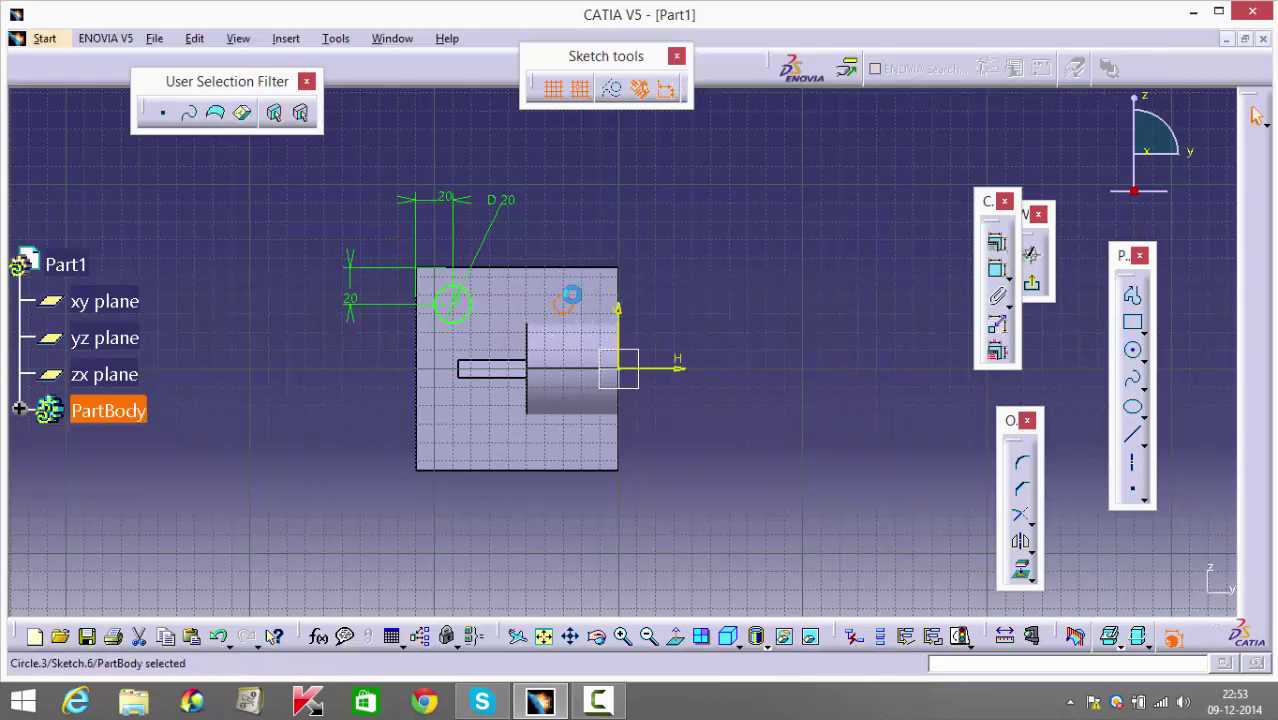
Dimension the second circle's diameter and set it to 20 mm.
{"action": "left_click", "coordinate": [996, 270]}
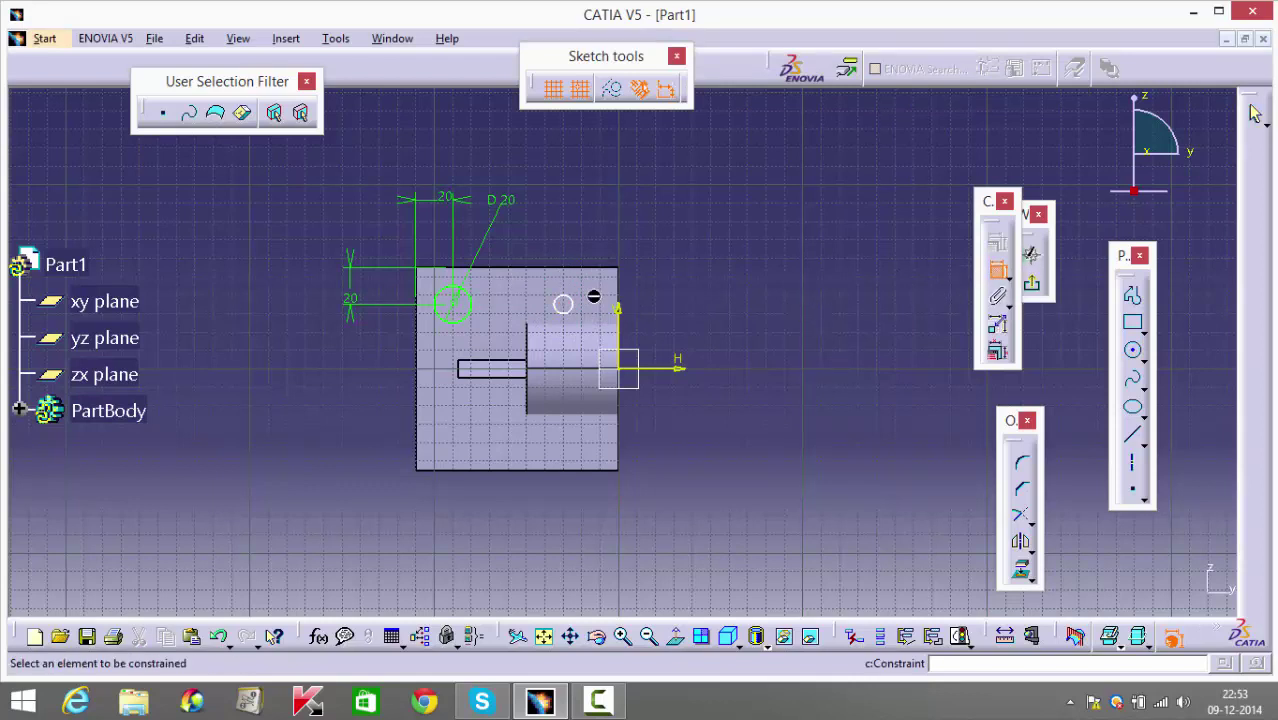
{"action": "left_click", "coordinate": [566, 304]}
{"action": "double_click", "coordinate": [665, 251]}
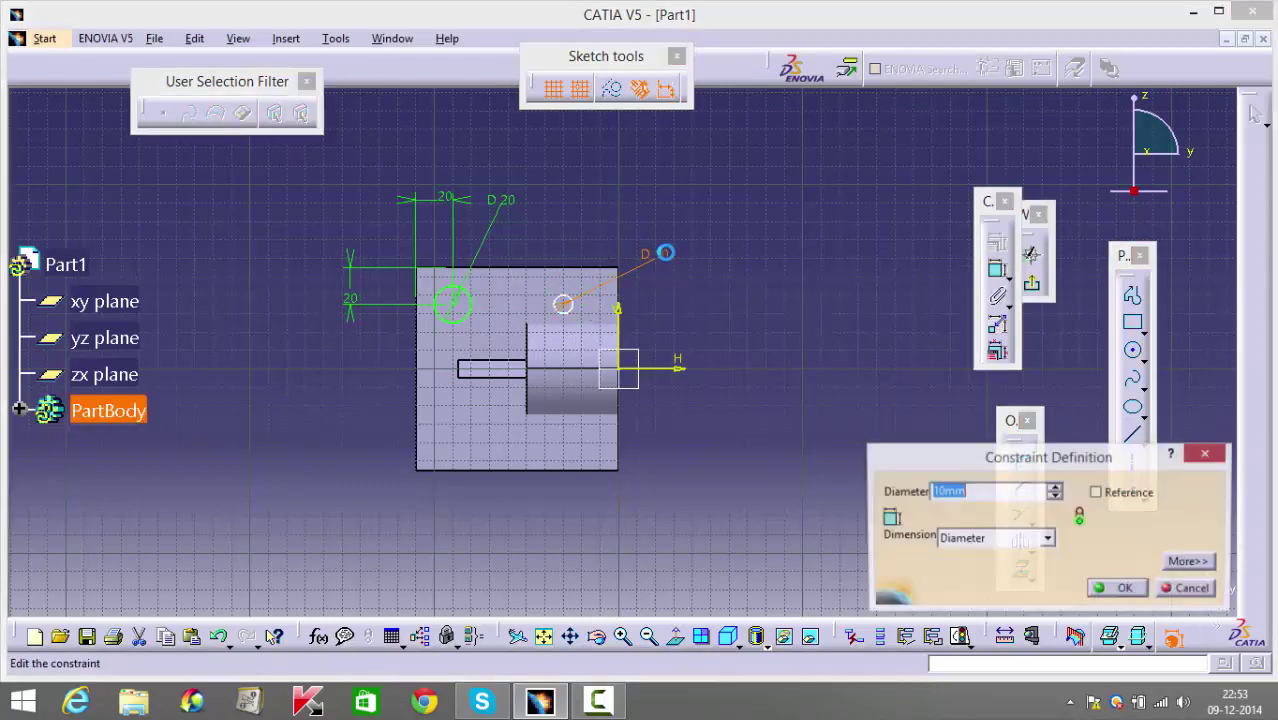
{"action": "type", "text": "20"}
{"action": "key", "text": "Return"}
{"action": "left_click", "coordinate": [755, 356]}
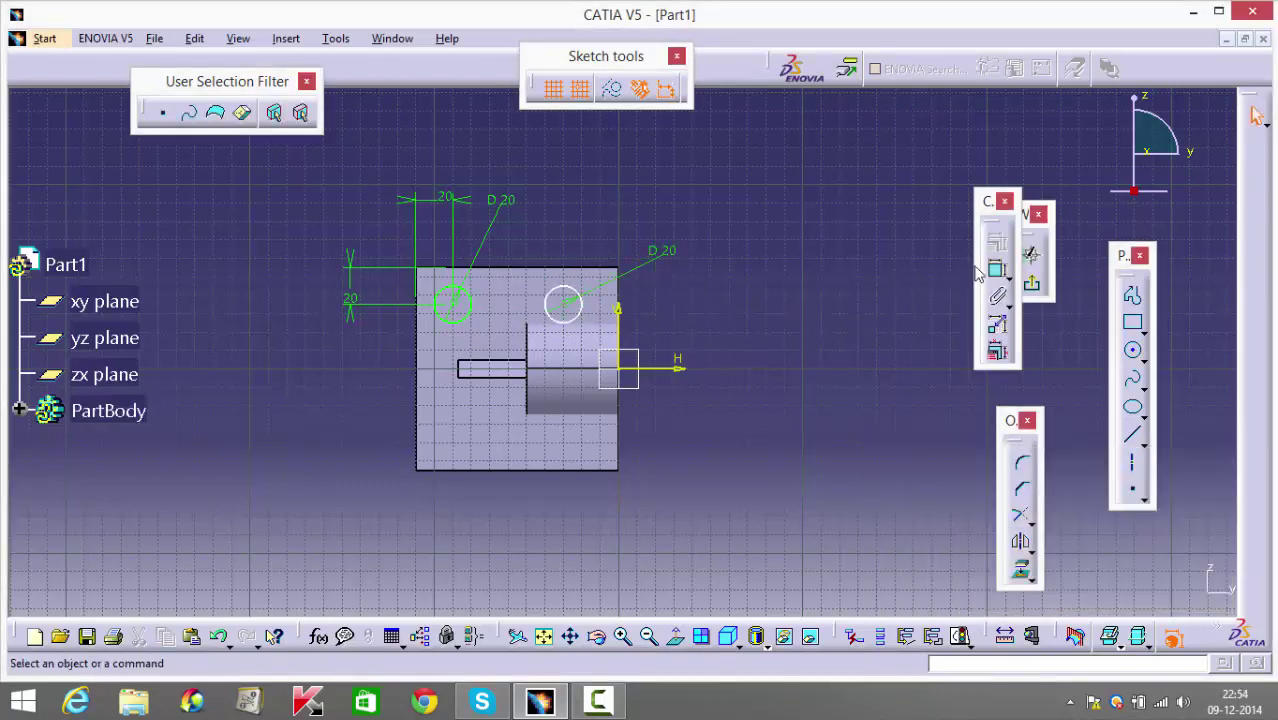
Dimension the second circle's centre from the upright plate's upper edge, placing the dimension beyond the plate on the cylinder side.
{"action": "left_click", "coordinate": [998, 270]}
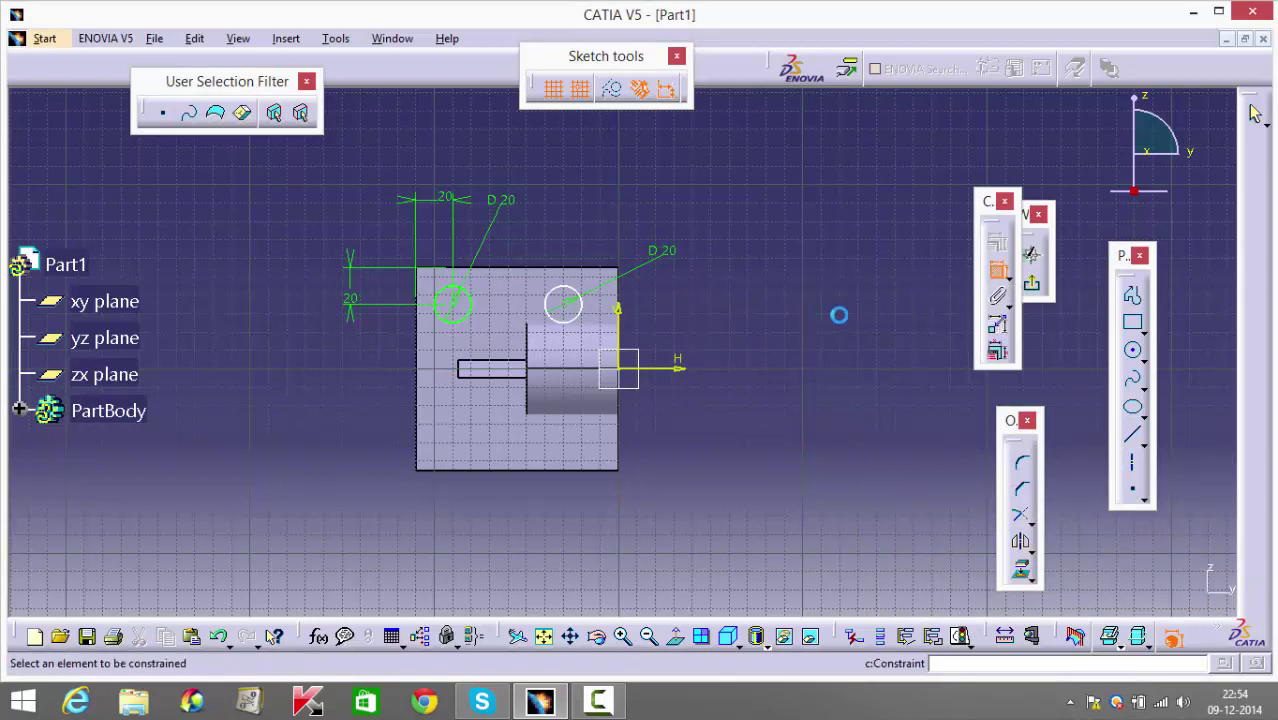
{"action": "left_click", "coordinate": [585, 270]}
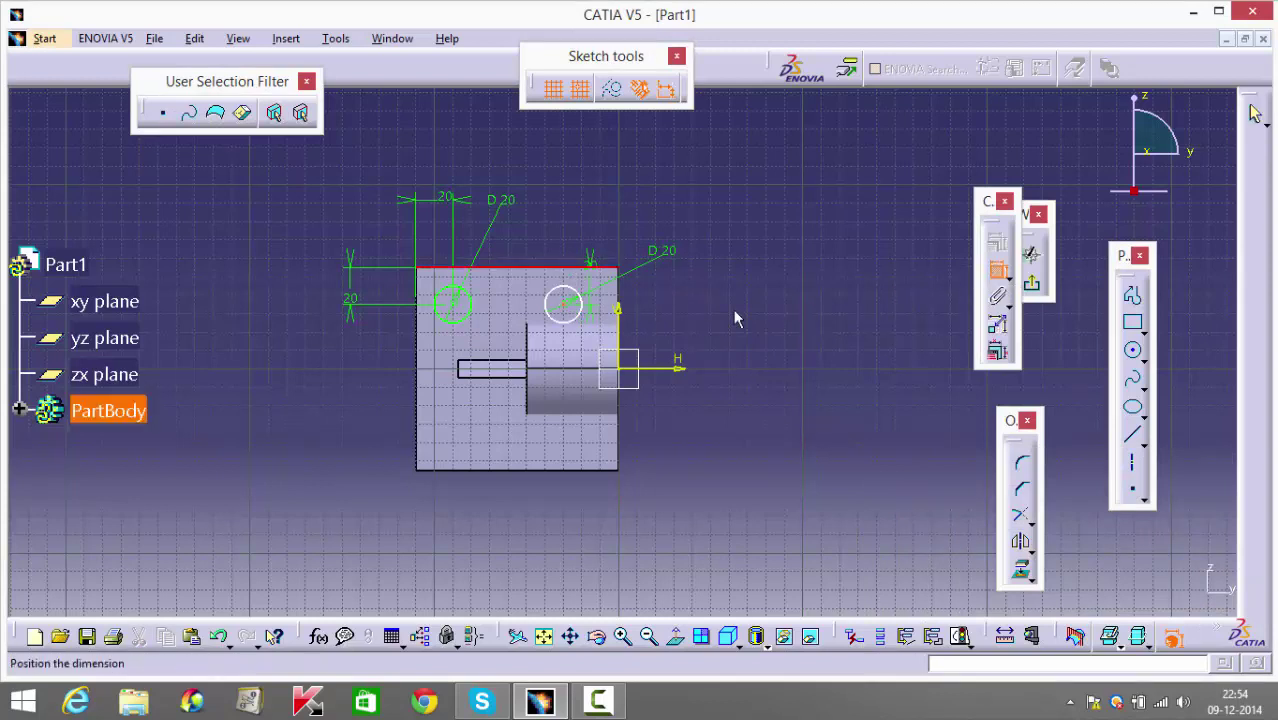
{"action": "left_click", "coordinate": [744, 303]}
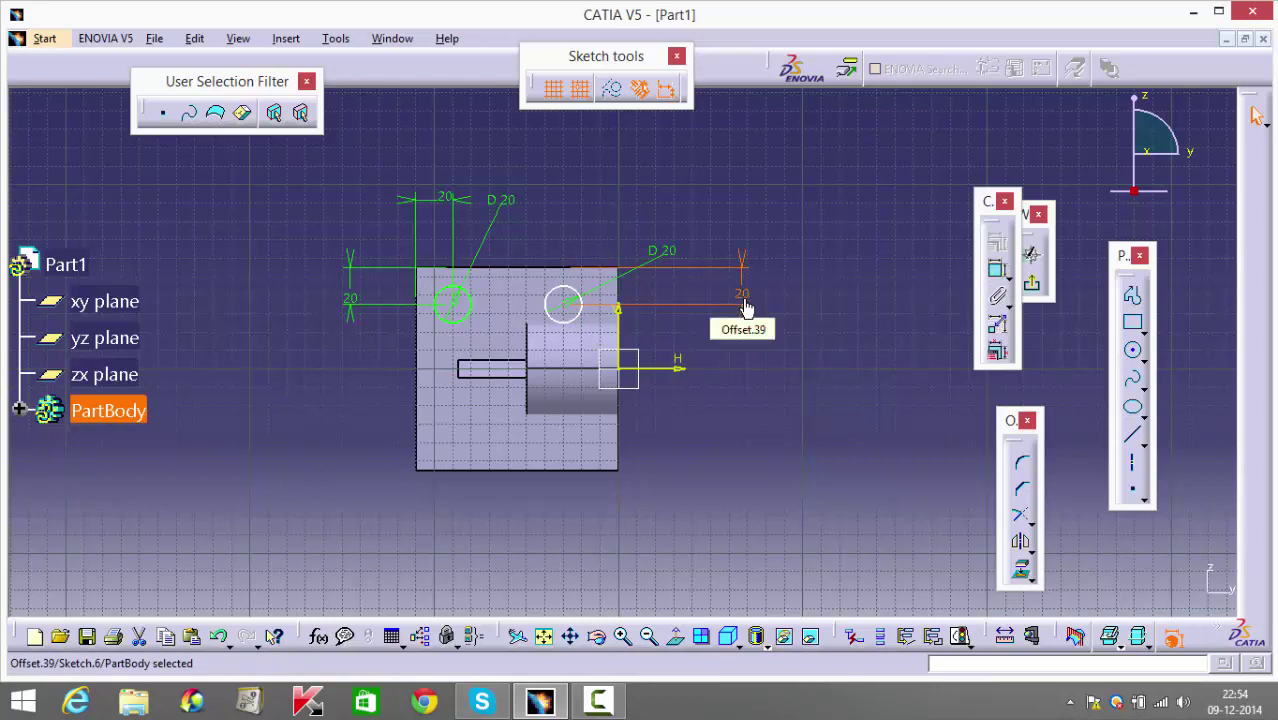
{"action": "left_click", "coordinate": [956, 282]}
Dimension the second circle's centre from the upright plate's vertical edge along the sketch's vertical axis.
{"action": "left_click", "coordinate": [997, 270]}
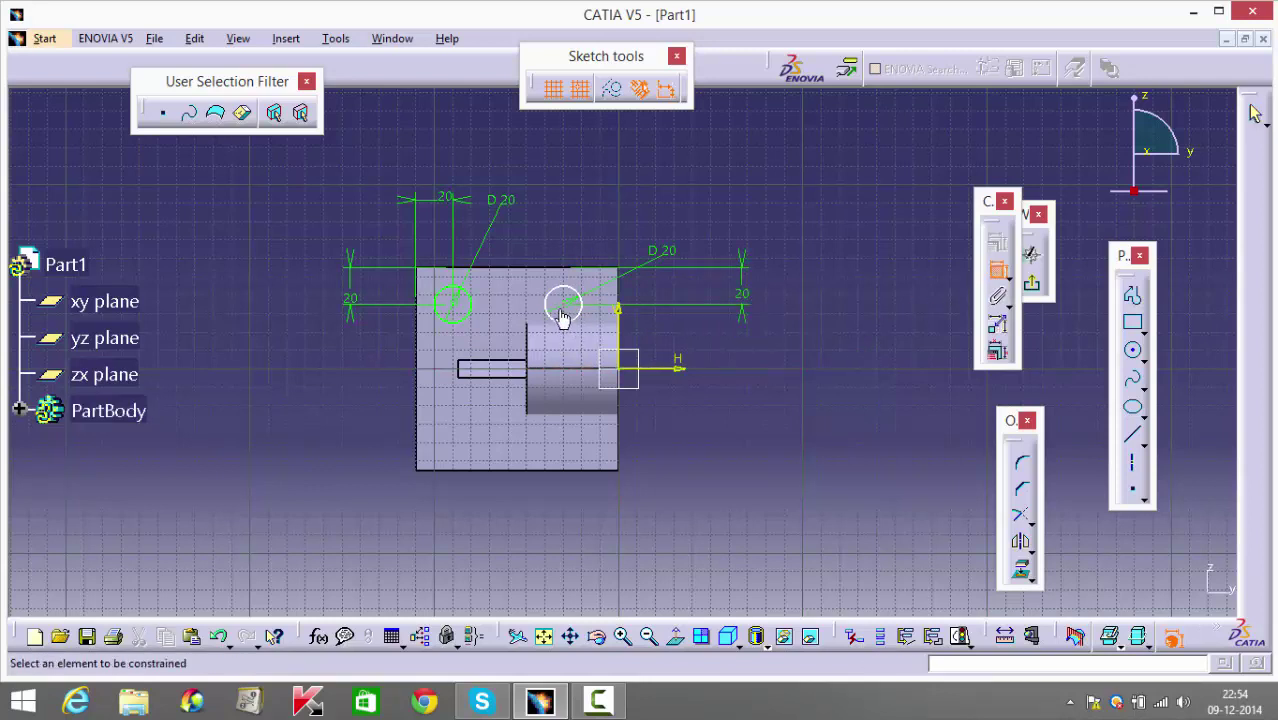
{"action": "left_click", "coordinate": [563, 306]}
{"action": "left_click", "coordinate": [630, 300]}
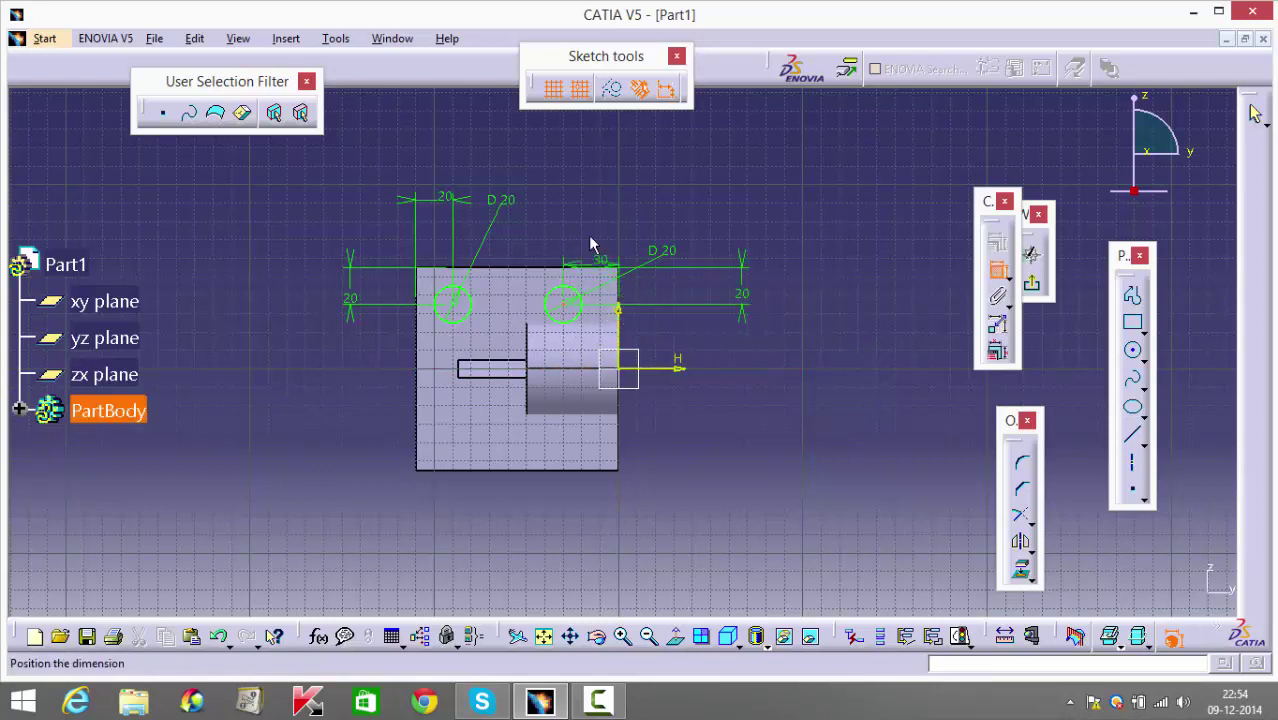
Place the distance dimension between the second circle and the plate's adjacent vertical edge, and set it to 20 mm.
{"action": "left_click", "coordinate": [588, 215]}
{"action": "double_click", "coordinate": [588, 217]}
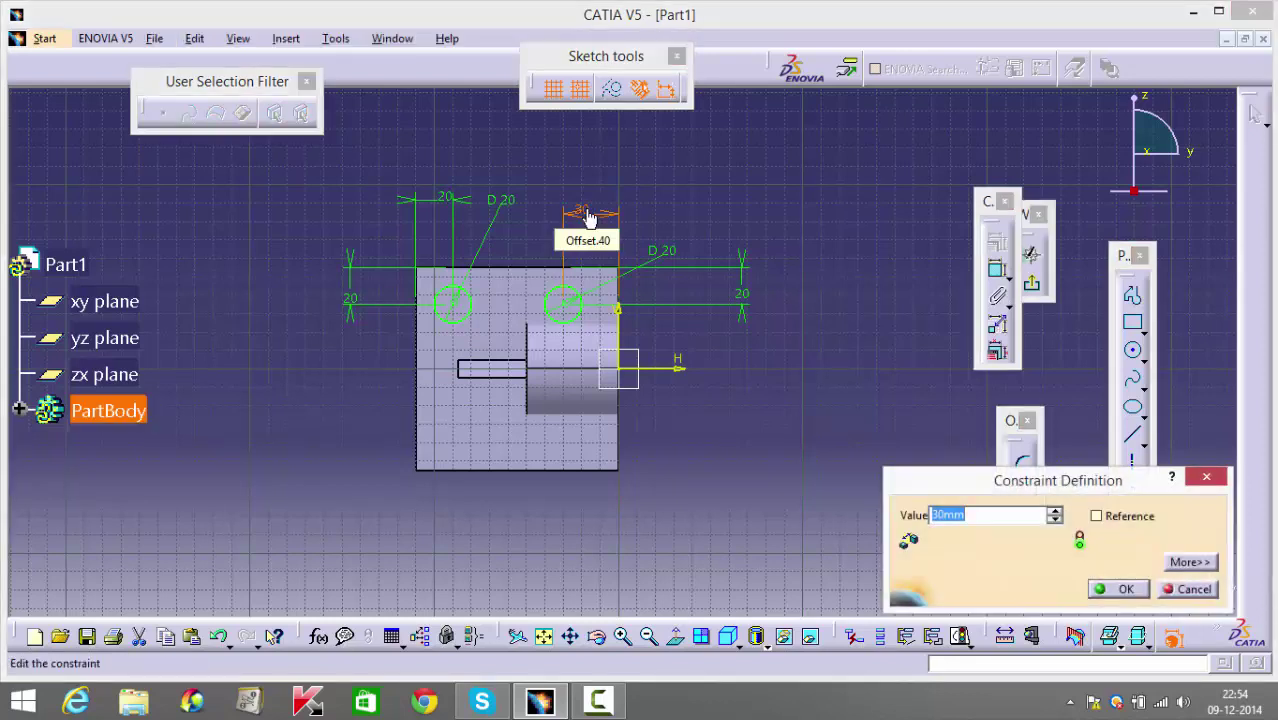
{"action": "key", "text": "Return"}
{"action": "left_click", "coordinate": [810, 420]}
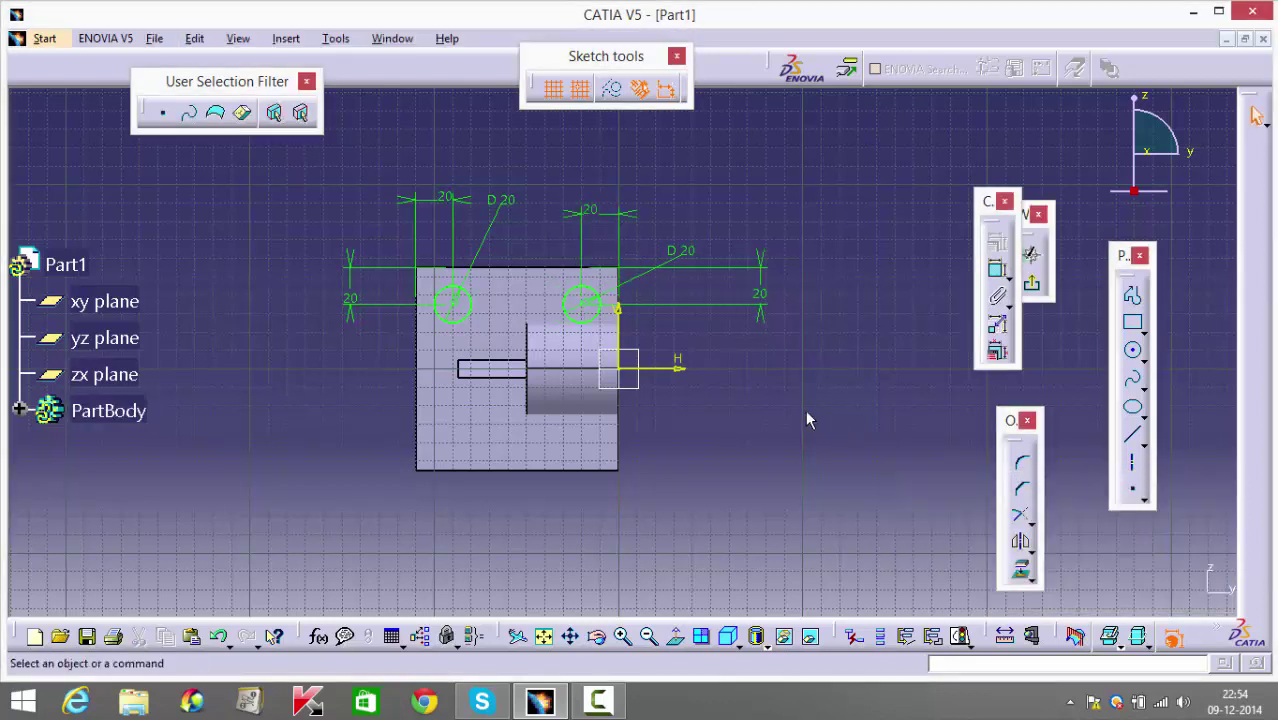
Mirror the two 20 mm diameter circles about the sketch's horizontal axis.
{"action": "mouse_move", "coordinate": [709, 199]}
{"action": "left_mouse_down"}
{"action": "mouse_move", "coordinate": [480, 354]}
{"action": "mouse_move", "coordinate": [412, 362]}
{"action": "left_mouse_up"}
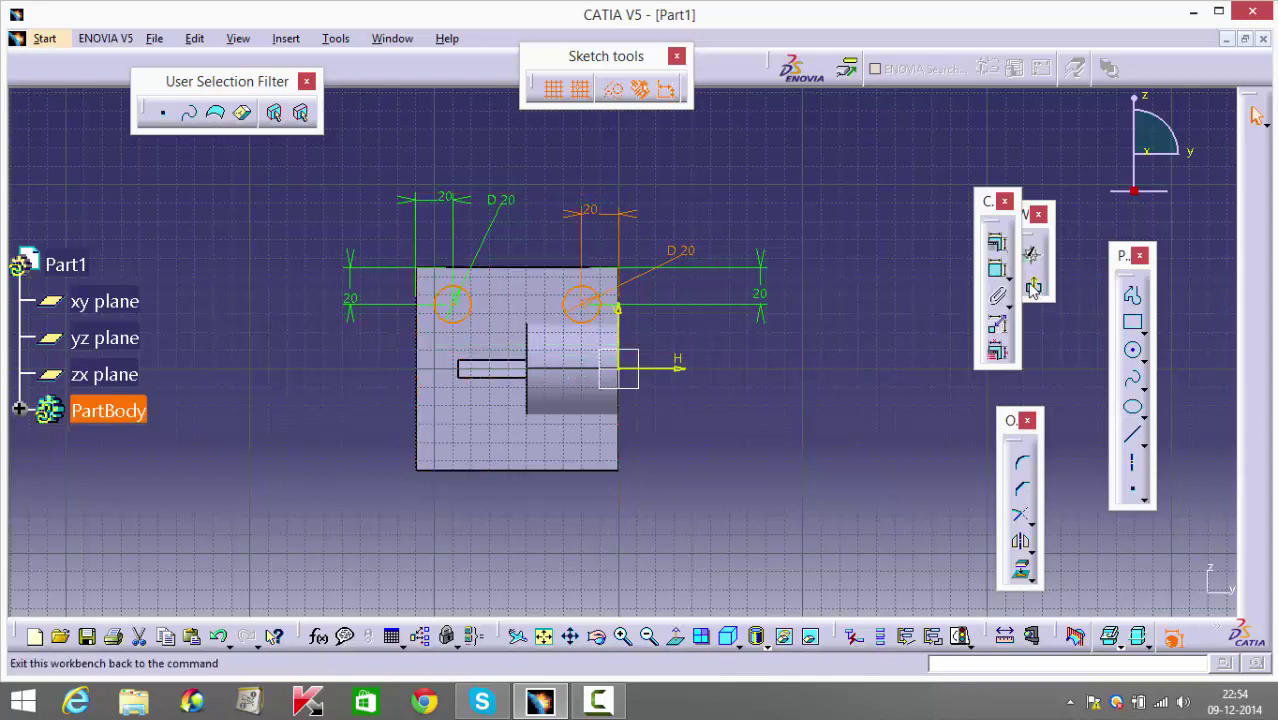
{"action": "left_click", "coordinate": [1020, 543]}
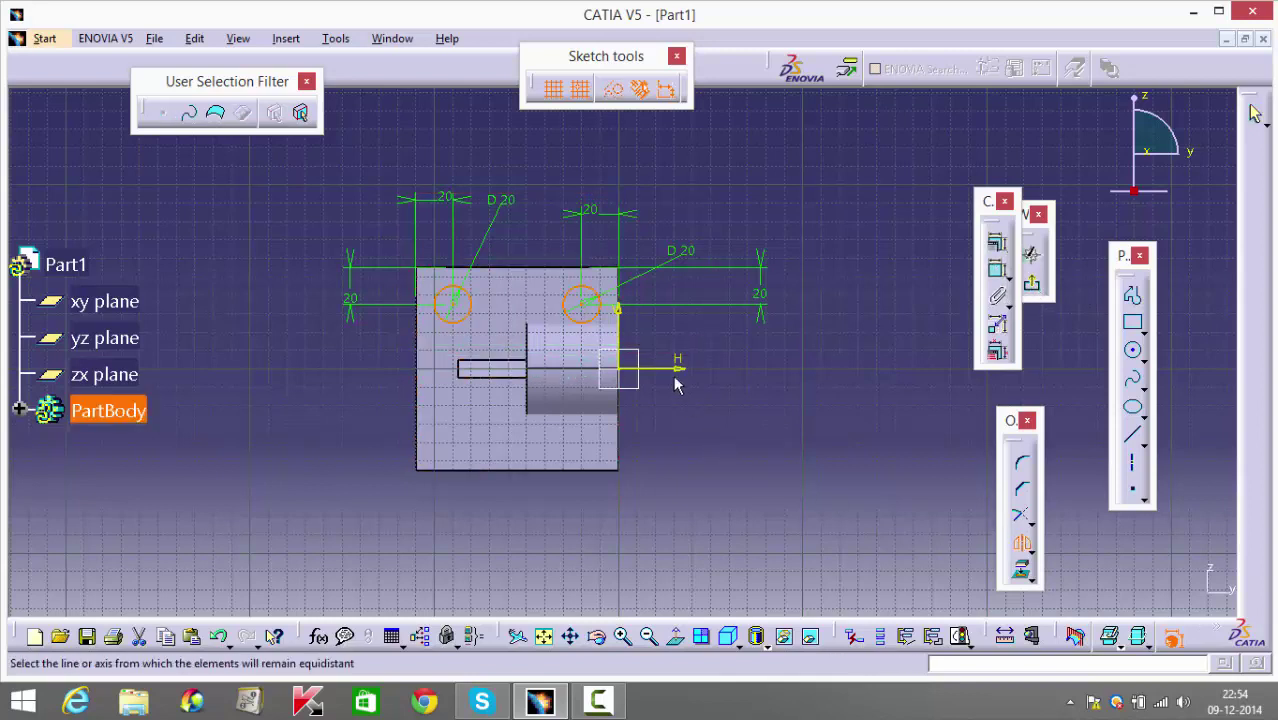
{"action": "left_click", "coordinate": [676, 367]}
{"action": "mouse_move", "coordinate": [772, 469]}
{"action": "middle_mouse_down"}
{"action": "mouse_move", "coordinate": [759, 365]}
{"action": "mouse_move", "coordinate": [750, 427]}
{"action": "middle_mouse_up"}
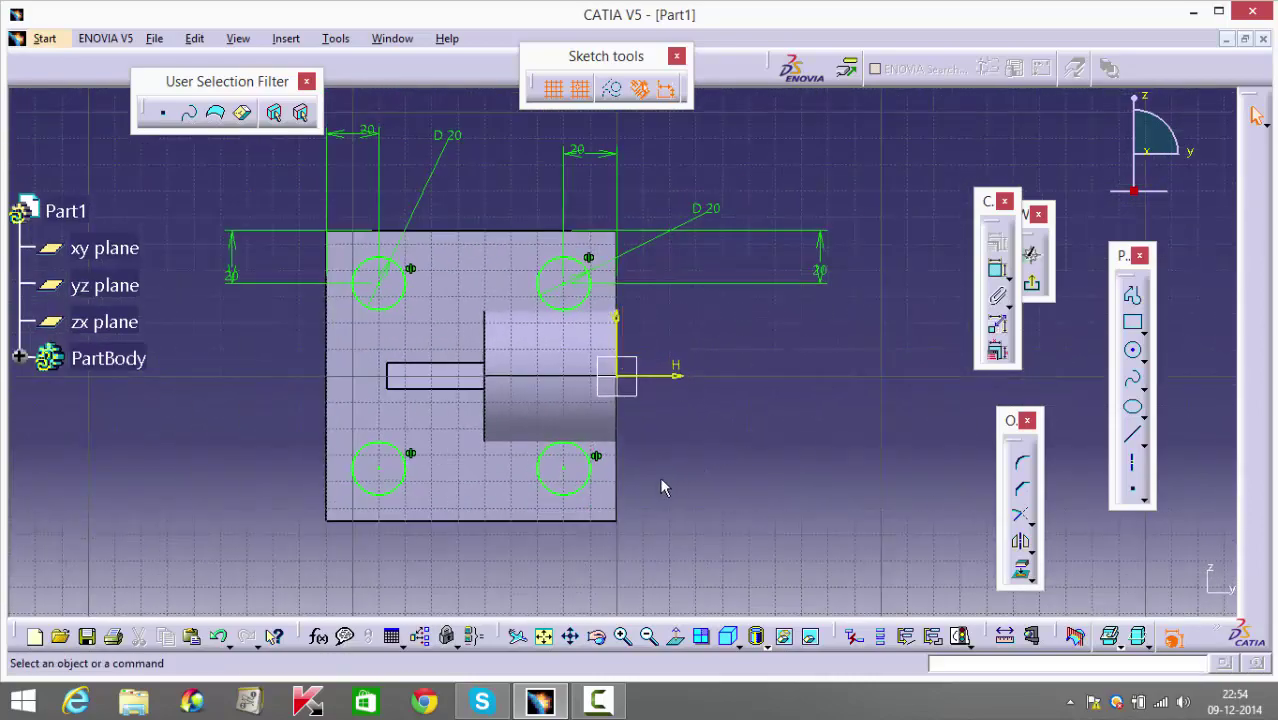
Leave the sketch and cut its four circles through the base plate with the Pocket tool.
{"action": "middle_click_drag", "start_coordinate": [662, 485], "coordinate": [1100, 260]}
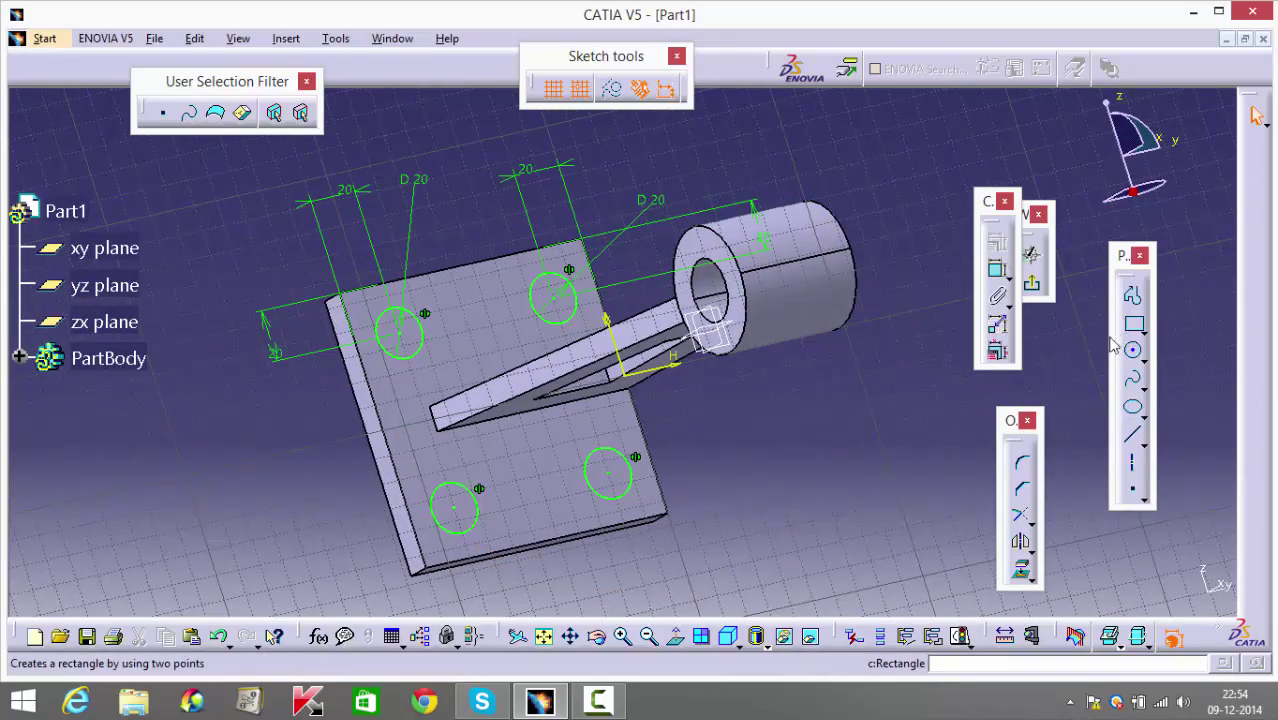
{"action": "left_click", "coordinate": [1031, 283]}
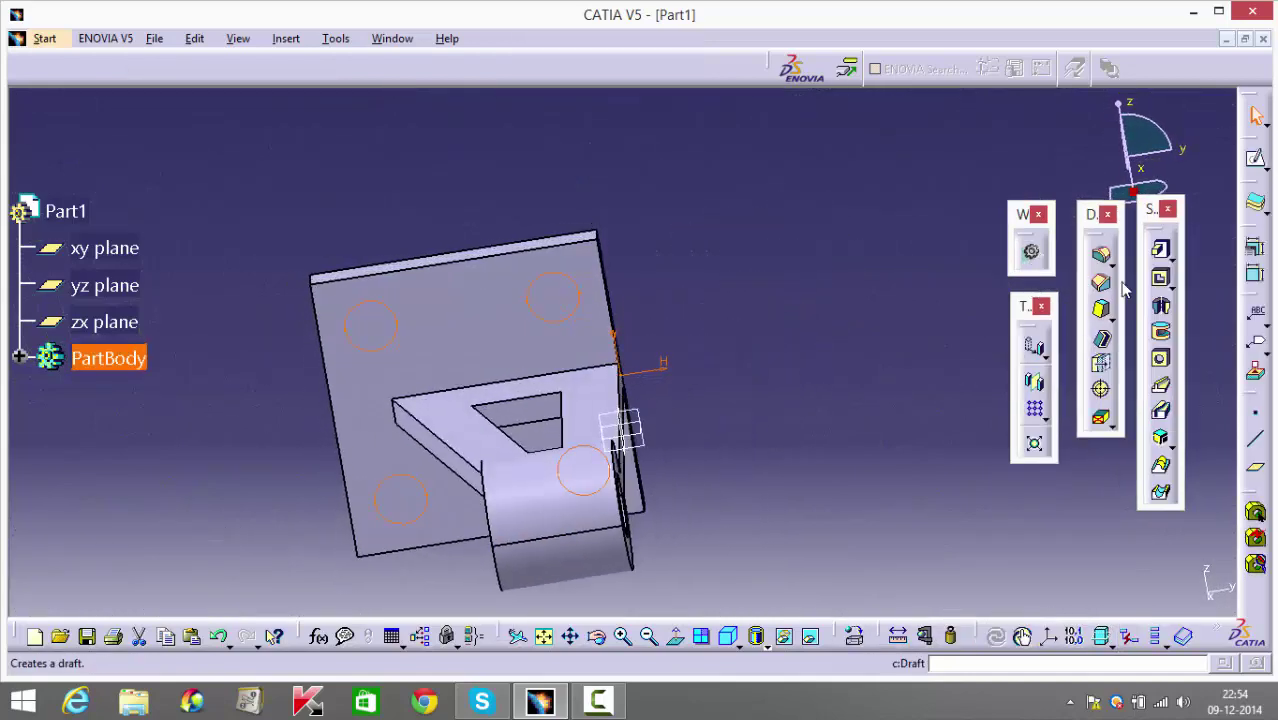
{"action": "left_click", "coordinate": [1160, 277]}
{"action": "middle_click_drag", "start_coordinate": [757, 404], "coordinate": [940, 520]}
{"action": "left_click", "coordinate": [1043, 588]}
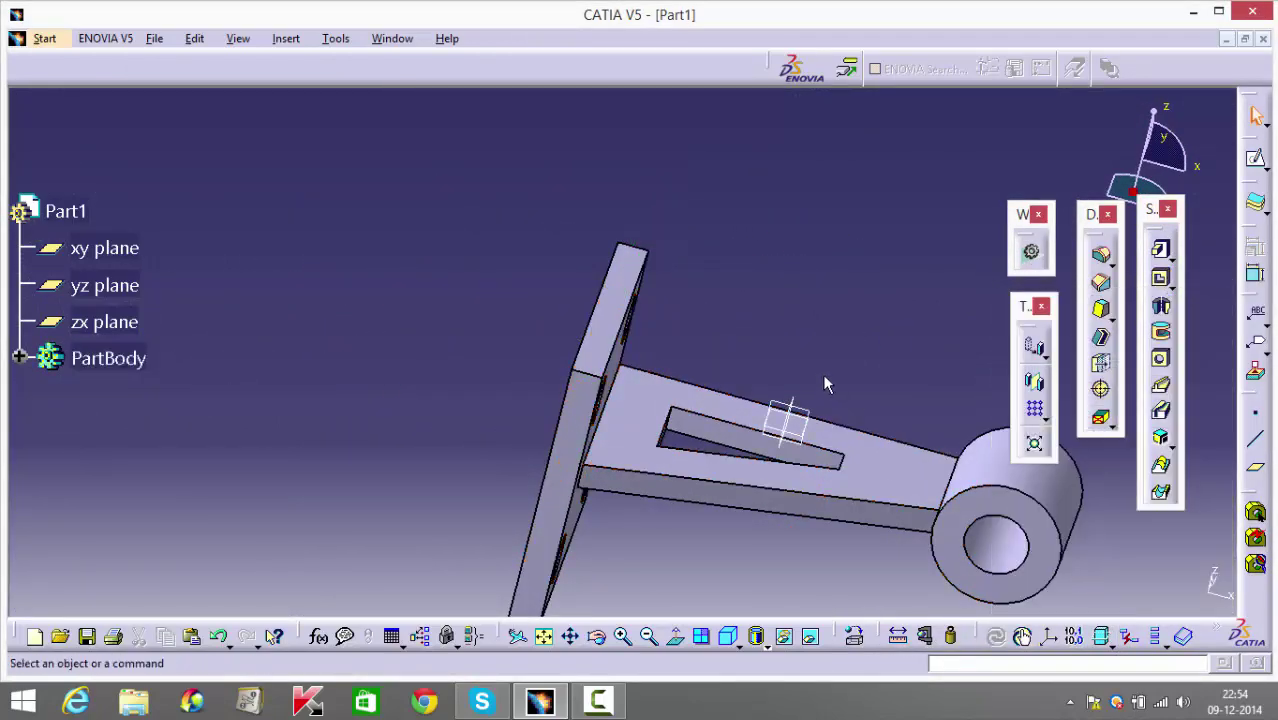
Fillet the two long edges where the slotted arm meets the base plate with a 7 mm radius.
{"action": "middle_click_drag", "start_coordinate": [822, 375], "coordinate": [626, 285]}
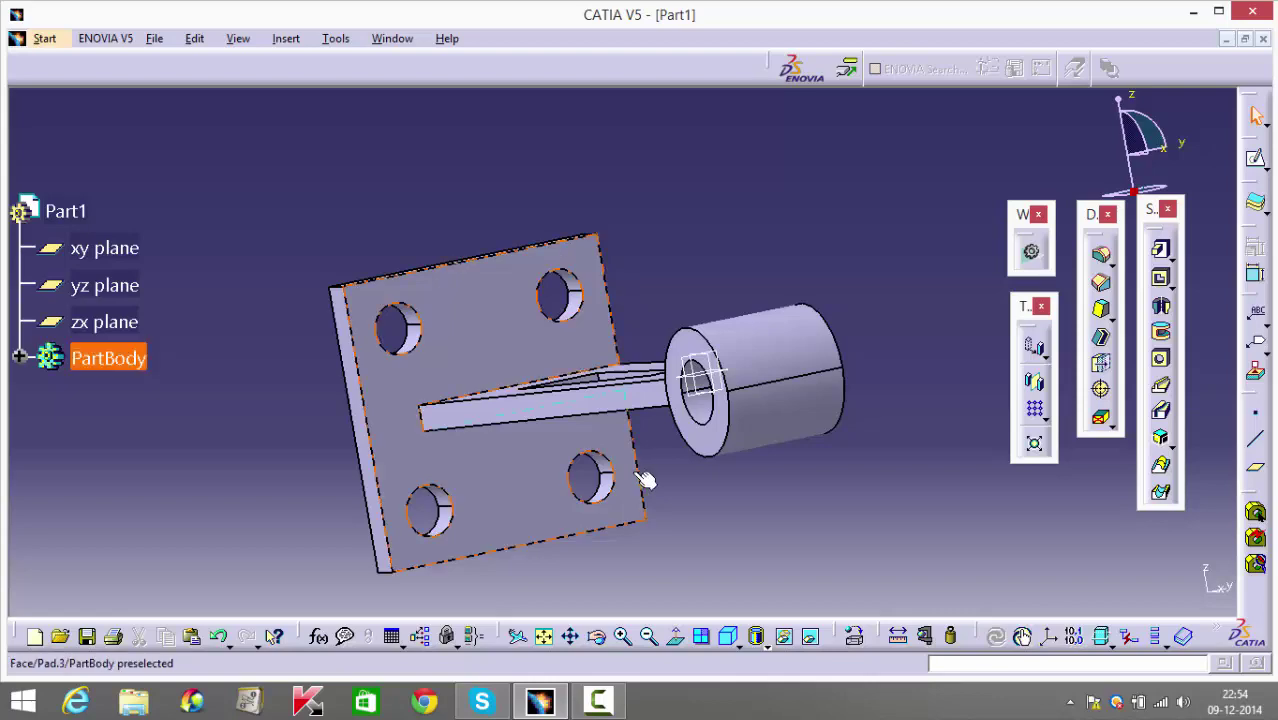
{"action": "middle_click_drag", "start_coordinate": [645, 479], "coordinate": [576, 305]}
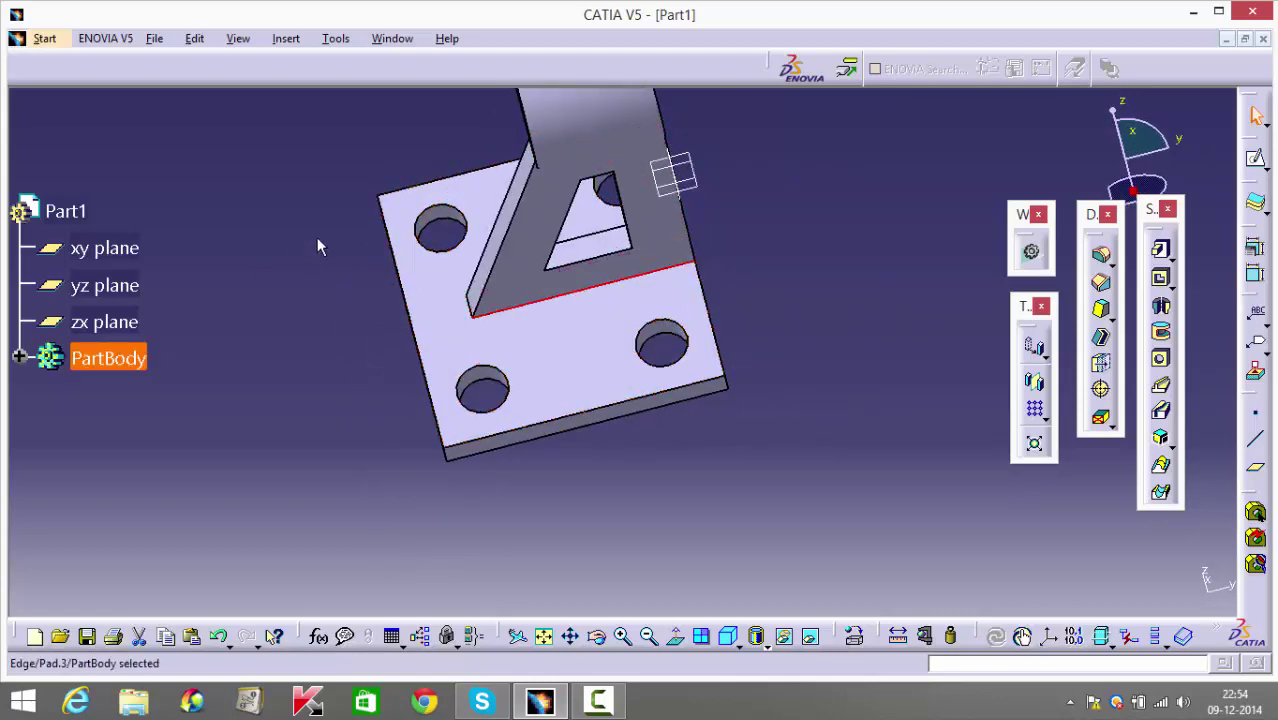
{"action": "middle_click_drag", "start_coordinate": [317, 237], "coordinate": [578, 315]}
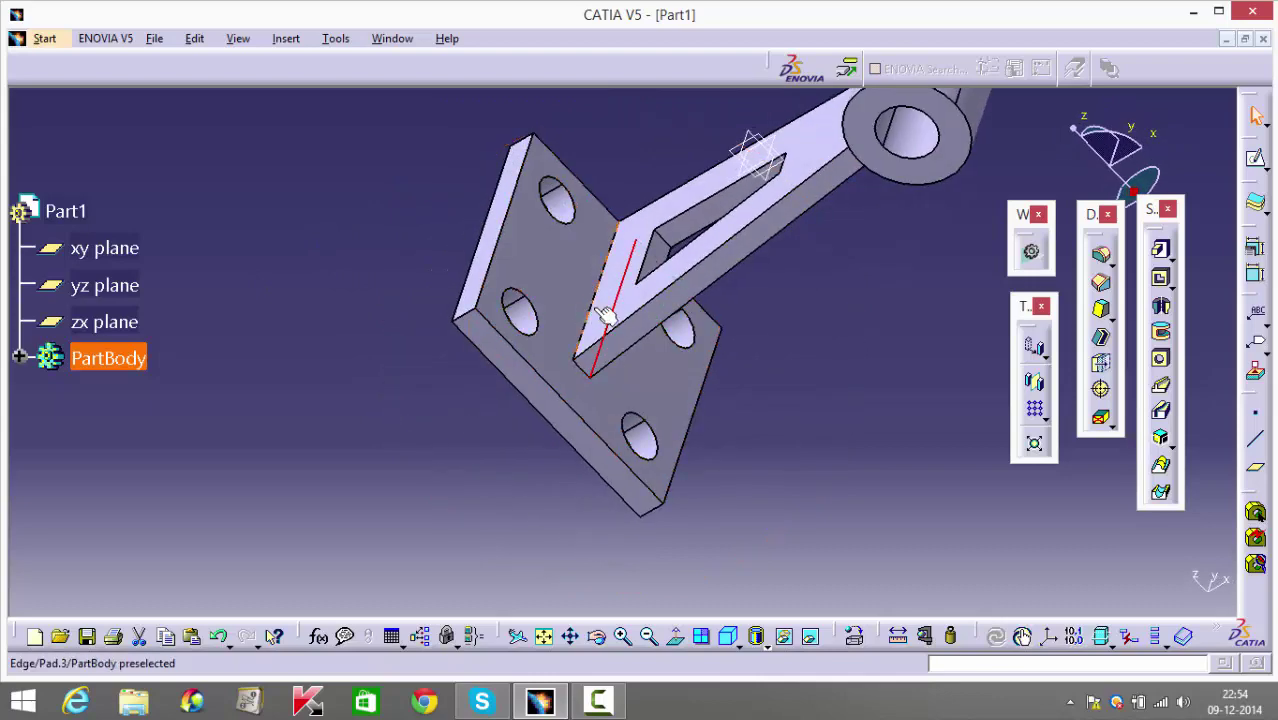
{"action": "left_click", "coordinate": [595, 308], "text": "ctrl"}
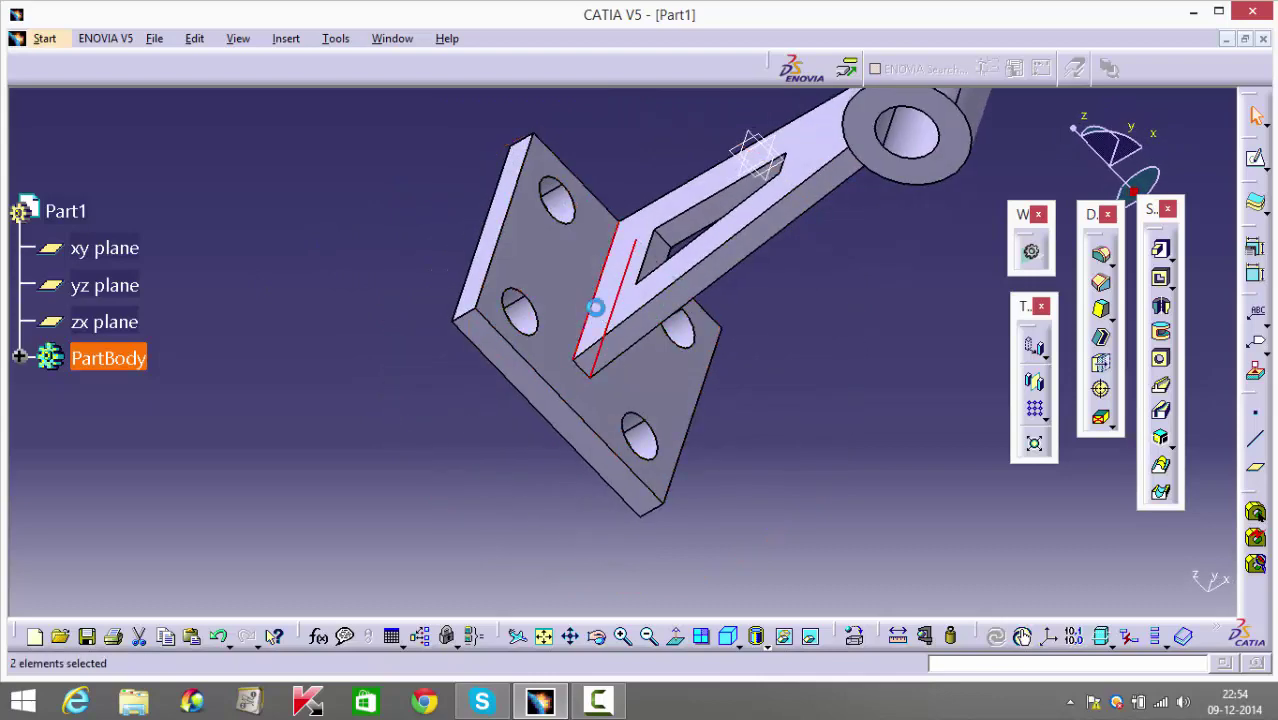
{"action": "left_click", "coordinate": [1103, 262]}
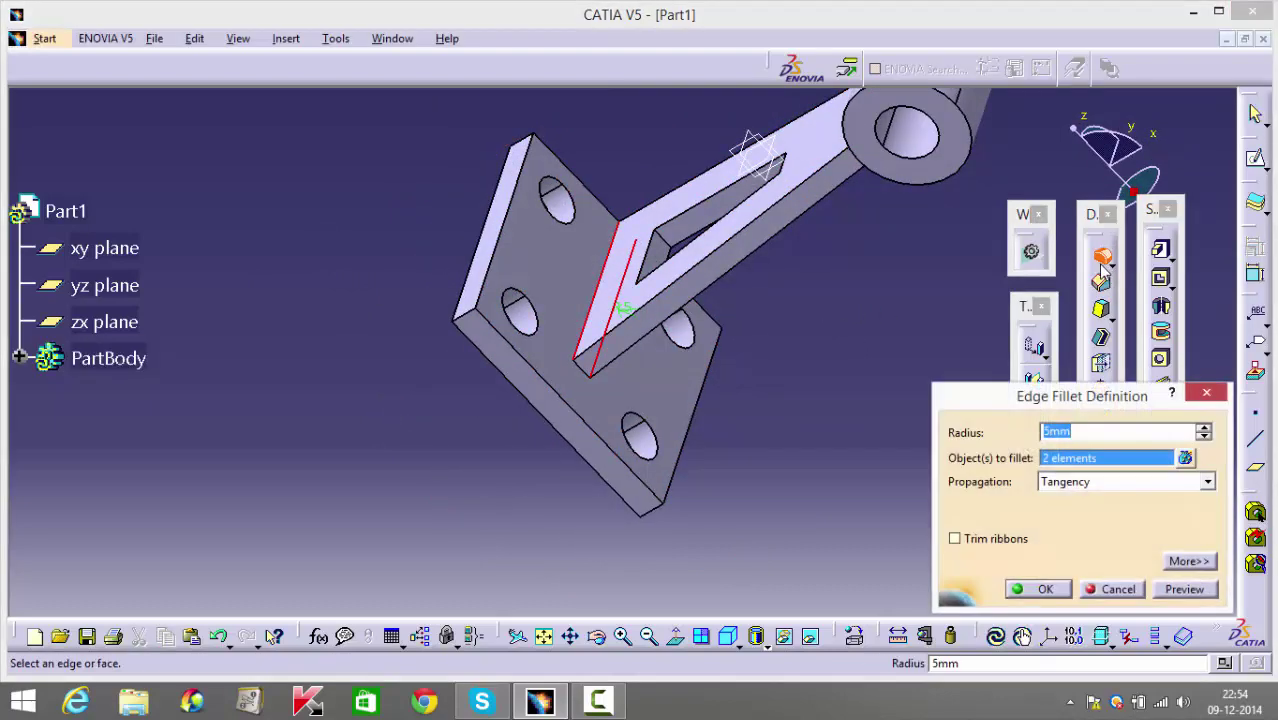
{"action": "key", "text": "Return"}
{"action": "left_click", "coordinate": [810, 489]}
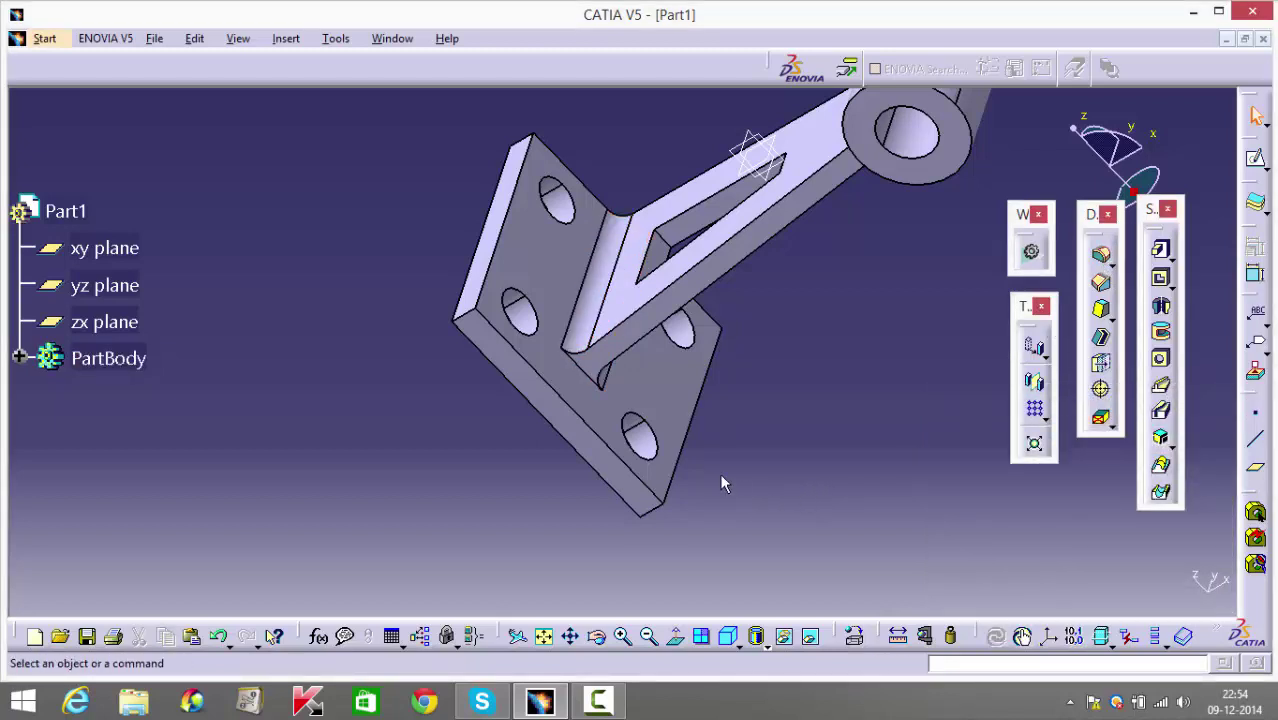
Add a 20 mm edge fillet along the short edge between the arm's side face and the base plate.
{"action": "left_click", "coordinate": [583, 367]}
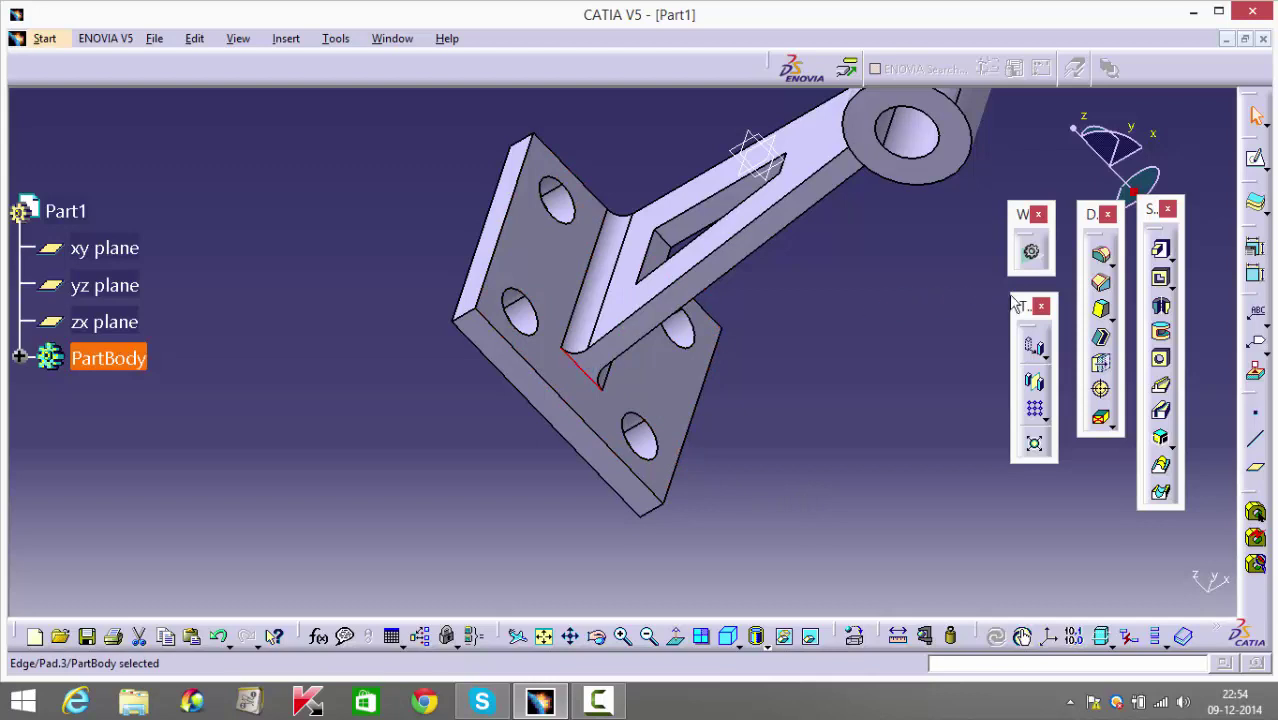
{"action": "left_click", "coordinate": [1097, 254]}
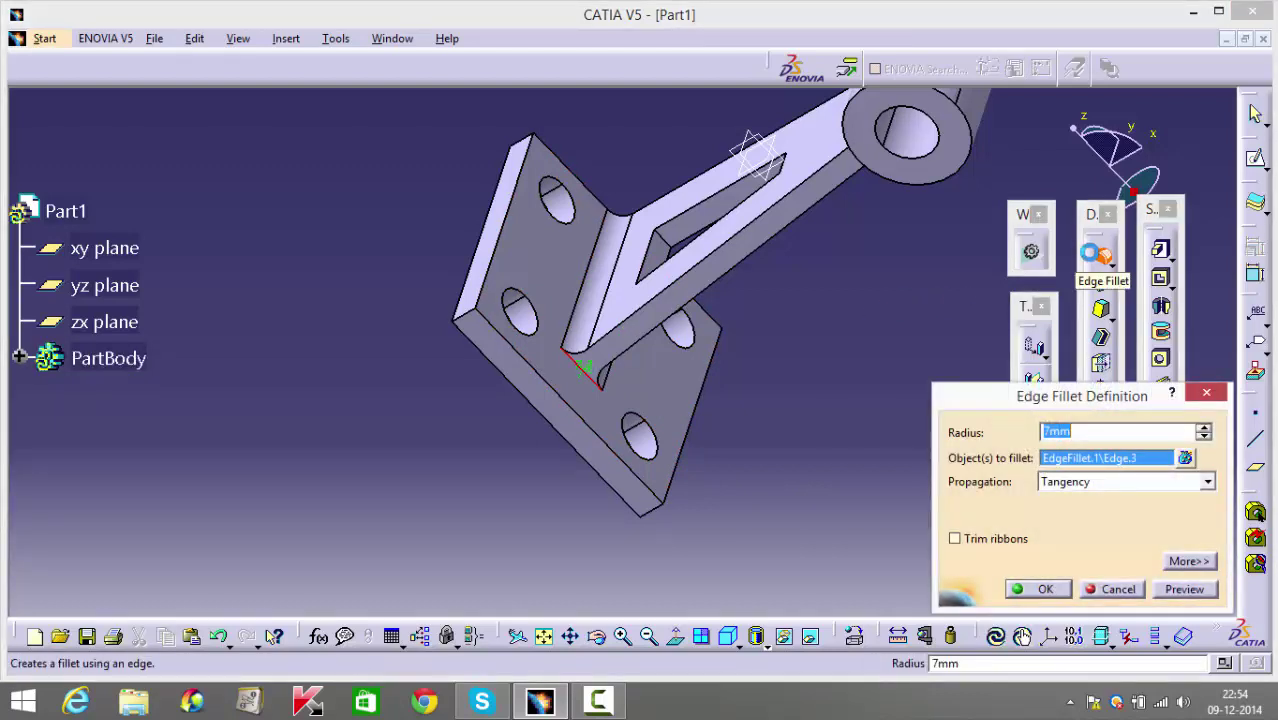
{"action": "key", "text": "Return"}
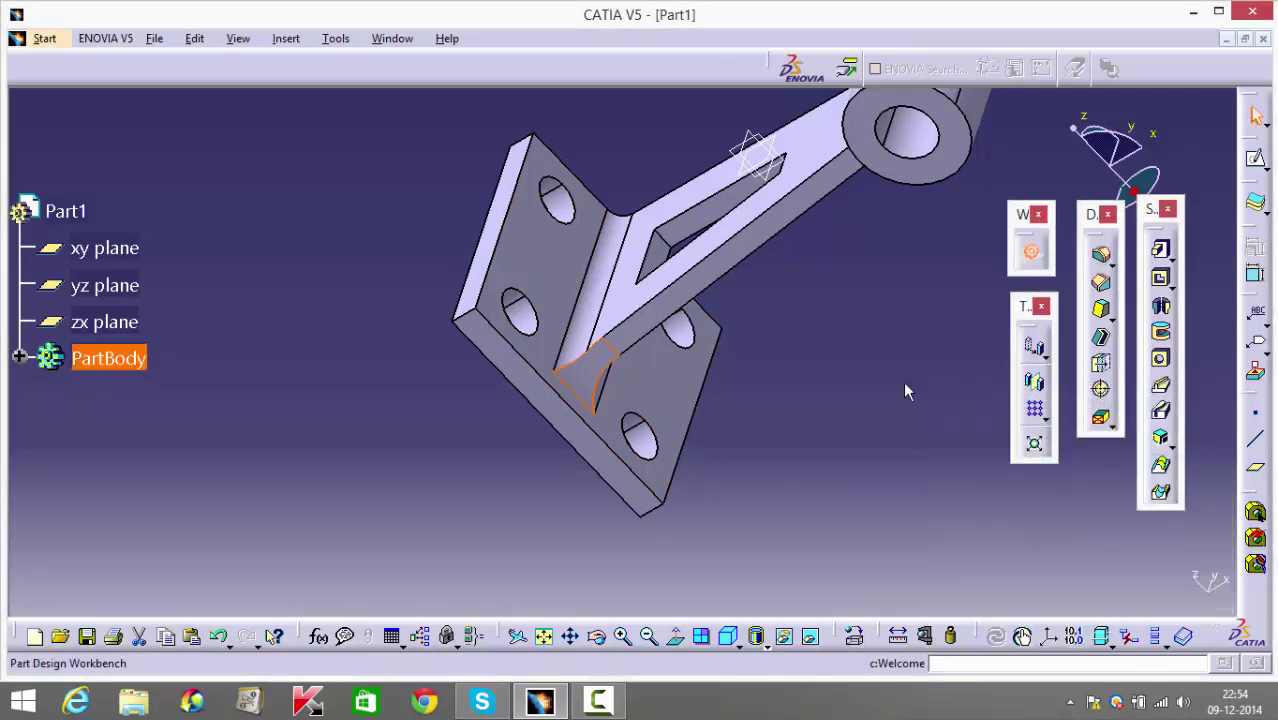
{"action": "left_click", "coordinate": [879, 394]}
Try to fillet the short edge between the arm's side and the cylindrical boss with a 12 mm radius.
{"action": "middle_click_drag", "start_coordinate": [879, 394], "coordinate": [842, 588]}
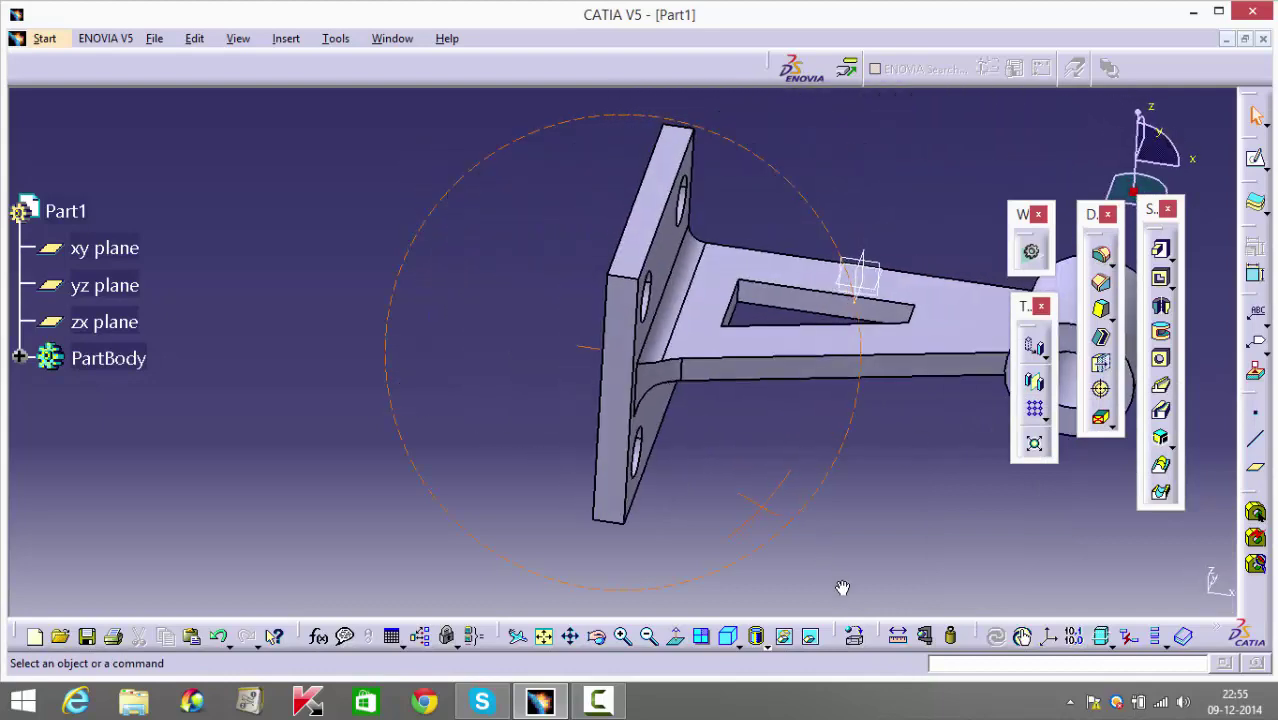
{"action": "middle_click_drag", "start_coordinate": [842, 528], "coordinate": [838, 307]}
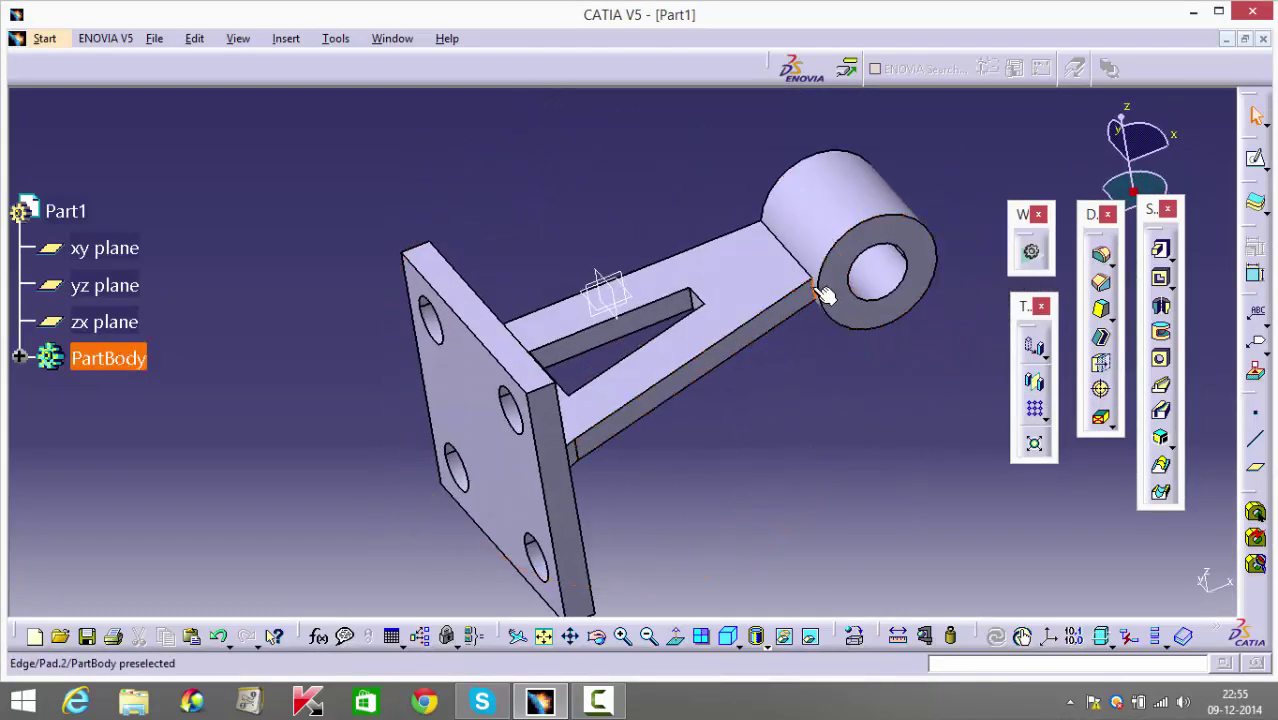
{"action": "left_click", "coordinate": [1100, 262]}
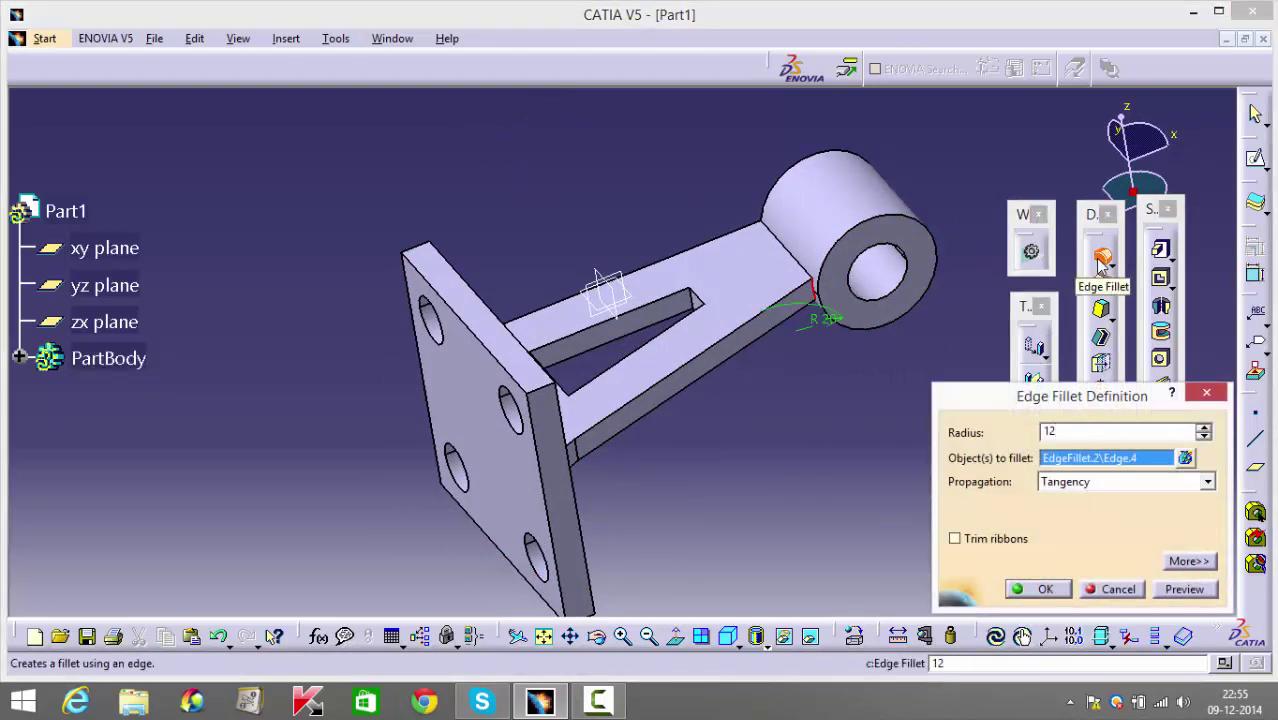
{"action": "key", "text": "Return"}
{"action": "left_click", "coordinate": [818, 399]}
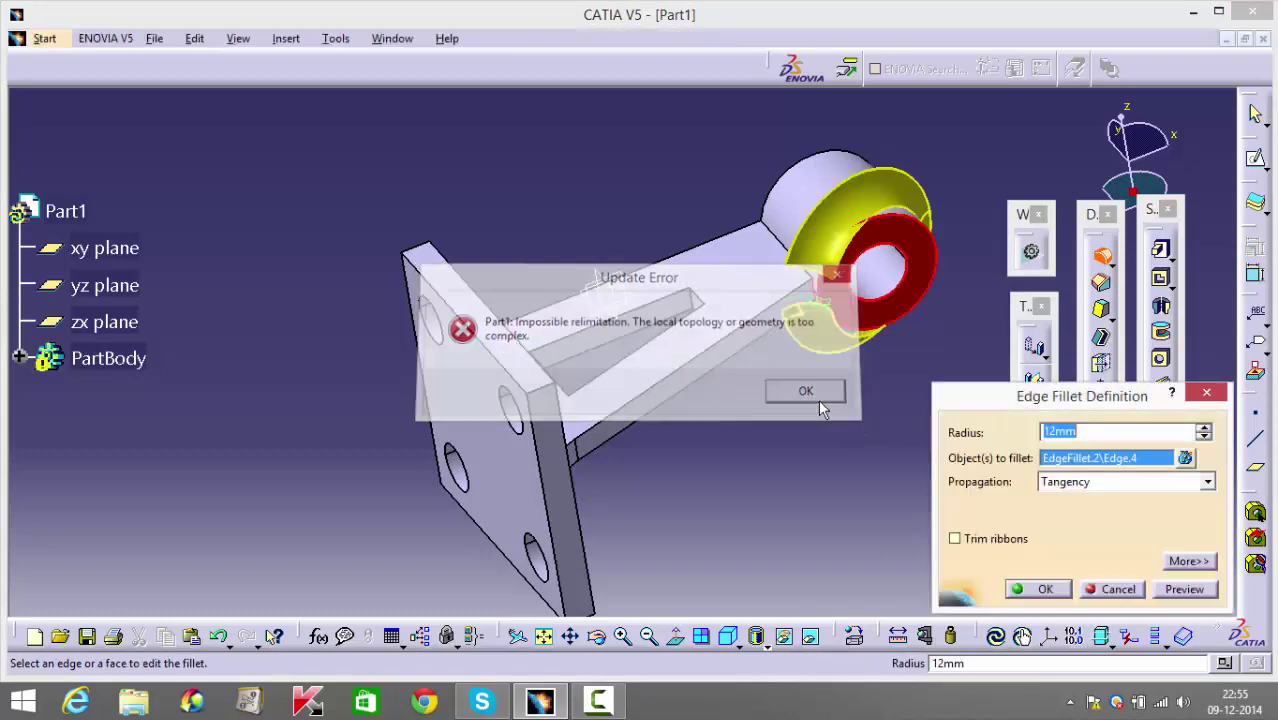
{"action": "left_click", "coordinate": [1061, 592]}
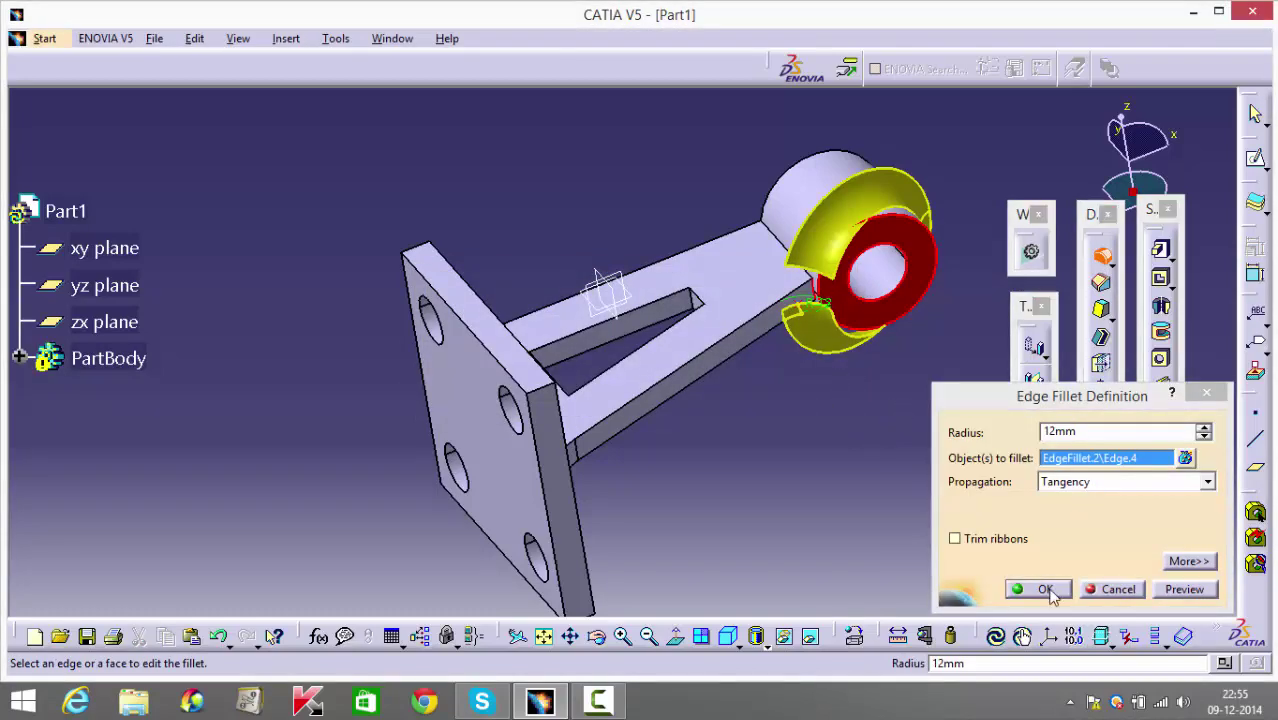
{"action": "left_click", "coordinate": [808, 393]}
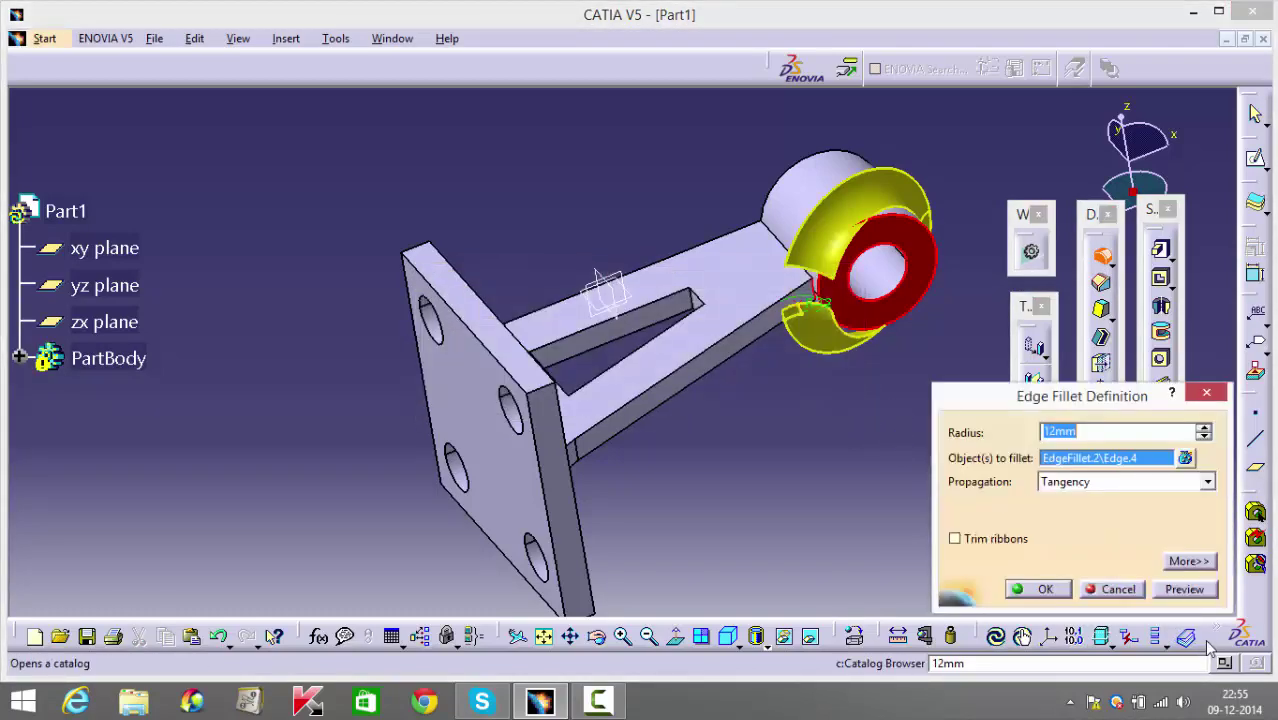
{"action": "left_click", "coordinate": [1111, 588]}
Edit the cylindrical boss's pad length so that the boss extends farther past the arm.
{"action": "double_click", "coordinate": [875, 197]}
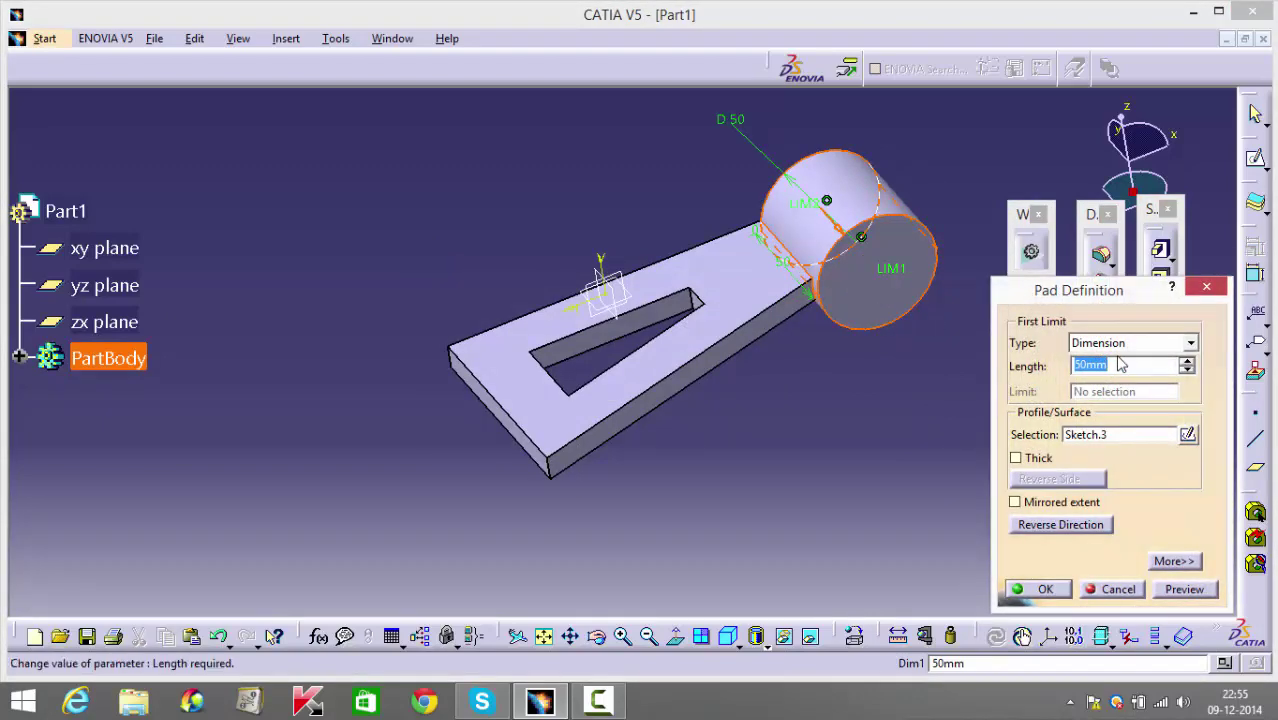
{"action": "type", "text": "40"}
{"action": "key", "text": "Return"}
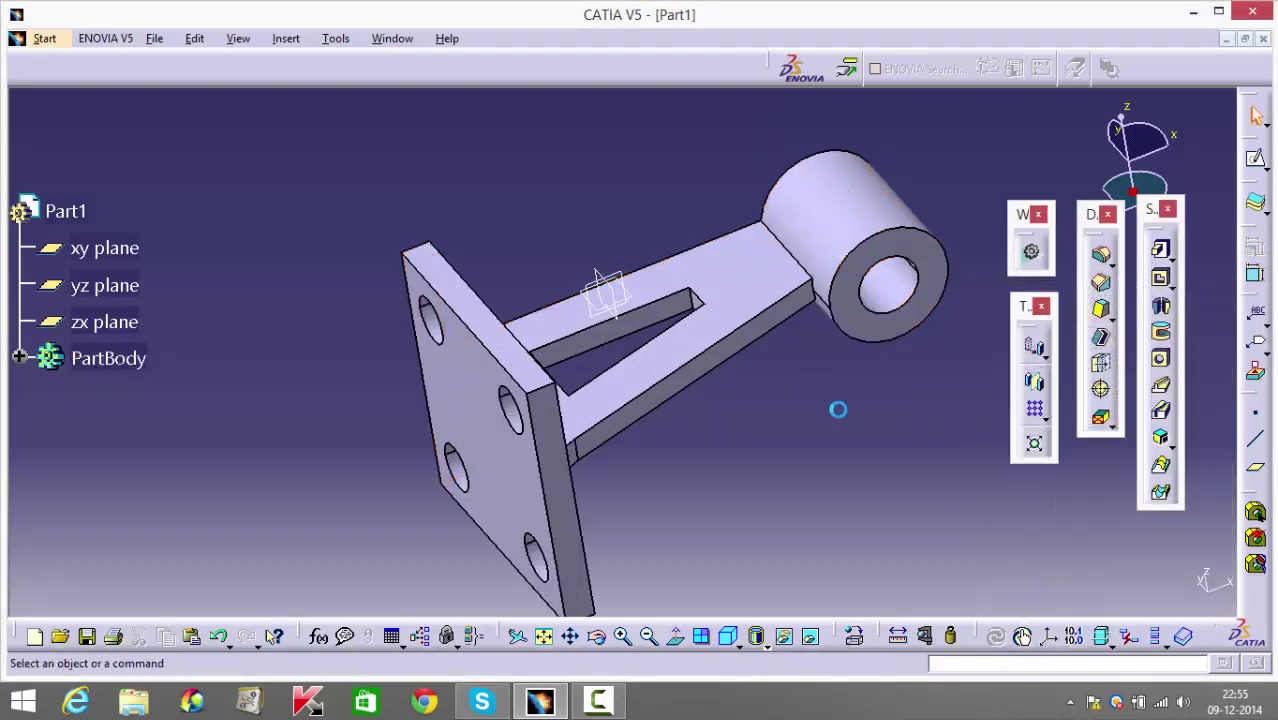
Retry the 12 mm edge fillet between the arm's side and the lengthened boss.
{"action": "left_click", "coordinate": [826, 298]}
{"action": "left_click", "coordinate": [1099, 256]}
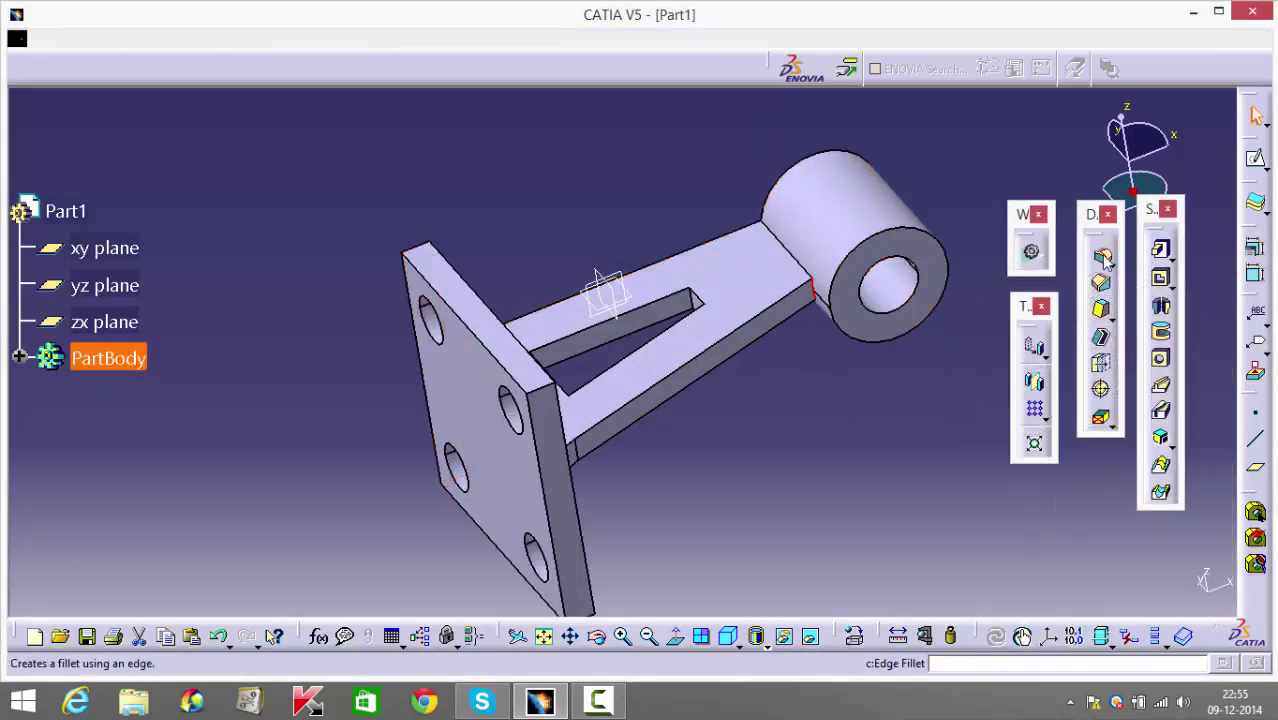
{"action": "type", "text": "12"}
{"action": "key", "text": "Return"}
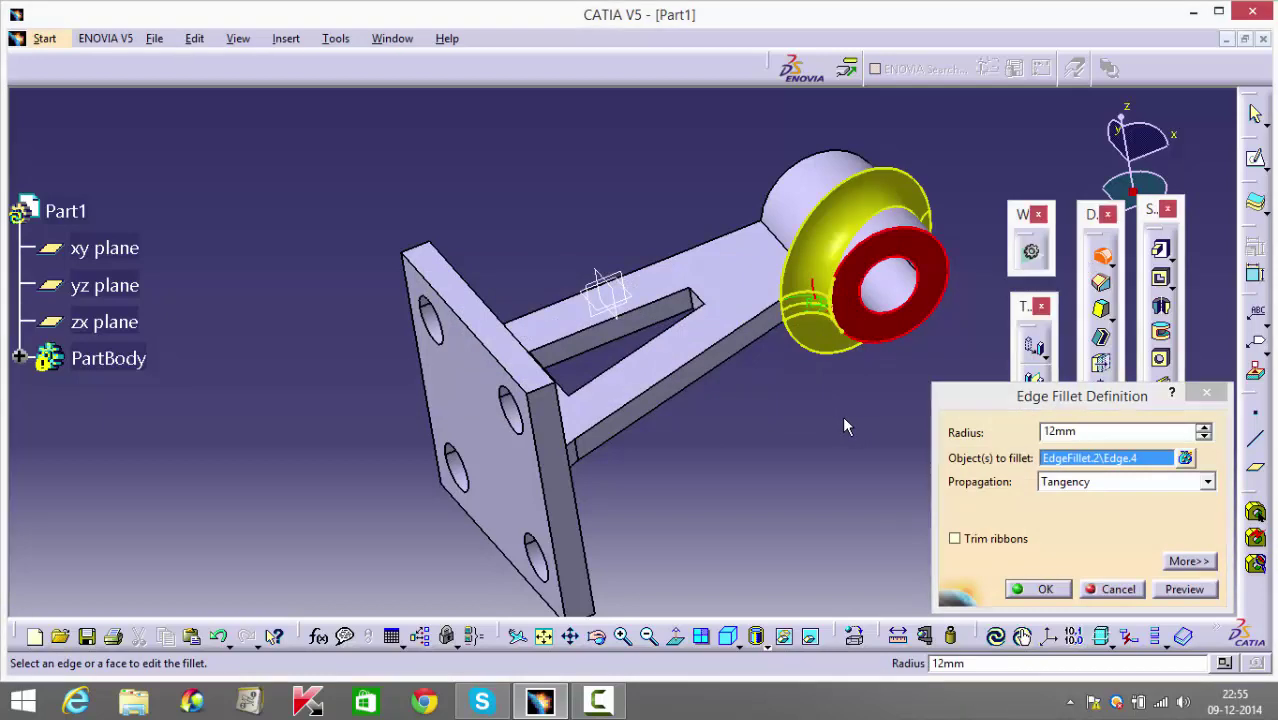
{"action": "left_click", "coordinate": [1115, 589]}
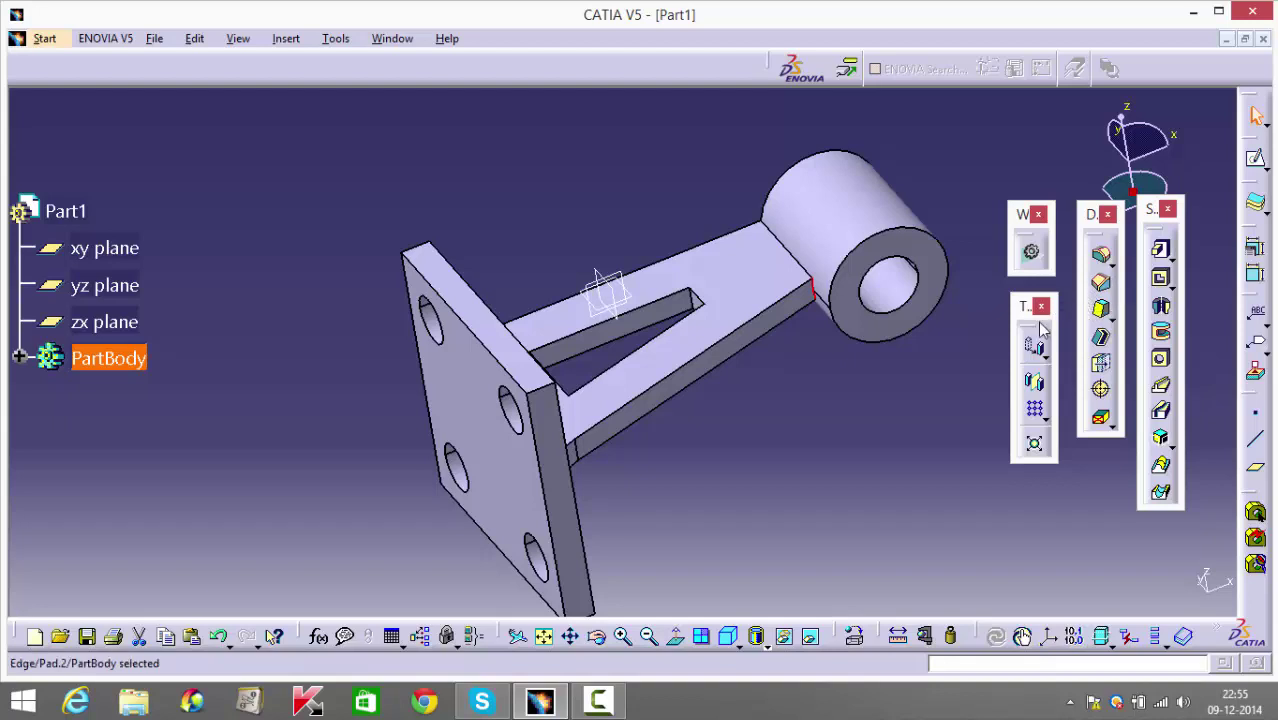
Fillet the short edge where the arm's side meets the cylindrical boss with a 5 mm radius.
{"action": "middle_click_drag", "start_coordinate": [810, 427], "coordinate": [747, 462]}
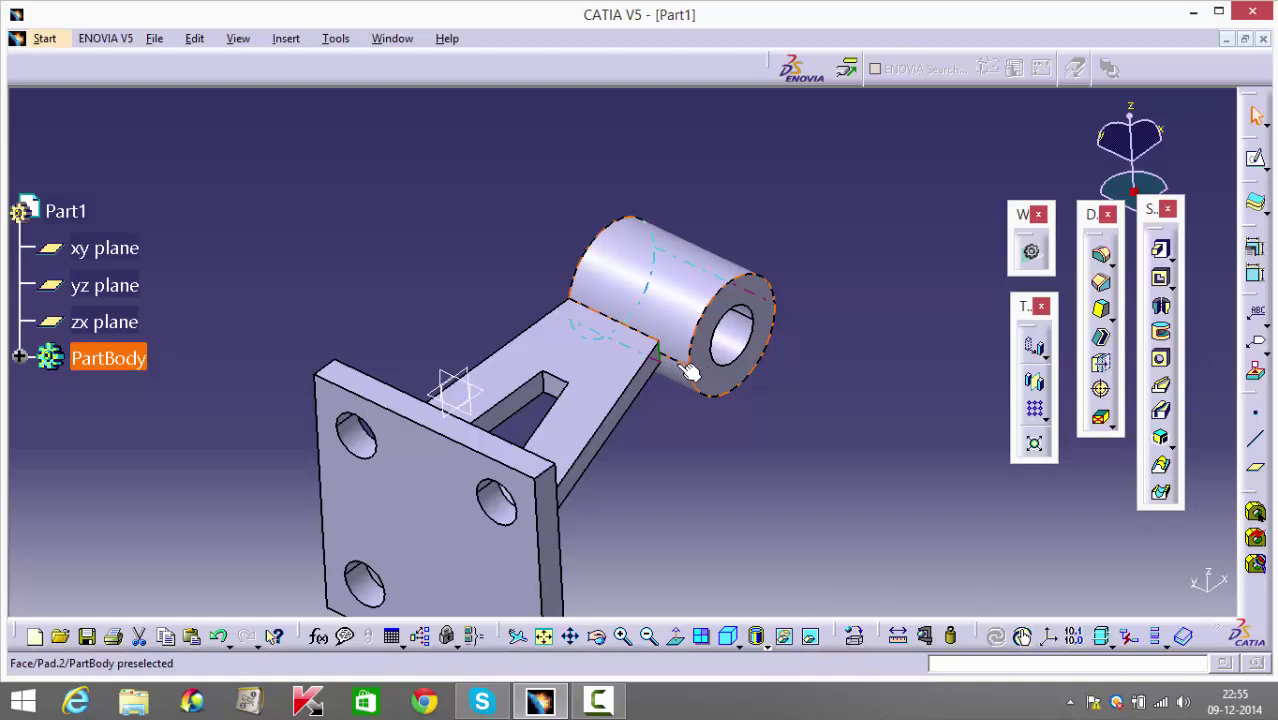
{"action": "left_click", "coordinate": [684, 382]}
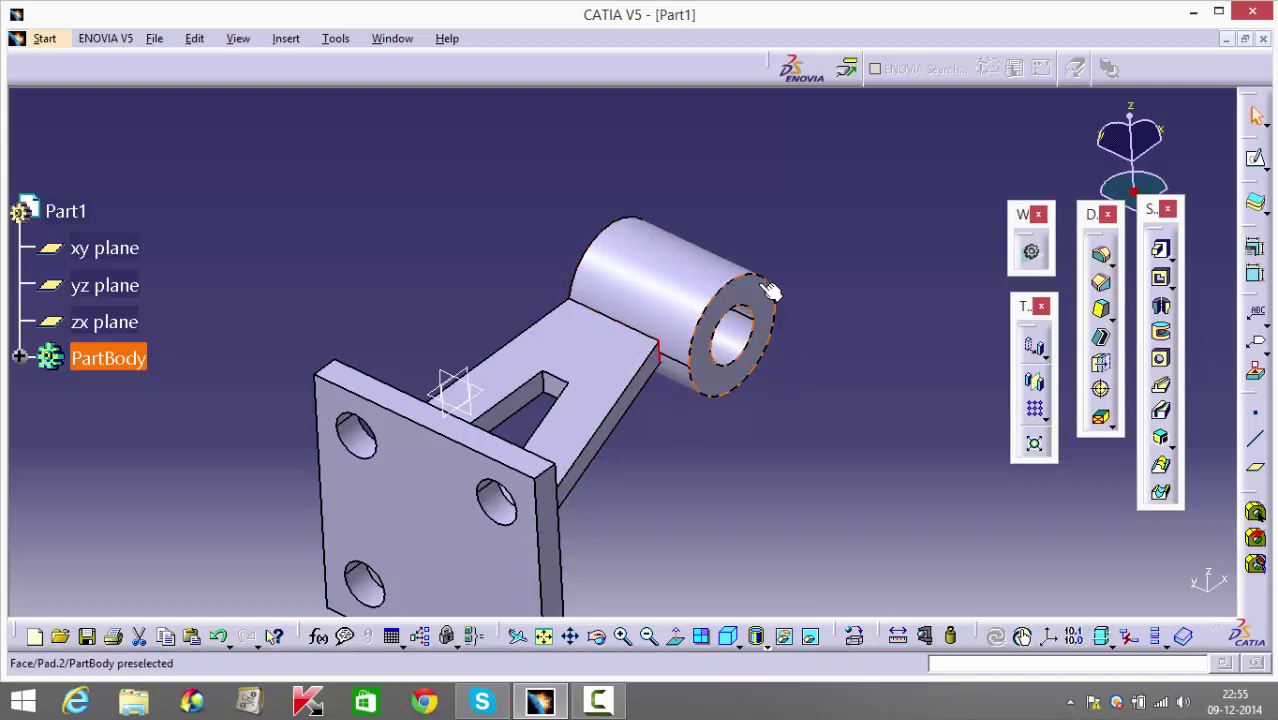
{"action": "left_click", "coordinate": [1101, 256]}
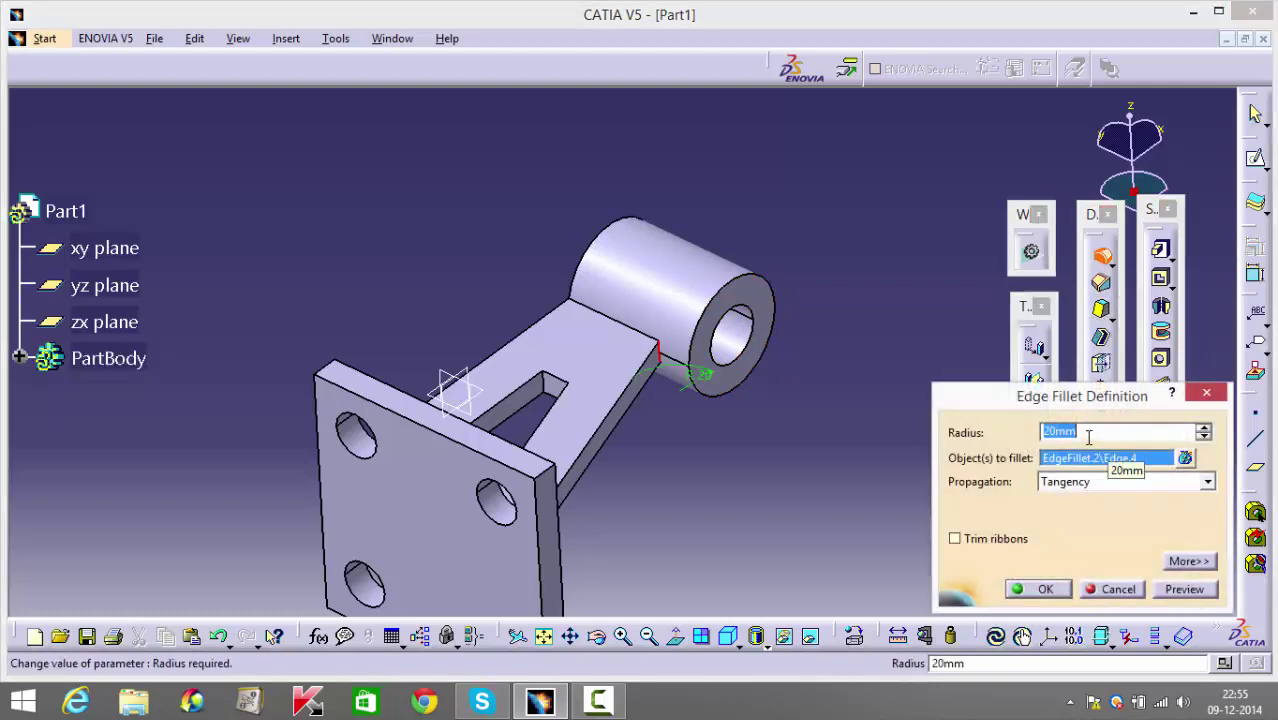
{"action": "type", "text": "5"}
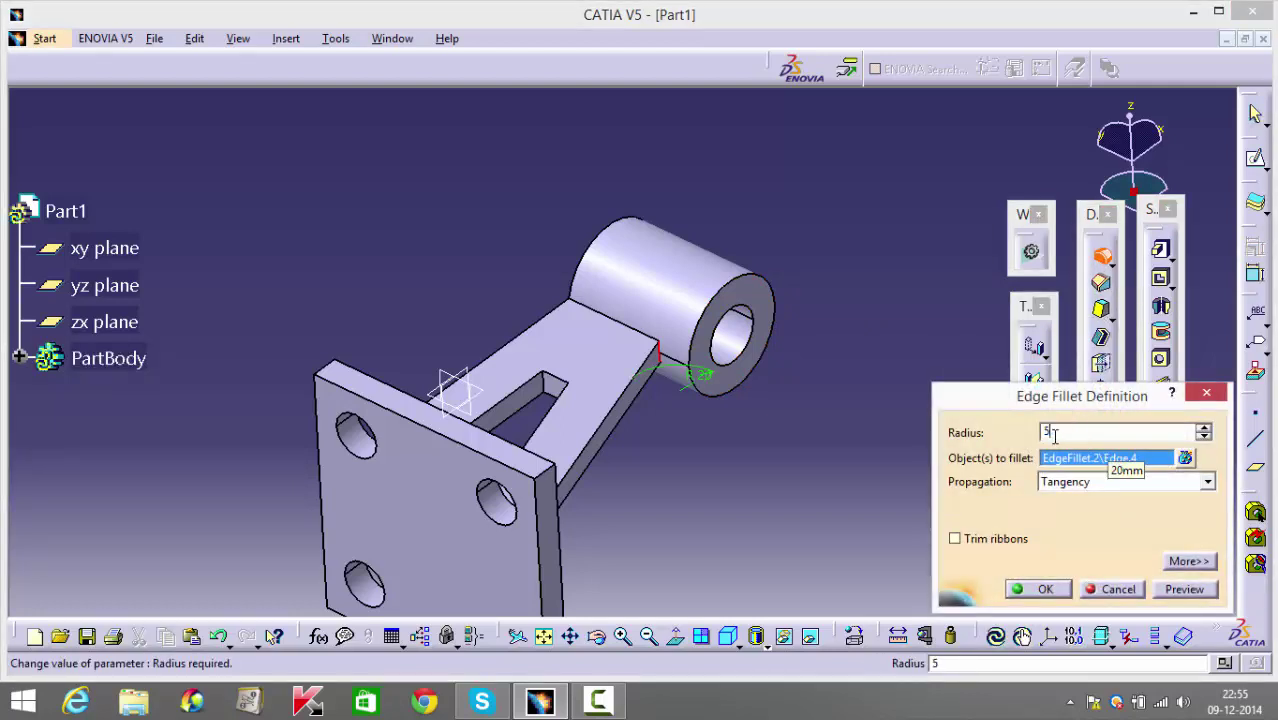
{"action": "key", "text": "Return"}
{"action": "left_click", "coordinate": [750, 476]}
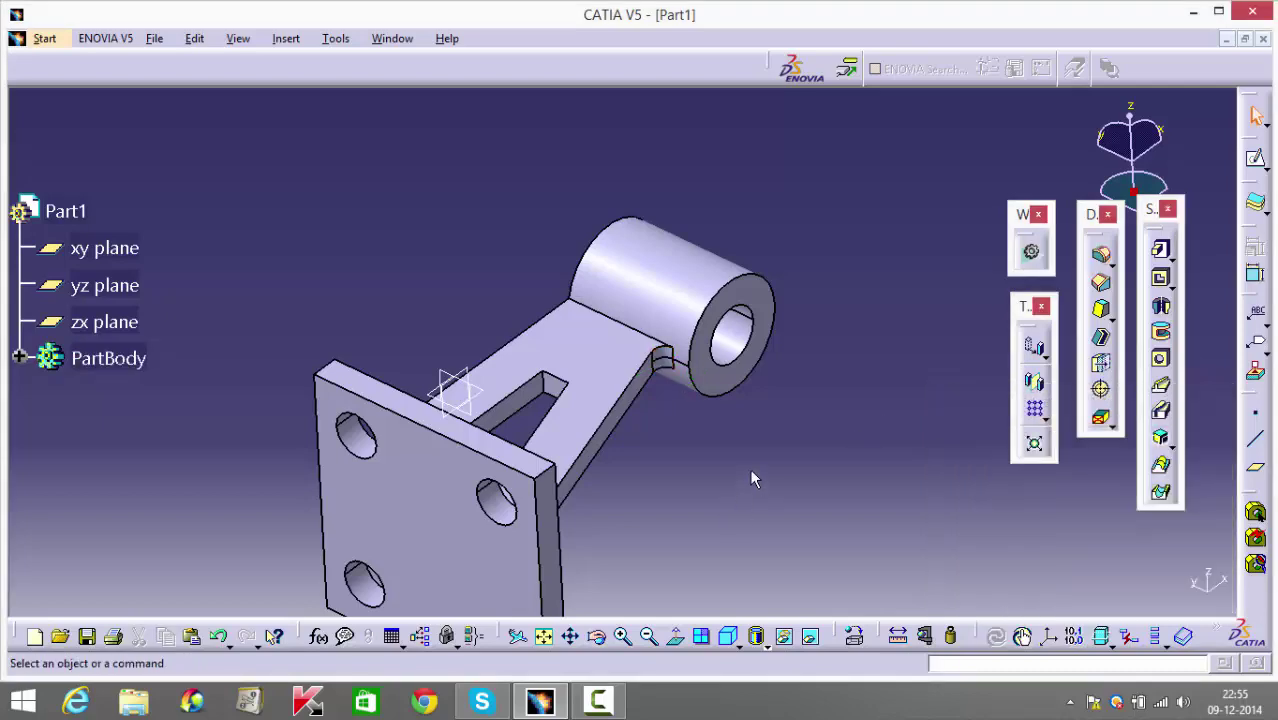
Try to change the arm-to-boss edge fillet's radius to 10 mm, and delete that fillet.
{"action": "middle_click_drag", "start_coordinate": [750, 476], "coordinate": [690, 346]}
{"action": "left_click", "coordinate": [690, 346]}
{"action": "double_click", "coordinate": [690, 346]}
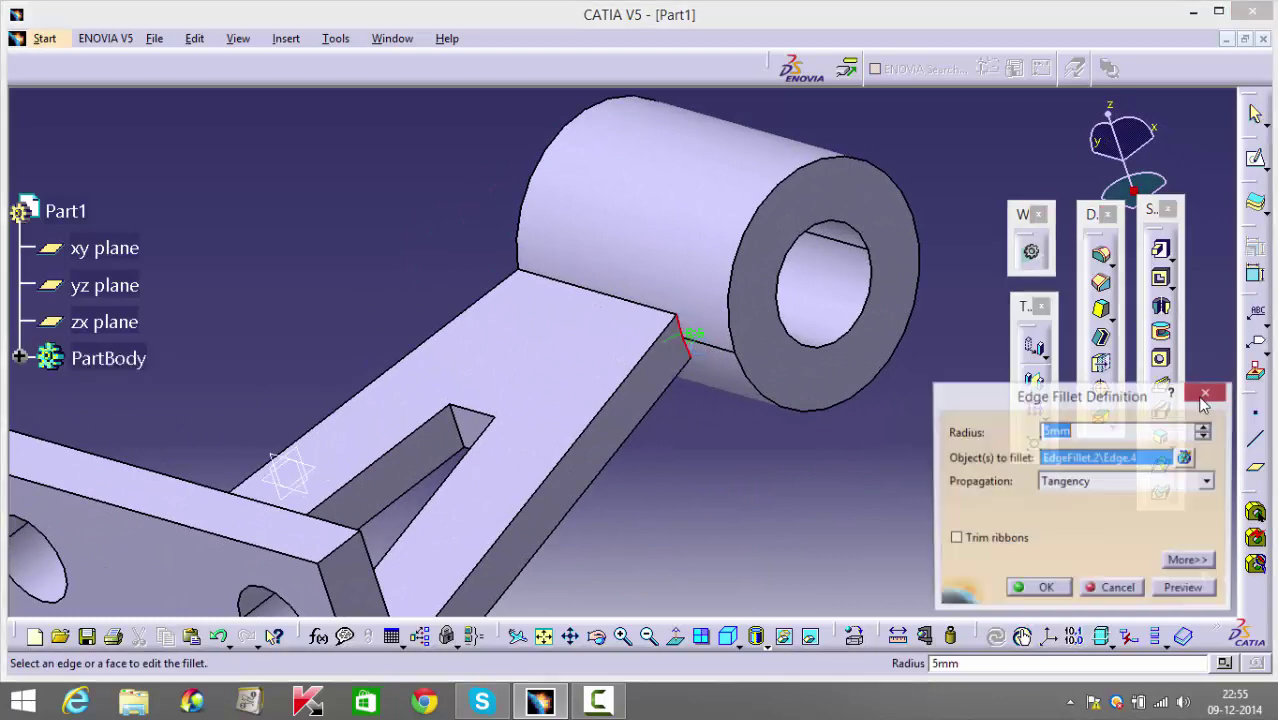
{"action": "type", "text": "10"}
{"action": "key", "text": "Return"}
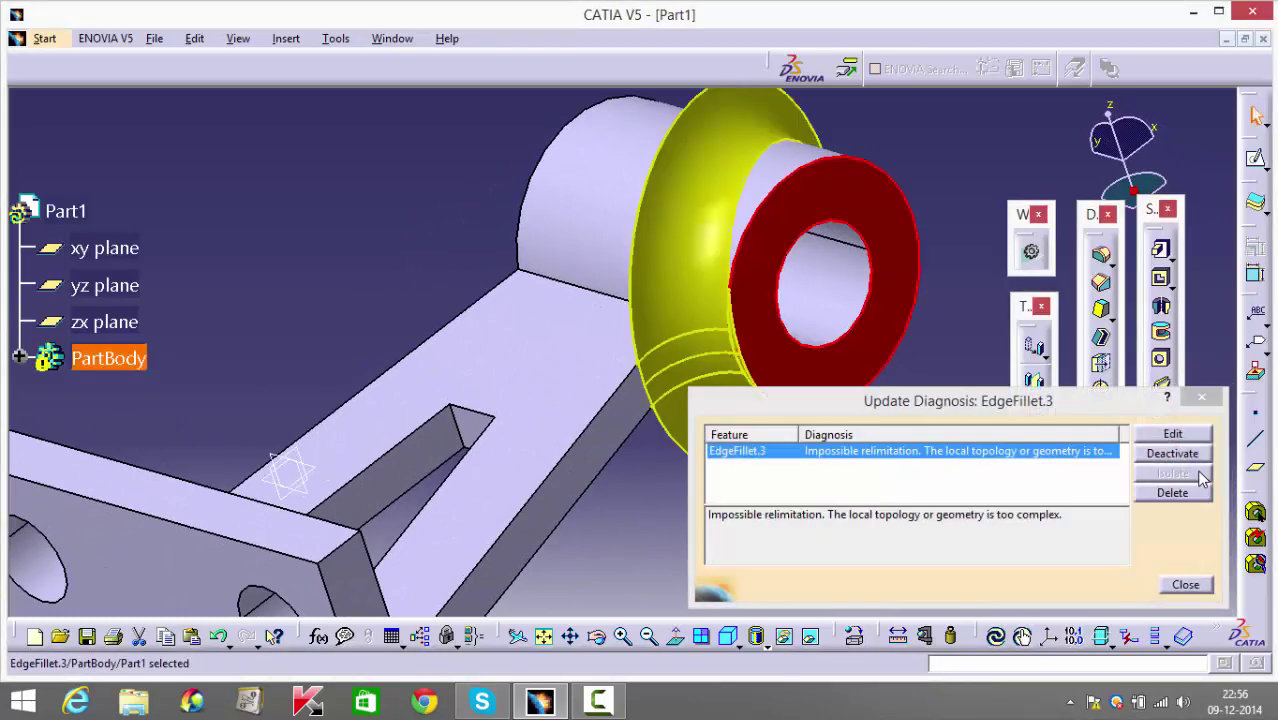
{"action": "left_click", "coordinate": [1190, 495]}
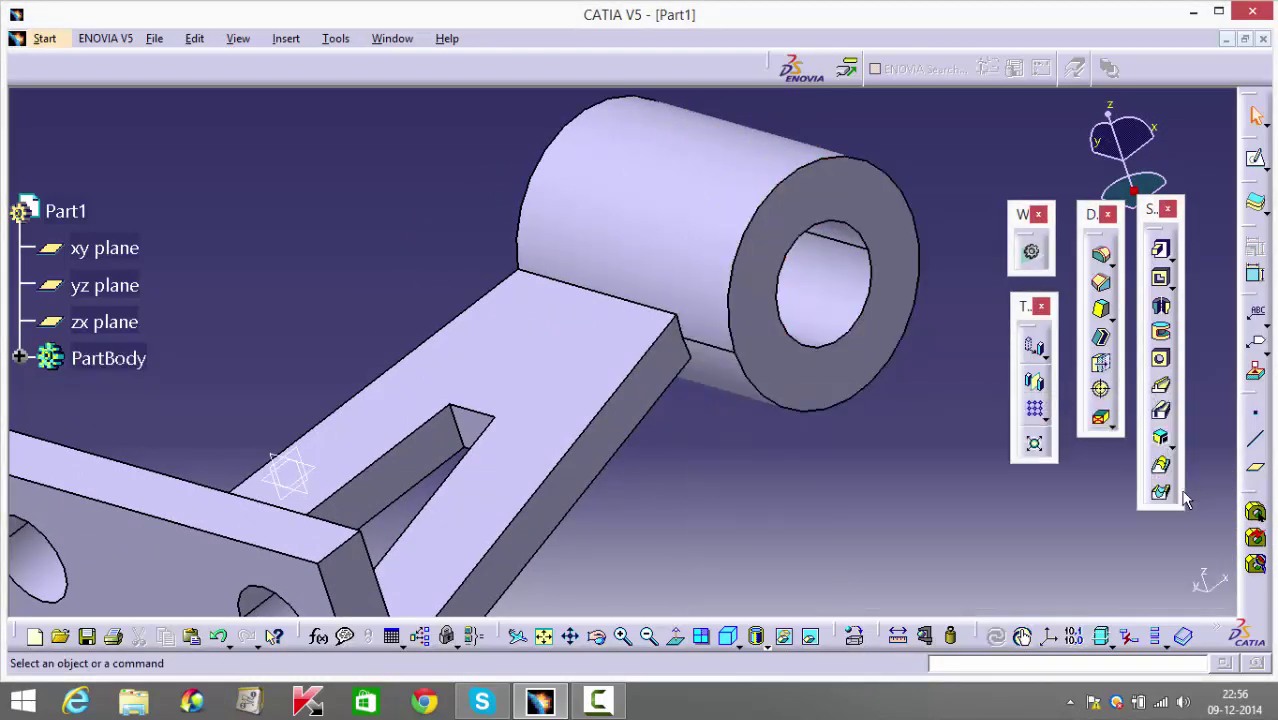
Fillet the short edge where the arm's side meets the cylindrical boss with a 10 mm radius.
{"action": "left_click", "coordinate": [691, 335]}
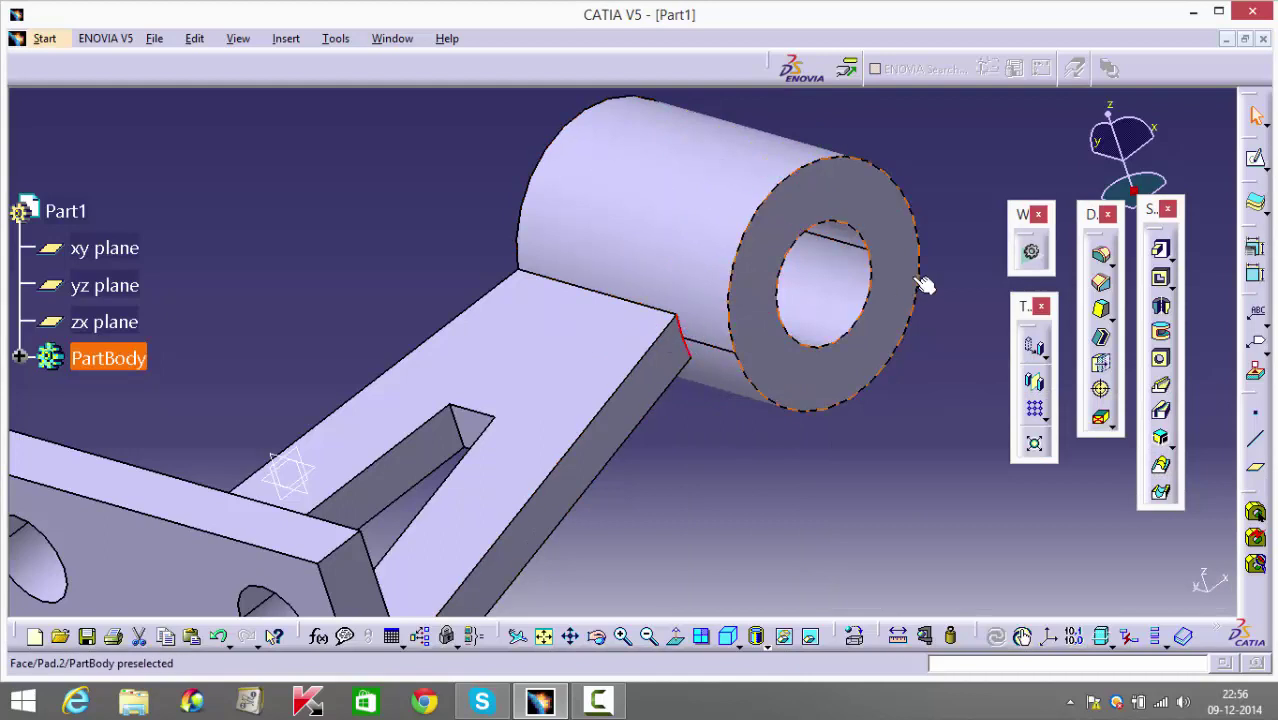
{"action": "left_click", "coordinate": [1106, 256]}
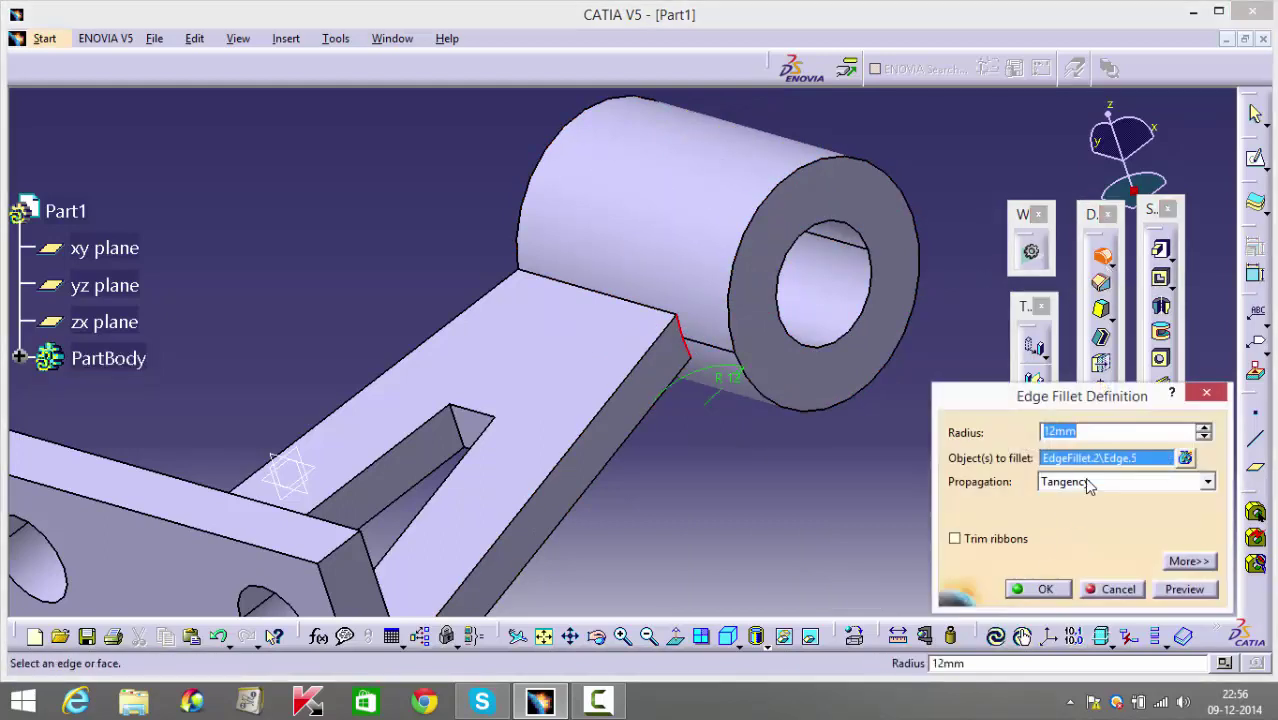
{"action": "type", "text": "10"}
{"action": "key", "text": "Return"}
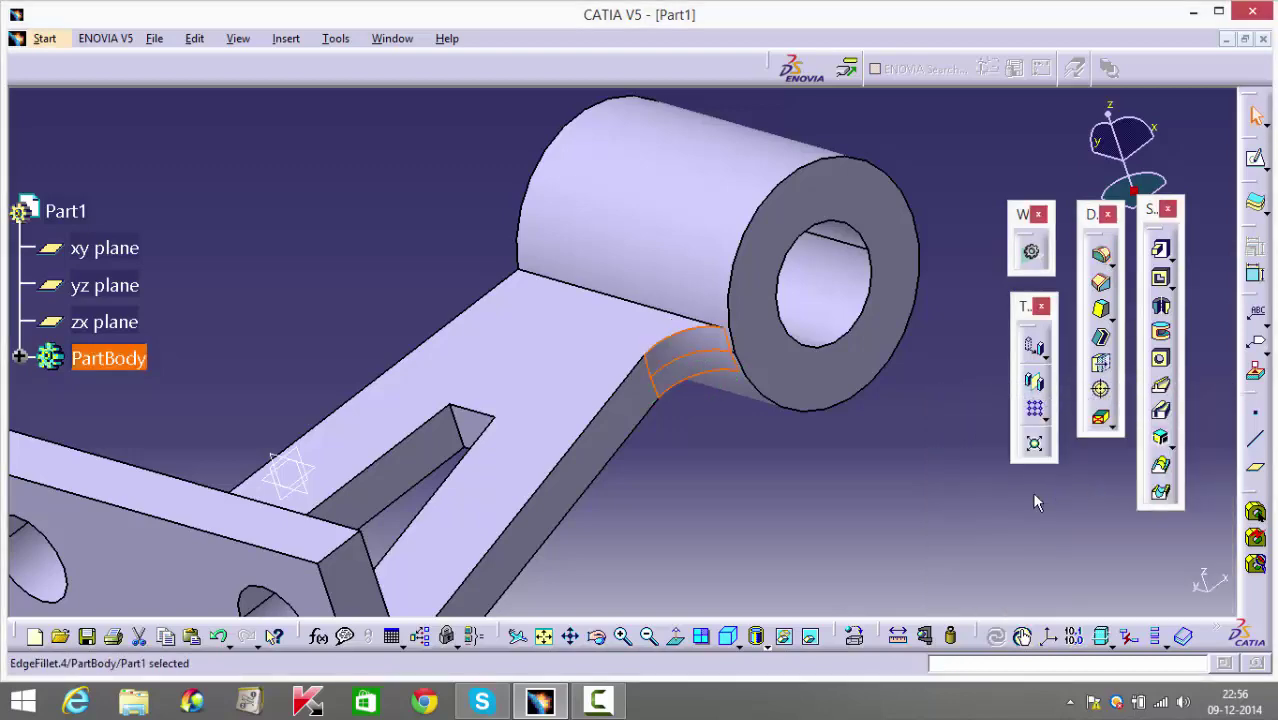
{"action": "middle_click_drag", "start_coordinate": [952, 503], "coordinate": [414, 229]}
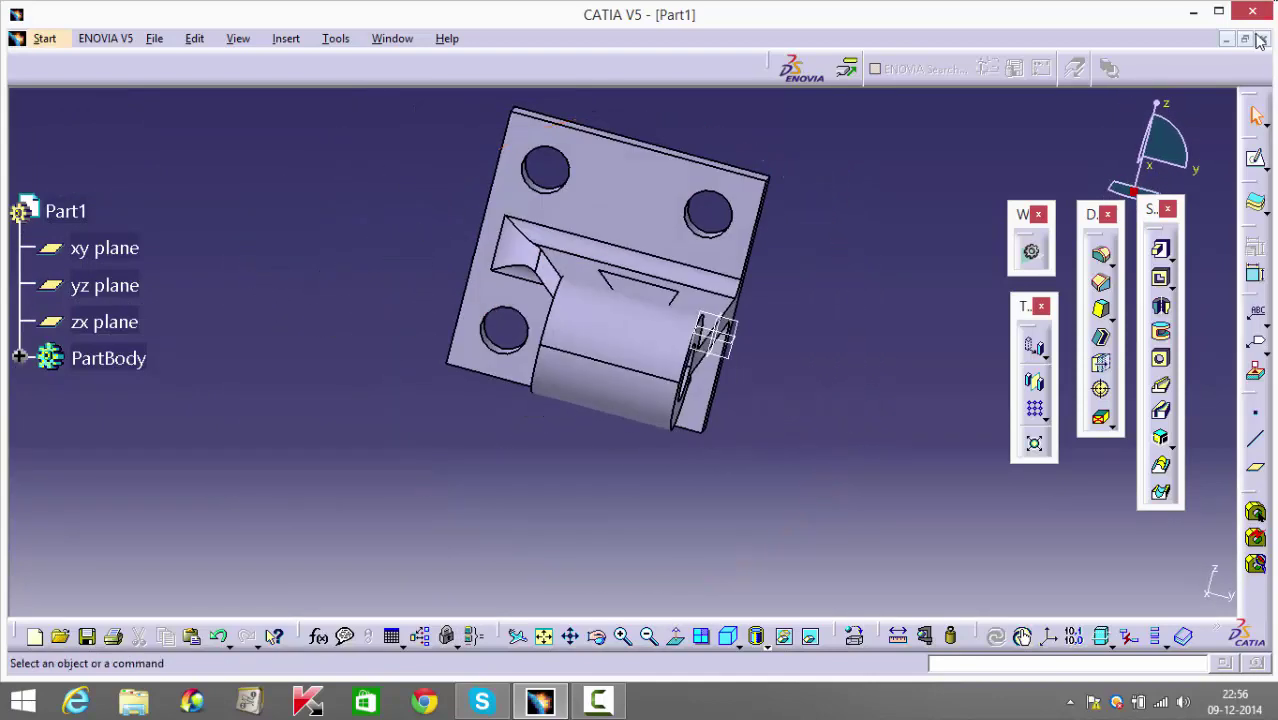
Close the bracket part without saving the changes and start a new part.
{"action": "left_click", "coordinate": [1261, 39]}
{"action": "left_click", "coordinate": [688, 392]}
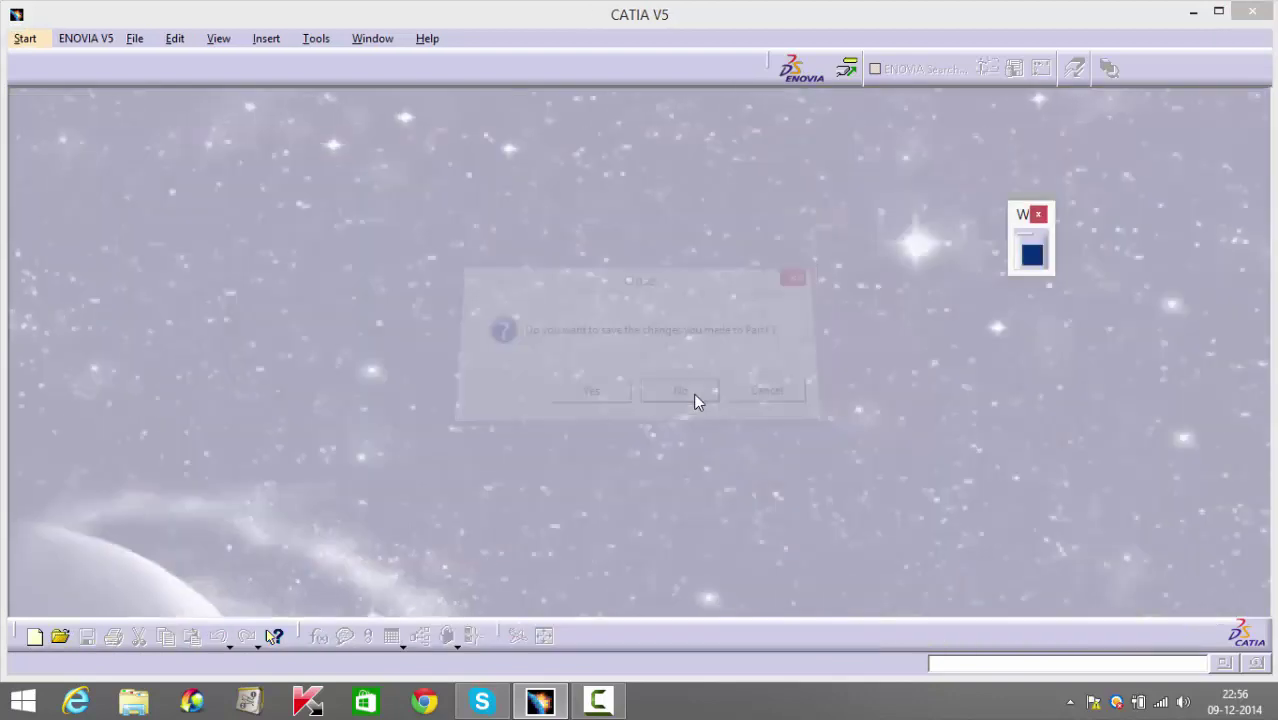
{"action": "left_click", "coordinate": [25, 38]}
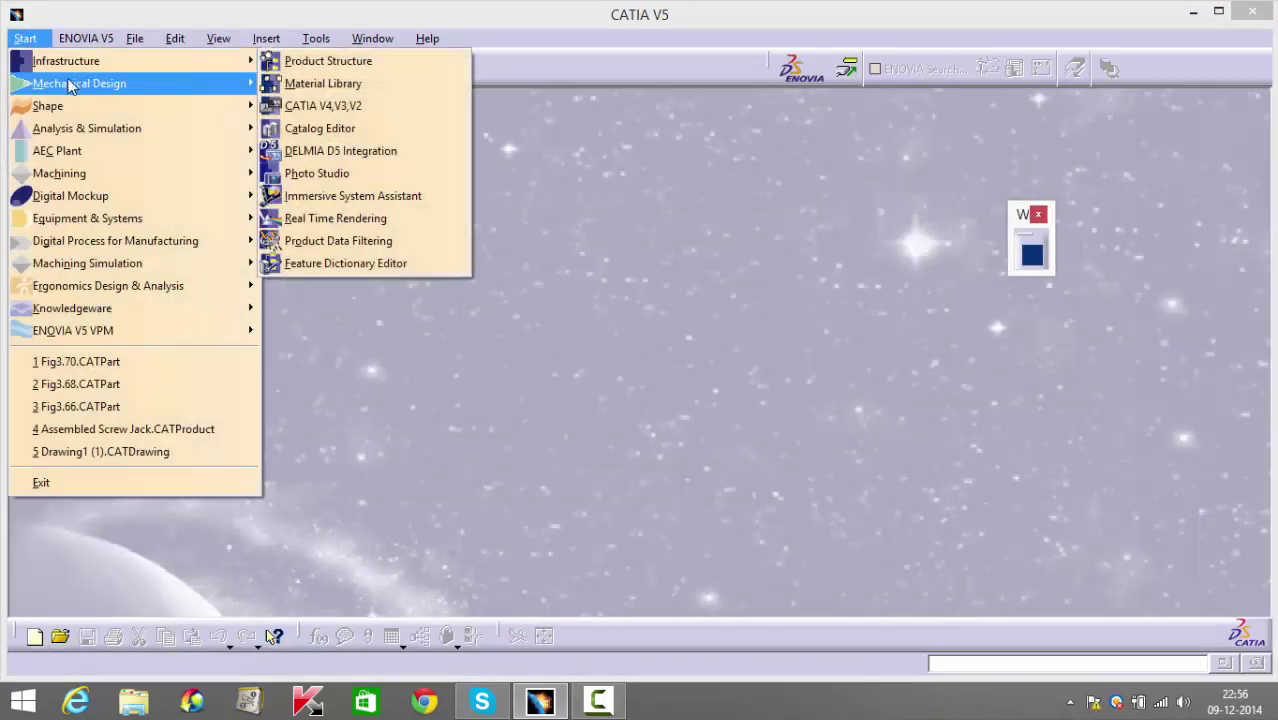
{"action": "mouse_move", "coordinate": [86, 80]}
{"action": "left_click", "coordinate": [322, 84]}
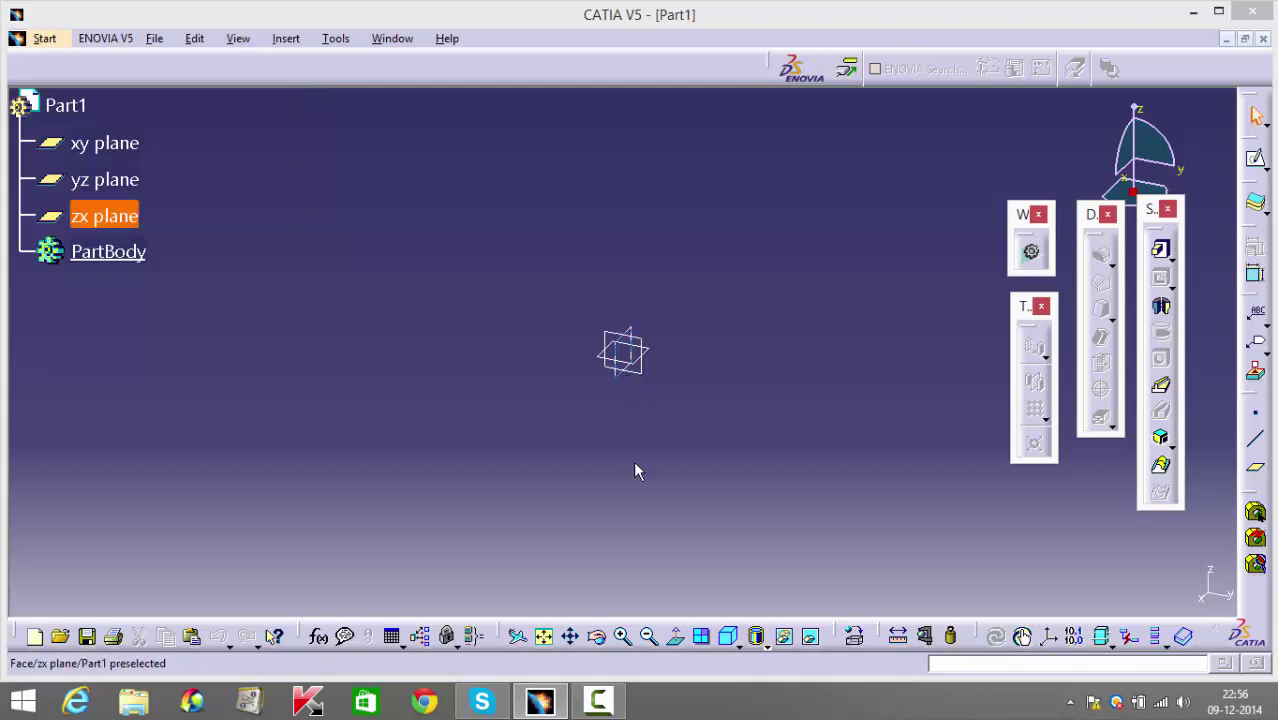
{"action": "left_click", "coordinate": [596, 703]}
{"action": "left_click", "coordinate": [596, 703]}
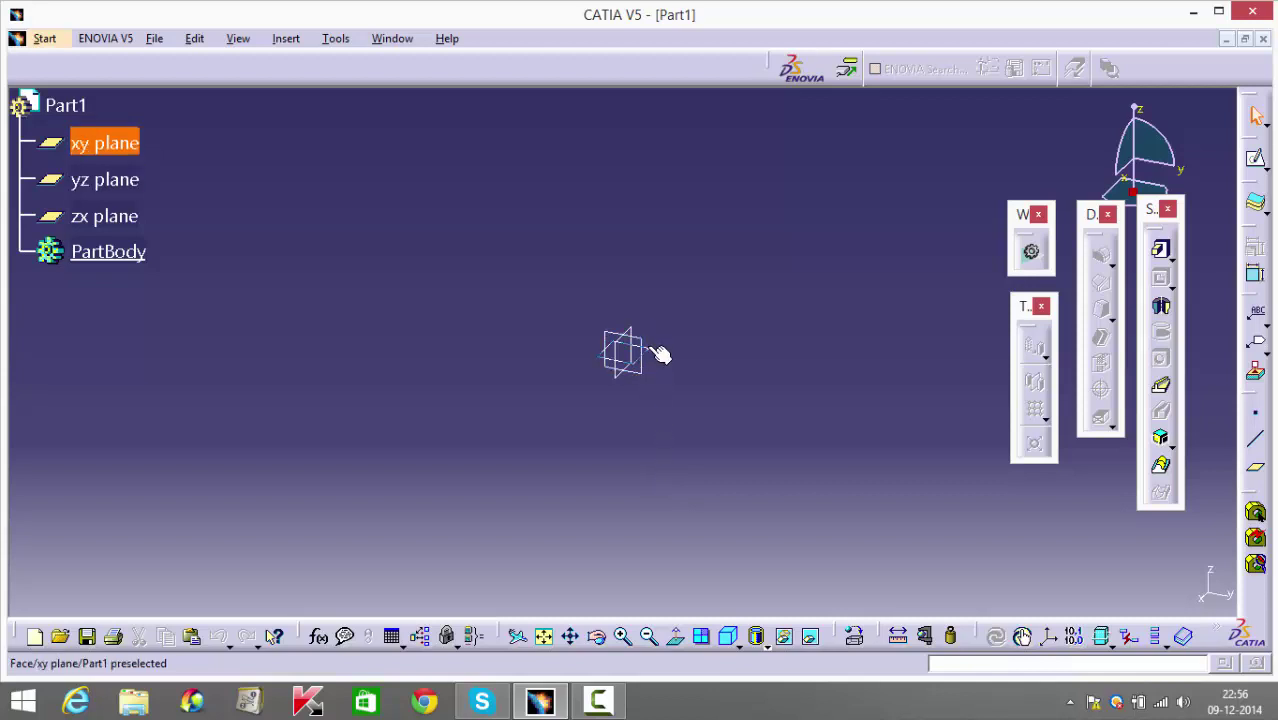
Sketch a rectangle about 100 mm wide and 100 mm high around the origin on the xy plane.
{"action": "left_click", "coordinate": [1255, 158]}
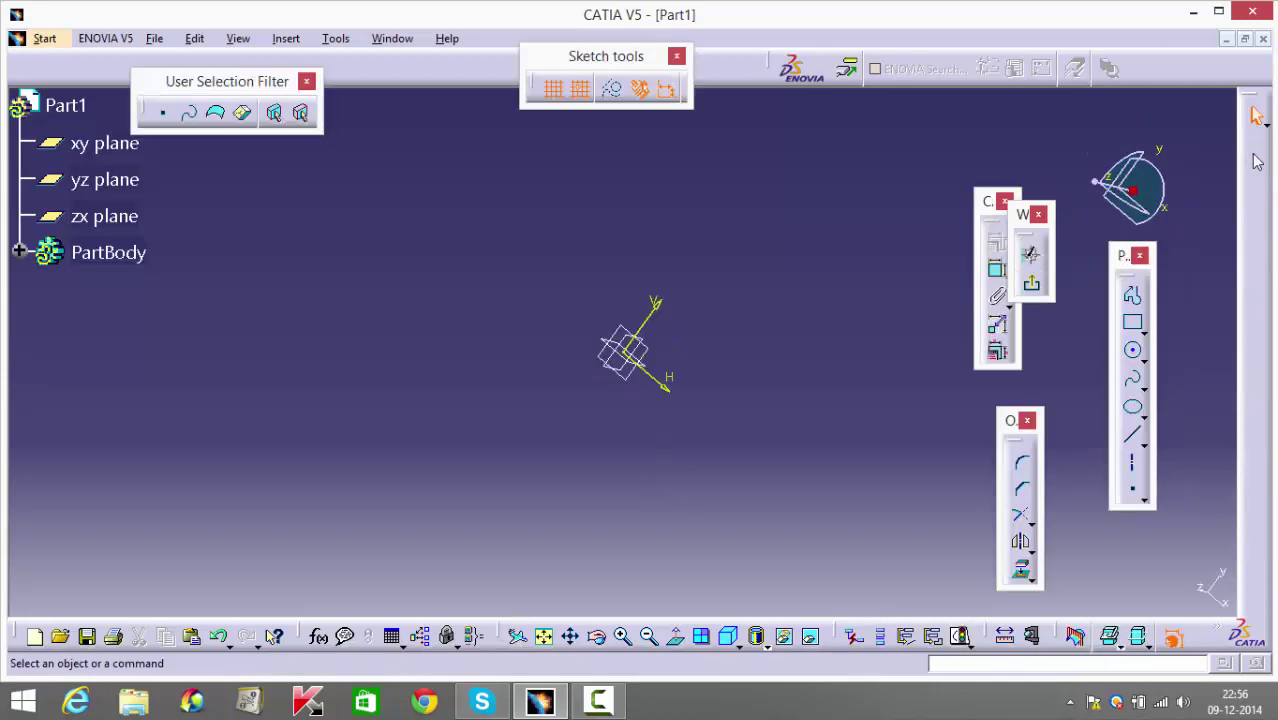
{"action": "left_click", "coordinate": [1133, 323]}
{"action": "left_click", "coordinate": [514, 201]}
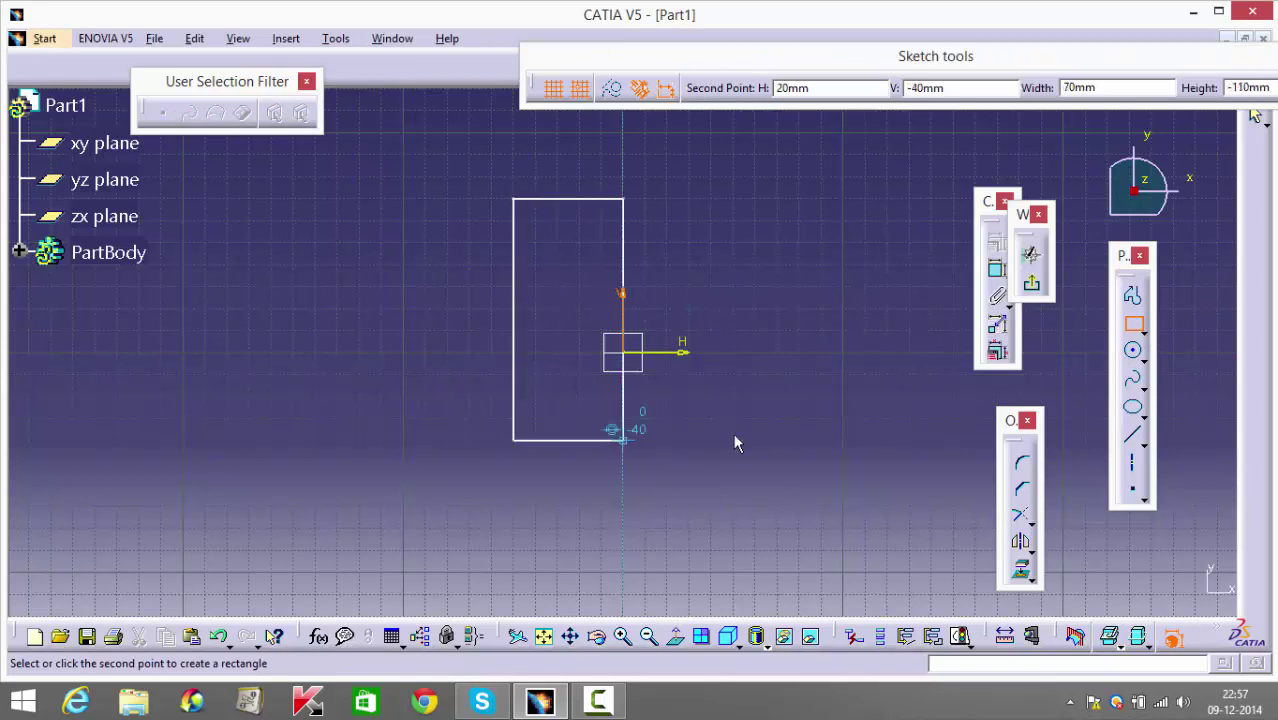
{"action": "left_click", "coordinate": [735, 443]}
{"action": "left_click", "coordinate": [685, 434]}
Constrain the rectangle's top and bottom edges to be symmetric about the horizontal axis.
{"action": "left_click", "coordinate": [685, 419]}
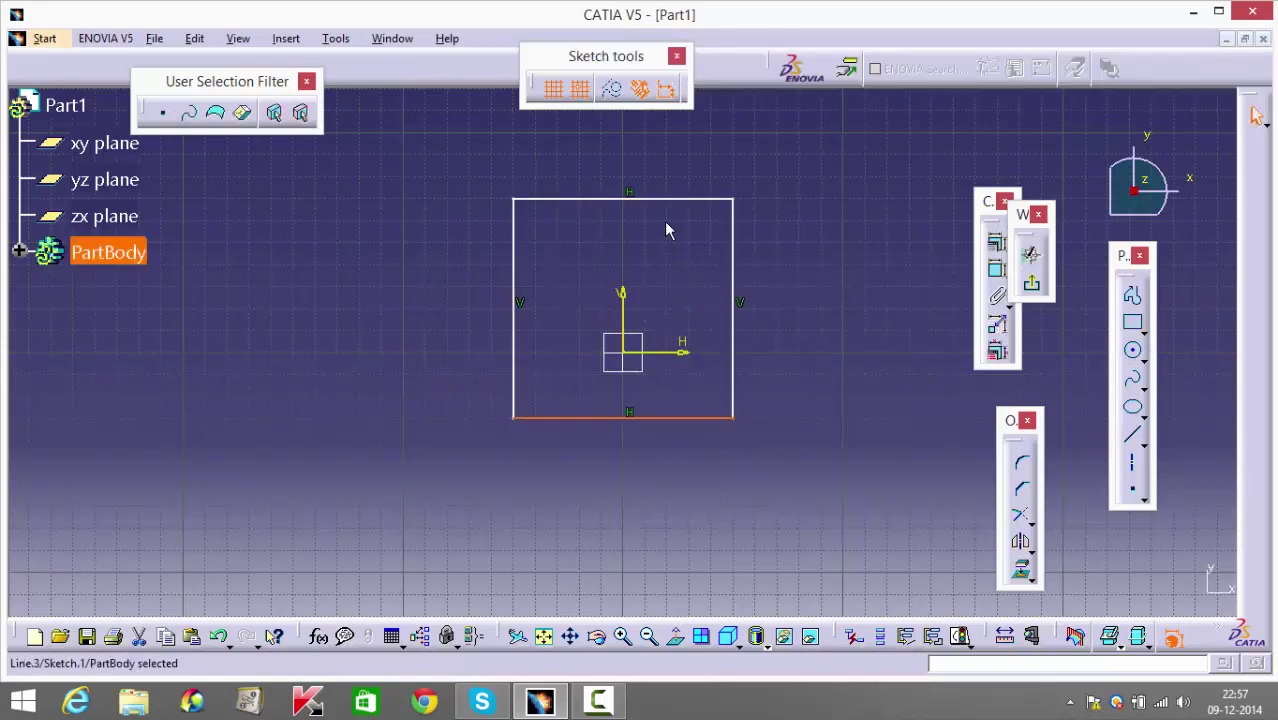
{"action": "left_click", "coordinate": [679, 200], "text": "ctrl"}
{"action": "left_click", "coordinate": [685, 351], "text": "ctrl"}
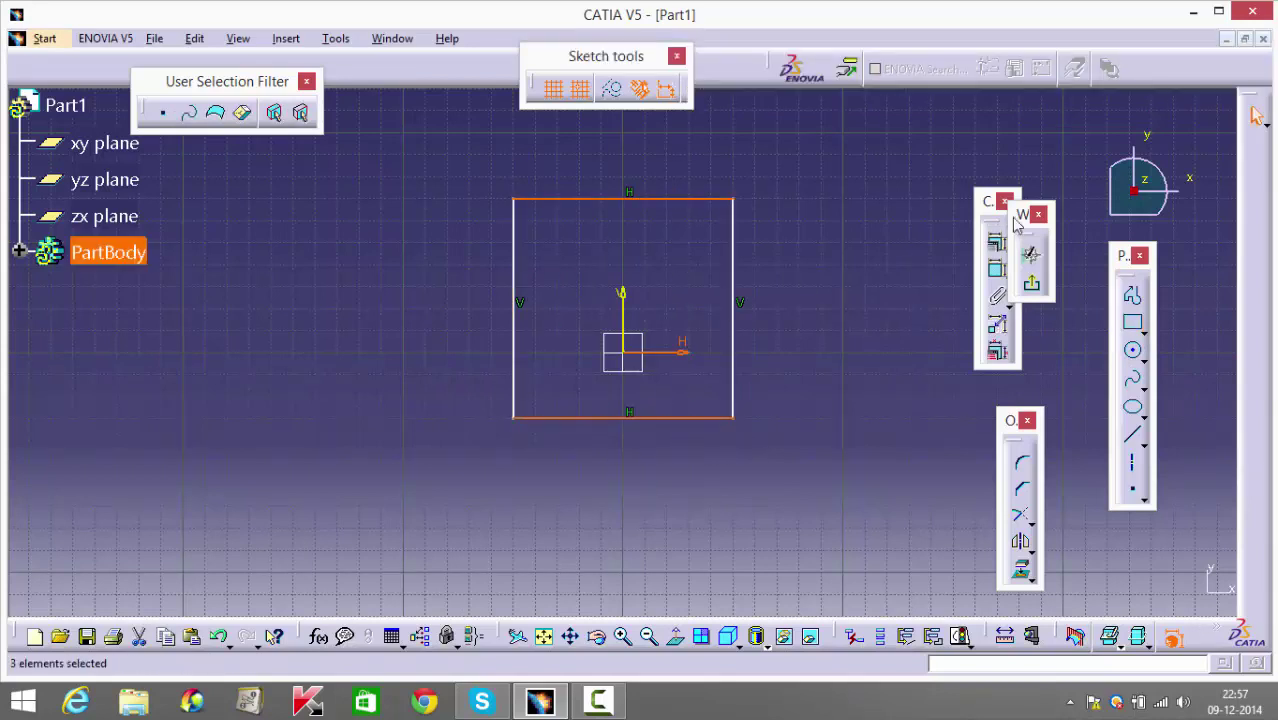
{"action": "left_click", "coordinate": [996, 246]}
{"action": "left_click", "coordinate": [1018, 515]}
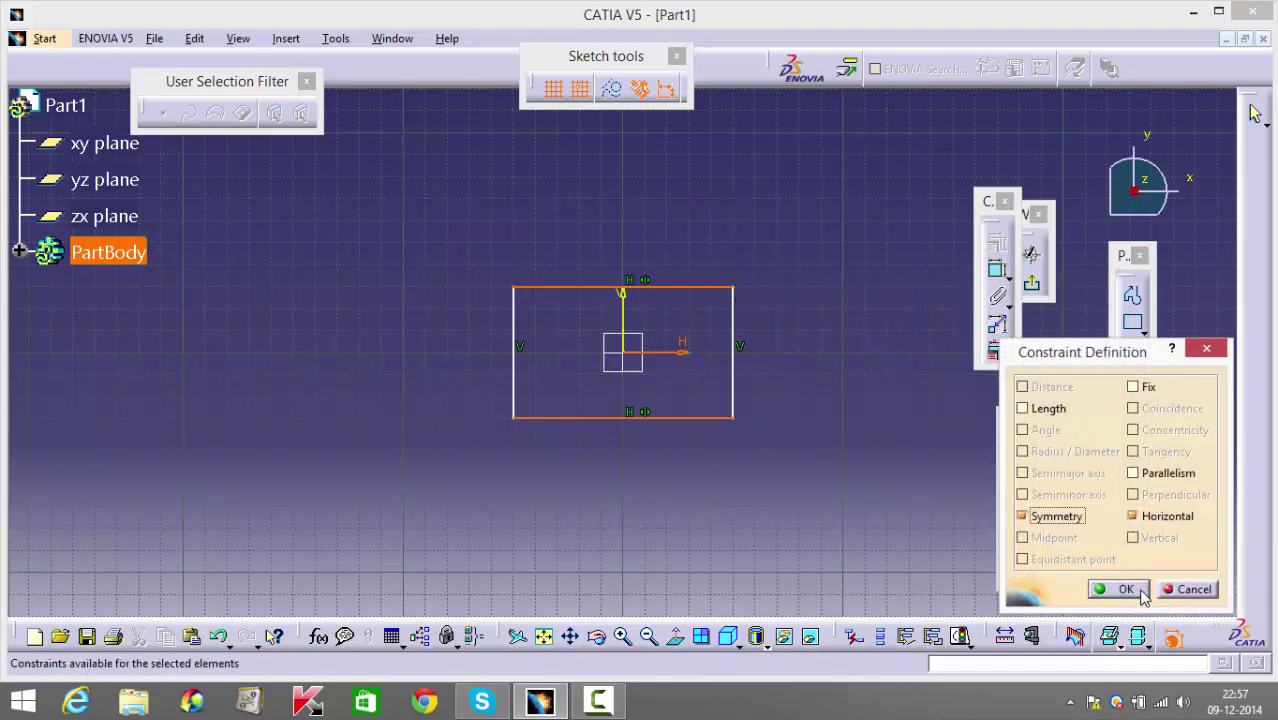
{"action": "left_click", "coordinate": [1140, 592]}
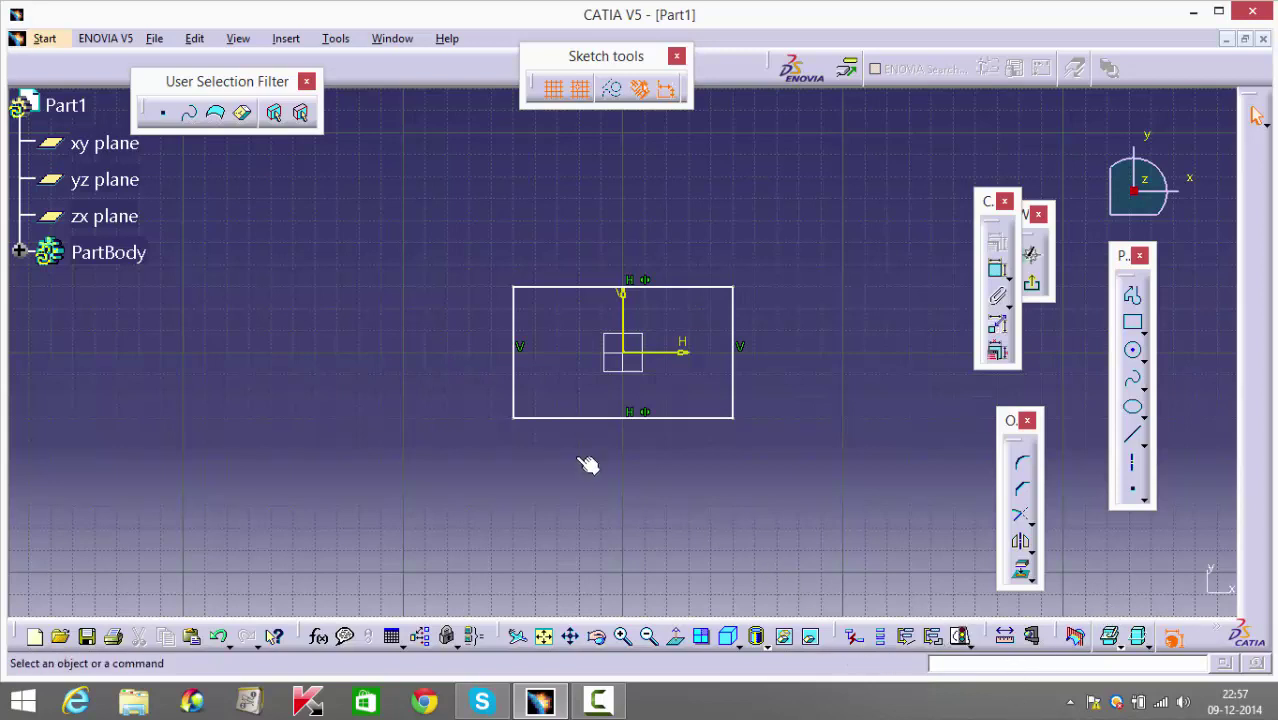
Constrain the rectangle's two vertical edges to be symmetric about the vertical axis.
{"action": "left_click", "coordinate": [514, 366]}
{"action": "left_click", "coordinate": [734, 371], "text": "ctrl"}
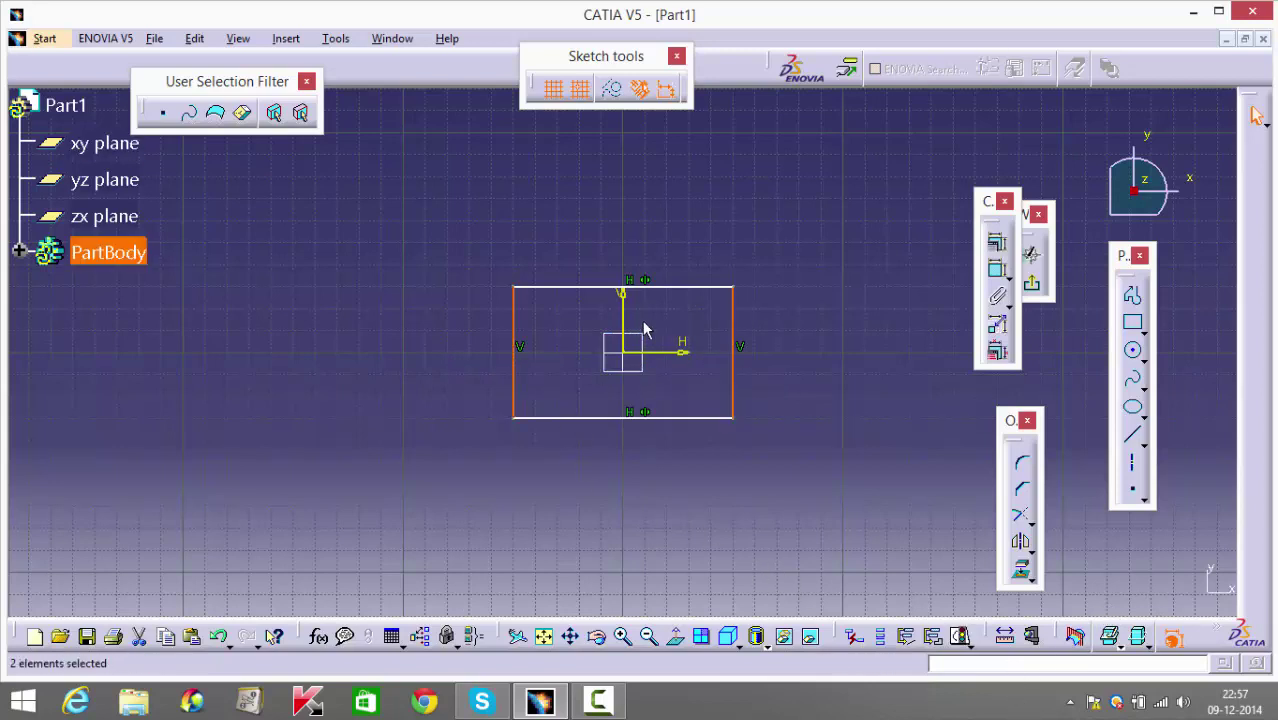
{"action": "left_click", "coordinate": [997, 241]}
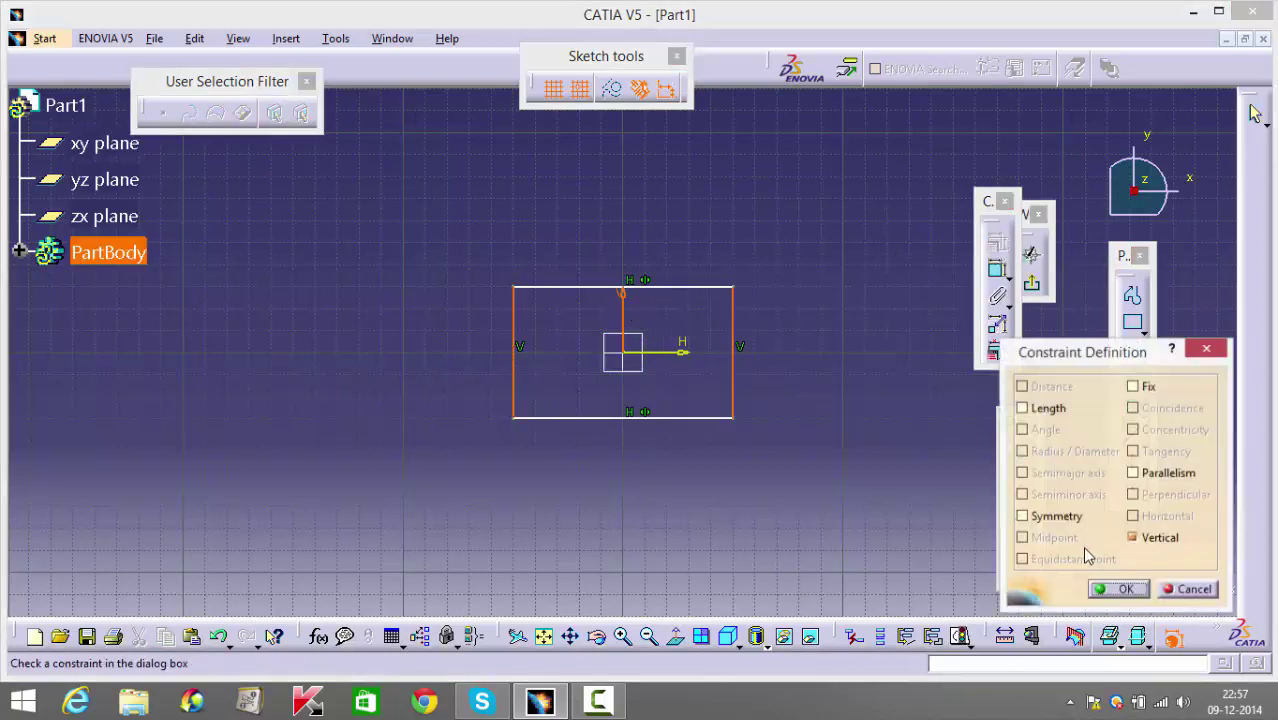
{"action": "left_click", "coordinate": [1118, 589]}
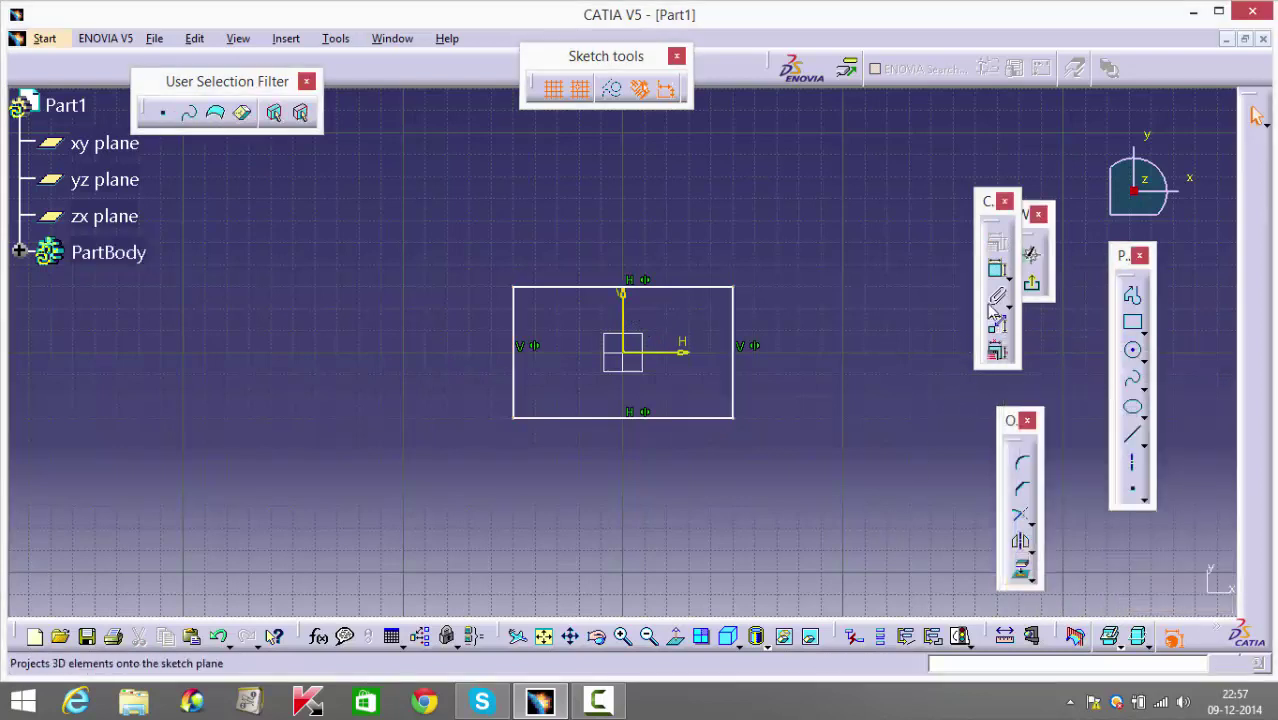
Dimension the rectangle's bottom edge and set its width to 75 mm.
{"action": "left_click", "coordinate": [997, 270]}
{"action": "left_click", "coordinate": [680, 418]}
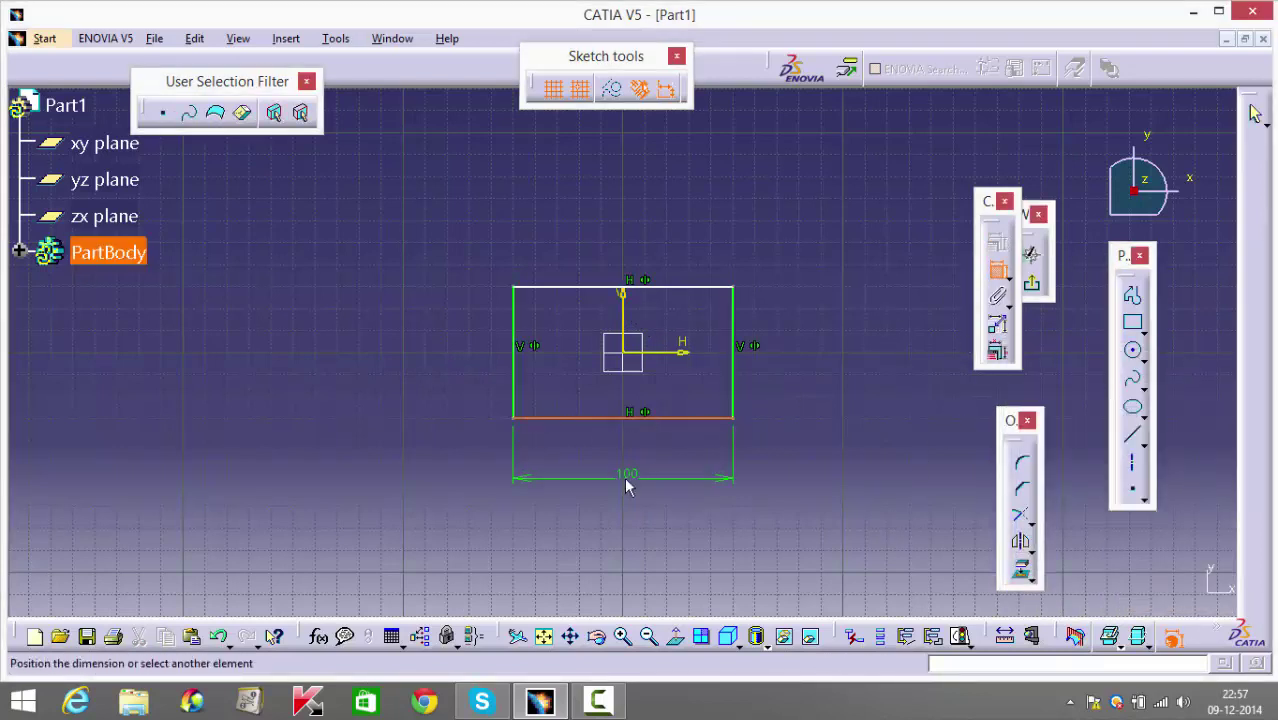
{"action": "left_click", "coordinate": [622, 466]}
{"action": "double_click", "coordinate": [622, 466]}
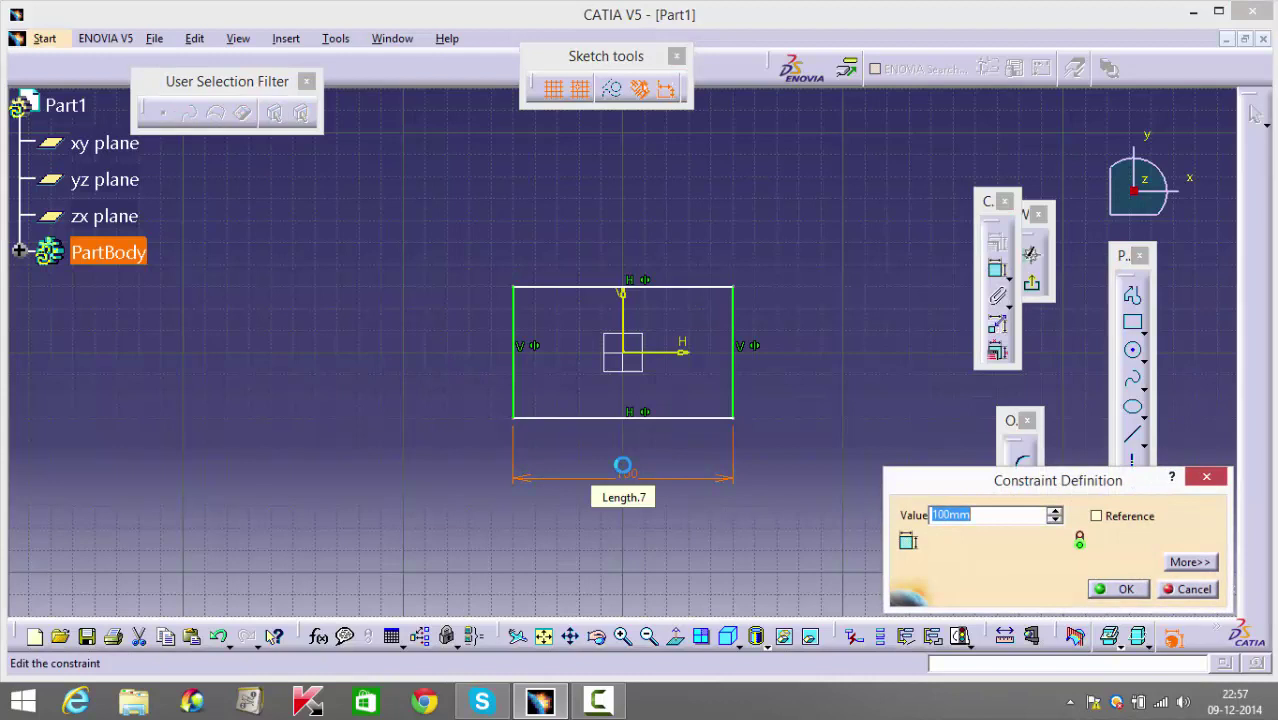
{"action": "type", "text": "75"}
{"action": "key", "text": "Return"}
{"action": "left_click", "coordinate": [868, 450]}
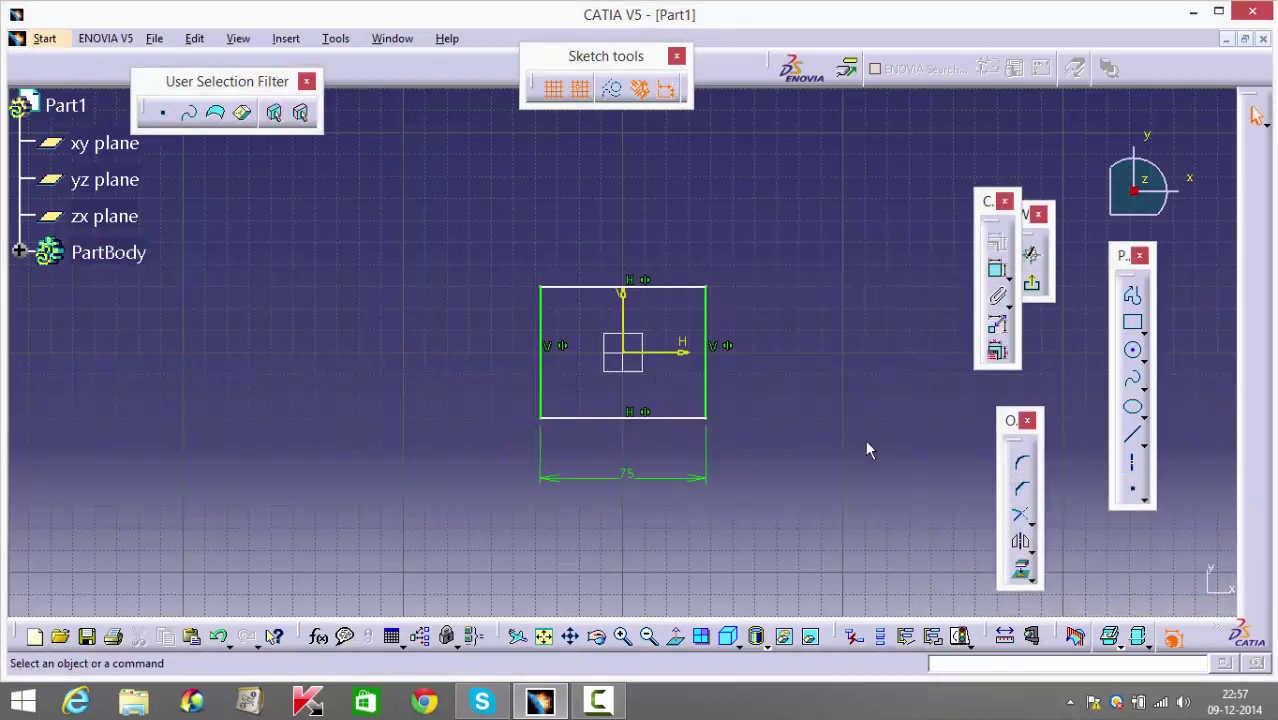
Dimension the rectangle's left edge and set its height to 100 mm.
{"action": "left_click", "coordinate": [997, 268]}
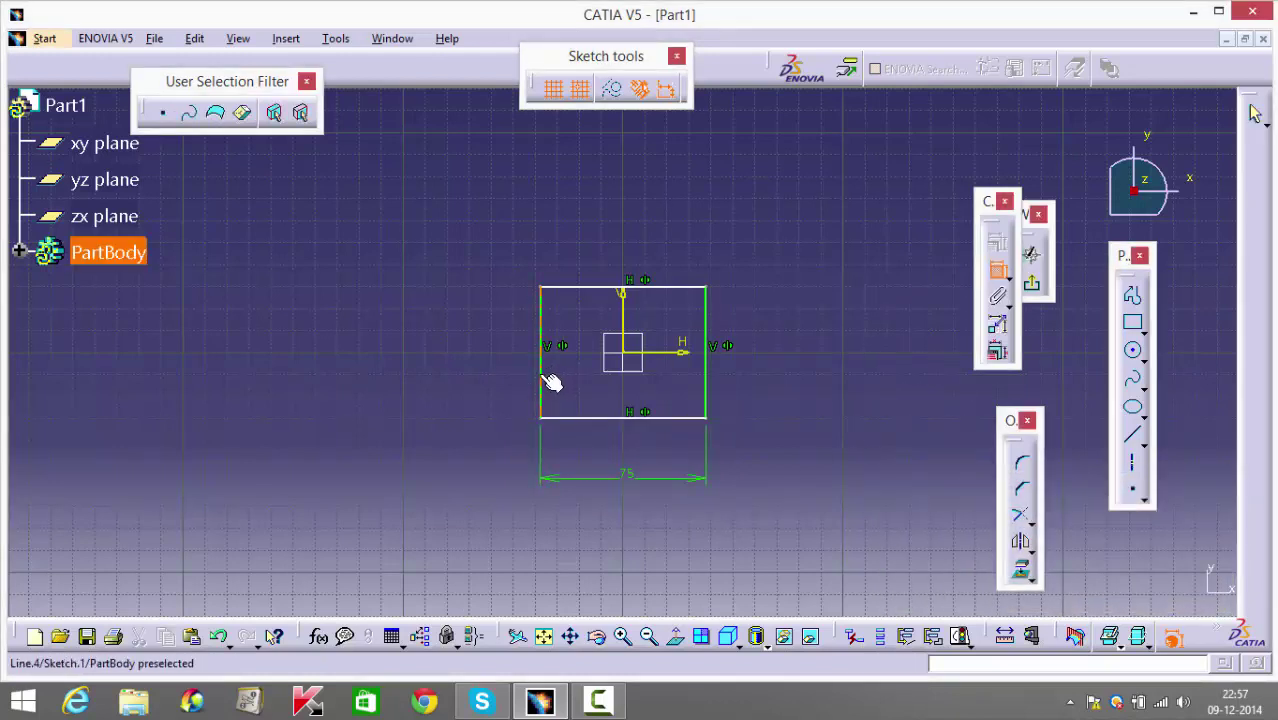
{"action": "left_click", "coordinate": [541, 379]}
{"action": "left_click", "coordinate": [460, 376]}
{"action": "double_click", "coordinate": [460, 374]}
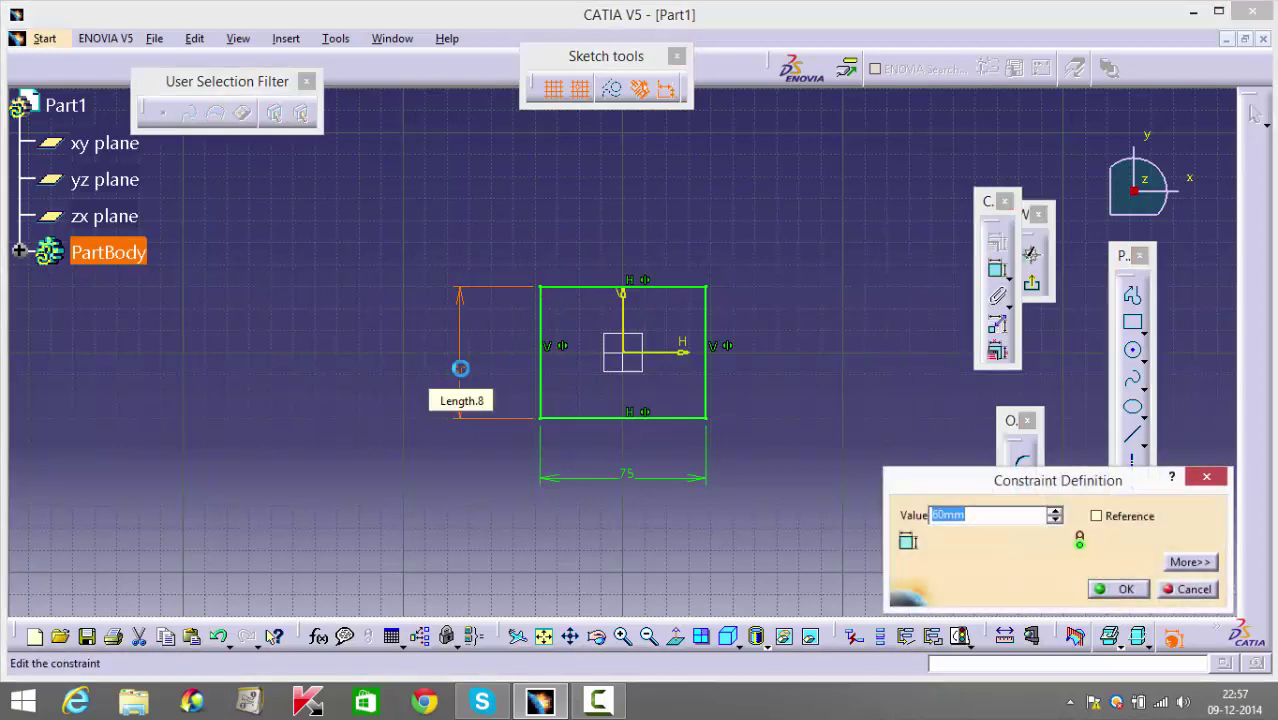
{"action": "type", "text": "100"}
{"action": "key", "text": "Return"}
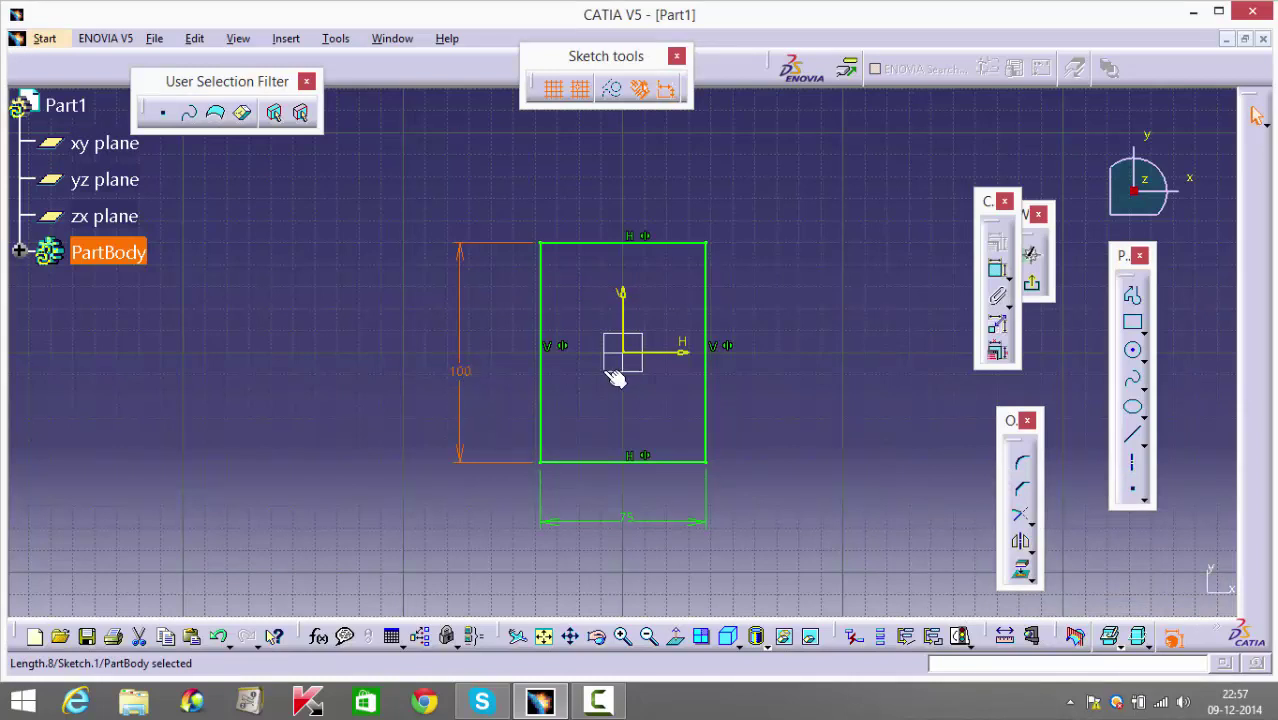
{"action": "left_click", "coordinate": [894, 448]}
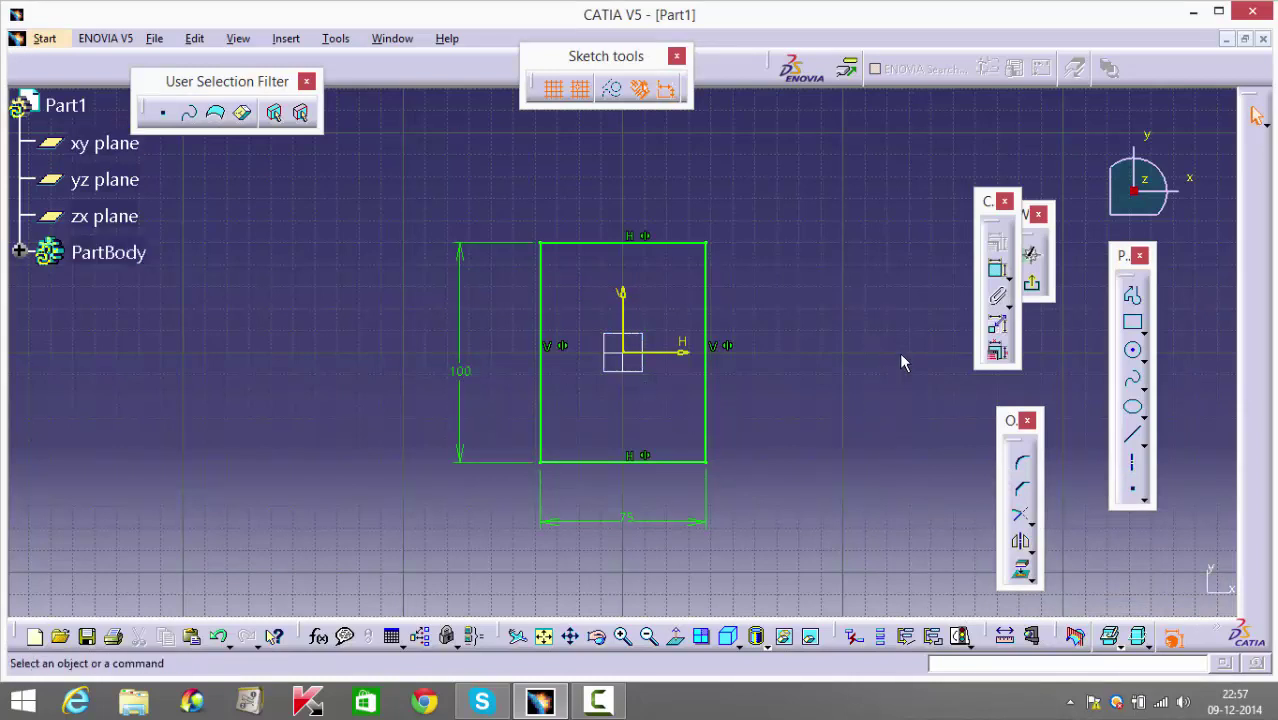
Draw two circles about 20 mm in diameter inside the rectangle, near its upper-left and lower-left corners.
{"action": "left_click", "coordinate": [1133, 350]}
{"action": "left_click", "coordinate": [579, 288]}
{"action": "left_click", "coordinate": [590, 269]}
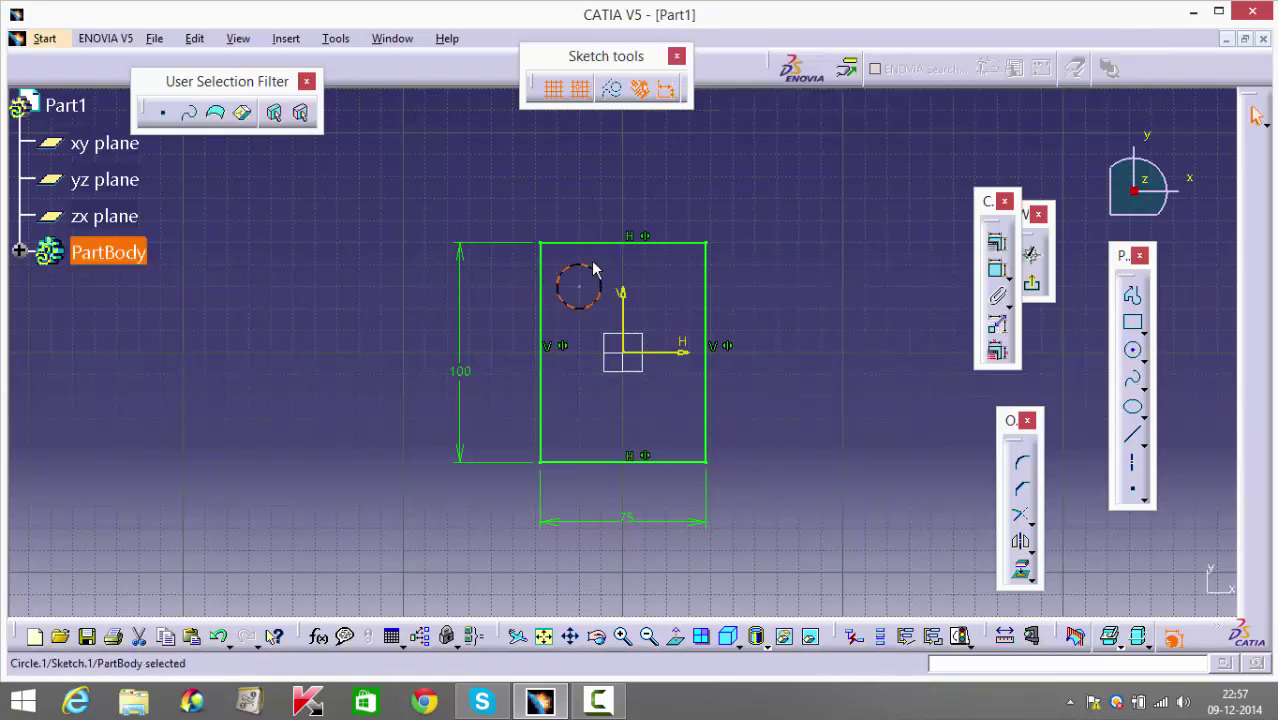
{"action": "left_click", "coordinate": [1134, 352]}
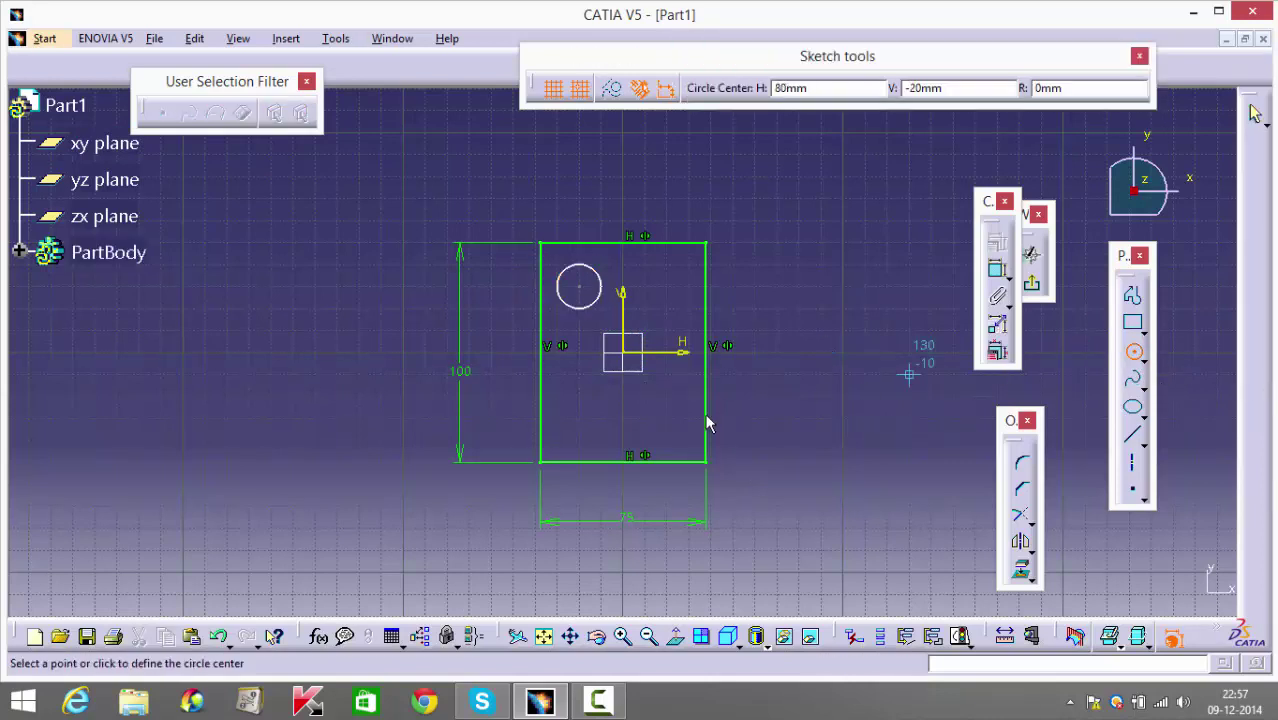
{"action": "left_click", "coordinate": [584, 438]}
{"action": "left_click", "coordinate": [588, 405]}
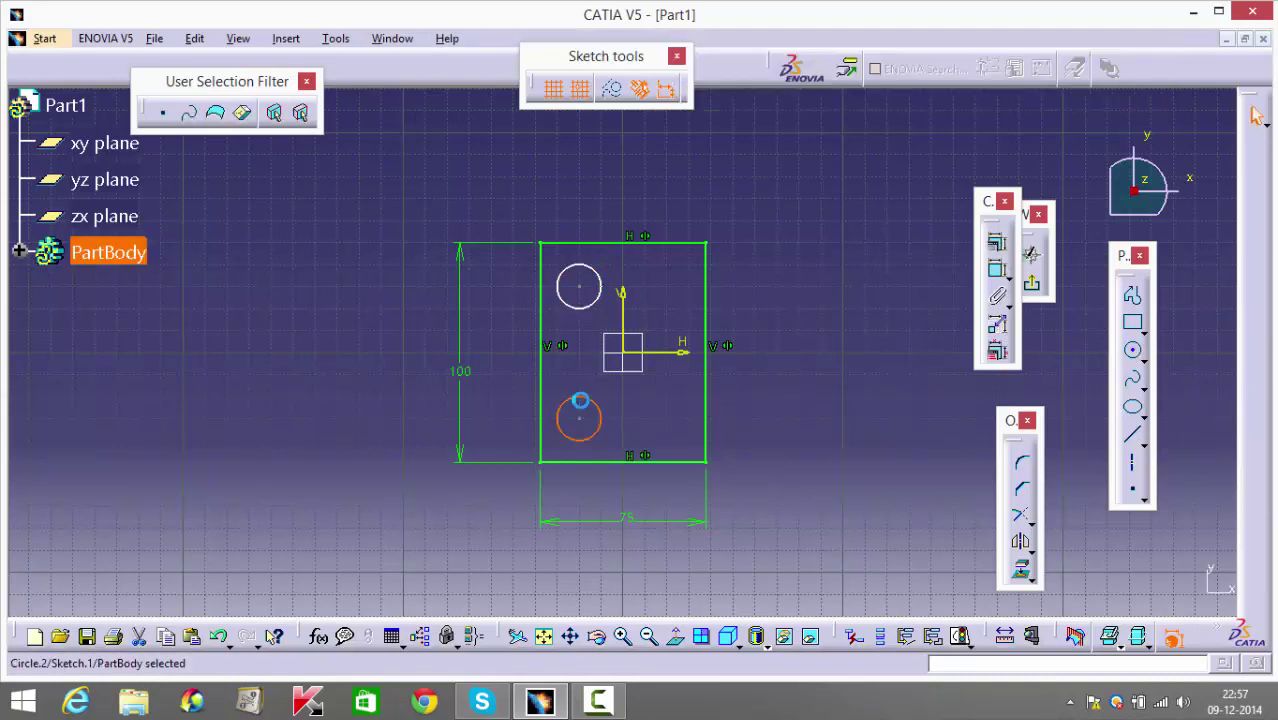
Dimension the diameters of both circles, keeping the upper one at 20 mm.
{"action": "left_click", "coordinate": [998, 272]}
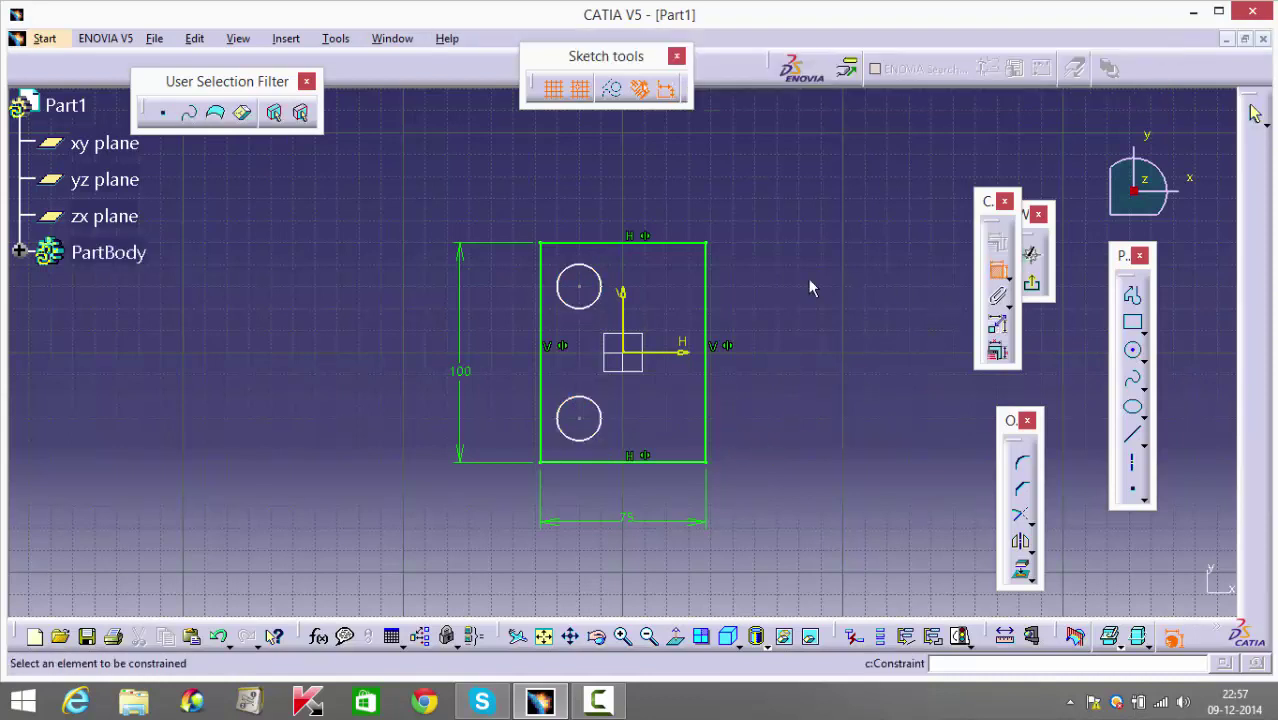
{"action": "left_click", "coordinate": [600, 283]}
{"action": "left_click", "coordinate": [705, 190]}
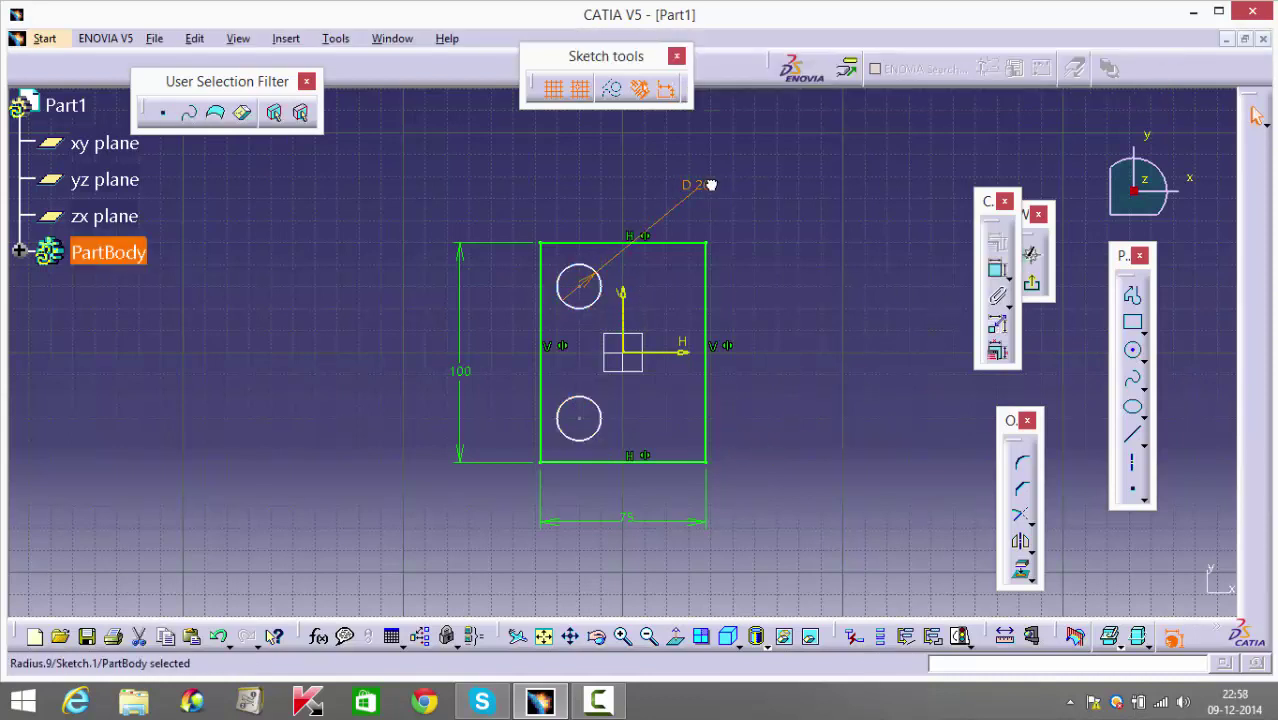
{"action": "double_click", "coordinate": [709, 181]}
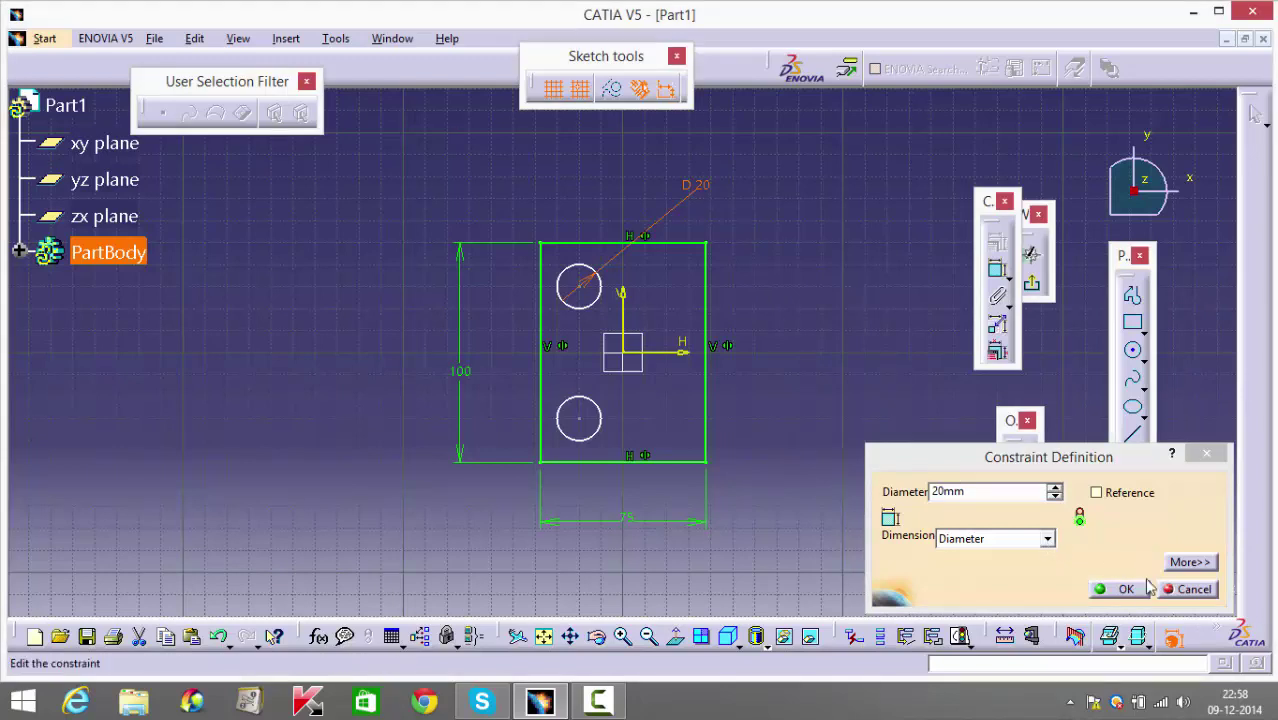
{"action": "key", "text": "Return"}
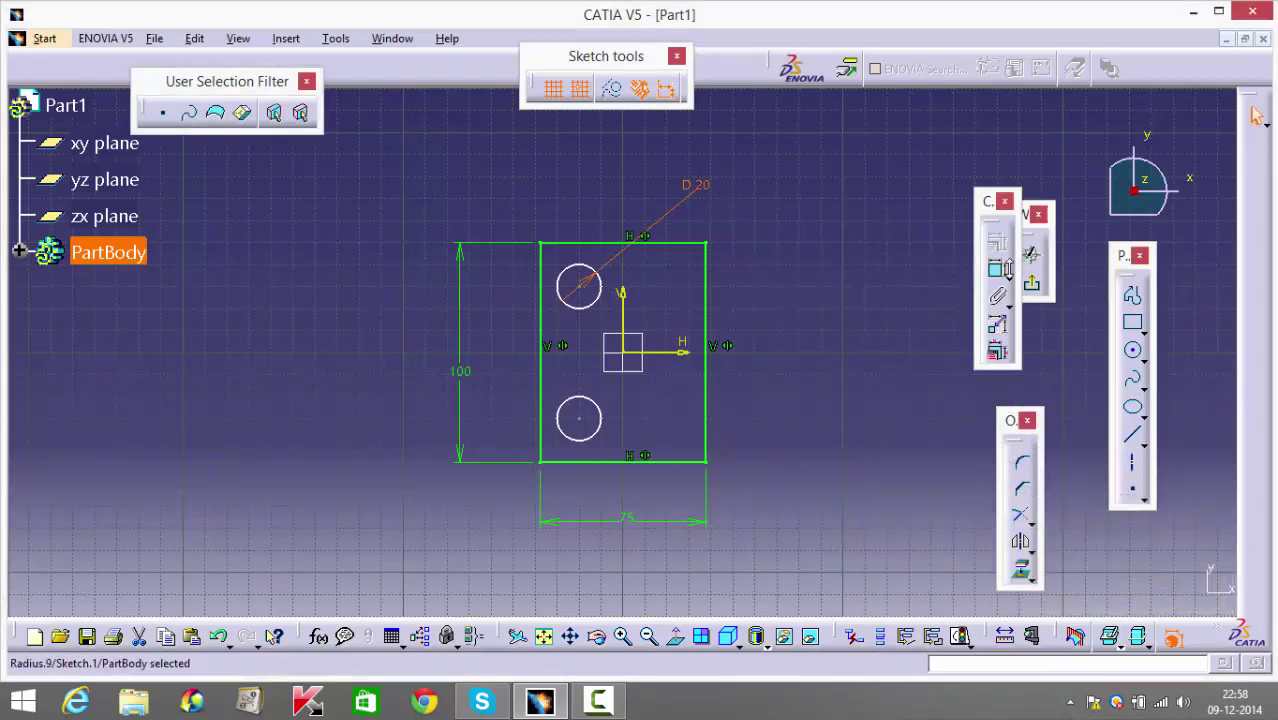
{"action": "left_click", "coordinate": [997, 268]}
{"action": "left_click", "coordinate": [600, 418]}
{"action": "left_click", "coordinate": [778, 448]}
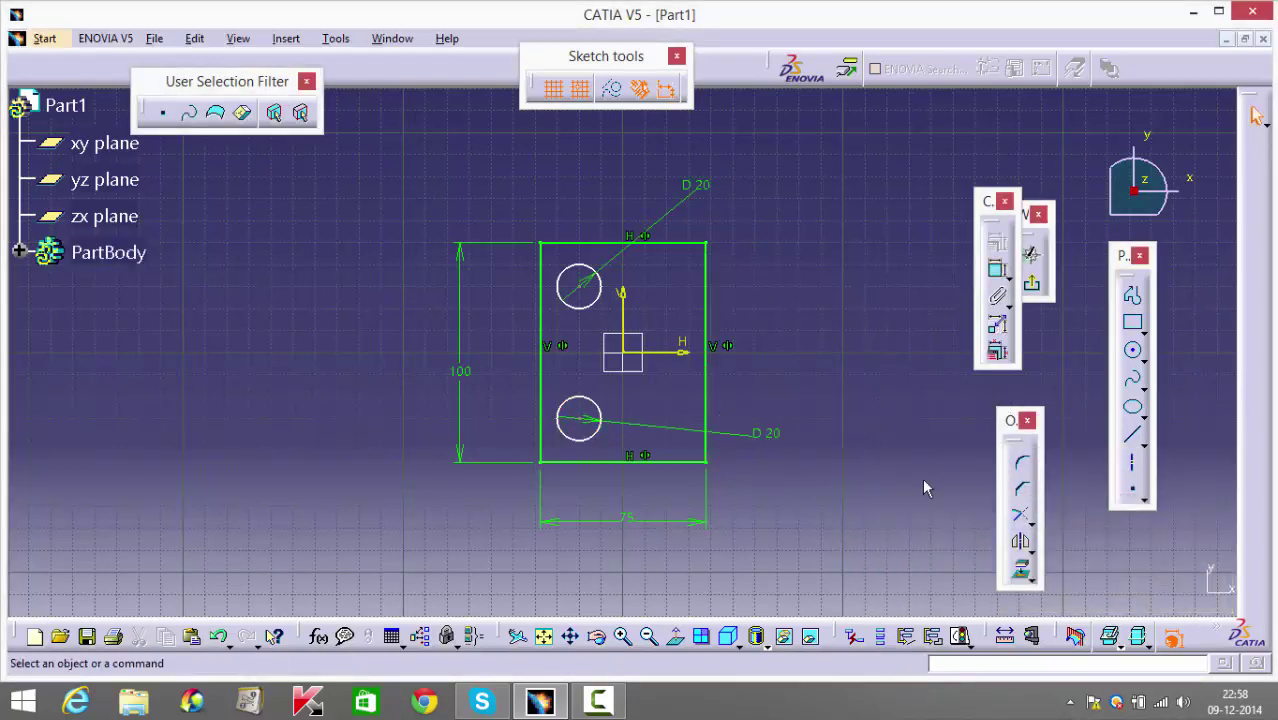
Dimension the vertical distance between the two circle centres and set it to 62 mm.
{"action": "left_click", "coordinate": [997, 268]}
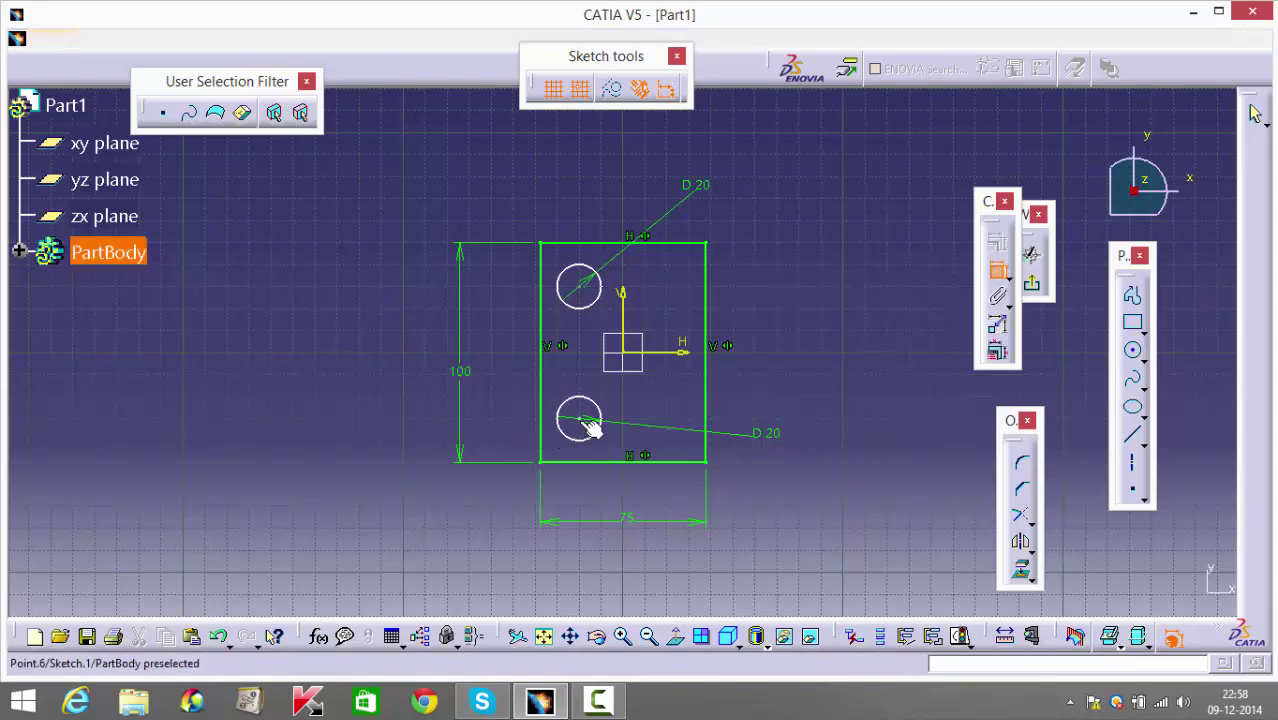
{"action": "left_click", "coordinate": [583, 420]}
{"action": "left_click", "coordinate": [585, 300]}
{"action": "left_click", "coordinate": [345, 328]}
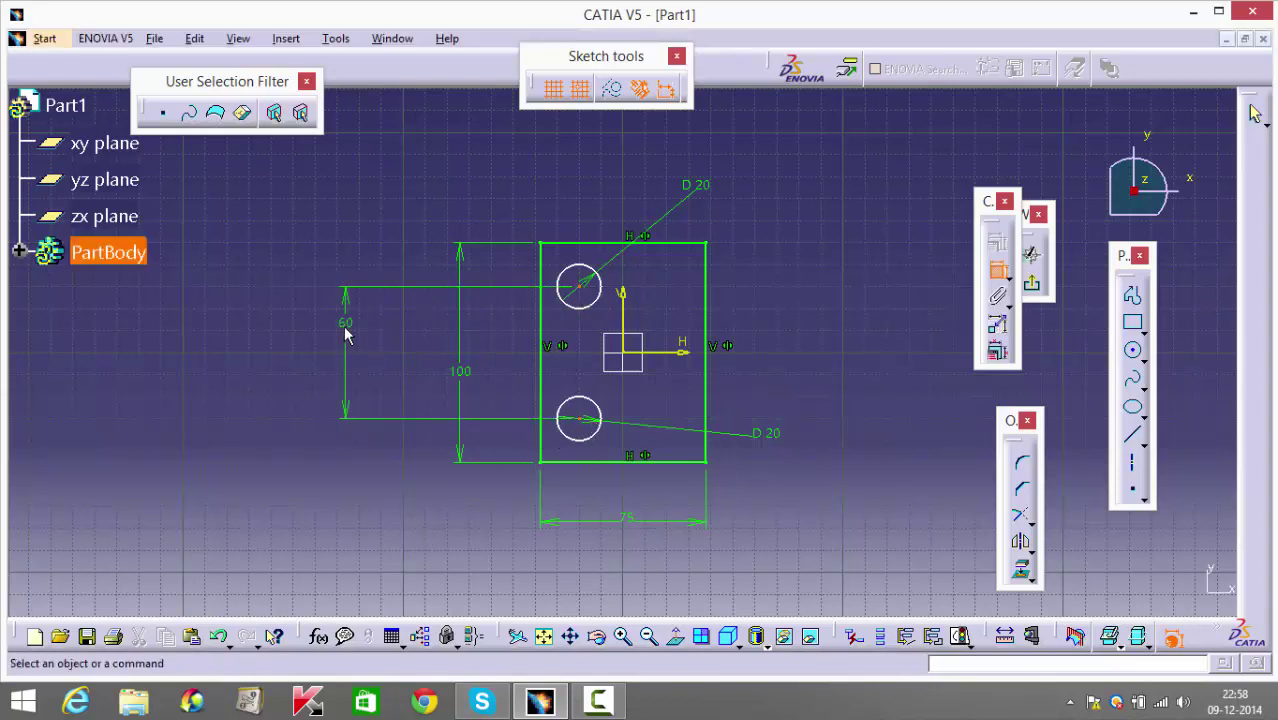
{"action": "double_click", "coordinate": [350, 325]}
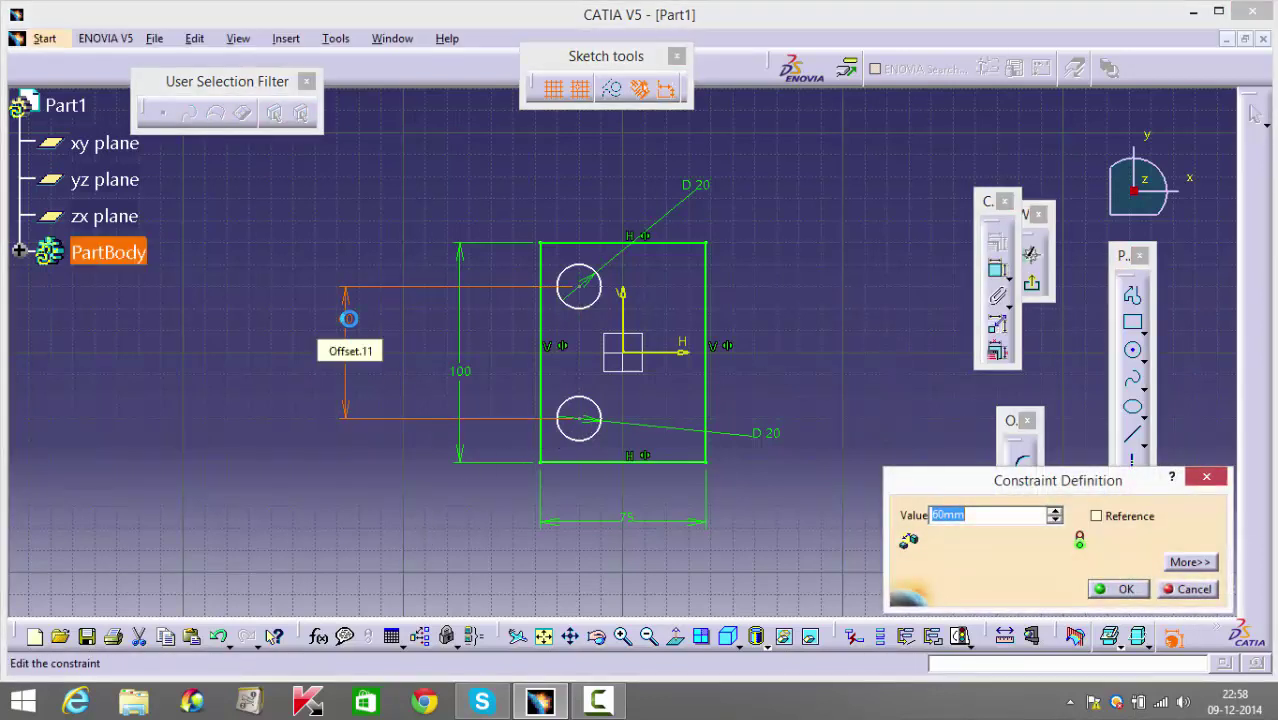
{"action": "type", "text": "62"}
{"action": "key", "text": "Return"}
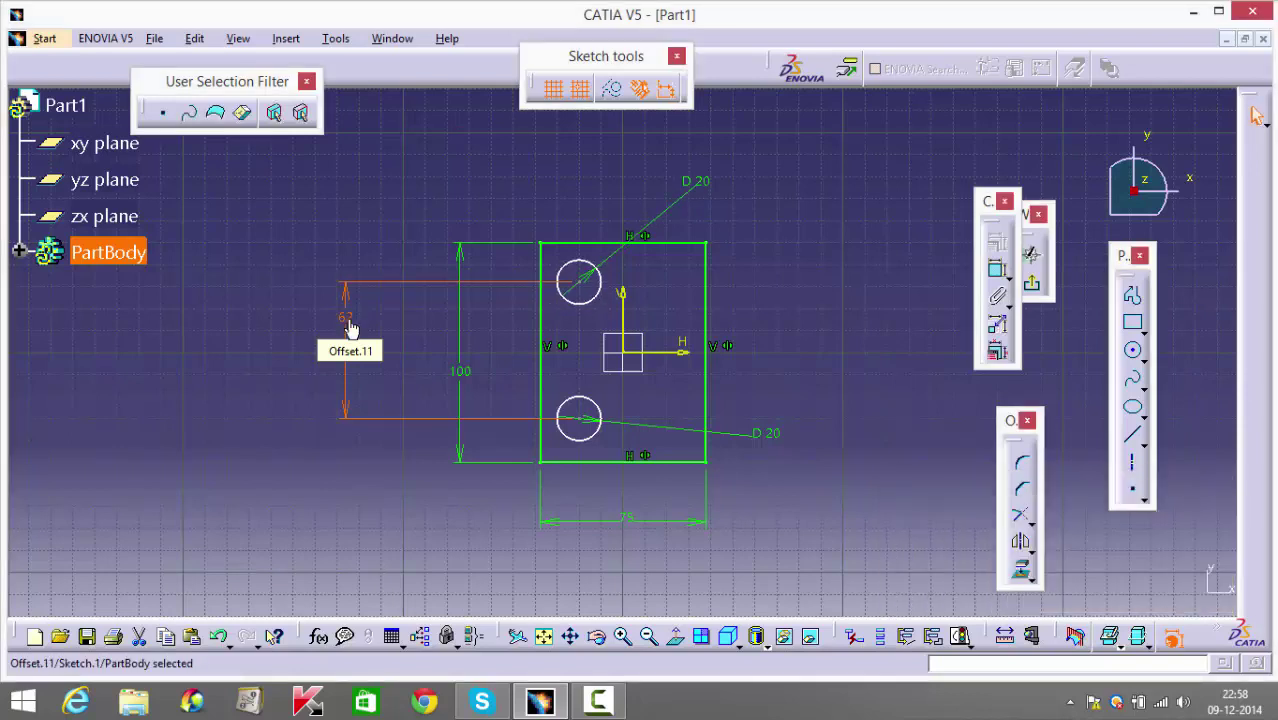
{"action": "left_click", "coordinate": [841, 531]}
Dimension the lower circle's centre from the rectangle's left edge and set the distance to 37 mm.
{"action": "left_click", "coordinate": [998, 270]}
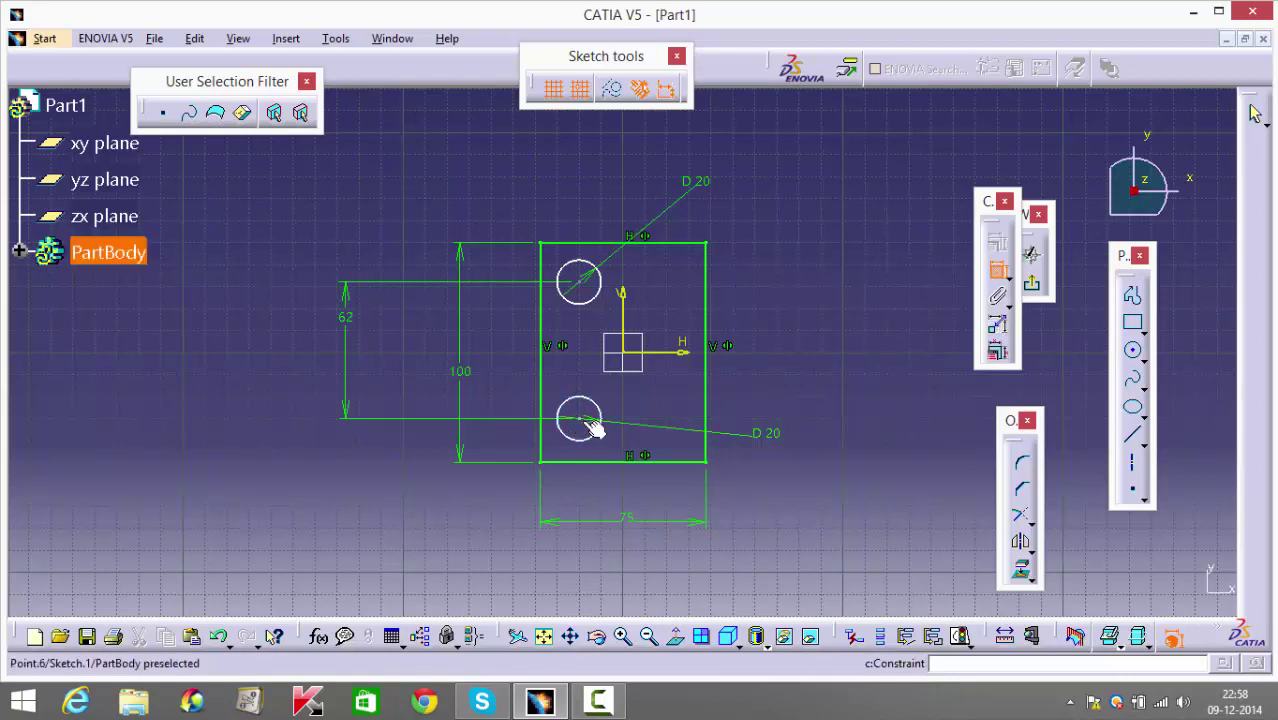
{"action": "left_click", "coordinate": [580, 418]}
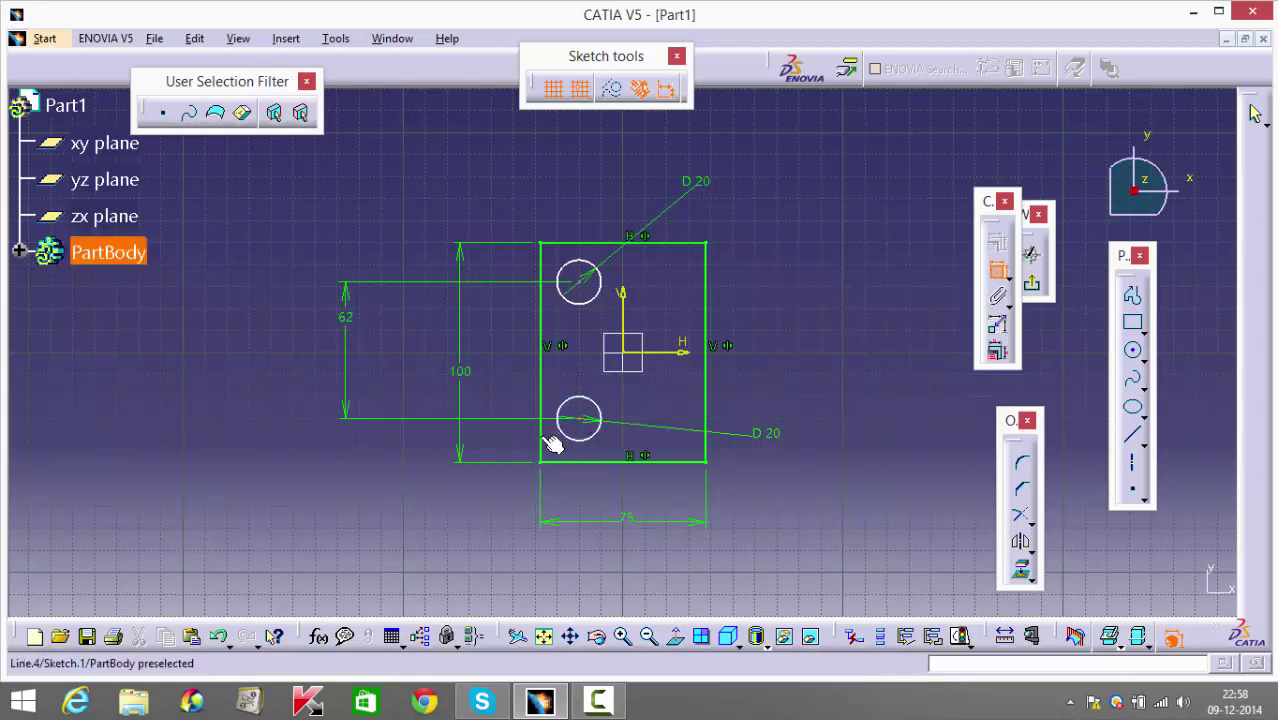
{"action": "left_click", "coordinate": [541, 442]}
{"action": "left_click", "coordinate": [557, 563]}
{"action": "double_click", "coordinate": [562, 561]}
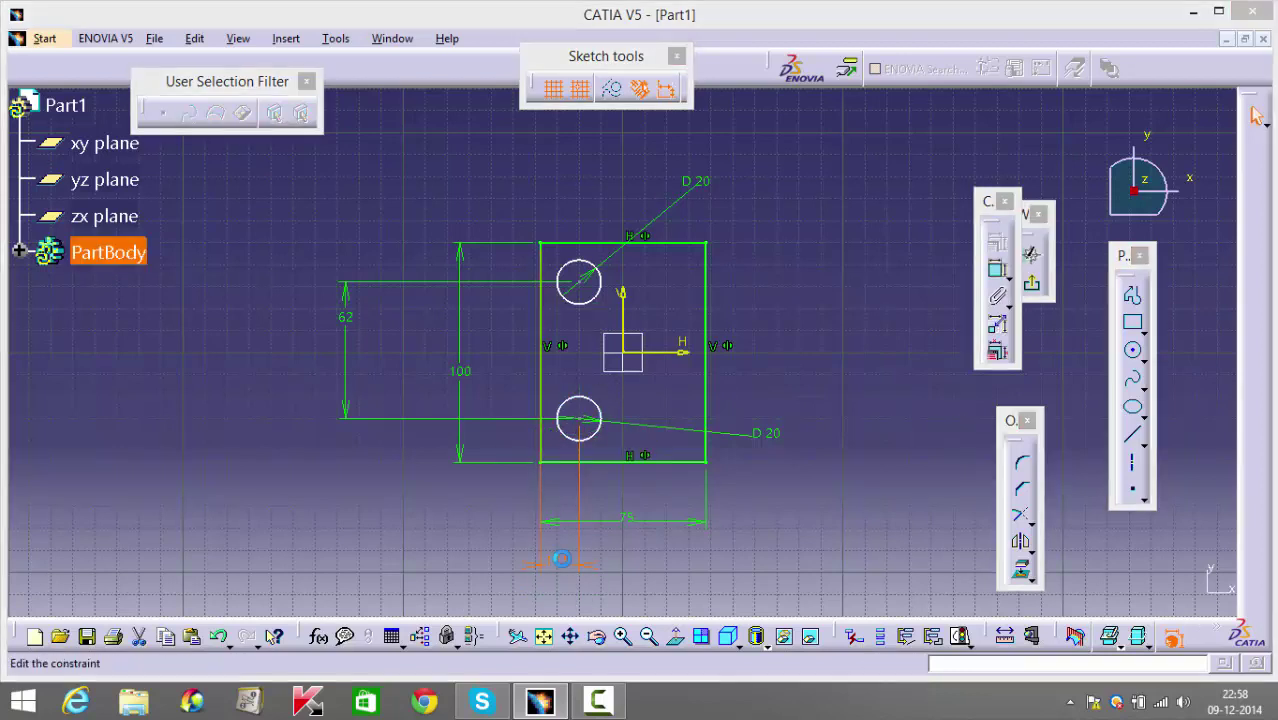
{"action": "type", "text": "25"}
{"action": "key", "text": "Return"}
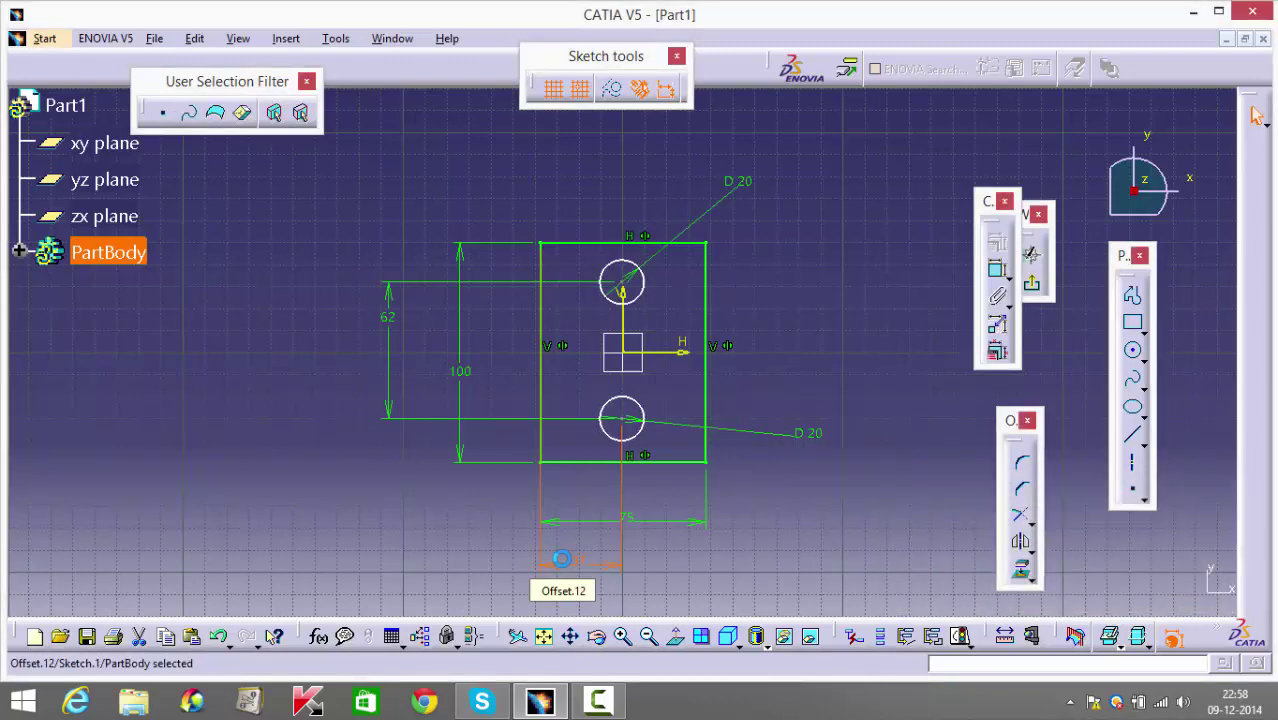
{"action": "left_click", "coordinate": [833, 527]}
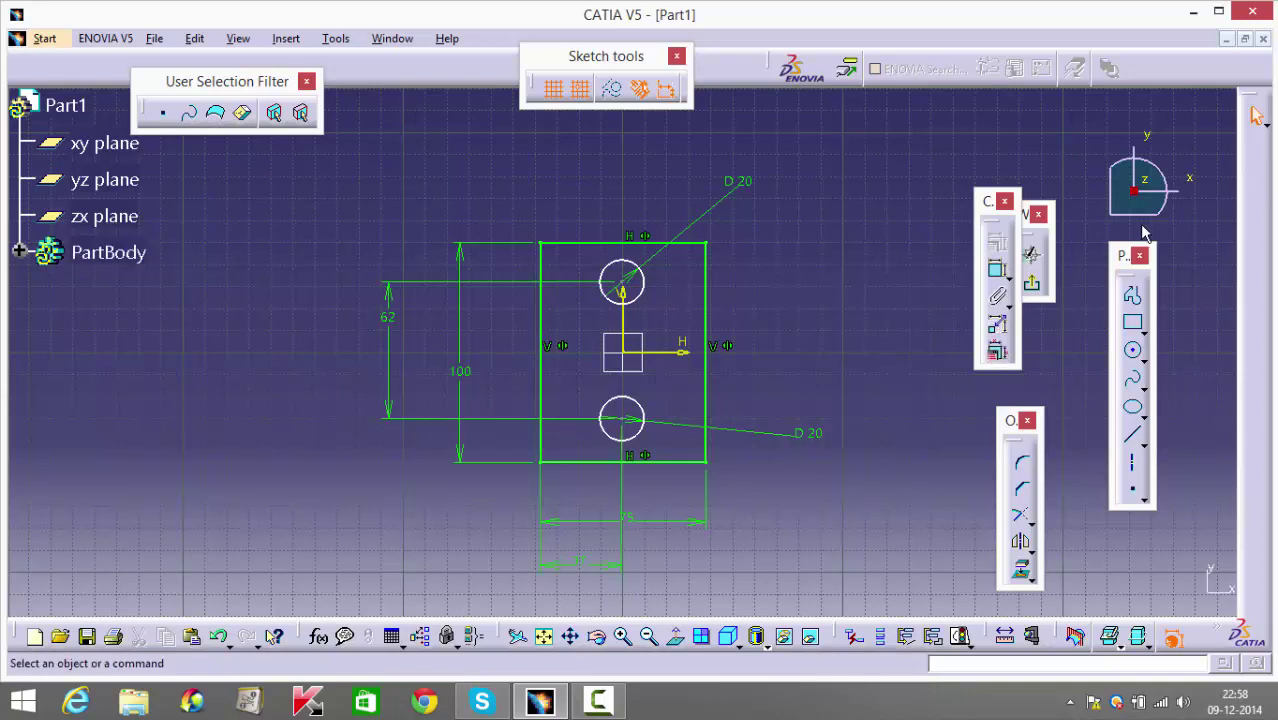
Exit the sketch and pad its profile 20 mm to form the plate with two through holes.
{"action": "left_click", "coordinate": [1031, 284]}
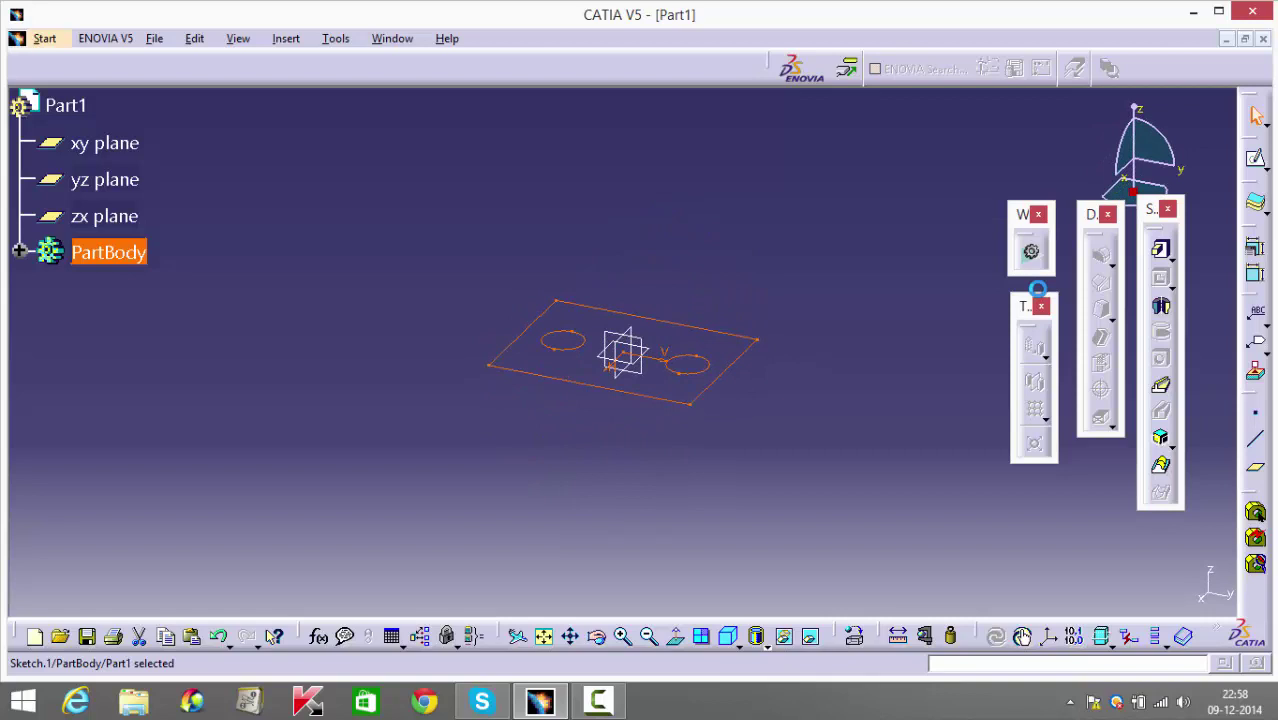
{"action": "left_click", "coordinate": [1160, 248]}
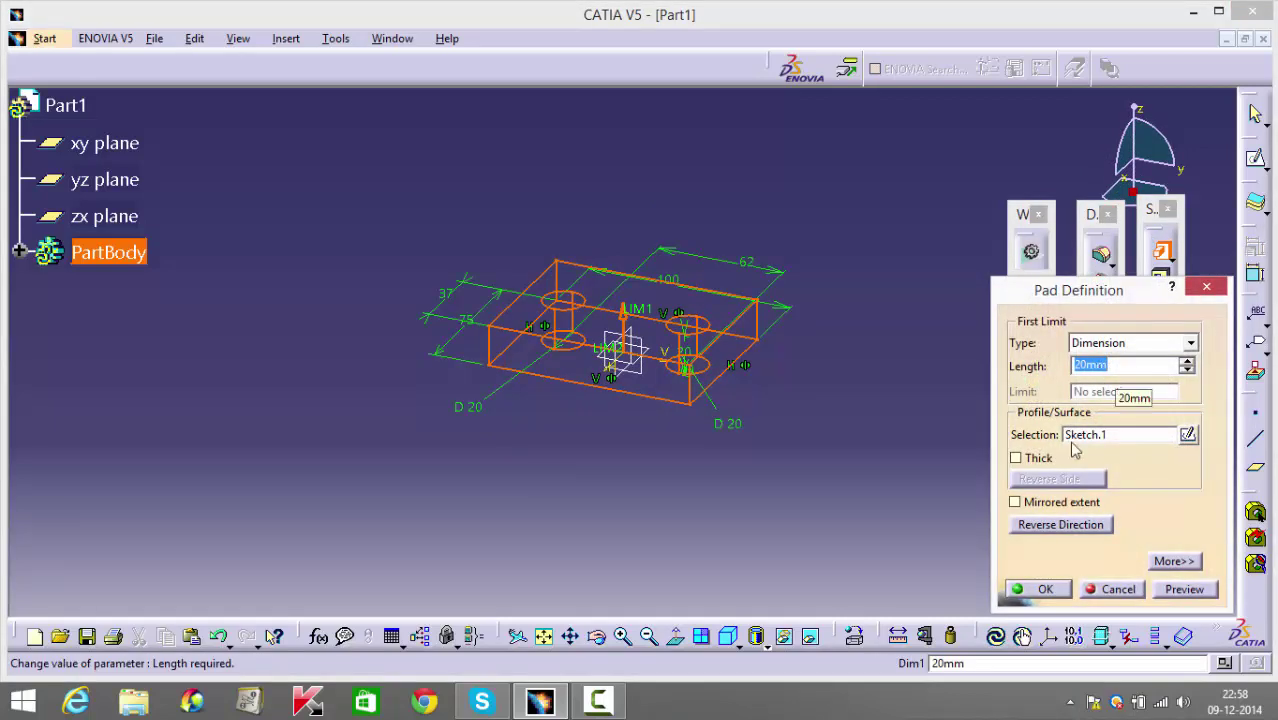
{"action": "left_click", "coordinate": [1040, 589]}
{"action": "middle_click_drag", "start_coordinate": [774, 470], "coordinate": [515, 507]}
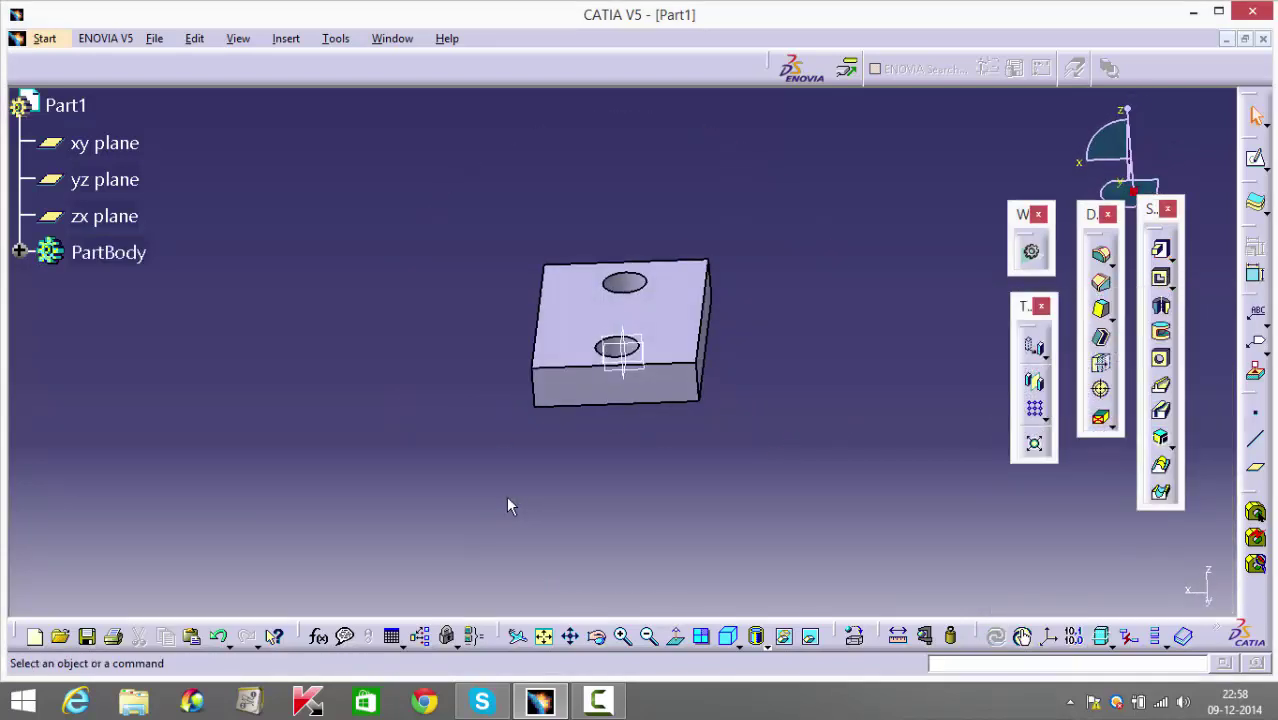
{"action": "middle_click_drag", "start_coordinate": [522, 485], "coordinate": [715, 365]}
{"action": "left_click", "coordinate": [642, 343]}
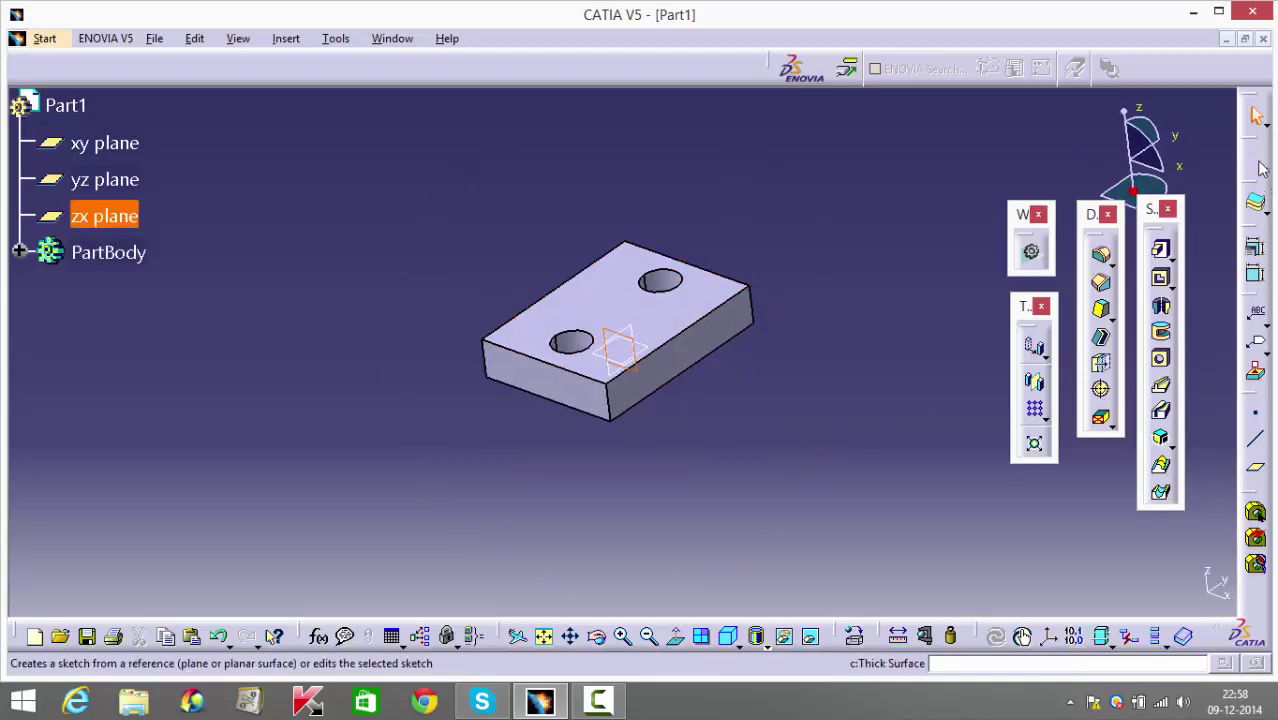
{"action": "left_click", "coordinate": [1255, 201]}
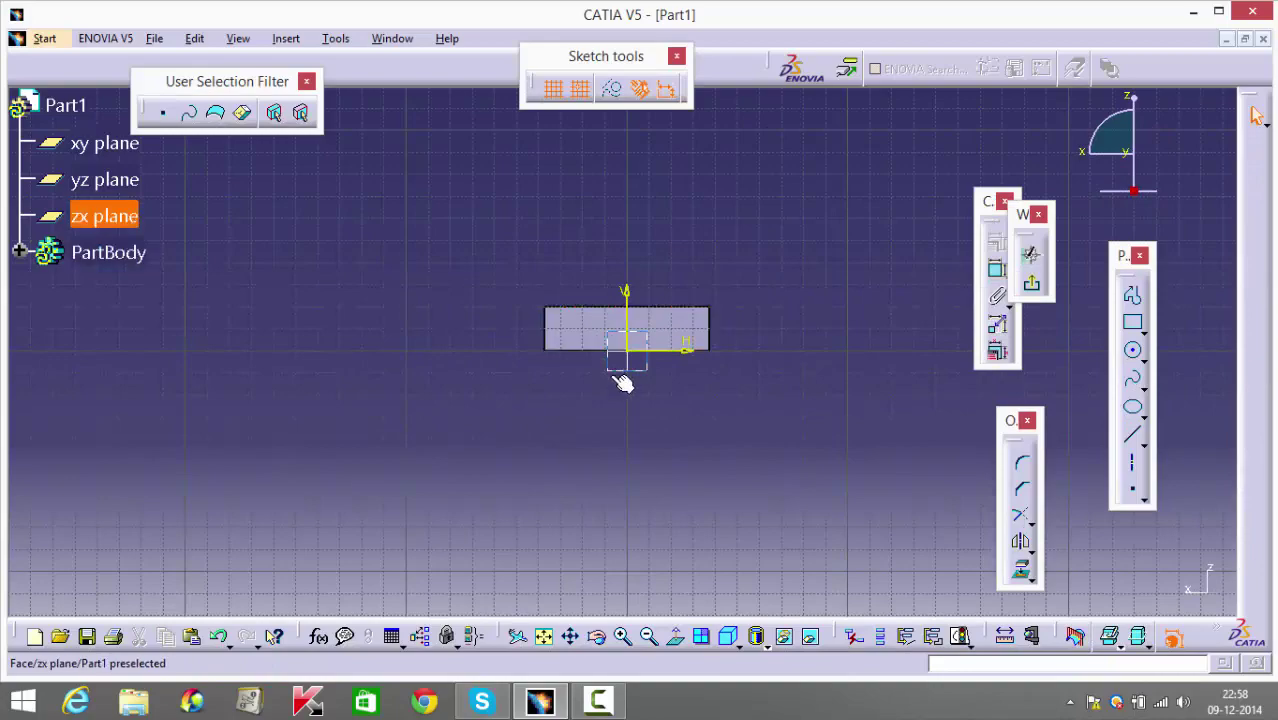
{"action": "mouse_move", "coordinate": [605, 399]}
{"action": "middle_mouse_down"}
{"action": "mouse_move", "coordinate": [590, 434]}
{"action": "mouse_move", "coordinate": [579, 594]}
{"action": "mouse_move", "coordinate": [600, 479]}
{"action": "mouse_move", "coordinate": [700, 430]}
{"action": "mouse_move", "coordinate": [873, 381]}
{"action": "middle_mouse_up"}
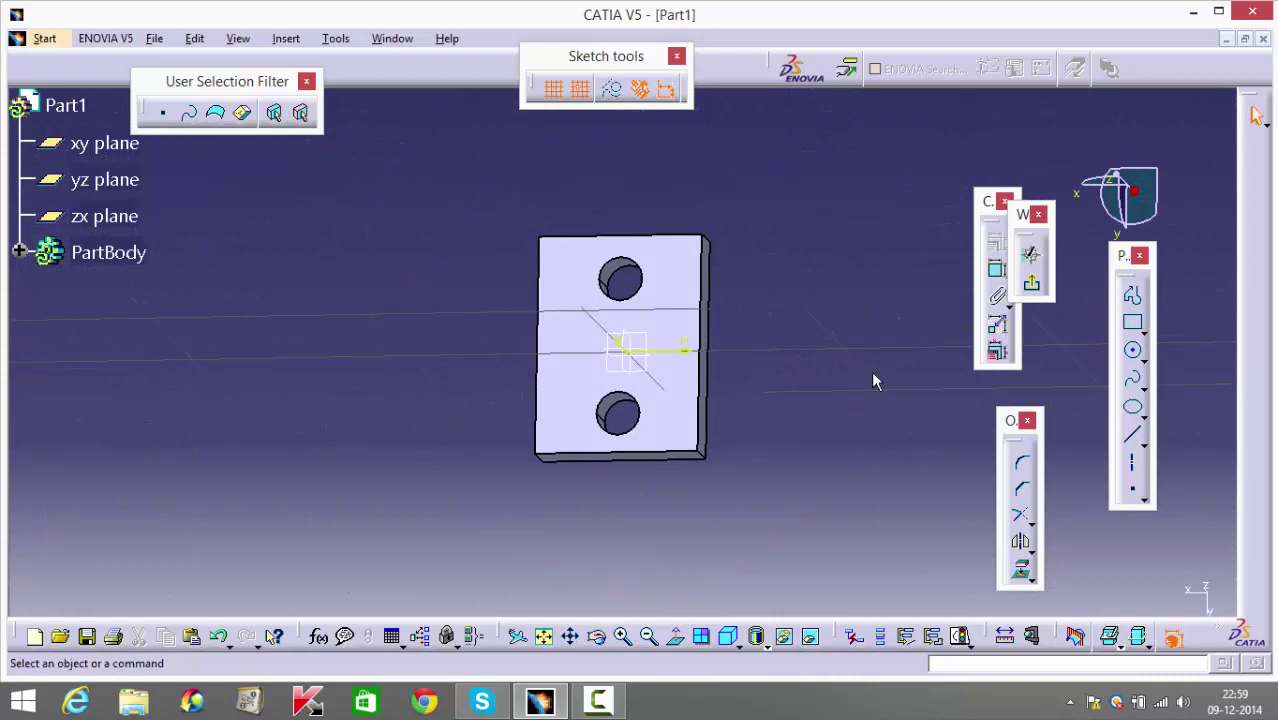
{"action": "left_click", "coordinate": [1031, 283]}
{"action": "middle_click_drag", "start_coordinate": [512, 448], "coordinate": [563, 542]}
{"action": "double_click", "coordinate": [675, 358]}
{"action": "left_click", "coordinate": [1116, 587]}
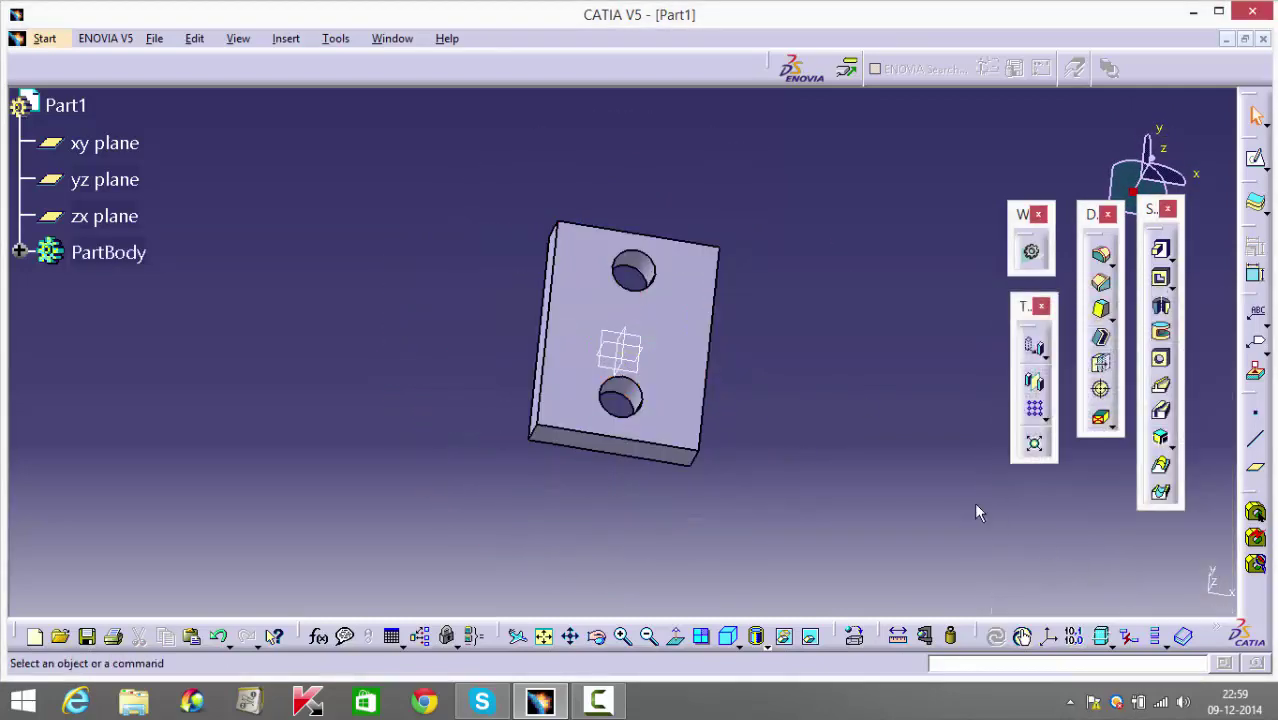
Start a new sketch on the zx plane, seen square-on from its reverse side.
{"action": "left_click", "coordinate": [625, 348]}
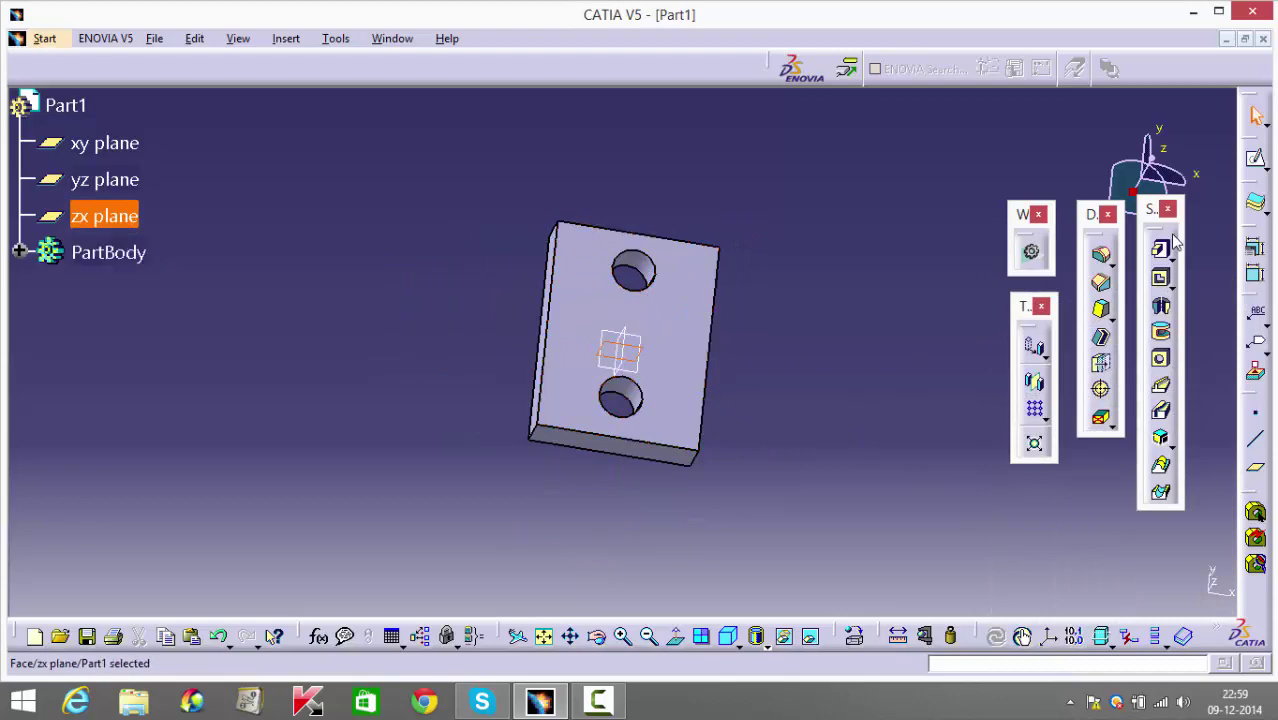
{"action": "left_click", "coordinate": [1255, 160]}
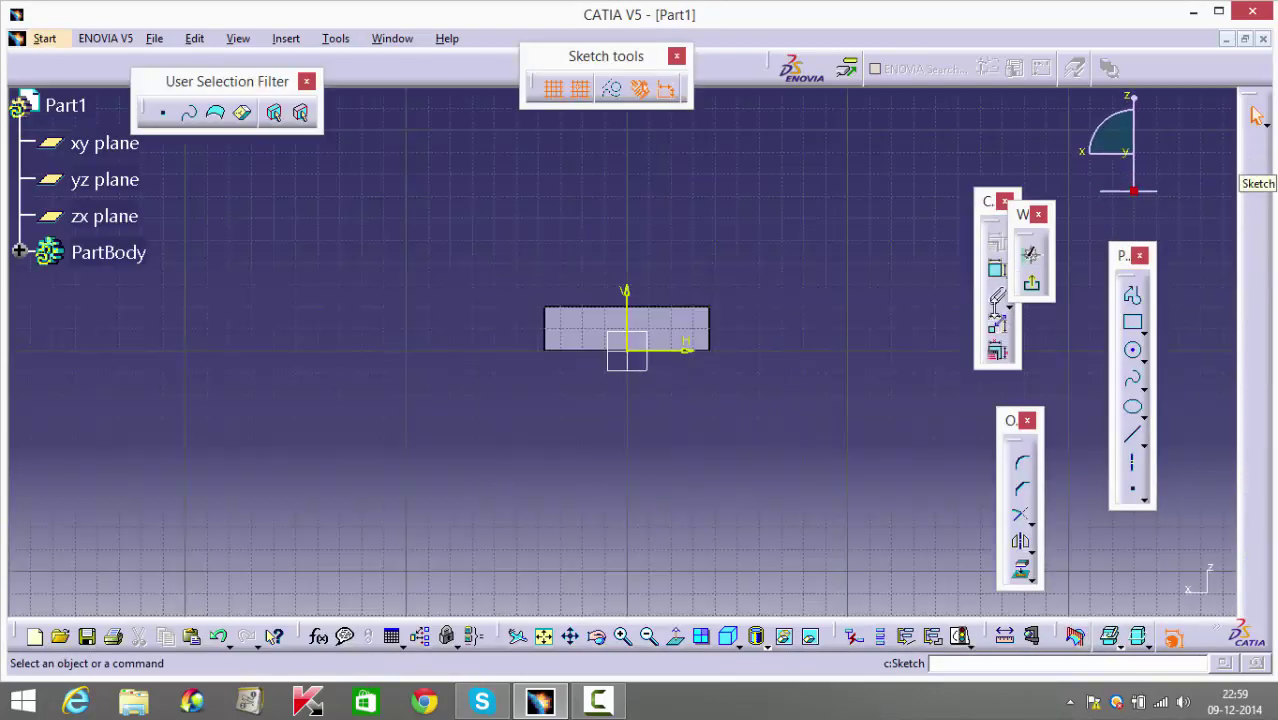
{"action": "mouse_move", "coordinate": [662, 387]}
{"action": "middle_mouse_down"}
{"action": "mouse_move", "coordinate": [651, 480]}
{"action": "mouse_move", "coordinate": [673, 386]}
{"action": "middle_mouse_up"}
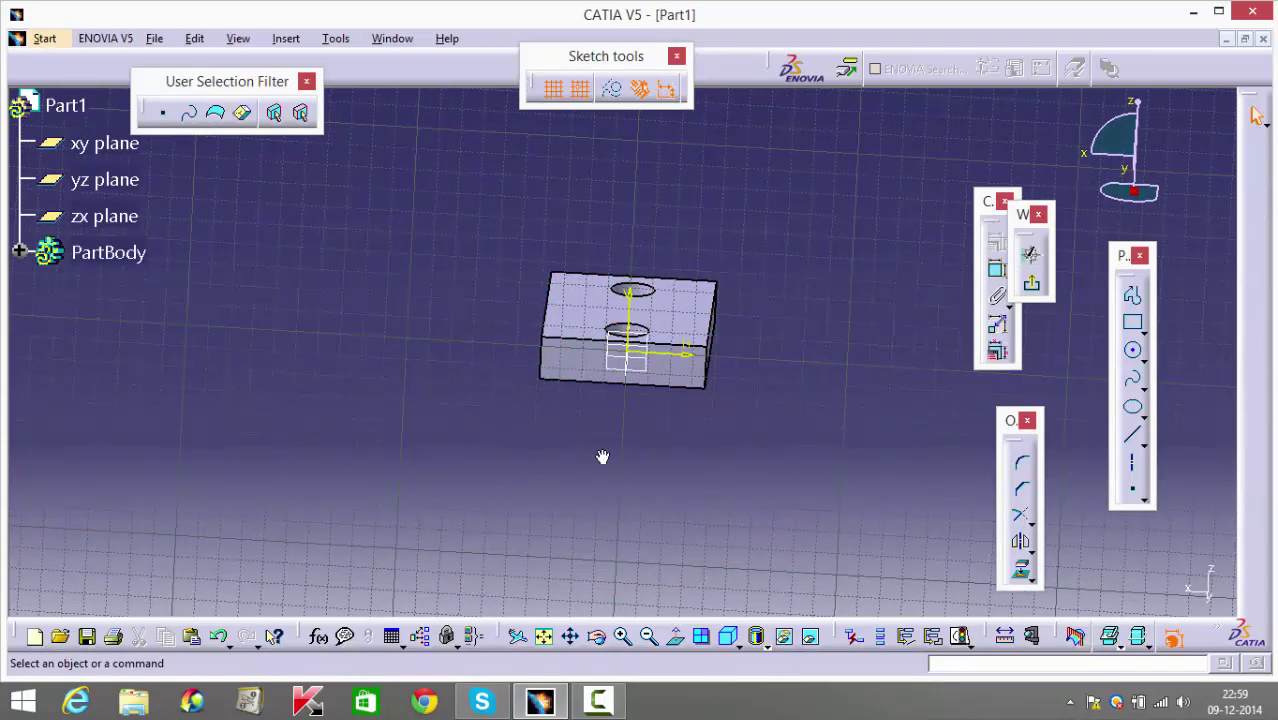
{"action": "middle_click_drag", "start_coordinate": [602, 456], "coordinate": [660, 340]}
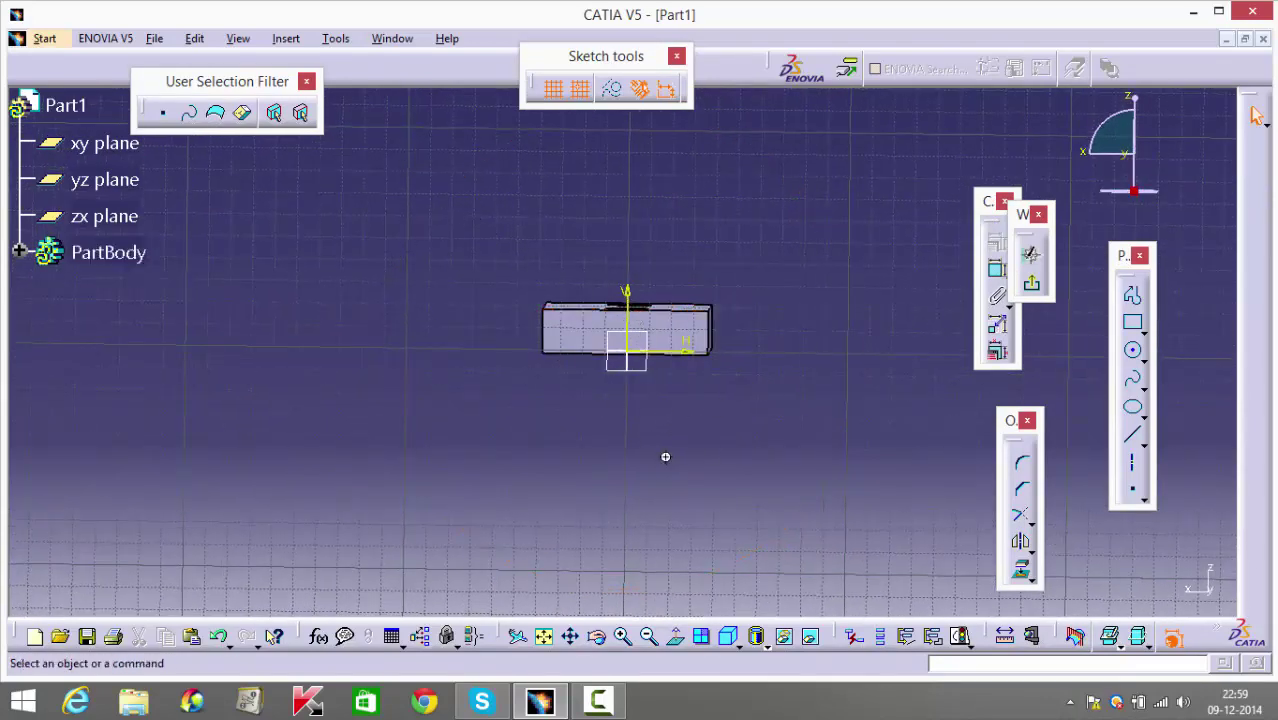
{"action": "middle_click_drag", "start_coordinate": [665, 457], "coordinate": [645, 590]}
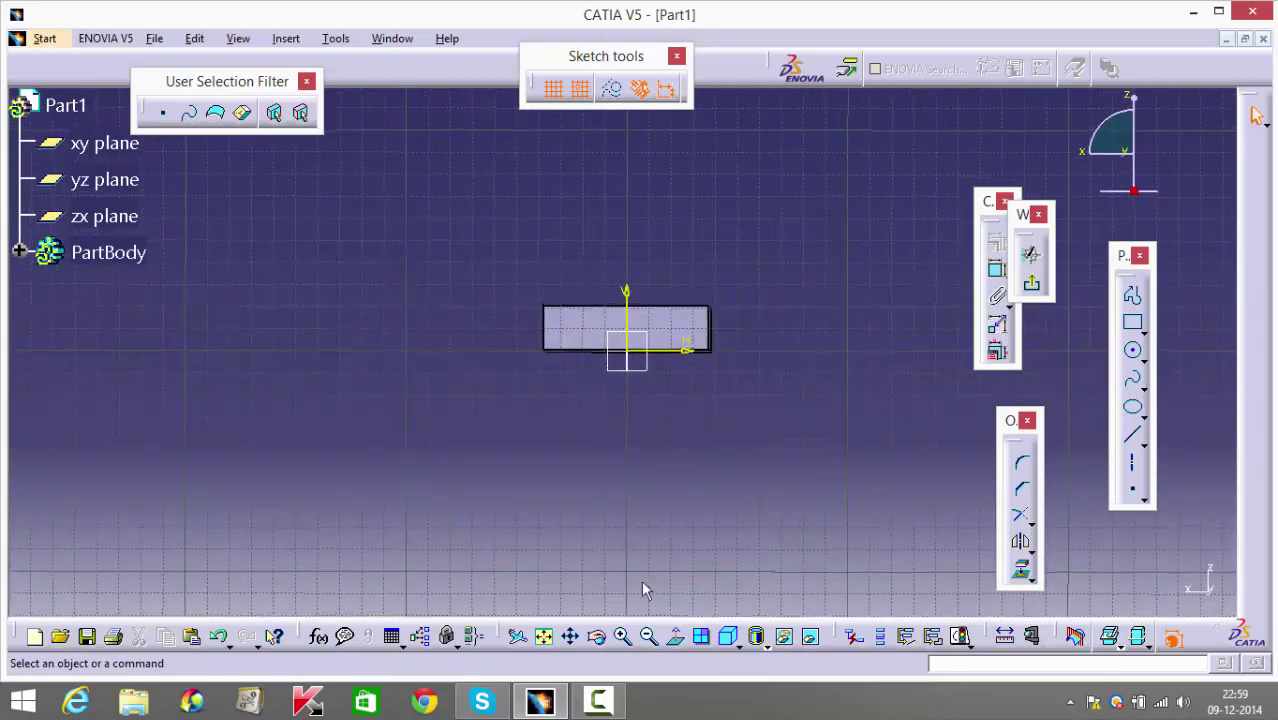
{"action": "left_click", "coordinate": [675, 637]}
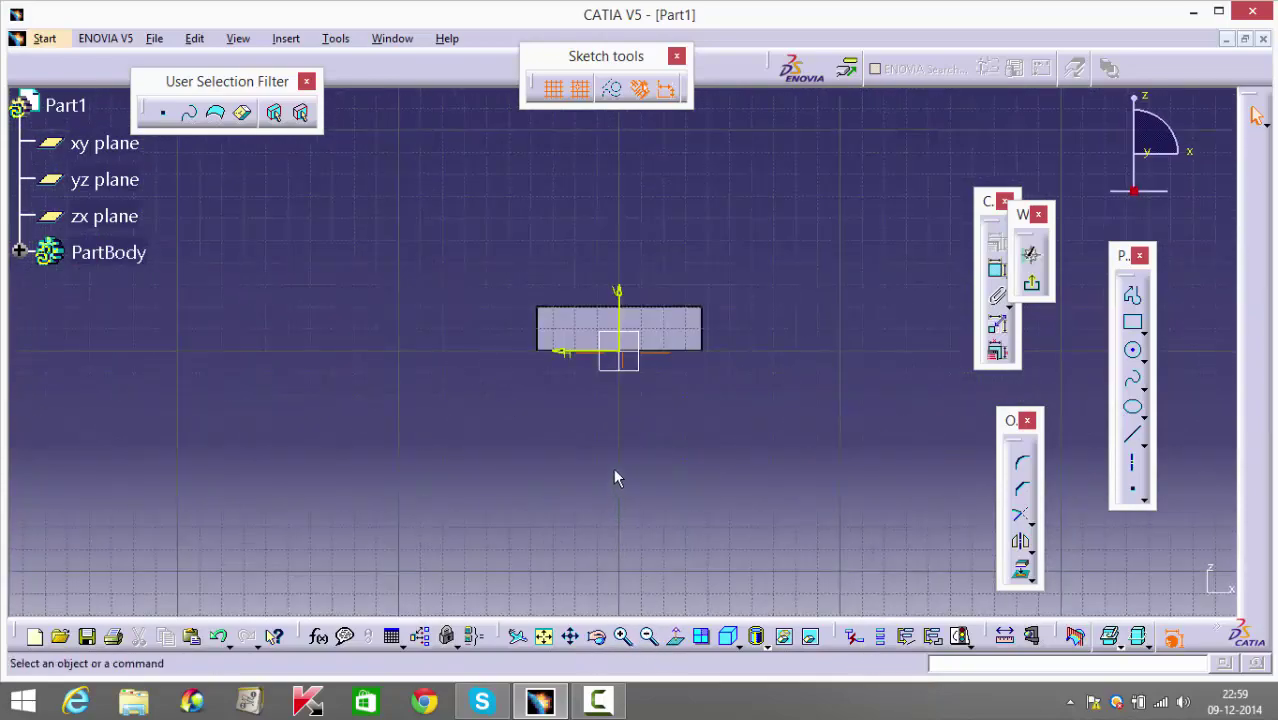
{"action": "middle_click_drag", "start_coordinate": [615, 478], "coordinate": [585, 537]}
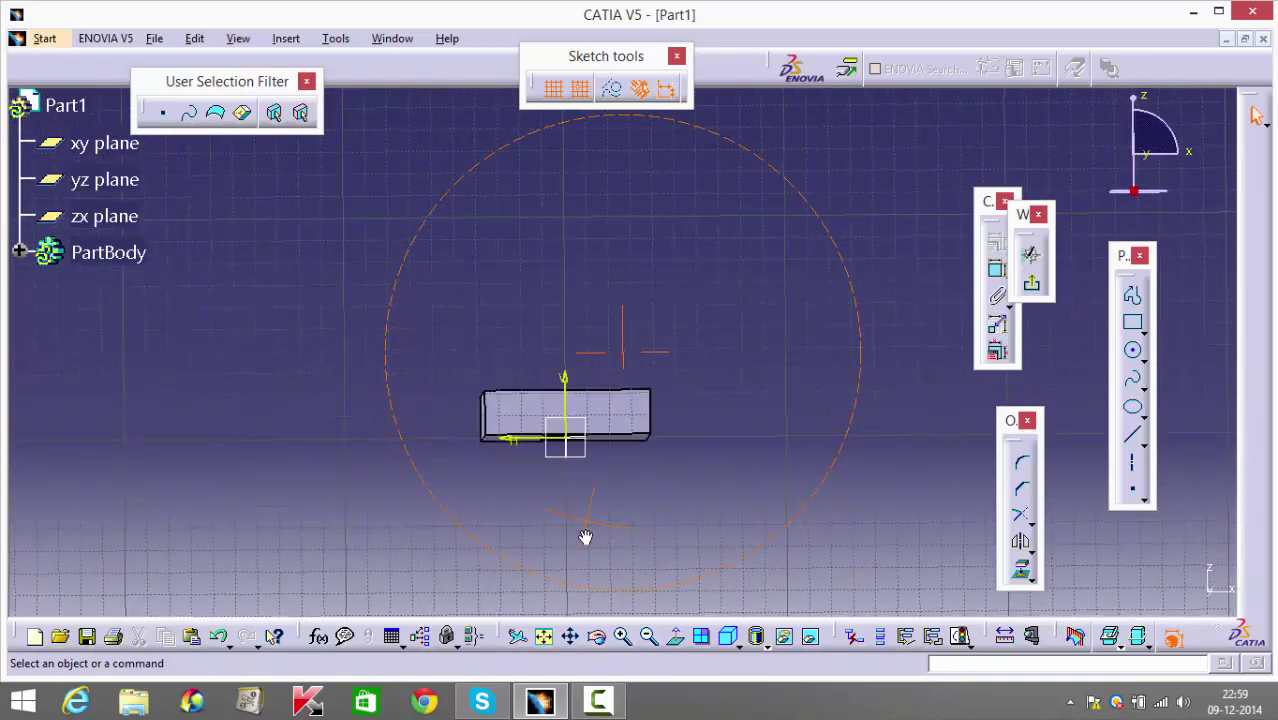
{"action": "left_click", "coordinate": [675, 637]}
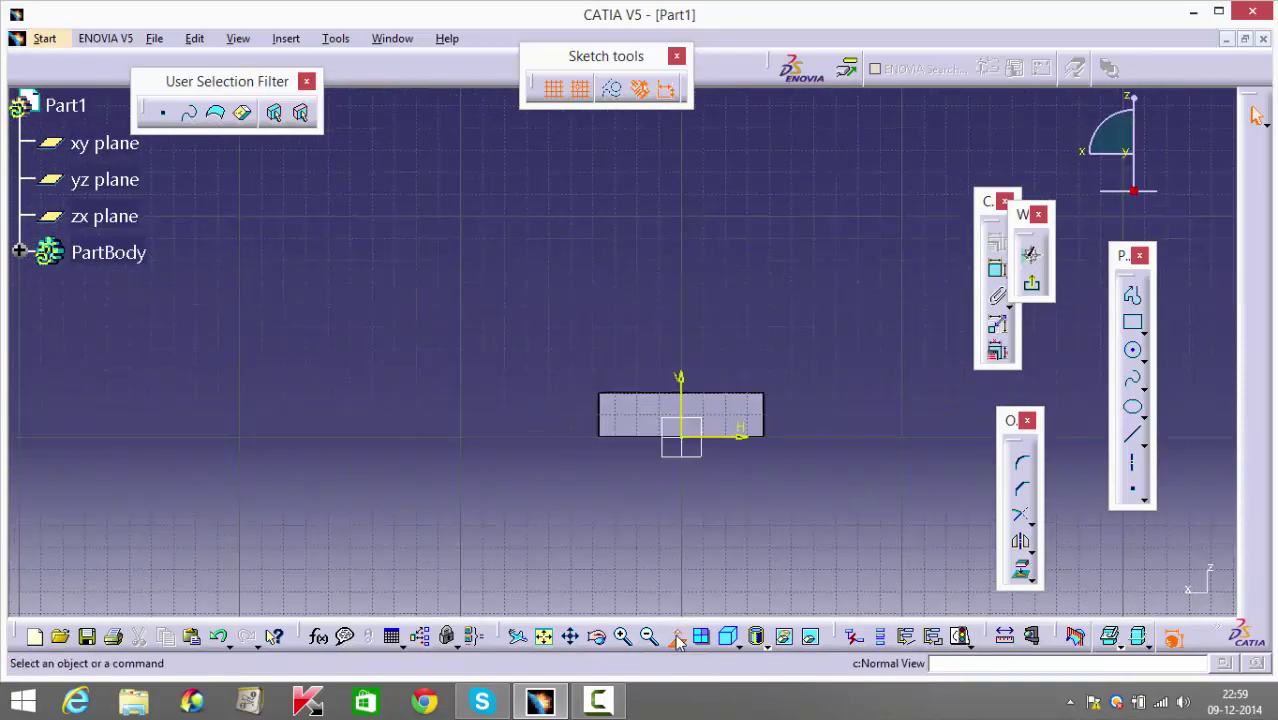
{"action": "left_click", "coordinate": [675, 637]}
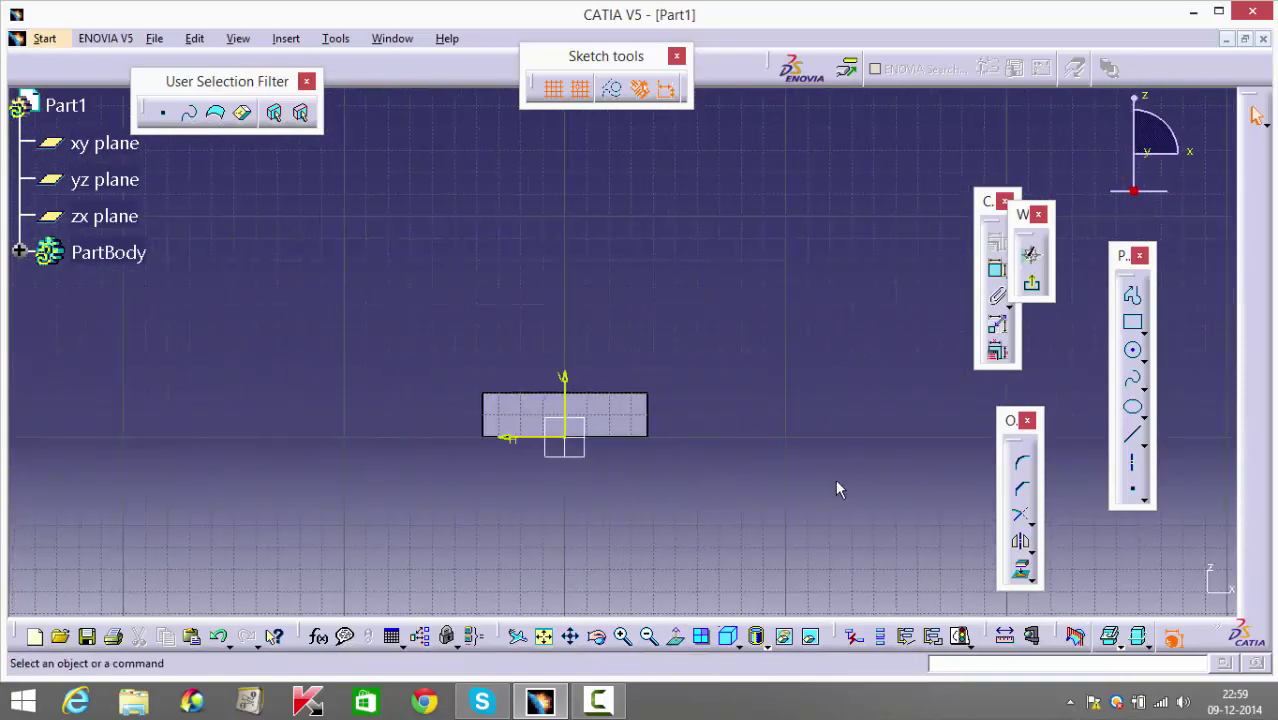
{"action": "mouse_move", "coordinate": [812, 500]}
{"action": "middle_mouse_down"}
{"action": "mouse_move", "coordinate": [779, 471]}
{"action": "mouse_move", "coordinate": [702, 505]}
{"action": "mouse_move", "coordinate": [724, 527]}
{"action": "mouse_move", "coordinate": [777, 503]}
{"action": "middle_mouse_up"}
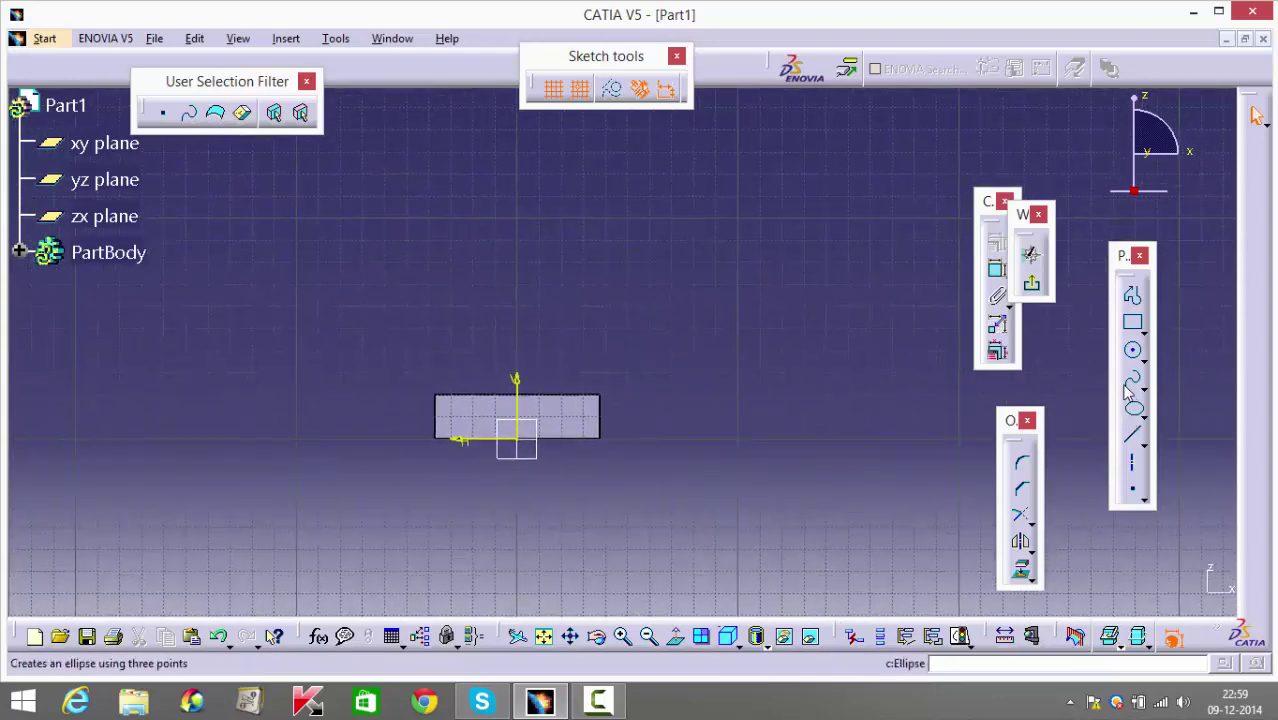
Draw a closed five-sided profile rising obliquely from the plate's top edge and returning along the plate's base line.
{"action": "left_click", "coordinate": [1132, 322]}
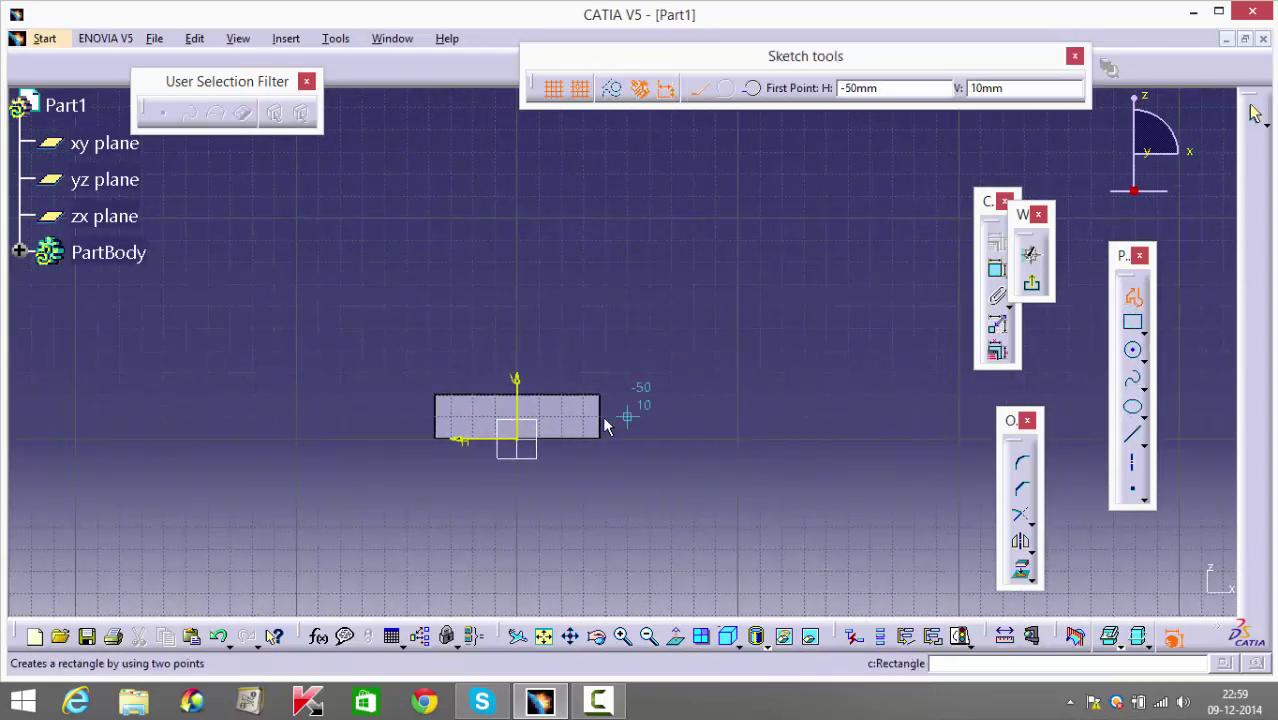
{"action": "left_click", "coordinate": [476, 396]}
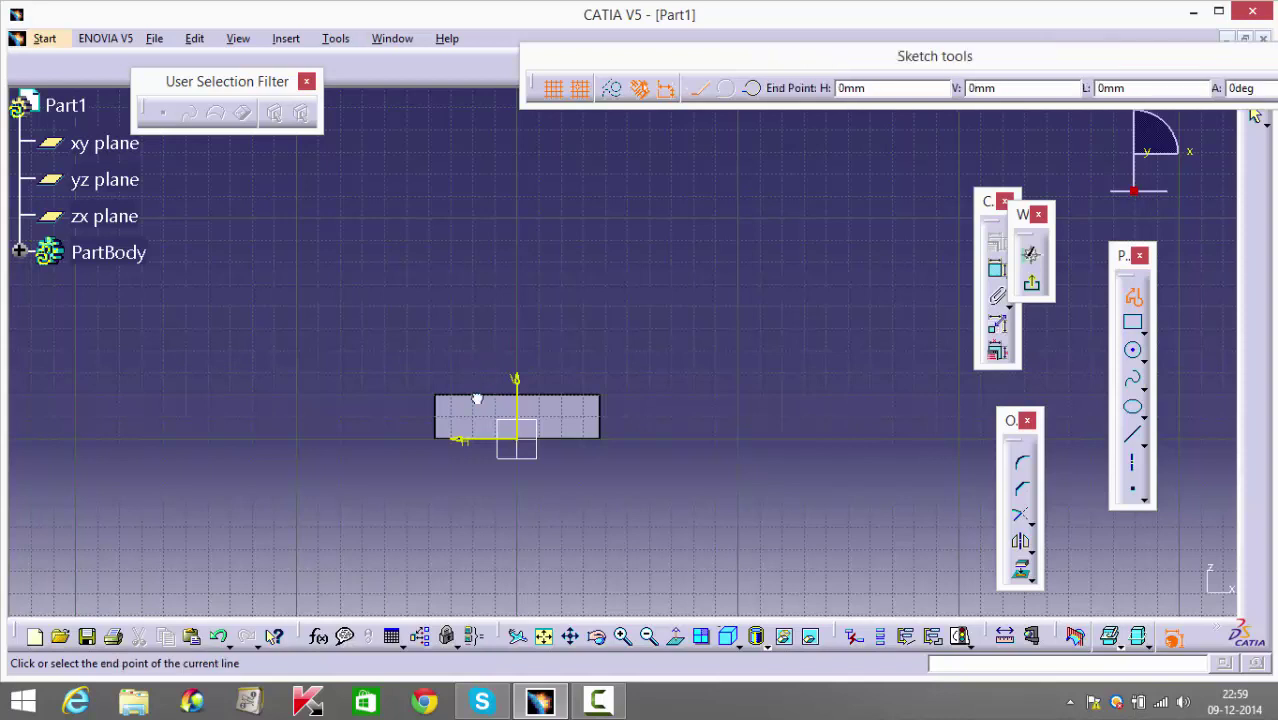
{"action": "left_click", "coordinate": [737, 241]}
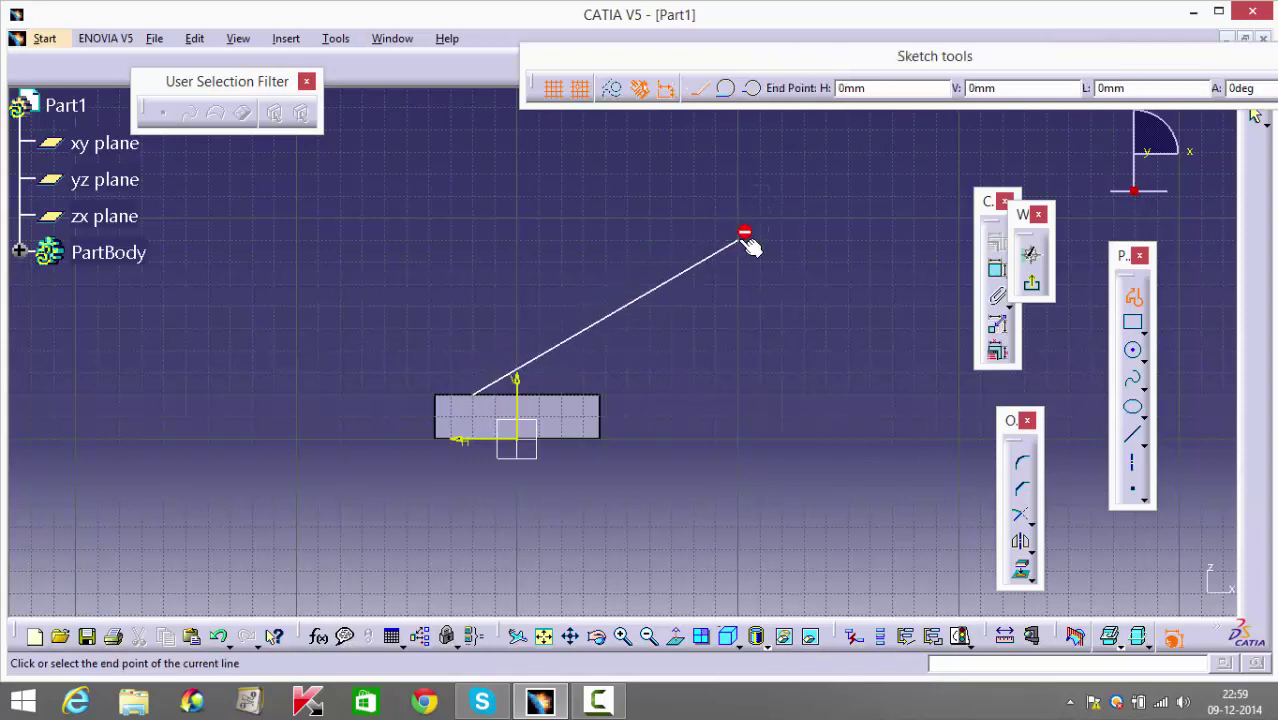
{"action": "left_click", "coordinate": [838, 321]}
{"action": "left_click", "coordinate": [779, 455]}
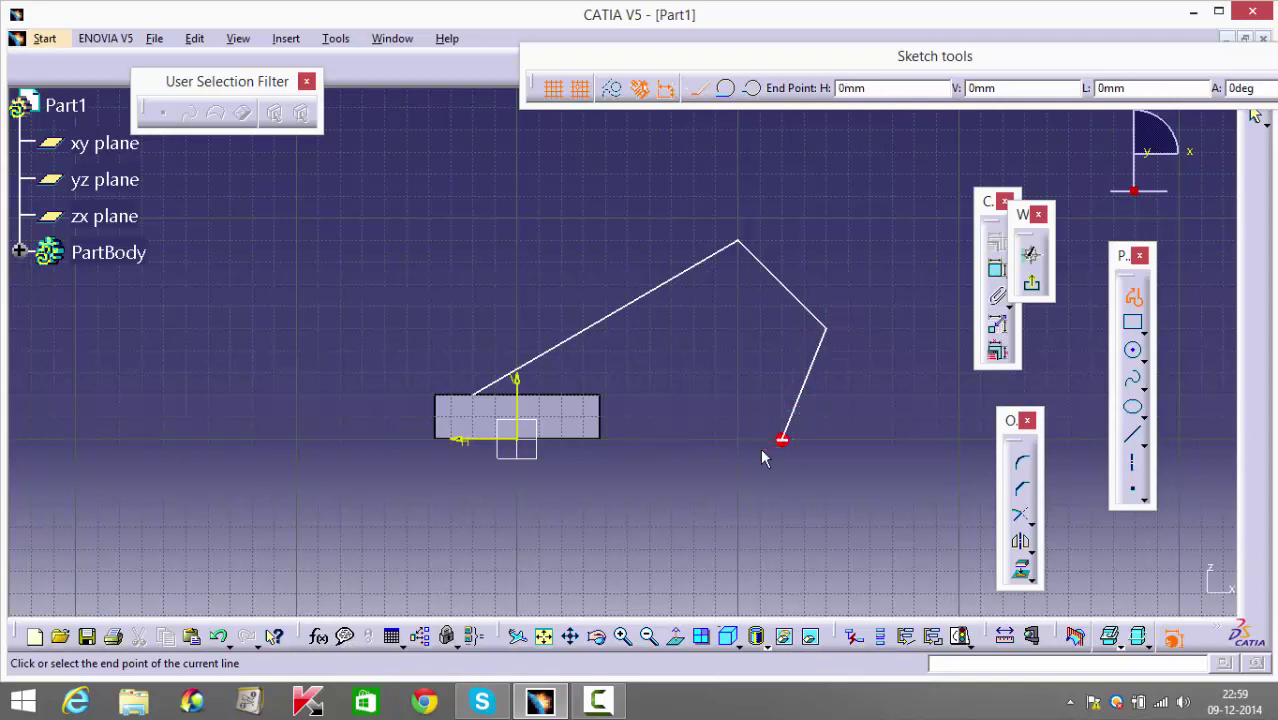
{"action": "left_click", "coordinate": [482, 440]}
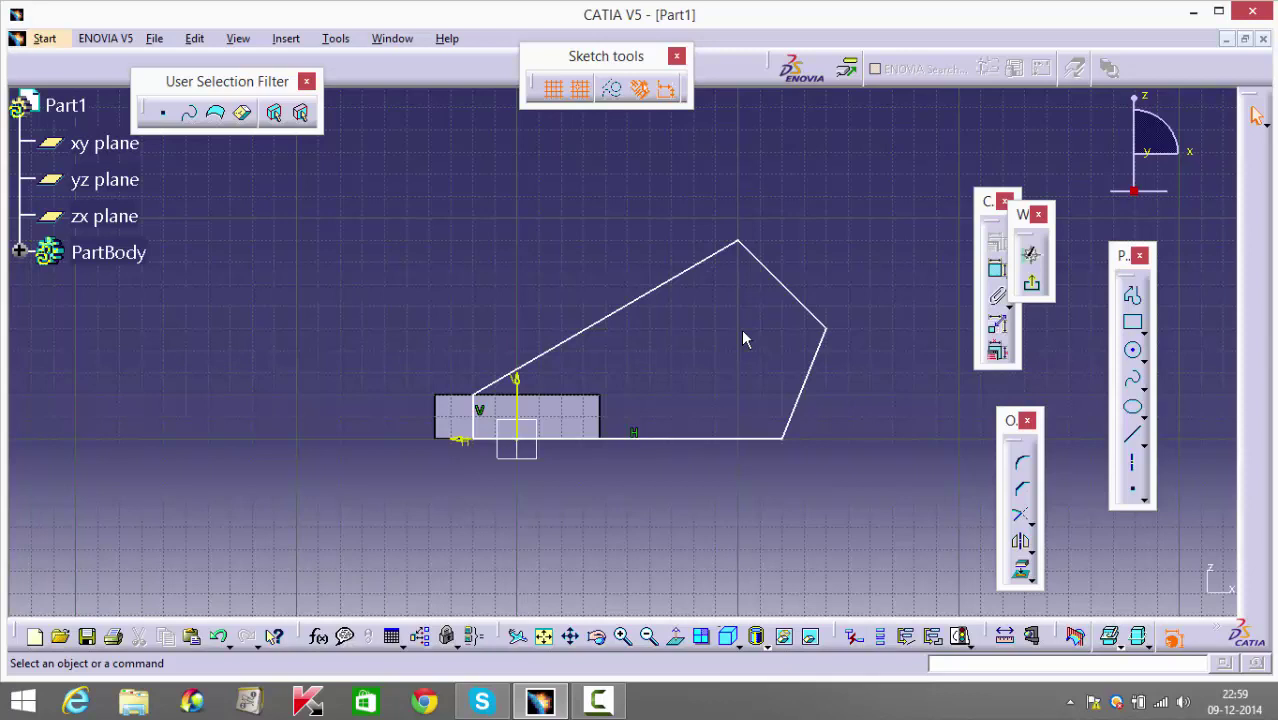
Delete the whole five-sided profile from the sketch.
{"action": "left_click_drag", "start_coordinate": [920, 176], "coordinate": [484, 520]}
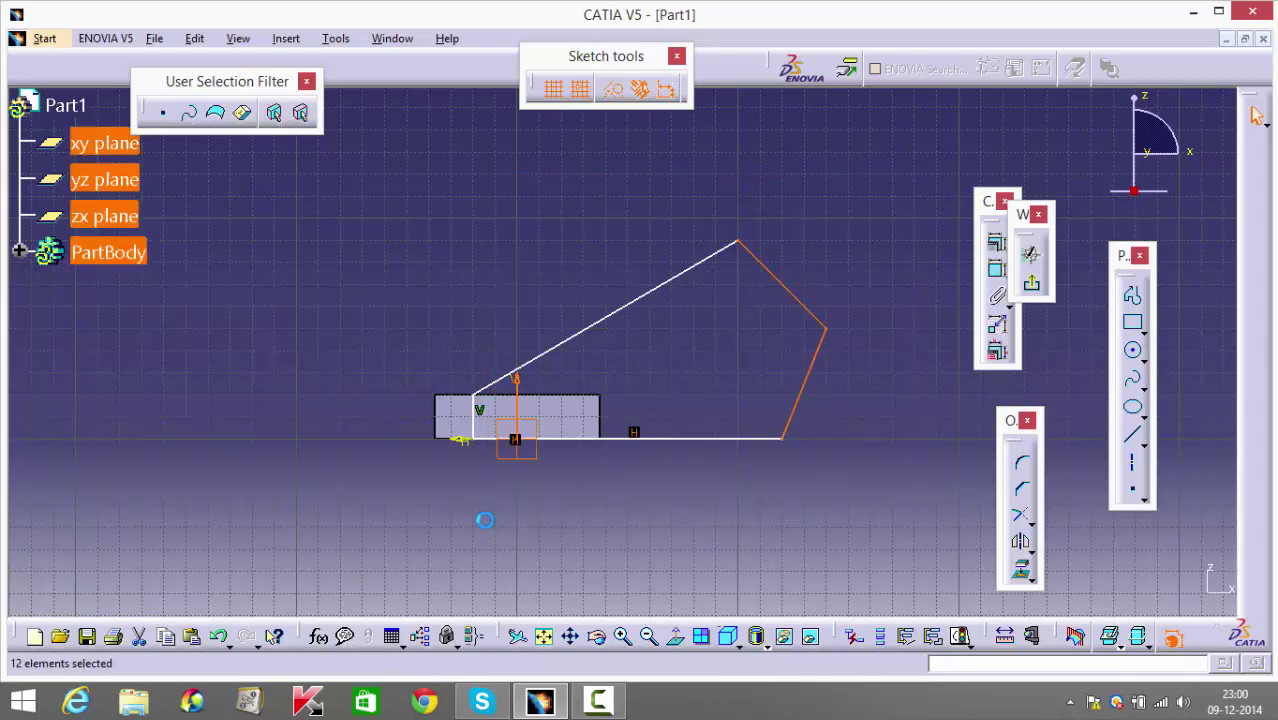
{"action": "key", "text": "Delete"}
{"action": "left_click", "coordinate": [472, 423]}
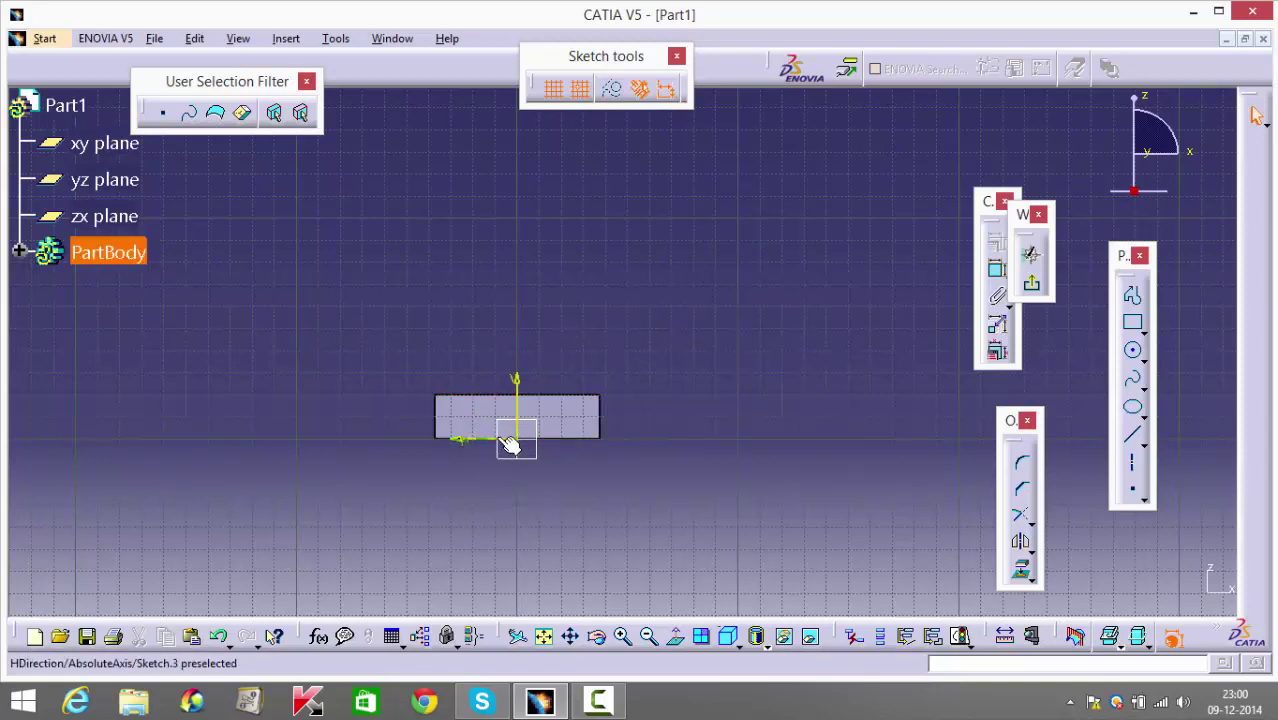
{"action": "left_click", "coordinate": [508, 441]}
{"action": "left_click", "coordinate": [562, 507]}
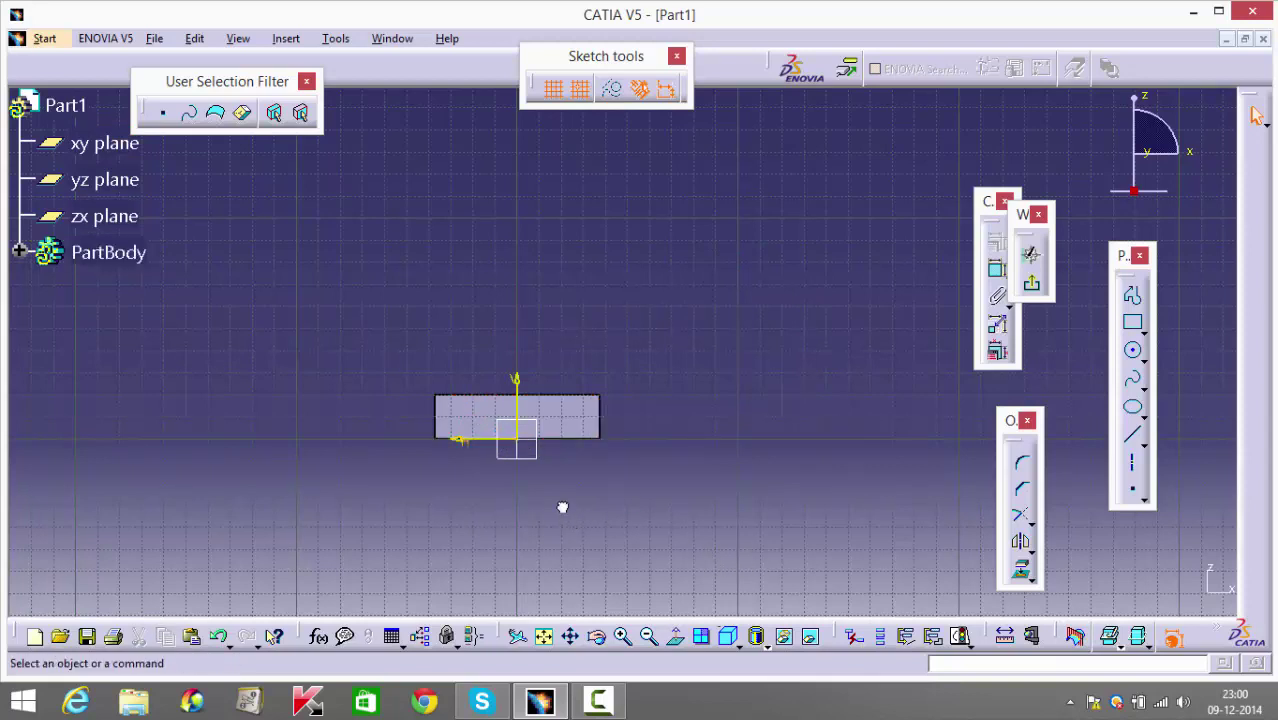
{"action": "left_click", "coordinate": [19, 252]}
{"action": "left_click", "coordinate": [106, 366]}
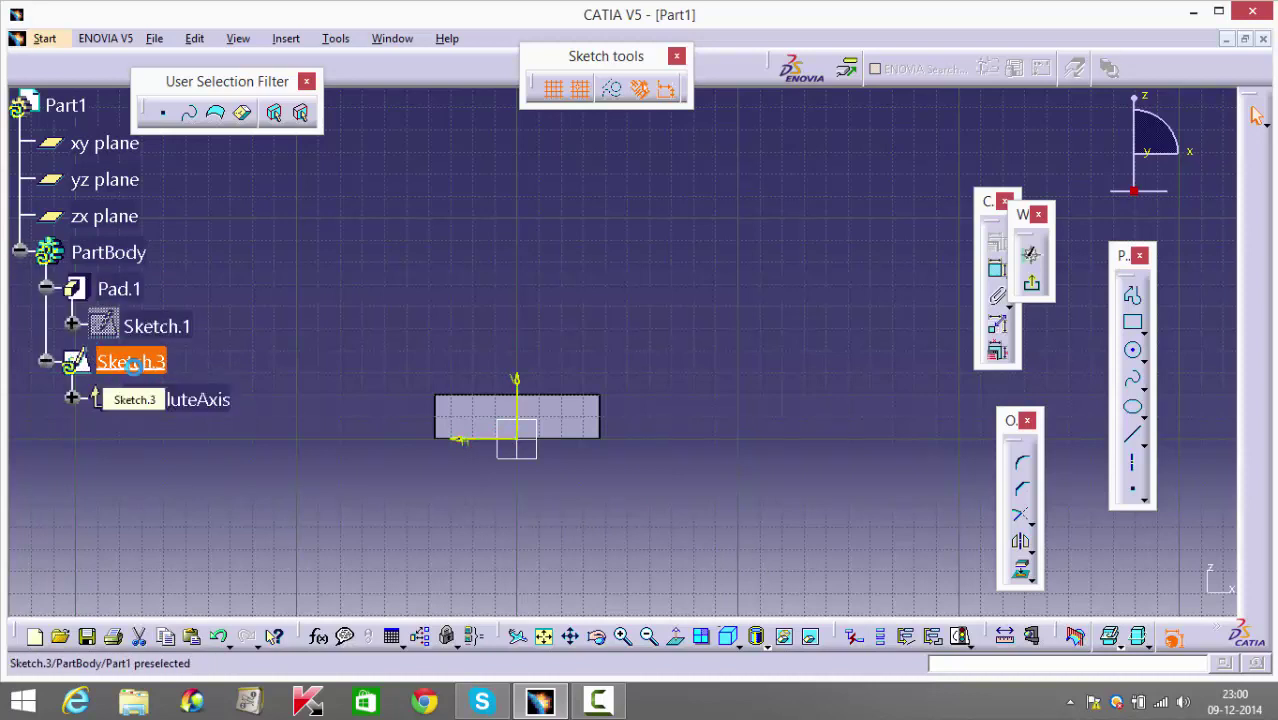
{"action": "right_click", "coordinate": [148, 364]}
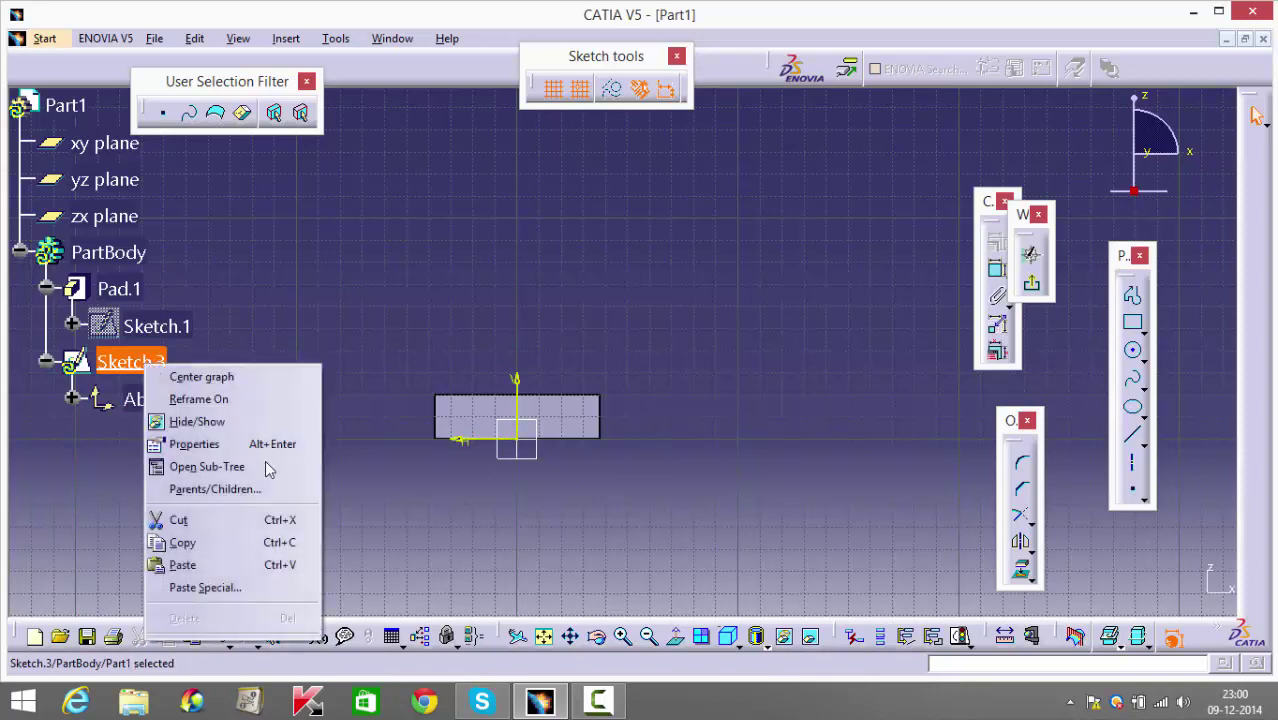
{"action": "left_click", "coordinate": [418, 490]}
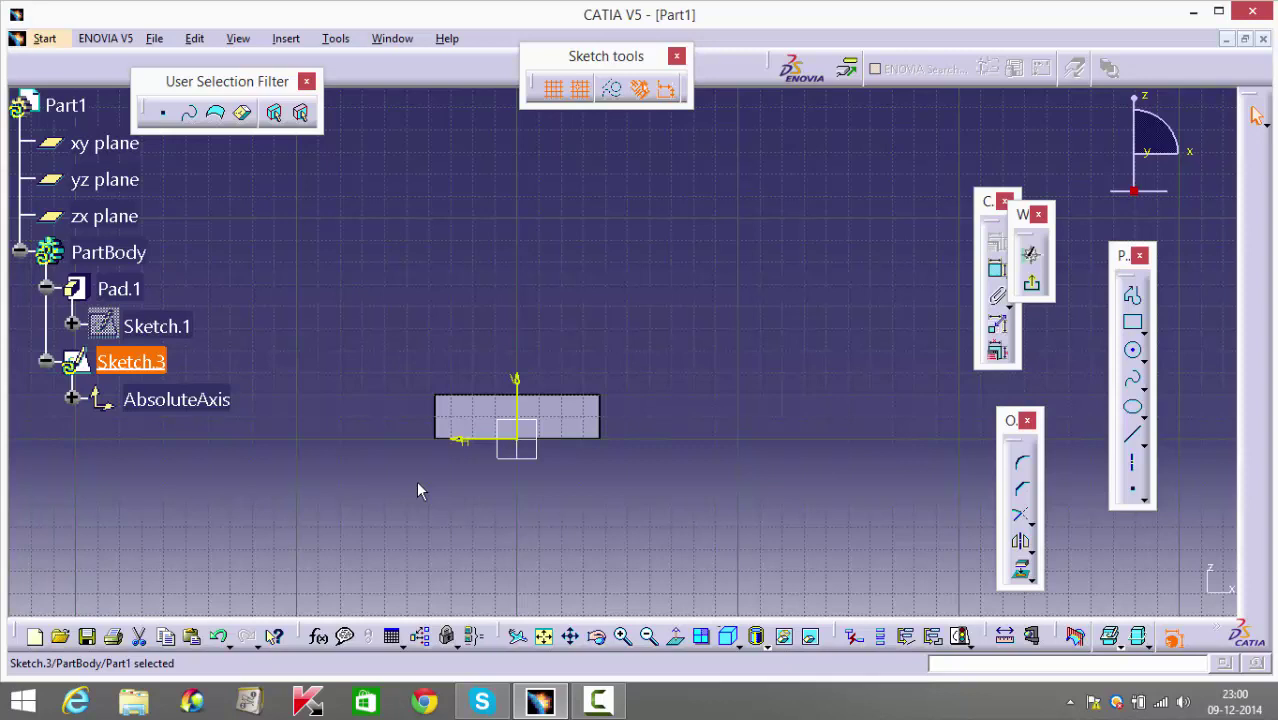
{"action": "left_click", "coordinate": [425, 483]}
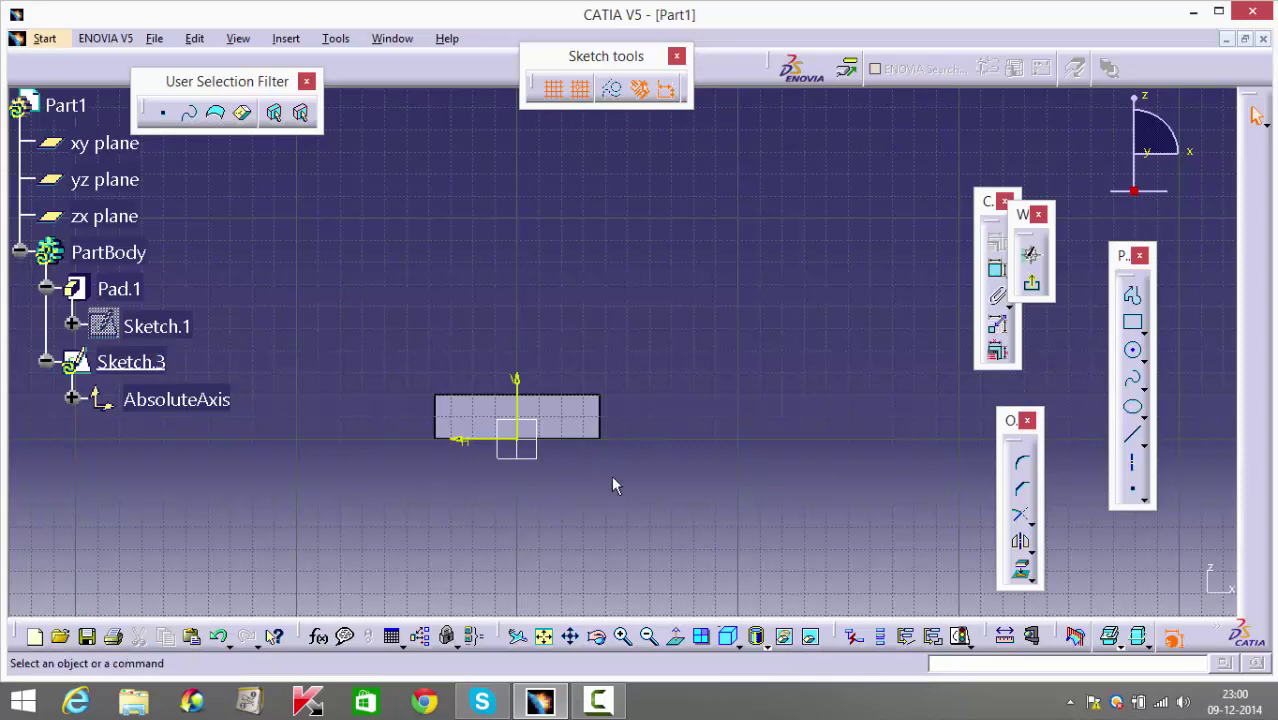
Draw two concentric circles, about 63 mm and 122 mm in diameter, centred at H -90 mm, V 70 mm.
{"action": "left_click", "coordinate": [1132, 350]}
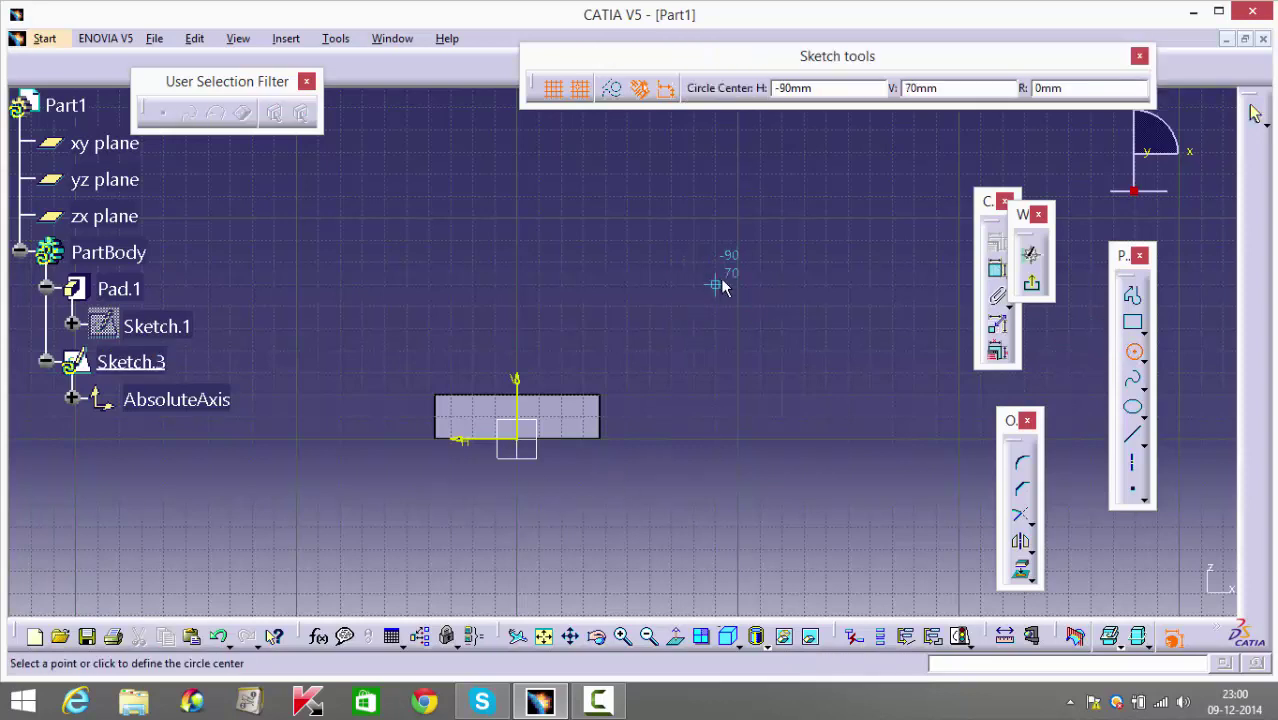
{"action": "left_click", "coordinate": [715, 284]}
{"action": "left_click", "coordinate": [732, 216]}
{"action": "left_click", "coordinate": [1132, 350]}
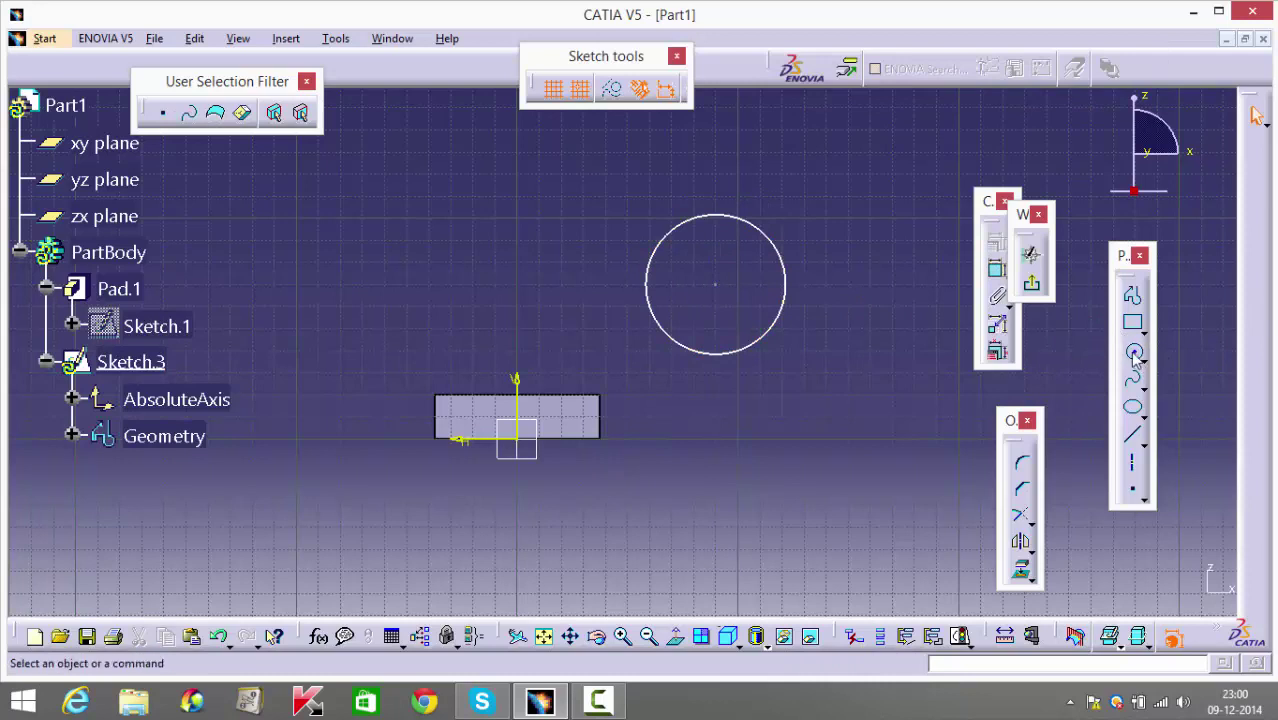
{"action": "left_click", "coordinate": [722, 272]}
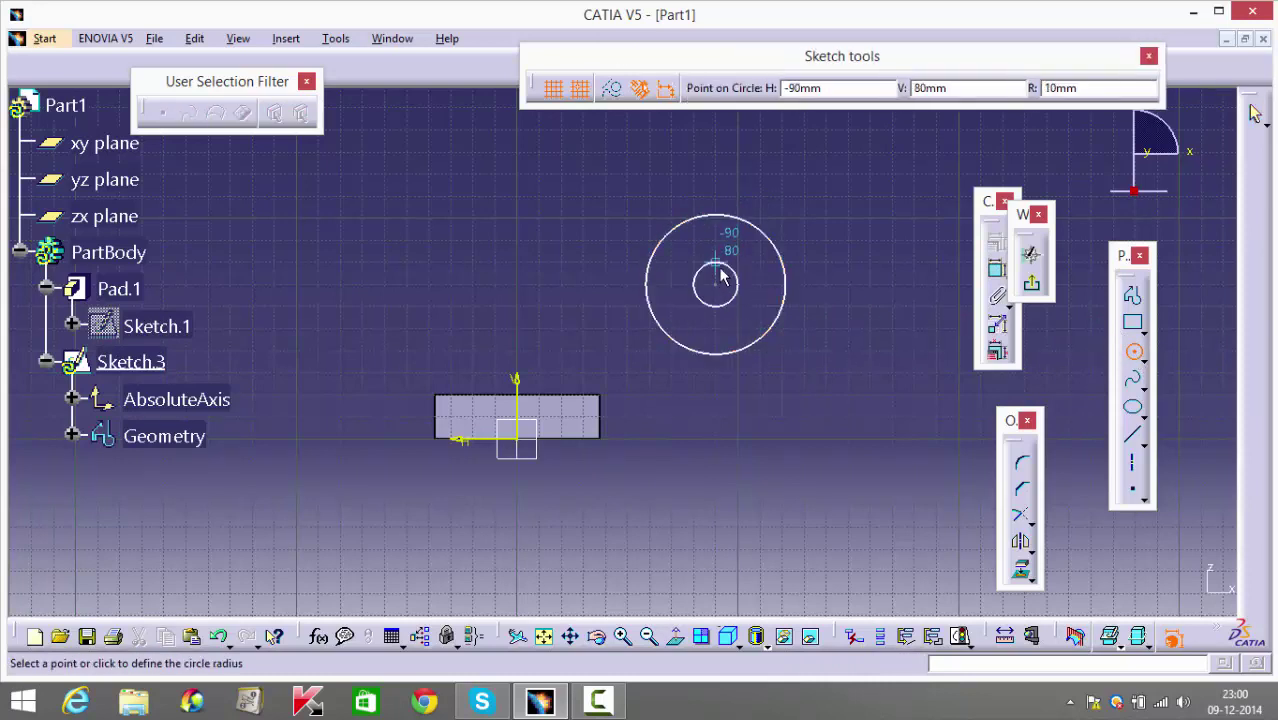
{"action": "left_click", "coordinate": [842, 242]}
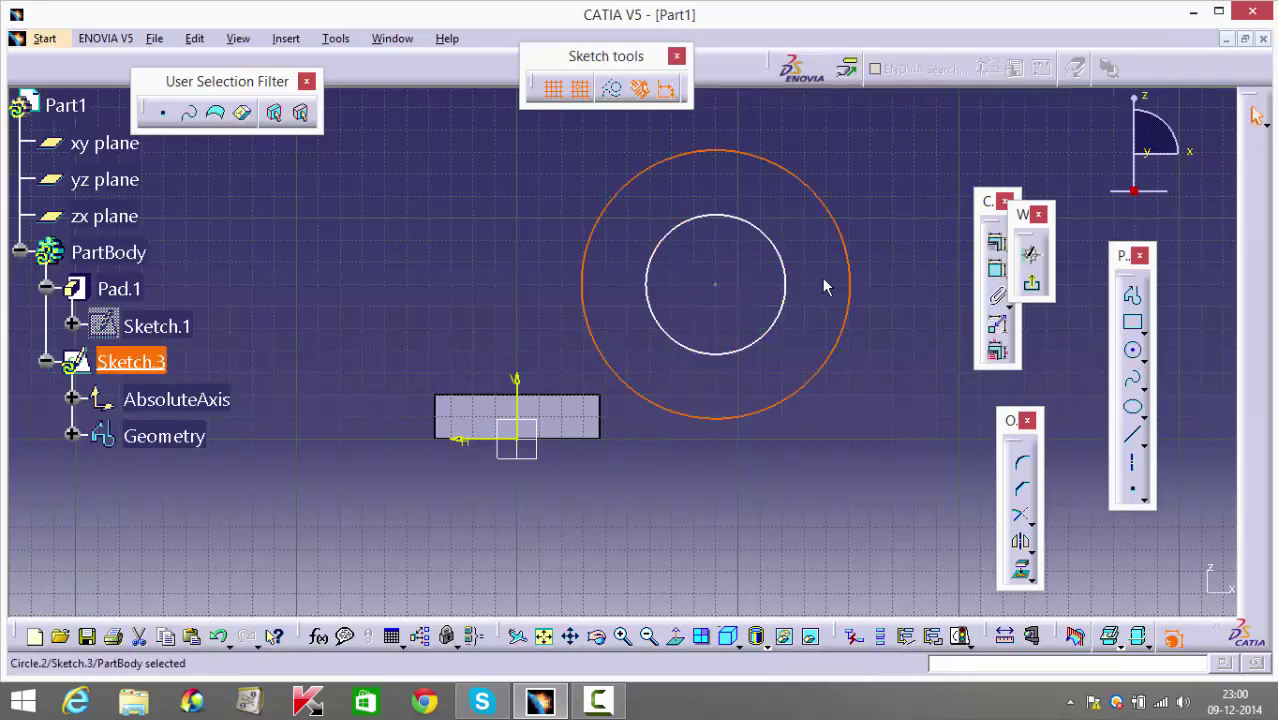
{"action": "left_click", "coordinate": [832, 428]}
Dimension the inner circle and set its diameter to 45 mm.
{"action": "left_click", "coordinate": [996, 269]}
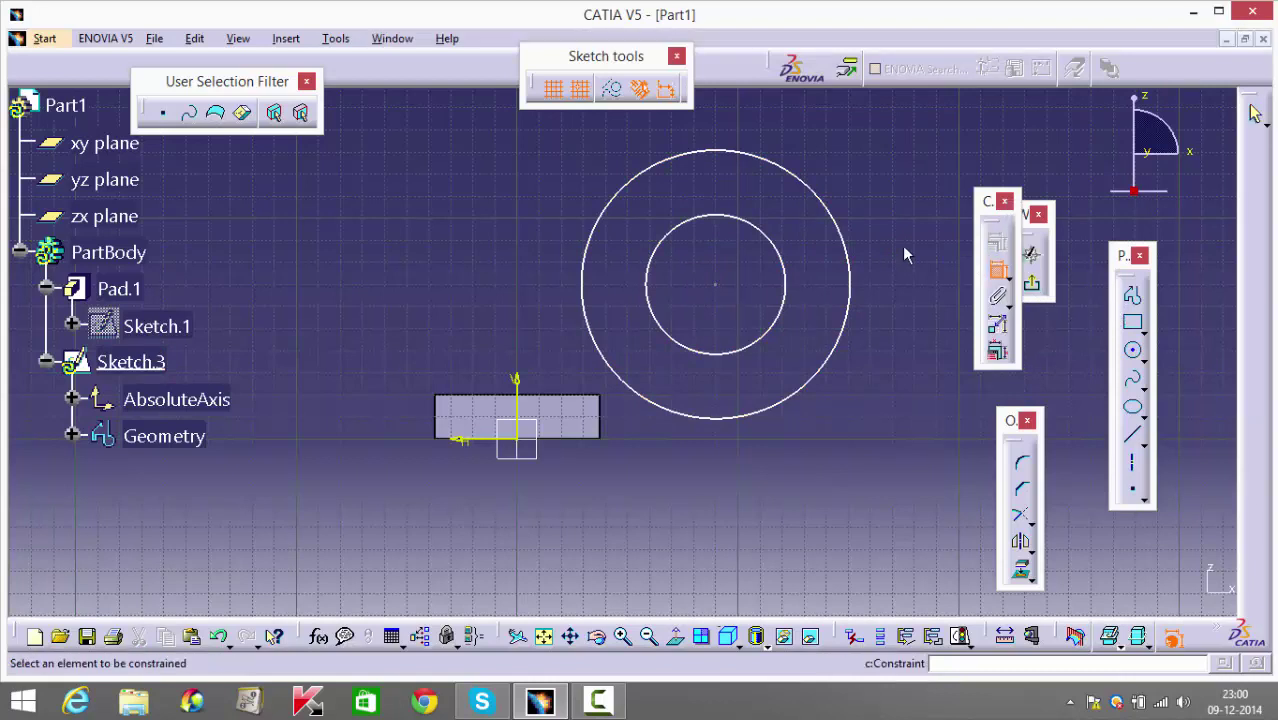
{"action": "left_click", "coordinate": [780, 251]}
{"action": "left_click", "coordinate": [852, 160]}
{"action": "double_click", "coordinate": [852, 152]}
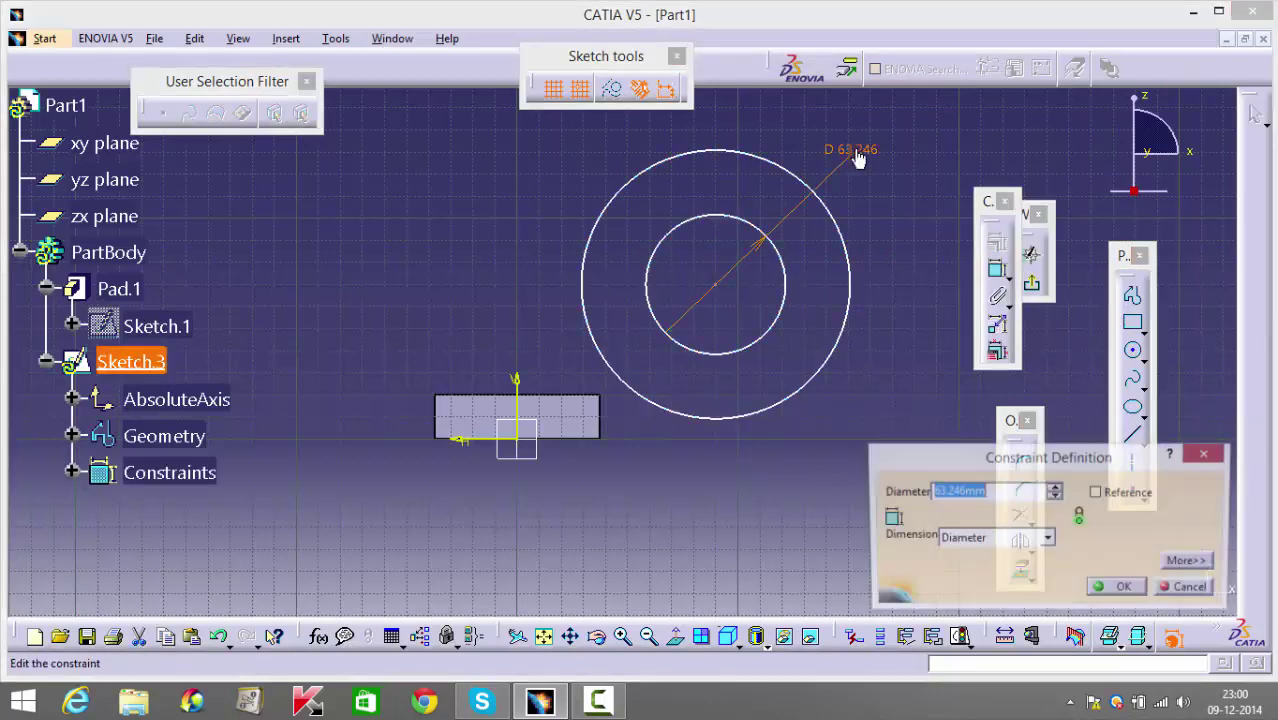
{"action": "type", "text": "45"}
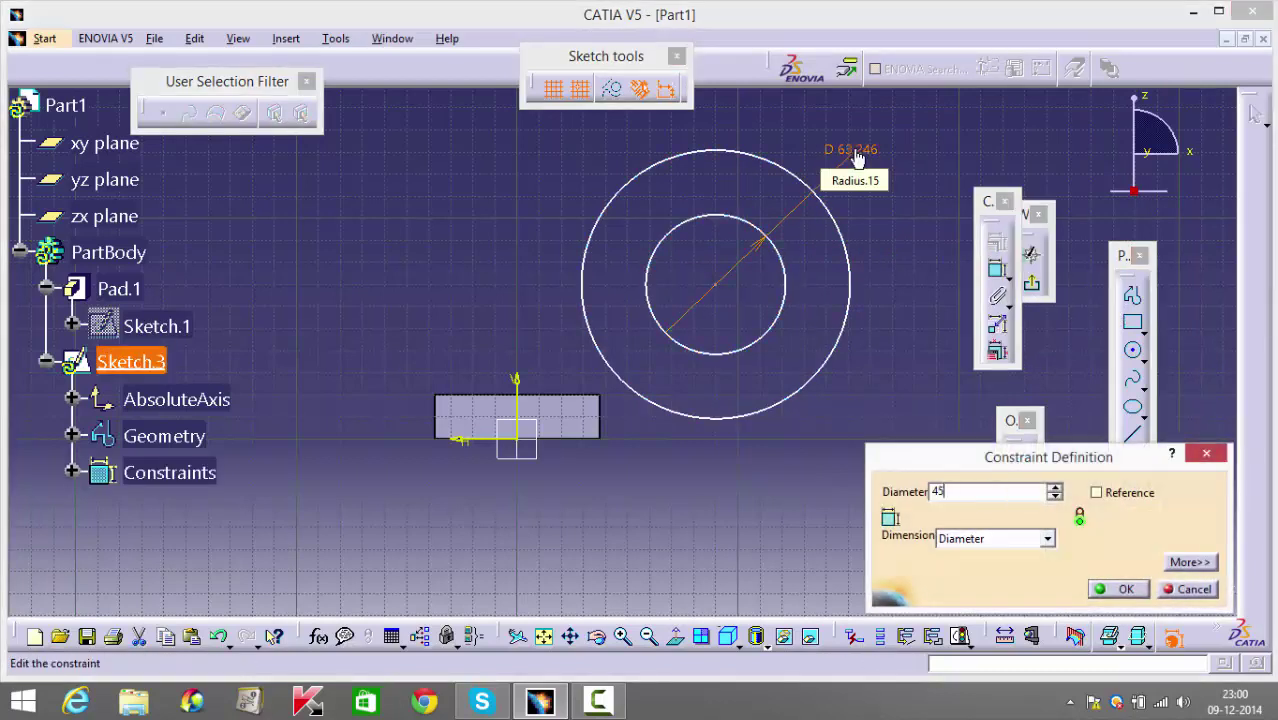
{"action": "key", "text": "Return"}
Dimension the outer circle and set its diameter to 80 mm.
{"action": "left_click", "coordinate": [997, 271]}
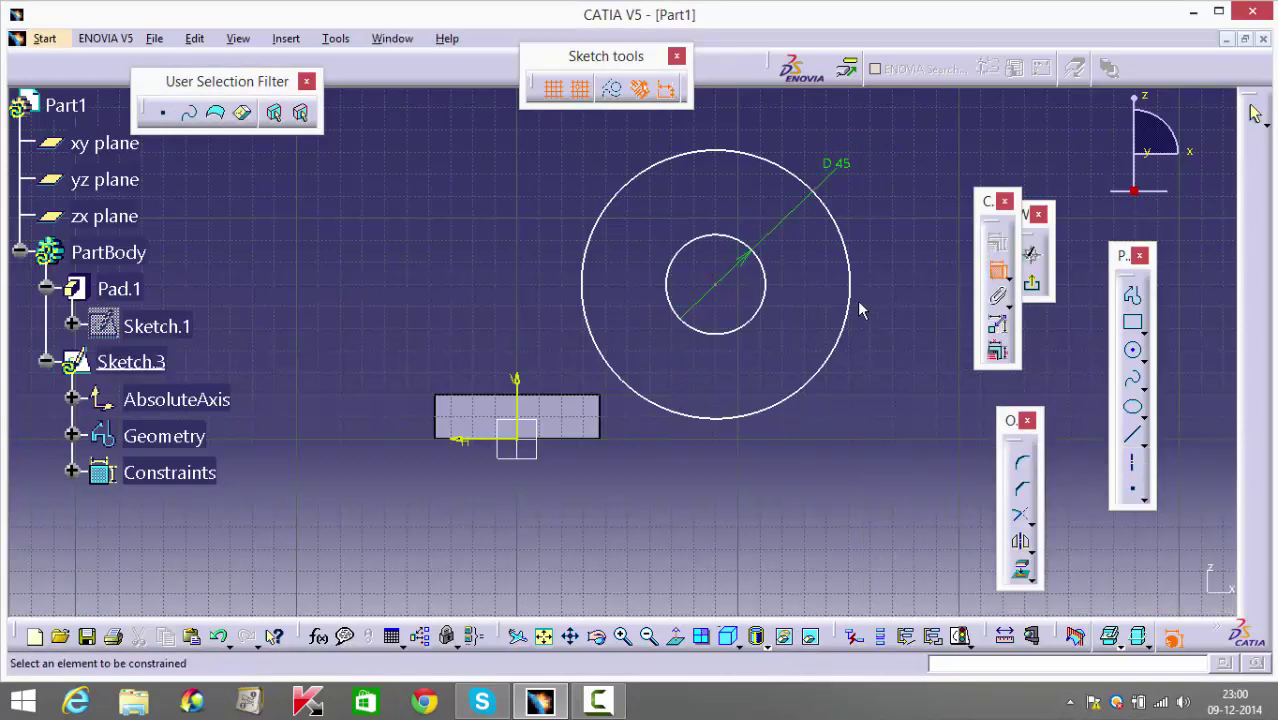
{"action": "left_click", "coordinate": [852, 286]}
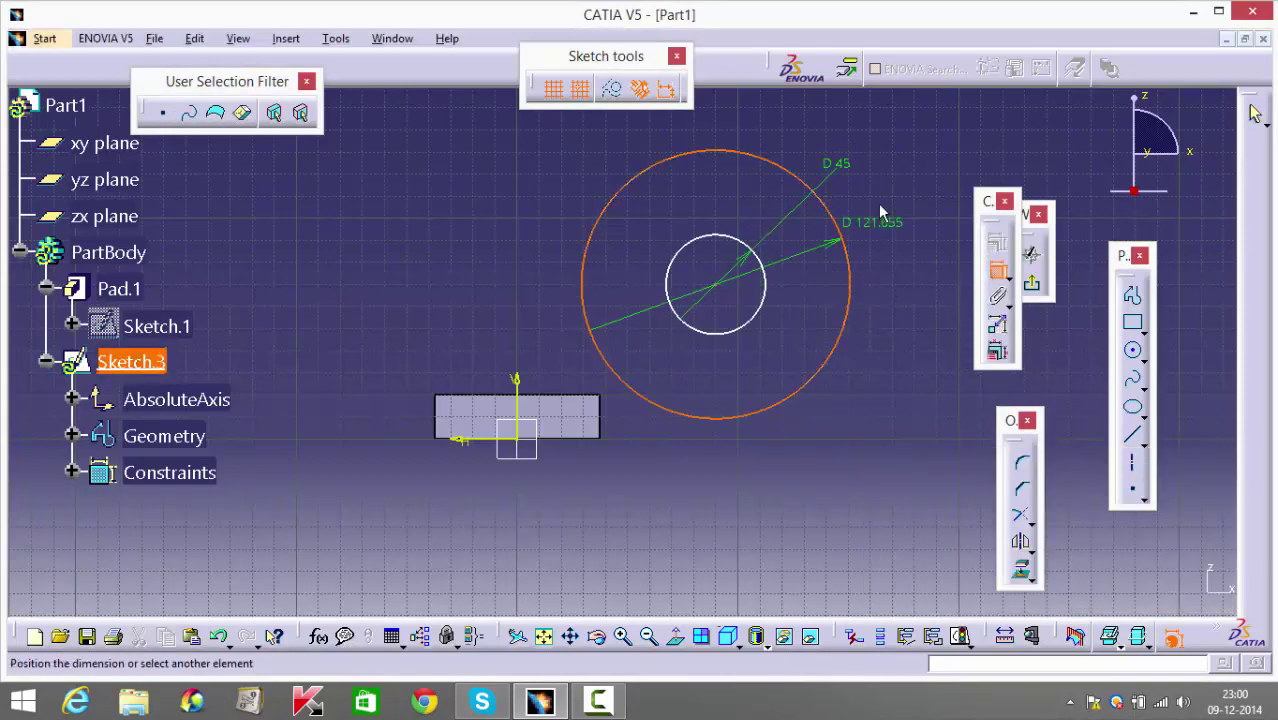
{"action": "left_click", "coordinate": [884, 196]}
{"action": "double_click", "coordinate": [884, 198]}
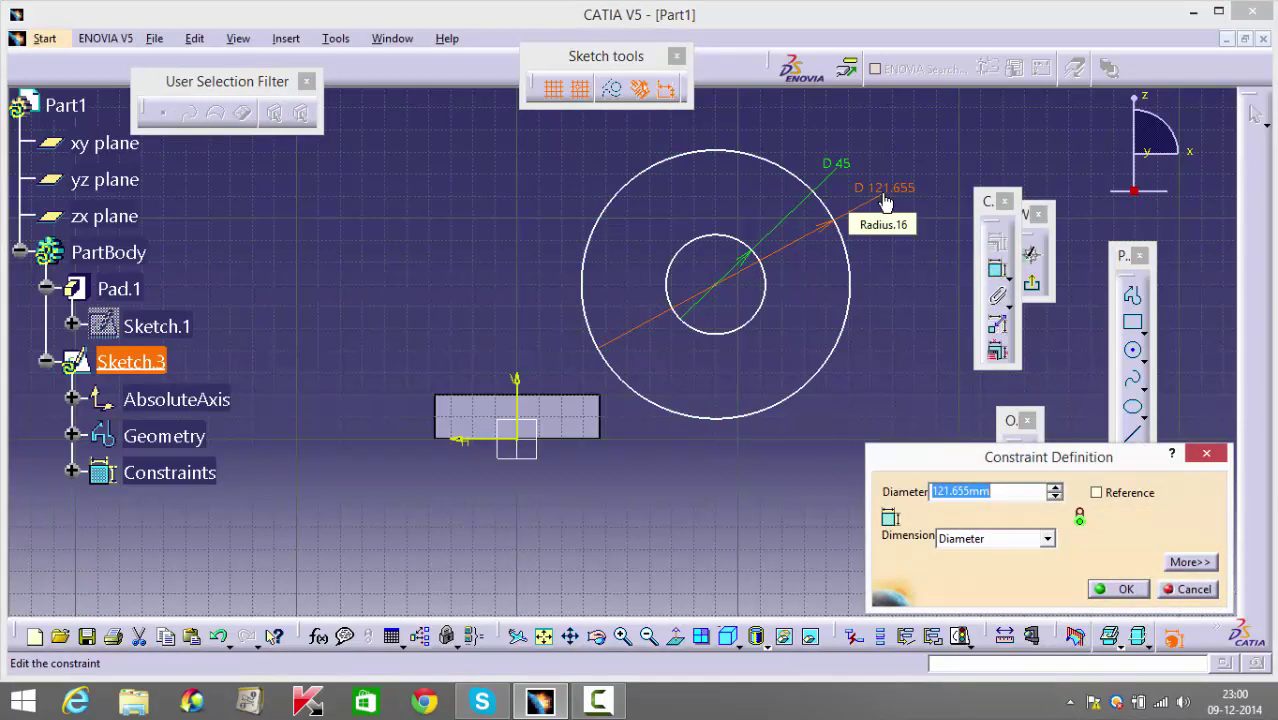
{"action": "type", "text": "80"}
{"action": "key", "text": "Return"}
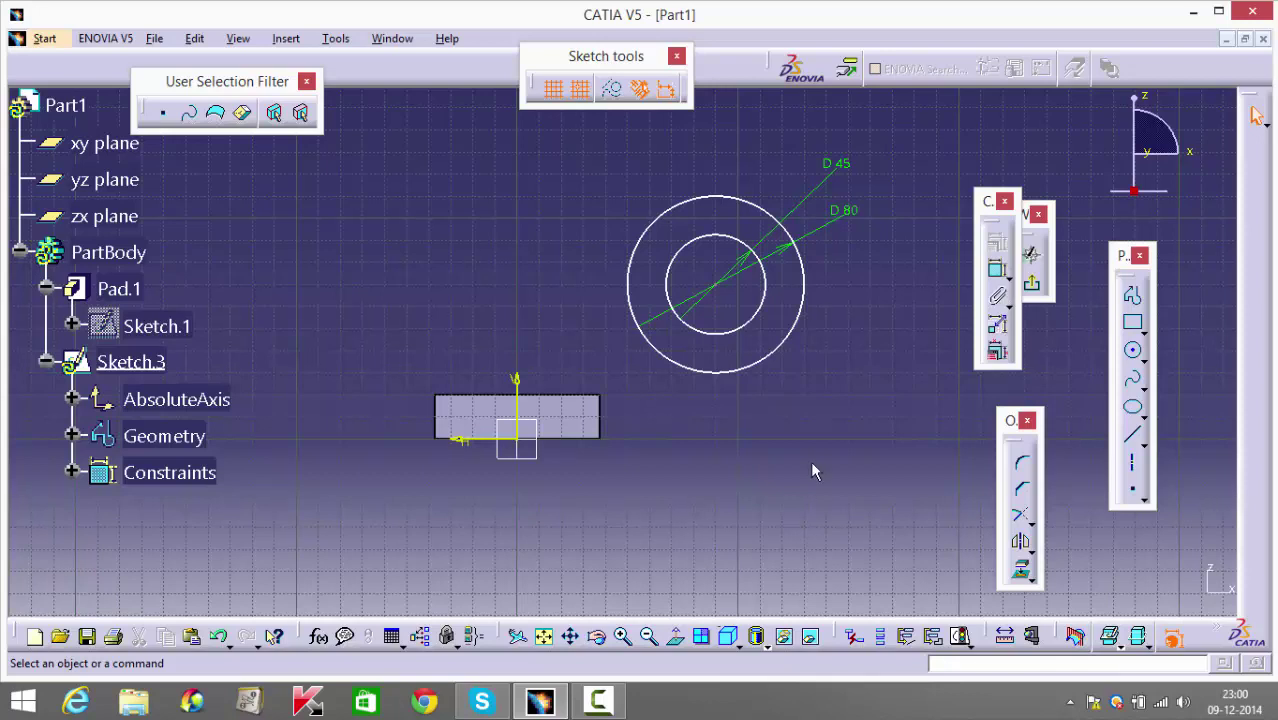
Constrain the circles' centre to a horizontal distance of 130 mm from the plate's far side edge.
{"action": "left_click", "coordinate": [997, 268]}
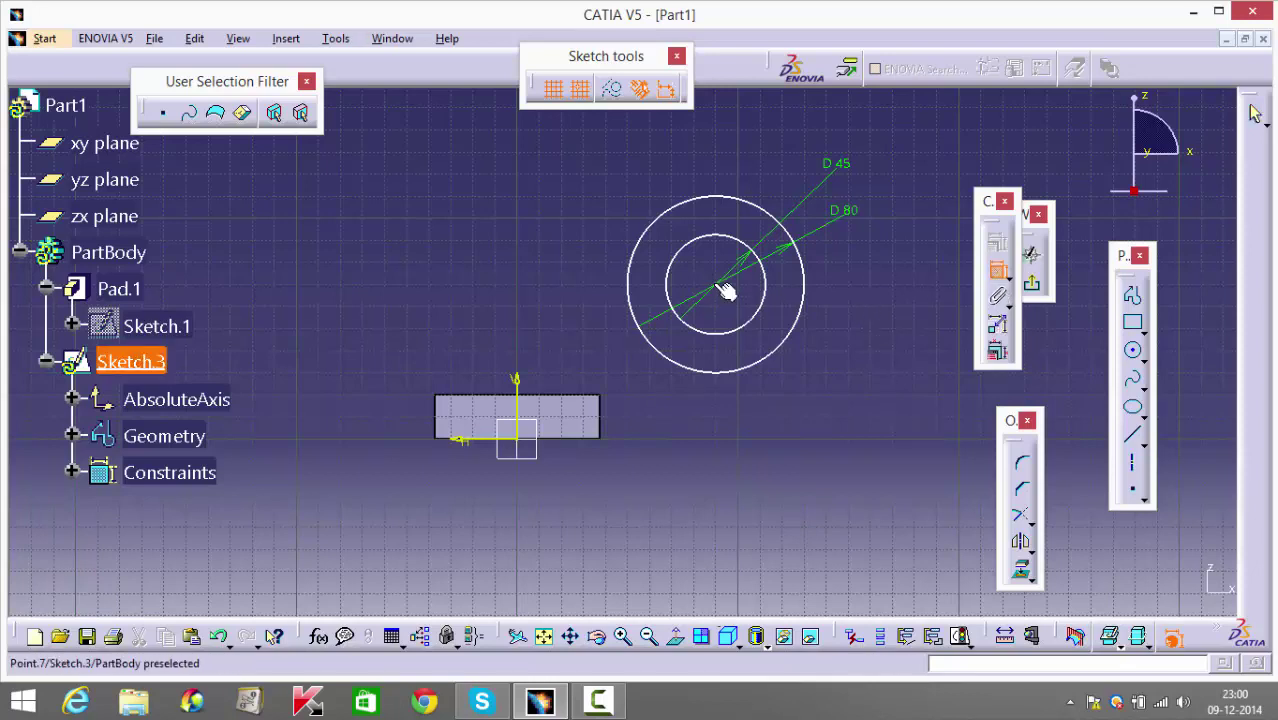
{"action": "left_click", "coordinate": [725, 290]}
{"action": "left_click", "coordinate": [436, 428]}
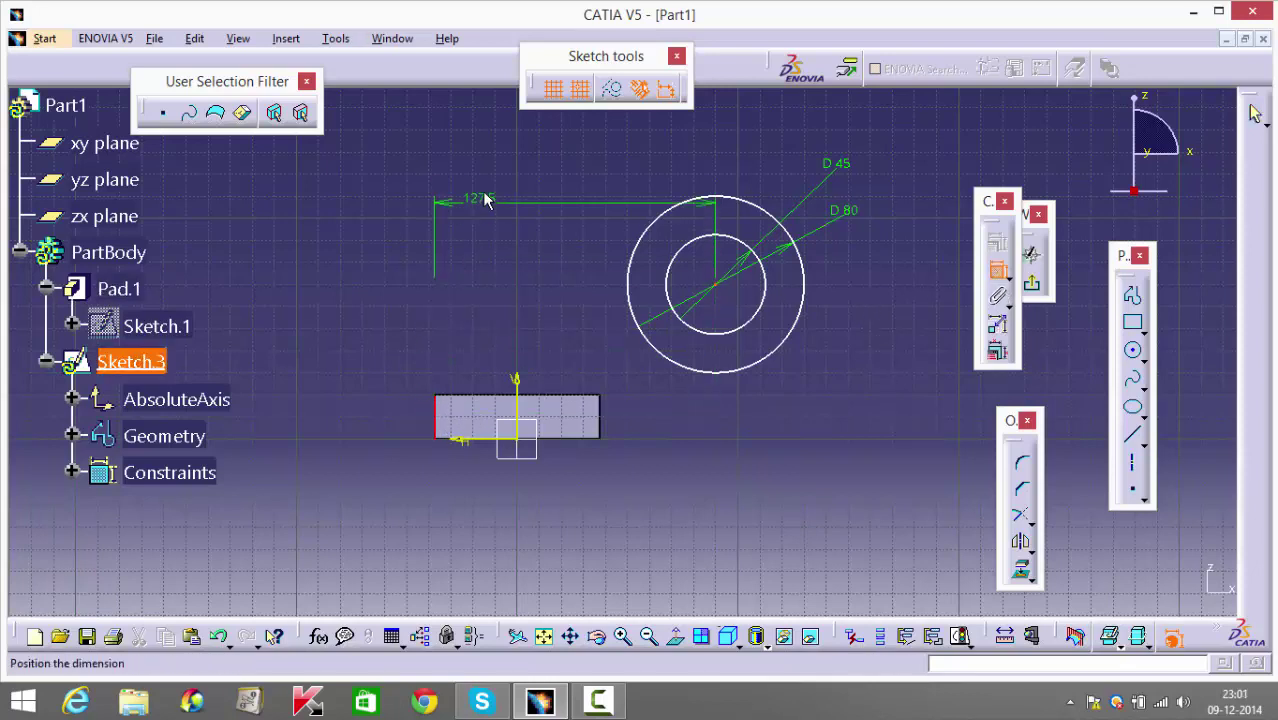
{"action": "left_click", "coordinate": [485, 180]}
{"action": "double_click", "coordinate": [485, 181]}
{"action": "type", "text": "130"}
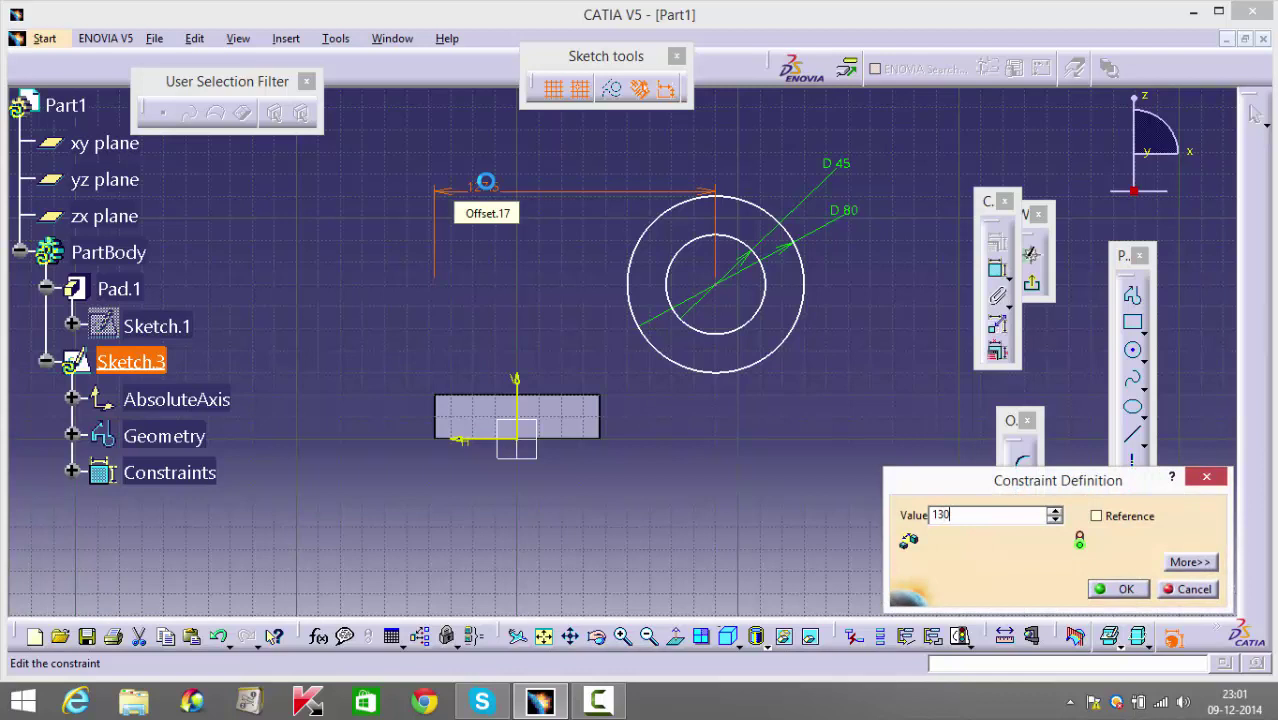
{"action": "key", "text": "Return"}
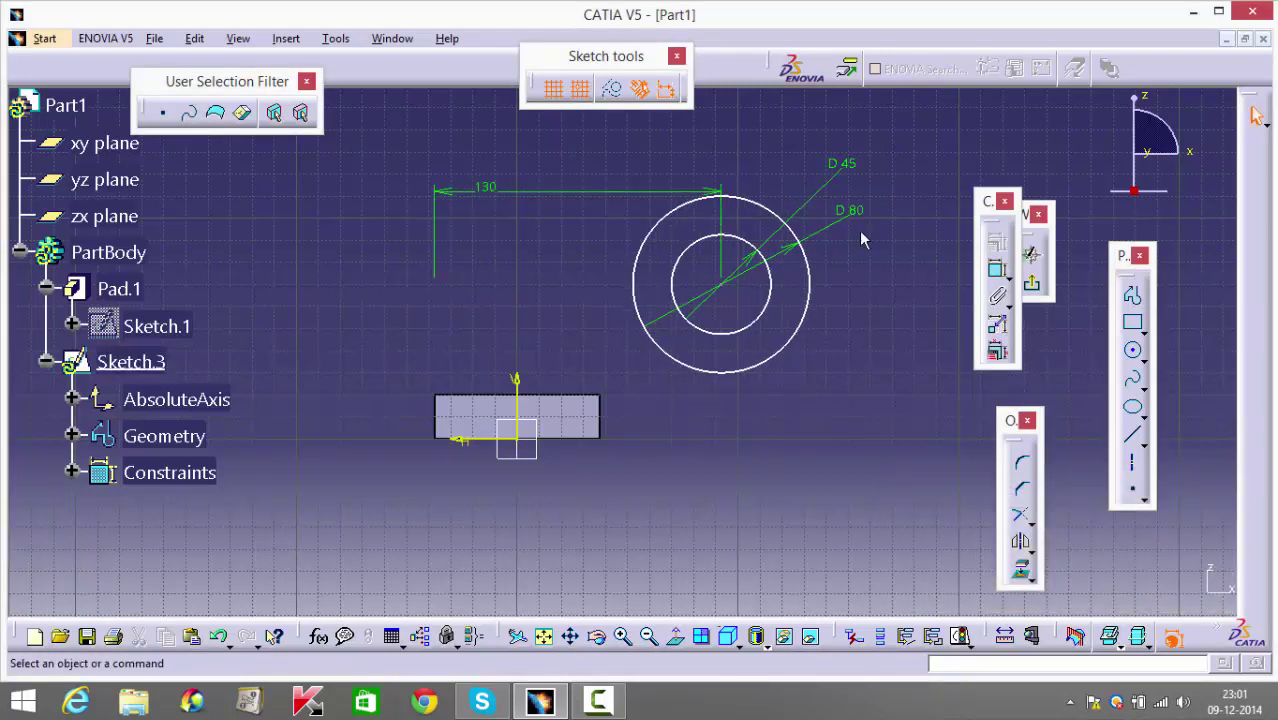
Constrain the circles' centre to a height of 62 mm above the plate's bottom edge.
{"action": "left_click", "coordinate": [996, 268]}
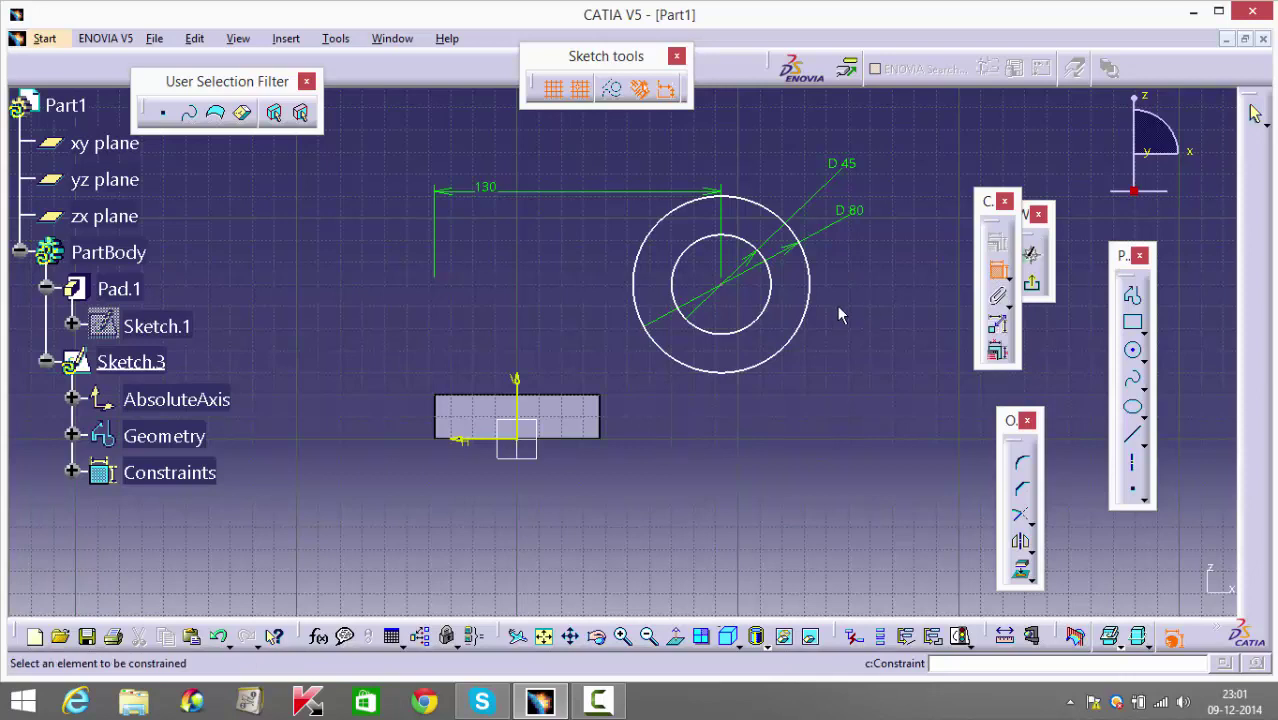
{"action": "left_click", "coordinate": [728, 286]}
{"action": "left_click", "coordinate": [571, 438]}
{"action": "left_click", "coordinate": [829, 371]}
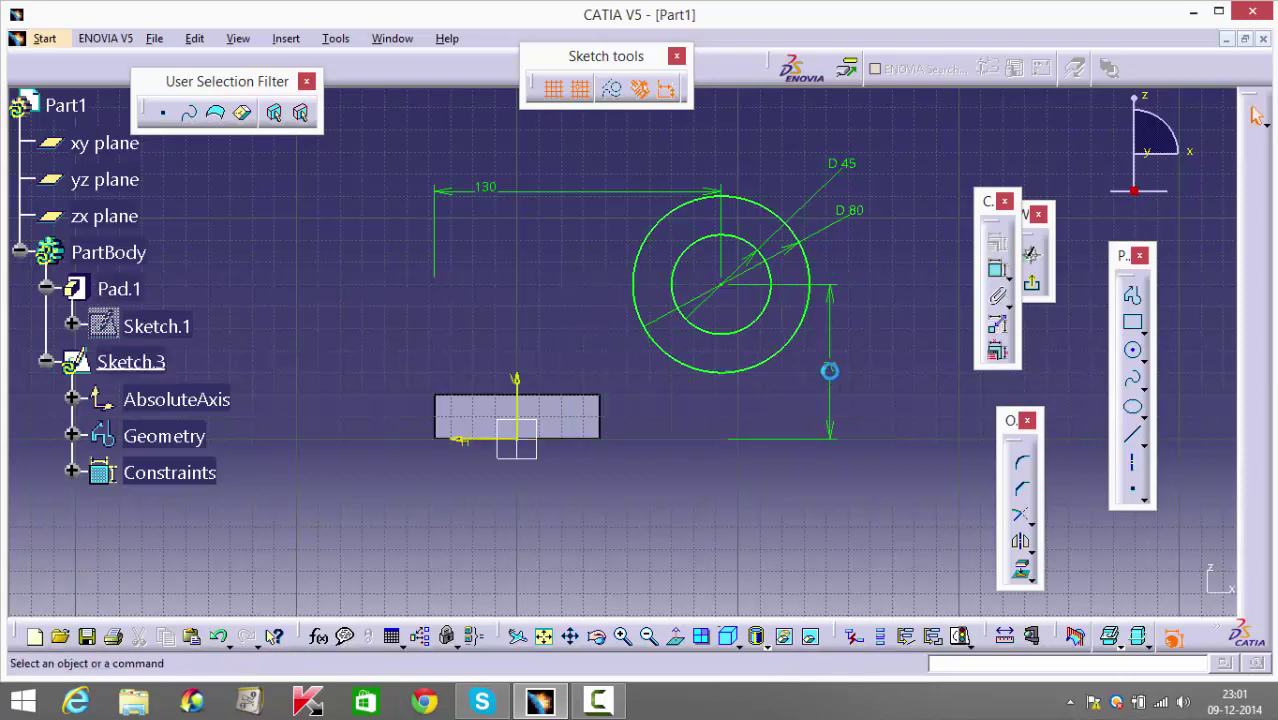
{"action": "double_click", "coordinate": [829, 371]}
{"action": "type", "text": "62mm"}
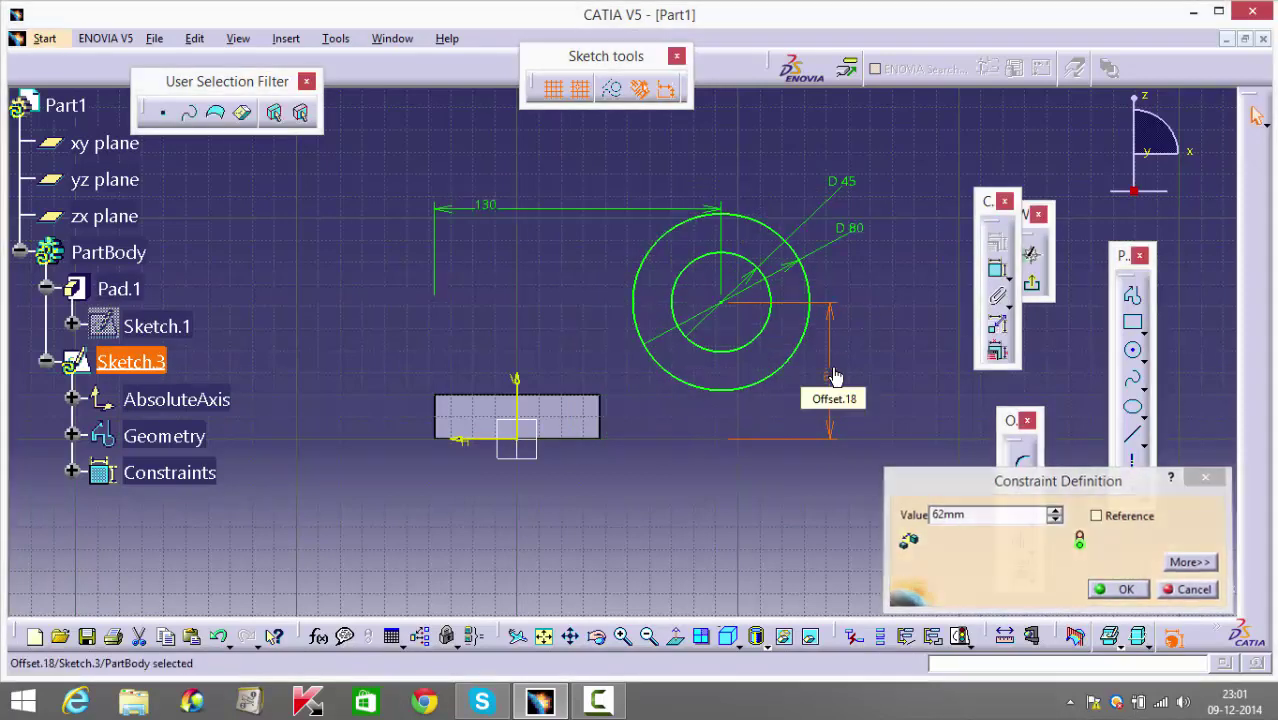
{"action": "key", "text": "Return"}
{"action": "left_click", "coordinate": [828, 576]}
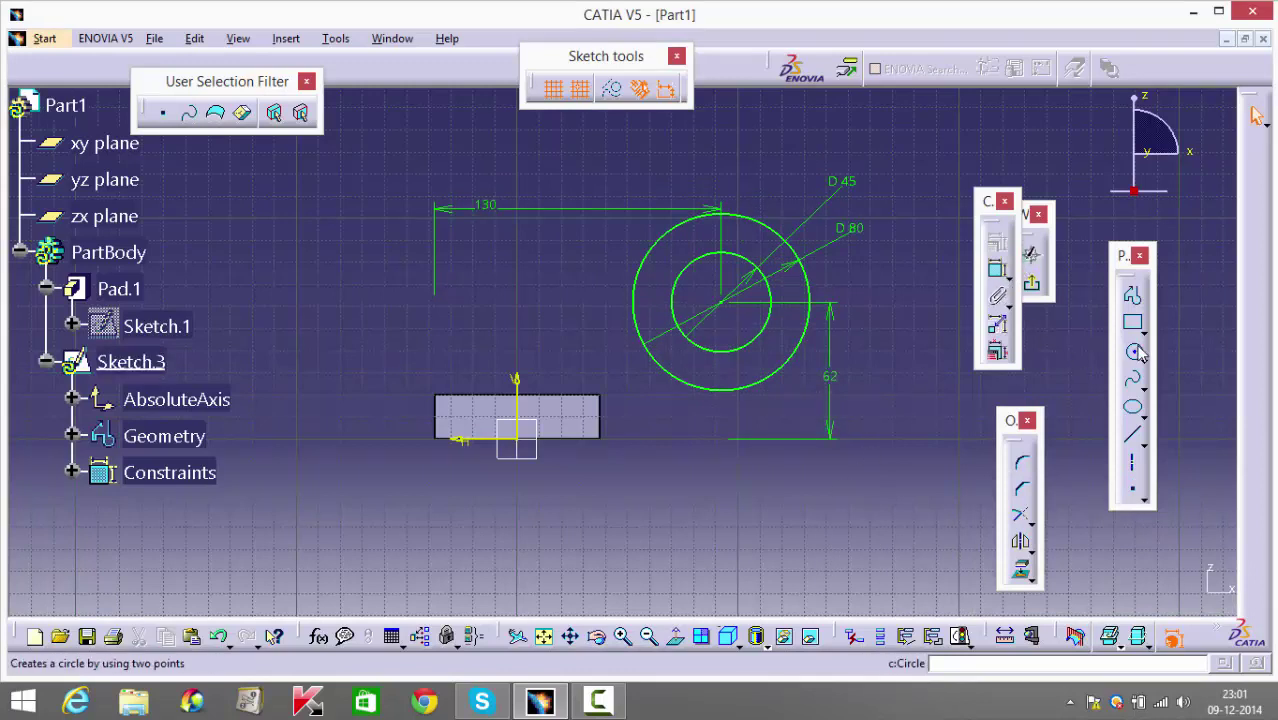
Draw two oblique lines crossing the outer circle, one ending on the base line and the other on the plate's top edge.
{"action": "left_click", "coordinate": [1134, 441]}
{"action": "left_click", "coordinate": [870, 220]}
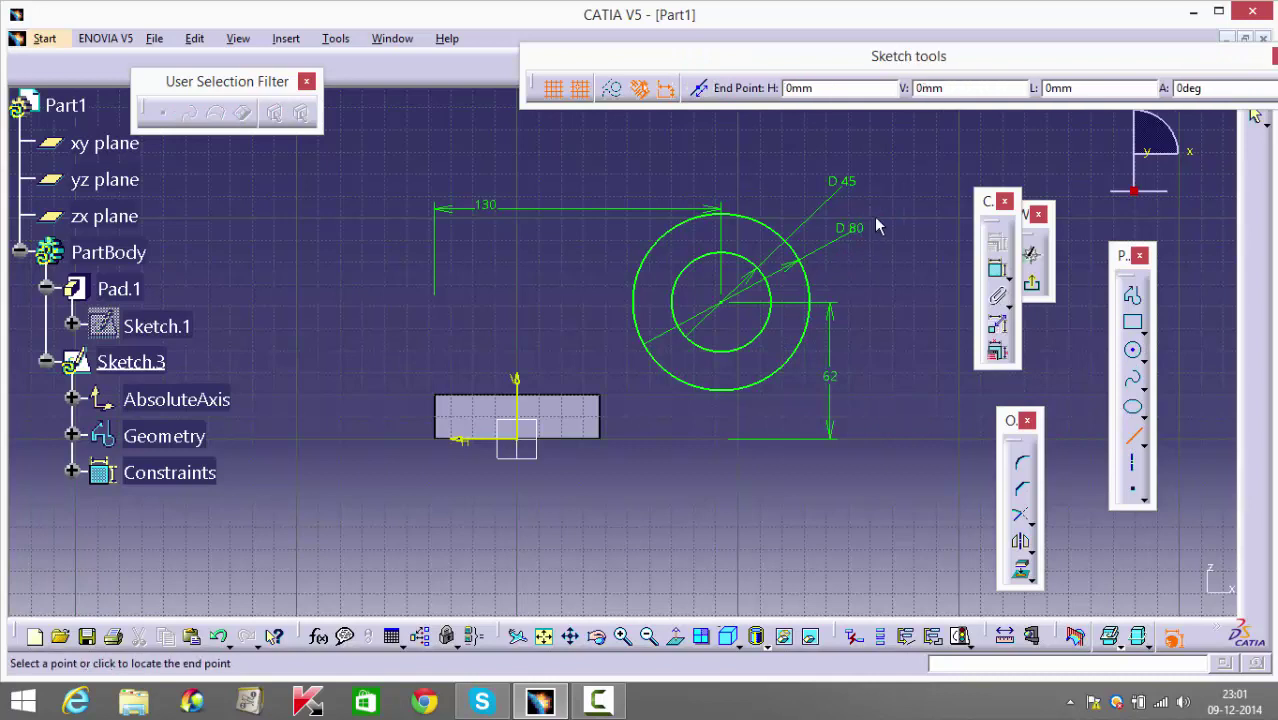
{"action": "left_click", "coordinate": [743, 435]}
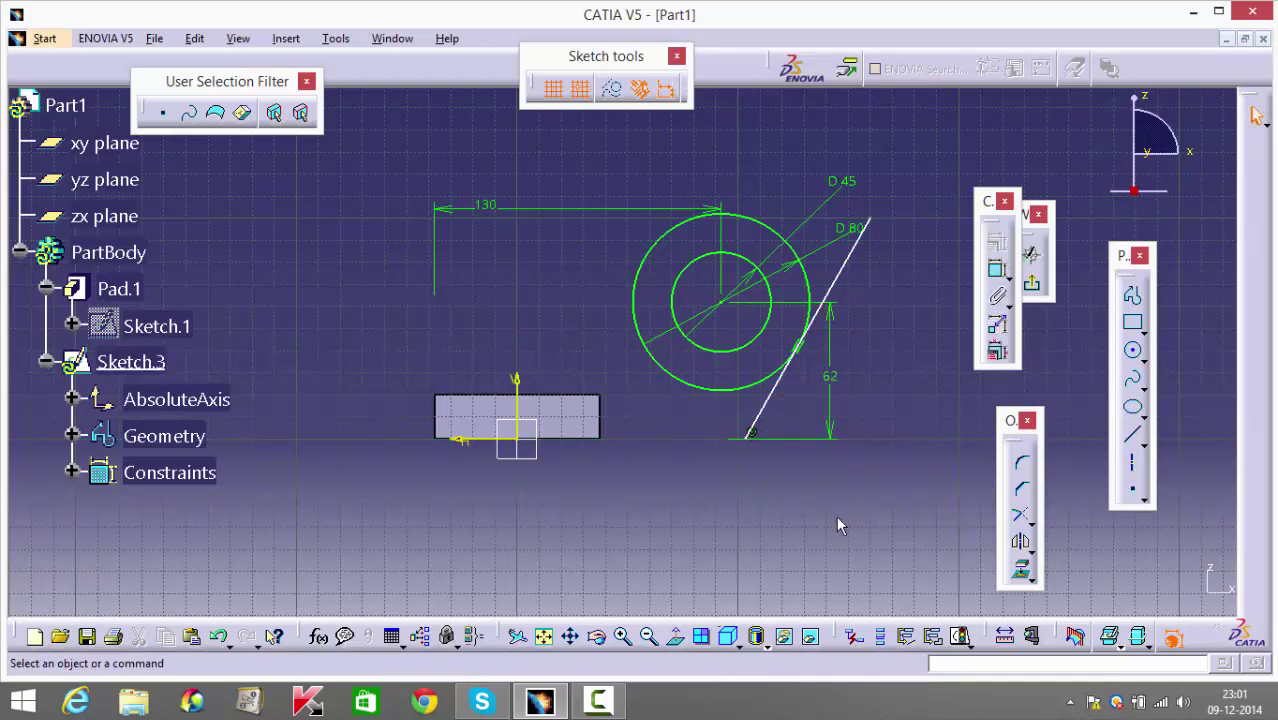
{"action": "left_click", "coordinate": [1132, 434]}
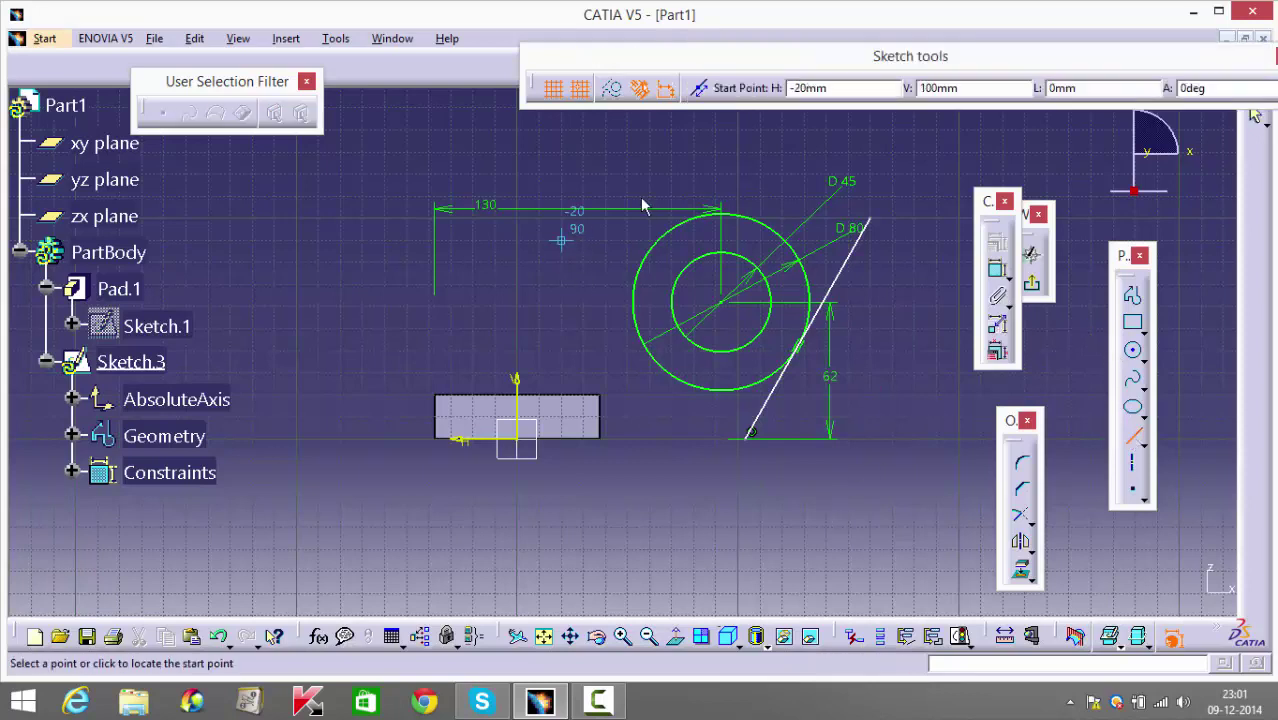
{"action": "left_click", "coordinate": [804, 130]}
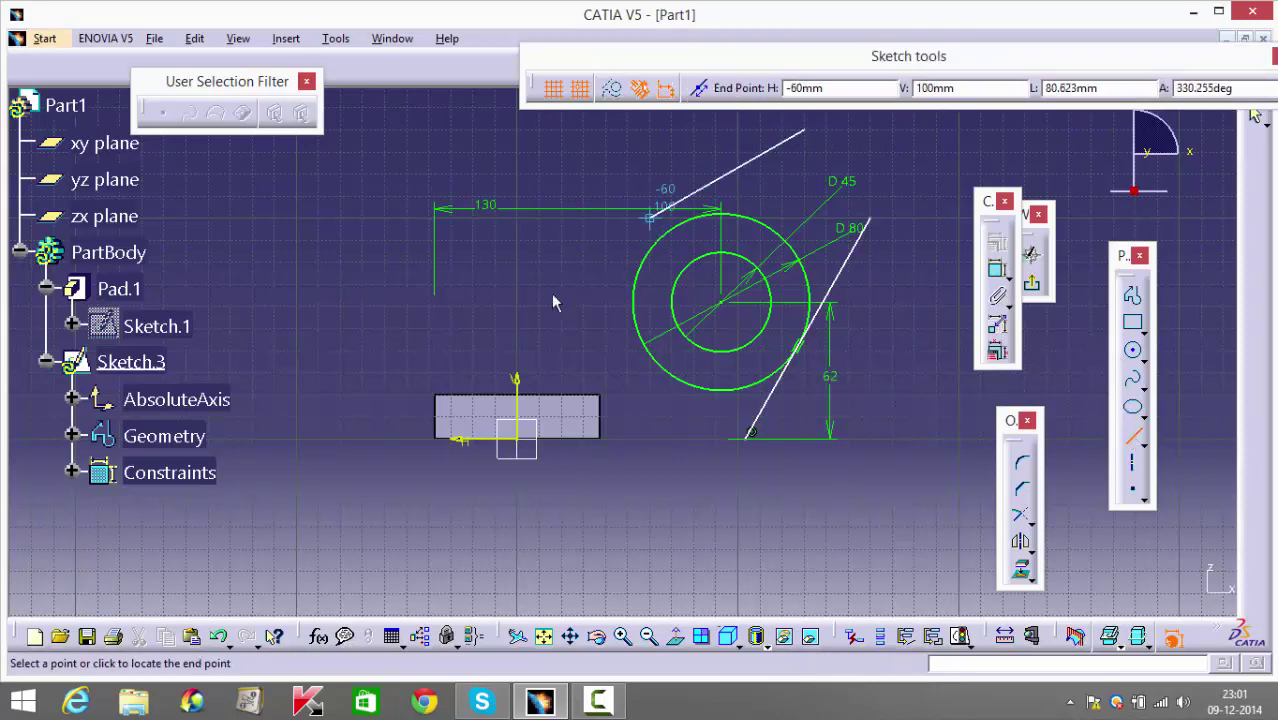
{"action": "left_click", "coordinate": [460, 397]}
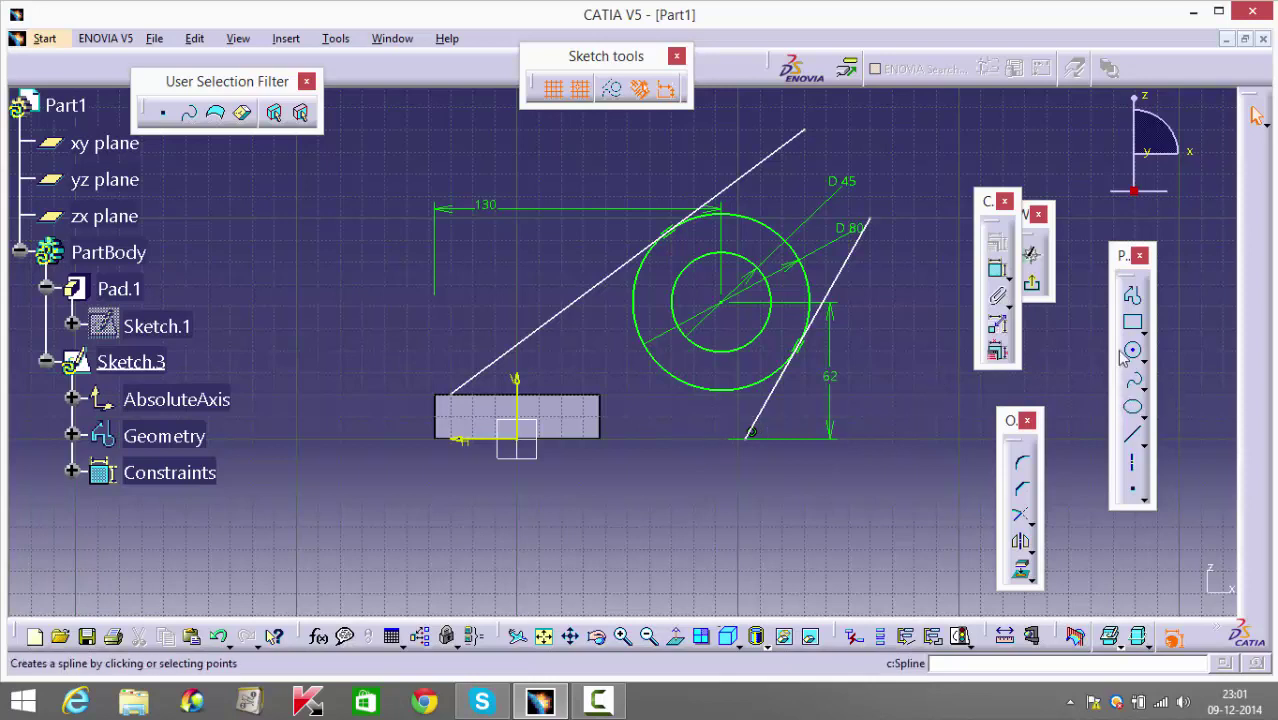
Join the oblique lines' lower ends with a vertical line about 20 mm long through the plate and a horizontal line along its base.
{"action": "left_click", "coordinate": [1133, 296]}
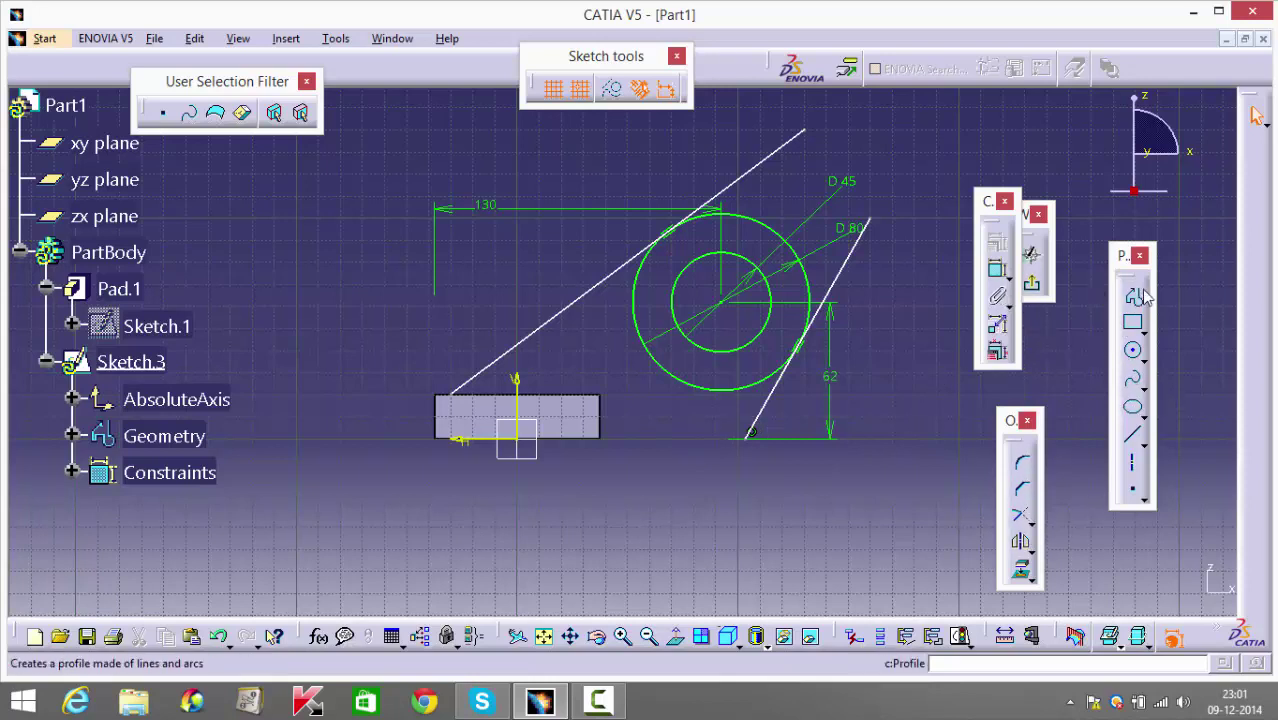
{"action": "left_click", "coordinate": [452, 394]}
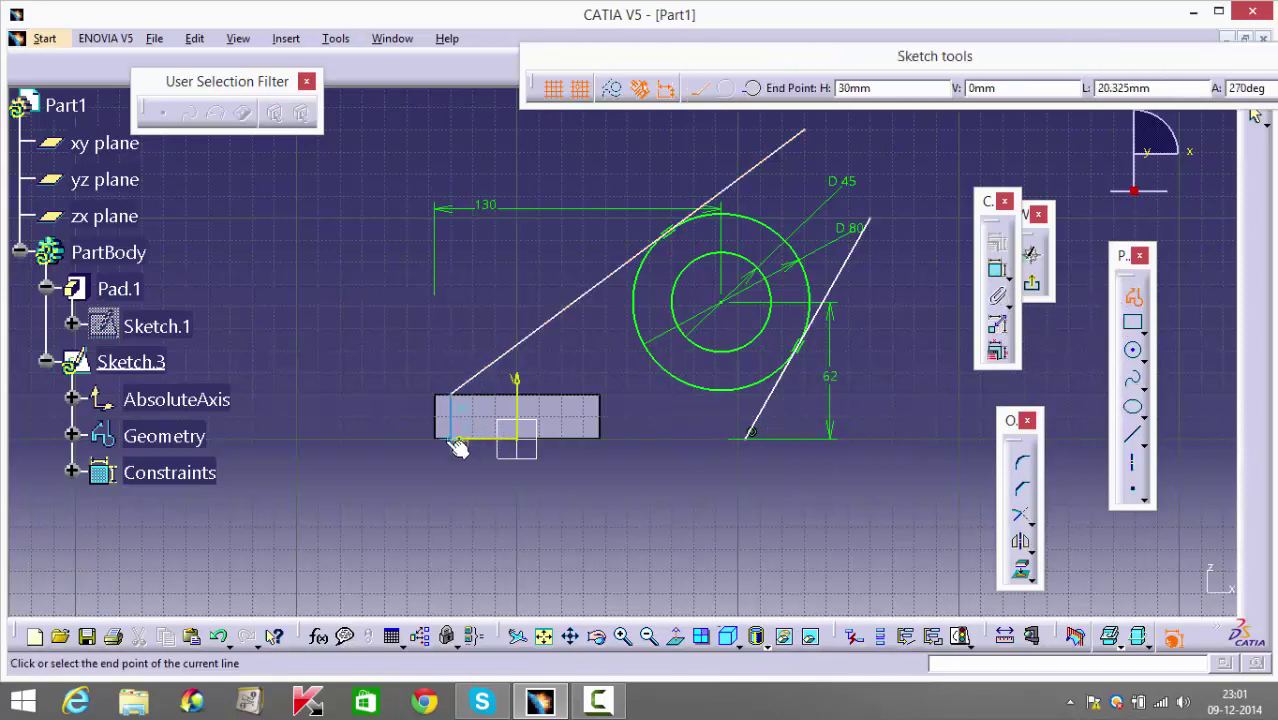
{"action": "left_click", "coordinate": [455, 440]}
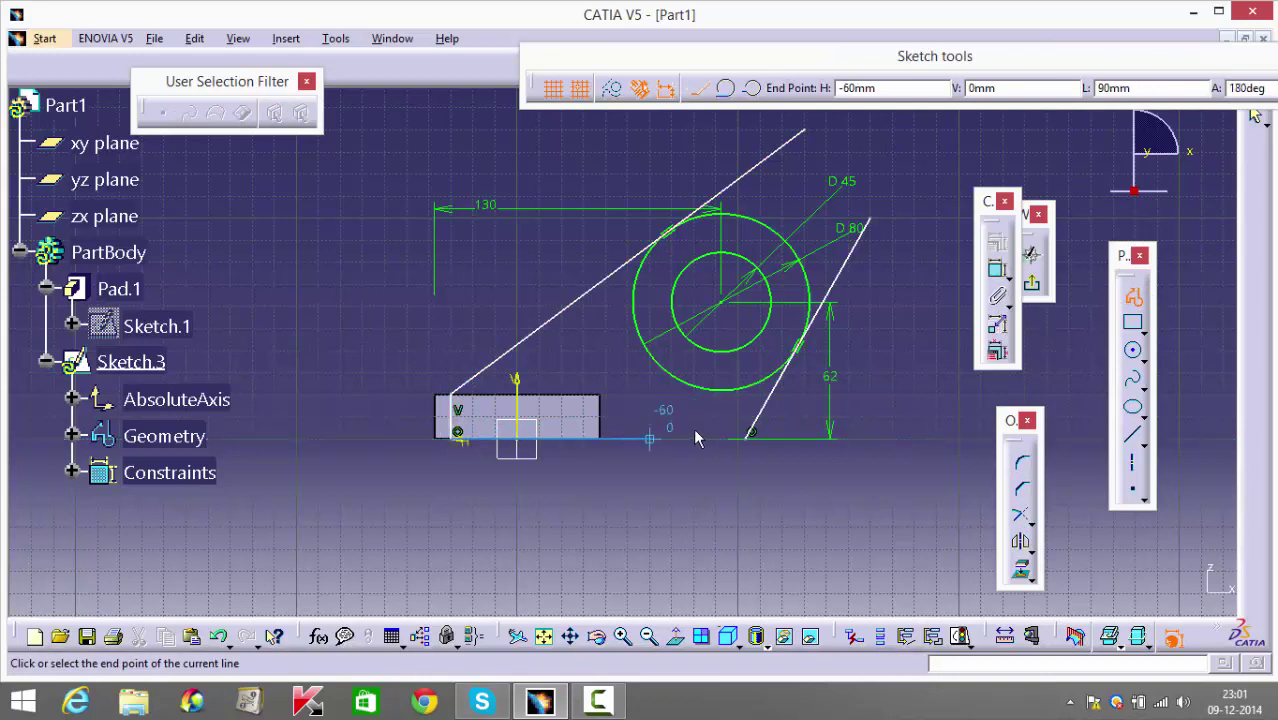
{"action": "left_click", "coordinate": [755, 438]}
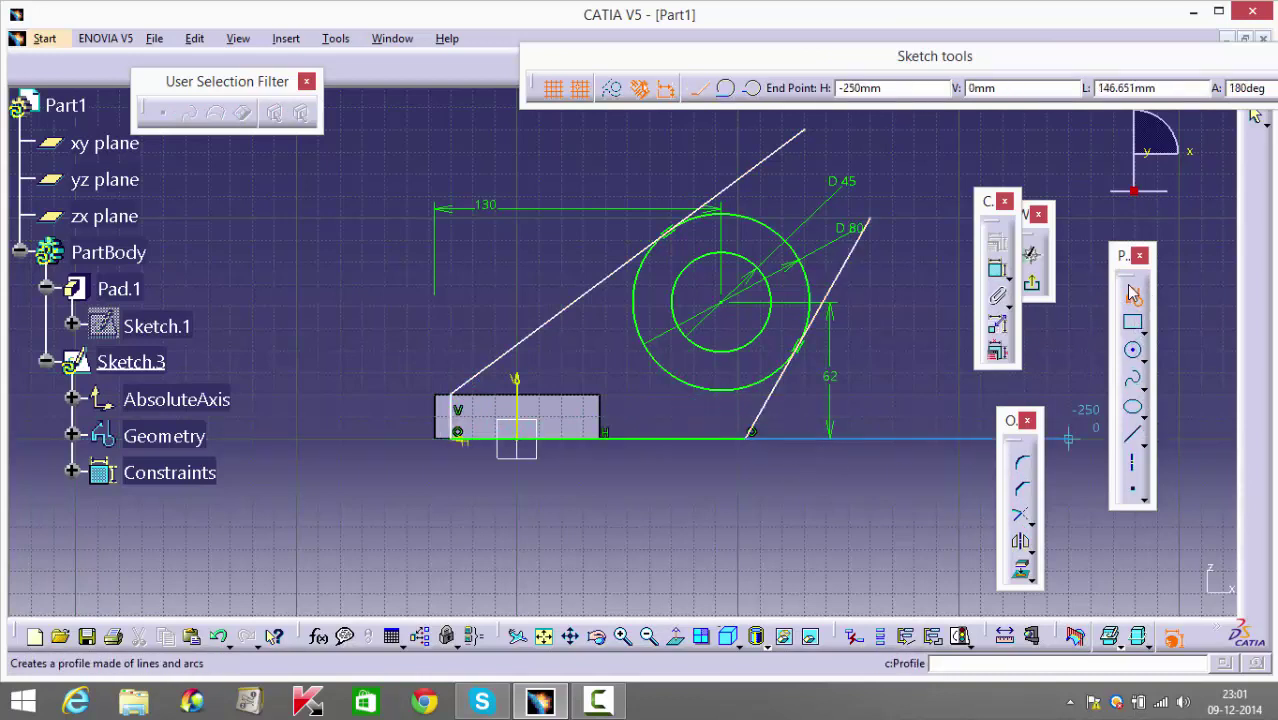
{"action": "left_click", "coordinate": [1133, 324]}
Quick-trim the parts of both oblique lines that extend beyond the outer circle.
{"action": "left_click", "coordinate": [1028, 522]}
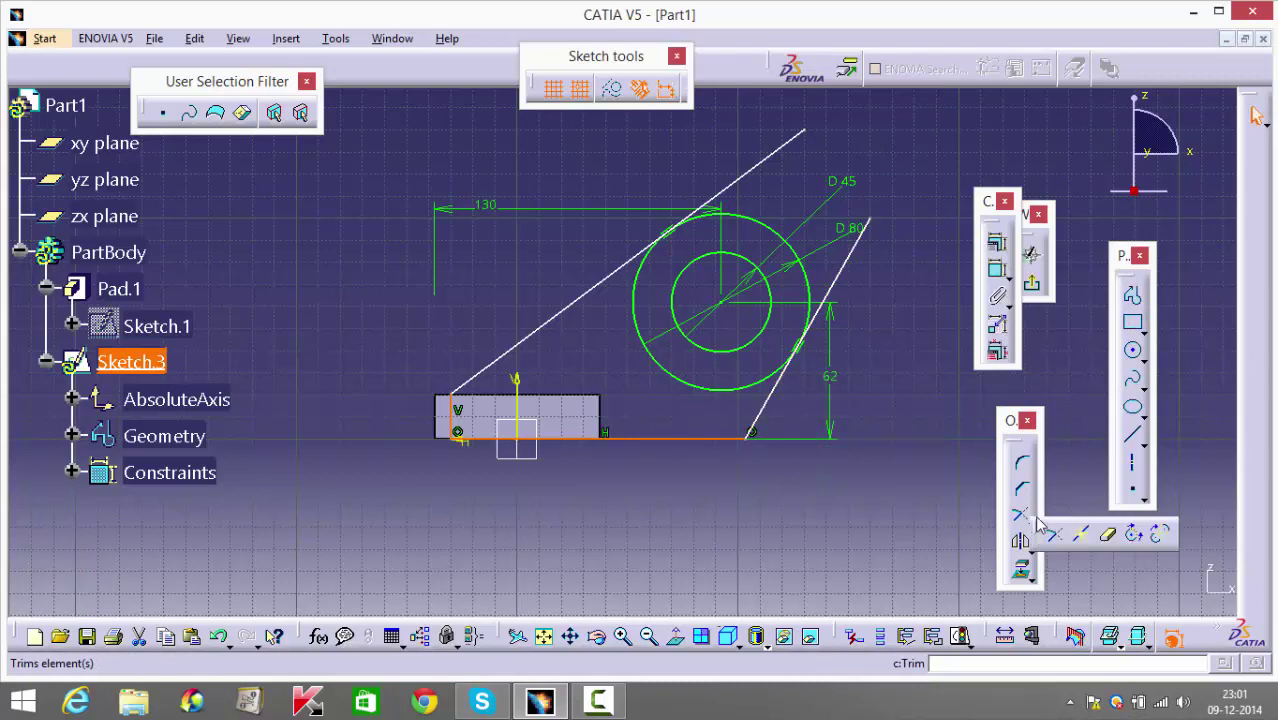
{"action": "left_click", "coordinate": [1108, 540]}
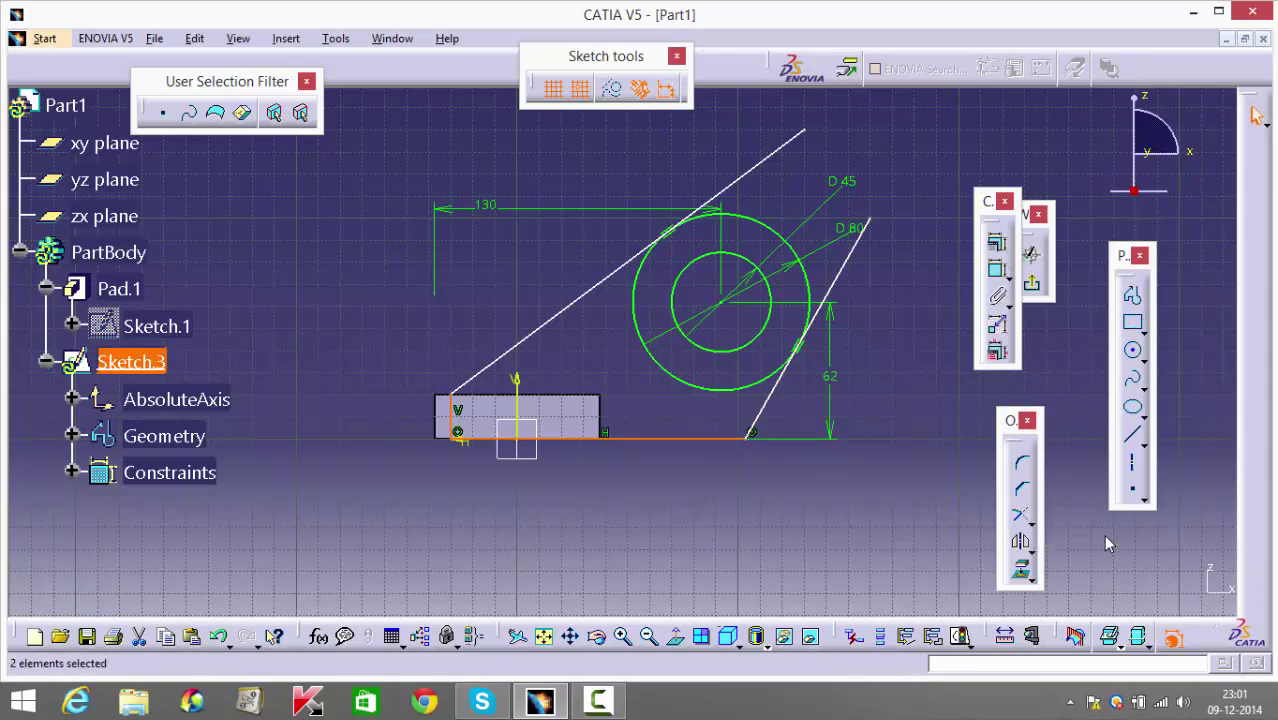
{"action": "left_click", "coordinate": [848, 262]}
{"action": "left_click", "coordinate": [755, 168]}
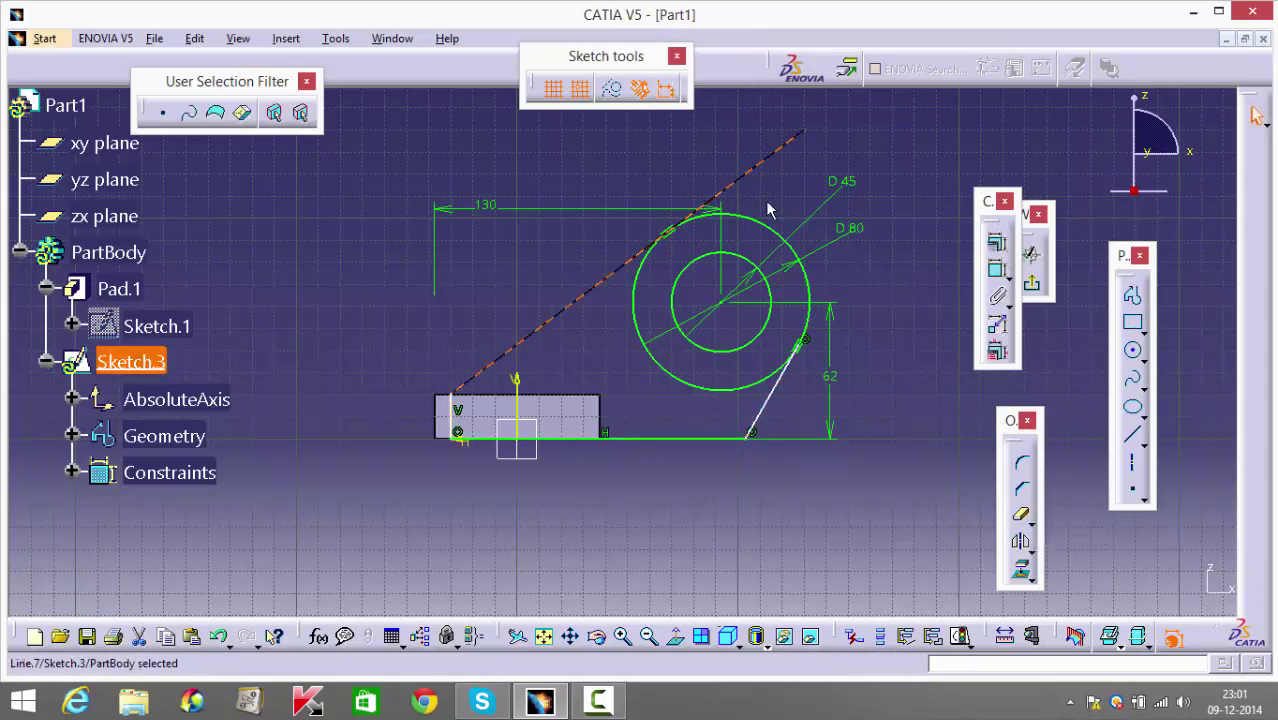
Quick-trim the end of the long oblique line that extends past the outer circle.
{"action": "left_click", "coordinate": [931, 602]}
{"action": "left_click", "coordinate": [1020, 516]}
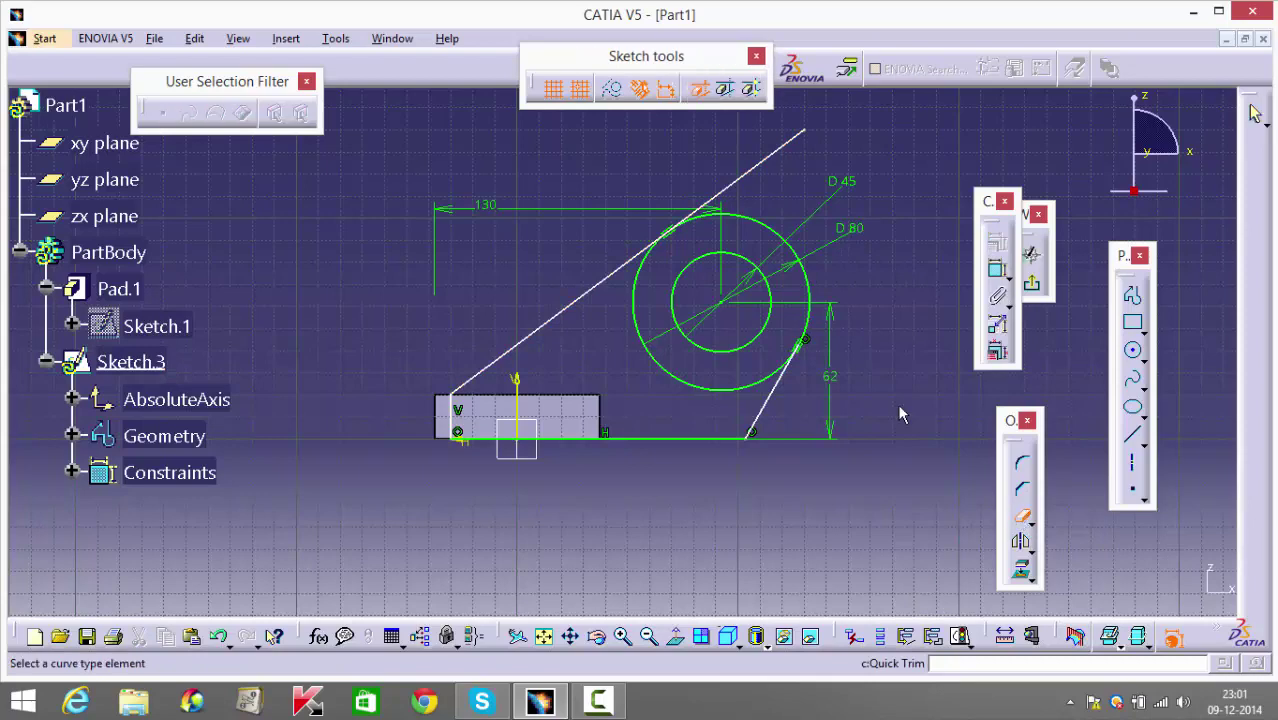
{"action": "left_click", "coordinate": [760, 164]}
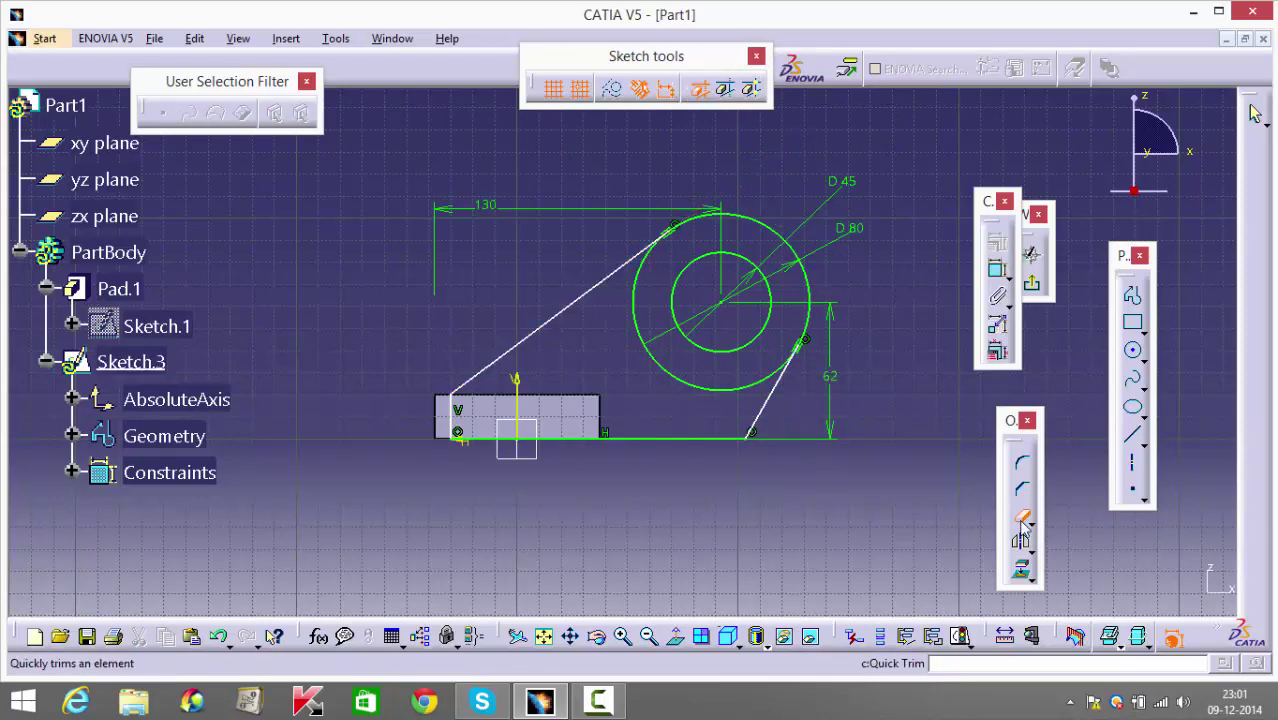
Dimension the horizontal distance from the plate's outer short edge to the far end of the base line and set it to 135 mm.
{"action": "middle_click_drag", "start_coordinate": [739, 543], "coordinate": [707, 487]}
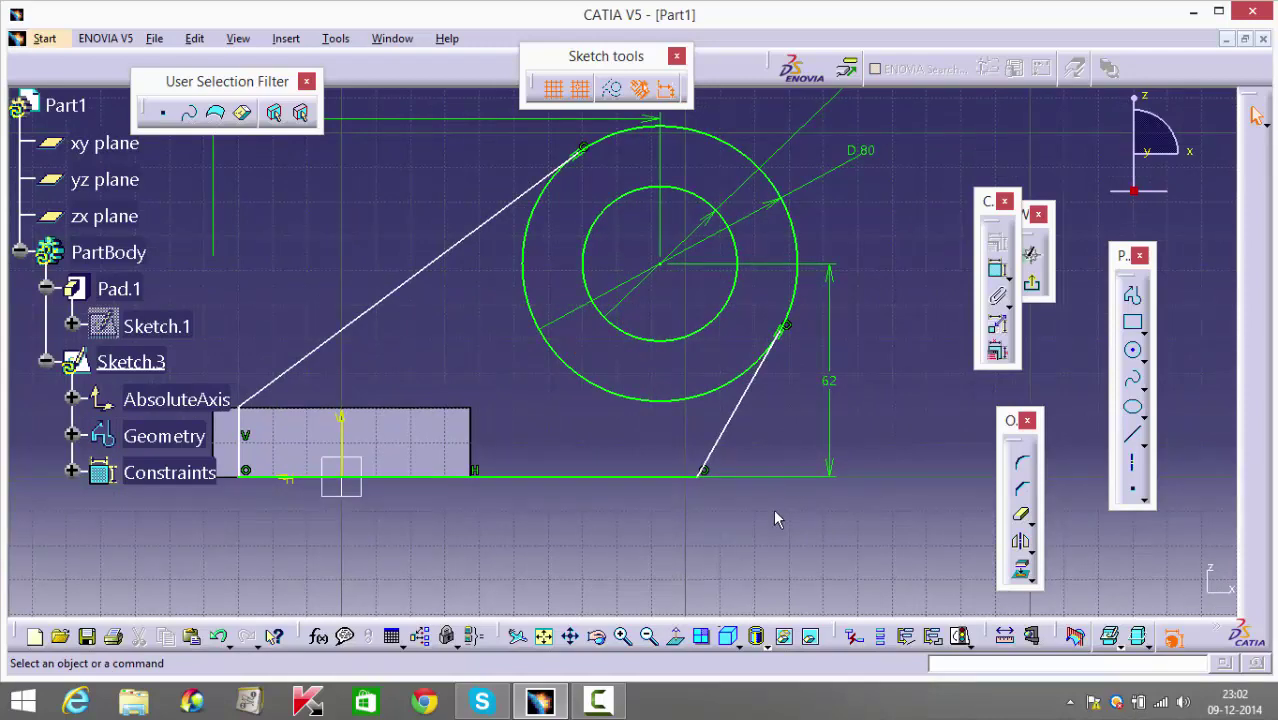
{"action": "middle_click_drag", "start_coordinate": [776, 516], "coordinate": [817, 416]}
{"action": "left_click", "coordinate": [995, 270]}
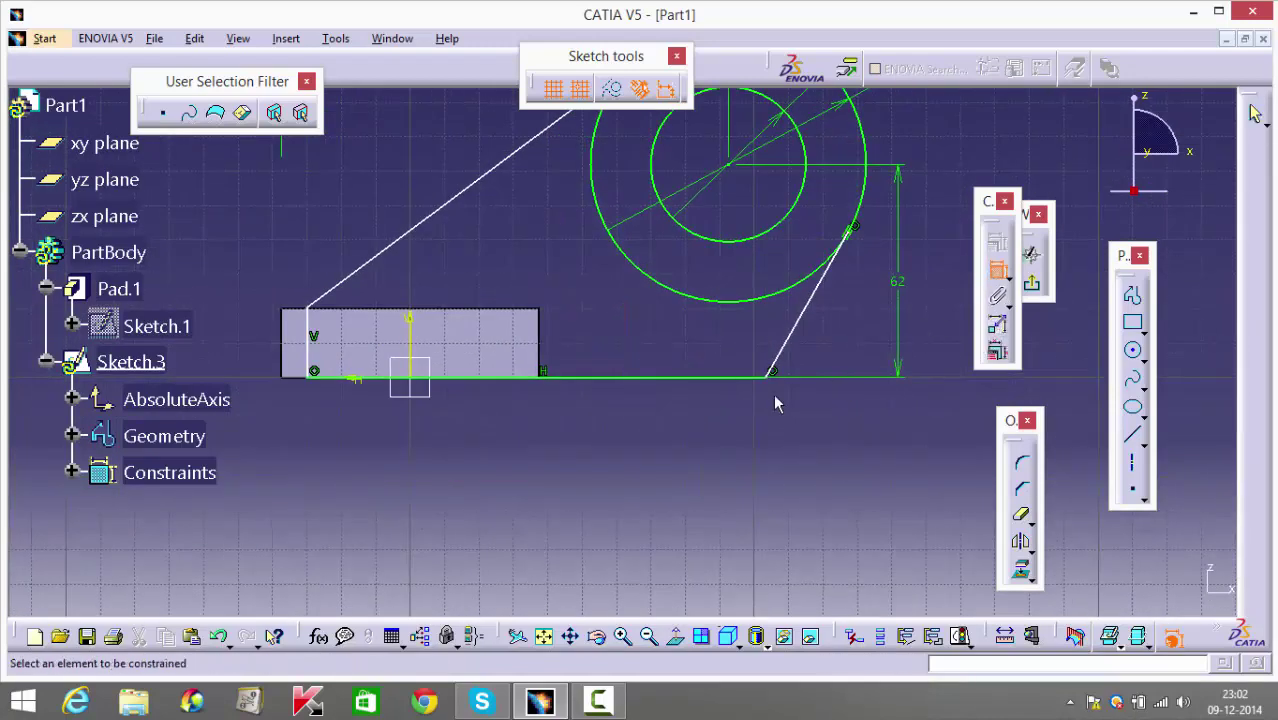
{"action": "left_click", "coordinate": [777, 381]}
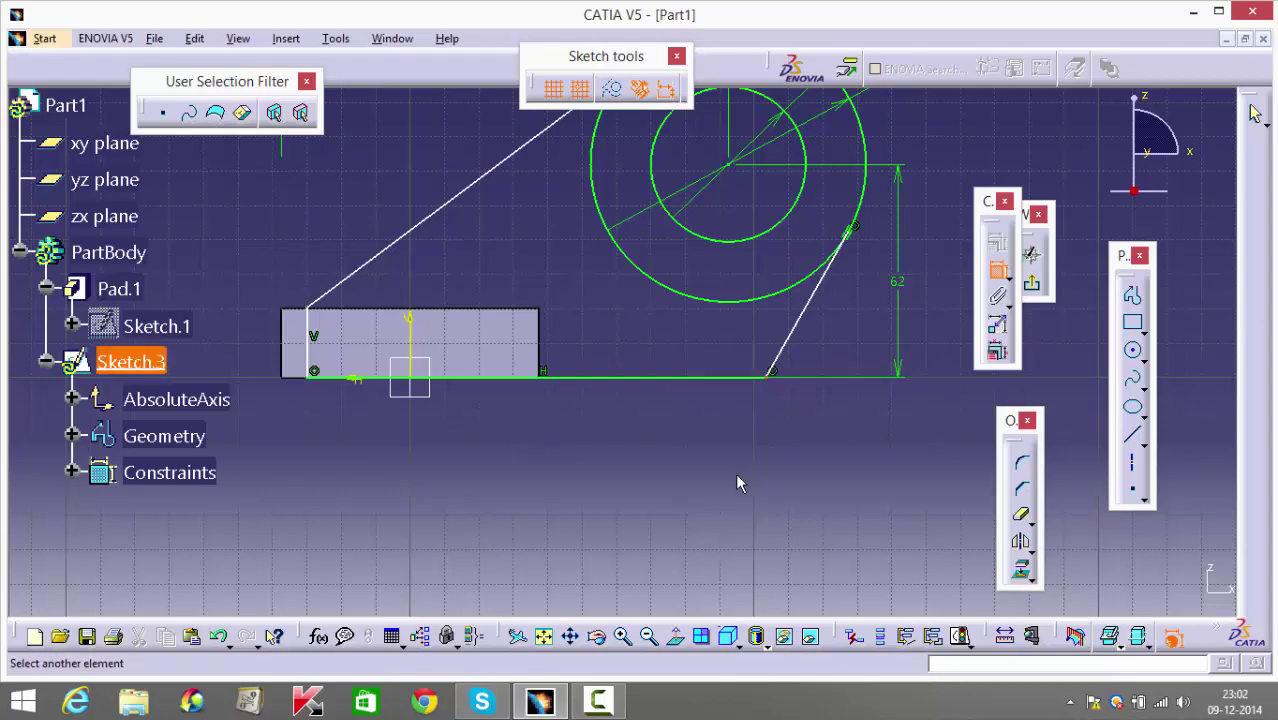
{"action": "middle_click_drag", "start_coordinate": [354, 388], "coordinate": [483, 318]}
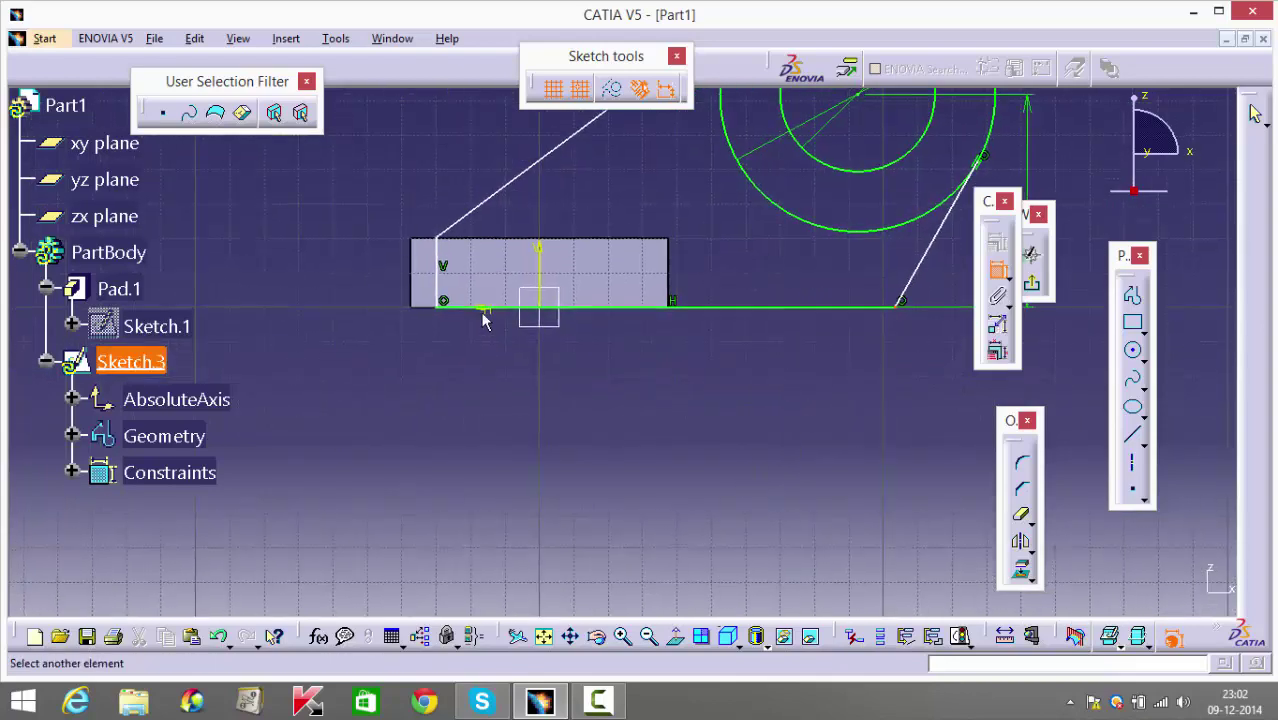
{"action": "left_click", "coordinate": [425, 301]}
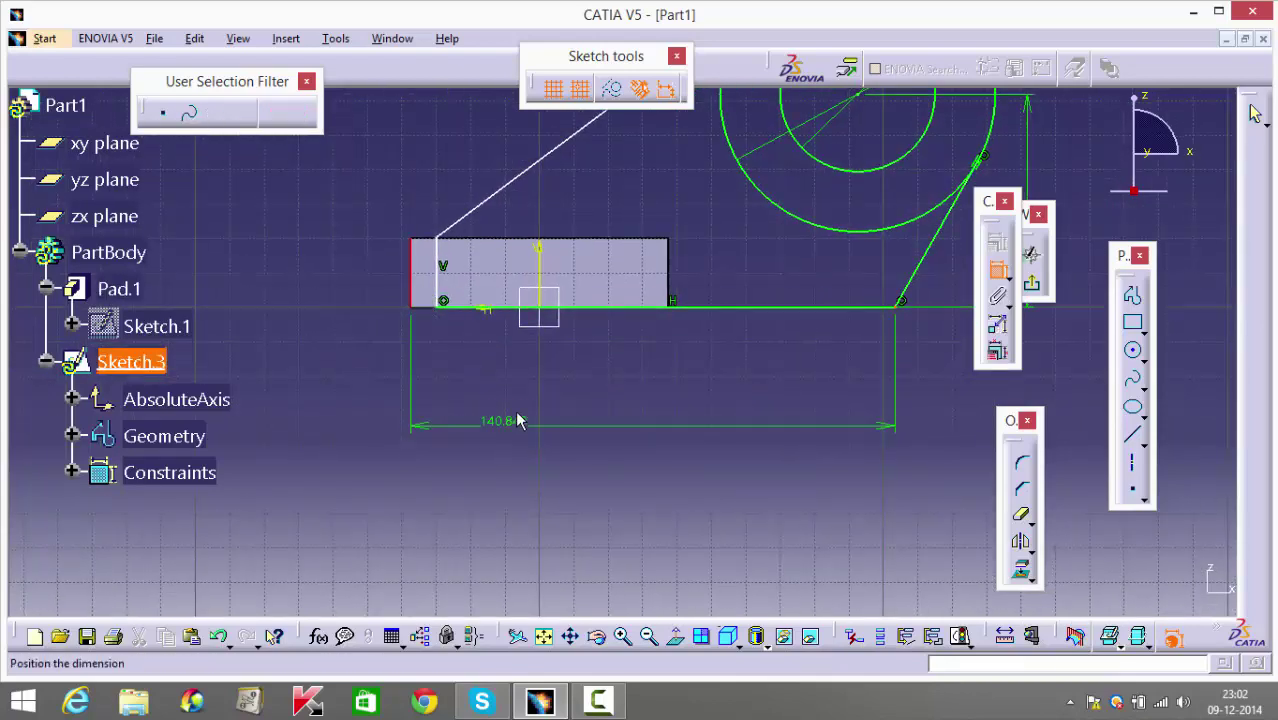
{"action": "left_click", "coordinate": [549, 390]}
{"action": "double_click", "coordinate": [549, 389]}
{"action": "type", "text": "135mm"}
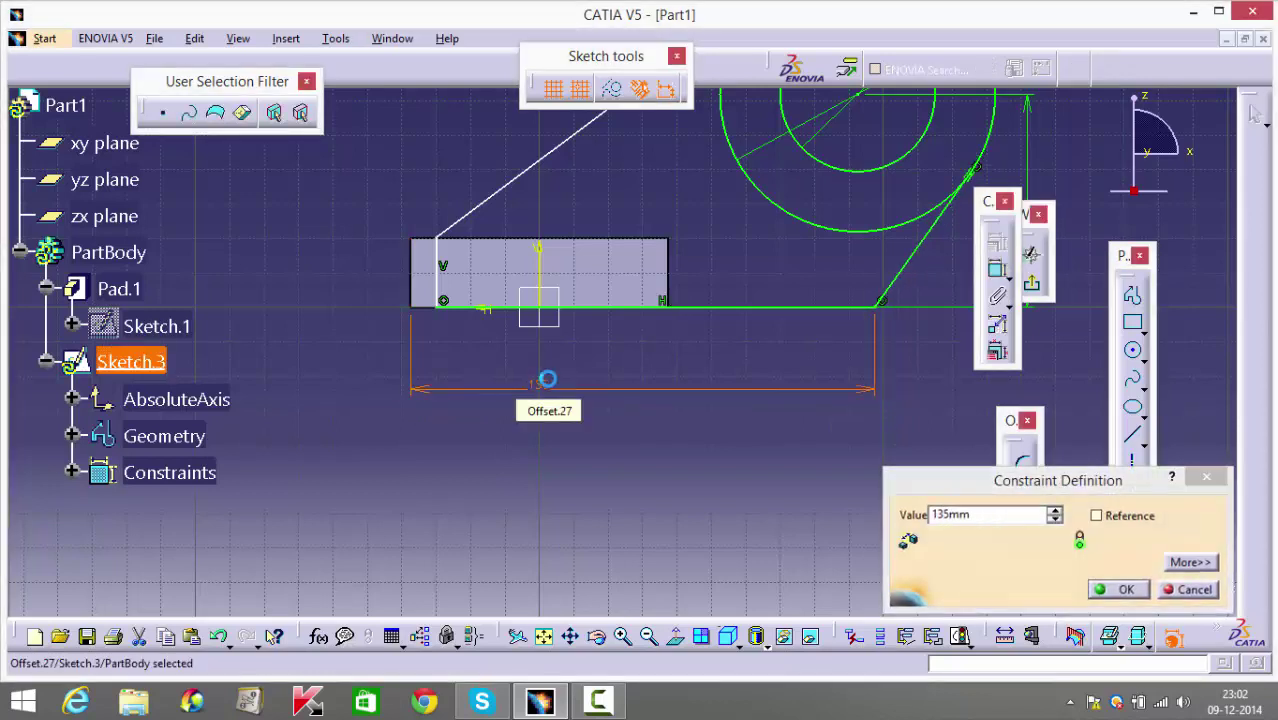
{"action": "key", "text": "Return"}
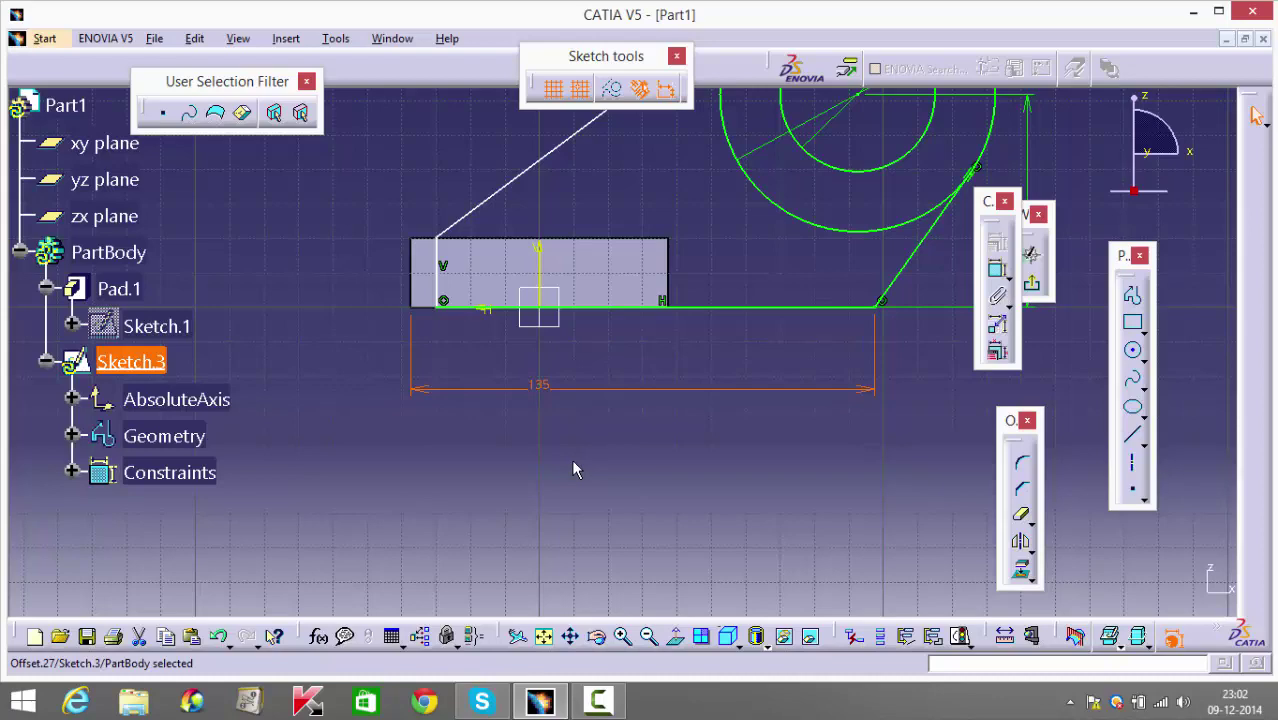
Constrain the horizontal distance between the circles' centre and the long oblique line's lower end to 120 mm.
{"action": "middle_click_drag", "start_coordinate": [573, 469], "coordinate": [527, 627]}
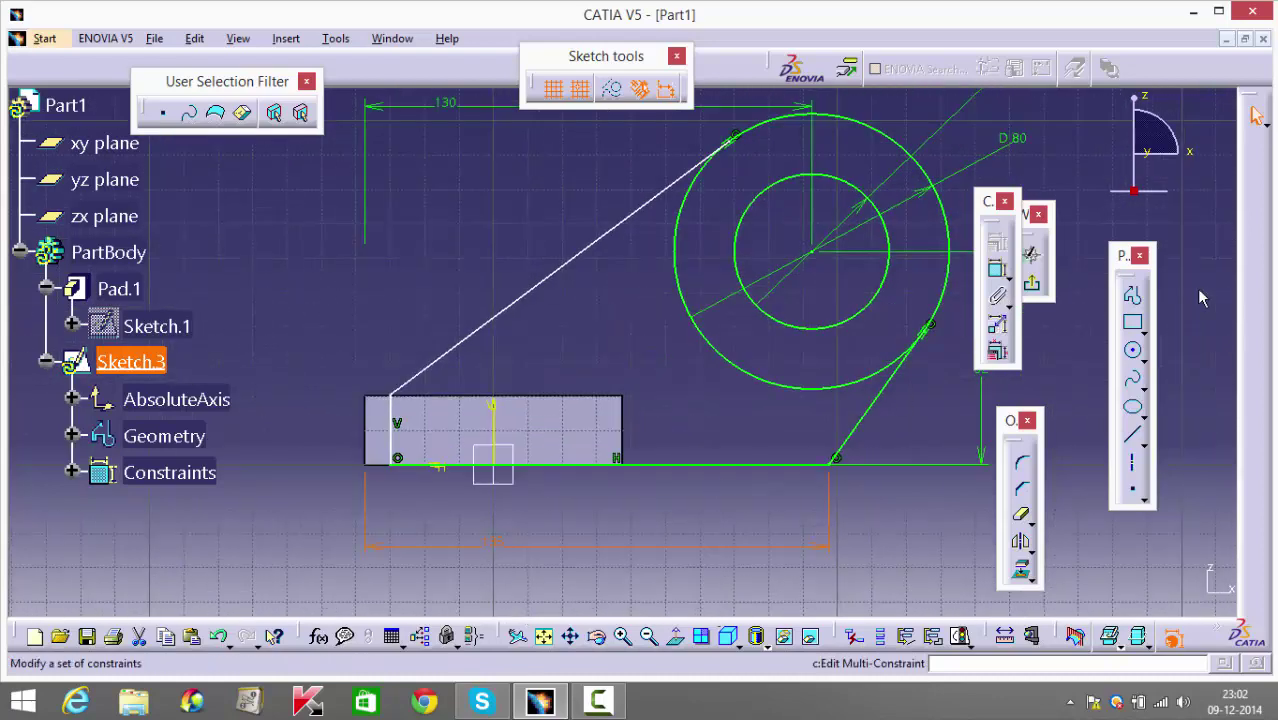
{"action": "left_click", "coordinate": [995, 273]}
{"action": "left_click", "coordinate": [815, 252]}
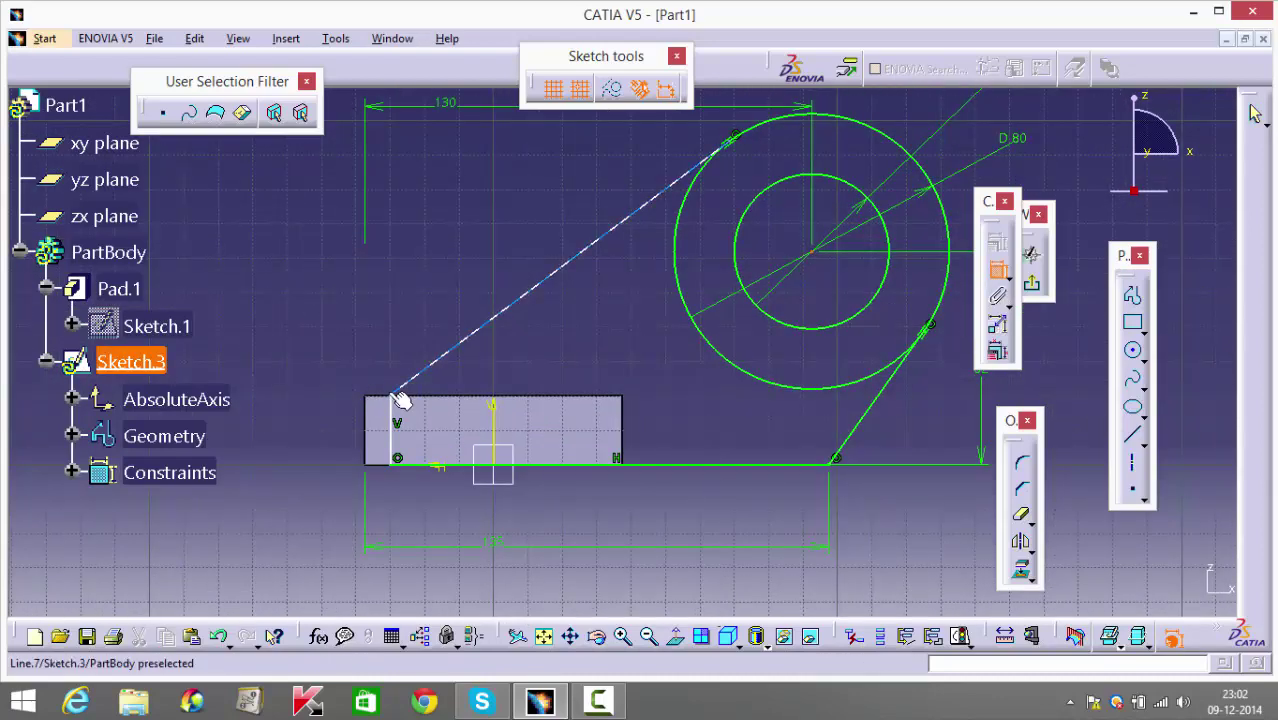
{"action": "left_click", "coordinate": [399, 402]}
{"action": "right_click", "coordinate": [418, 266]}
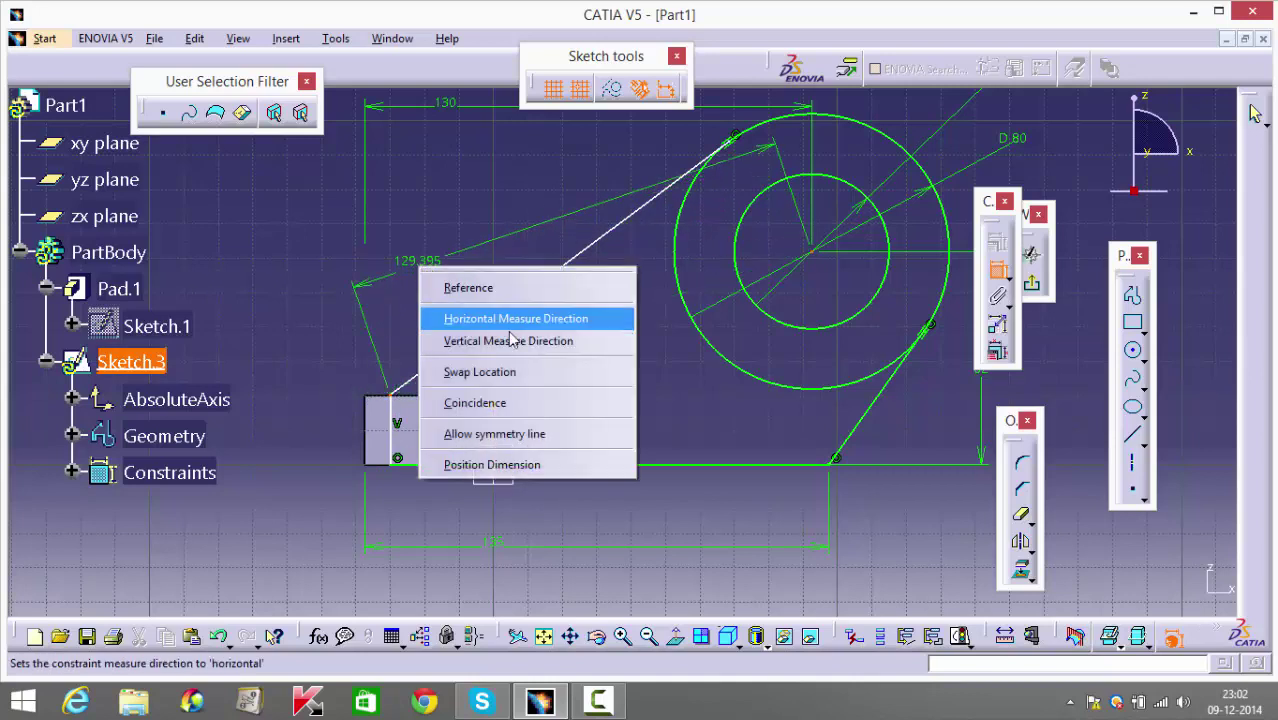
{"action": "left_click", "coordinate": [510, 319]}
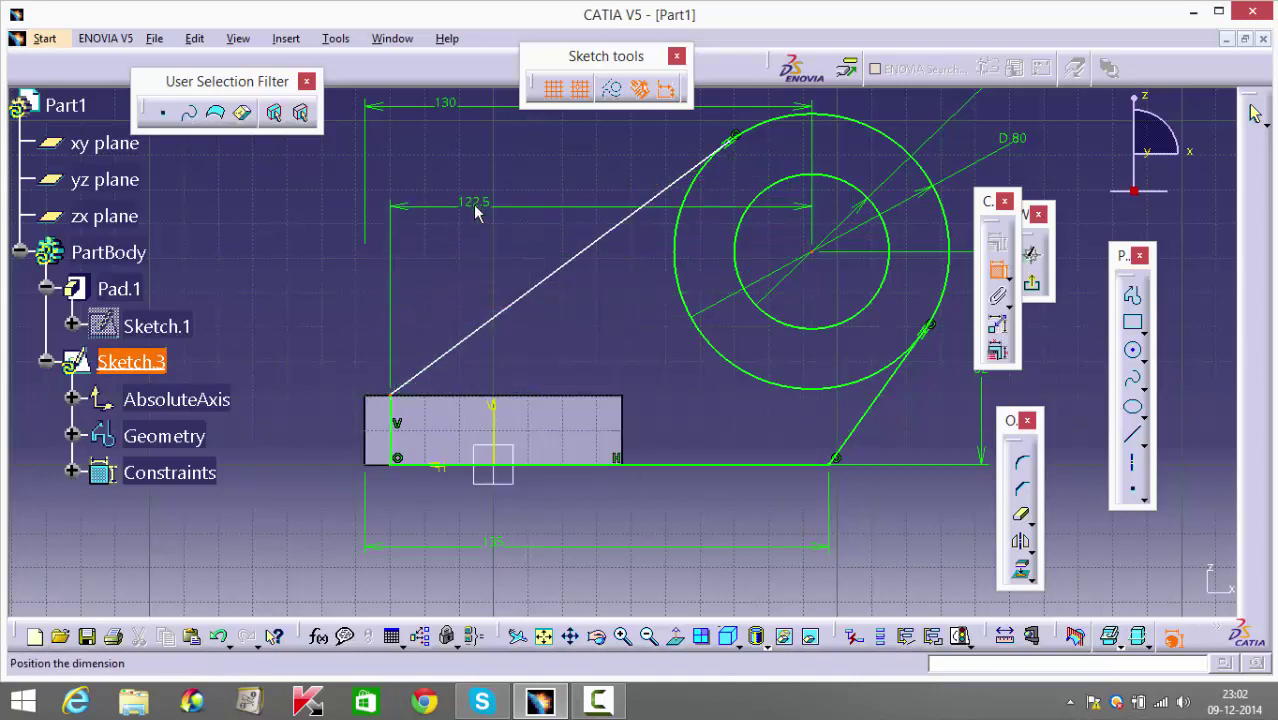
{"action": "left_click", "coordinate": [486, 206]}
{"action": "double_click", "coordinate": [474, 199]}
{"action": "type", "text": "120"}
{"action": "key", "text": "Return"}
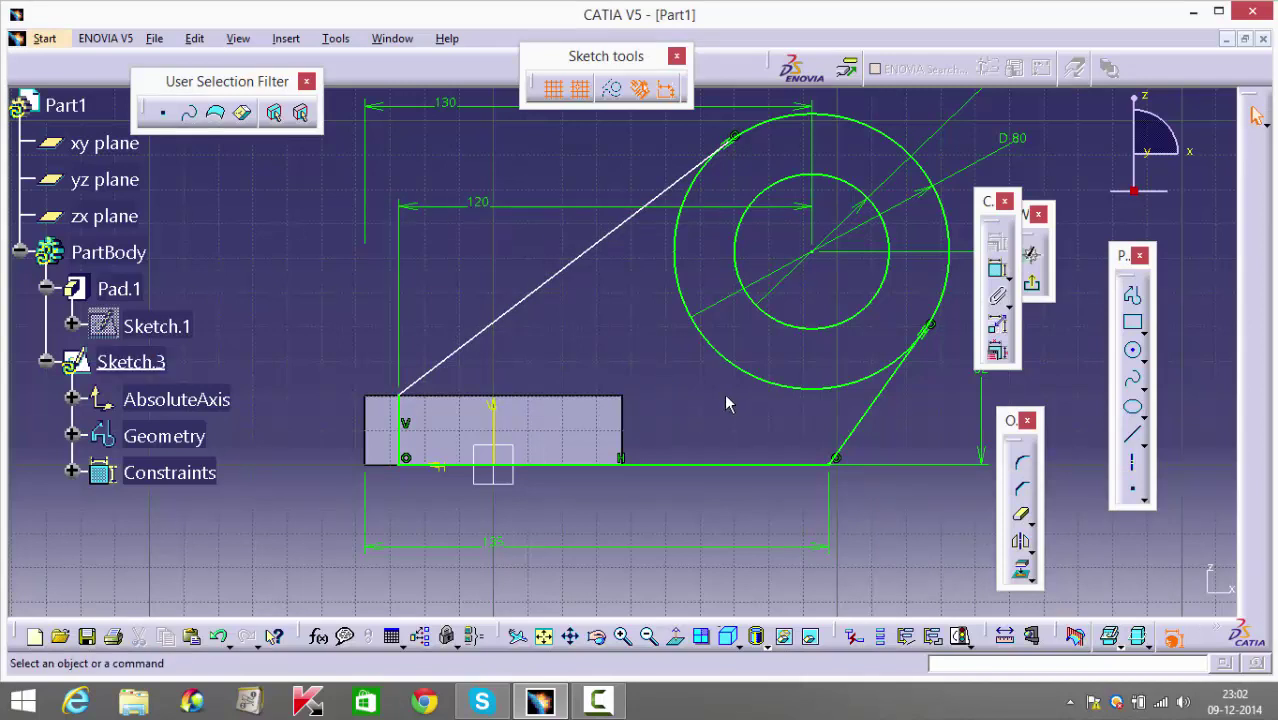
Pull the long oblique line off the plate and constrain its lower endpoint coincident with the plate's top edge.
{"action": "mouse_move", "coordinate": [537, 288]}
{"action": "left_mouse_down"}
{"action": "mouse_move", "coordinate": [573, 317]}
{"action": "mouse_move", "coordinate": [554, 324]}
{"action": "mouse_move", "coordinate": [552, 352]}
{"action": "left_mouse_up"}
{"action": "left_click", "coordinate": [551, 352]}
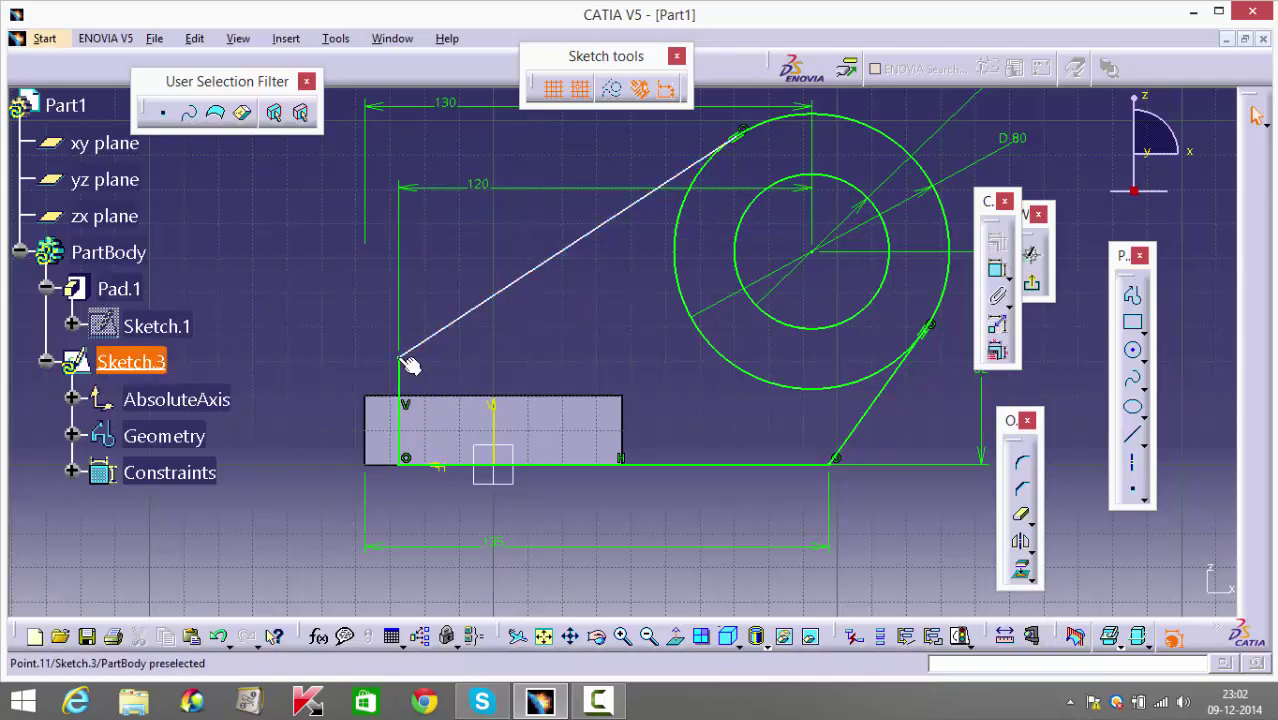
{"action": "left_click", "coordinate": [465, 396]}
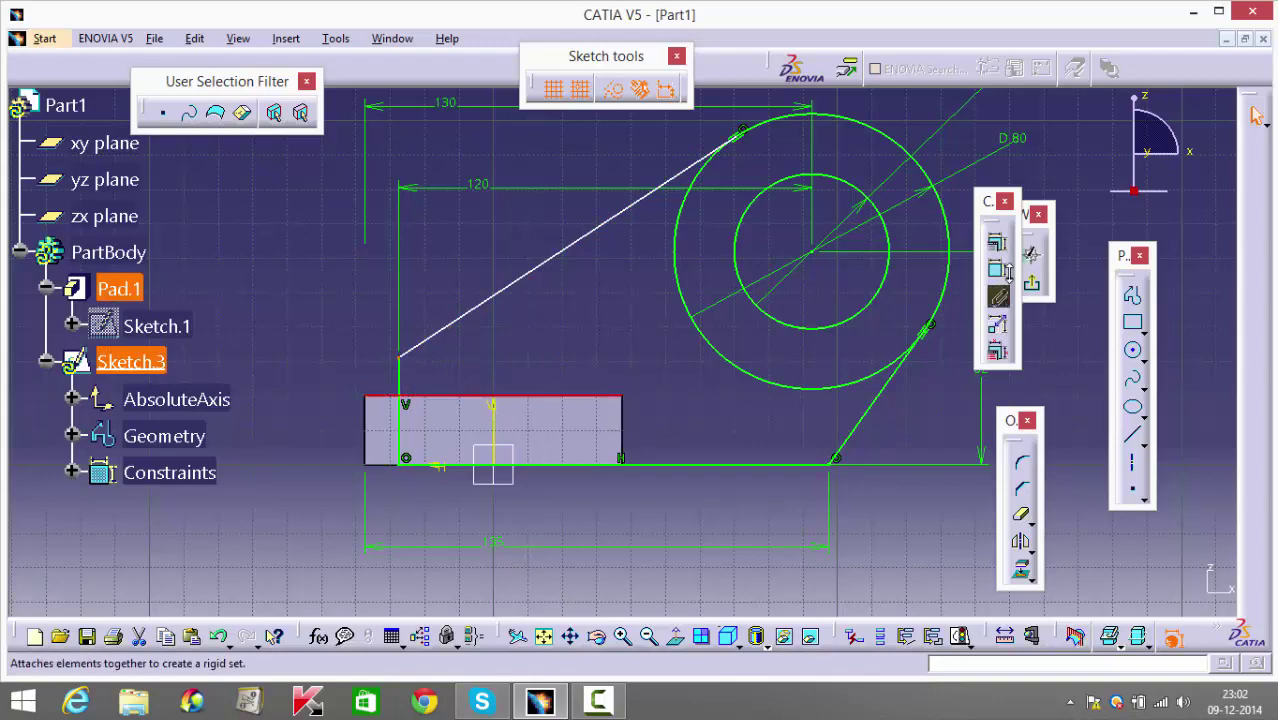
{"action": "left_click", "coordinate": [996, 242]}
{"action": "left_click", "coordinate": [1133, 408]}
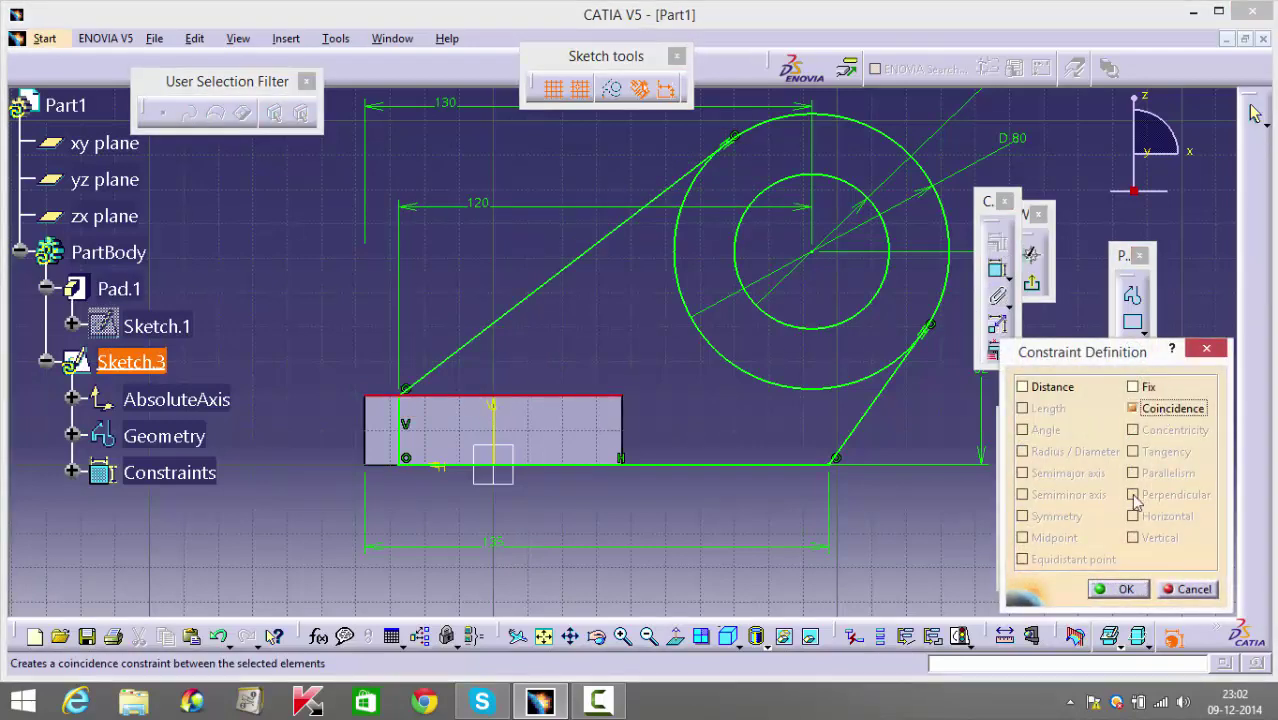
{"action": "left_click", "coordinate": [1118, 585]}
Quick-trim the outer circle's lower arc between the two oblique lines and exit the sketch.
{"action": "middle_click_drag", "start_coordinate": [770, 424], "coordinate": [770, 483], "text": "ctrl"}
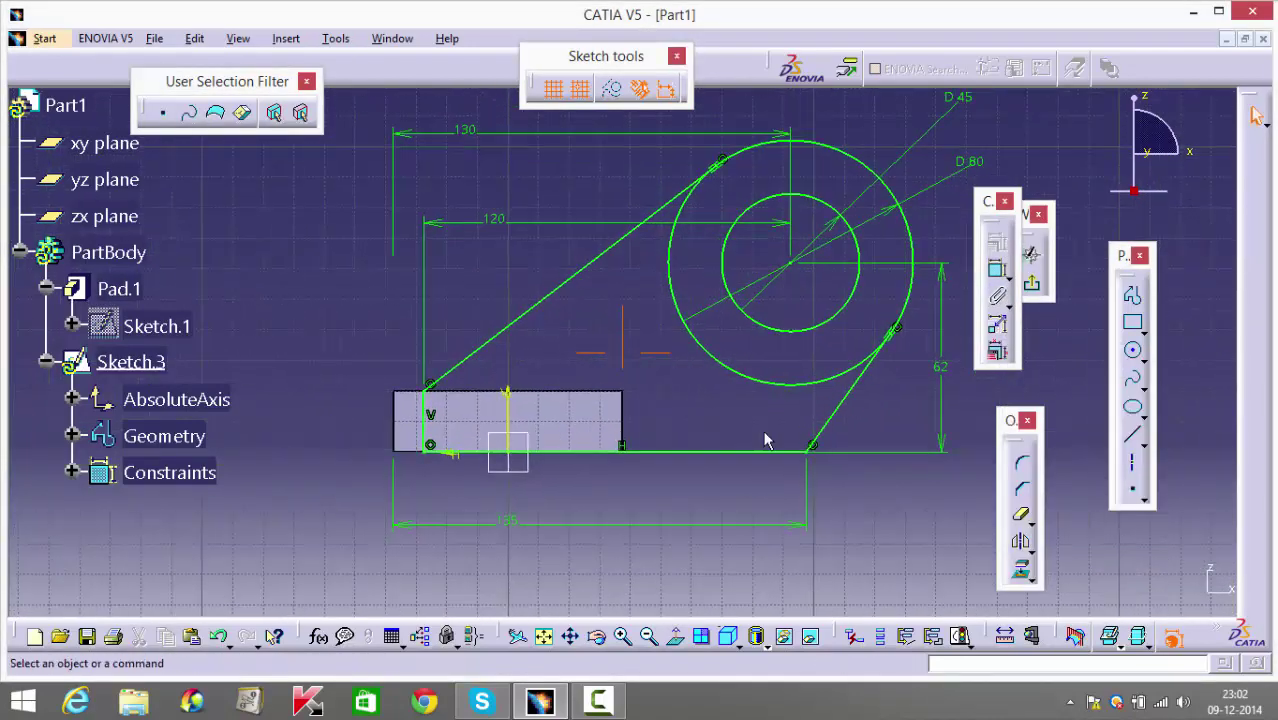
{"action": "left_click", "coordinate": [1022, 517]}
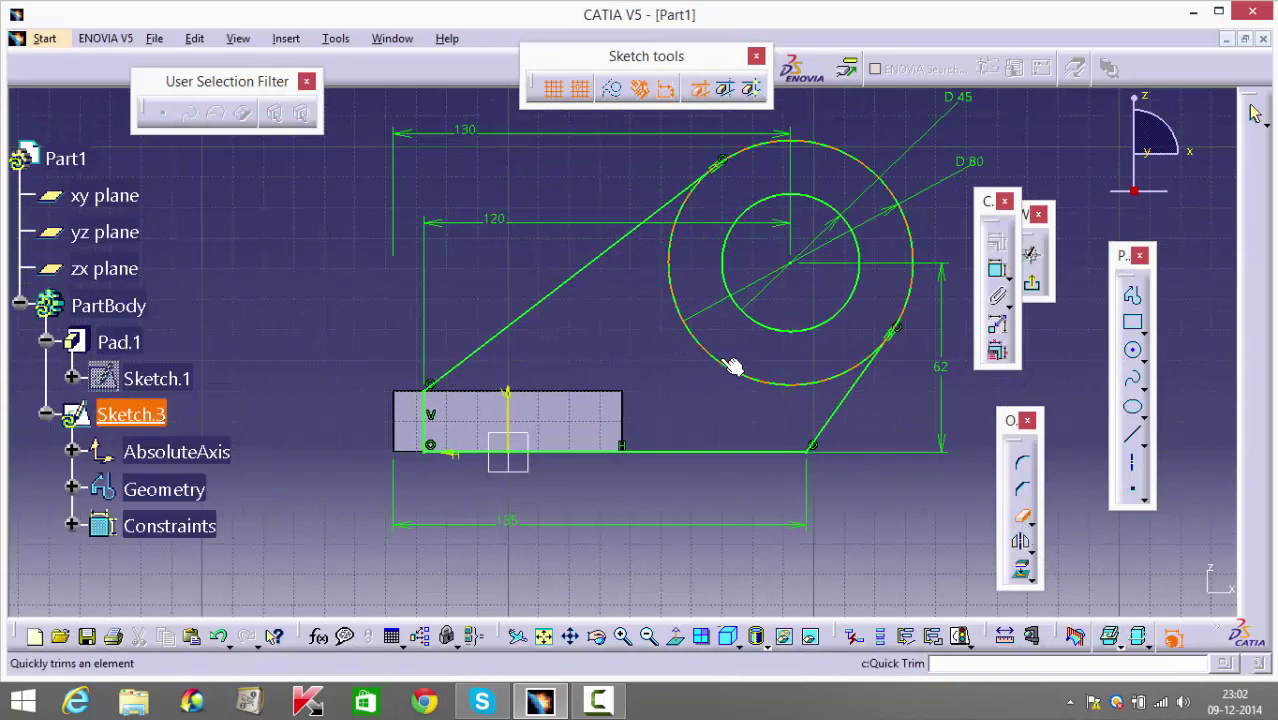
{"action": "left_click", "coordinate": [718, 358]}
{"action": "middle_click_drag", "start_coordinate": [718, 360], "coordinate": [724, 408], "text": "ctrl"}
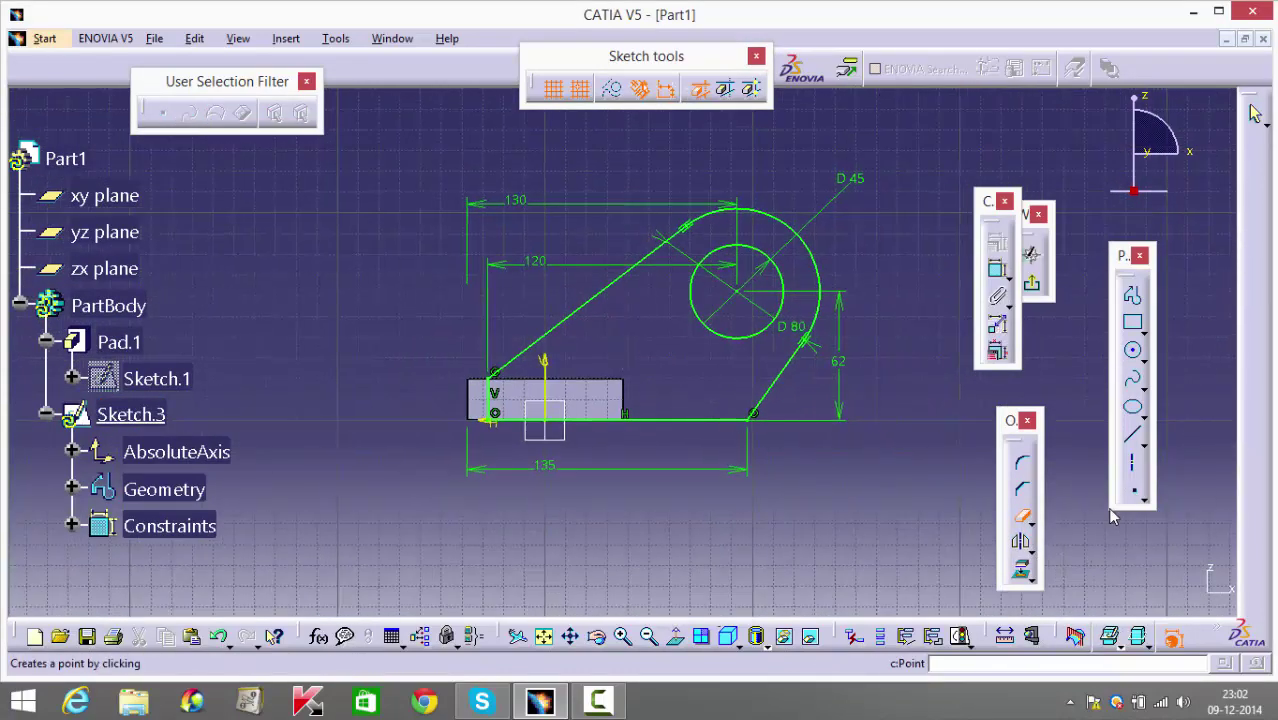
{"action": "key", "text": "Escape"}
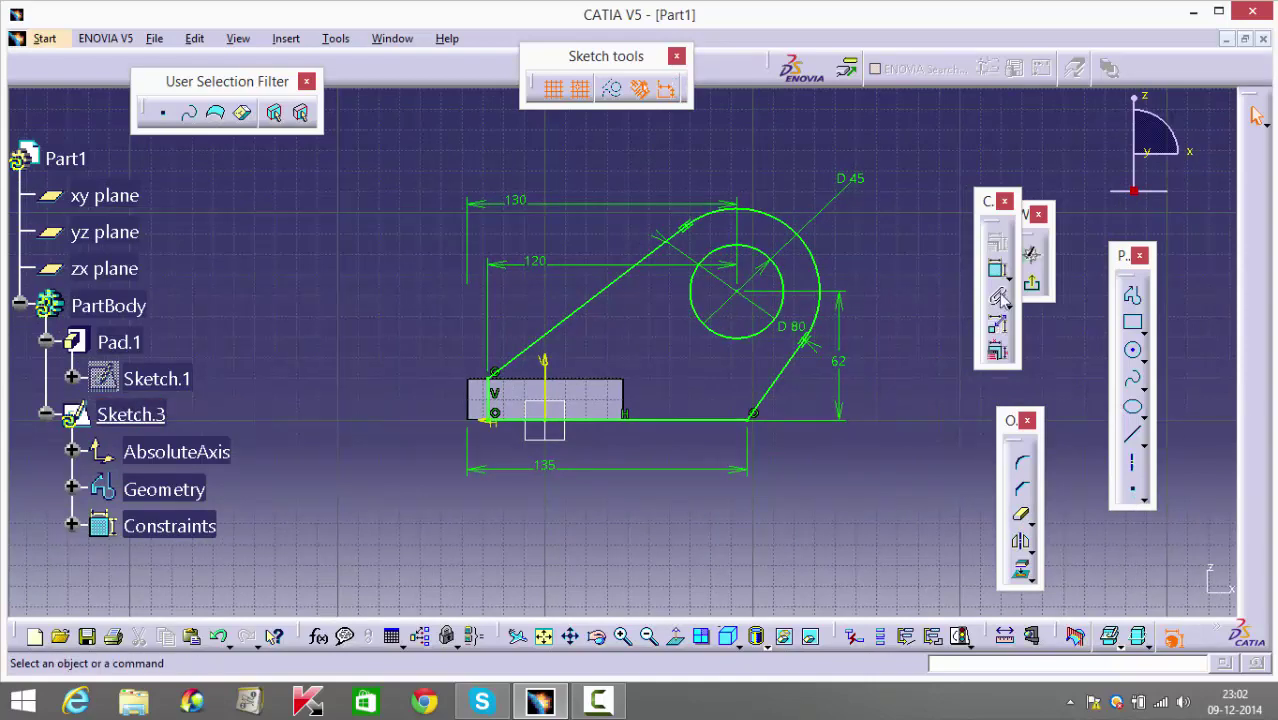
{"action": "left_click", "coordinate": [1031, 281]}
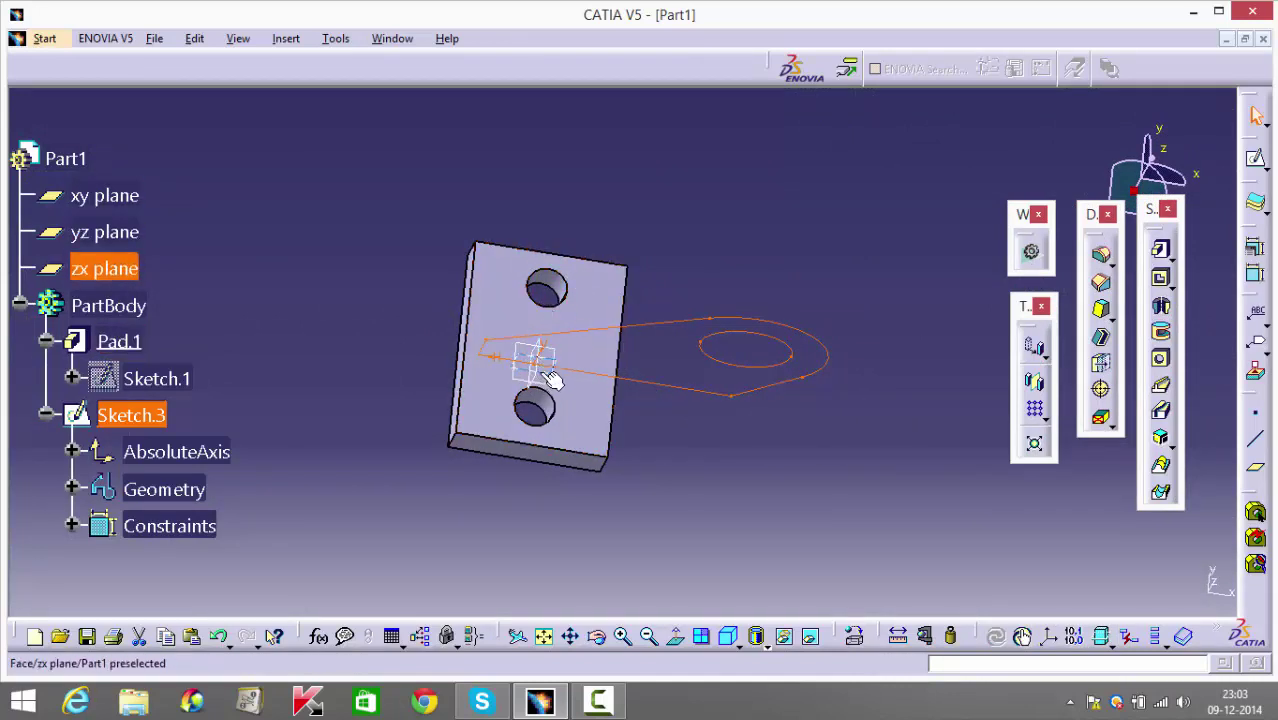
Define Sketch.3 as the in-work object.
{"action": "left_click", "coordinate": [1160, 249]}
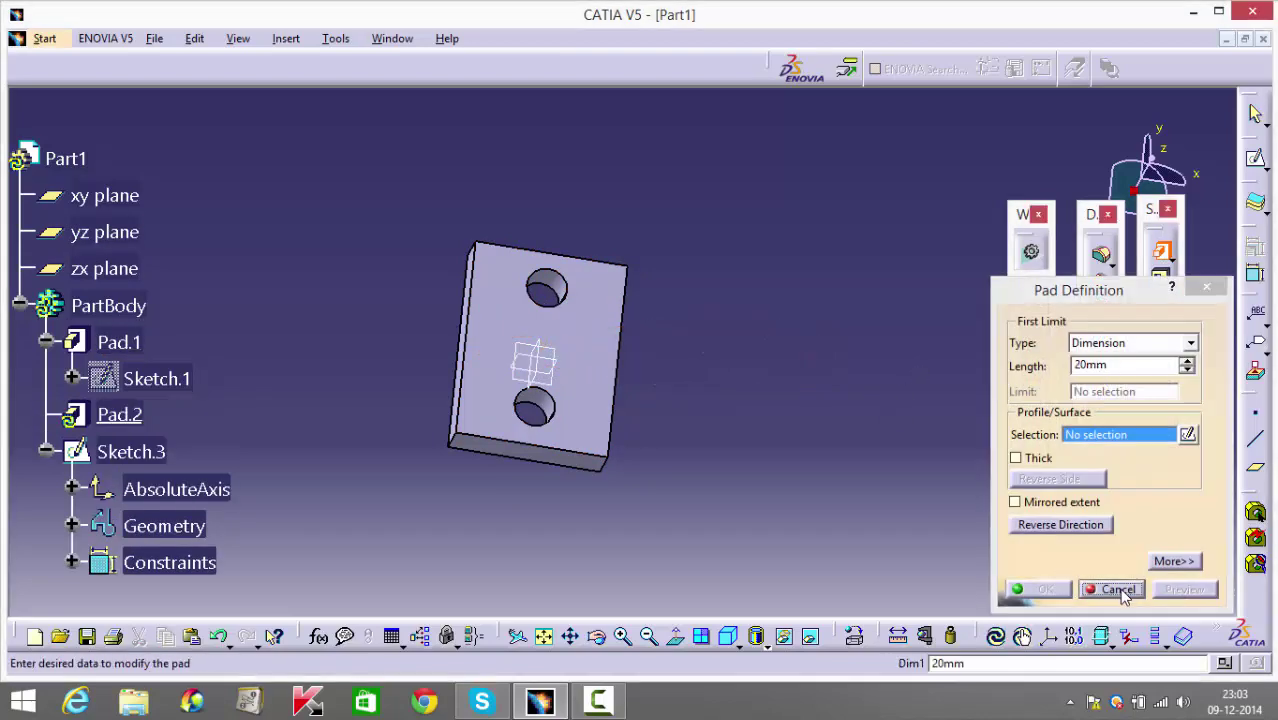
{"action": "left_click", "coordinate": [1118, 589]}
{"action": "right_click", "coordinate": [140, 420]}
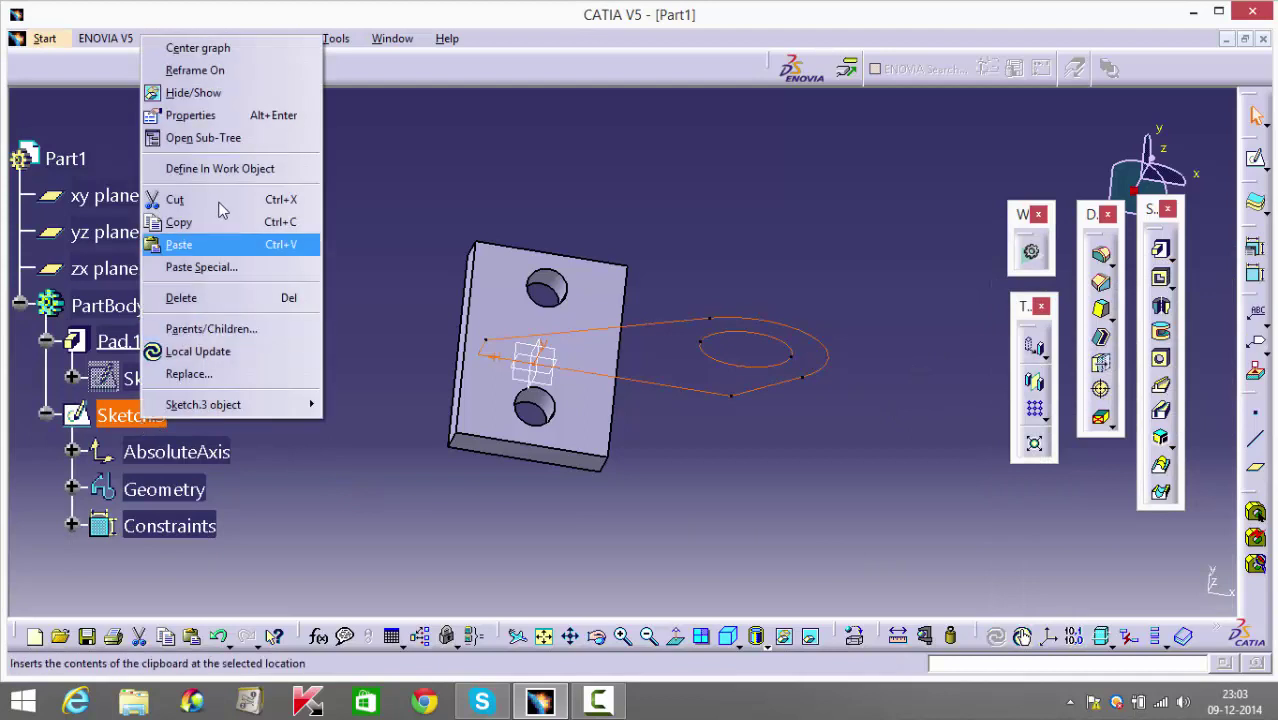
{"action": "left_click", "coordinate": [220, 168]}
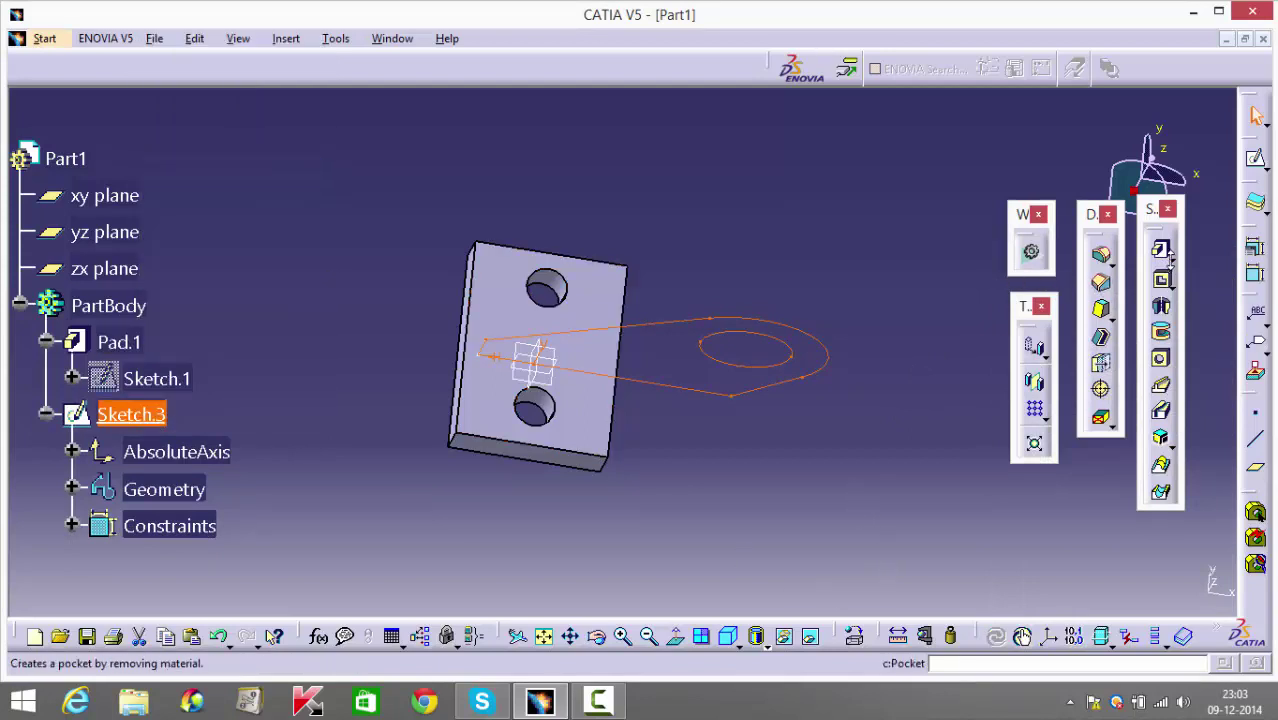
Pad the lug profile of Sketch.3 with a length of 12.5 mm and mirrored extent.
{"action": "left_click", "coordinate": [1160, 249]}
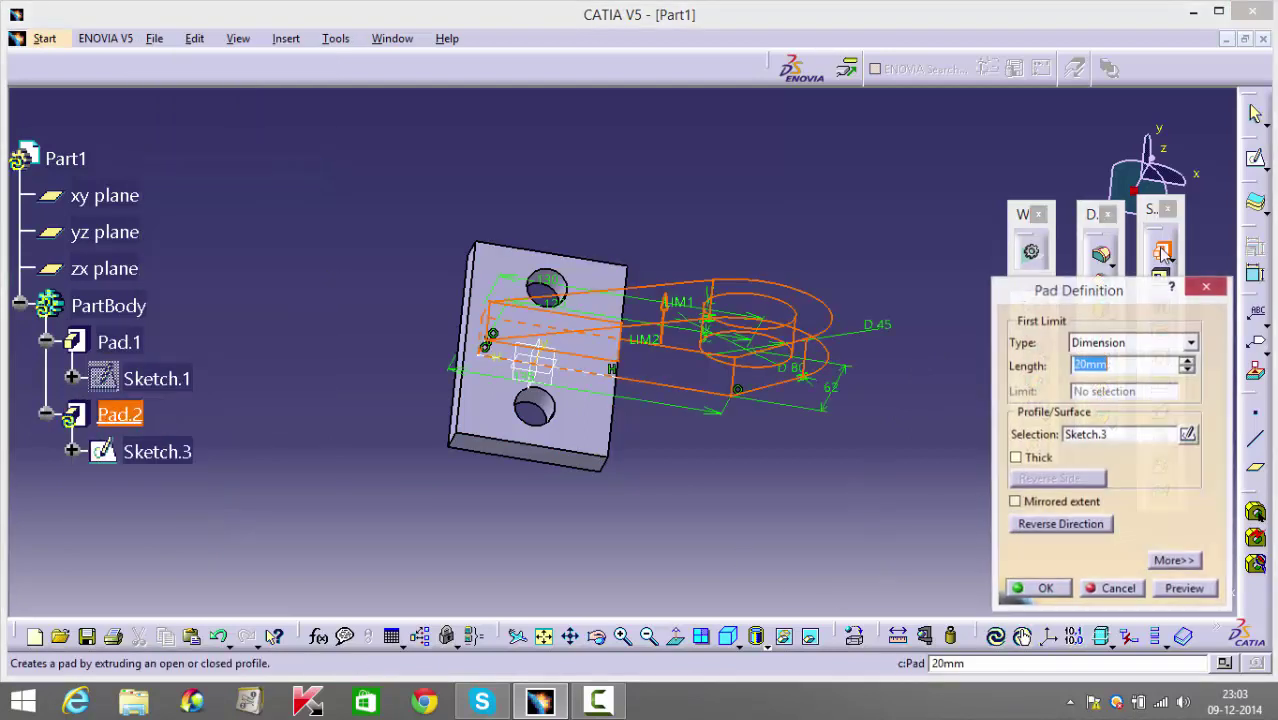
{"action": "left_click", "coordinate": [1016, 503]}
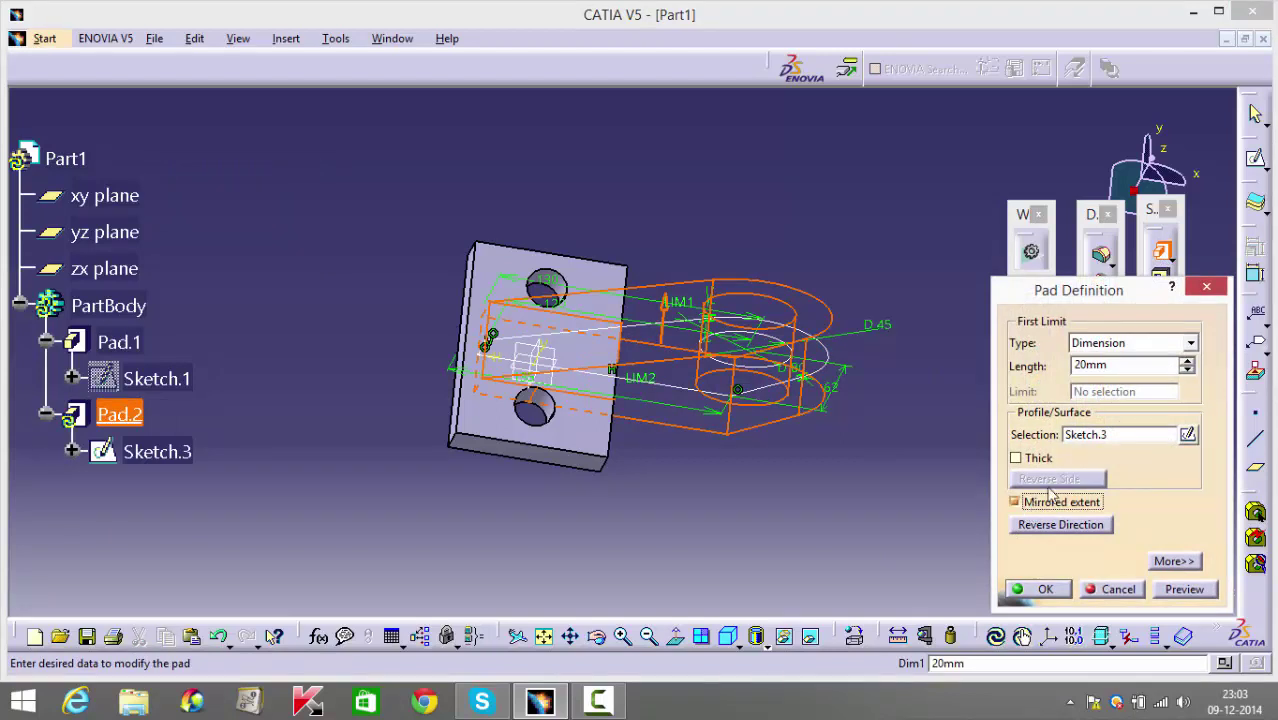
{"action": "double_click", "coordinate": [1095, 365]}
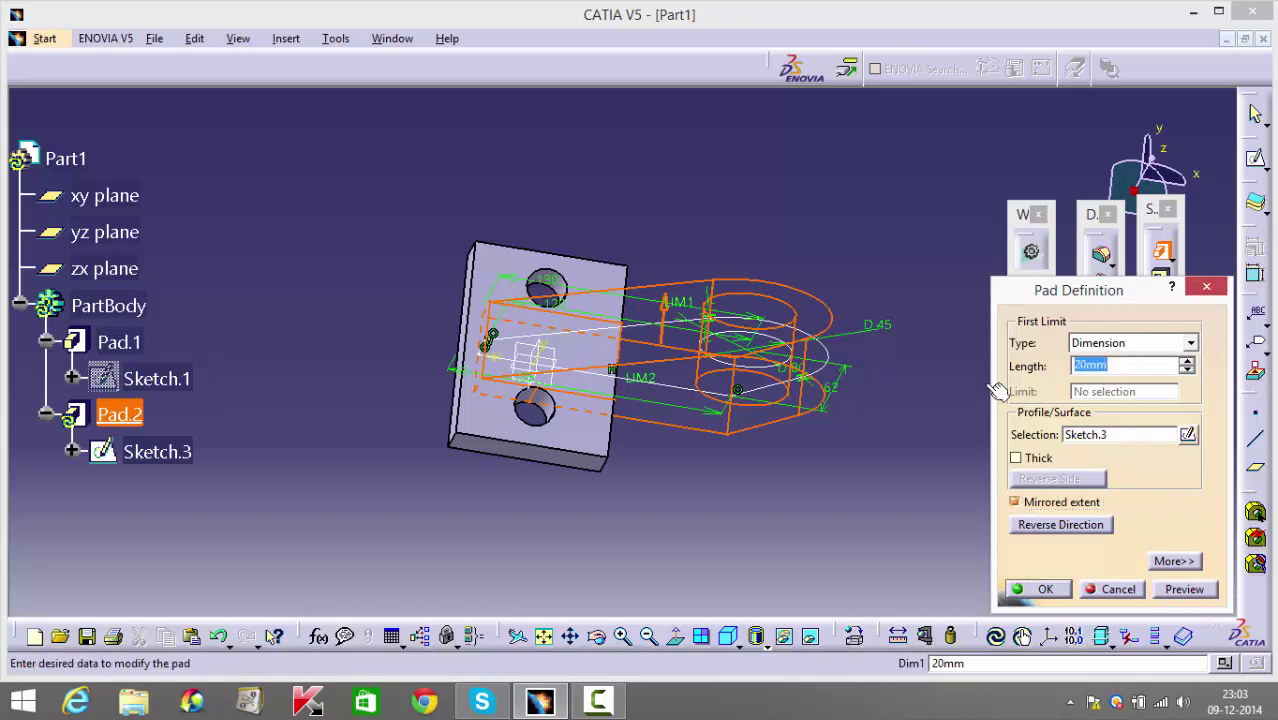
{"action": "type", "text": "12.5"}
{"action": "key", "text": "Return"}
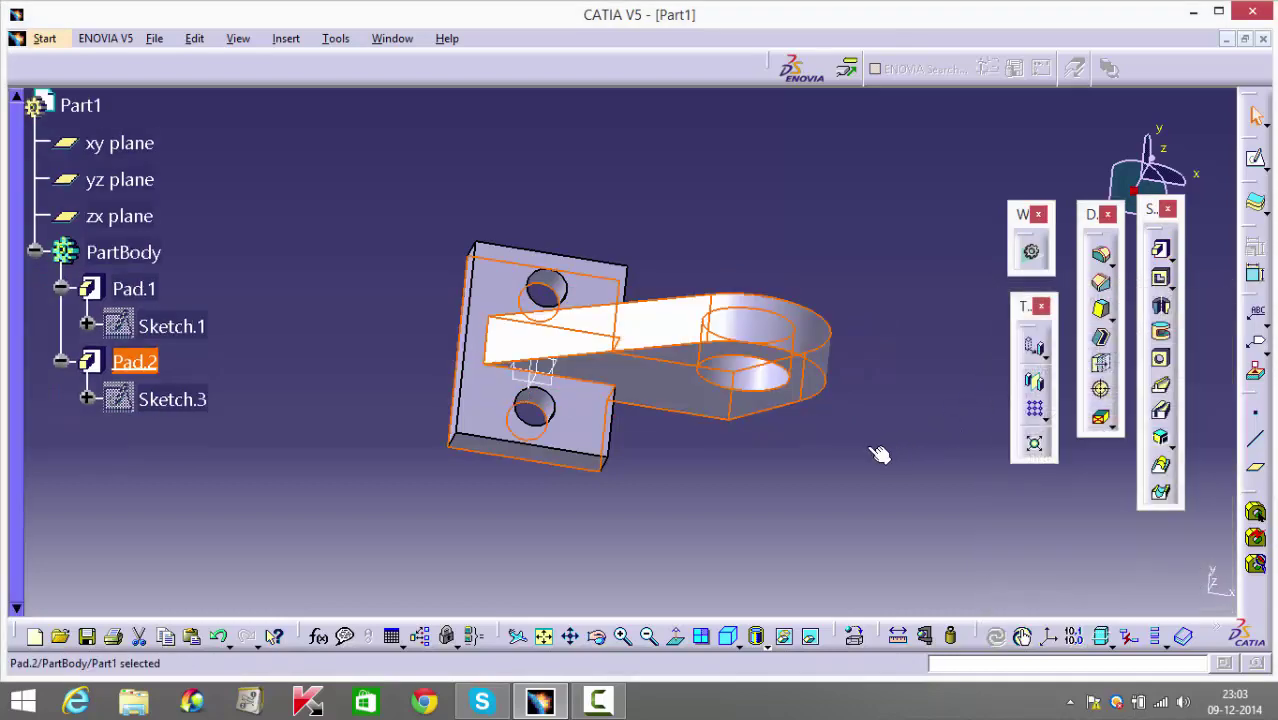
Apply a 30 mm edge fillet to the two vertical edges where the lug's sides meet the plate.
{"action": "middle_click_drag", "start_coordinate": [679, 523], "coordinate": [727, 456]}
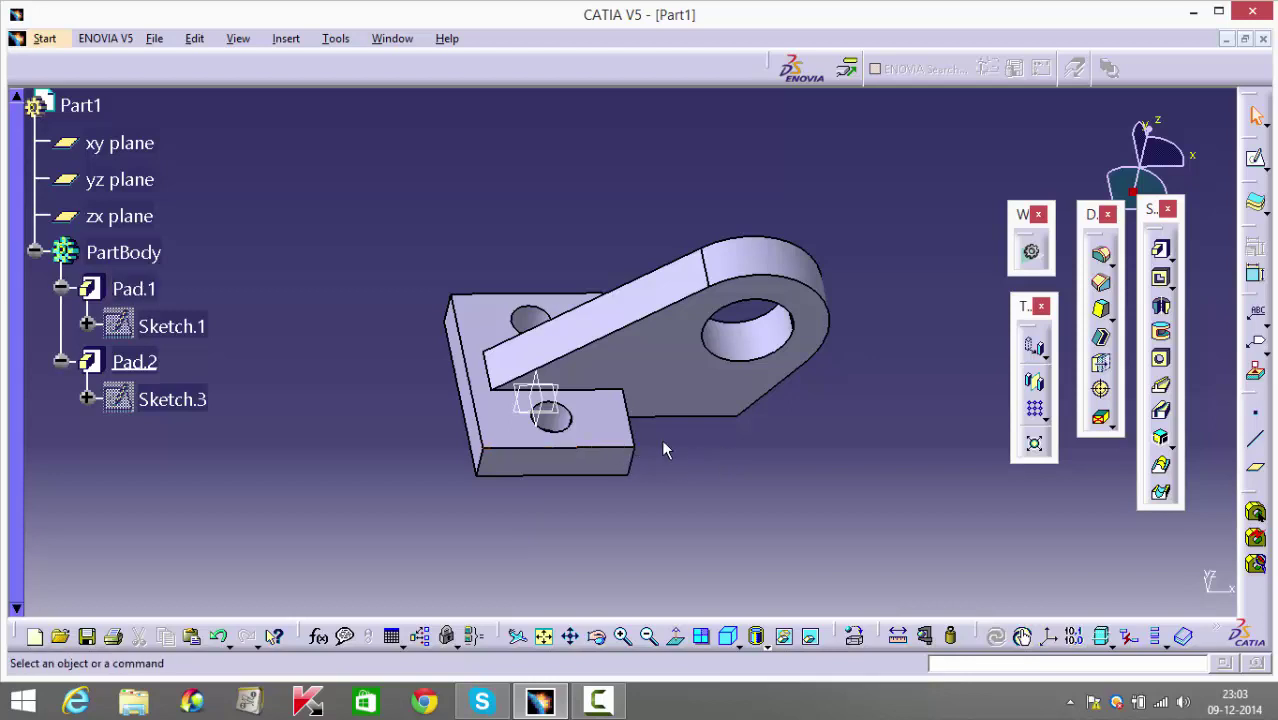
{"action": "middle_click_drag", "start_coordinate": [719, 470], "coordinate": [571, 400]}
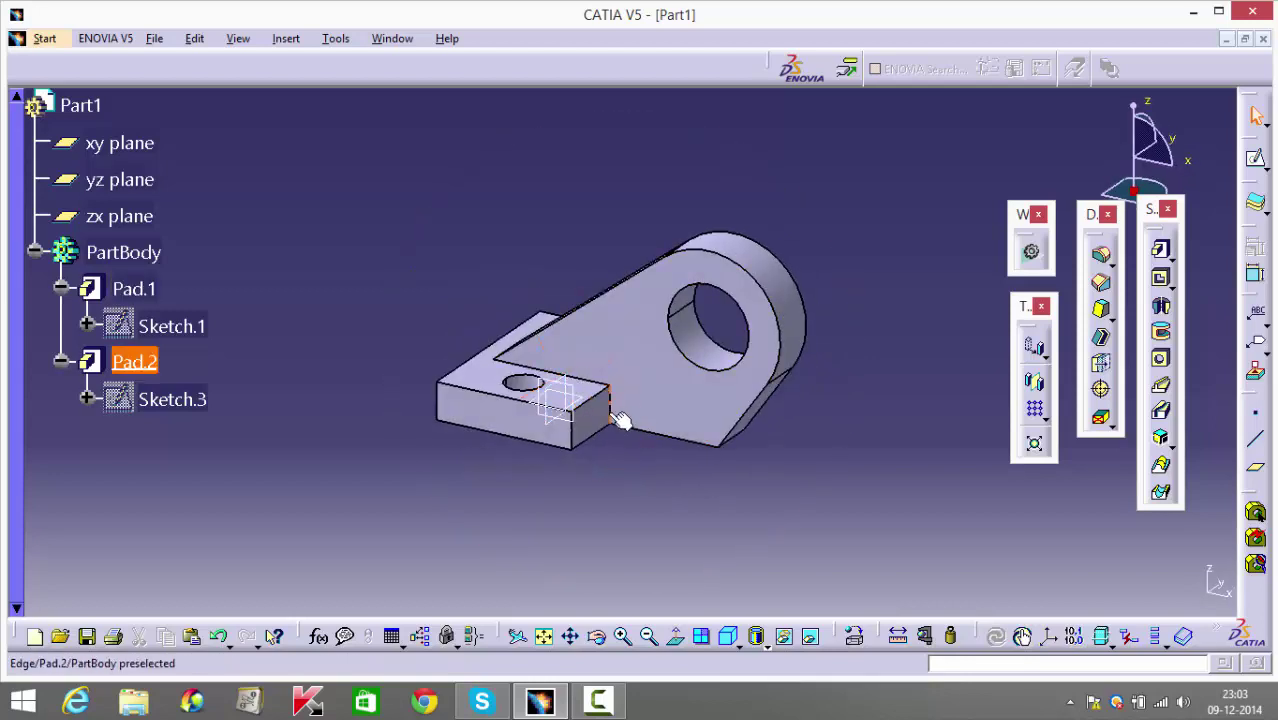
{"action": "left_click", "coordinate": [610, 410]}
{"action": "left_click", "coordinate": [1101, 259]}
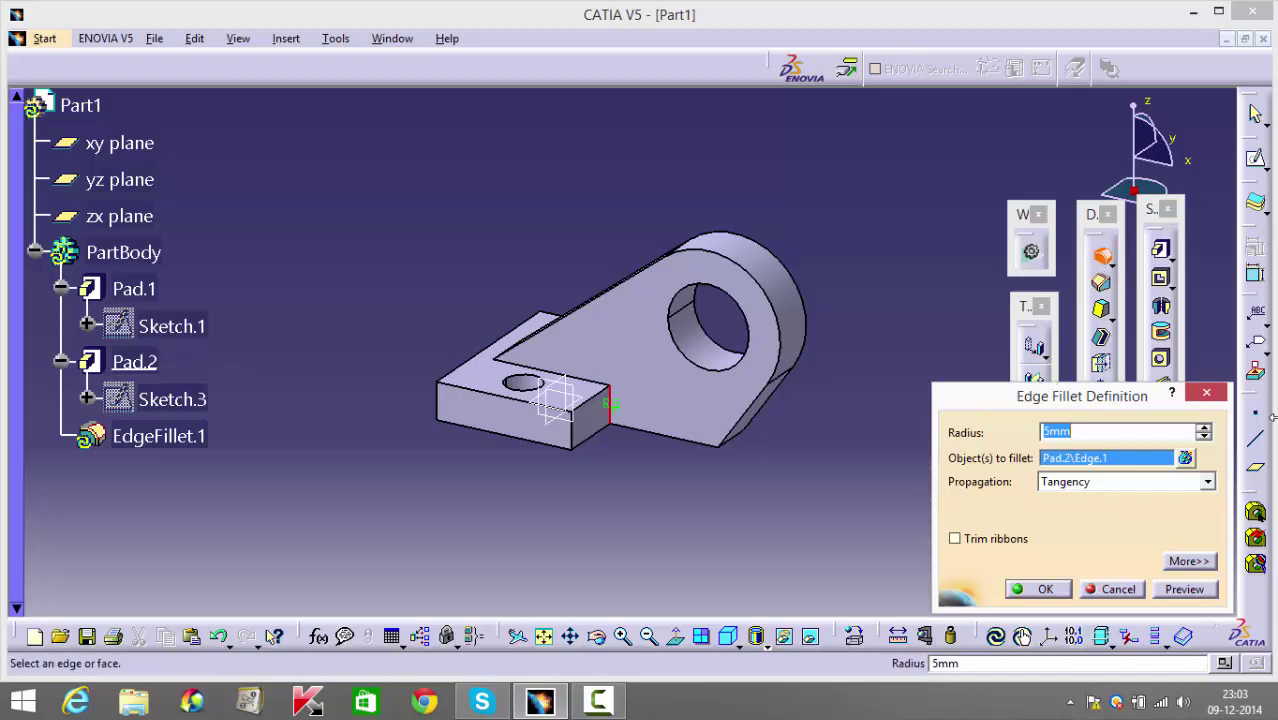
{"action": "left_click", "coordinate": [1113, 589]}
{"action": "middle_click_drag", "start_coordinate": [800, 478], "coordinate": [514, 491]}
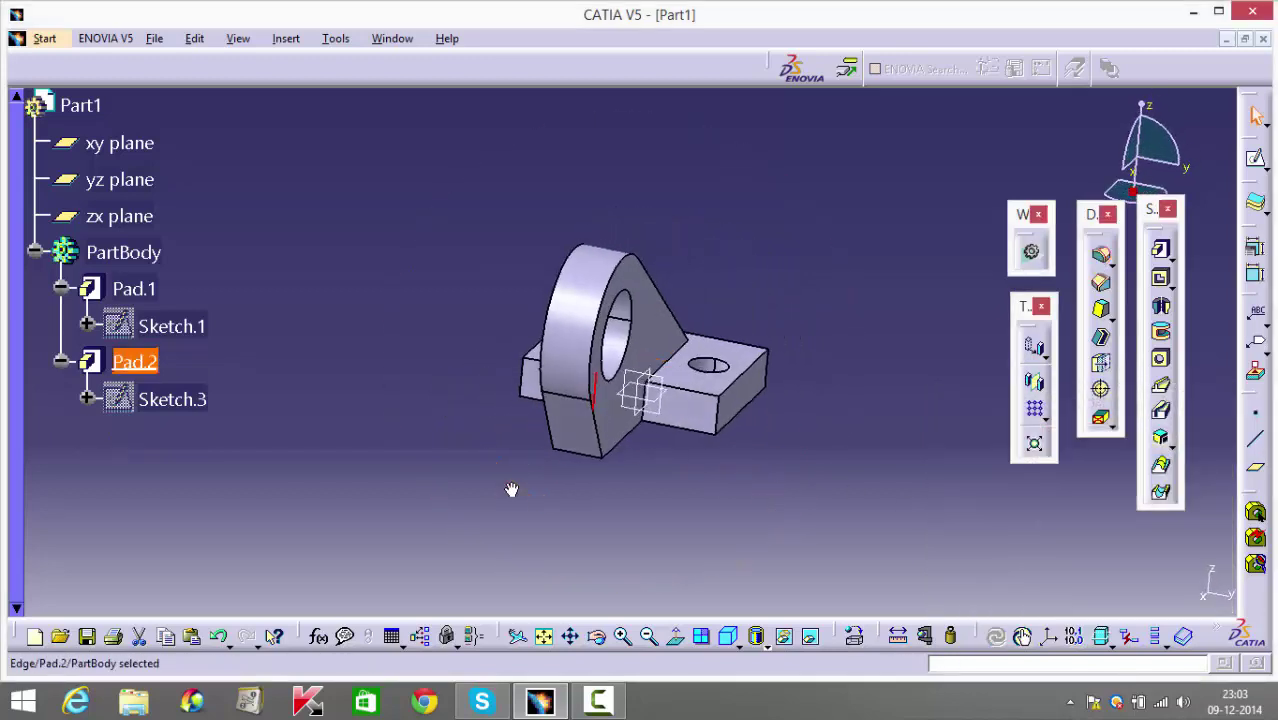
{"action": "left_click", "coordinate": [645, 412], "text": "ctrl"}
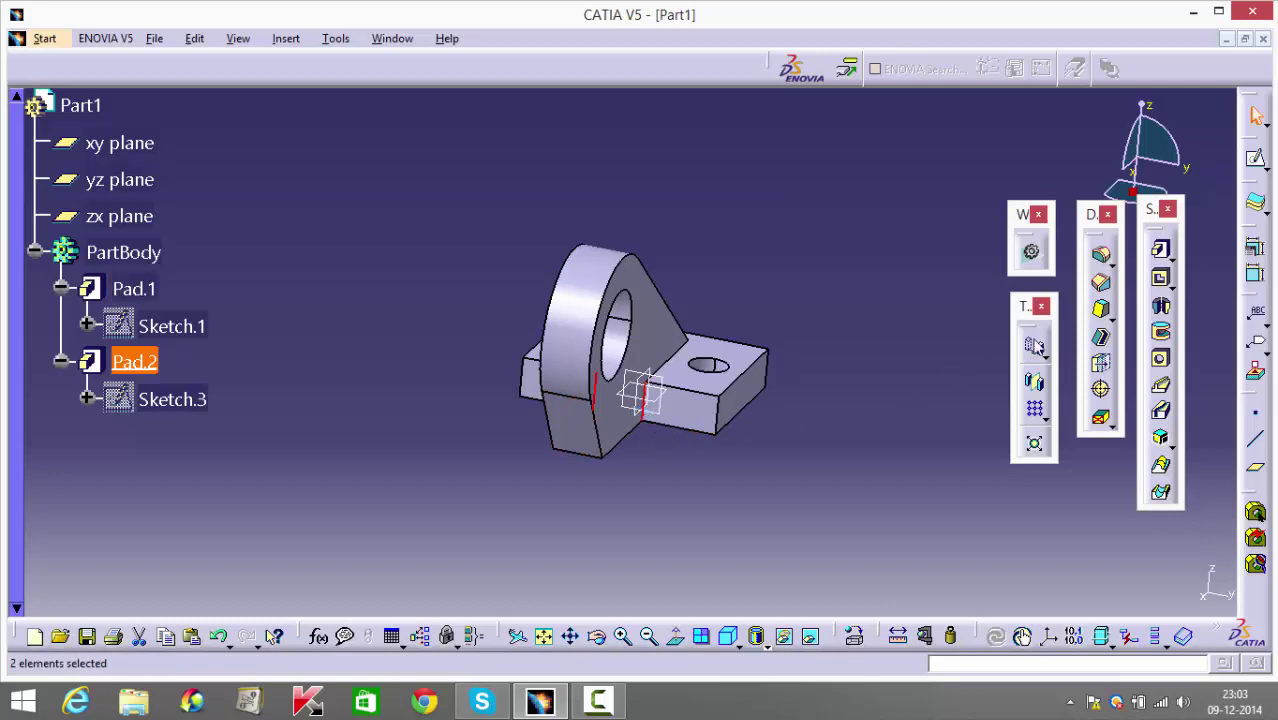
{"action": "left_click", "coordinate": [1104, 256]}
{"action": "type", "text": "30"}
{"action": "key", "text": "Return"}
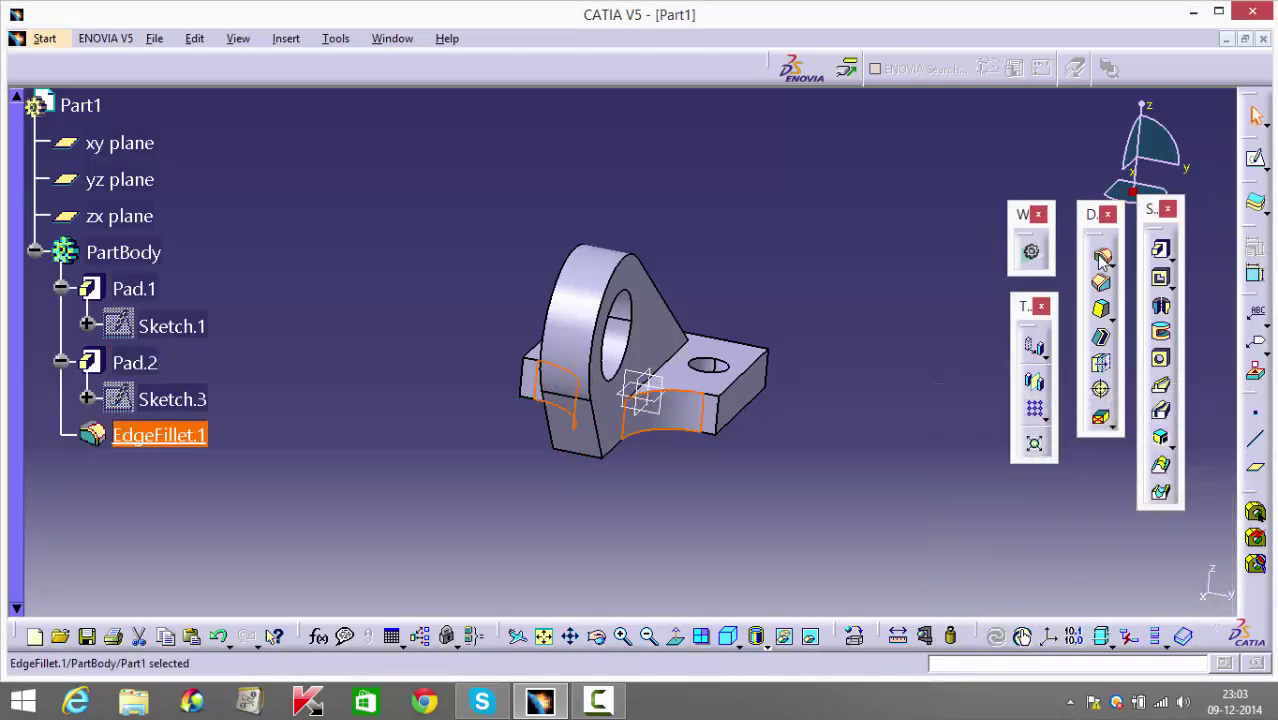
Apply an edge fillet to the two outer vertical corner edges of the base plate, on the side opposite the existing fillets.
{"action": "middle_click_drag", "start_coordinate": [632, 519], "coordinate": [984, 362]}
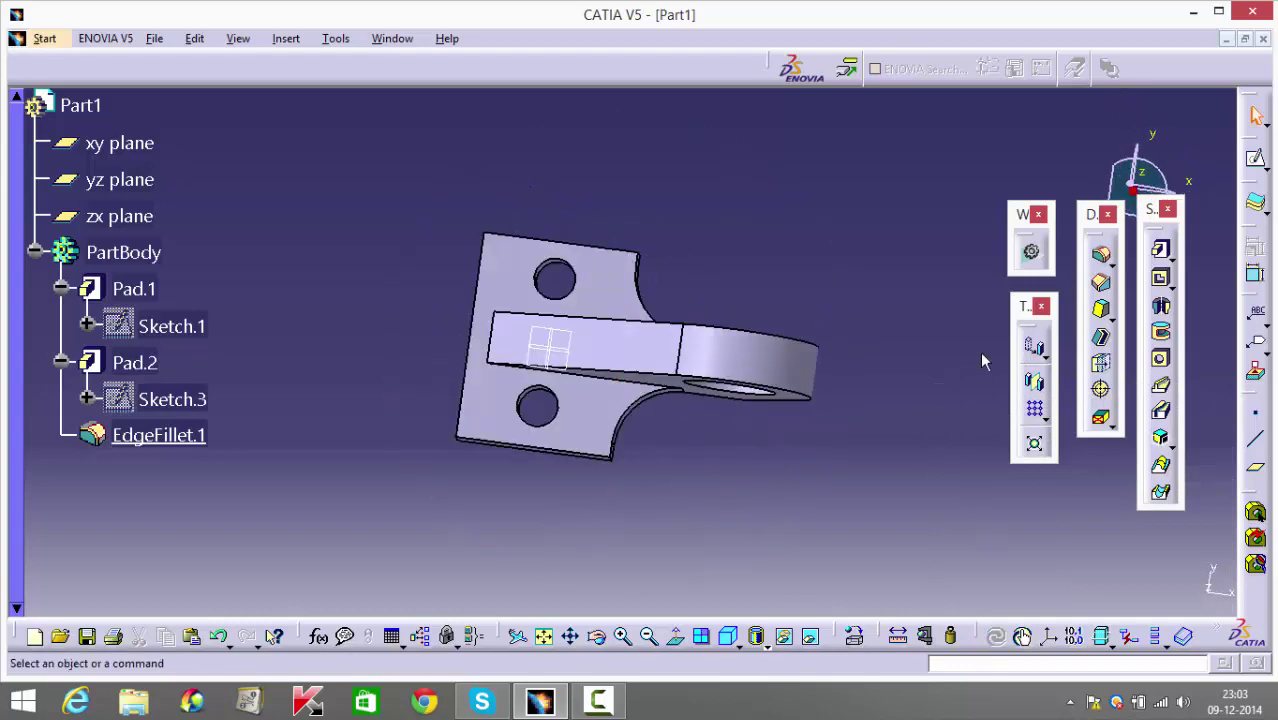
{"action": "middle_click_drag", "start_coordinate": [663, 462], "coordinate": [799, 397]}
{"action": "left_click", "coordinate": [620, 470]}
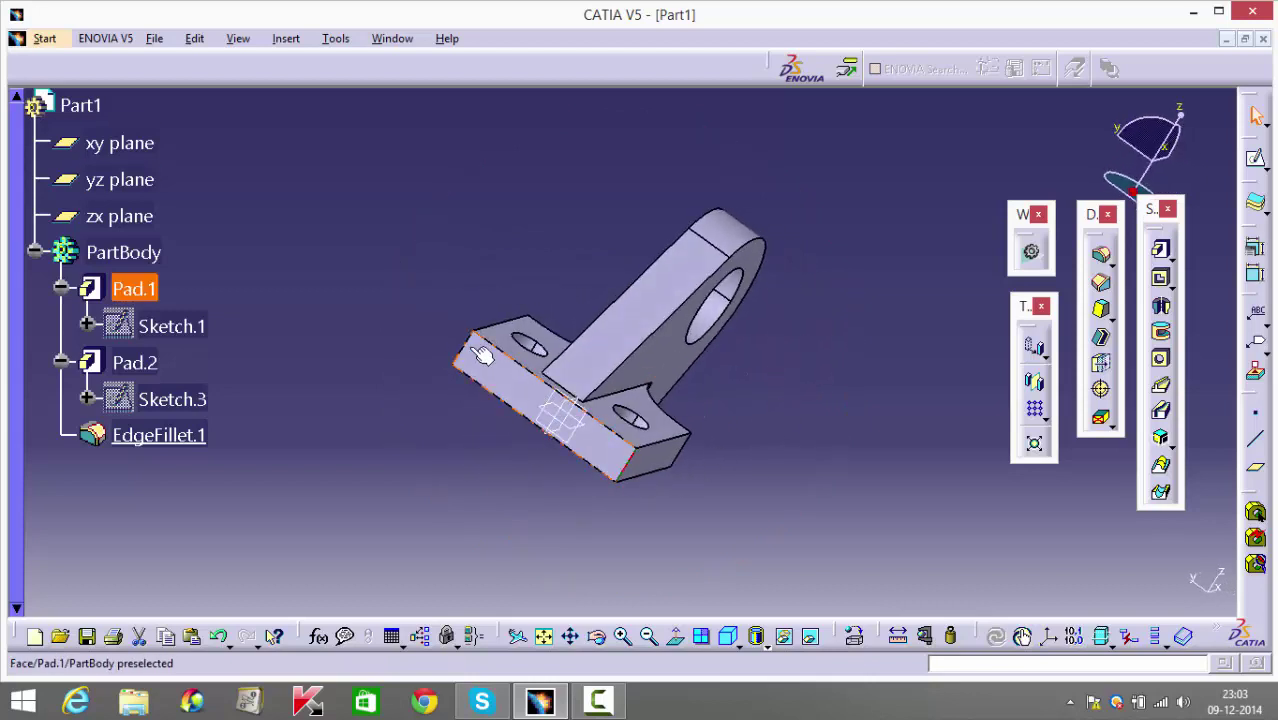
{"action": "left_click", "coordinate": [463, 350], "text": "ctrl"}
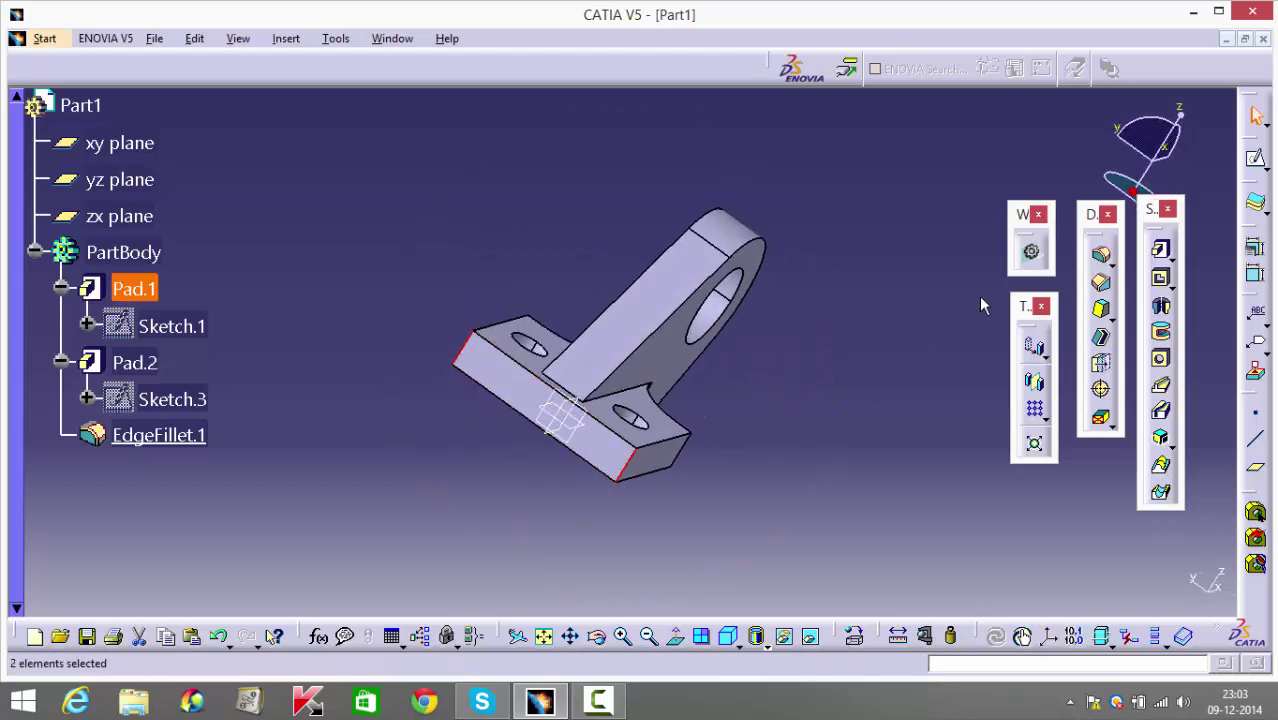
{"action": "left_click", "coordinate": [1100, 253]}
{"action": "key", "text": "Return"}
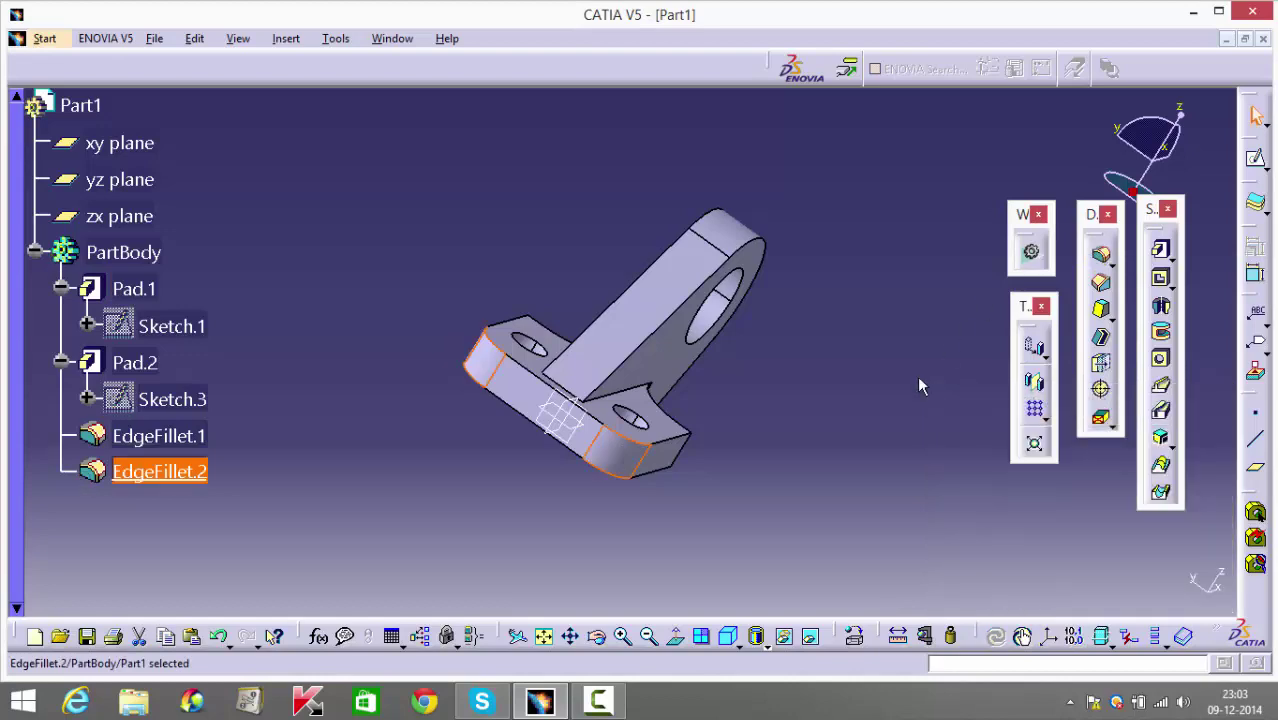
{"action": "middle_click_drag", "start_coordinate": [822, 434], "coordinate": [634, 516]}
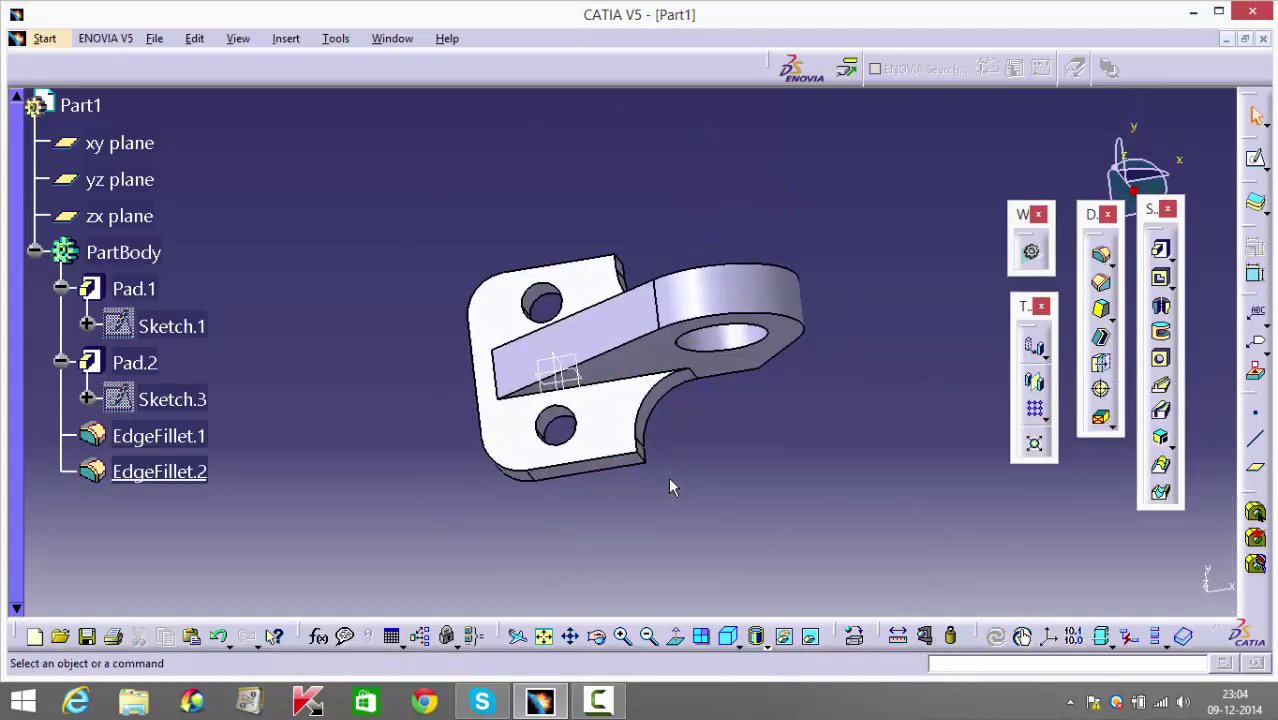
{"action": "middle_click_drag", "start_coordinate": [686, 481], "coordinate": [707, 224]}
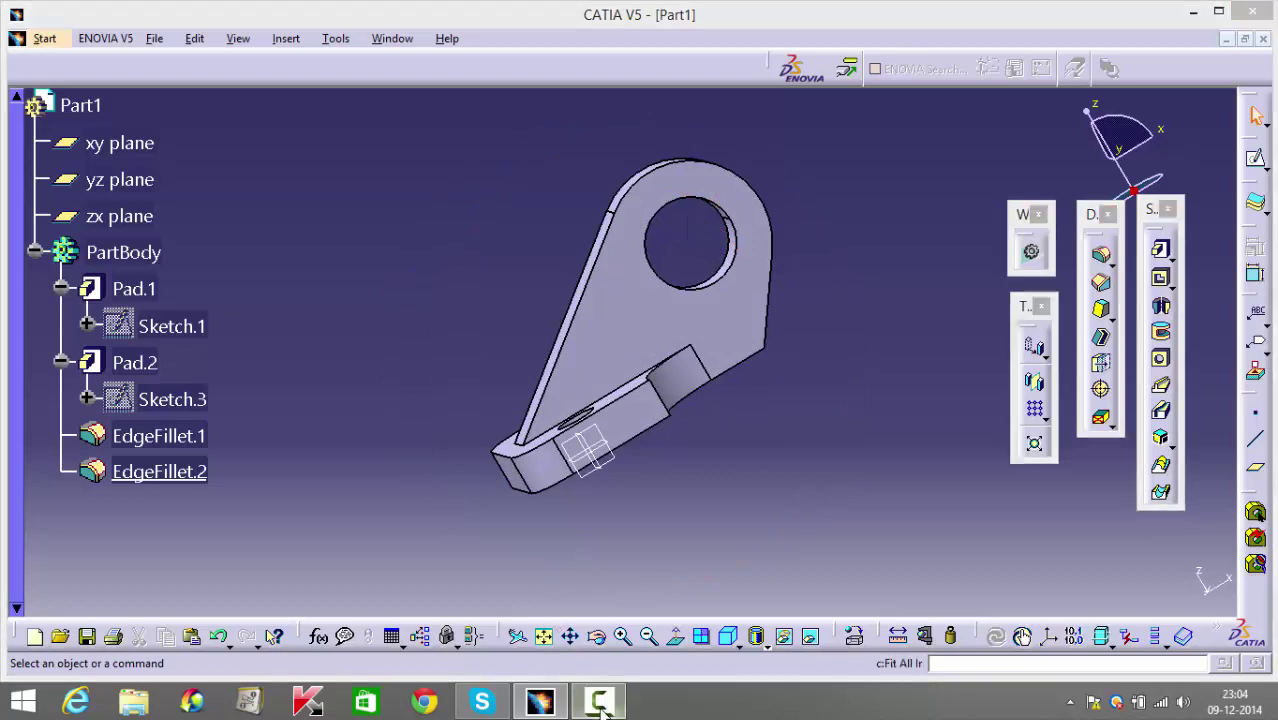
Close the finished bracket document and start a new part.
{"action": "left_click", "coordinate": [1263, 38]}
{"action": "left_click", "coordinate": [694, 393]}
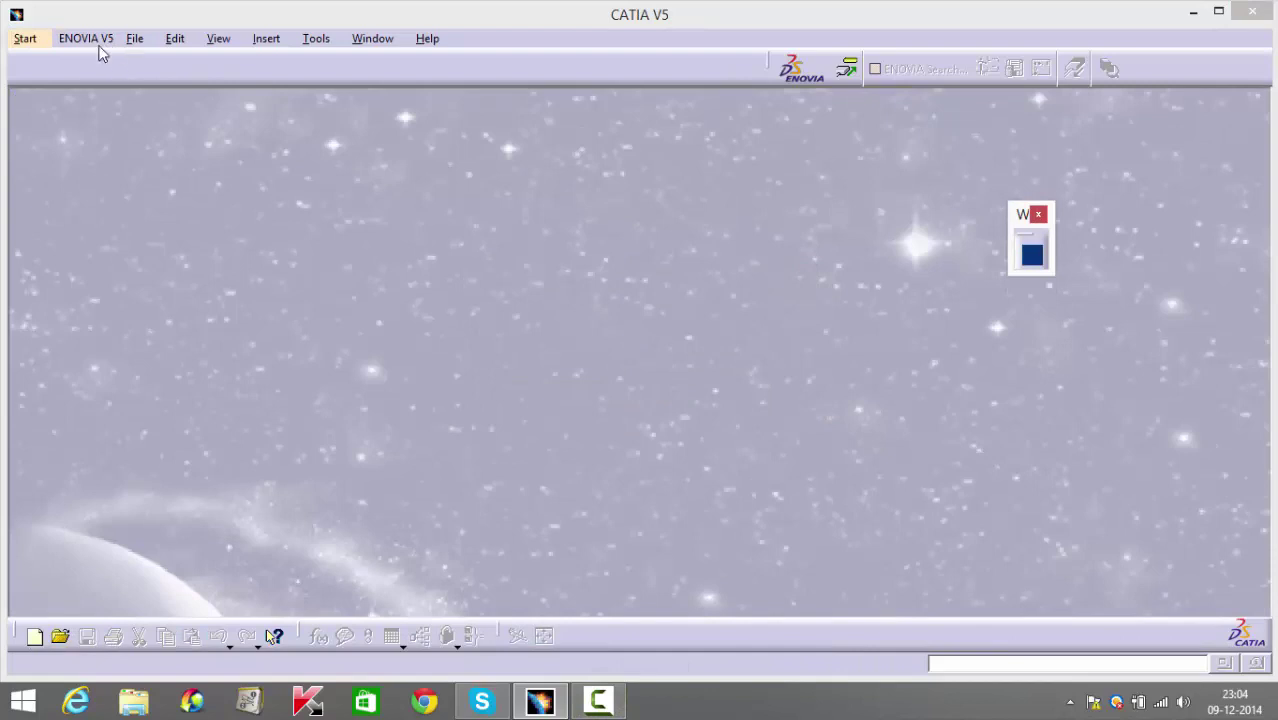
{"action": "left_click", "coordinate": [25, 38]}
{"action": "mouse_move", "coordinate": [90, 81]}
{"action": "left_click", "coordinate": [337, 84]}
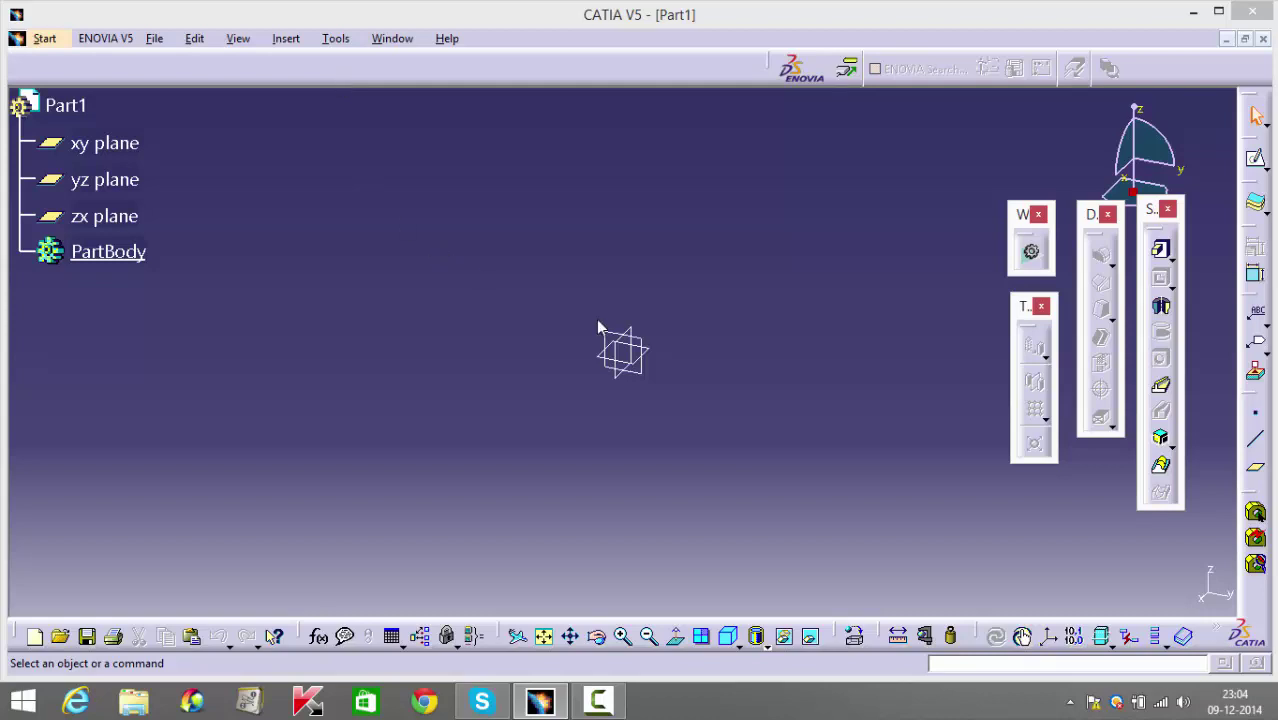
Start a sketch on the xy plane and draw a rectangle about 120 mm wide around the origin.
{"action": "left_click", "coordinate": [660, 358]}
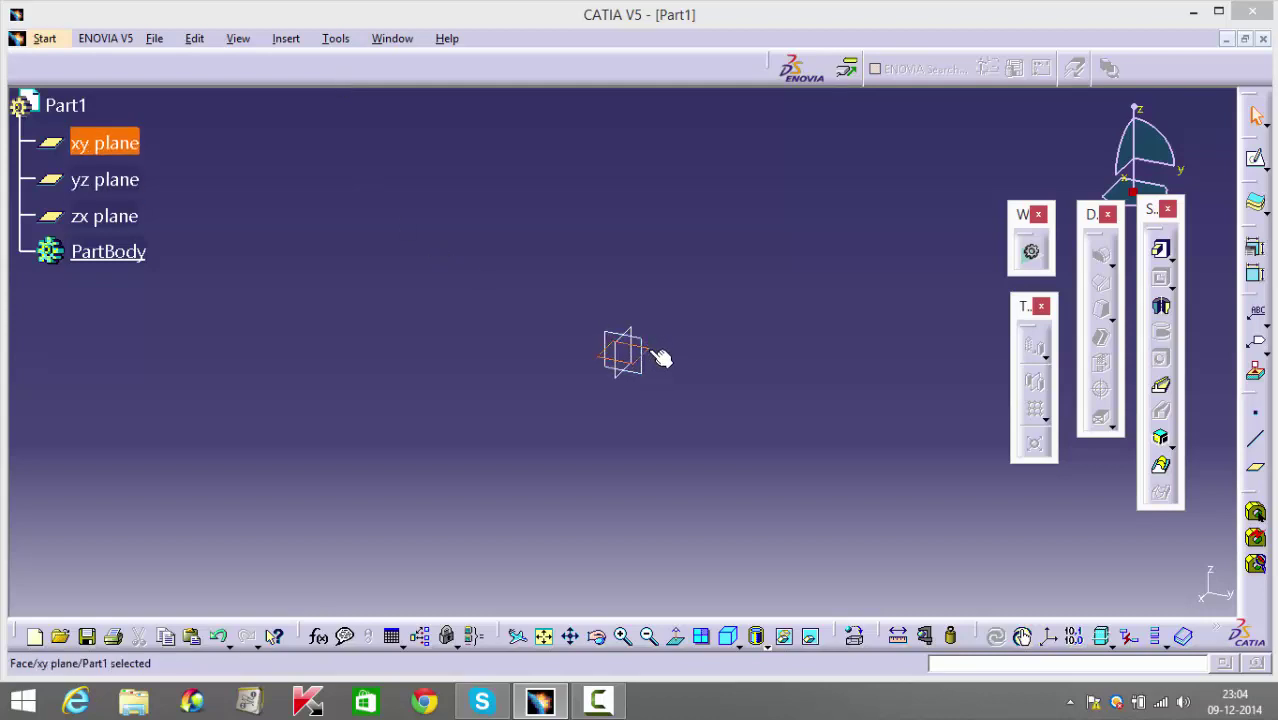
{"action": "left_click", "coordinate": [1257, 160]}
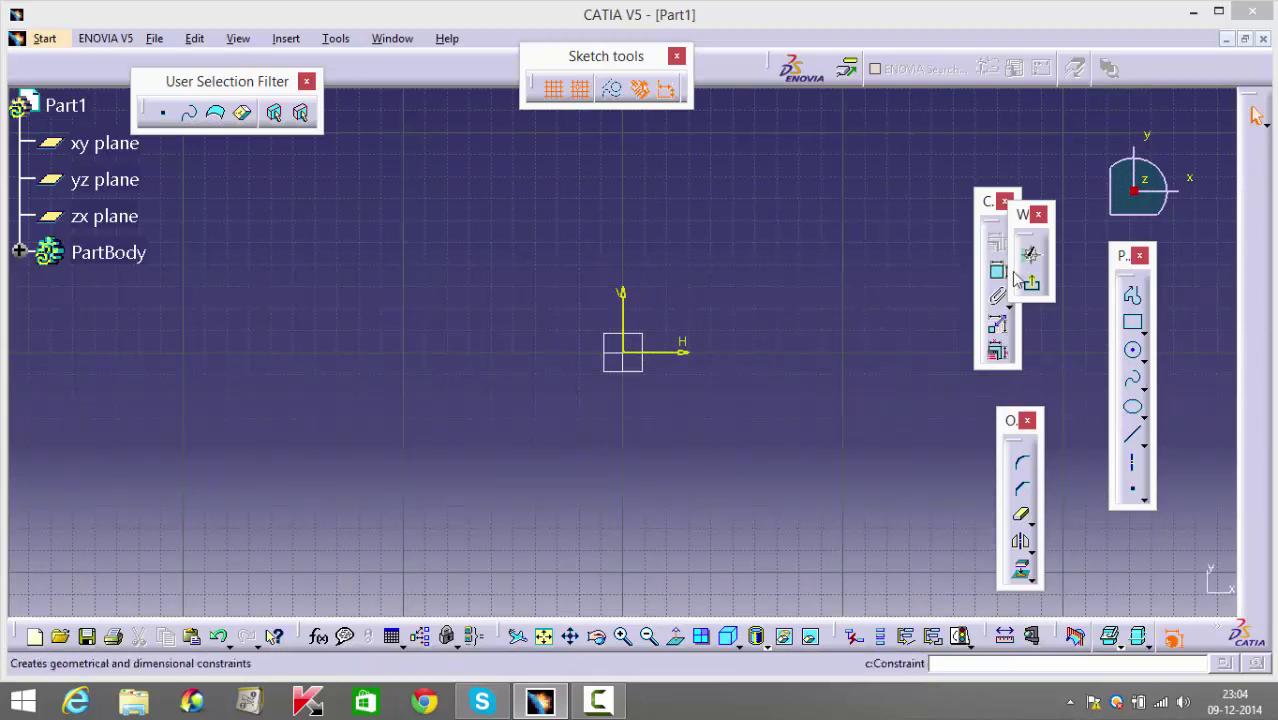
{"action": "left_click", "coordinate": [1132, 322]}
{"action": "left_click", "coordinate": [487, 333]}
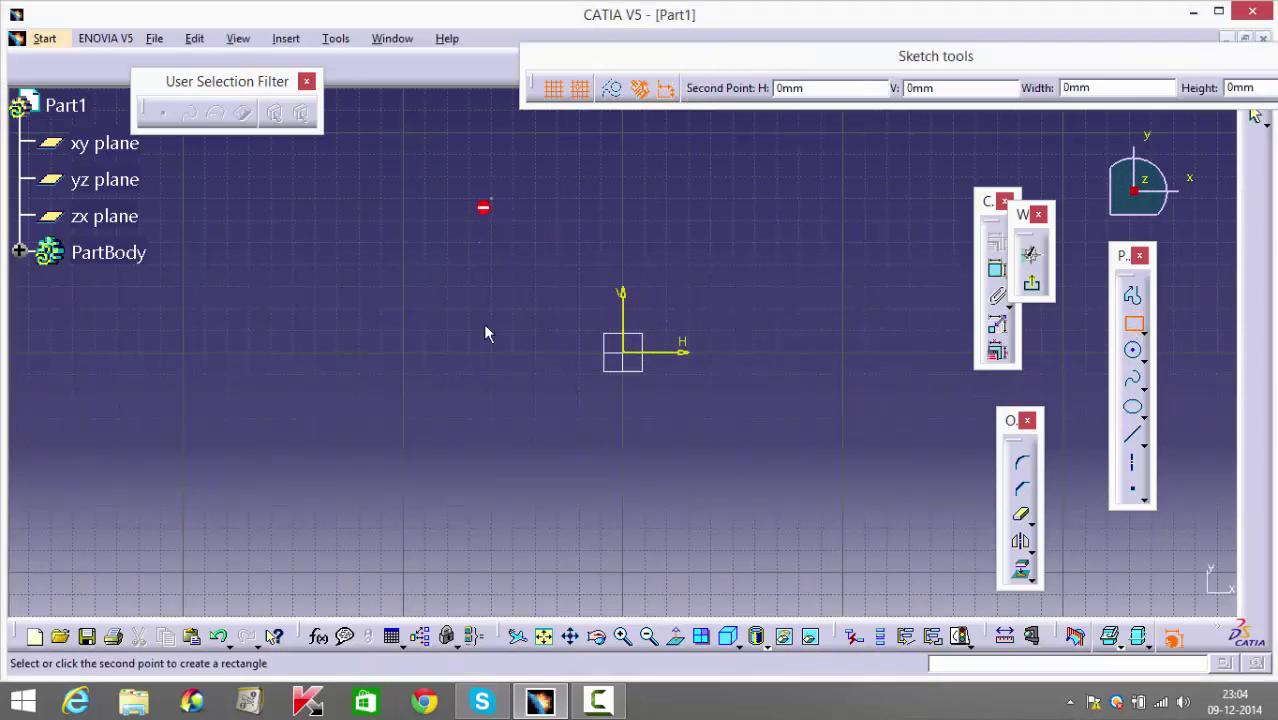
{"action": "left_click", "coordinate": [756, 440]}
Constrain the rectangle's two horizontal edges to be symmetric about the horizontal axis.
{"action": "left_click", "coordinate": [668, 440]}
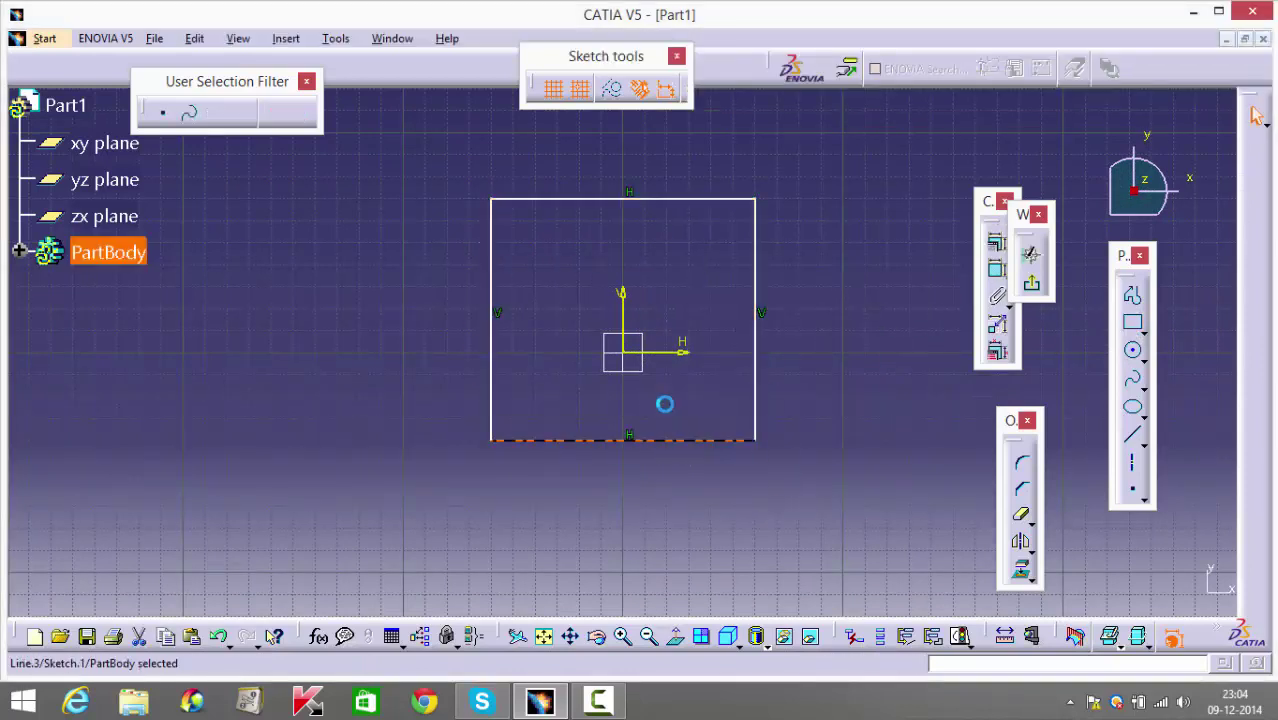
{"action": "left_click", "coordinate": [676, 200], "text": "ctrl"}
{"action": "left_click", "coordinate": [679, 348], "text": "ctrl"}
{"action": "left_click", "coordinate": [996, 242]}
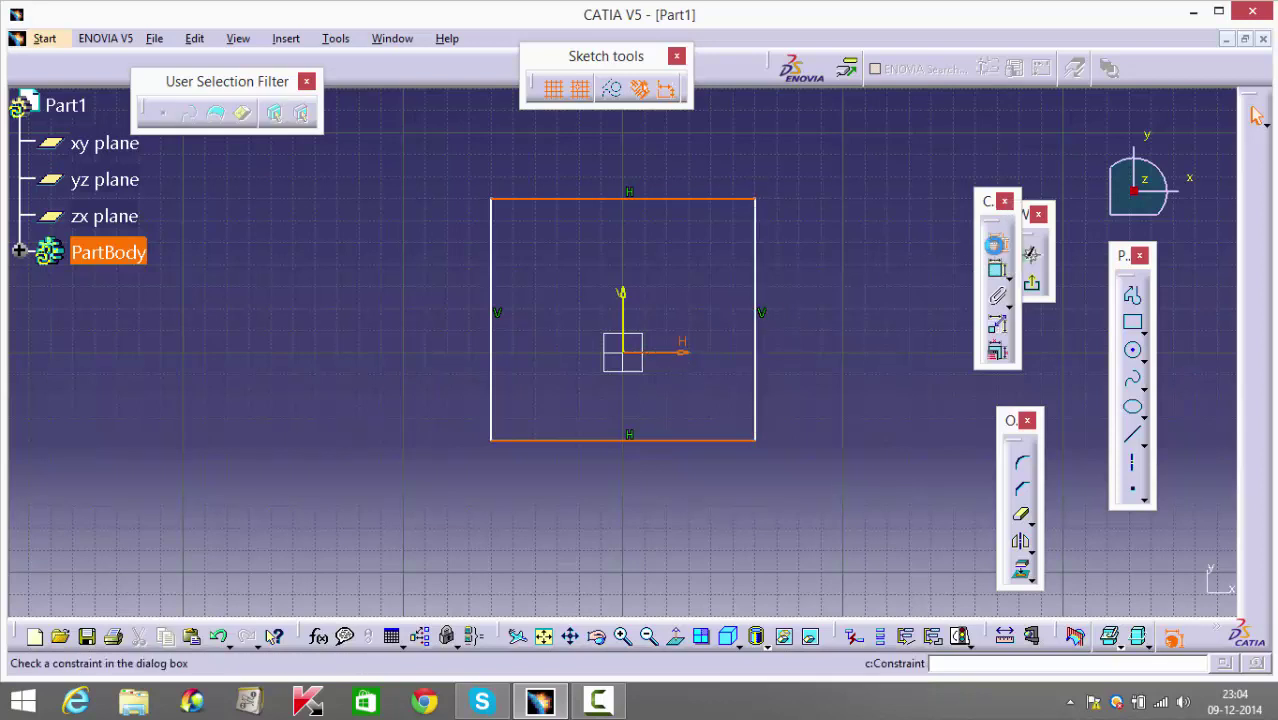
{"action": "left_click", "coordinate": [1022, 516]}
{"action": "left_click", "coordinate": [1125, 589]}
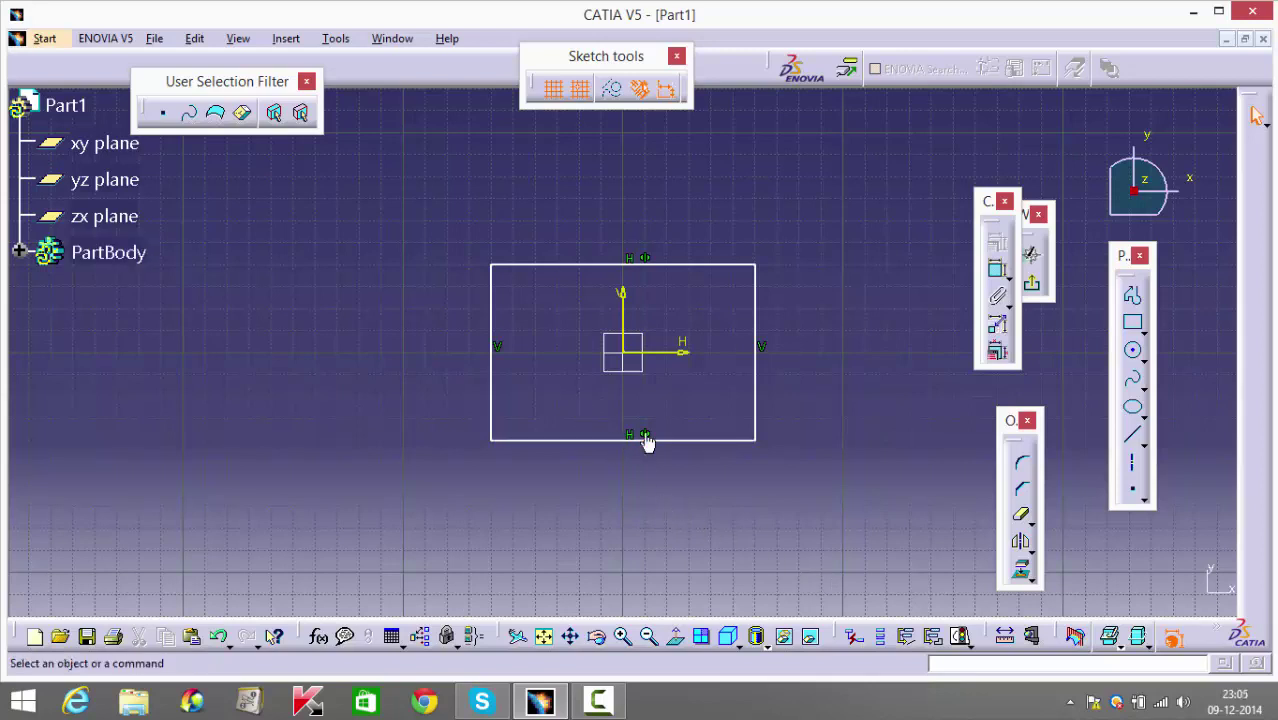
Draw a 40 mm radius circle centred on the midpoint of the rectangle's left edge, through the edge's endpoints.
{"action": "left_click", "coordinate": [1135, 352]}
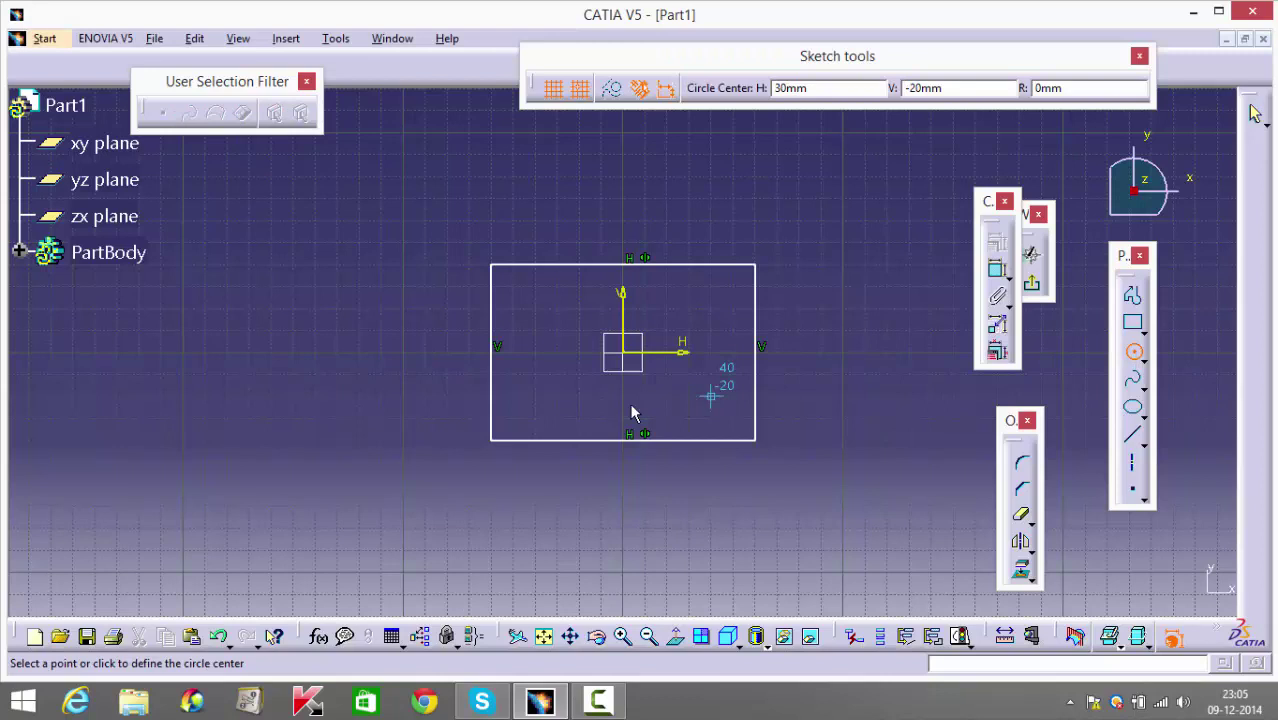
{"action": "left_click", "coordinate": [492, 354]}
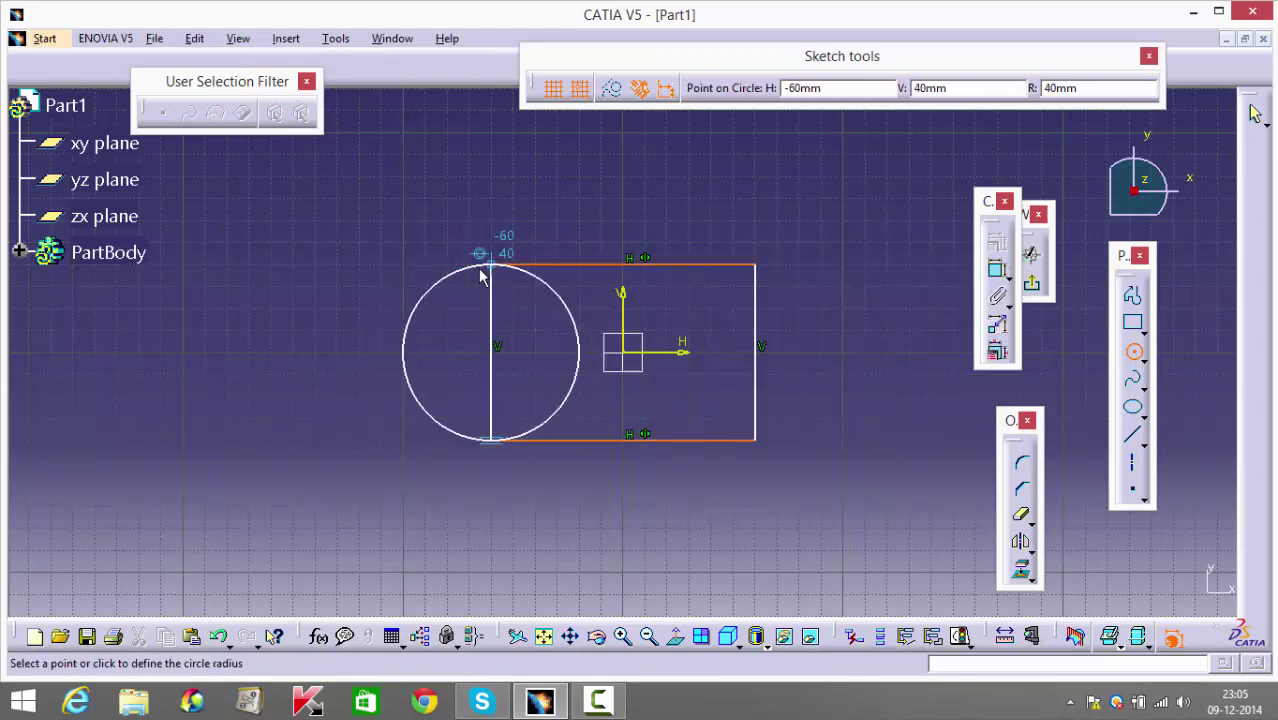
{"action": "left_click", "coordinate": [490, 265]}
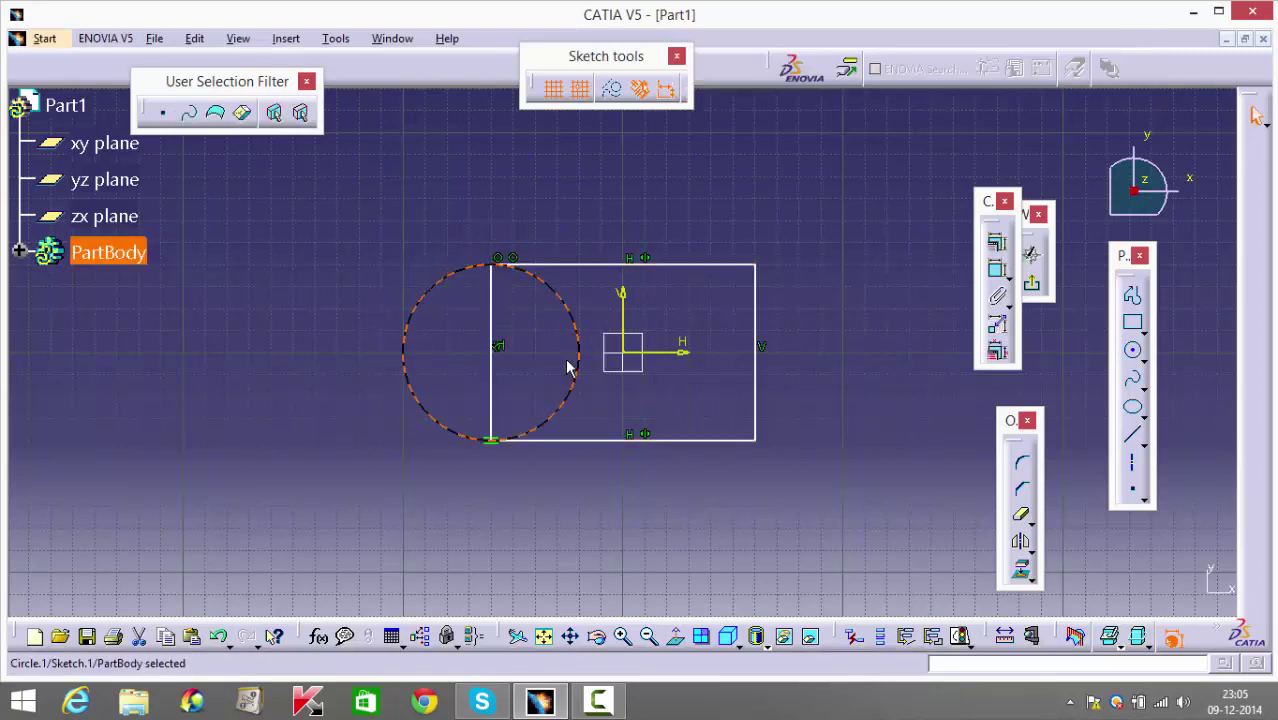
Dimension the length of the rectangle's lower edge.
{"action": "left_click", "coordinate": [986, 282]}
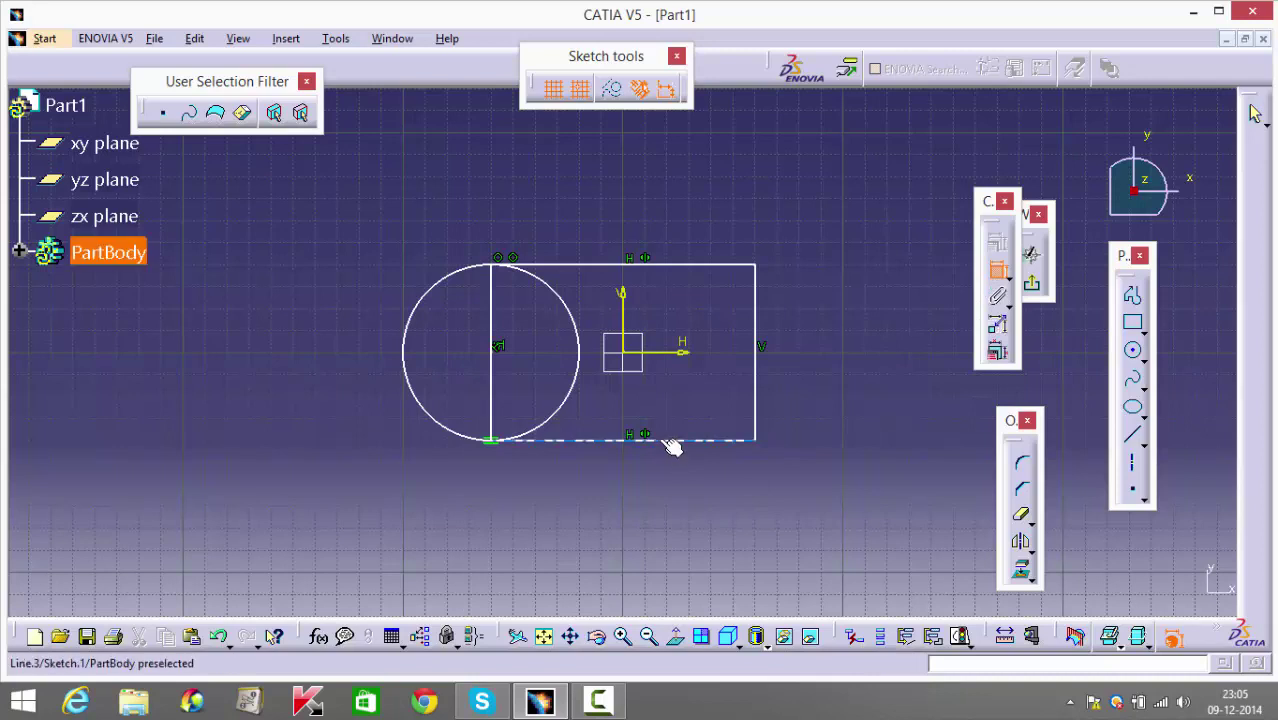
{"action": "left_click", "coordinate": [672, 442]}
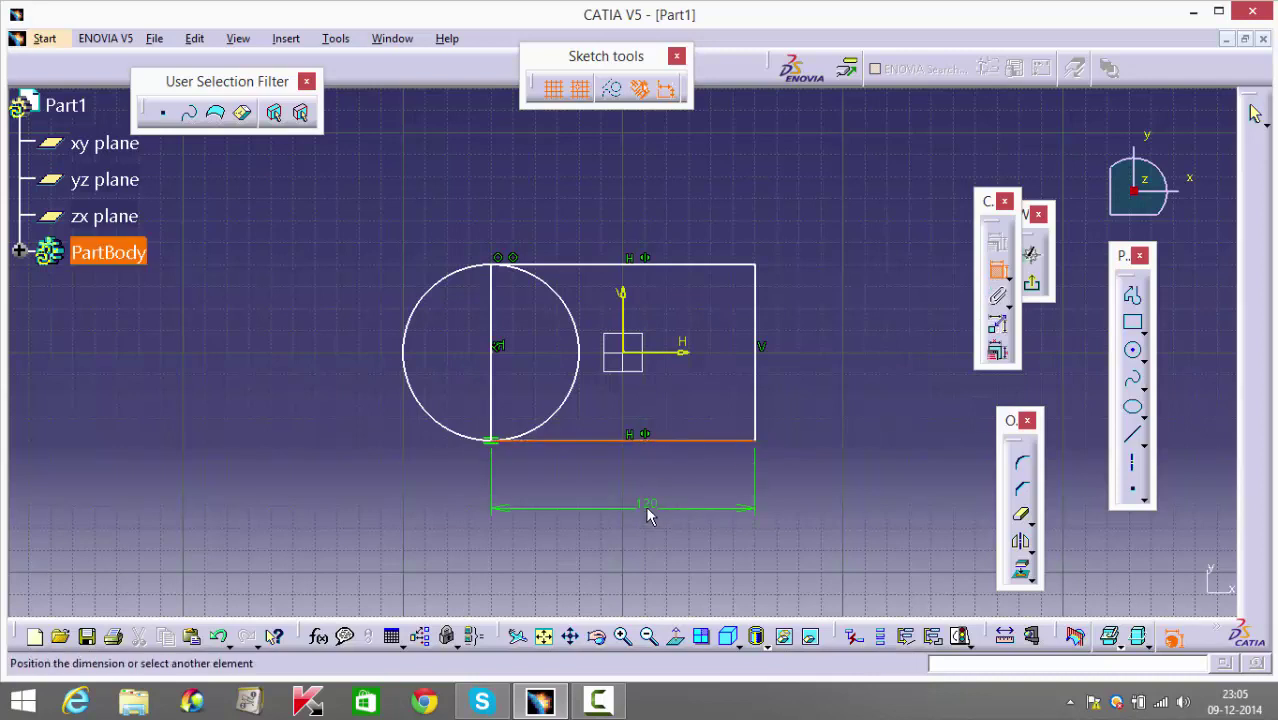
{"action": "left_click", "coordinate": [647, 512]}
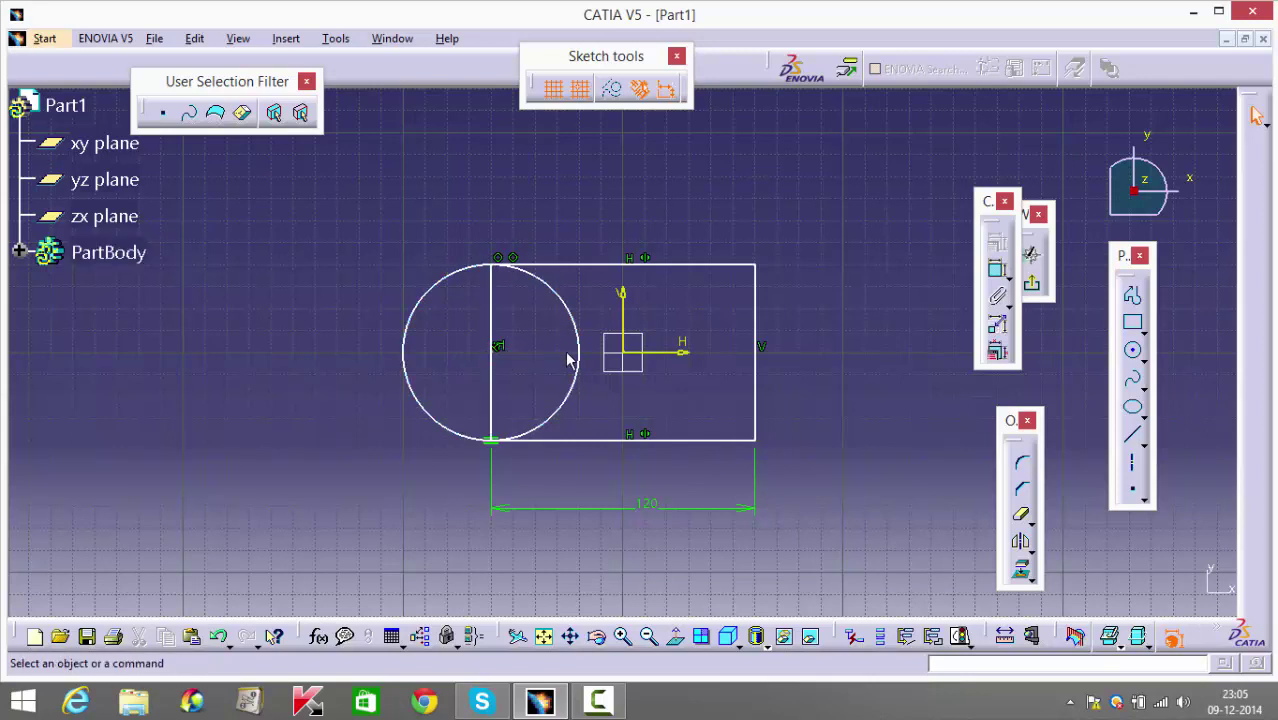
Shrink the circle freehand to a diameter of about 60 mm, with the attached rectangle height following.
{"action": "left_click_drag", "start_coordinate": [593, 354], "coordinate": [556, 364]}
{"action": "key", "text": "Right"}
{"action": "key", "text": "Up"}
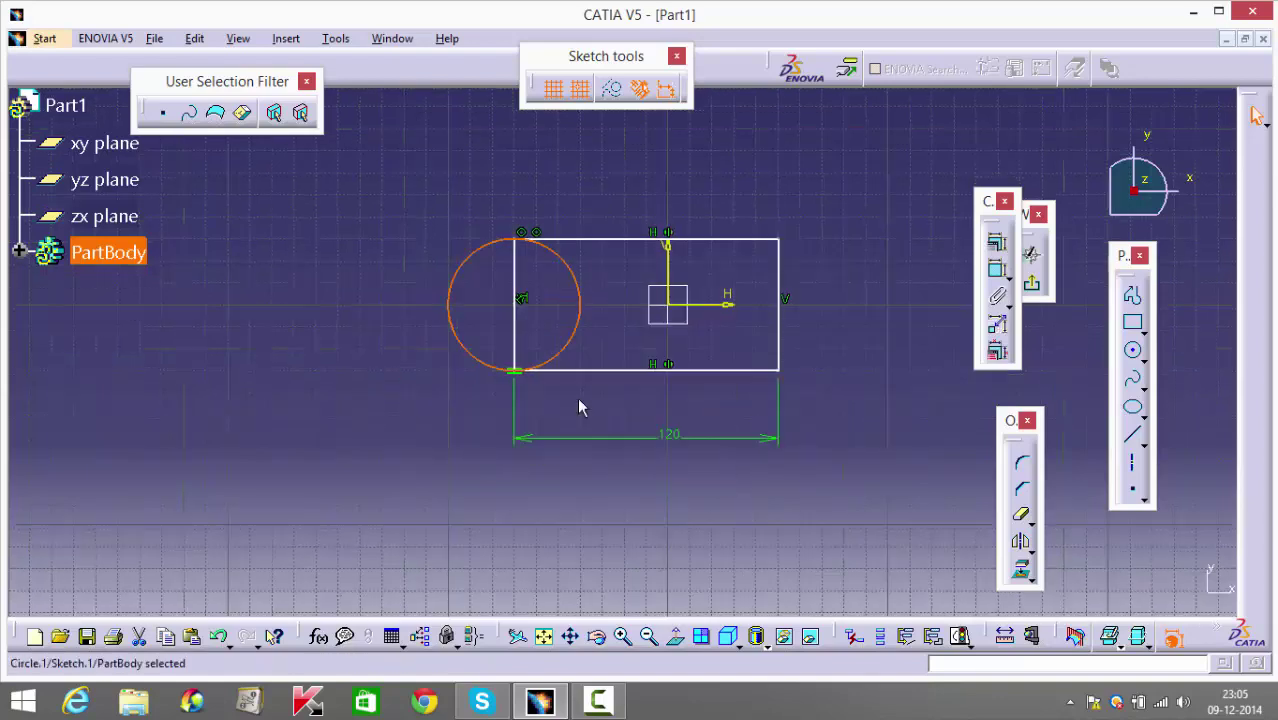
{"action": "middle_click_drag", "start_coordinate": [608, 308], "coordinate": [603, 287], "text": "ctrl"}
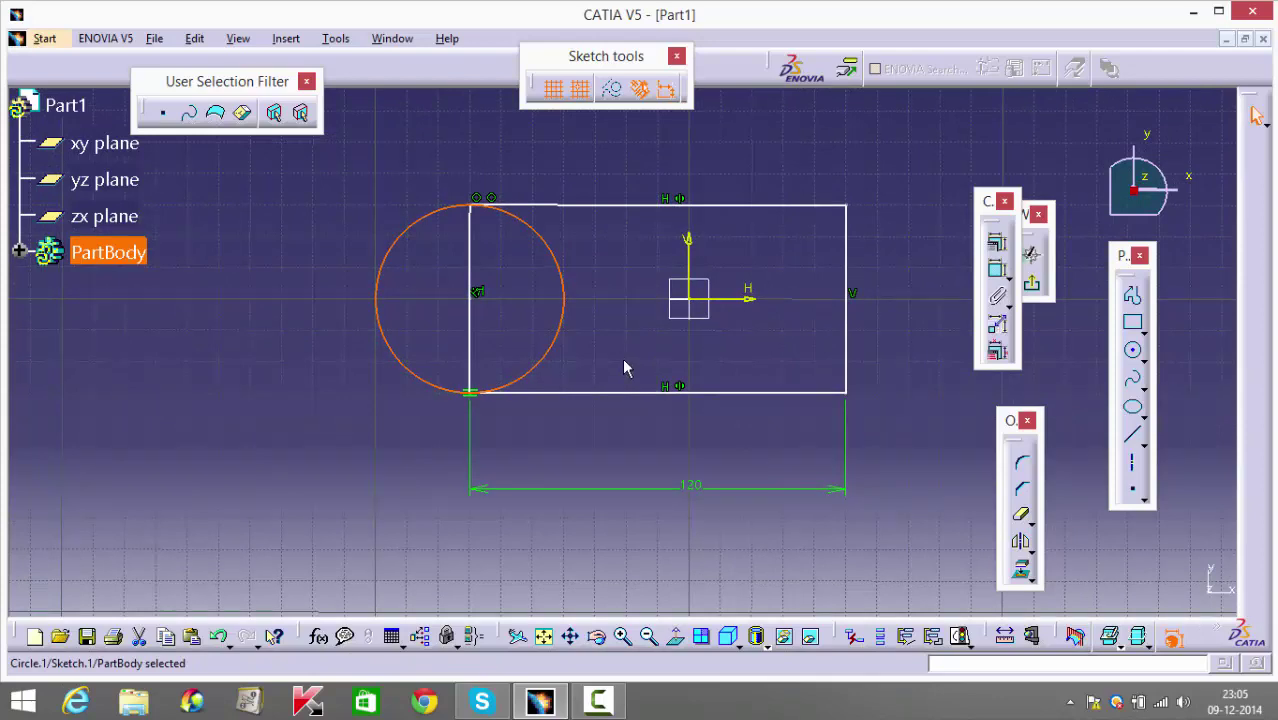
{"action": "middle_click_drag", "start_coordinate": [623, 362], "coordinate": [618, 310], "text": "ctrl"}
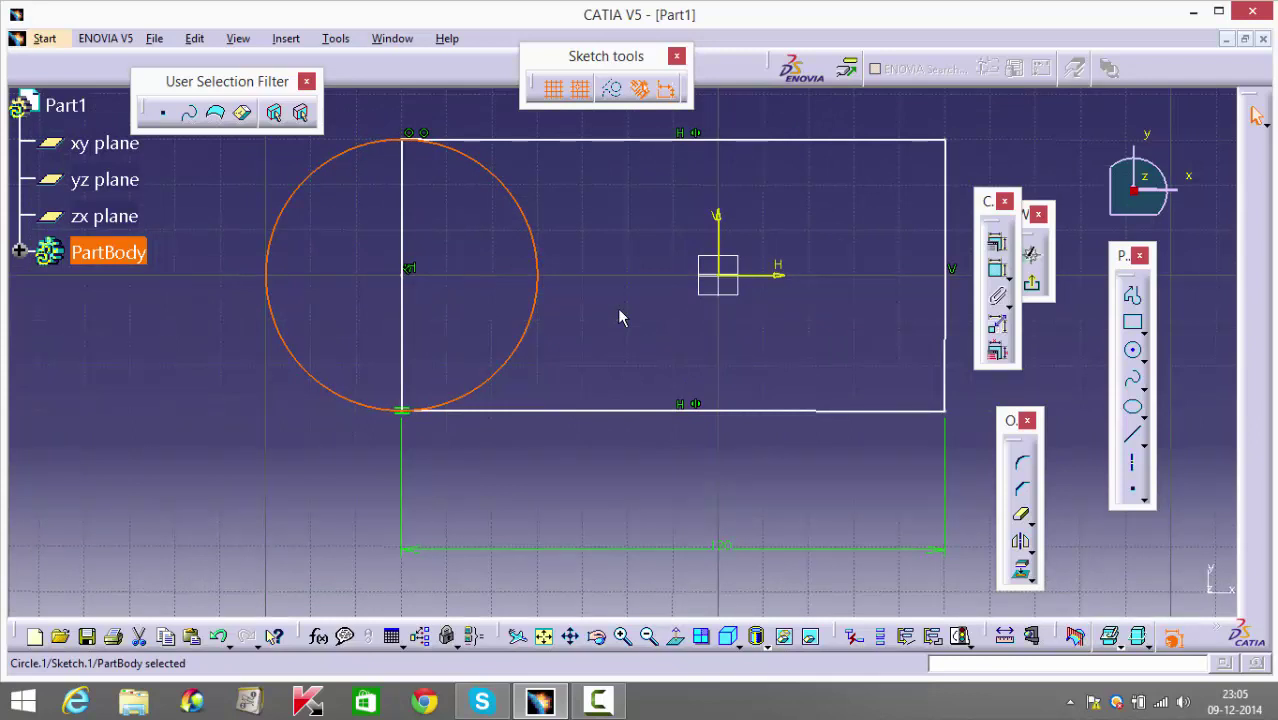
{"action": "left_click", "coordinate": [615, 318]}
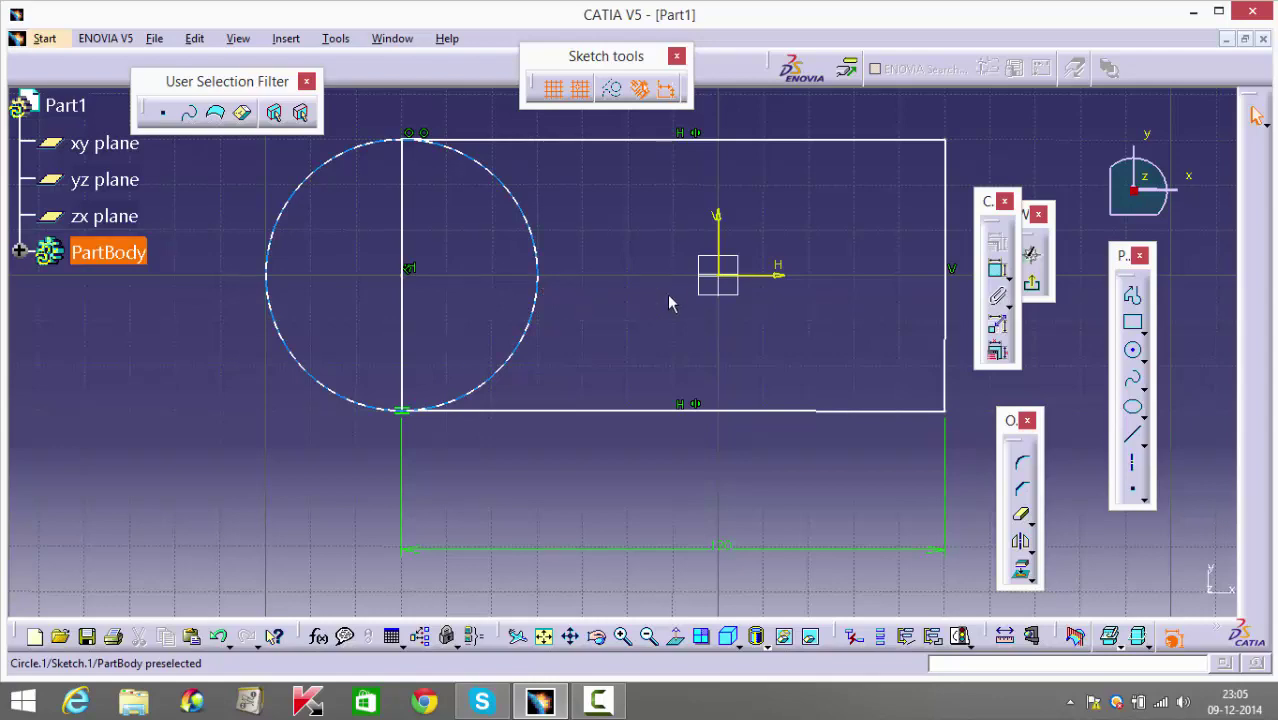
{"action": "mouse_move", "coordinate": [667, 317]}
{"action": "middle_mouse_down"}
{"action": "mouse_move", "coordinate": [667, 350]}
{"action": "mouse_move", "coordinate": [370, 246]}
{"action": "middle_mouse_up"}
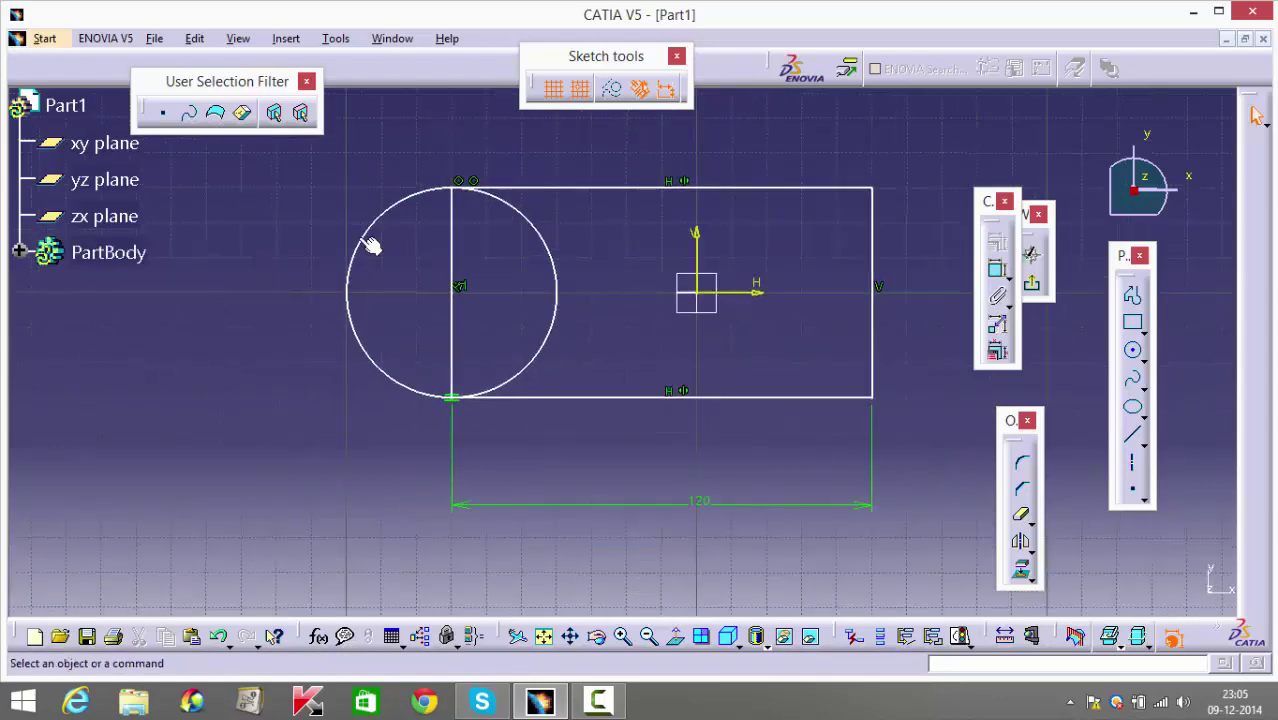
Constrain the rectangle's two vertical edges to be symmetric about the vertical axis.
{"action": "left_click", "coordinate": [452, 308]}
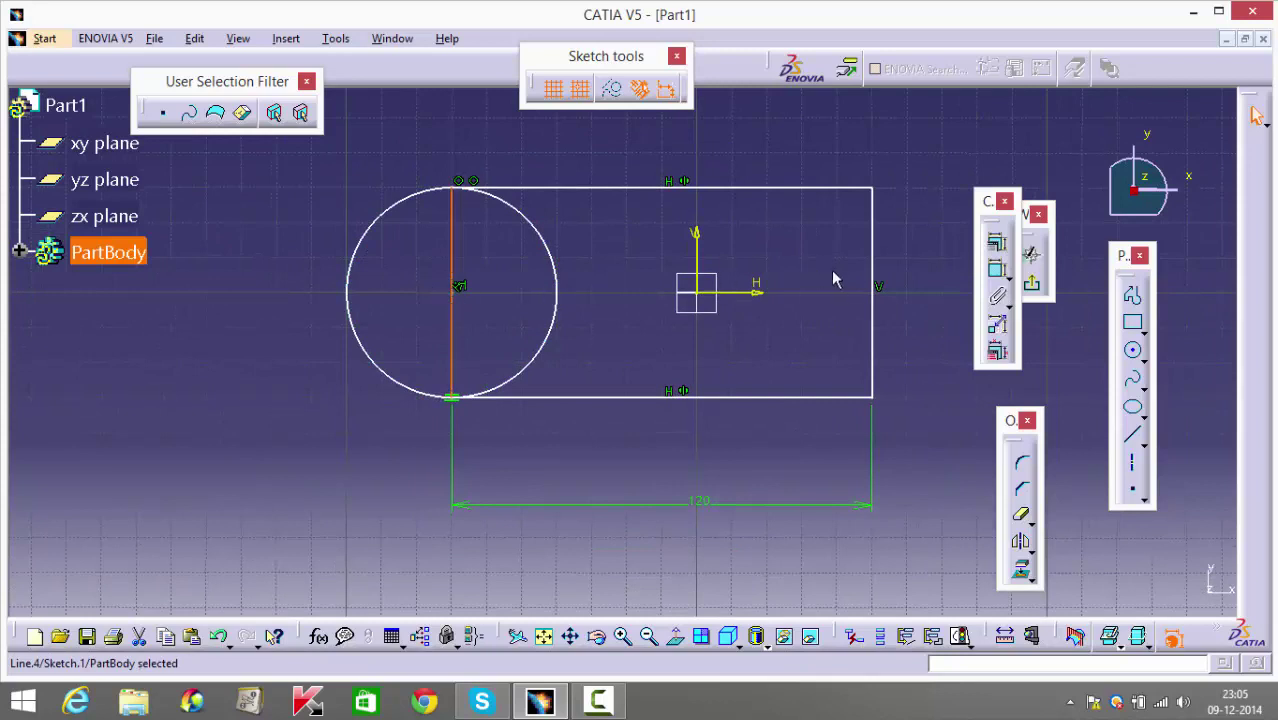
{"action": "left_click", "coordinate": [880, 272], "text": "ctrl"}
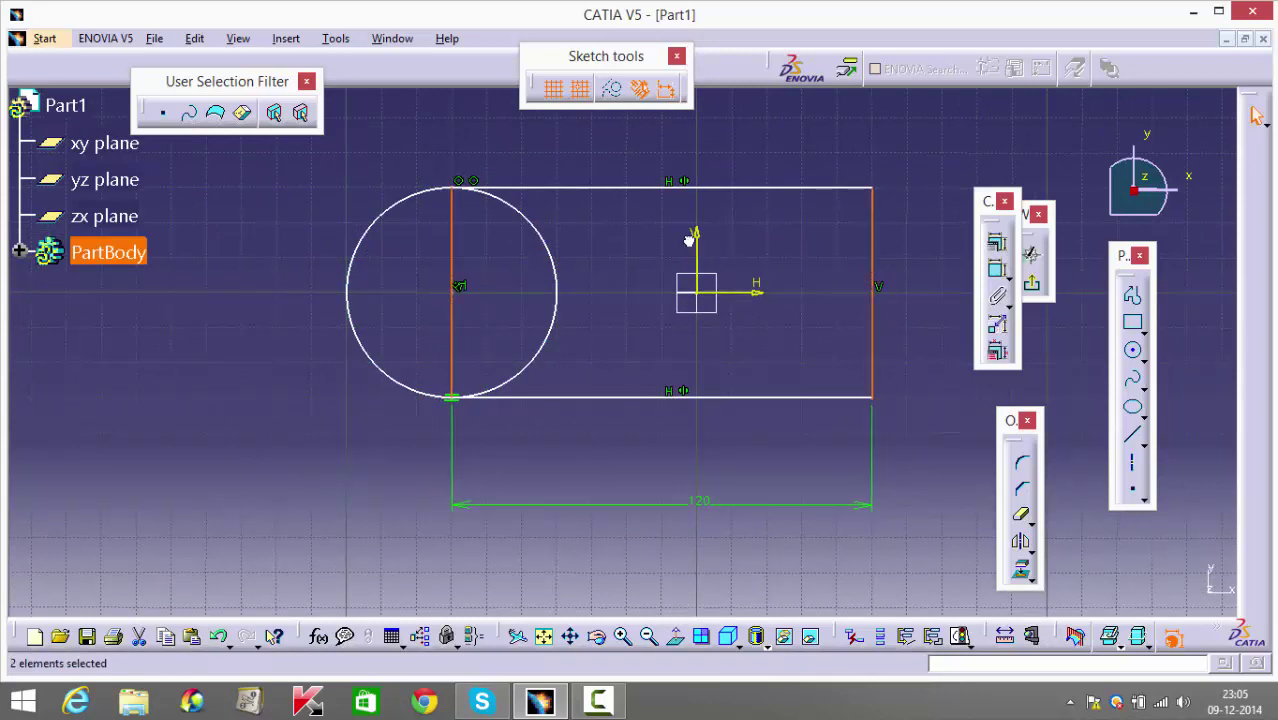
{"action": "left_click", "coordinate": [996, 241]}
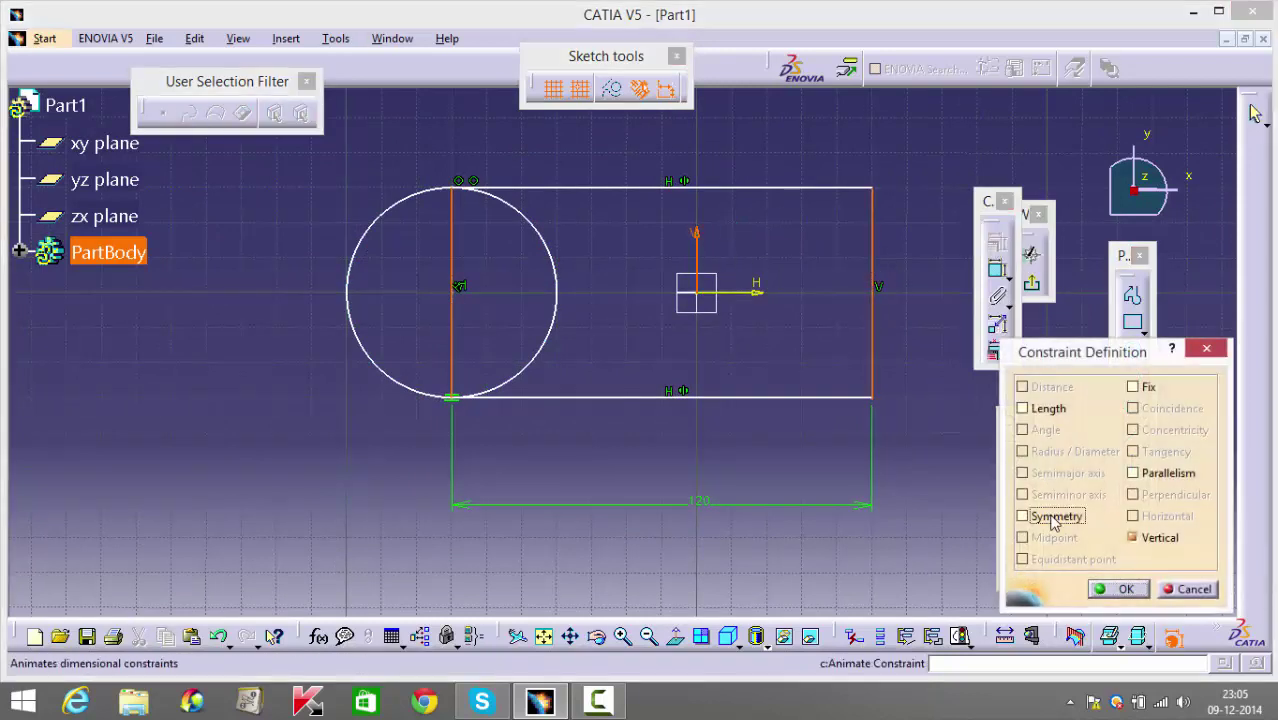
{"action": "left_click", "coordinate": [1053, 516]}
{"action": "left_click", "coordinate": [1117, 589]}
Reapply the symmetry constraint between the rectangle's upper and lower edges about the horizontal axis.
{"action": "left_click", "coordinate": [814, 398]}
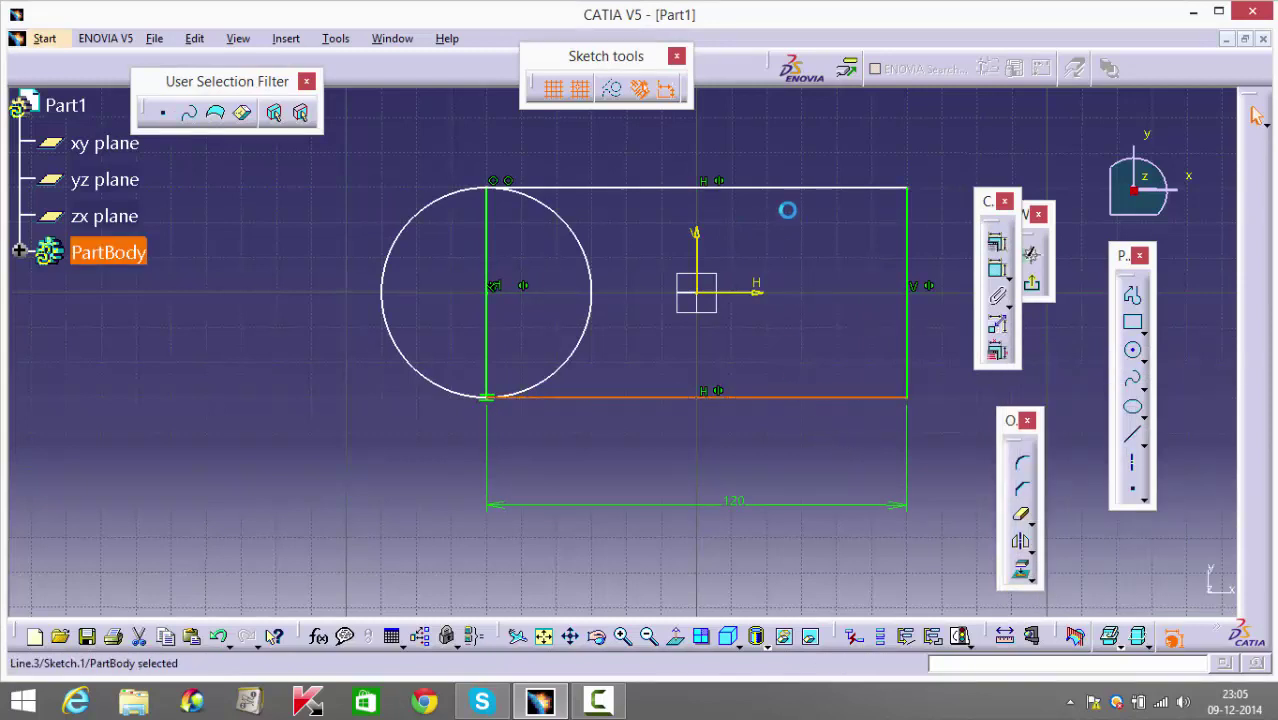
{"action": "left_click", "coordinate": [810, 189], "text": "ctrl"}
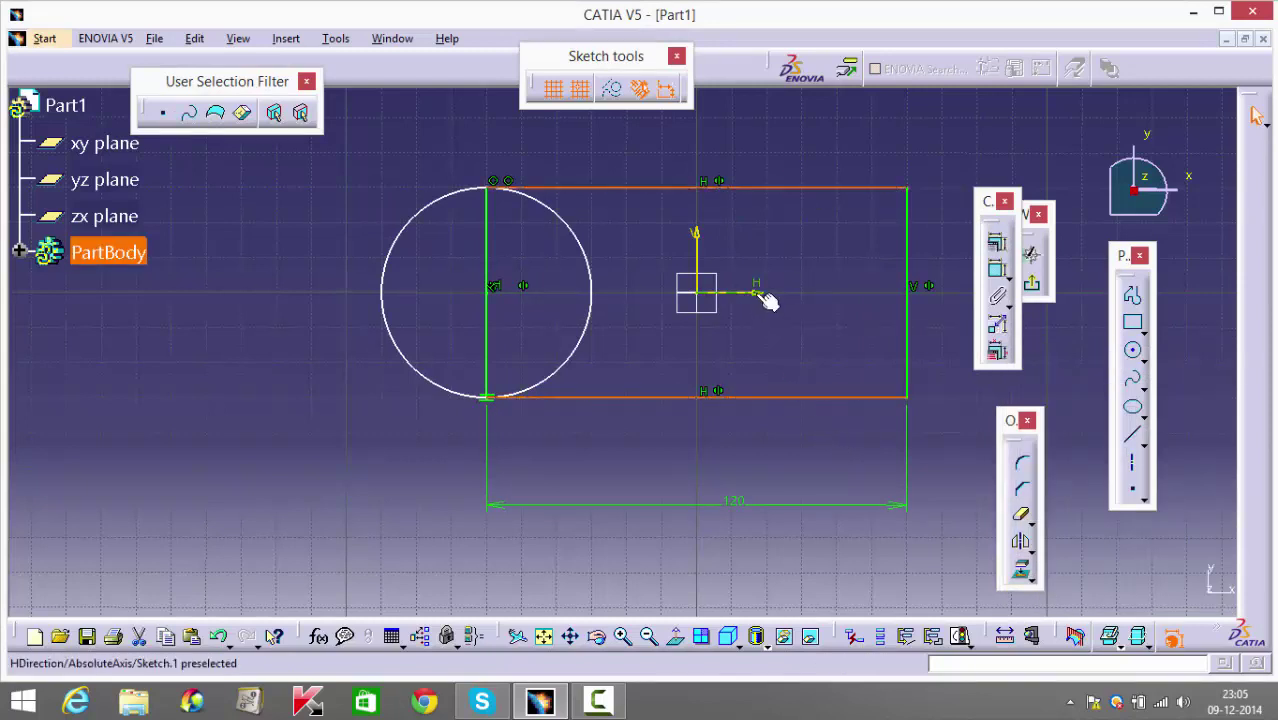
{"action": "left_click", "coordinate": [752, 291], "text": "ctrl"}
{"action": "left_click", "coordinate": [997, 244]}
{"action": "left_click", "coordinate": [1027, 522]}
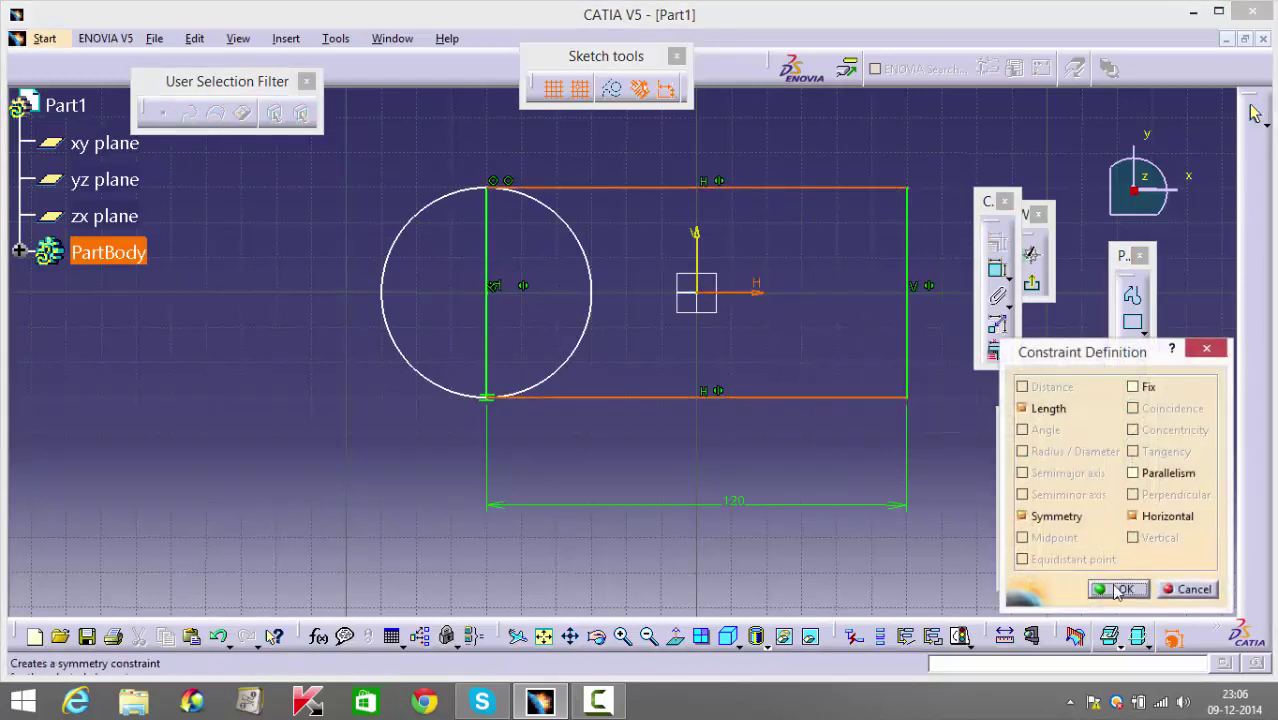
{"action": "left_click", "coordinate": [1121, 588]}
Set the length of the rectangle's lower edge to 60 mm.
{"action": "middle_click_drag", "start_coordinate": [660, 488], "coordinate": [562, 486]}
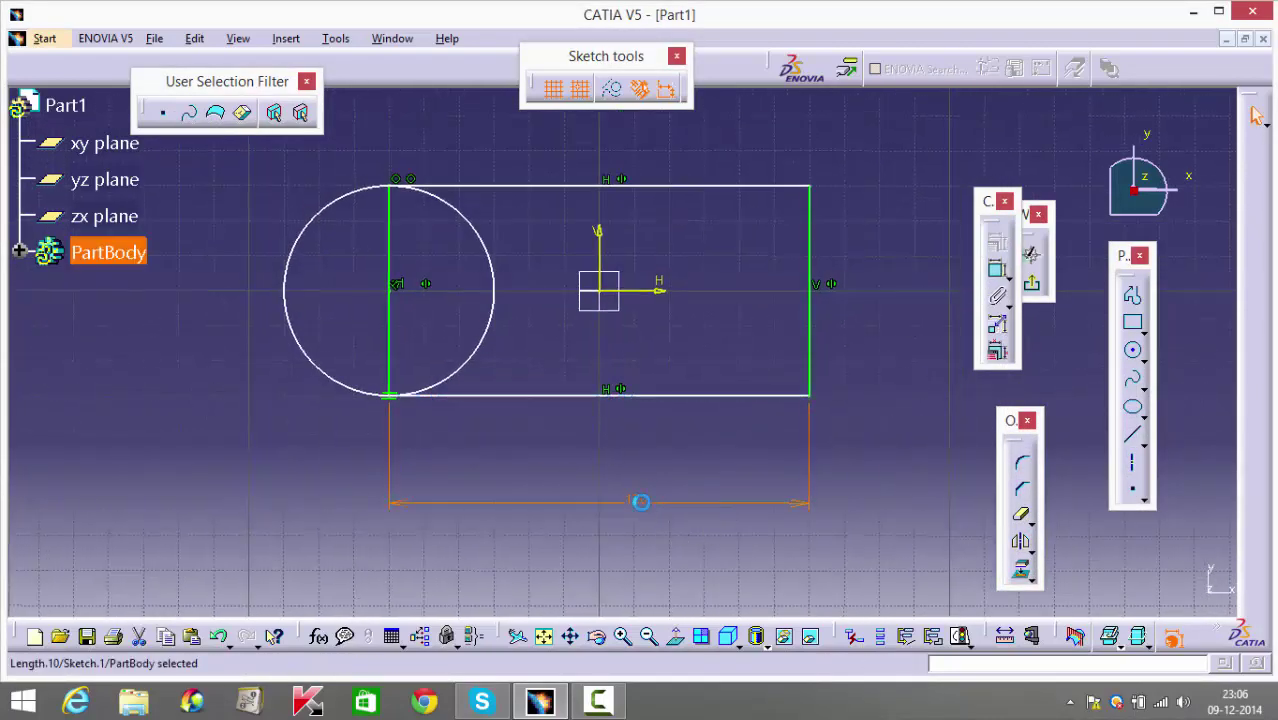
{"action": "double_click", "coordinate": [640, 502]}
{"action": "type", "text": "60"}
{"action": "key", "text": "Return"}
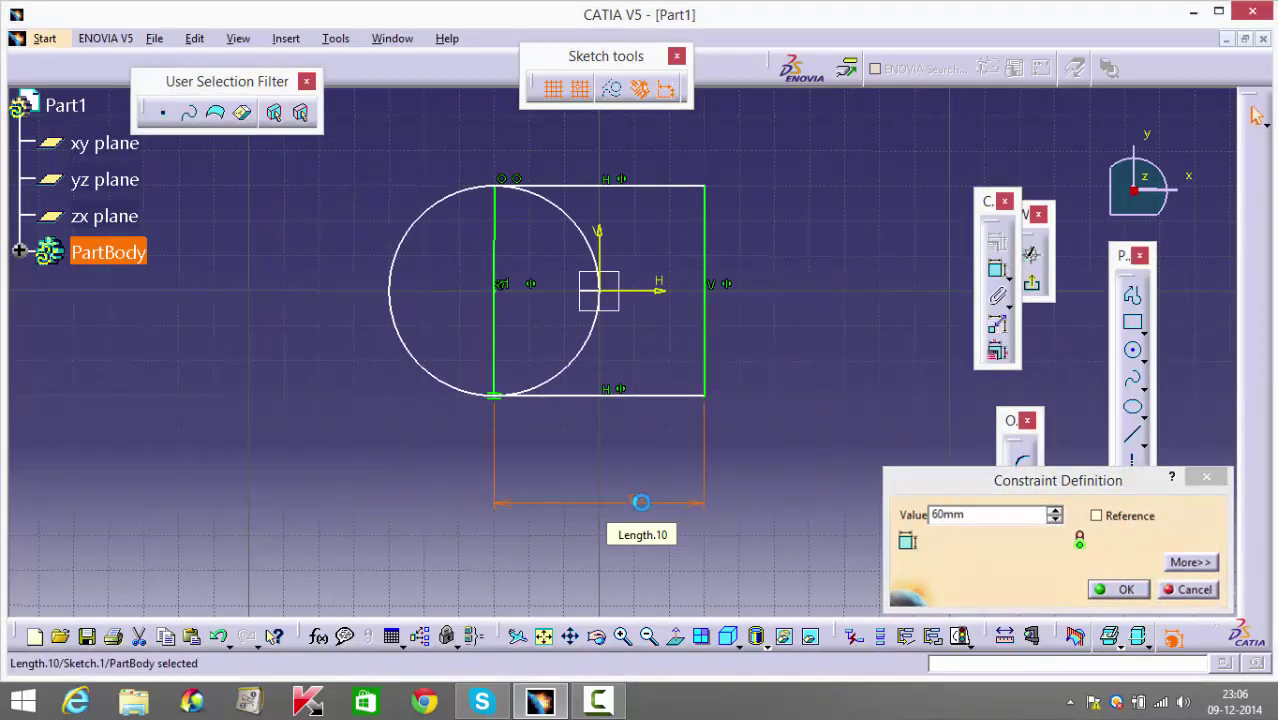
Dimension the circle's diameter, placing the dimension outside the circle on the side away from the rectangle.
{"action": "left_click", "coordinate": [997, 269]}
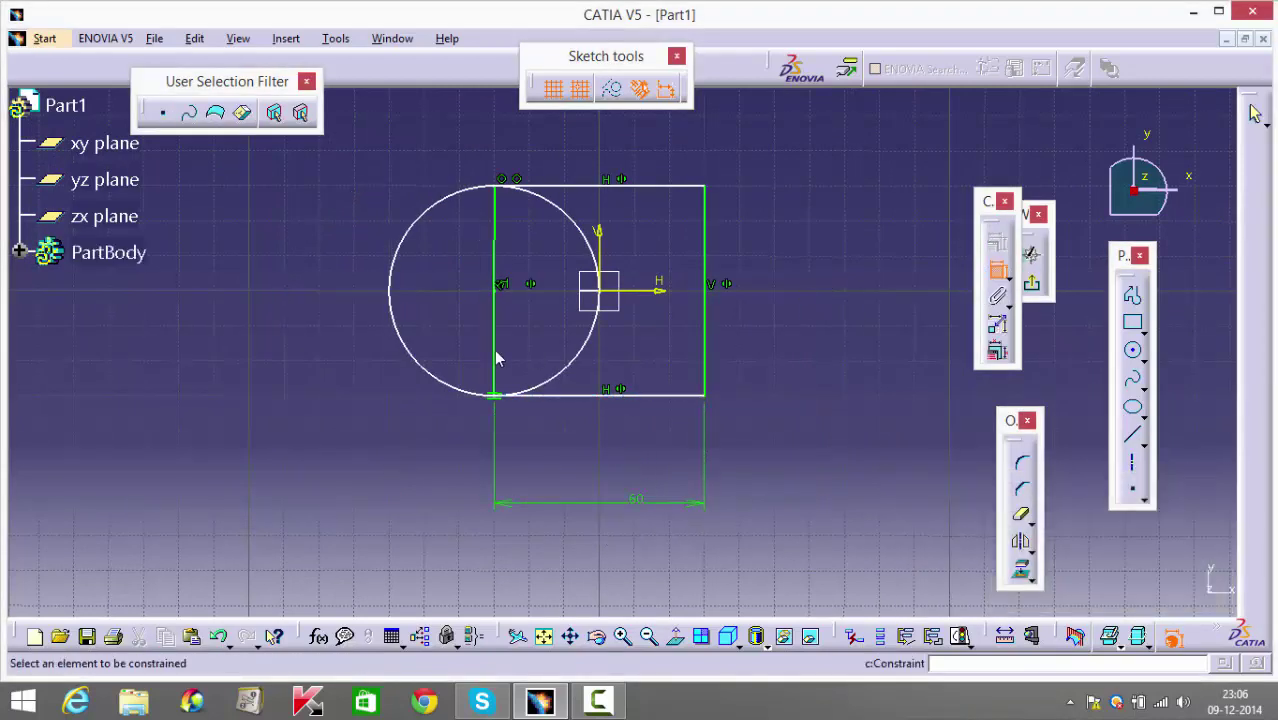
{"action": "left_click", "coordinate": [405, 333]}
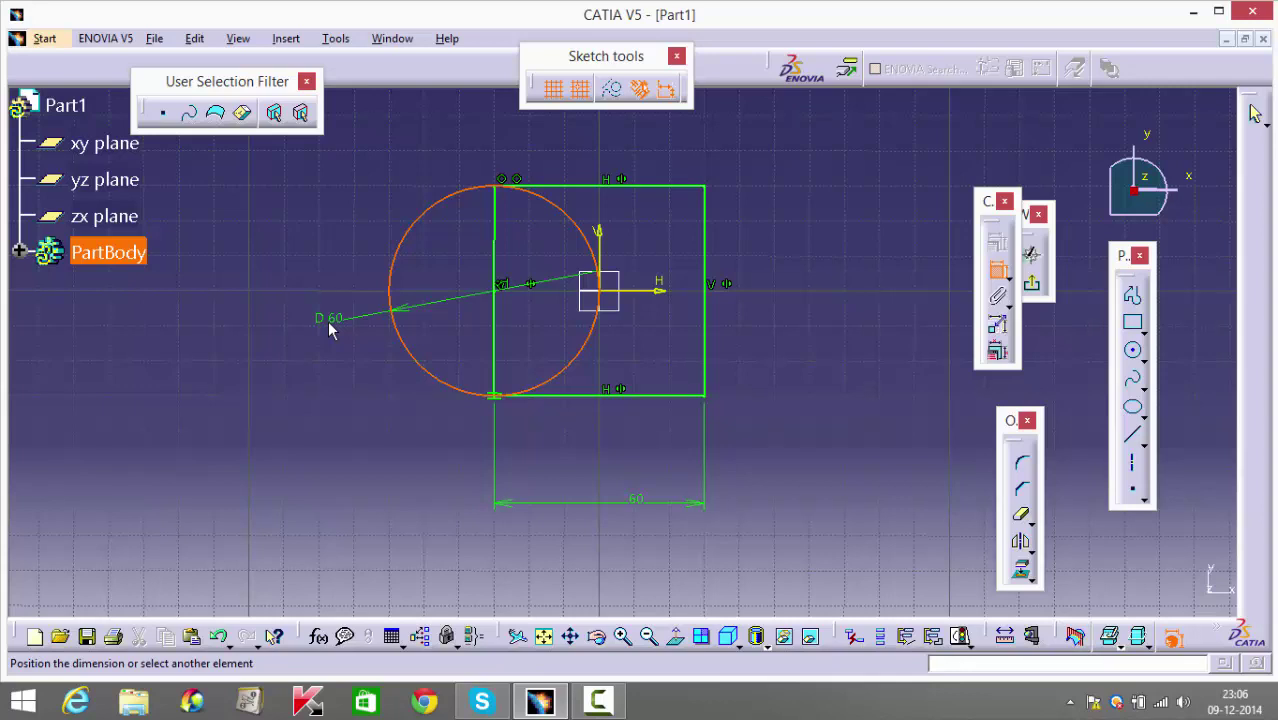
{"action": "left_click", "coordinate": [332, 332]}
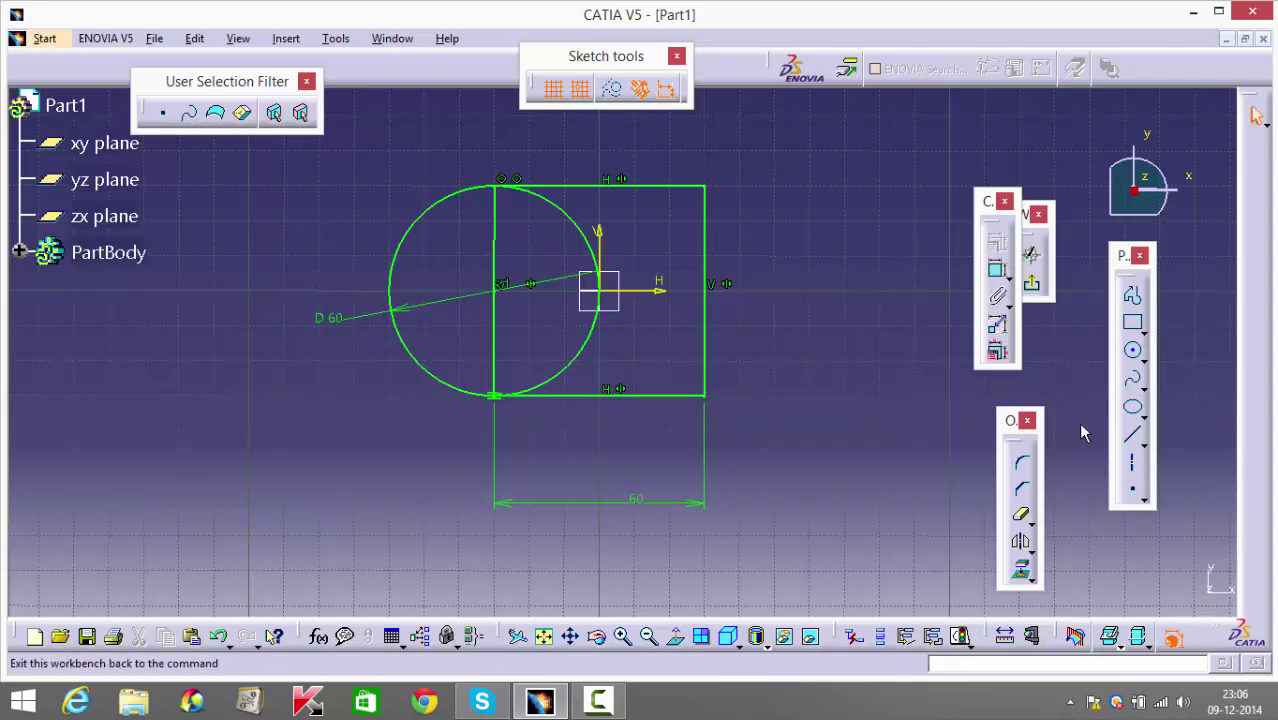
Quick-trim the rectangle edge crossing the circle and the circle's inner half, leaving a closed profile with a semicircular end.
{"action": "left_click", "coordinate": [1020, 514]}
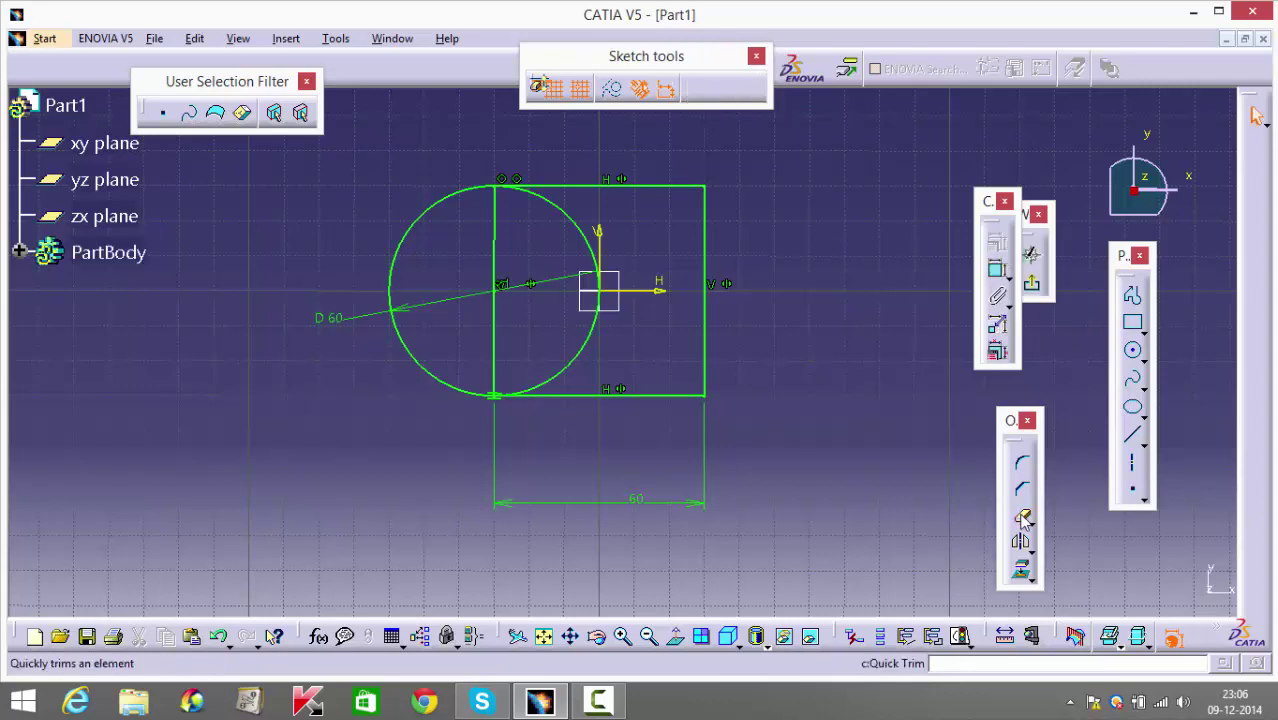
{"action": "left_click", "coordinate": [495, 337]}
{"action": "left_click", "coordinate": [702, 398]}
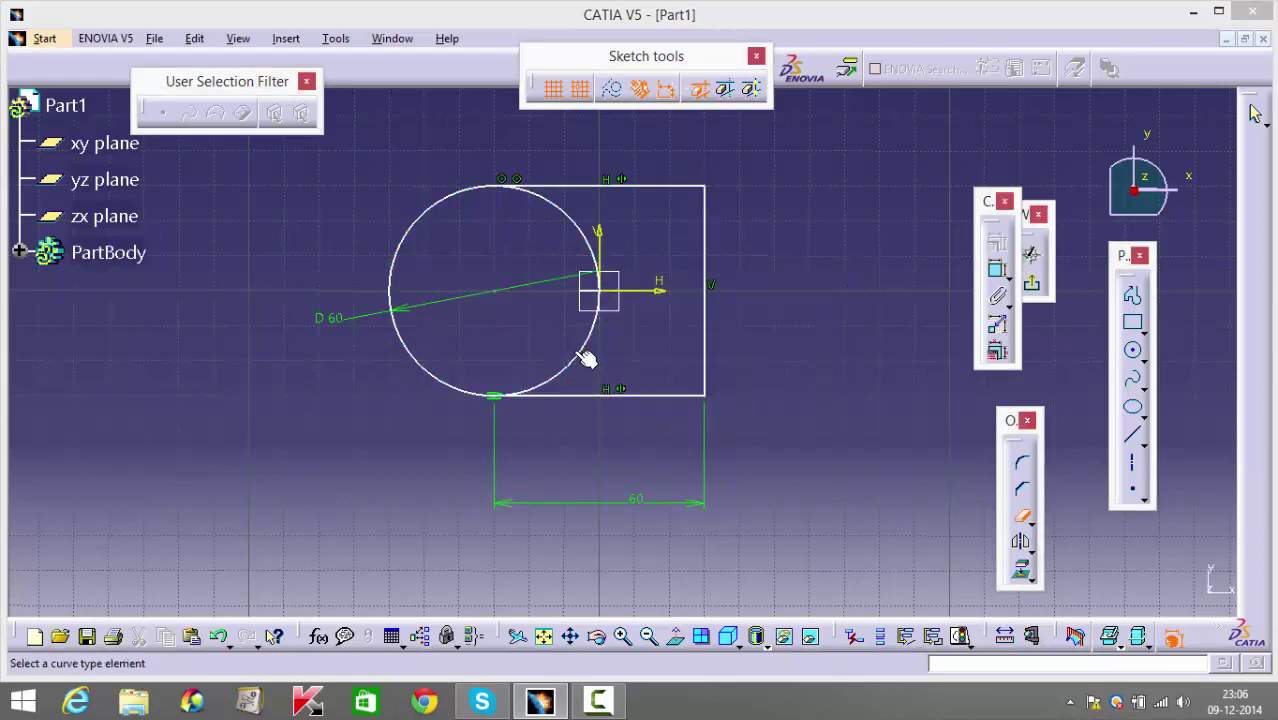
{"action": "left_click", "coordinate": [585, 361]}
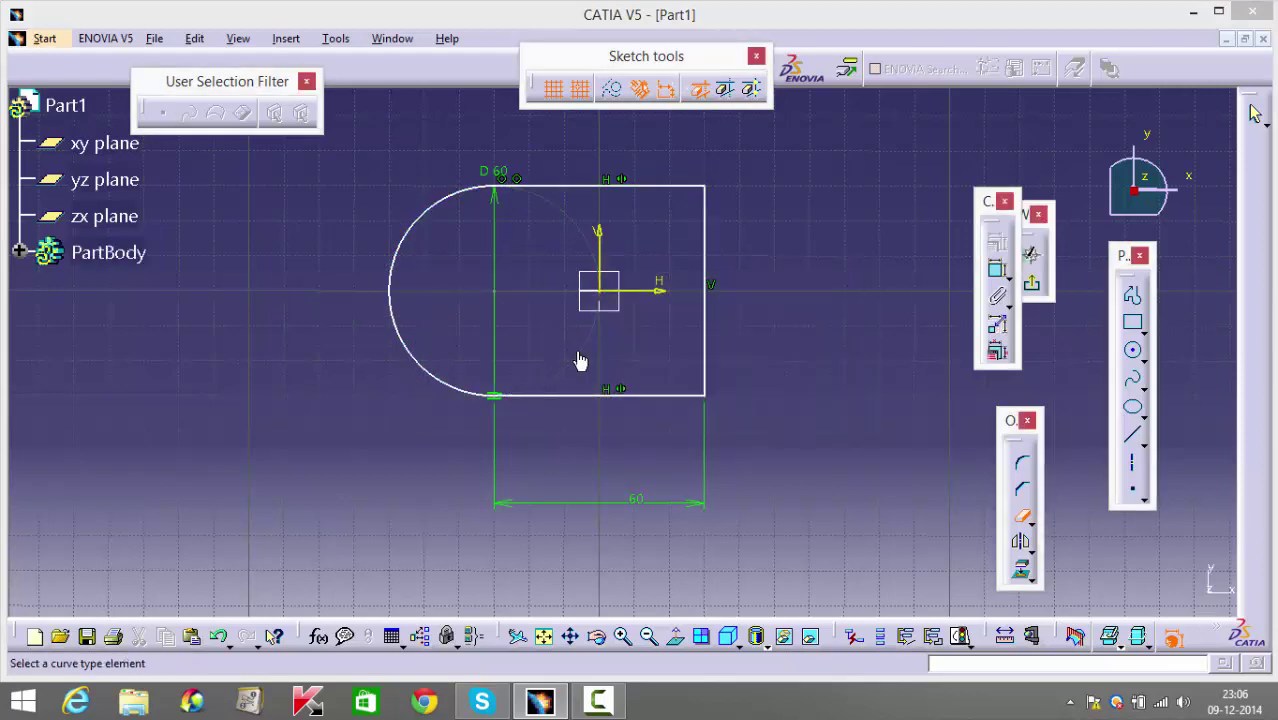
Dimension the length of the profile's straight vertical edge and the radius of its semicircular end.
{"action": "left_click", "coordinate": [997, 269]}
{"action": "left_click", "coordinate": [706, 343]}
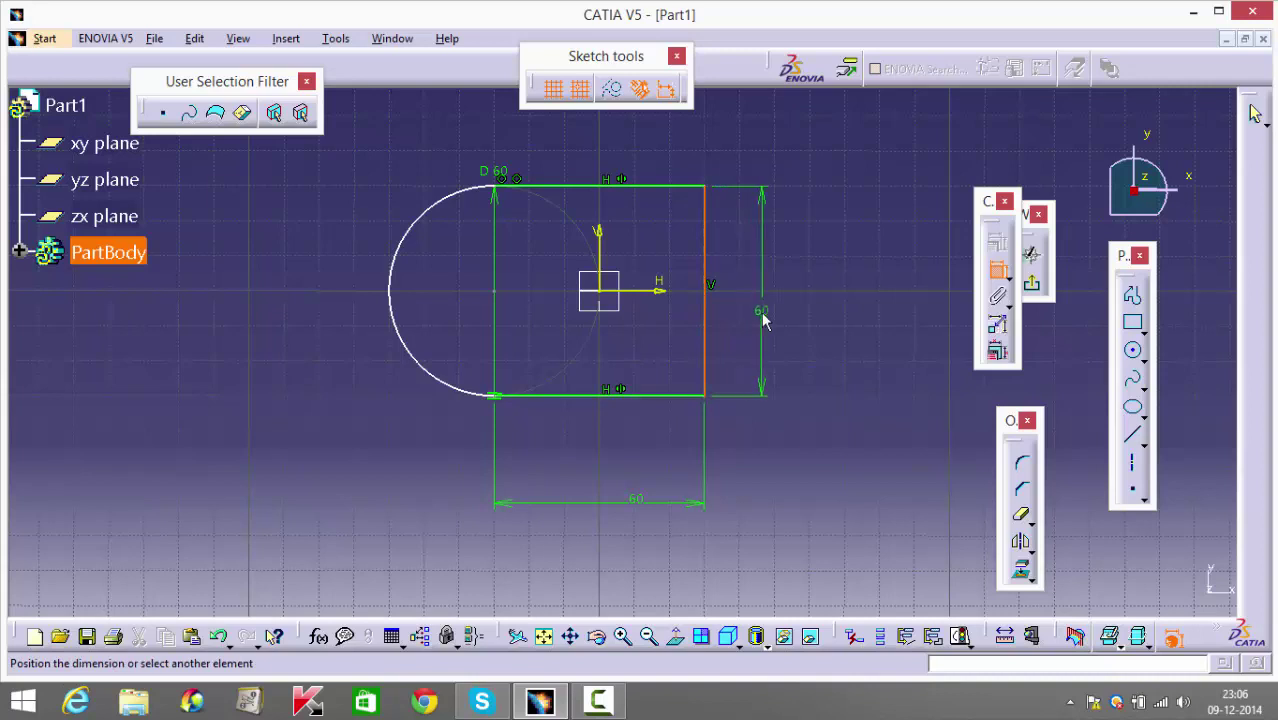
{"action": "left_click", "coordinate": [765, 312]}
{"action": "left_click", "coordinate": [997, 270]}
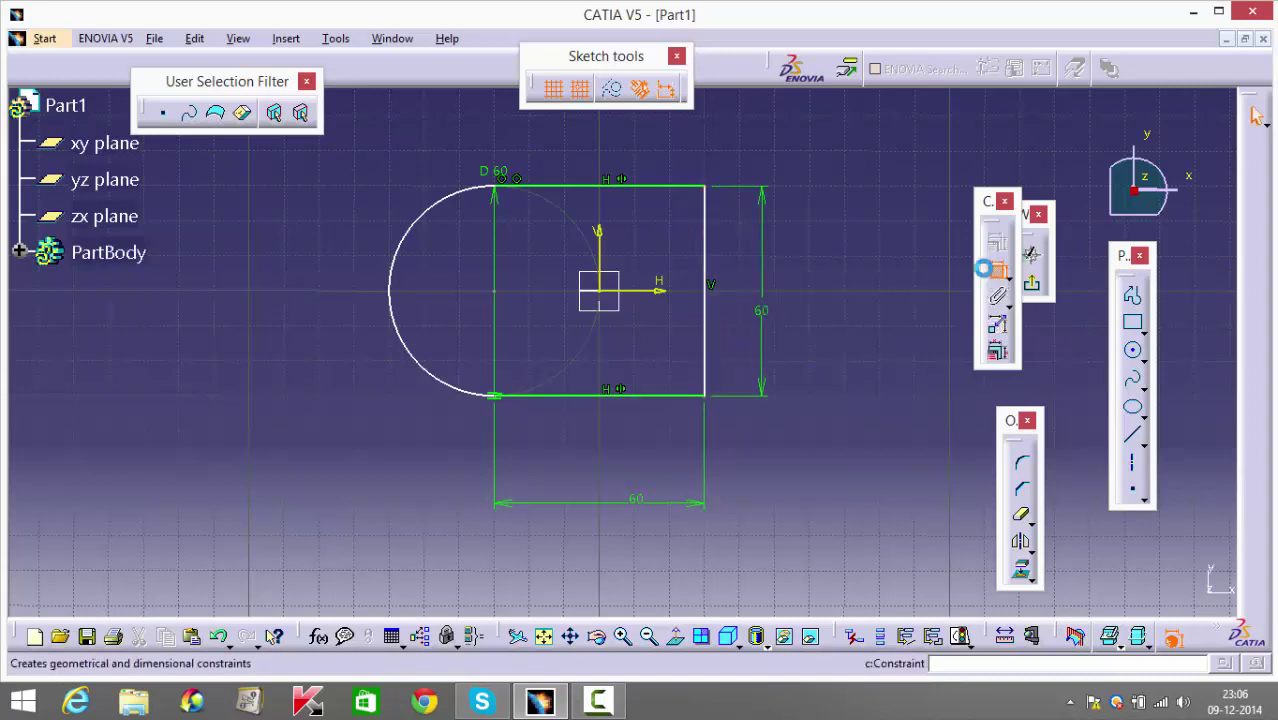
{"action": "left_click", "coordinate": [391, 314]}
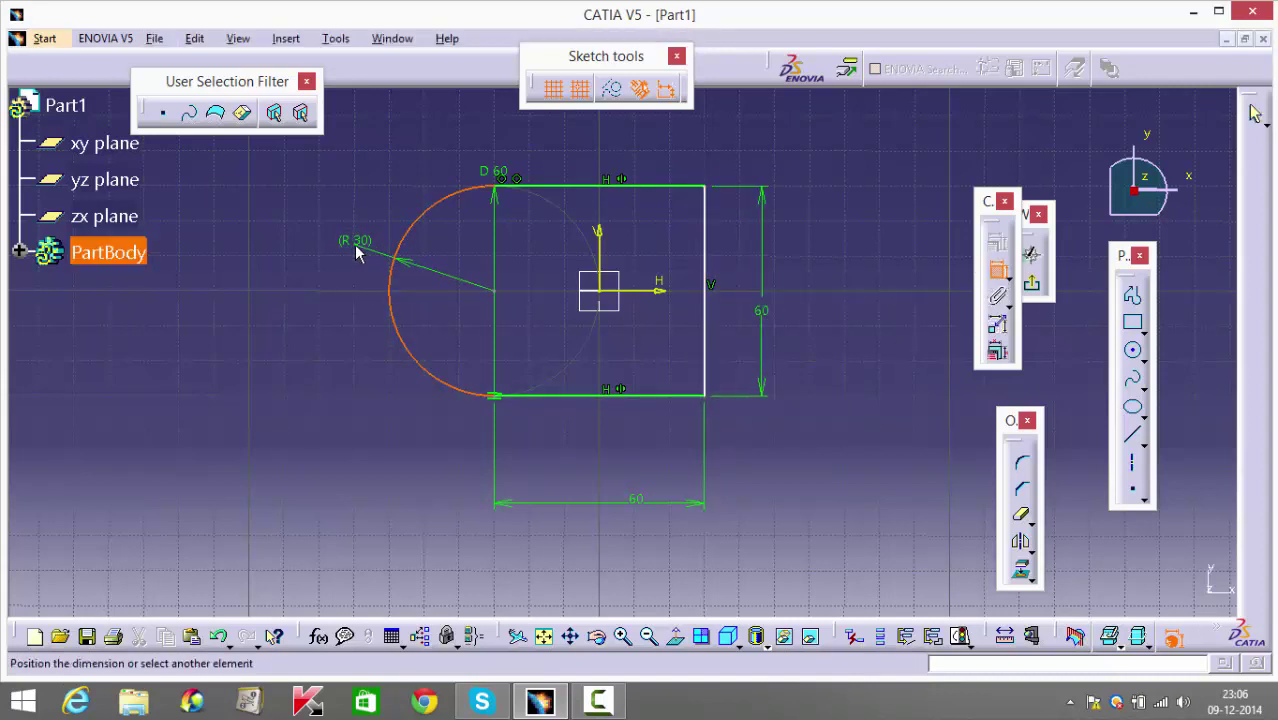
{"action": "left_click", "coordinate": [356, 252]}
{"action": "left_click", "coordinate": [997, 270]}
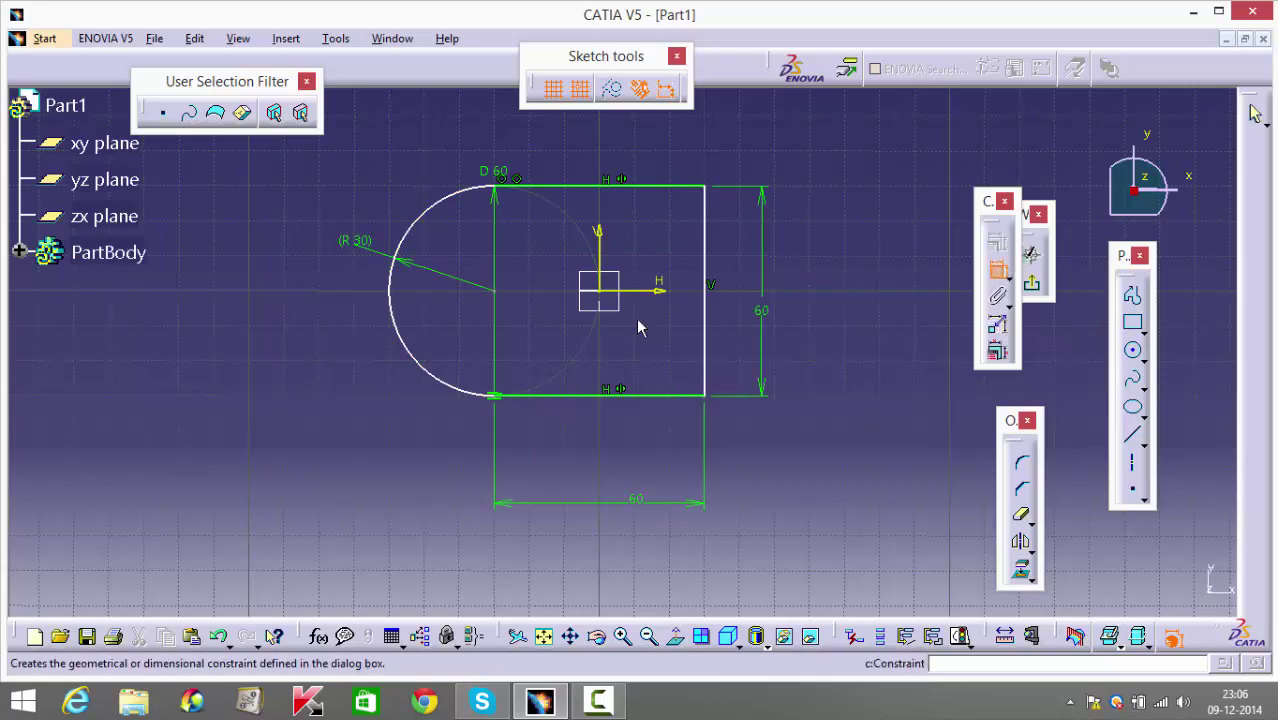
{"action": "left_click", "coordinate": [997, 270]}
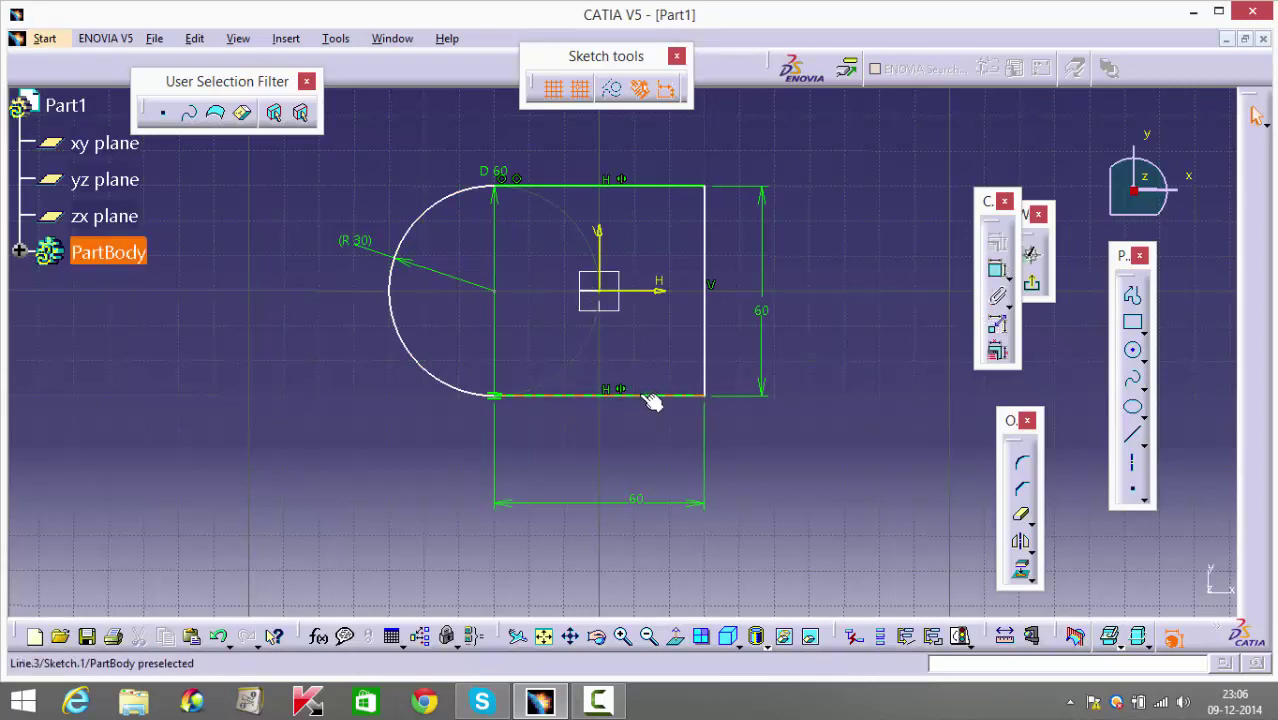
{"action": "mouse_move", "coordinate": [621, 383]}
{"action": "left_mouse_down"}
{"action": "mouse_move", "coordinate": [651, 383]}
{"action": "mouse_move", "coordinate": [643, 412]}
{"action": "left_mouse_up"}
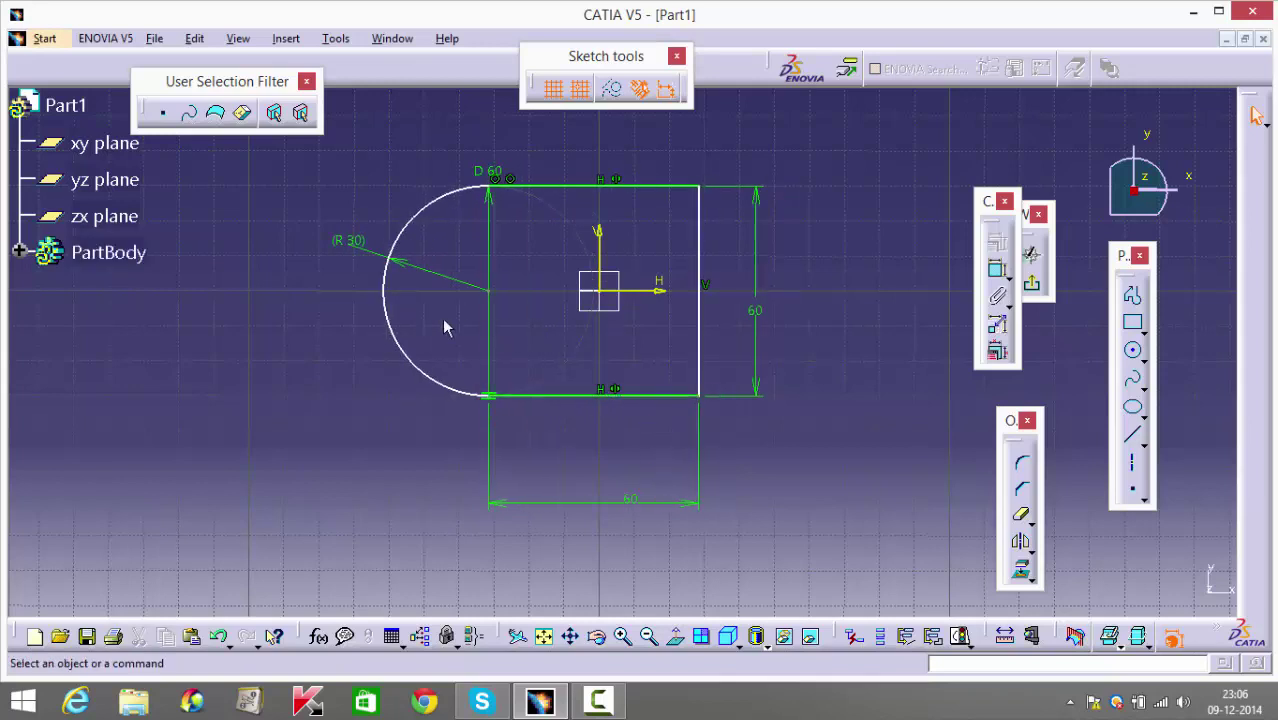
{"action": "left_click", "coordinate": [392, 345]}
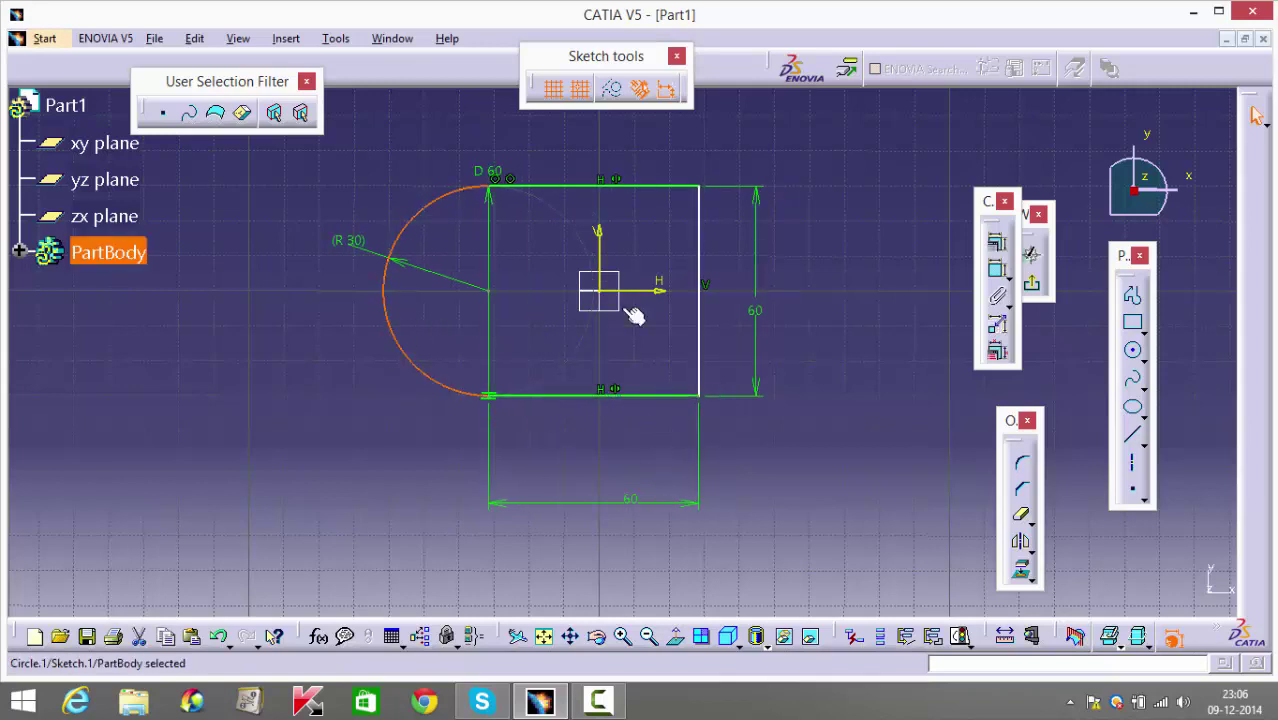
{"action": "left_click", "coordinate": [703, 305], "text": "ctrl"}
{"action": "left_click", "coordinate": [599, 236], "text": "ctrl"}
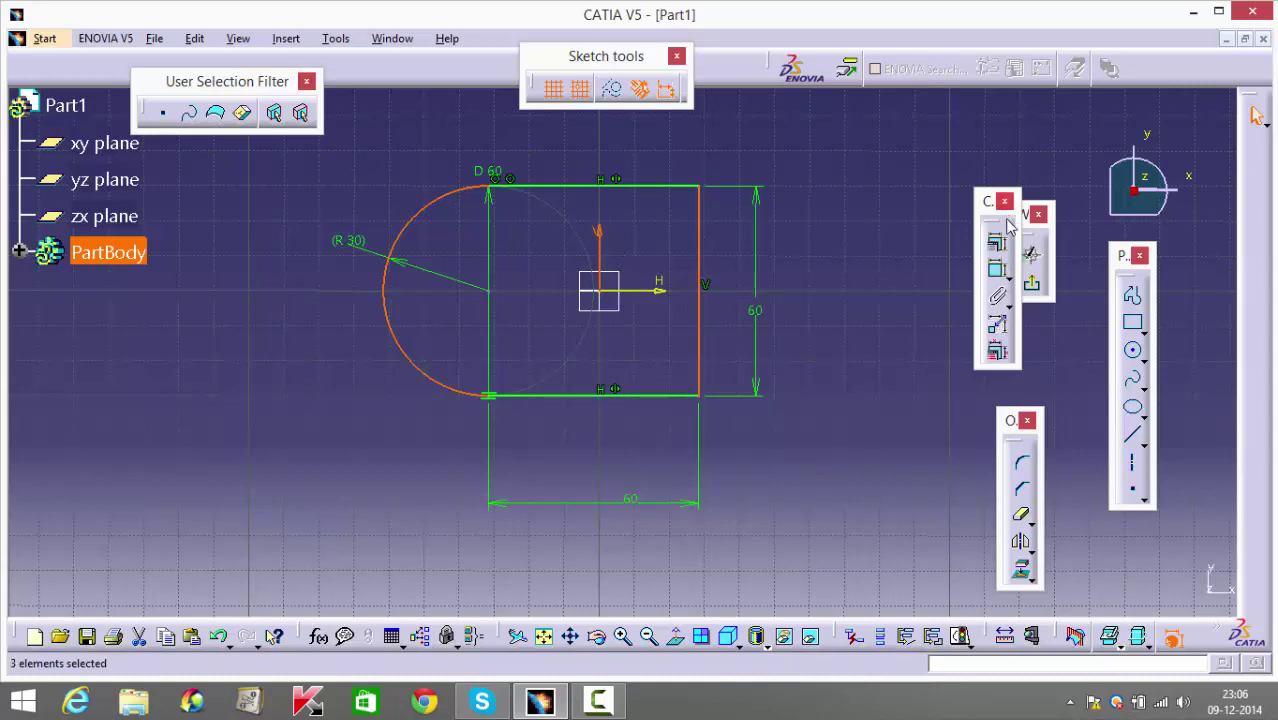
{"action": "left_click", "coordinate": [997, 241]}
{"action": "left_click", "coordinate": [1115, 587]}
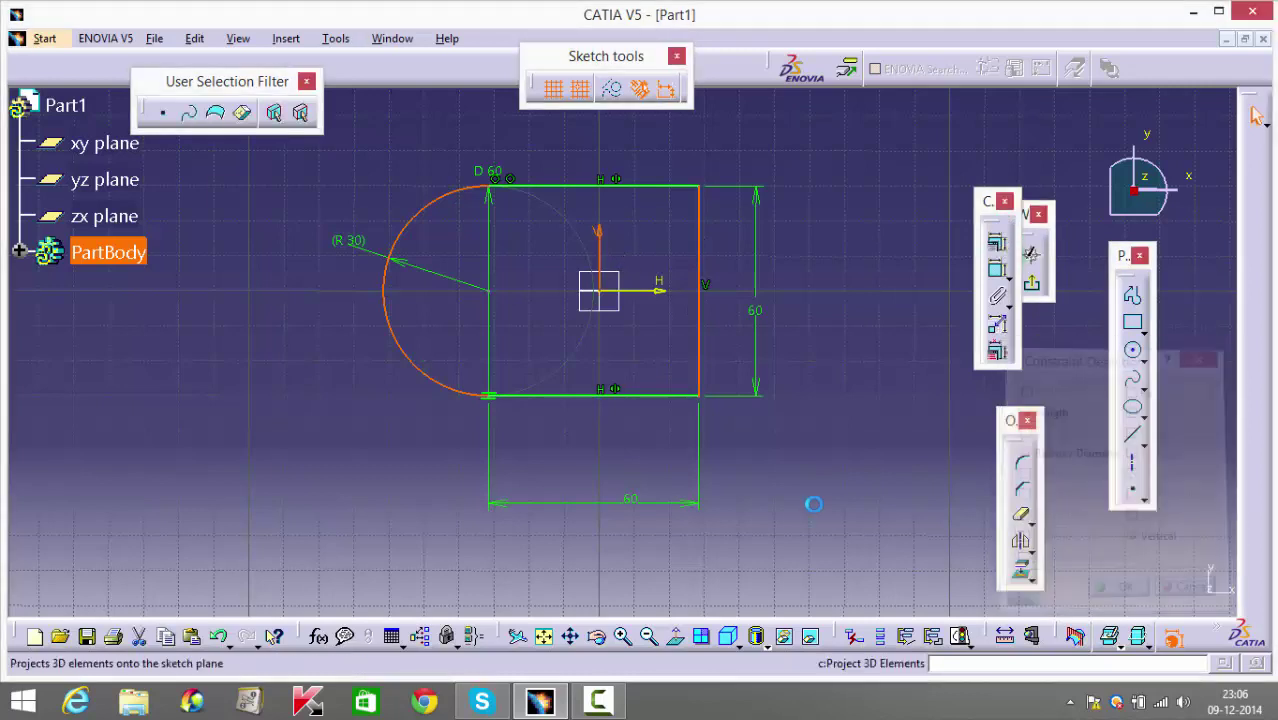
Constrain the distance between the profile's straight vertical edge and the vertical axis to 30 mm.
{"action": "left_click", "coordinate": [997, 269]}
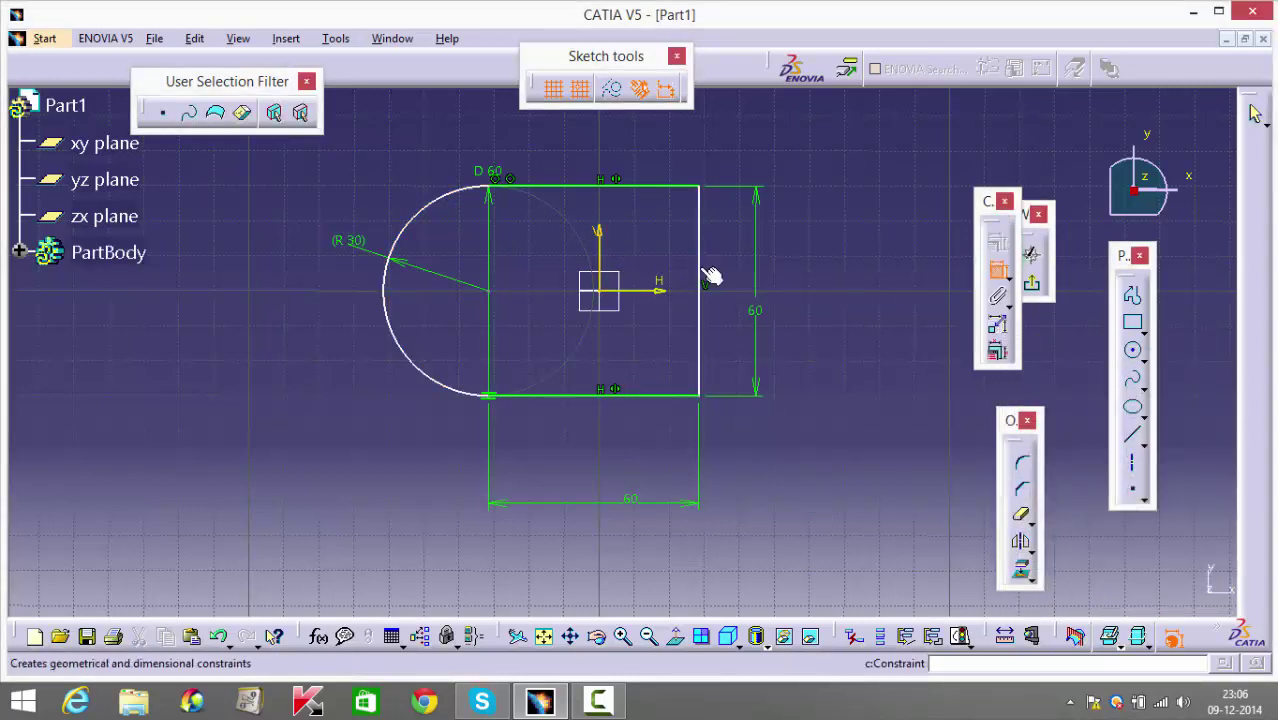
{"action": "left_click", "coordinate": [702, 277]}
{"action": "left_click", "coordinate": [599, 243]}
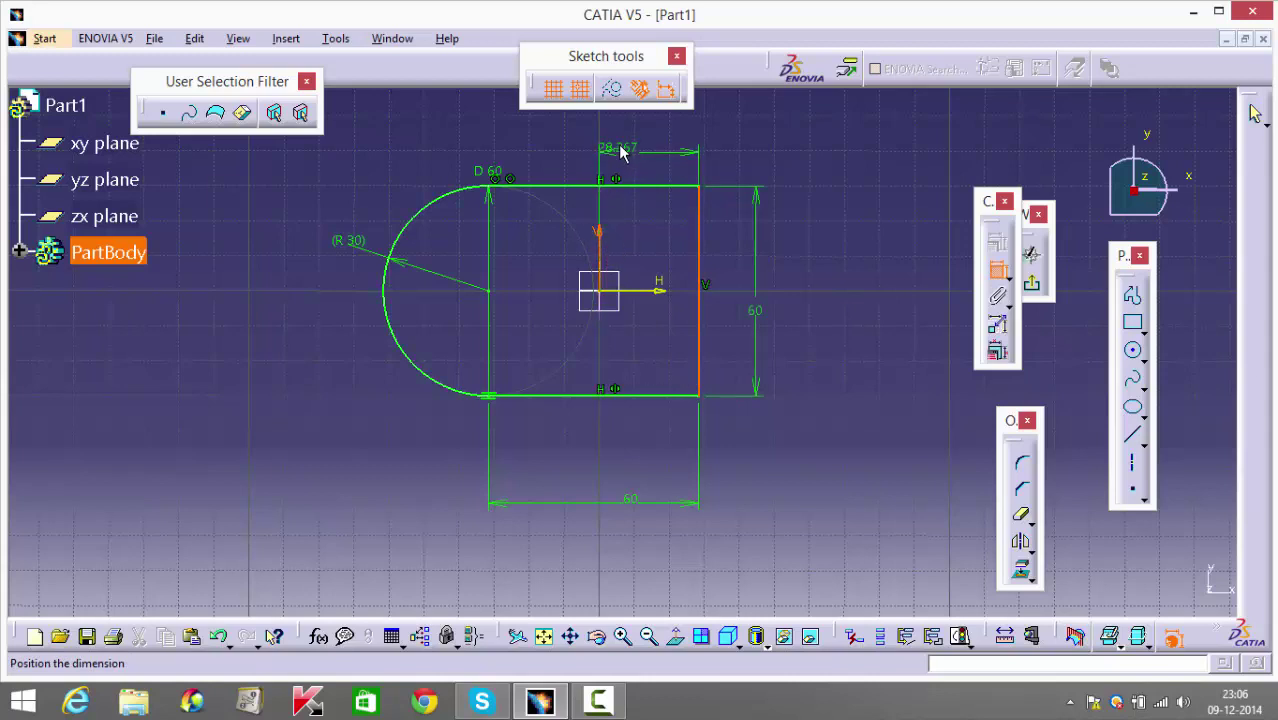
{"action": "left_click", "coordinate": [640, 136]}
{"action": "double_click", "coordinate": [640, 138]}
{"action": "type", "text": "30"}
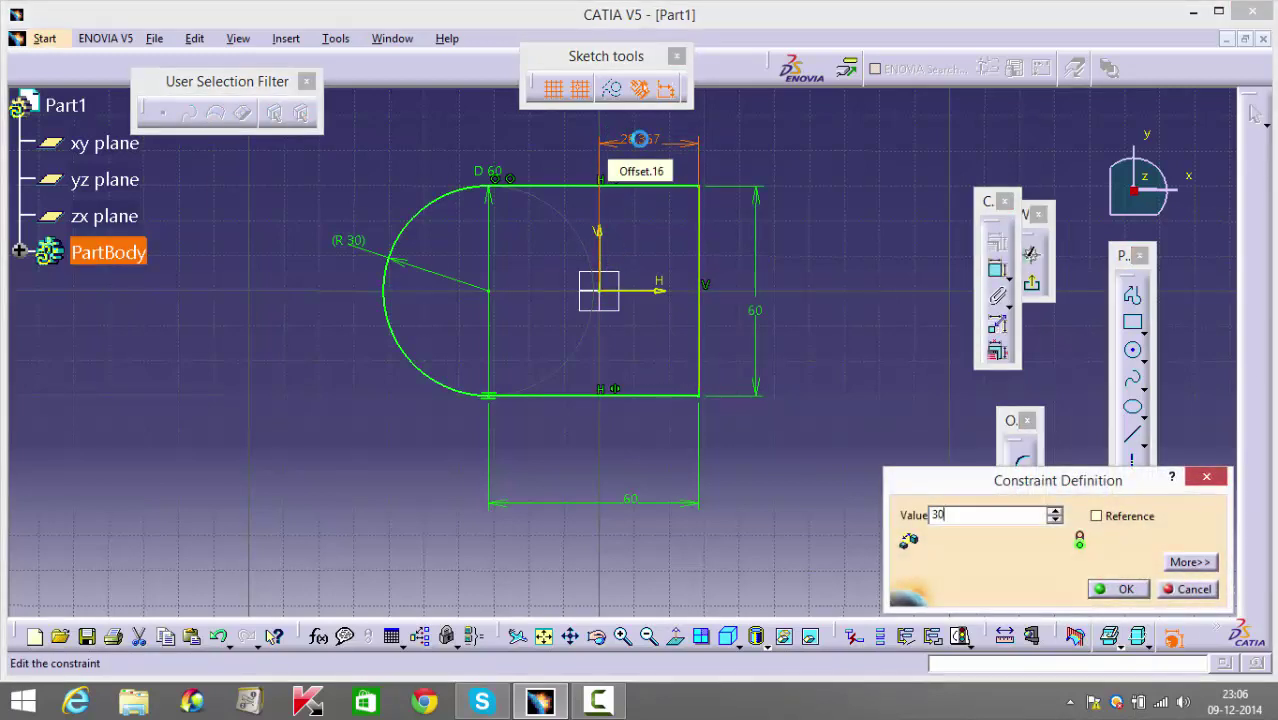
{"action": "key", "text": "Return"}
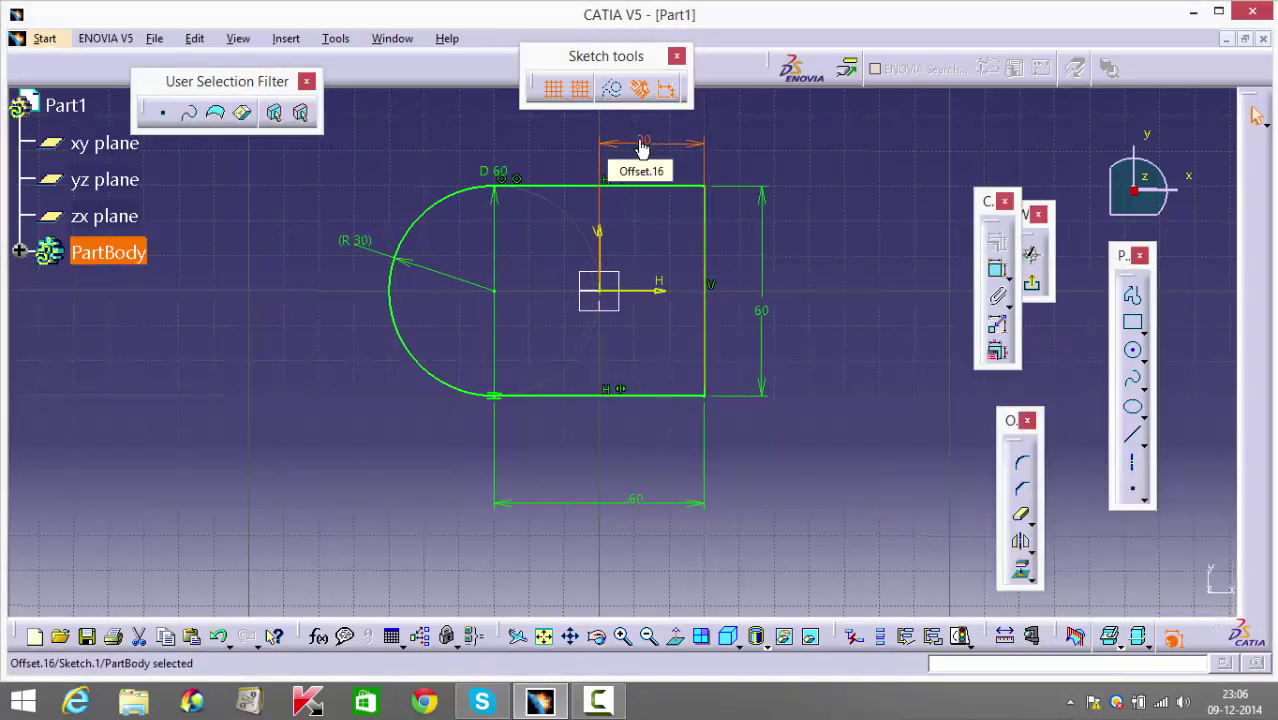
Exit the sketch and pad the profile to a length of 12 mm.
{"action": "left_click", "coordinate": [1034, 289]}
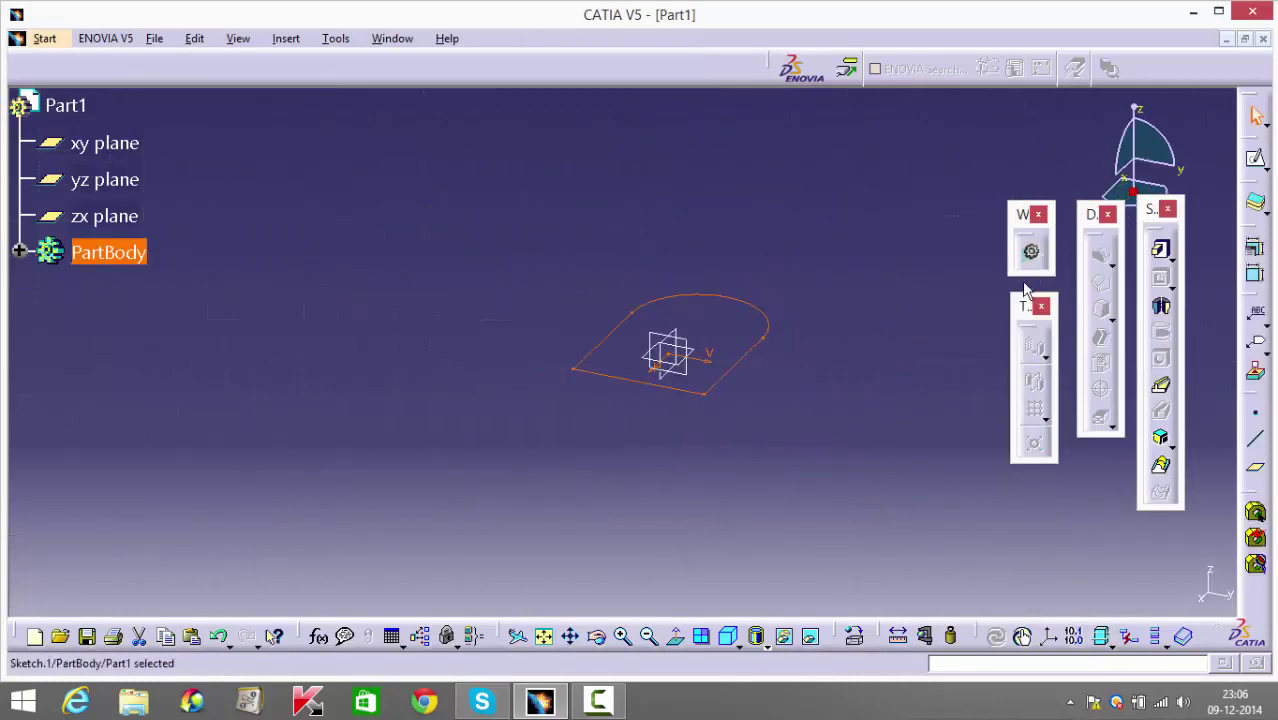
{"action": "left_click", "coordinate": [1161, 250]}
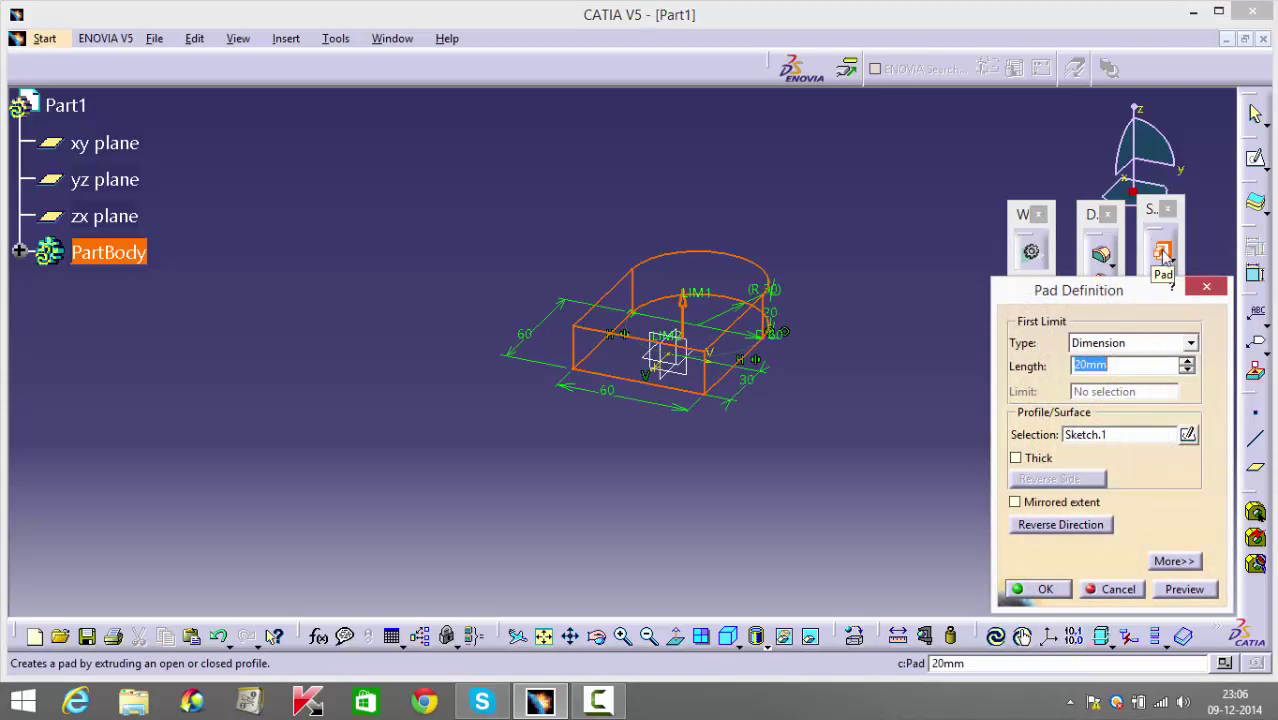
{"action": "type", "text": "10"}
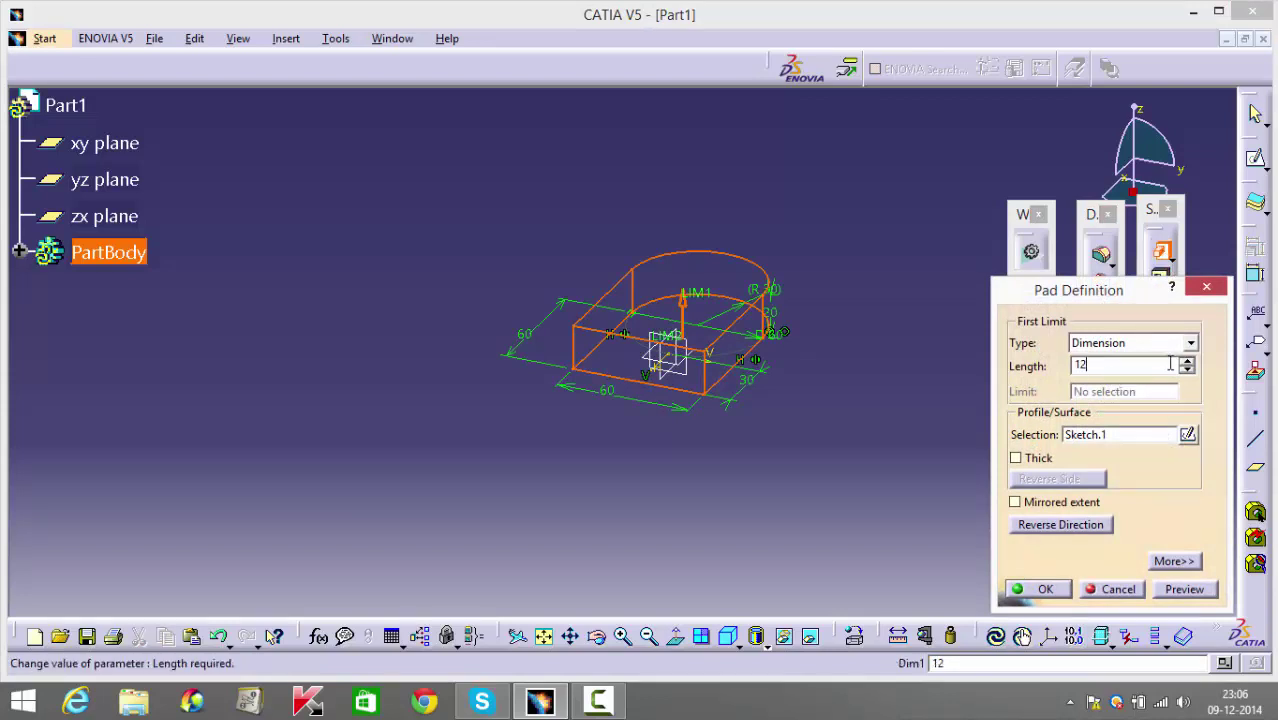
{"action": "key", "text": "Return"}
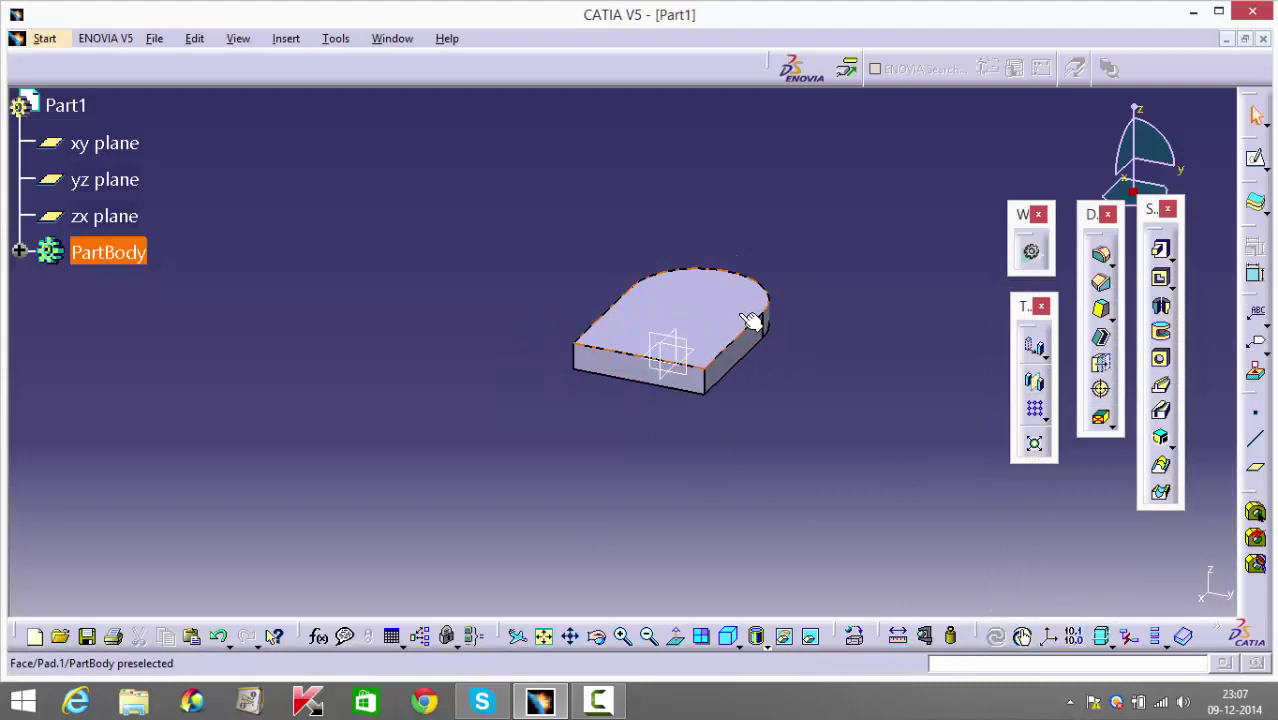
Start a sketch on the pad's upper face and draw a small circle and a larger concentric one near the rounded end.
{"action": "left_click", "coordinate": [742, 312]}
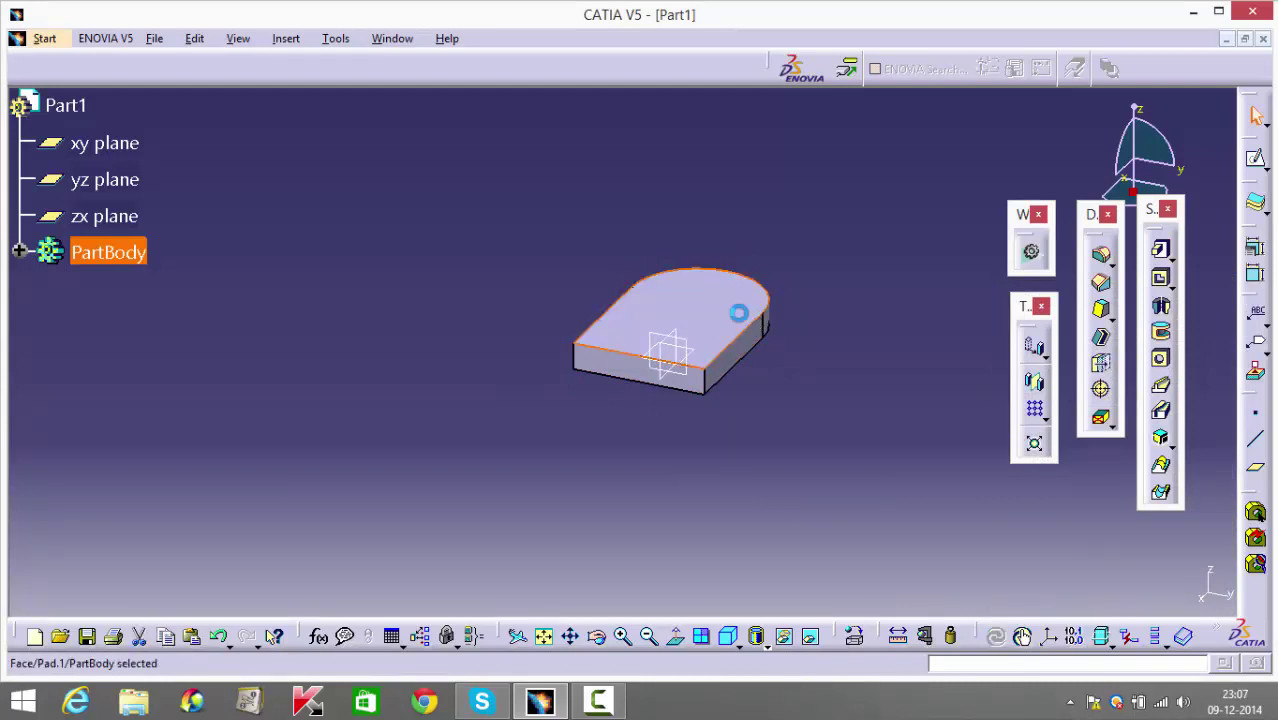
{"action": "left_click", "coordinate": [1255, 158]}
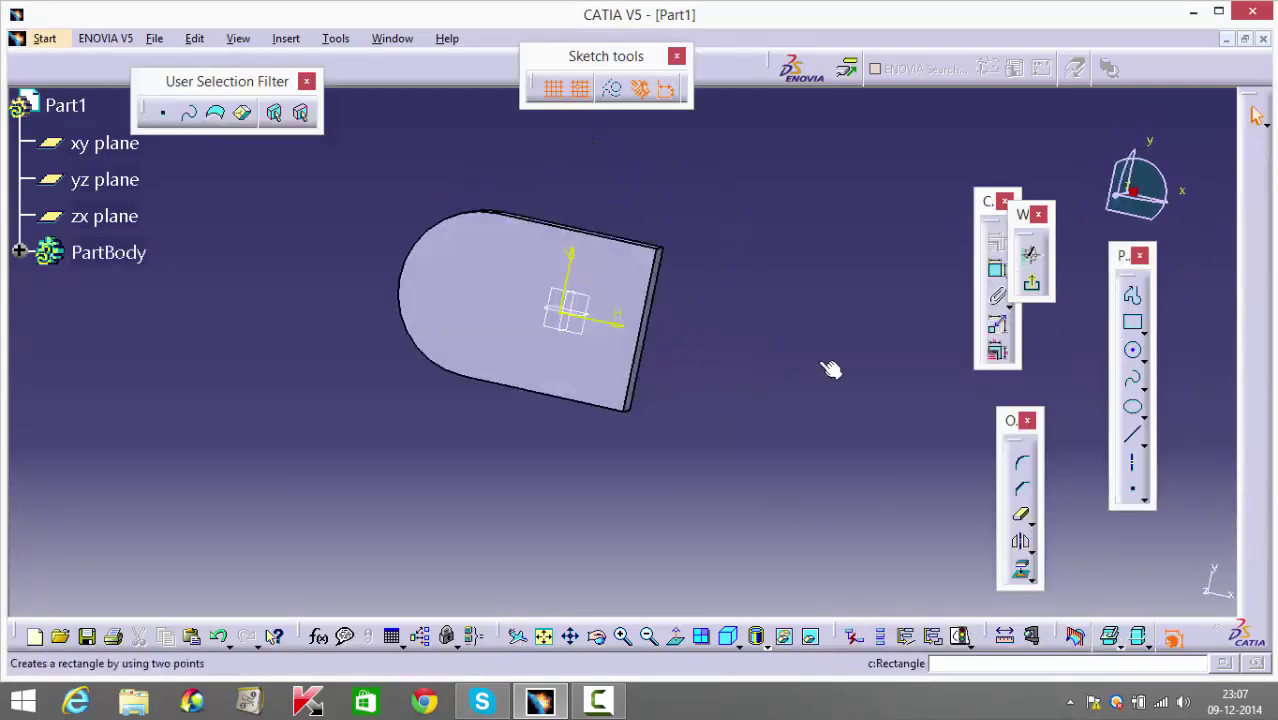
{"action": "left_click", "coordinate": [1133, 350]}
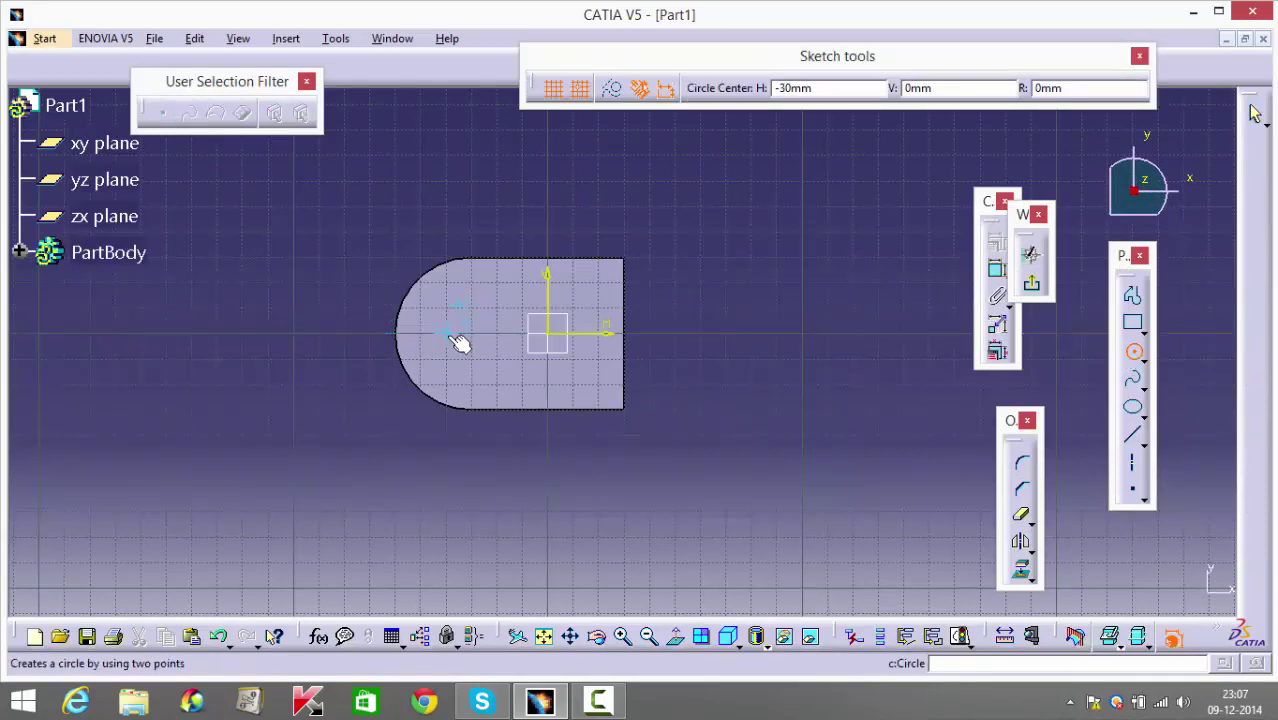
{"action": "left_click", "coordinate": [421, 333]}
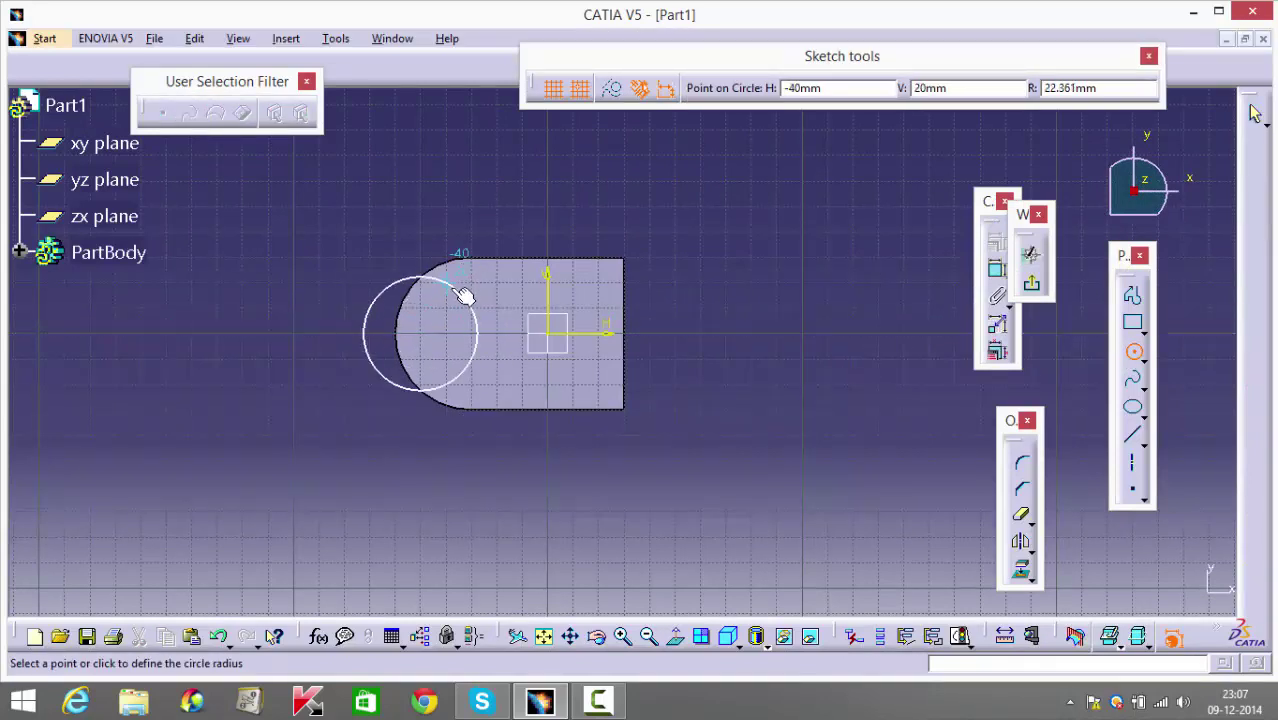
{"action": "left_click", "coordinate": [447, 305]}
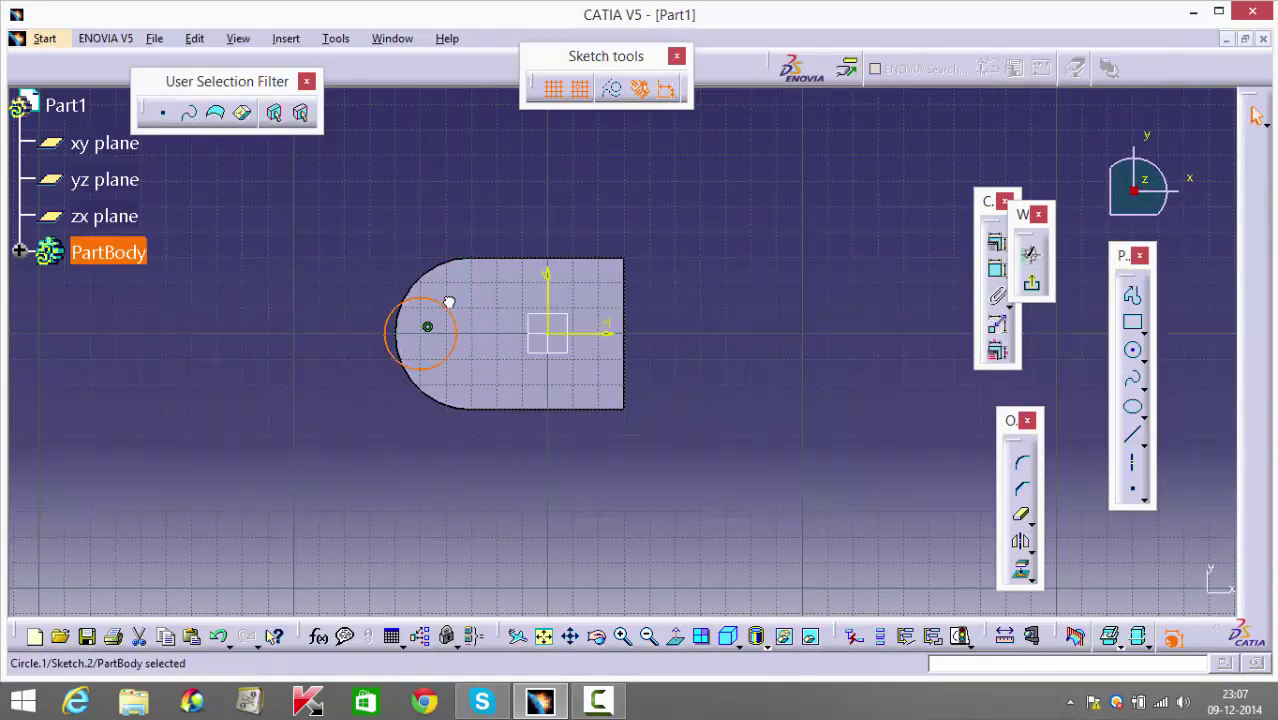
{"action": "left_click", "coordinate": [1133, 350]}
{"action": "left_click", "coordinate": [427, 327]}
{"action": "left_click", "coordinate": [454, 258]}
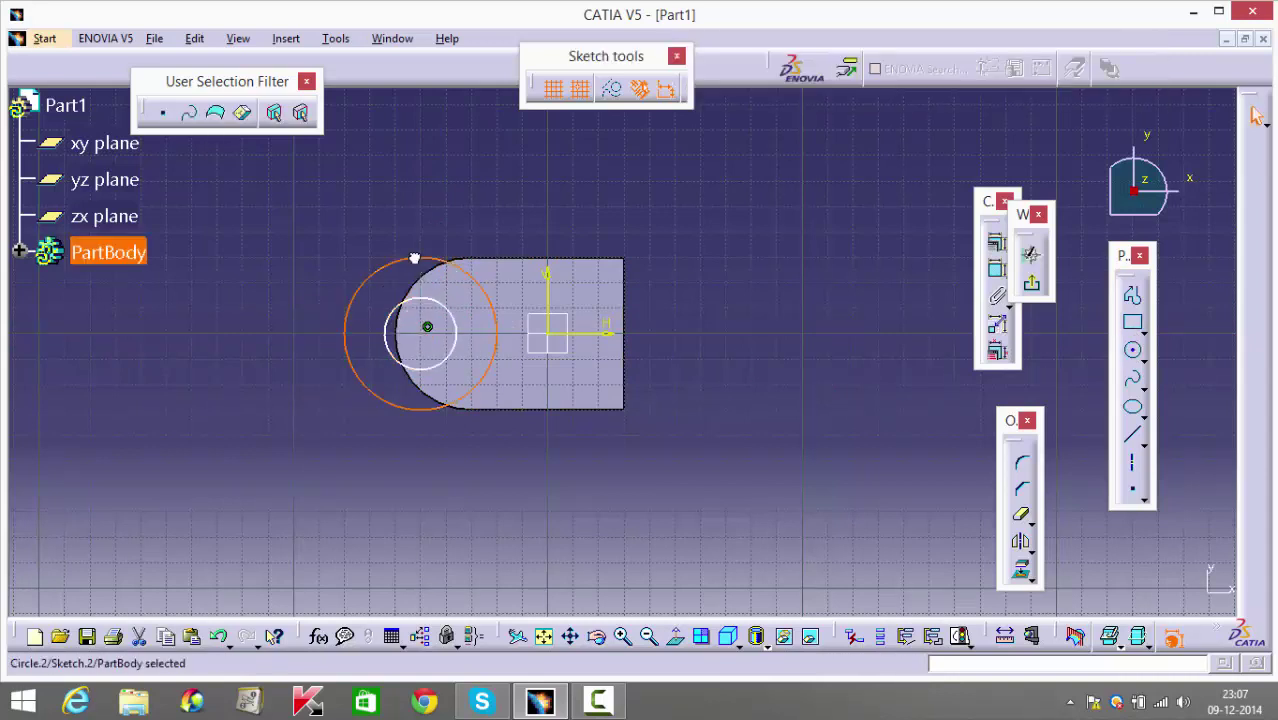
Constrain the larger circle to be concentric with the pad's rounded edge.
{"action": "left_click", "coordinate": [468, 274]}
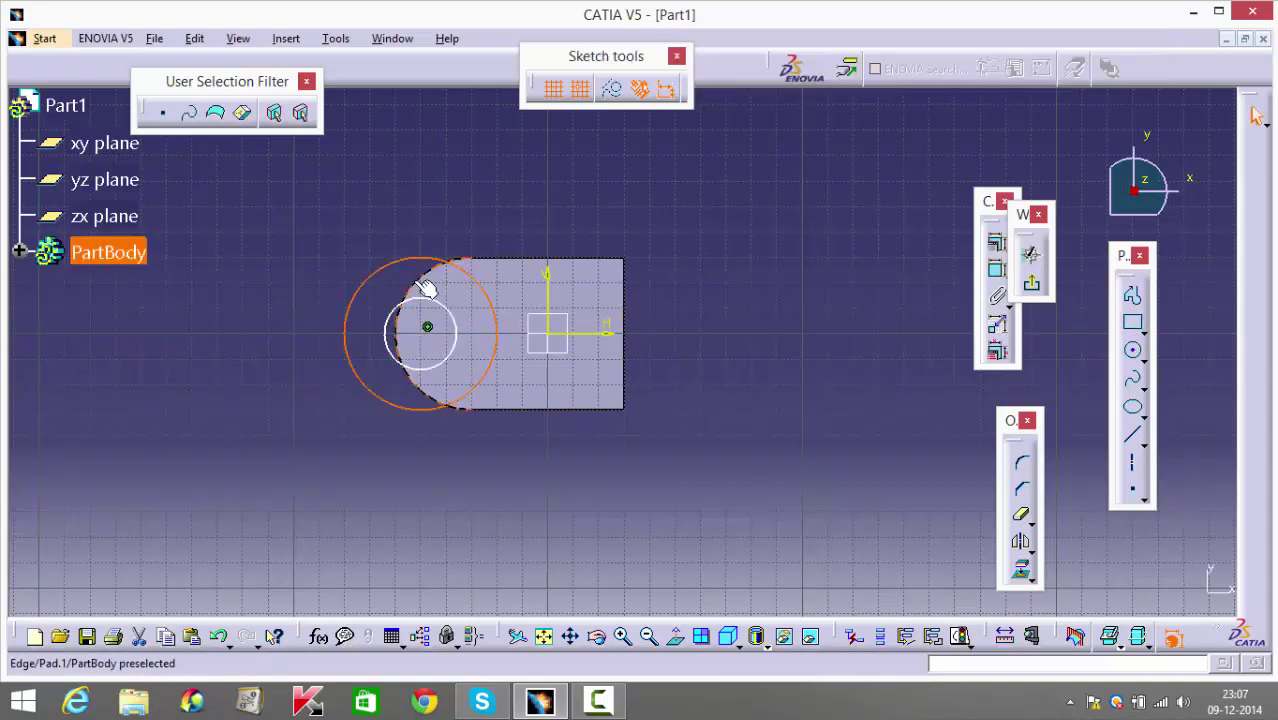
{"action": "left_click", "coordinate": [428, 287], "text": "ctrl"}
{"action": "left_click", "coordinate": [1026, 262]}
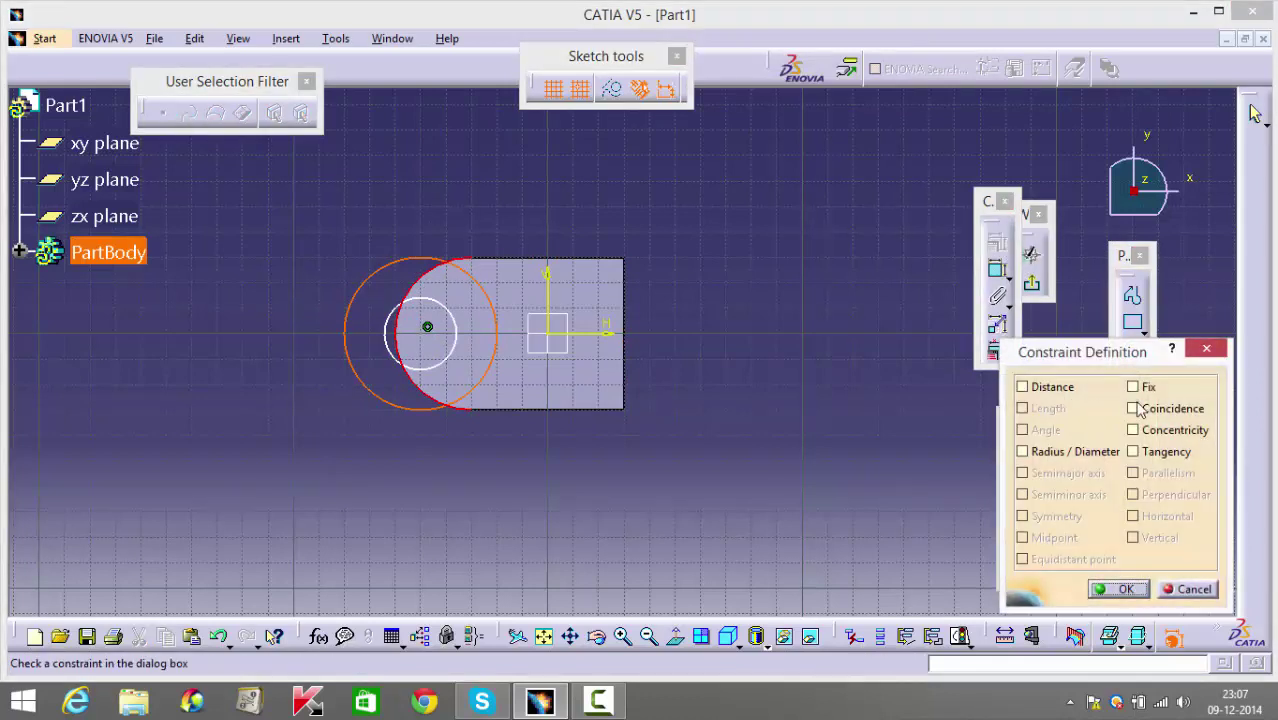
{"action": "left_click", "coordinate": [1158, 430]}
{"action": "left_click", "coordinate": [1117, 589]}
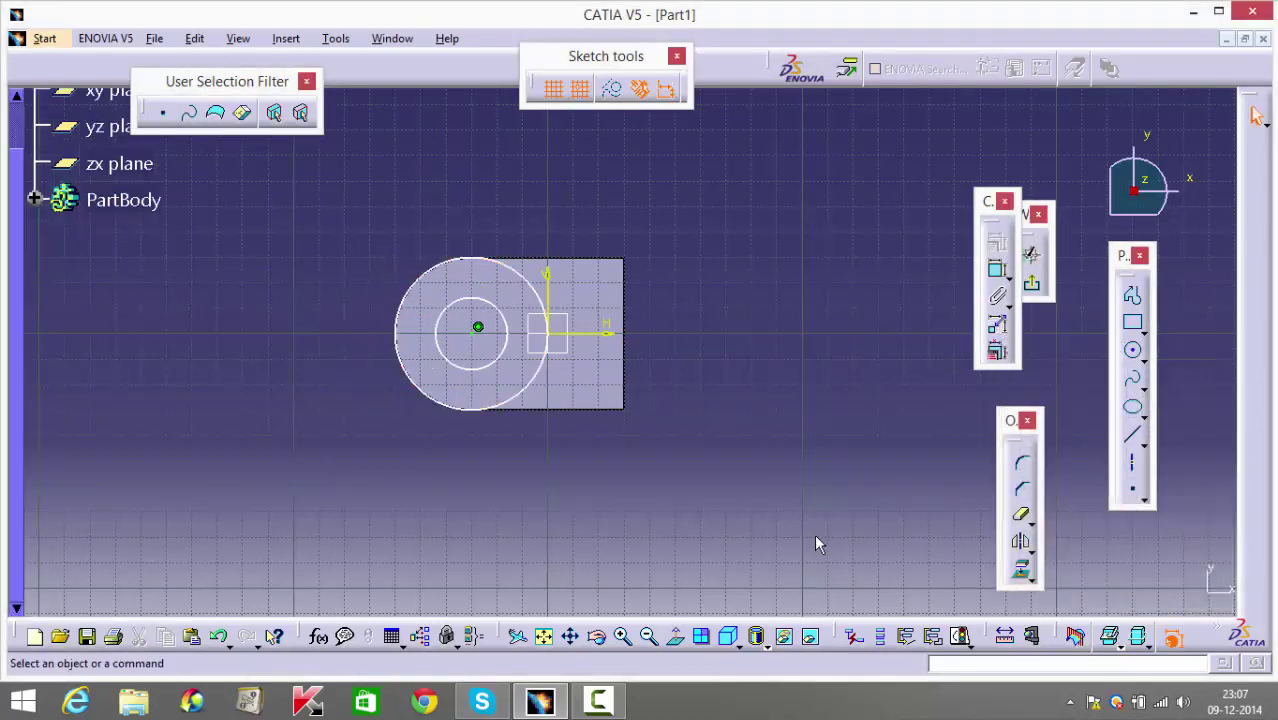
Draw a third concentric circle with a radius of 20 mm between the two existing circles.
{"action": "mouse_move", "coordinate": [816, 543]}
{"action": "middle_mouse_down"}
{"action": "mouse_move", "coordinate": [790, 420]}
{"action": "mouse_move", "coordinate": [877, 487]}
{"action": "middle_mouse_up"}
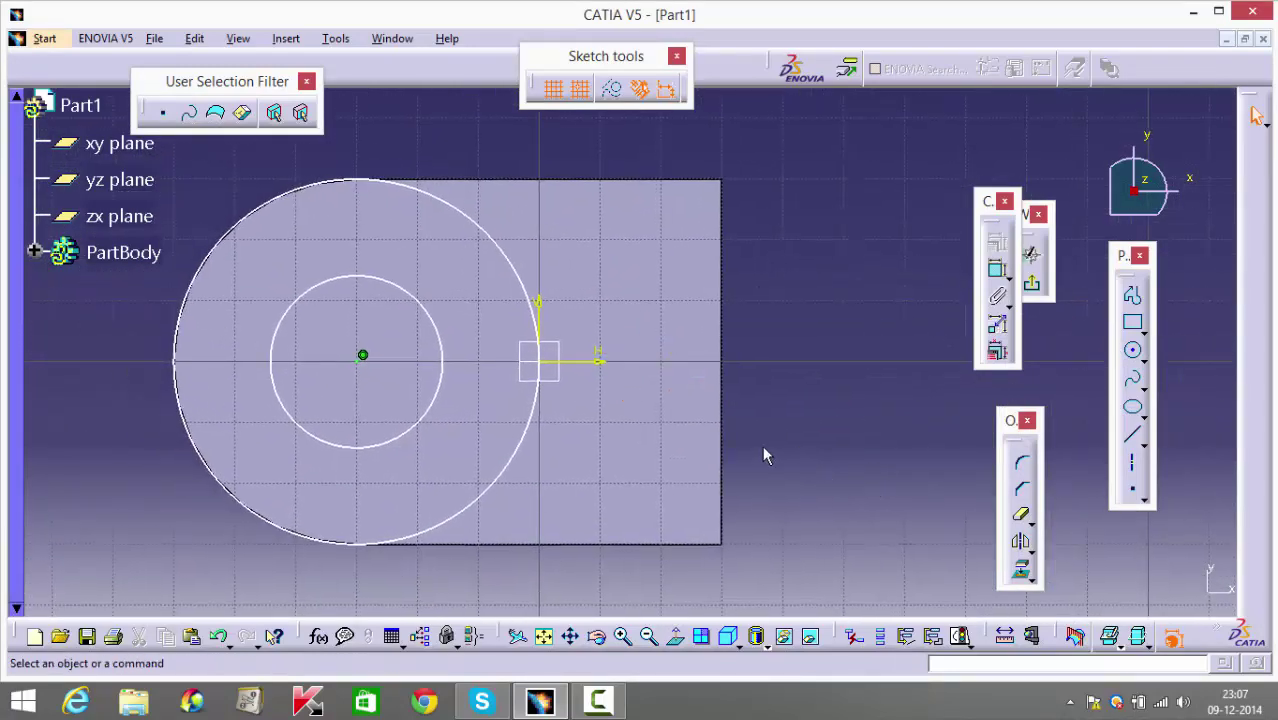
{"action": "left_click", "coordinate": [1134, 353]}
{"action": "left_click", "coordinate": [364, 358]}
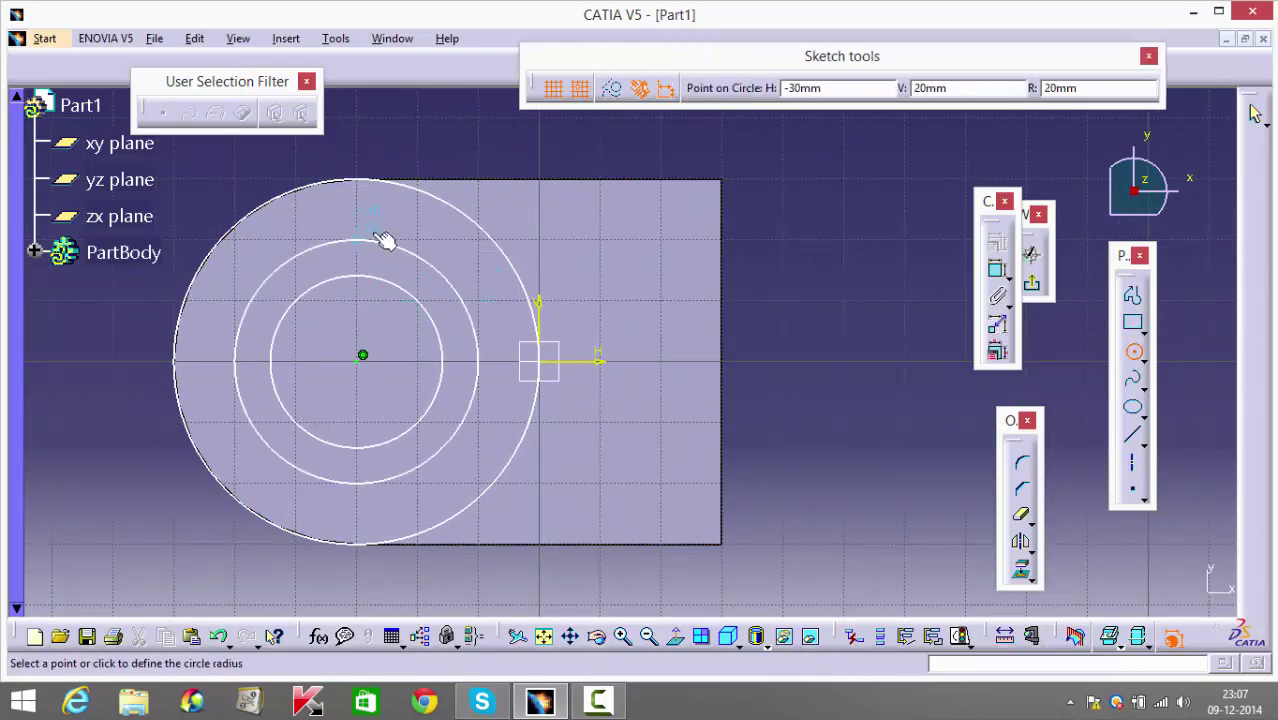
{"action": "left_click", "coordinate": [390, 241]}
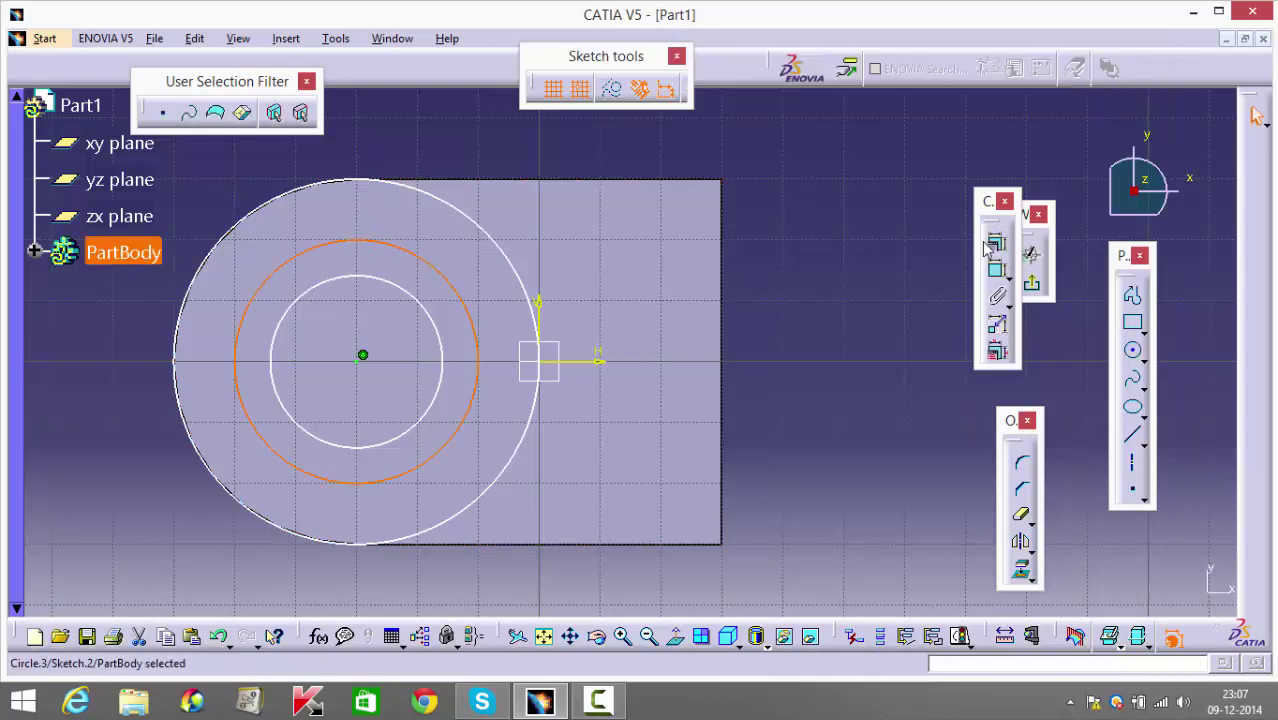
Draw a fourth concentric circle inside the other three and set its diameter to 10 mm.
{"action": "left_click", "coordinate": [1134, 350]}
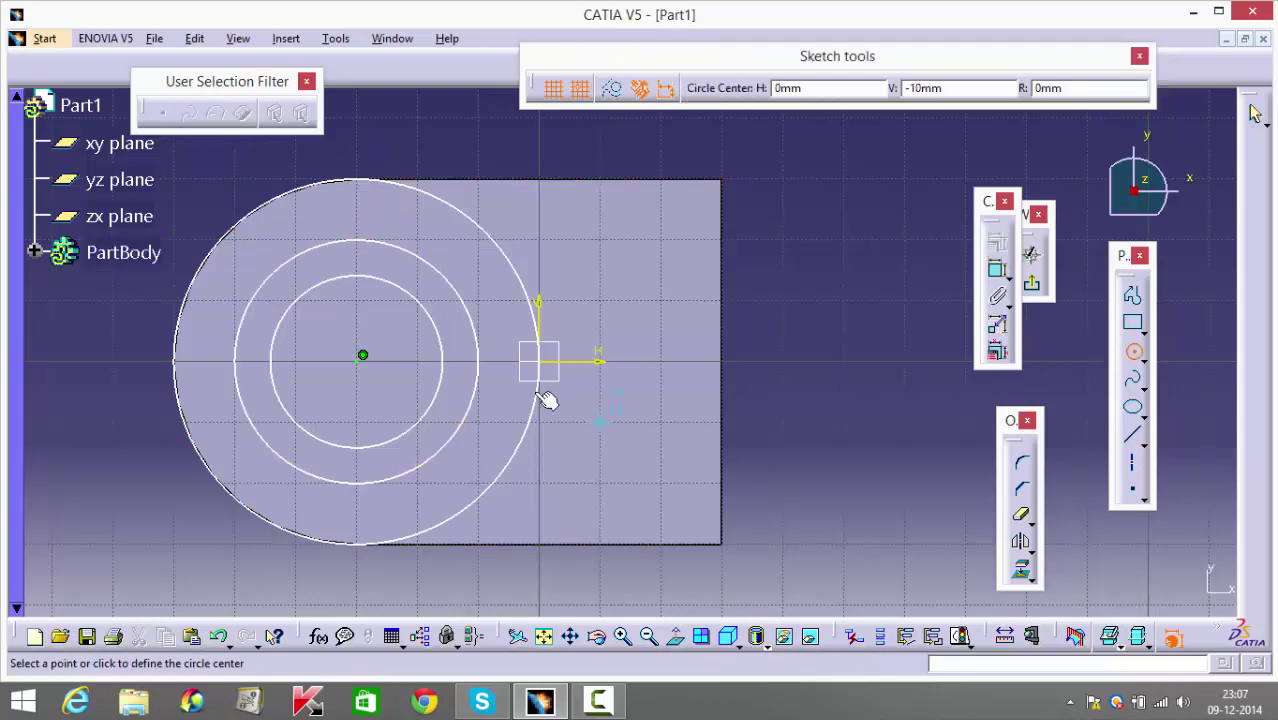
{"action": "left_click", "coordinate": [365, 359]}
{"action": "left_click", "coordinate": [412, 319]}
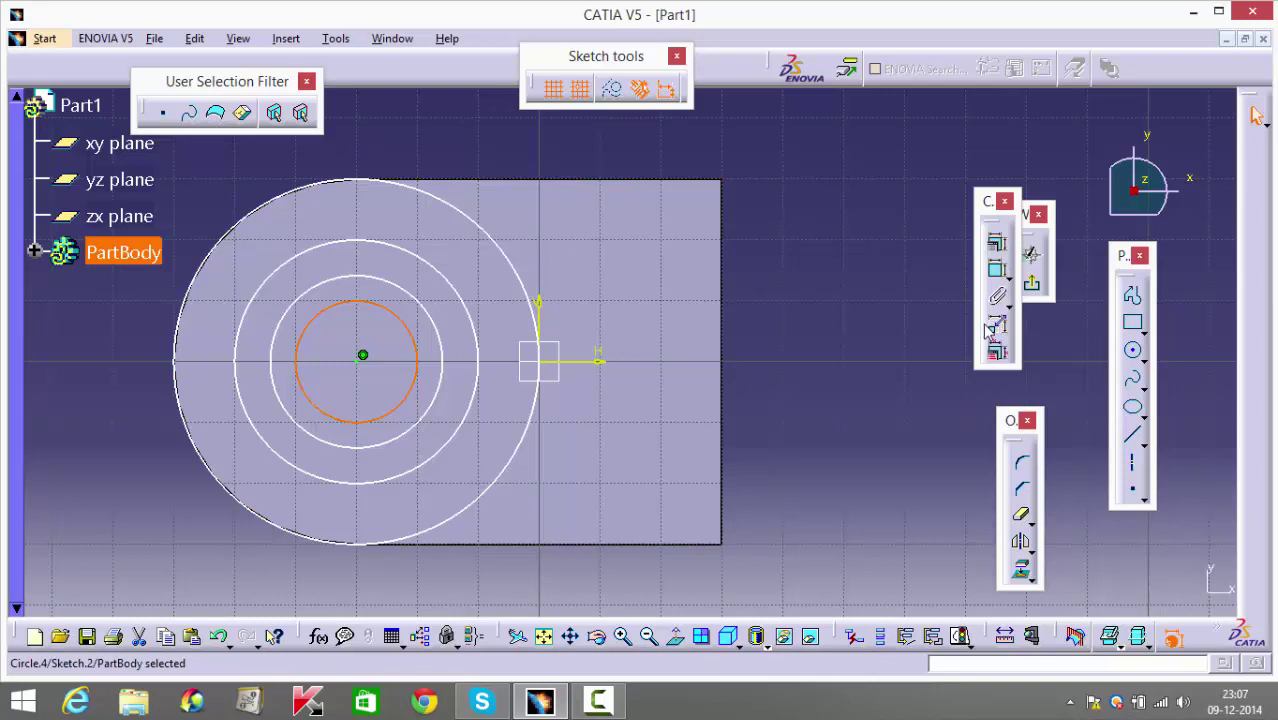
{"action": "left_click", "coordinate": [997, 270]}
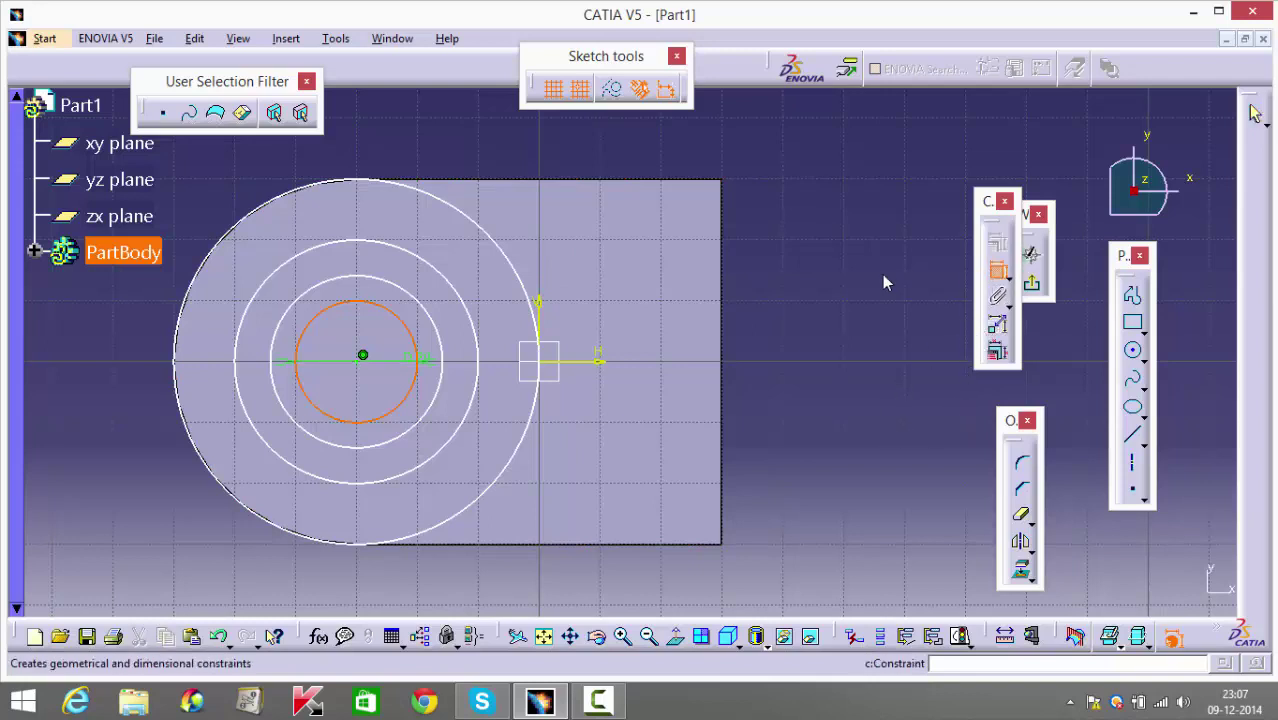
{"action": "left_click", "coordinate": [519, 137]}
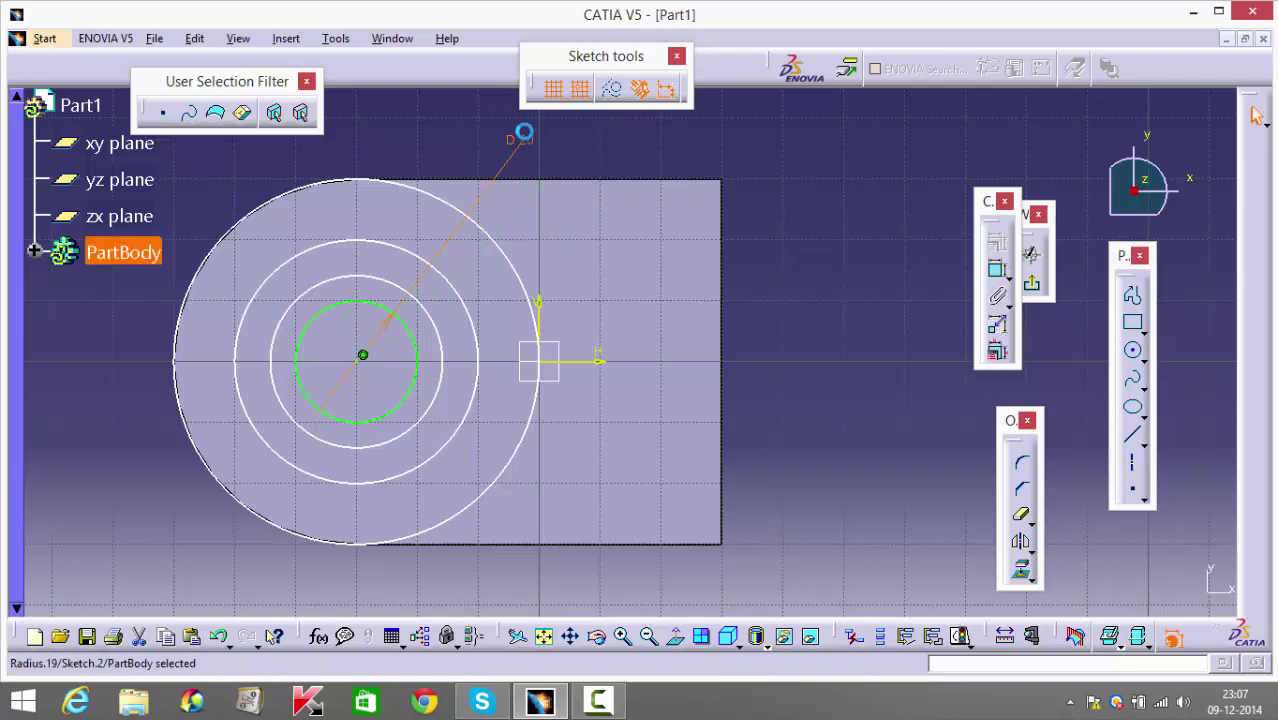
{"action": "double_click", "coordinate": [524, 133]}
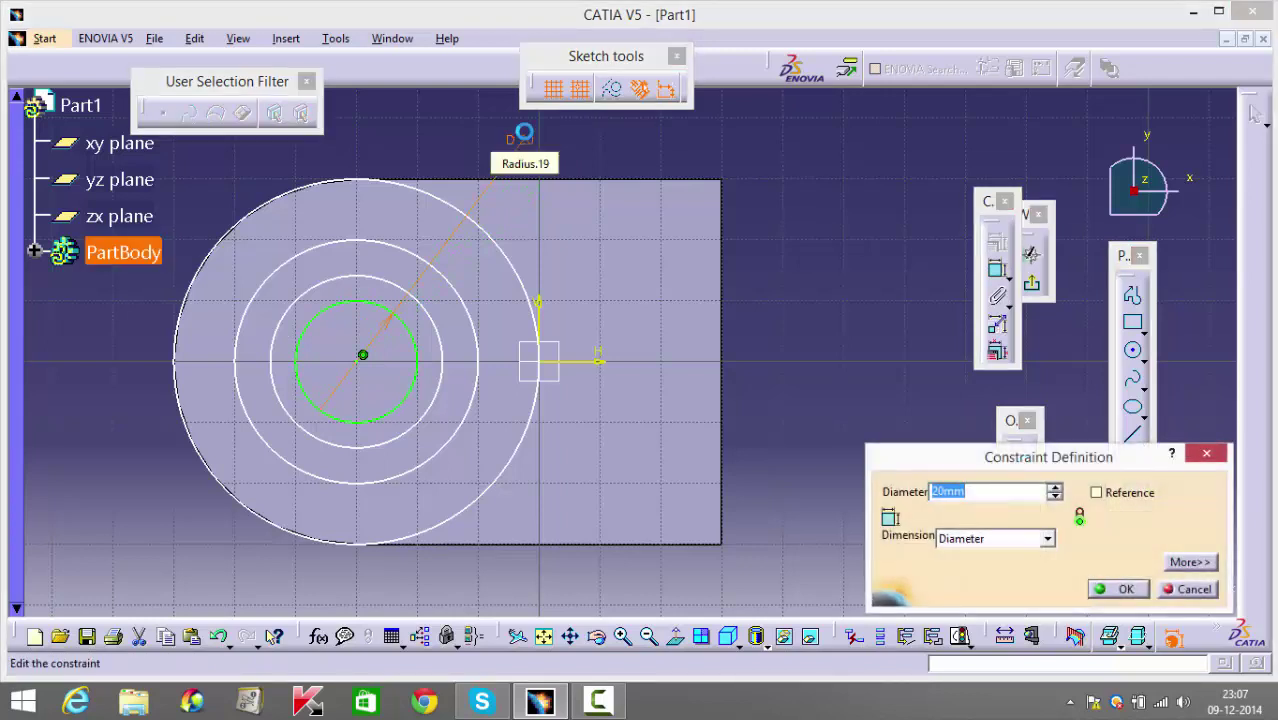
{"action": "key", "text": "Return"}
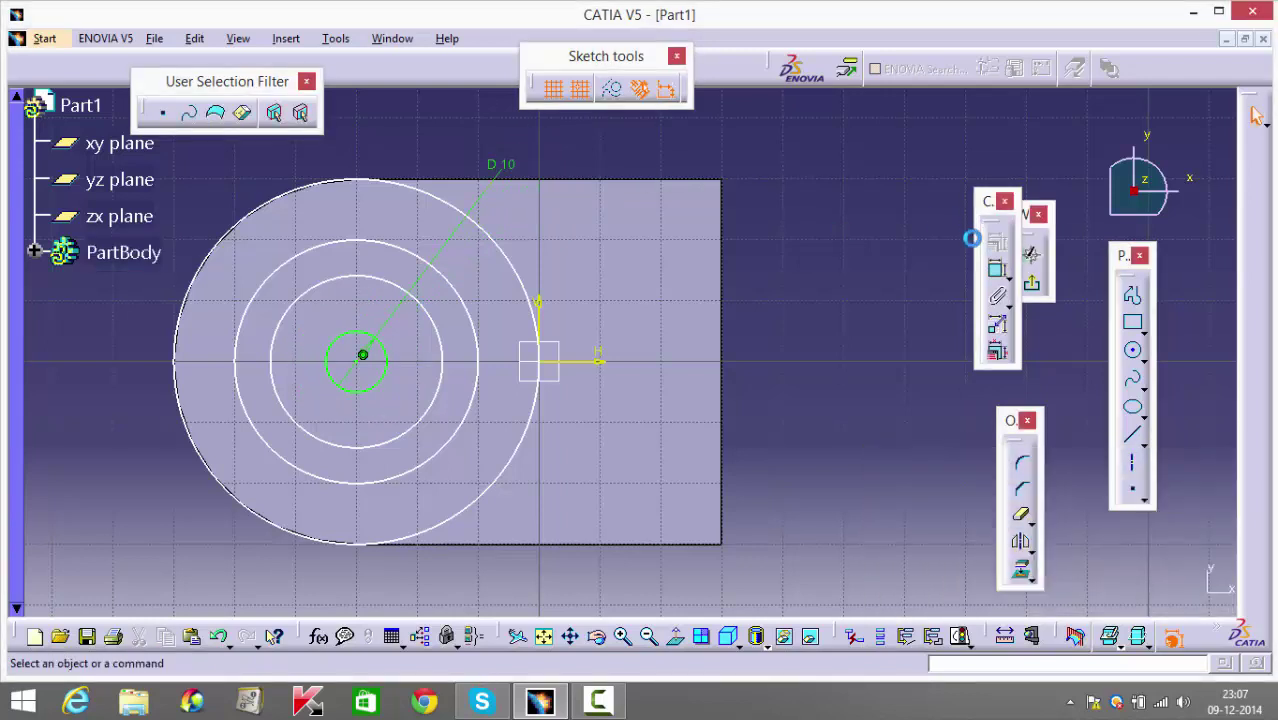
Dimension the outermost circle's diameter and set the second-largest circle's diameter to 50 mm.
{"action": "left_click", "coordinate": [997, 270]}
{"action": "left_click", "coordinate": [529, 281]}
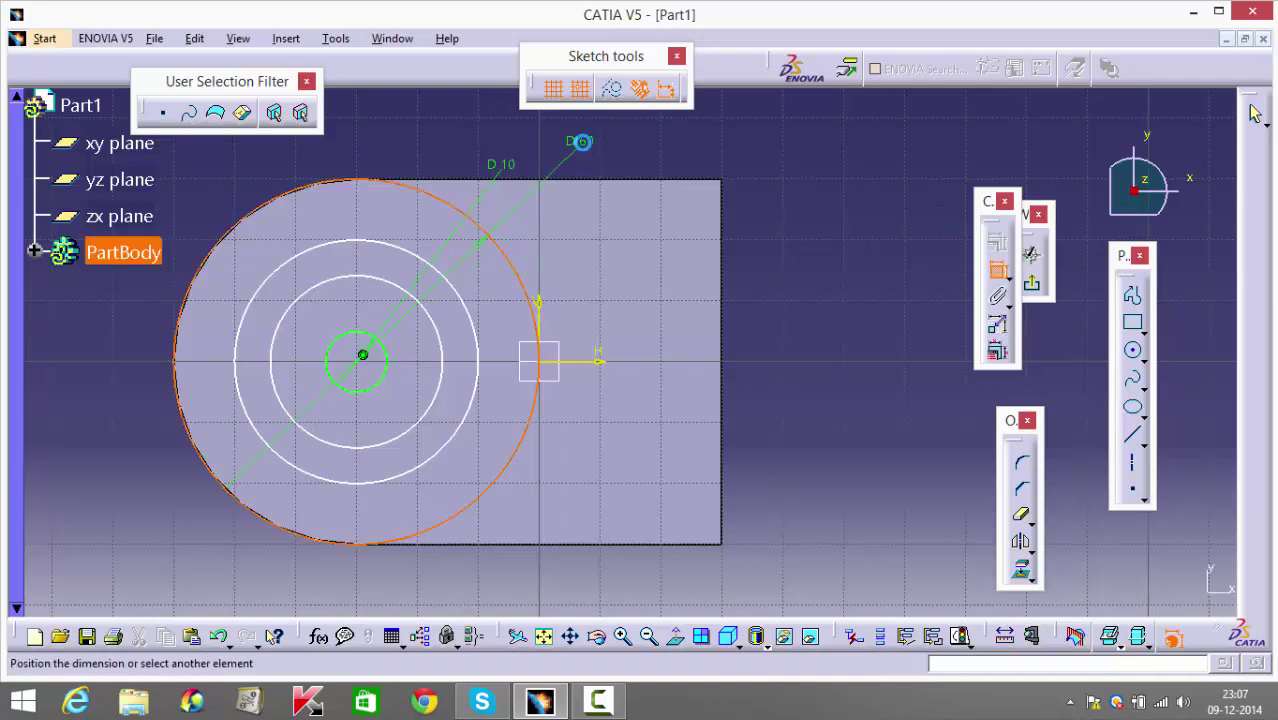
{"action": "left_click", "coordinate": [615, 170]}
{"action": "left_click", "coordinate": [997, 270]}
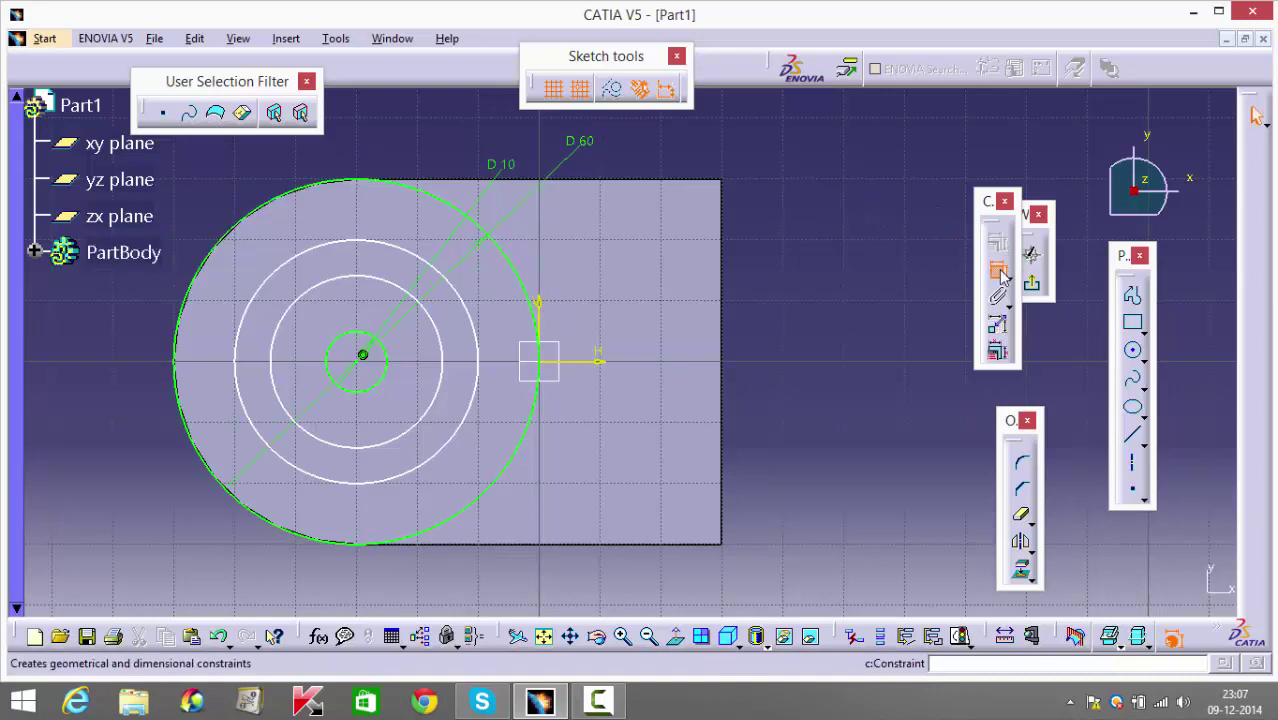
{"action": "left_click", "coordinate": [481, 336]}
{"action": "left_click", "coordinate": [628, 152]}
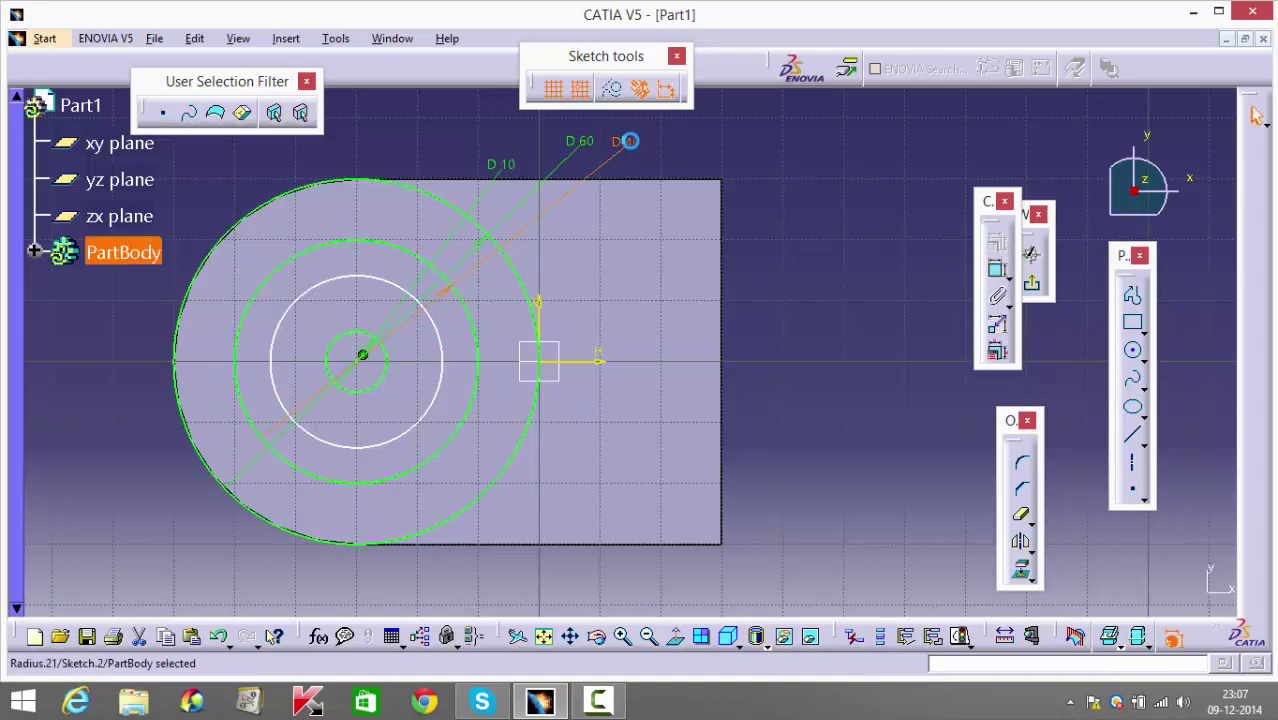
{"action": "double_click", "coordinate": [630, 148]}
{"action": "type", "text": "50mm"}
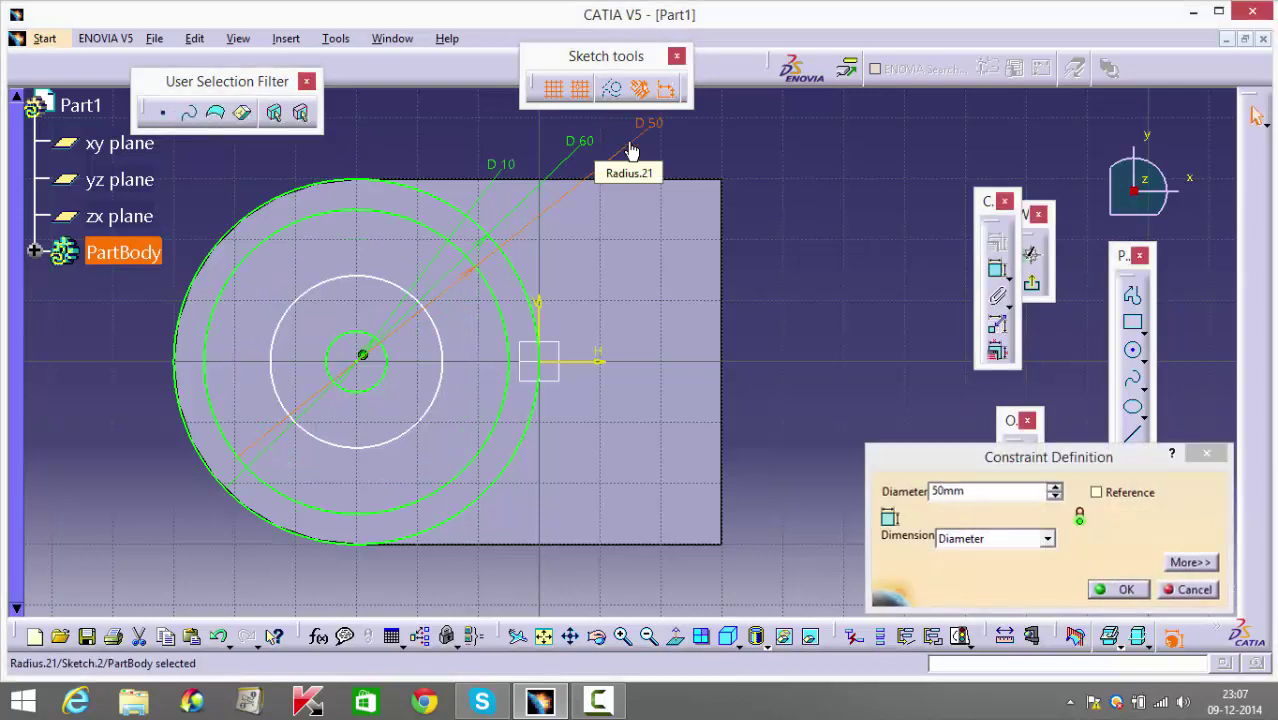
{"action": "key", "text": "Return"}
Dimension the remaining undimensioned circle and set its diameter to 30 mm.
{"action": "left_click", "coordinate": [997, 268]}
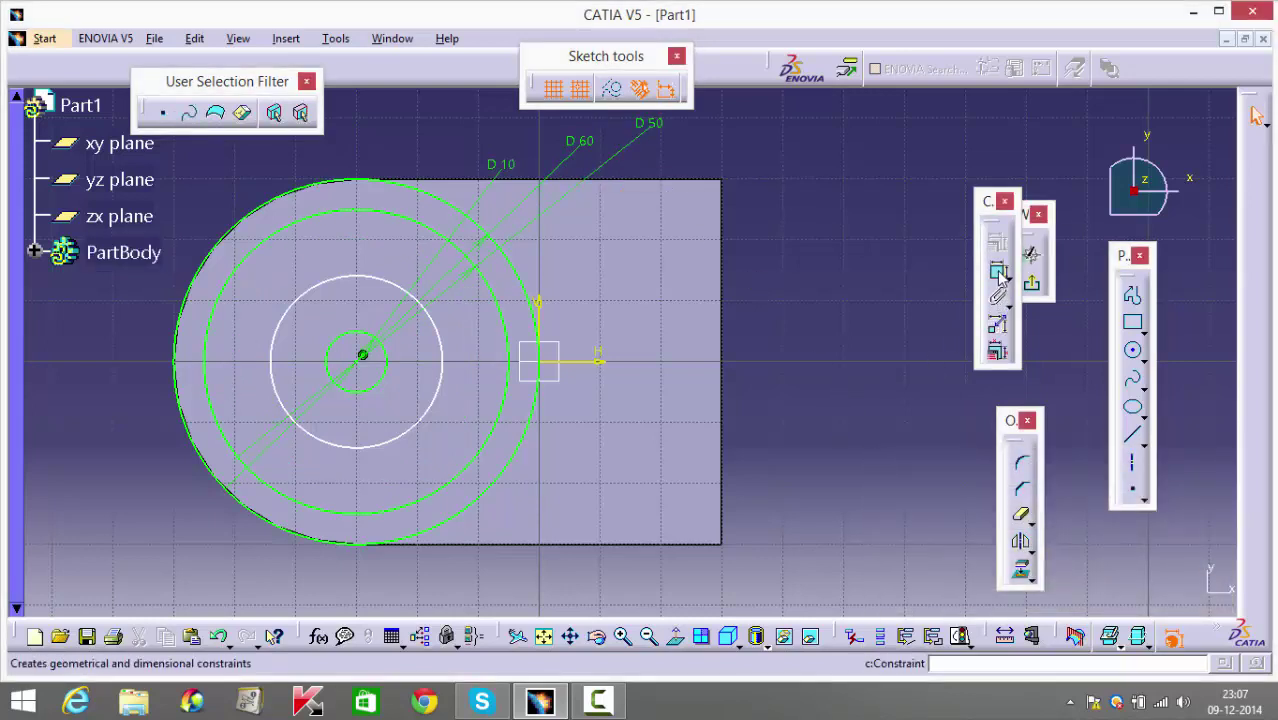
{"action": "left_click", "coordinate": [447, 387]}
{"action": "left_click", "coordinate": [710, 177]}
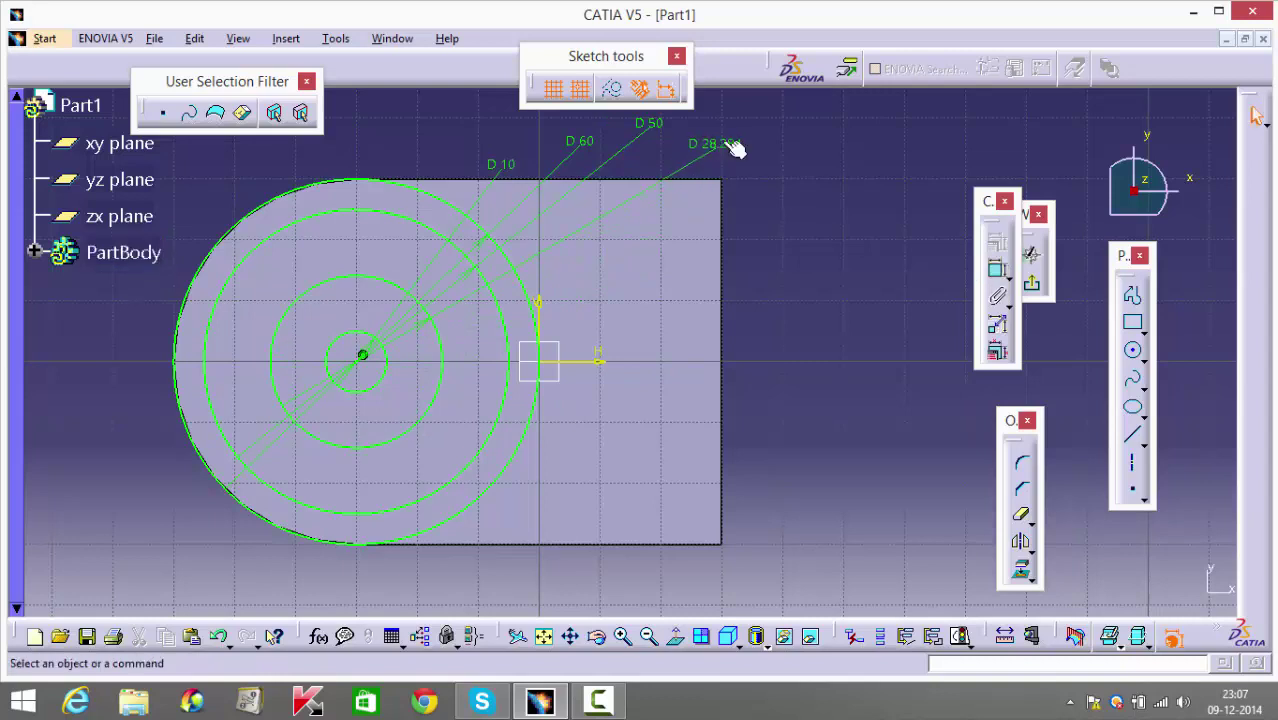
{"action": "double_click", "coordinate": [722, 139]}
{"action": "type", "text": "30"}
{"action": "key", "text": "Return"}
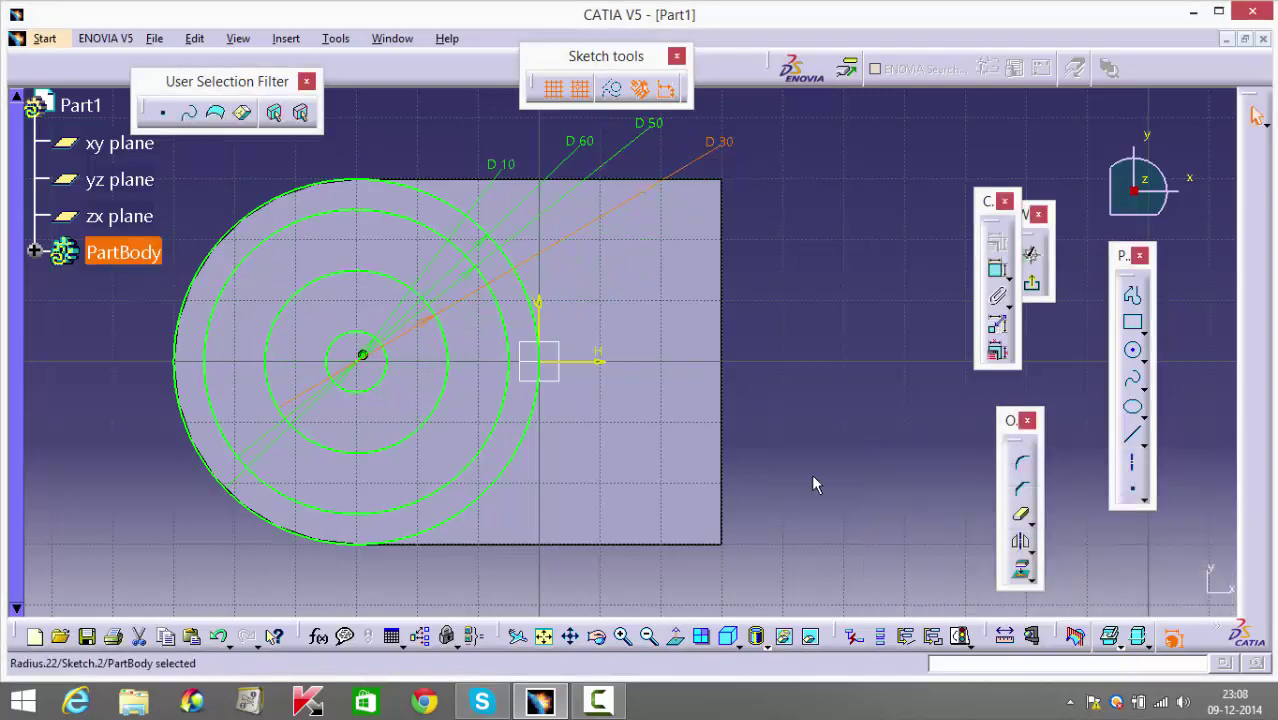
{"action": "left_click", "coordinate": [831, 470]}
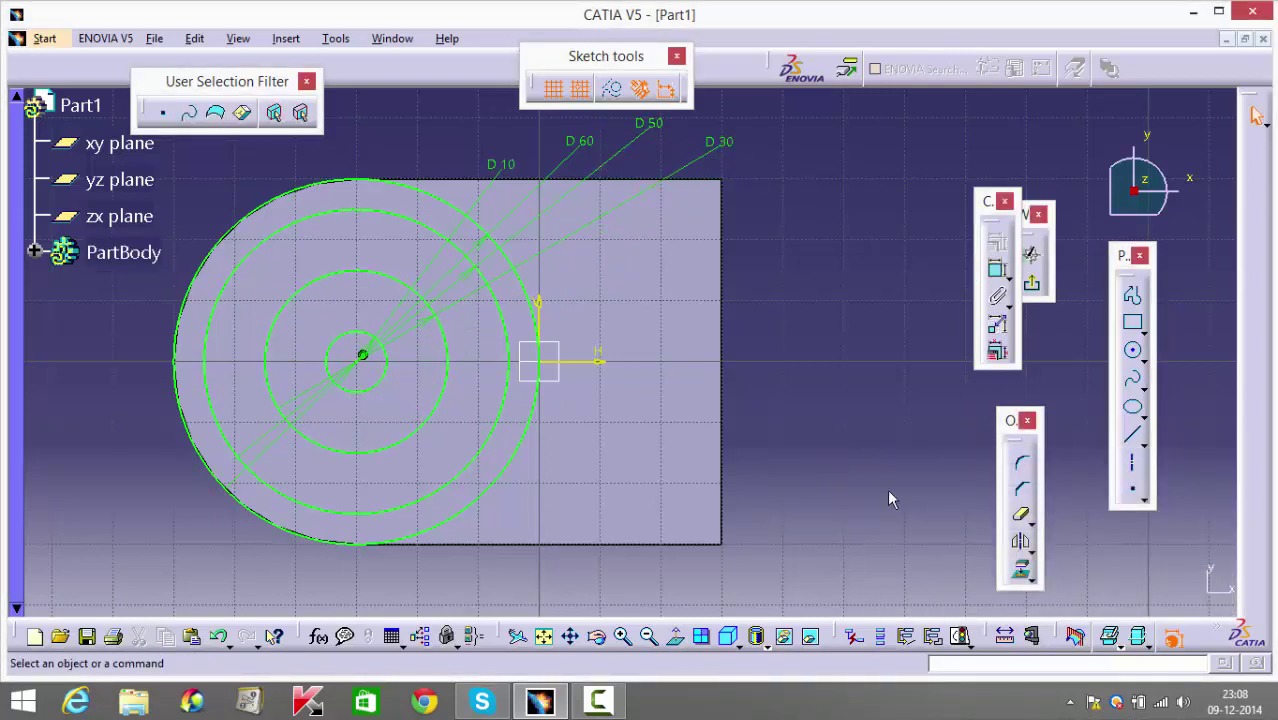
Exit the sketch and pad the concentric circles upward with a length of 27-12 mm.
{"action": "left_click", "coordinate": [1031, 283]}
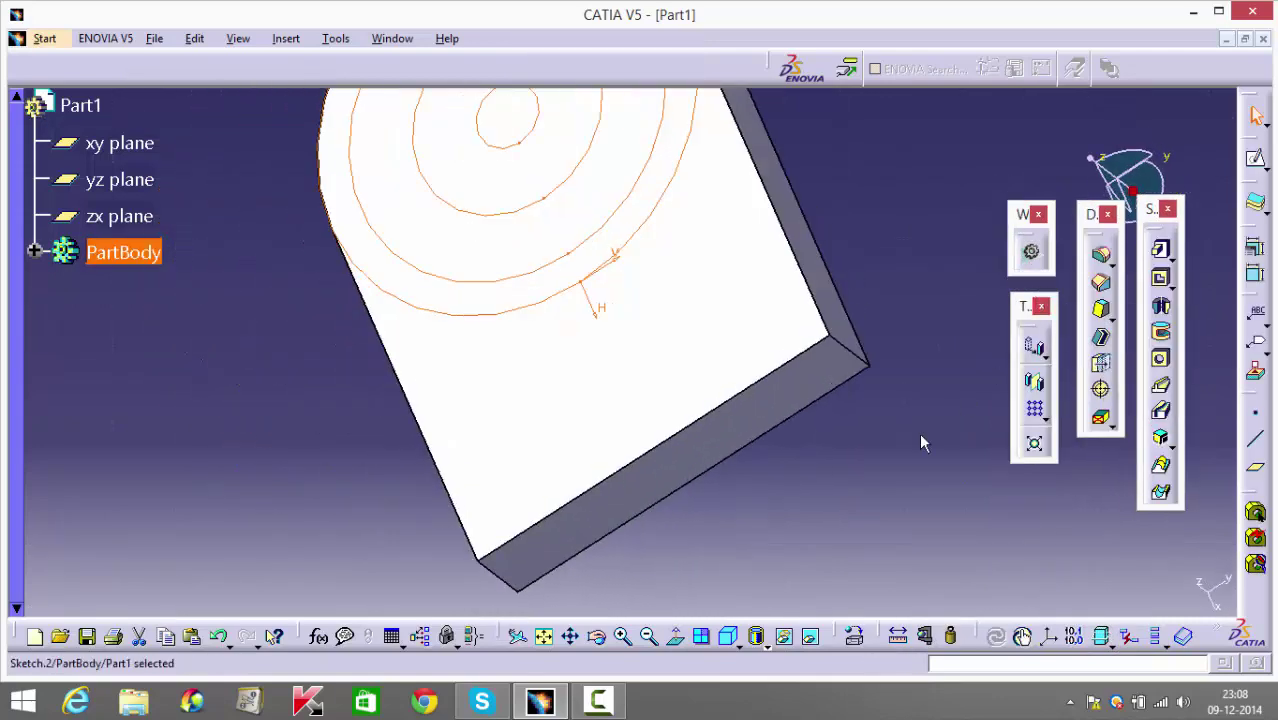
{"action": "mouse_move", "coordinate": [930, 388]}
{"action": "middle_mouse_down"}
{"action": "mouse_move", "coordinate": [836, 419]}
{"action": "mouse_move", "coordinate": [616, 431]}
{"action": "mouse_move", "coordinate": [604, 528]}
{"action": "mouse_move", "coordinate": [429, 416]}
{"action": "middle_mouse_up"}
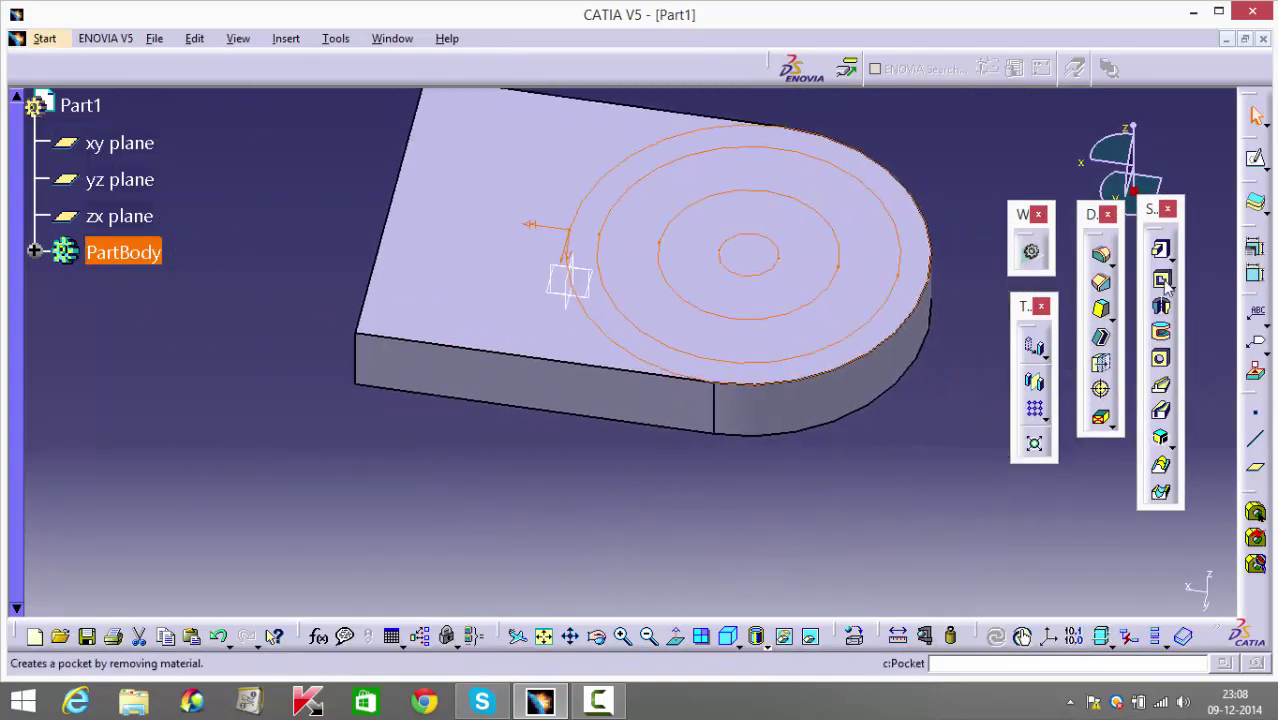
{"action": "left_click", "coordinate": [1161, 250]}
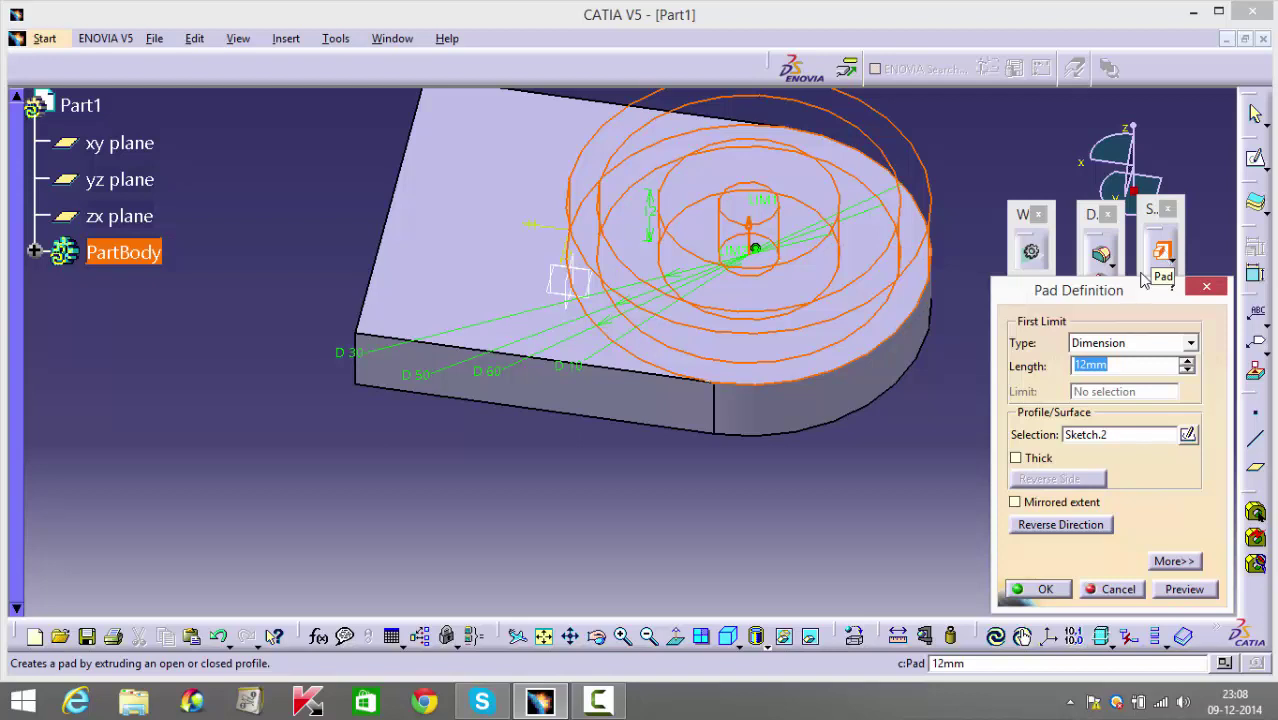
{"action": "left_click", "coordinate": [1131, 365]}
{"action": "key", "text": "BackSpace"}
{"action": "key", "text": "BackSpace"}
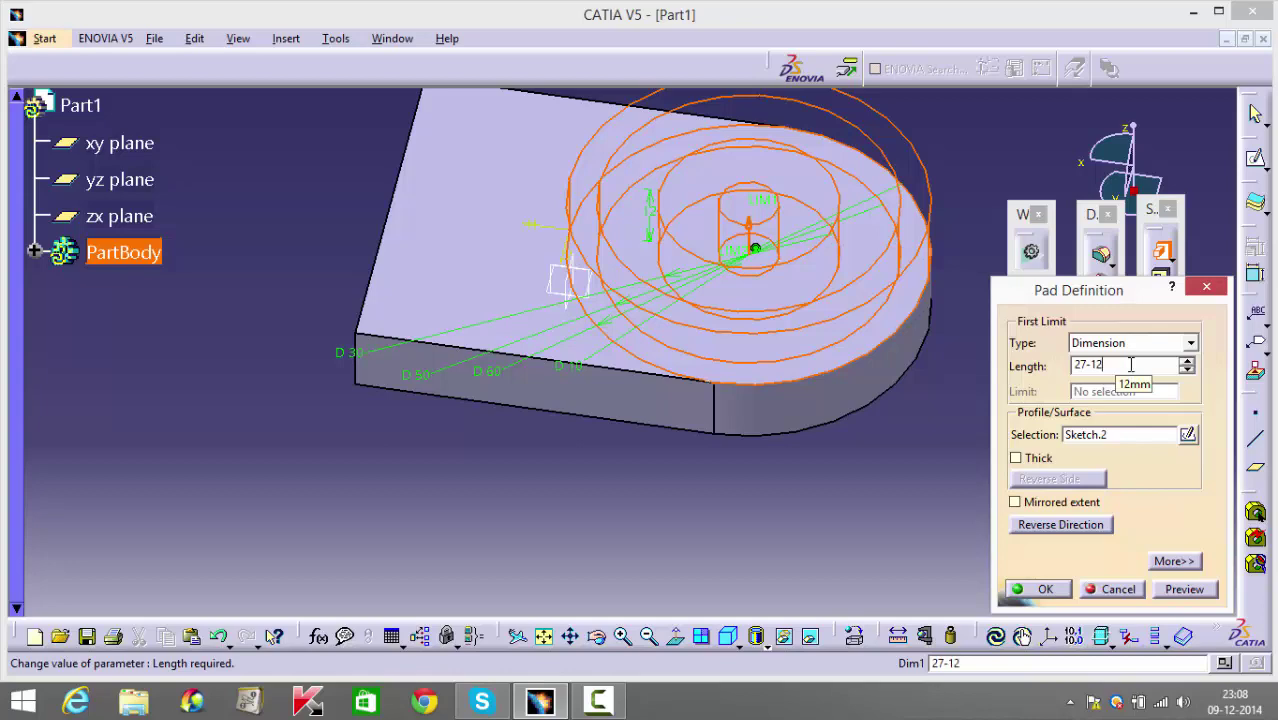
{"action": "key", "text": "Return"}
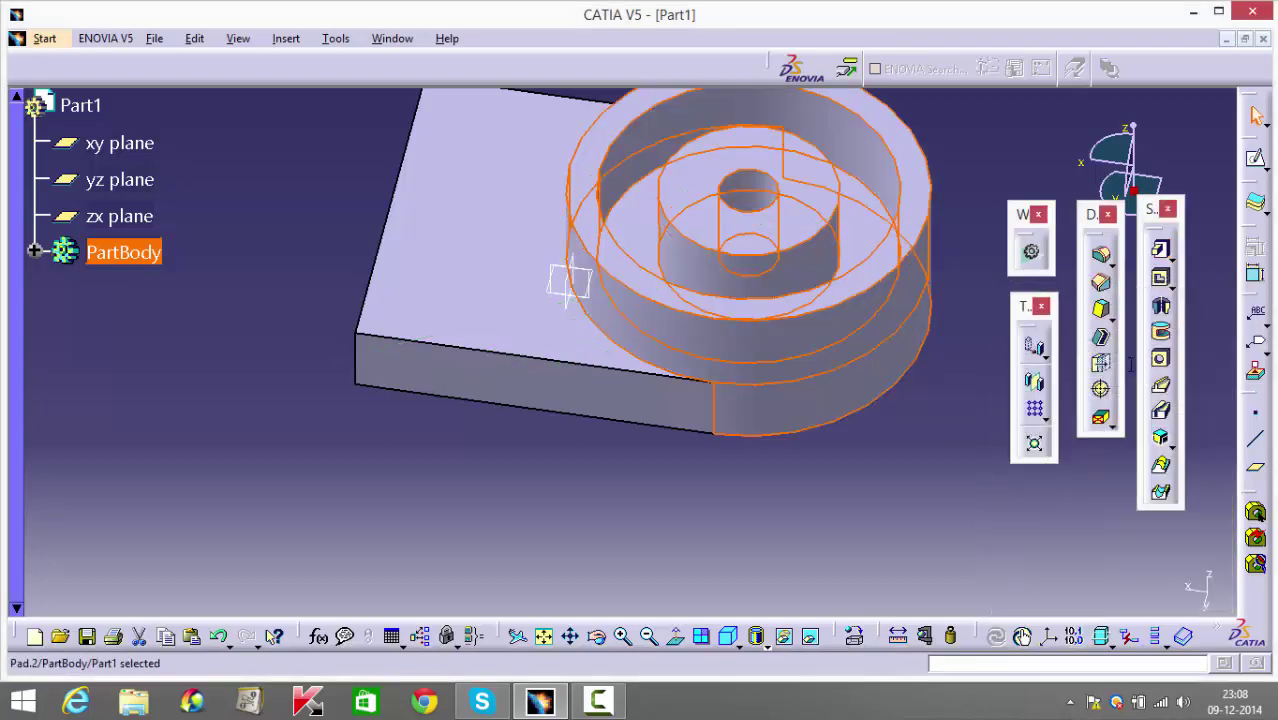
Start a new sketch on a plane parallel to the base plate's upper face.
{"action": "left_click", "coordinate": [866, 516]}
{"action": "middle_click_drag", "start_coordinate": [853, 556], "coordinate": [670, 452]}
{"action": "scroll", "coordinate": [700, 380], "scroll_direction": "down", "scroll_amount": 1}
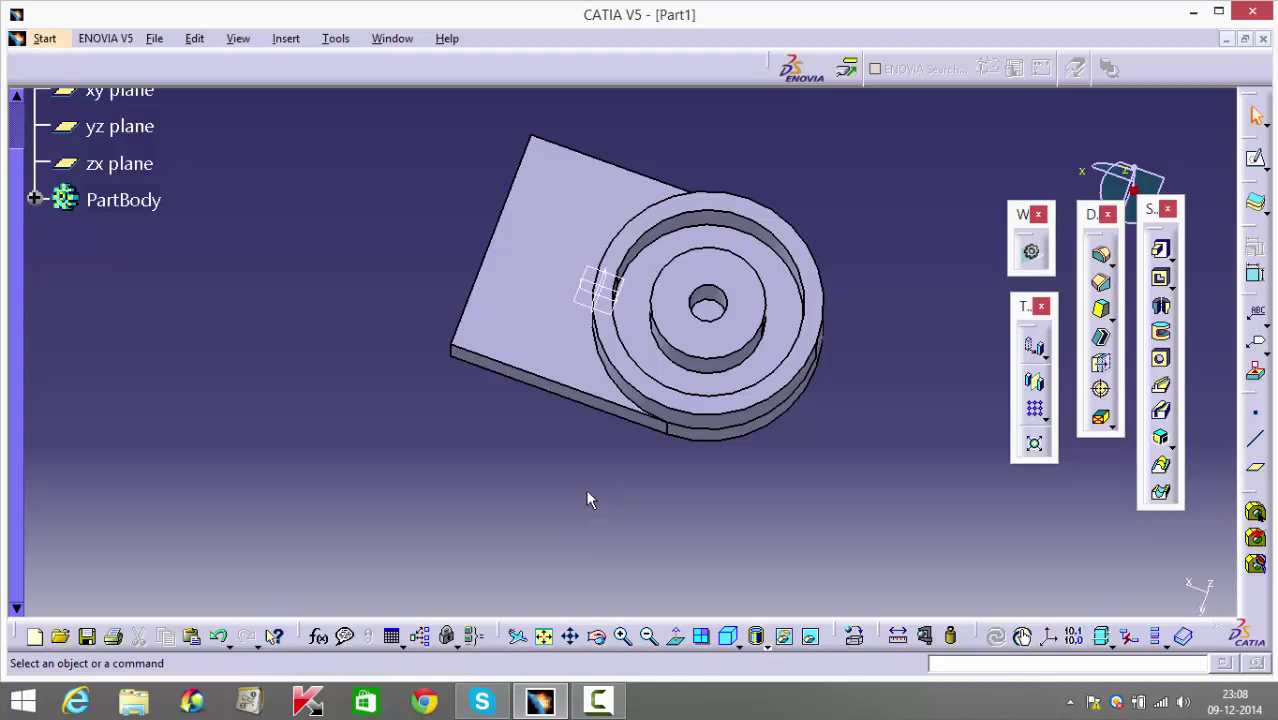
{"action": "middle_click_drag", "start_coordinate": [585, 526], "coordinate": [630, 390]}
{"action": "middle_click_drag", "start_coordinate": [533, 371], "coordinate": [528, 488]}
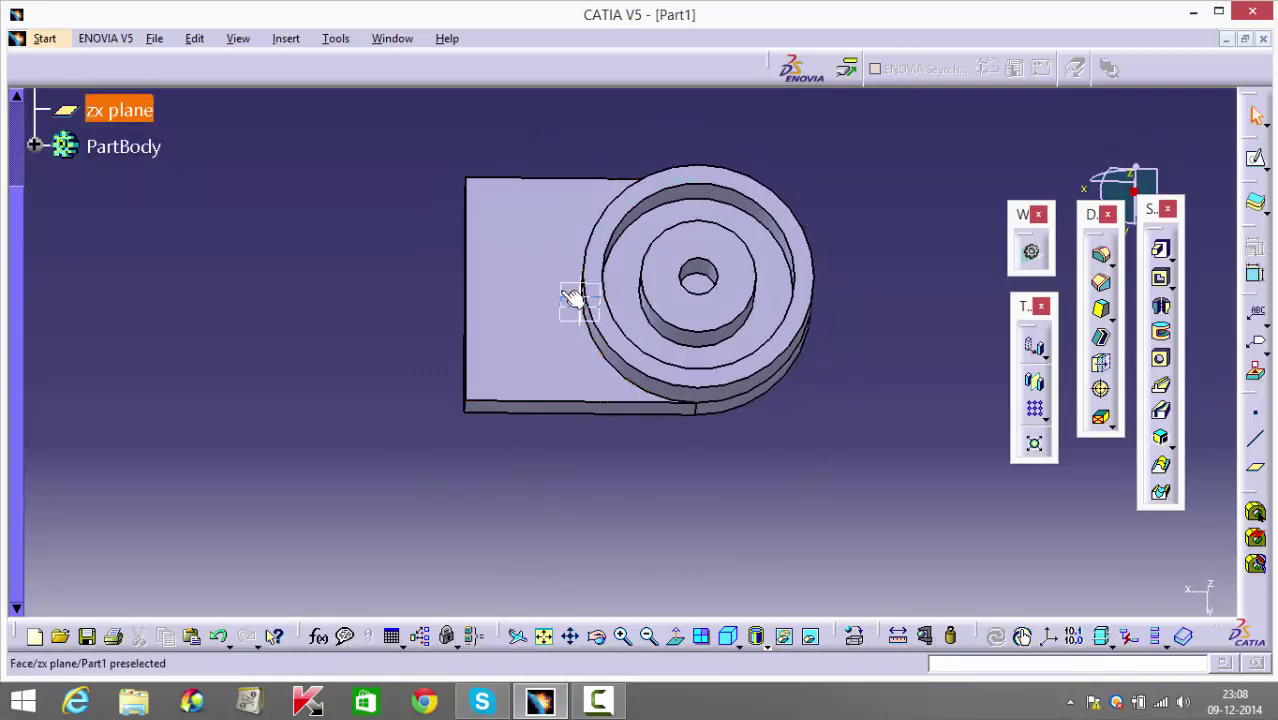
{"action": "left_click", "coordinate": [575, 290]}
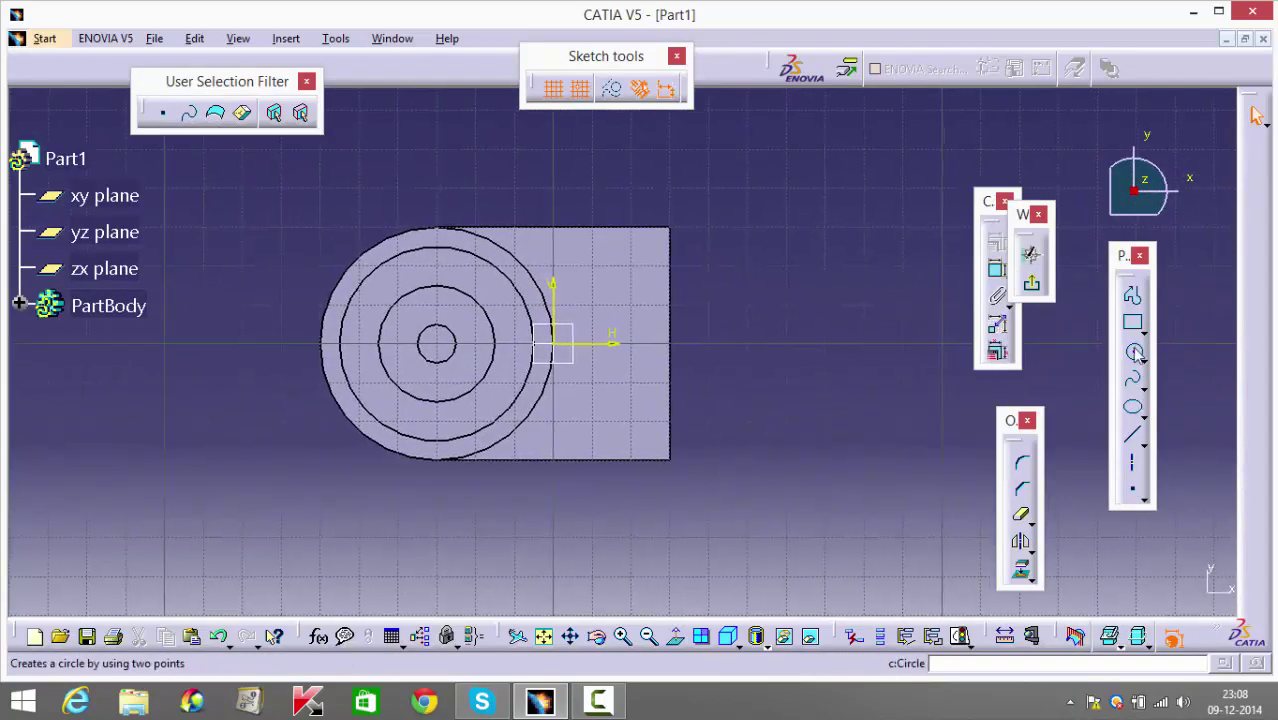
Draw a closed profile 60 mm high and 20 mm wide beside the plate's straight end, with a 10 mm deep dovetail notch in its outer side.
{"action": "left_click", "coordinate": [1133, 296]}
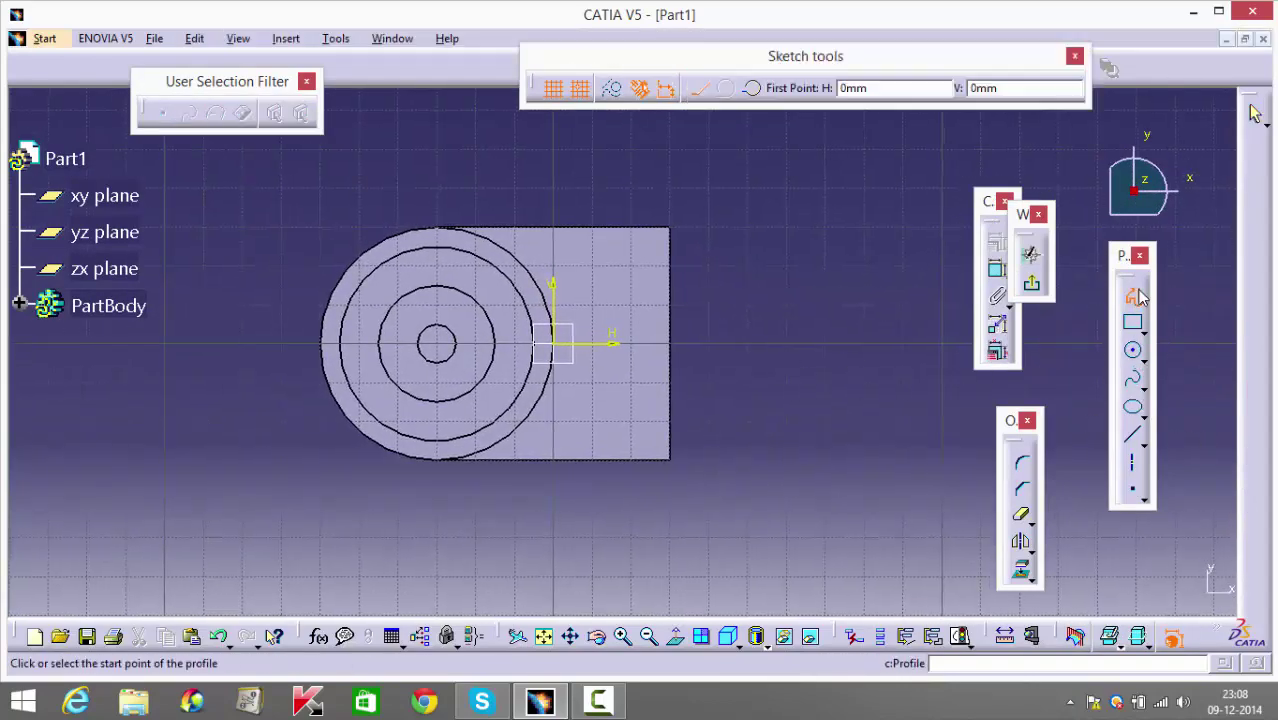
{"action": "left_click", "coordinate": [708, 229]}
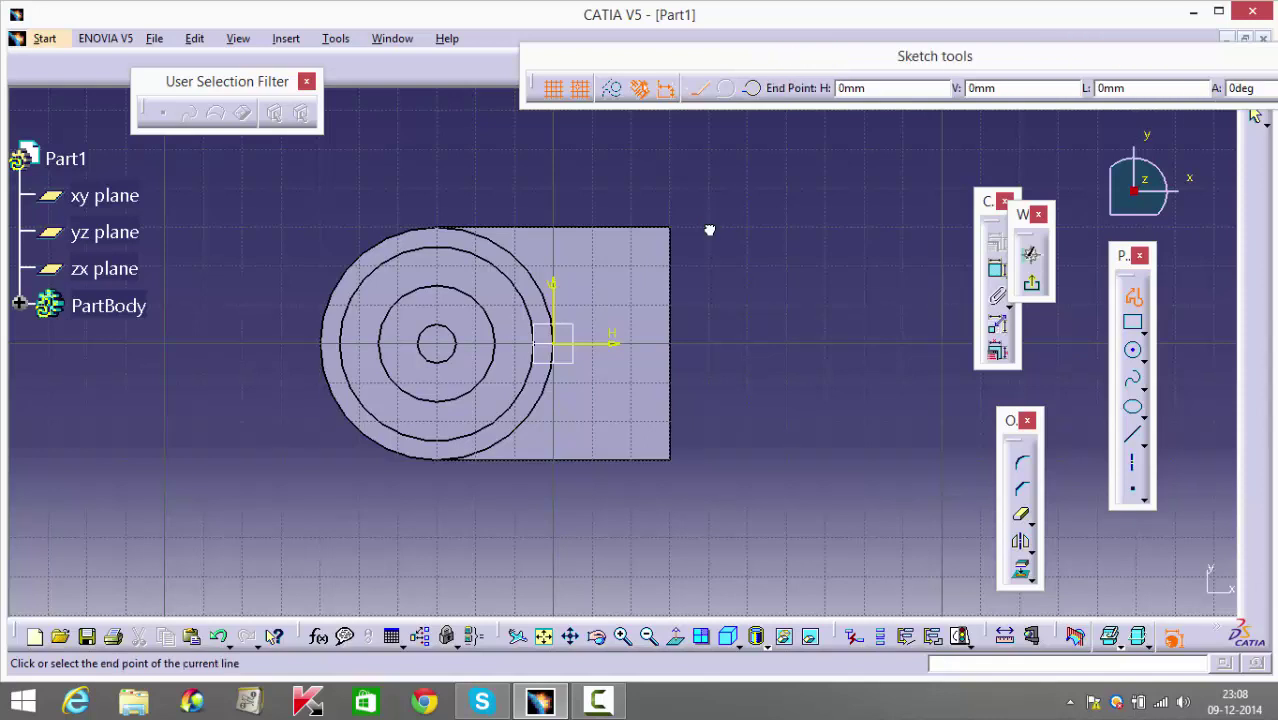
{"action": "left_click", "coordinate": [708, 461]}
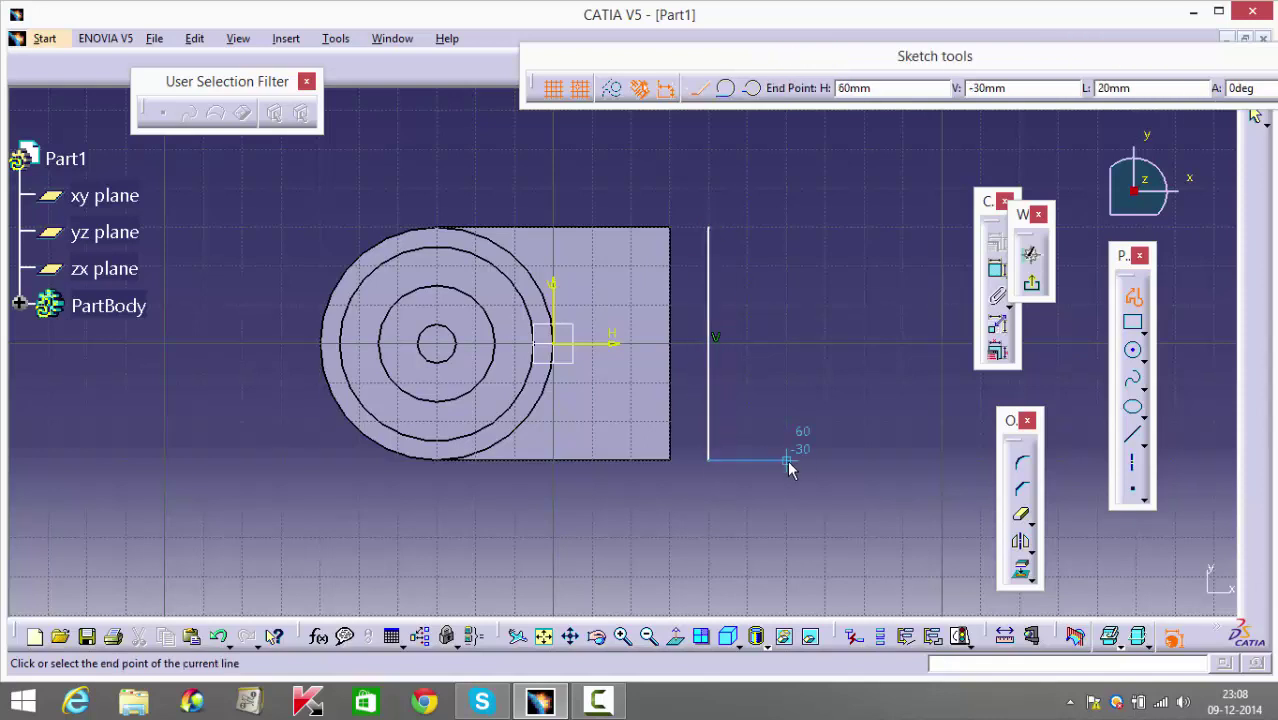
{"action": "left_click", "coordinate": [787, 458]}
{"action": "left_click", "coordinate": [787, 423]}
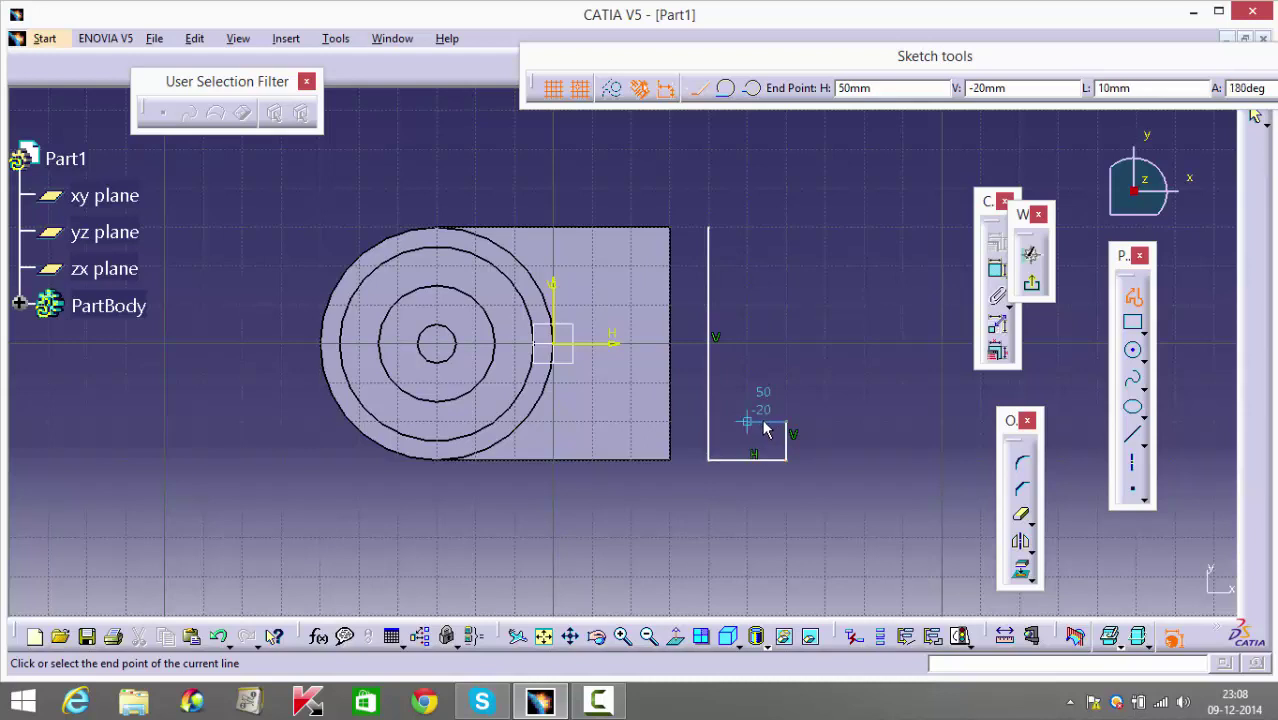
{"action": "left_click", "coordinate": [787, 383]}
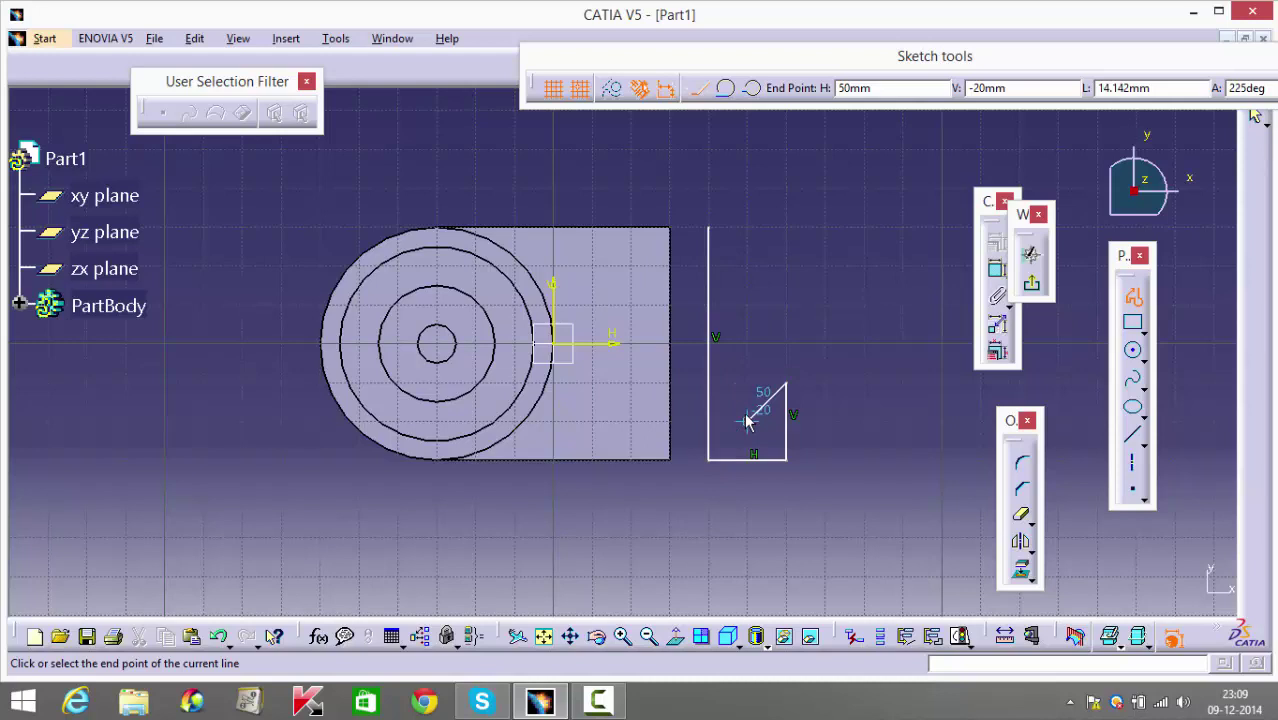
{"action": "left_click", "coordinate": [747, 422]}
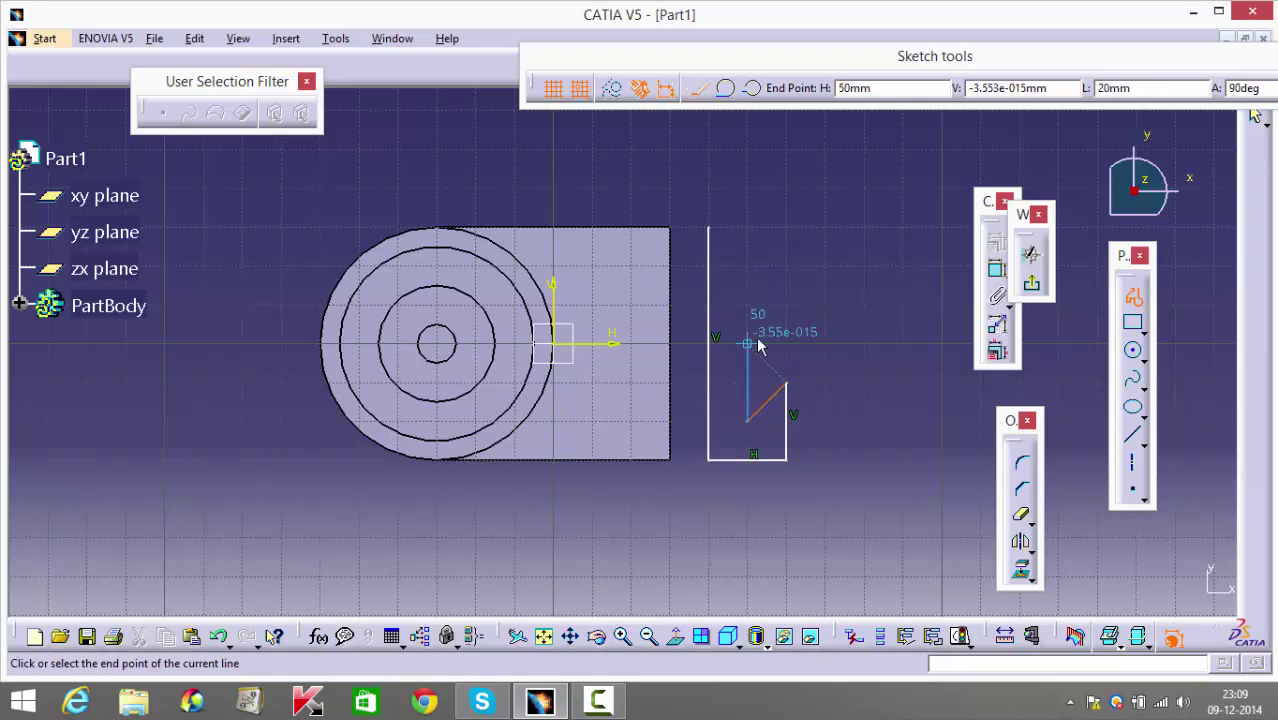
{"action": "left_click", "coordinate": [747, 266]}
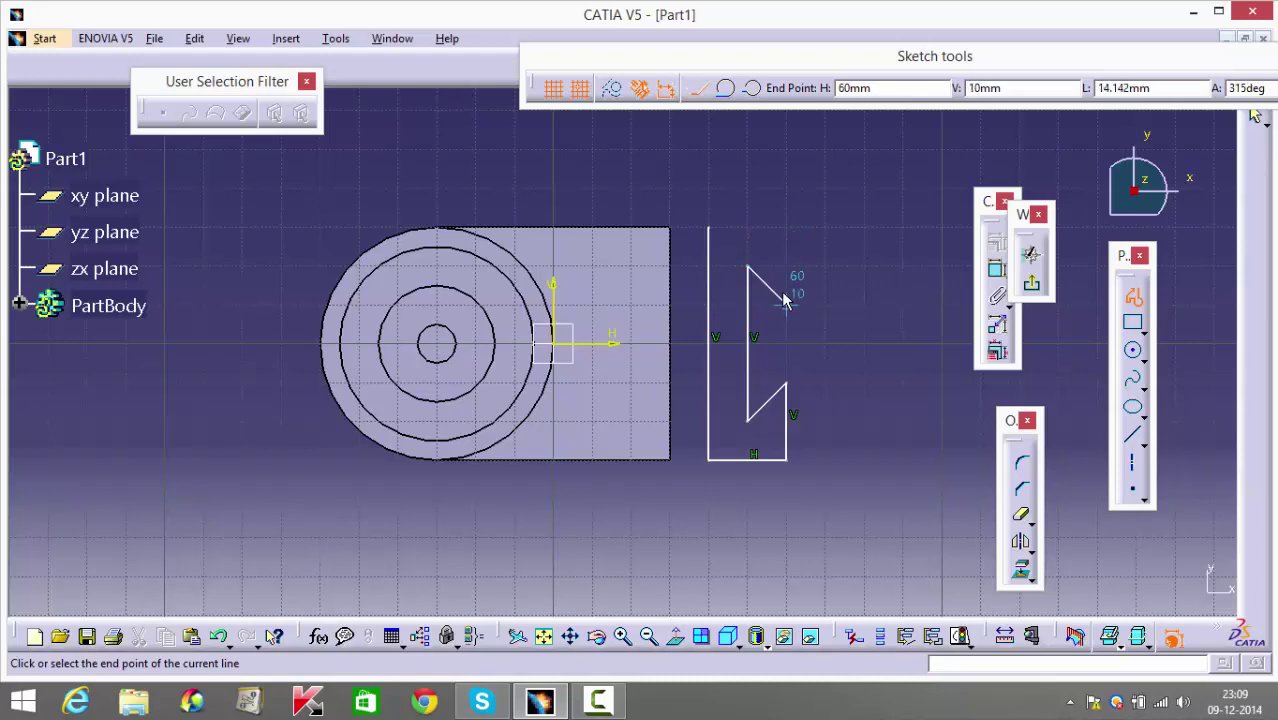
{"action": "left_click", "coordinate": [786, 304]}
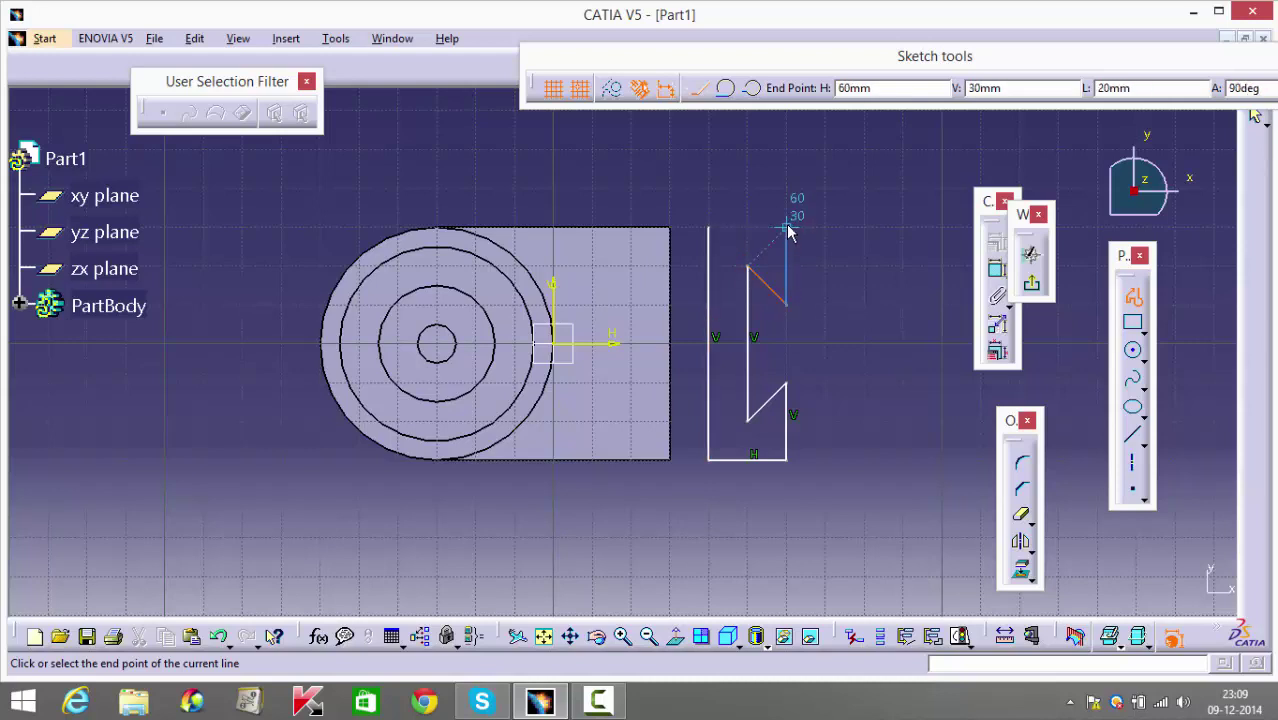
{"action": "left_click", "coordinate": [781, 226]}
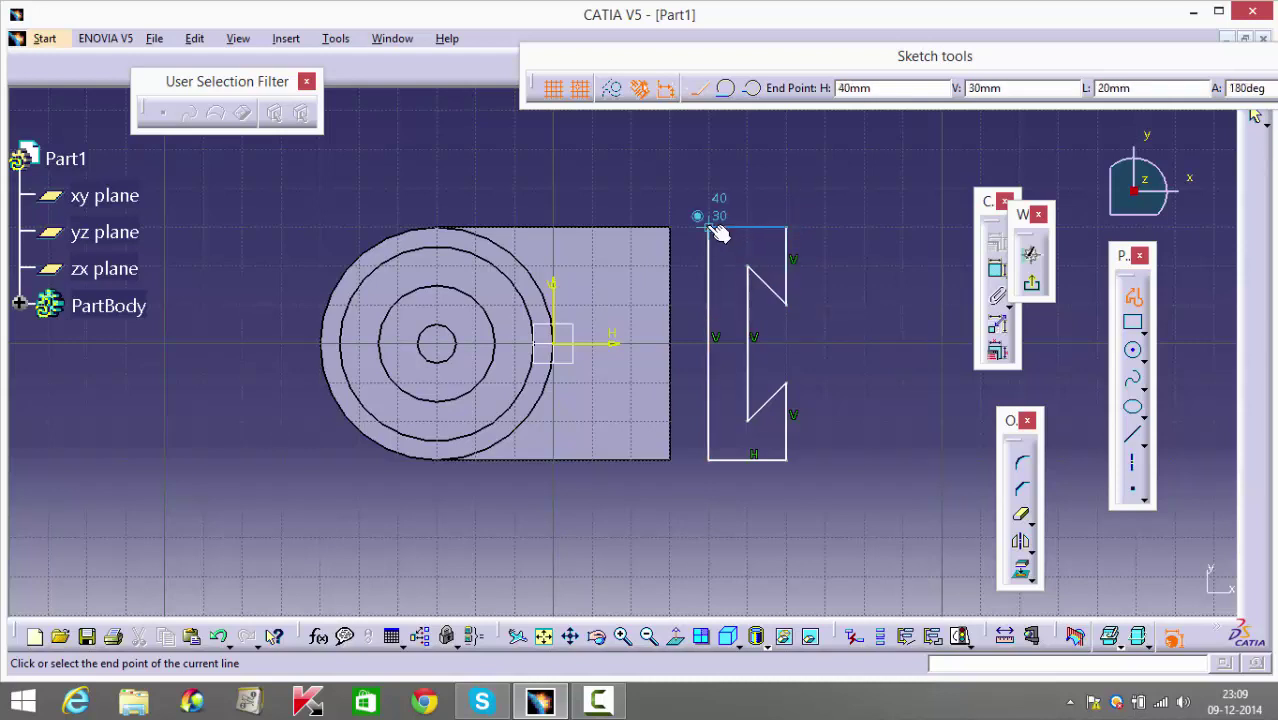
{"action": "left_click", "coordinate": [711, 228]}
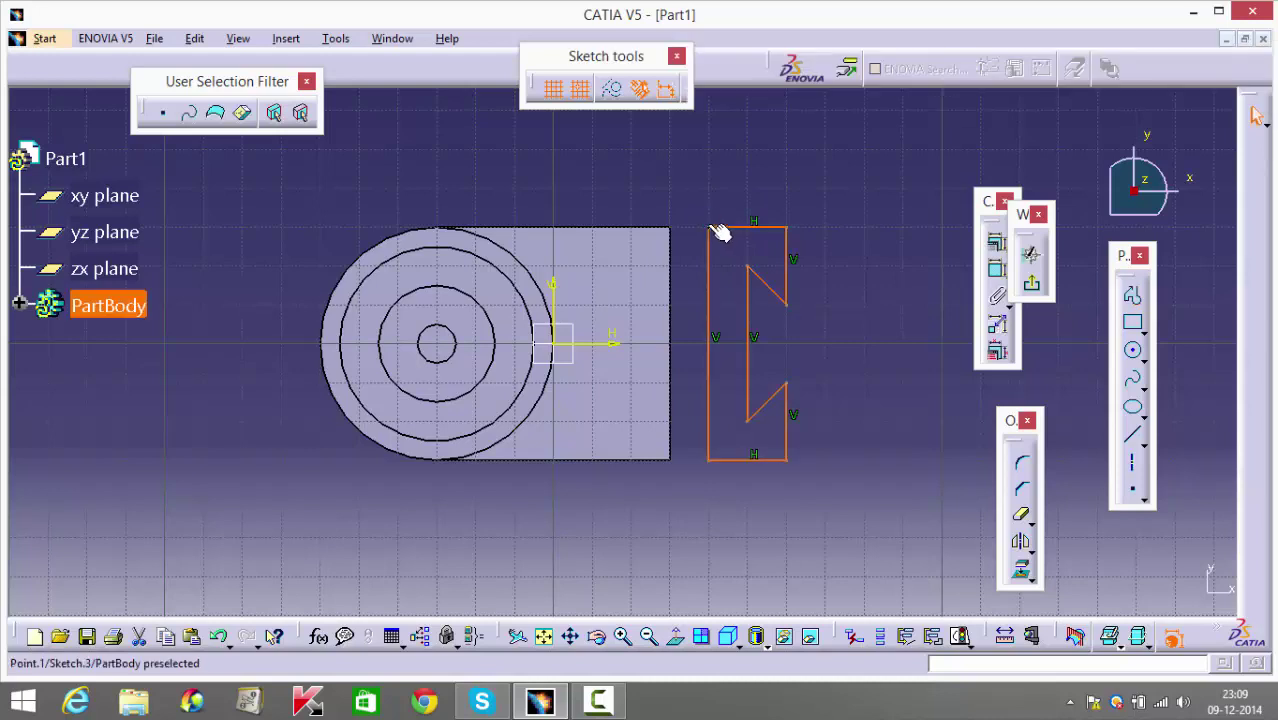
Constrain the angle between the notch's vertical inner edge and its upper slanted edge to 60 degrees.
{"action": "left_click", "coordinate": [997, 269]}
{"action": "left_click", "coordinate": [751, 336]}
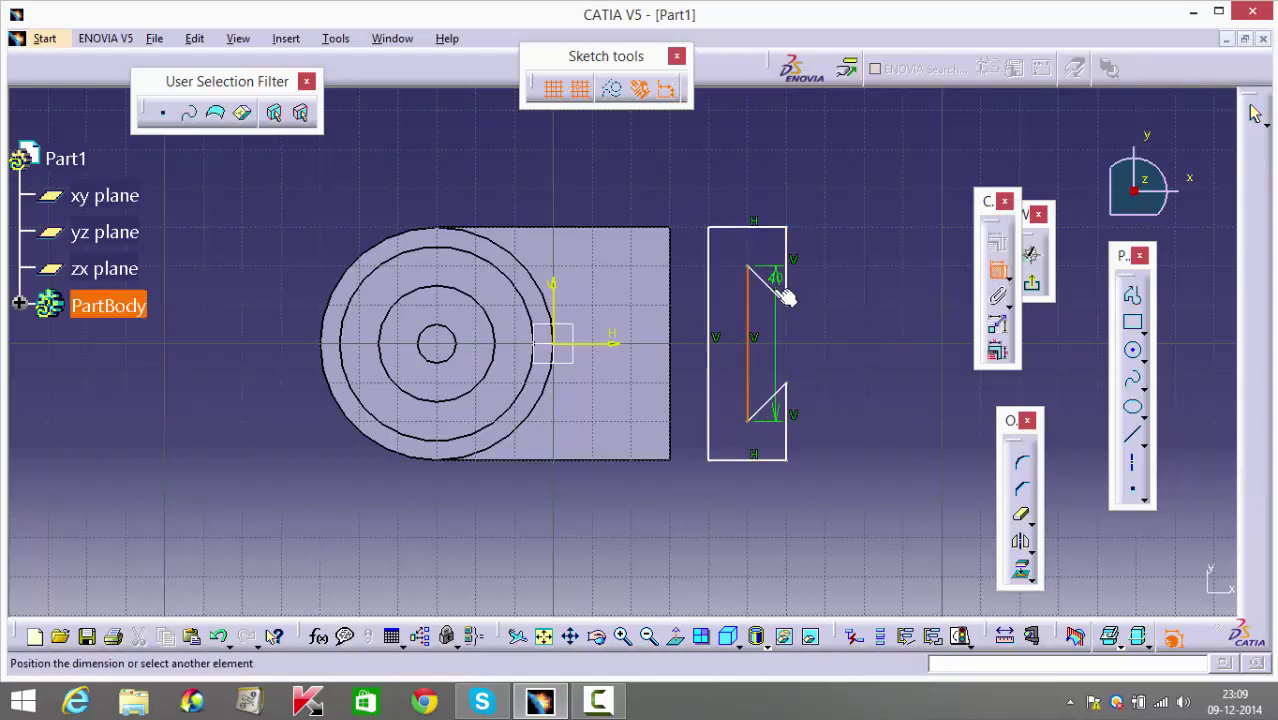
{"action": "left_click", "coordinate": [782, 299]}
{"action": "left_click", "coordinate": [766, 319]}
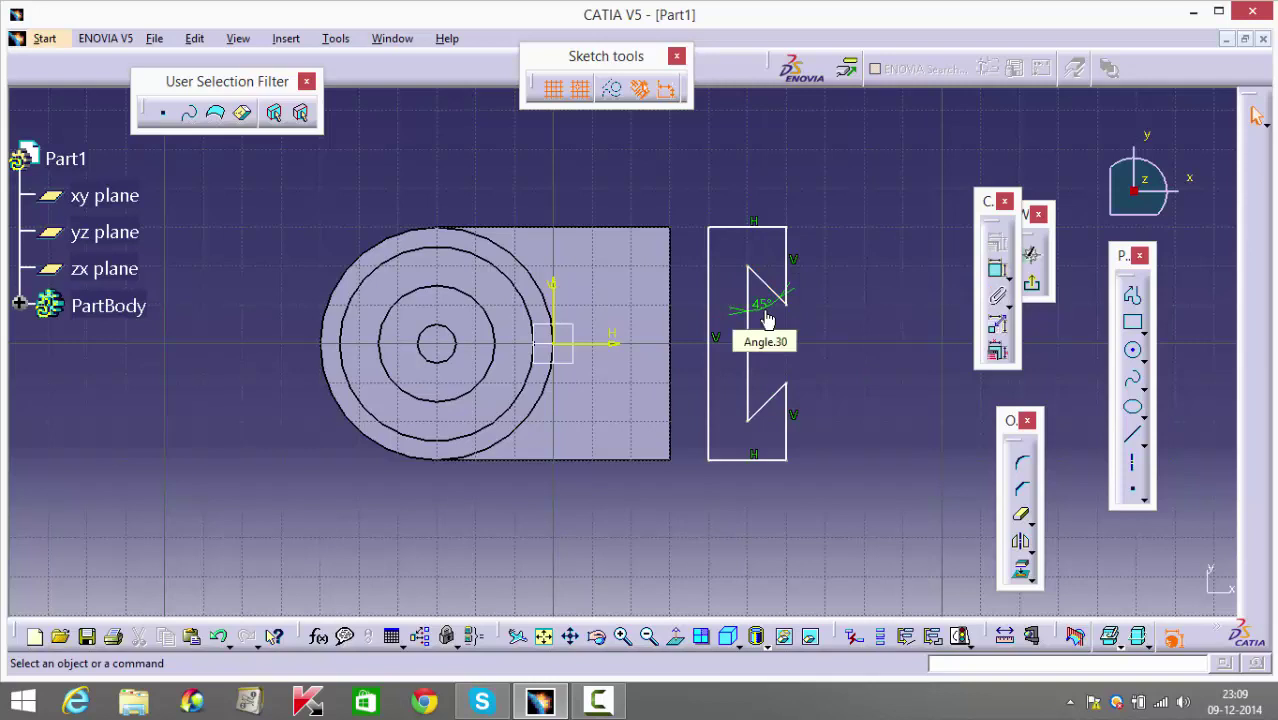
{"action": "double_click", "coordinate": [763, 309]}
{"action": "type", "text": "60deg"}
{"action": "key", "text": "Return"}
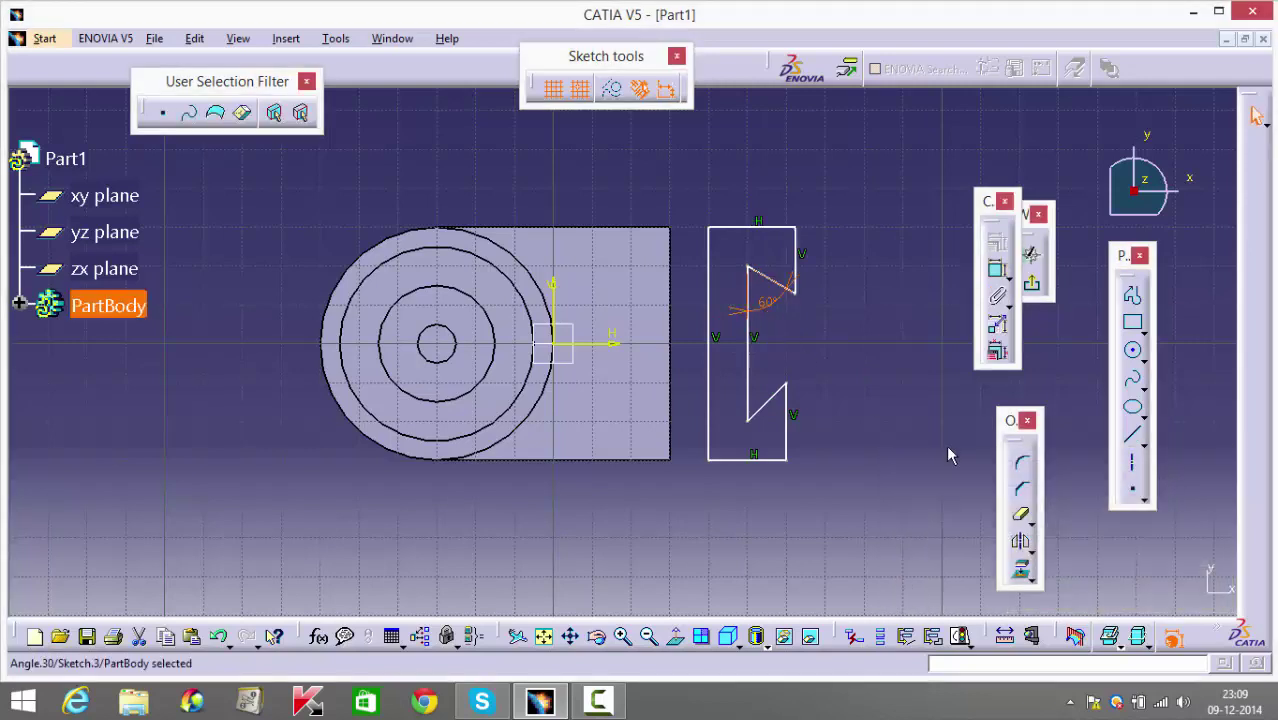
Constrain the angle between the notch's vertical inner edge and its lower slanted edge to 60 degrees.
{"action": "left_click", "coordinate": [752, 398]}
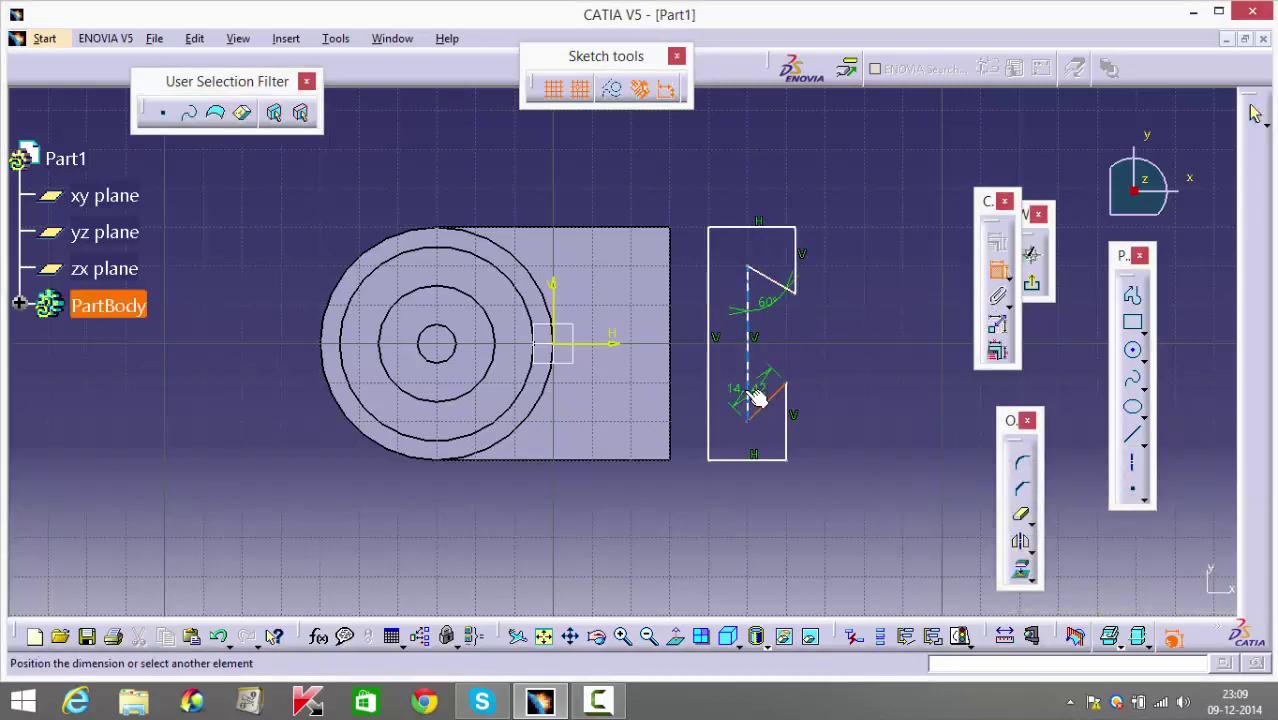
{"action": "left_click", "coordinate": [768, 402]}
{"action": "left_click", "coordinate": [776, 351]}
{"action": "left_click", "coordinate": [776, 351]}
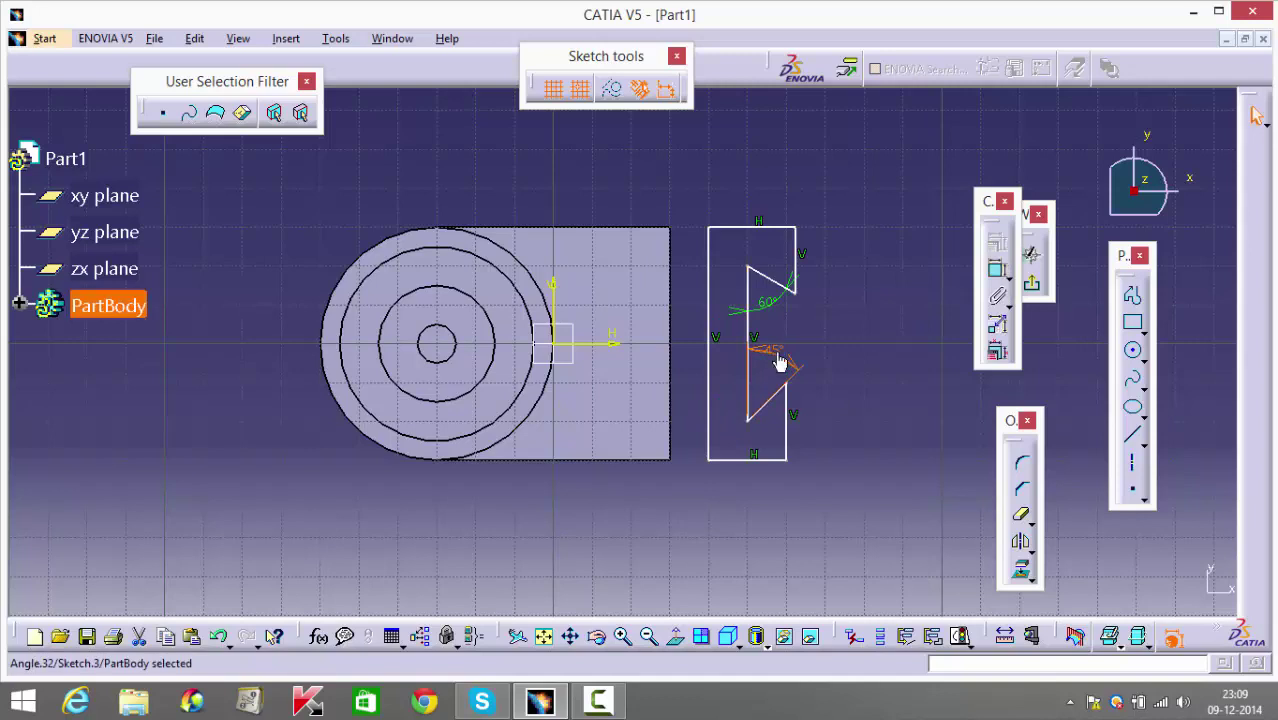
{"action": "double_click", "coordinate": [778, 357]}
{"action": "key", "text": "Return"}
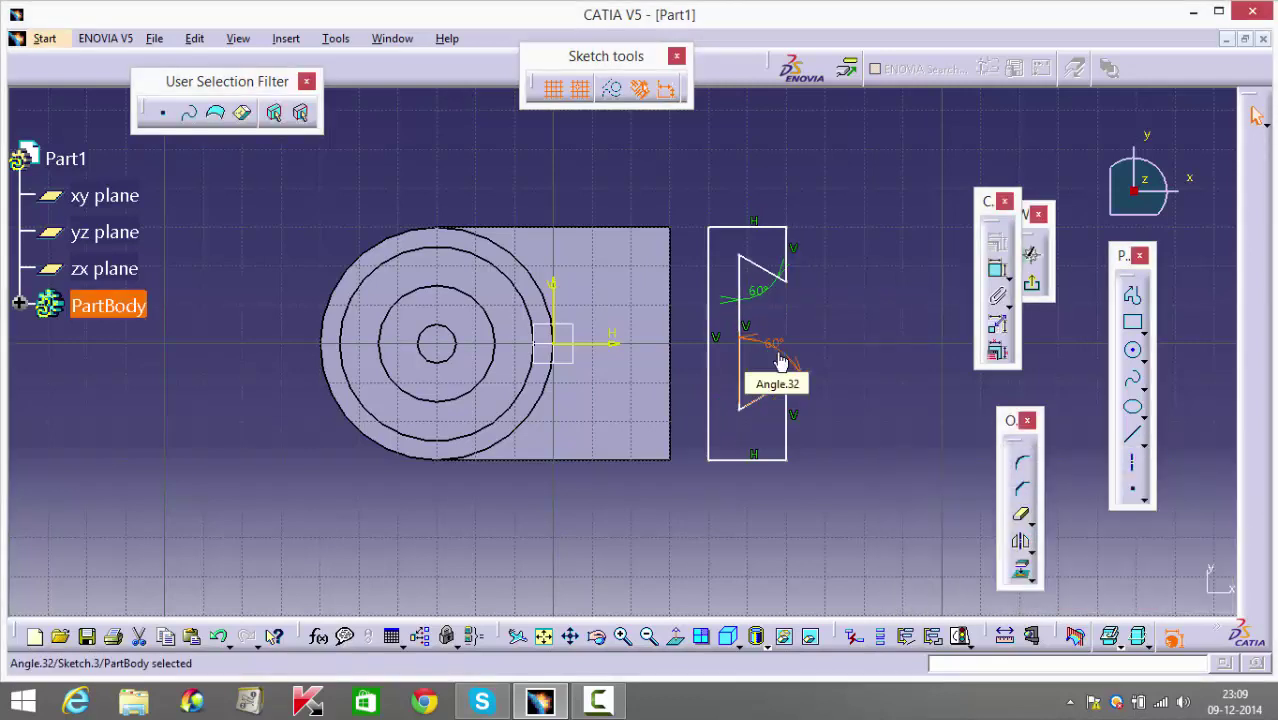
Make the profile's long vertical edge coincident with the base plate's straight end.
{"action": "left_click", "coordinate": [710, 368]}
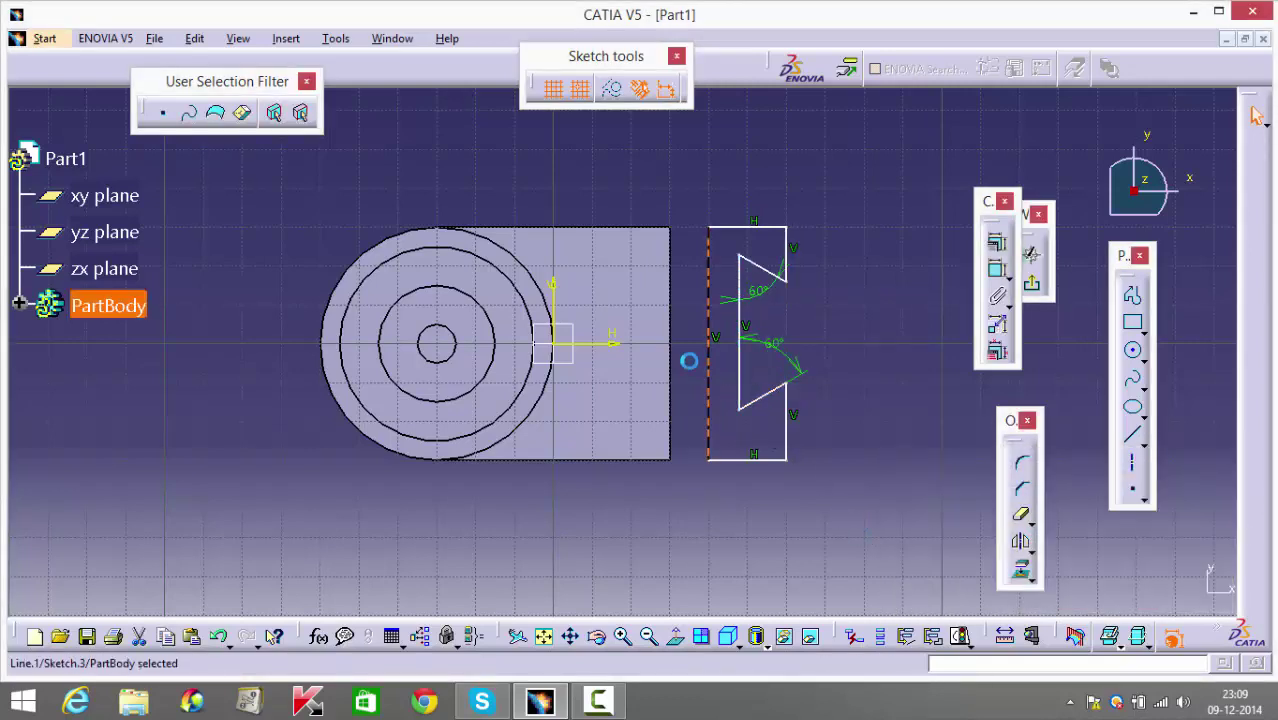
{"action": "left_click", "coordinate": [996, 242]}
{"action": "left_click", "coordinate": [1177, 410]}
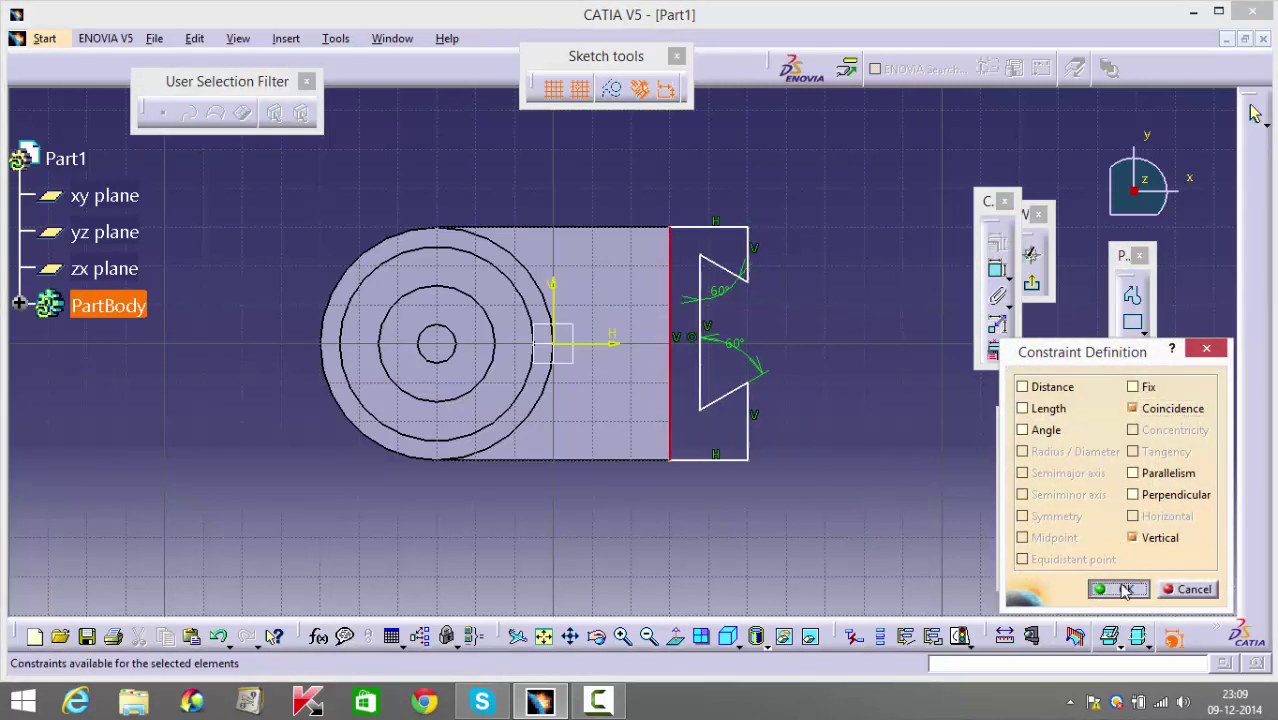
{"action": "left_click", "coordinate": [1117, 589]}
Make the profile's lower and upper horizontal edges coincident with the plate's matching lower and upper straight edges.
{"action": "left_click", "coordinate": [690, 461]}
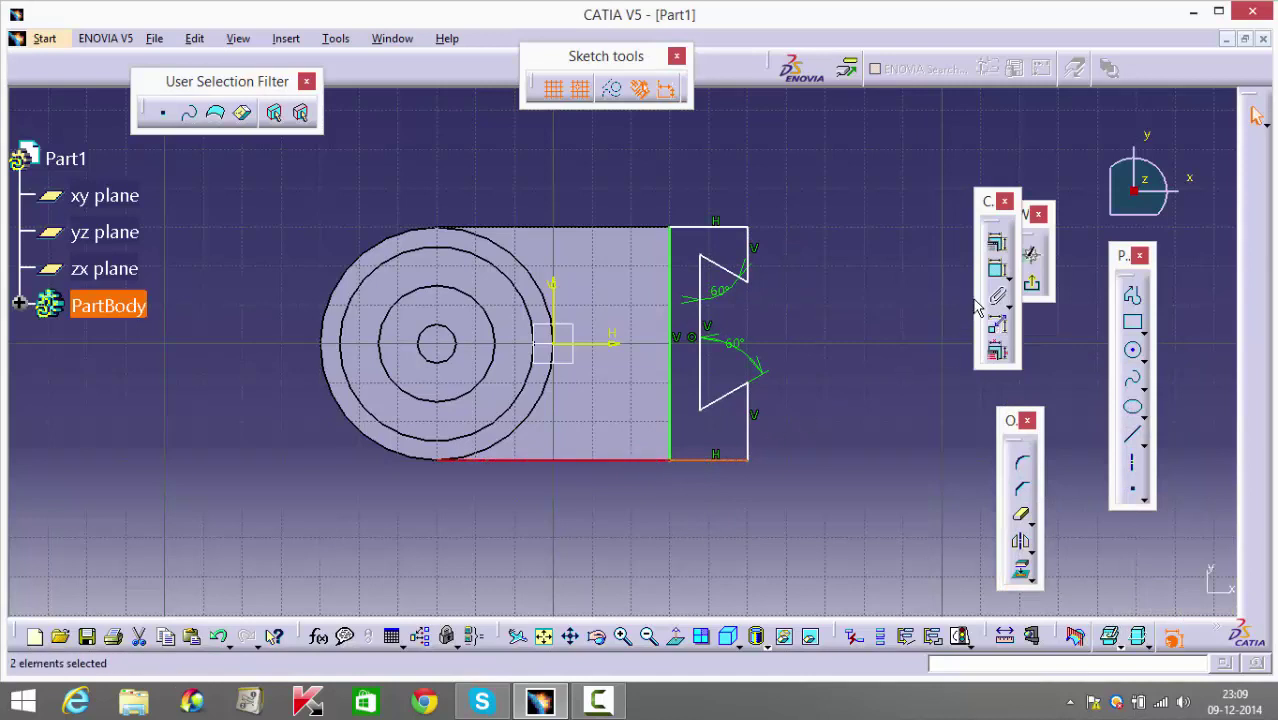
{"action": "left_click", "coordinate": [996, 242]}
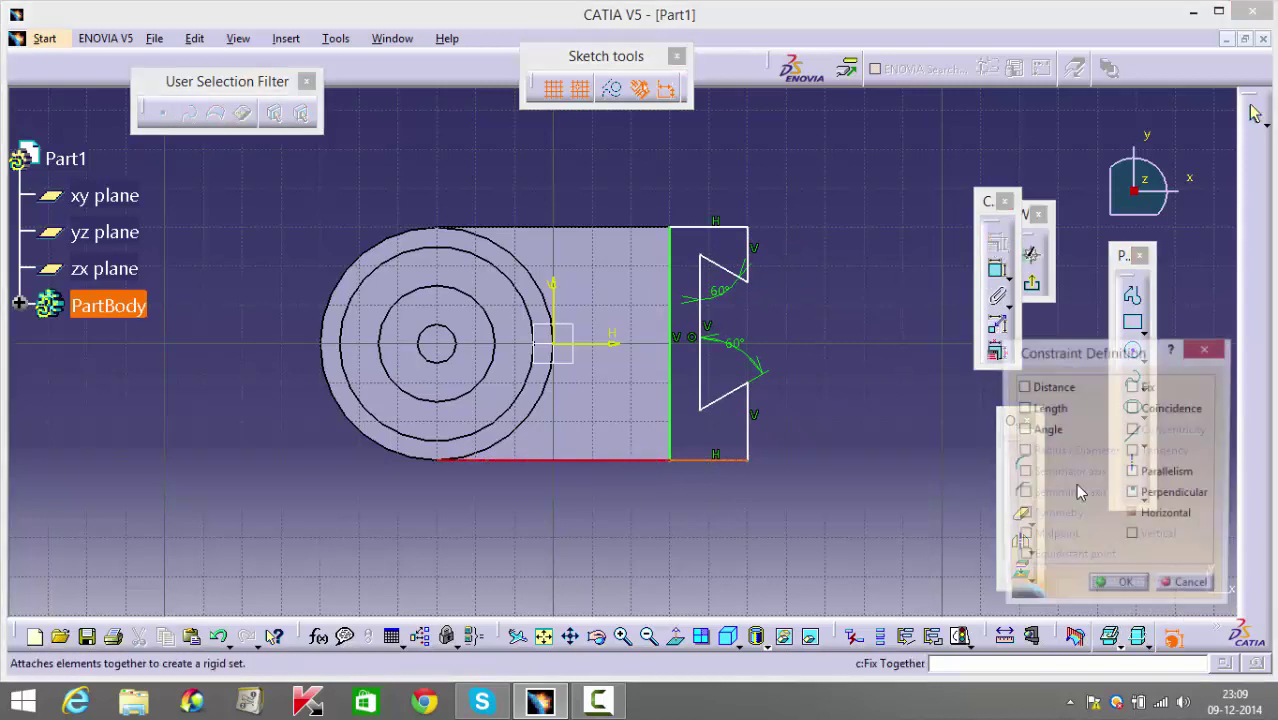
{"action": "left_click", "coordinate": [1133, 408]}
{"action": "left_click", "coordinate": [1125, 590]}
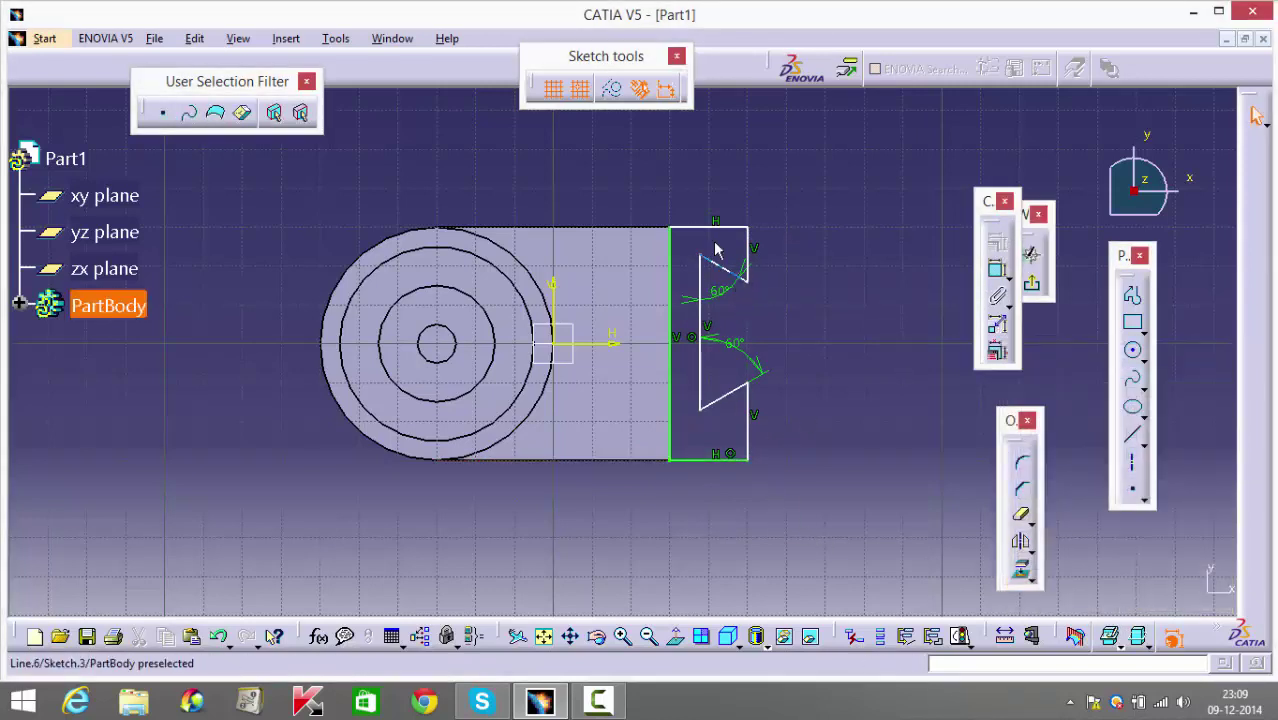
{"action": "left_click", "coordinate": [675, 230]}
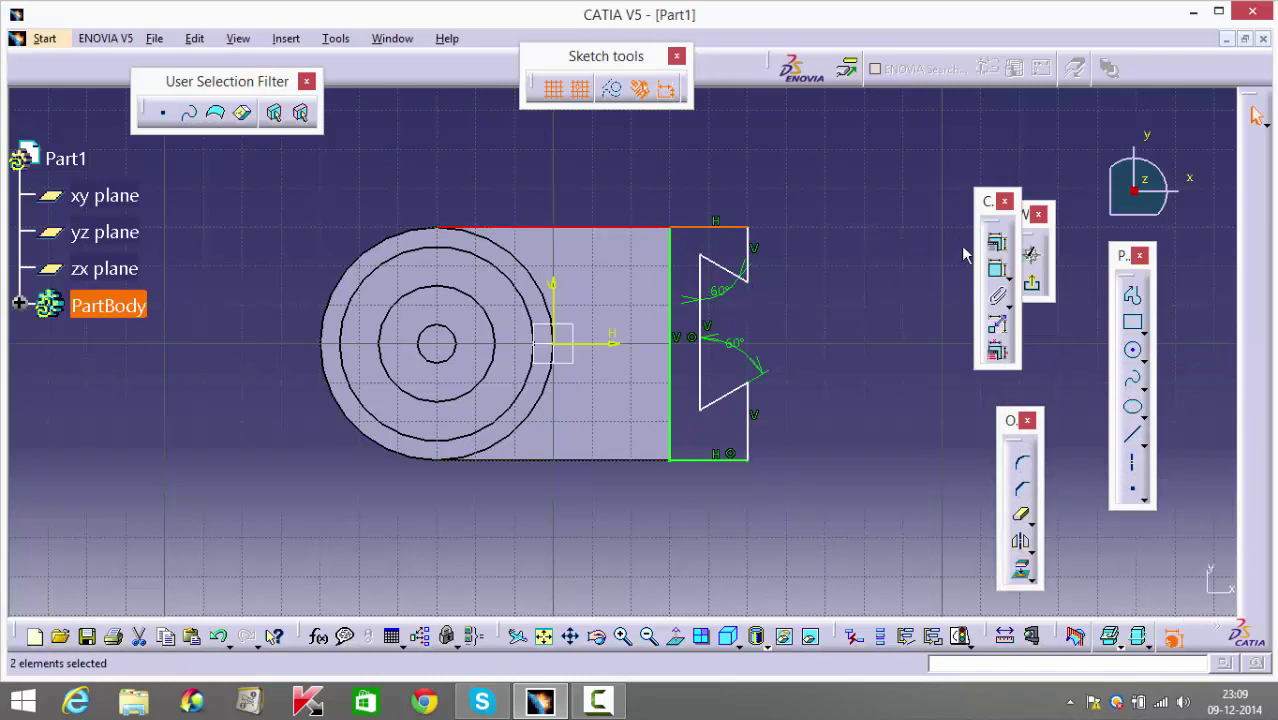
{"action": "left_click", "coordinate": [996, 242]}
{"action": "left_click", "coordinate": [1133, 408]}
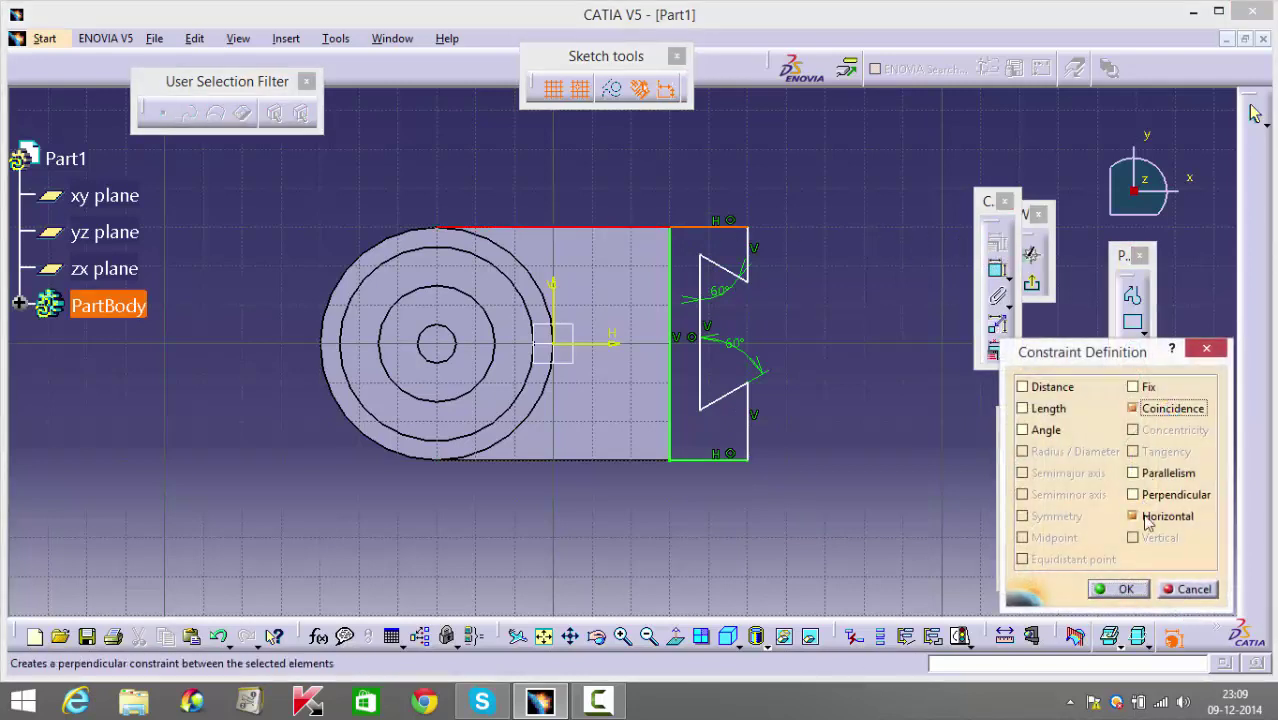
{"action": "left_click", "coordinate": [1125, 590]}
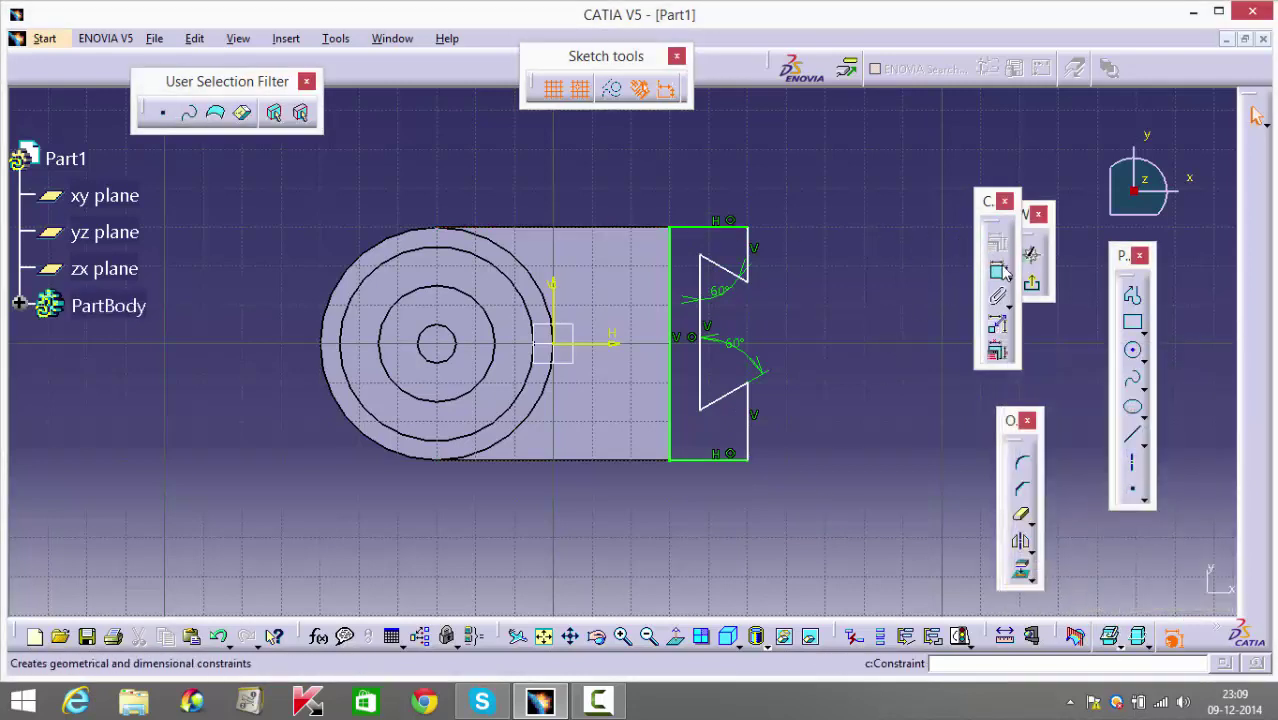
Dimension the notch opening between its two outer corners and set it to 30 mm.
{"action": "left_click", "coordinate": [762, 389]}
{"action": "left_click", "coordinate": [835, 317]}
{"action": "double_click", "coordinate": [843, 314]}
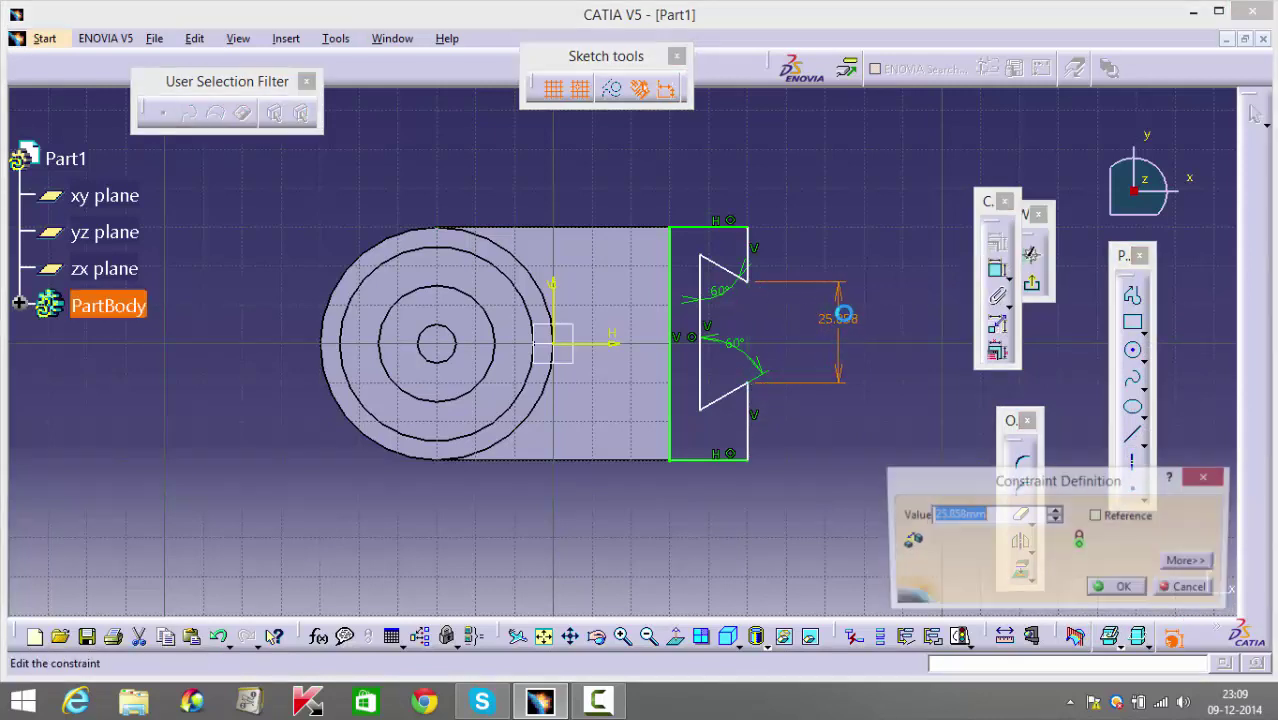
{"action": "type", "text": "30"}
{"action": "key", "text": "Return"}
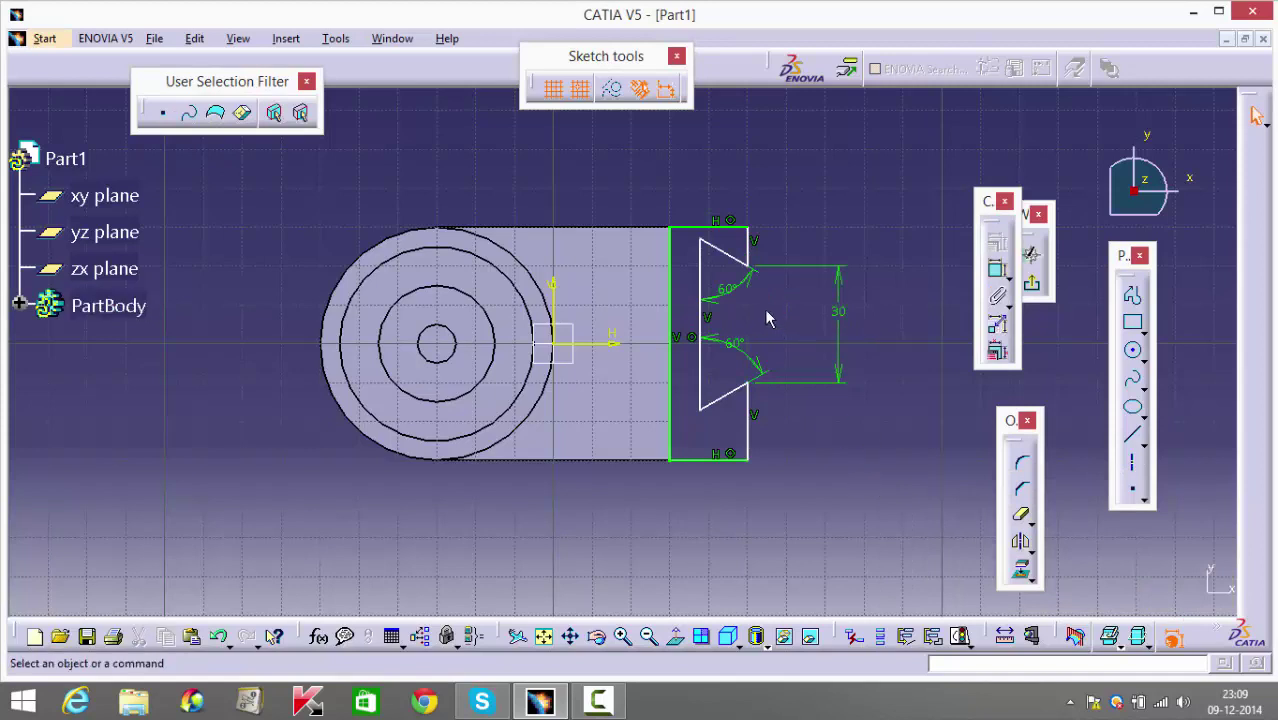
Try to make the notch's two slanted edges symmetric about the sketch's horizontal axis.
{"action": "left_click", "coordinate": [736, 263]}
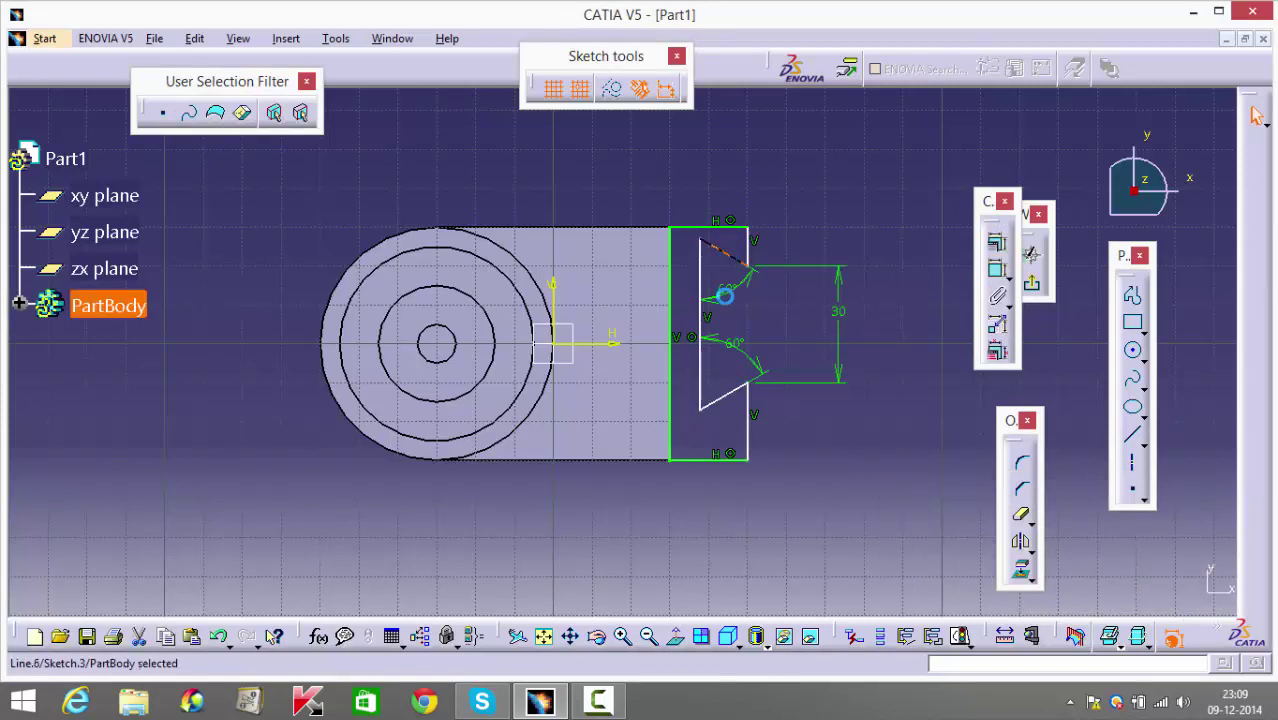
{"action": "left_click", "coordinate": [741, 401], "text": "ctrl"}
{"action": "left_click", "coordinate": [603, 344], "text": "ctrl"}
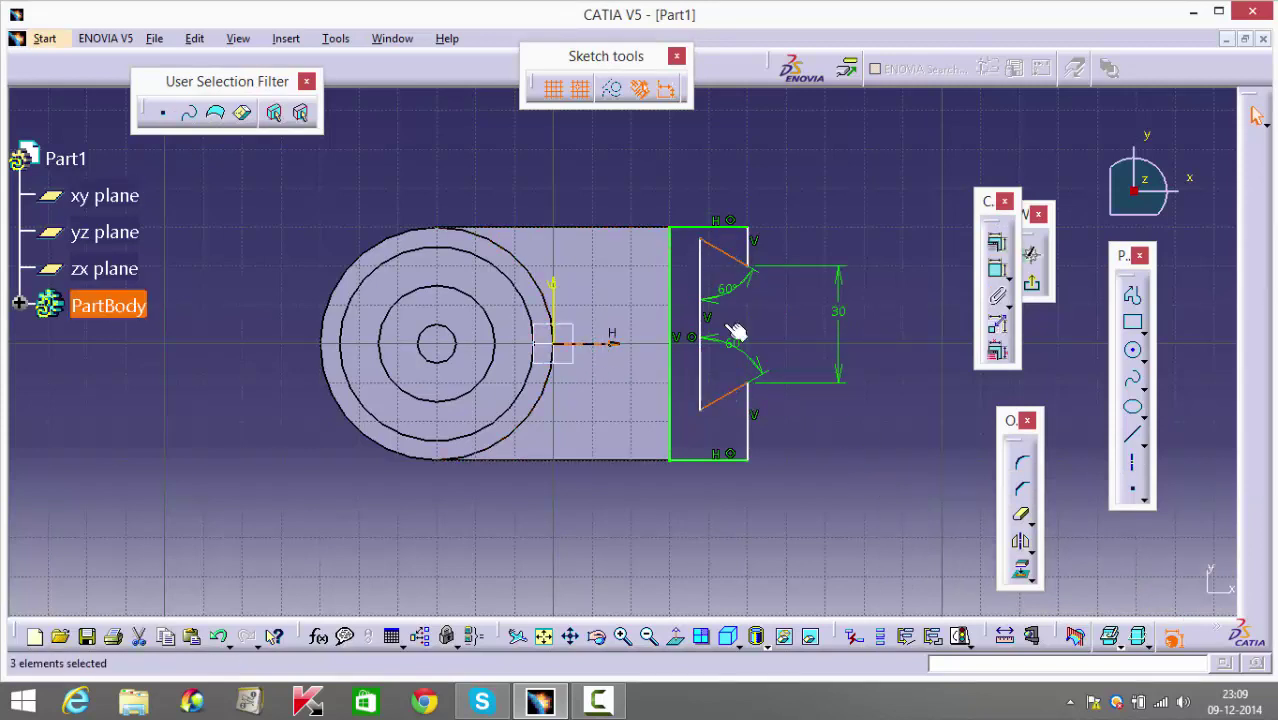
{"action": "left_click", "coordinate": [1033, 255]}
{"action": "left_click", "coordinate": [1058, 517]}
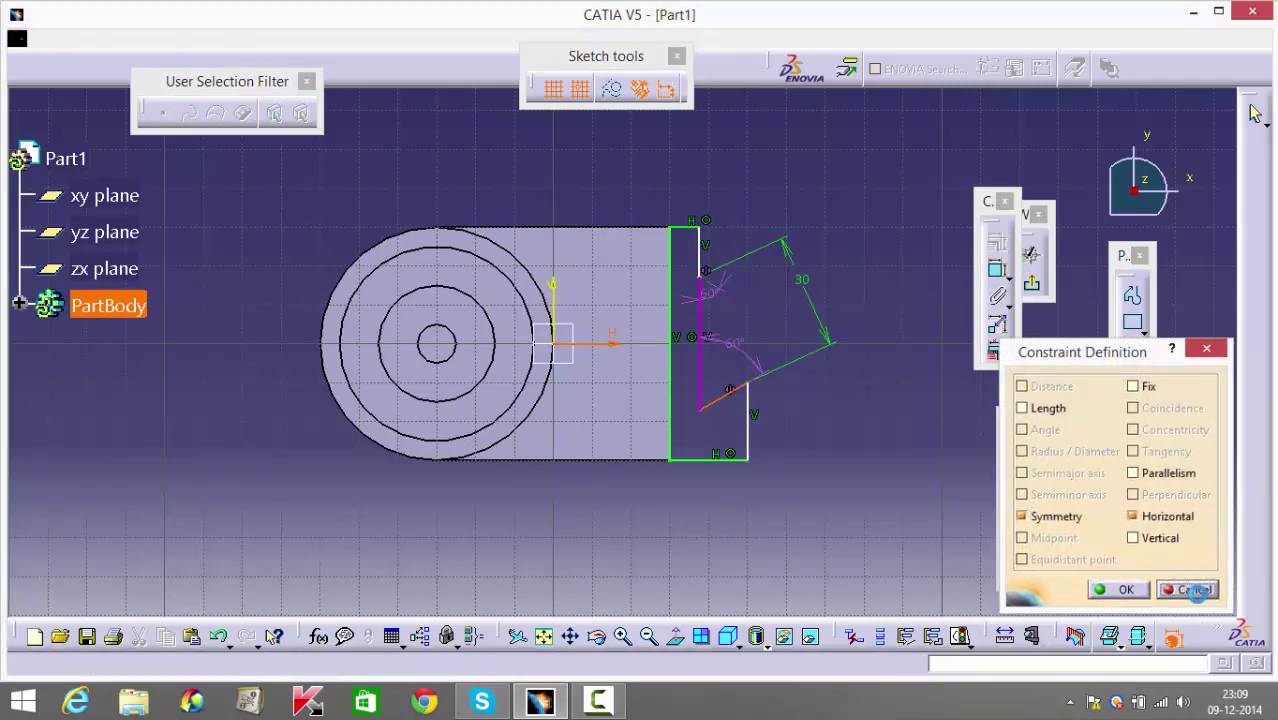
{"action": "left_click", "coordinate": [1118, 589]}
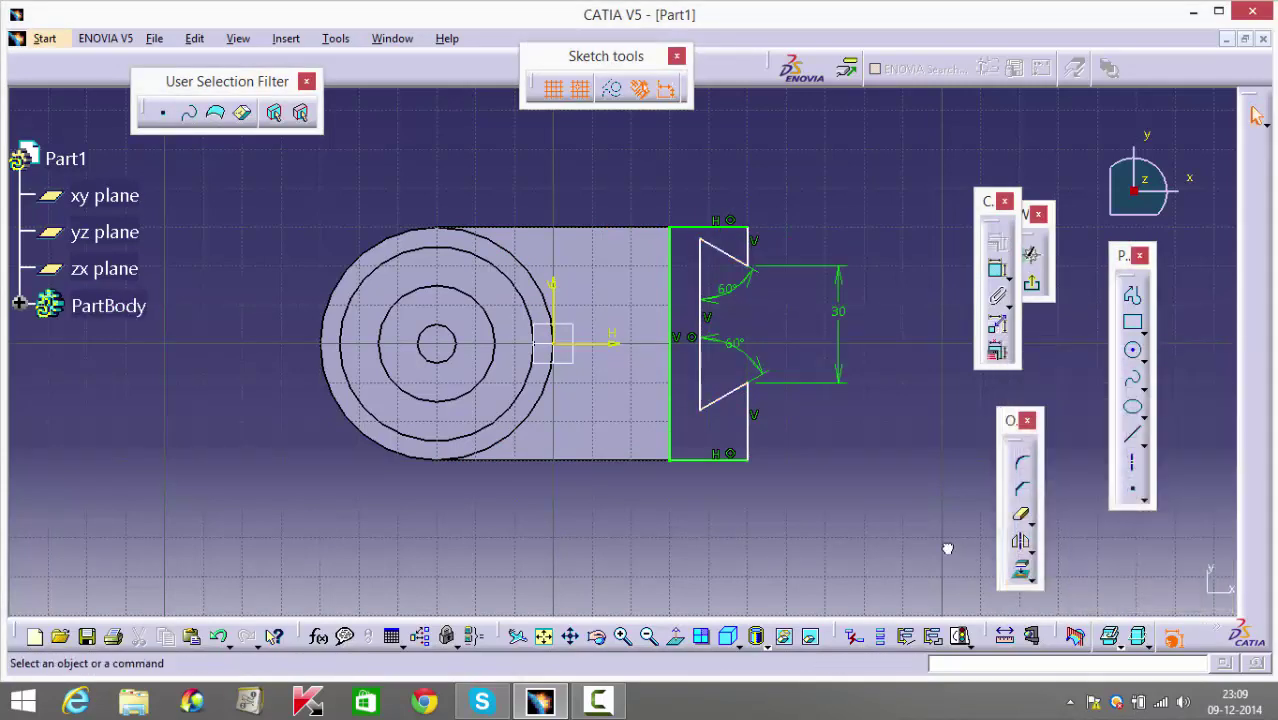
Shift the notch's lower slanted edge downward and set the notch depth from its inner edge to the lower outer edge to 8 mm.
{"action": "left_click", "coordinate": [724, 393]}
{"action": "mouse_move", "coordinate": [732, 410]}
{"action": "left_mouse_down"}
{"action": "mouse_move", "coordinate": [718, 426]}
{"action": "mouse_move", "coordinate": [732, 424]}
{"action": "mouse_move", "coordinate": [720, 420]}
{"action": "left_mouse_up"}
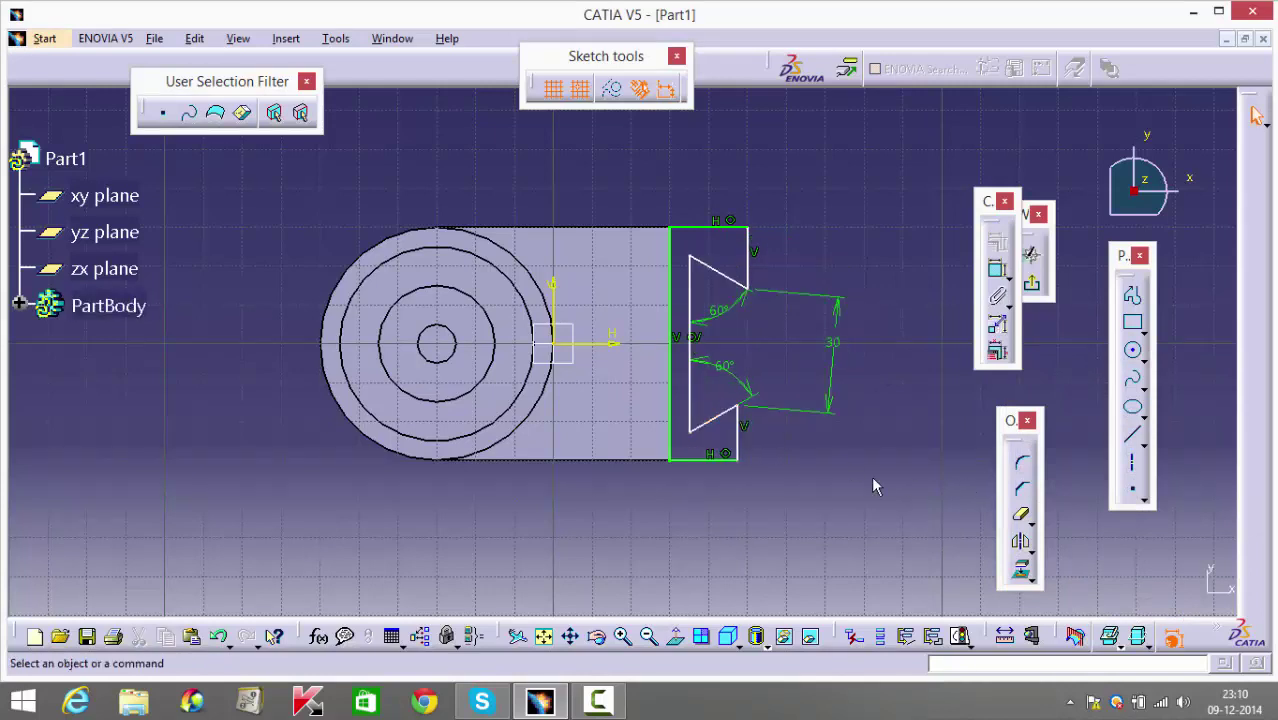
{"action": "left_click", "coordinate": [997, 269]}
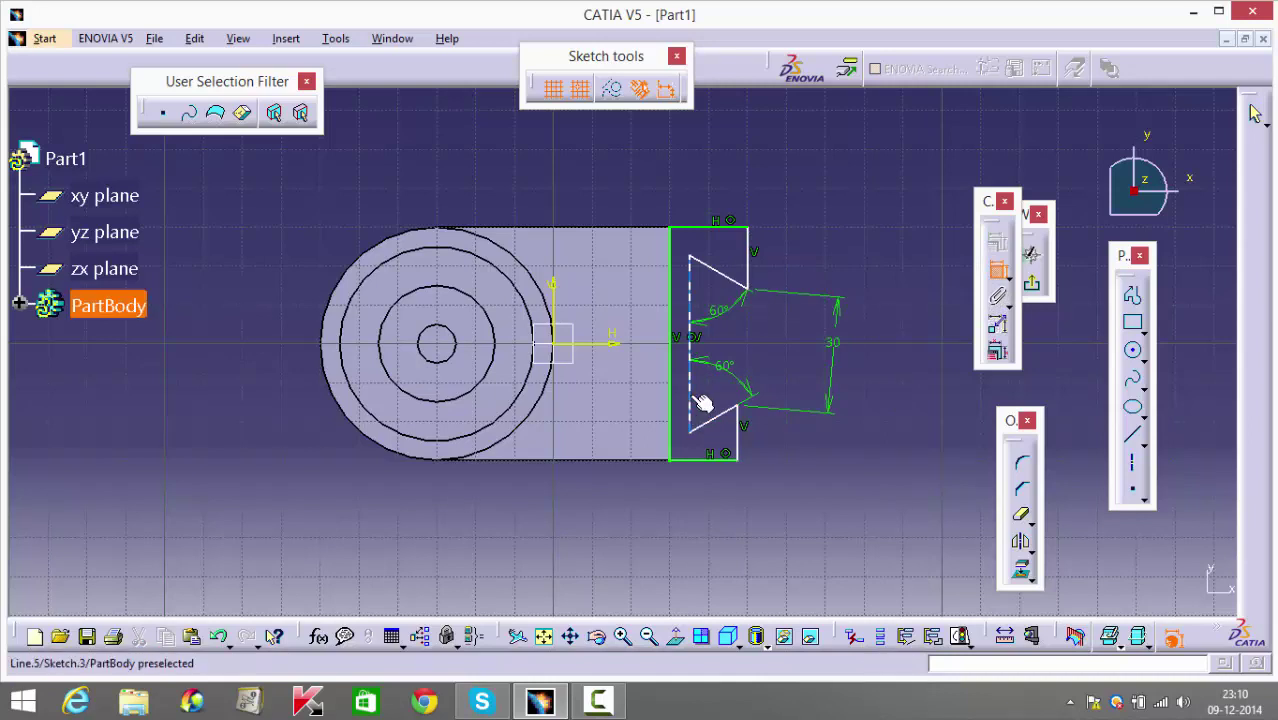
{"action": "left_click", "coordinate": [700, 410]}
{"action": "left_click", "coordinate": [722, 177]}
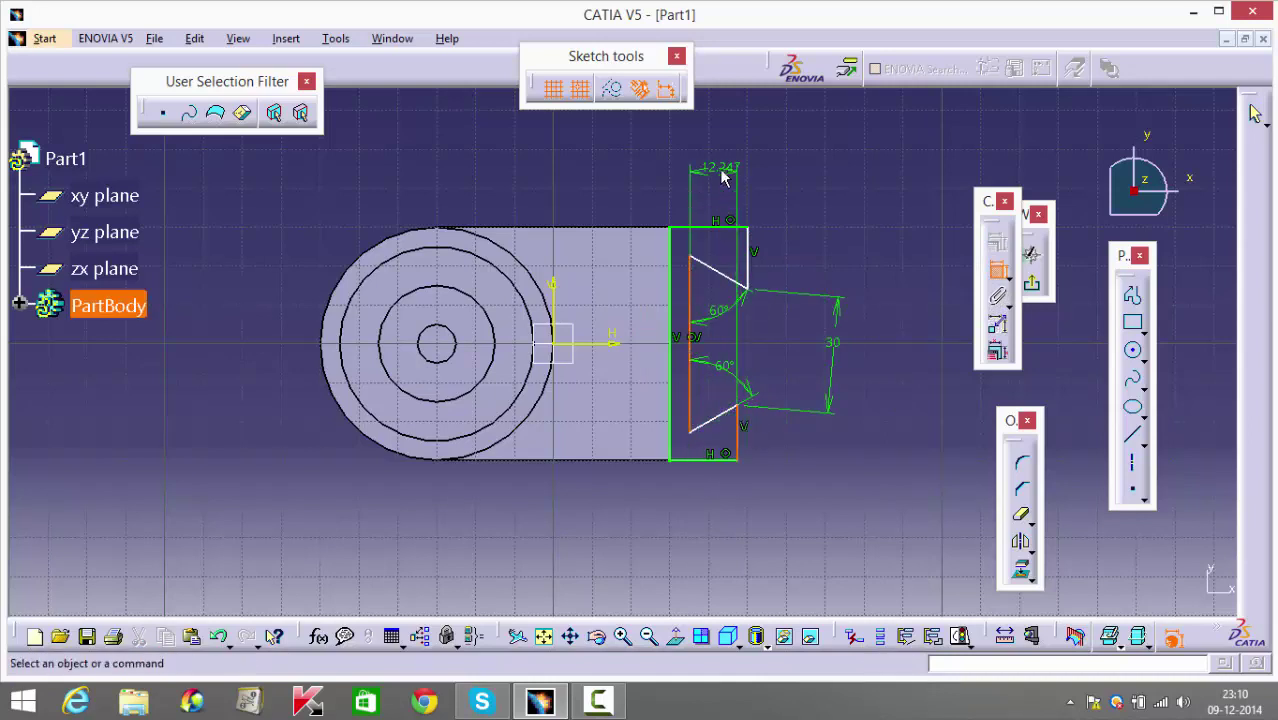
{"action": "double_click", "coordinate": [720, 165]}
{"action": "key", "text": "Return"}
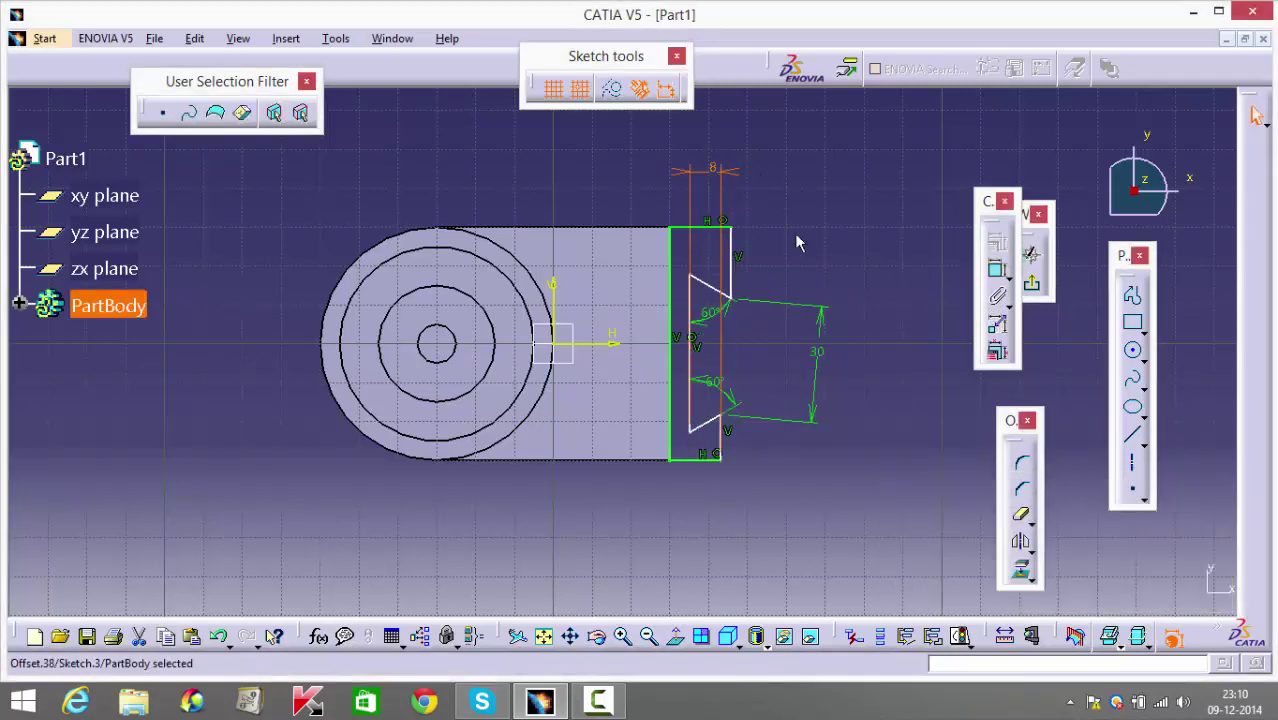
Dimension the length of the profile's lower horizontal edge and set it to 16 mm.
{"action": "left_click", "coordinate": [1004, 279]}
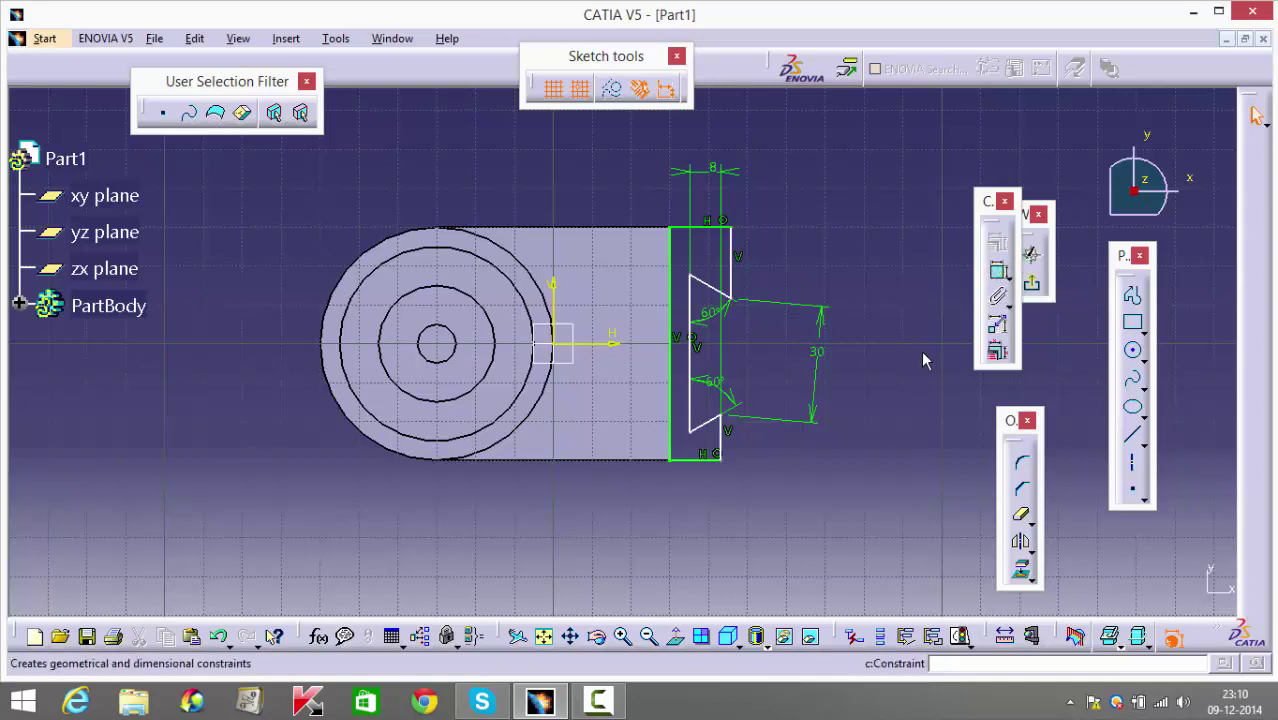
{"action": "left_click", "coordinate": [708, 461]}
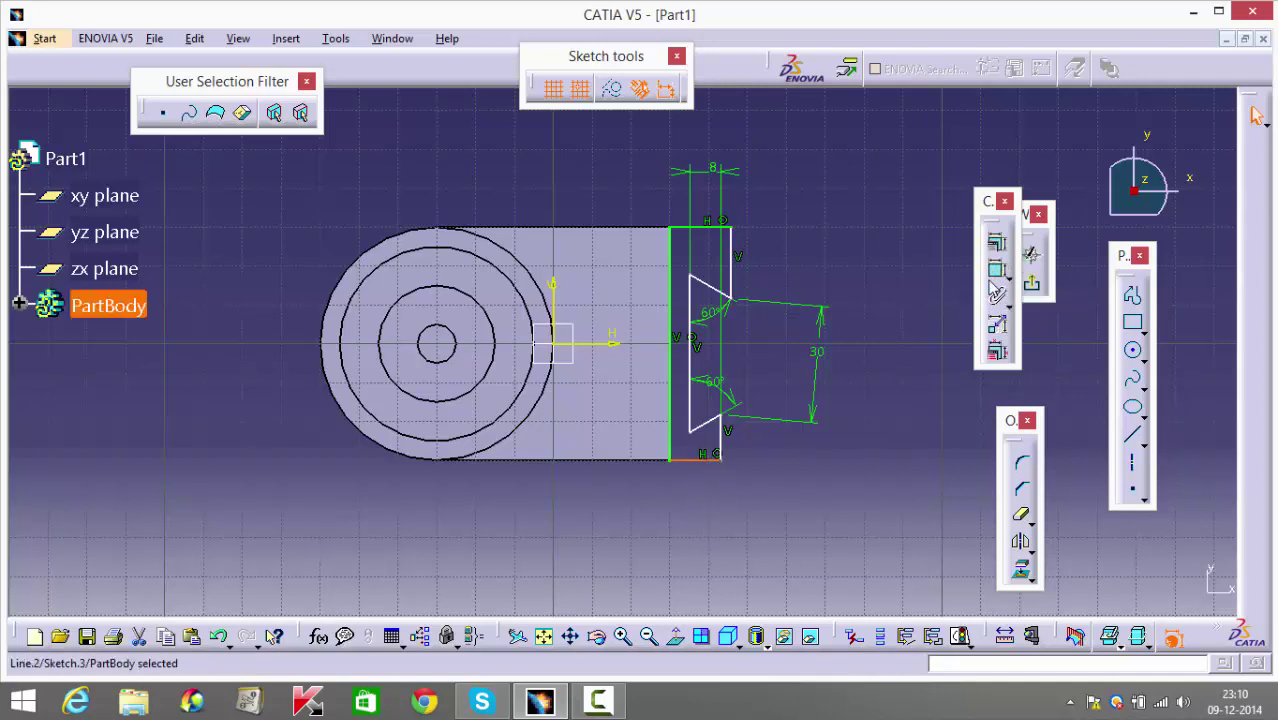
{"action": "left_click", "coordinate": [995, 291]}
{"action": "left_click", "coordinate": [702, 516]}
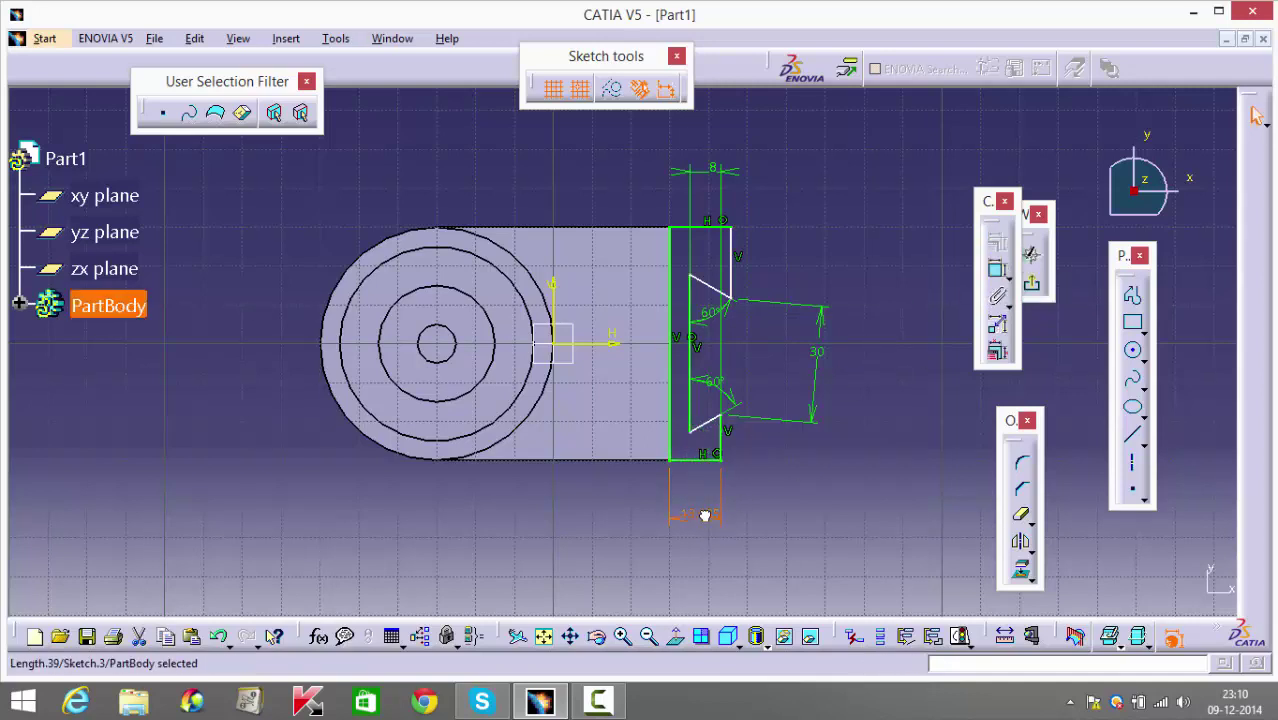
{"action": "double_click", "coordinate": [704, 516]}
{"action": "type", "text": "16"}
{"action": "key", "text": "Return"}
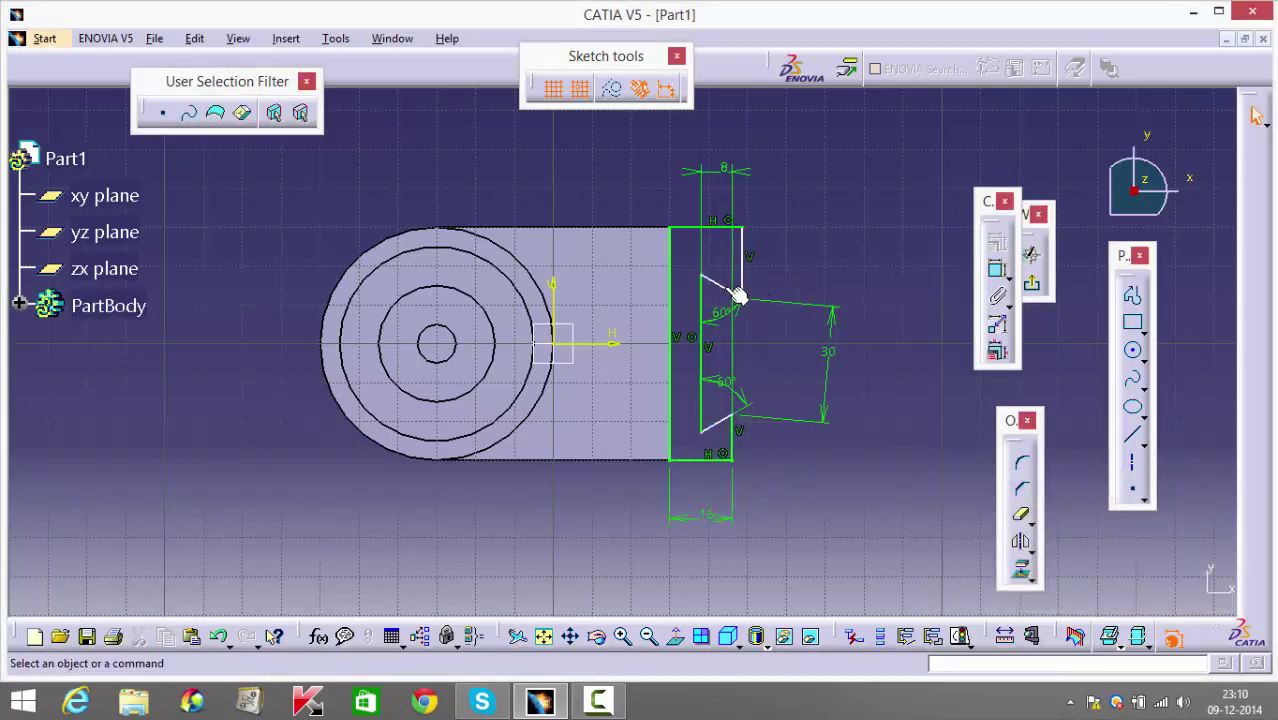
Shift the notch slightly upward and constrain its two slanted edges as symmetric about the sketch's horizontal axis.
{"action": "mouse_move", "coordinate": [713, 320]}
{"action": "left_mouse_down"}
{"action": "mouse_move", "coordinate": [729, 318]}
{"action": "mouse_move", "coordinate": [725, 332]}
{"action": "mouse_move", "coordinate": [725, 318]}
{"action": "left_mouse_up"}
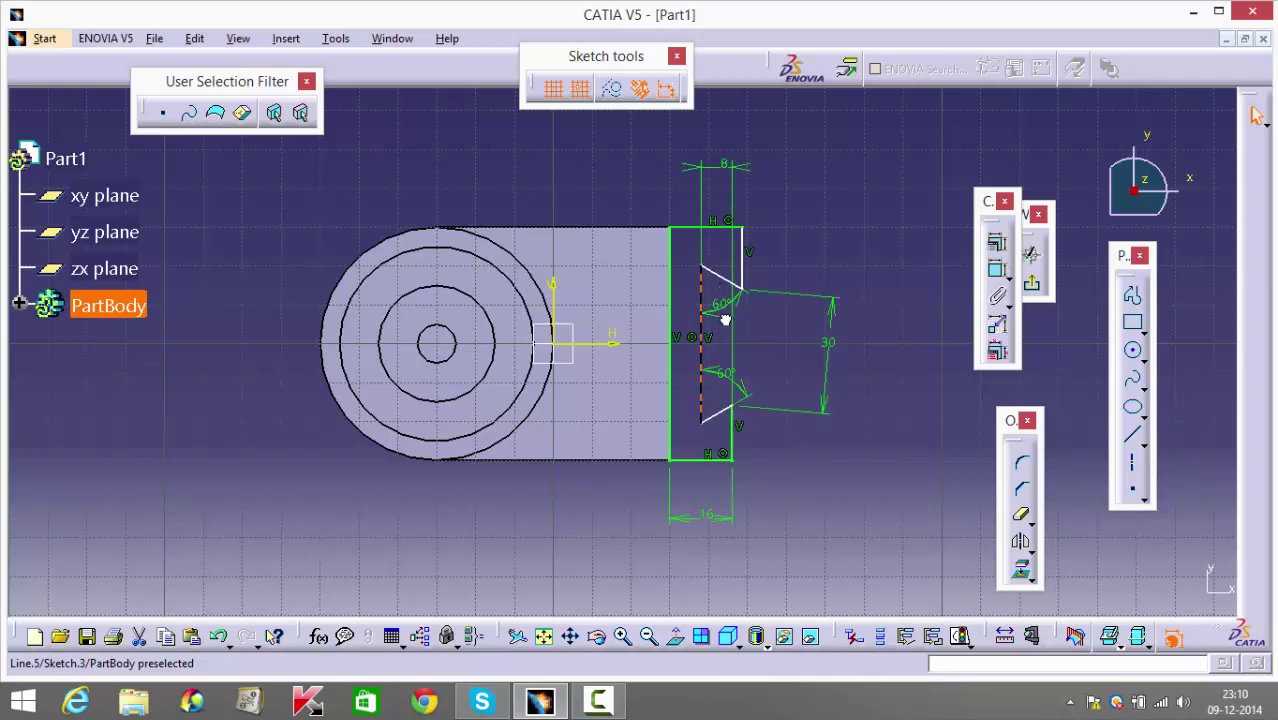
{"action": "left_click", "coordinate": [760, 452]}
{"action": "left_click", "coordinate": [722, 422]}
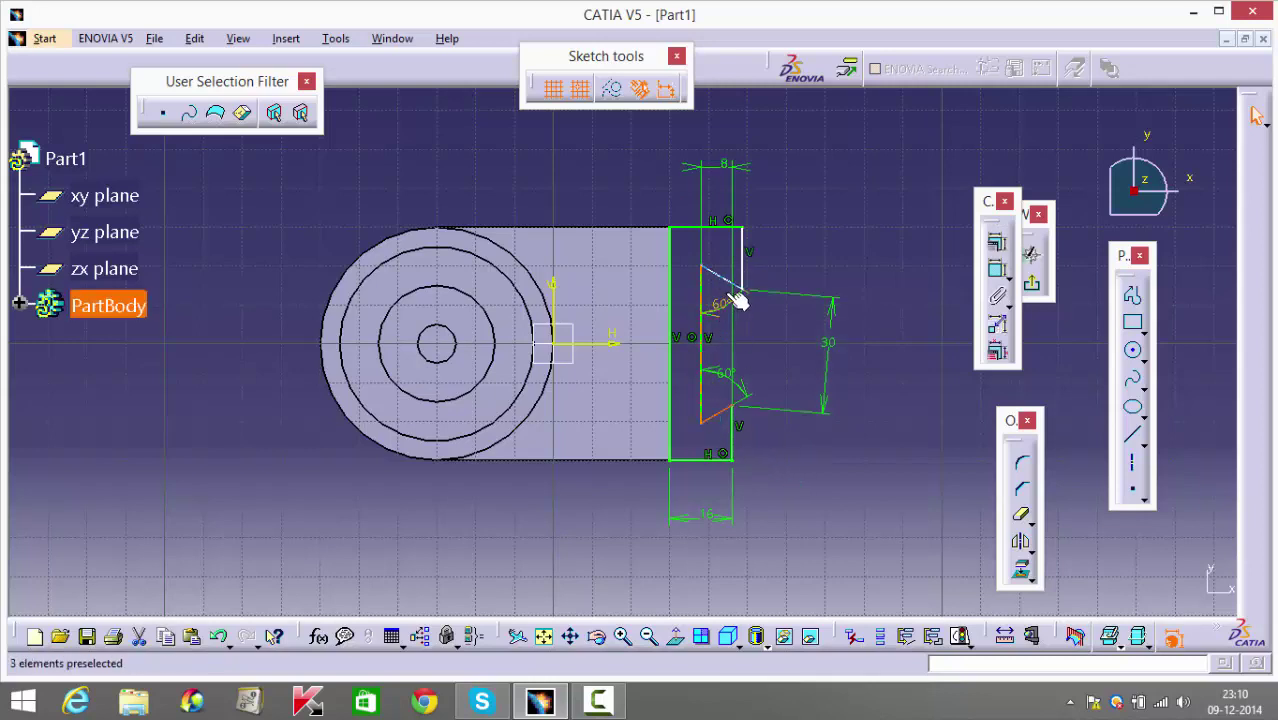
{"action": "left_click", "coordinate": [722, 282], "text": "ctrl"}
{"action": "left_click", "coordinate": [608, 344], "text": "ctrl"}
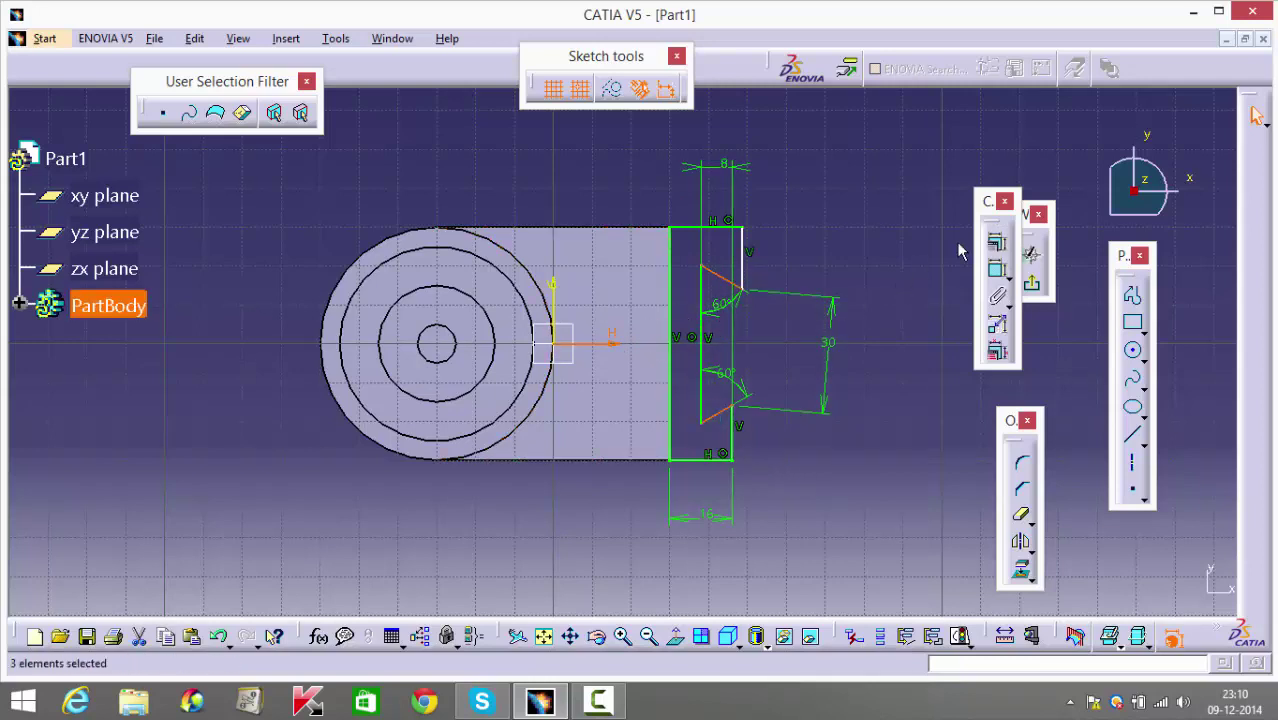
{"action": "left_click", "coordinate": [996, 241]}
{"action": "left_click", "coordinate": [1058, 518]}
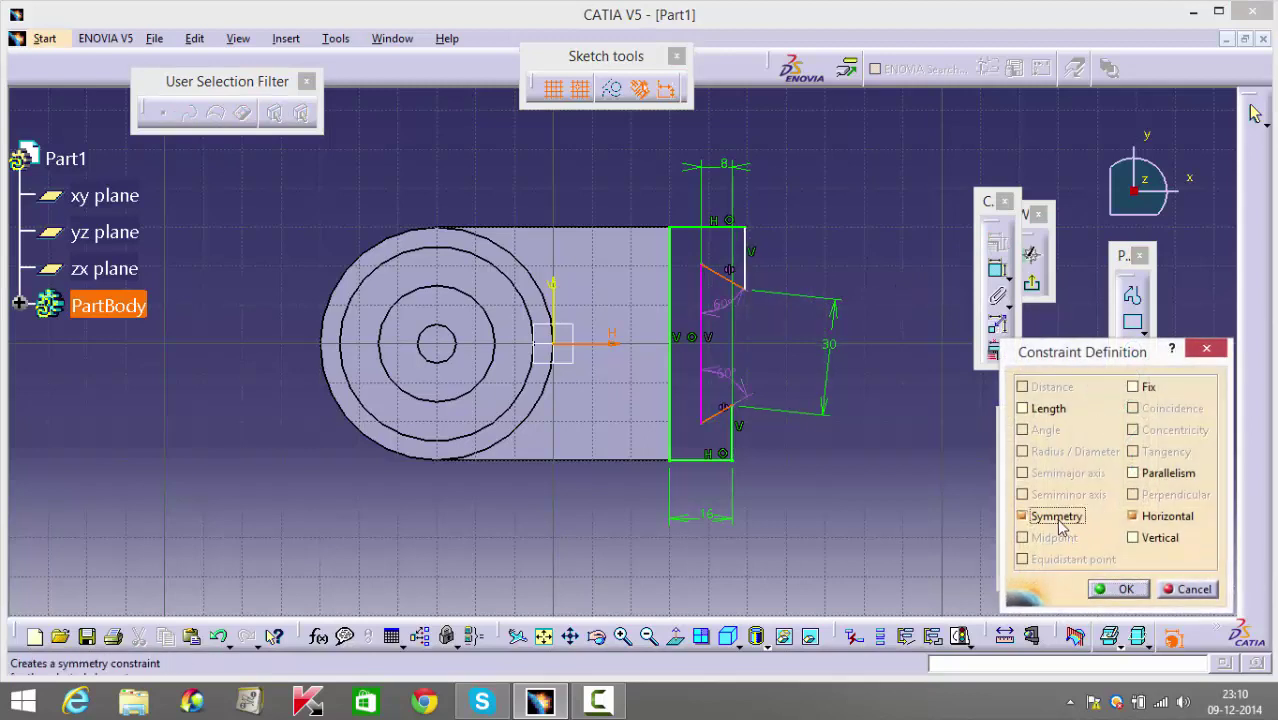
{"action": "left_click", "coordinate": [1118, 589]}
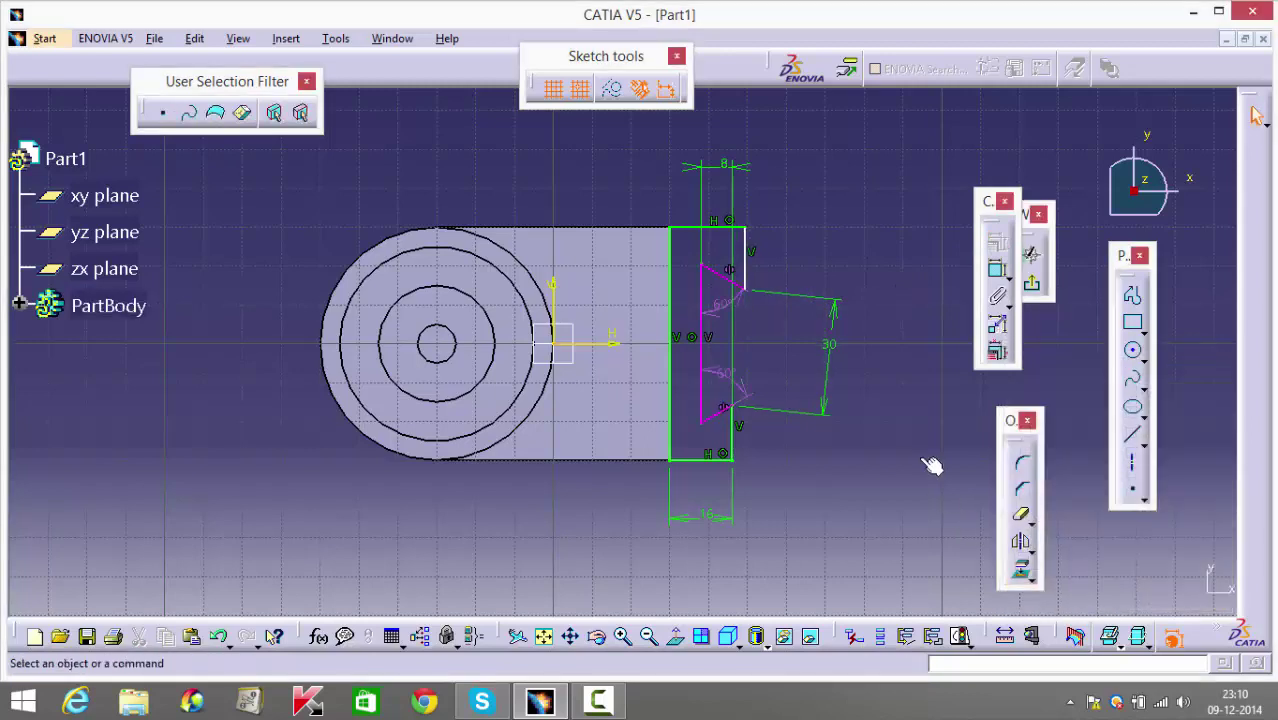
Delete the 30 mm notch opening dimension and the lower slanted edge's 60-degree angle constraint.
{"action": "left_click", "coordinate": [830, 343]}
{"action": "key", "text": "Delete"}
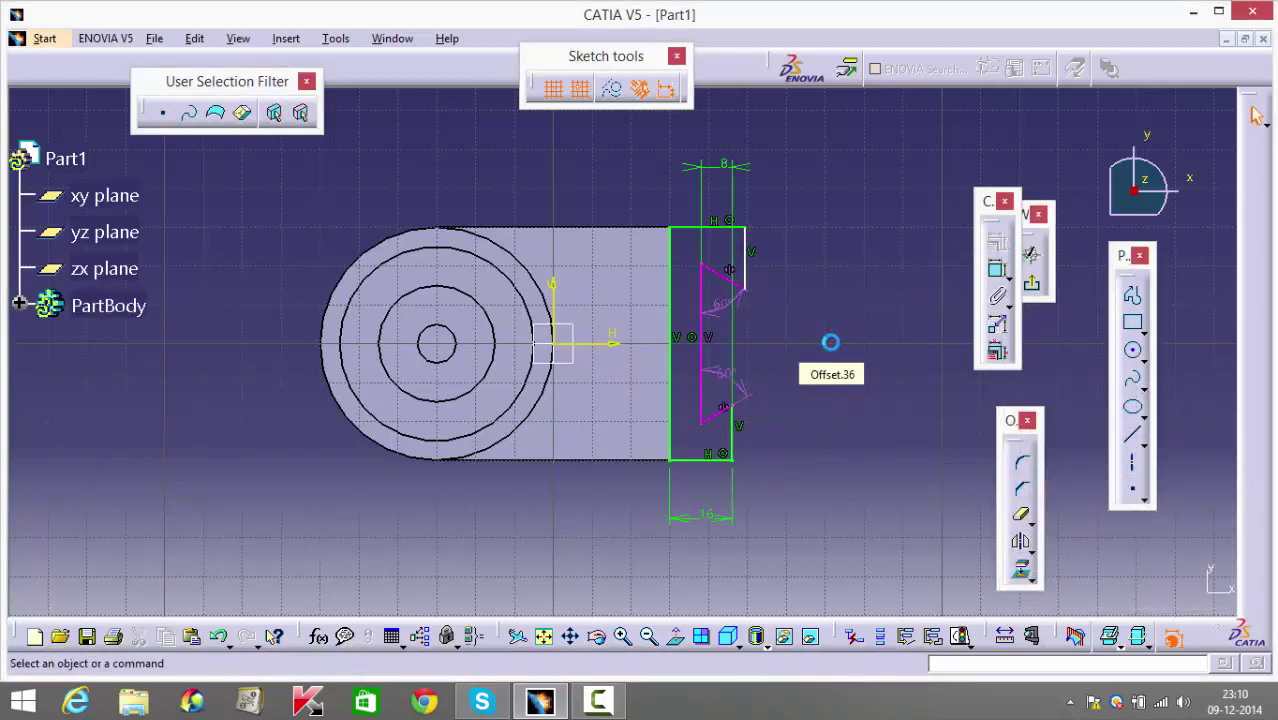
{"action": "left_click", "coordinate": [725, 372]}
{"action": "key", "text": "Delete"}
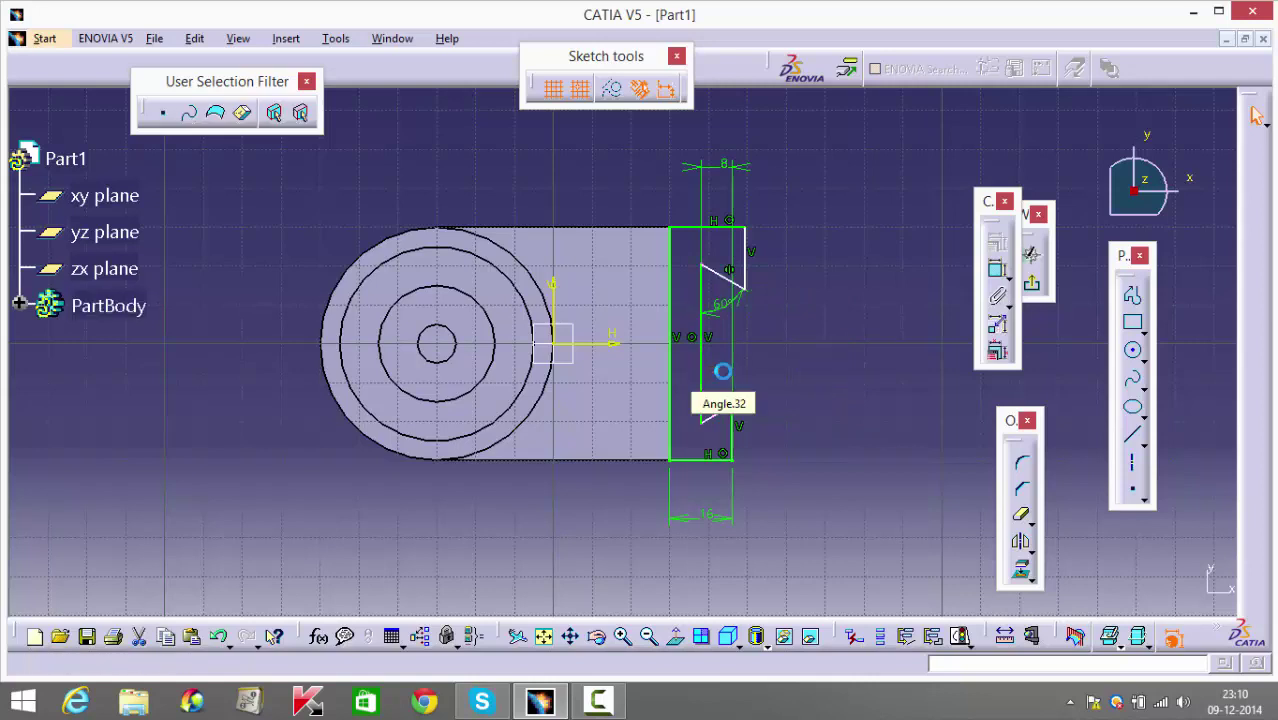
Add a vertical dimension between the outer endpoints of the notch's two slanted edges and set it to 30 mm.
{"action": "left_click", "coordinate": [997, 270]}
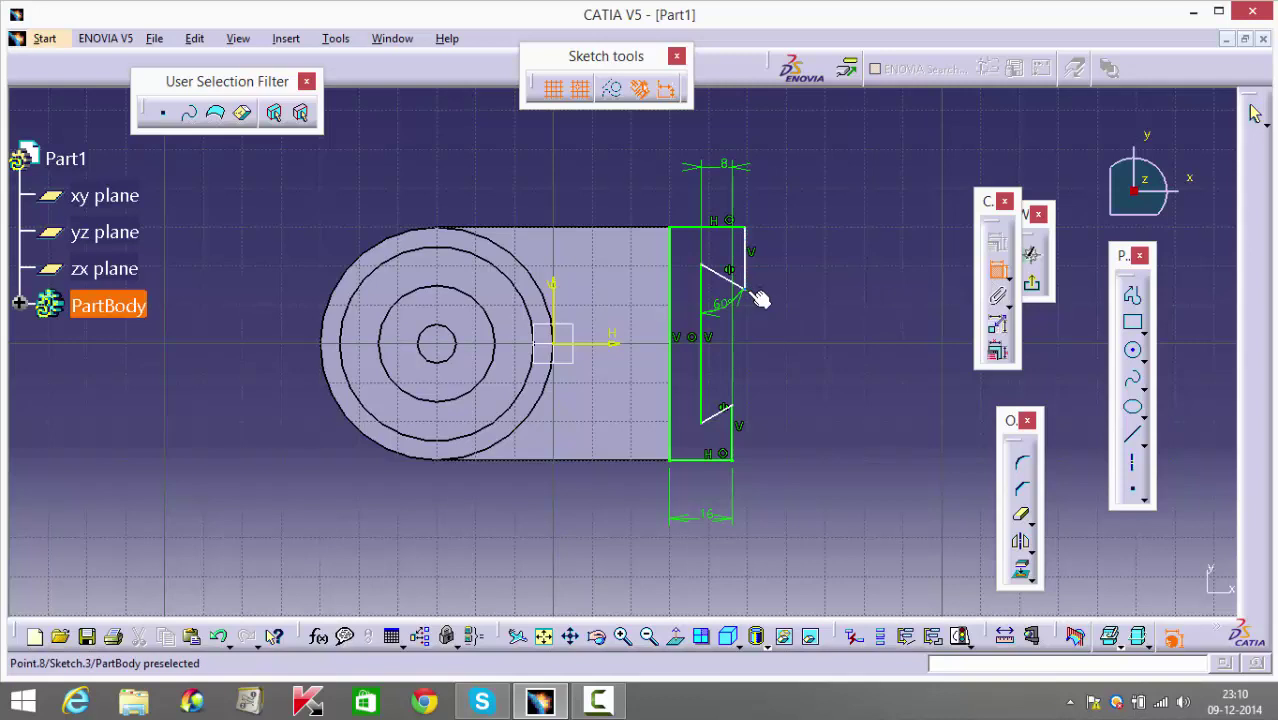
{"action": "left_click", "coordinate": [736, 408]}
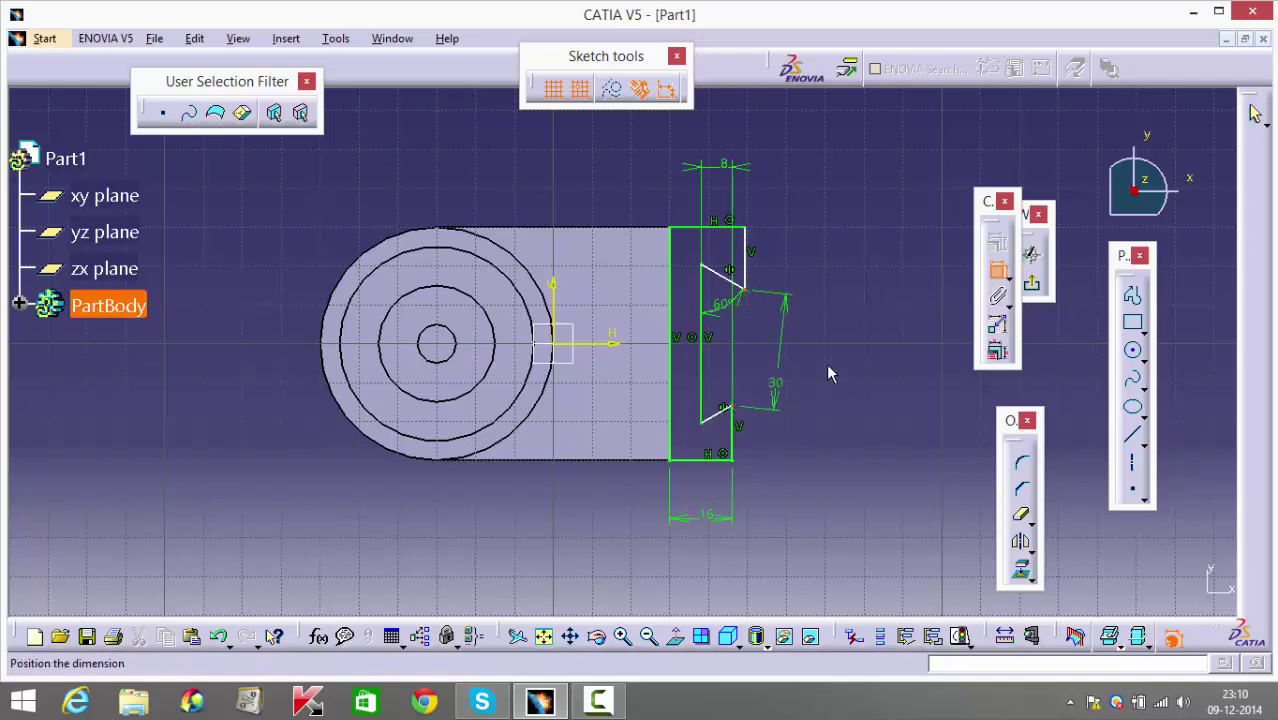
{"action": "right_click", "coordinate": [830, 365]}
{"action": "left_click", "coordinate": [898, 444]}
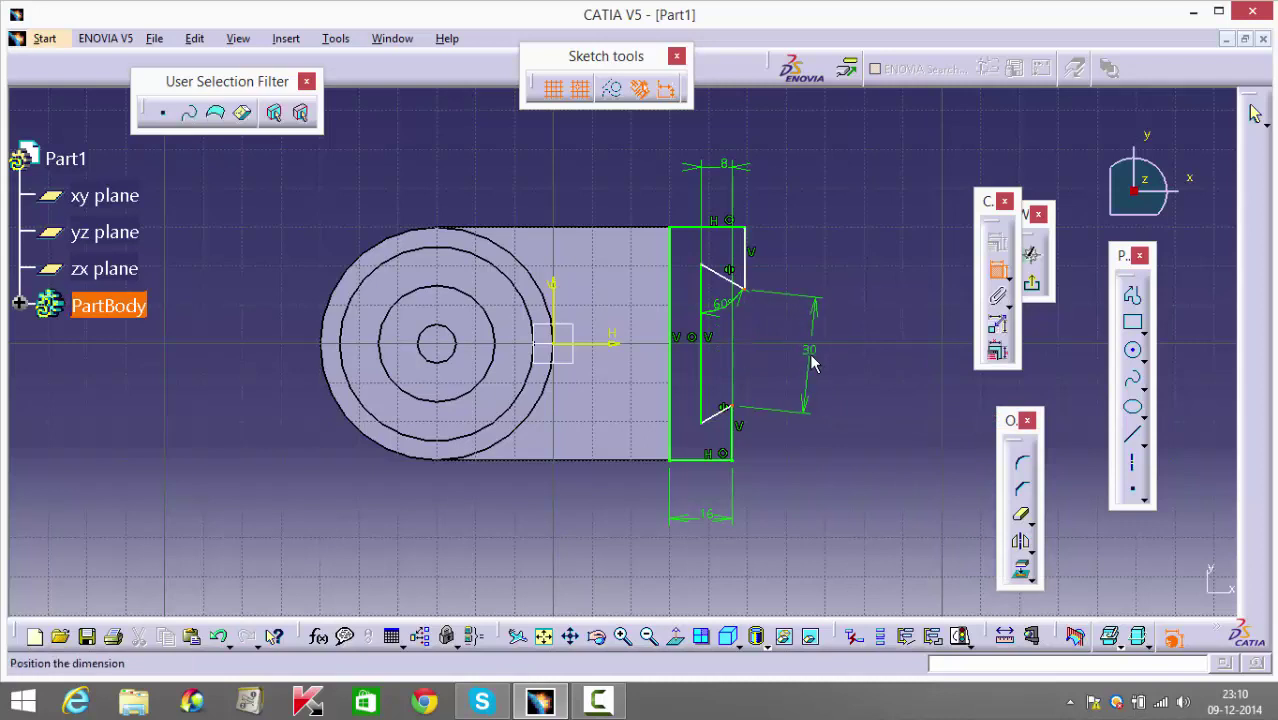
{"action": "right_click", "coordinate": [815, 370]}
{"action": "left_click", "coordinate": [893, 448]}
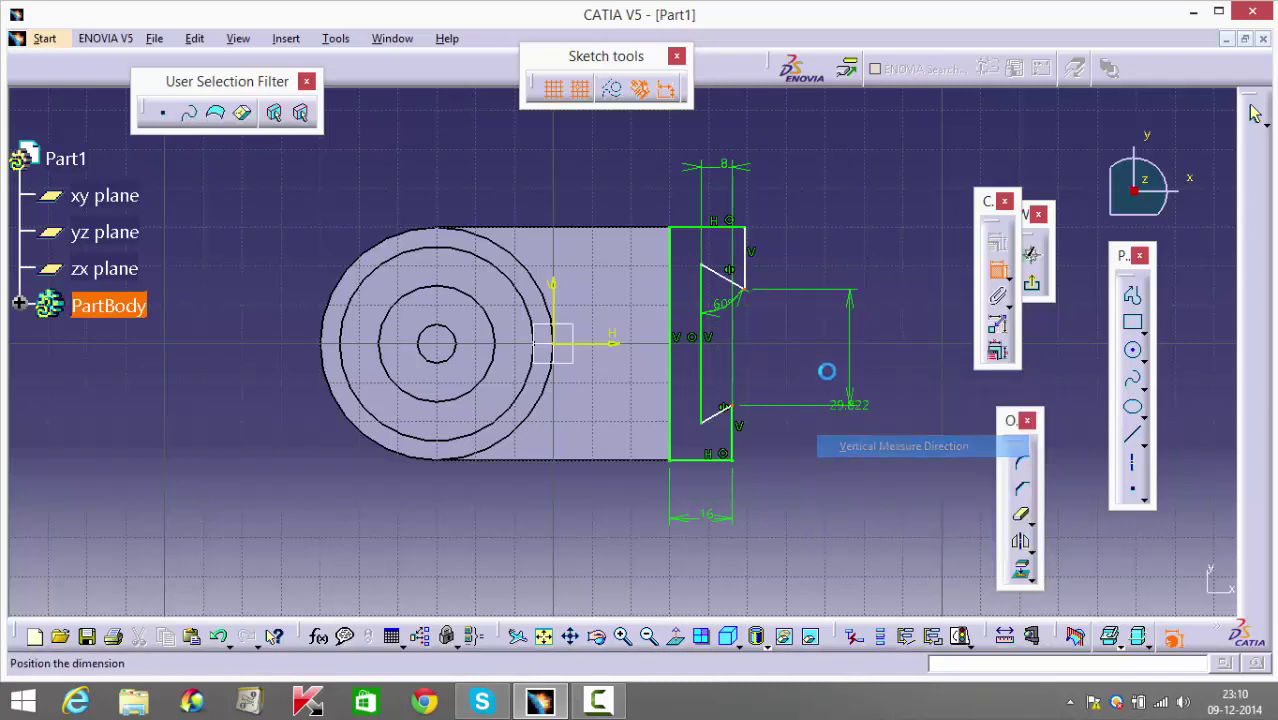
{"action": "left_click", "coordinate": [838, 349]}
{"action": "double_click", "coordinate": [832, 346]}
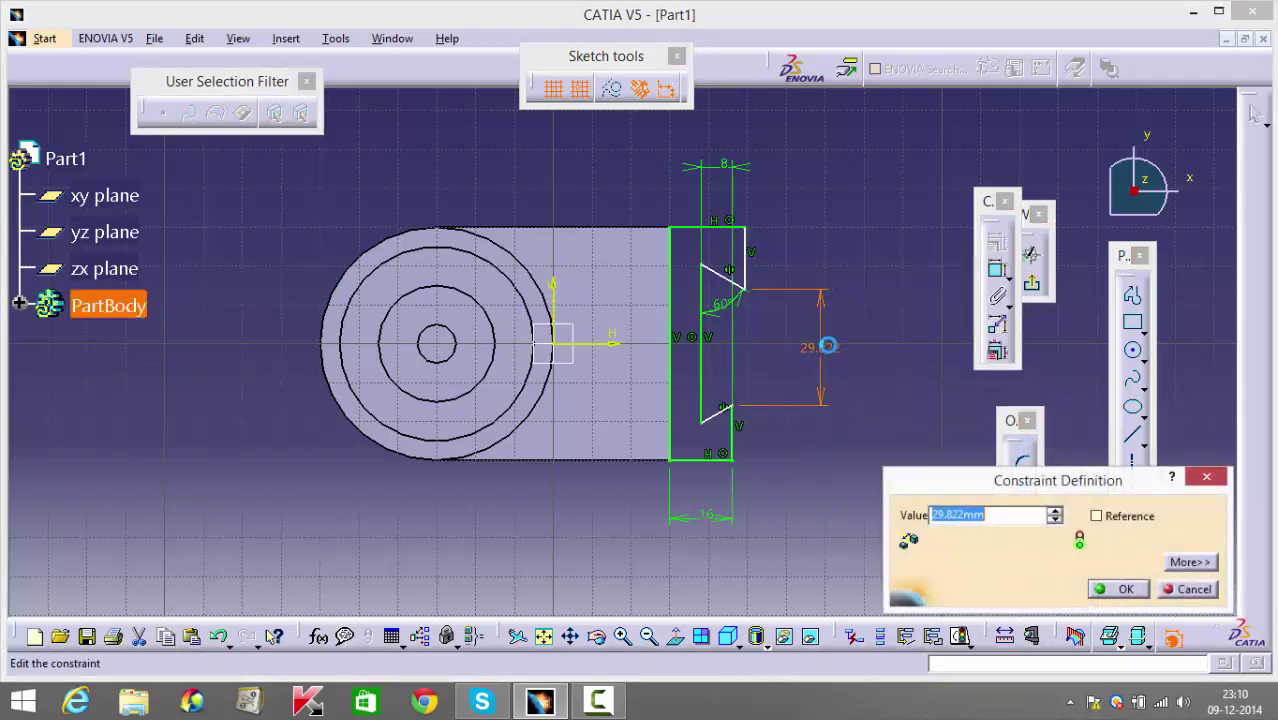
{"action": "type", "text": "30mm"}
{"action": "key", "text": "Return"}
{"action": "left_click", "coordinate": [800, 463]}
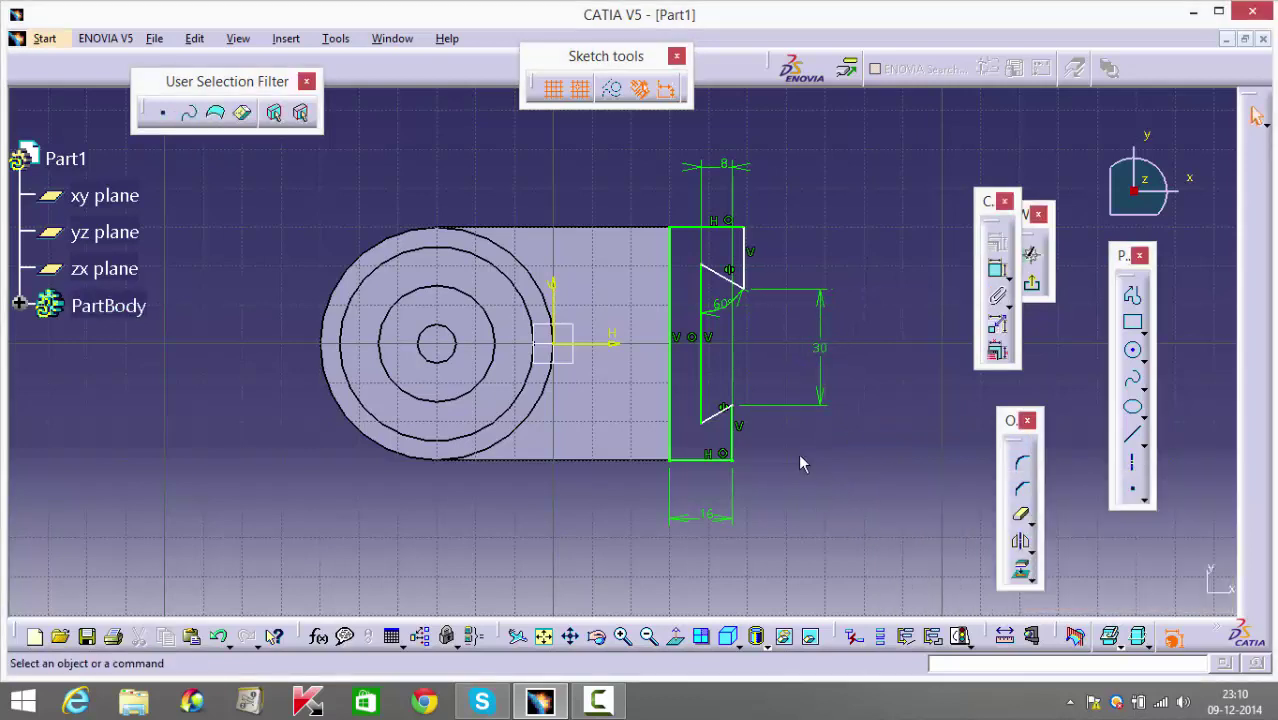
Pull the profile's upper outer edge inward and dimension the upper horizontal edge's length as 16 mm.
{"action": "left_click_drag", "start_coordinate": [719, 422], "coordinate": [719, 424]}
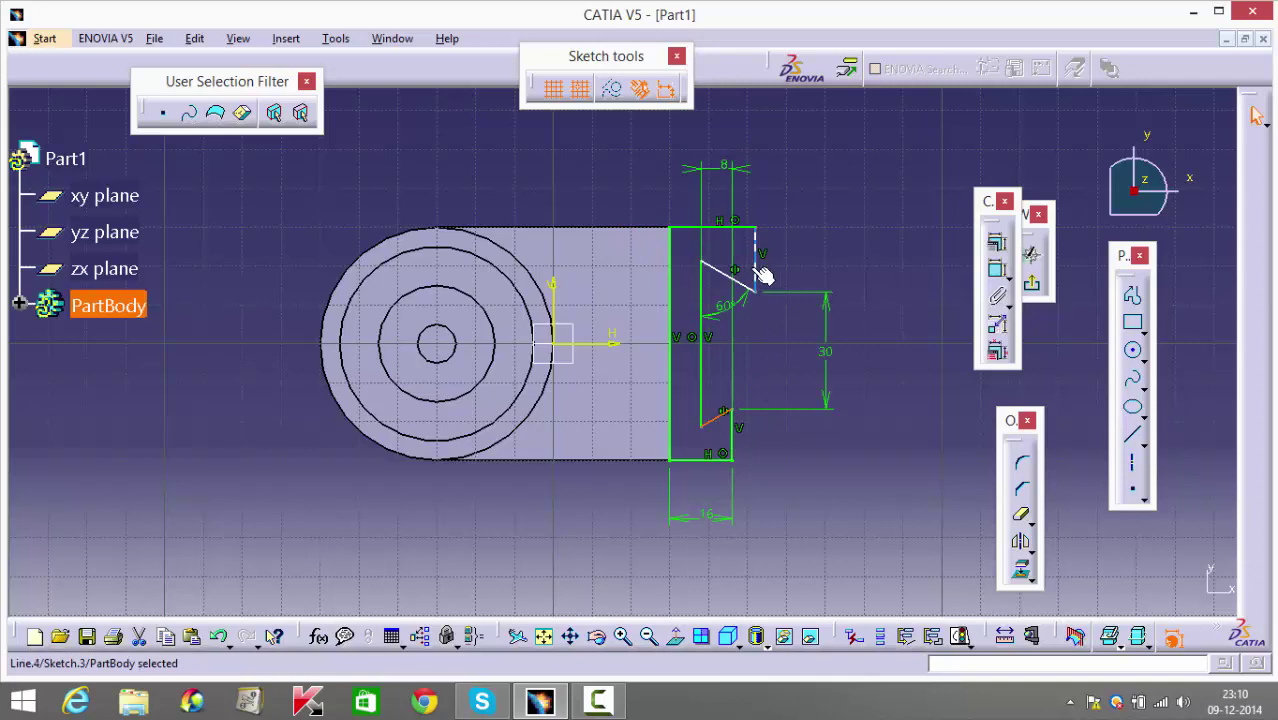
{"action": "mouse_move", "coordinate": [762, 276]}
{"action": "left_mouse_down"}
{"action": "mouse_move", "coordinate": [745, 244]}
{"action": "mouse_move", "coordinate": [733, 278]}
{"action": "mouse_move", "coordinate": [748, 290]}
{"action": "left_mouse_up"}
{"action": "left_click", "coordinate": [999, 272]}
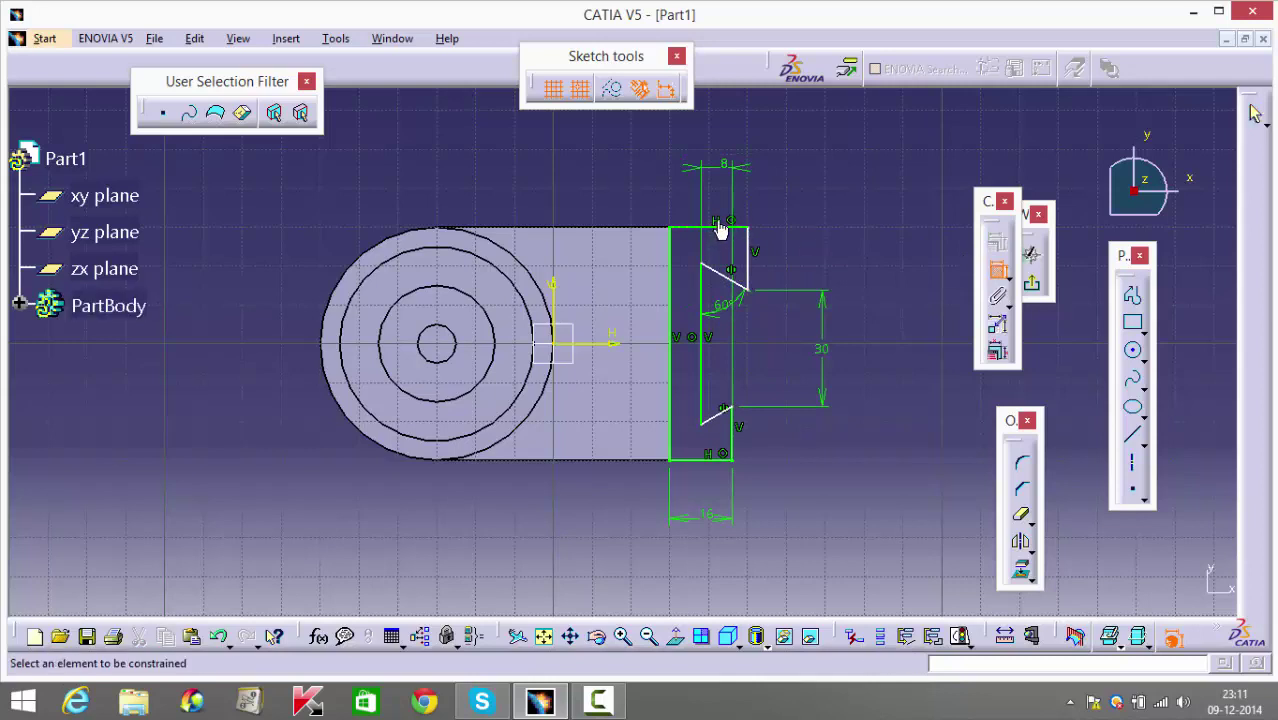
{"action": "left_click", "coordinate": [736, 240]}
{"action": "left_click", "coordinate": [727, 126]}
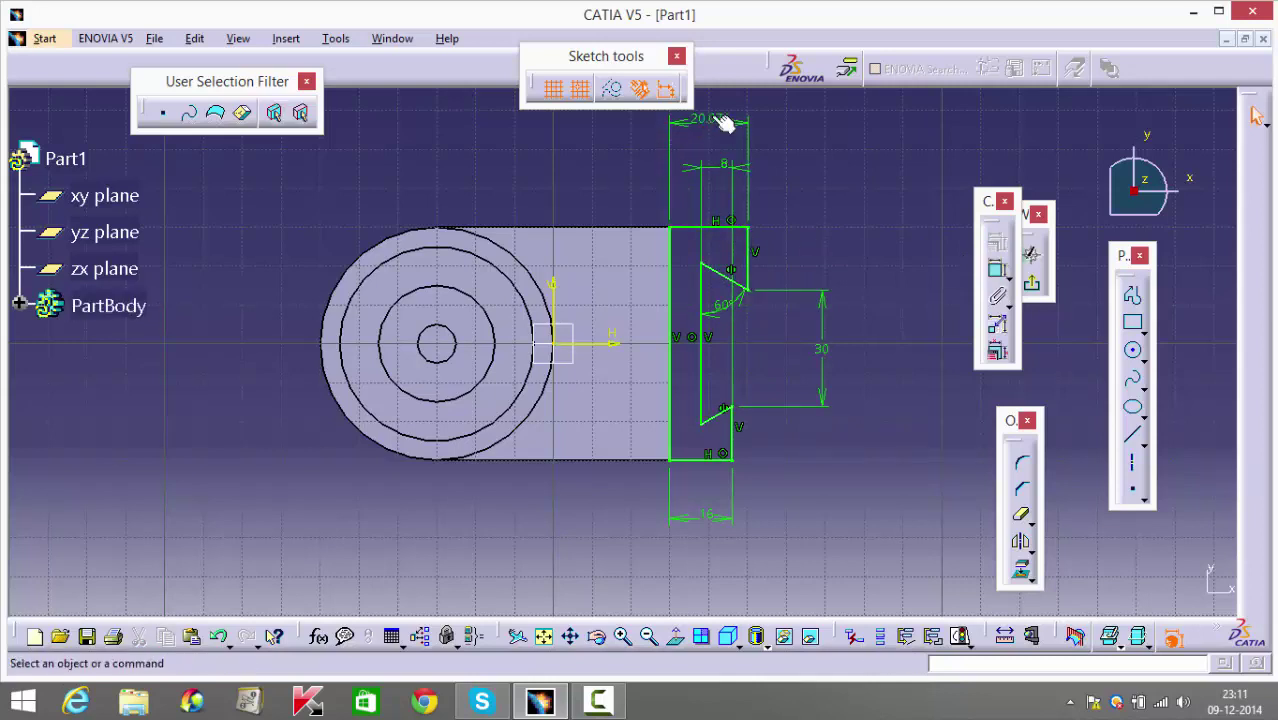
{"action": "double_click", "coordinate": [712, 114]}
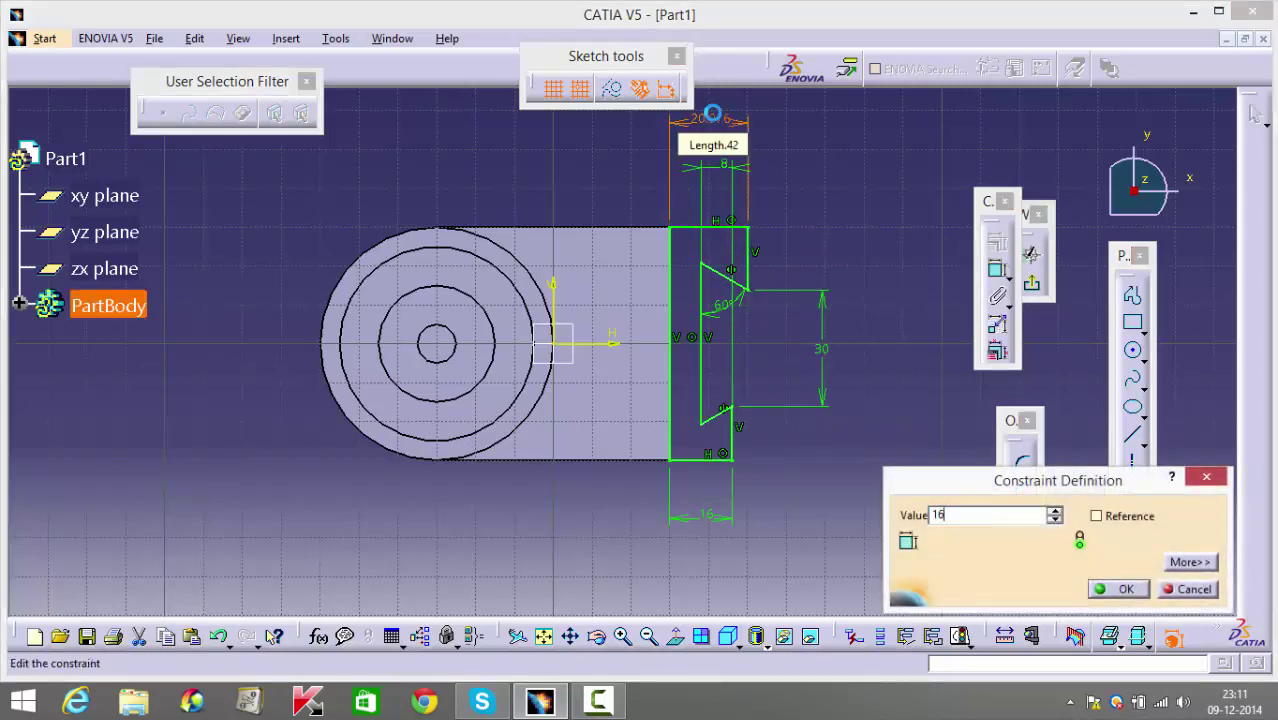
{"action": "key", "text": "Return"}
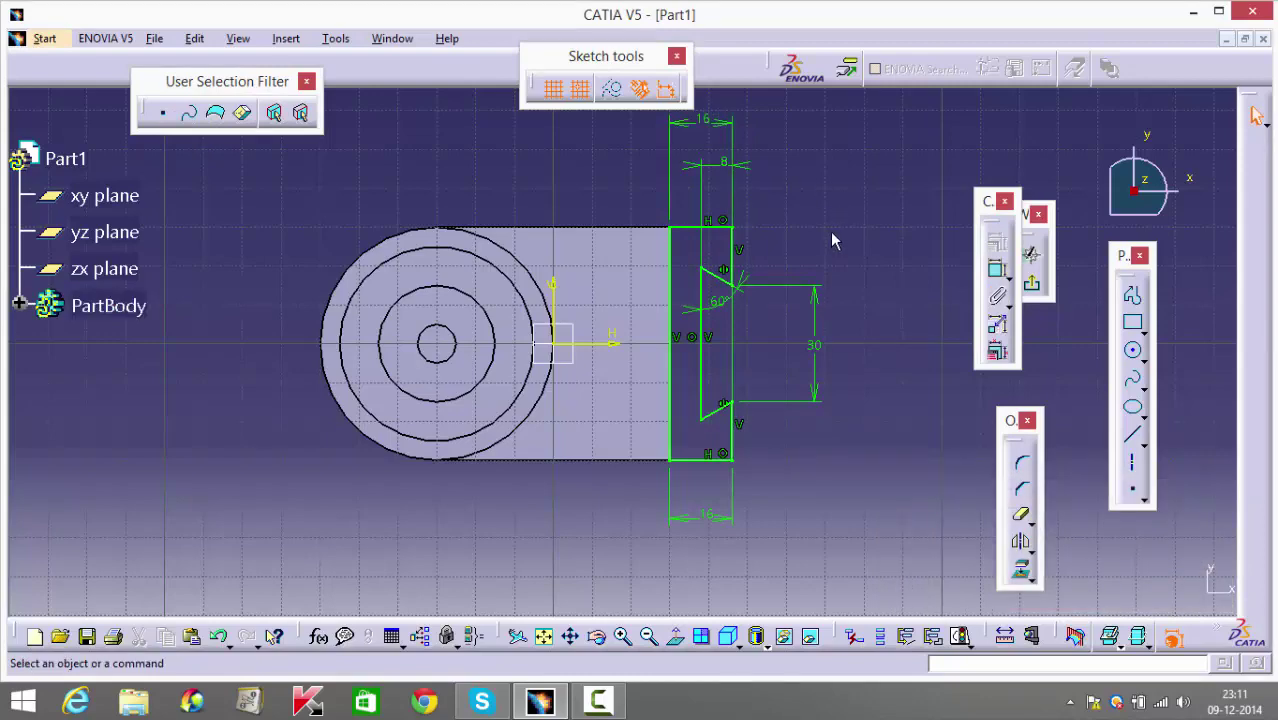
Delete the existing dovetail profile together with all its dimensions and constraints from the sketch.
{"action": "mouse_move", "coordinate": [835, 241]}
{"action": "middle_mouse_down", "text": "ctrl"}
{"action": "mouse_move", "coordinate": [825, 222]}
{"action": "mouse_move", "coordinate": [833, 285]}
{"action": "mouse_move", "coordinate": [890, 188]}
{"action": "middle_mouse_up", "text": "ctrl"}
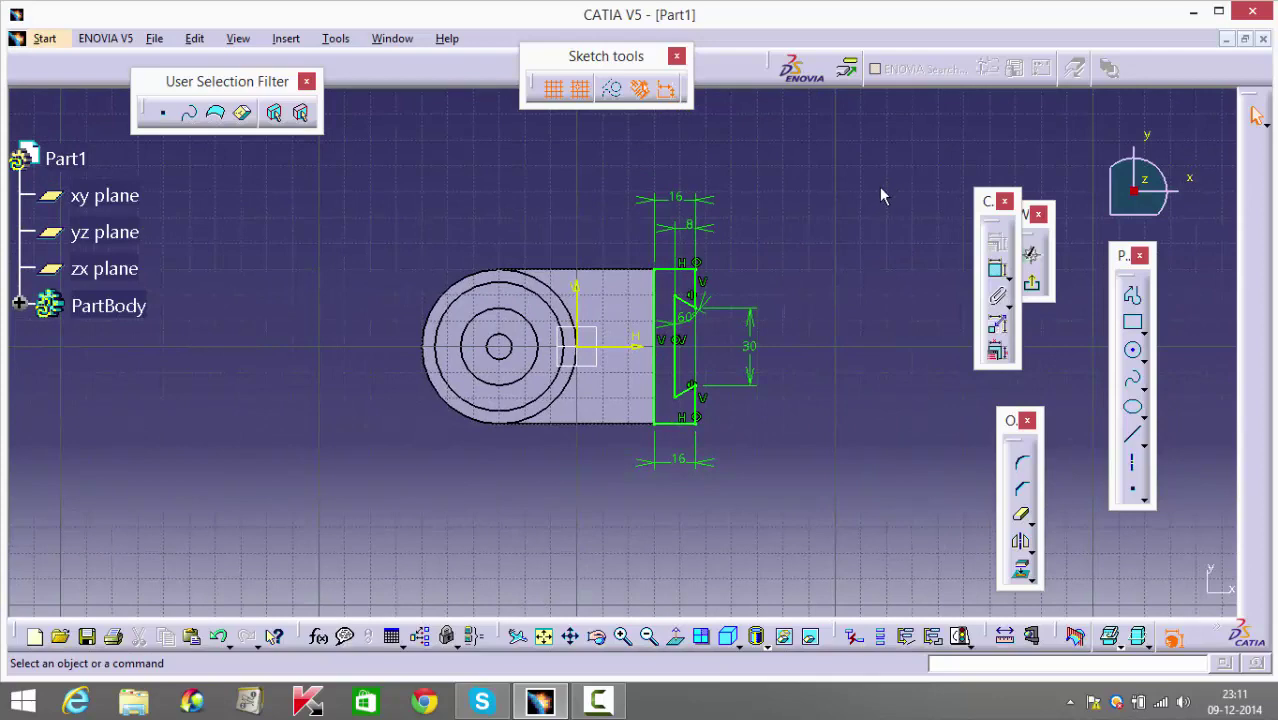
{"action": "mouse_move", "coordinate": [859, 139]}
{"action": "left_mouse_down"}
{"action": "mouse_move", "coordinate": [684, 416]}
{"action": "mouse_move", "coordinate": [619, 477]}
{"action": "left_mouse_up"}
{"action": "key", "text": "Delete"}
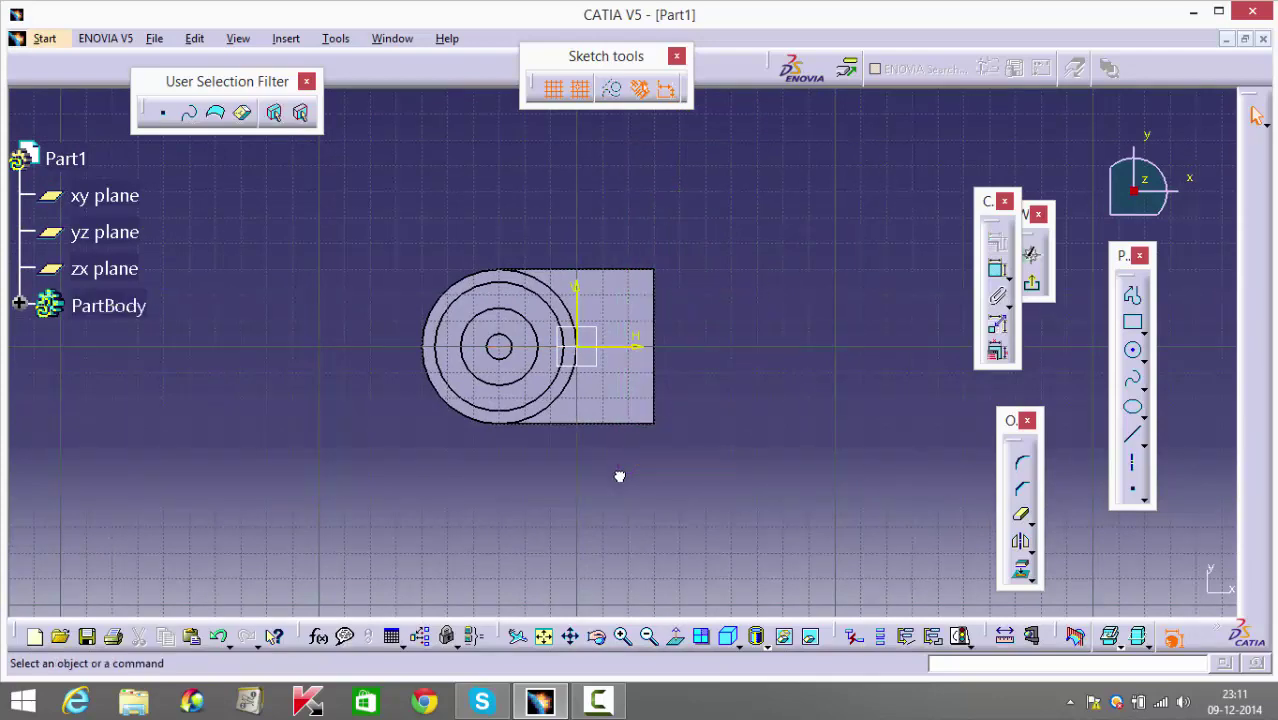
Sketch a closed profile beside the plate's straight end, about 20 mm wide and 60 mm high, with a dovetail notch about 10 mm deep facing outward.
{"action": "left_click", "coordinate": [1132, 296]}
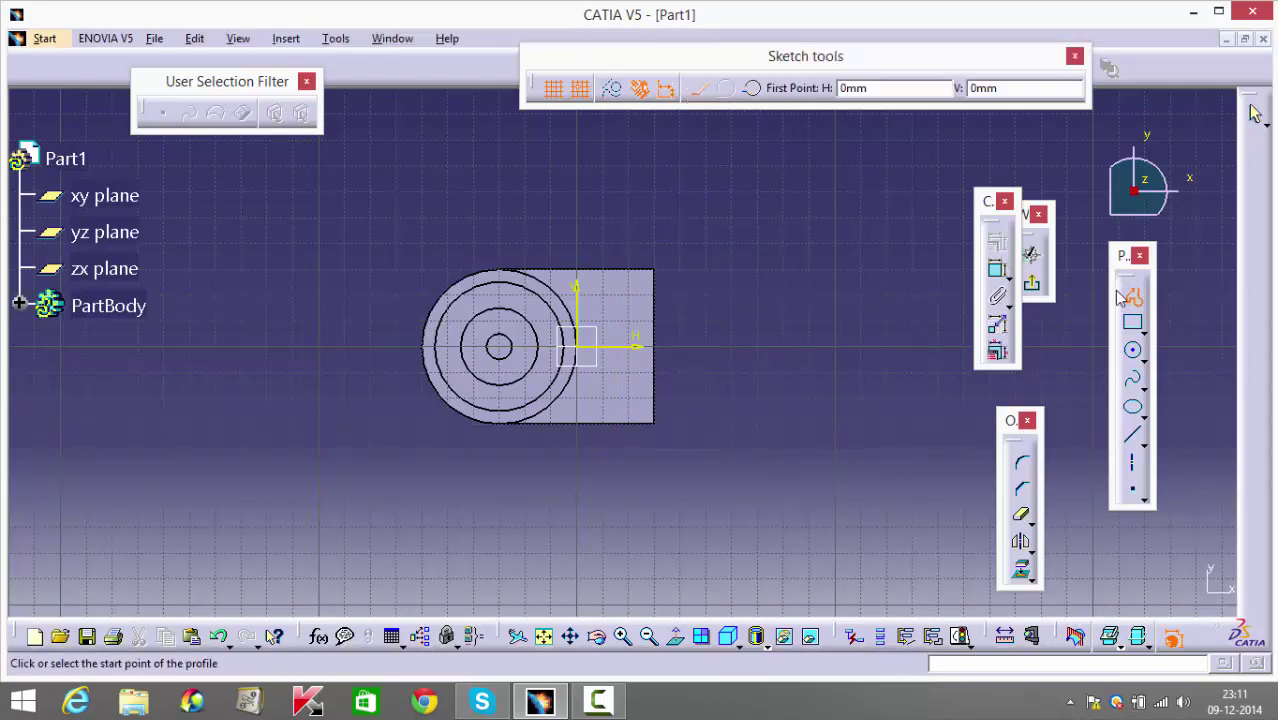
{"action": "left_click", "coordinate": [698, 277]}
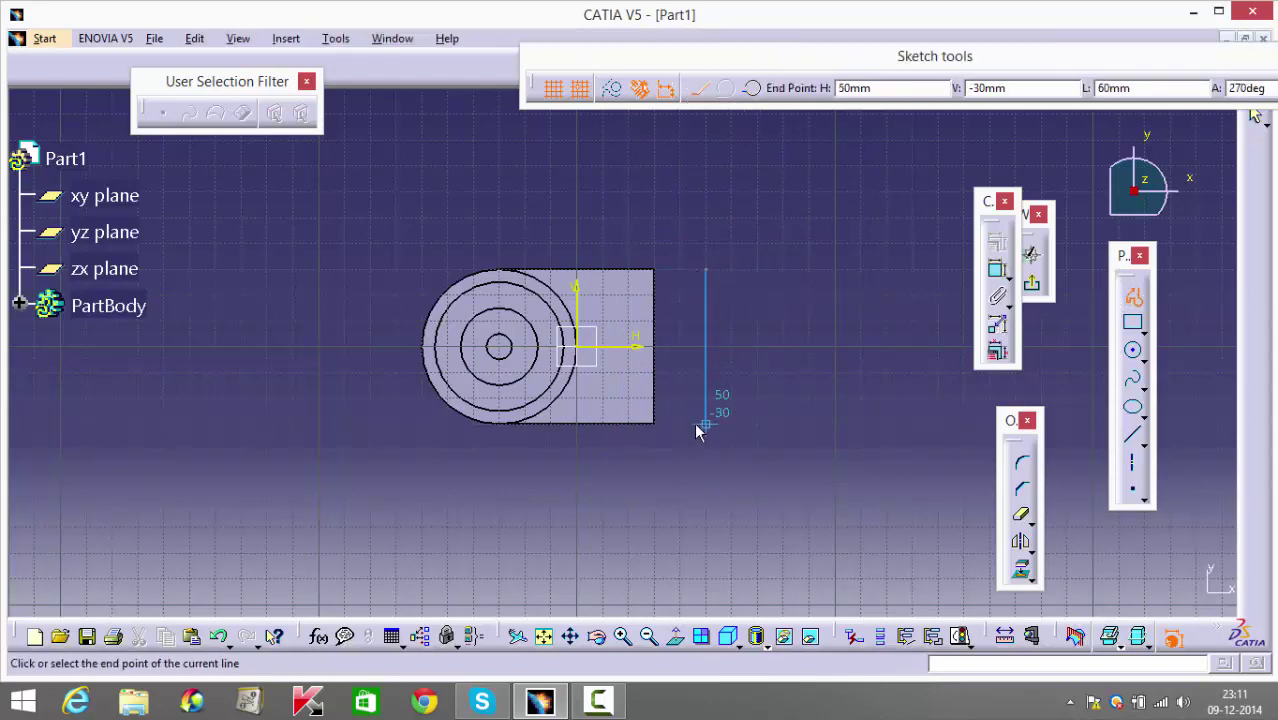
{"action": "left_click", "coordinate": [698, 432]}
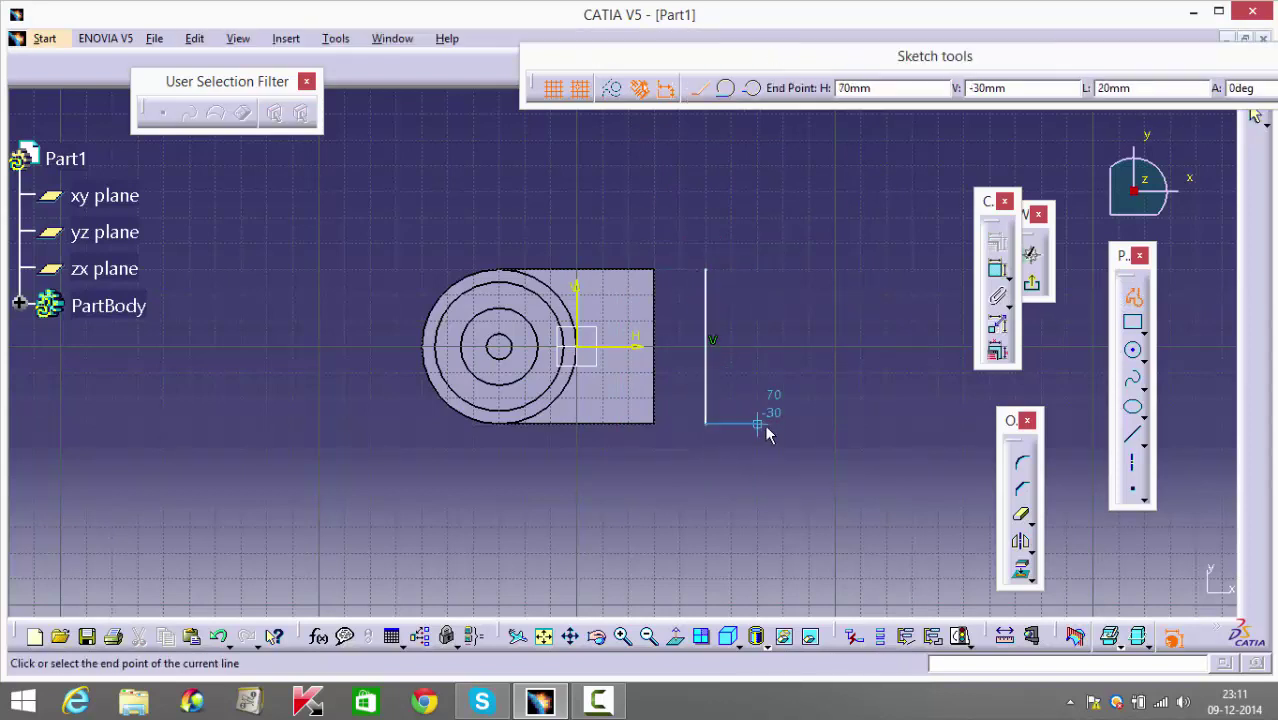
{"action": "left_click", "coordinate": [766, 428]}
{"action": "left_click", "coordinate": [759, 378]}
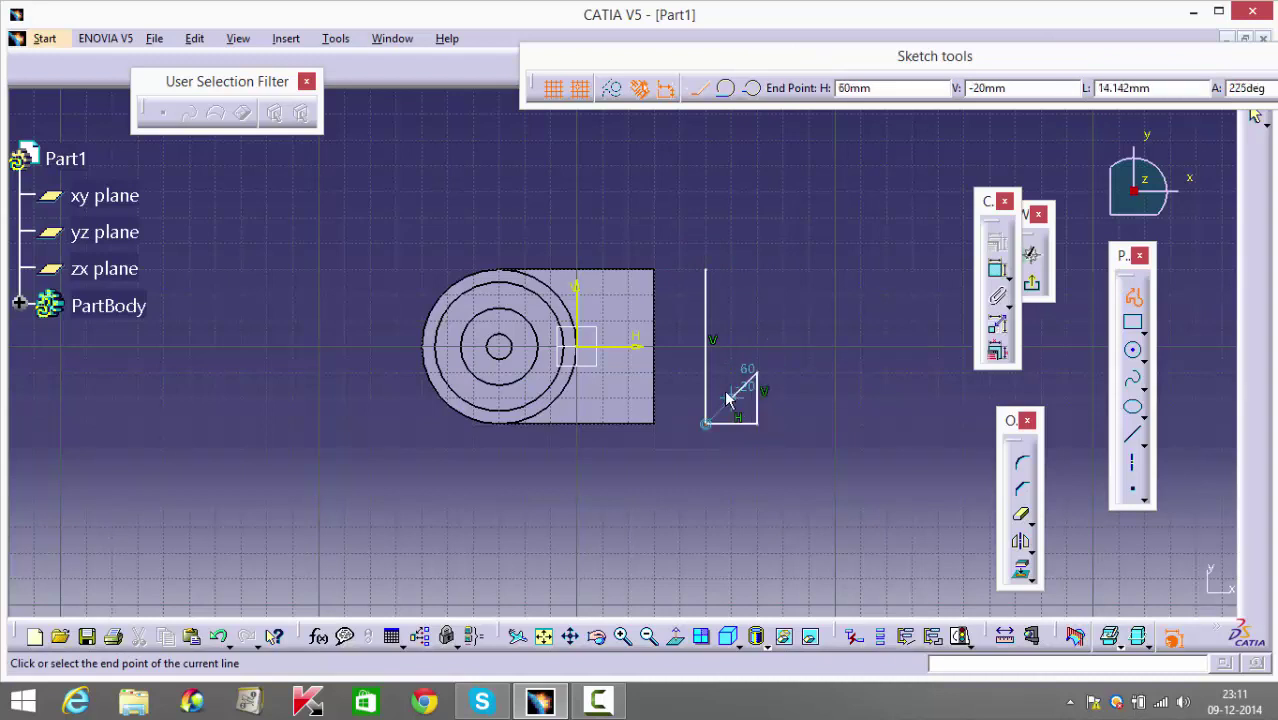
{"action": "left_click", "coordinate": [729, 398]}
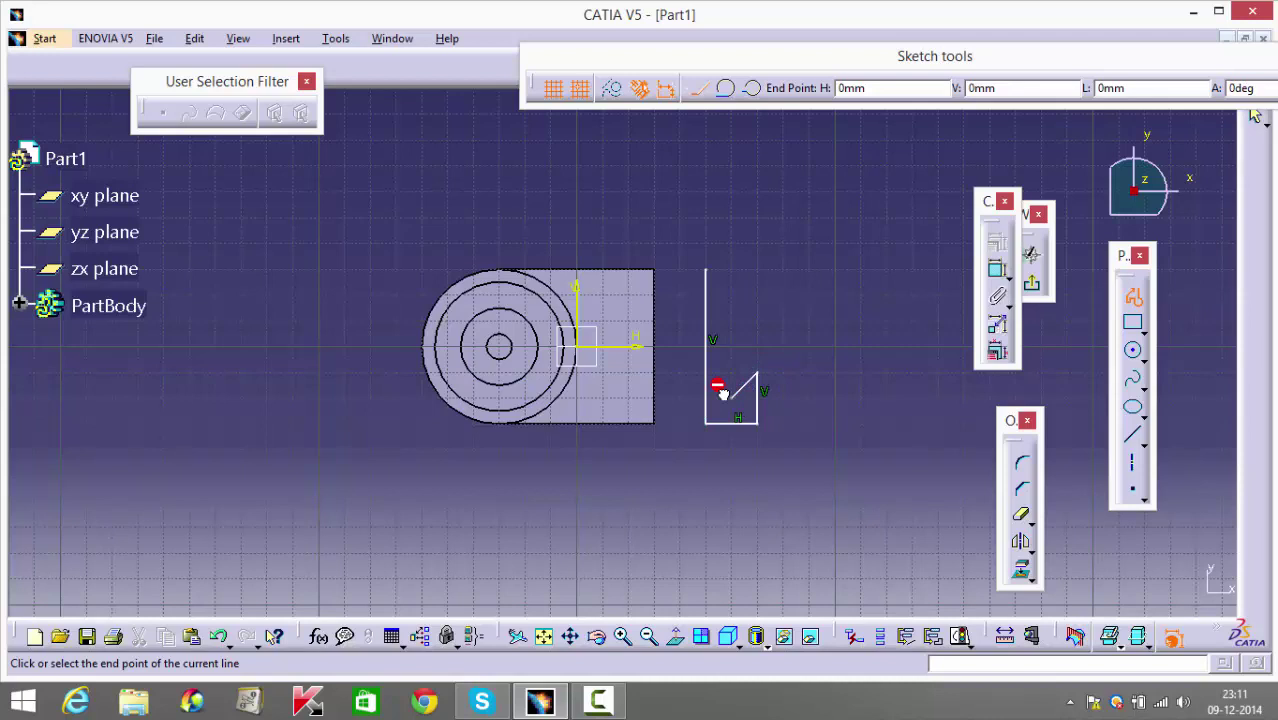
{"action": "left_click", "coordinate": [732, 296]}
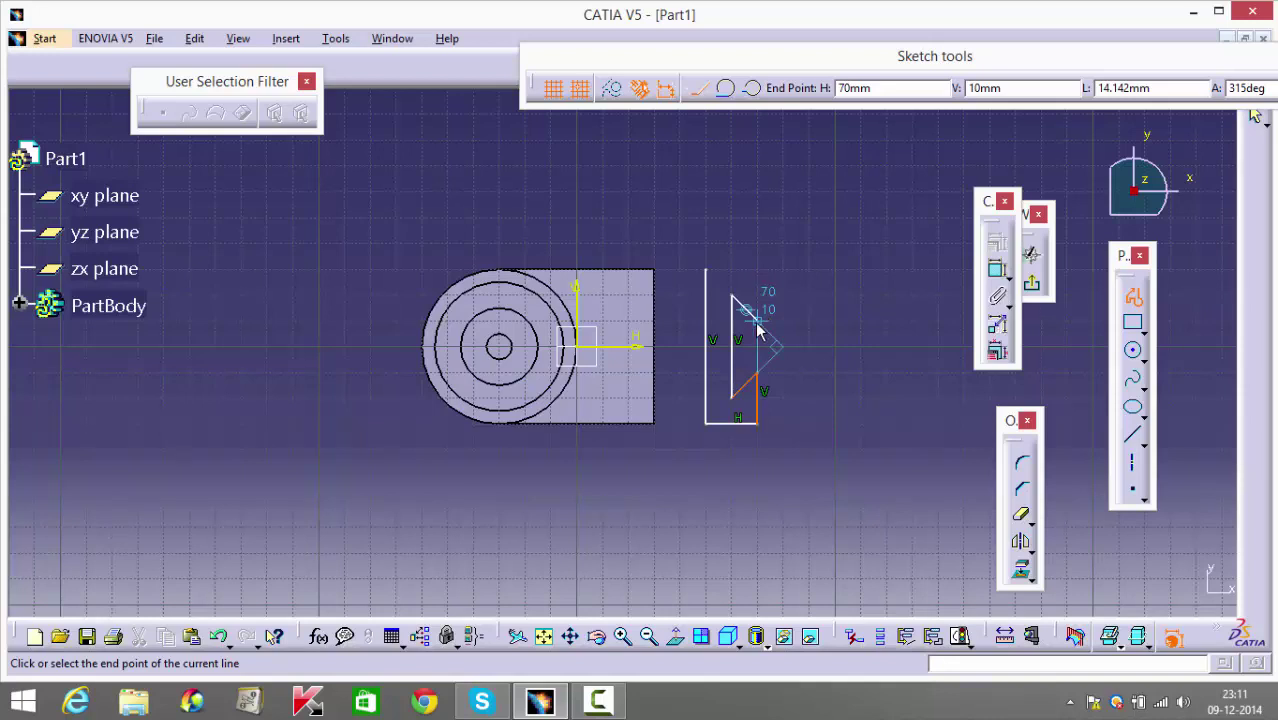
{"action": "left_click", "coordinate": [766, 320]}
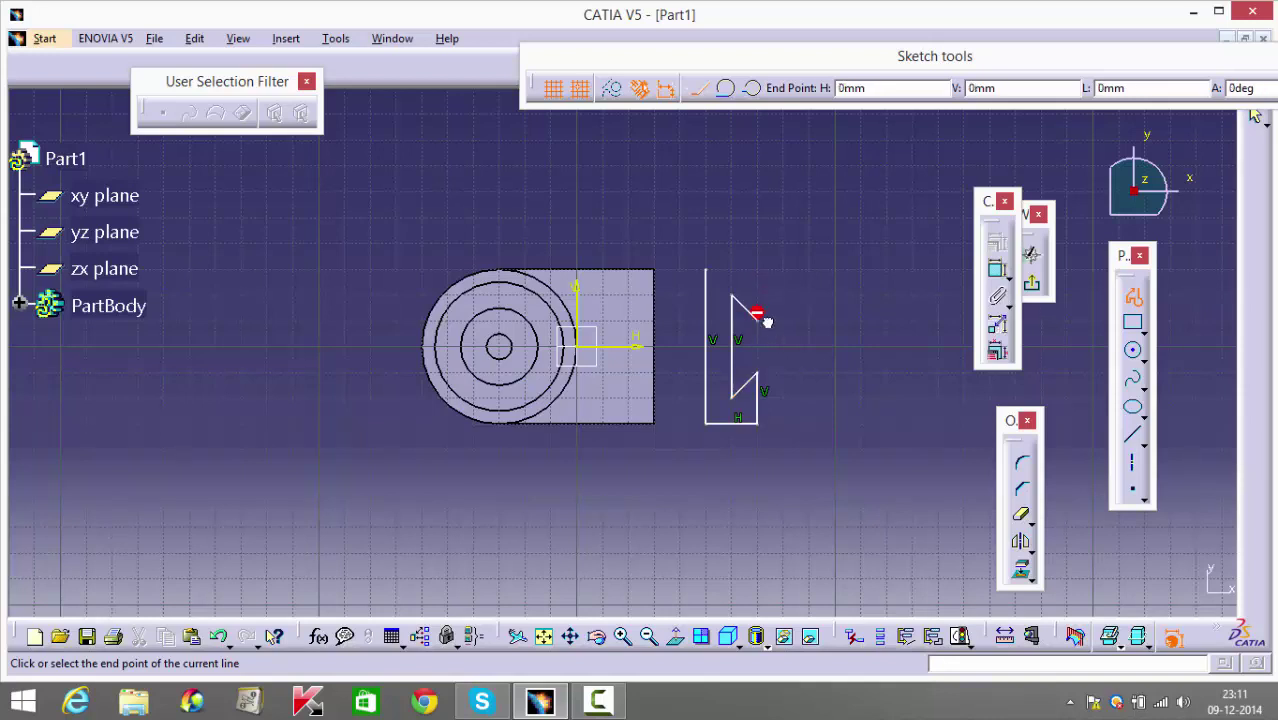
{"action": "left_click", "coordinate": [710, 272]}
{"action": "left_click", "coordinate": [836, 332]}
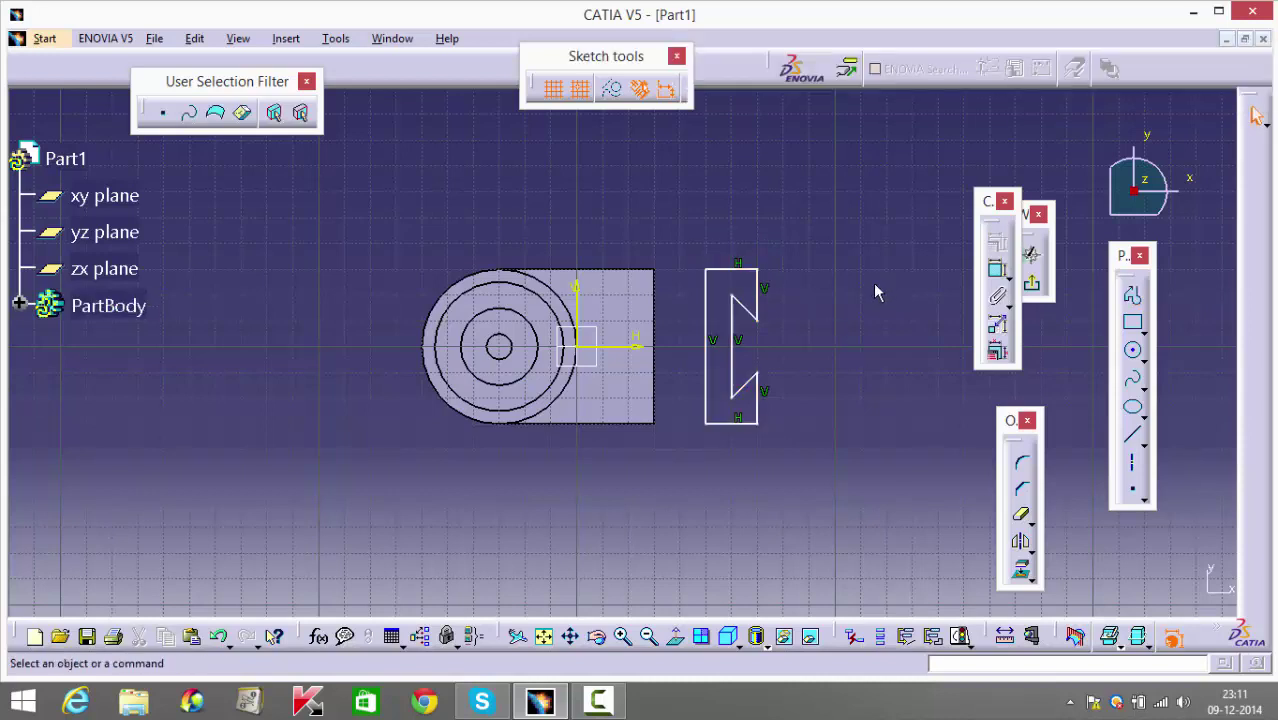
Make the profile's long vertical line coincident with the straight end edge of the plate.
{"action": "left_click", "coordinate": [706, 372]}
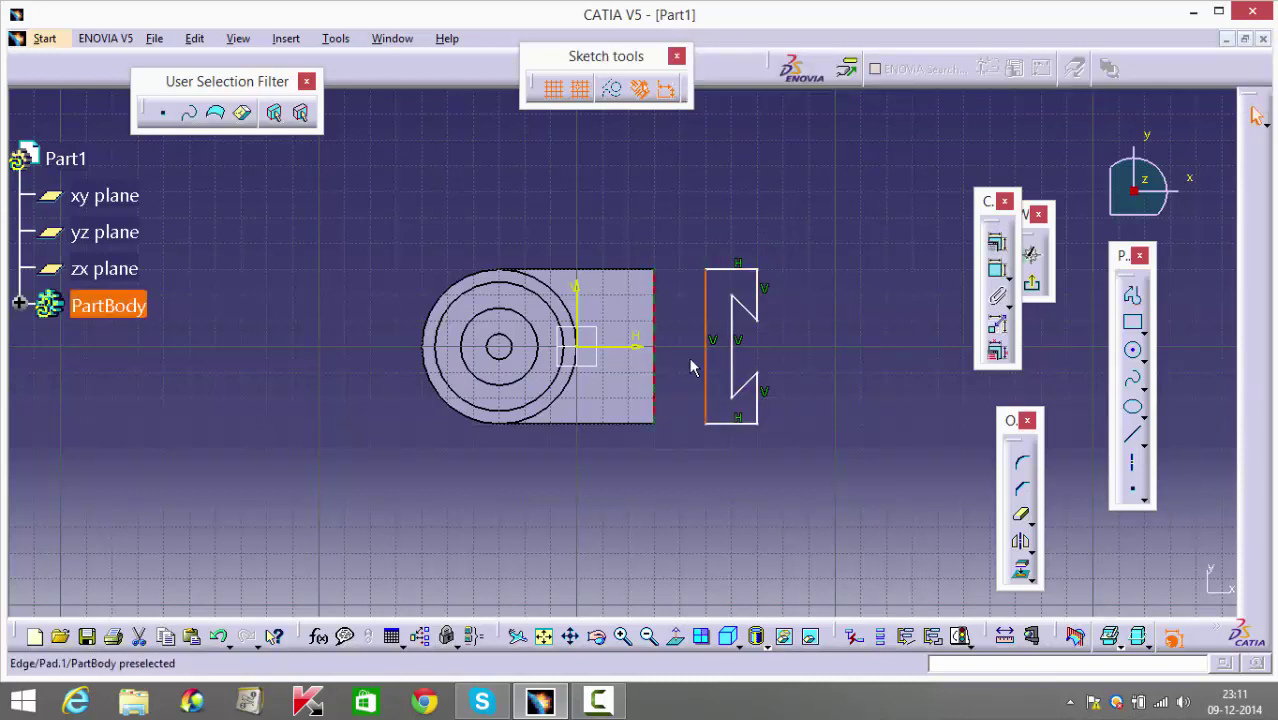
{"action": "left_click", "coordinate": [655, 348], "text": "ctrl"}
{"action": "left_click", "coordinate": [997, 243]}
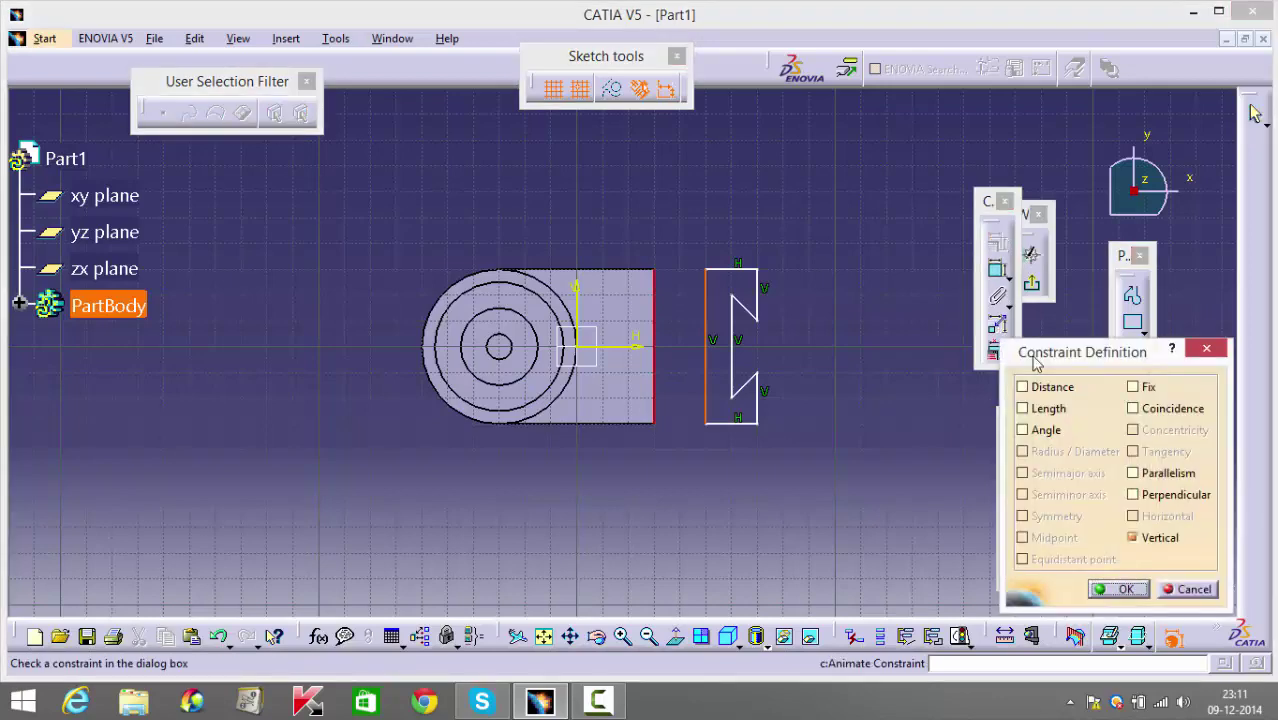
{"action": "left_click", "coordinate": [1133, 408]}
{"action": "left_click", "coordinate": [1118, 589]}
Make the profile's lower horizontal line coincident with the plate's lower edge.
{"action": "mouse_move", "coordinate": [862, 522]}
{"action": "middle_mouse_down"}
{"action": "mouse_move", "coordinate": [790, 480]}
{"action": "mouse_move", "coordinate": [759, 517]}
{"action": "middle_mouse_up"}
{"action": "left_click", "coordinate": [760, 520]}
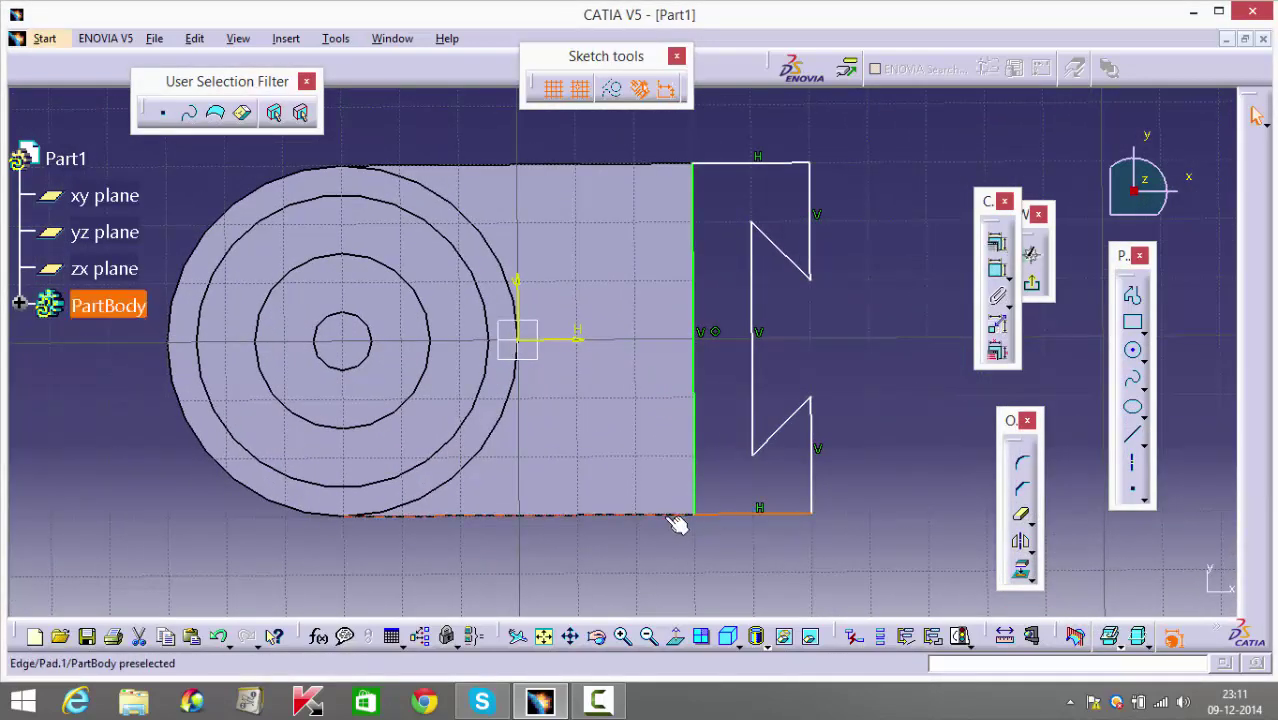
{"action": "left_click", "coordinate": [679, 517], "text": "ctrl"}
{"action": "left_click", "coordinate": [997, 243]}
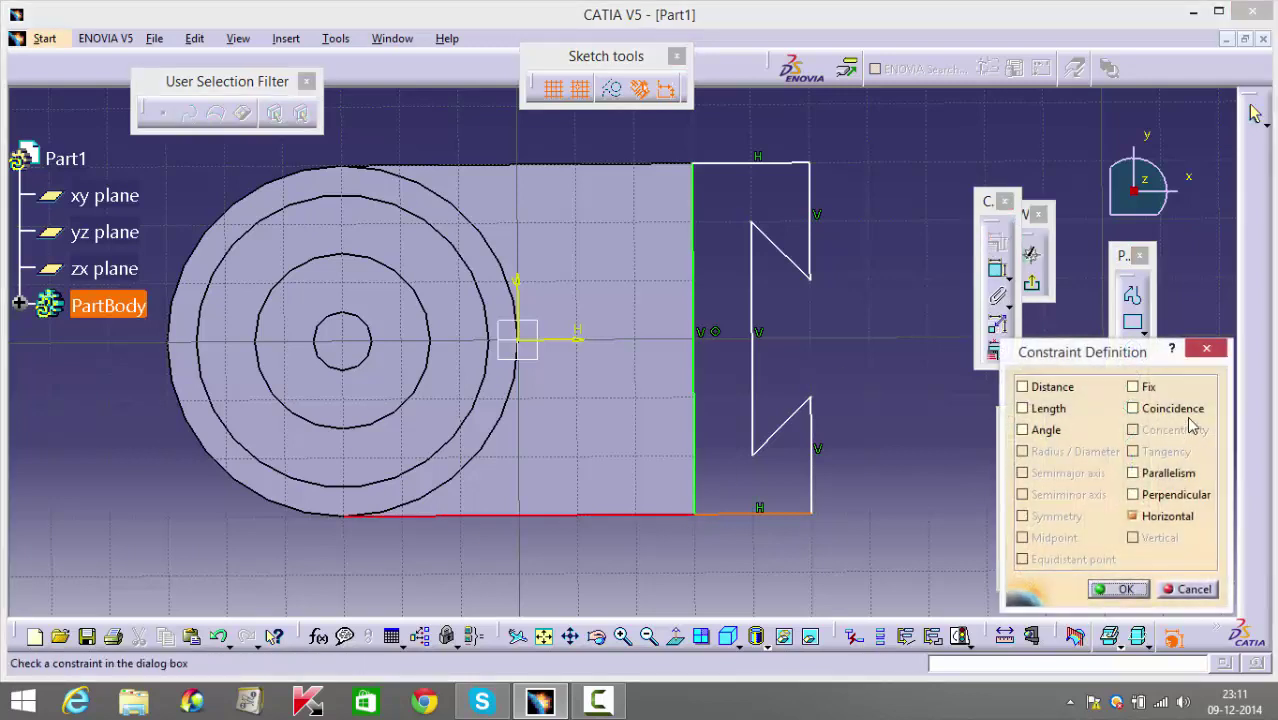
{"action": "left_click", "coordinate": [1133, 408]}
{"action": "left_click", "coordinate": [1120, 590]}
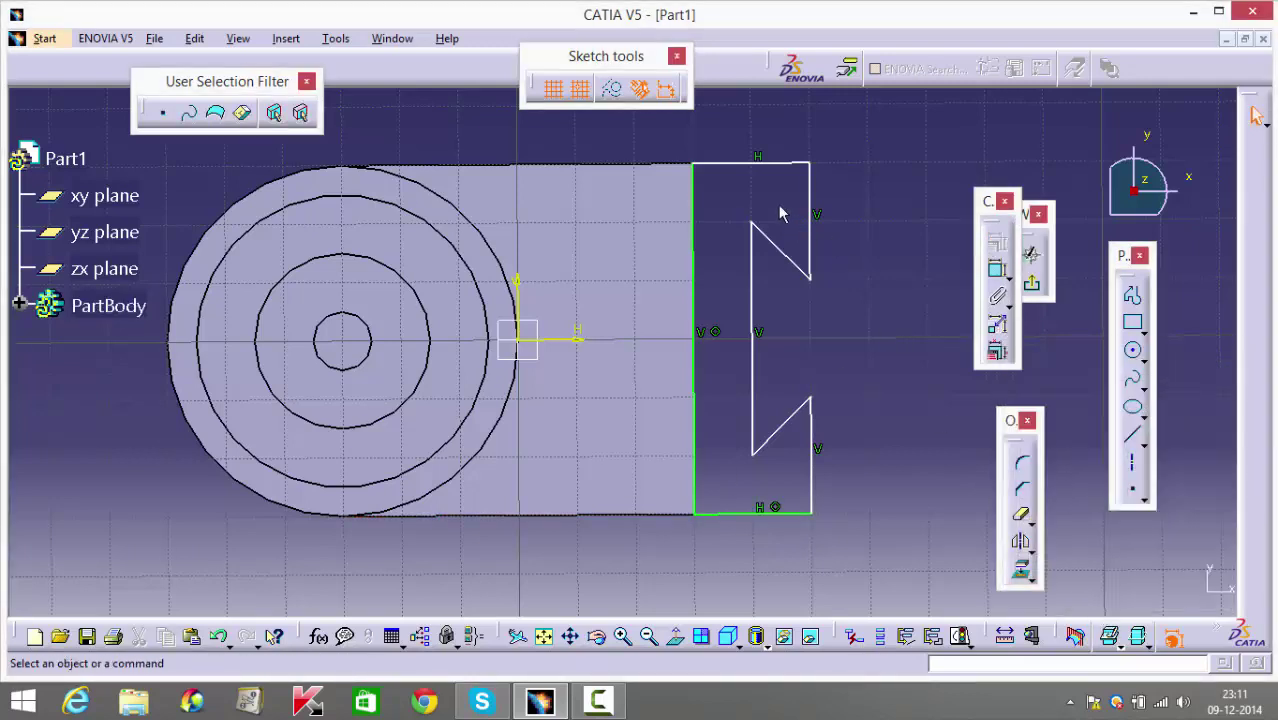
Make the profile's upper horizontal line coincident with the plate's upper edge.
{"action": "left_click", "coordinate": [660, 165], "text": "ctrl"}
{"action": "left_click", "coordinate": [997, 243]}
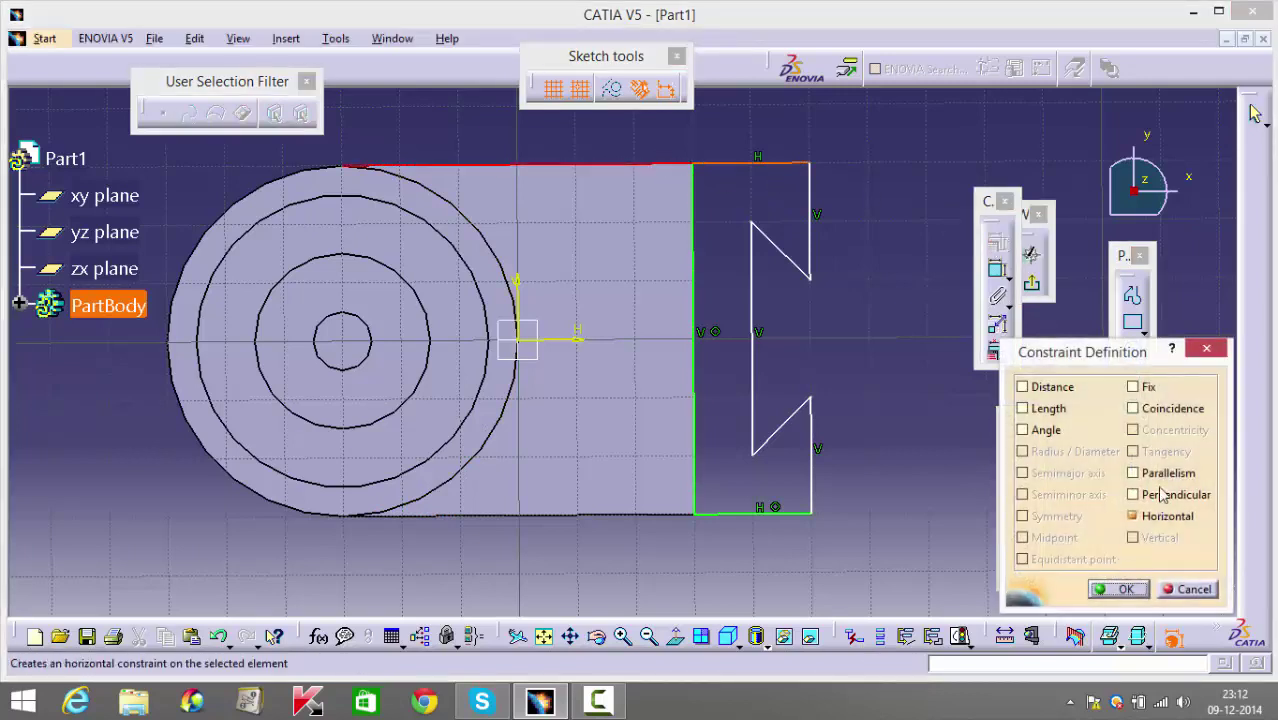
{"action": "left_click", "coordinate": [1162, 408]}
{"action": "left_click", "coordinate": [1134, 593]}
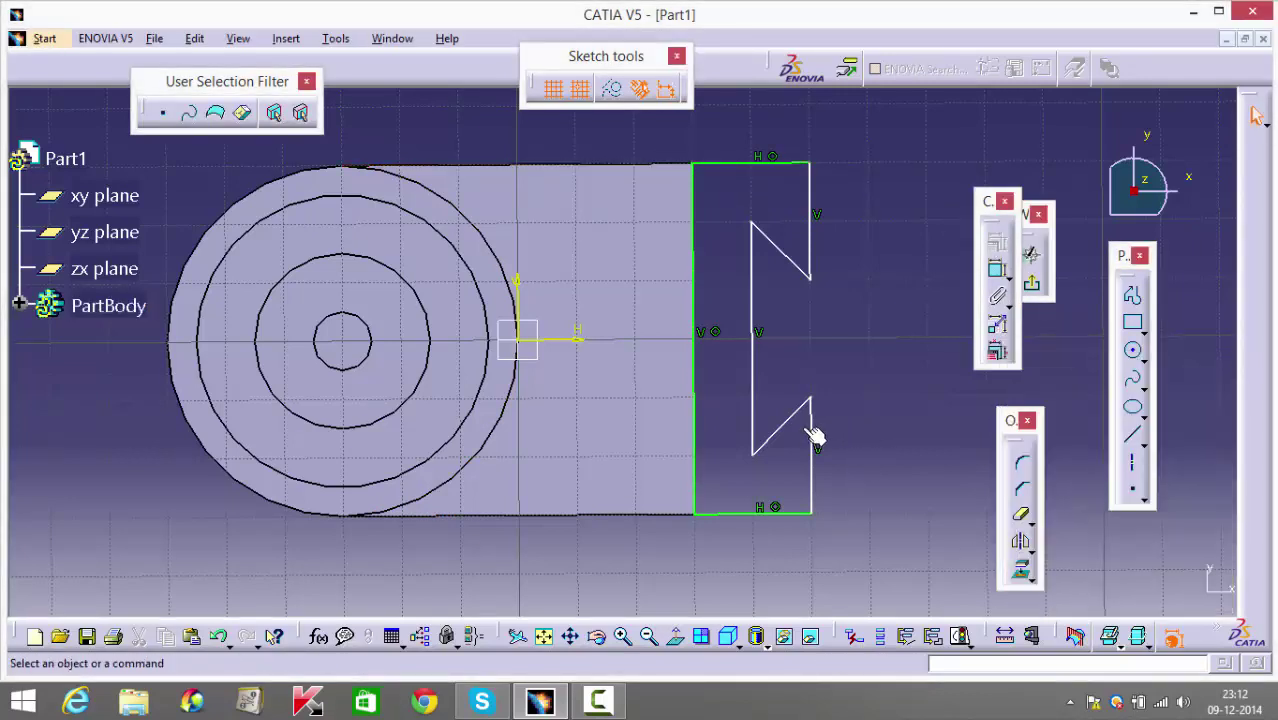
Make the two slanted notch lines symmetric about the horizontal sketch axis.
{"action": "left_click", "coordinate": [787, 421]}
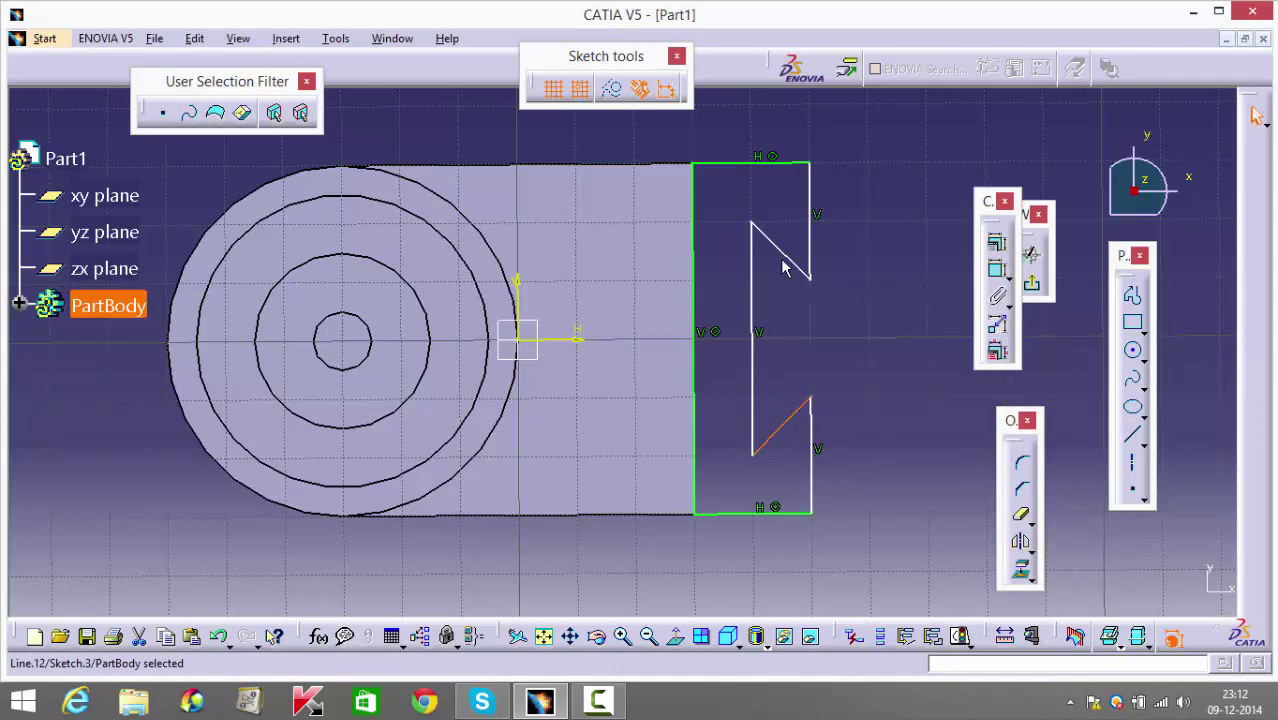
{"action": "left_click", "coordinate": [797, 258], "text": "ctrl"}
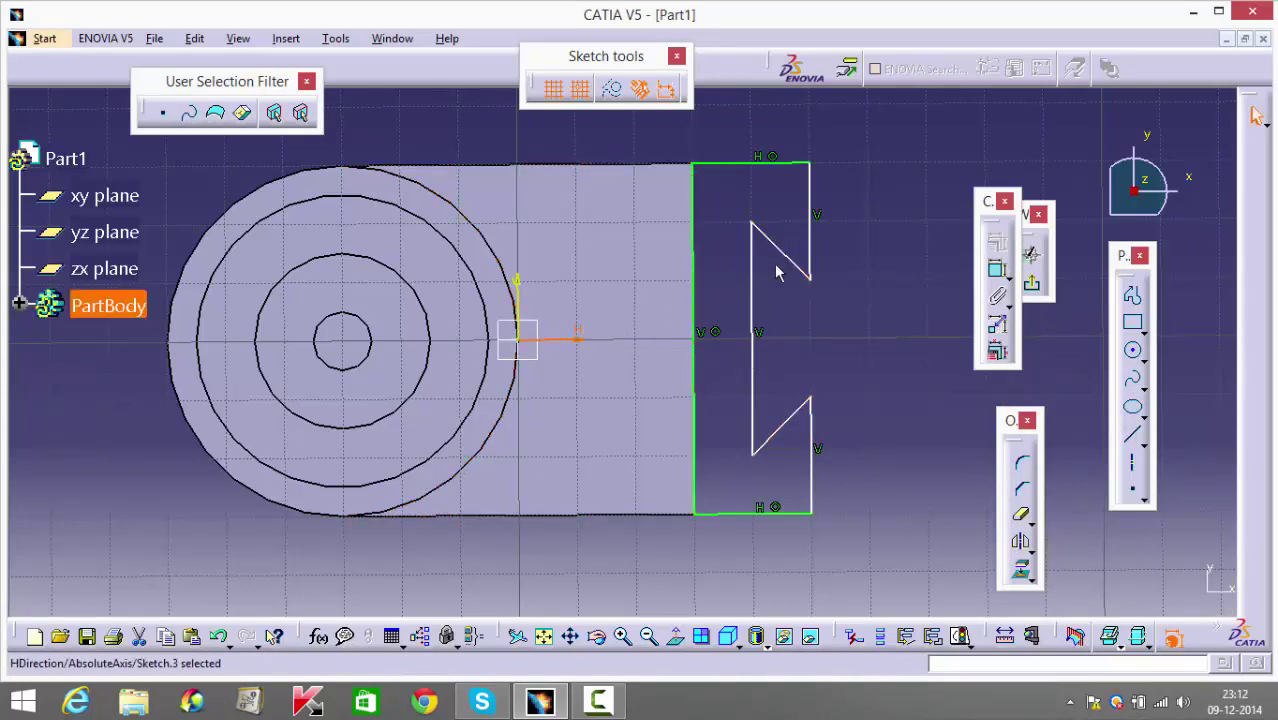
{"action": "left_click", "coordinate": [708, 338]}
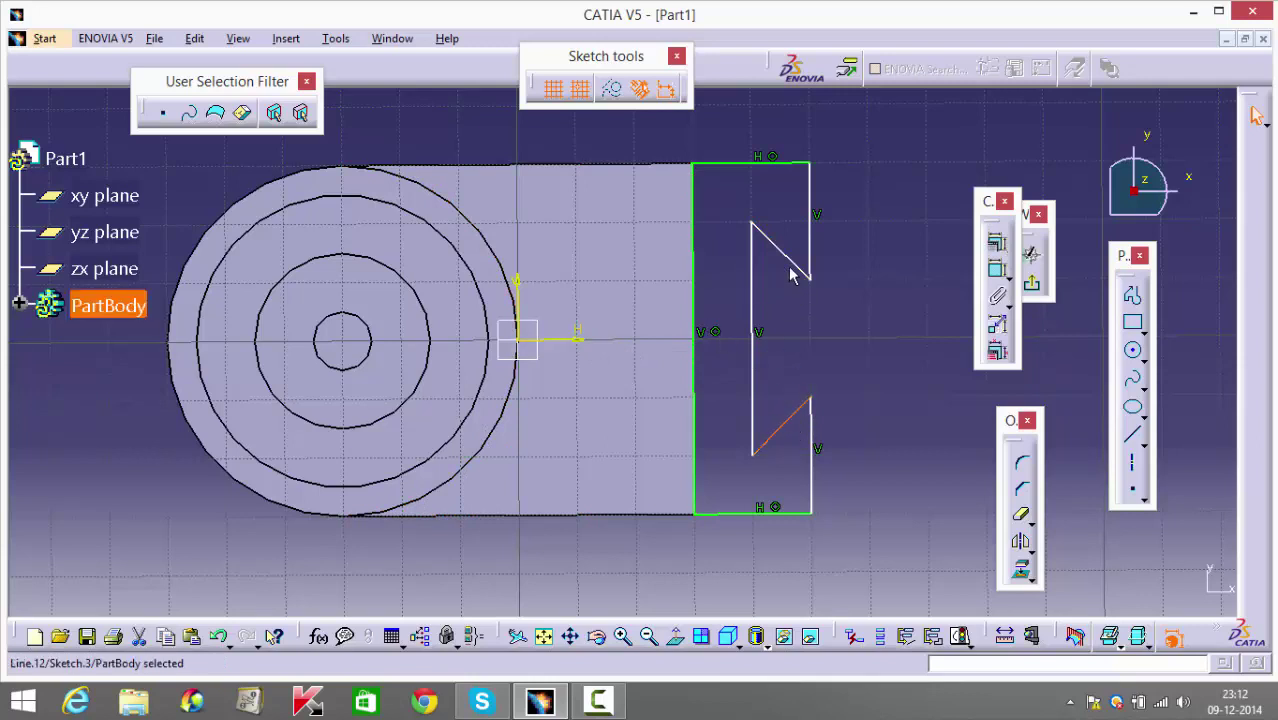
{"action": "left_click", "coordinate": [571, 338], "text": "ctrl"}
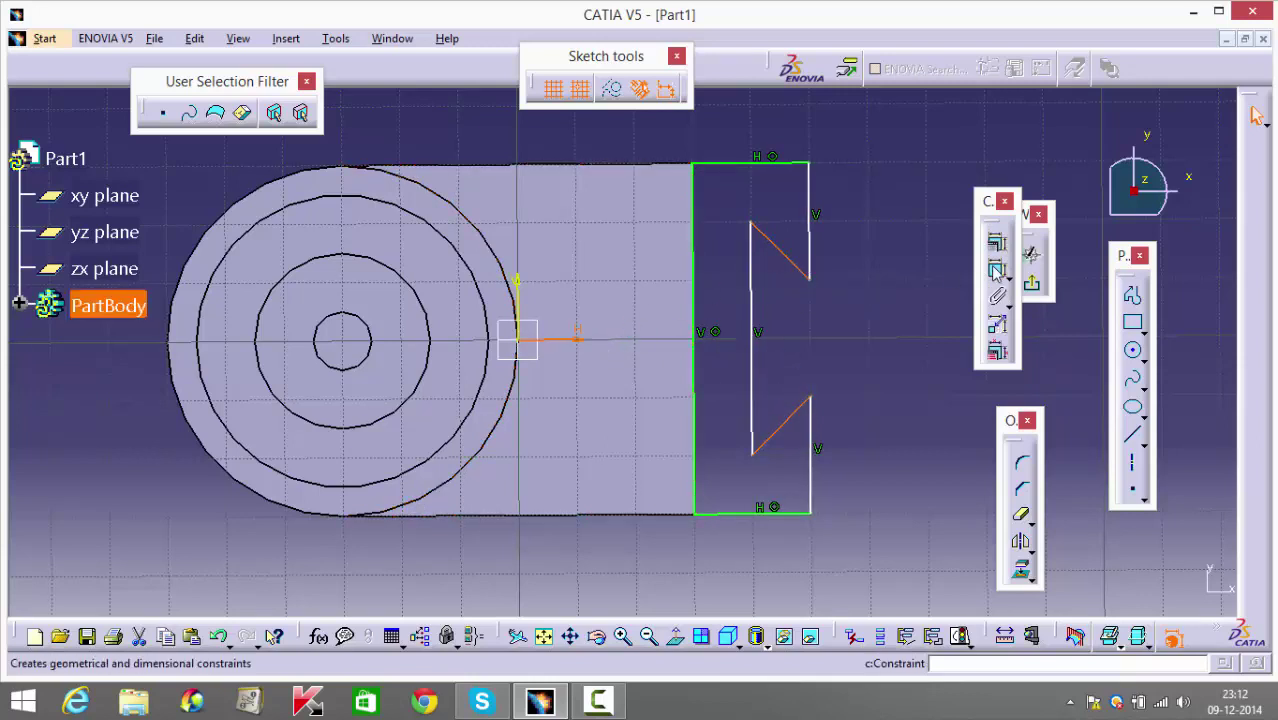
{"action": "left_click", "coordinate": [997, 240]}
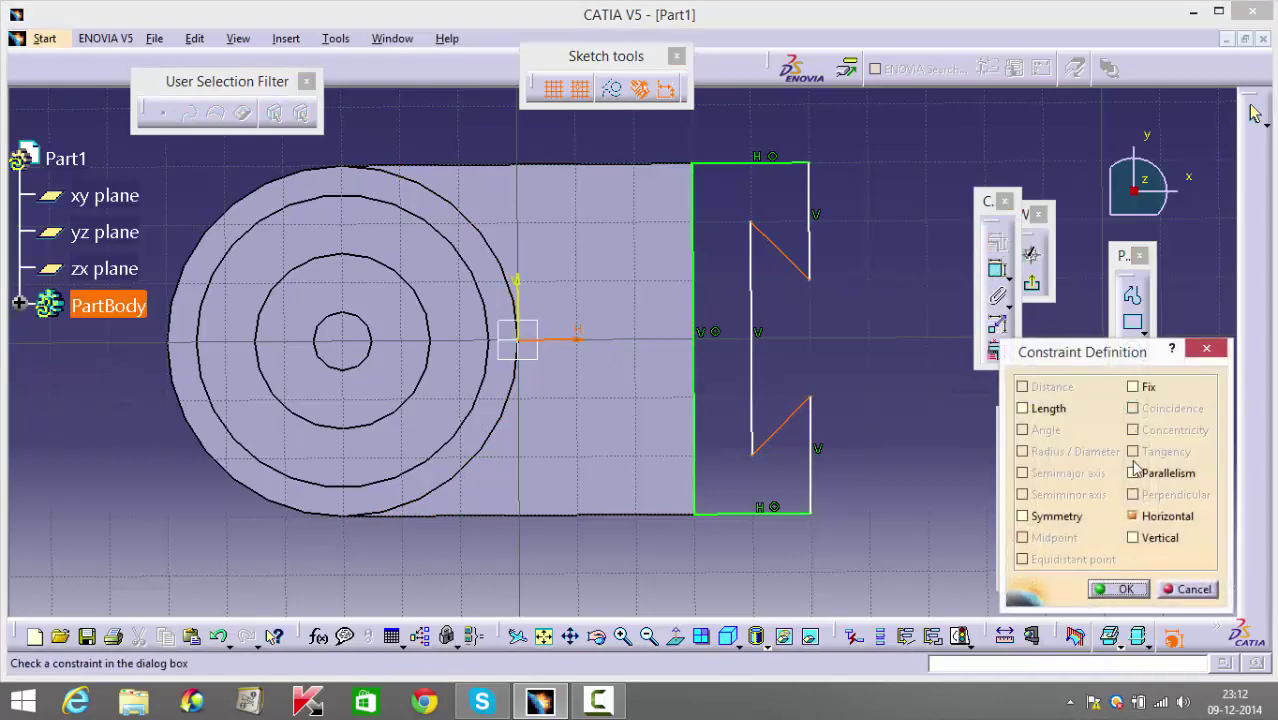
{"action": "left_click", "coordinate": [1126, 589]}
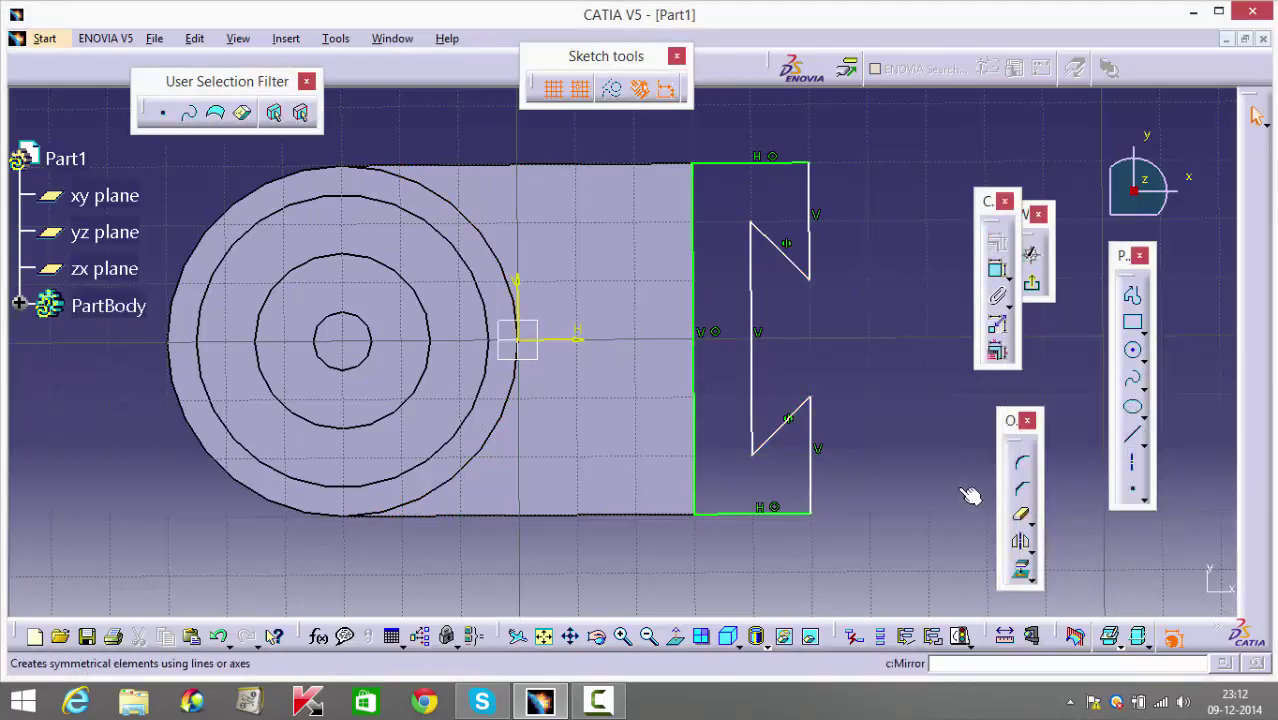
Dimension the notch depth between its inner vertical line and the lower outer vertical line, and set it to 8 mm.
{"action": "mouse_move", "coordinate": [925, 463]}
{"action": "middle_mouse_down"}
{"action": "mouse_move", "coordinate": [913, 451]}
{"action": "mouse_move", "coordinate": [915, 490]}
{"action": "middle_mouse_up"}
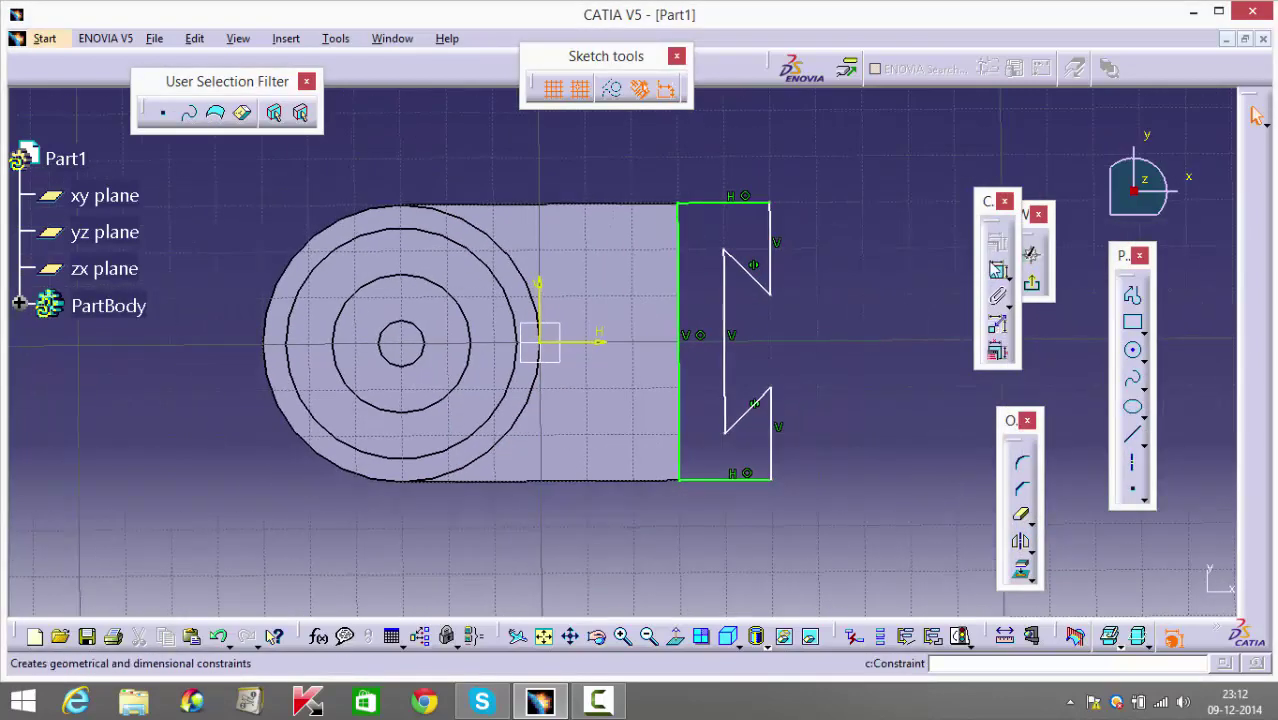
{"action": "left_click", "coordinate": [726, 351]}
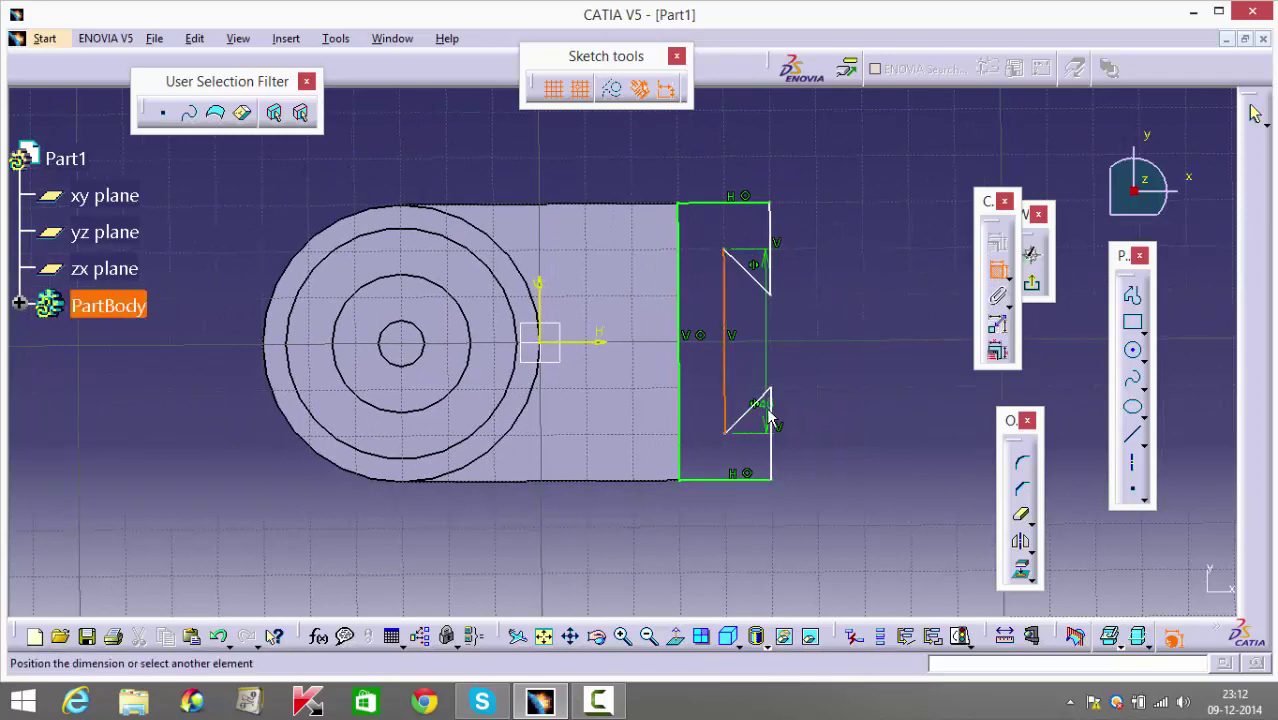
{"action": "left_click", "coordinate": [778, 416]}
{"action": "left_click", "coordinate": [741, 150]}
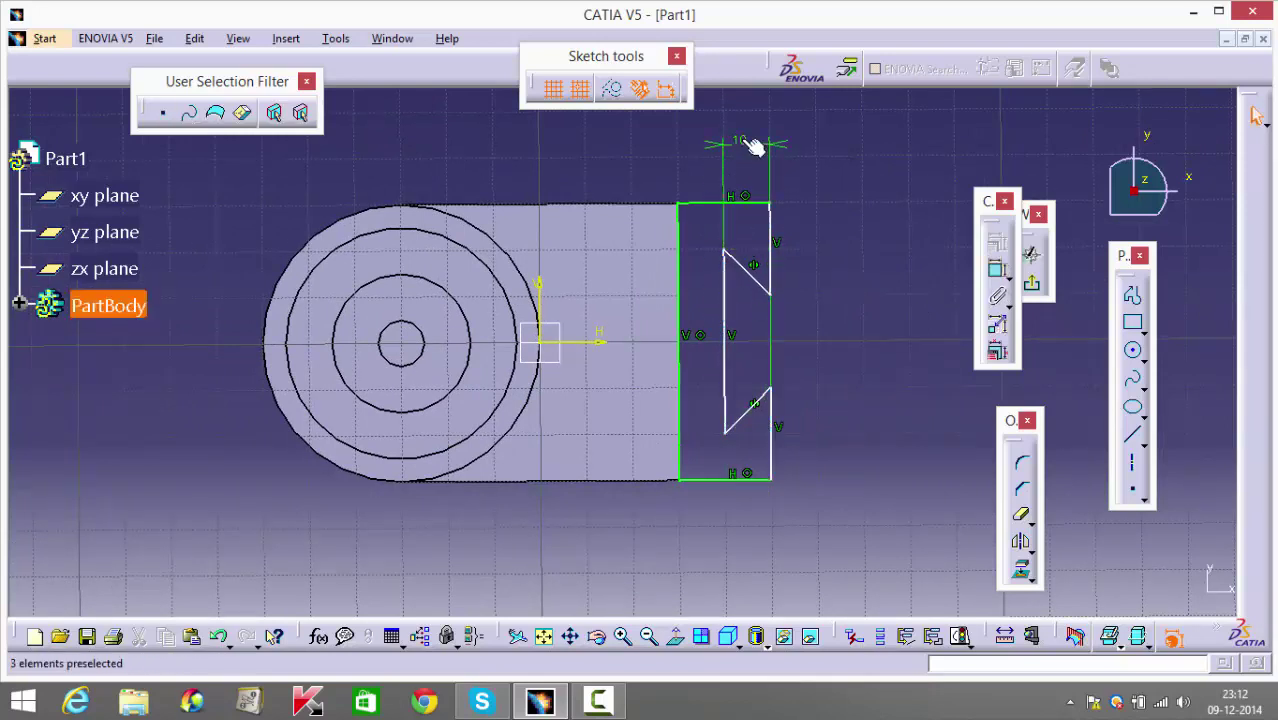
{"action": "double_click", "coordinate": [736, 138]}
{"action": "type", "text": "8"}
{"action": "key", "text": "Return"}
{"action": "left_click", "coordinate": [844, 419]}
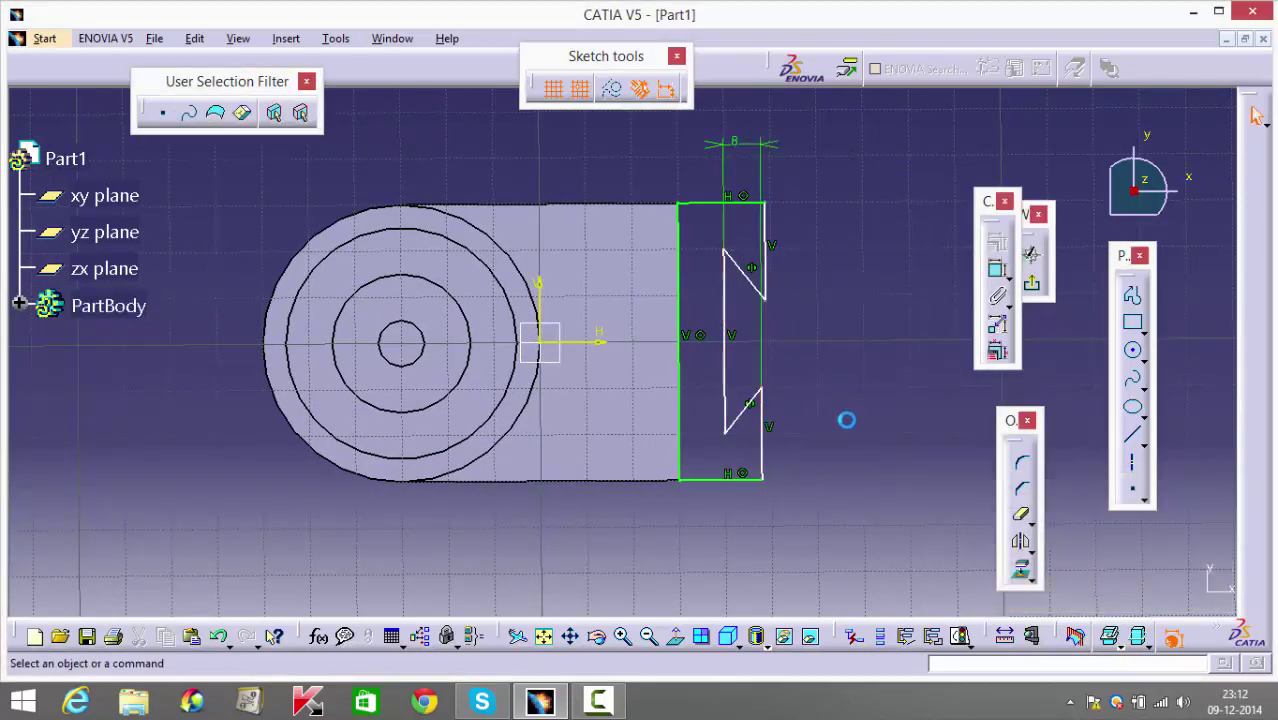
Dimension the length of the profile's lower horizontal line and set it to 16 mm.
{"action": "left_click", "coordinate": [997, 269]}
{"action": "left_click", "coordinate": [724, 481]}
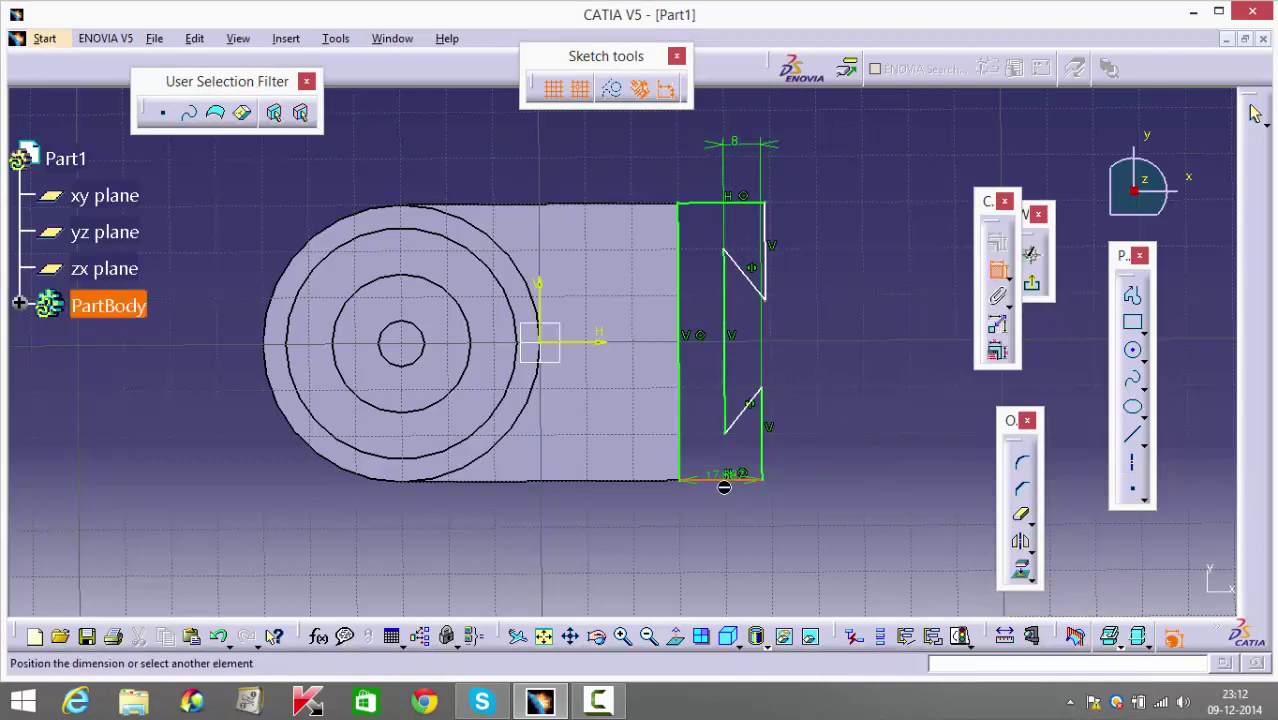
{"action": "left_click", "coordinate": [716, 527]}
{"action": "double_click", "coordinate": [716, 527]}
{"action": "type", "text": "15"}
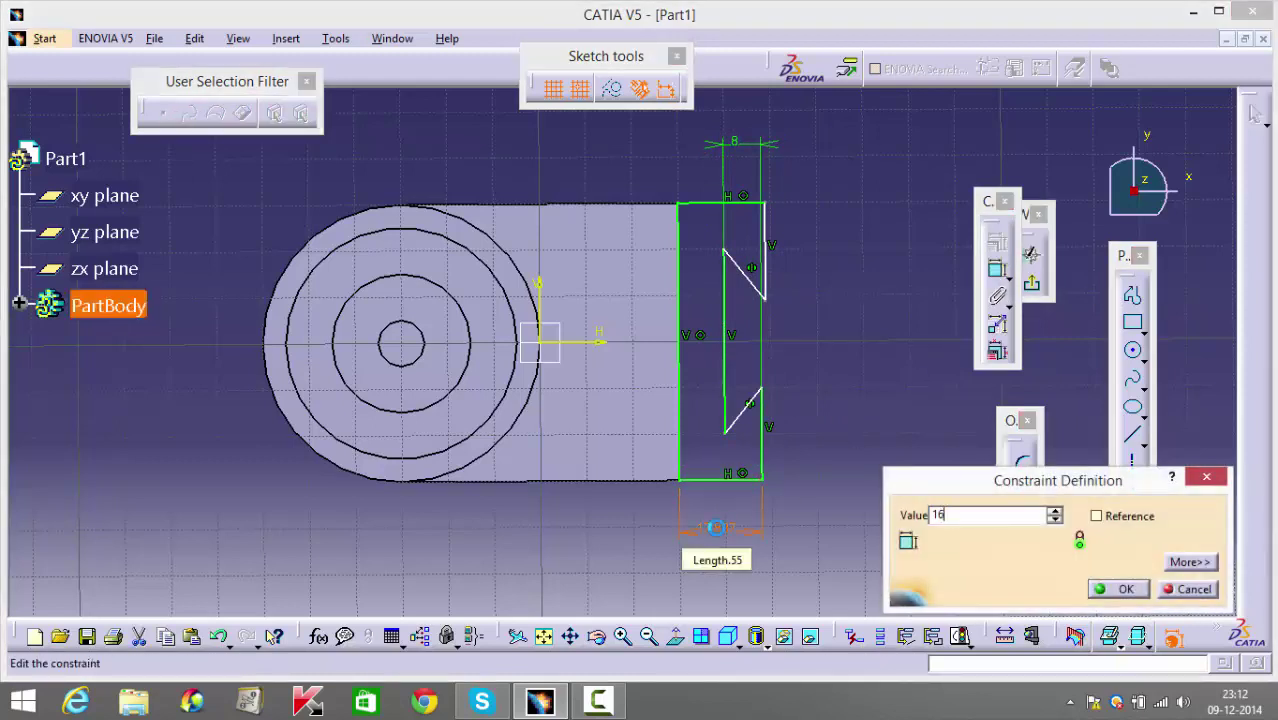
{"action": "key", "text": "Return"}
{"action": "left_click", "coordinate": [899, 430]}
Dimension the angle between the notch's inner vertical line and the upper slanted line, and set it to 60 degrees.
{"action": "left_click", "coordinate": [997, 271]}
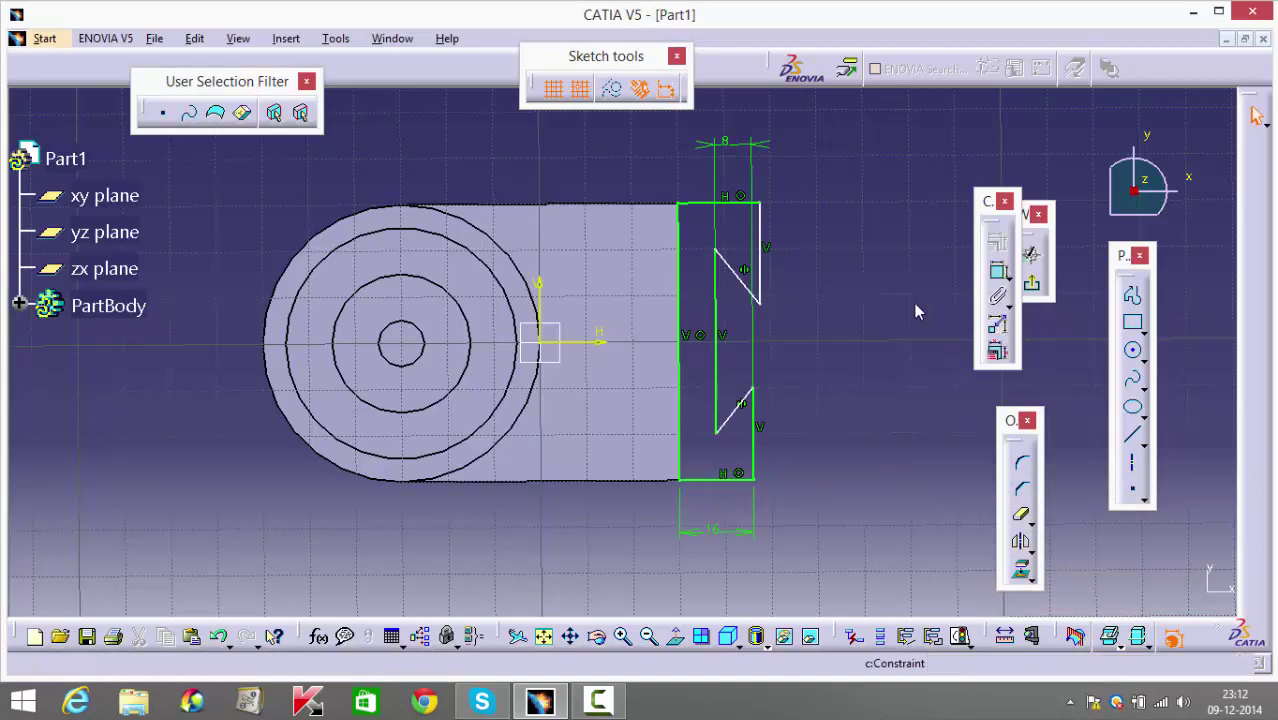
{"action": "left_click", "coordinate": [717, 322]}
{"action": "left_click", "coordinate": [738, 279]}
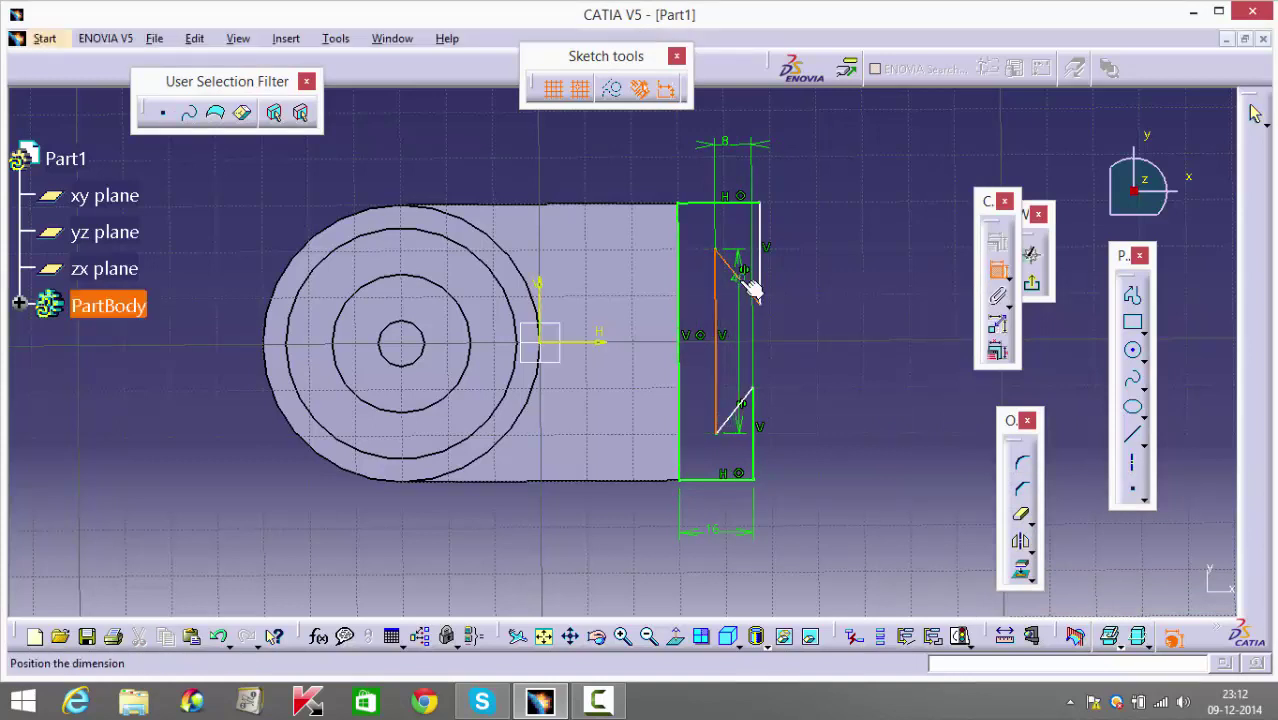
{"action": "left_click", "coordinate": [742, 314]}
{"action": "double_click", "coordinate": [732, 304]}
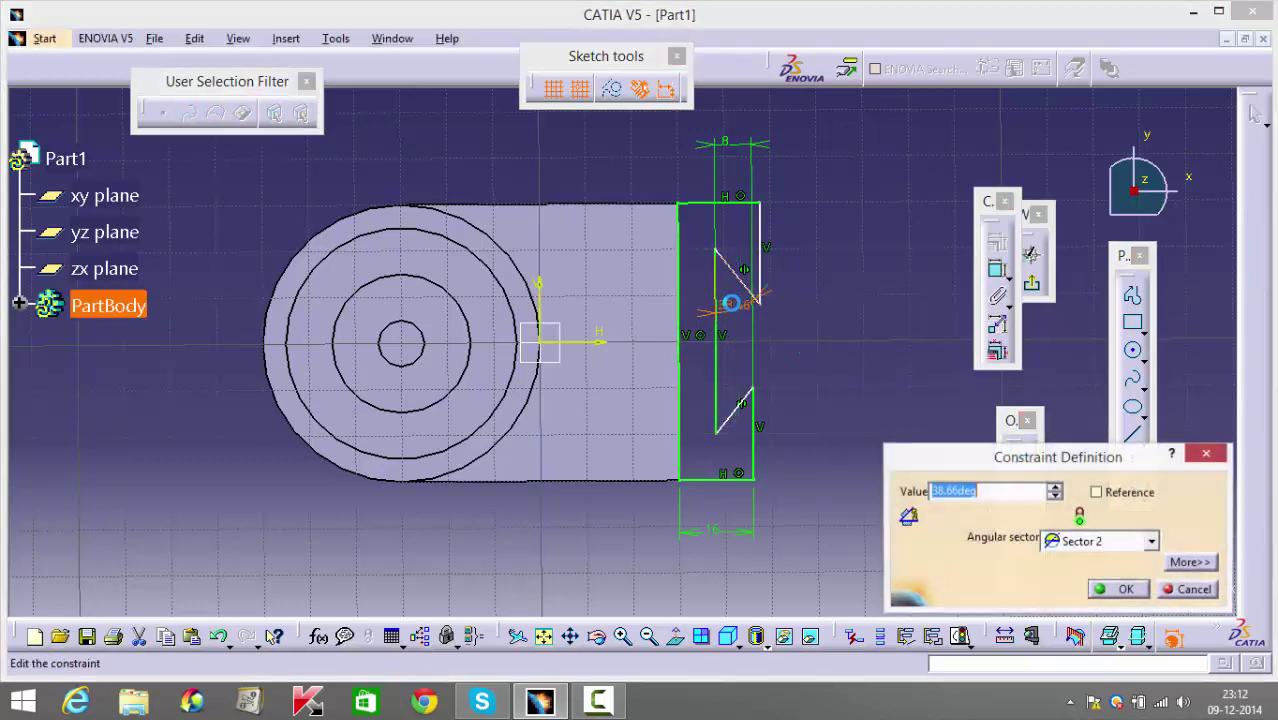
{"action": "type", "text": "60"}
{"action": "key", "text": "Return"}
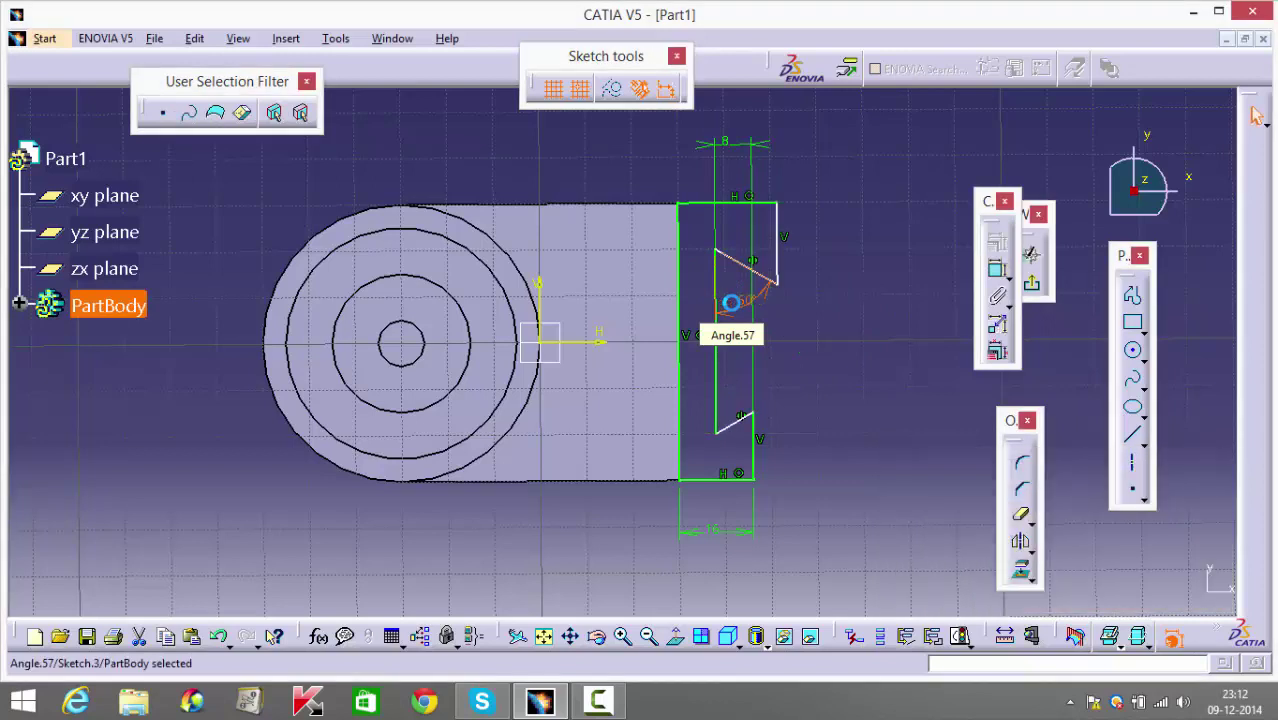
{"action": "left_click", "coordinate": [799, 368]}
Try to dimension the angle between the notch's inner vertical line and the lower slanted line.
{"action": "left_click", "coordinate": [997, 270]}
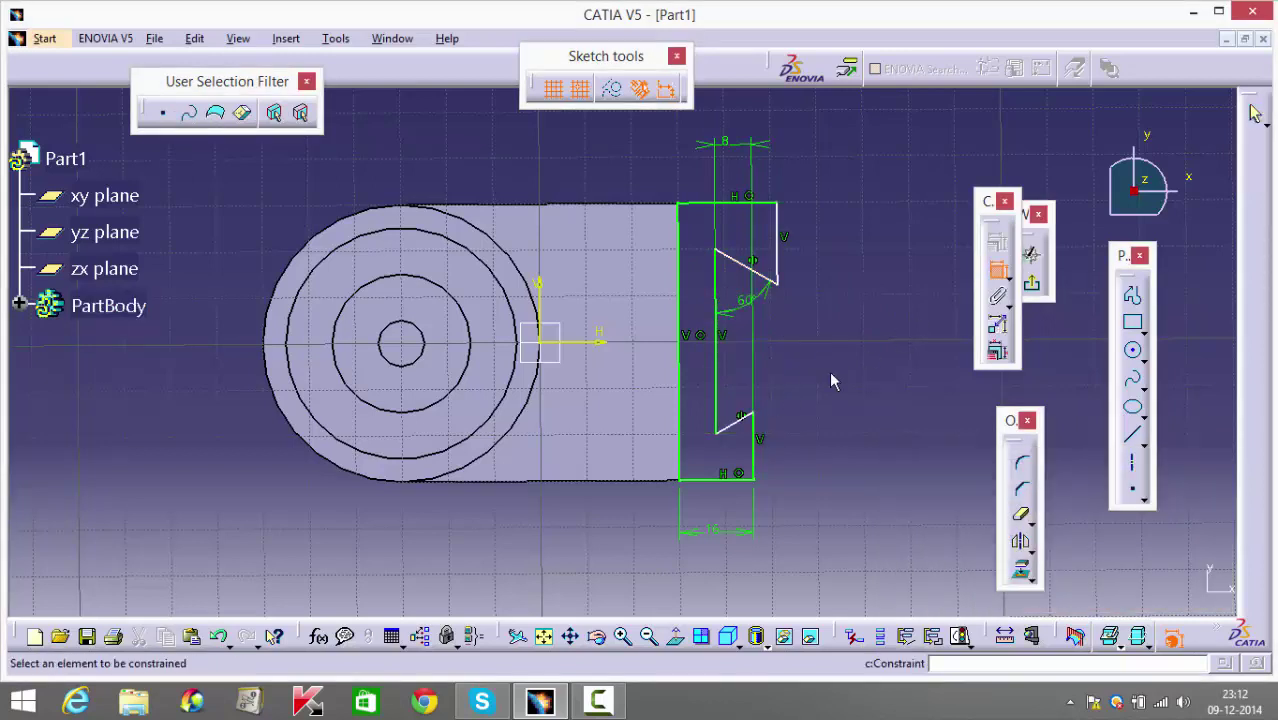
{"action": "left_click", "coordinate": [736, 426]}
{"action": "left_click", "coordinate": [724, 394]}
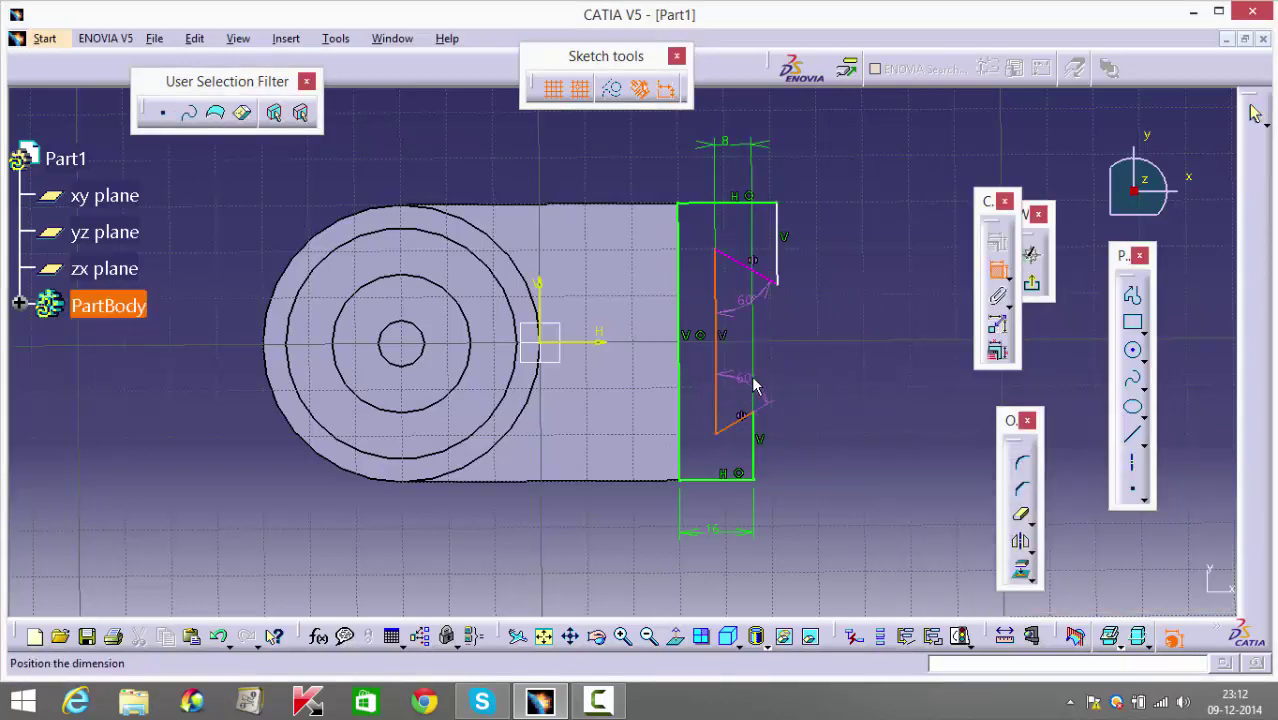
{"action": "left_click", "coordinate": [757, 378]}
{"action": "left_click", "coordinate": [757, 370]}
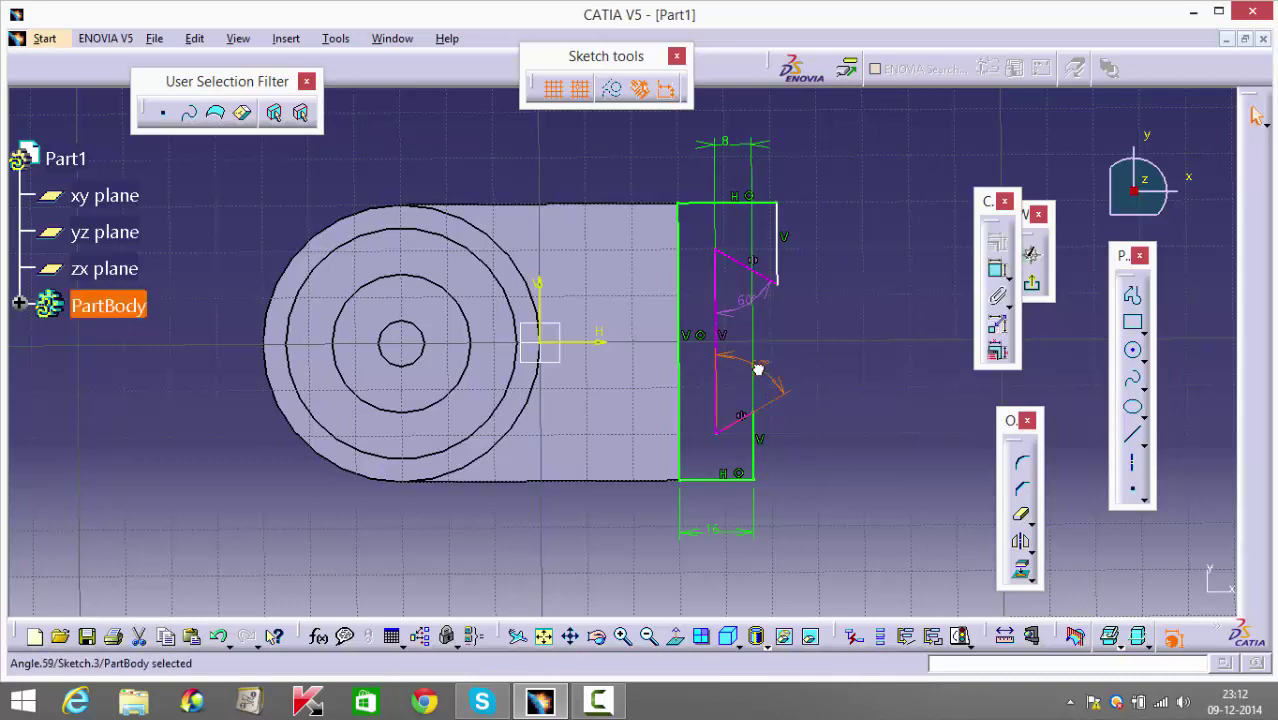
{"action": "left_click", "coordinate": [776, 365]}
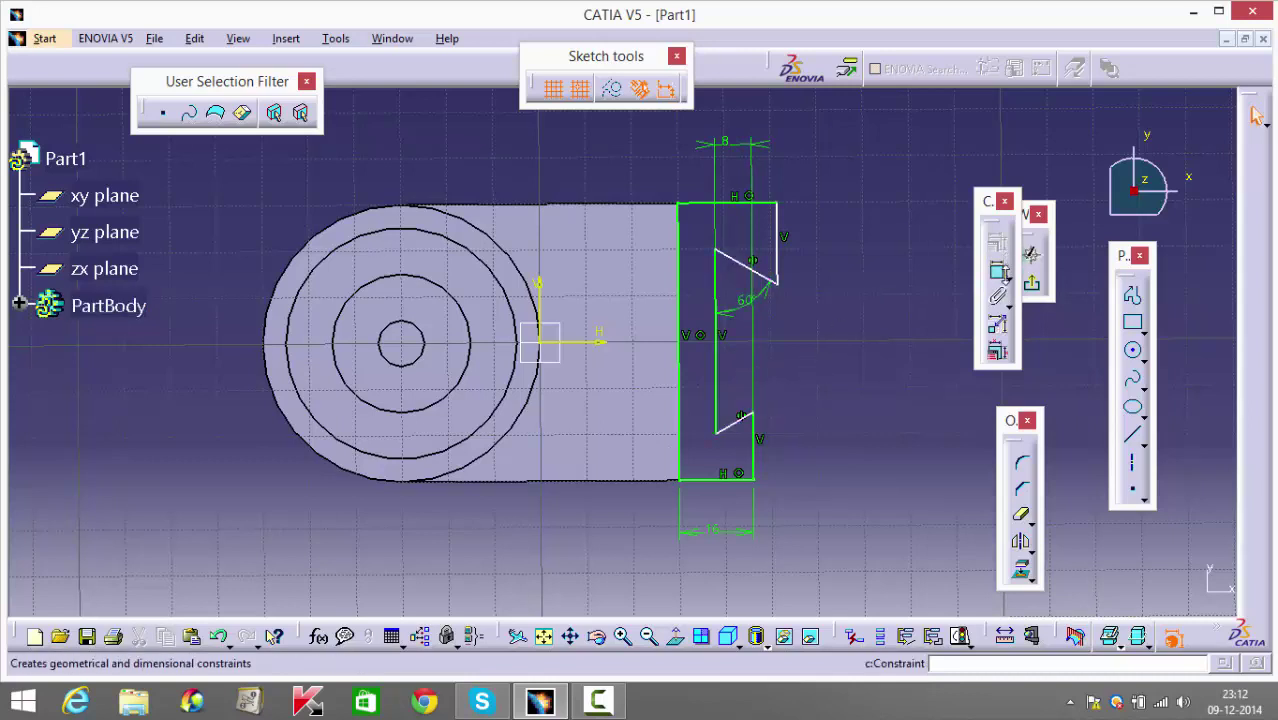
Dimension the length of the profile's upper horizontal line and set it to 16 mm.
{"action": "left_click", "coordinate": [772, 204]}
{"action": "left_click", "coordinate": [755, 103]}
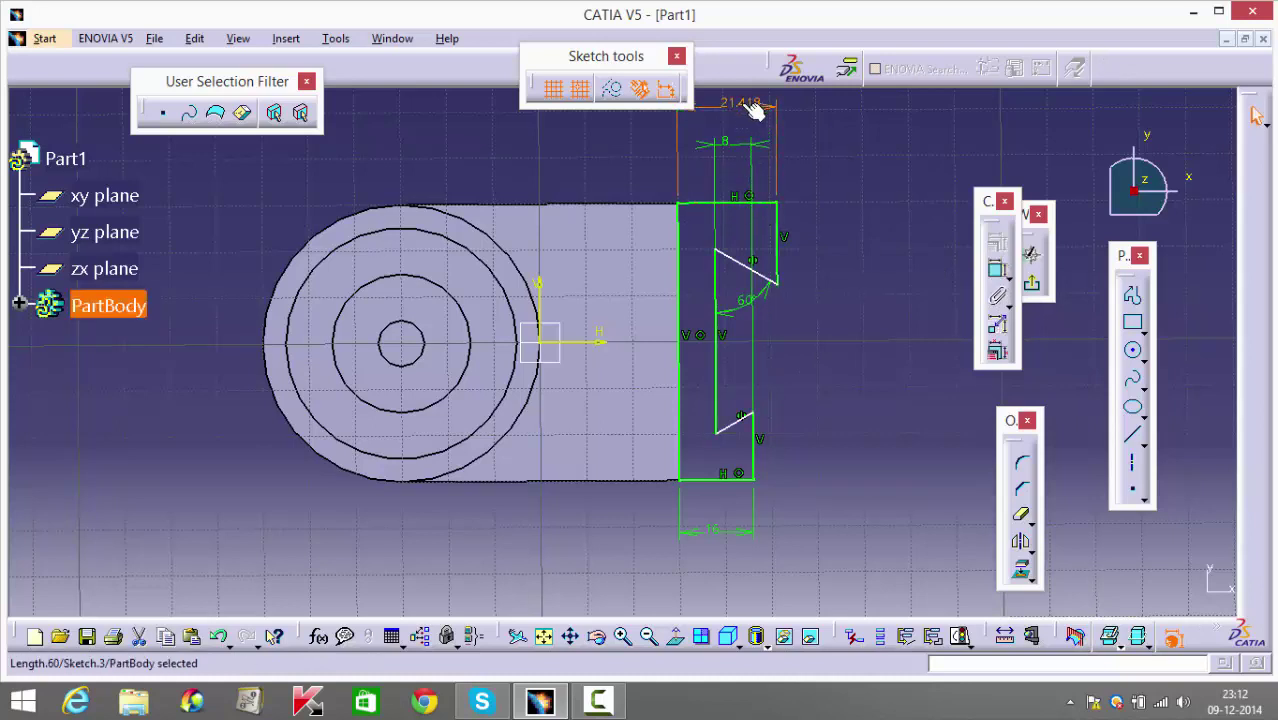
{"action": "double_click", "coordinate": [741, 103]}
{"action": "type", "text": "16"}
{"action": "key", "text": "Return"}
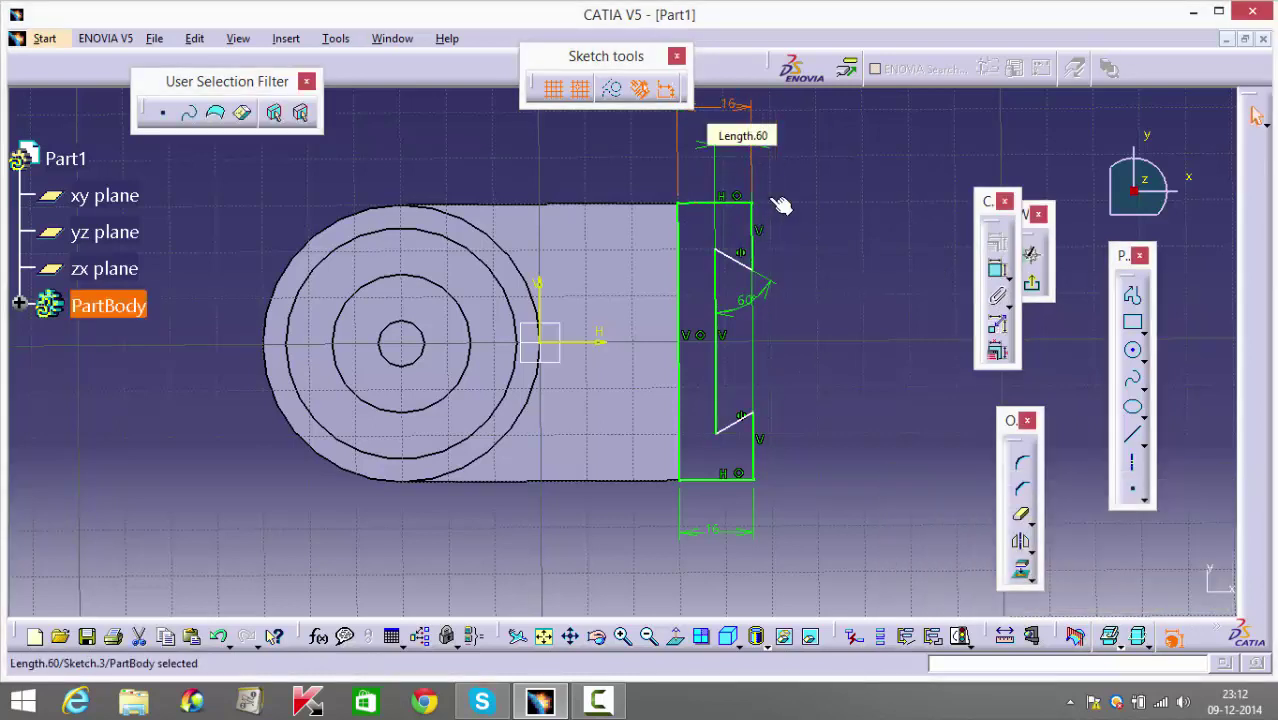
Dimension the notch opening between the outer ends of the two slanted lines, set it to 30 mm, and exit the sketch.
{"action": "left_click_drag", "start_coordinate": [745, 432], "coordinate": [742, 405]}
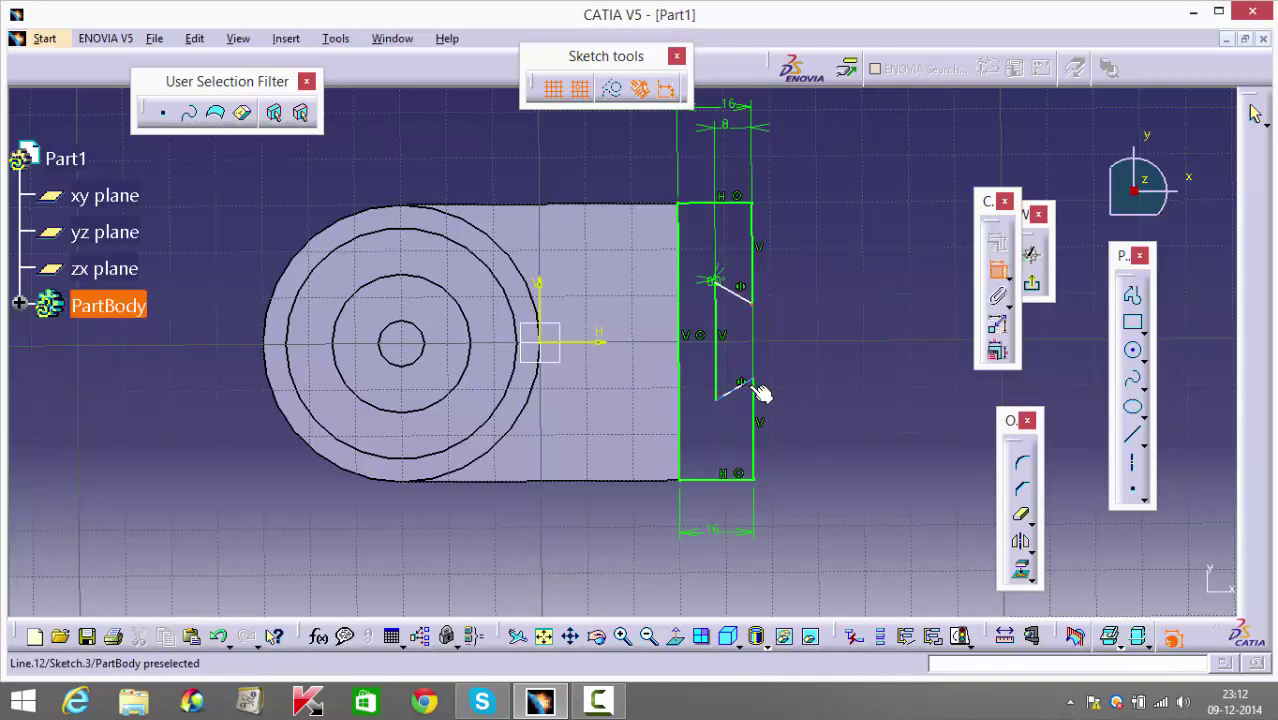
{"action": "left_click", "coordinate": [765, 385]}
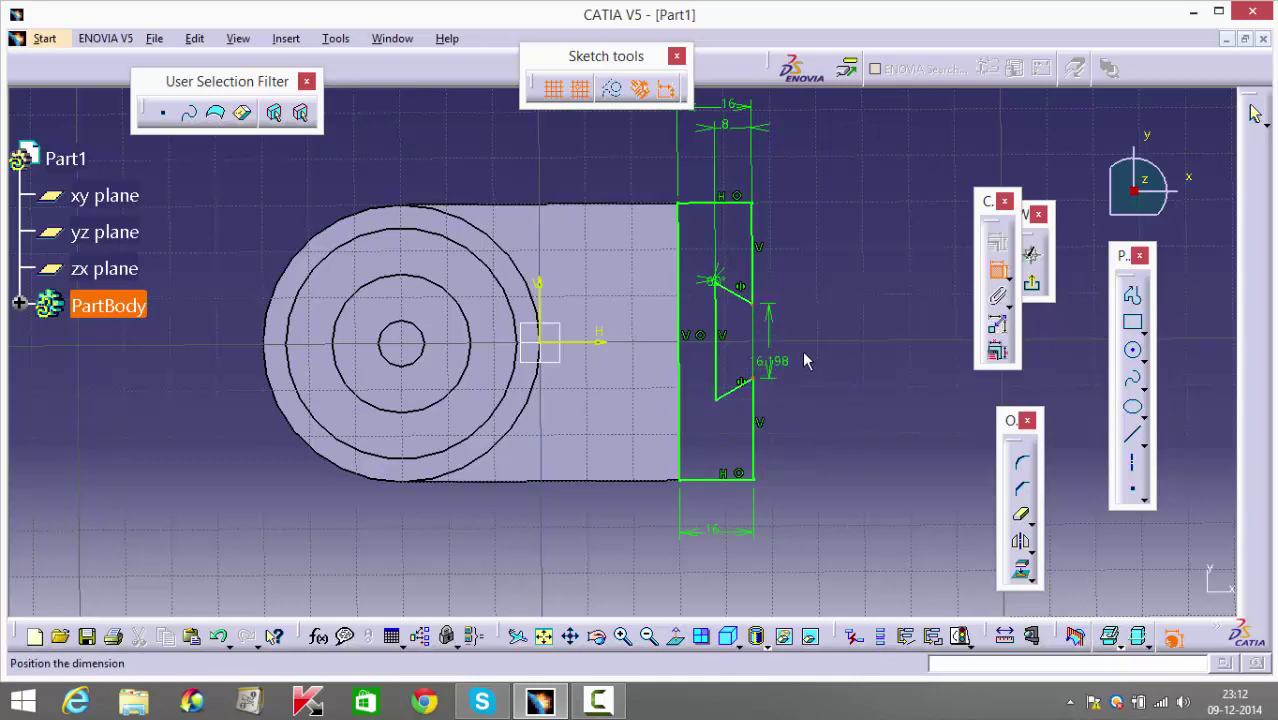
{"action": "left_click", "coordinate": [827, 345]}
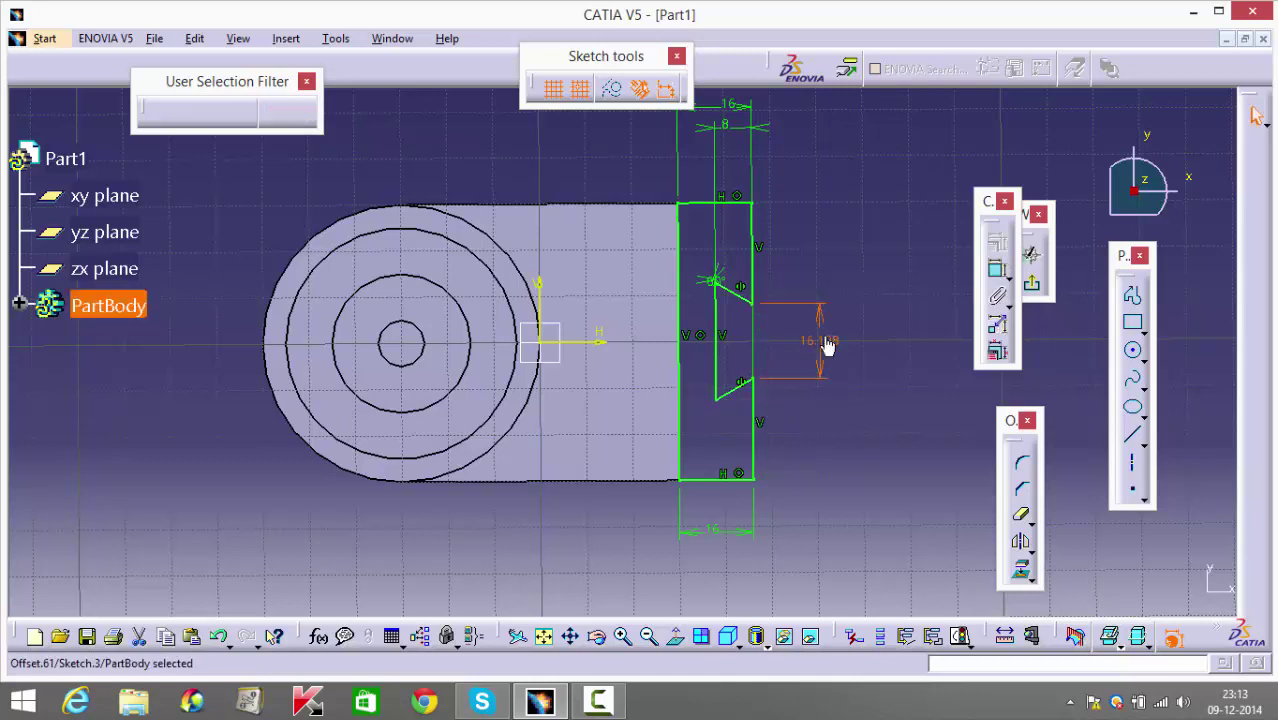
{"action": "double_click", "coordinate": [827, 345]}
{"action": "type", "text": "30"}
{"action": "key", "text": "Return"}
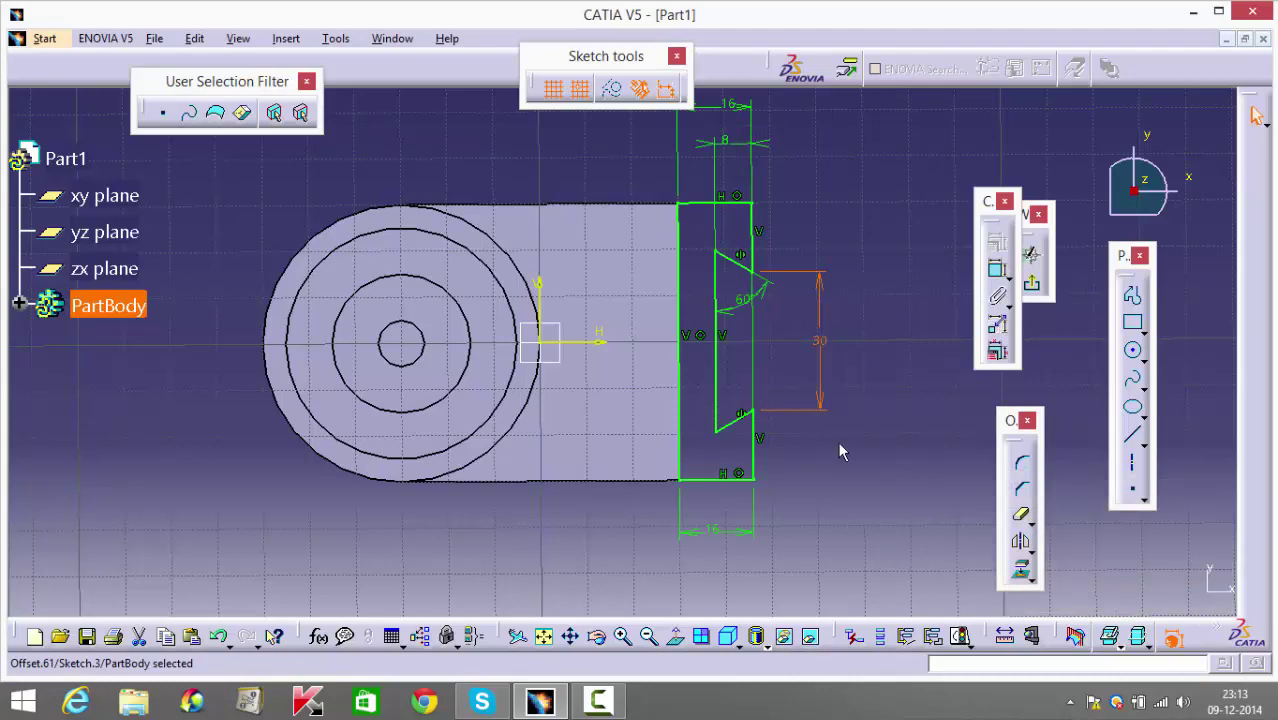
{"action": "left_click", "coordinate": [1031, 283]}
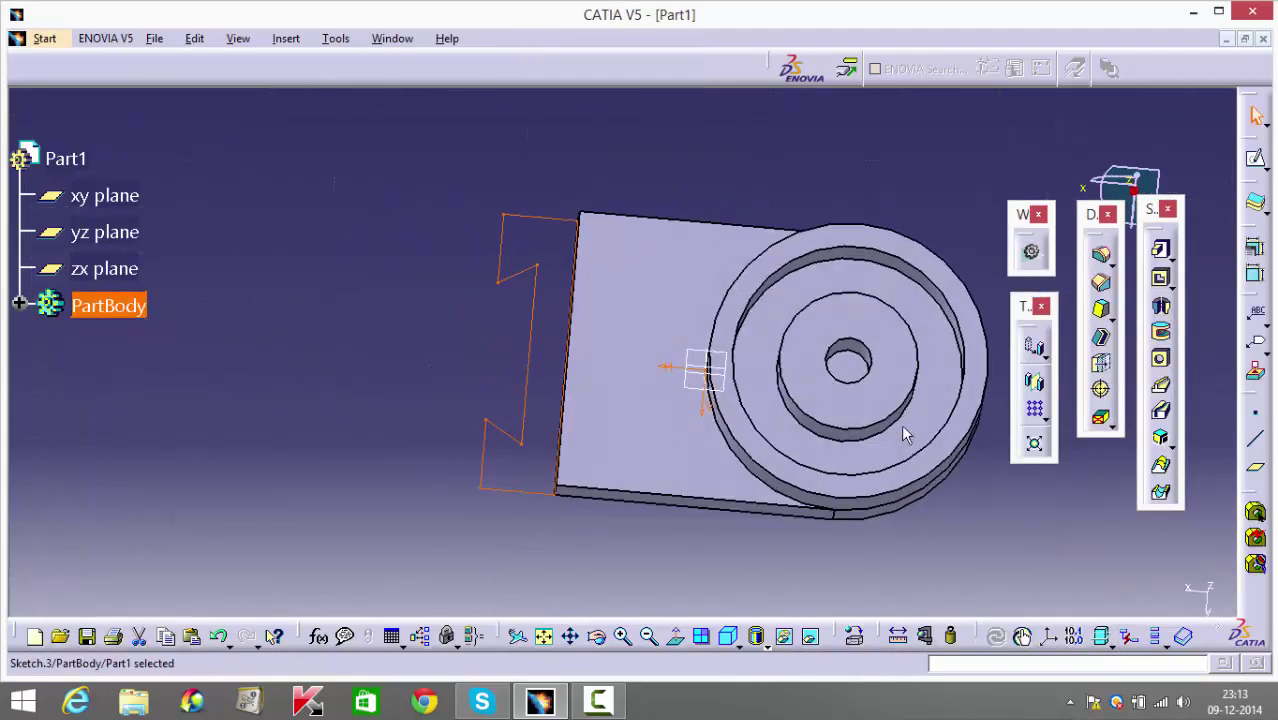
{"action": "mouse_move", "coordinate": [303, 472]}
{"action": "middle_mouse_down"}
{"action": "mouse_move", "coordinate": [514, 140]}
{"action": "mouse_move", "coordinate": [531, 357]}
{"action": "mouse_move", "coordinate": [700, 338]}
{"action": "middle_mouse_up"}
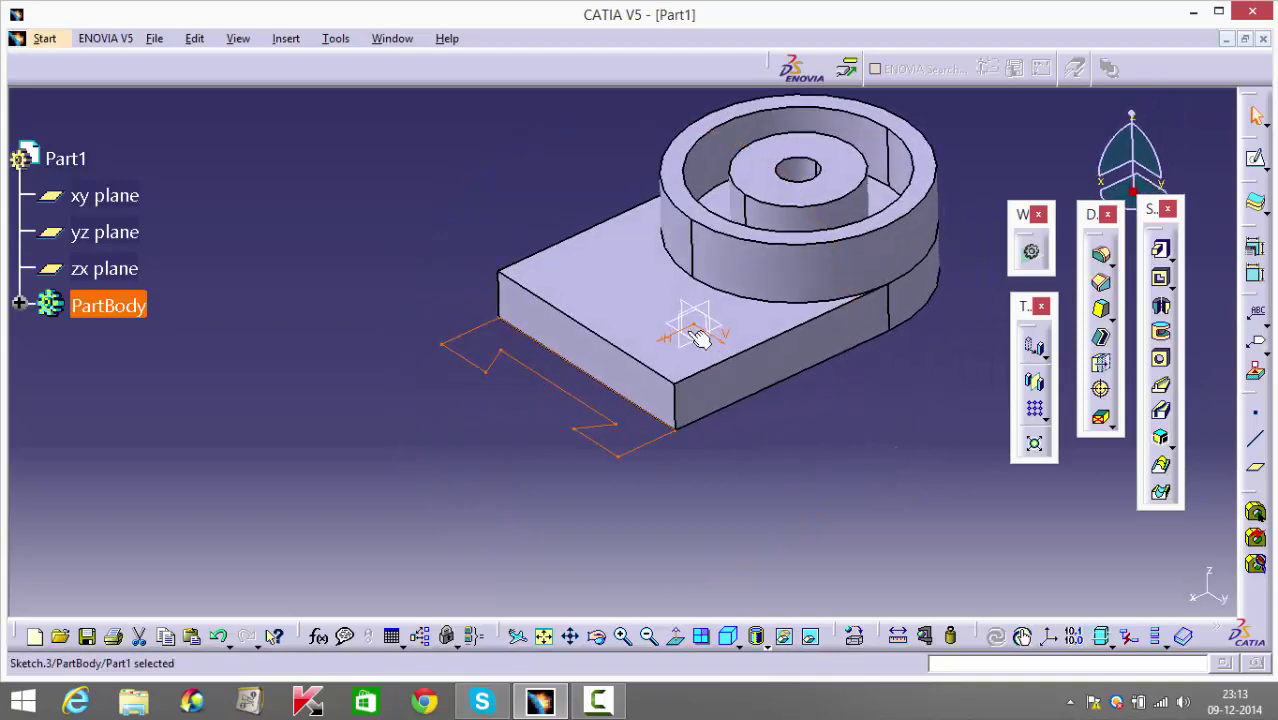
{"action": "left_click", "coordinate": [1161, 263]}
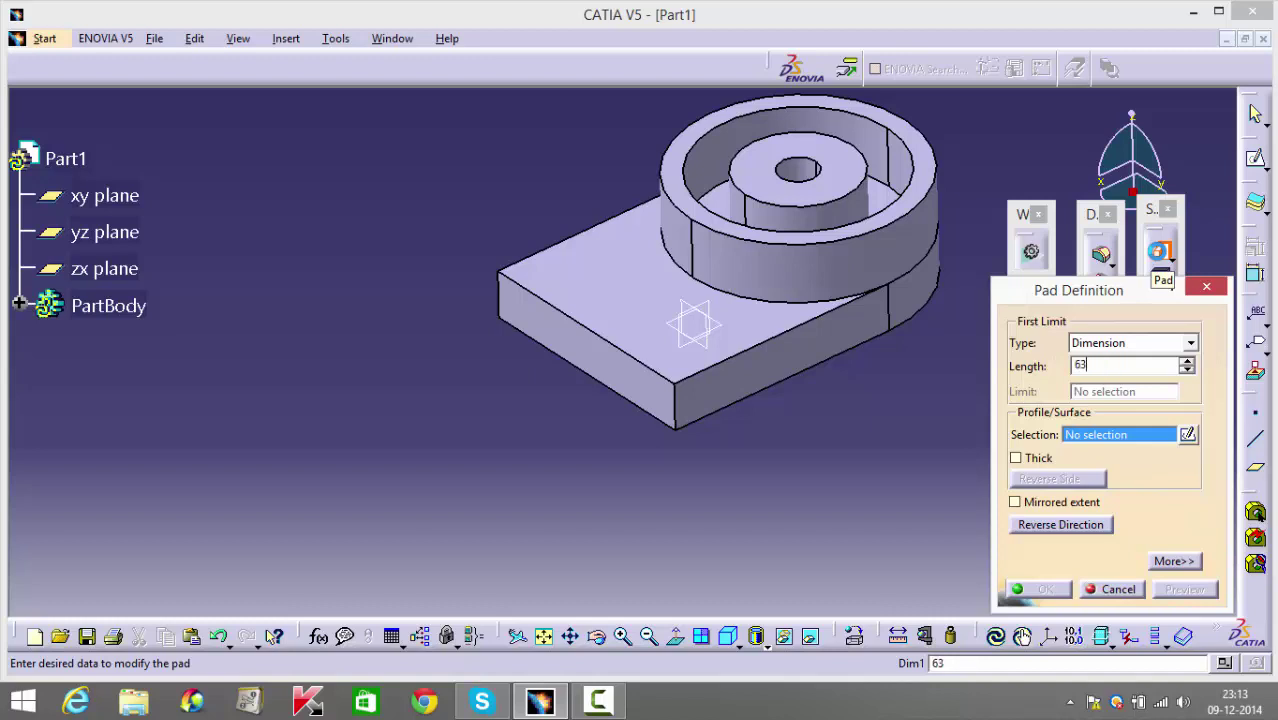
{"action": "key", "text": "Return"}
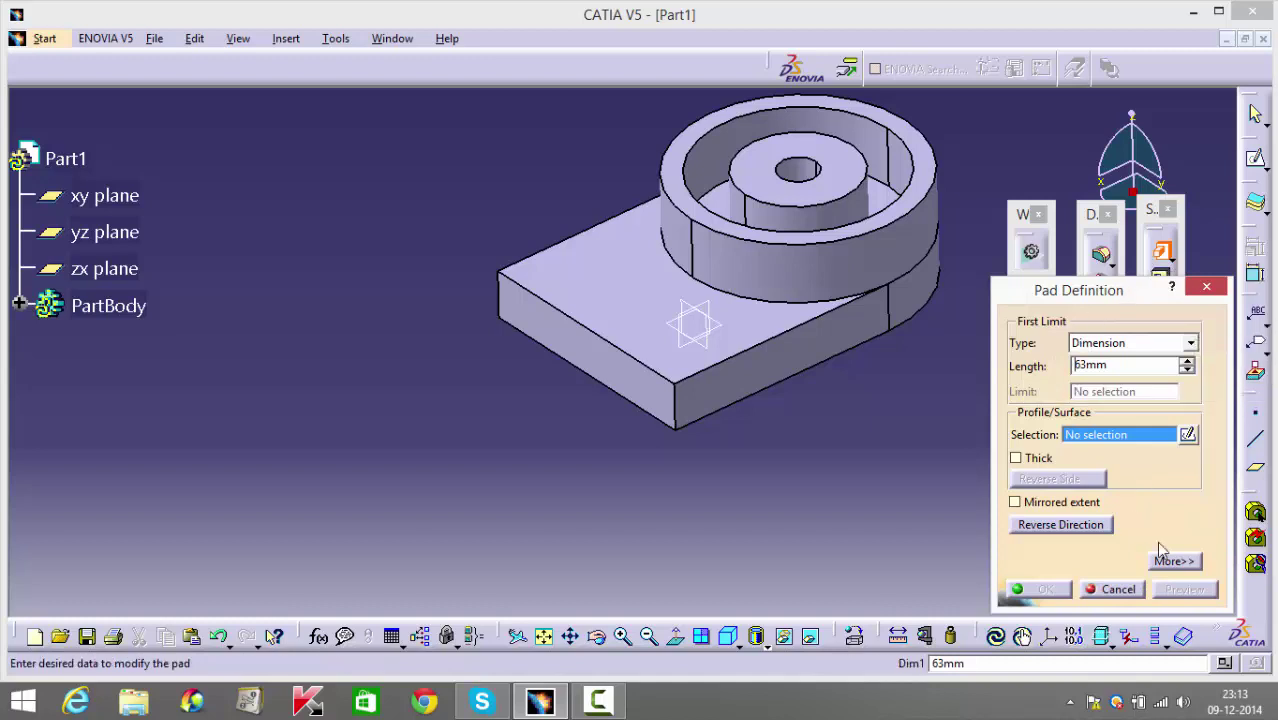
{"action": "left_click", "coordinate": [1112, 589]}
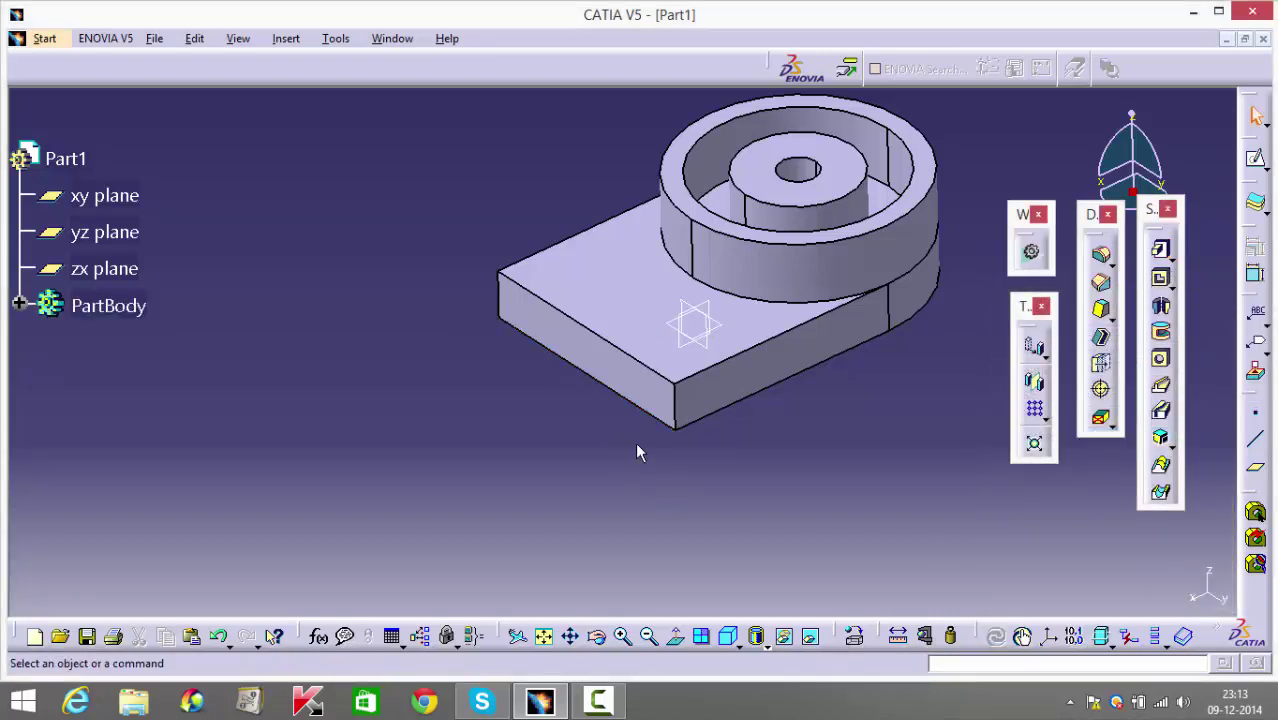
Define Sketch.3, the notched profile, as the in-work object of the part body.
{"action": "left_click", "coordinate": [19, 304]}
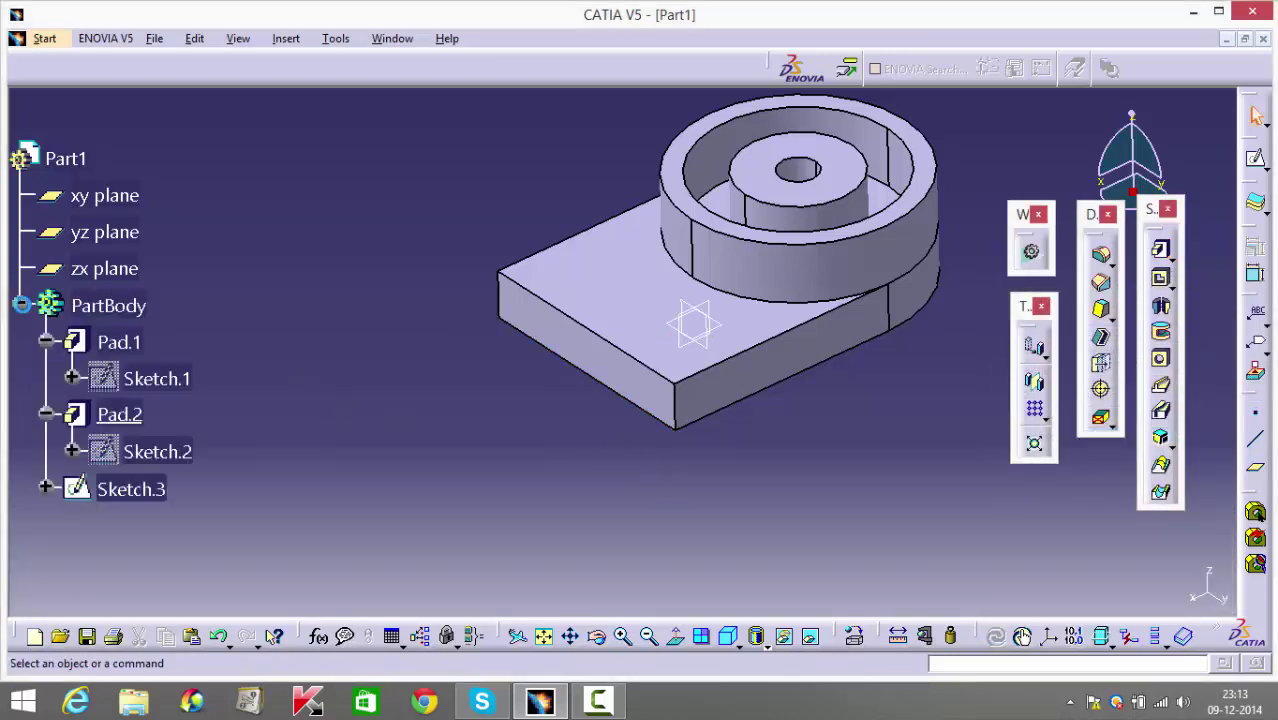
{"action": "right_click", "coordinate": [143, 492]}
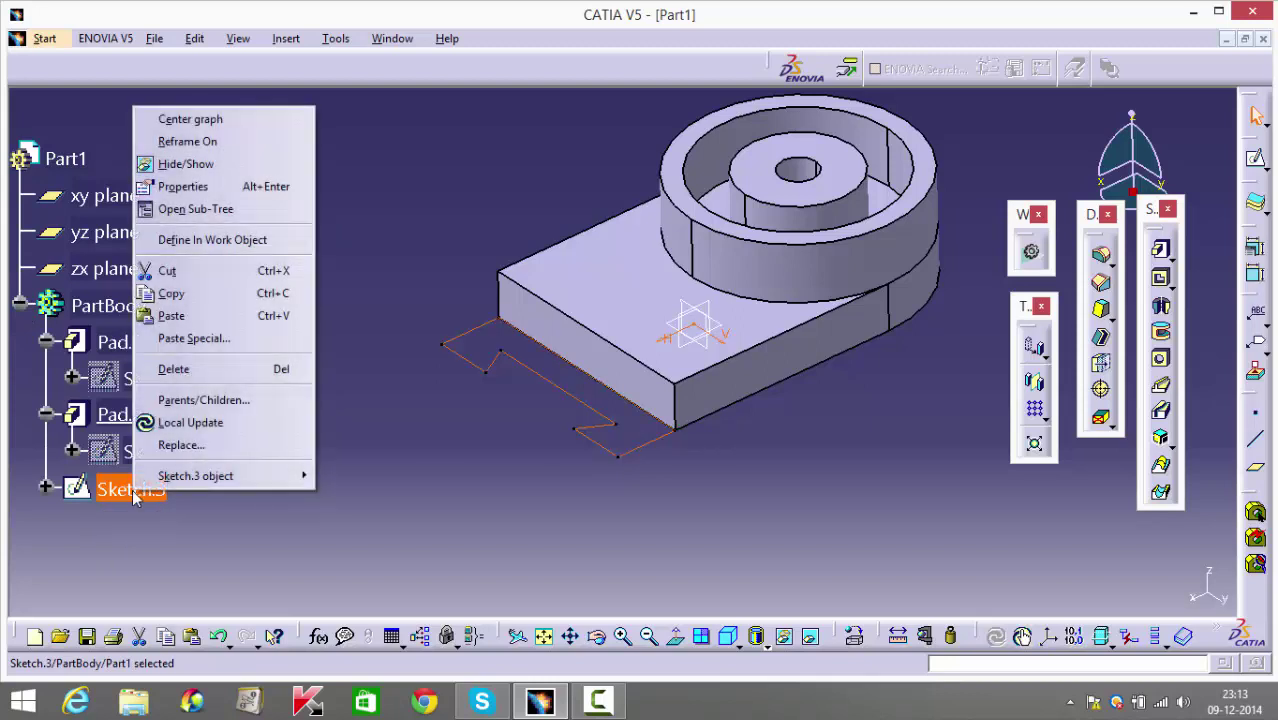
{"action": "left_click", "coordinate": [193, 244]}
{"action": "left_click", "coordinate": [455, 470]}
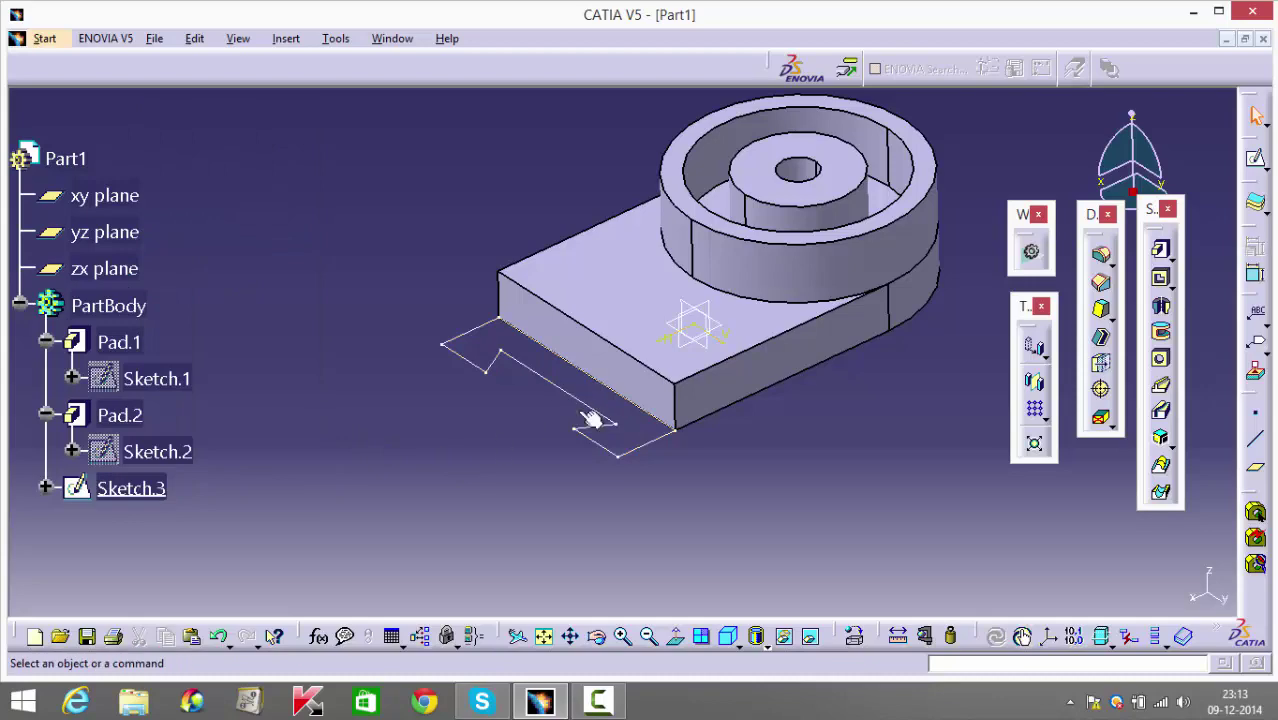
Pad the notched profile in Sketch.3 with a length of 63 mm.
{"action": "left_click", "coordinate": [140, 488]}
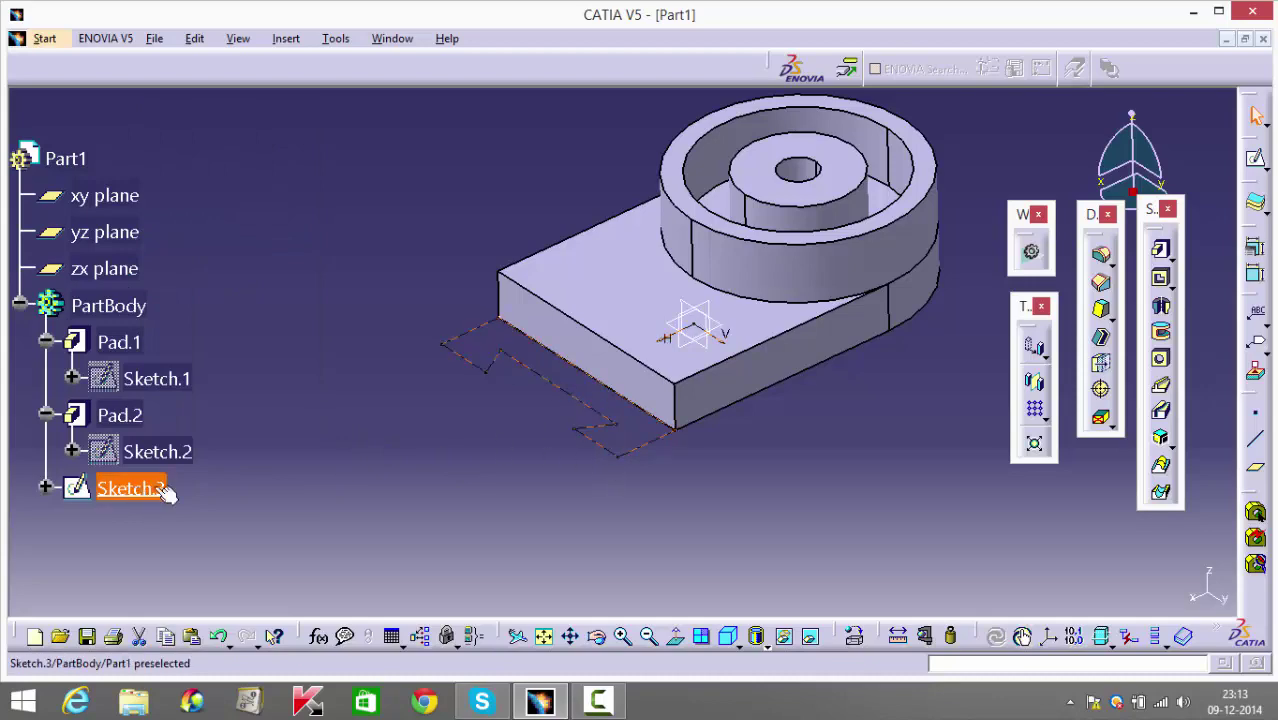
{"action": "left_click", "coordinate": [1160, 249]}
{"action": "type", "text": "63"}
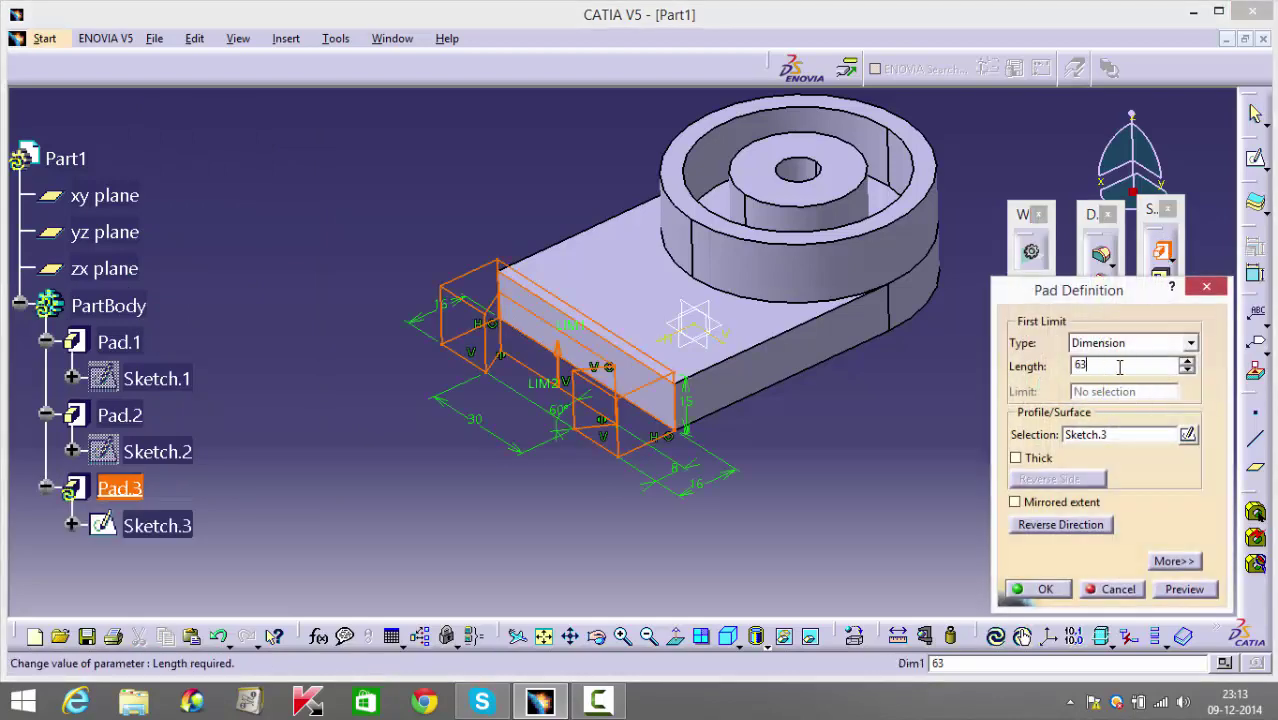
{"action": "key", "text": "Return"}
Start a sketch on the plate's bottom face and draw a circle about 20 mm in diameter on the horizontal axis near the rounded end.
{"action": "middle_click_drag", "start_coordinate": [918, 543], "coordinate": [539, 463]}
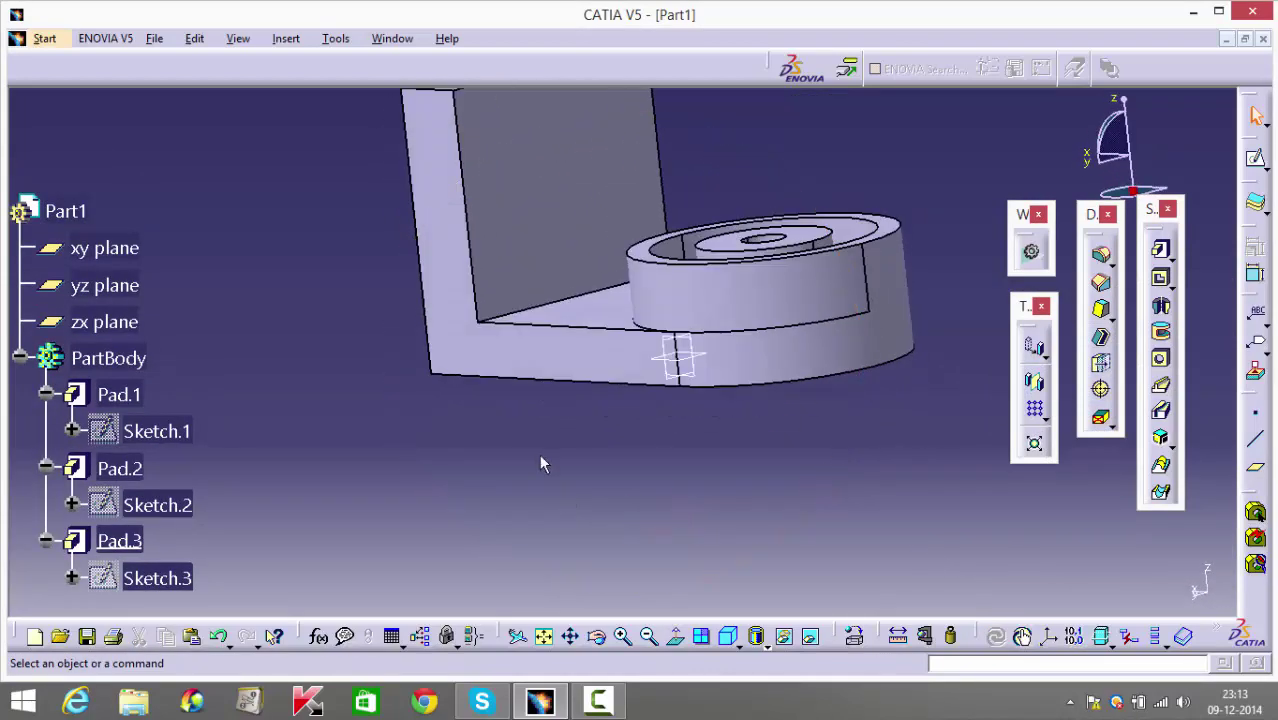
{"action": "middle_click_drag", "start_coordinate": [670, 410], "coordinate": [598, 330]}
{"action": "left_click", "coordinate": [580, 272]}
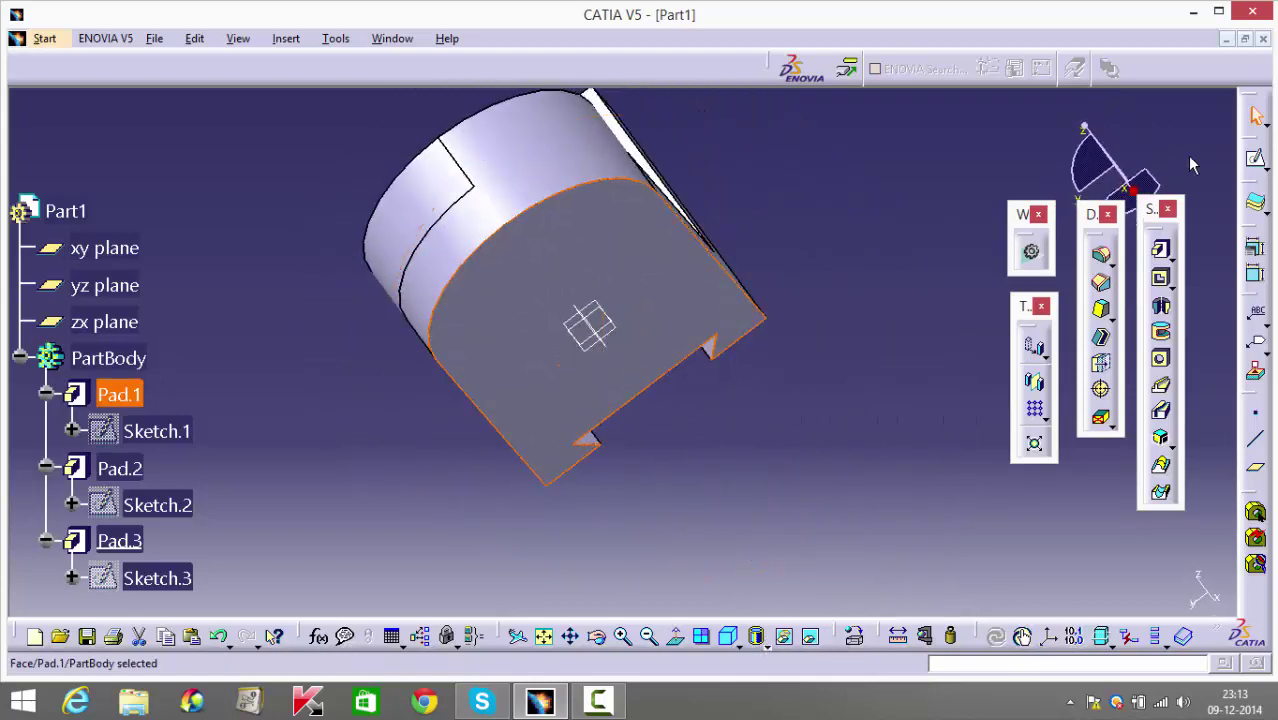
{"action": "left_click", "coordinate": [1255, 160]}
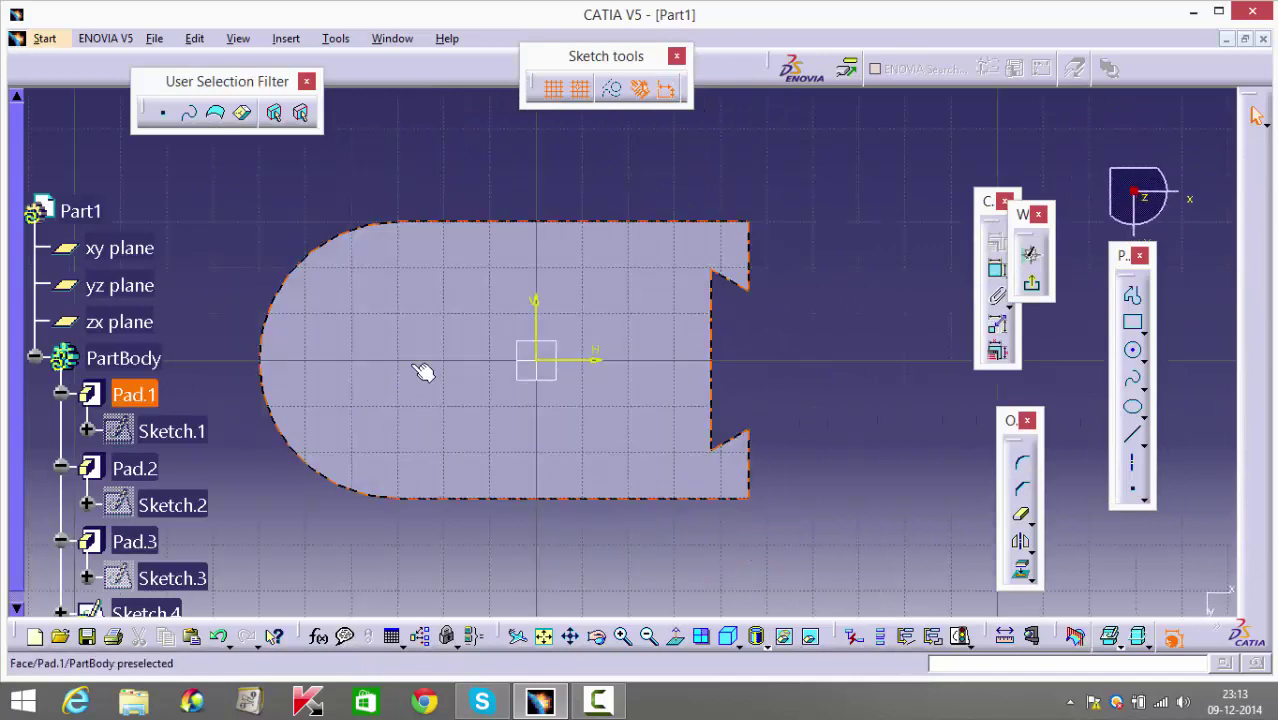
{"action": "left_click", "coordinate": [1136, 360]}
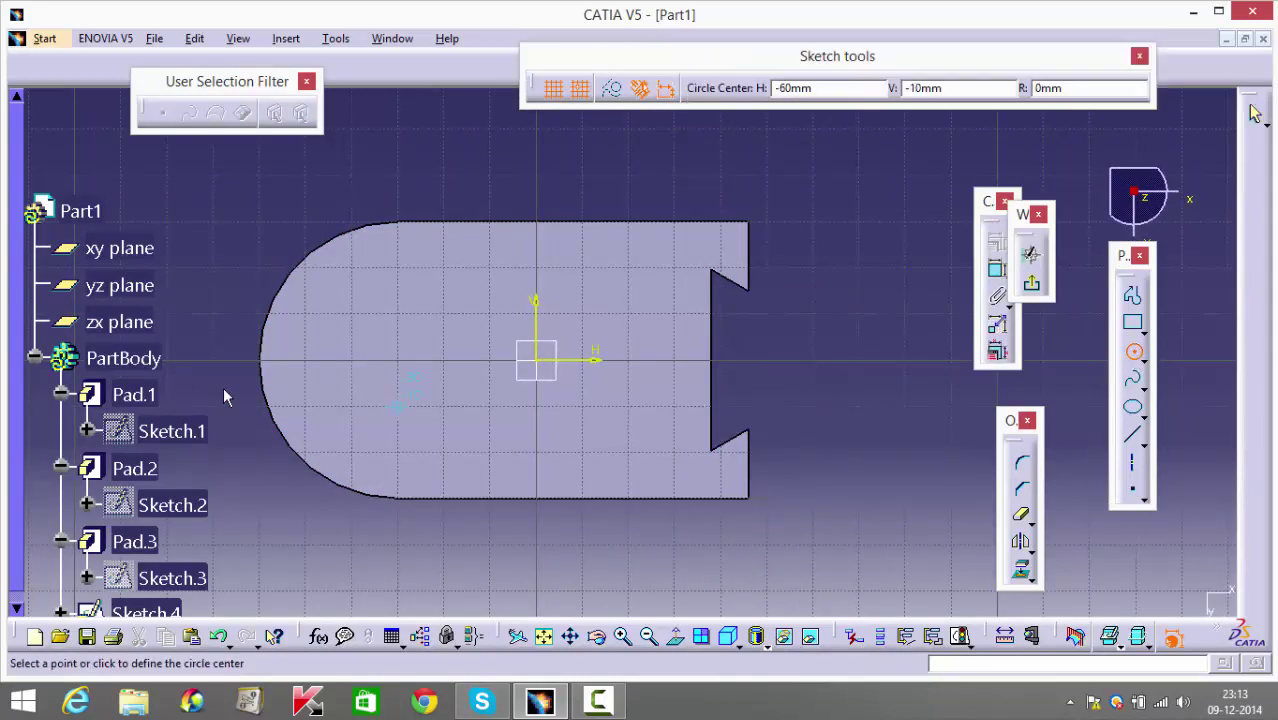
{"action": "left_click", "coordinate": [351, 360]}
{"action": "left_click", "coordinate": [372, 327]}
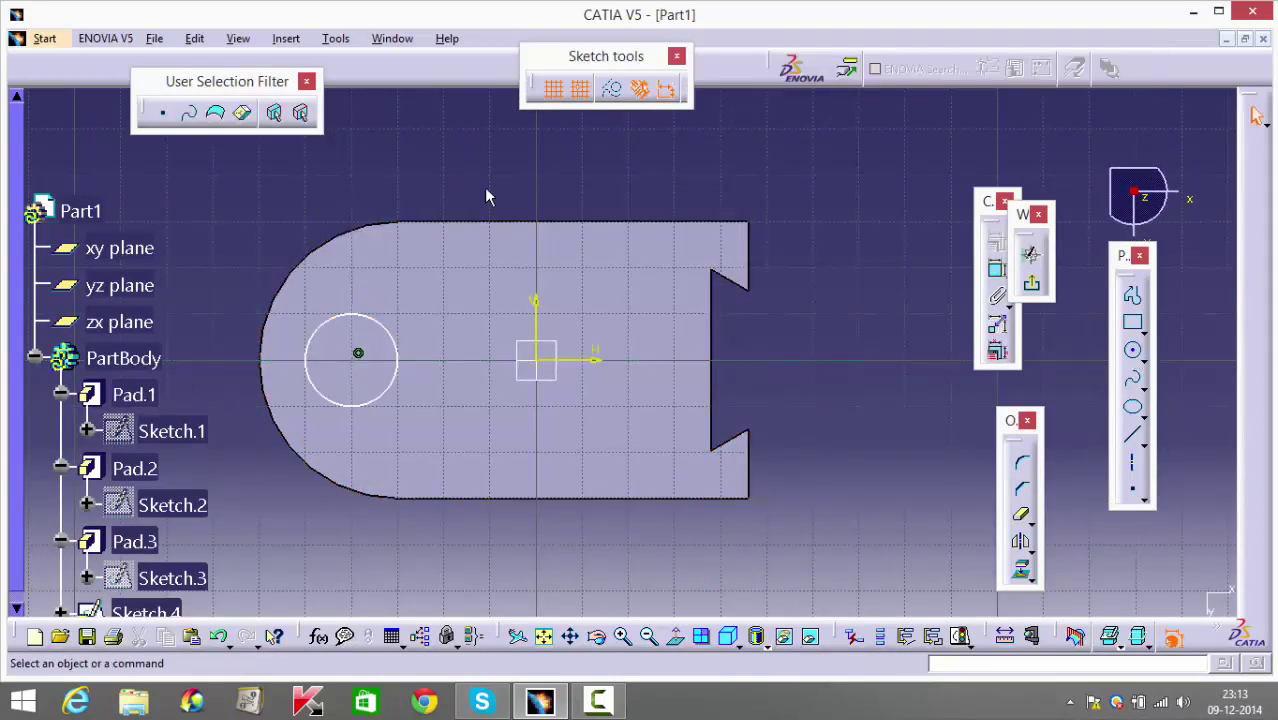
Dimension the circle's diameter and set it to 25 mm.
{"action": "left_click", "coordinate": [996, 270]}
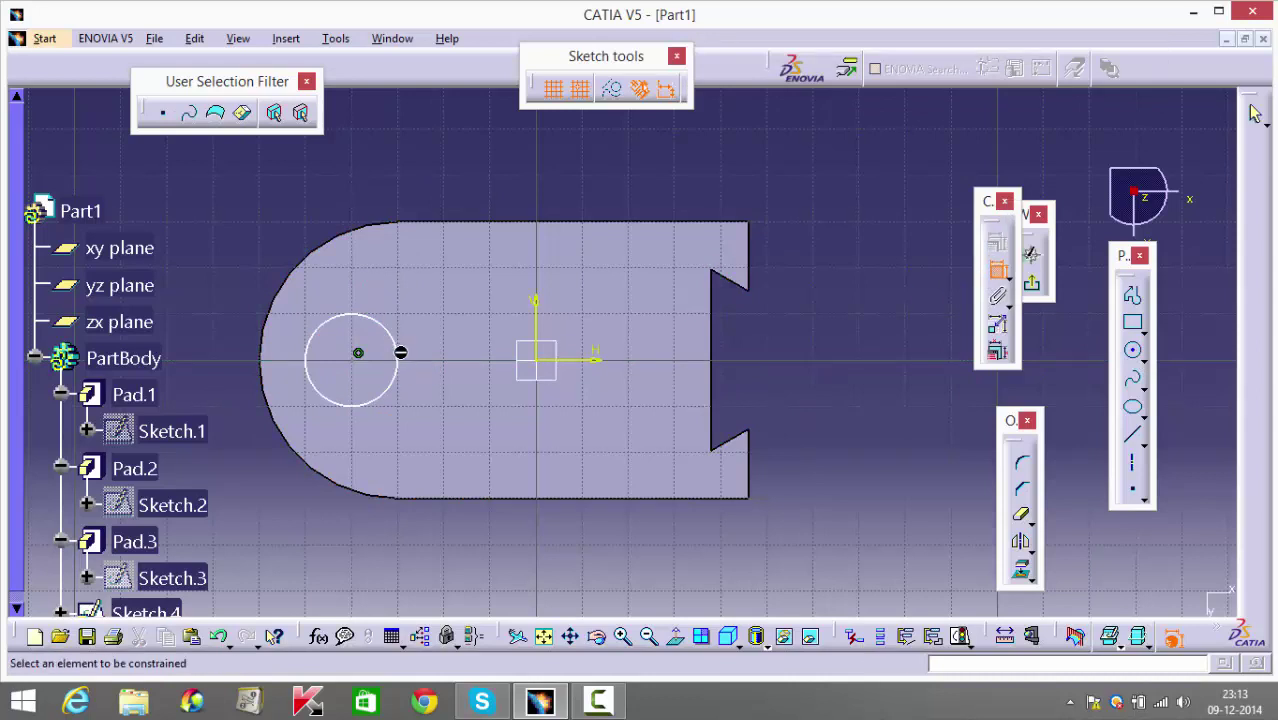
{"action": "left_click", "coordinate": [372, 320]}
{"action": "double_click", "coordinate": [416, 162]}
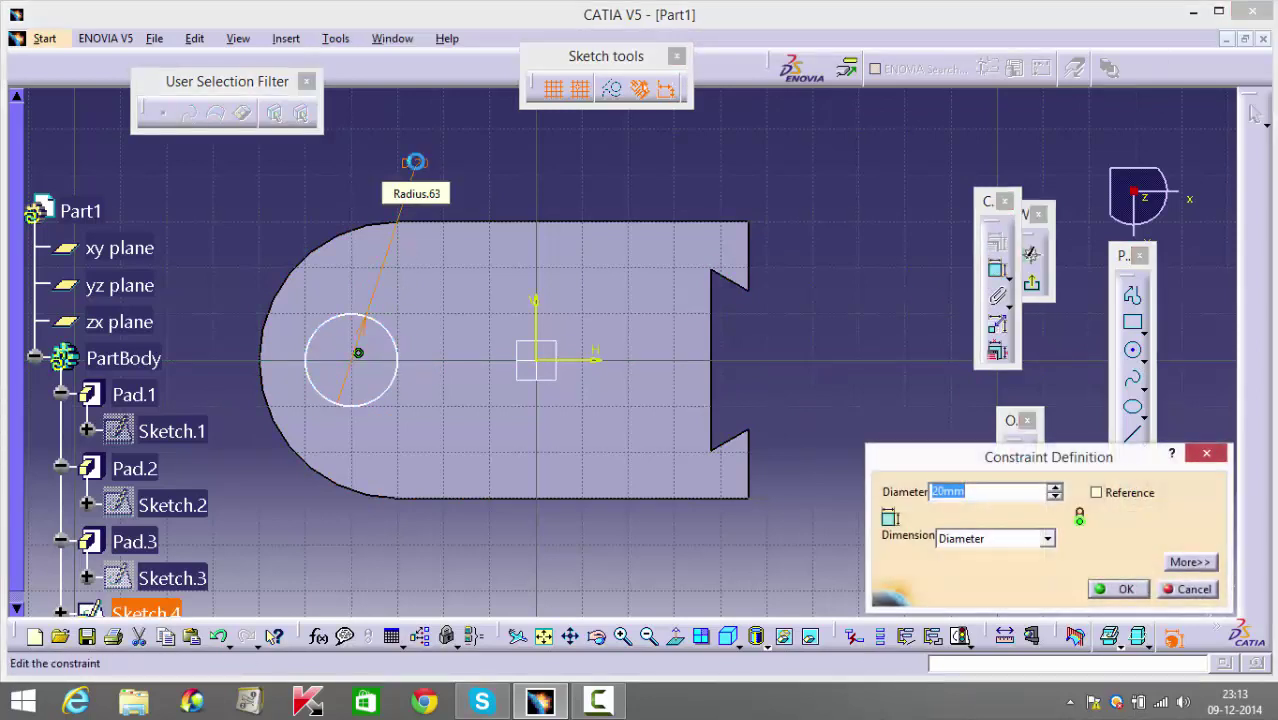
{"action": "type", "text": "25"}
{"action": "key", "text": "Return"}
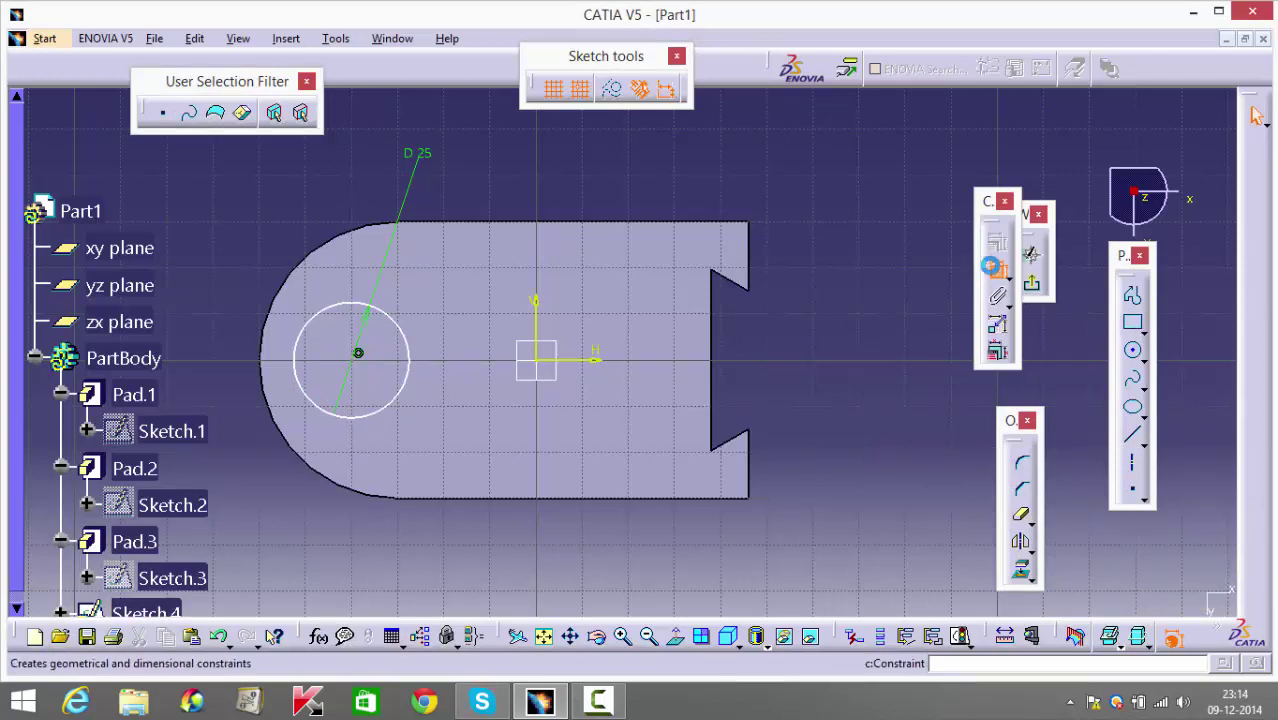
Make the circle concentric with the plate's rounded end edge and exit the sketch.
{"action": "left_click", "coordinate": [996, 270]}
{"action": "left_click", "coordinate": [358, 352]}
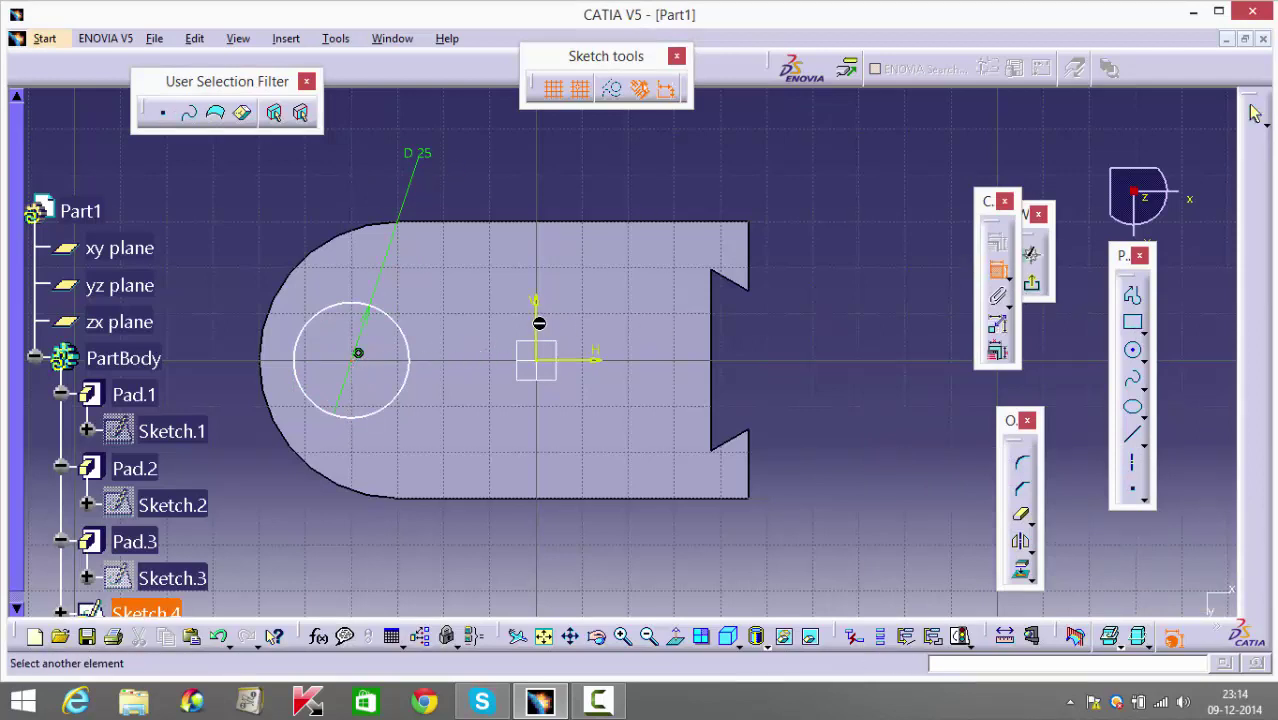
{"action": "right_click", "coordinate": [307, 273]}
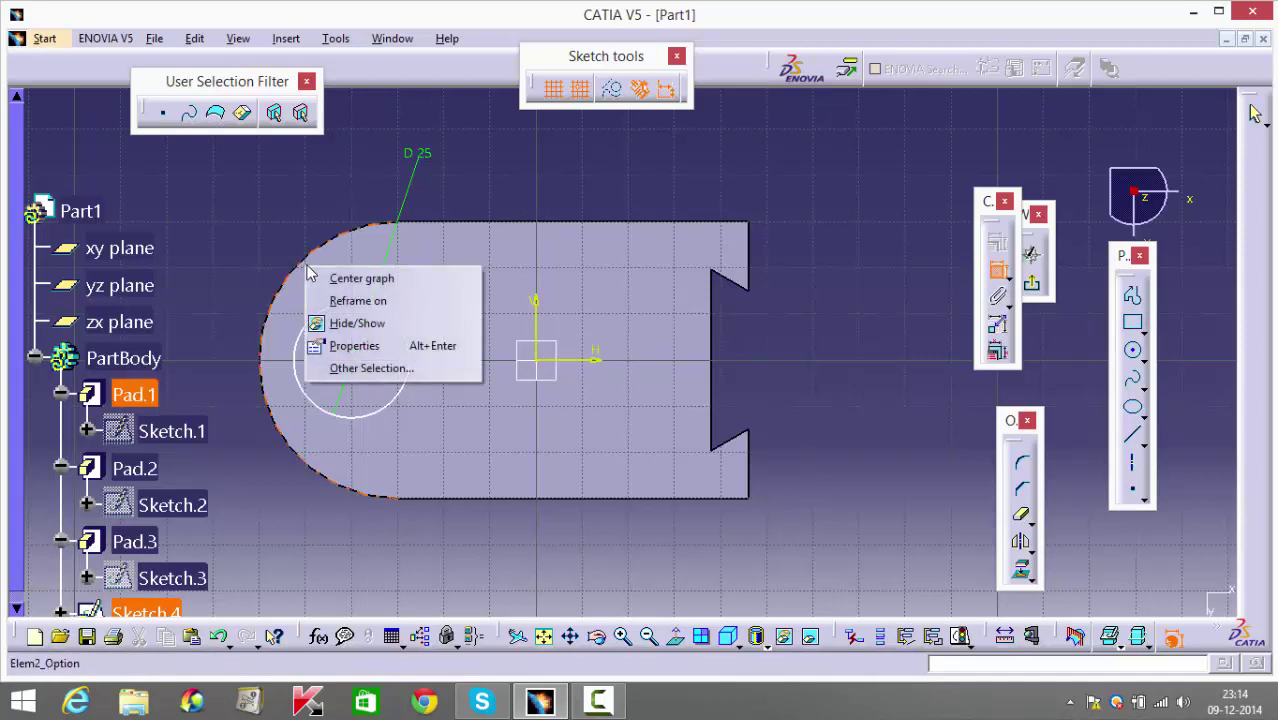
{"action": "left_click", "coordinate": [280, 293]}
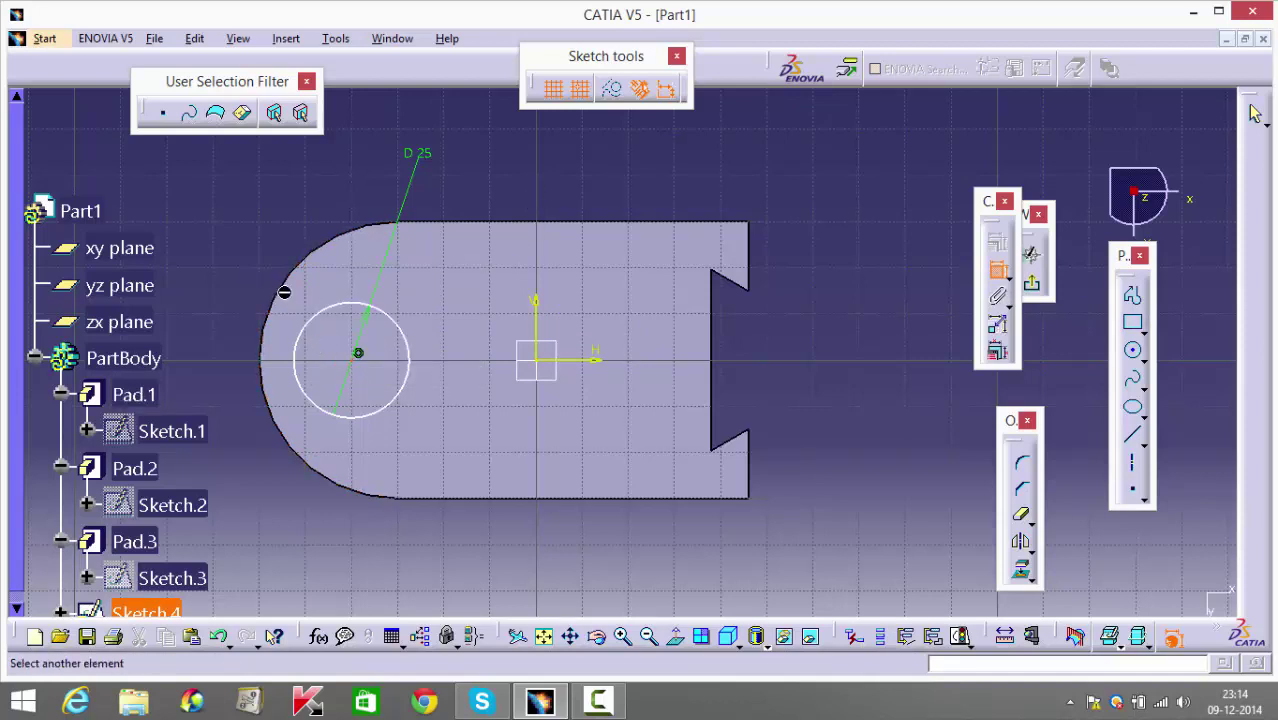
{"action": "left_click", "coordinate": [284, 292]}
{"action": "right_click", "coordinate": [336, 180]}
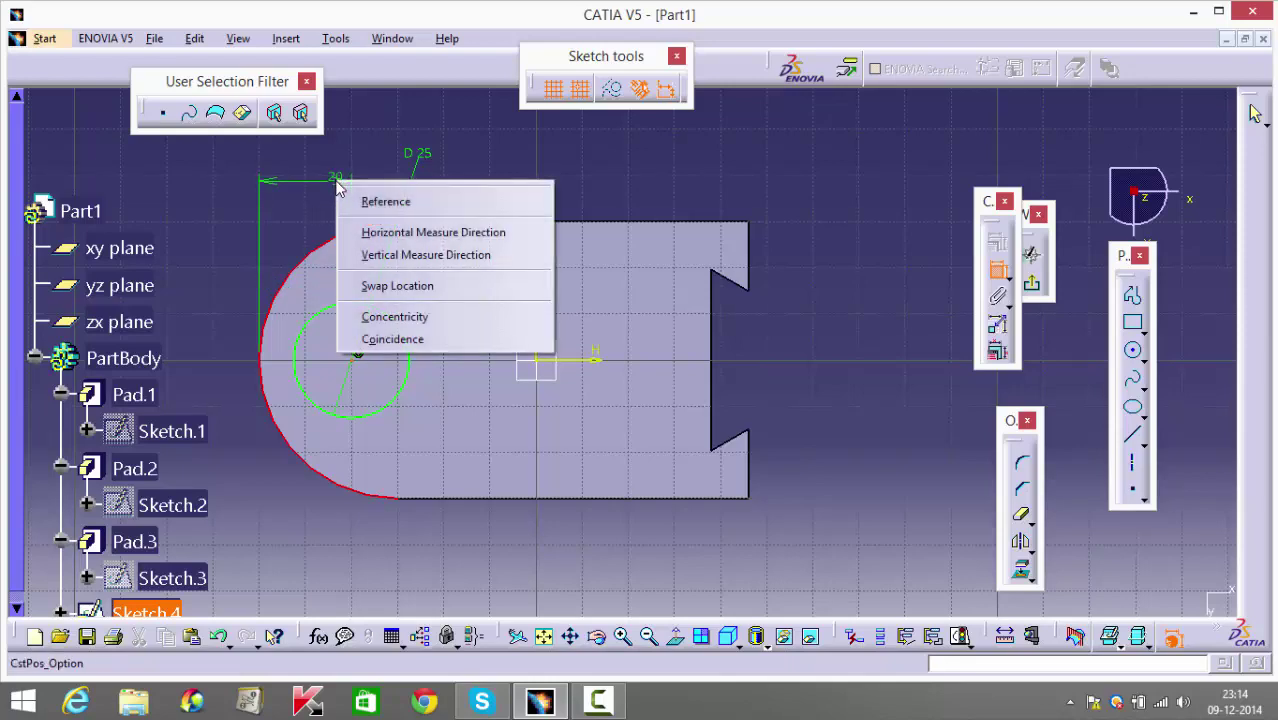
{"action": "left_click", "coordinate": [428, 317]}
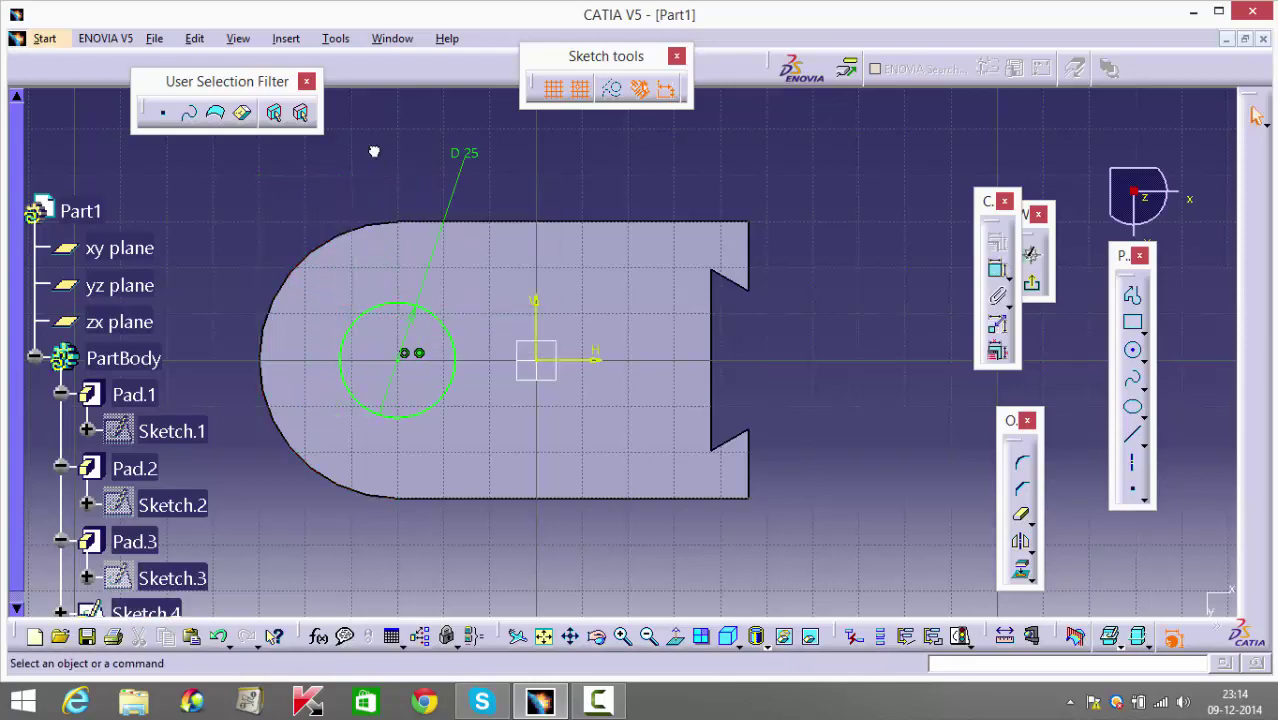
{"action": "left_click", "coordinate": [1031, 283]}
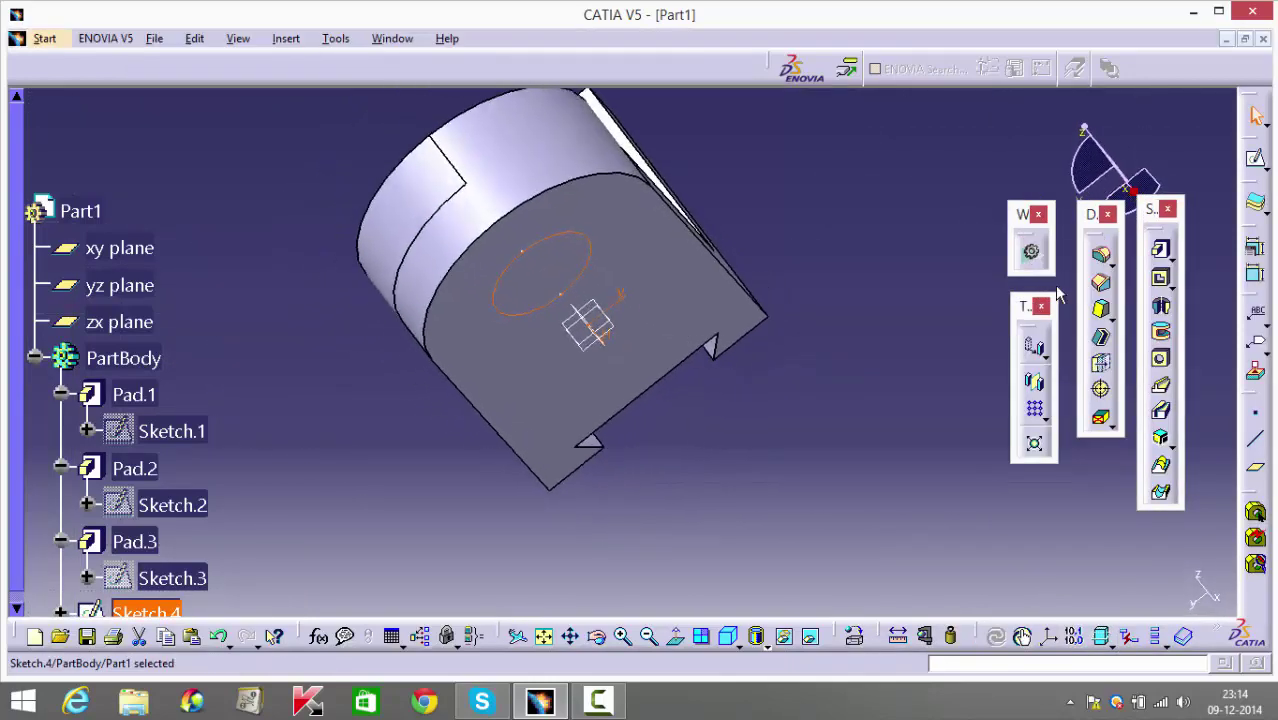
Pad the 25 mm circle in Sketch.4 with a length of 4 mm.
{"action": "left_click", "coordinate": [1160, 249]}
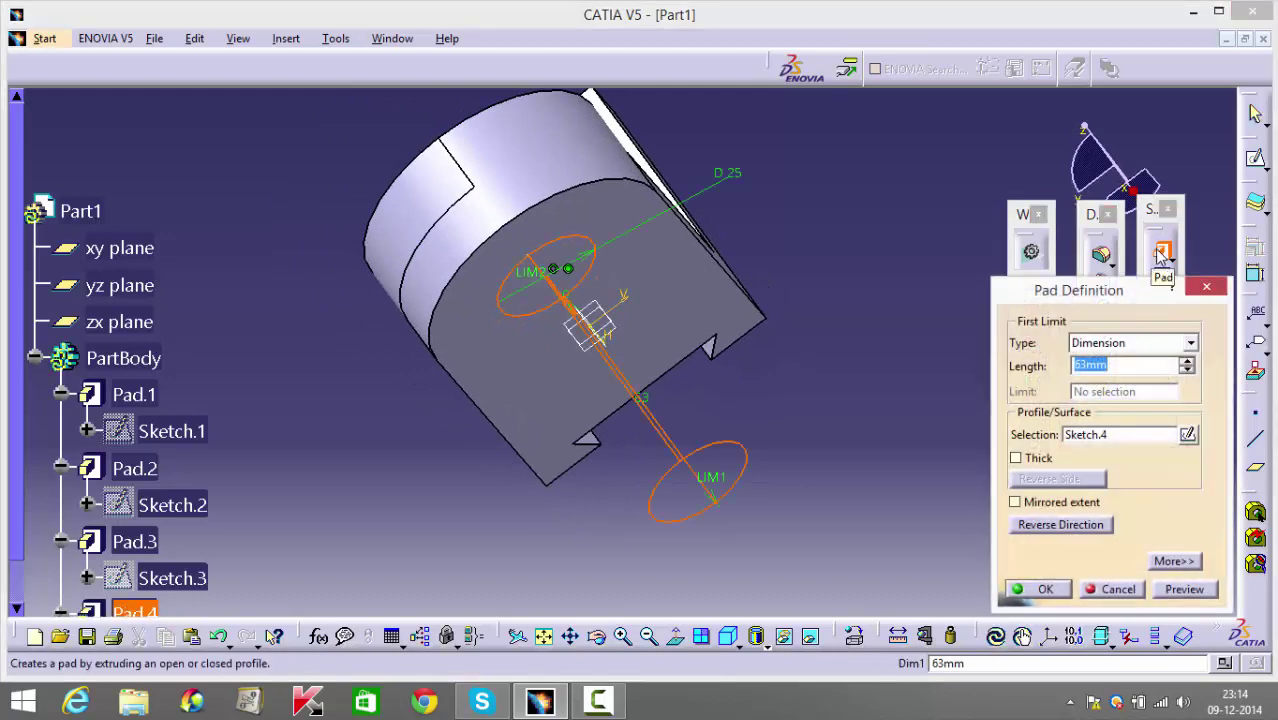
{"action": "key", "text": "Return"}
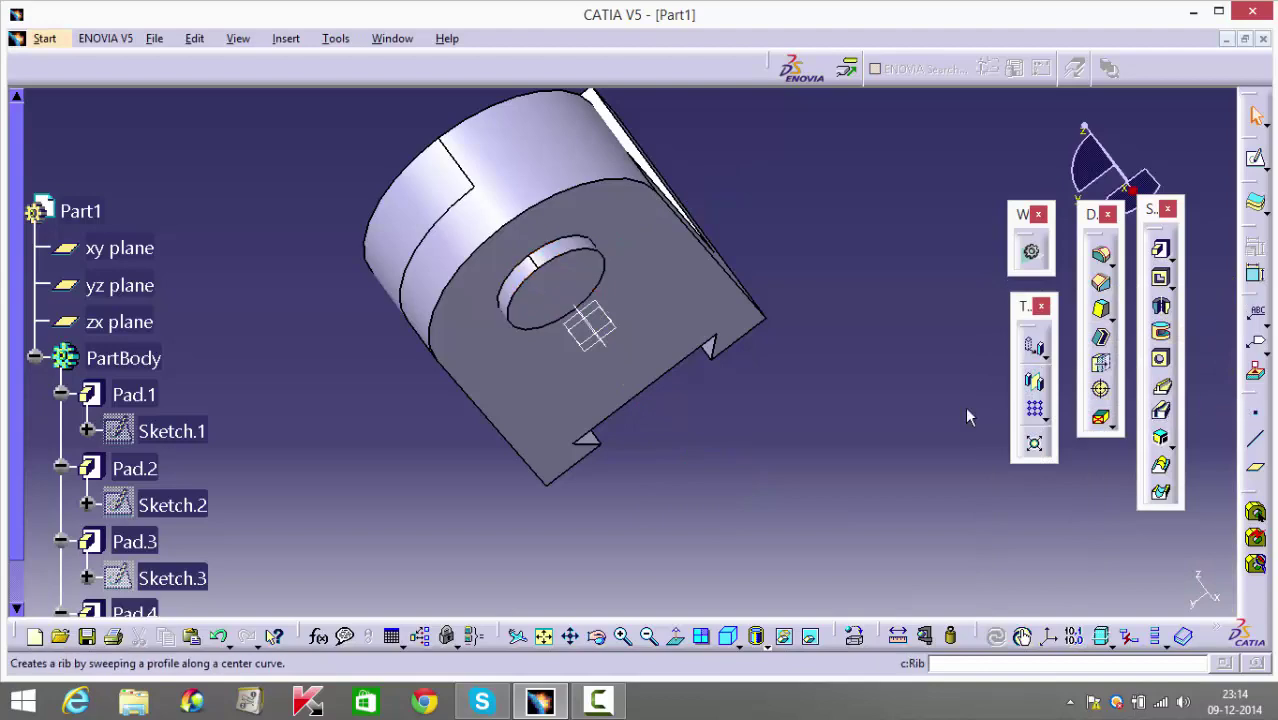
Reopen the 4 mm pad's sketch and draw a circle about 44.7 mm in diameter around the centre of the 25 mm circle.
{"action": "double_click", "coordinate": [584, 297]}
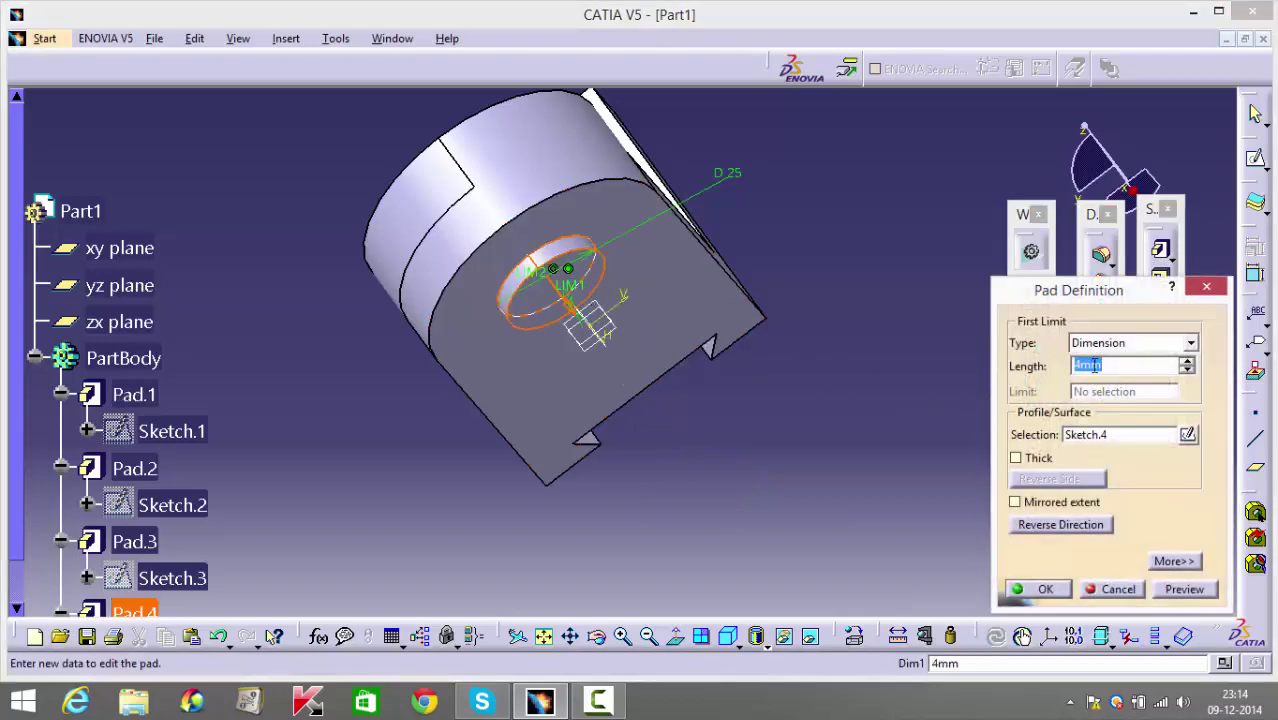
{"action": "left_click", "coordinate": [1187, 436]}
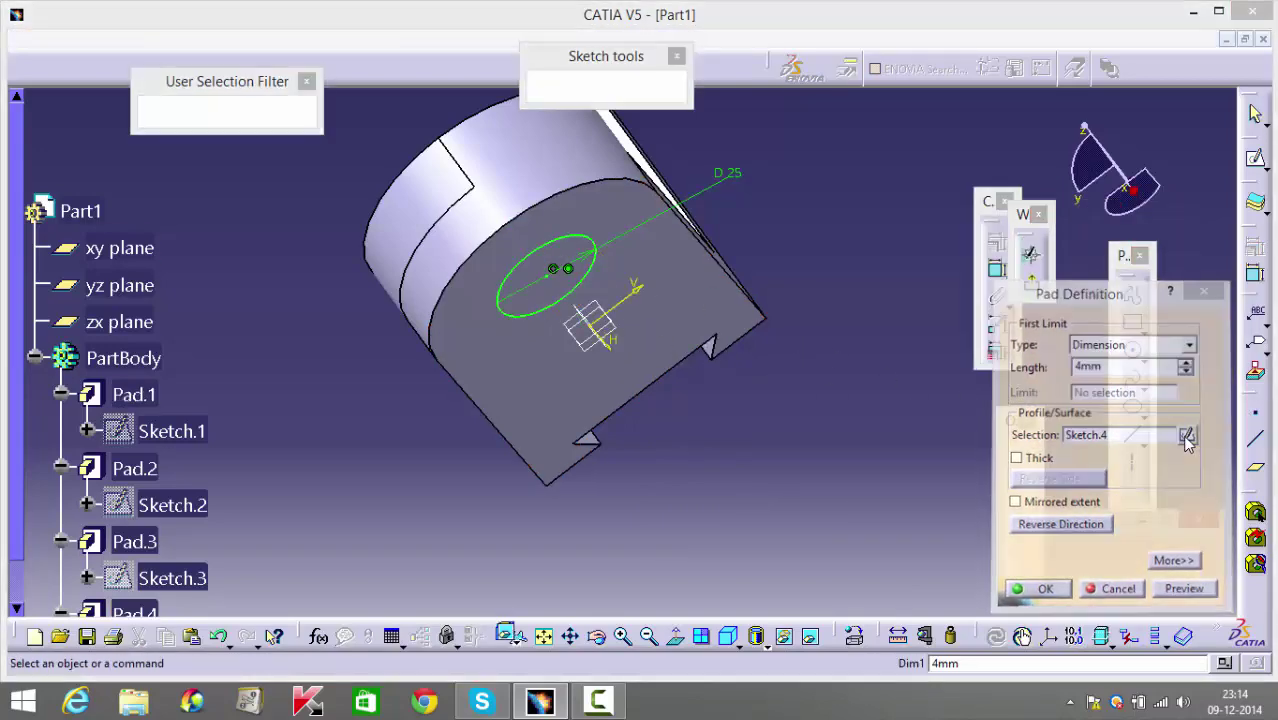
{"action": "left_click", "coordinate": [1134, 353]}
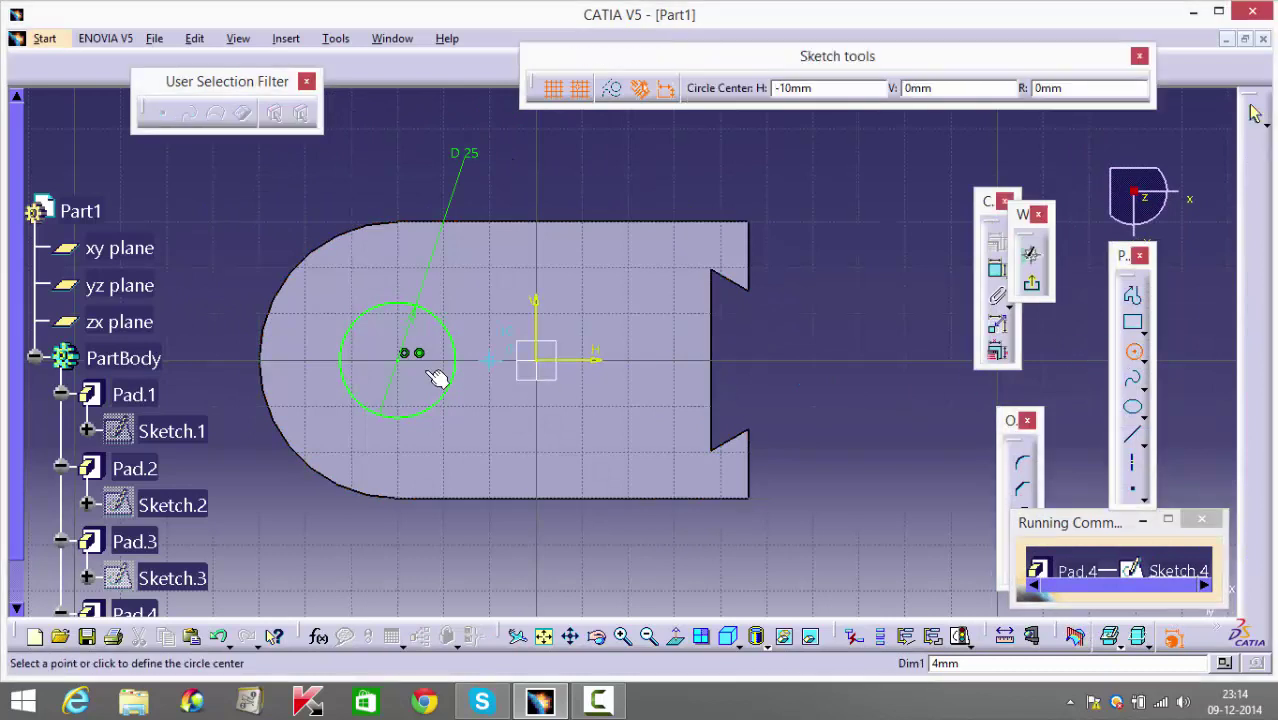
{"action": "left_click", "coordinate": [400, 358]}
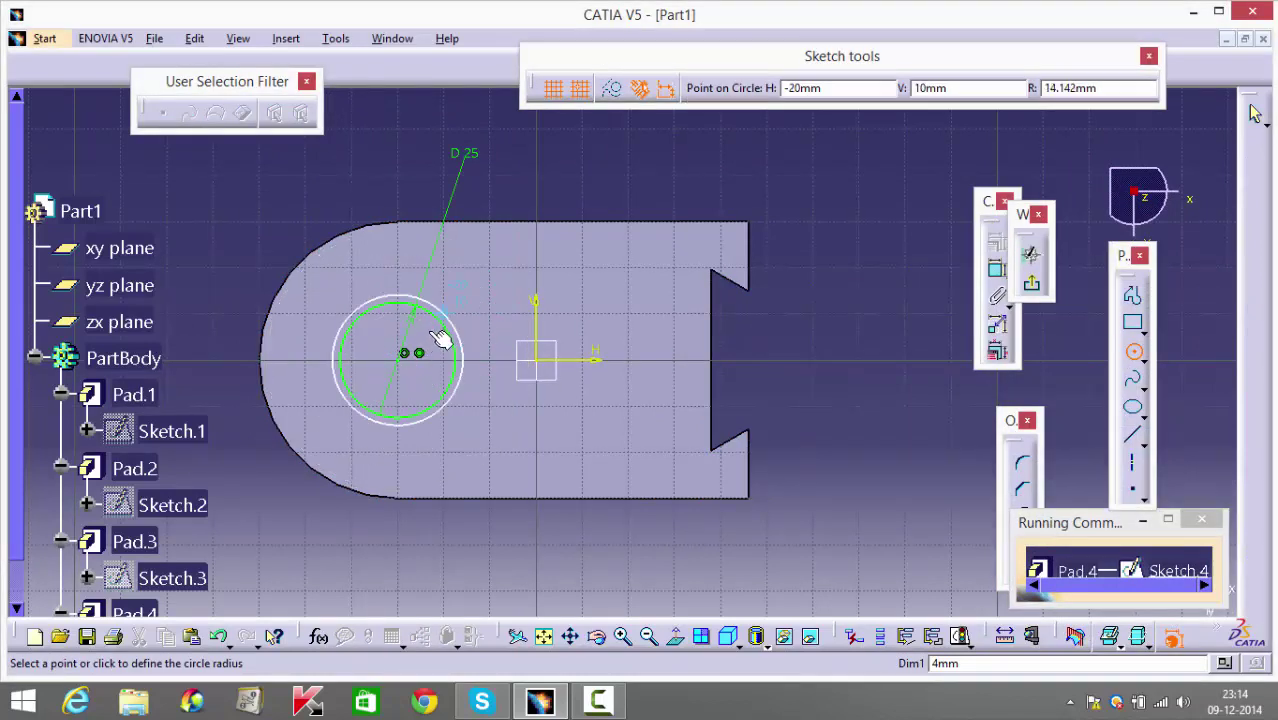
{"action": "left_click", "coordinate": [474, 280]}
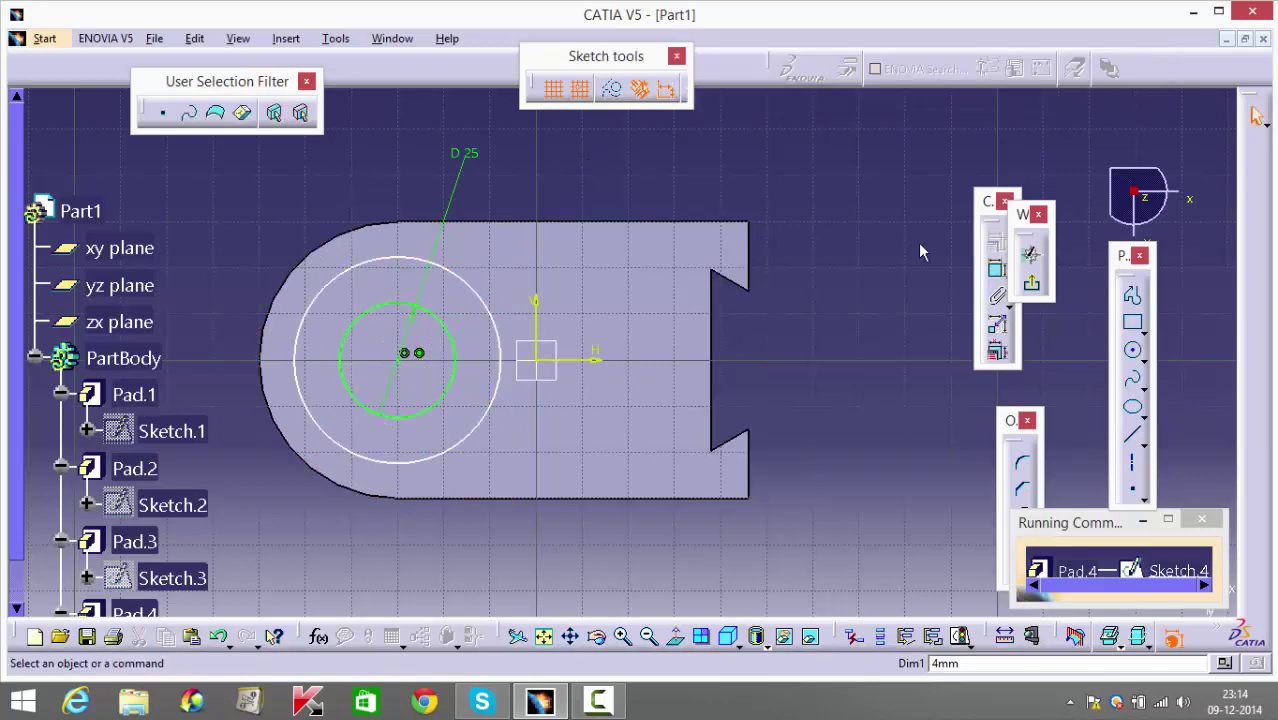
Dimension the new circle's diameter, set it to 10 mm, and apply the edited sketch to the pad.
{"action": "left_click", "coordinate": [996, 269]}
{"action": "left_click", "coordinate": [498, 332]}
{"action": "left_click", "coordinate": [565, 167]}
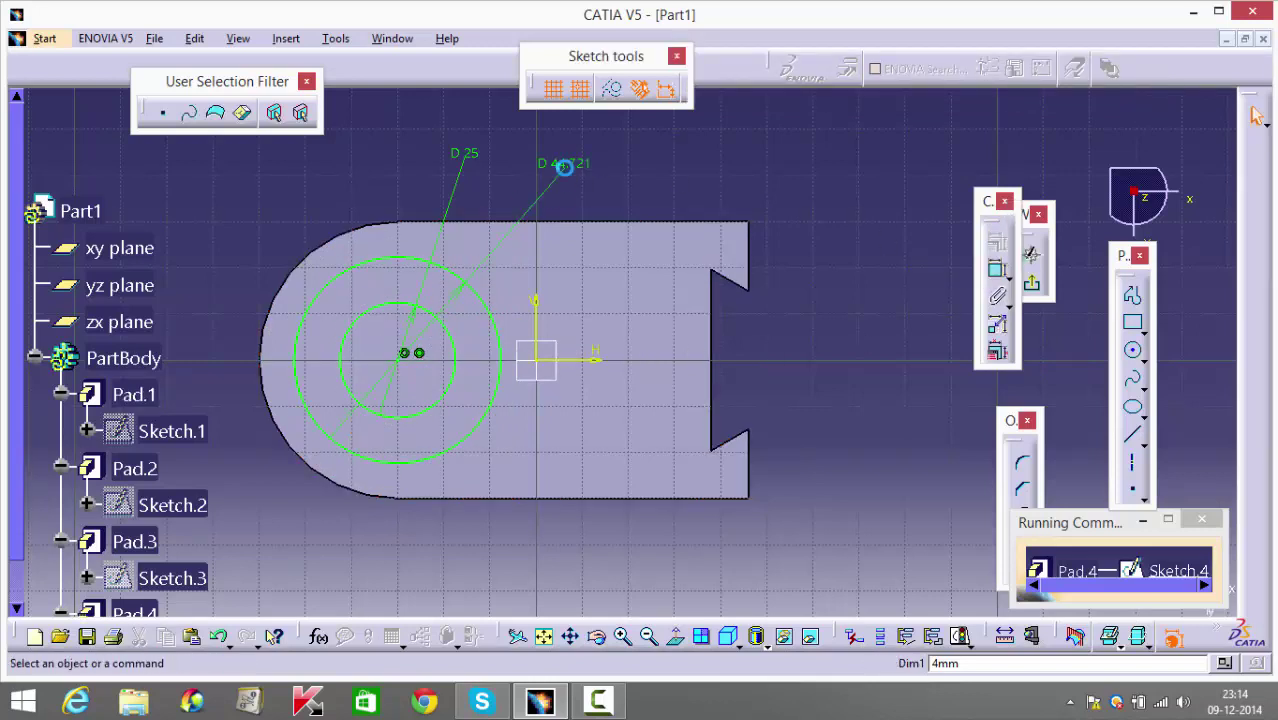
{"action": "double_click", "coordinate": [565, 167]}
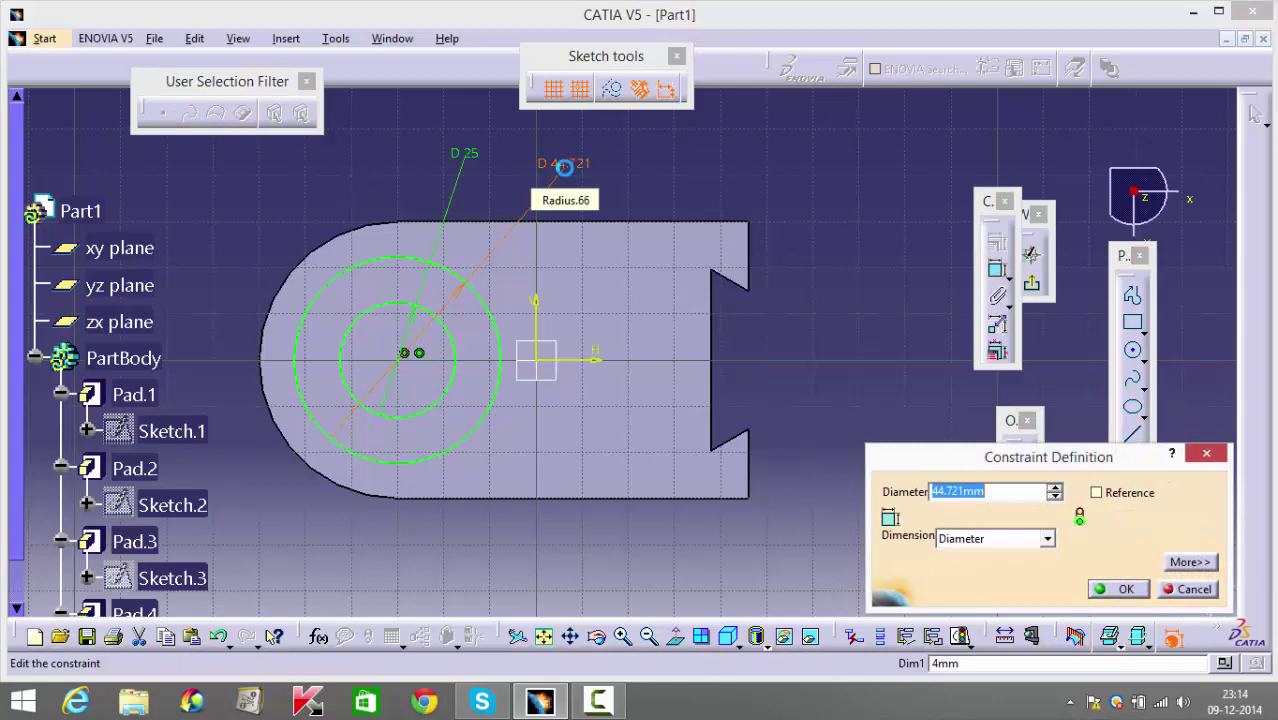
{"action": "key", "text": "Return"}
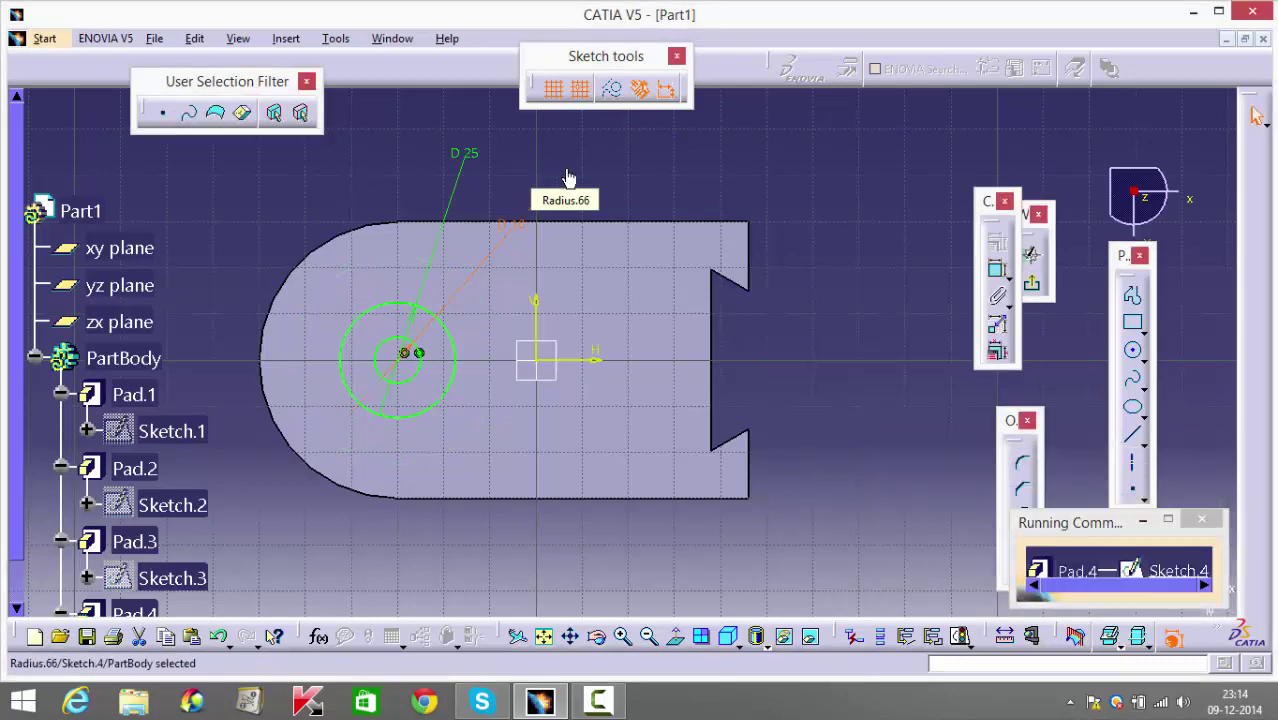
{"action": "left_click", "coordinate": [1035, 290]}
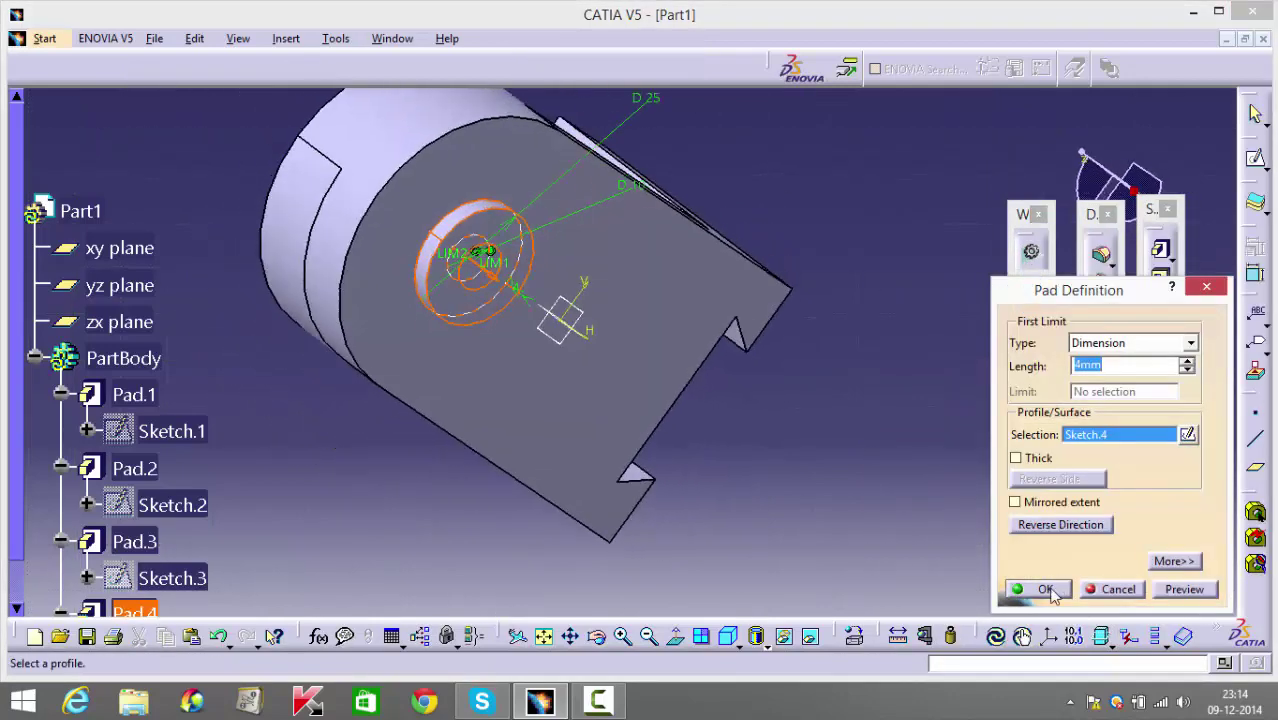
{"action": "left_click", "coordinate": [1040, 584]}
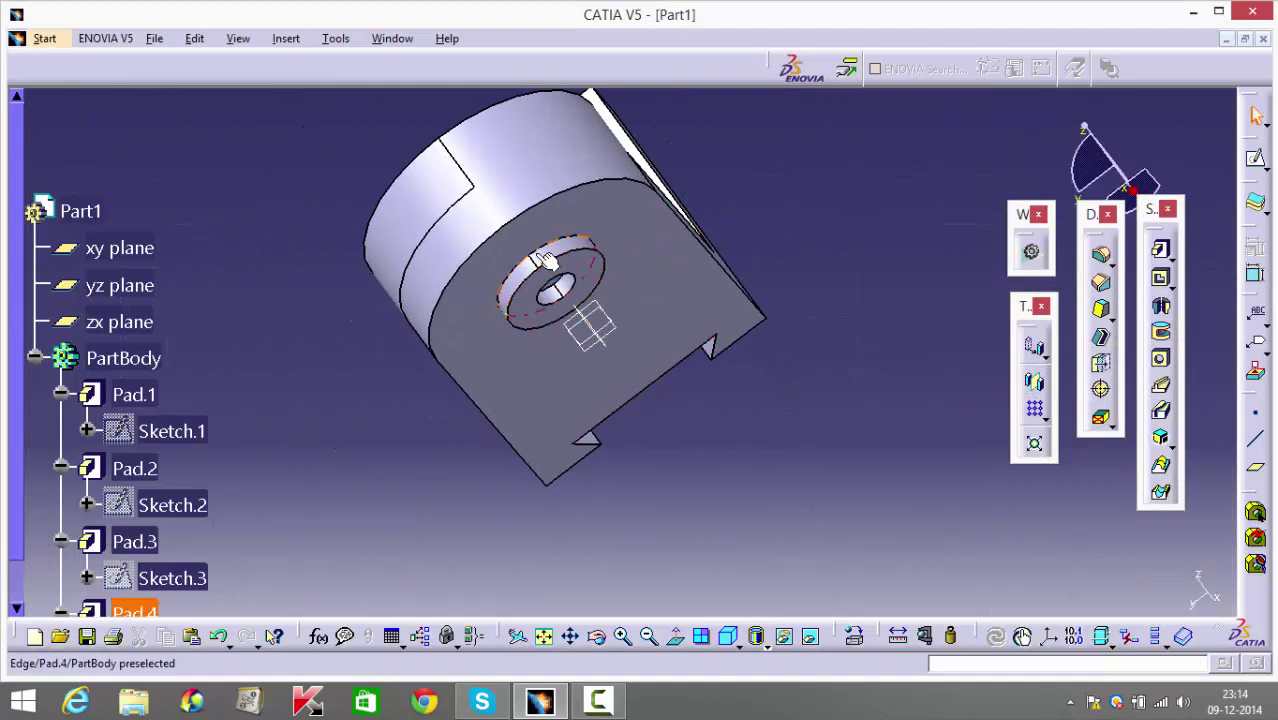
Fillet the outer base edge of the 4 mm circular pad with a 5 mm radius, without adding a keep edge explicitly.
{"action": "left_click", "coordinate": [1101, 255]}
{"action": "key", "text": "Return"}
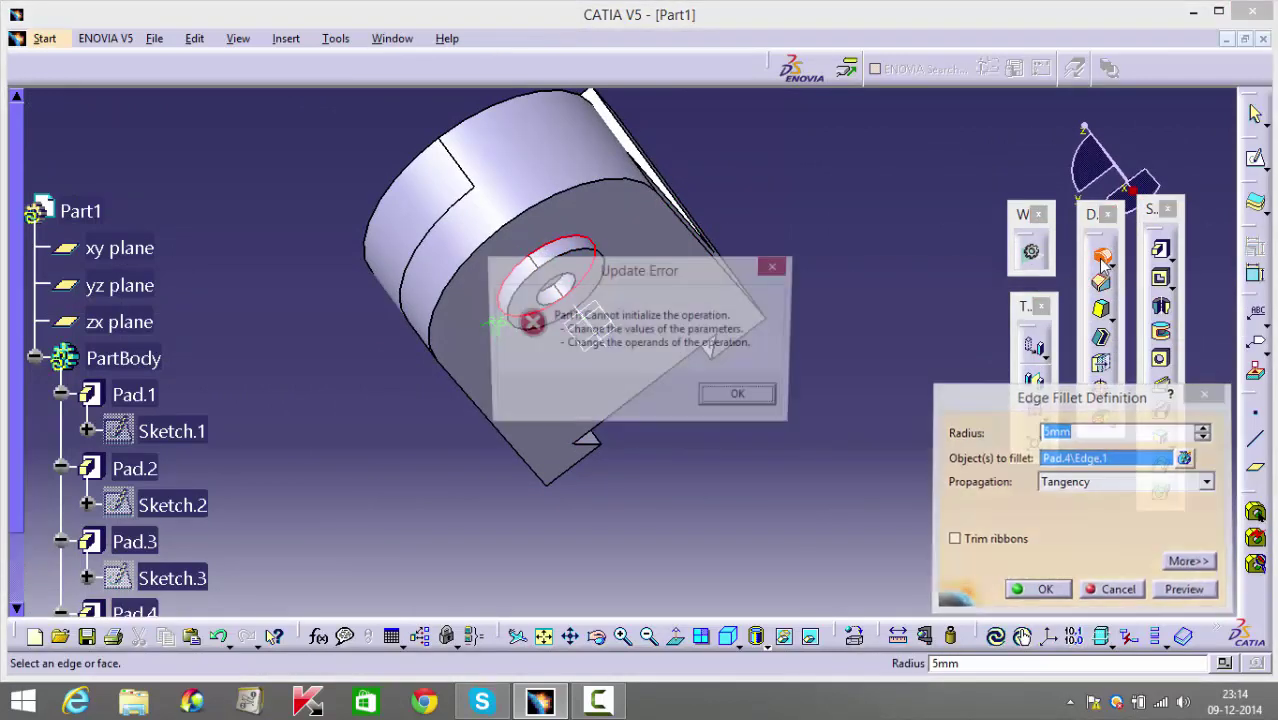
{"action": "left_click", "coordinate": [740, 399]}
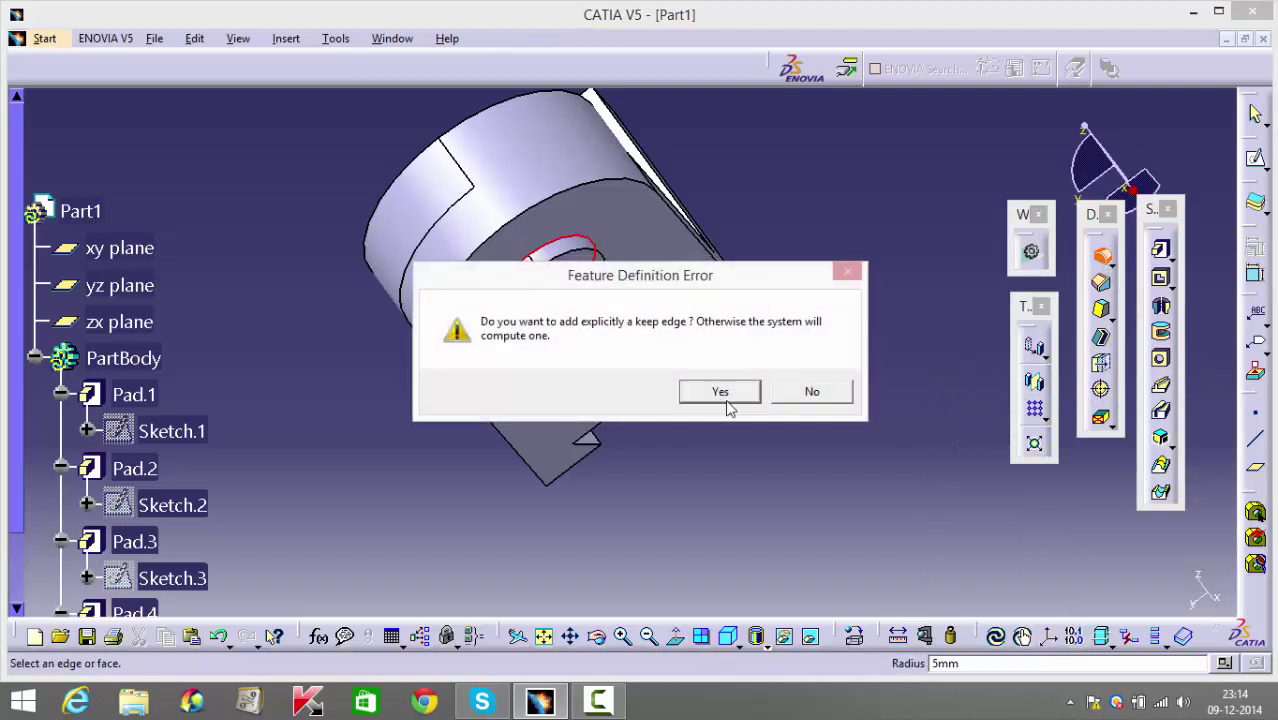
{"action": "left_click", "coordinate": [819, 392]}
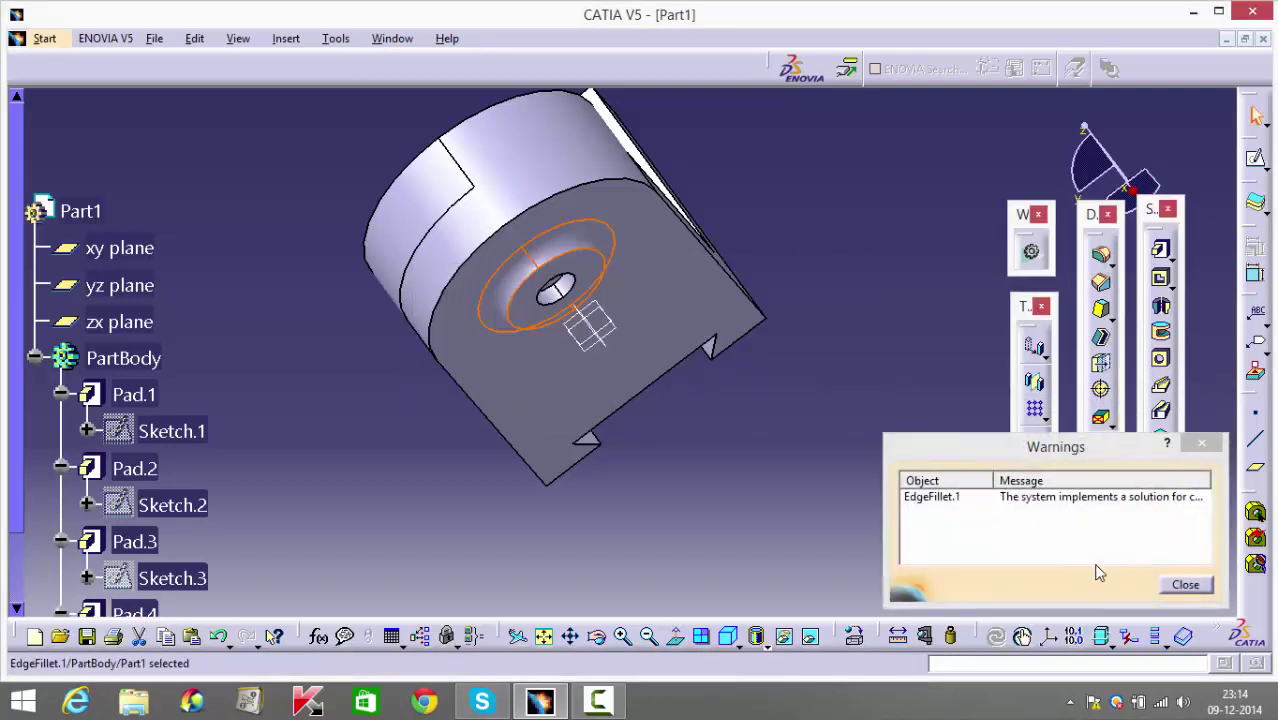
{"action": "left_click", "coordinate": [1185, 585]}
Start a sketch on the plate's upper face and project the central boss's hole edge into it.
{"action": "middle_click_drag", "start_coordinate": [676, 479], "coordinate": [665, 487]}
{"action": "middle_click_drag", "start_coordinate": [431, 419], "coordinate": [511, 470]}
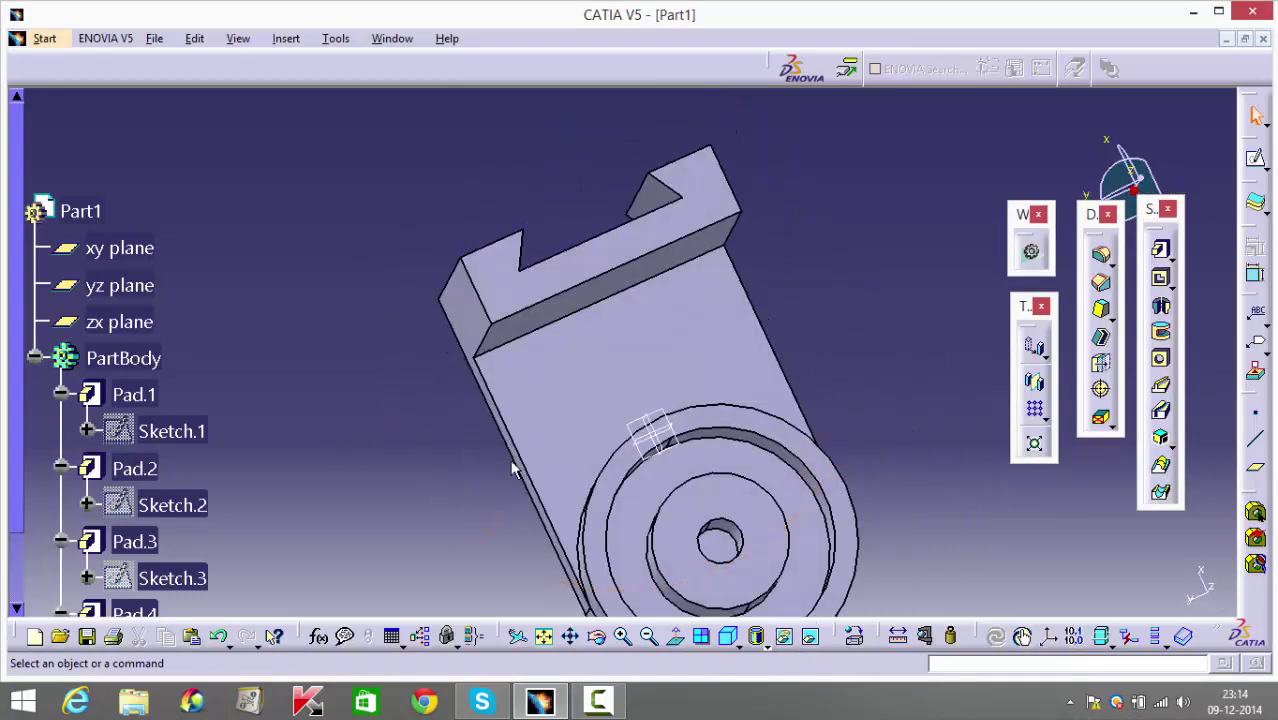
{"action": "left_click", "coordinate": [650, 432]}
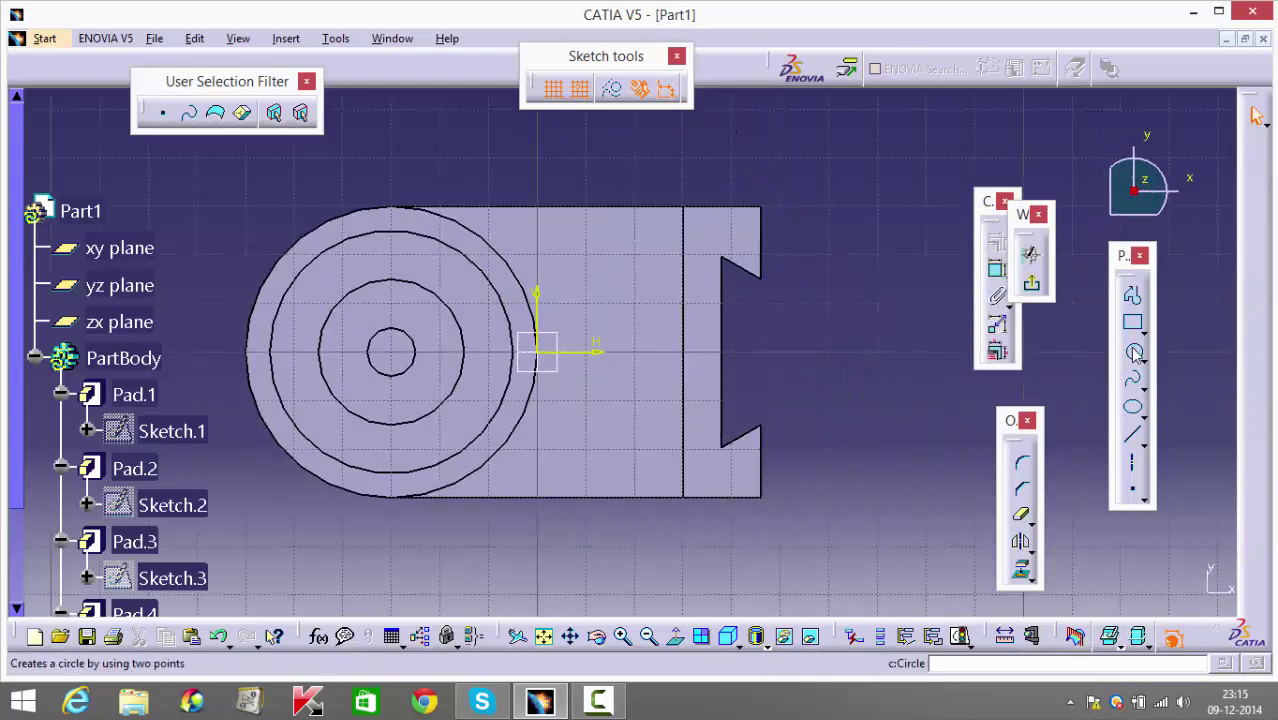
{"action": "left_click", "coordinate": [423, 360]}
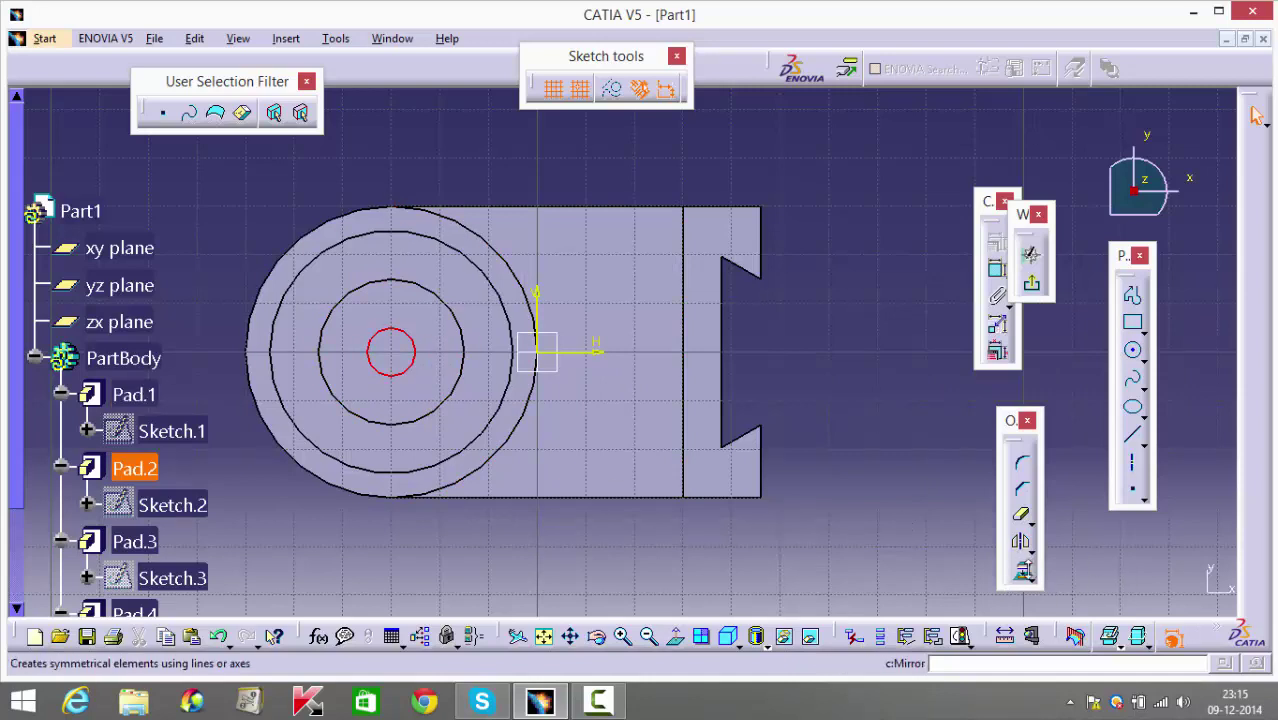
{"action": "left_click", "coordinate": [1022, 573]}
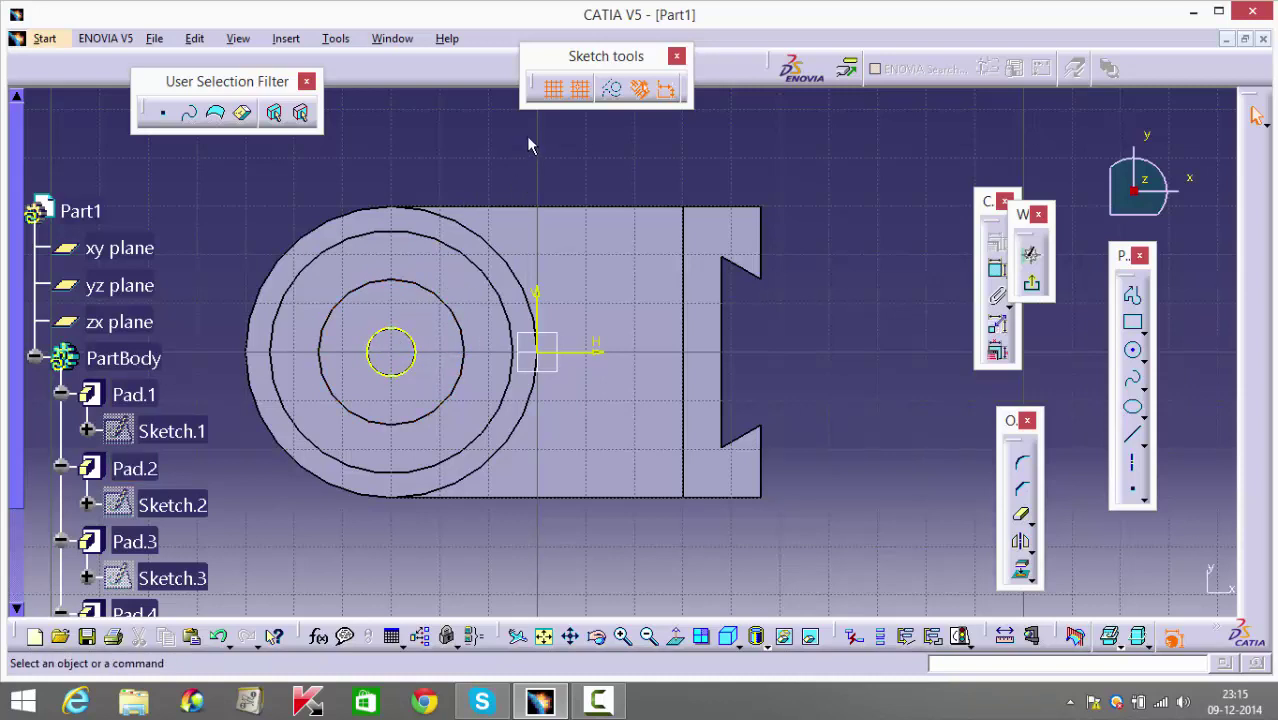
Isolate the projected hole circle from its source geometry.
{"action": "right_click", "coordinate": [413, 345]}
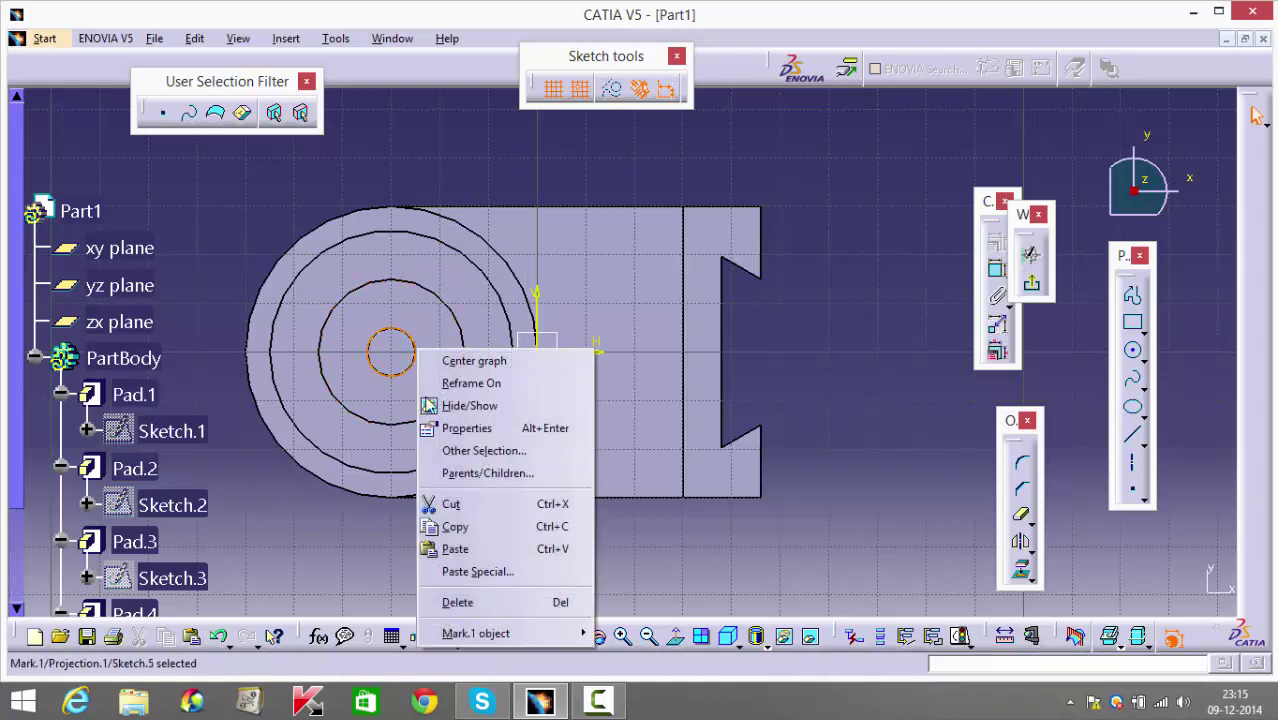
{"action": "mouse_move", "coordinate": [486, 637]}
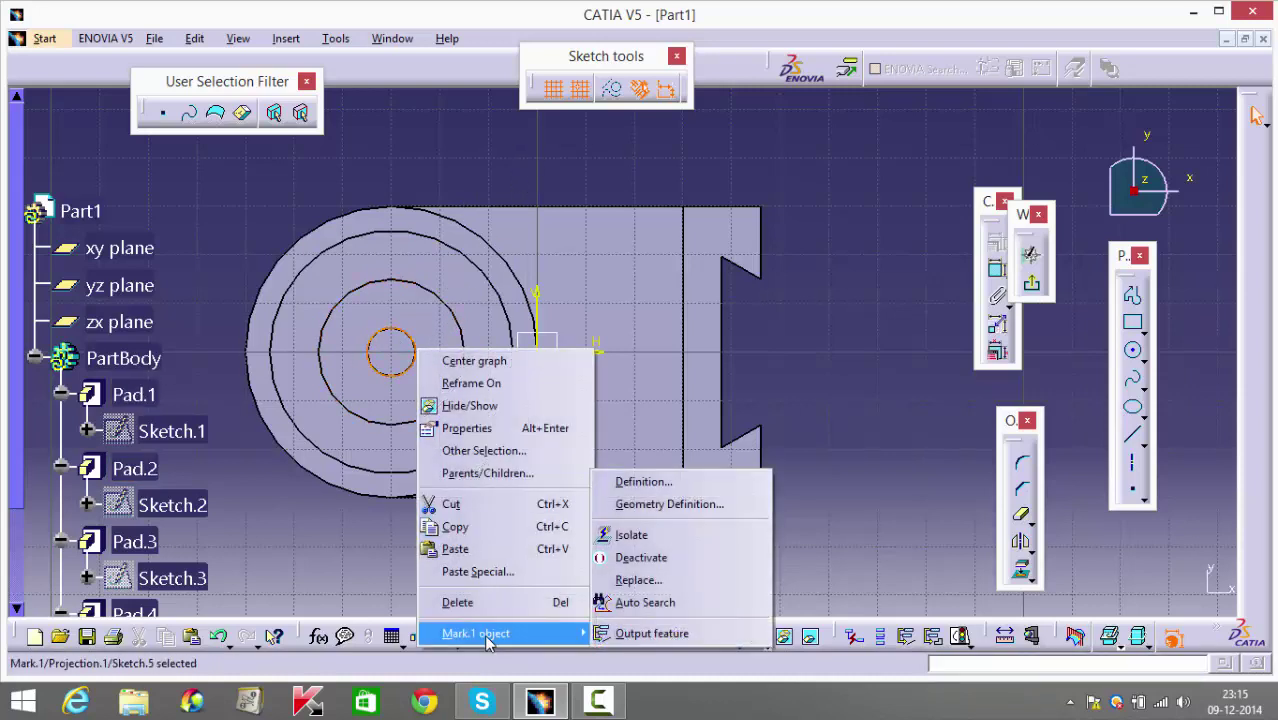
{"action": "left_click", "coordinate": [676, 544]}
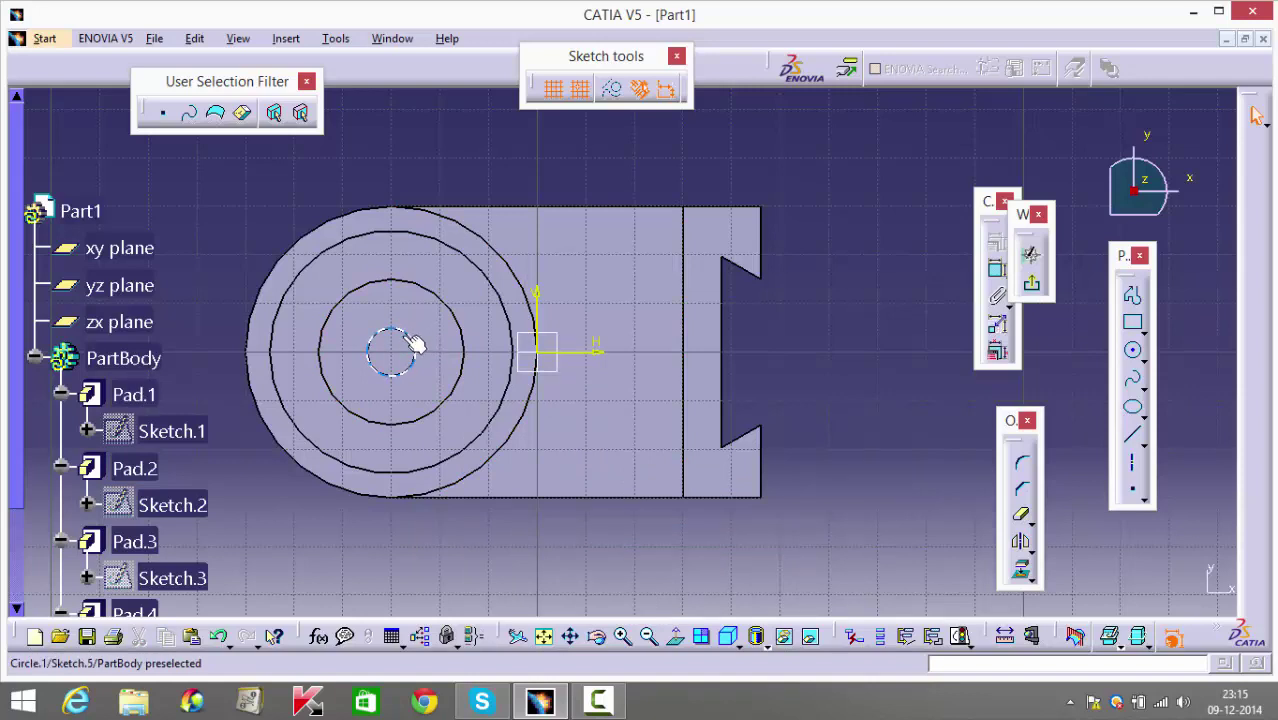
Constrain the isolated circle to be concentric with the central boss's outer edge.
{"action": "left_click", "coordinate": [445, 296]}
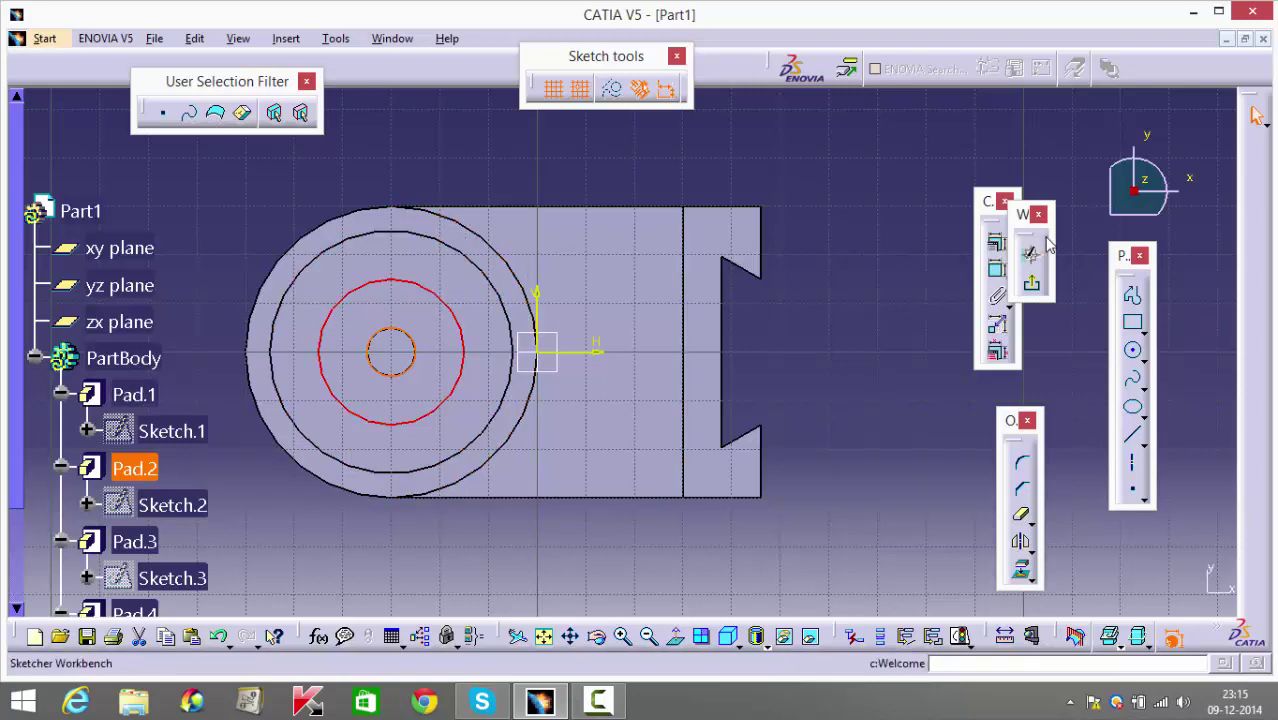
{"action": "left_click", "coordinate": [1002, 246]}
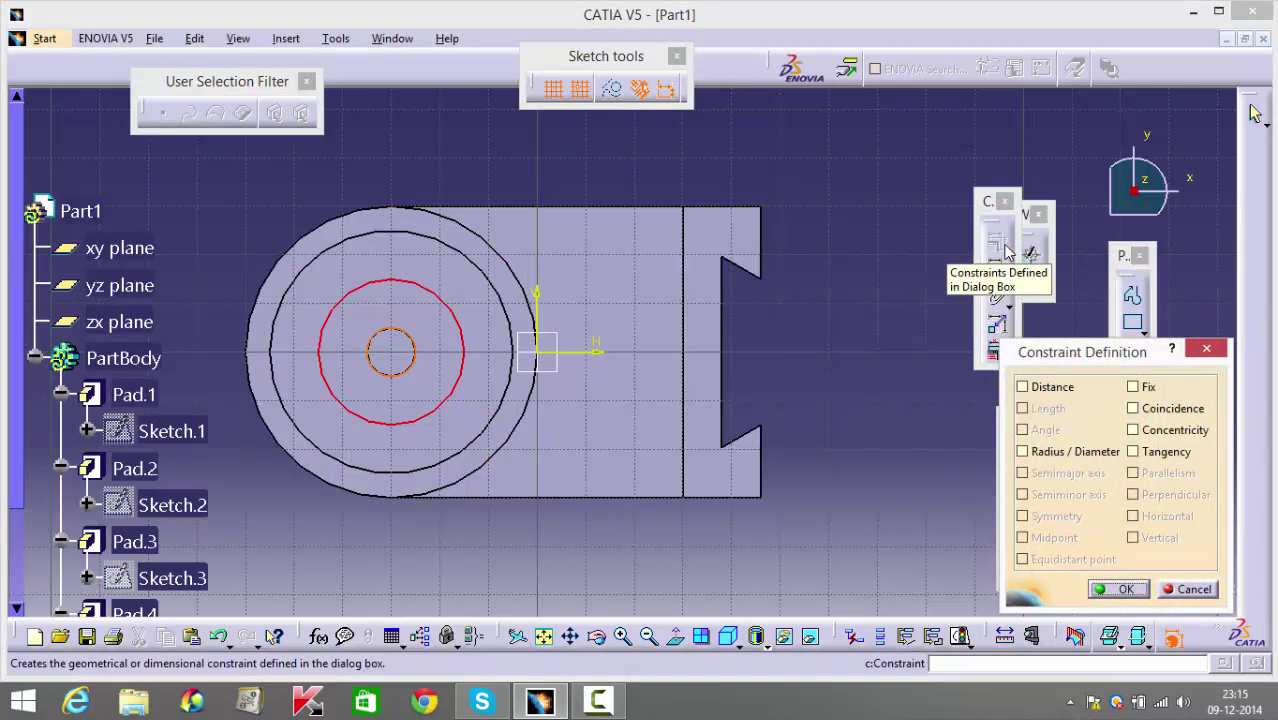
{"action": "left_click", "coordinate": [1148, 430]}
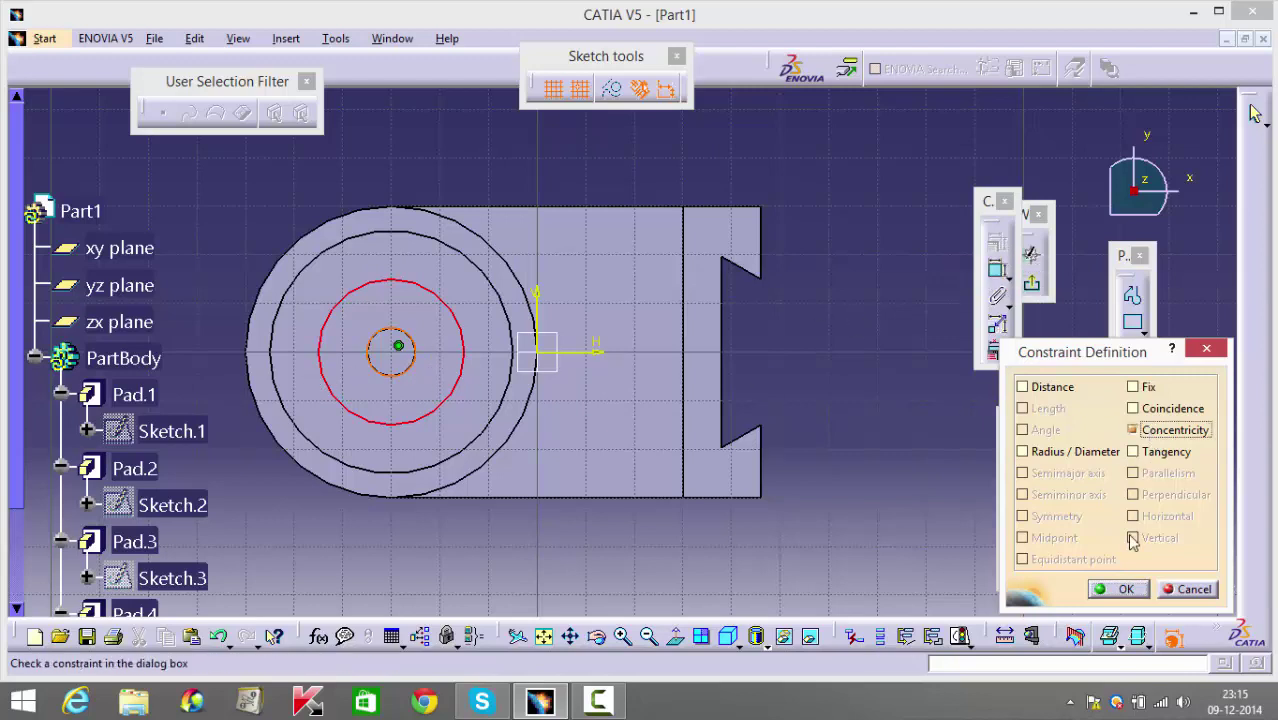
{"action": "left_click", "coordinate": [1108, 589]}
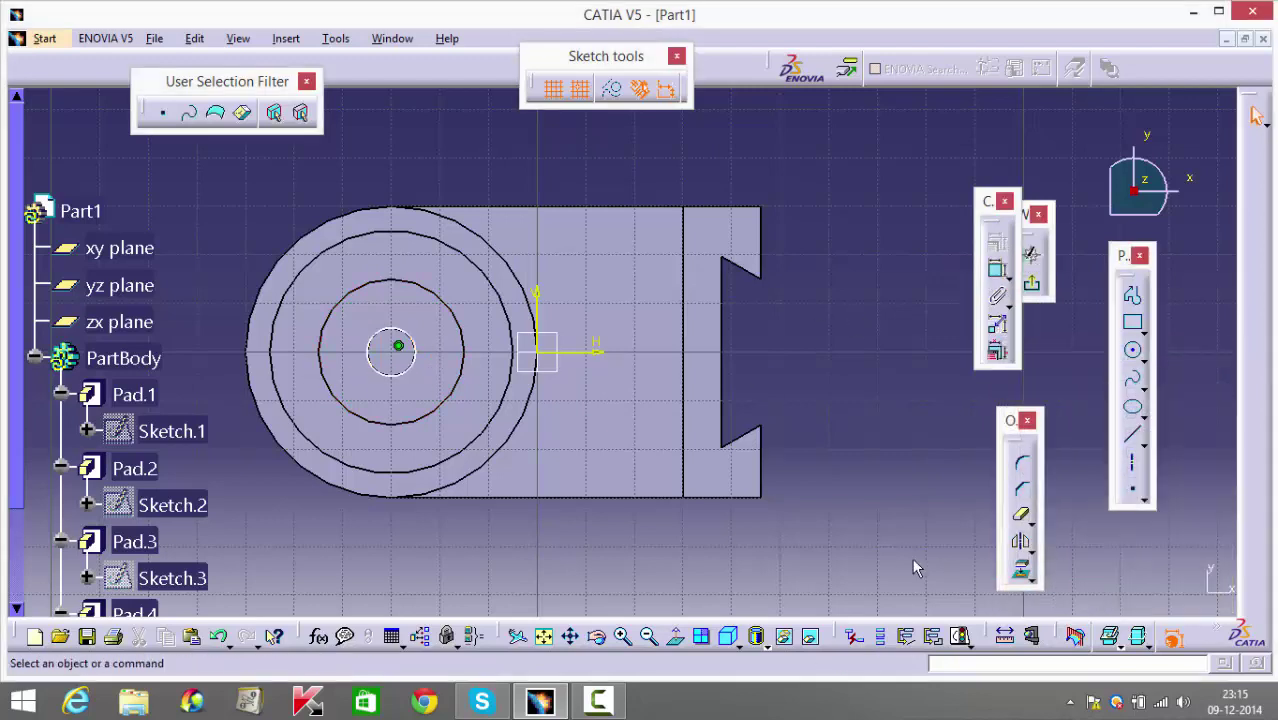
Dimension the isolated circle's diameter and exit the sketch.
{"action": "left_click", "coordinate": [997, 269]}
{"action": "left_click", "coordinate": [413, 370]}
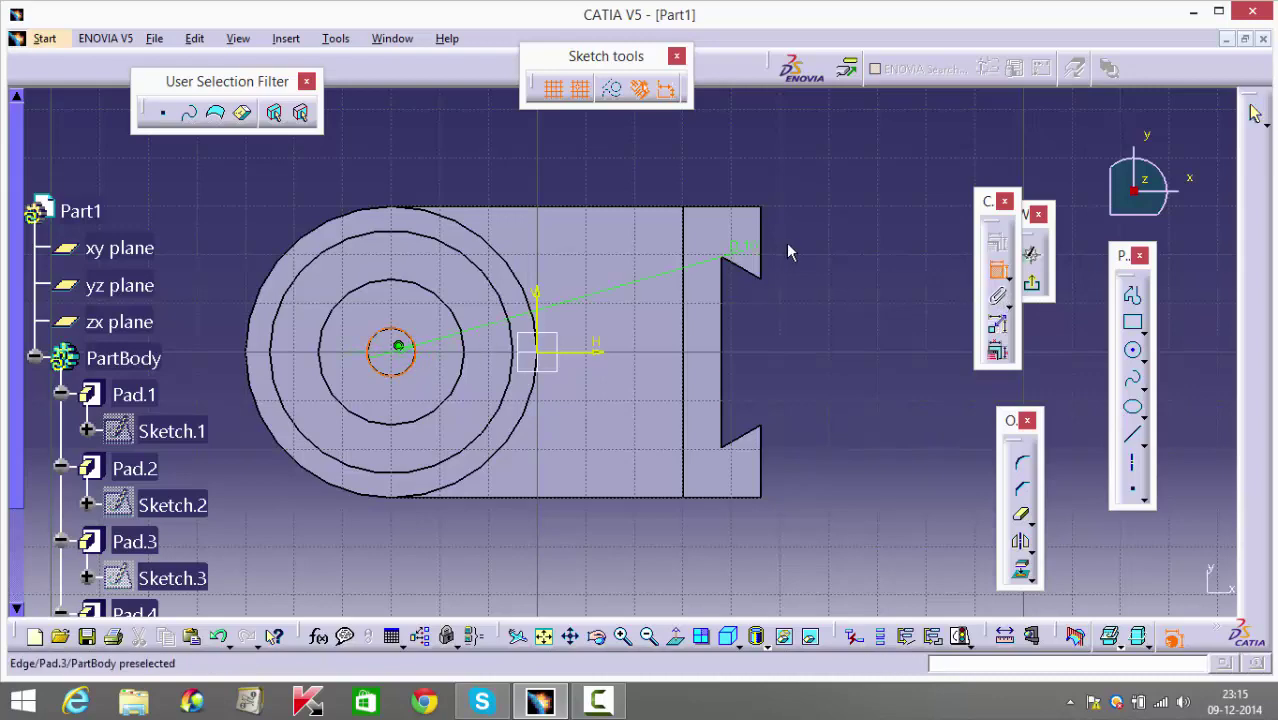
{"action": "left_click", "coordinate": [832, 309]}
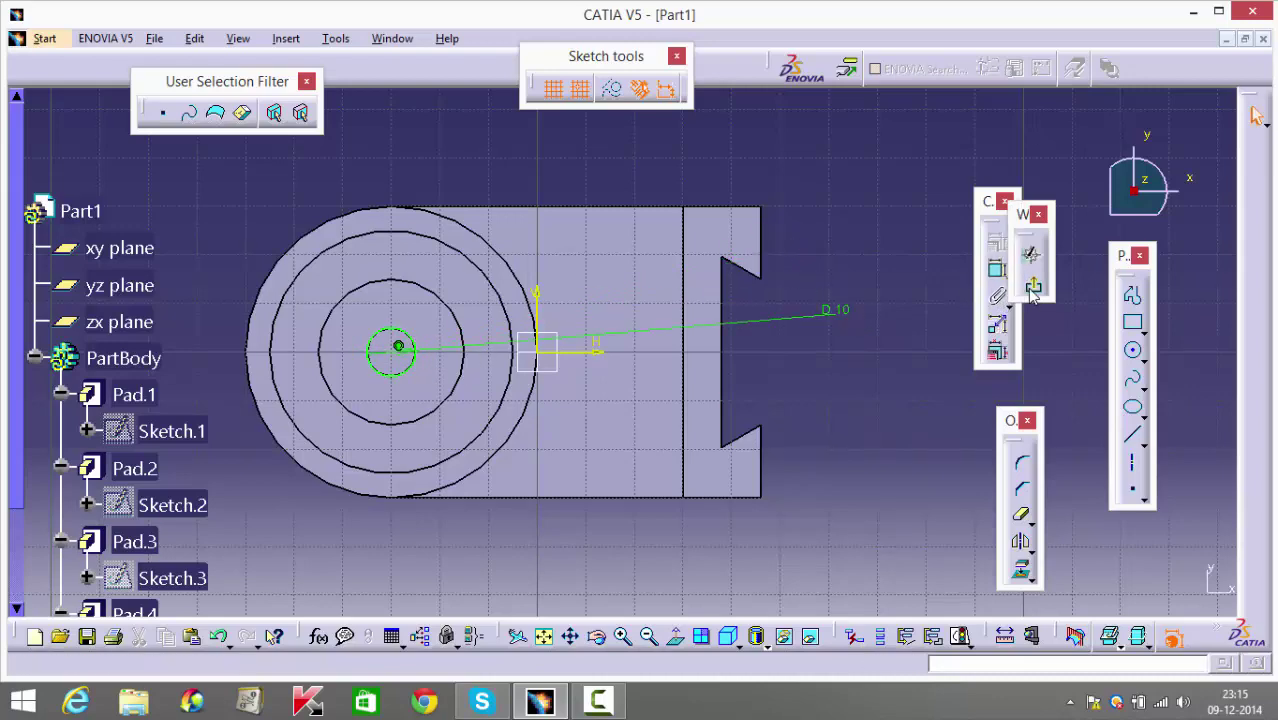
{"action": "left_click", "coordinate": [1031, 255]}
Cut a 4 mm deep pocket from the circle in Sketch.5.
{"action": "middle_click_drag", "start_coordinate": [930, 547], "coordinate": [975, 385]}
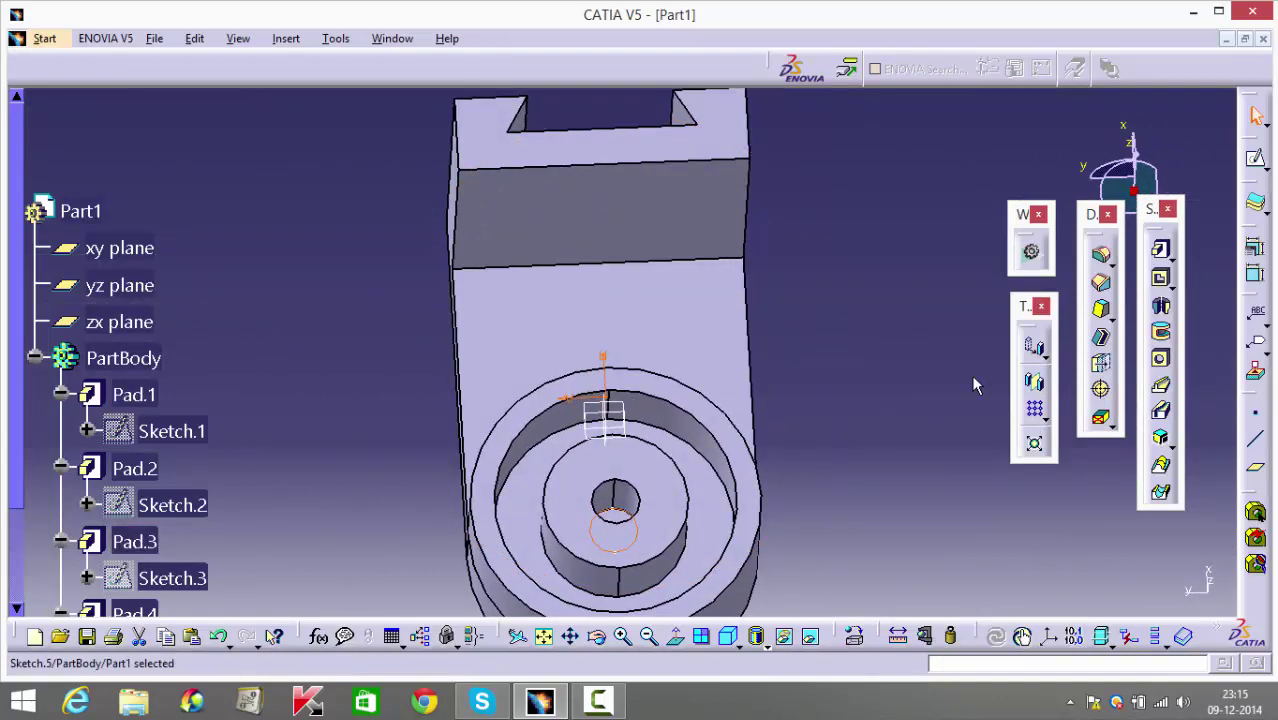
{"action": "left_click", "coordinate": [1160, 277]}
{"action": "left_click", "coordinate": [1046, 590]}
Increase the depth of Pocket.1 to carry the central hole through the plate.
{"action": "mouse_move", "coordinate": [1046, 590]}
{"action": "middle_mouse_down"}
{"action": "mouse_move", "coordinate": [702, 524]}
{"action": "mouse_move", "coordinate": [707, 533]}
{"action": "mouse_move", "coordinate": [779, 251]}
{"action": "mouse_move", "coordinate": [779, 120]}
{"action": "middle_mouse_up"}
{"action": "scroll", "coordinate": [171, 536], "scroll_direction": "down", "scroll_amount": 3}
{"action": "double_click", "coordinate": [160, 464]}
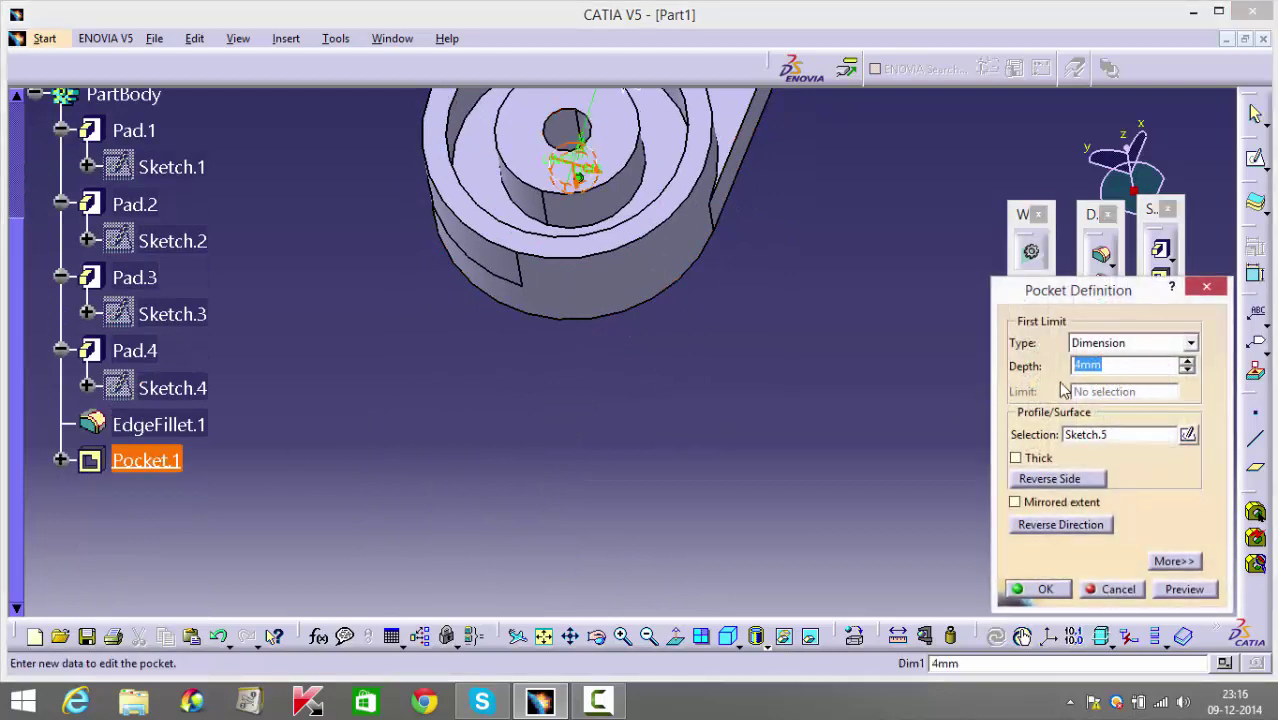
{"action": "key", "text": "Return"}
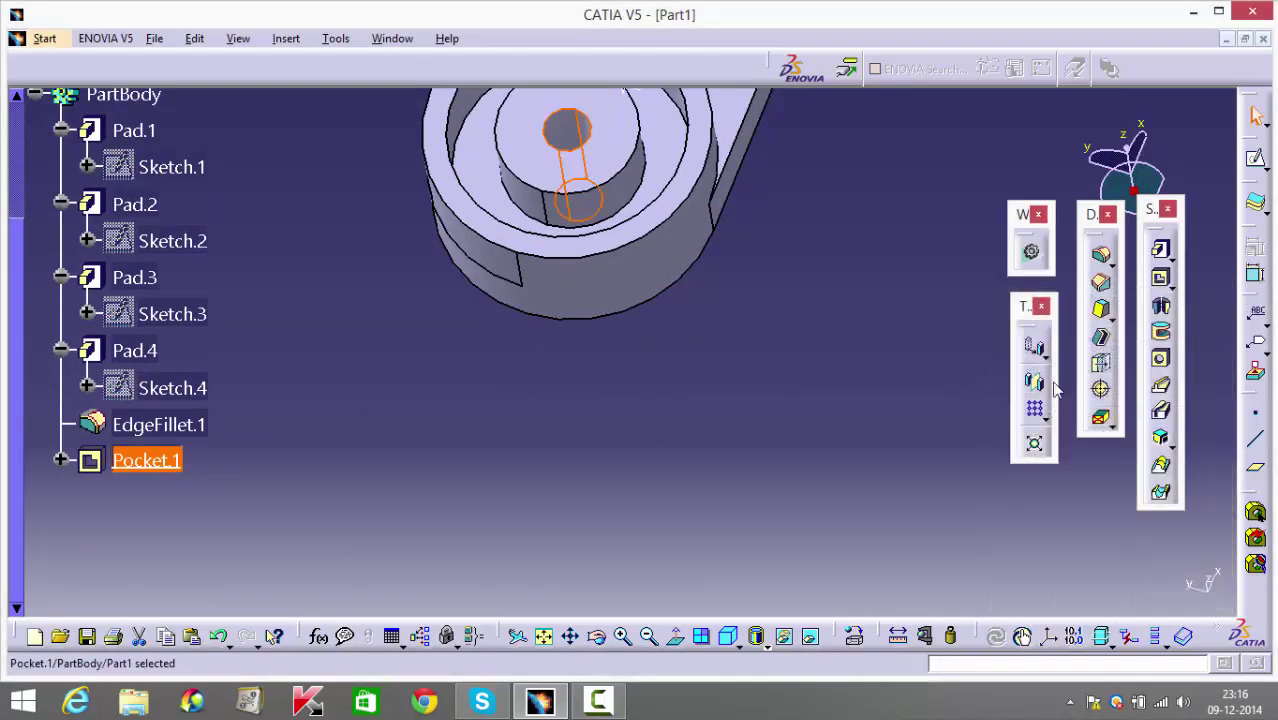
Sketch a circle about 20 mm in diameter on the upright's inner face, centred on the vertical axis.
{"action": "middle_click_drag", "start_coordinate": [866, 379], "coordinate": [500, 520]}
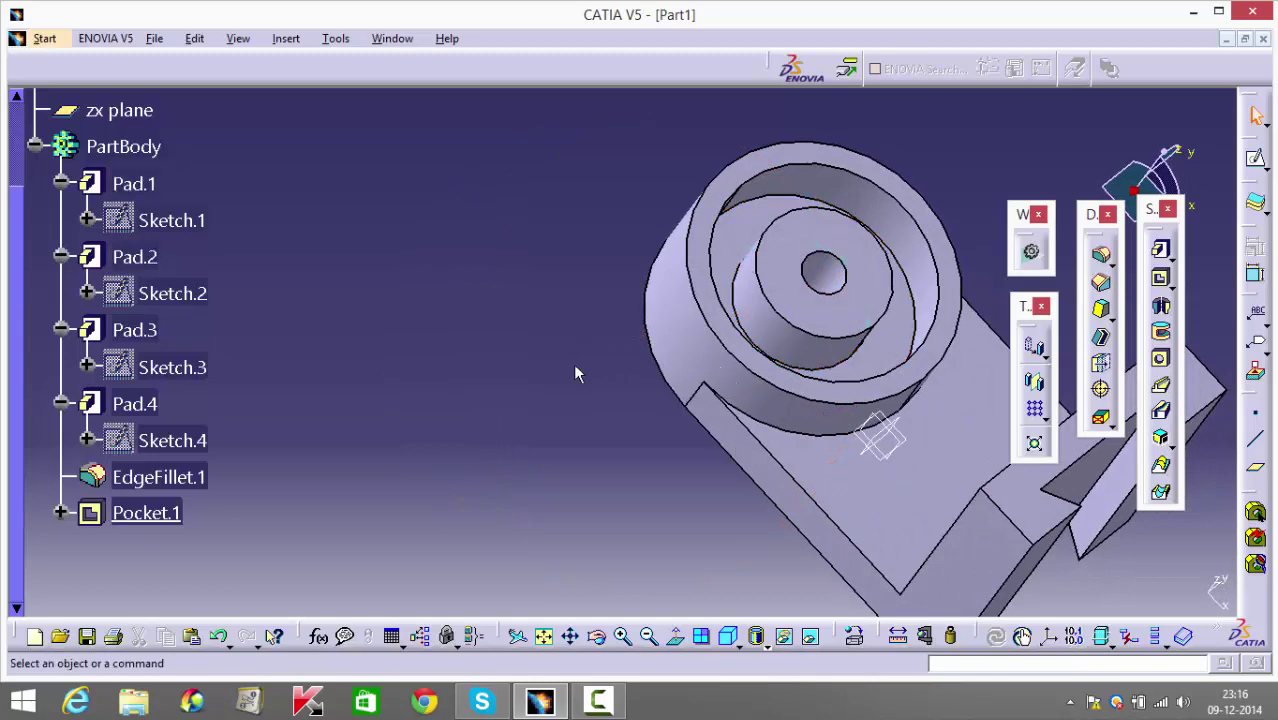
{"action": "middle_click_drag", "start_coordinate": [576, 371], "coordinate": [596, 318]}
{"action": "scroll", "coordinate": [765, 379], "scroll_direction": "down", "scroll_amount": 1}
{"action": "left_click", "coordinate": [525, 245]}
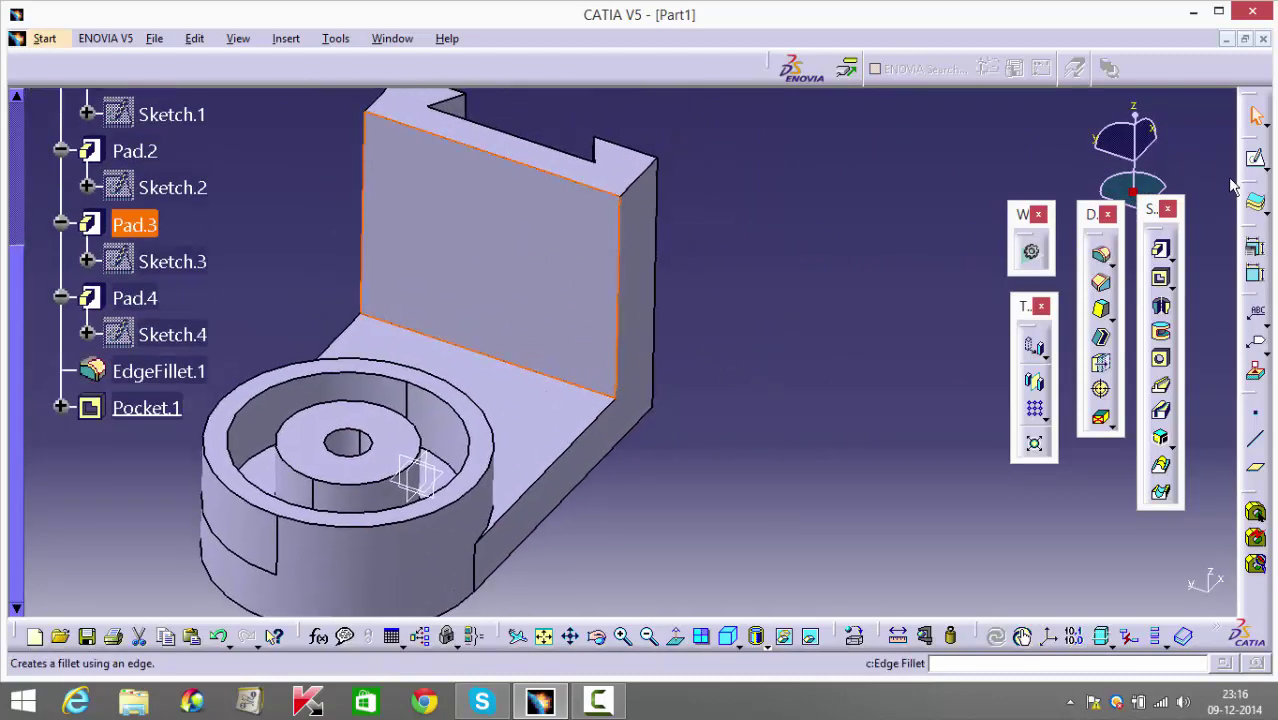
{"action": "left_click", "coordinate": [1256, 160]}
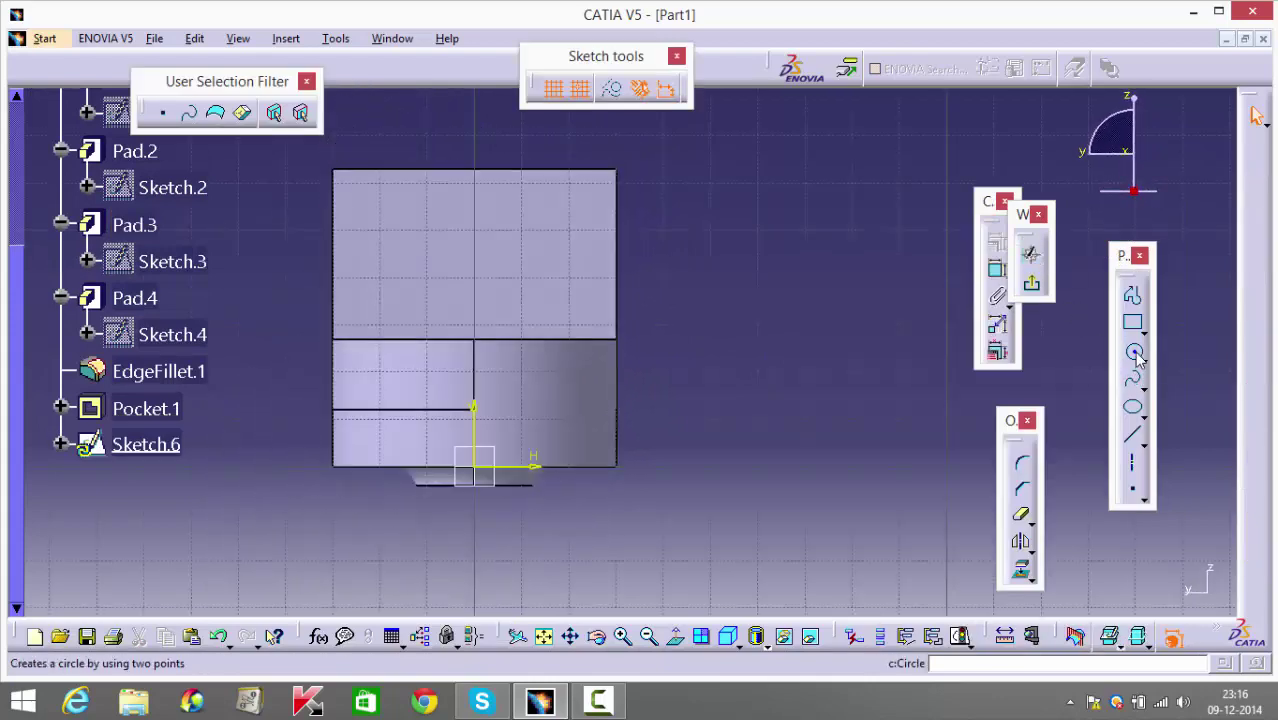
{"action": "left_click", "coordinate": [1133, 350]}
{"action": "left_click", "coordinate": [476, 228]}
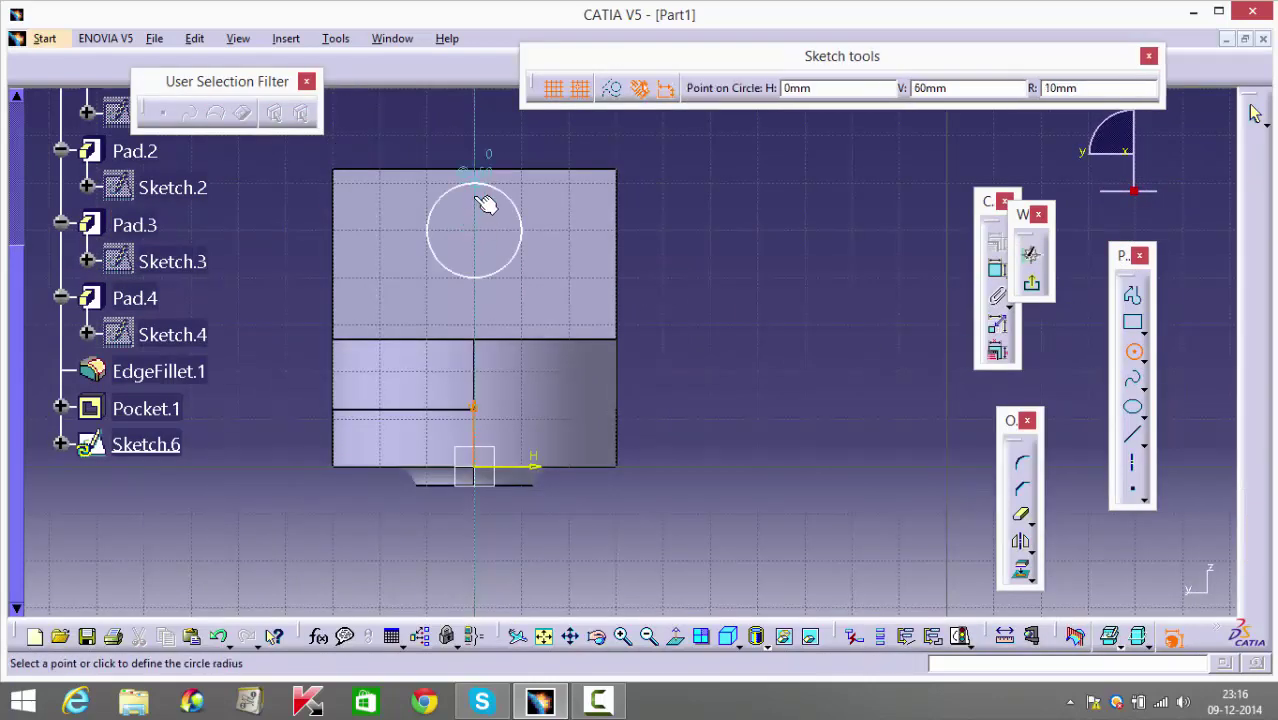
{"action": "left_click", "coordinate": [487, 205]}
Dimension the circle's diameter and set it to 15 mm.
{"action": "left_click", "coordinate": [996, 269]}
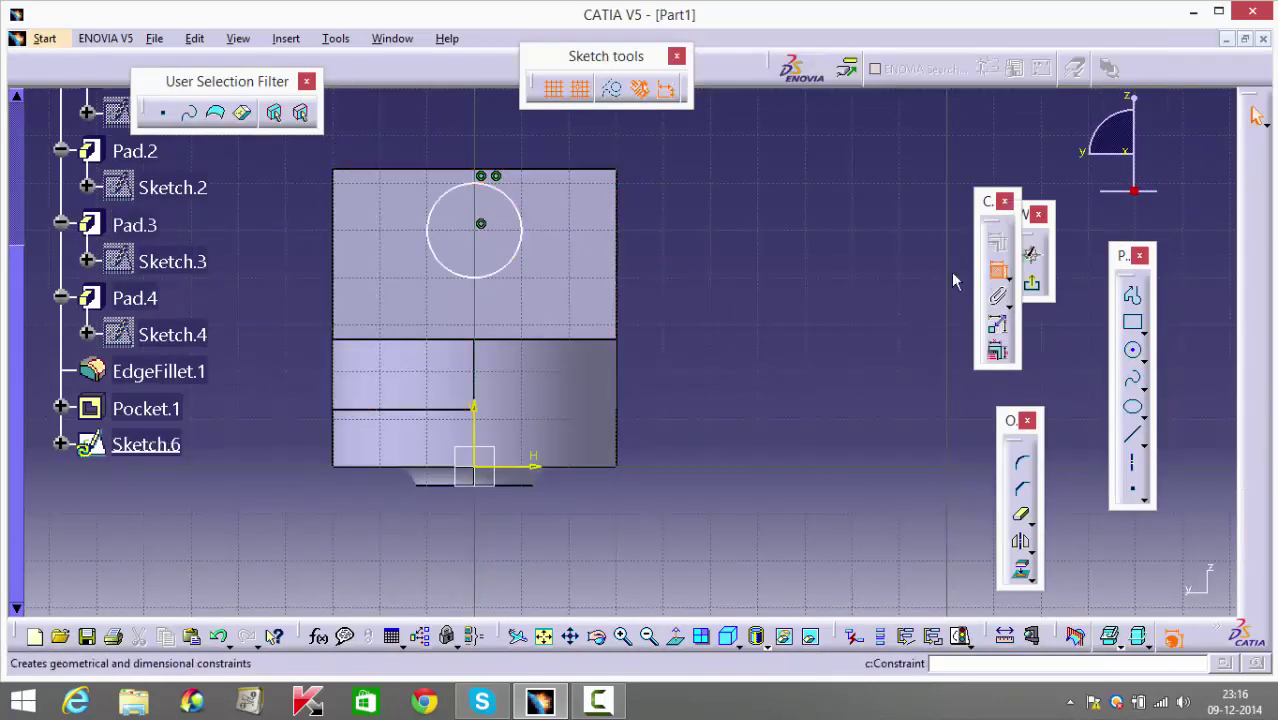
{"action": "left_click", "coordinate": [530, 232]}
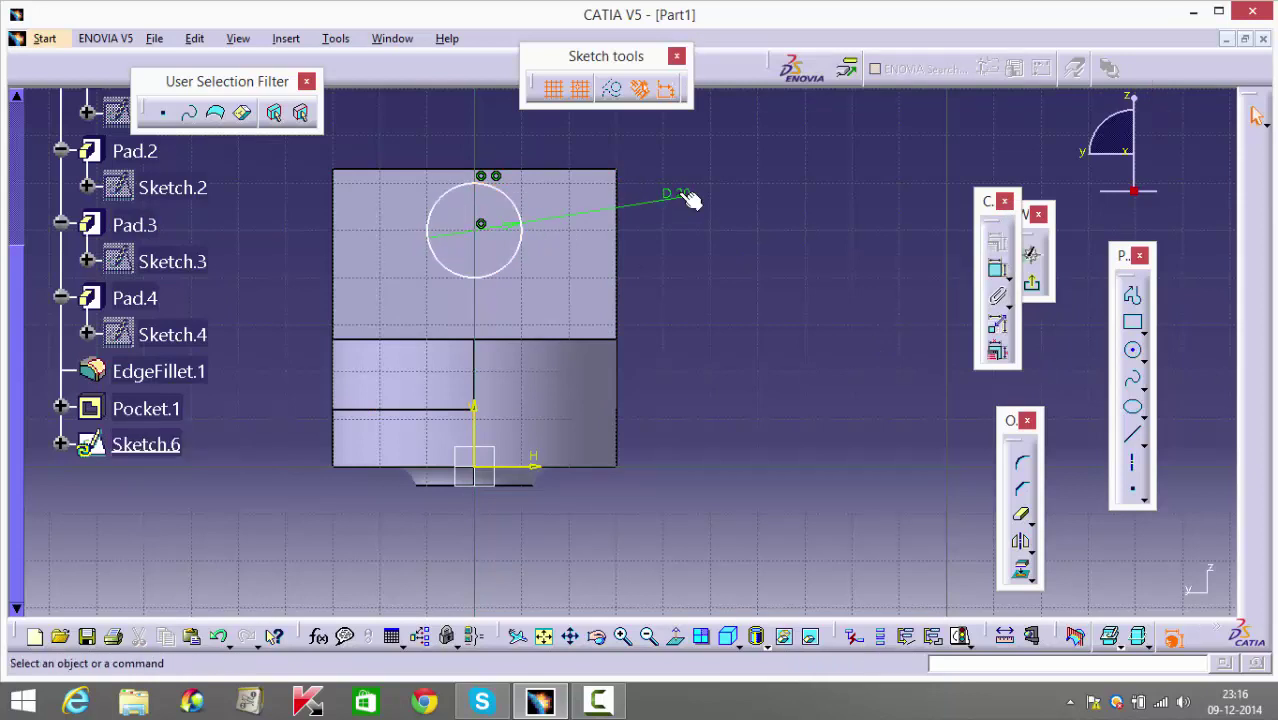
{"action": "left_click", "coordinate": [681, 189]}
{"action": "double_click", "coordinate": [681, 189]}
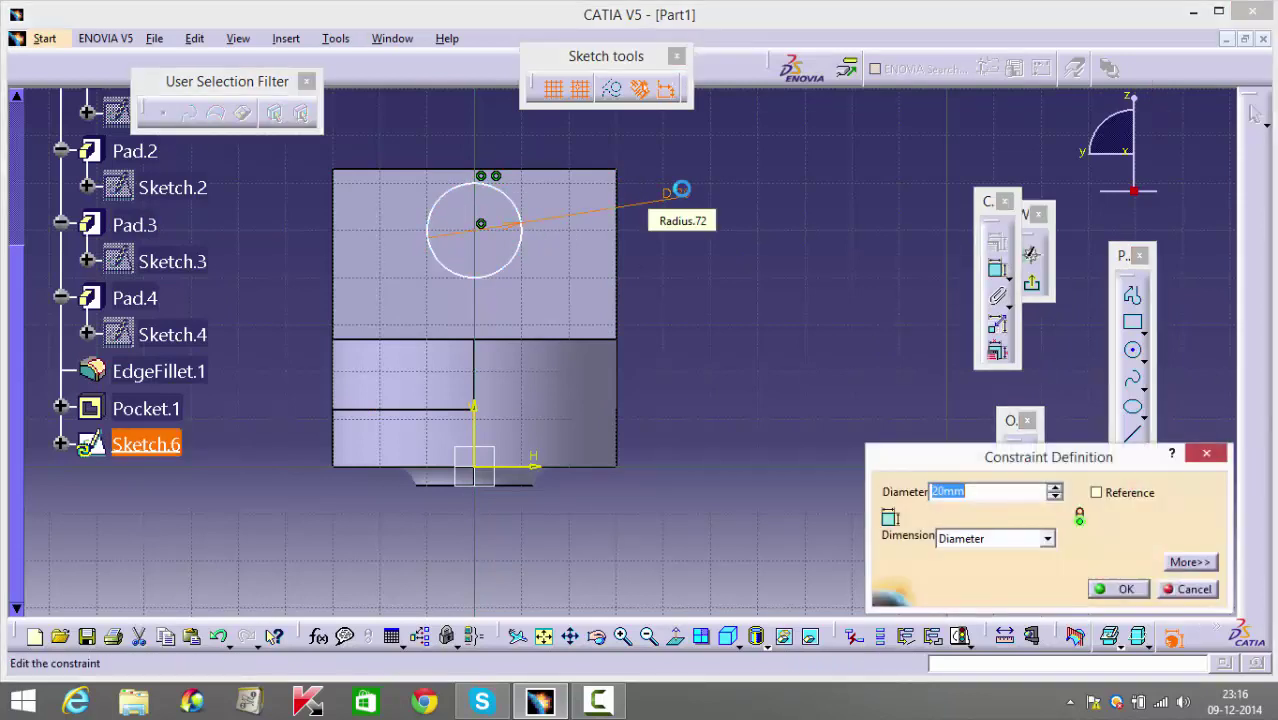
{"action": "type", "text": "15"}
{"action": "key", "text": "Return"}
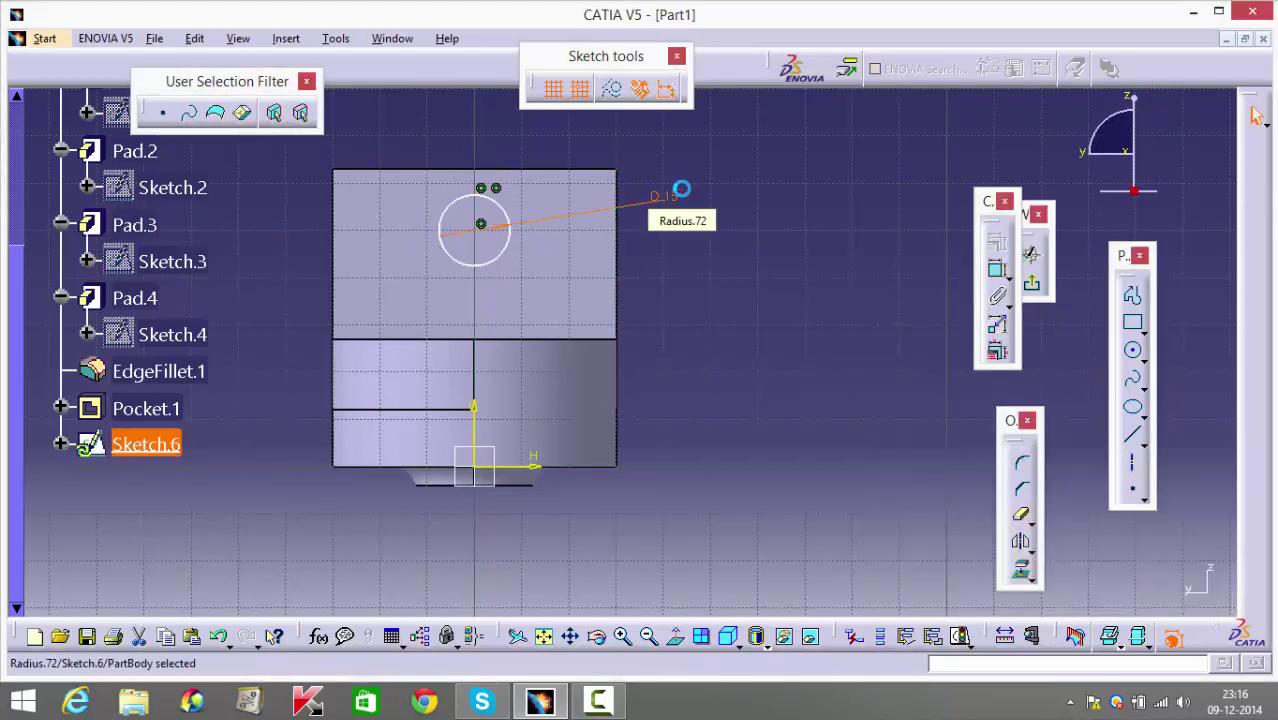
{"action": "left_click", "coordinate": [670, 310]}
Dimension the circle centre's height above the bracket's base edge and set it to 12+9+21 mm.
{"action": "left_click", "coordinate": [997, 269]}
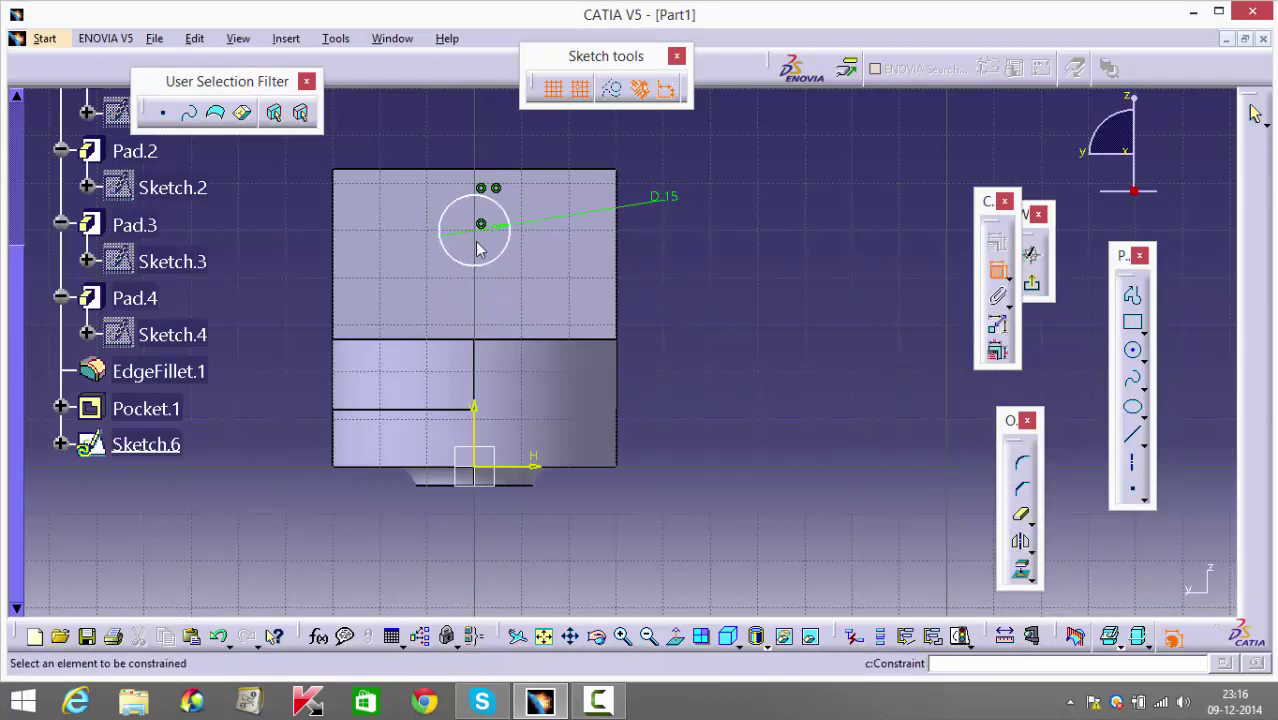
{"action": "left_click", "coordinate": [484, 228]}
{"action": "left_click", "coordinate": [599, 465]}
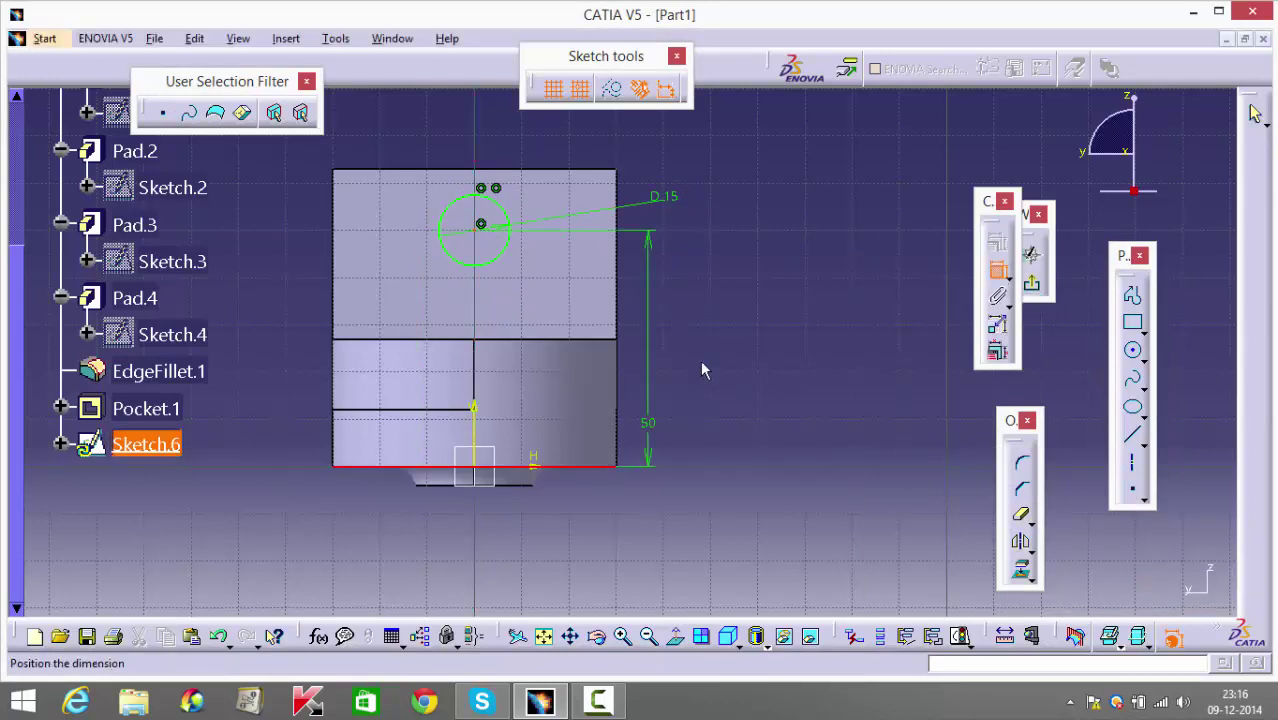
{"action": "left_click", "coordinate": [713, 352]}
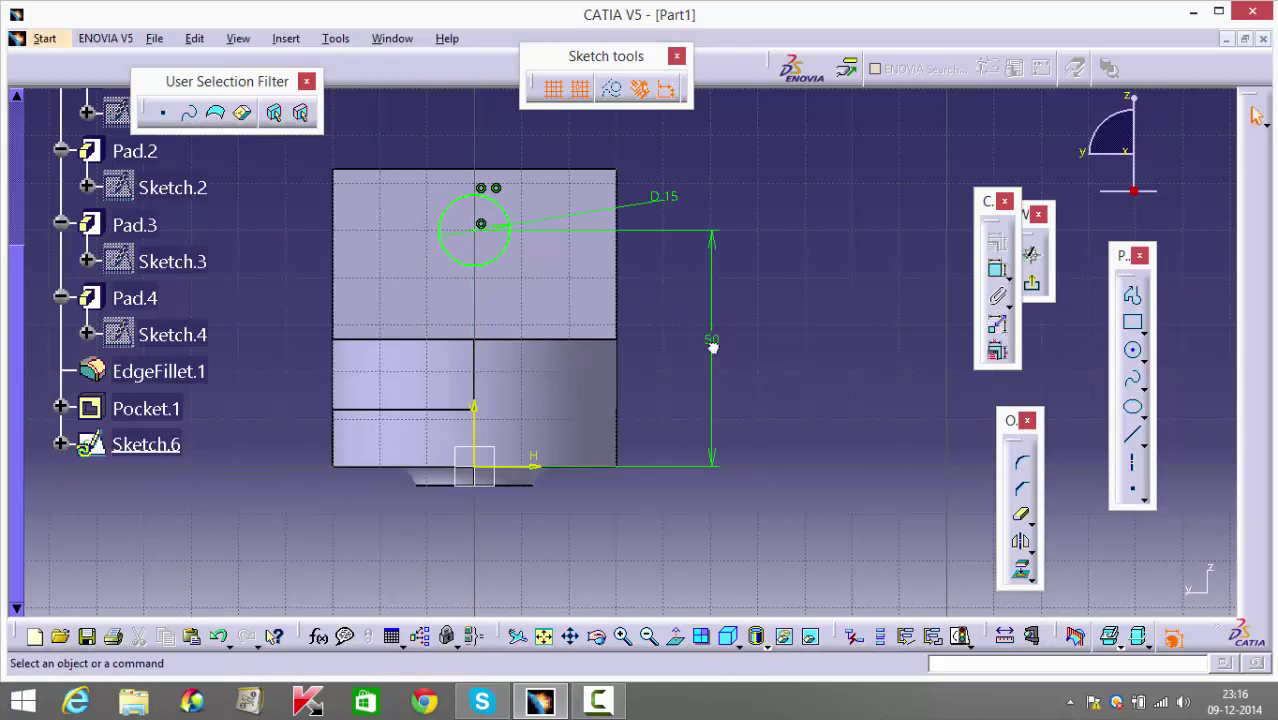
{"action": "double_click", "coordinate": [713, 337]}
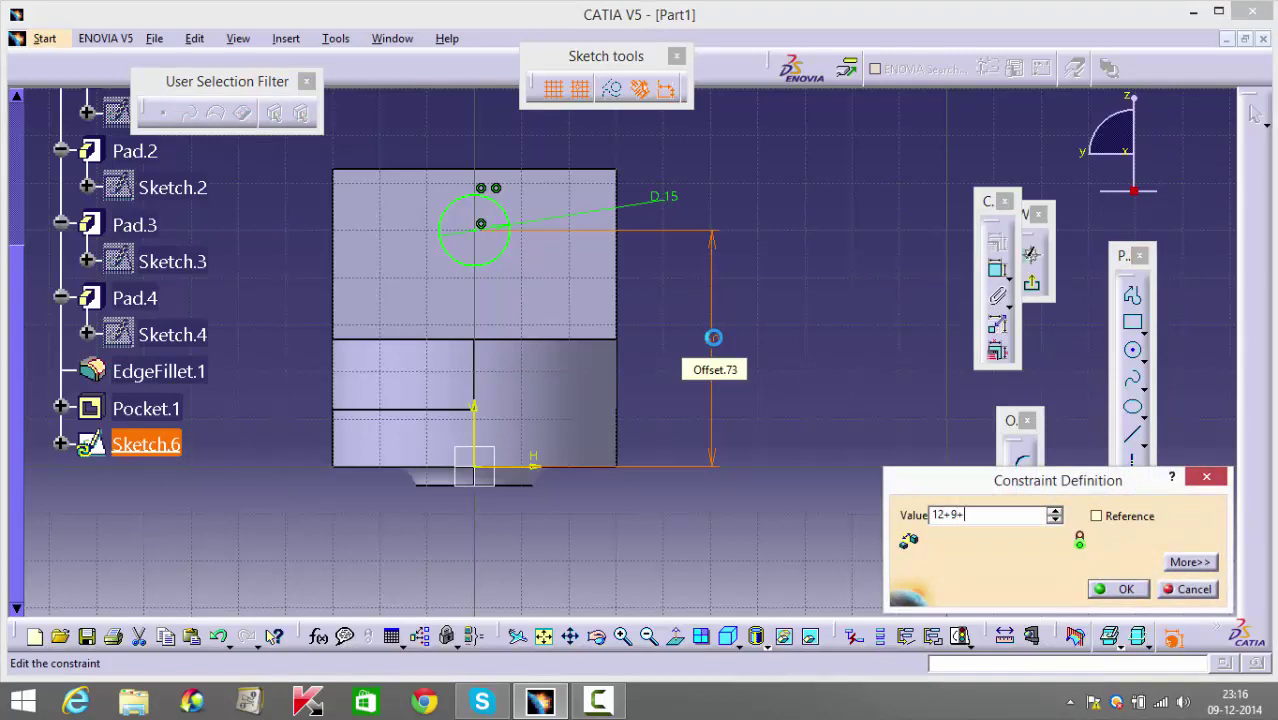
{"action": "type", "text": "12+9+21"}
{"action": "key", "text": "Return"}
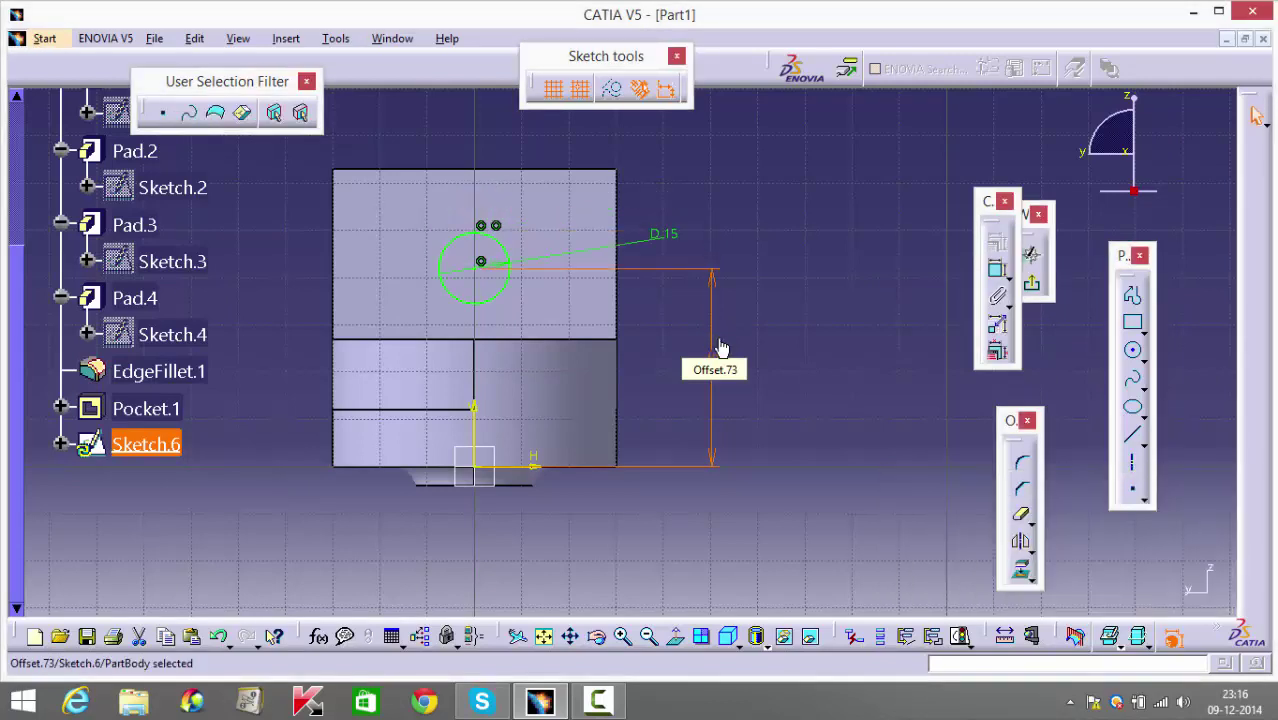
Exit the sketch and cut a 100 mm deep pocket from the circle through the upright.
{"action": "left_click", "coordinate": [1034, 287]}
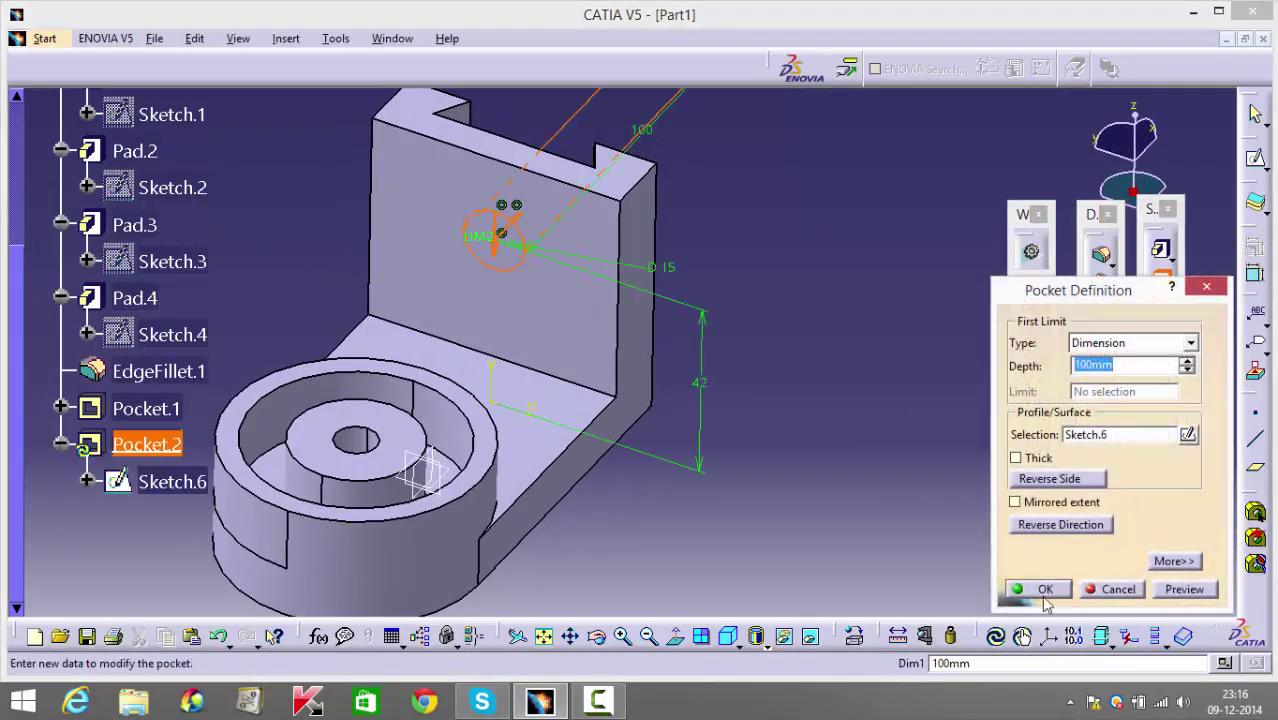
{"action": "left_click", "coordinate": [1043, 590]}
{"action": "middle_click_drag", "start_coordinate": [801, 503], "coordinate": [733, 462]}
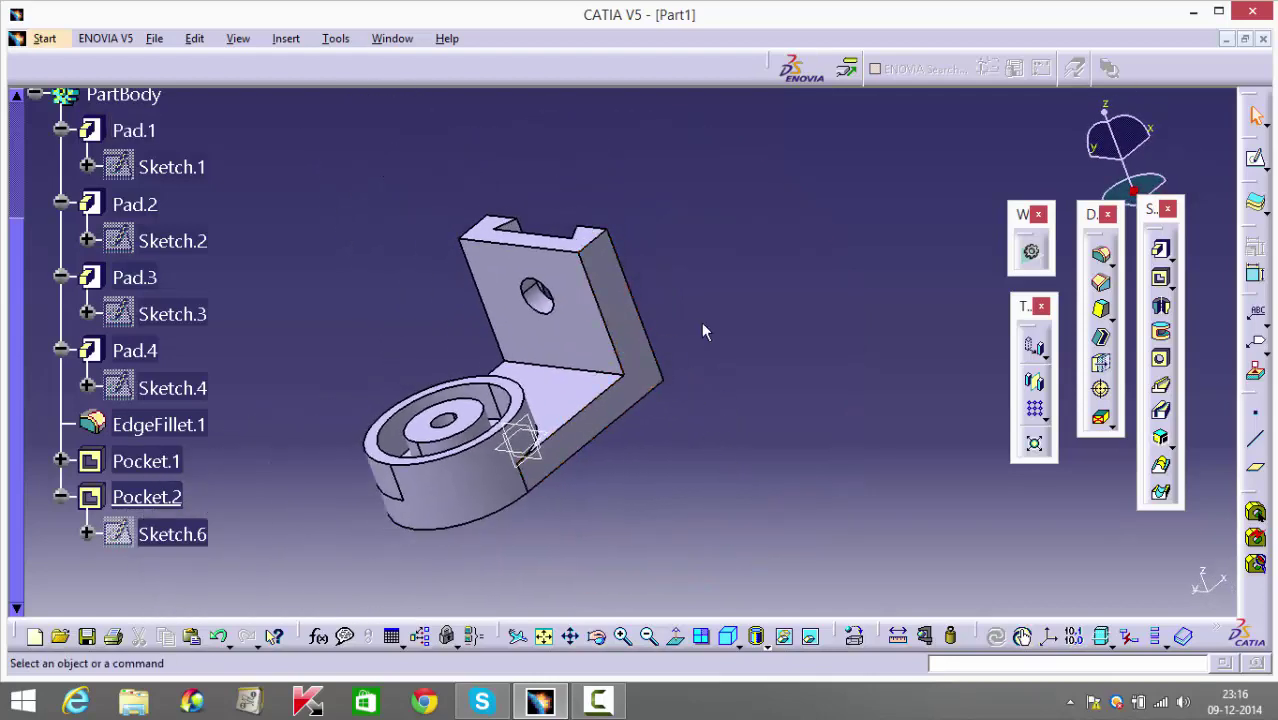
{"action": "middle_click_drag", "start_coordinate": [701, 321], "coordinate": [410, 415]}
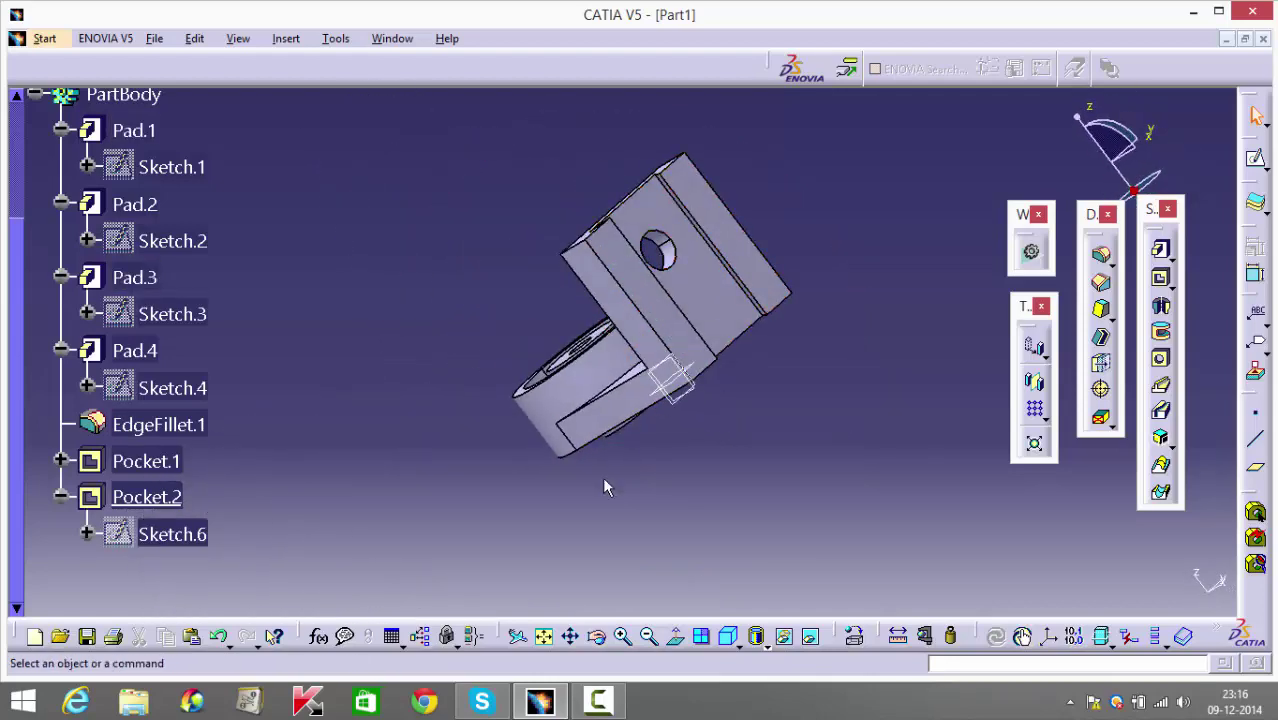
{"action": "middle_click_drag", "start_coordinate": [602, 476], "coordinate": [840, 463]}
{"action": "middle_click_drag", "start_coordinate": [655, 461], "coordinate": [511, 380]}
{"action": "left_click", "coordinate": [610, 710]}
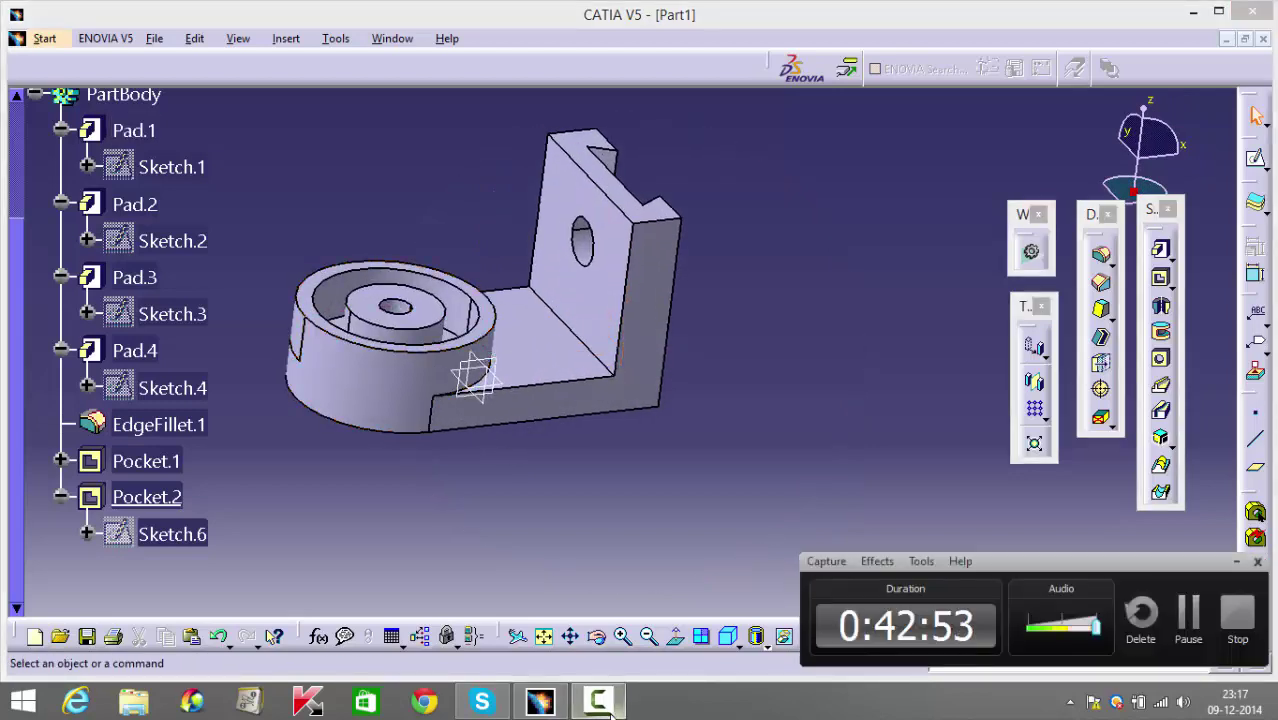
{"action": "left_click", "coordinate": [600, 702]}
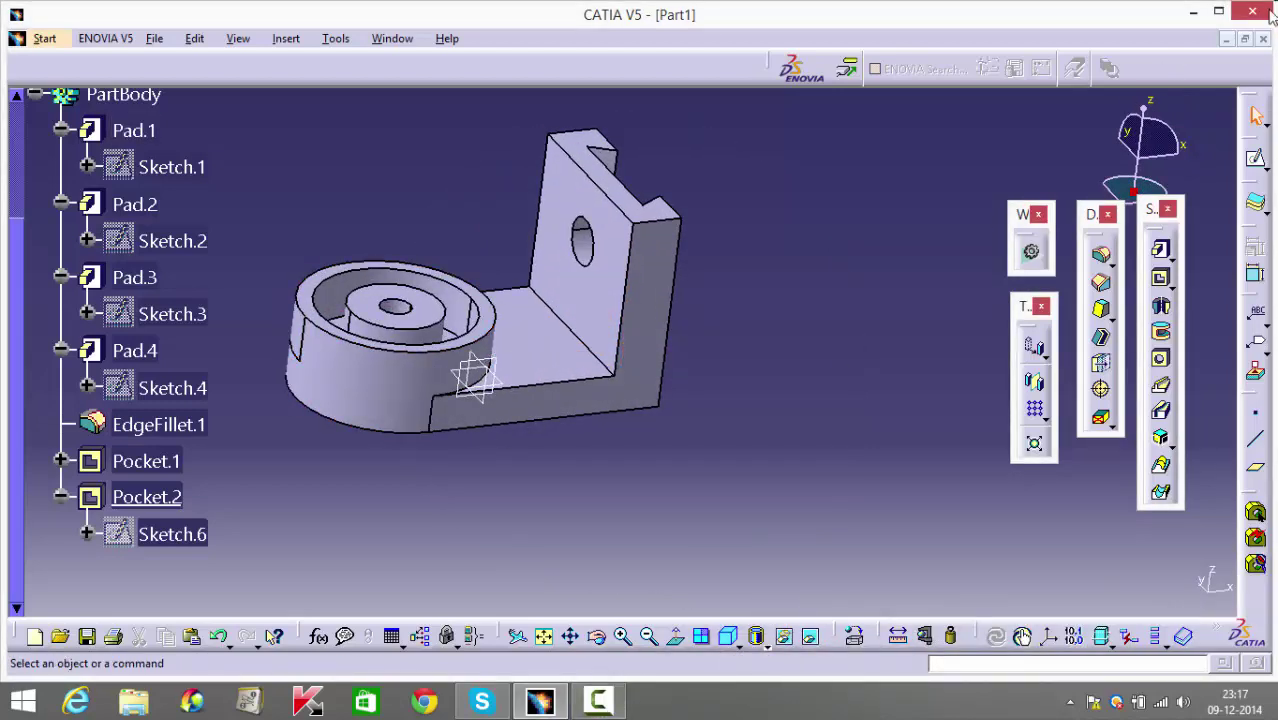
Close the finished bracket part without saving and start a new part in the Part Design workbench.
{"action": "key", "text": "ctrl+F4"}
{"action": "left_click", "coordinate": [681, 391]}
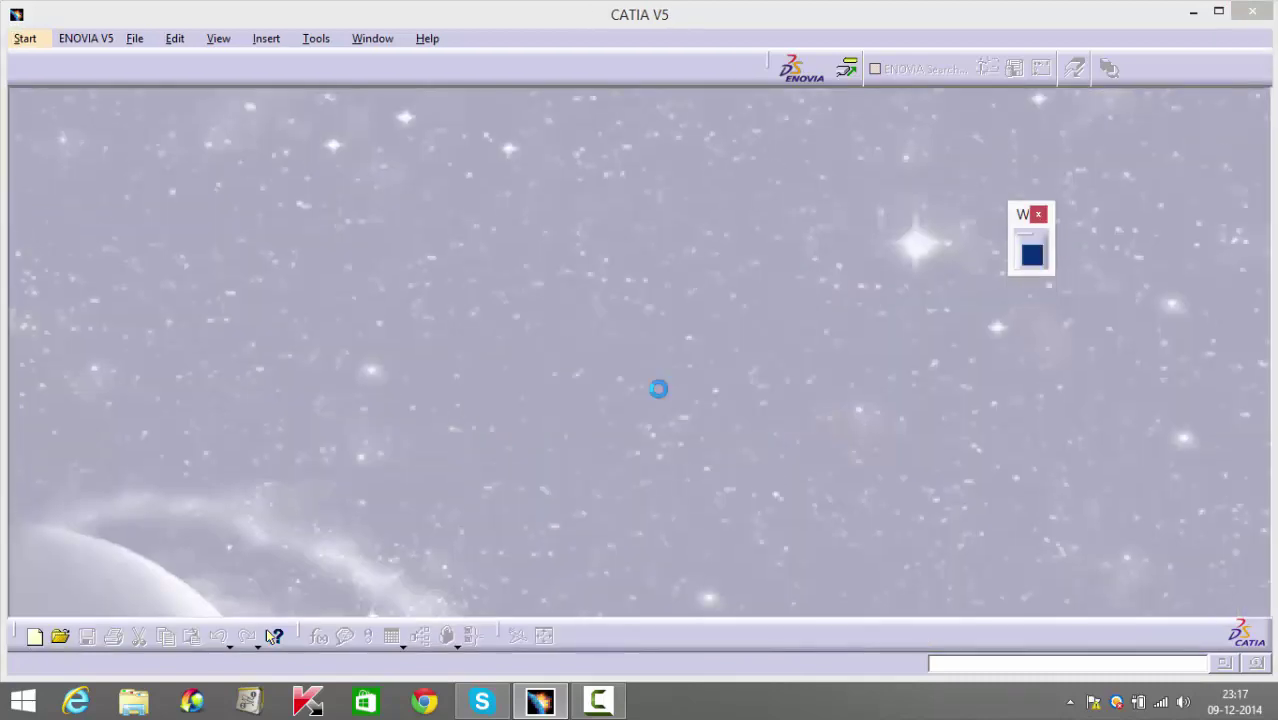
{"action": "left_click", "coordinate": [25, 40]}
{"action": "mouse_move", "coordinate": [62, 84]}
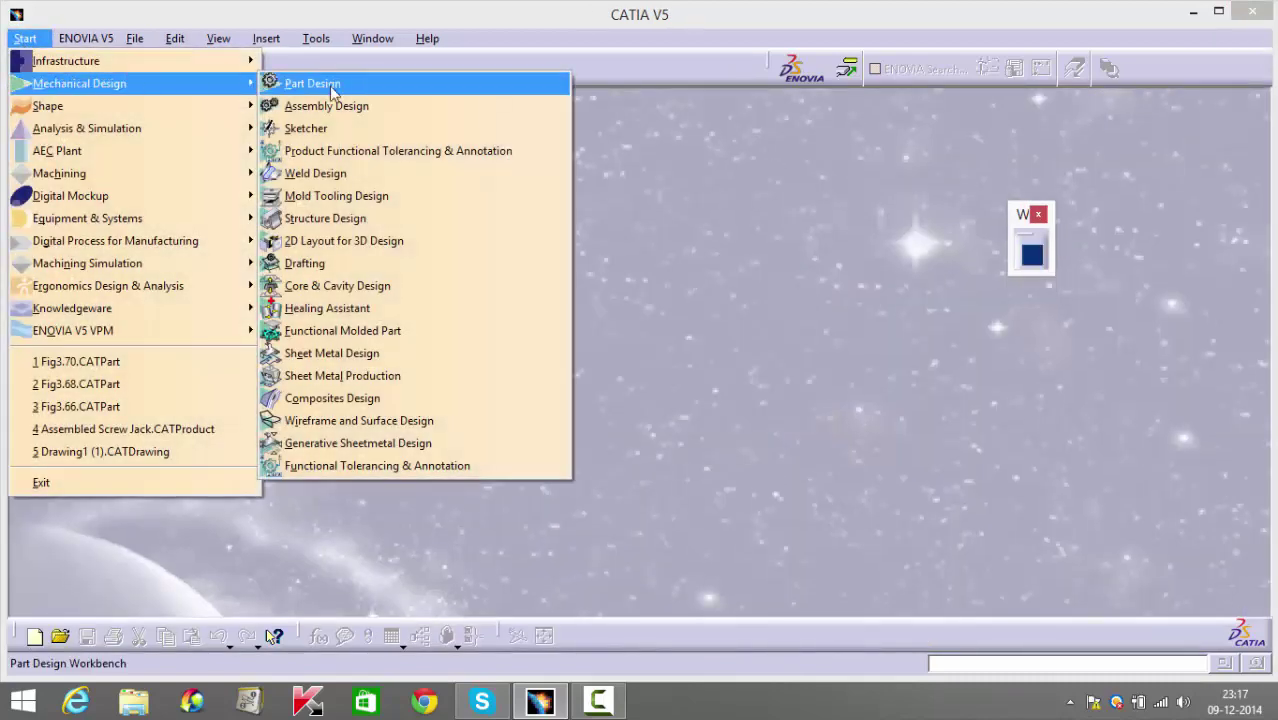
{"action": "left_click", "coordinate": [329, 86]}
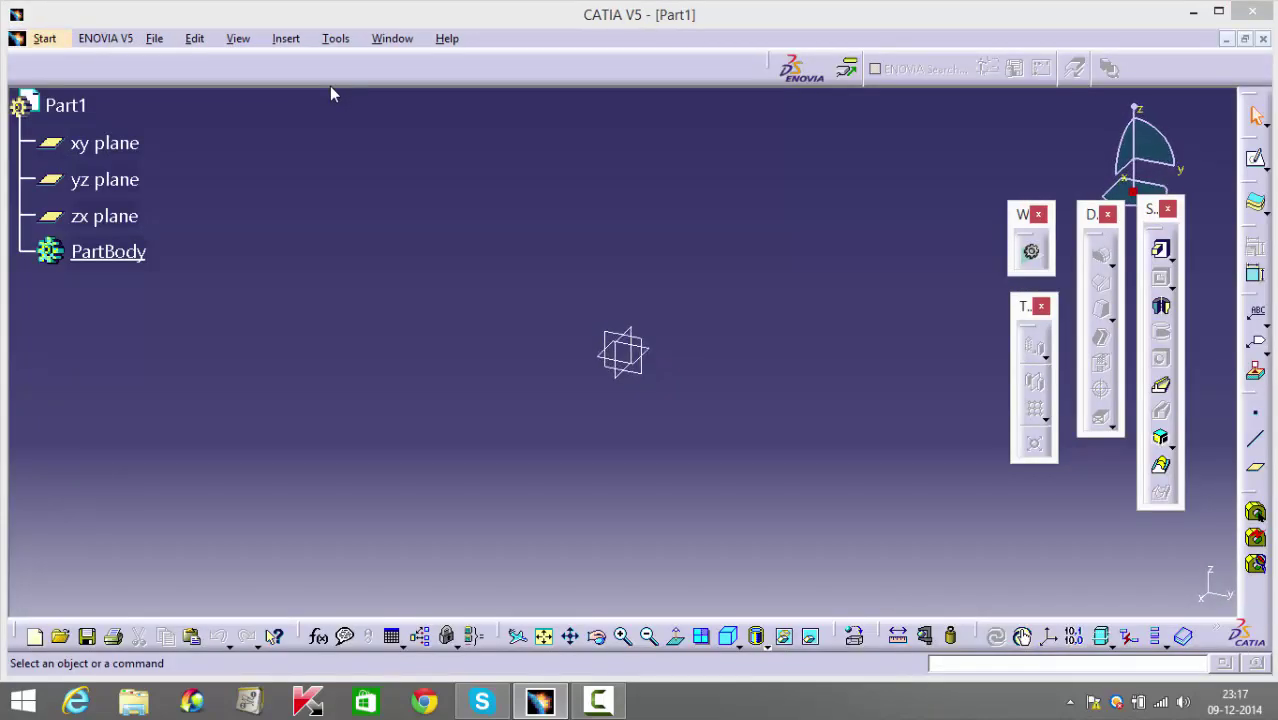
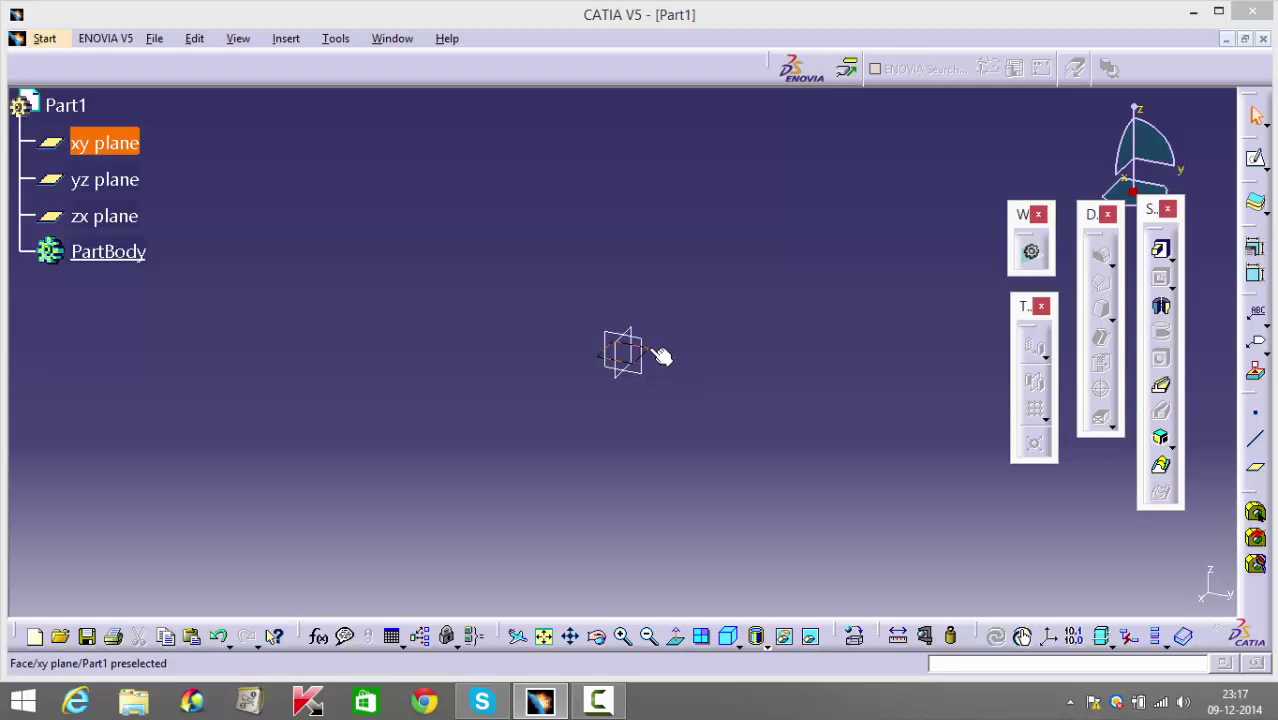
Start a sketch on the xy plane and draw a rectangle enclosing the origin.
{"action": "left_click", "coordinate": [1256, 162]}
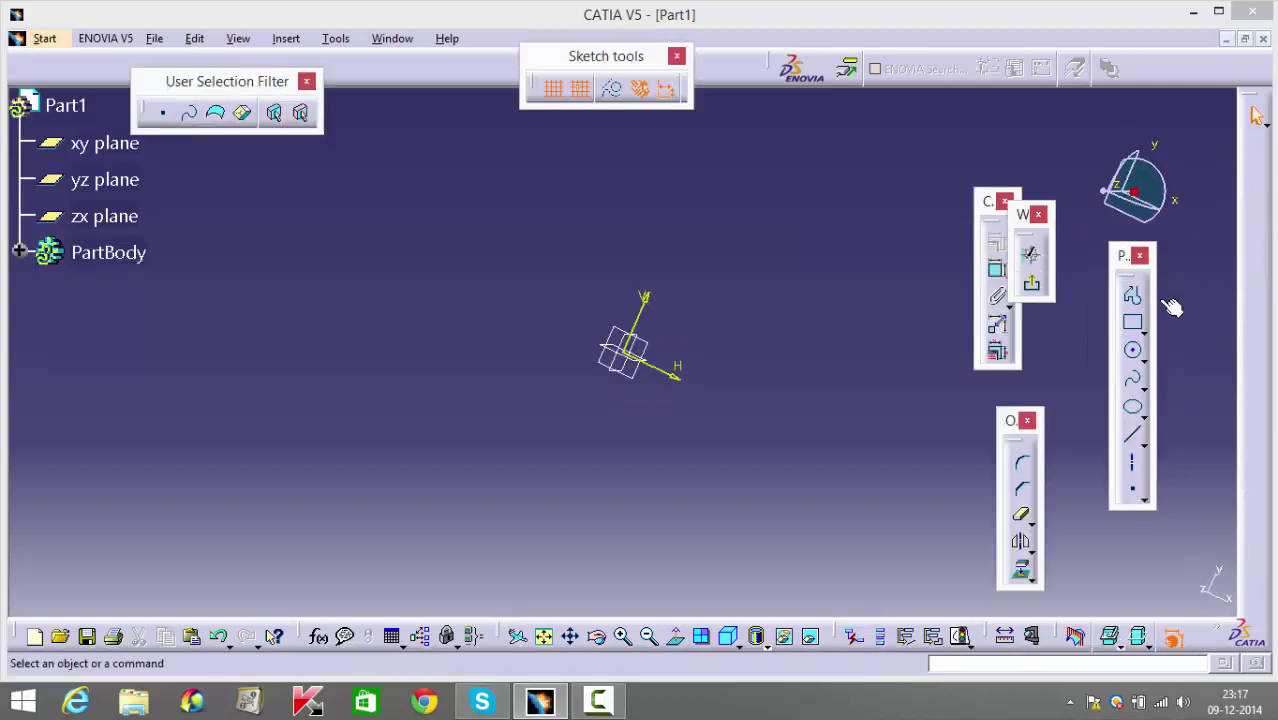
{"action": "left_click", "coordinate": [1134, 323]}
{"action": "left_click", "coordinate": [535, 220]}
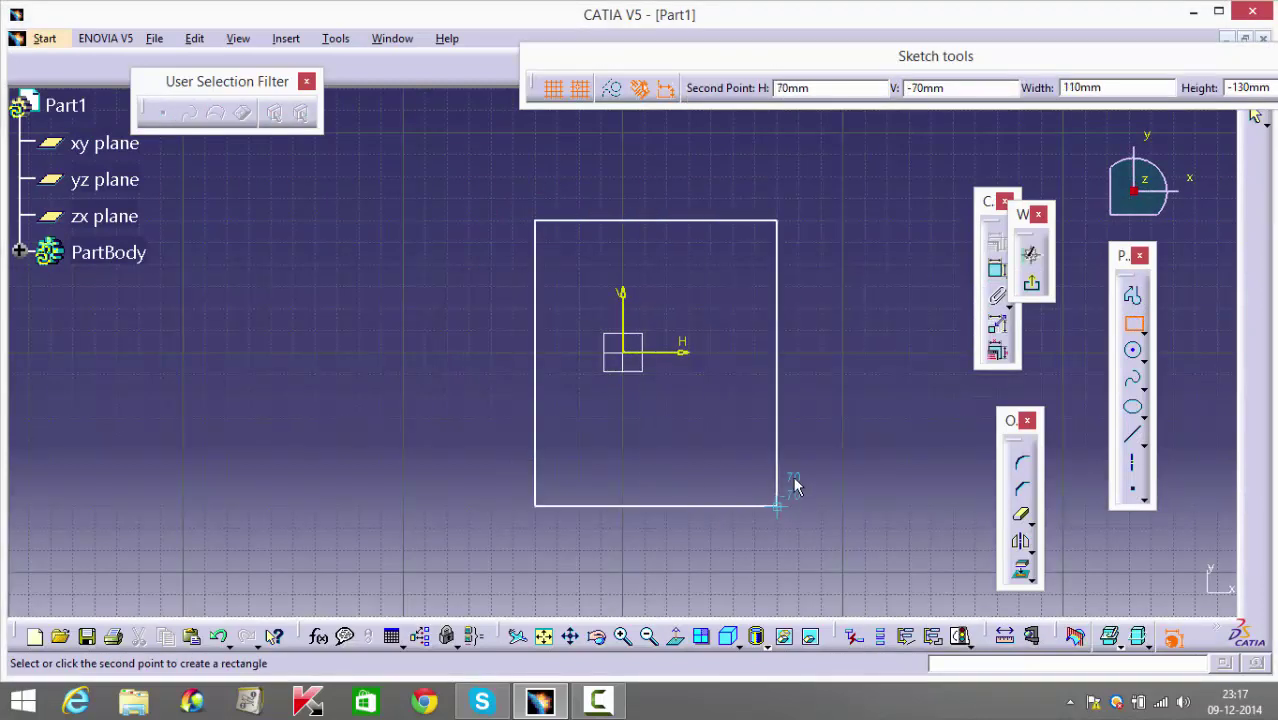
{"action": "left_click", "coordinate": [755, 440]}
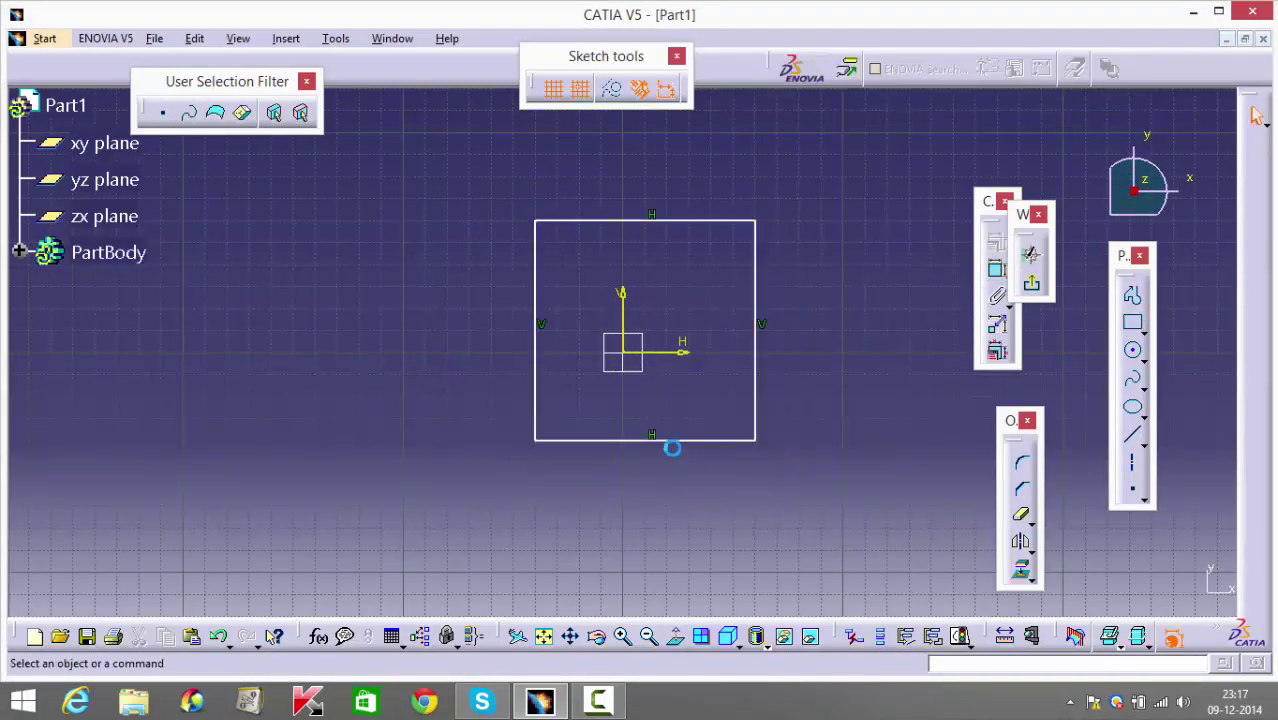
Constrain the rectangle's two vertical sides to be symmetric about the vertical axis.
{"action": "left_click", "coordinate": [541, 370]}
{"action": "left_click", "coordinate": [767, 347], "text": "ctrl"}
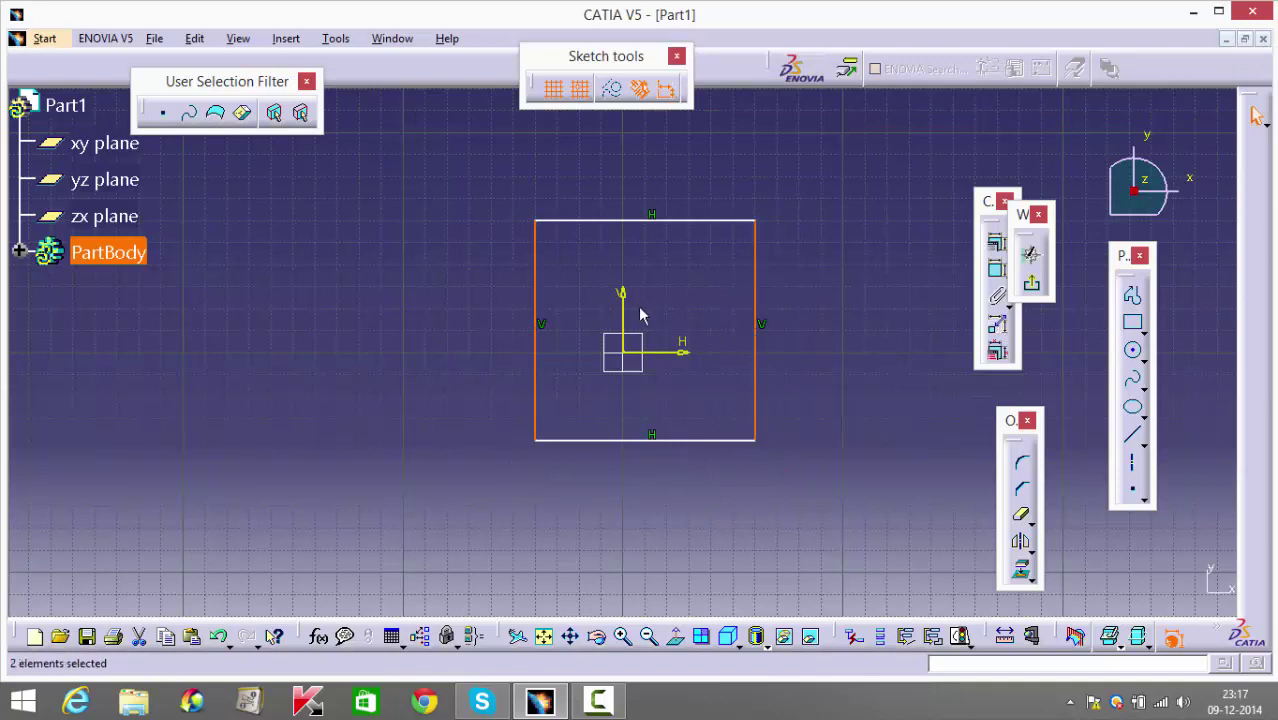
{"action": "left_click", "coordinate": [625, 296], "text": "ctrl"}
{"action": "left_click", "coordinate": [999, 240]}
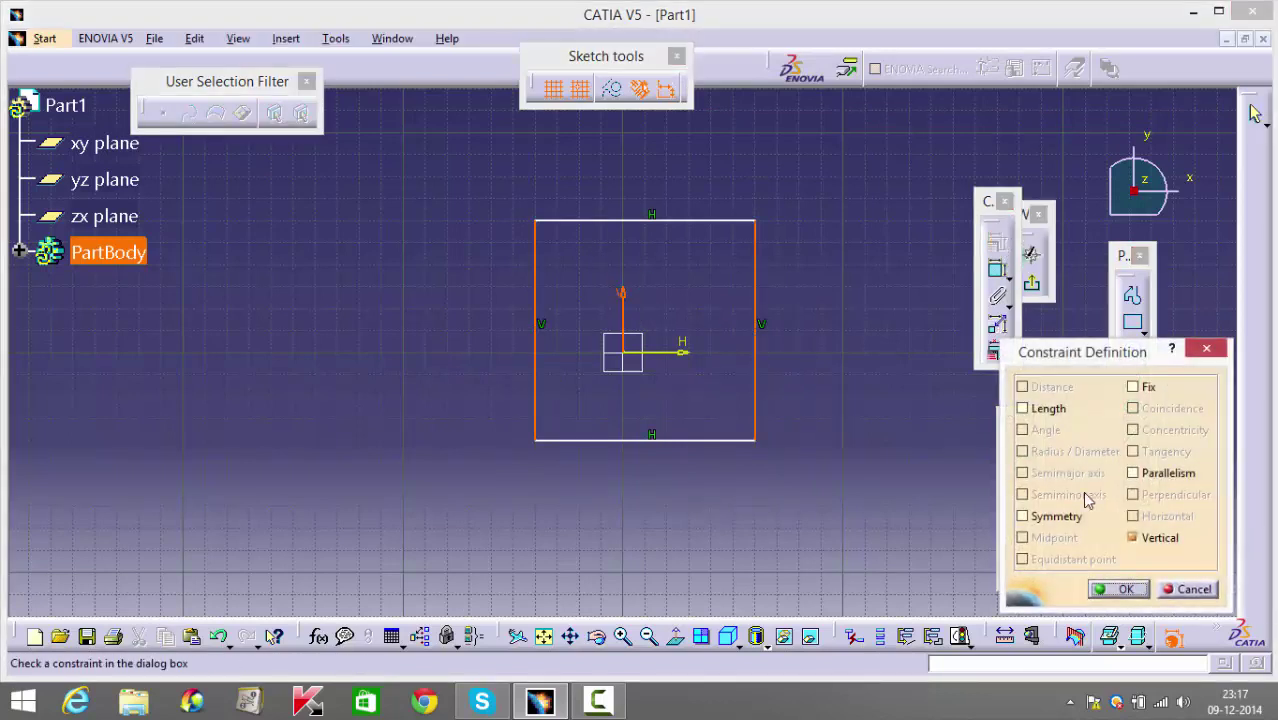
{"action": "left_click", "coordinate": [1024, 514]}
{"action": "left_click", "coordinate": [1118, 589]}
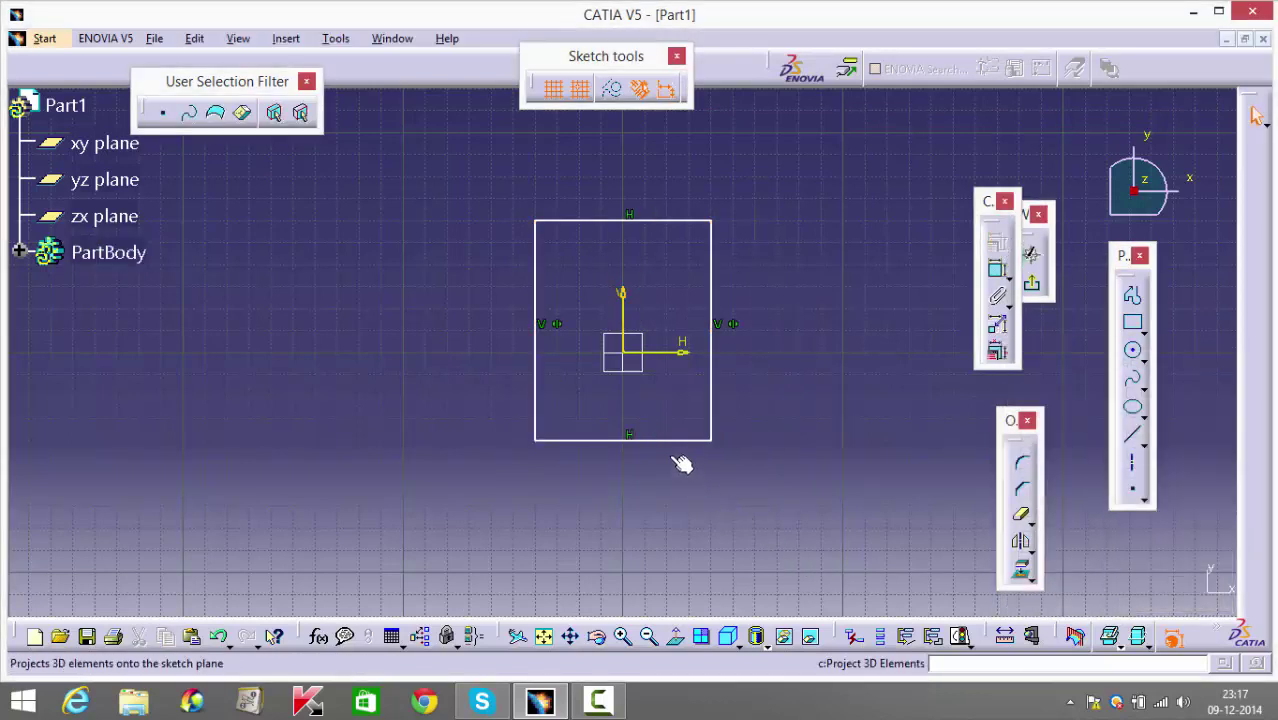
Constrain the rectangle's two horizontal sides to be symmetric about the horizontal axis.
{"action": "left_click", "coordinate": [670, 221], "text": "ctrl"}
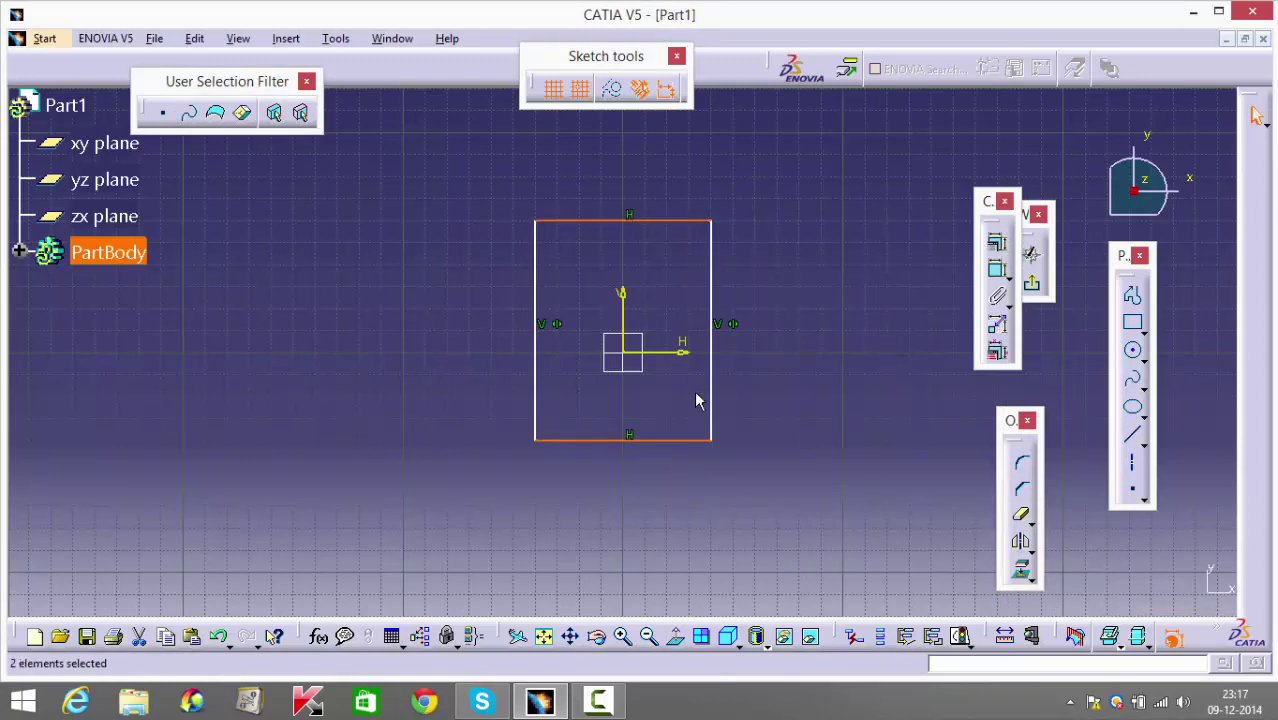
{"action": "left_click", "coordinate": [685, 352], "text": "ctrl"}
{"action": "left_click", "coordinate": [999, 239]}
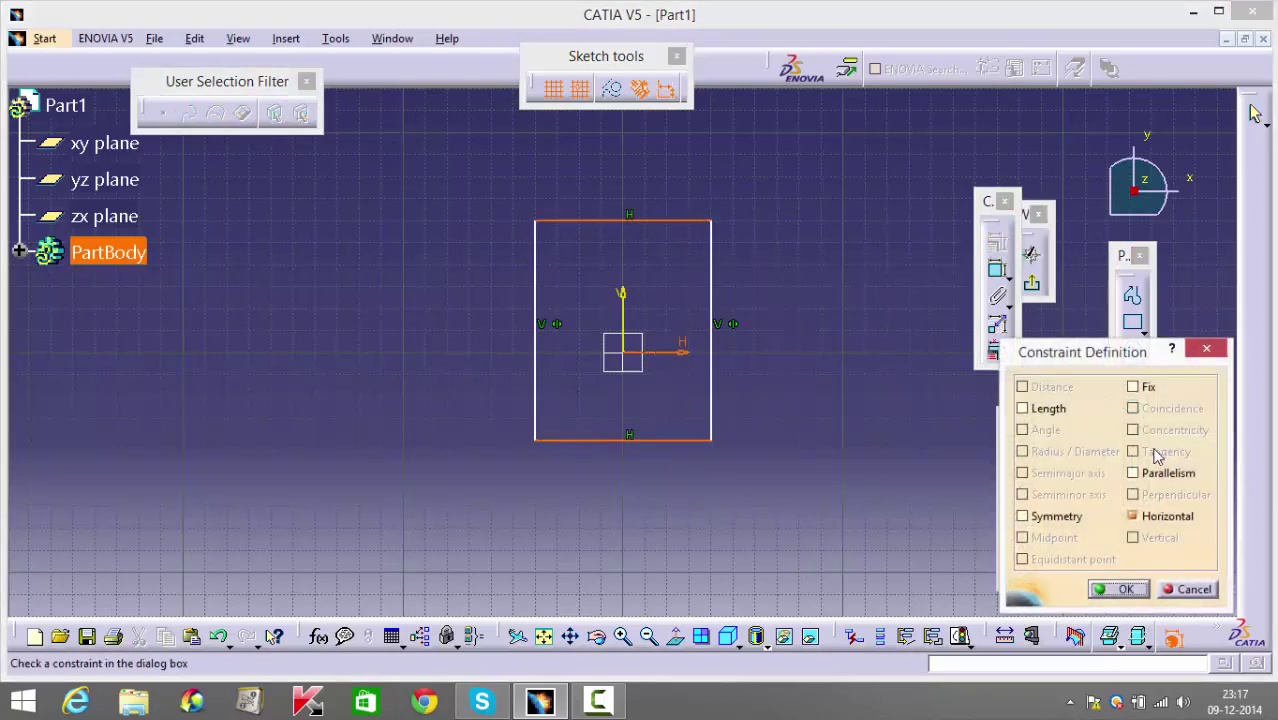
{"action": "left_click", "coordinate": [1022, 516]}
{"action": "left_click", "coordinate": [1122, 590]}
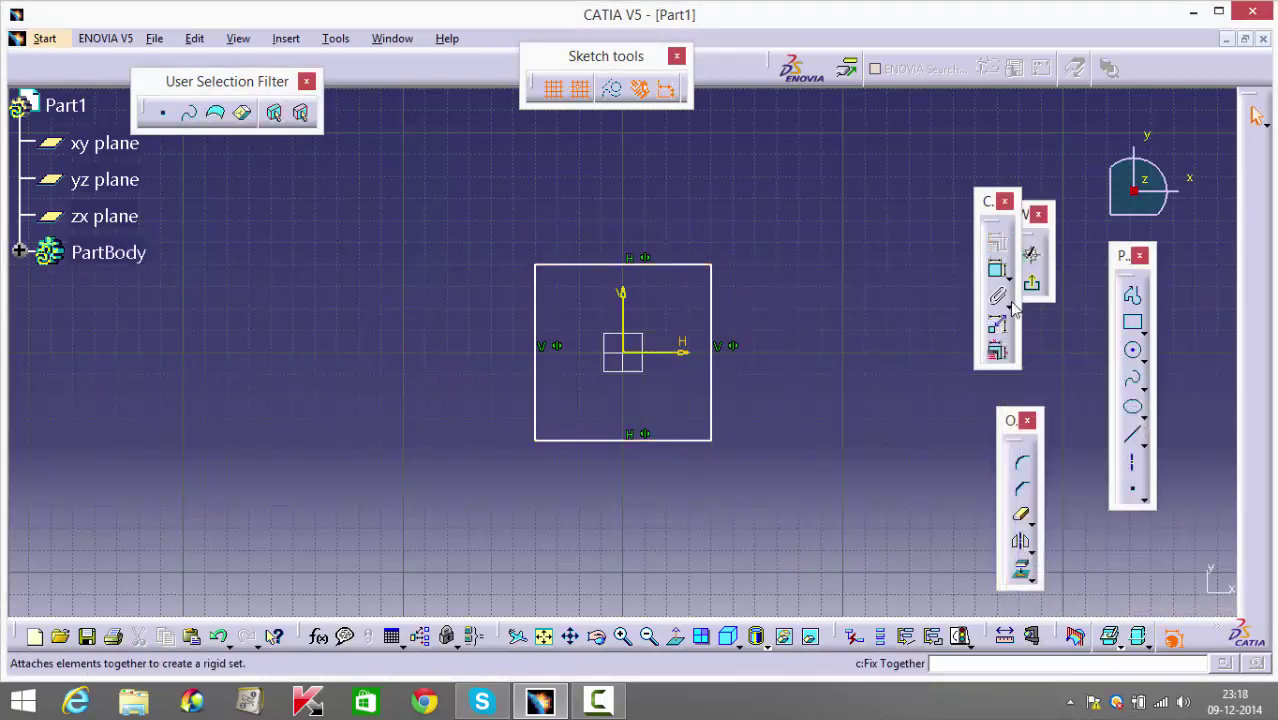
Dimension the rectangle's vertical side and set its length to 60 mm.
{"action": "left_click", "coordinate": [997, 275]}
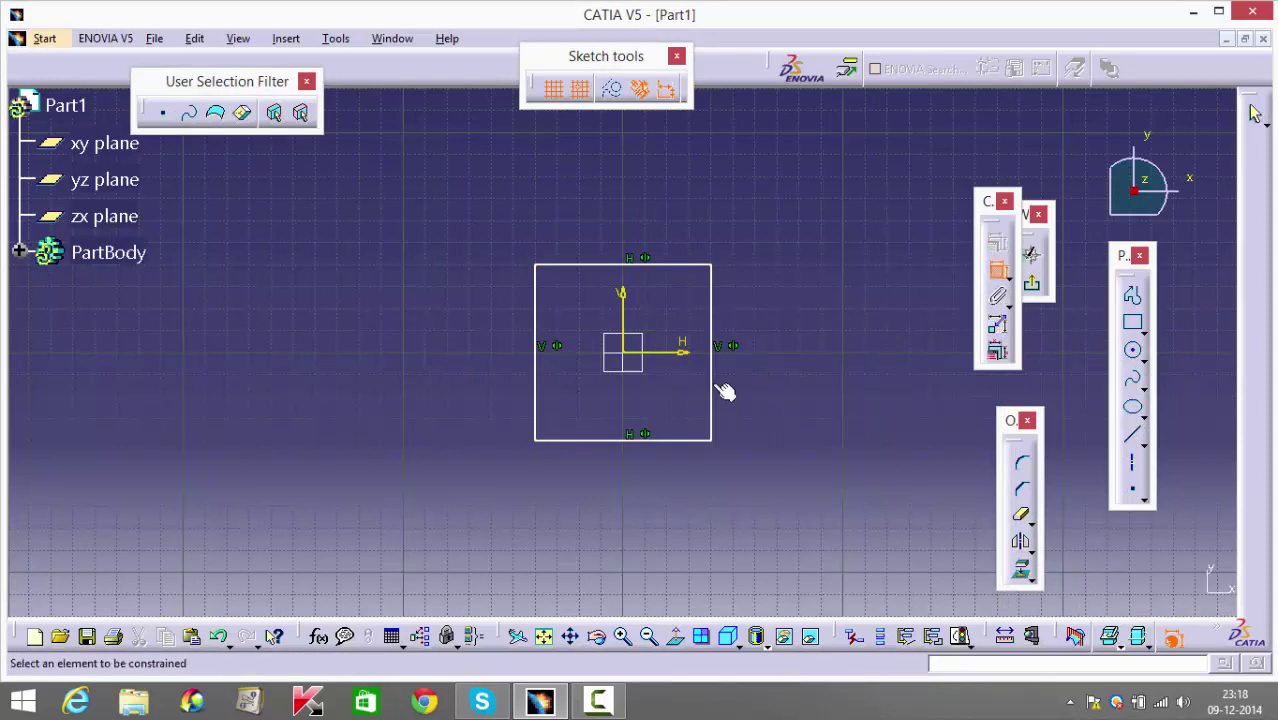
{"action": "left_click", "coordinate": [711, 390]}
{"action": "left_click", "coordinate": [776, 364]}
{"action": "double_click", "coordinate": [777, 368]}
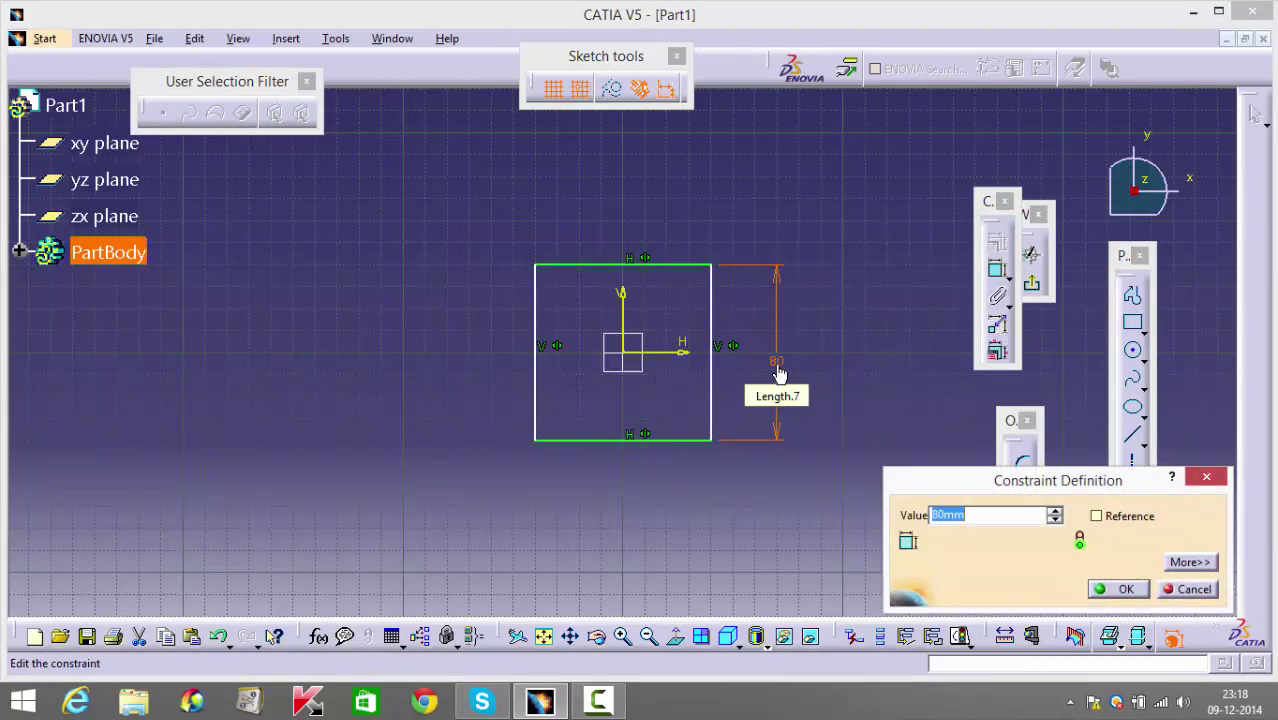
{"action": "key", "text": "Return"}
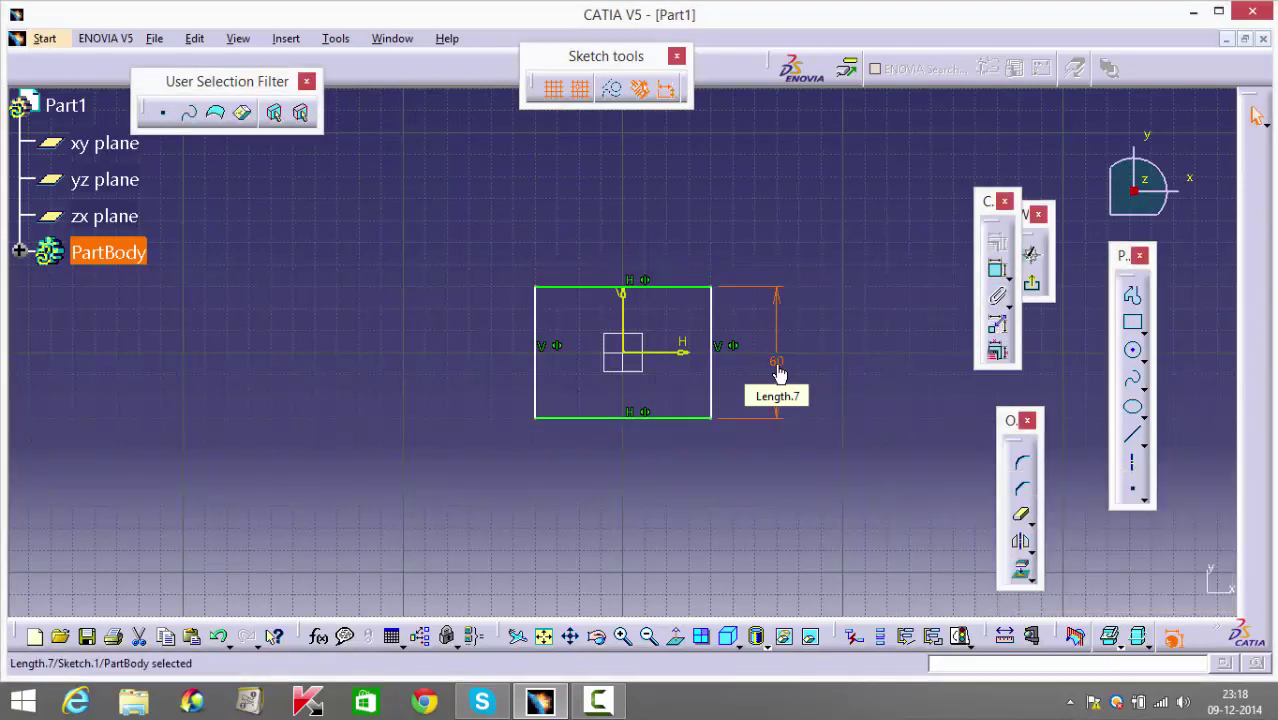
{"action": "left_click", "coordinate": [694, 500]}
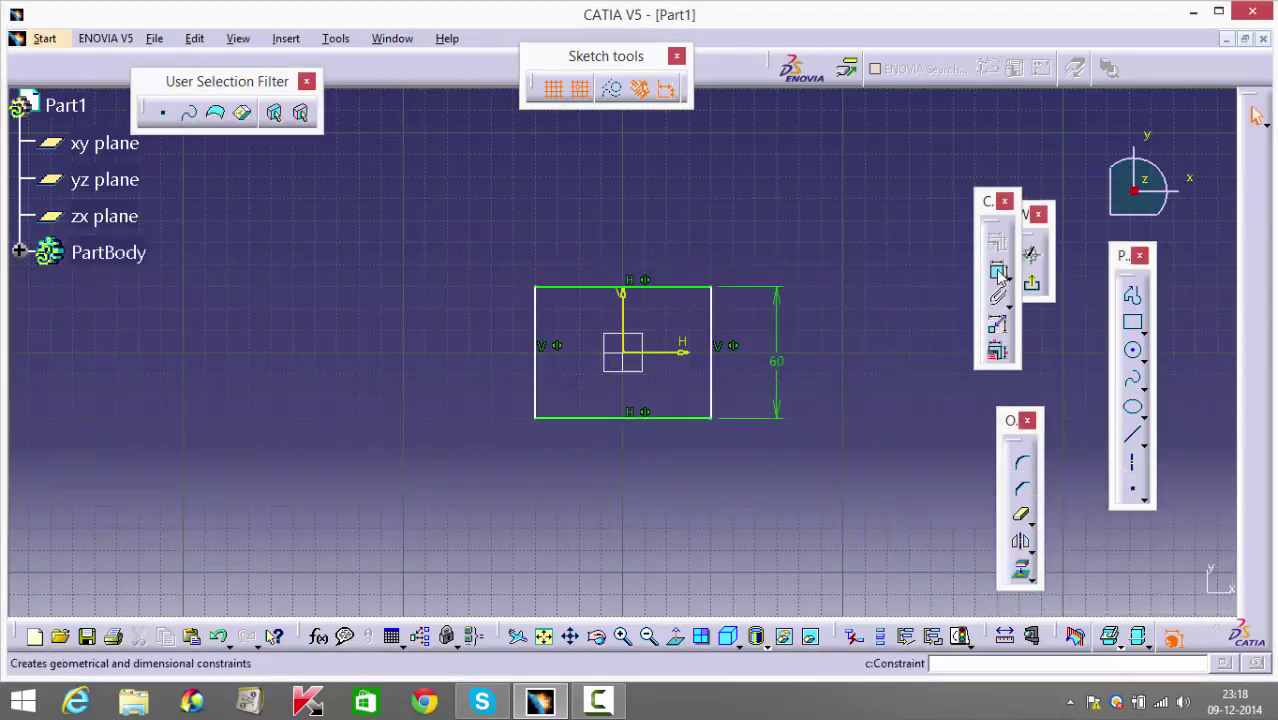
Dimension the rectangle's horizontal side and set its length to 60 mm.
{"action": "left_click", "coordinate": [997, 270]}
{"action": "left_click", "coordinate": [622, 287]}
{"action": "left_click", "coordinate": [633, 211]}
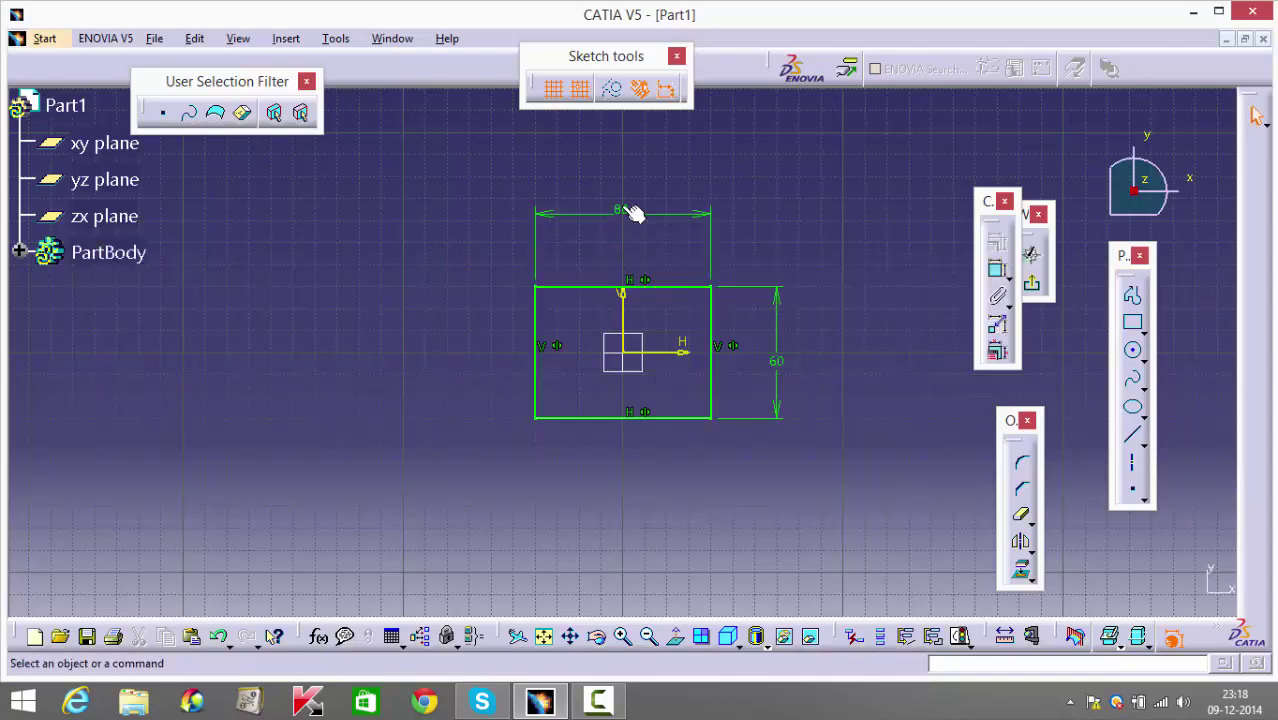
{"action": "double_click", "coordinate": [622, 205]}
{"action": "type", "text": "60"}
{"action": "key", "text": "Return"}
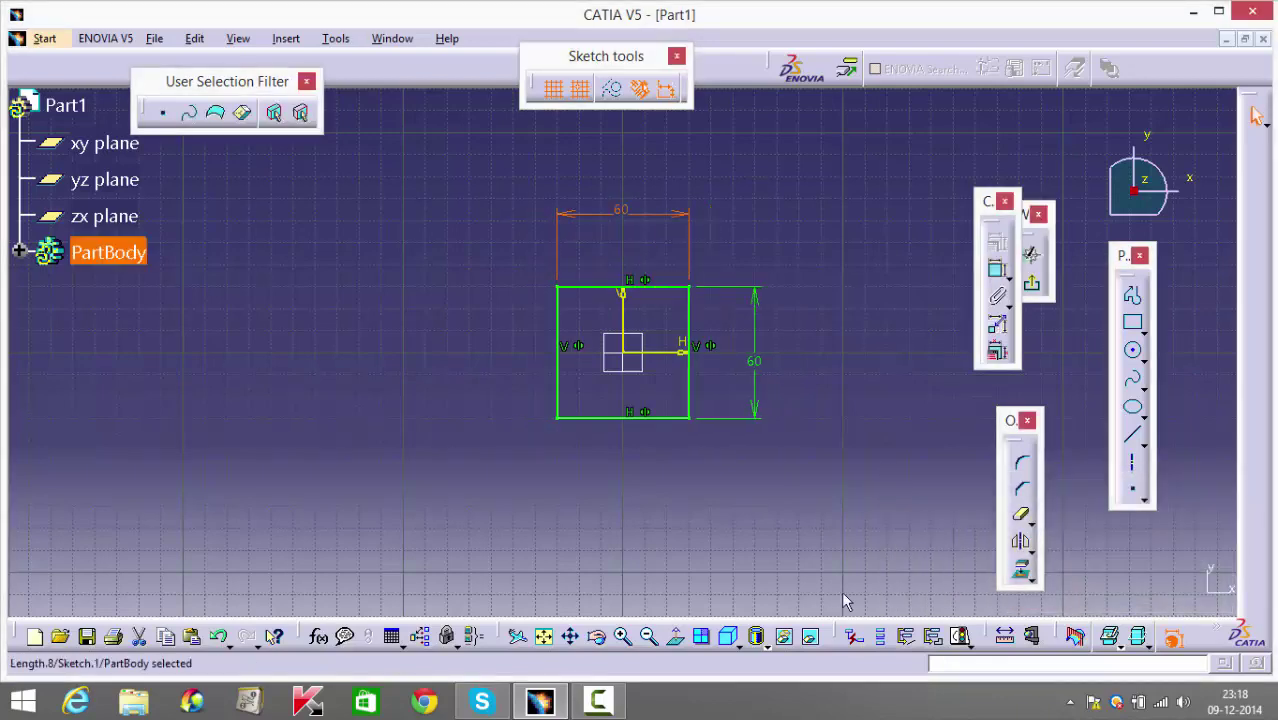
Draw a circle about 40 mm in diameter, centred in the upper-left area of the square.
{"action": "mouse_move", "coordinate": [797, 542]}
{"action": "middle_mouse_down"}
{"action": "mouse_move", "coordinate": [804, 553]}
{"action": "mouse_move", "coordinate": [759, 414]}
{"action": "mouse_move", "coordinate": [757, 455]}
{"action": "middle_mouse_up"}
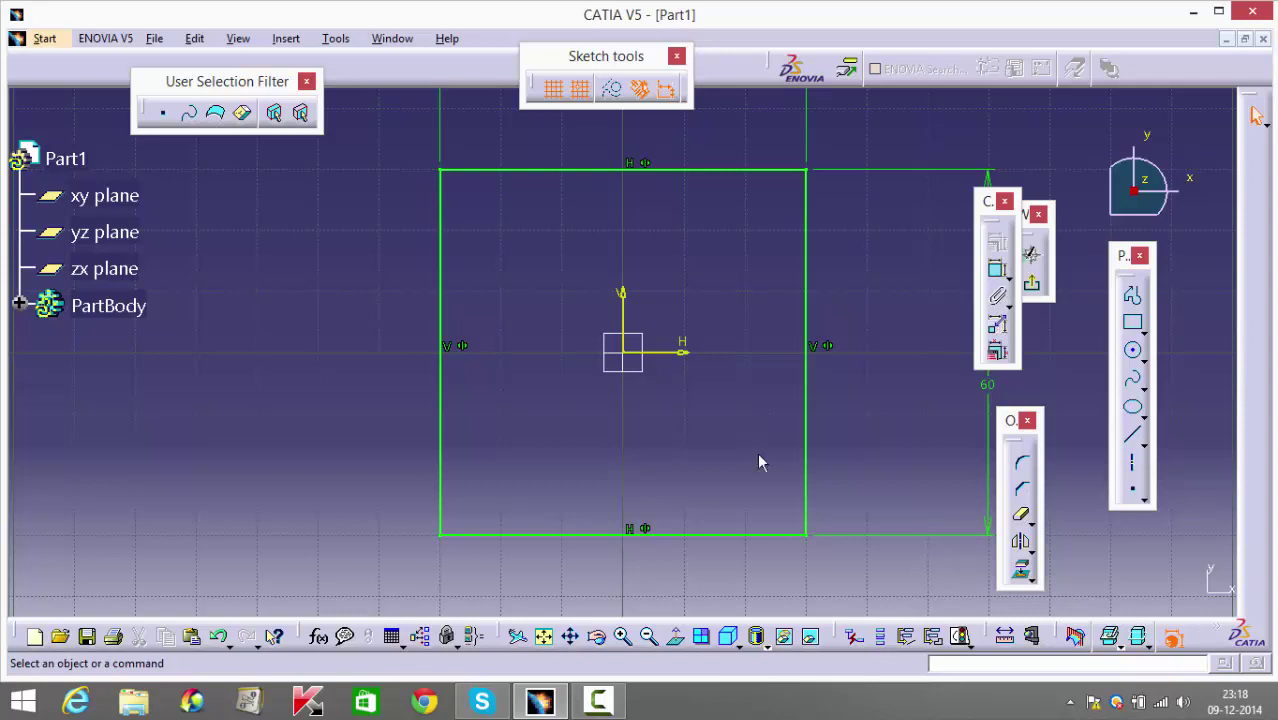
{"action": "left_click", "coordinate": [1133, 350]}
{"action": "left_click", "coordinate": [510, 256]}
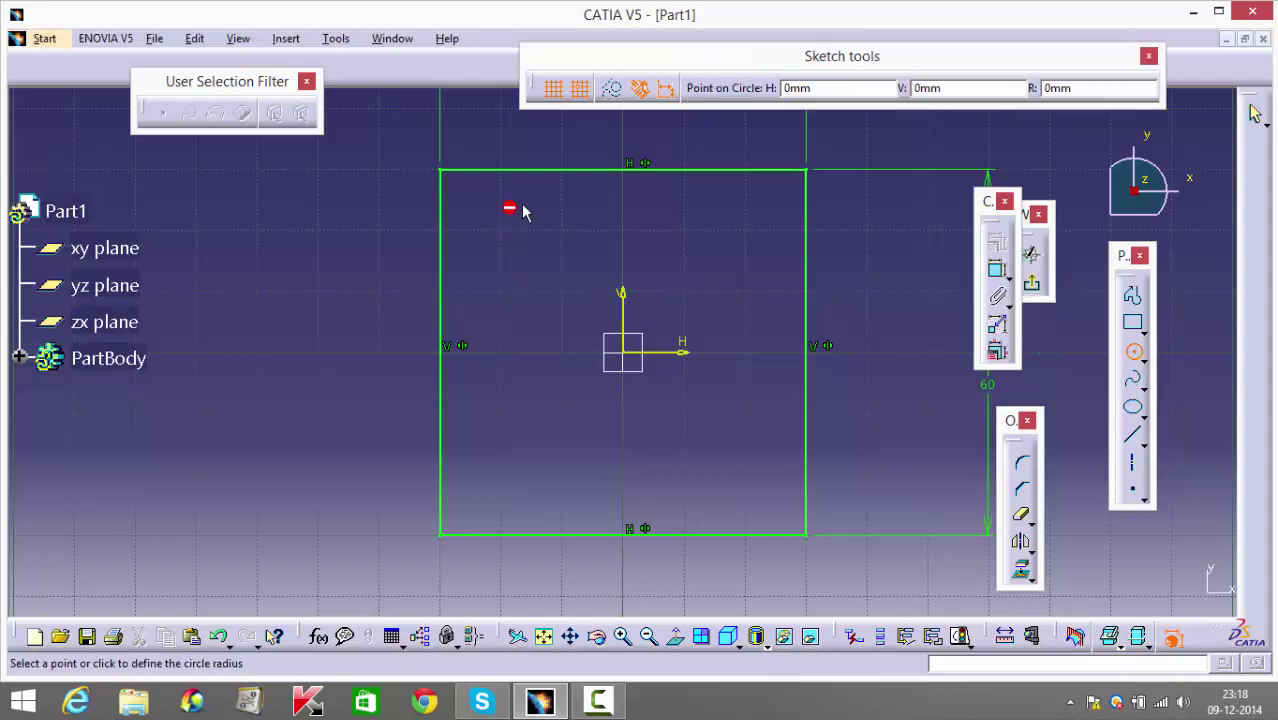
{"action": "left_click", "coordinate": [527, 143]}
Dimension the circle and set its diameter to 10 mm.
{"action": "left_click", "coordinate": [997, 269]}
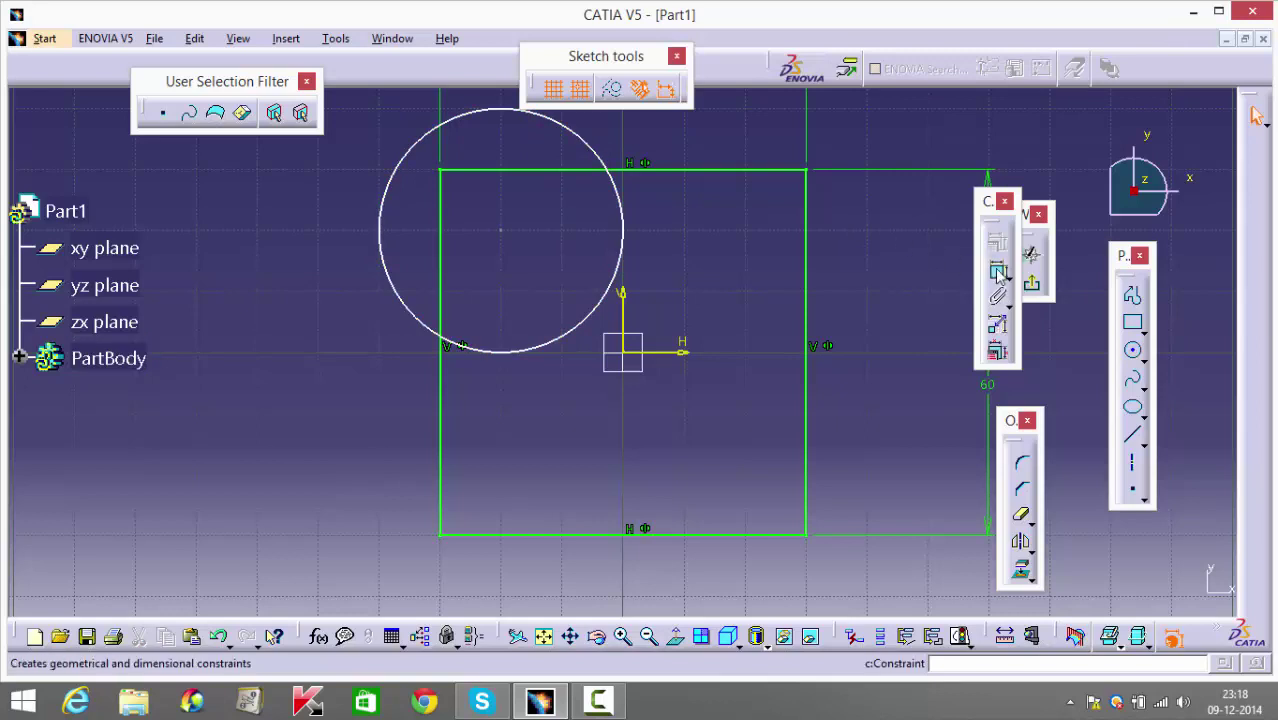
{"action": "left_click", "coordinate": [608, 165]}
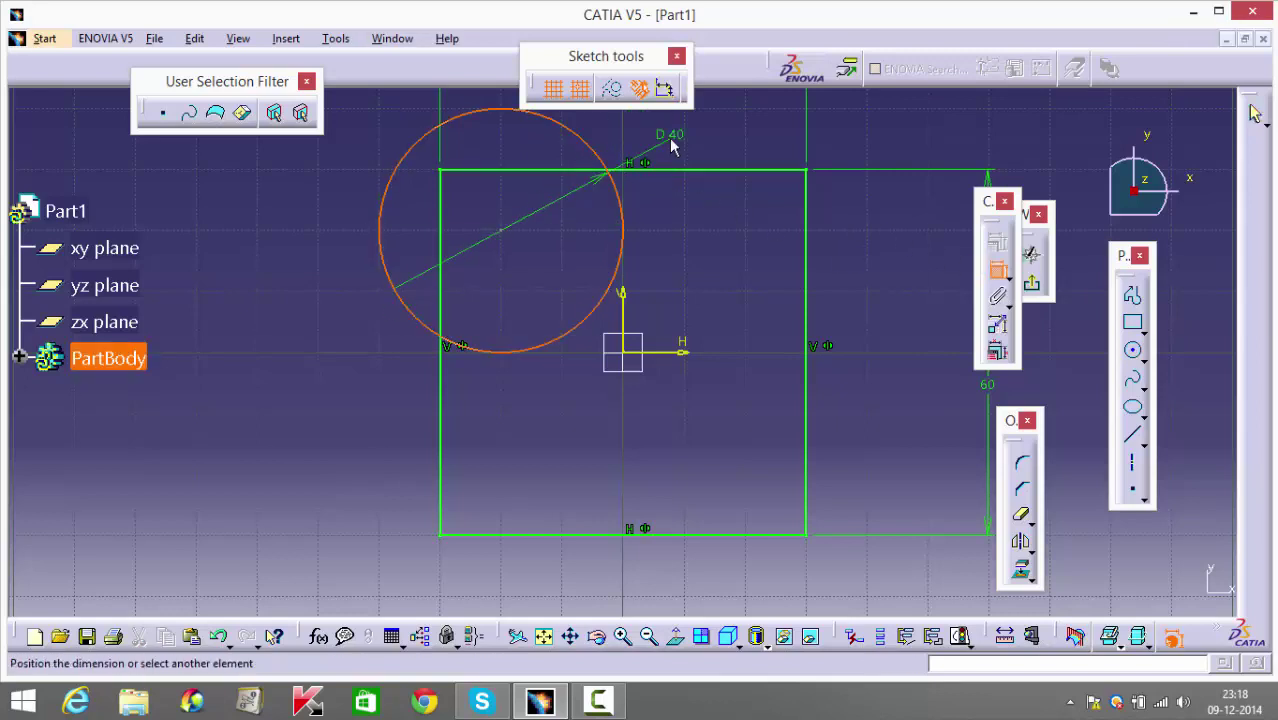
{"action": "left_click", "coordinate": [678, 143]}
{"action": "double_click", "coordinate": [677, 140]}
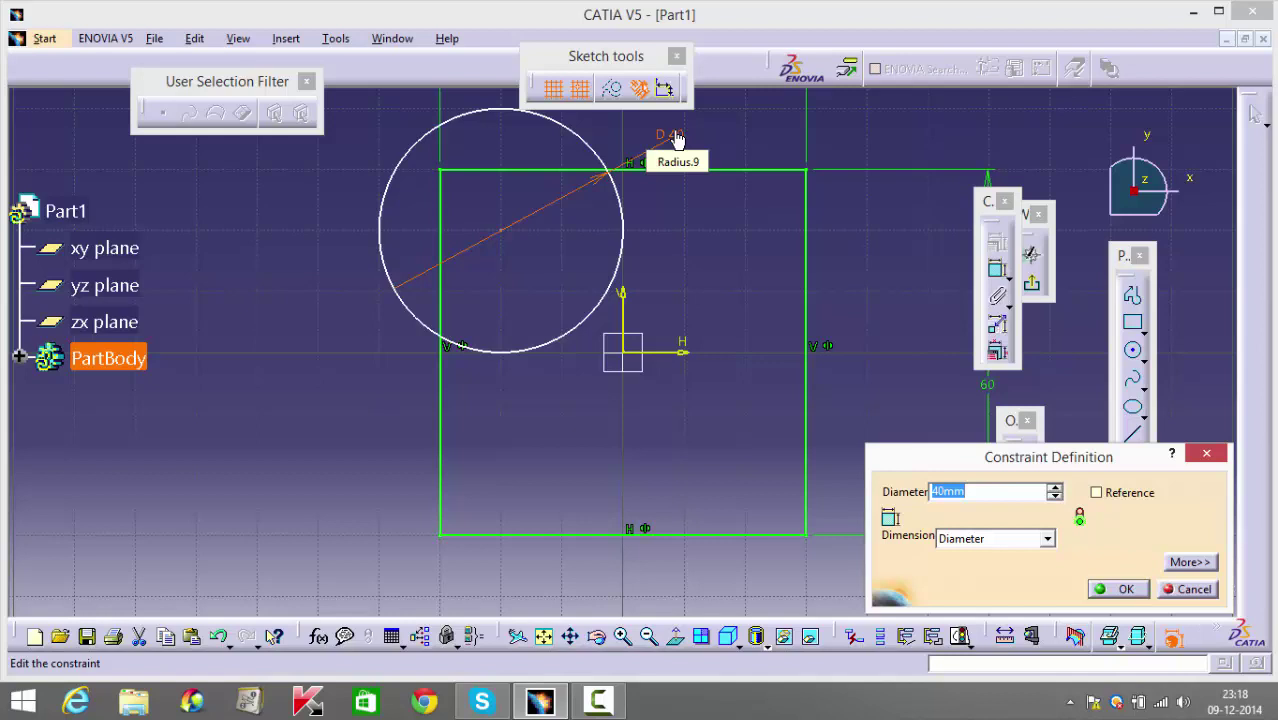
{"action": "type", "text": "10"}
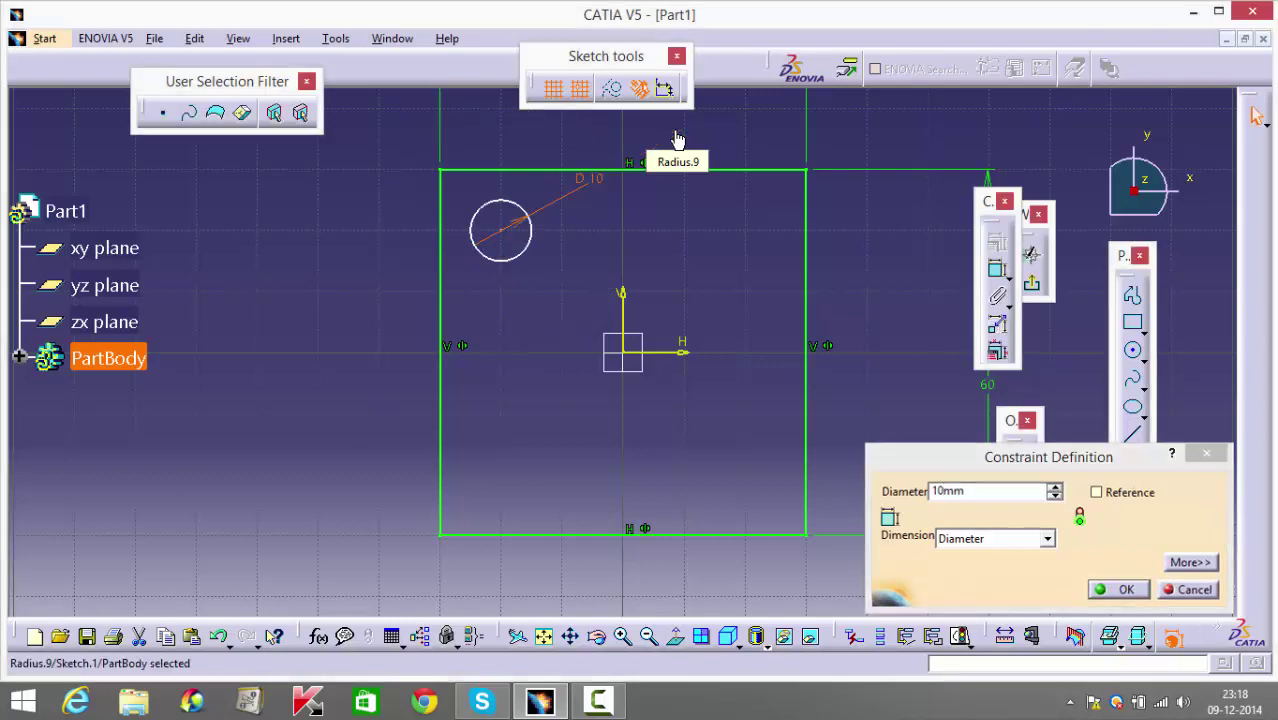
{"action": "key", "text": "Return"}
Dimension the distance from the circle's centre to the vertical axis and set it to 20 mm.
{"action": "middle_click_drag", "start_coordinate": [600, 183], "coordinate": [597, 210]}
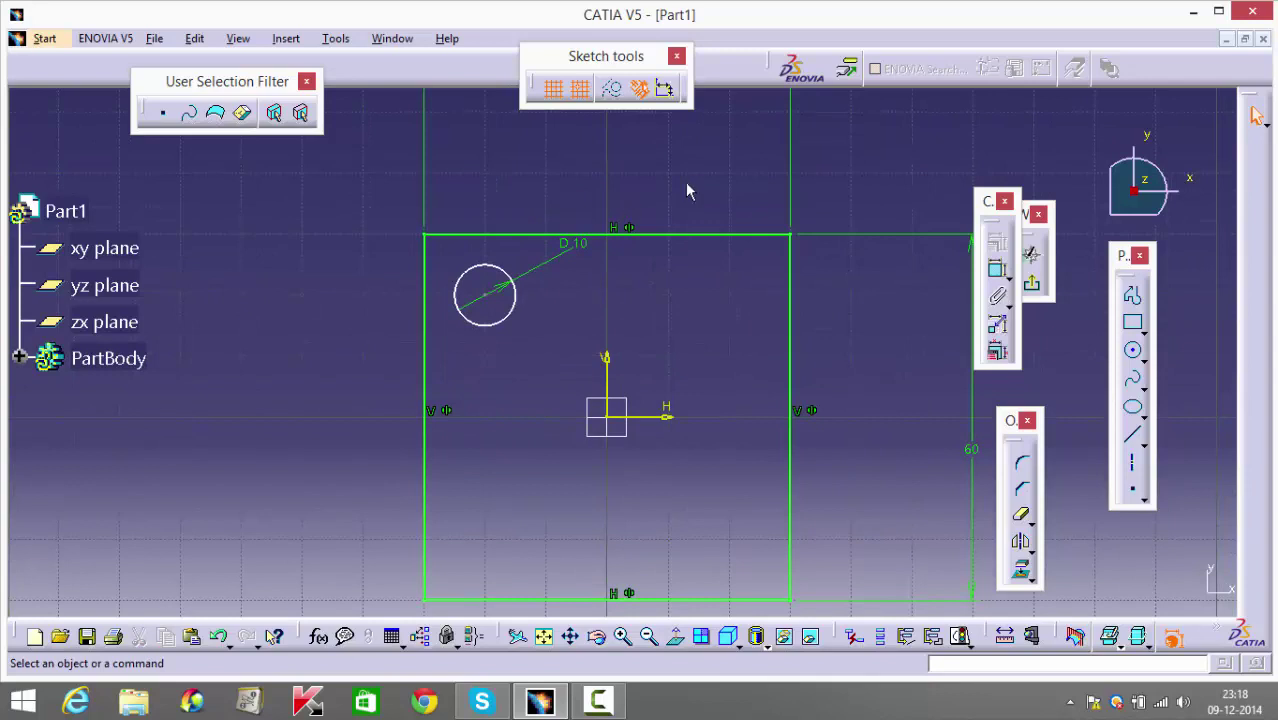
{"action": "left_click", "coordinate": [997, 268]}
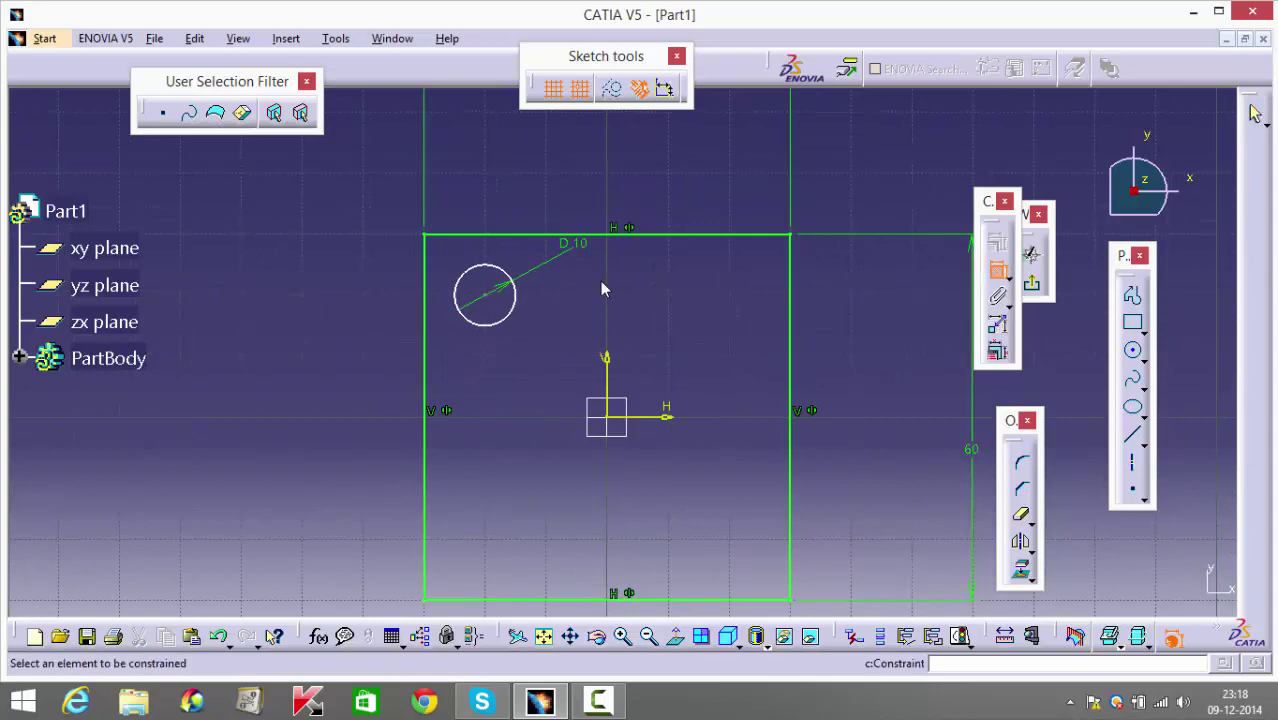
{"action": "left_click", "coordinate": [490, 298]}
{"action": "left_click", "coordinate": [608, 368]}
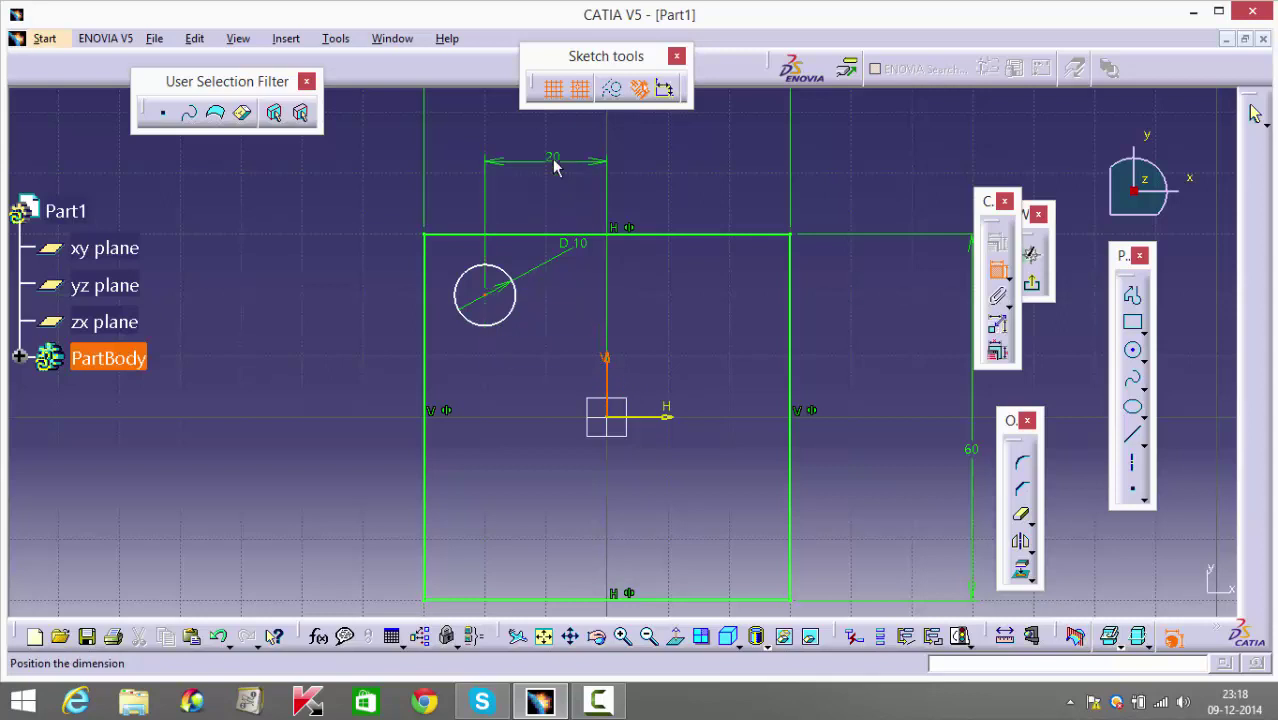
{"action": "left_click", "coordinate": [560, 166]}
{"action": "double_click", "coordinate": [560, 166]}
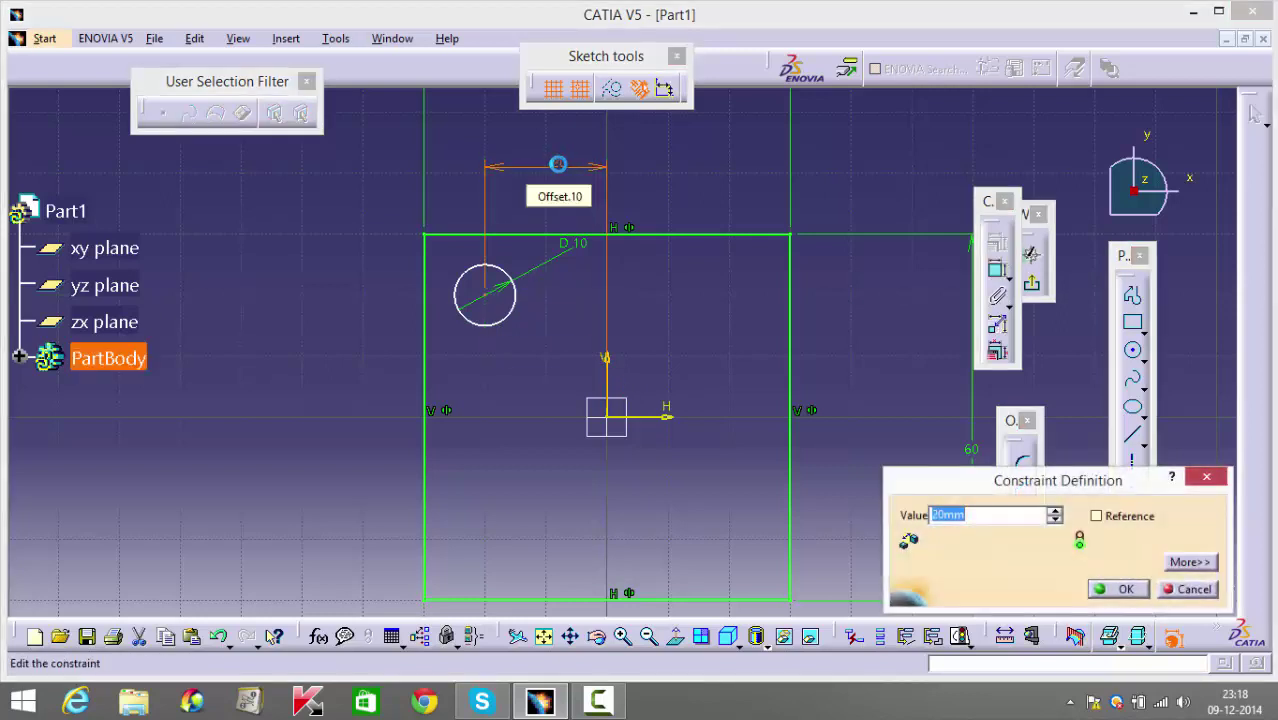
{"action": "type", "text": "20"}
{"action": "key", "text": "Return"}
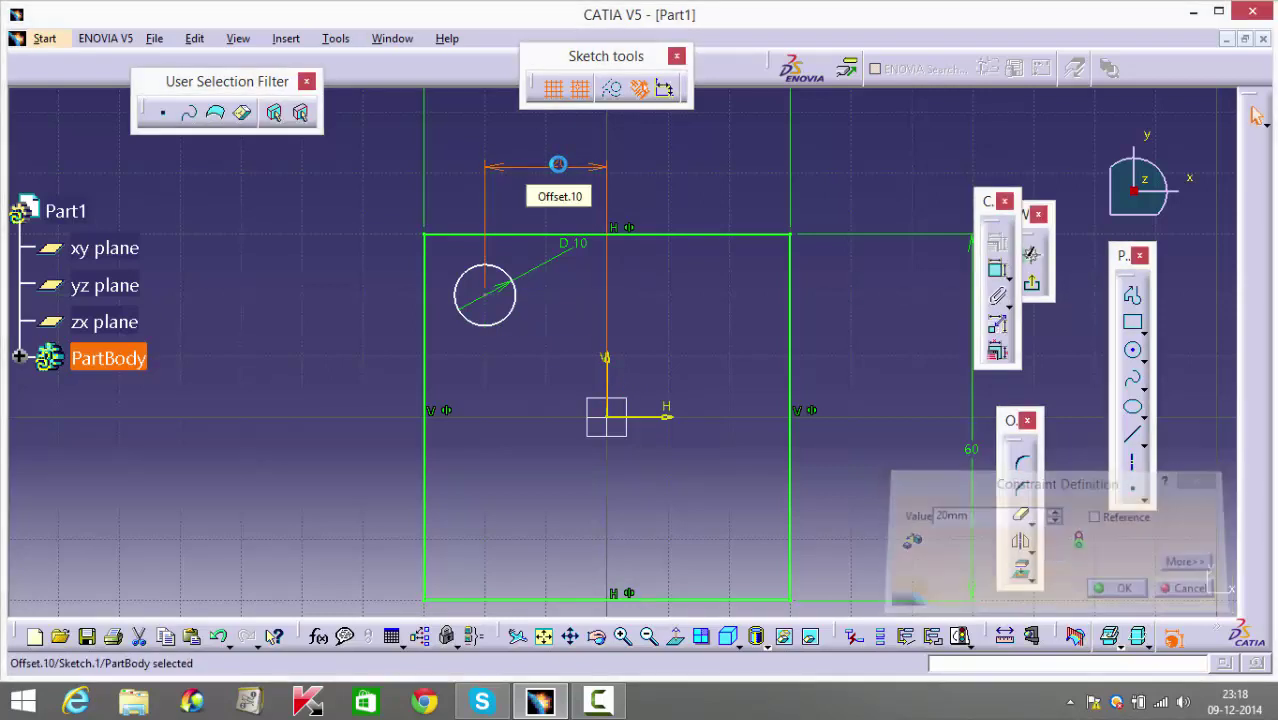
{"action": "left_click", "coordinate": [657, 168]}
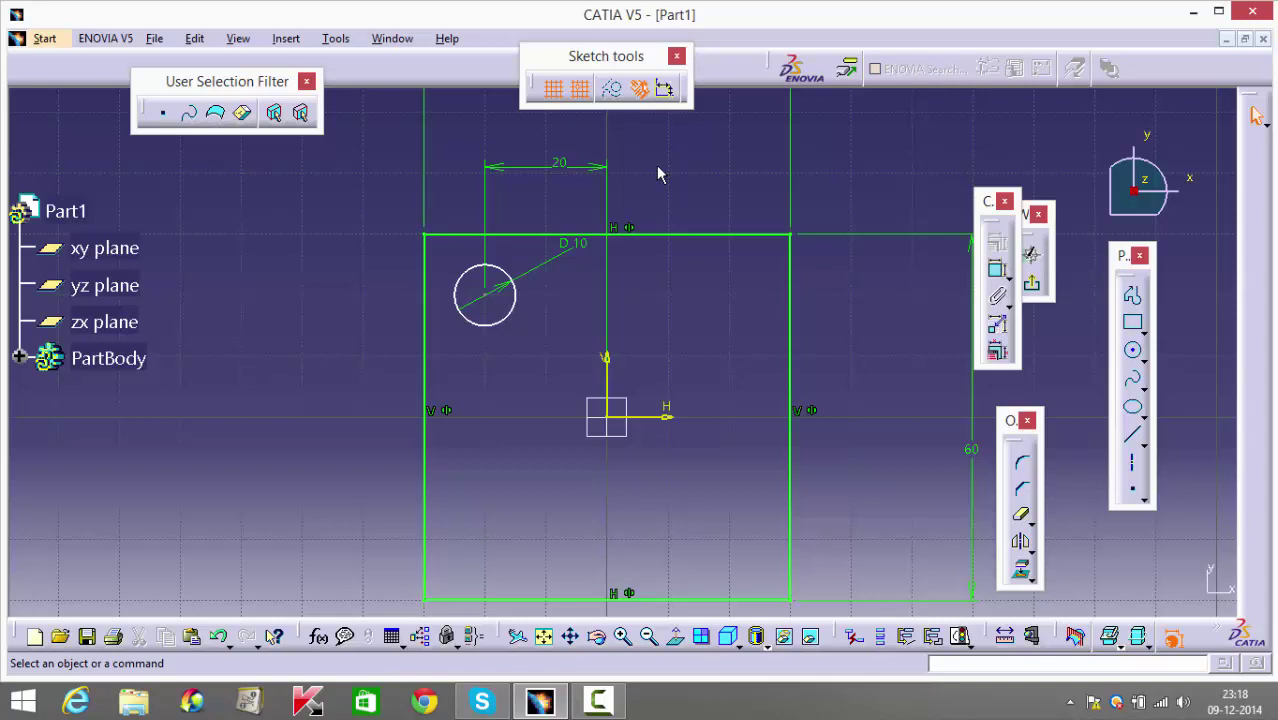
Try to dimension the distance from the circle's centre to the square's left side.
{"action": "left_click", "coordinate": [996, 268]}
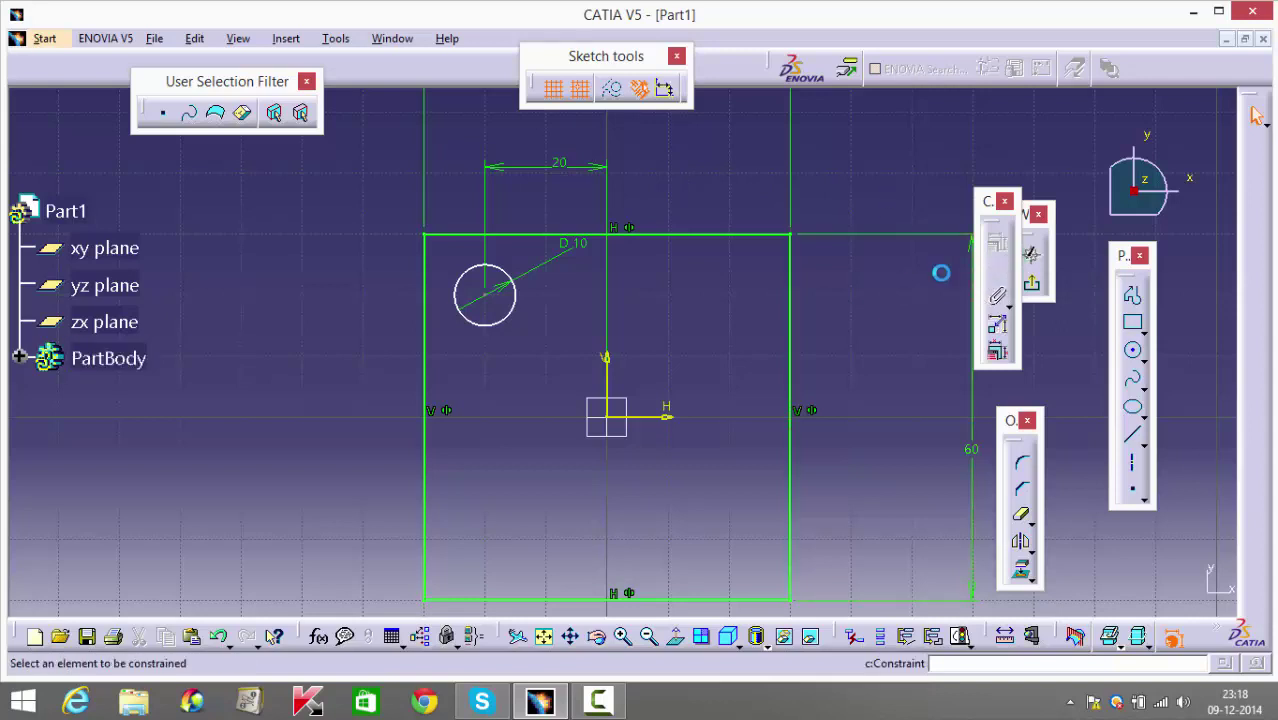
{"action": "left_click", "coordinate": [490, 297]}
{"action": "left_click", "coordinate": [426, 300]}
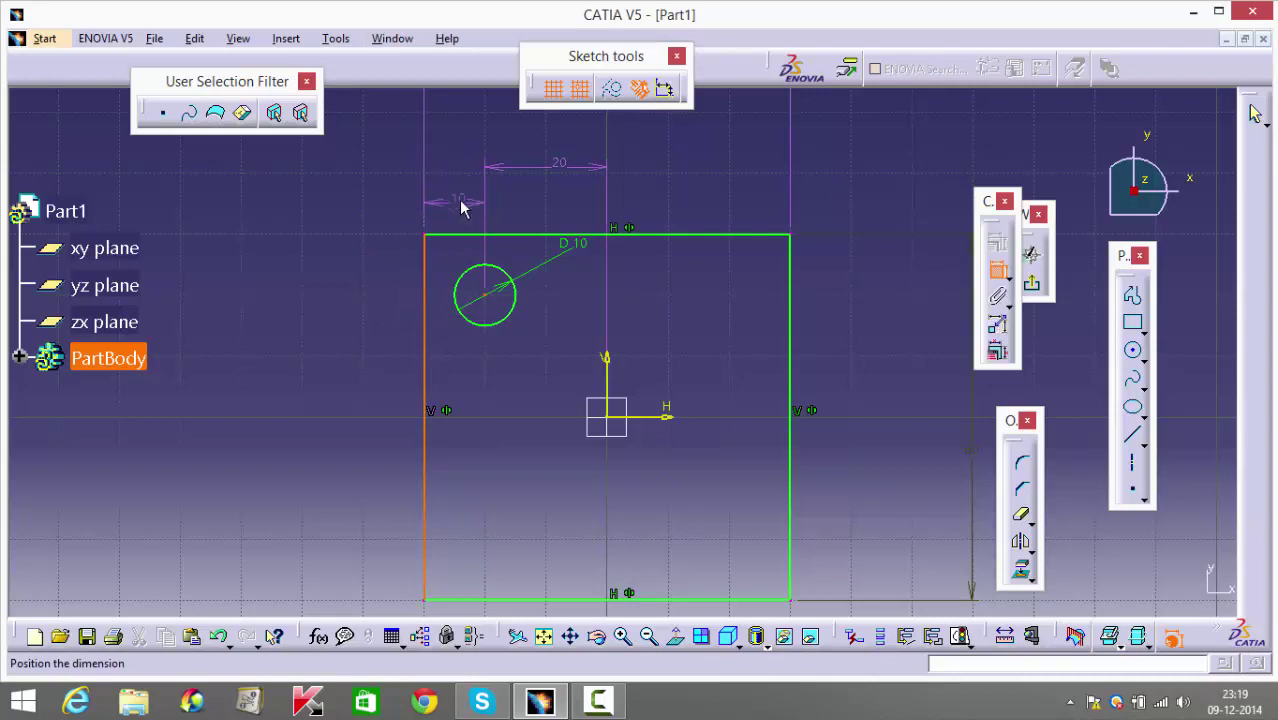
{"action": "left_click", "coordinate": [462, 204]}
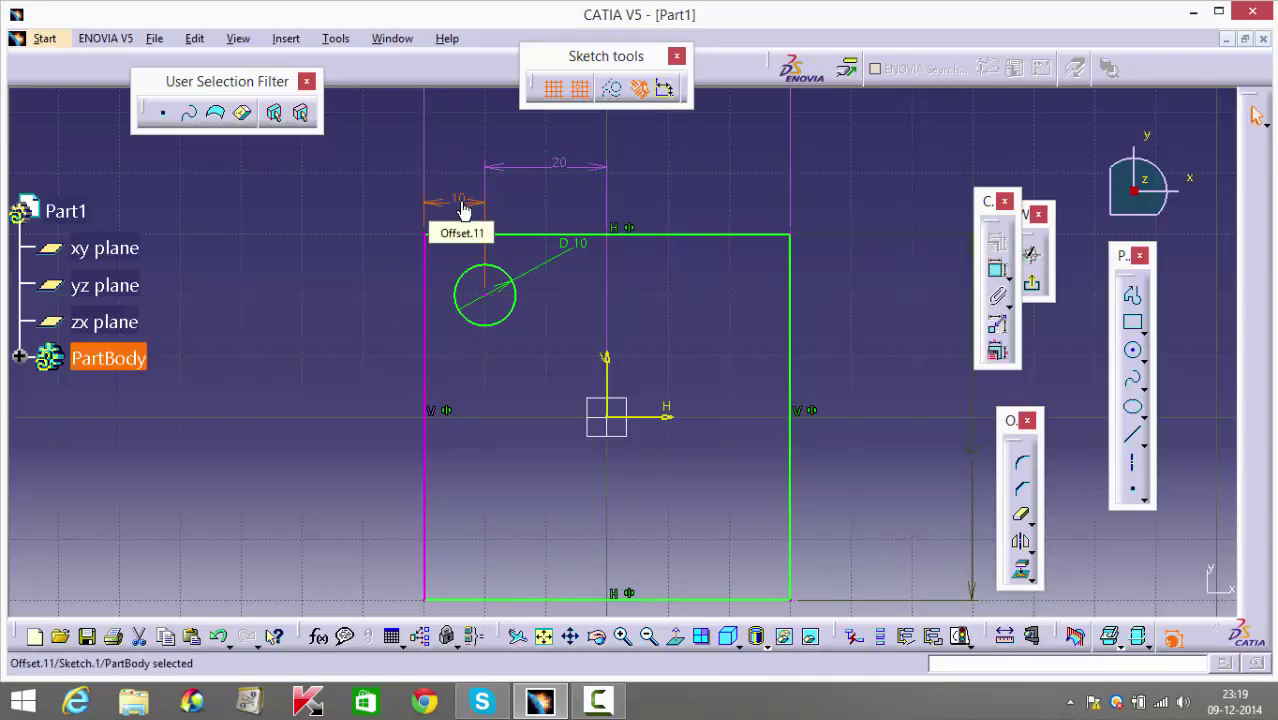
{"action": "left_click", "coordinate": [460, 201]}
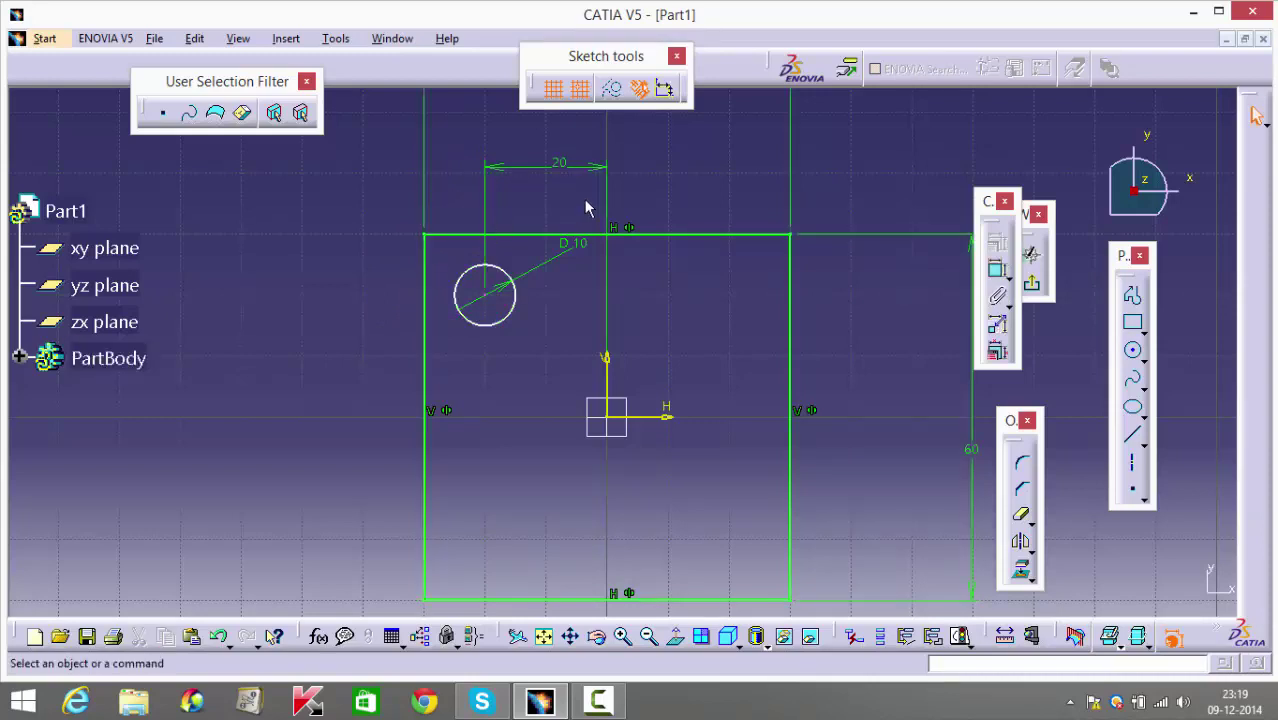
Dimension the distance from the circle's centre to the square's top side.
{"action": "left_click", "coordinate": [997, 268]}
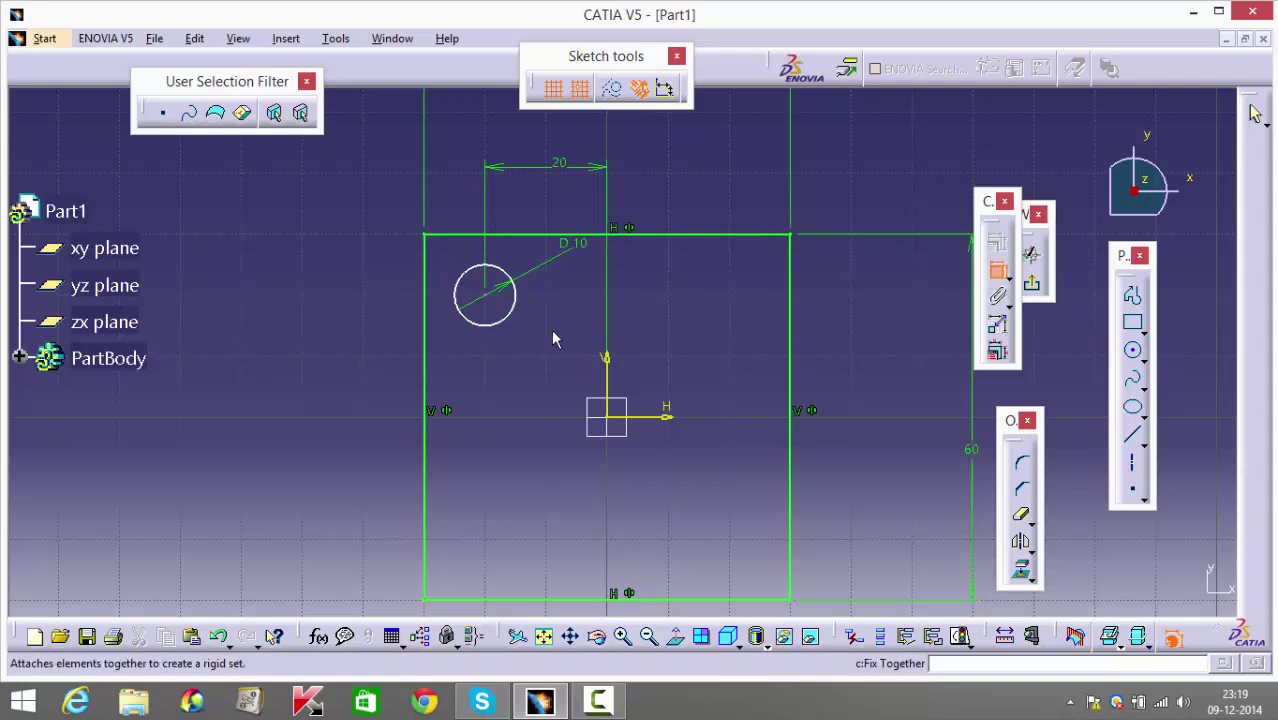
{"action": "left_click", "coordinate": [486, 293]}
{"action": "left_click", "coordinate": [535, 238]}
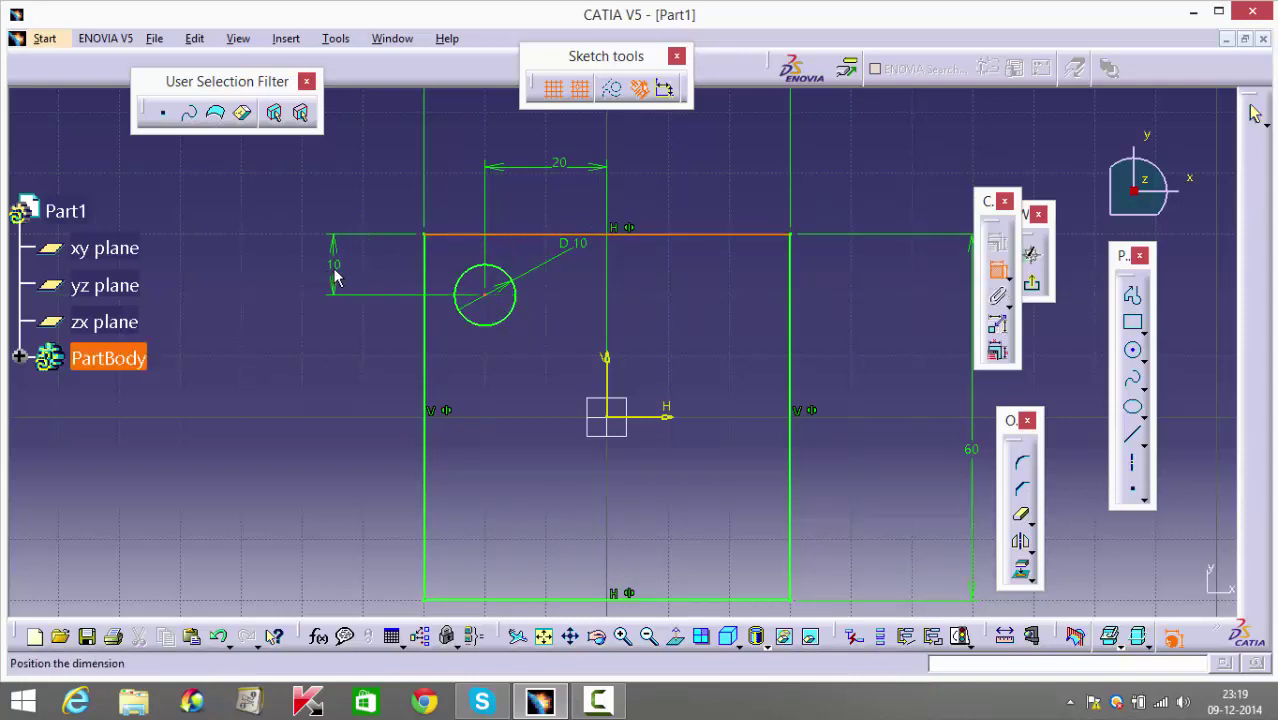
{"action": "left_click", "coordinate": [334, 264]}
Mirror the circle about the sketch's vertical axis.
{"action": "left_click_drag", "start_coordinate": [575, 260], "coordinate": [440, 346]}
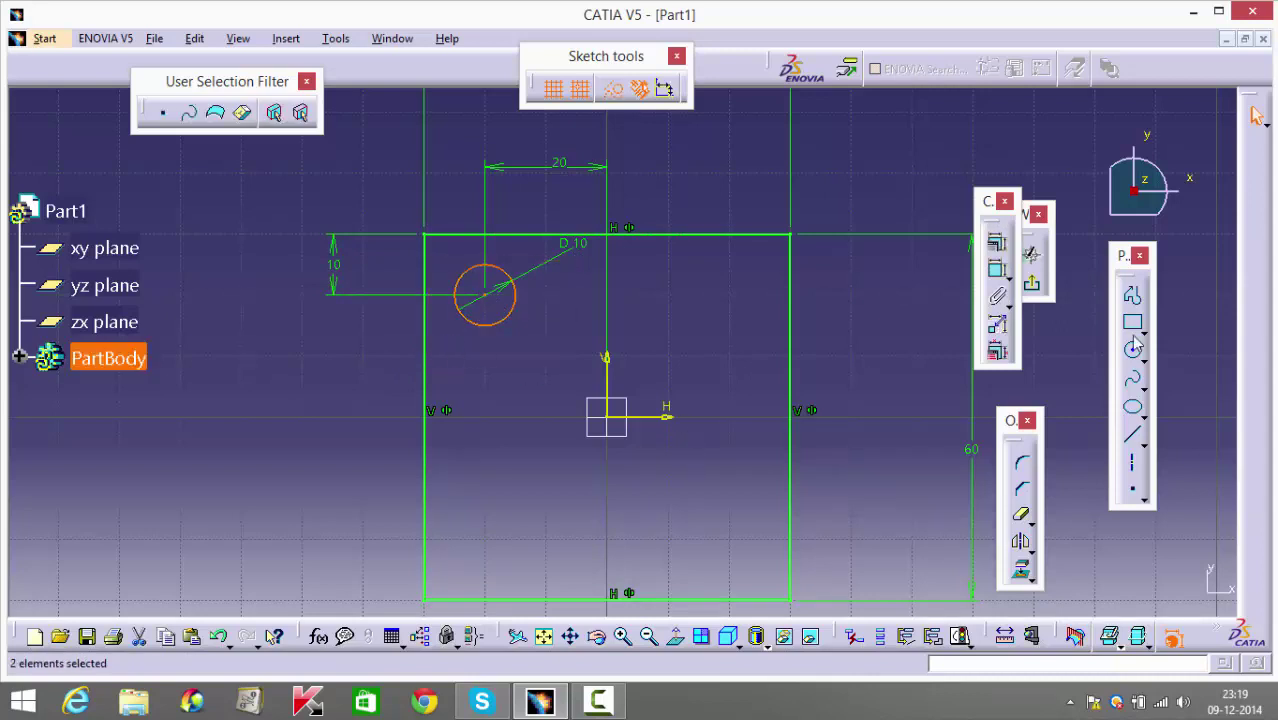
{"action": "left_click", "coordinate": [1020, 541]}
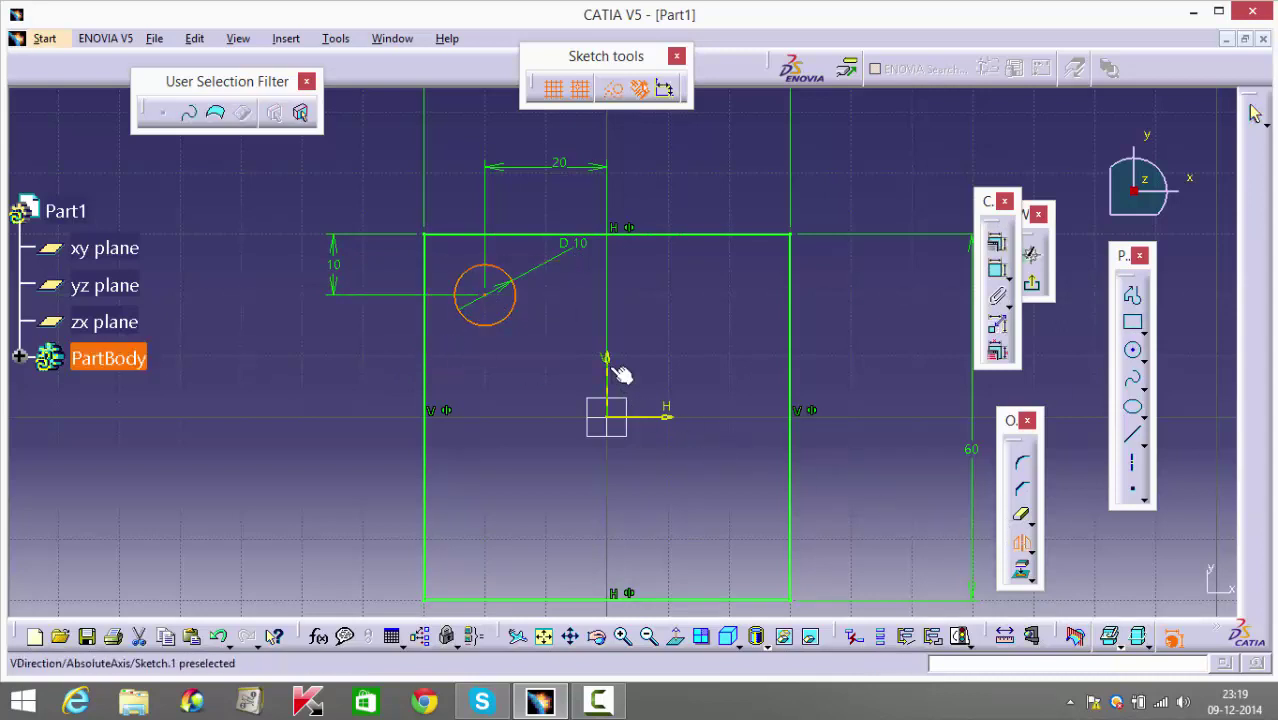
{"action": "left_click", "coordinate": [617, 371]}
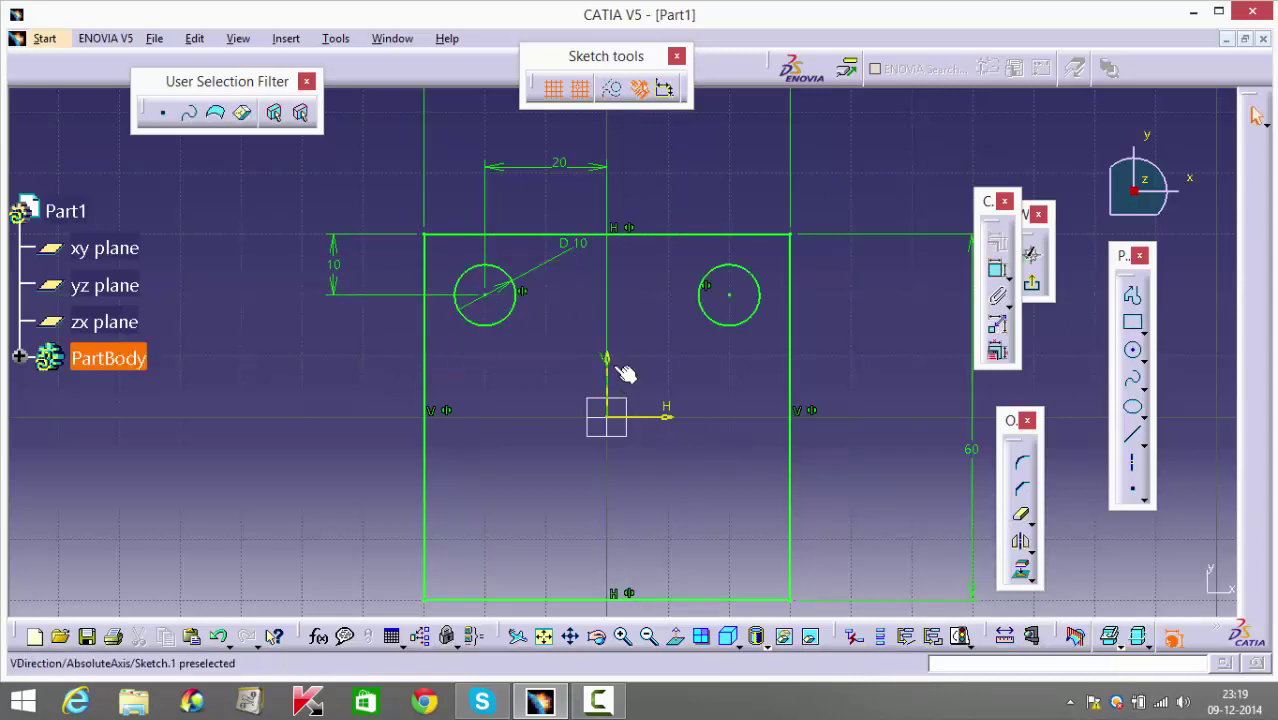
Exit the sketch and pad the square profile with its two holes to a length of 12 mm.
{"action": "left_click", "coordinate": [1034, 286]}
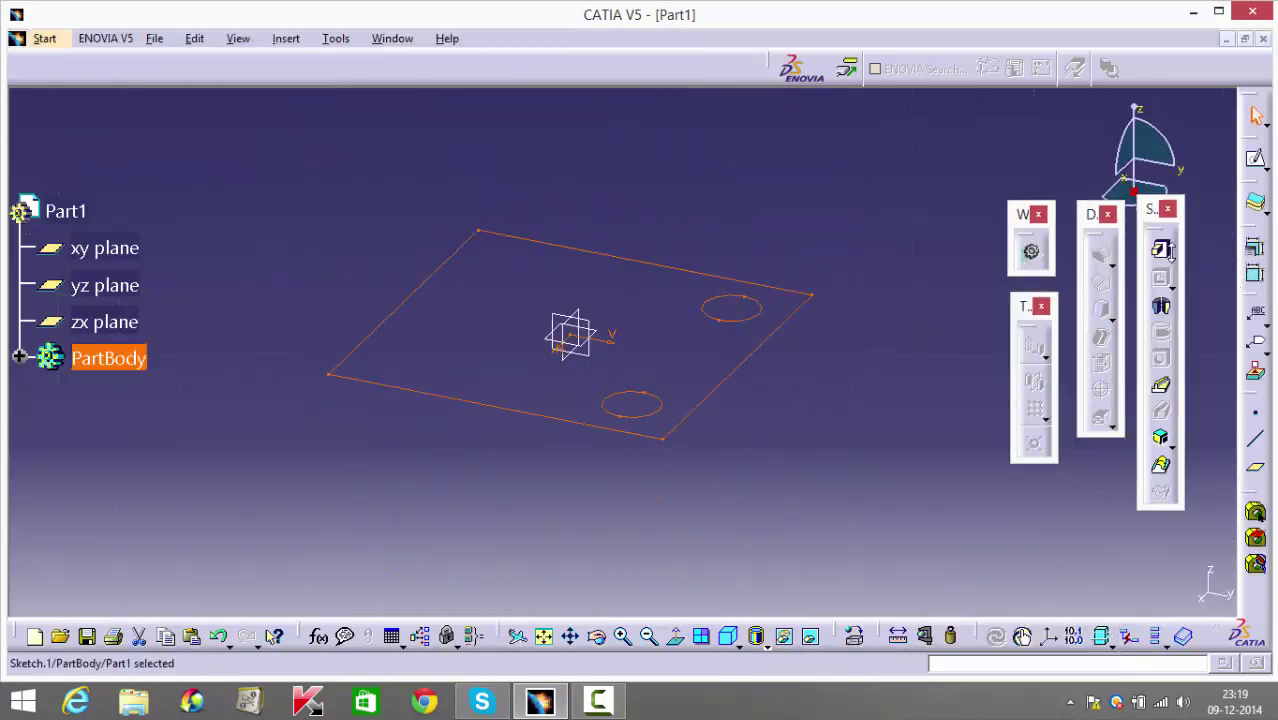
{"action": "left_click", "coordinate": [1167, 251]}
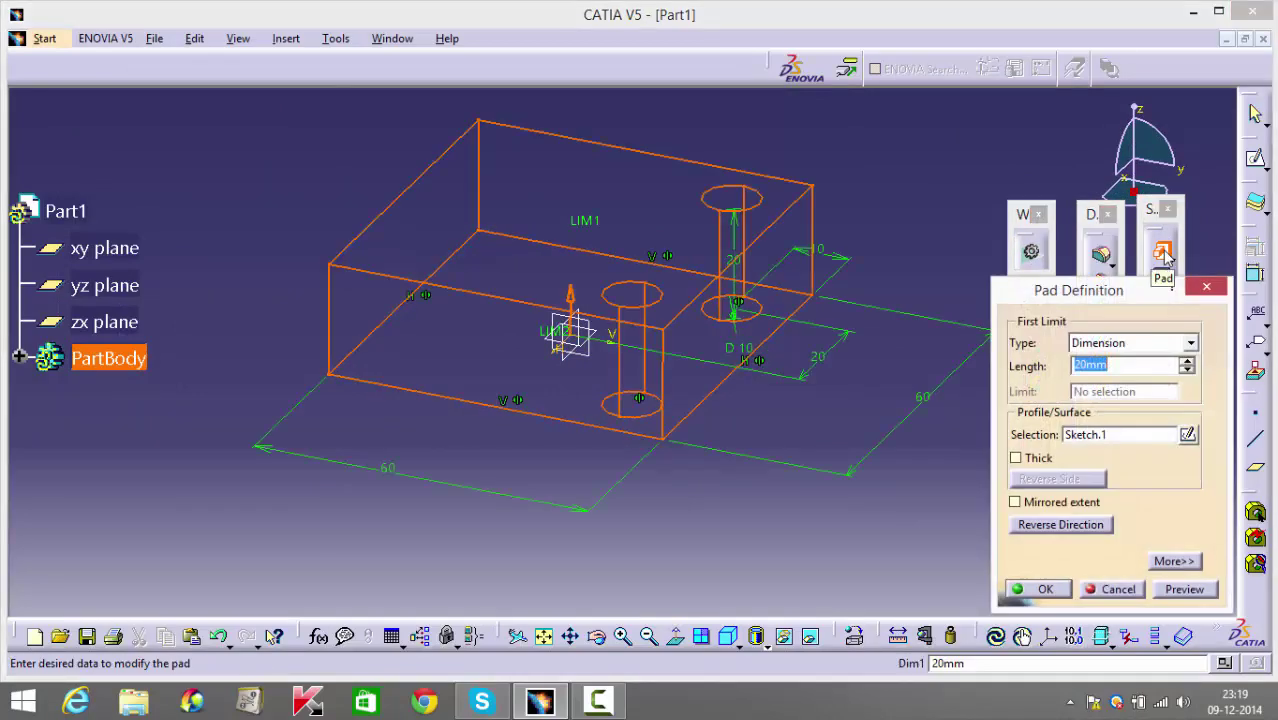
{"action": "type", "text": "12"}
{"action": "key", "text": "Return"}
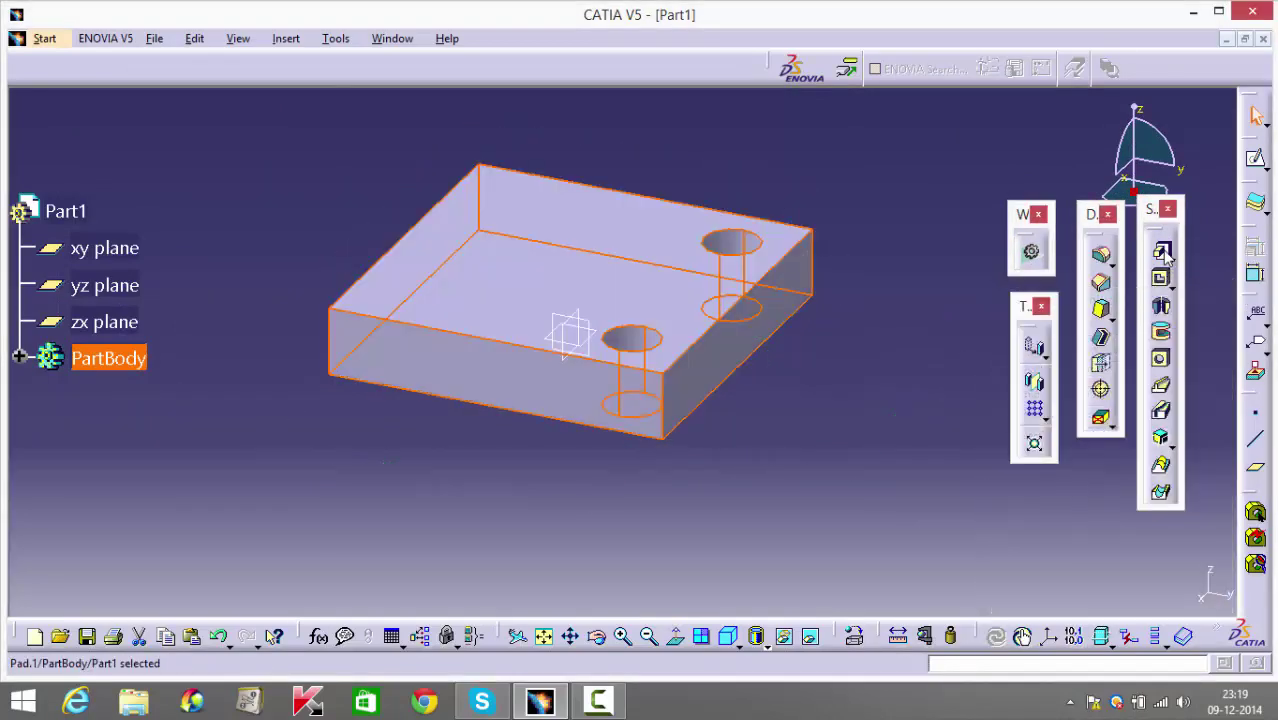
Fillet the plate's two vertical corner edges beside the holes with a 10 mm radius.
{"action": "middle_click_drag", "start_coordinate": [579, 486], "coordinate": [599, 522]}
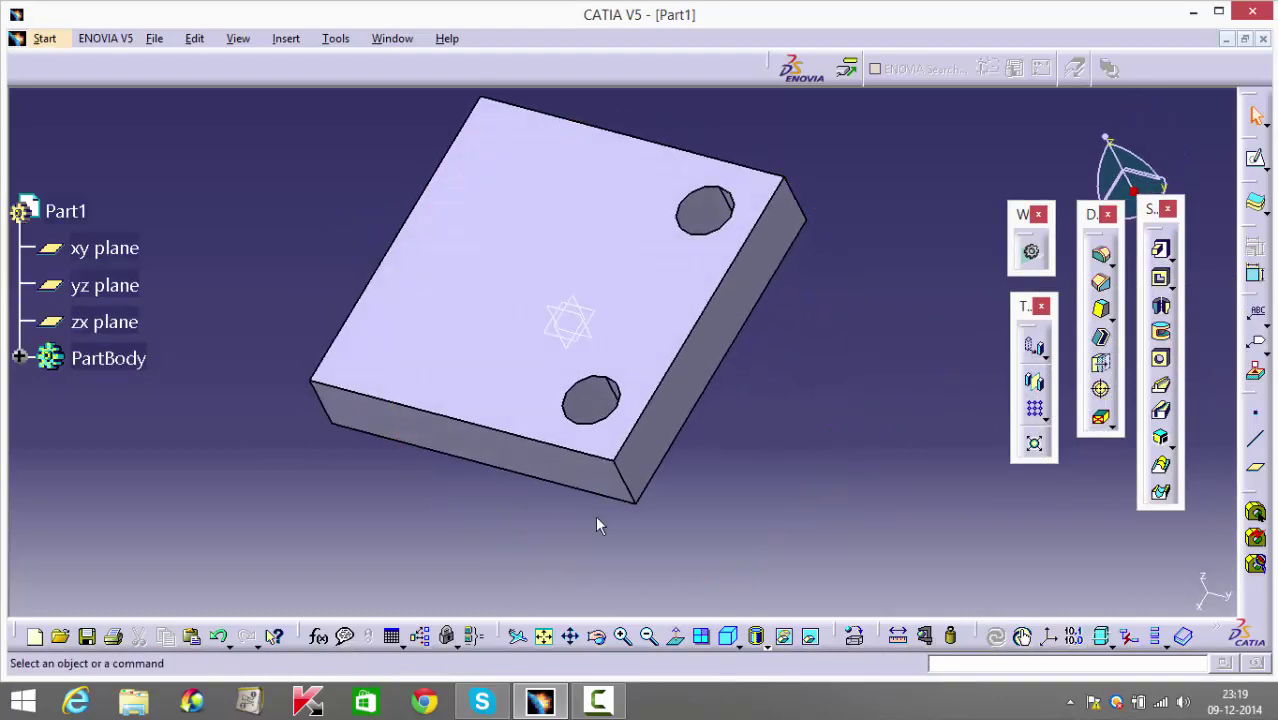
{"action": "left_click", "coordinate": [628, 484]}
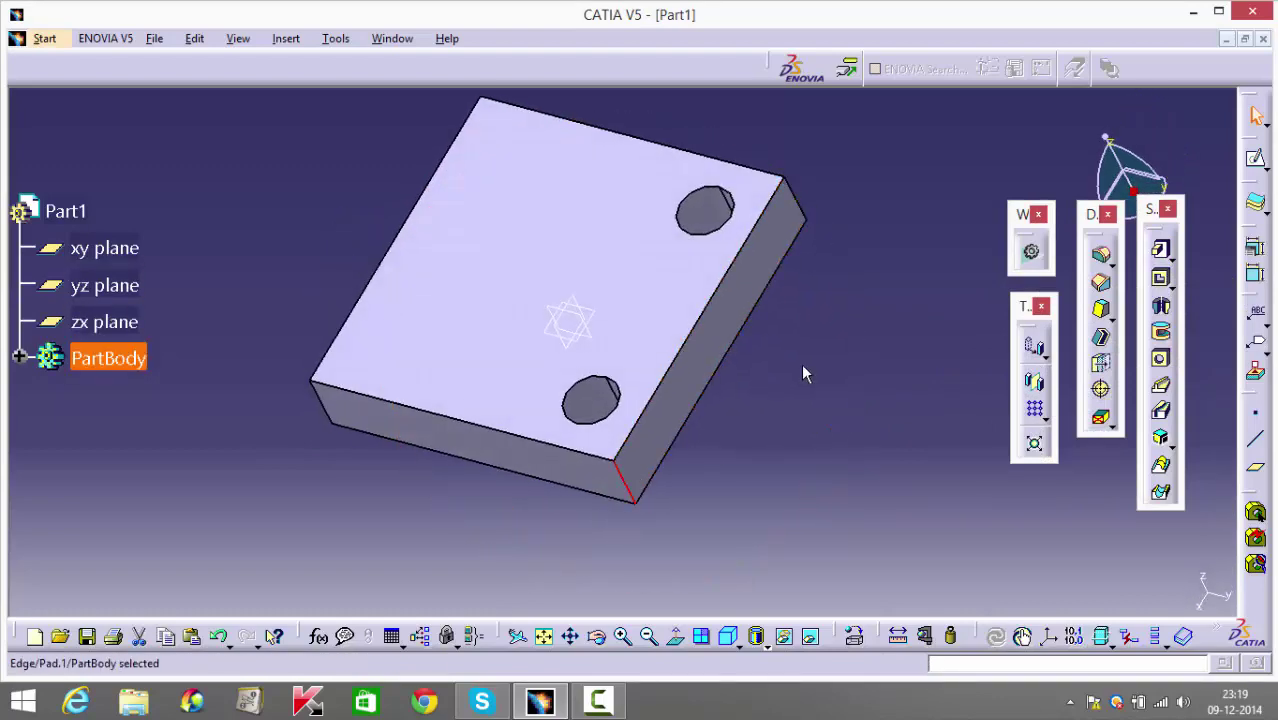
{"action": "left_click", "coordinate": [810, 212], "text": "ctrl"}
{"action": "left_click", "coordinate": [1100, 256]}
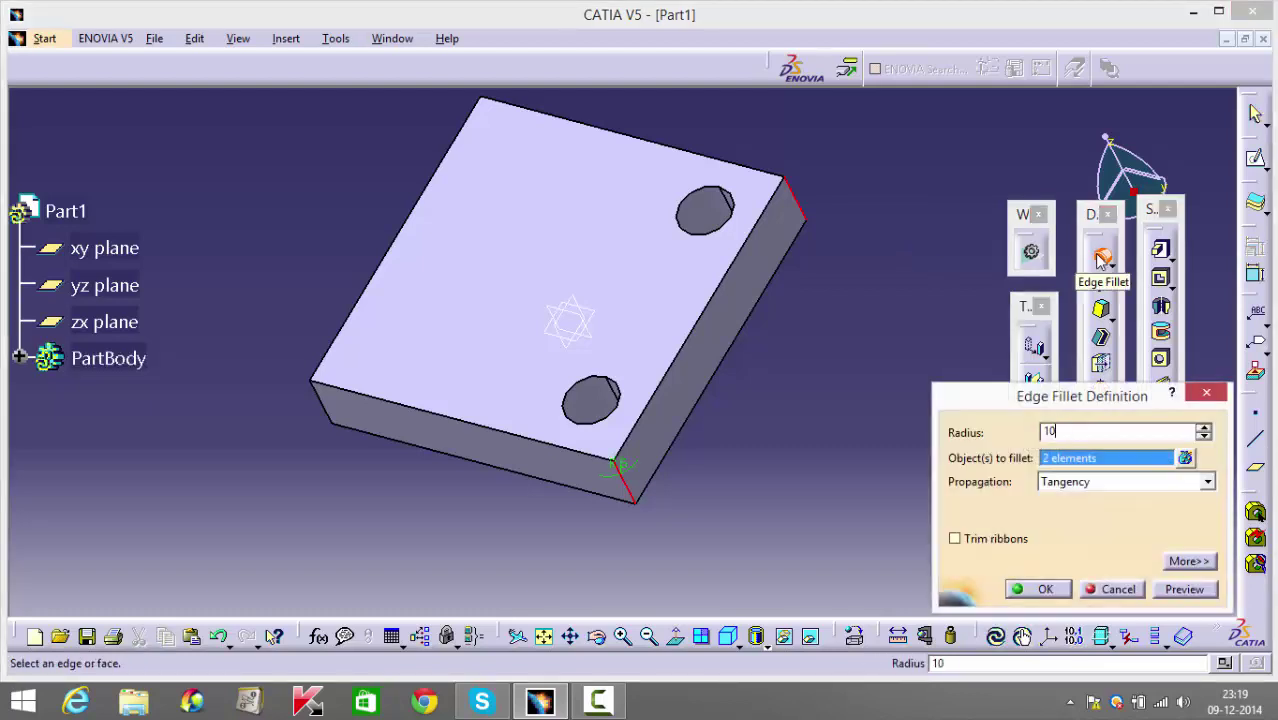
{"action": "key", "text": "Return"}
{"action": "left_click", "coordinate": [653, 510]}
Start a sketch on the yz plane and draw a rectangle about 10 by 10 mm directly below the plate's bottom edge.
{"action": "middle_click_drag", "start_coordinate": [531, 492], "coordinate": [596, 434]}
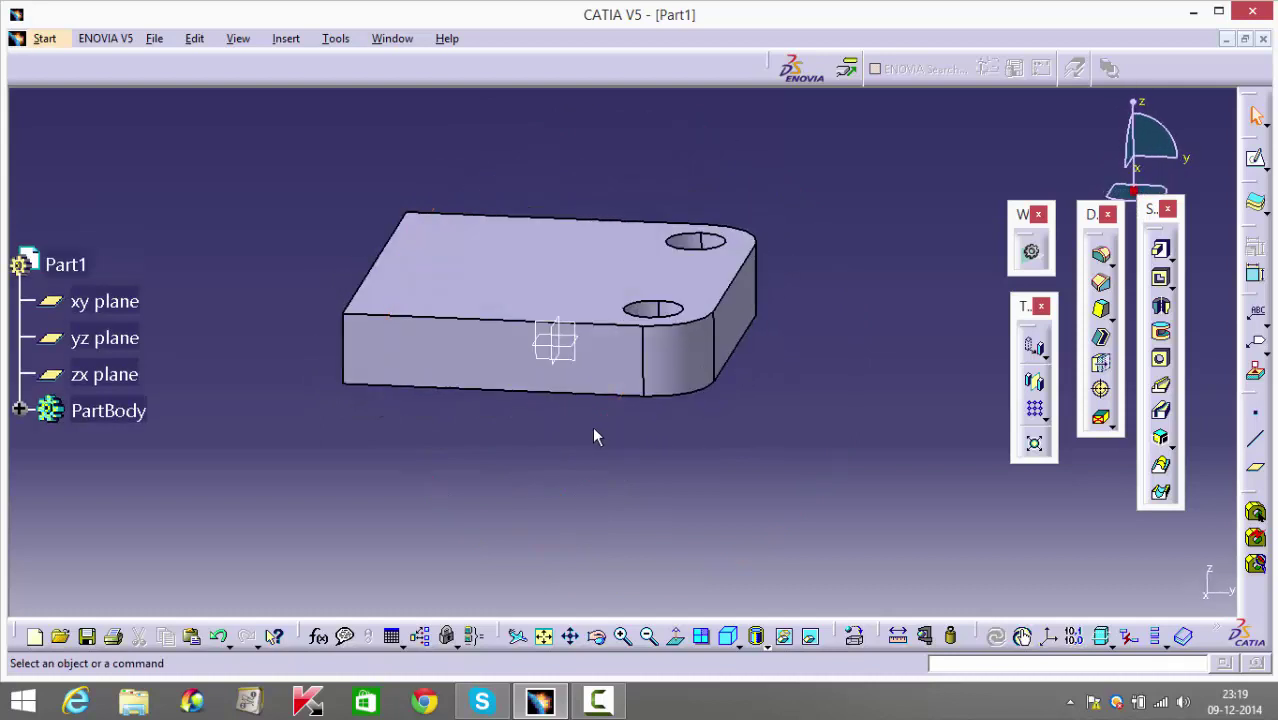
{"action": "left_click", "coordinate": [584, 330]}
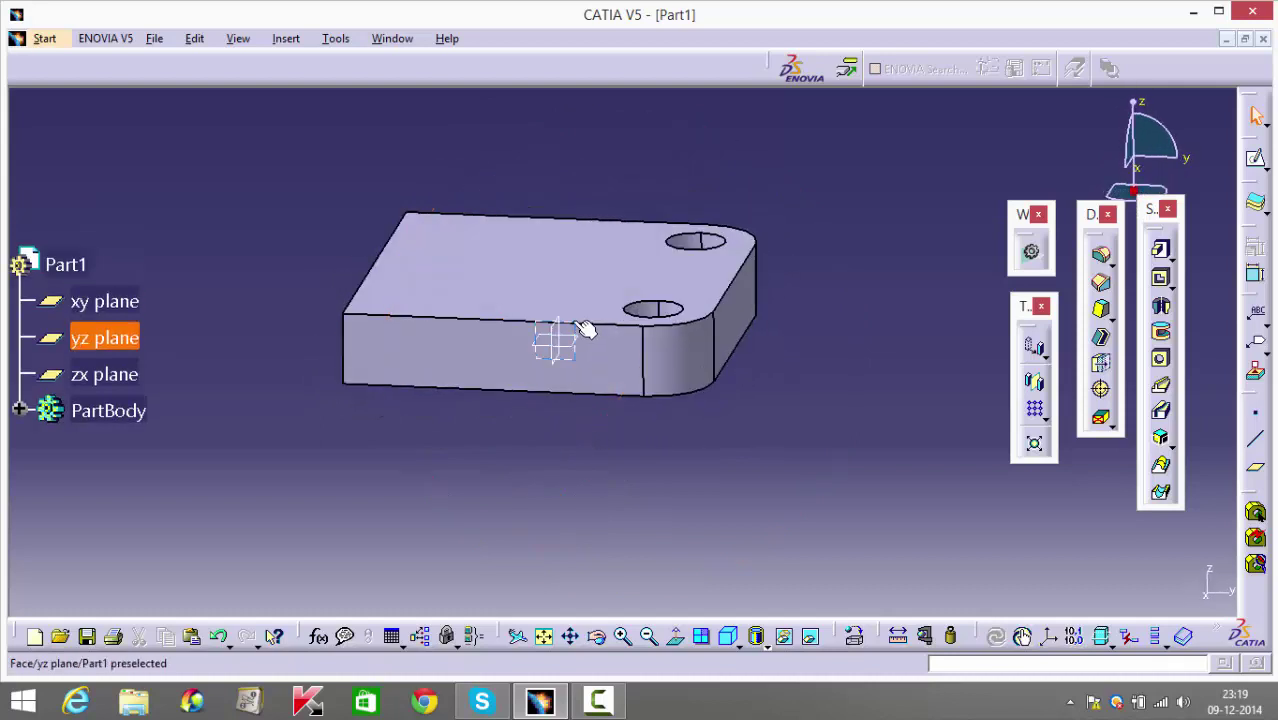
{"action": "left_click", "coordinate": [1152, 252]}
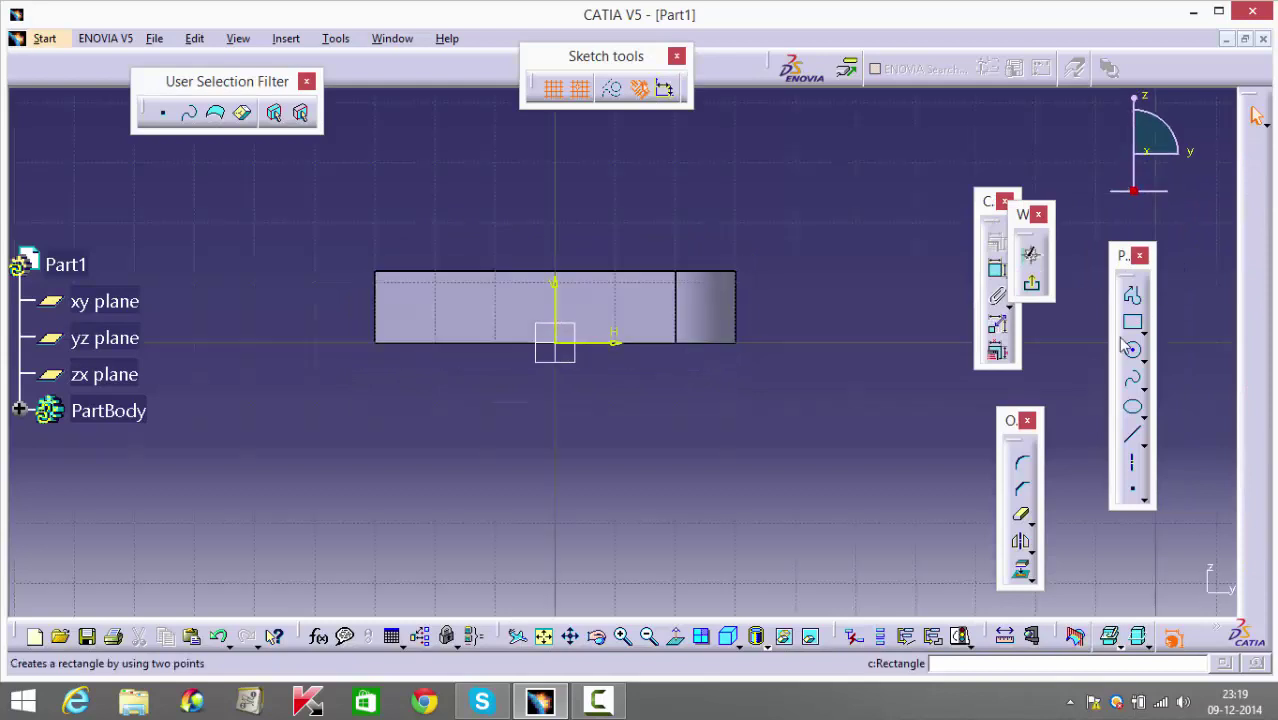
{"action": "left_click", "coordinate": [1131, 322]}
{"action": "left_click", "coordinate": [441, 336]}
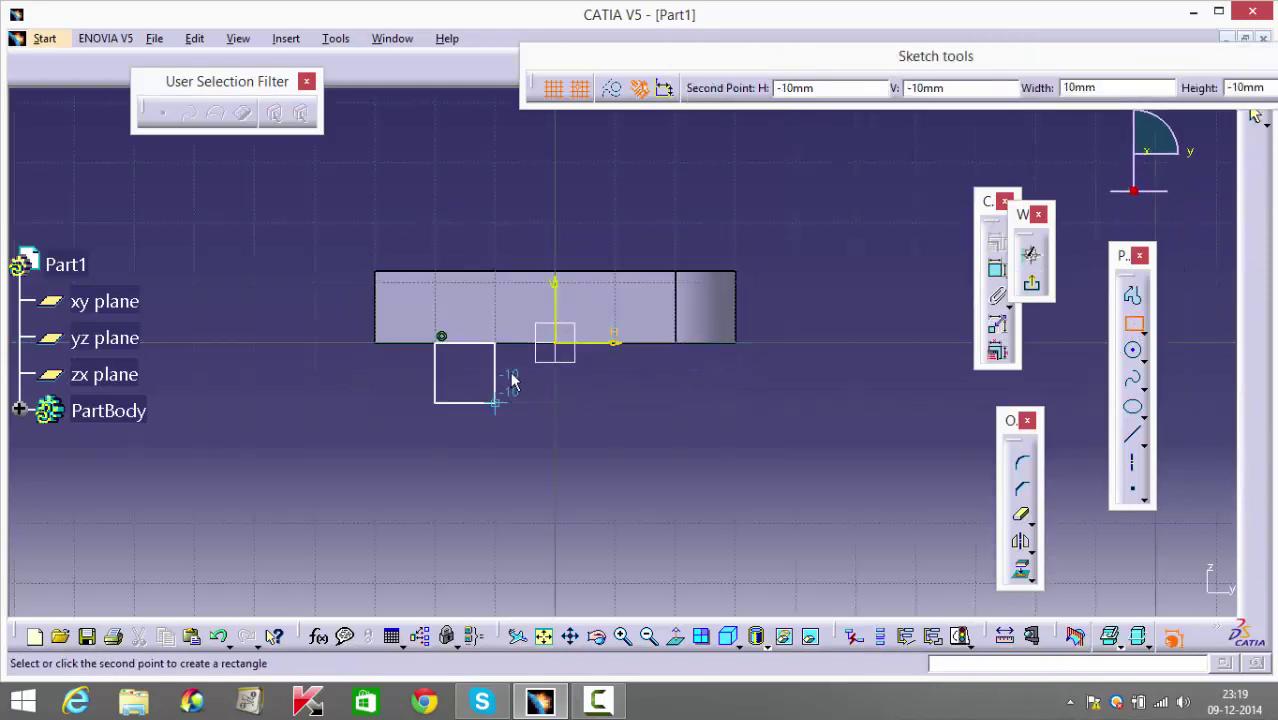
{"action": "left_click", "coordinate": [510, 376]}
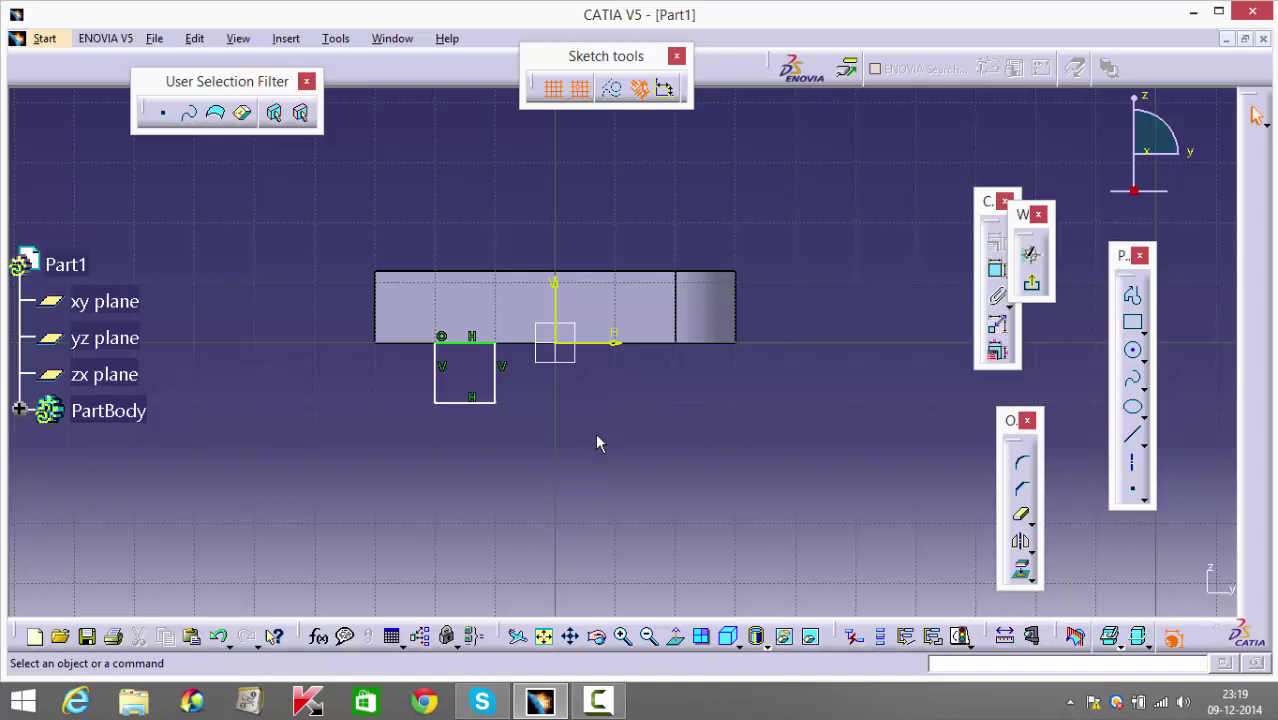
Dimension the width of the small rectangle along its bottom side.
{"action": "left_click", "coordinate": [998, 275]}
{"action": "left_click", "coordinate": [488, 399]}
{"action": "left_click", "coordinate": [463, 460]}
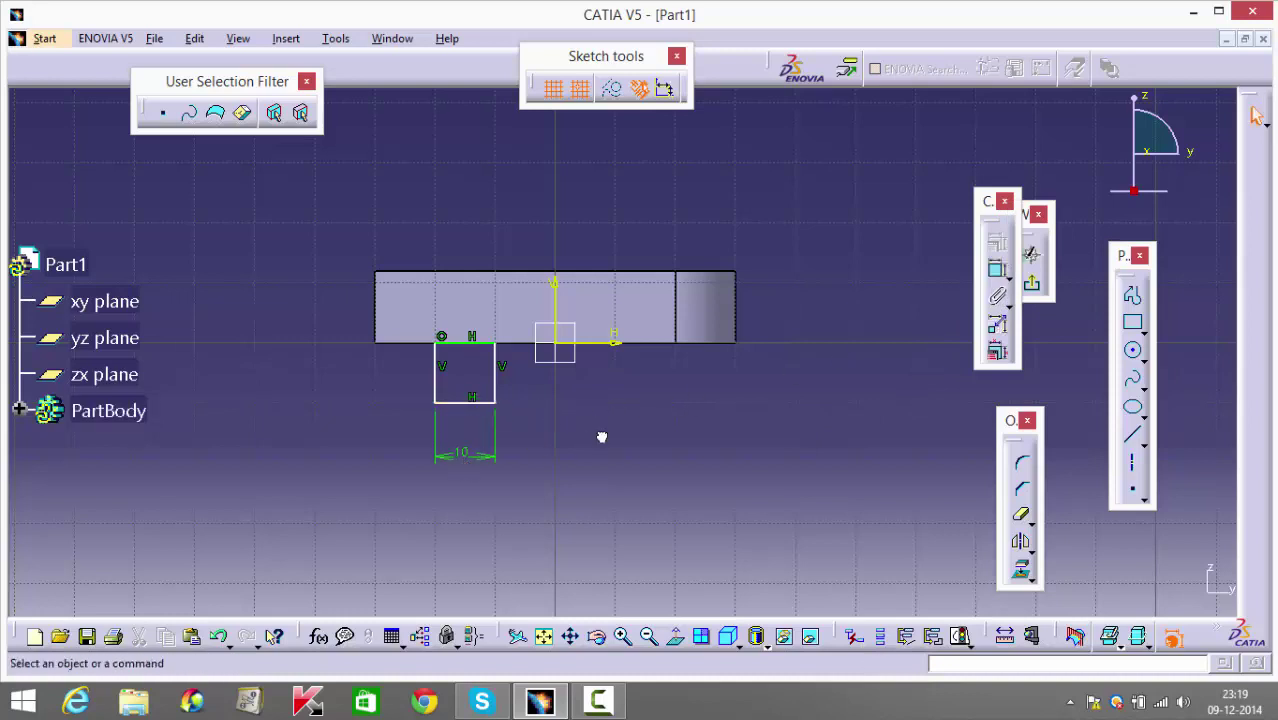
Dimension the small rectangle's height along its vertical side and set it to 6 mm.
{"action": "left_click", "coordinate": [998, 270]}
{"action": "left_click", "coordinate": [495, 385]}
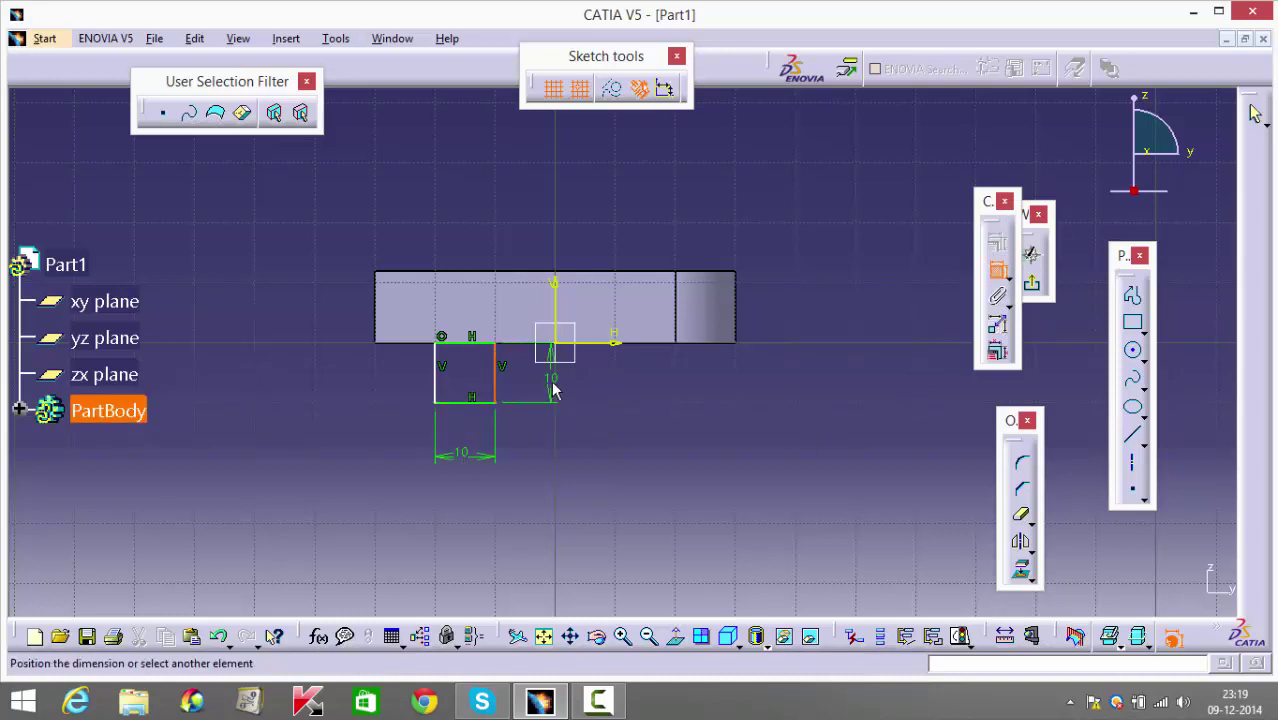
{"action": "left_click", "coordinate": [531, 388]}
{"action": "double_click", "coordinate": [522, 375]}
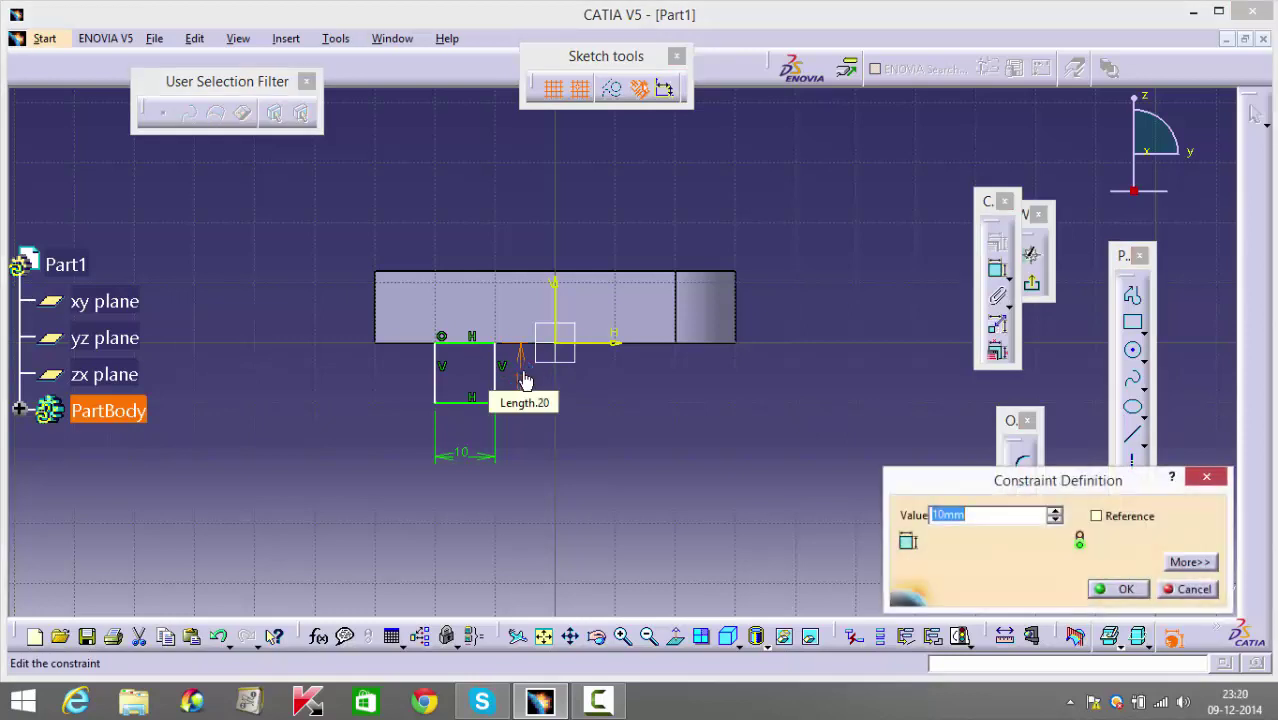
{"action": "key", "text": "Return"}
{"action": "left_click", "coordinate": [590, 468]}
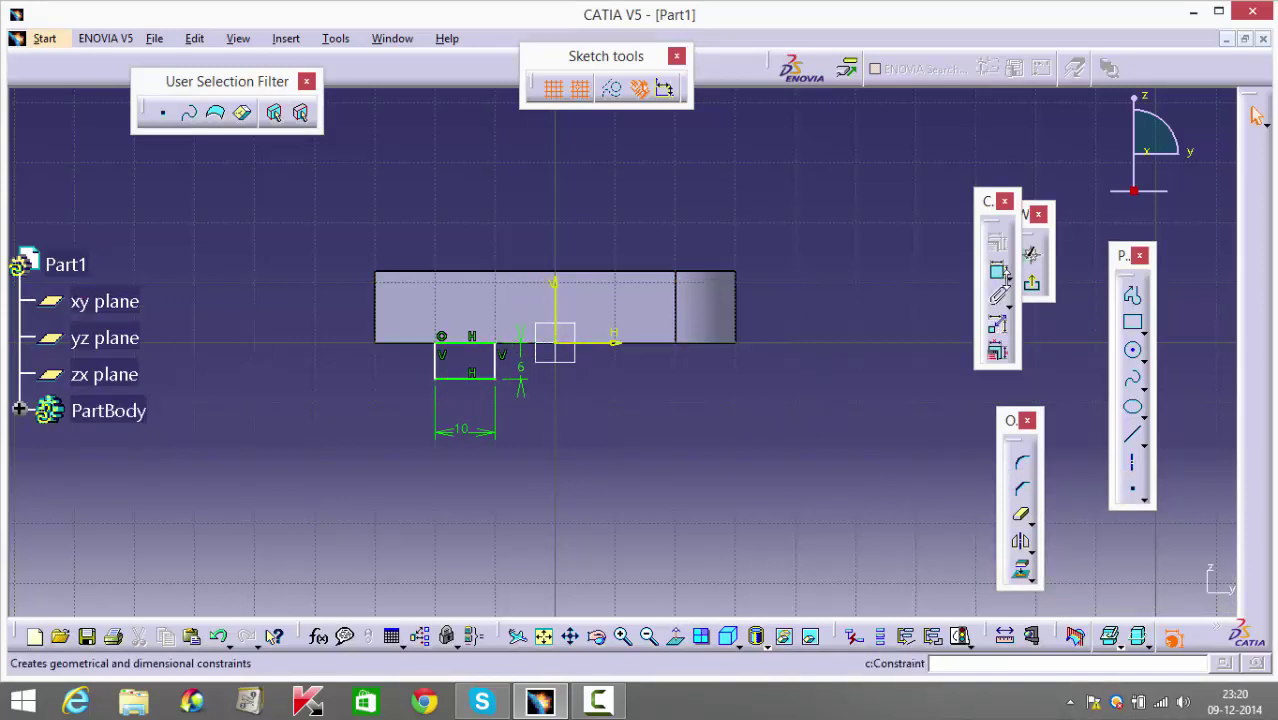
Dimension the distance from the small rectangle's right side to the plate's right edge and set it to 30 mm.
{"action": "left_click", "coordinate": [997, 272]}
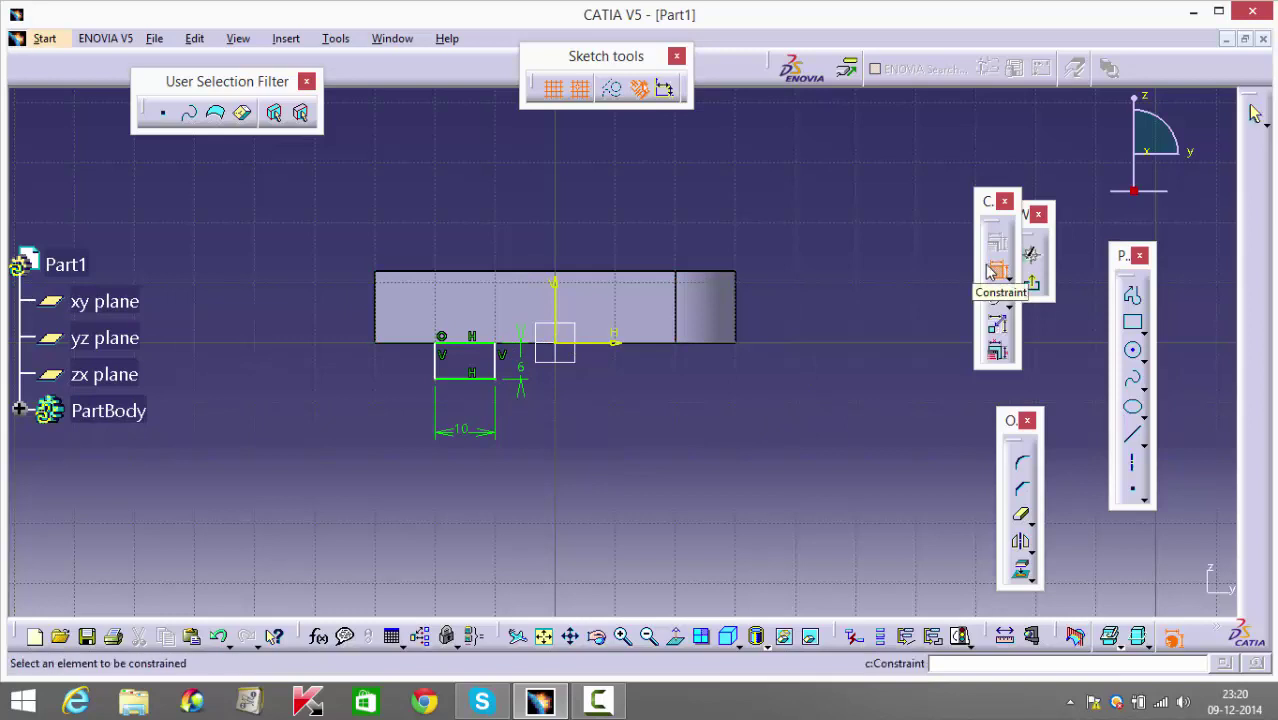
{"action": "left_click", "coordinate": [496, 362]}
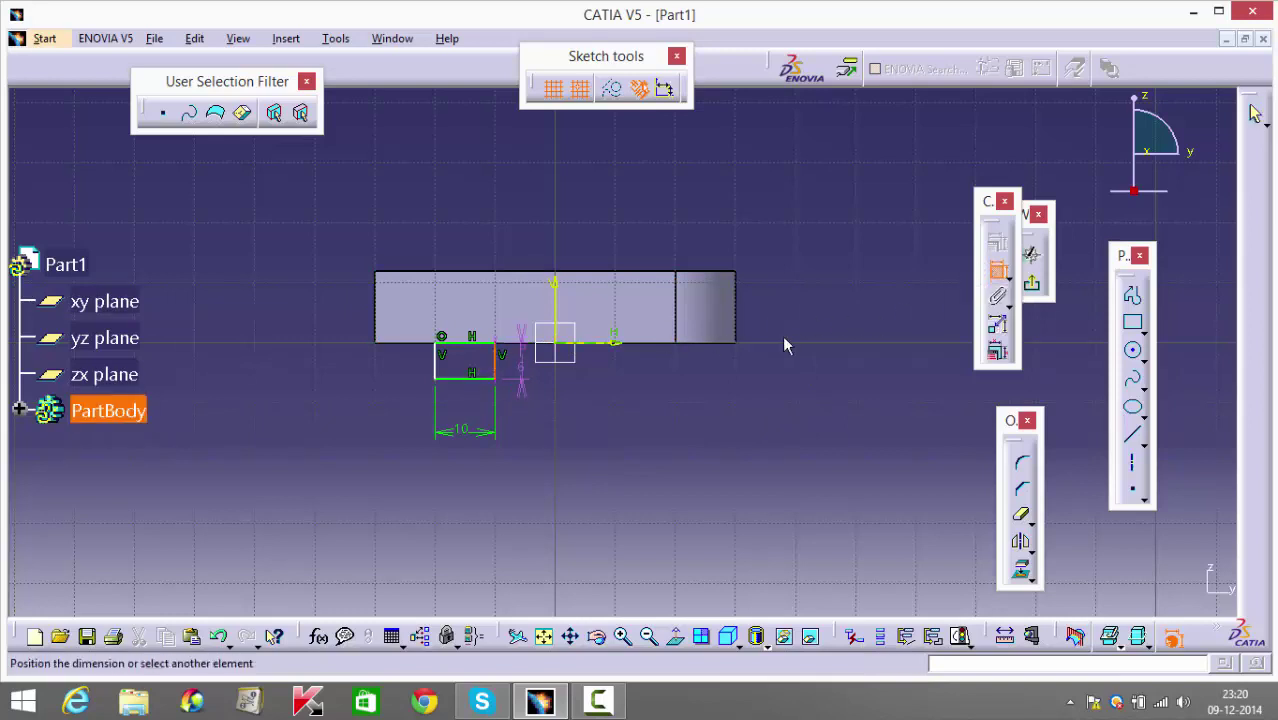
{"action": "left_click", "coordinate": [741, 308]}
{"action": "left_click", "coordinate": [705, 408]}
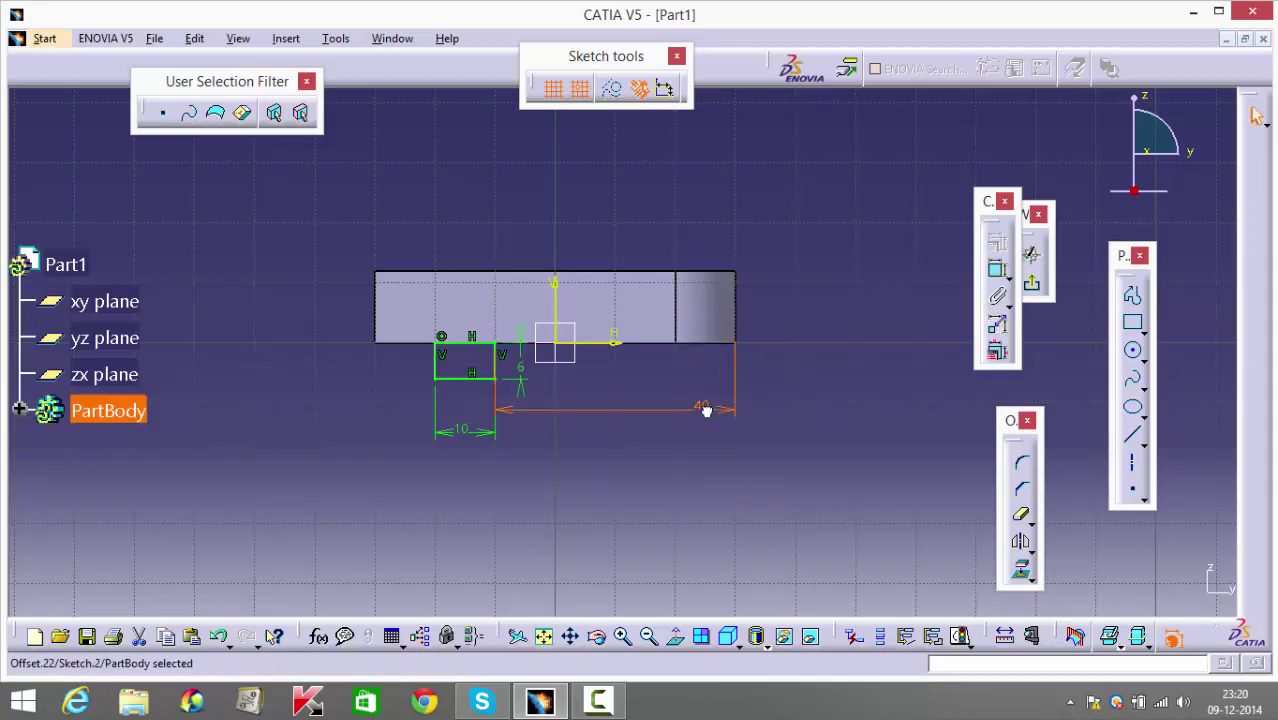
{"action": "double_click", "coordinate": [705, 408]}
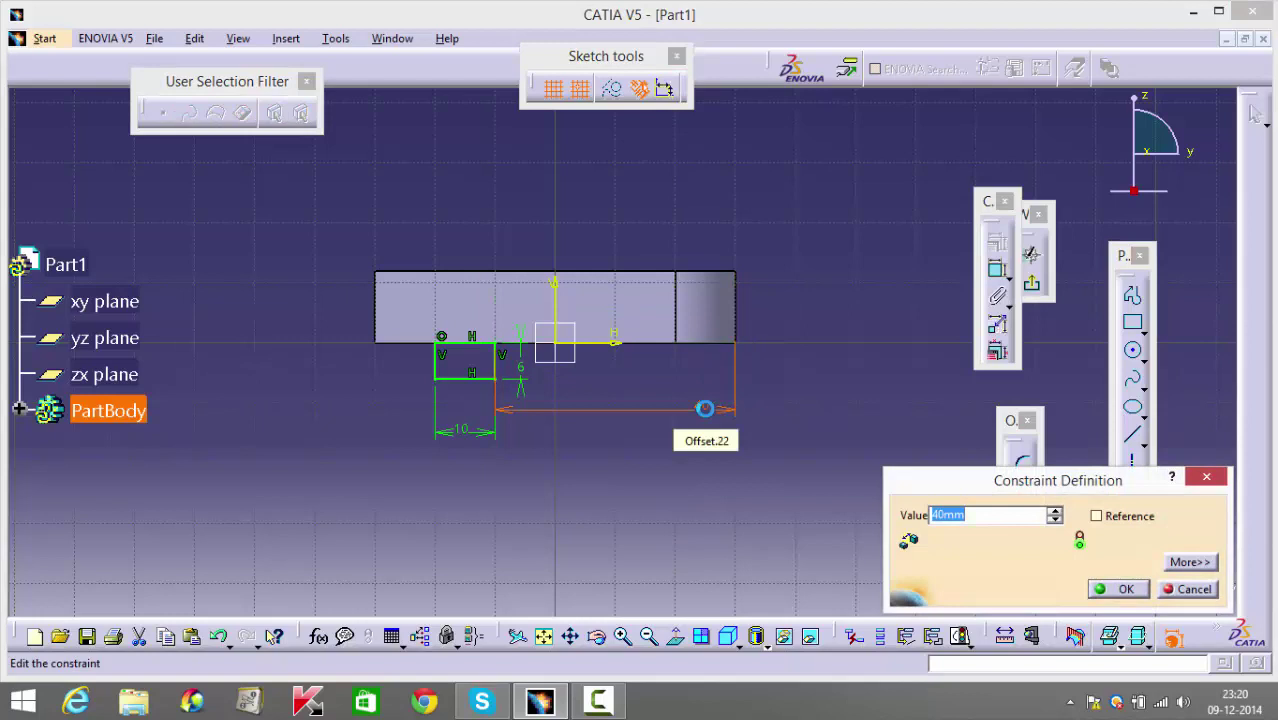
{"action": "key", "text": "Return"}
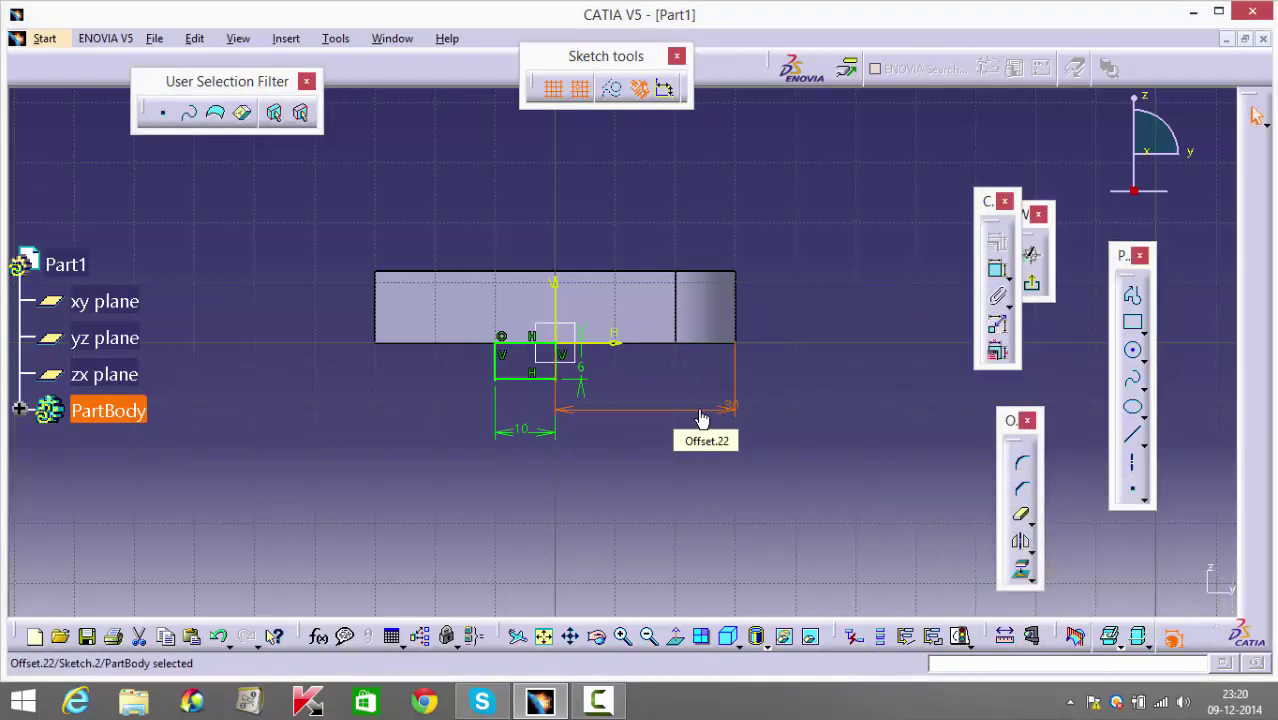
{"action": "left_click", "coordinate": [704, 498]}
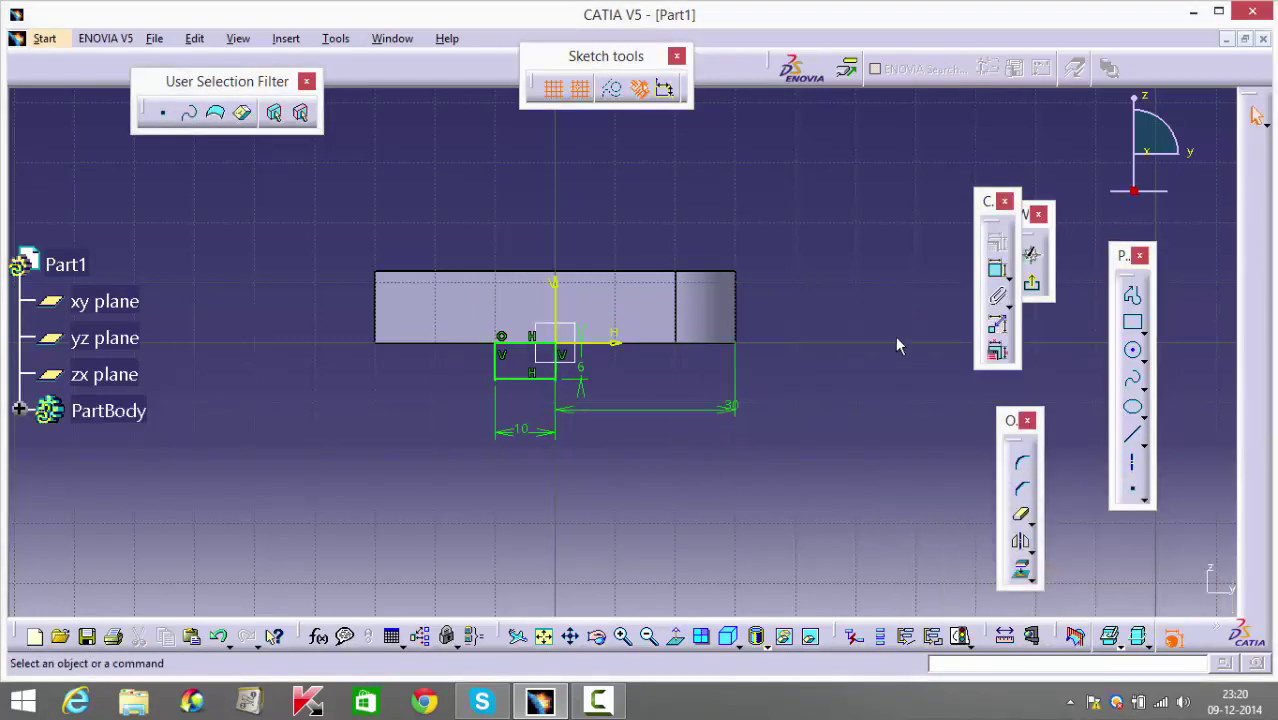
Exit the sketch and pad the small rectangle with a length of 30 mm and mirrored extent.
{"action": "left_click", "coordinate": [1034, 289]}
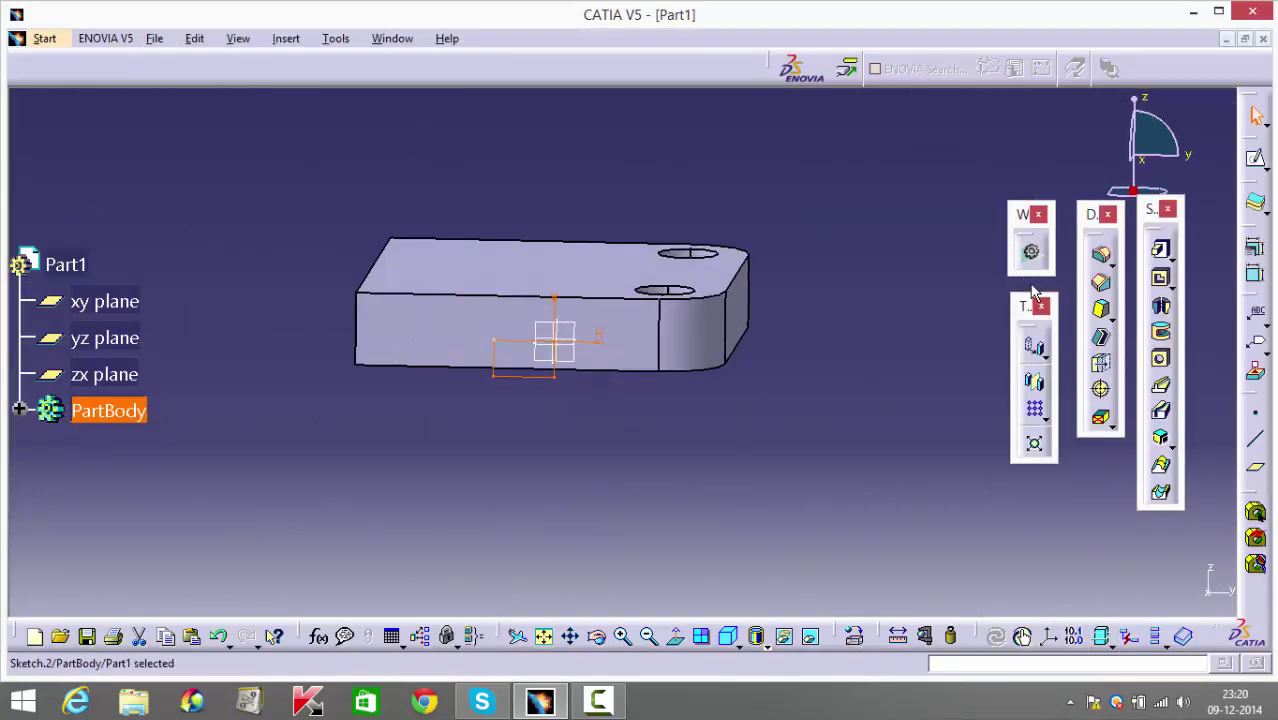
{"action": "middle_click_drag", "start_coordinate": [802, 454], "coordinate": [700, 500]}
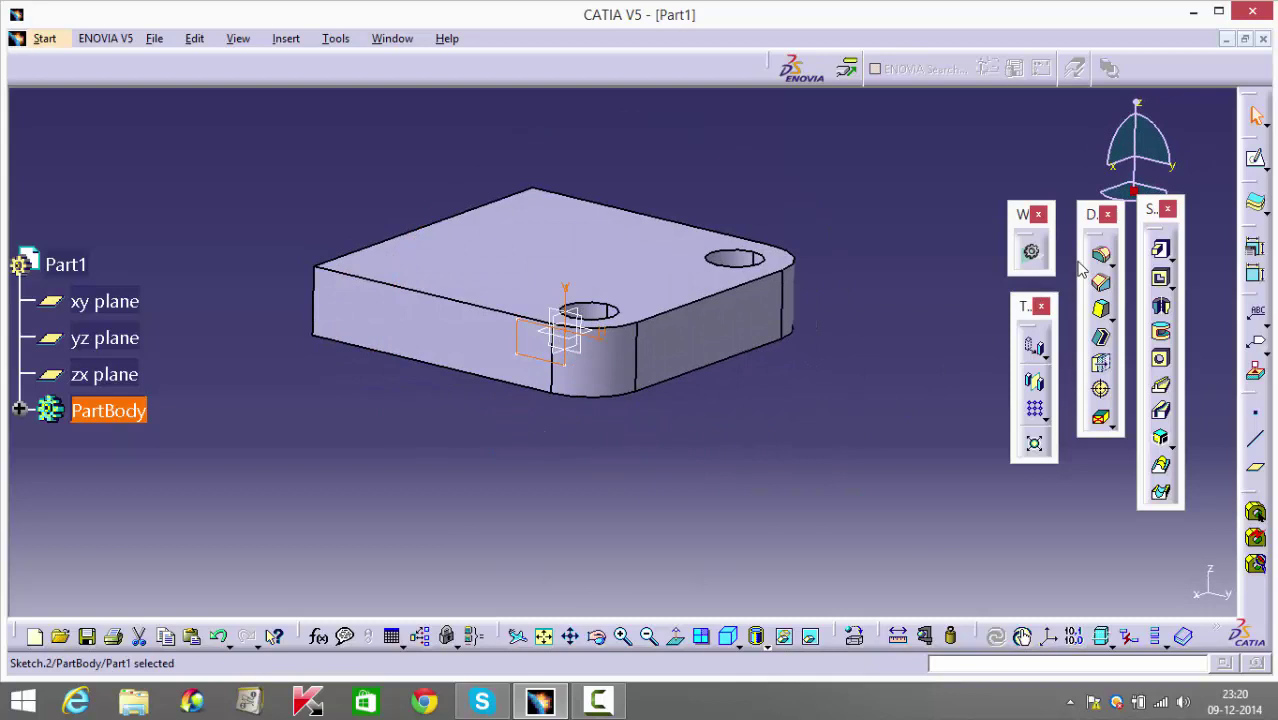
{"action": "left_click", "coordinate": [1160, 249]}
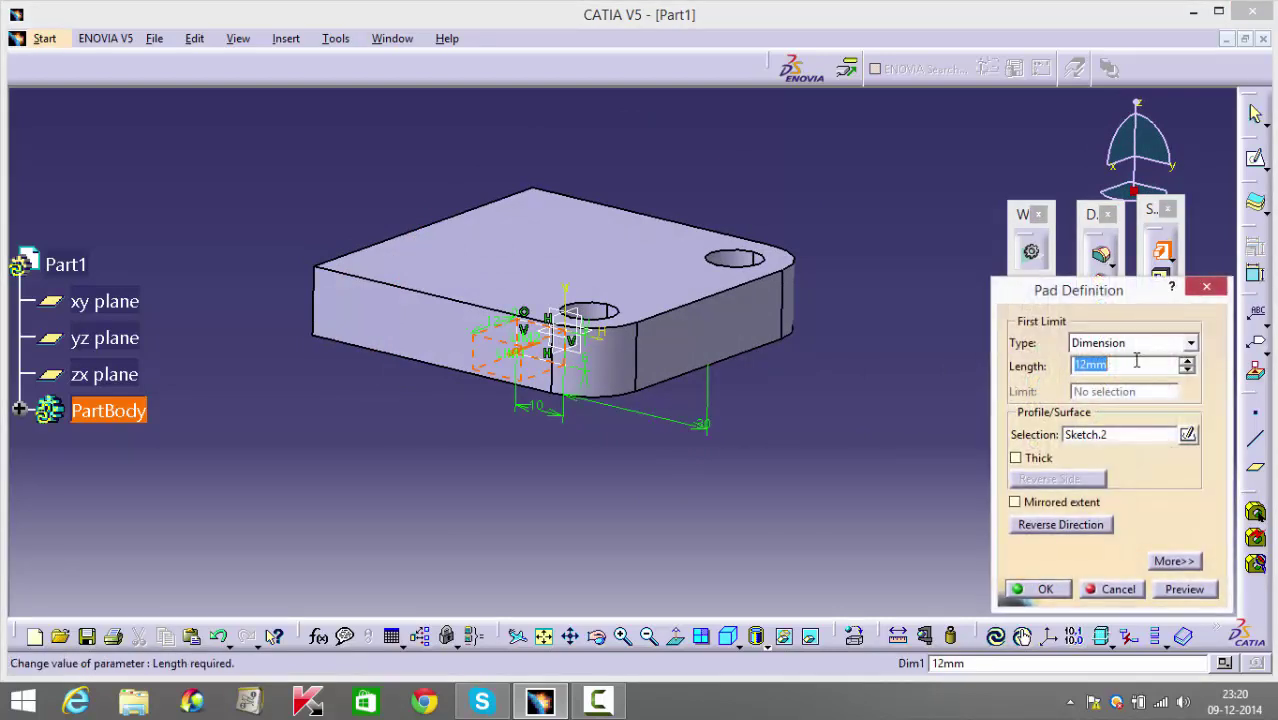
{"action": "left_click", "coordinate": [1060, 501]}
{"action": "double_click", "coordinate": [1128, 369]}
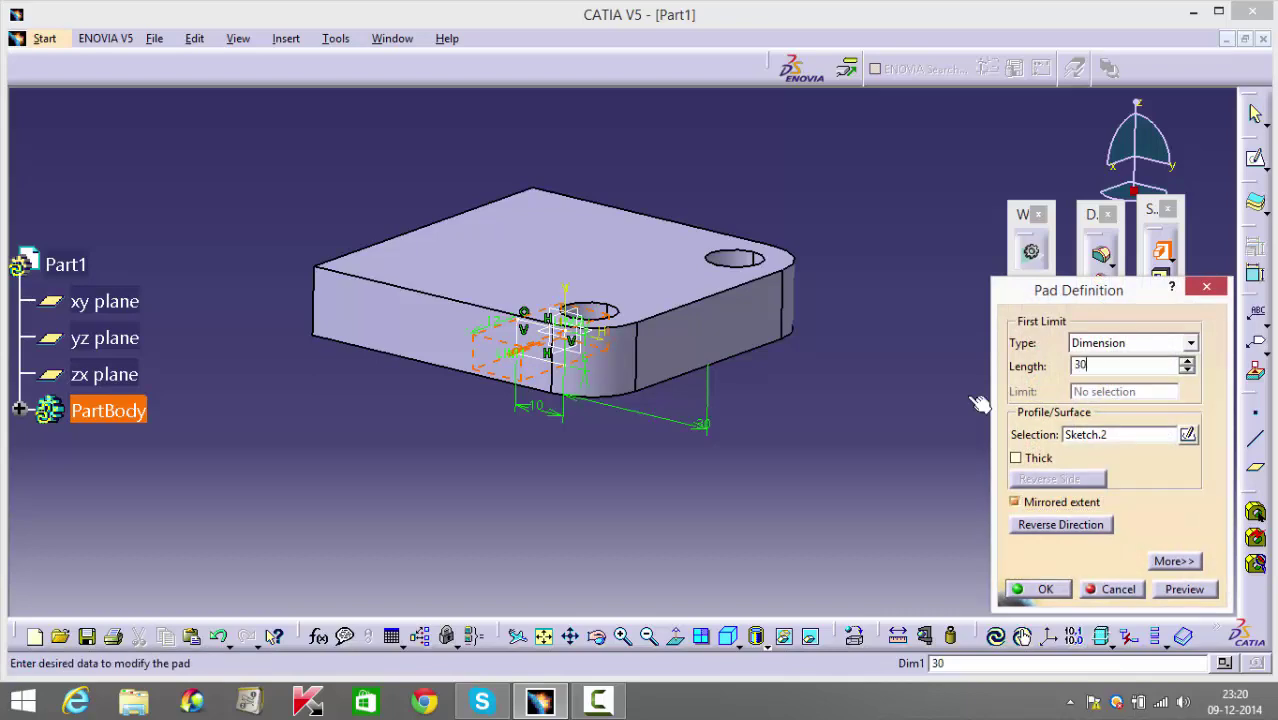
{"action": "key", "text": "Return"}
Start a sketch on the yz plane and draw a circle about 20 mm in diameter above and left of the plate.
{"action": "middle_click_drag", "start_coordinate": [707, 522], "coordinate": [590, 362]}
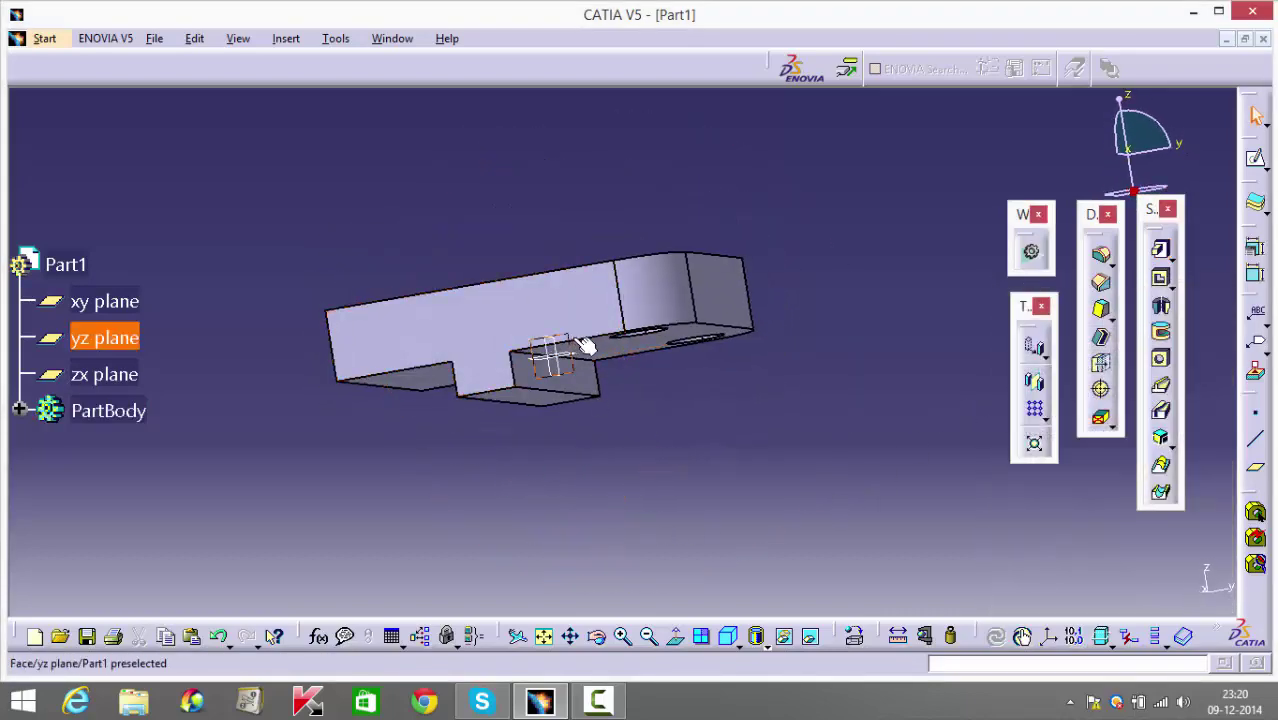
{"action": "left_click", "coordinate": [587, 345]}
{"action": "left_click", "coordinate": [1261, 166]}
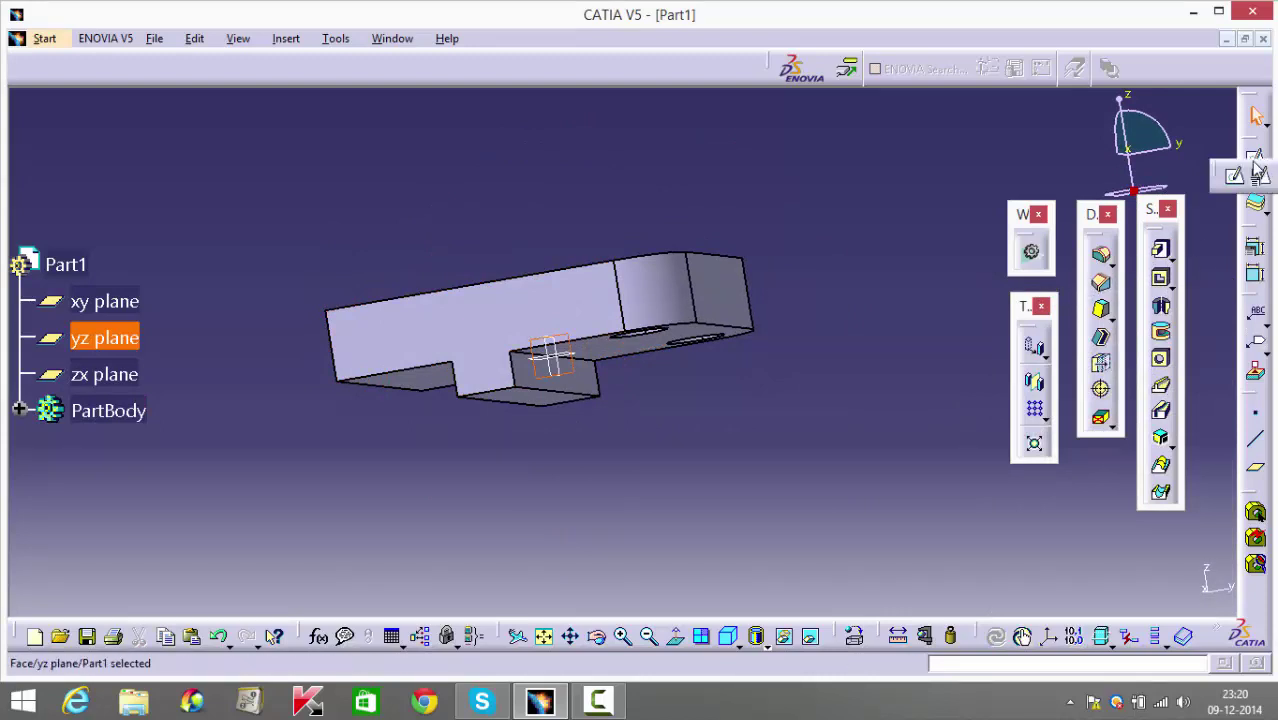
{"action": "left_click", "coordinate": [1259, 172]}
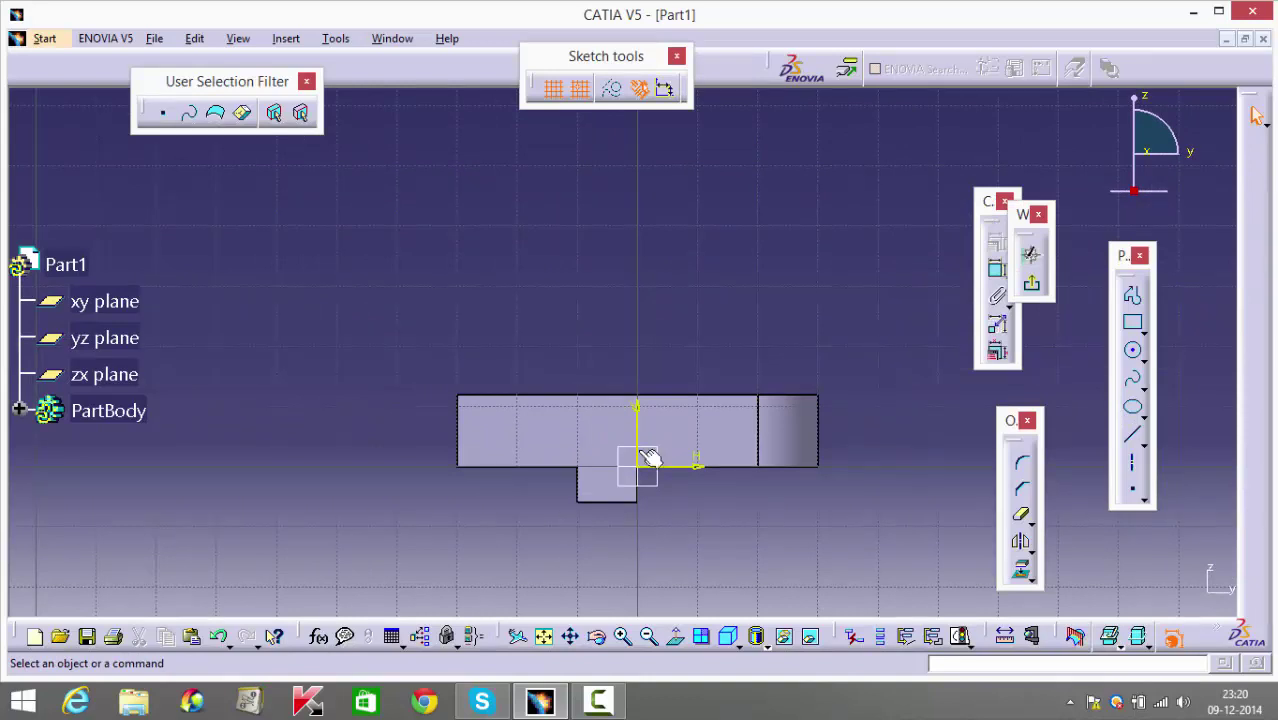
{"action": "left_click", "coordinate": [1132, 349]}
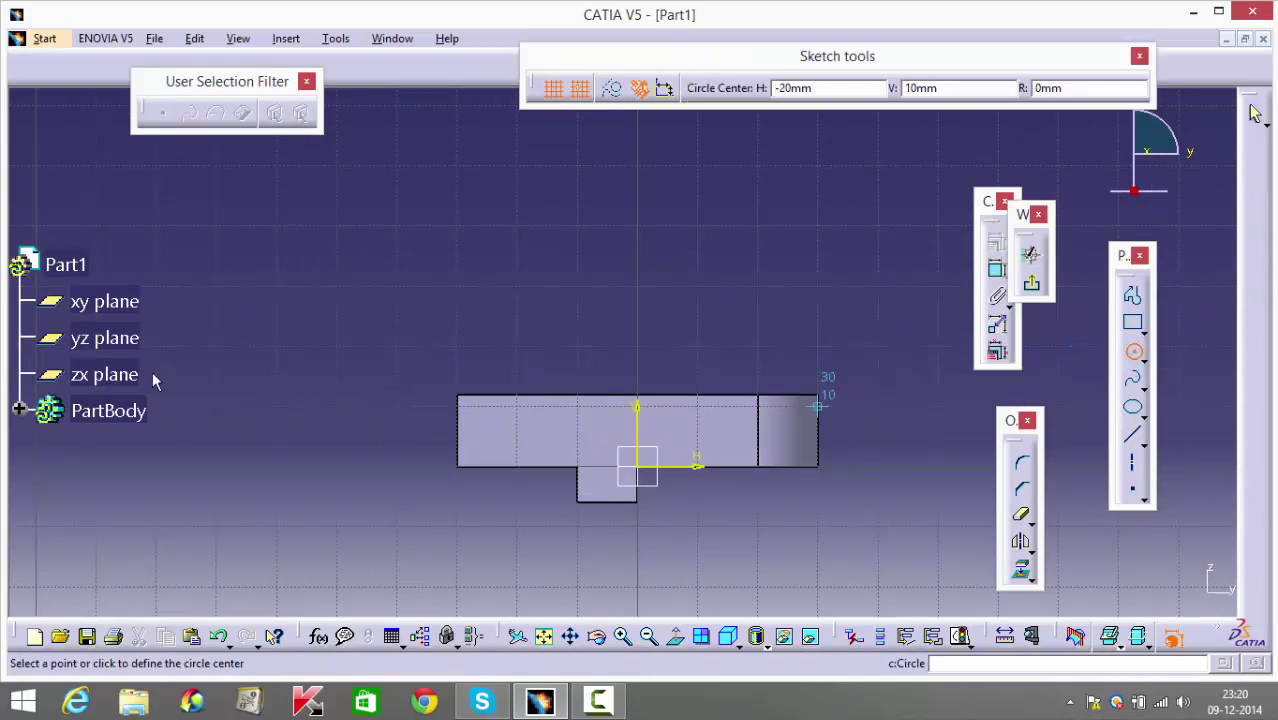
{"action": "left_click", "coordinate": [337, 226]}
{"action": "left_click", "coordinate": [351, 170]}
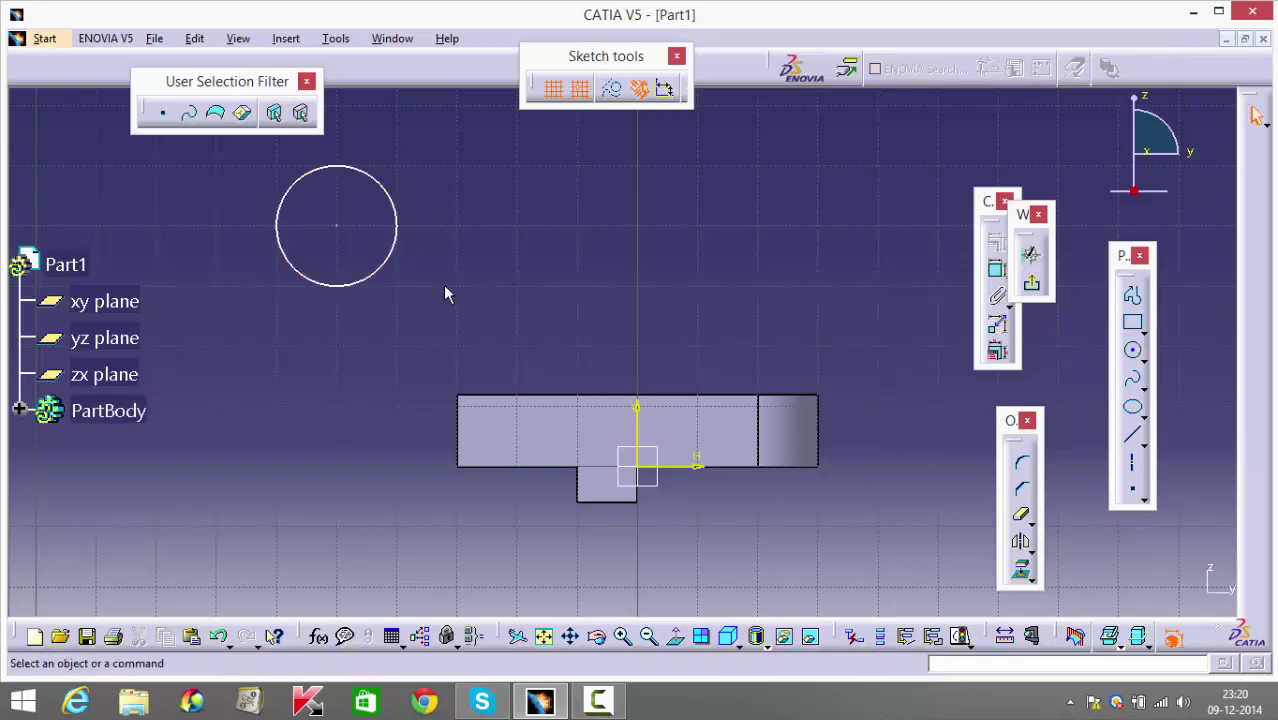
Draw a second circle about 40 mm in diameter, concentric with the first one.
{"action": "middle_click_drag", "start_coordinate": [445, 288], "coordinate": [513, 359]}
{"action": "left_click", "coordinate": [1132, 349]}
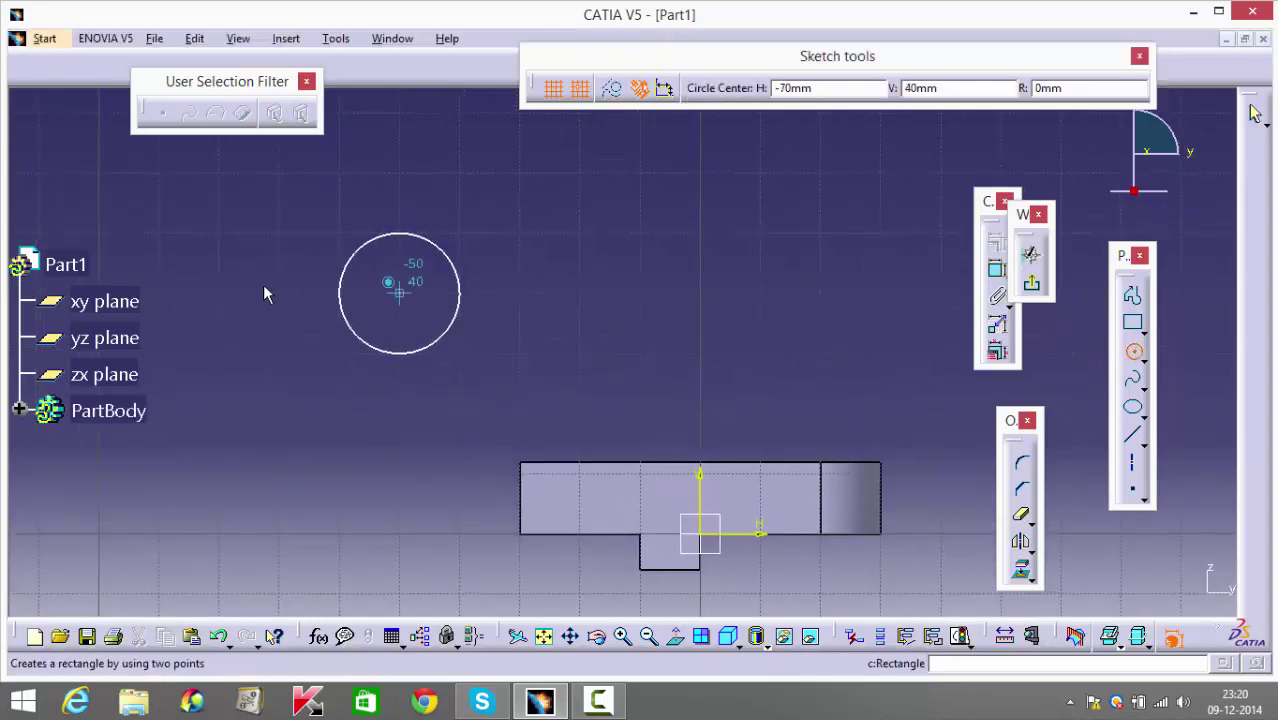
{"action": "left_click", "coordinate": [400, 295]}
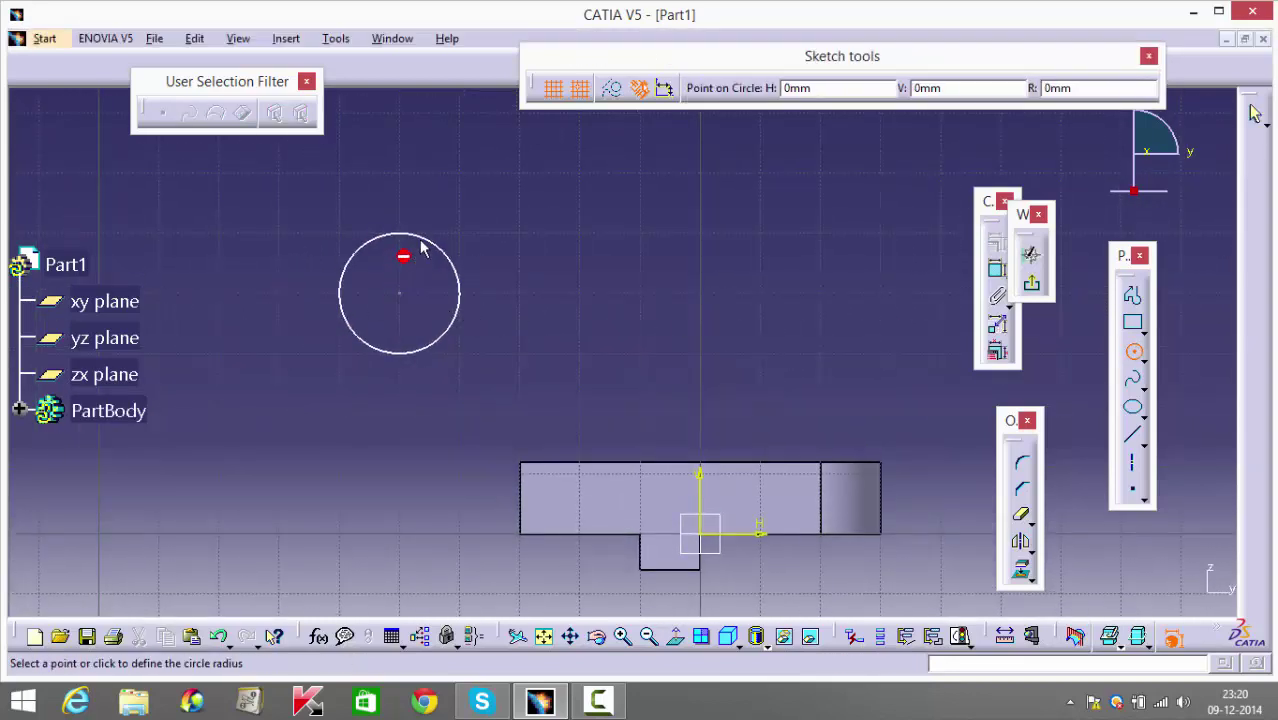
{"action": "left_click", "coordinate": [428, 177]}
Dimension the inner circle's diameter and keep it at 20 mm.
{"action": "left_click", "coordinate": [997, 270]}
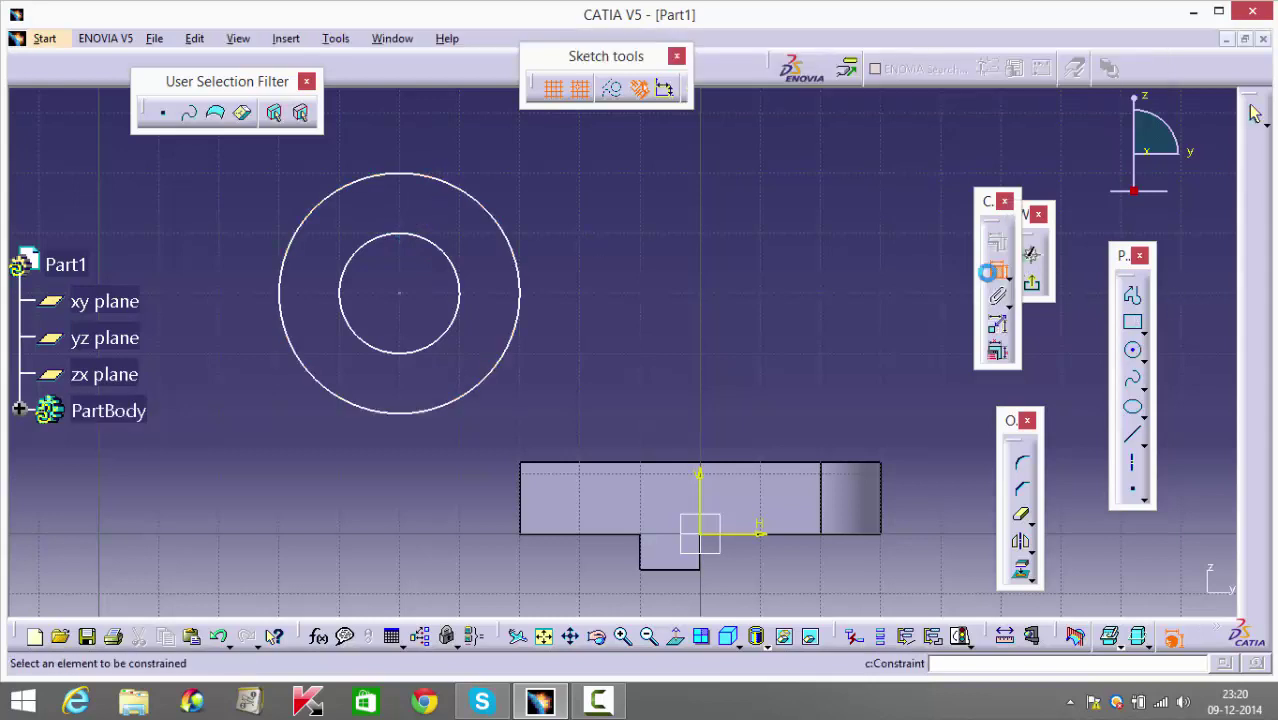
{"action": "left_click", "coordinate": [460, 293]}
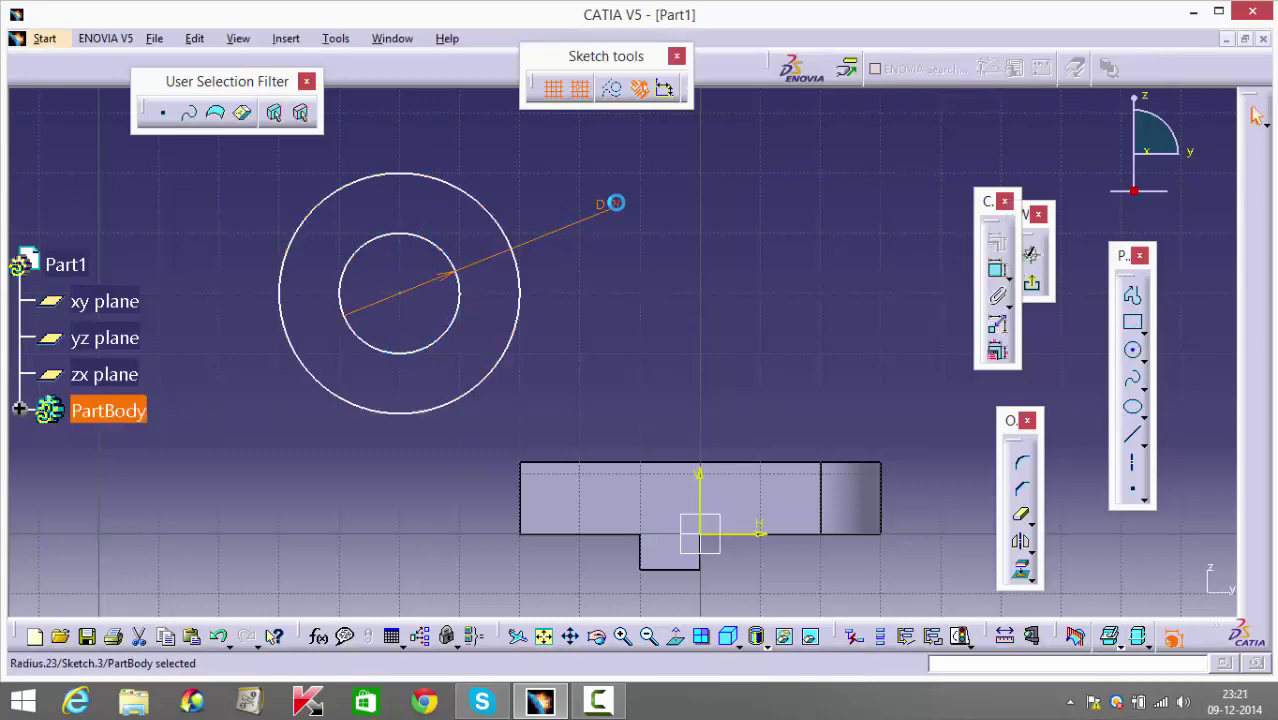
{"action": "double_click", "coordinate": [616, 203]}
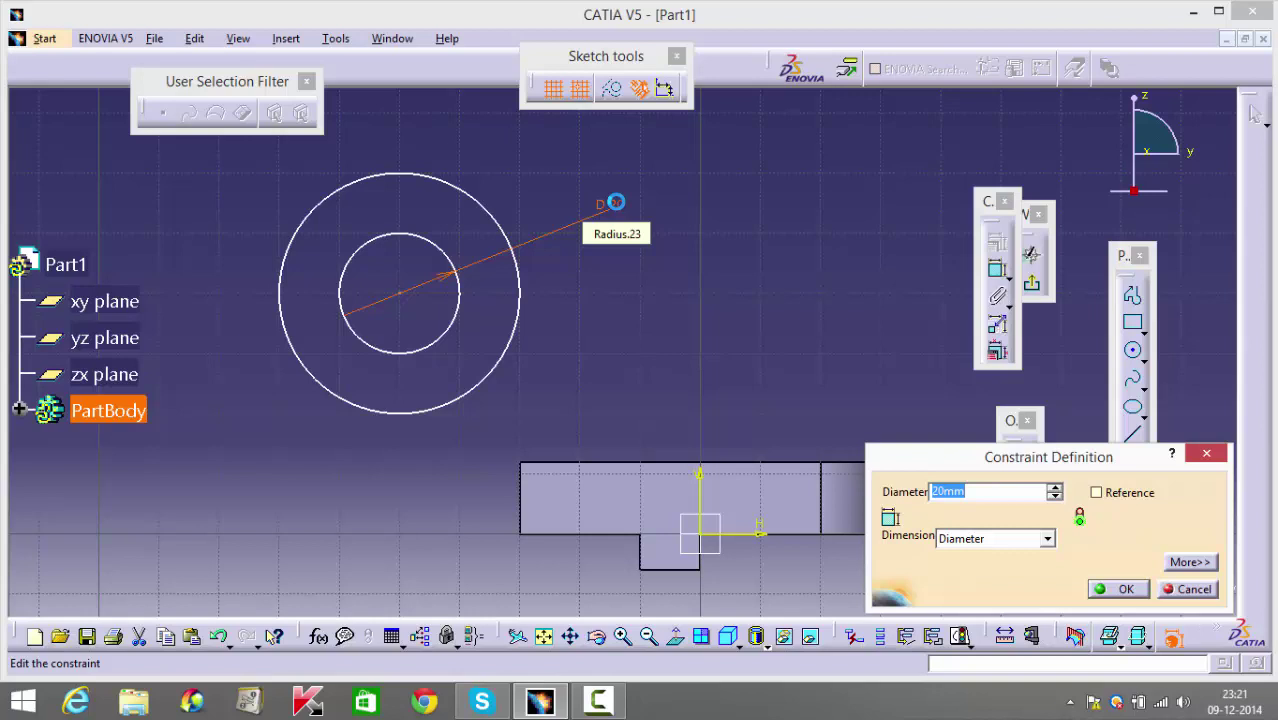
{"action": "key", "text": "Return"}
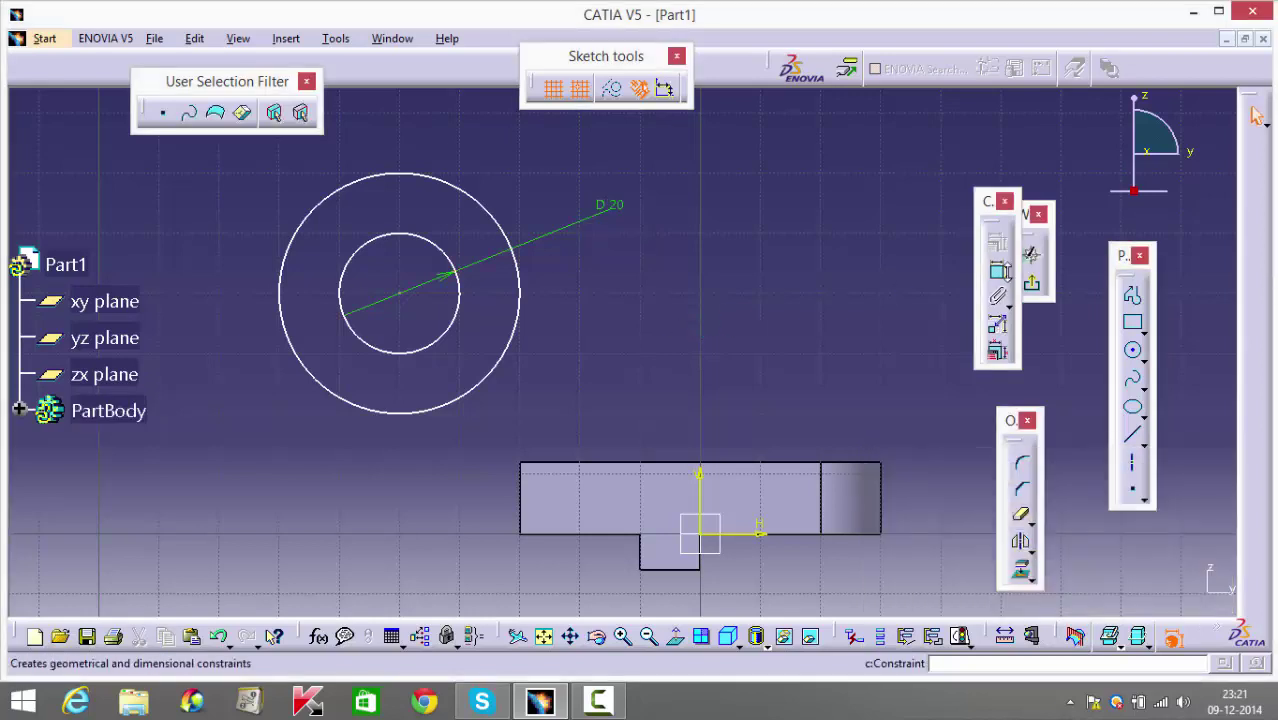
Dimension the outer circle's diameter and set it to 30 mm.
{"action": "left_click", "coordinate": [995, 275]}
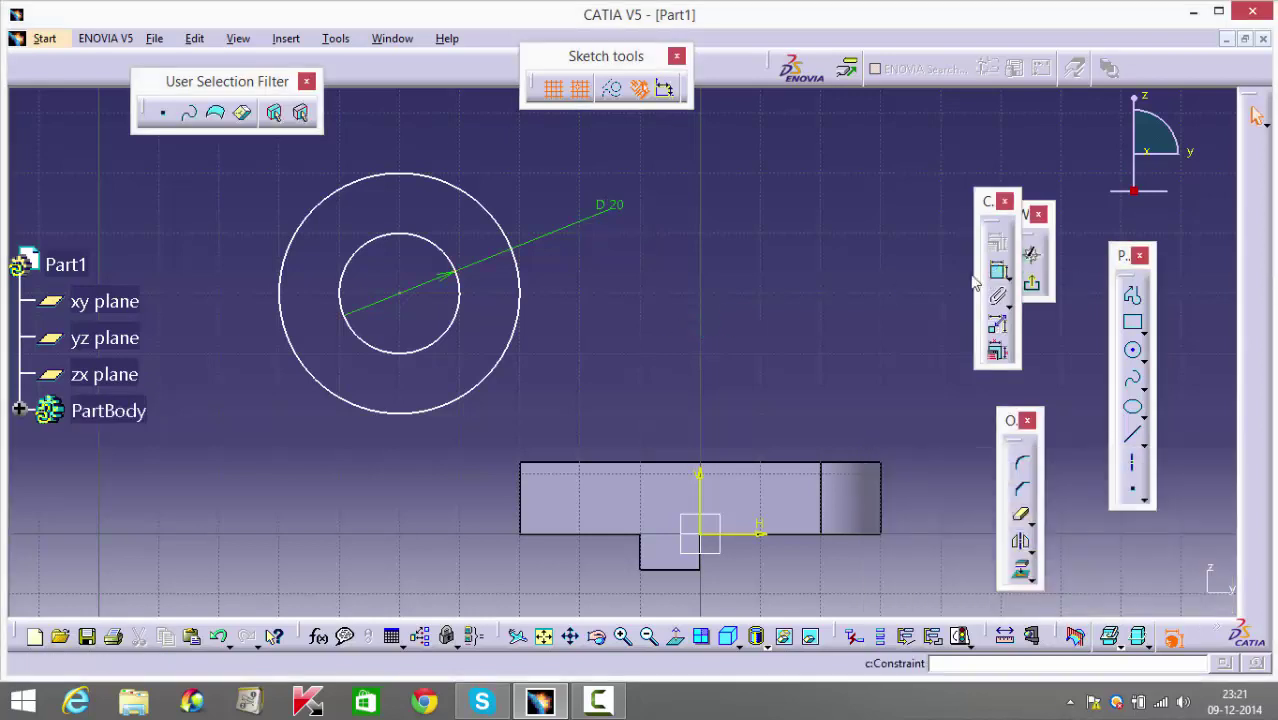
{"action": "left_click", "coordinate": [513, 338]}
{"action": "left_click", "coordinate": [628, 268]}
{"action": "double_click", "coordinate": [613, 270]}
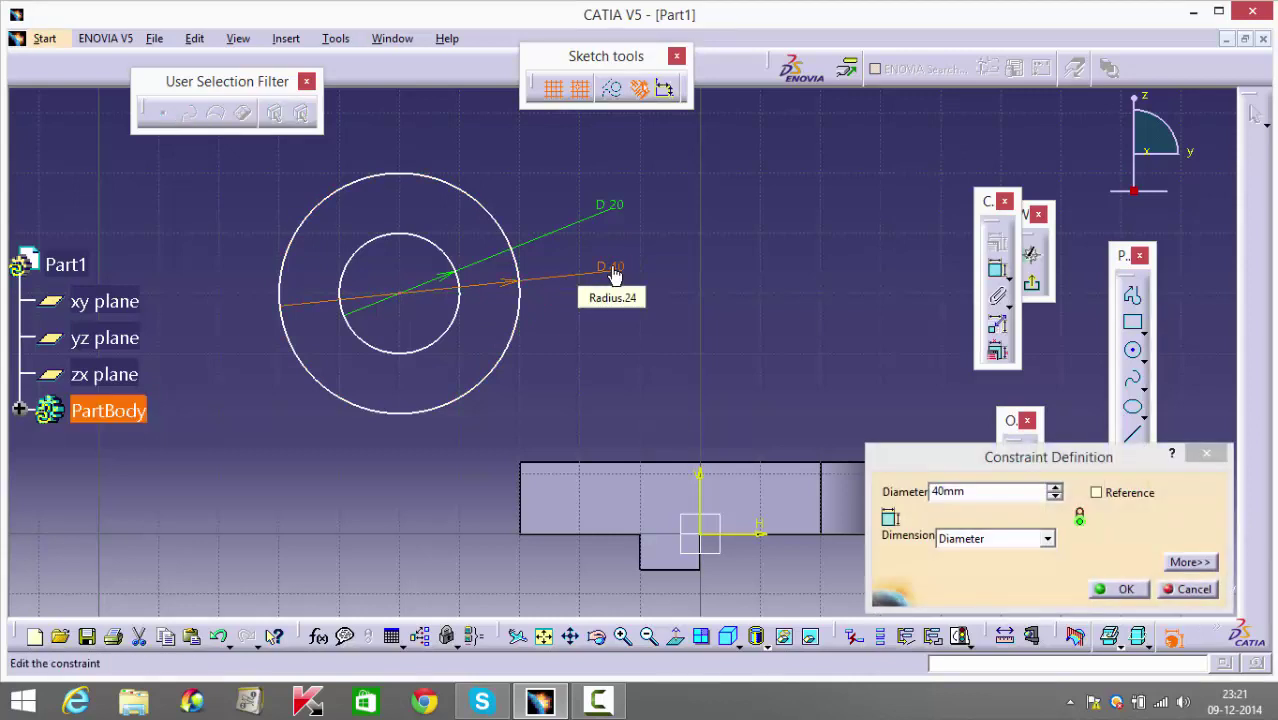
{"action": "key", "text": "Return"}
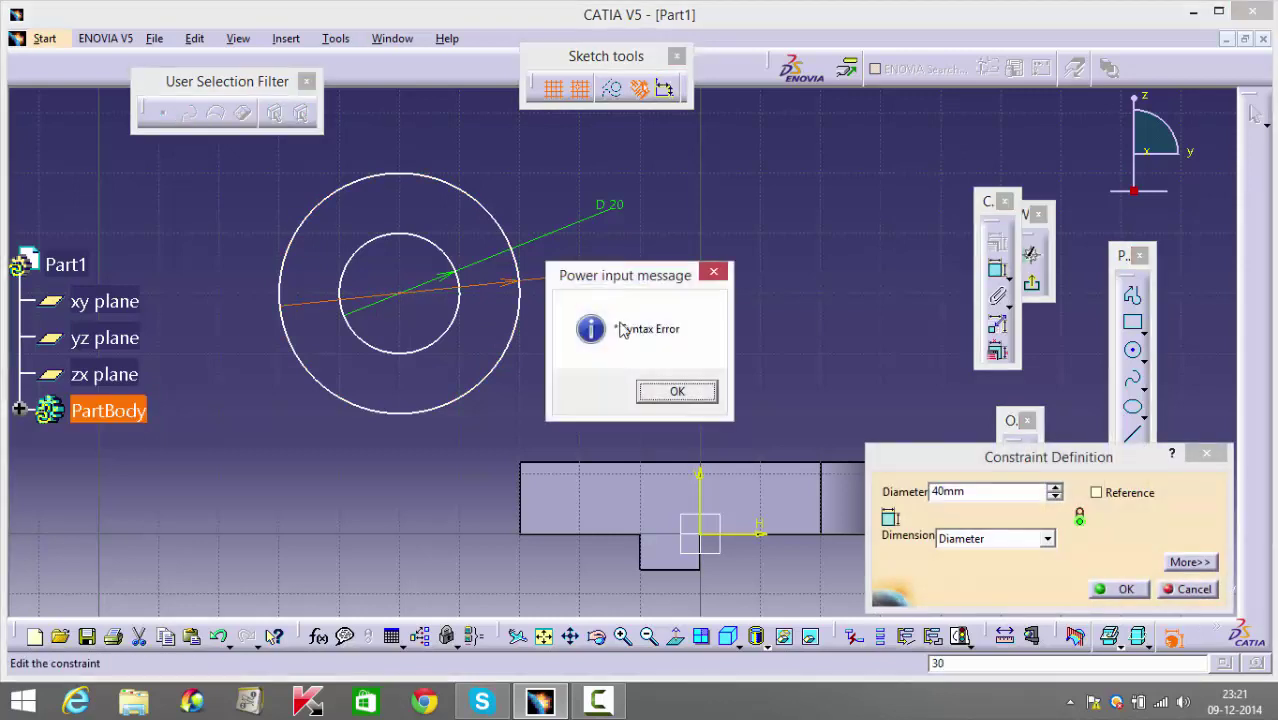
{"action": "left_click", "coordinate": [676, 394]}
{"action": "left_click", "coordinate": [973, 494]}
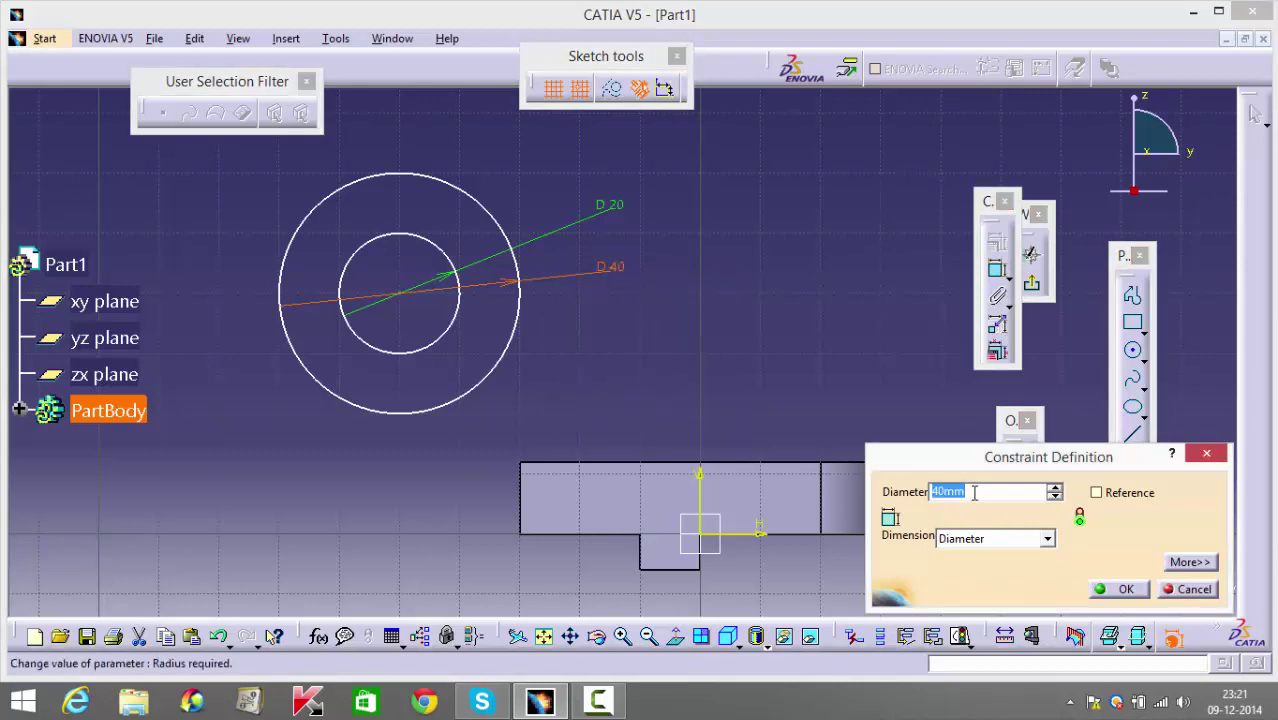
{"action": "key", "text": "Return"}
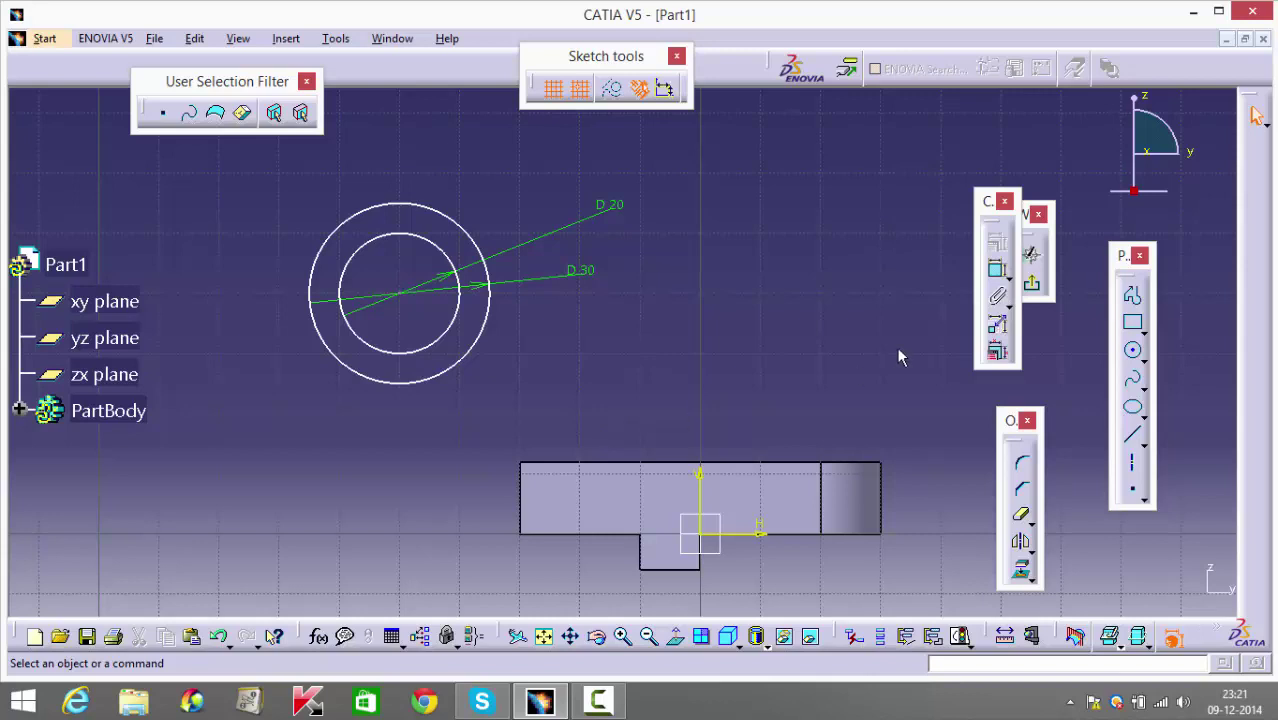
Dimension the vertical distance from the circles' centre to the plate's bottom edge.
{"action": "left_click", "coordinate": [997, 269]}
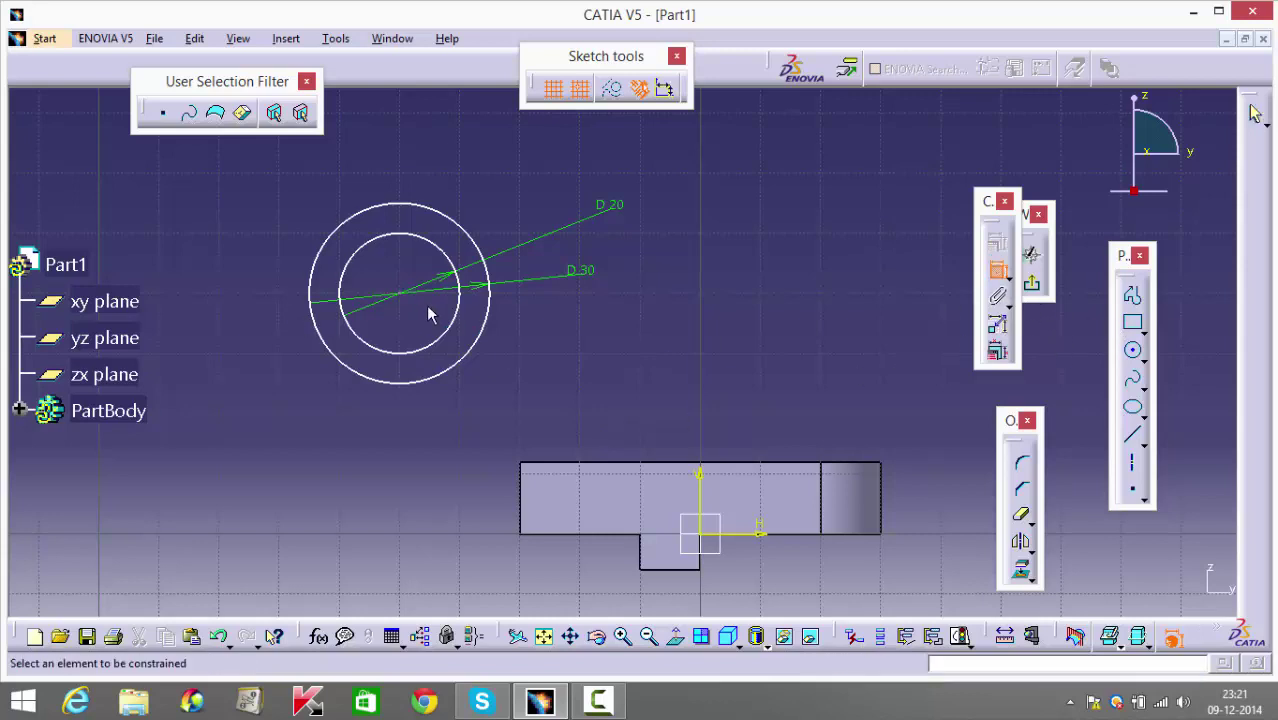
{"action": "left_click", "coordinate": [403, 302]}
{"action": "left_click", "coordinate": [556, 534]}
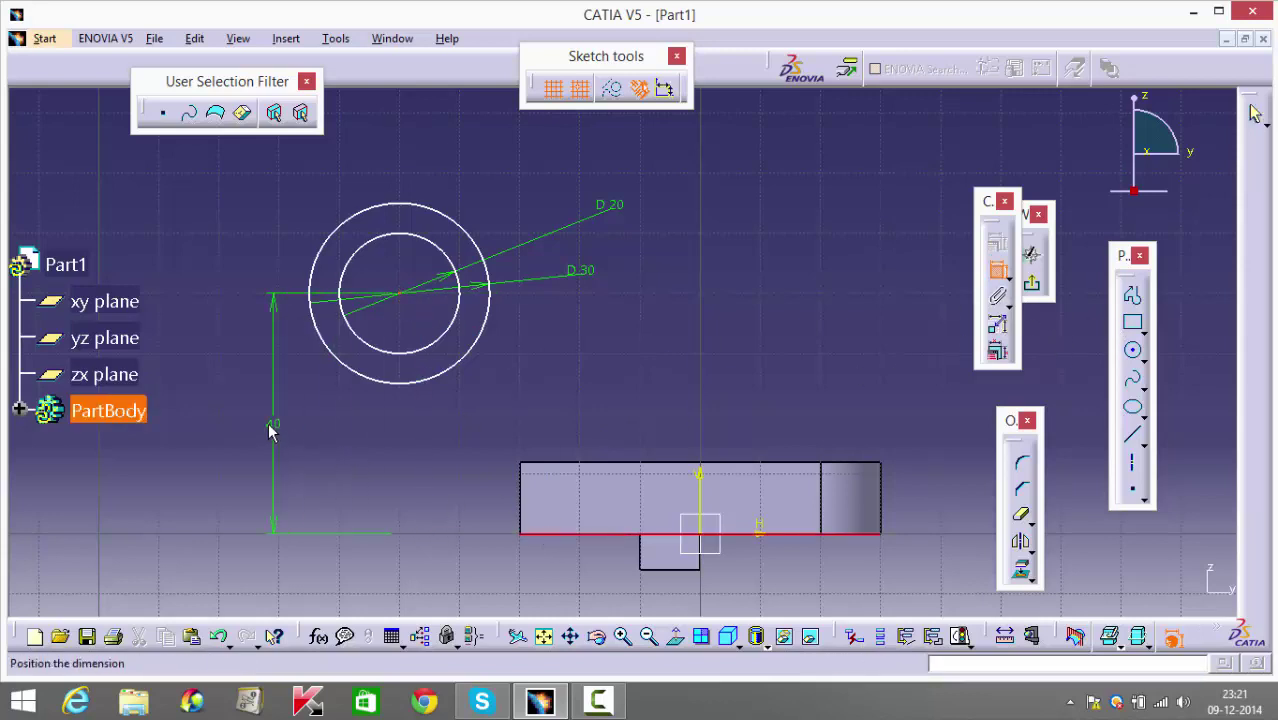
{"action": "left_click", "coordinate": [258, 408]}
Dimension the horizontal distance from the circles' centre to the plate's far vertical edge on the rounded side.
{"action": "middle_click_drag", "start_coordinate": [342, 471], "coordinate": [410, 447]}
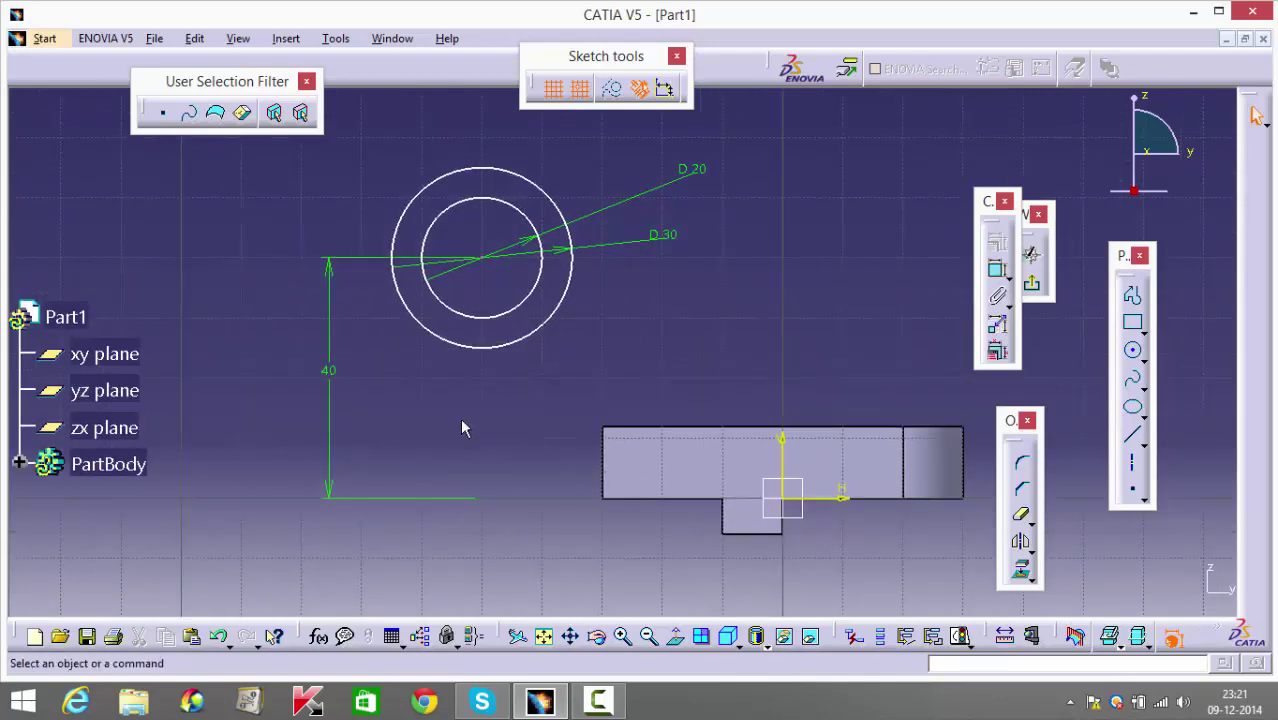
{"action": "middle_click_drag", "start_coordinate": [615, 391], "coordinate": [514, 481]}
{"action": "left_click", "coordinate": [997, 269]}
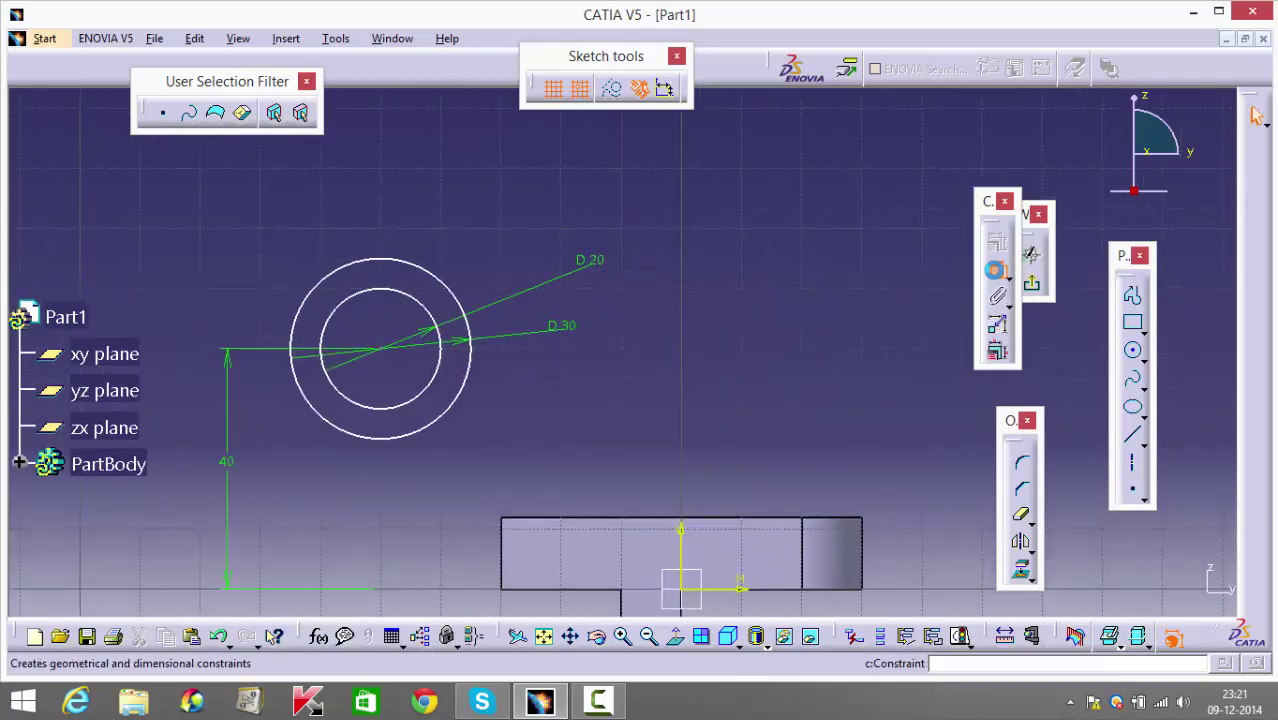
{"action": "left_click", "coordinate": [380, 348]}
{"action": "middle_click_drag", "start_coordinate": [815, 545], "coordinate": [799, 422]}
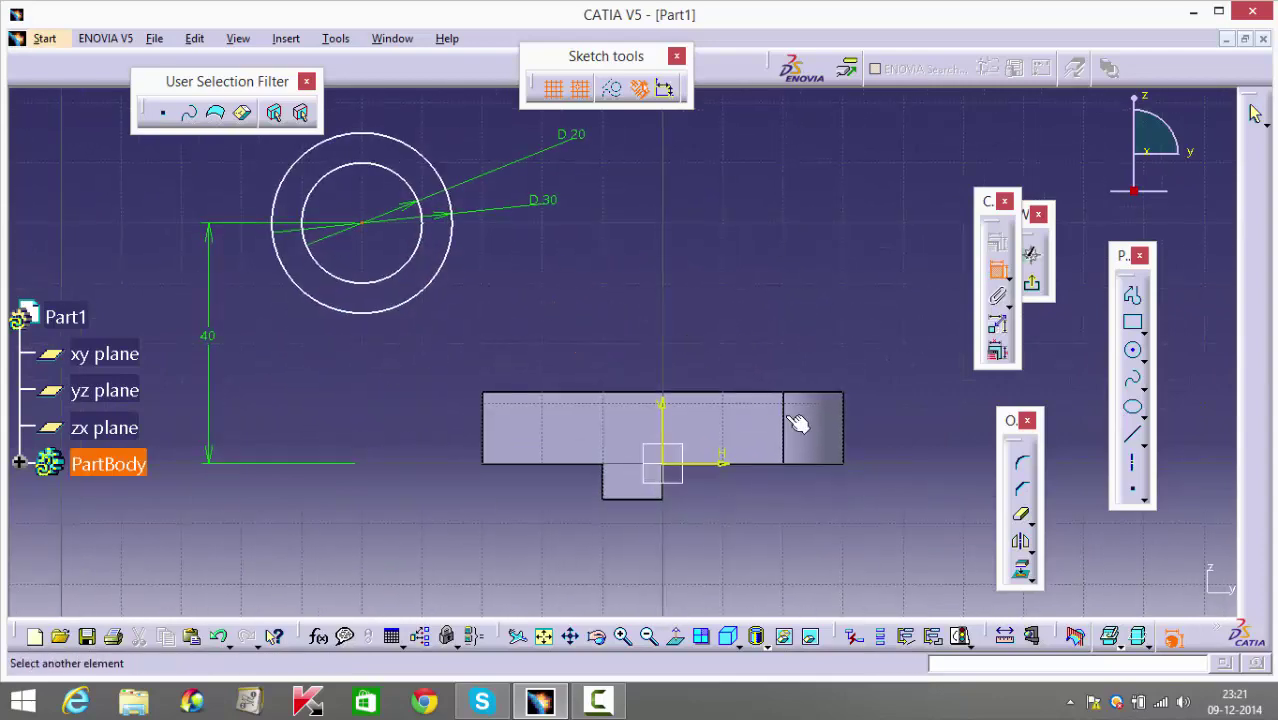
{"action": "left_click", "coordinate": [843, 420]}
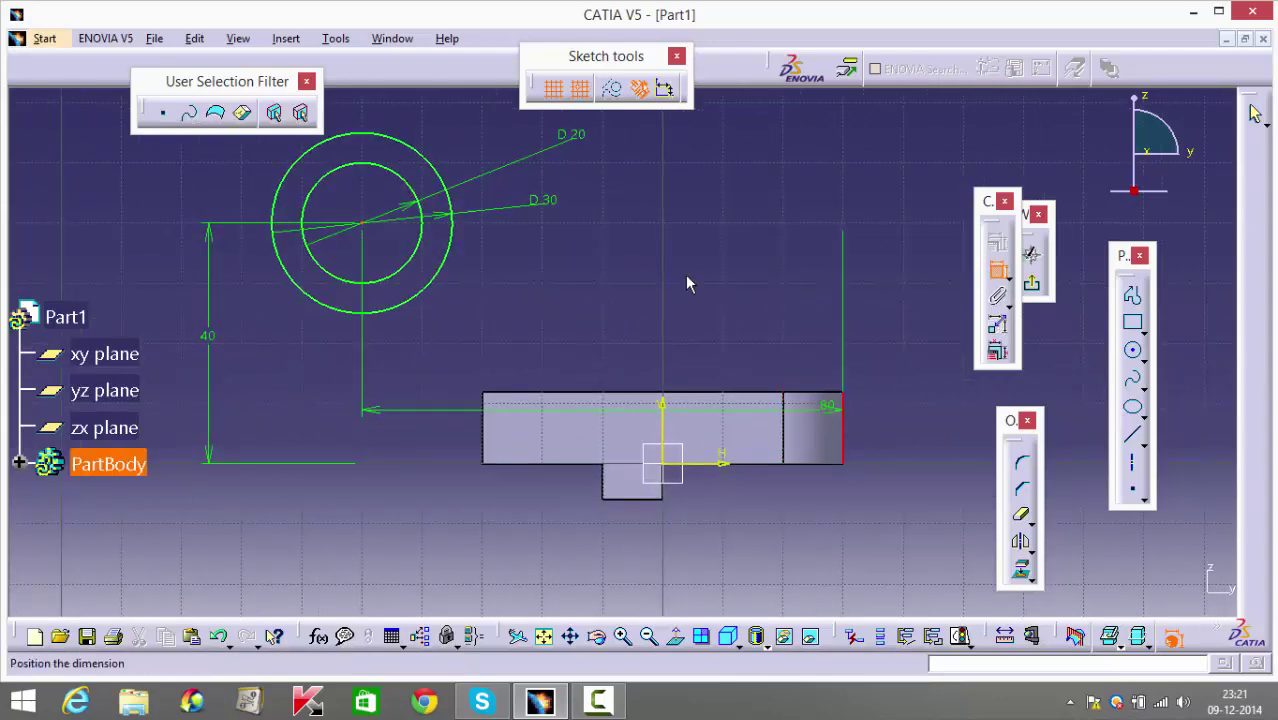
{"action": "middle_click_drag", "start_coordinate": [677, 291], "coordinate": [646, 397]}
{"action": "left_click", "coordinate": [605, 194]}
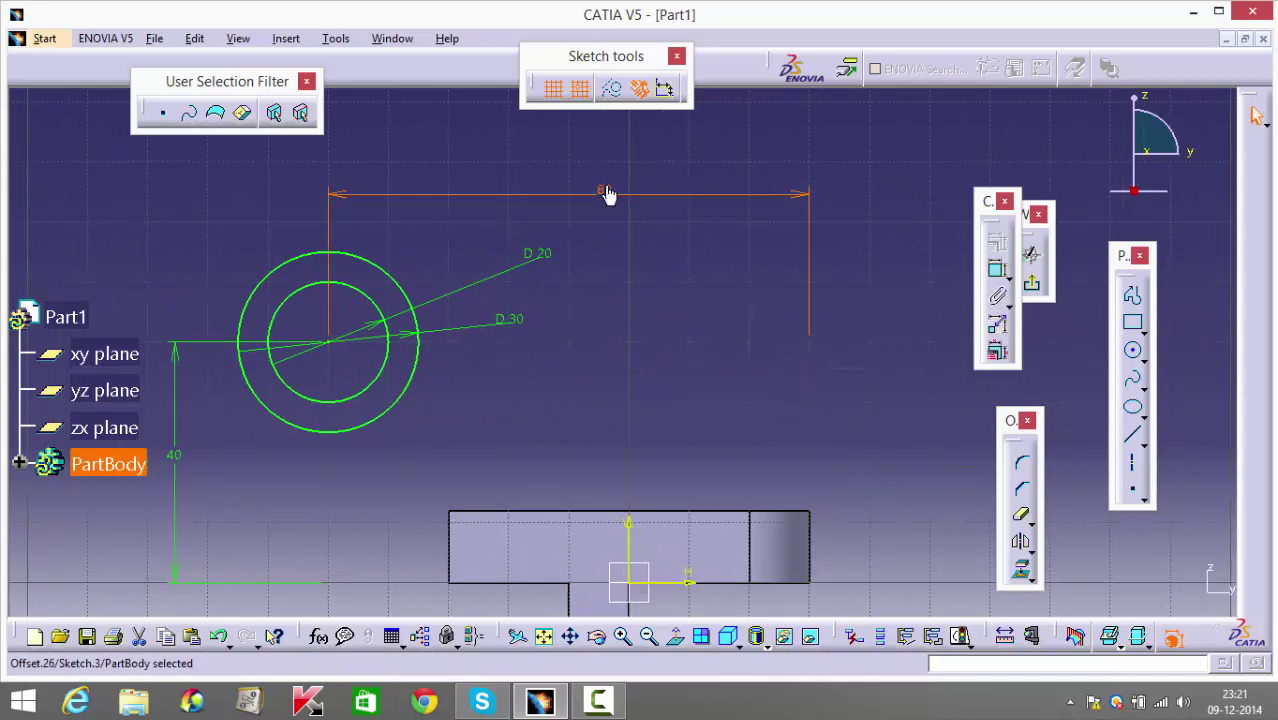
Set the horizontal distance between the circles' centre and the plate's far edge to 90 mm.
{"action": "key", "text": "Return"}
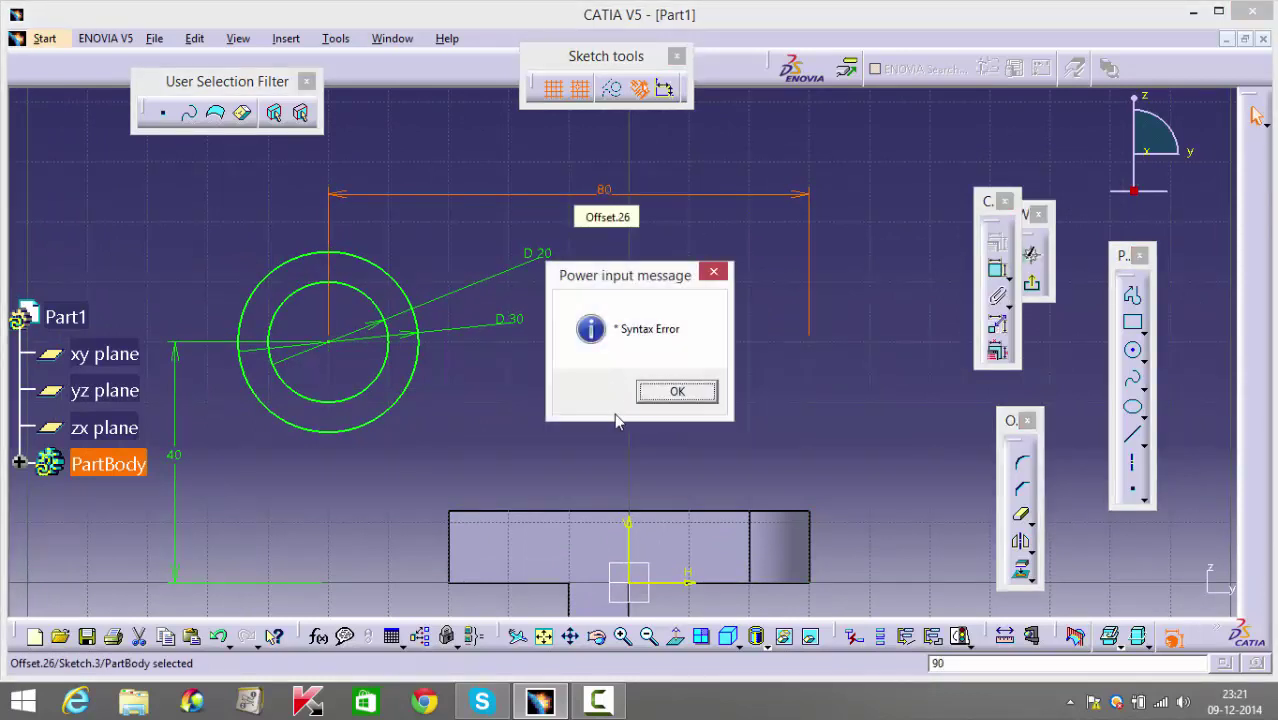
{"action": "left_click", "coordinate": [659, 395]}
{"action": "double_click", "coordinate": [603, 193]}
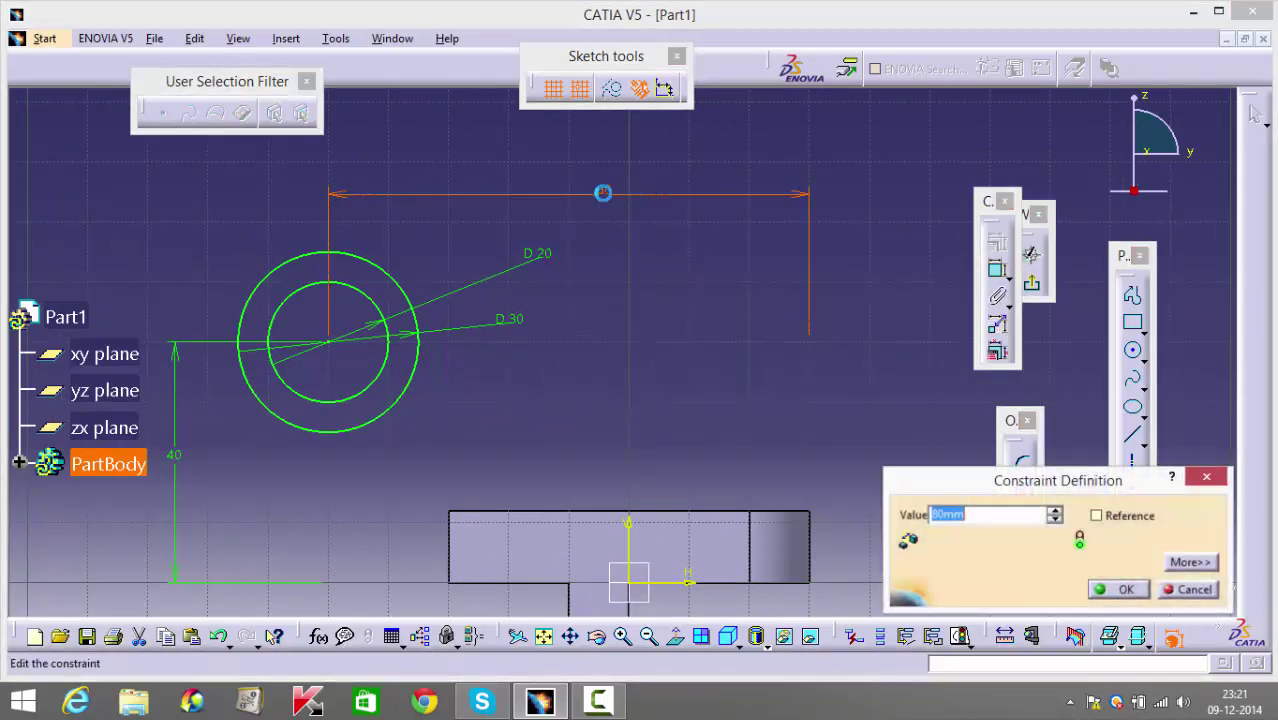
{"action": "type", "text": "90"}
{"action": "key", "text": "Return"}
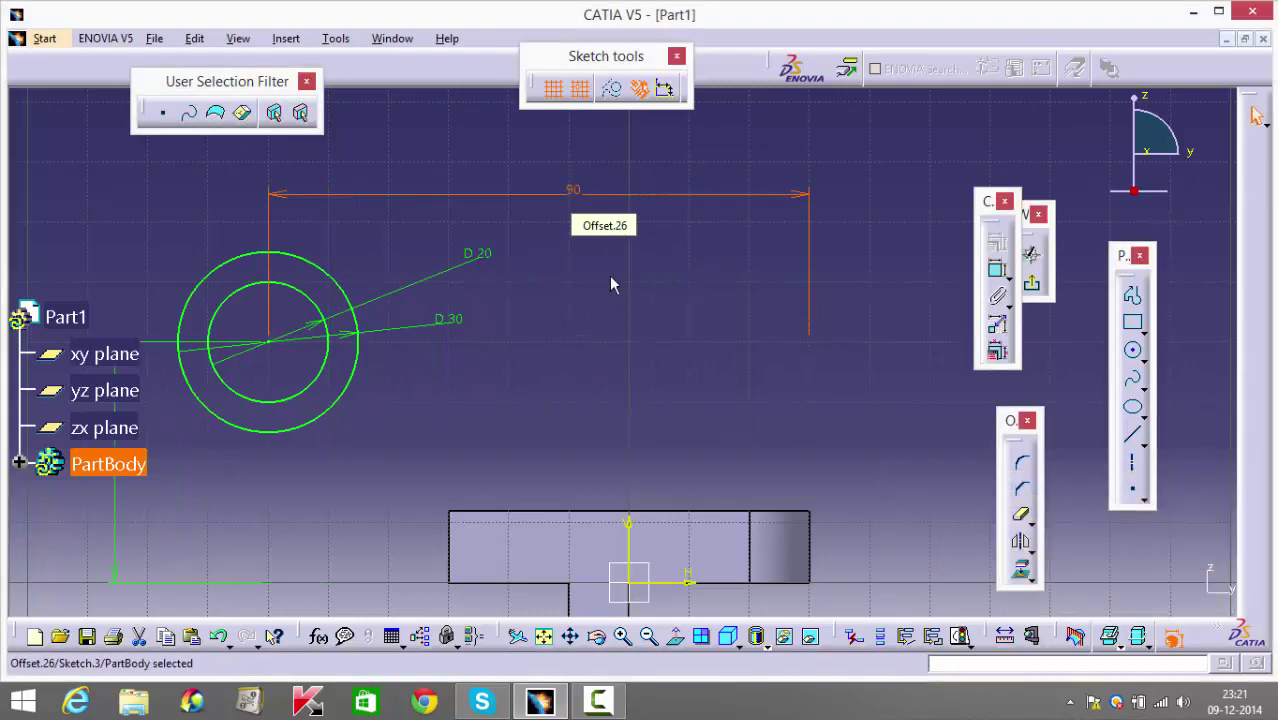
{"action": "left_click", "coordinate": [619, 325]}
Draw an open stepped profile around the circles: about 70 mm across, 50 down, 20 back, 10 up, 50 across, plus a trailing diagonal.
{"action": "mouse_move", "coordinate": [618, 326]}
{"action": "middle_mouse_down"}
{"action": "mouse_move", "coordinate": [620, 382]}
{"action": "mouse_move", "coordinate": [593, 402]}
{"action": "mouse_move", "coordinate": [625, 419]}
{"action": "middle_mouse_up"}
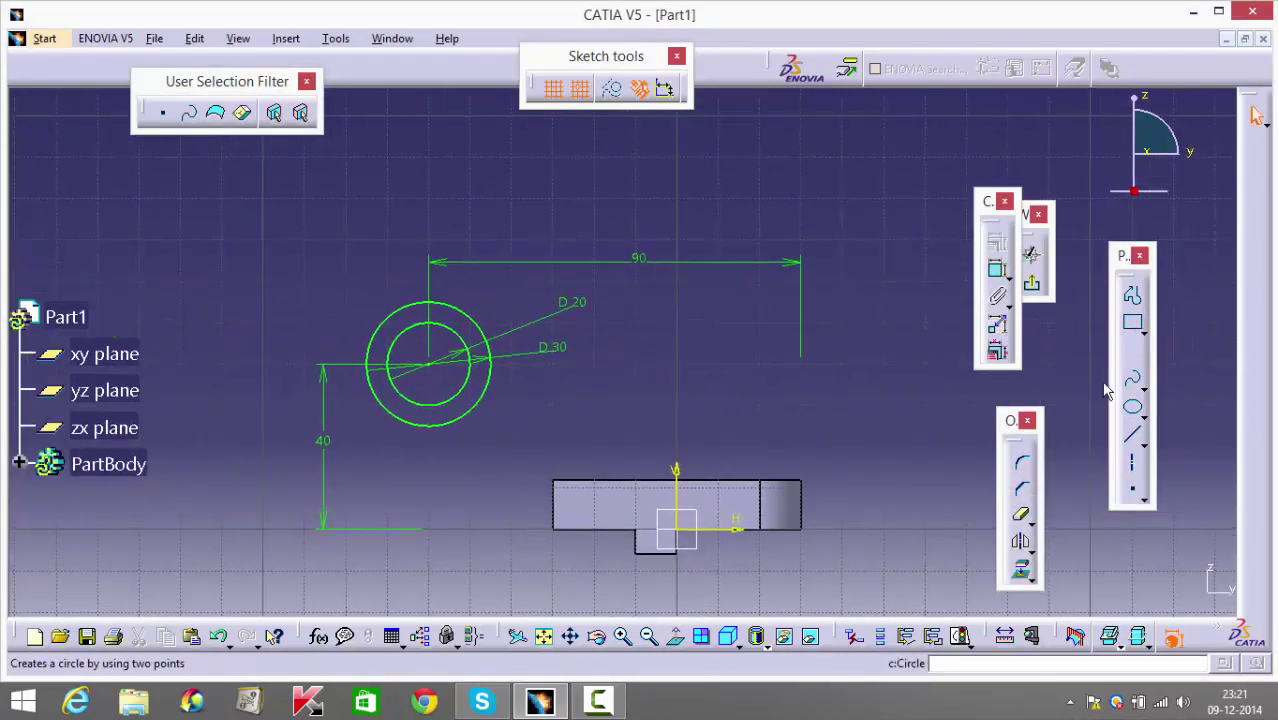
{"action": "left_click", "coordinate": [1133, 295]}
{"action": "left_click", "coordinate": [335, 268]}
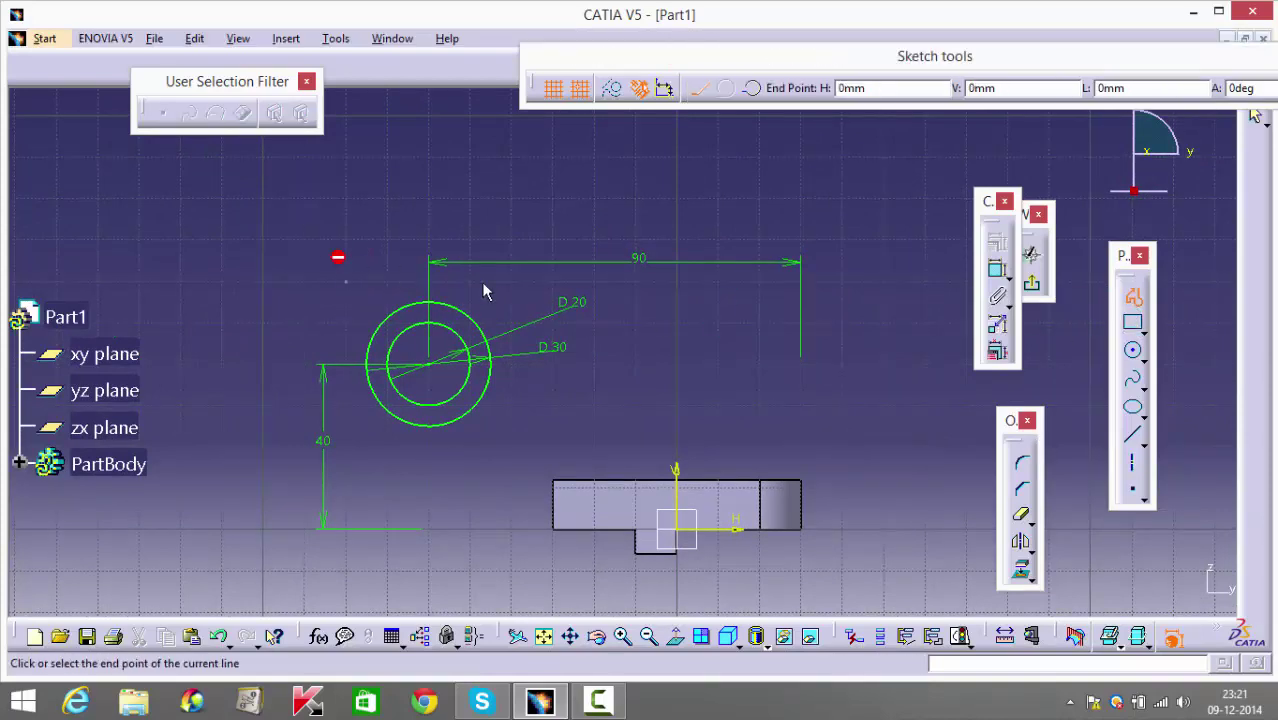
{"action": "left_click", "coordinate": [642, 296]}
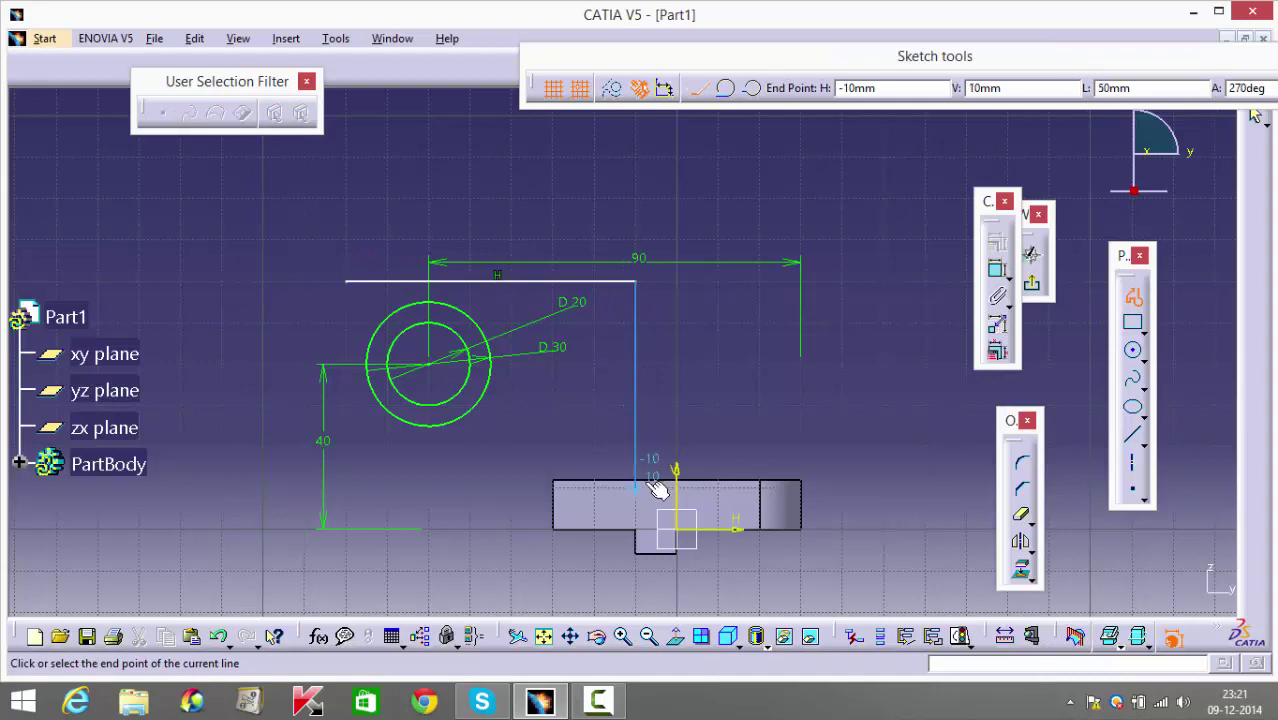
{"action": "left_click", "coordinate": [640, 487]}
{"action": "left_click", "coordinate": [553, 487]}
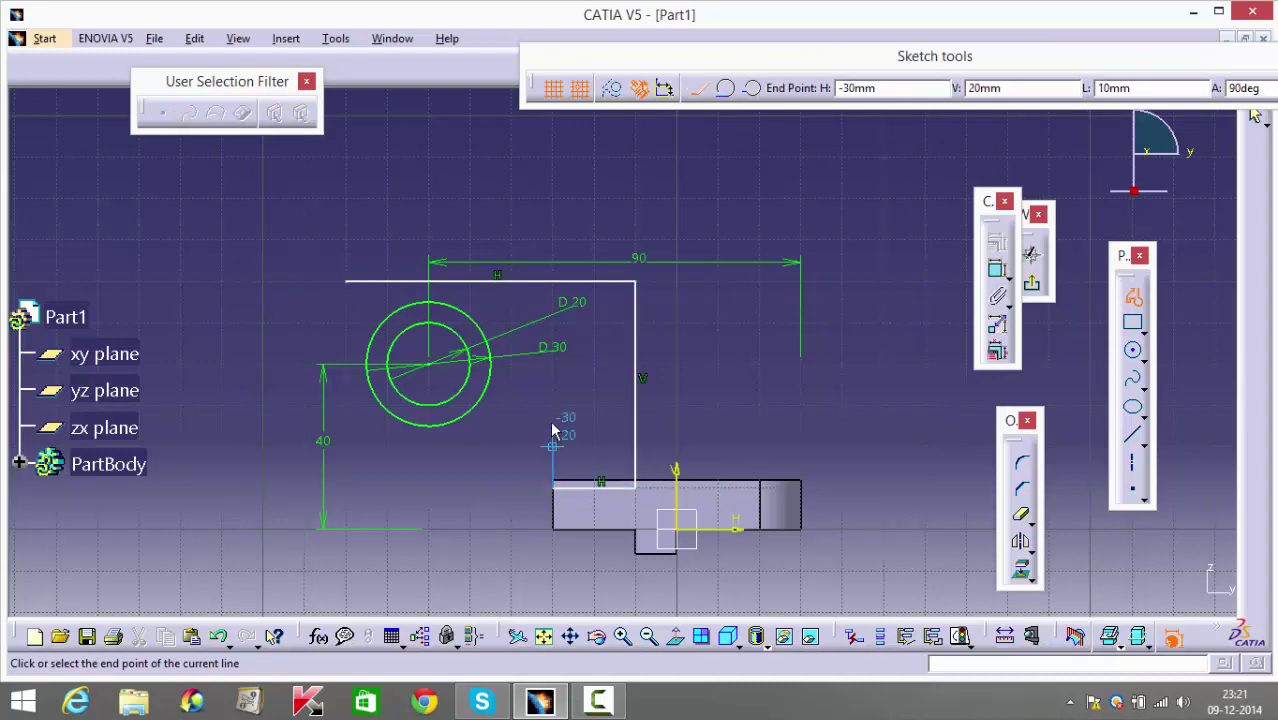
{"action": "left_click", "coordinate": [553, 447]}
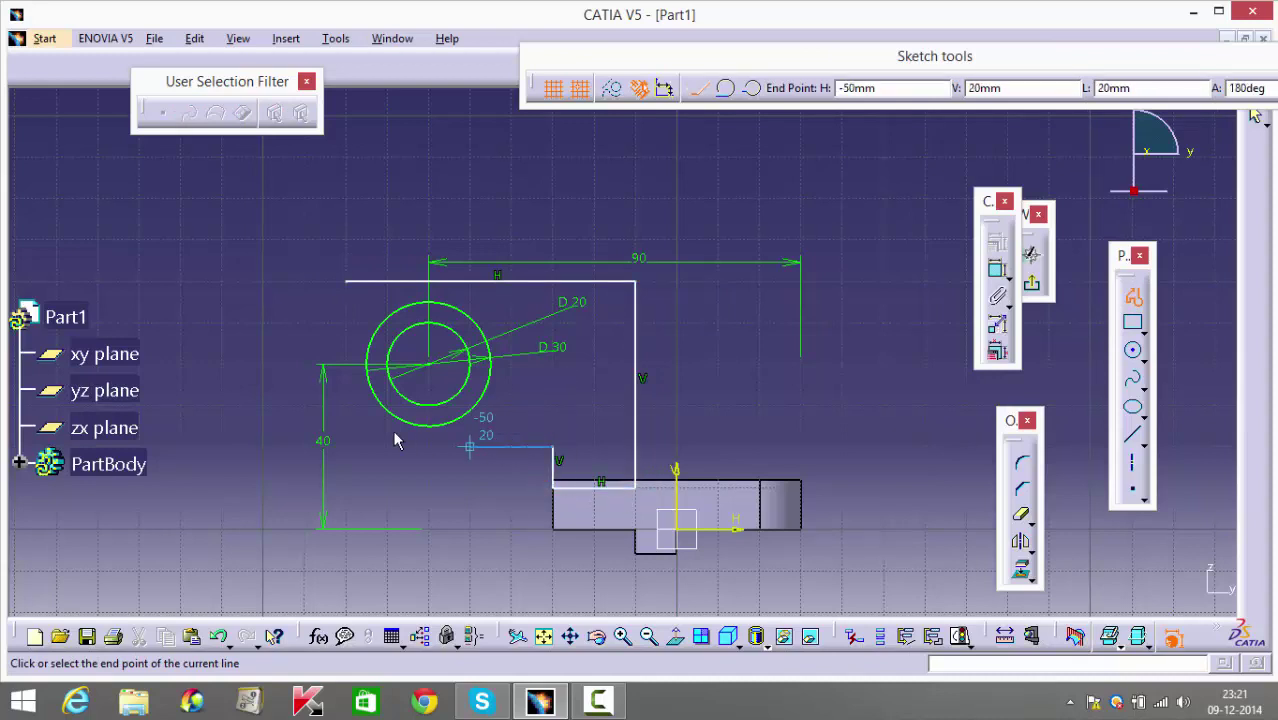
{"action": "left_click", "coordinate": [345, 447]}
{"action": "double_click", "coordinate": [428, 528]}
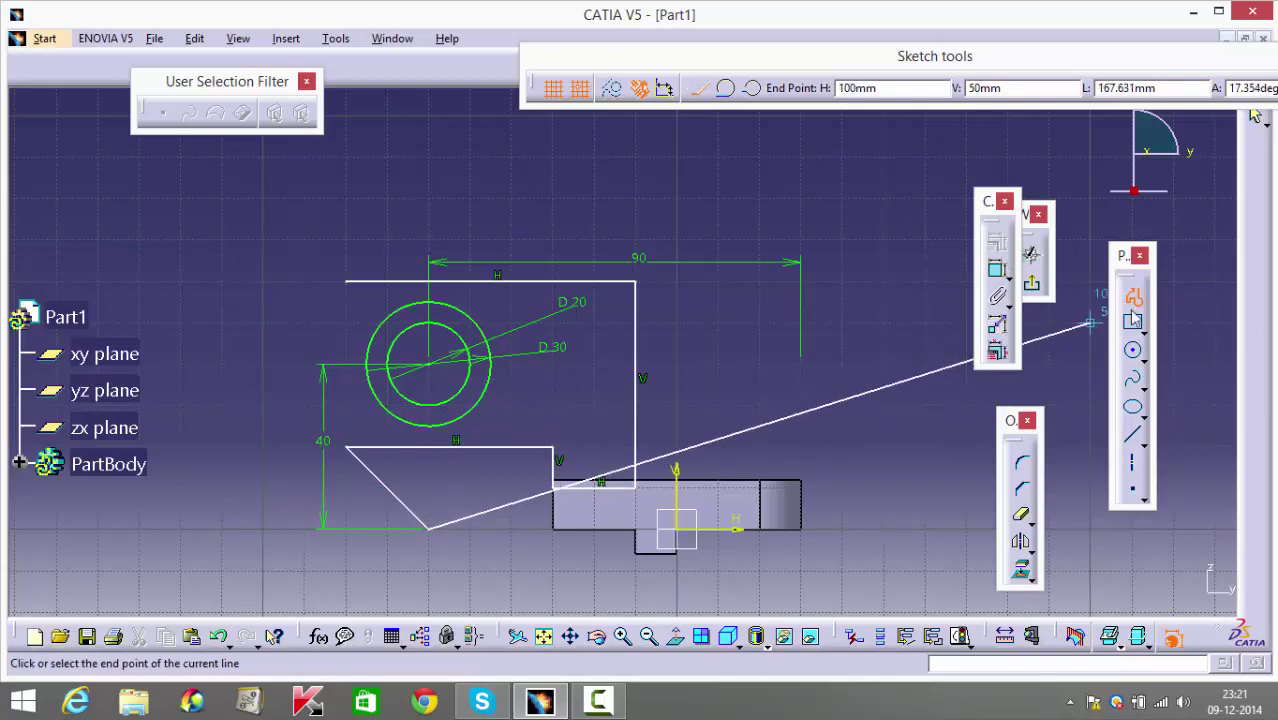
{"action": "key", "text": "Escape"}
Delete the diagonal segment at the lower end of the stepped profile.
{"action": "left_click", "coordinate": [321, 487]}
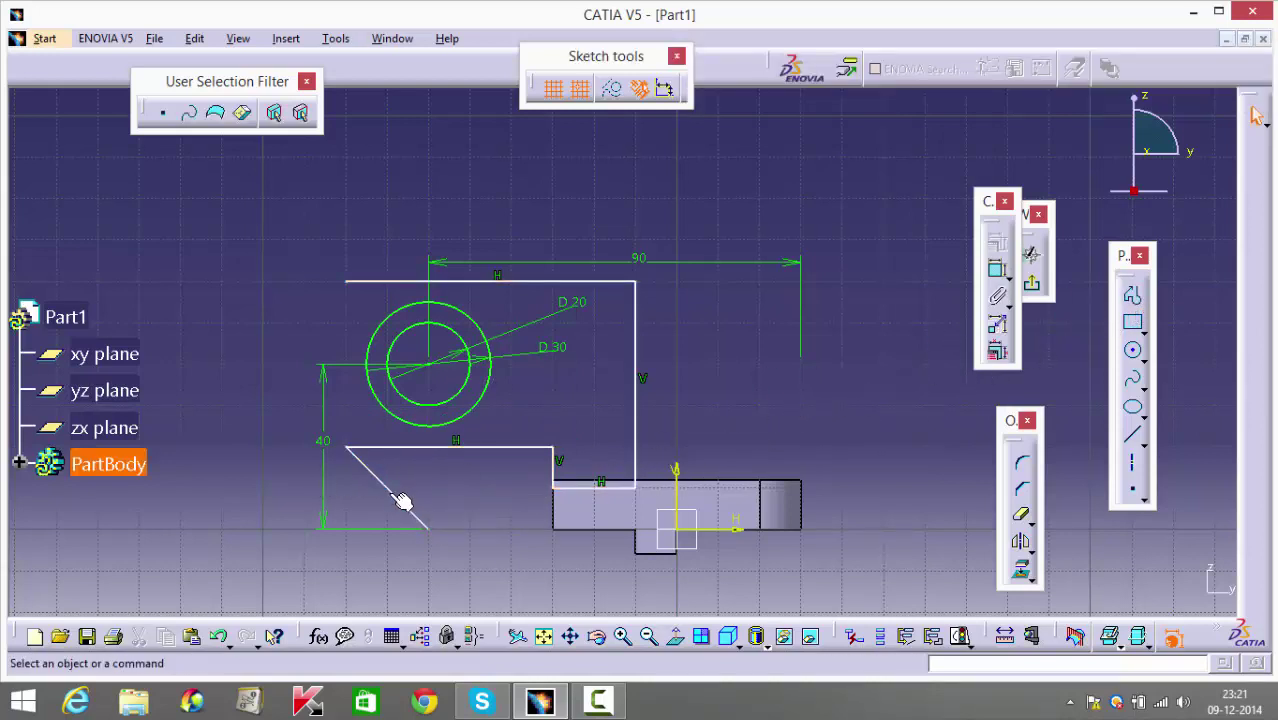
{"action": "left_click", "coordinate": [403, 501]}
{"action": "key", "text": "Delete"}
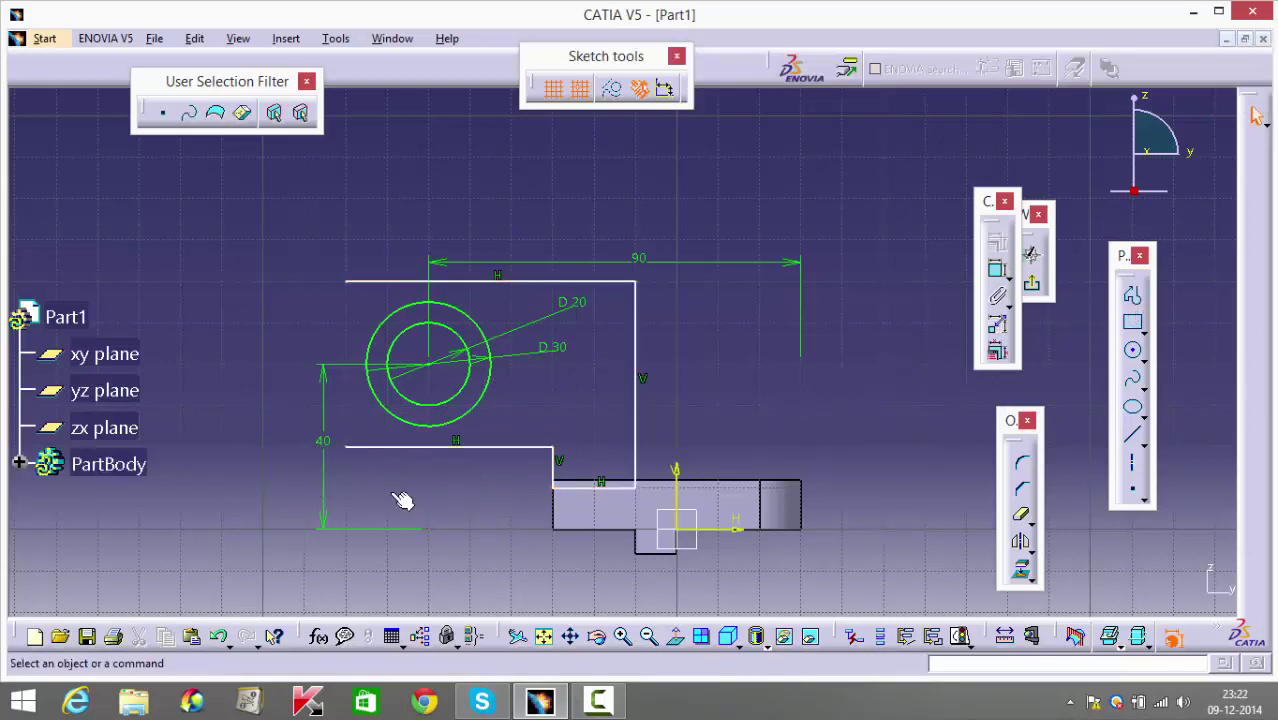
Make the profile's lower long horizontal line tangent to the outer circle.
{"action": "left_click", "coordinate": [468, 447]}
{"action": "left_click", "coordinate": [429, 426], "text": "ctrl"}
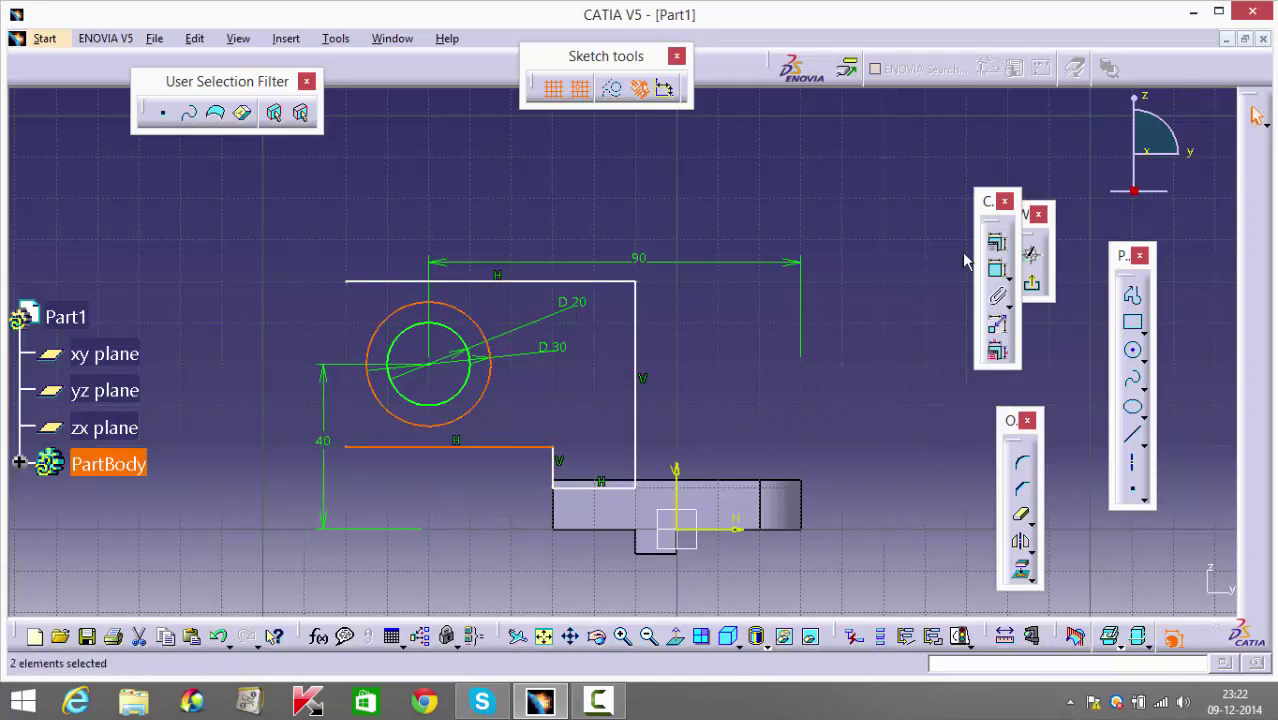
{"action": "left_click", "coordinate": [996, 242]}
{"action": "left_click", "coordinate": [1160, 451]}
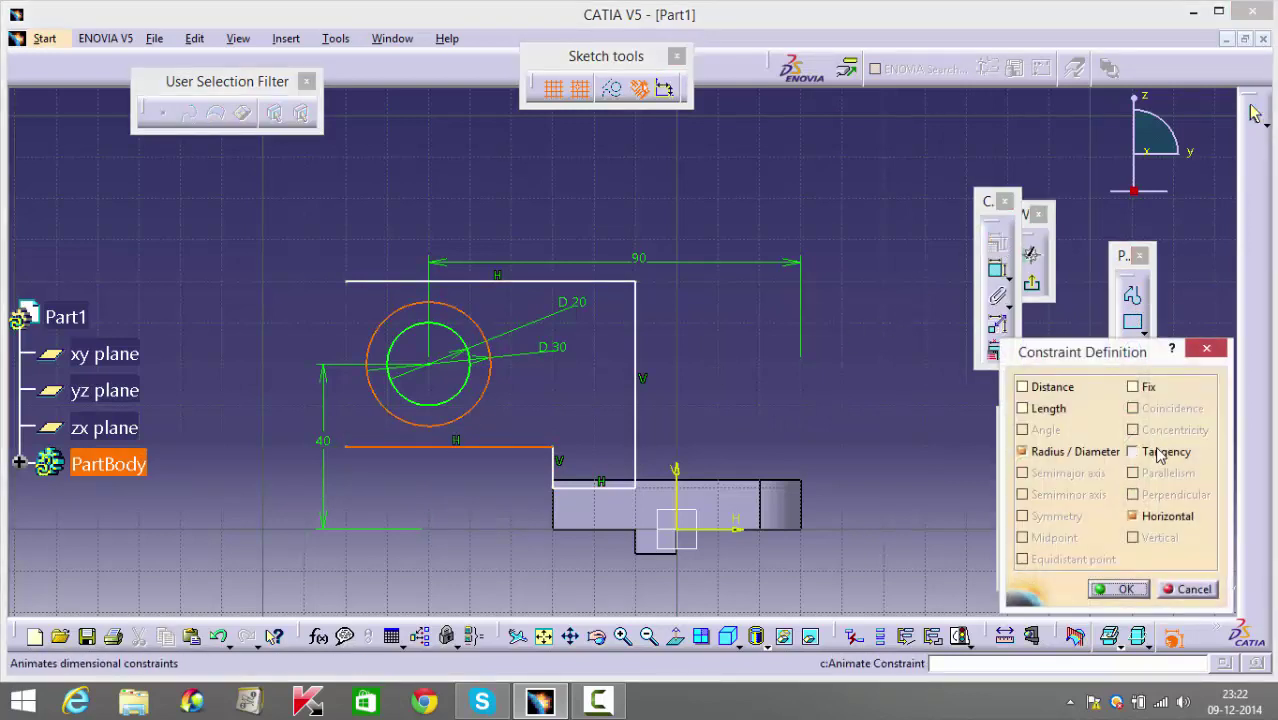
{"action": "left_click", "coordinate": [1118, 589]}
Make the profile's upper horizontal line tangent to the outer circle.
{"action": "left_click", "coordinate": [505, 263]}
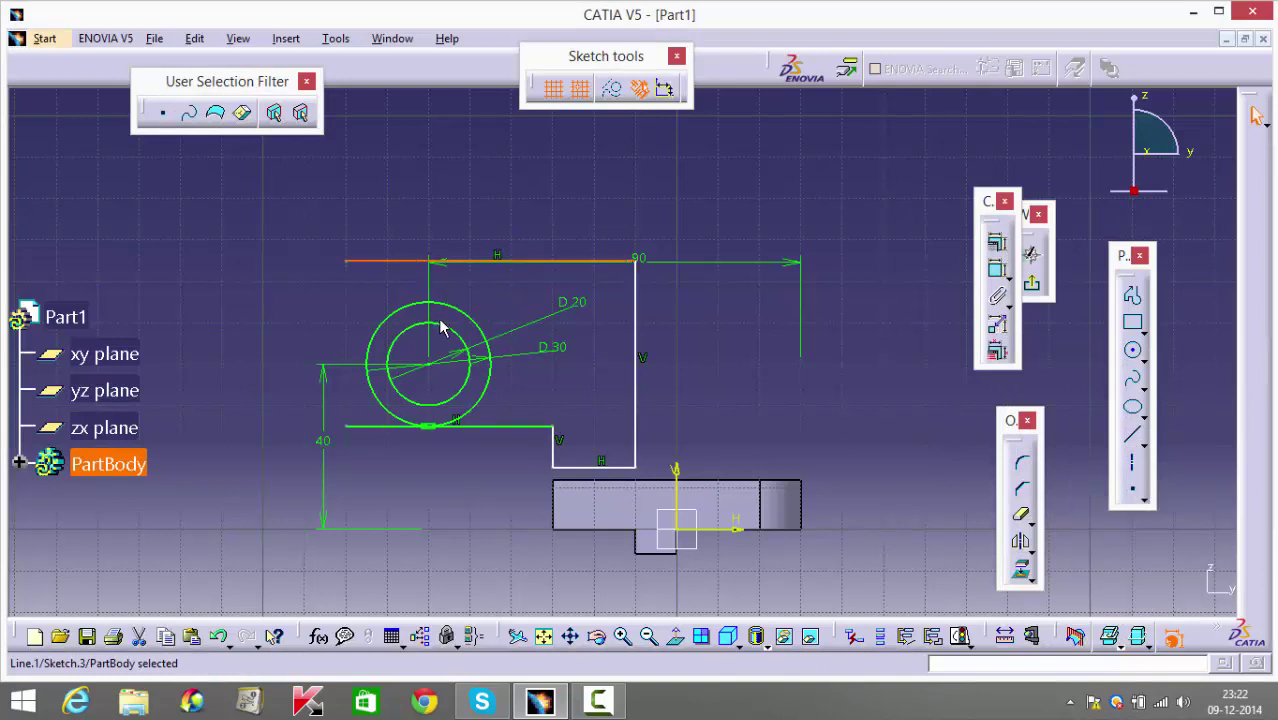
{"action": "left_click", "coordinate": [446, 303], "text": "ctrl"}
{"action": "left_click", "coordinate": [997, 250]}
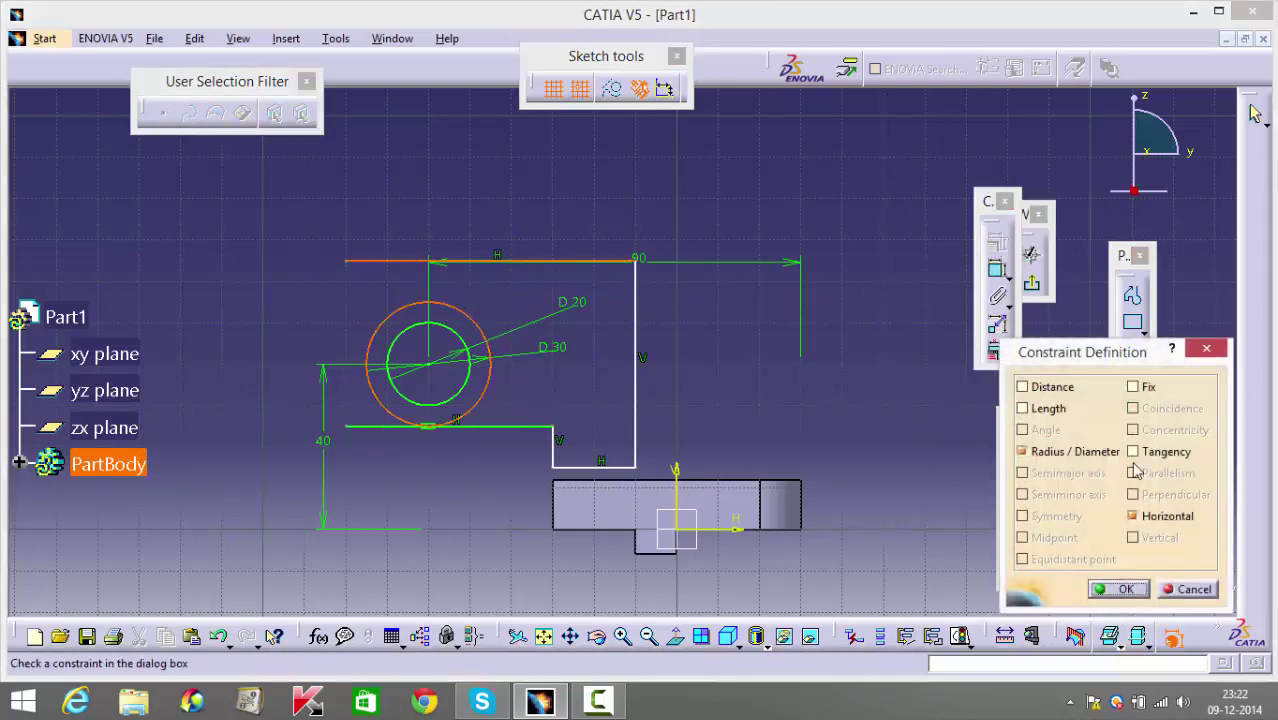
{"action": "left_click", "coordinate": [1162, 451]}
{"action": "key", "text": "Return"}
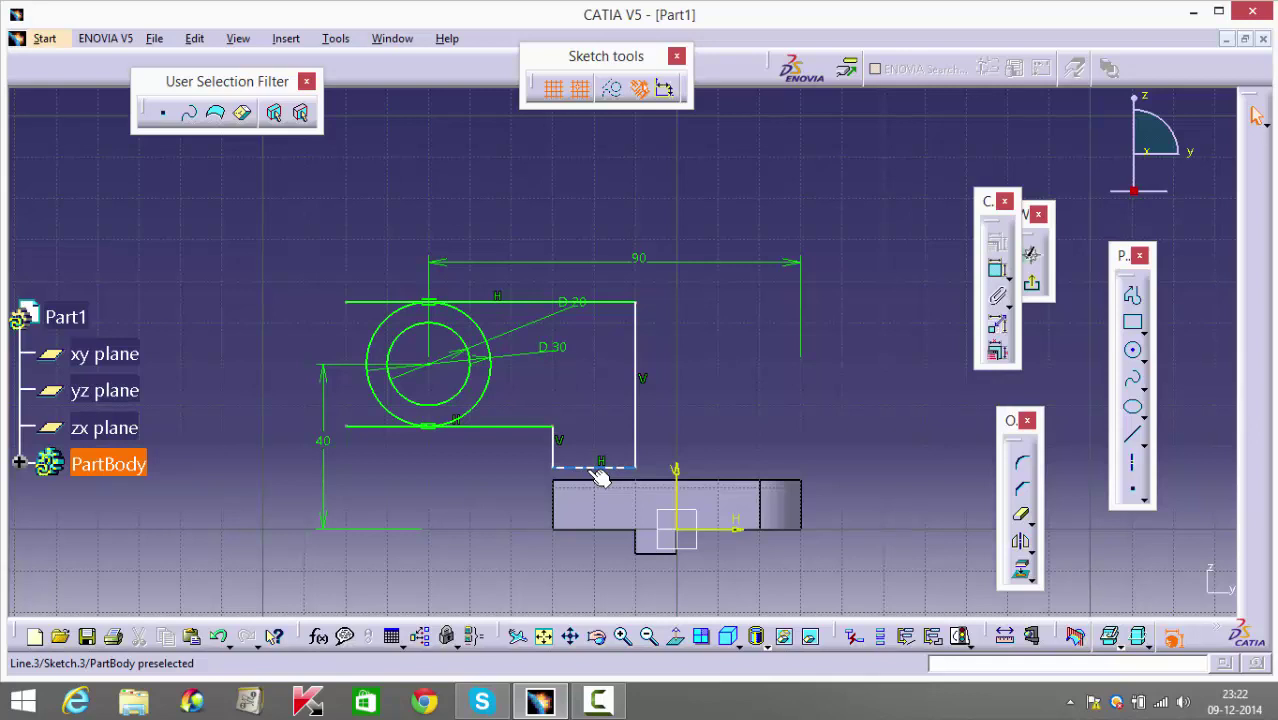
Move the profile's short bottom line up slightly and make it coincident with the plate's top edge.
{"action": "mouse_move", "coordinate": [600, 476]}
{"action": "left_mouse_down"}
{"action": "mouse_move", "coordinate": [631, 474]}
{"action": "mouse_move", "coordinate": [608, 442]}
{"action": "left_mouse_up"}
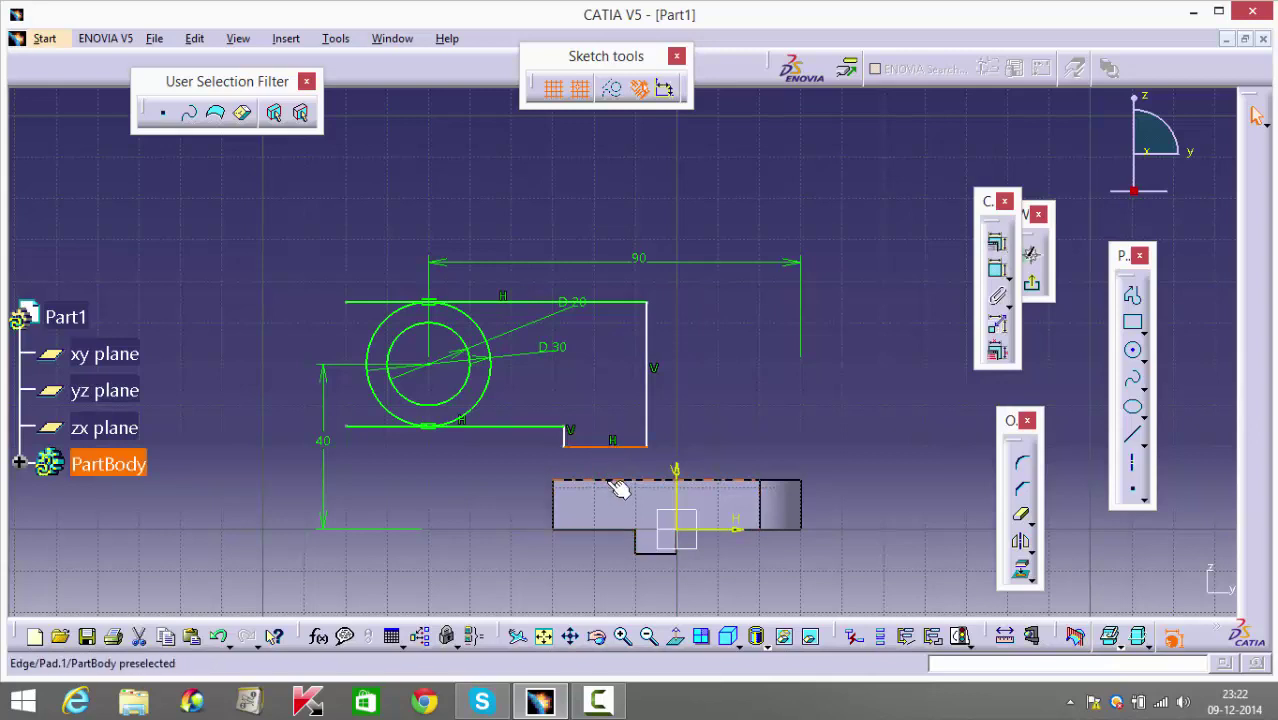
{"action": "left_click", "coordinate": [645, 481]}
{"action": "left_click", "coordinate": [997, 243]}
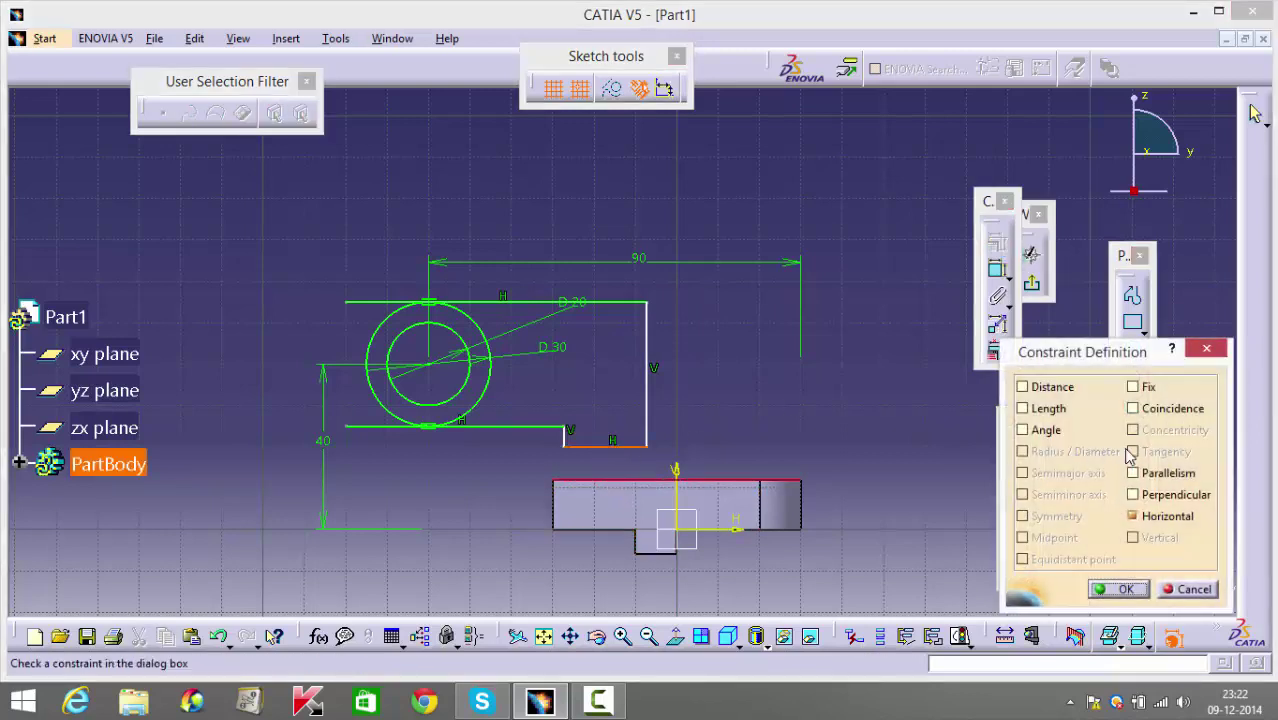
{"action": "left_click", "coordinate": [1132, 408]}
{"action": "key", "text": "Return"}
Make the profile's lower inner corner point coincident with the plate's top corner nearest the circles.
{"action": "mouse_move", "coordinate": [829, 528]}
{"action": "middle_mouse_down"}
{"action": "mouse_move", "coordinate": [790, 422]}
{"action": "mouse_move", "coordinate": [730, 354]}
{"action": "middle_mouse_up"}
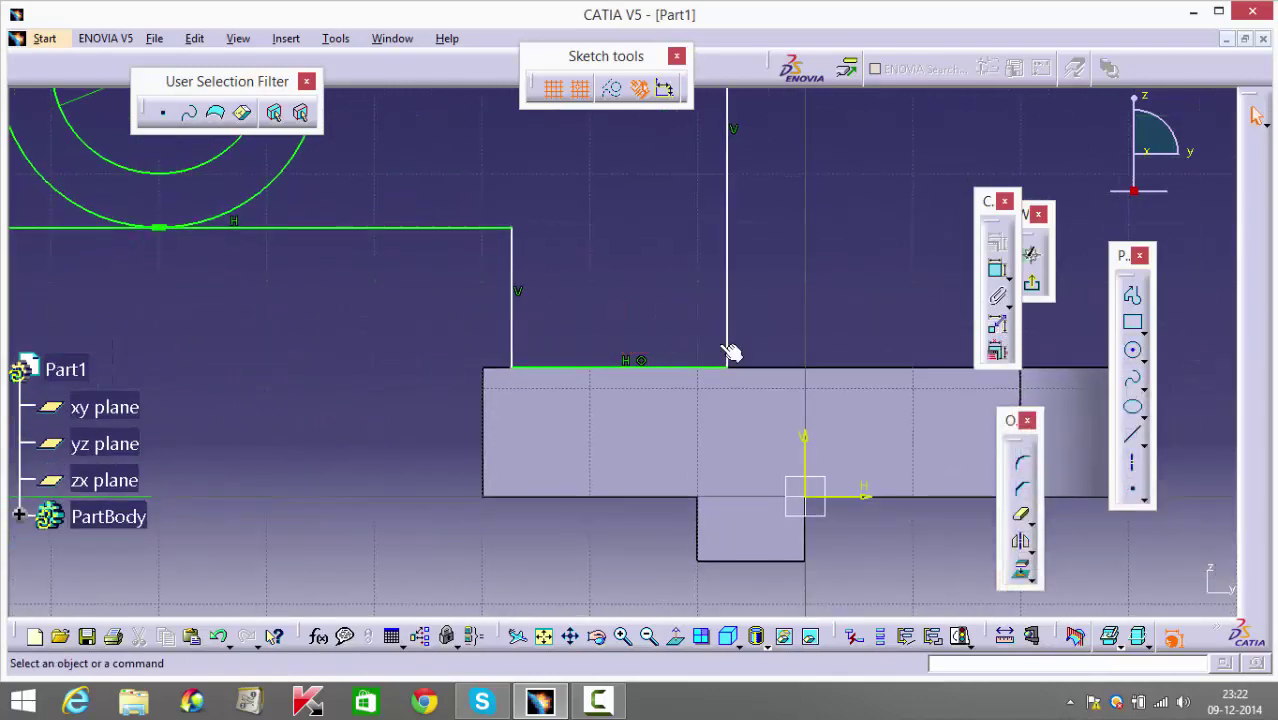
{"action": "left_click", "coordinate": [516, 369]}
{"action": "left_click", "coordinate": [501, 373], "text": "ctrl"}
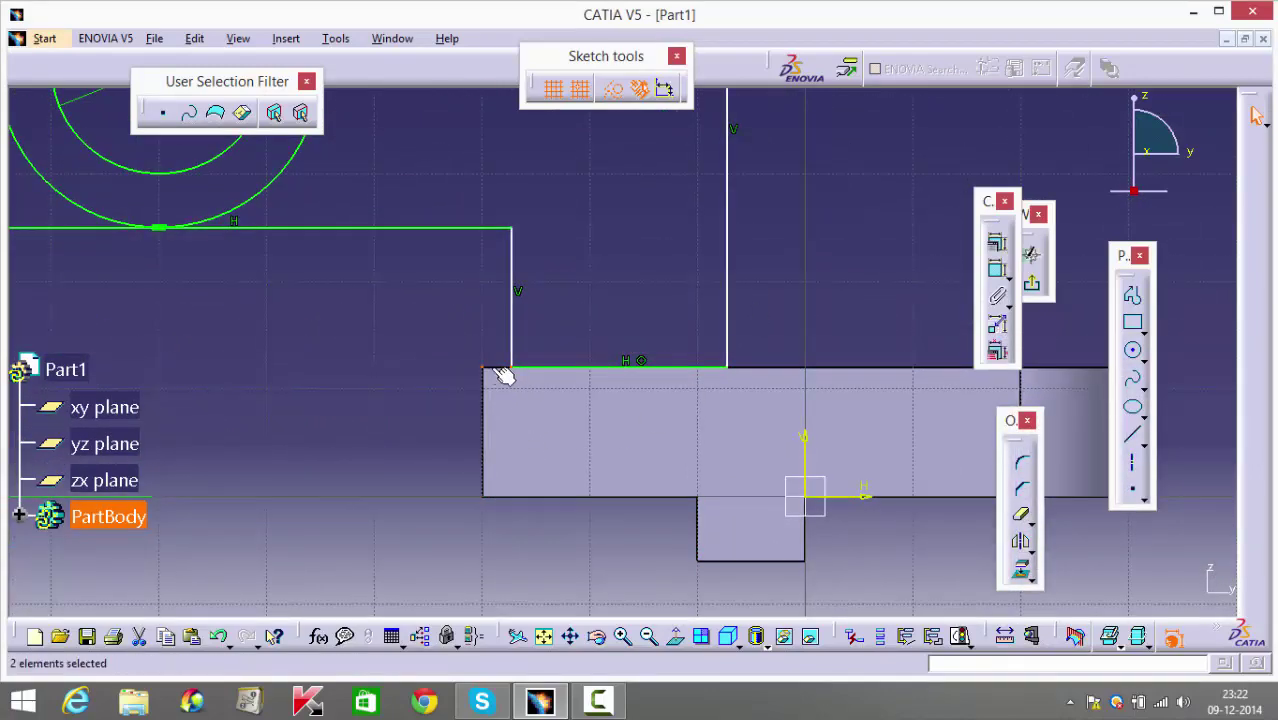
{"action": "left_click", "coordinate": [996, 245]}
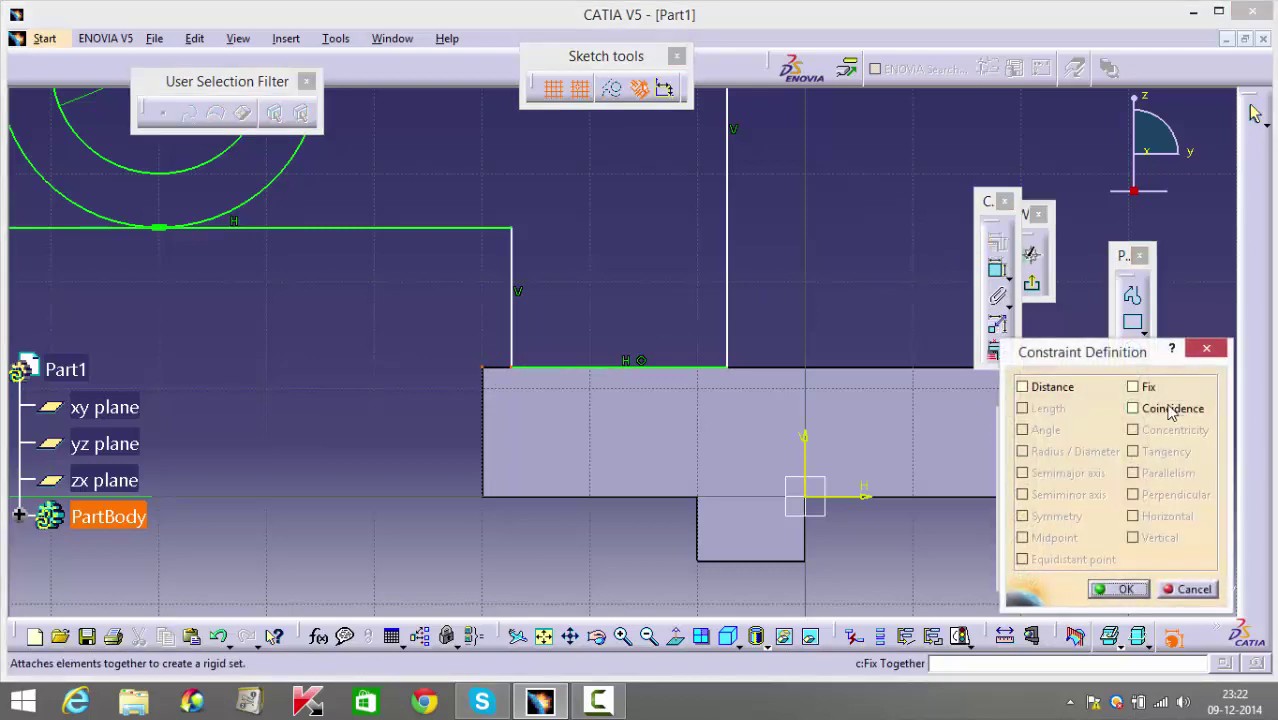
{"action": "left_click", "coordinate": [1166, 408]}
{"action": "left_click", "coordinate": [1127, 589]}
Shift the profile's long vertical line slightly towards the circles and dimension its horizontal distance from their centre.
{"action": "scroll", "coordinate": [595, 357], "scroll_direction": "down", "scroll_amount": 5}
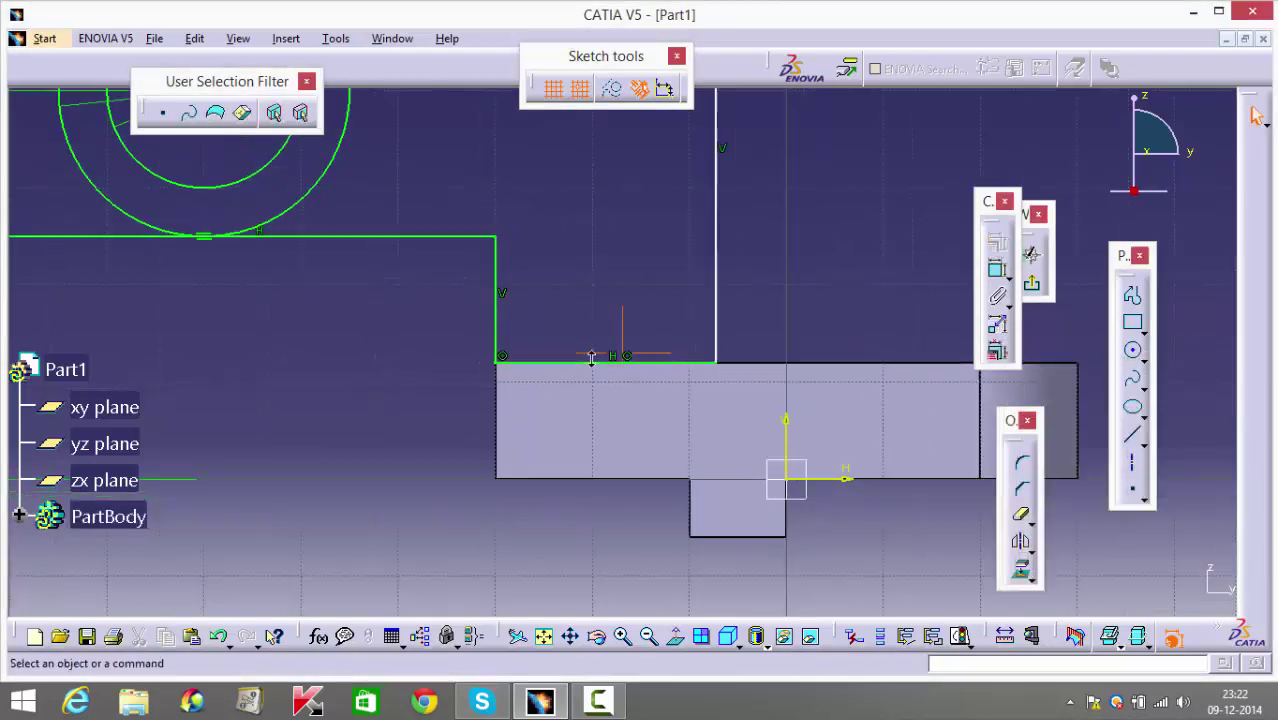
{"action": "scroll", "coordinate": [612, 308], "scroll_direction": "up", "scroll_amount": 3}
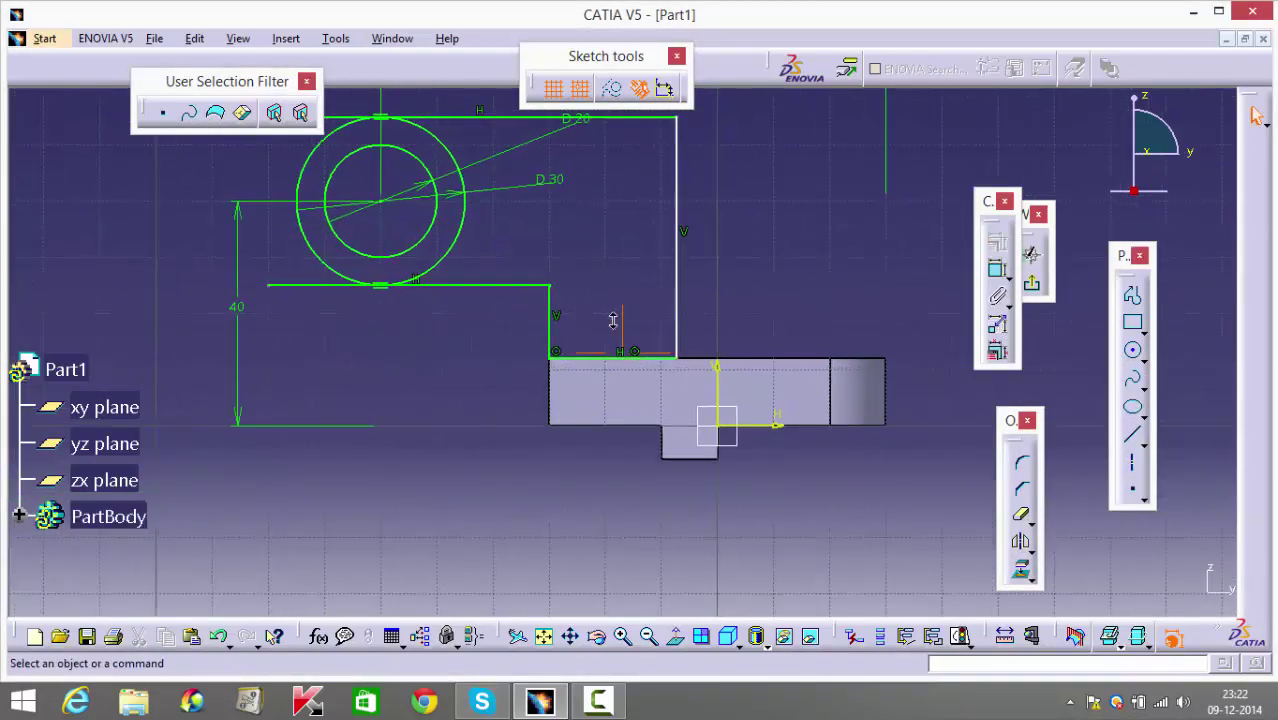
{"action": "scroll", "coordinate": [612, 305], "scroll_direction": "down", "scroll_amount": 4}
{"action": "scroll", "coordinate": [610, 302], "scroll_direction": "up", "scroll_amount": 3}
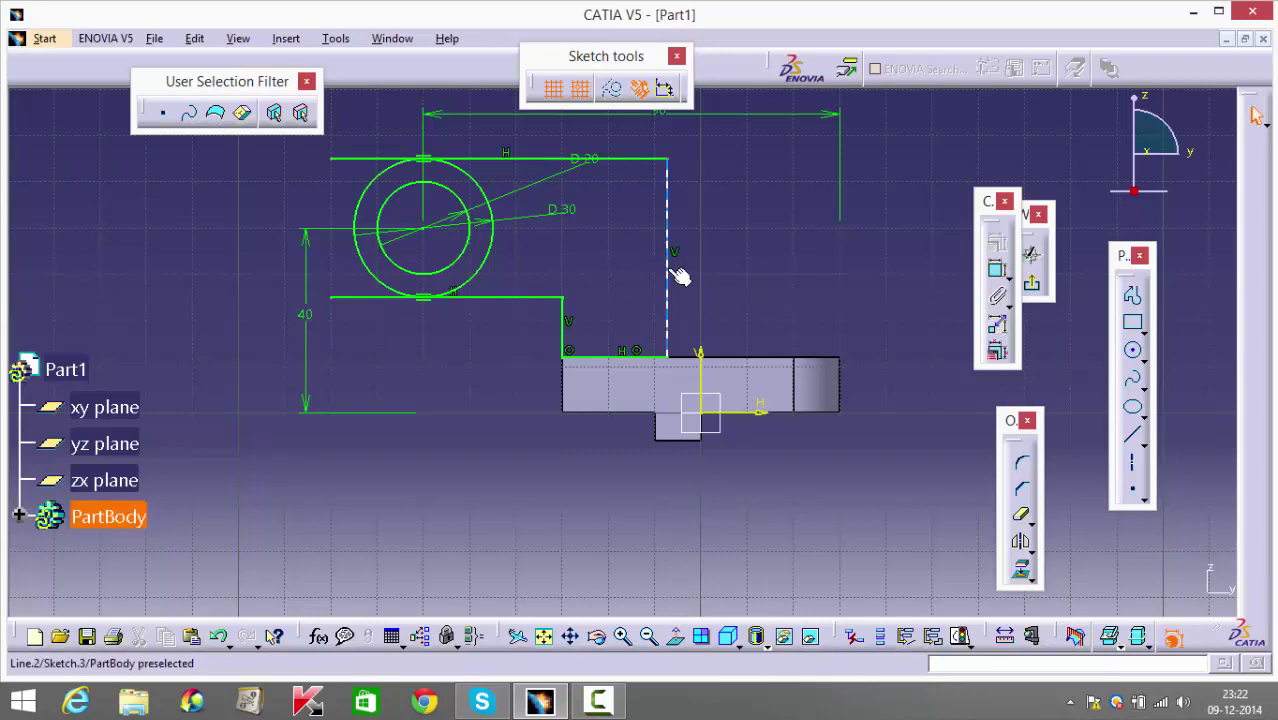
{"action": "mouse_move", "coordinate": [679, 277]}
{"action": "left_mouse_down"}
{"action": "mouse_move", "coordinate": [633, 265]}
{"action": "mouse_move", "coordinate": [666, 281]}
{"action": "left_mouse_up"}
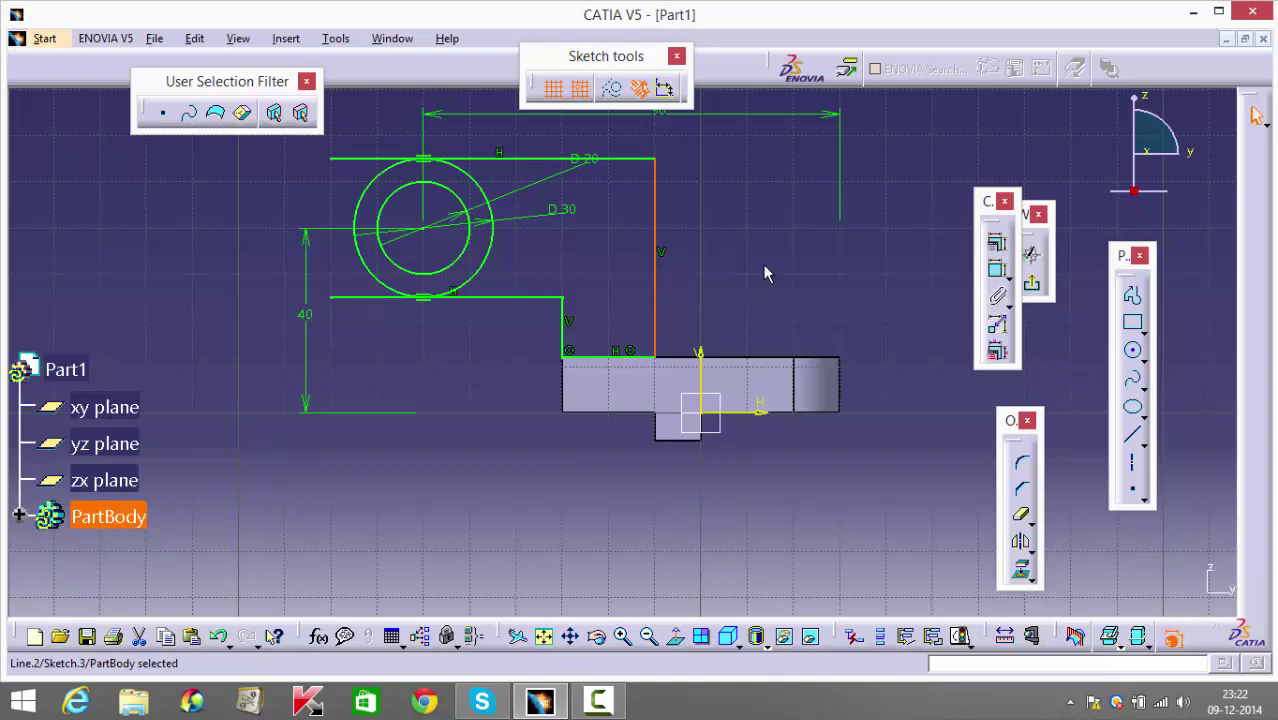
{"action": "middle_click_drag", "start_coordinate": [735, 228], "coordinate": [729, 325]}
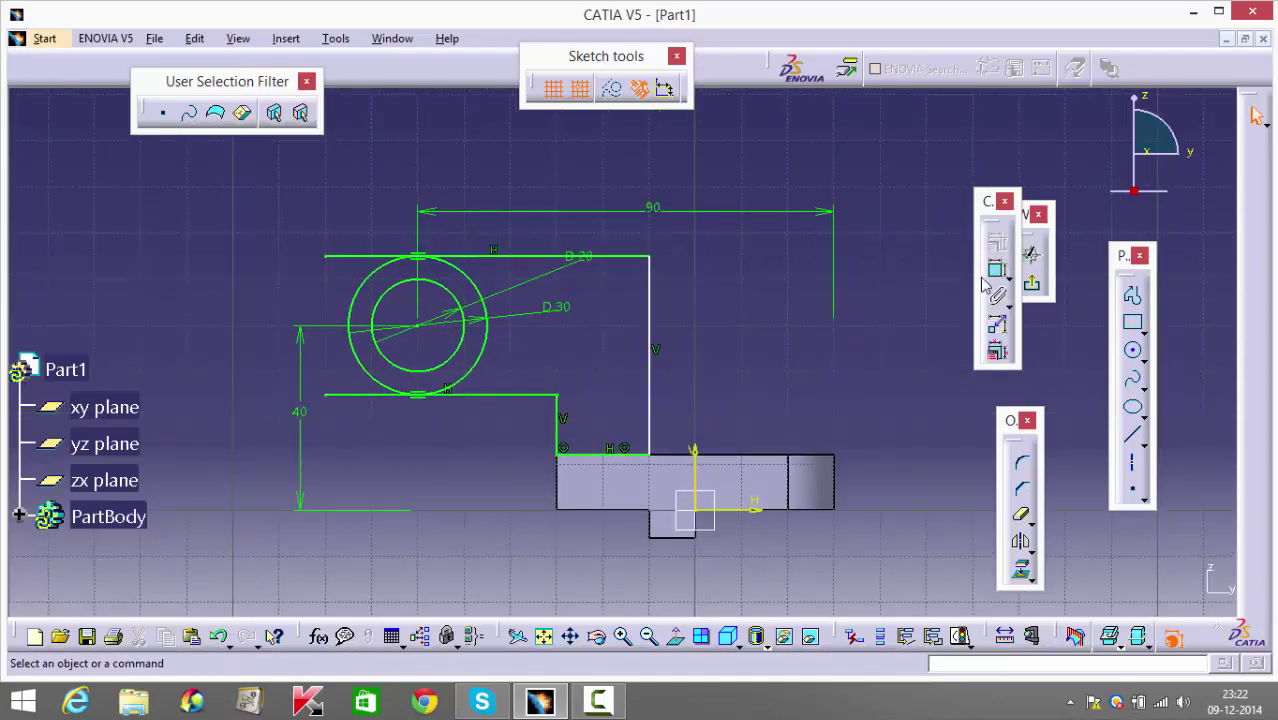
{"action": "left_click", "coordinate": [997, 269]}
{"action": "left_click", "coordinate": [656, 338]}
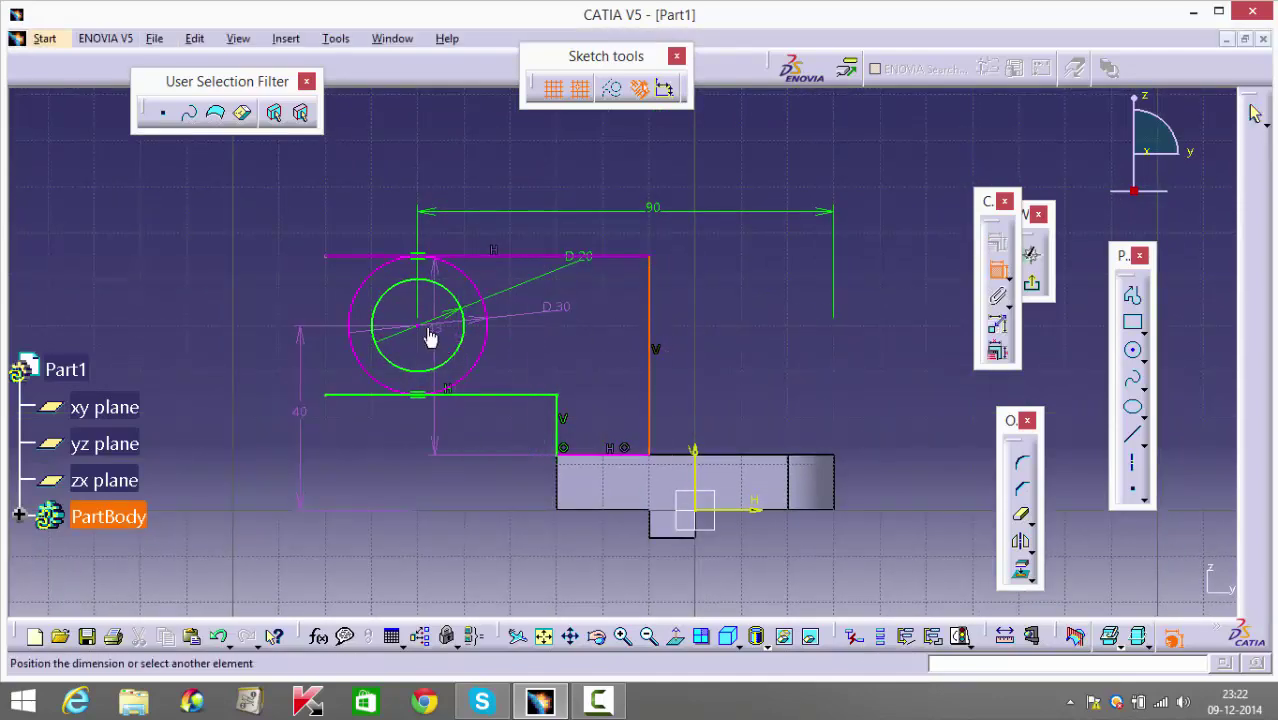
{"action": "left_click", "coordinate": [425, 333]}
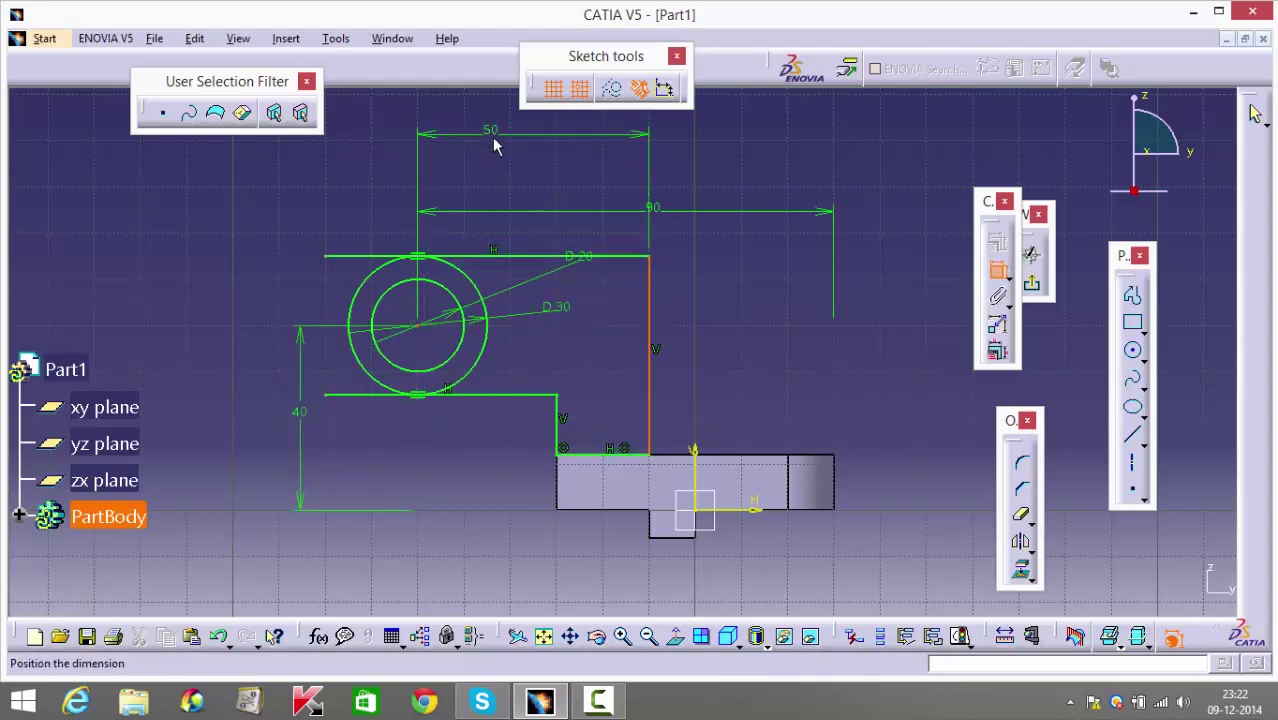
{"action": "left_click", "coordinate": [498, 137]}
Set the distance between the circles' centre and the long vertical line to 55 mm.
{"action": "double_click", "coordinate": [498, 137]}
{"action": "type", "text": "55"}
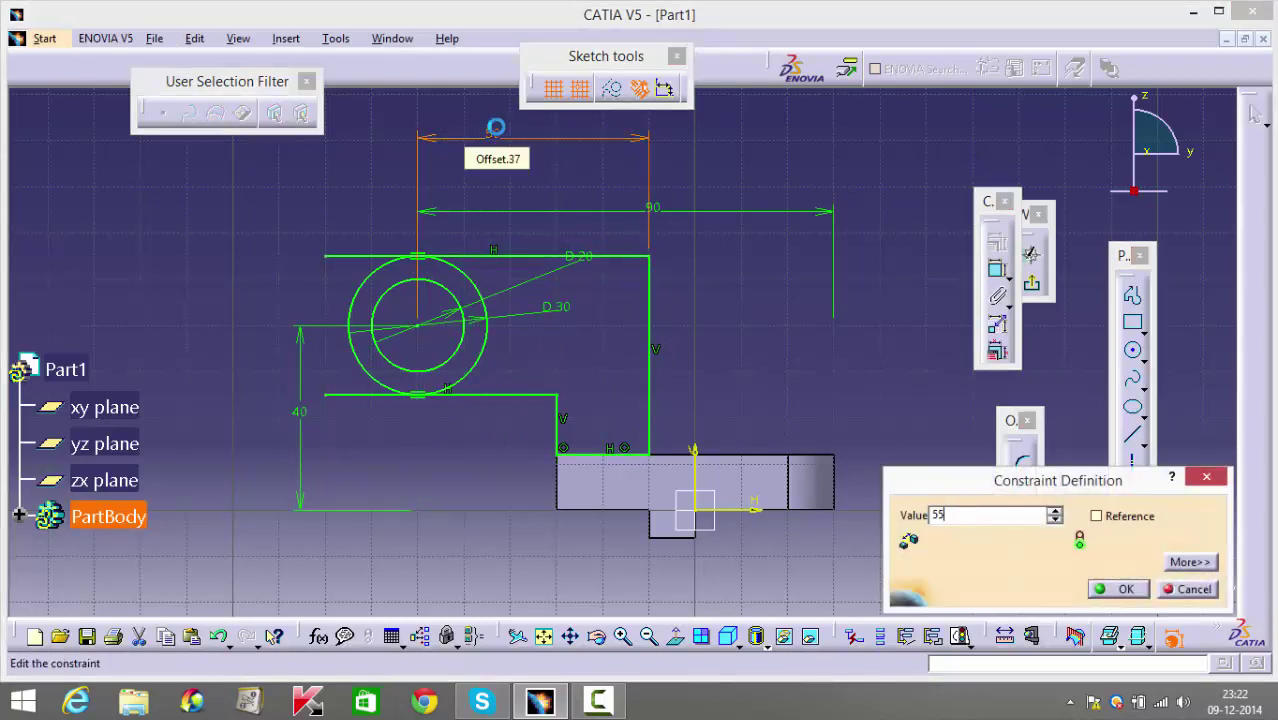
{"action": "key", "text": "Return"}
{"action": "left_click", "coordinate": [810, 362]}
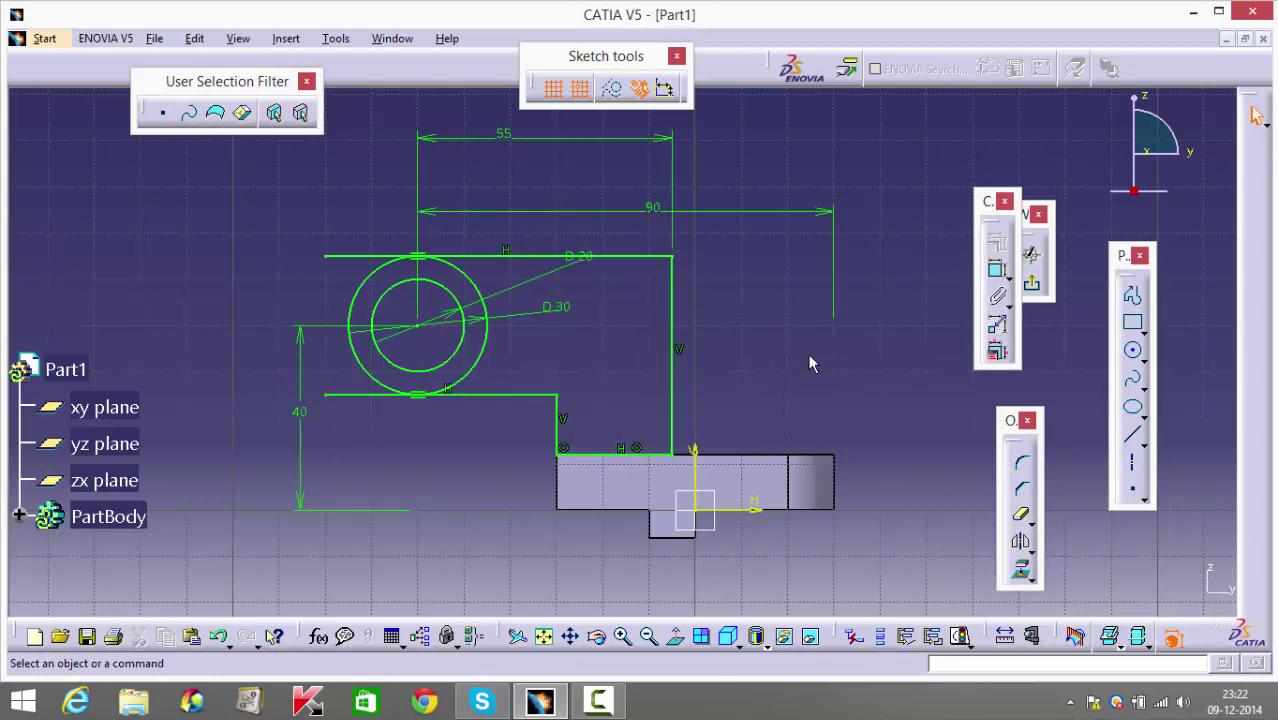
Quick-trim the two horizontal lines' ends beyond the circle and the outer circle's inner half, leaving a rounded arm end.
{"action": "left_click", "coordinate": [1020, 513]}
{"action": "left_click", "coordinate": [345, 394]}
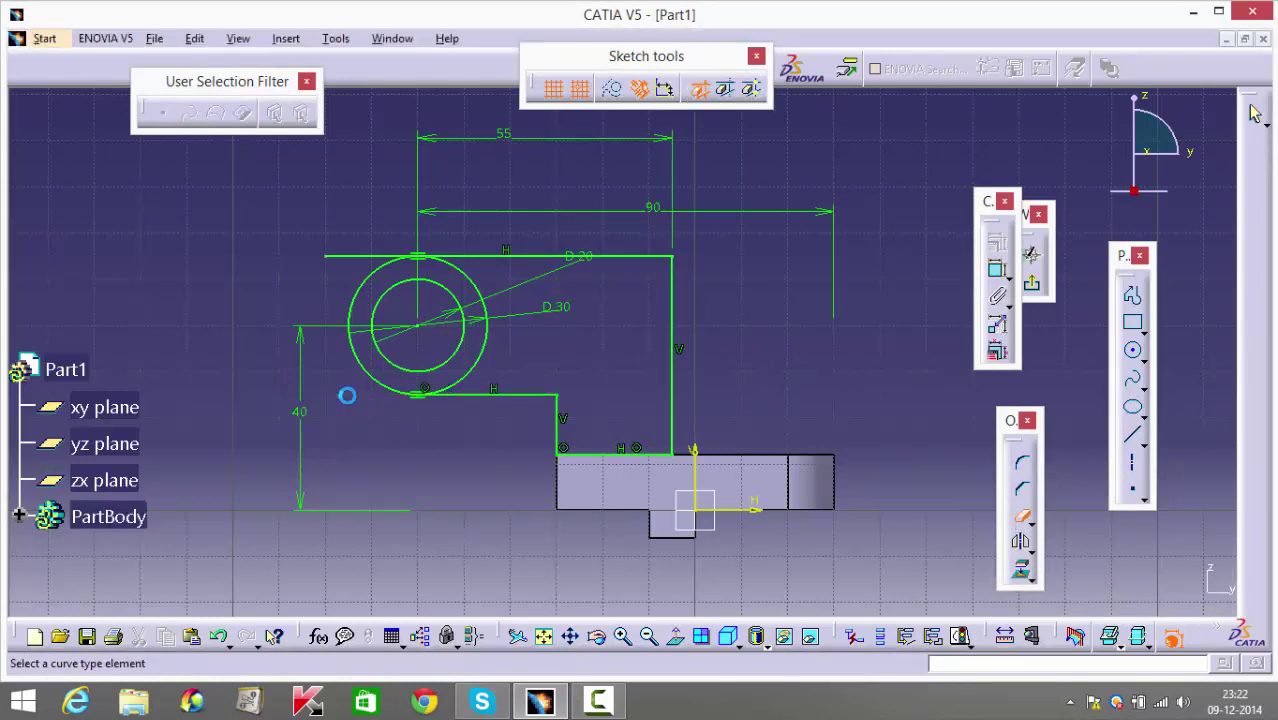
{"action": "left_click", "coordinate": [365, 263]}
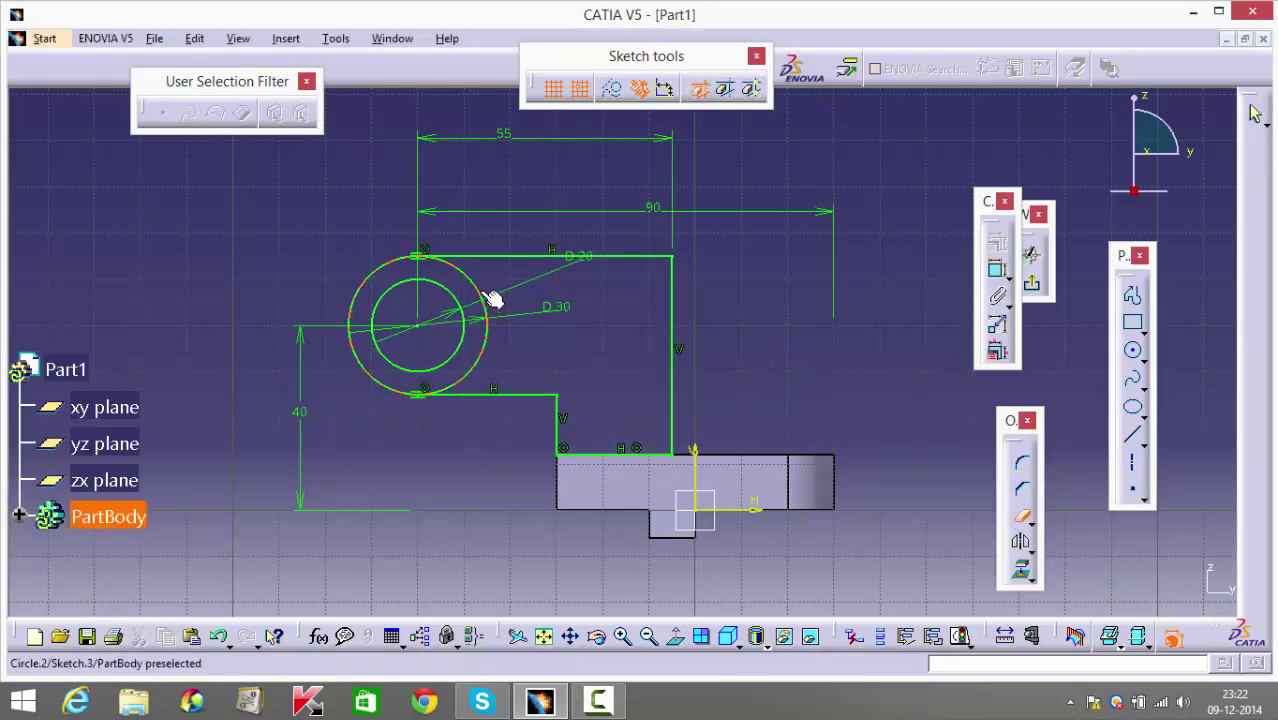
{"action": "left_click", "coordinate": [481, 297]}
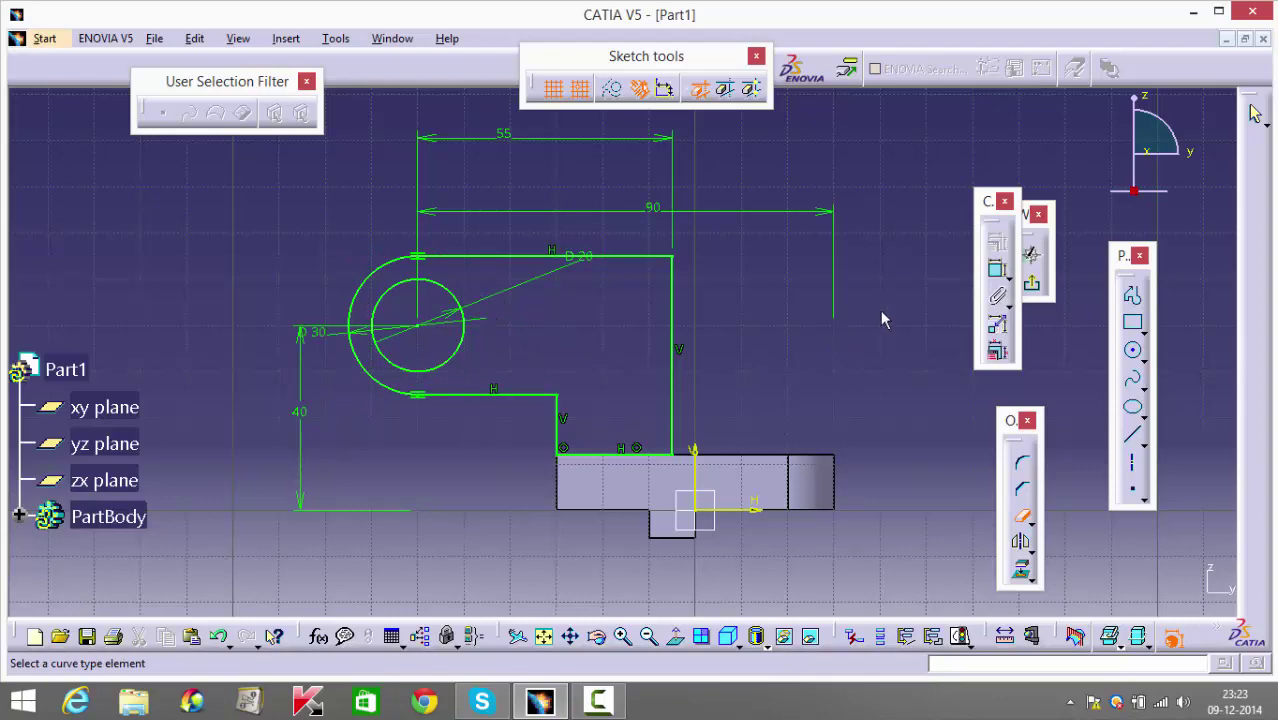
Exit the sketch and pad the arm profile with a length of 15 mm and mirrored extent.
{"action": "left_click", "coordinate": [1031, 284]}
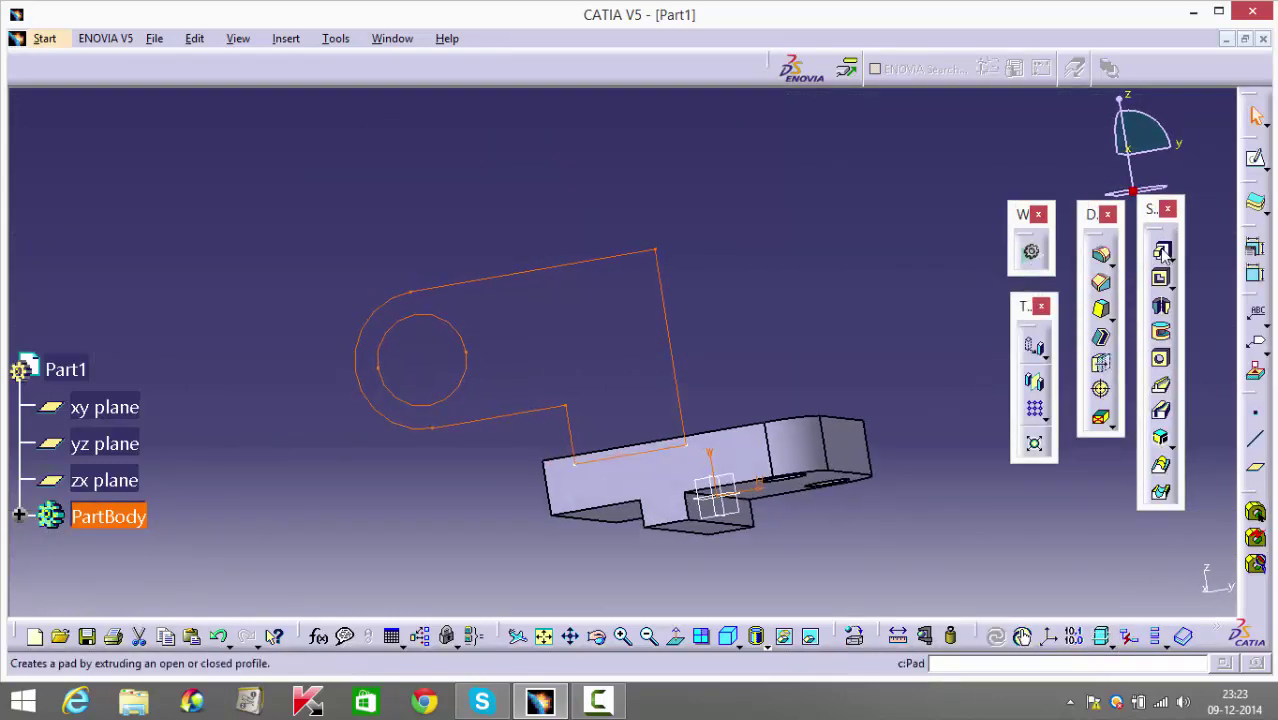
{"action": "left_click", "coordinate": [1161, 250]}
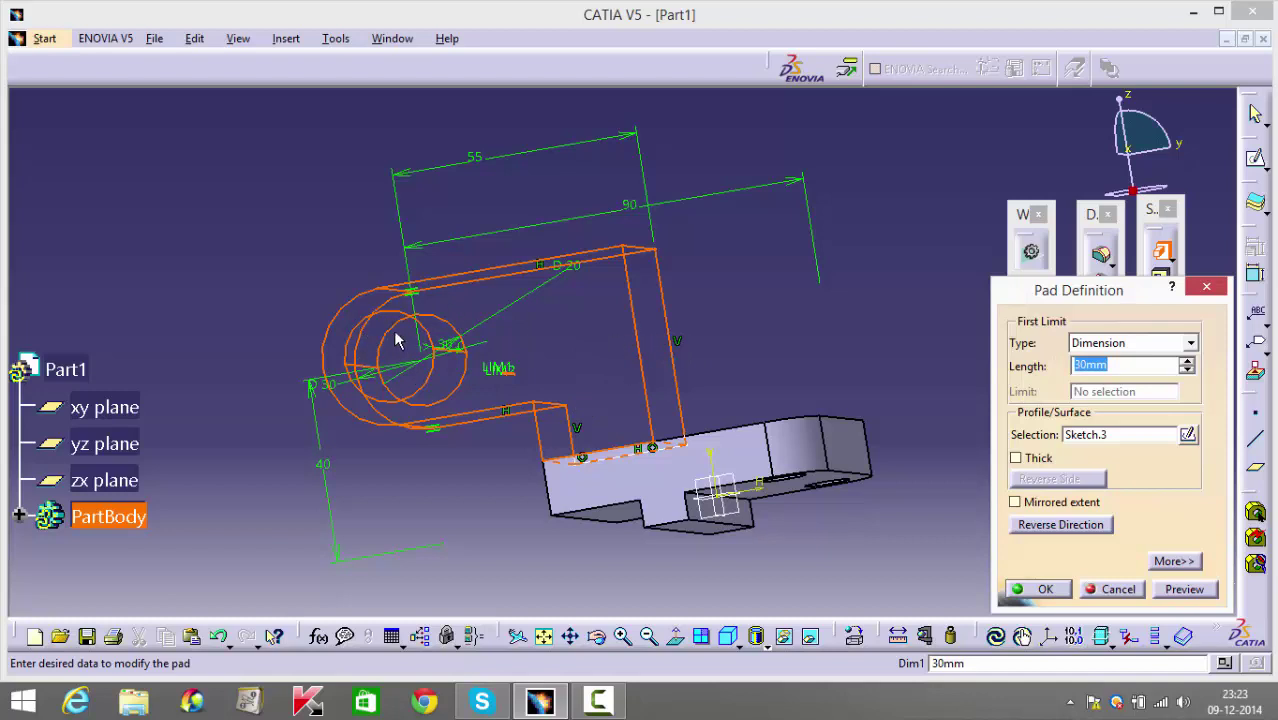
{"action": "left_click", "coordinate": [1040, 501]}
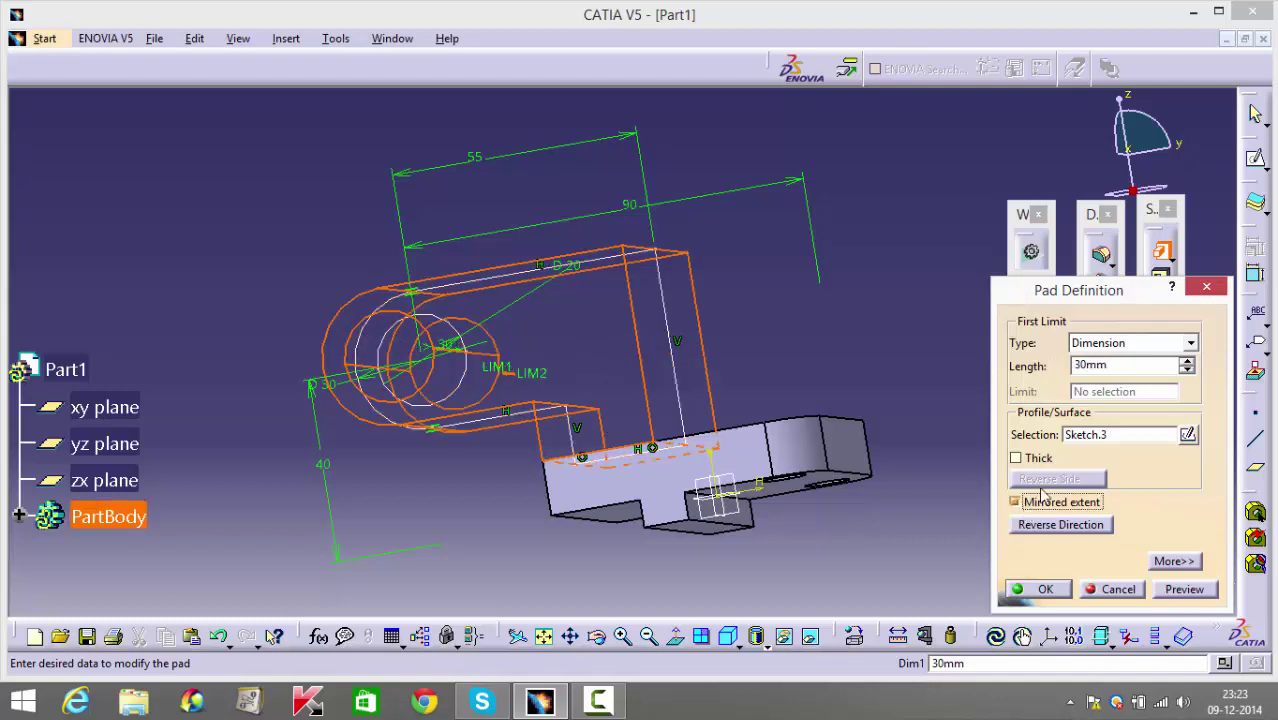
{"action": "double_click", "coordinate": [1076, 366]}
{"action": "type", "text": "15"}
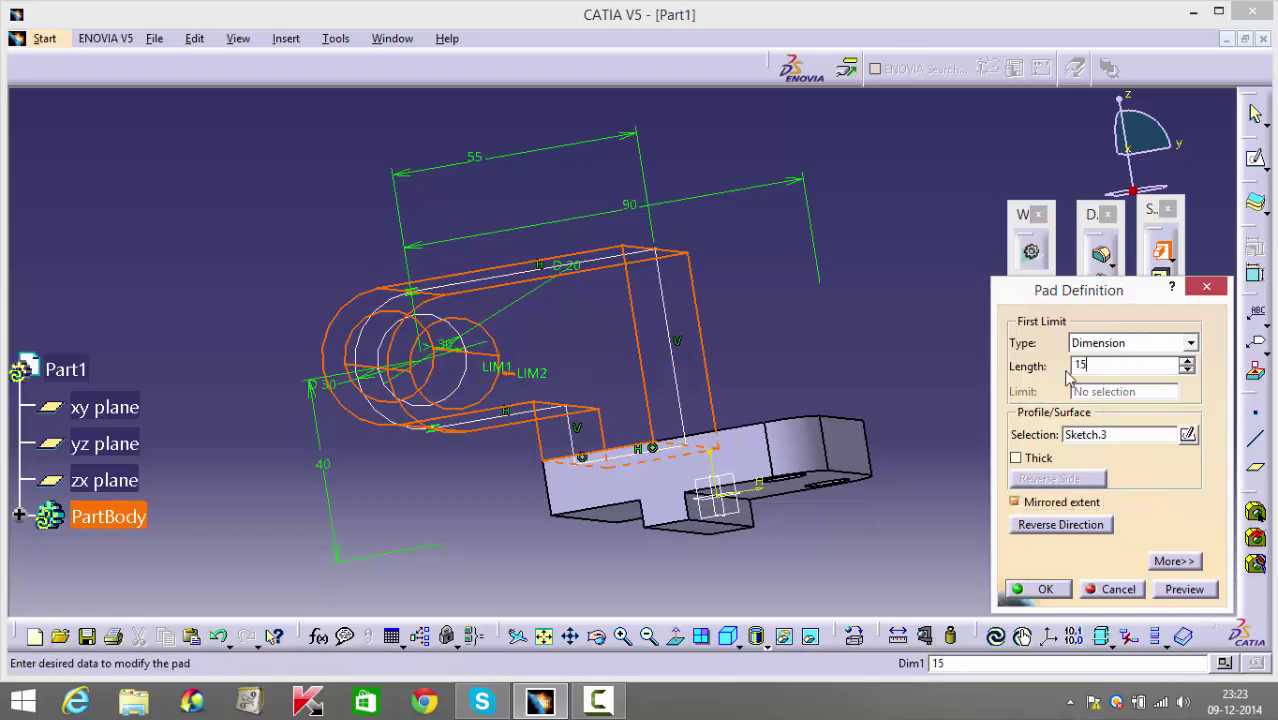
{"action": "key", "text": "Return"}
{"action": "left_click", "coordinate": [756, 337]}
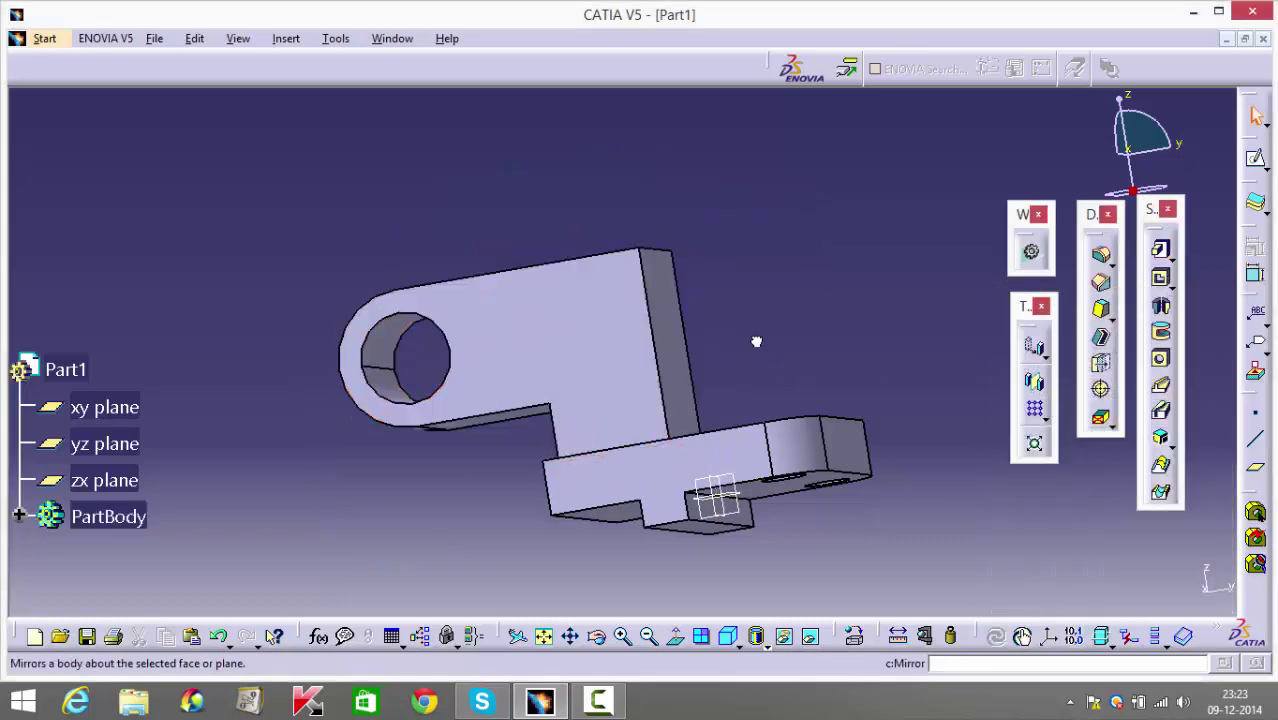
Open a sketch on the arm's front face and draw two circles centred on the hole, about 40 mm and 20 mm in diameter.
{"action": "middle_click_drag", "start_coordinate": [756, 337], "coordinate": [672, 515]}
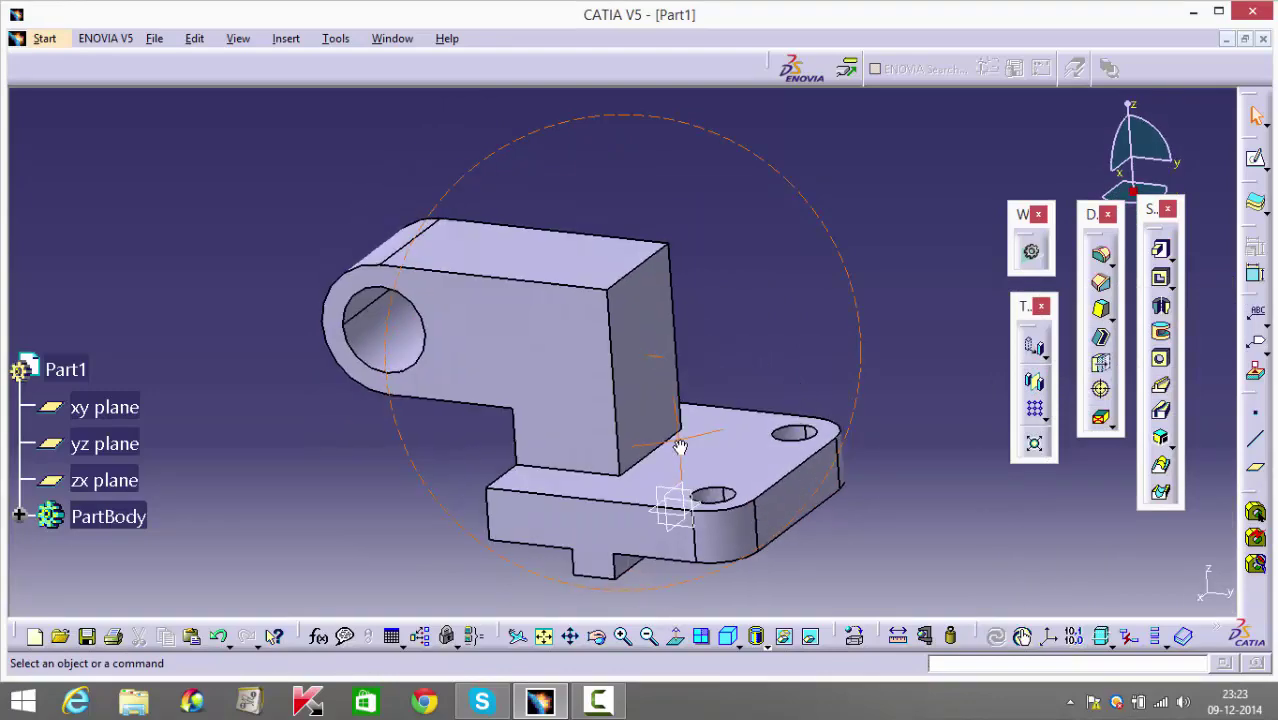
{"action": "left_click", "coordinate": [445, 286]}
{"action": "left_click", "coordinate": [1258, 163]}
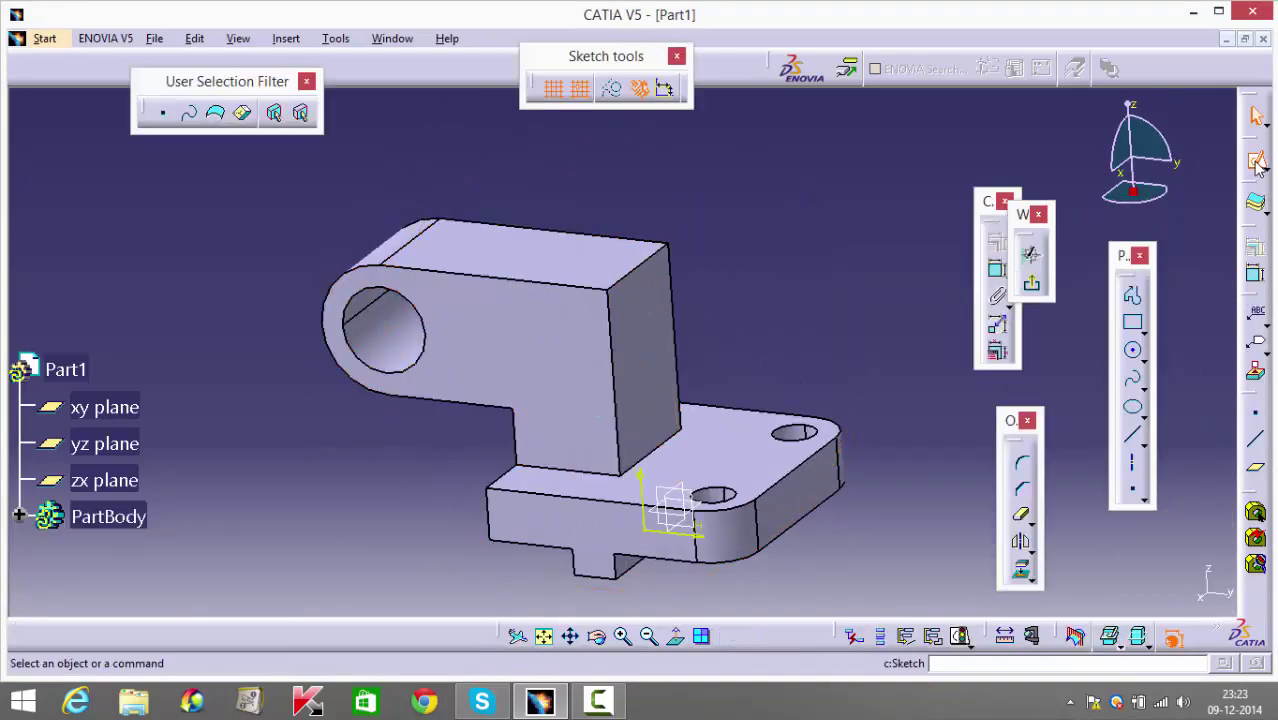
{"action": "left_click", "coordinate": [1134, 353]}
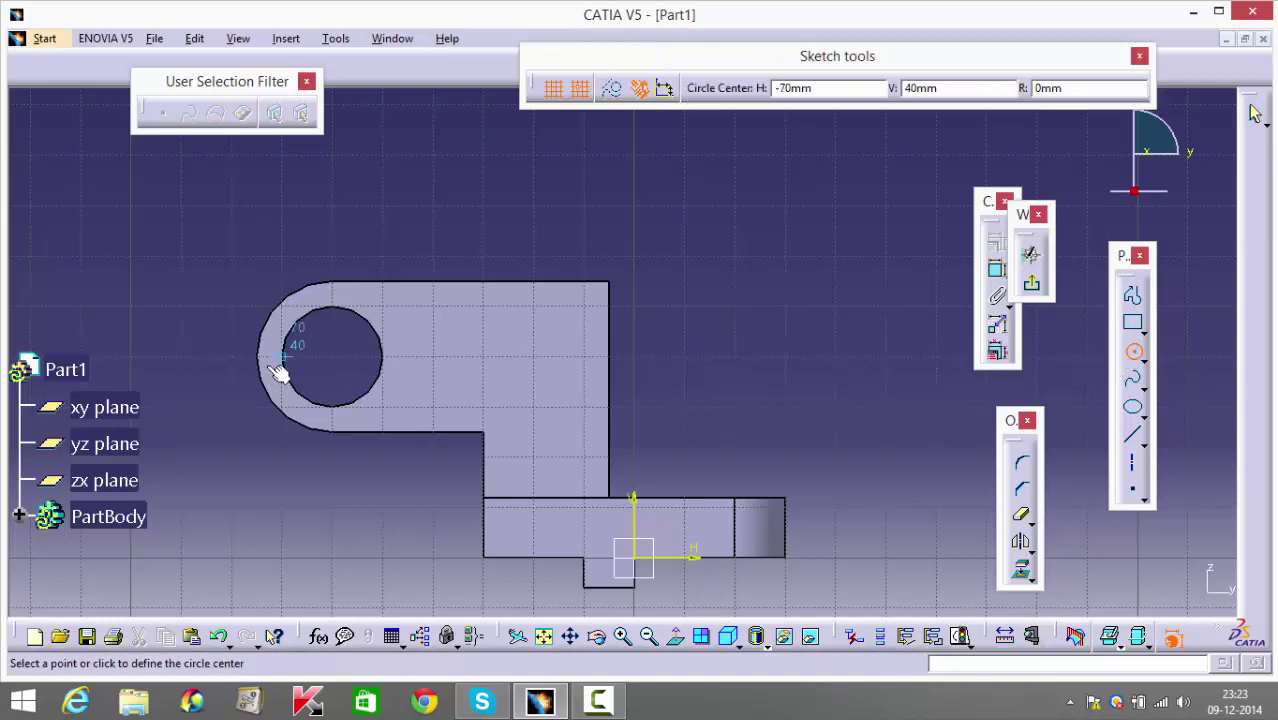
{"action": "left_click", "coordinate": [333, 357]}
{"action": "left_click", "coordinate": [342, 265]}
{"action": "left_click", "coordinate": [435, 220]}
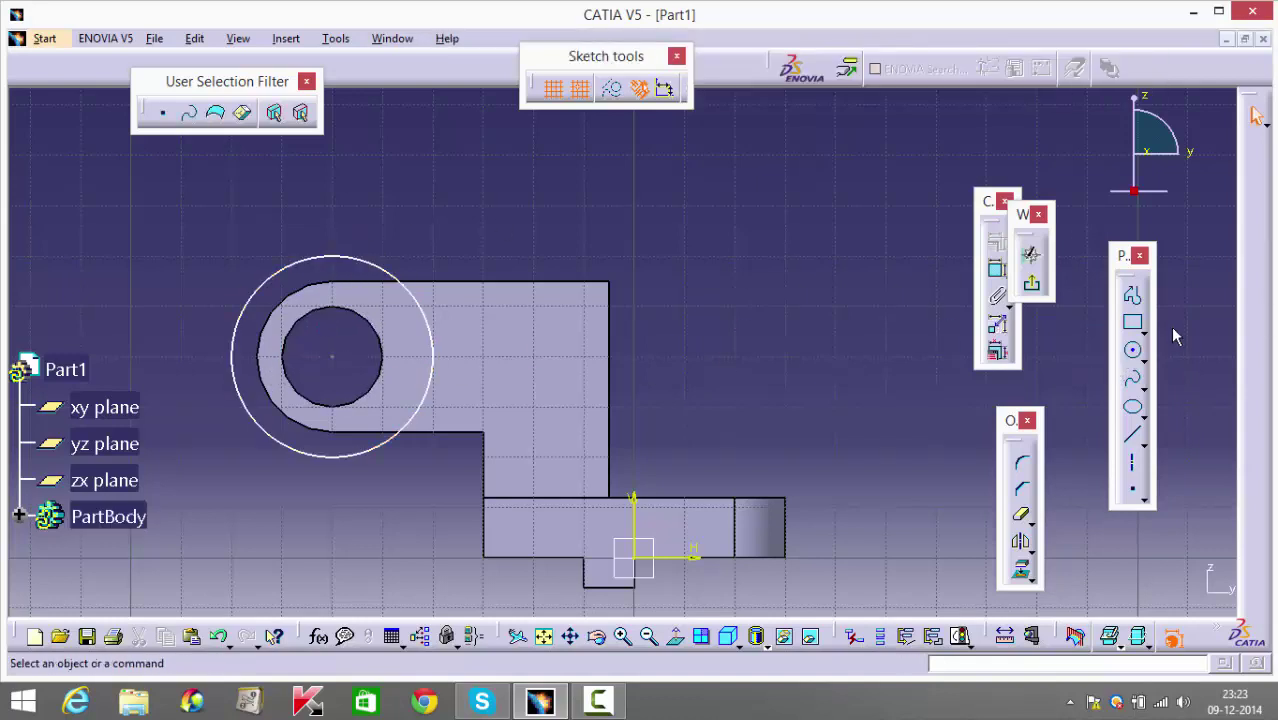
{"action": "left_click", "coordinate": [1134, 350]}
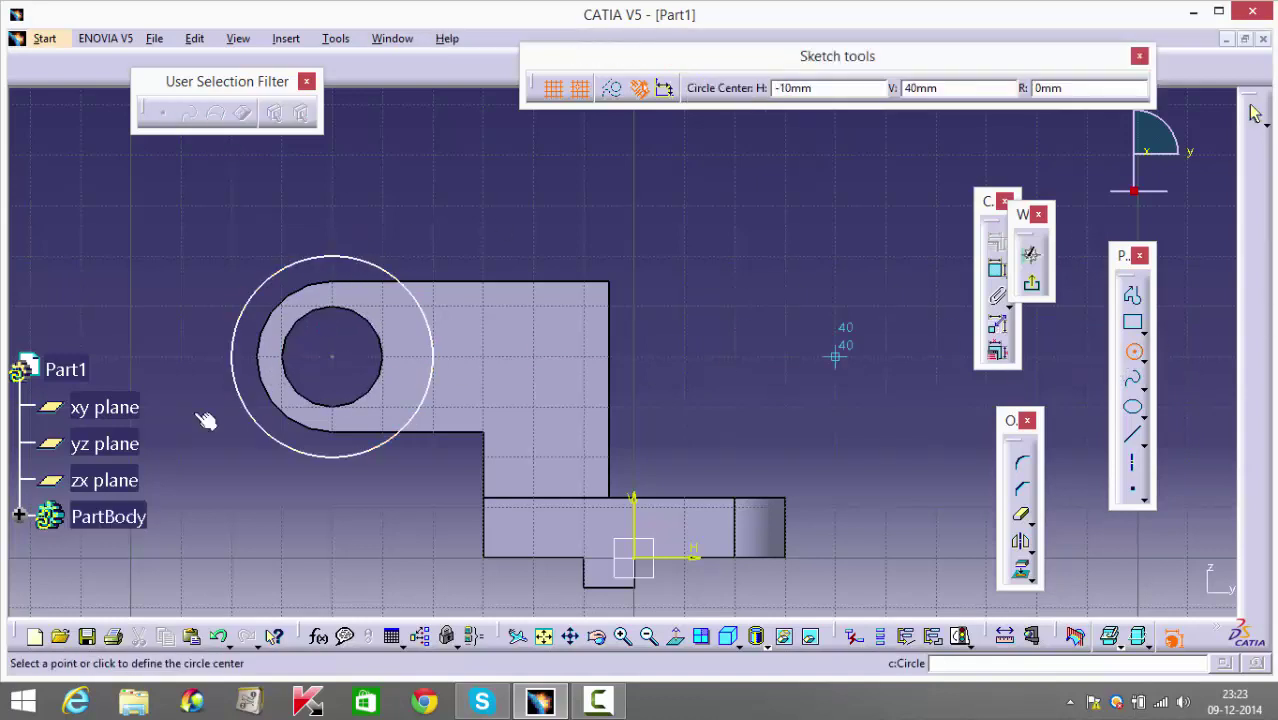
{"action": "left_click", "coordinate": [335, 354]}
{"action": "left_click", "coordinate": [341, 318]}
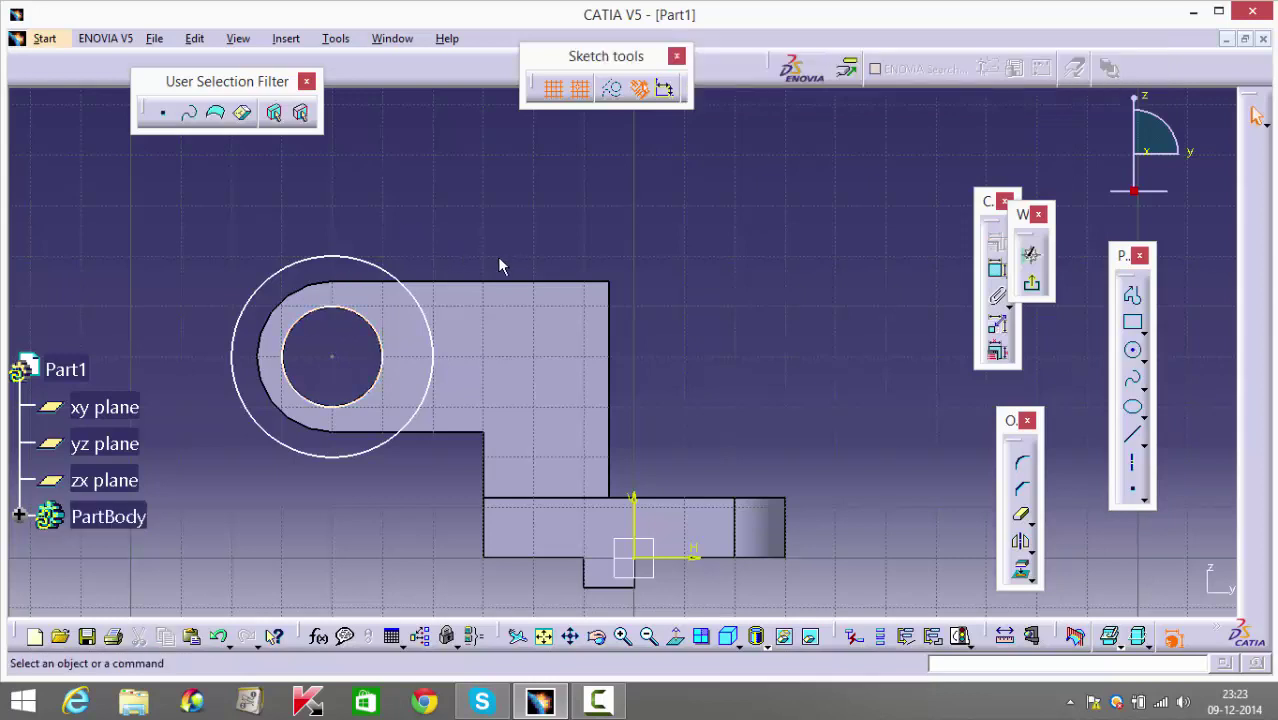
Dimension the outer circle's diameter and set it to 30 mm.
{"action": "left_click", "coordinate": [997, 268]}
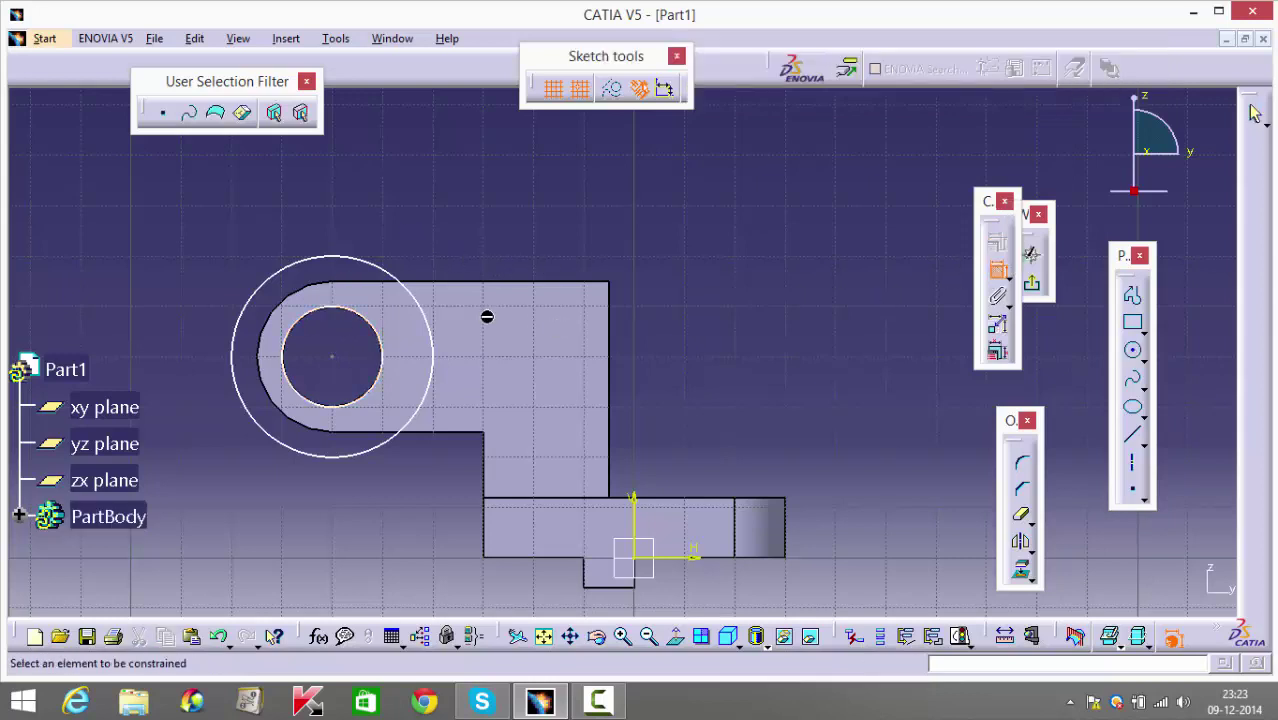
{"action": "left_click", "coordinate": [405, 284]}
{"action": "left_click", "coordinate": [464, 207]}
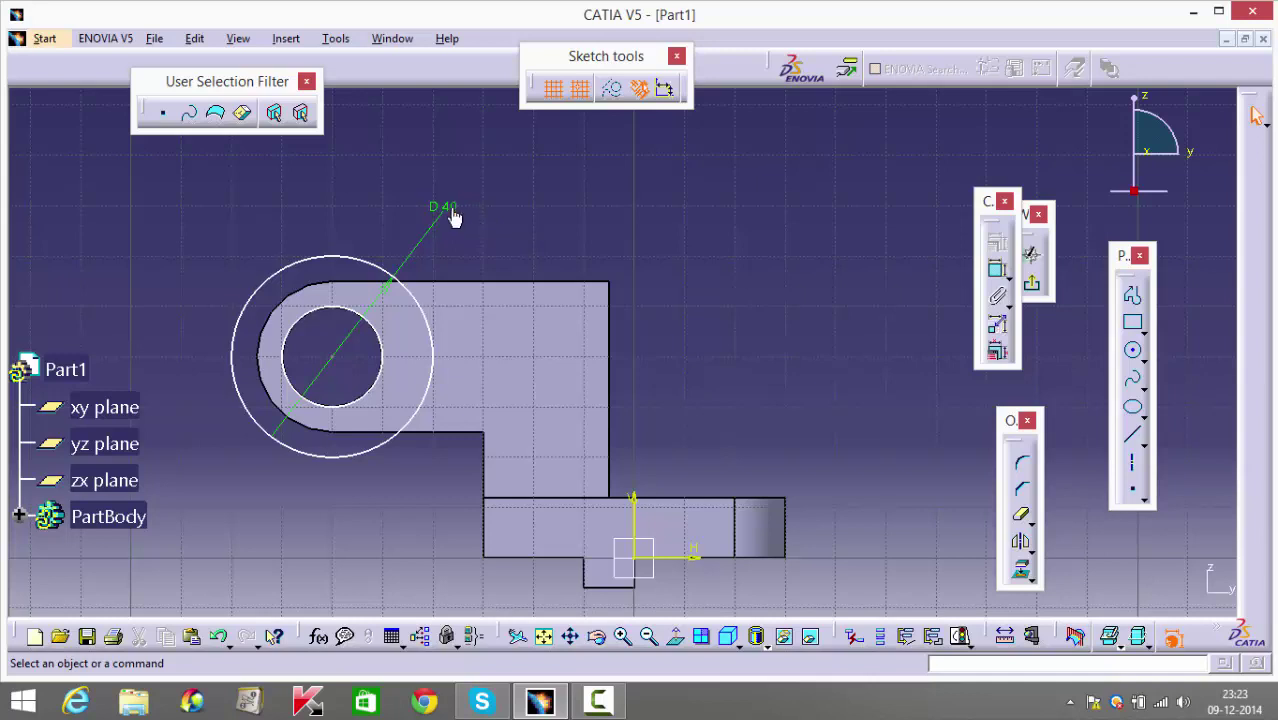
{"action": "double_click", "coordinate": [448, 206]}
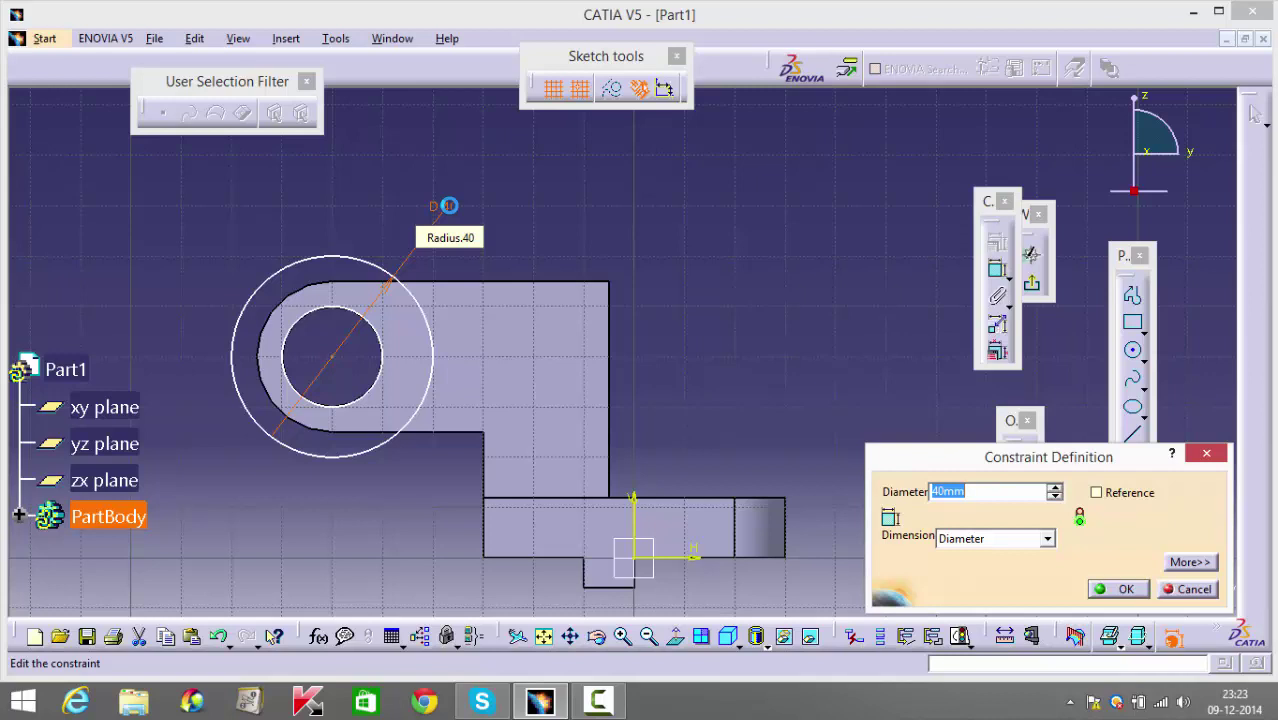
{"action": "type", "text": "30"}
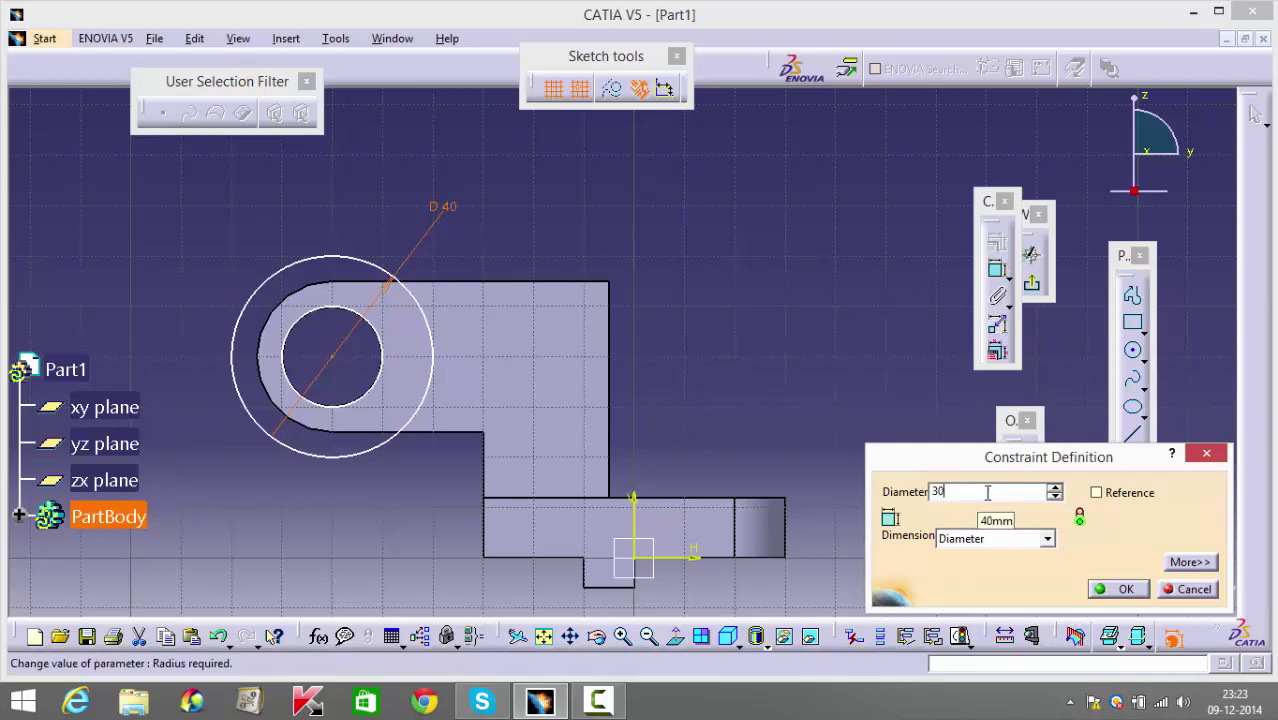
{"action": "key", "text": "Return"}
{"action": "left_click", "coordinate": [846, 525]}
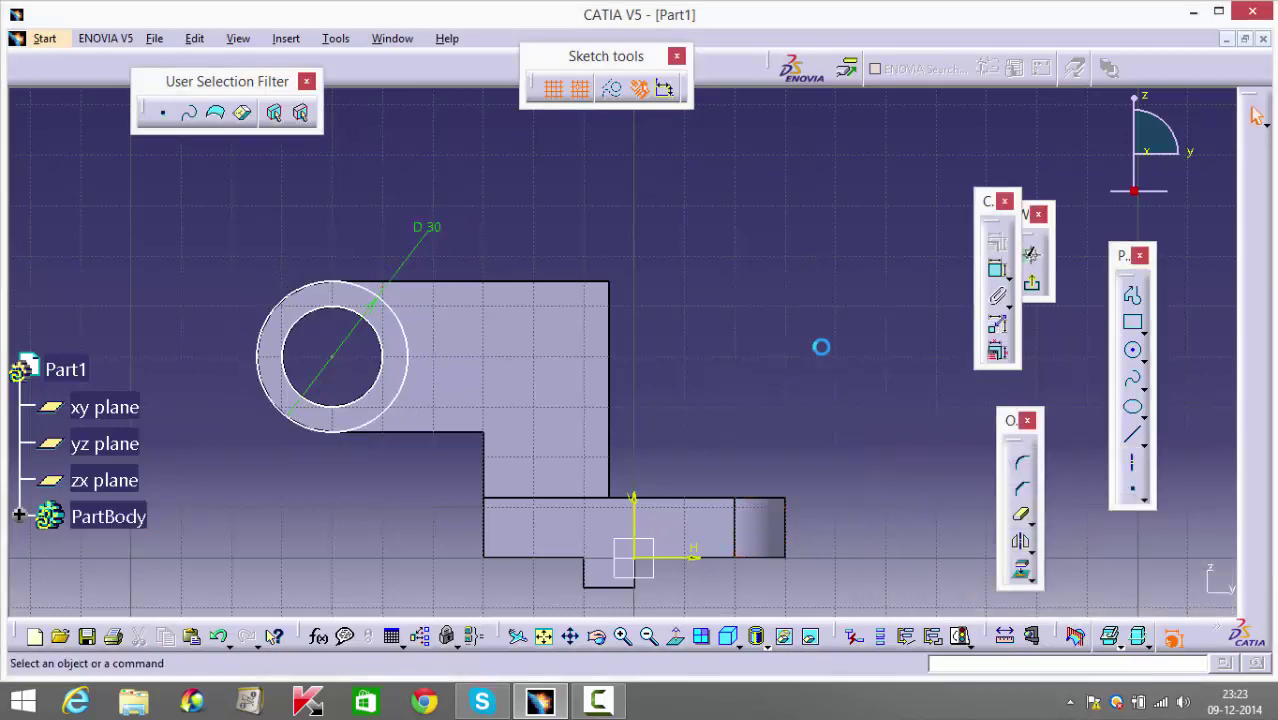
Dimension the inner circle's diameter.
{"action": "left_click", "coordinate": [997, 268]}
{"action": "left_click", "coordinate": [382, 332]}
{"action": "left_click", "coordinate": [548, 202]}
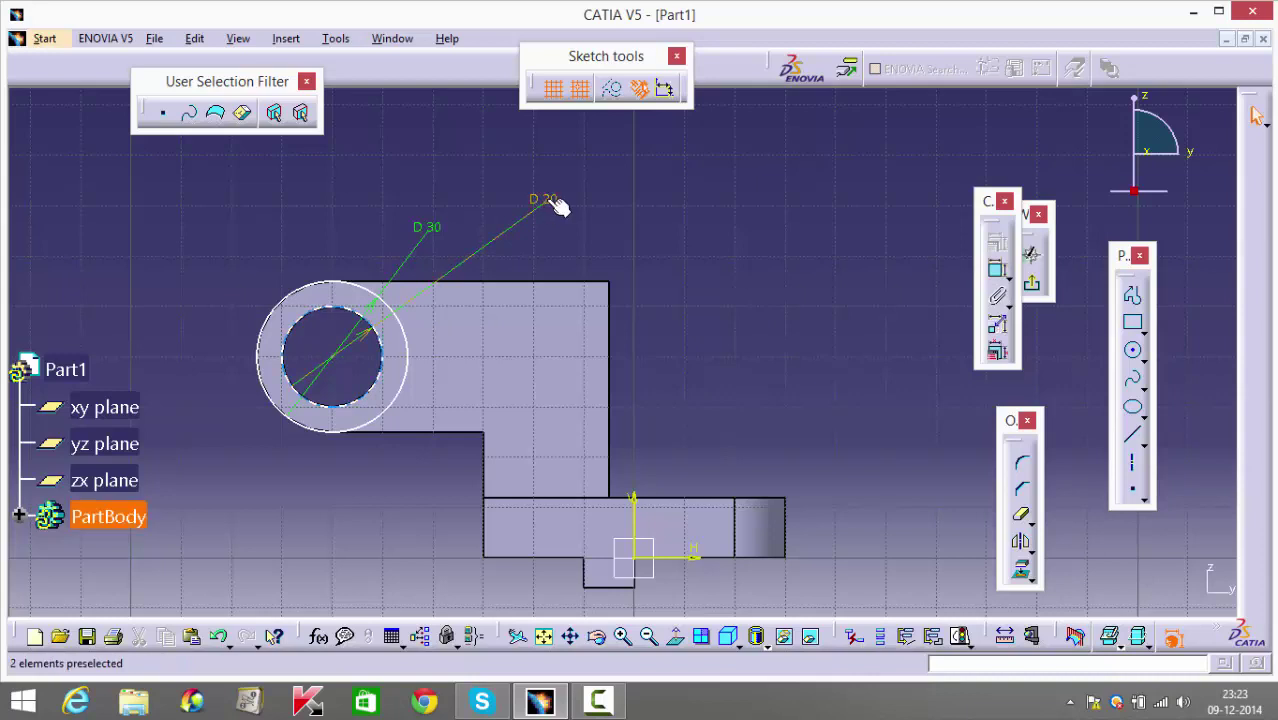
{"action": "left_click", "coordinate": [997, 270]}
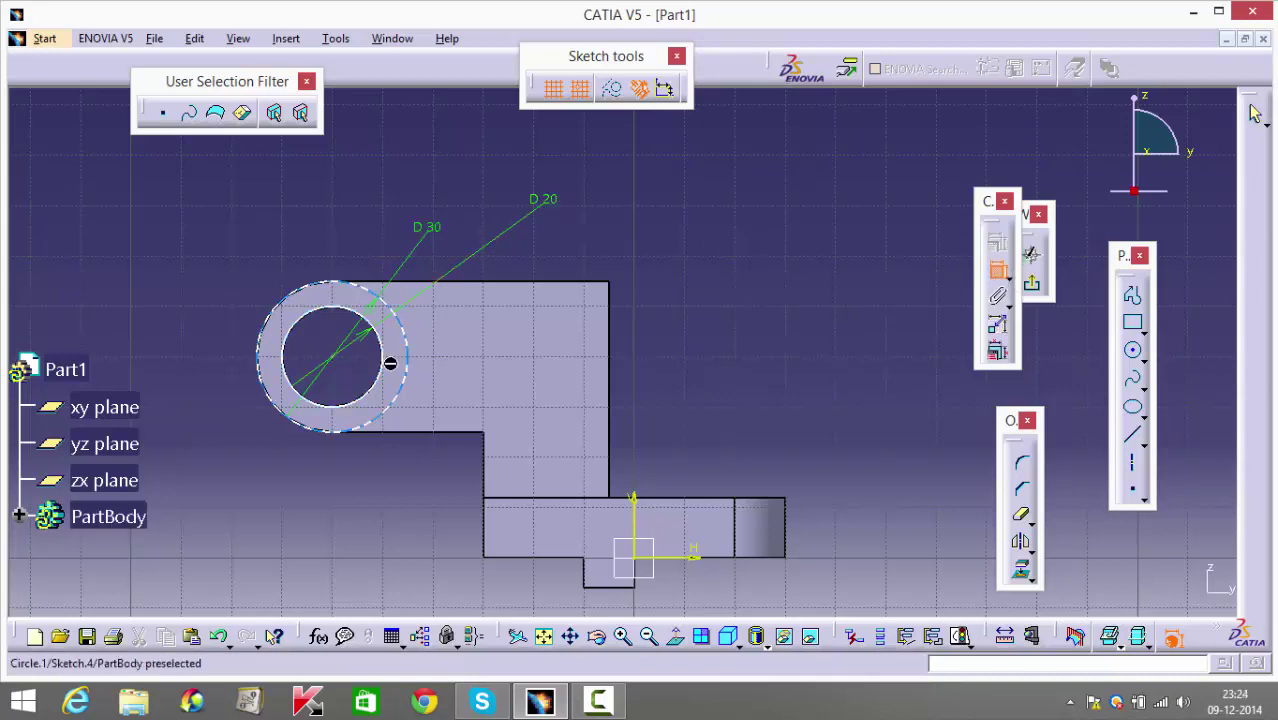
{"action": "left_click", "coordinate": [336, 357]}
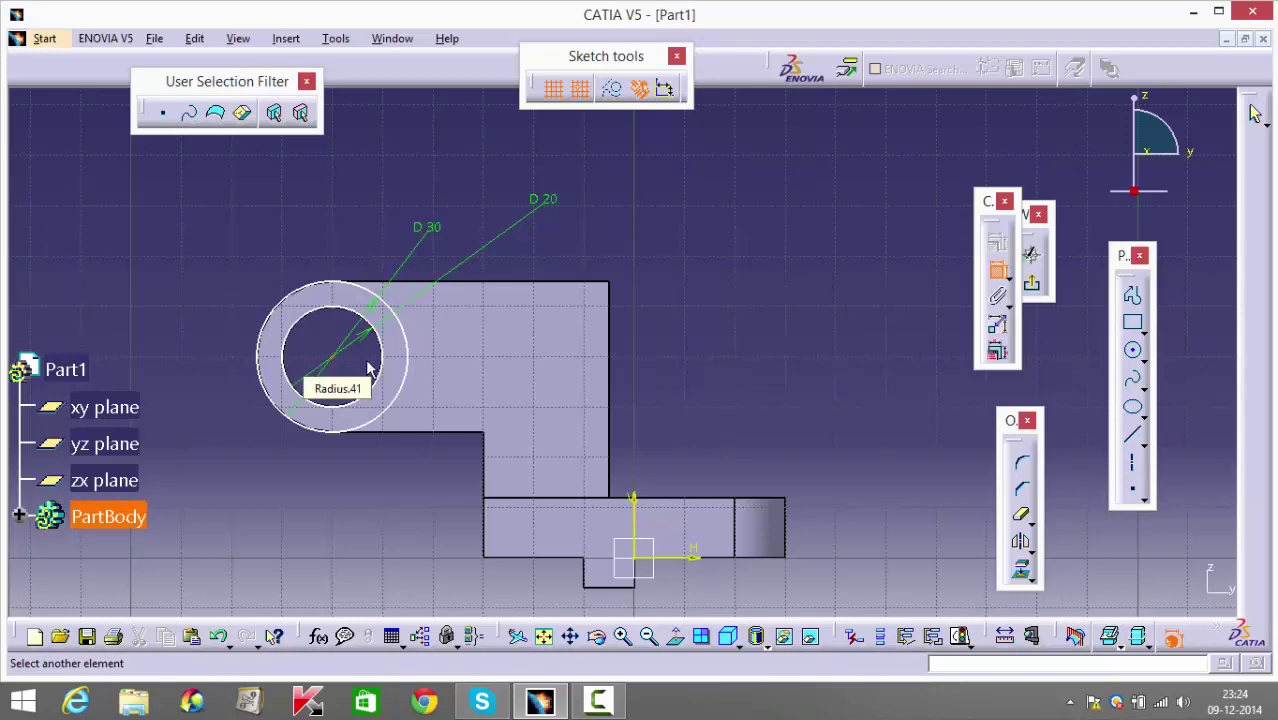
{"action": "left_click", "coordinate": [997, 270]}
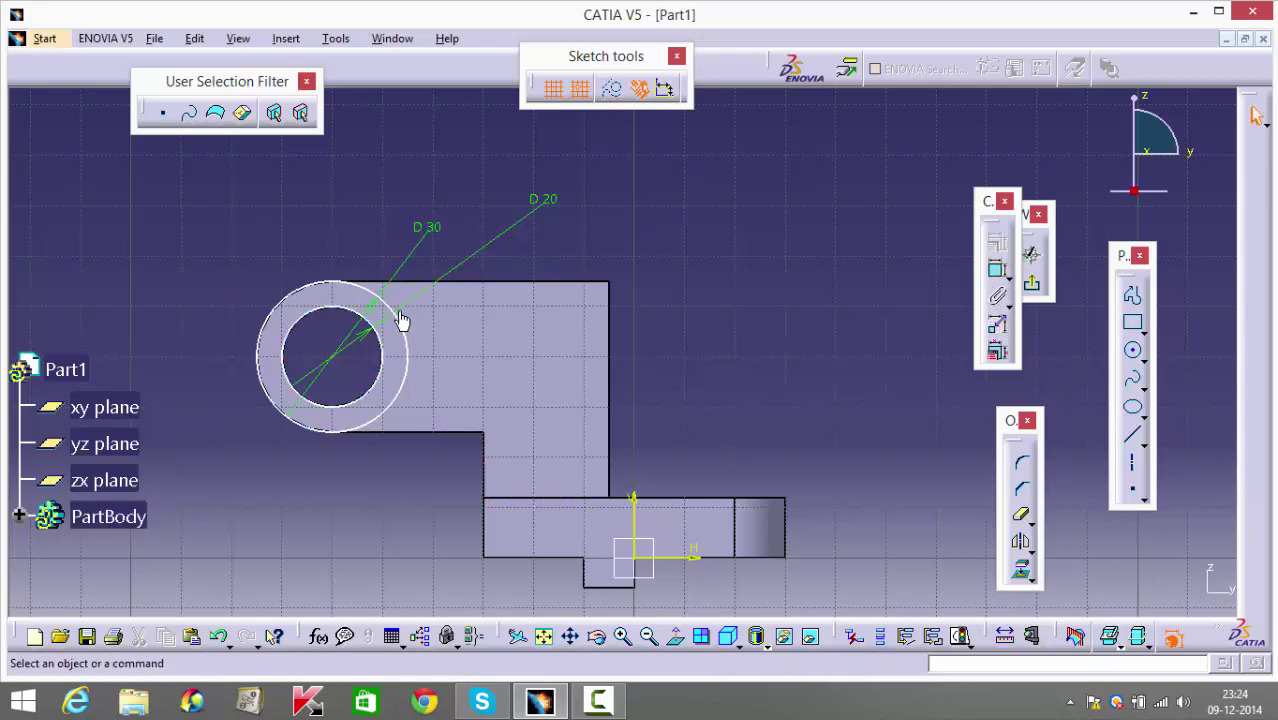
Shift the two circles off the hole and constrain the outer circle to be concentric with the arm's rounded end.
{"action": "left_click_drag", "start_coordinate": [408, 322], "coordinate": [397, 354]}
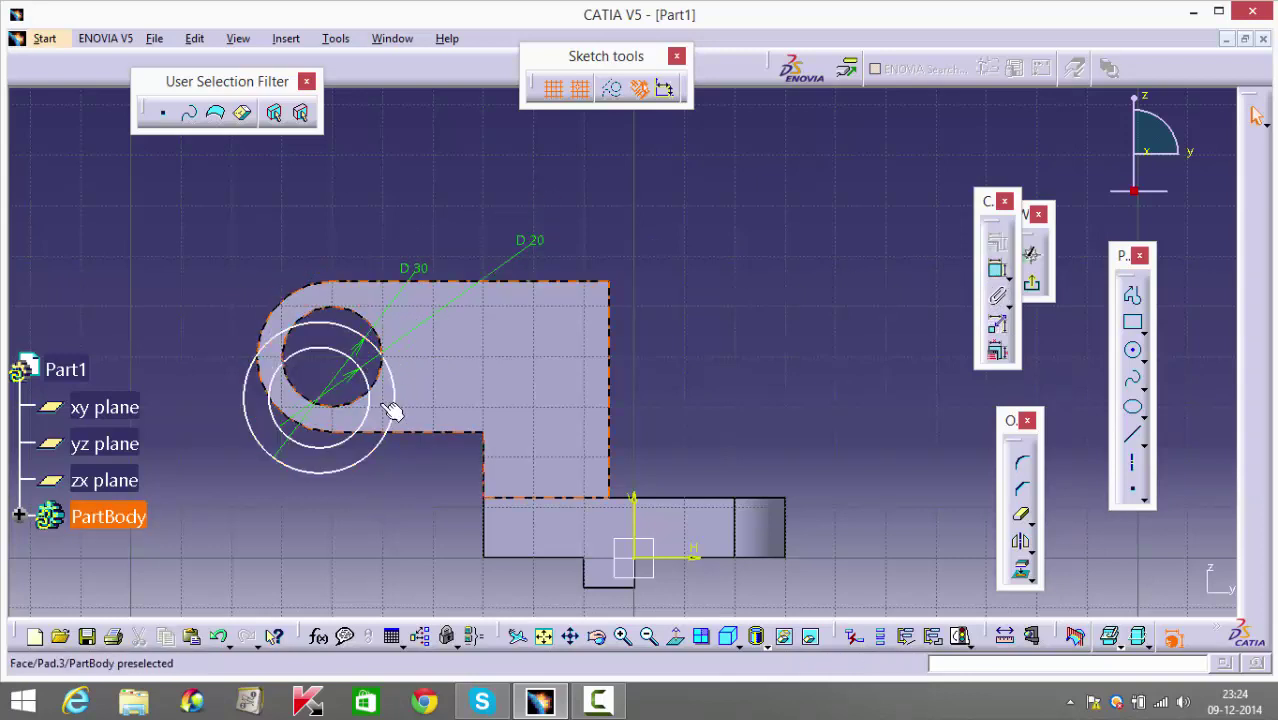
{"action": "left_click", "coordinate": [403, 374]}
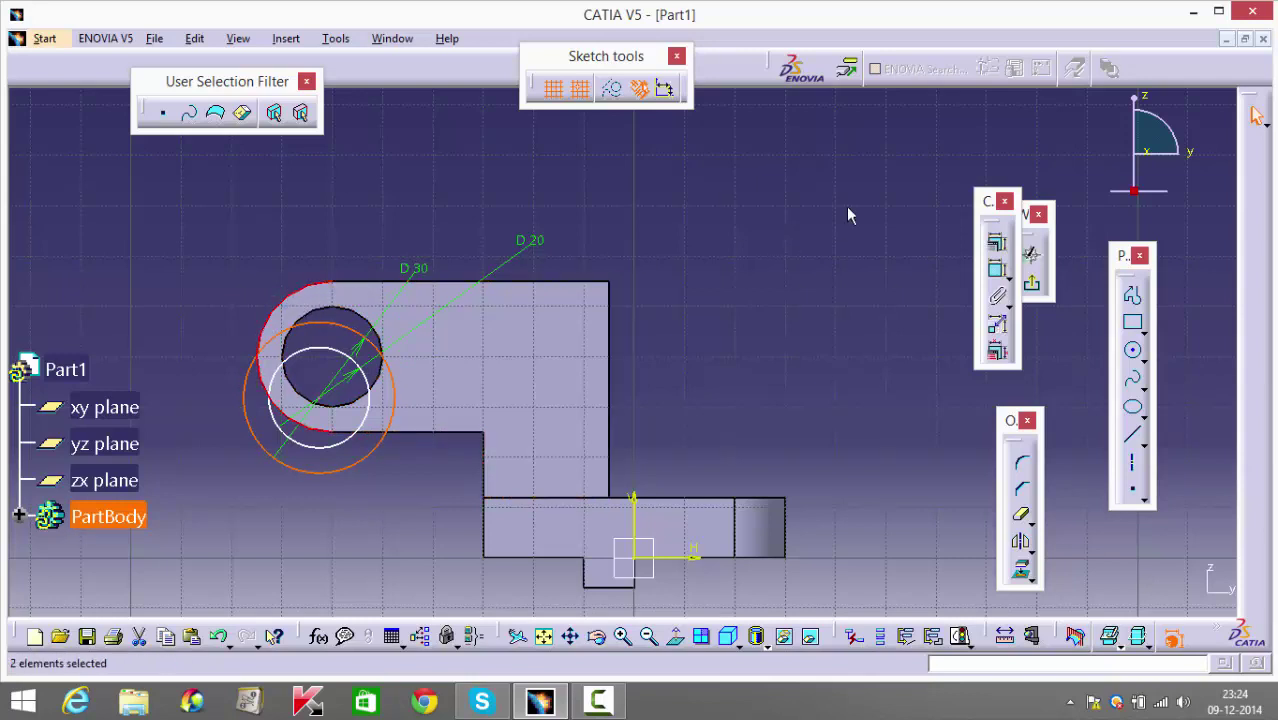
{"action": "left_click", "coordinate": [996, 242]}
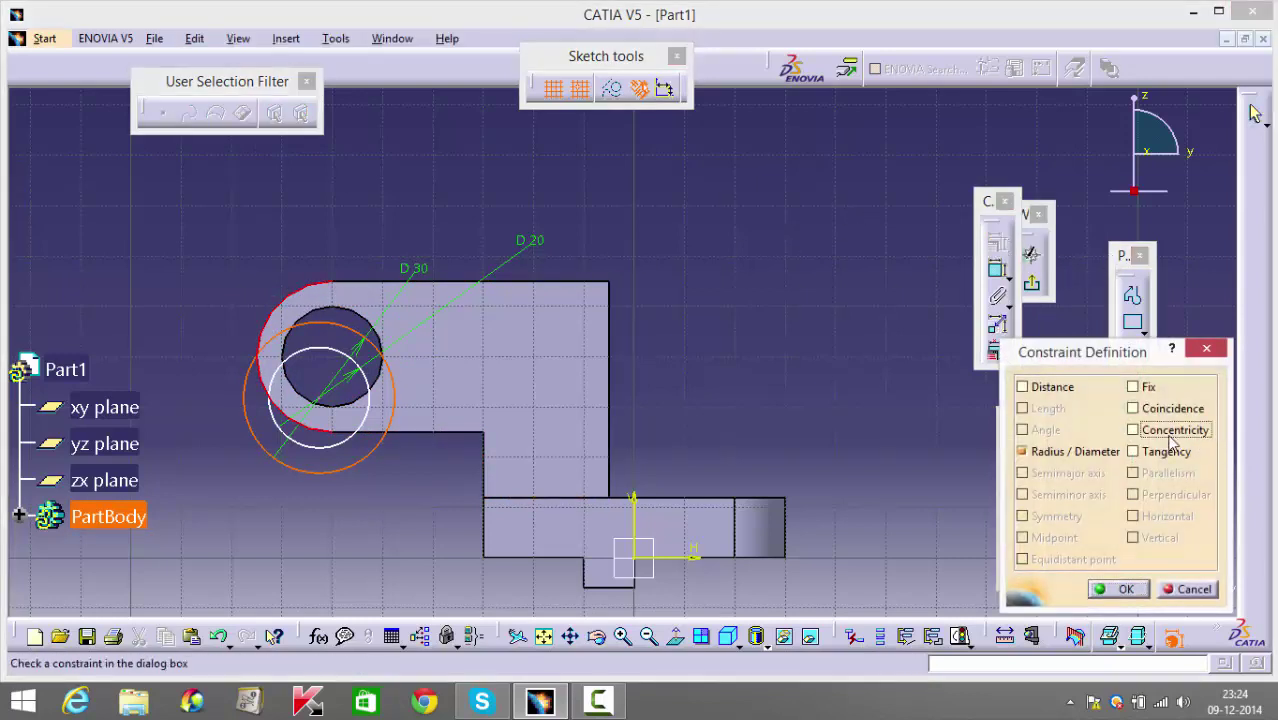
{"action": "left_click", "coordinate": [1170, 436]}
{"action": "left_click", "coordinate": [1120, 589]}
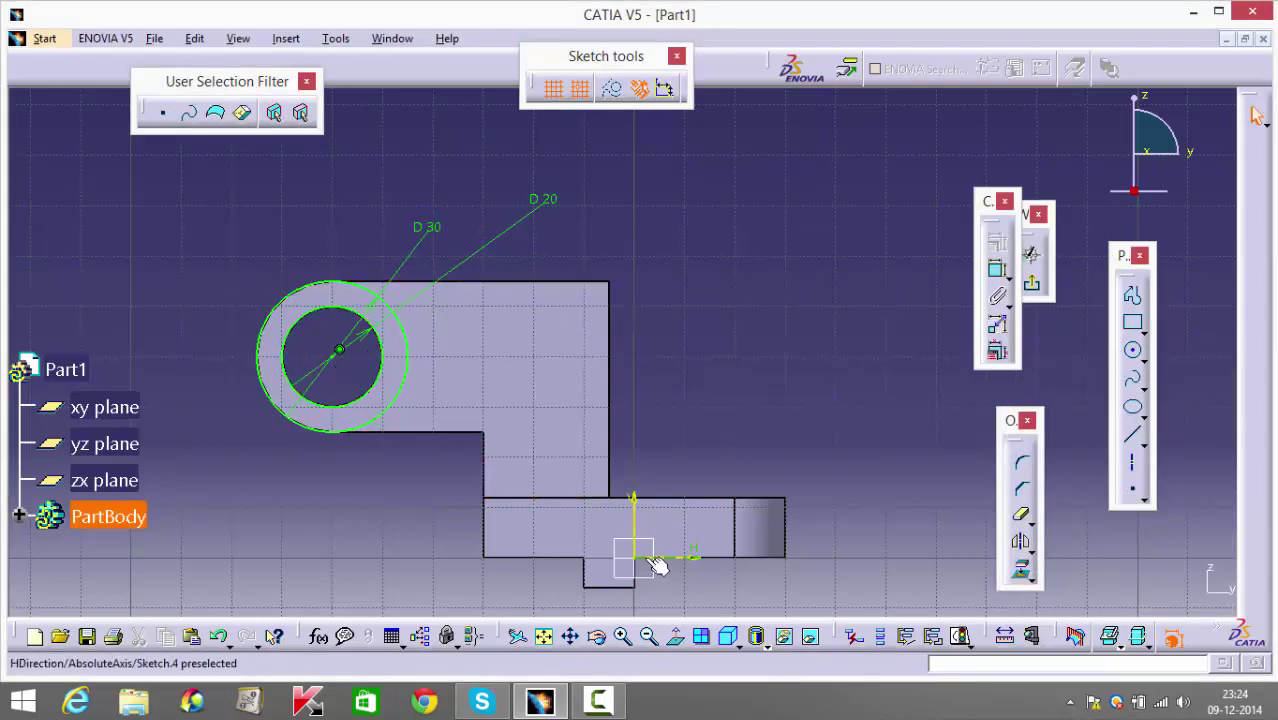
Exit the sketch and pad the ring between the two circles outward by 5 mm.
{"action": "middle_click", "coordinate": [500, 450]}
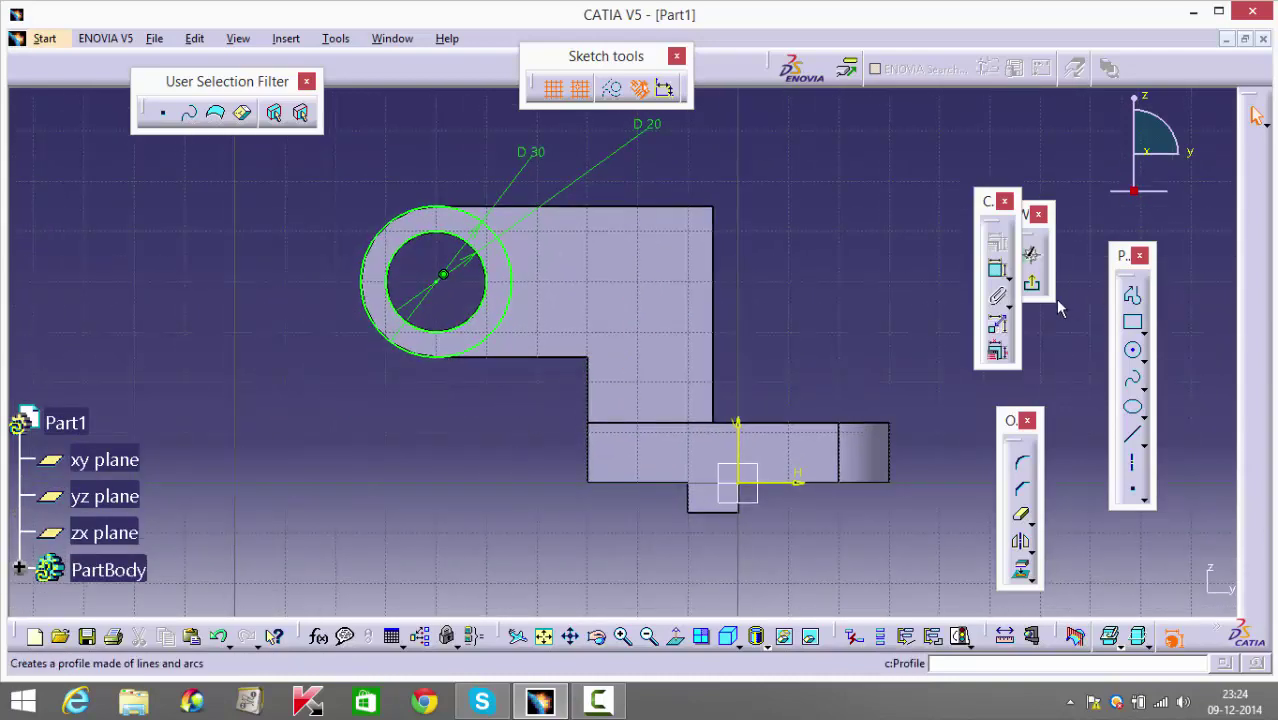
{"action": "left_click", "coordinate": [1034, 287]}
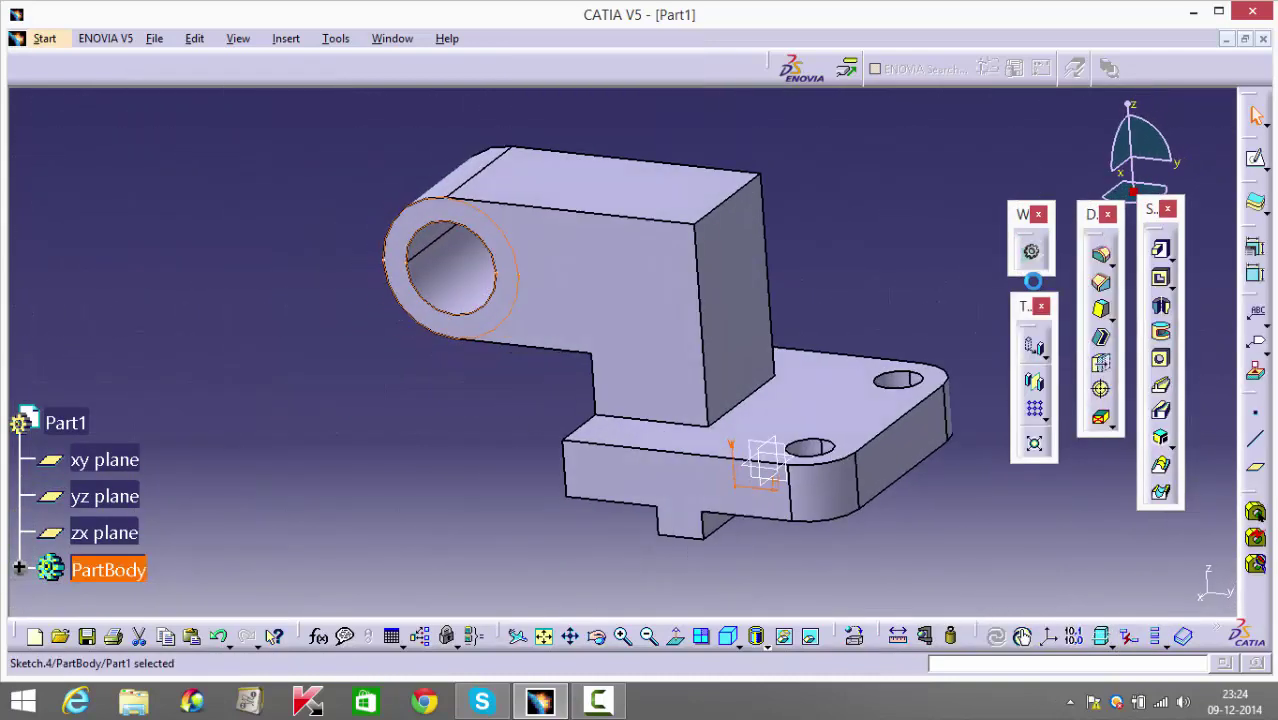
{"action": "left_click", "coordinate": [1160, 250]}
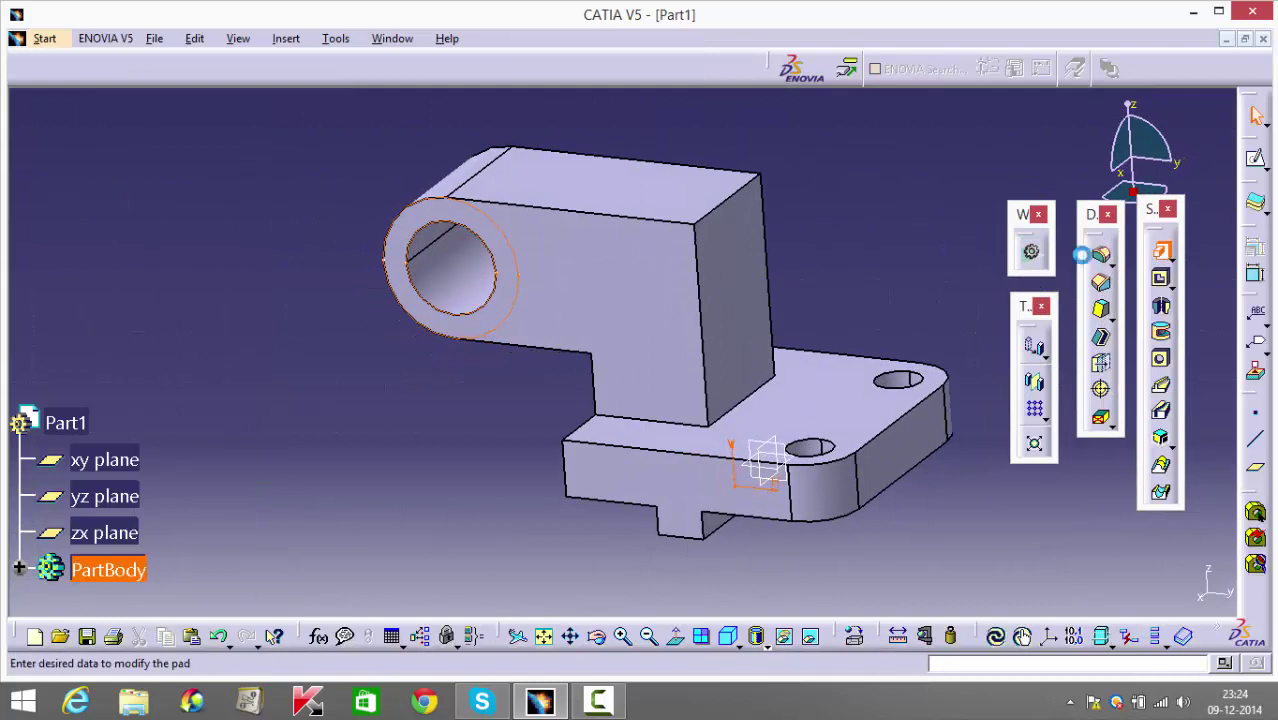
{"action": "type", "text": "5"}
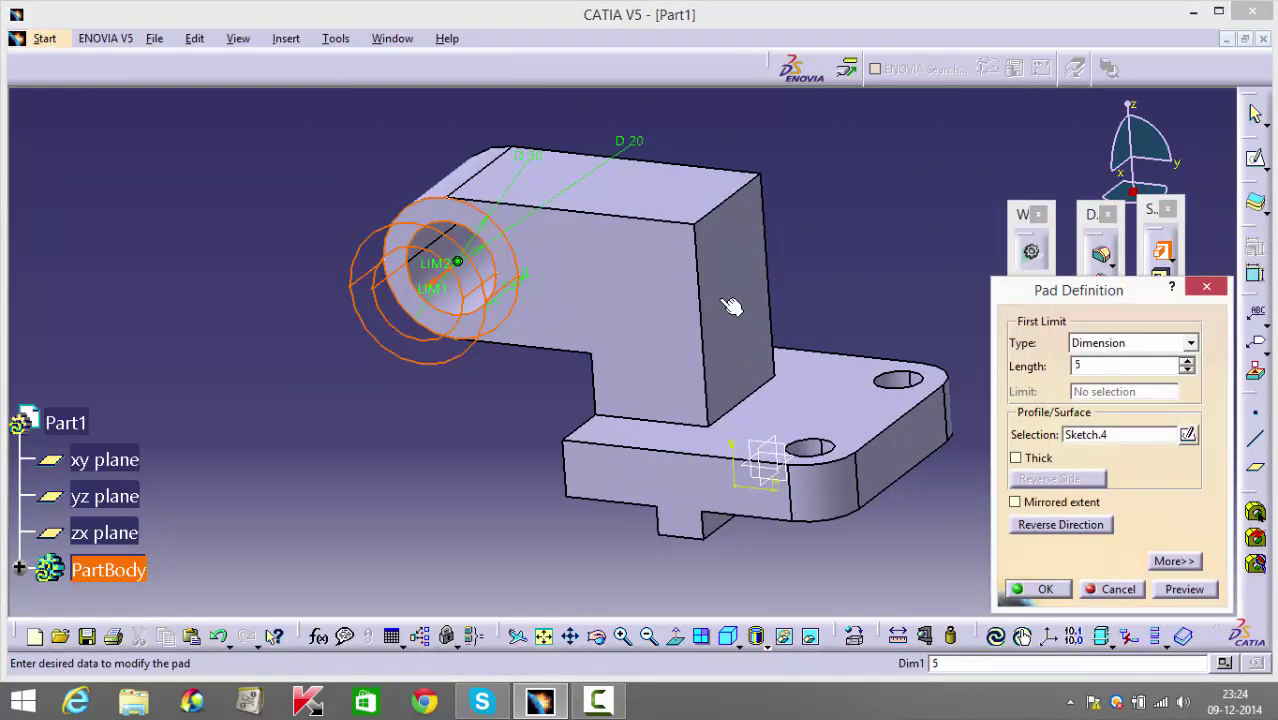
{"action": "key", "text": "Return"}
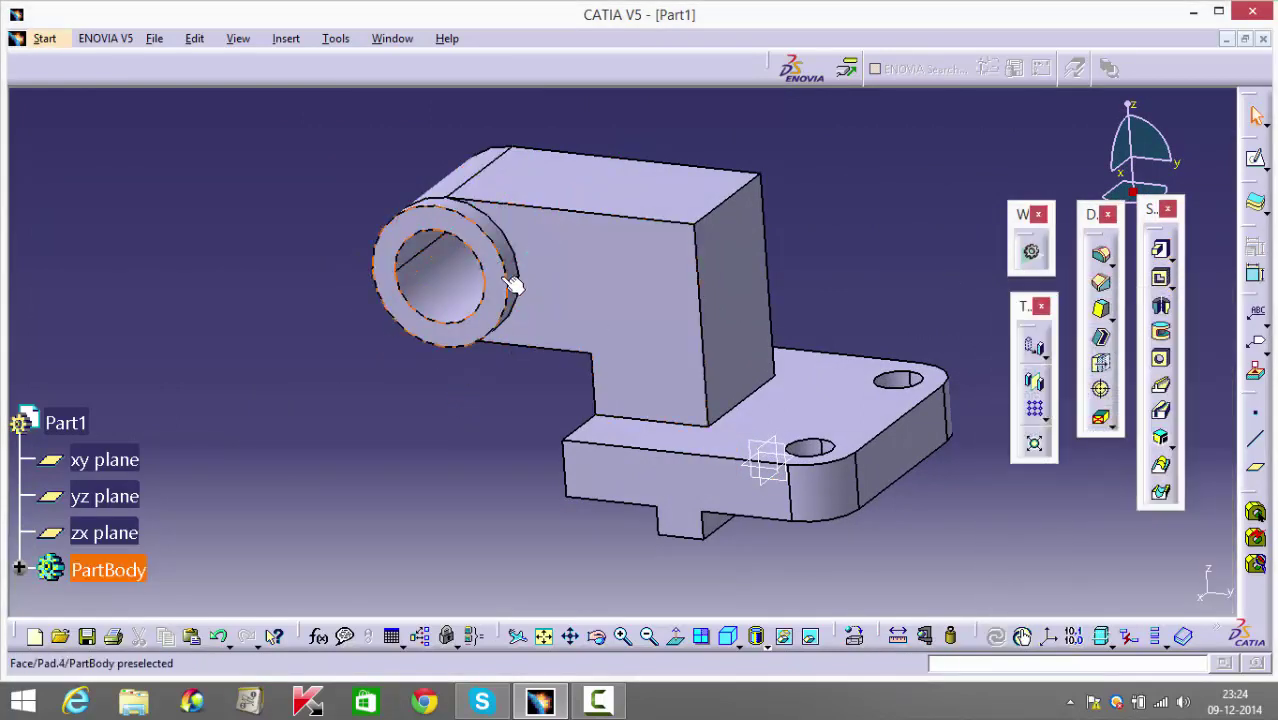
Mirror the ring boss pad about the yz plane onto the arm's opposite side.
{"action": "left_click", "coordinate": [1036, 383]}
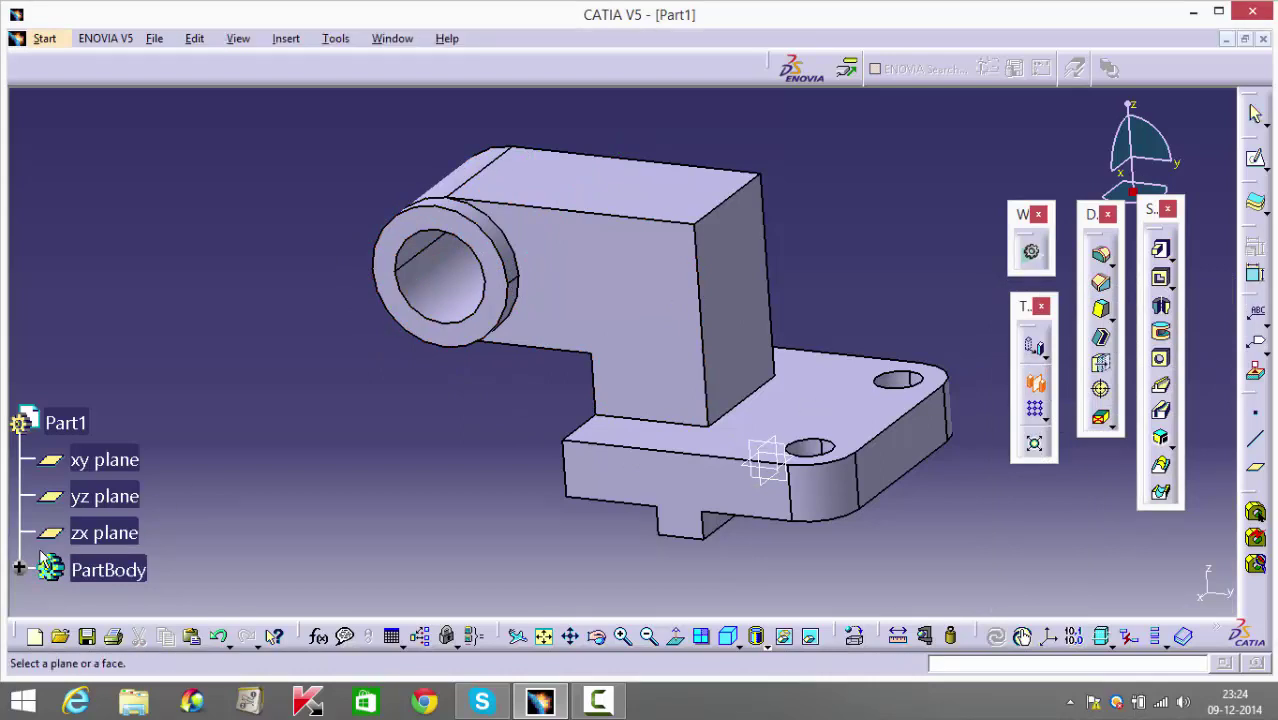
{"action": "left_click", "coordinate": [19, 568]}
{"action": "scroll", "coordinate": [95, 502], "scroll_direction": "down", "scroll_amount": 2}
{"action": "scroll", "coordinate": [95, 502], "scroll_direction": "down", "scroll_amount": 2}
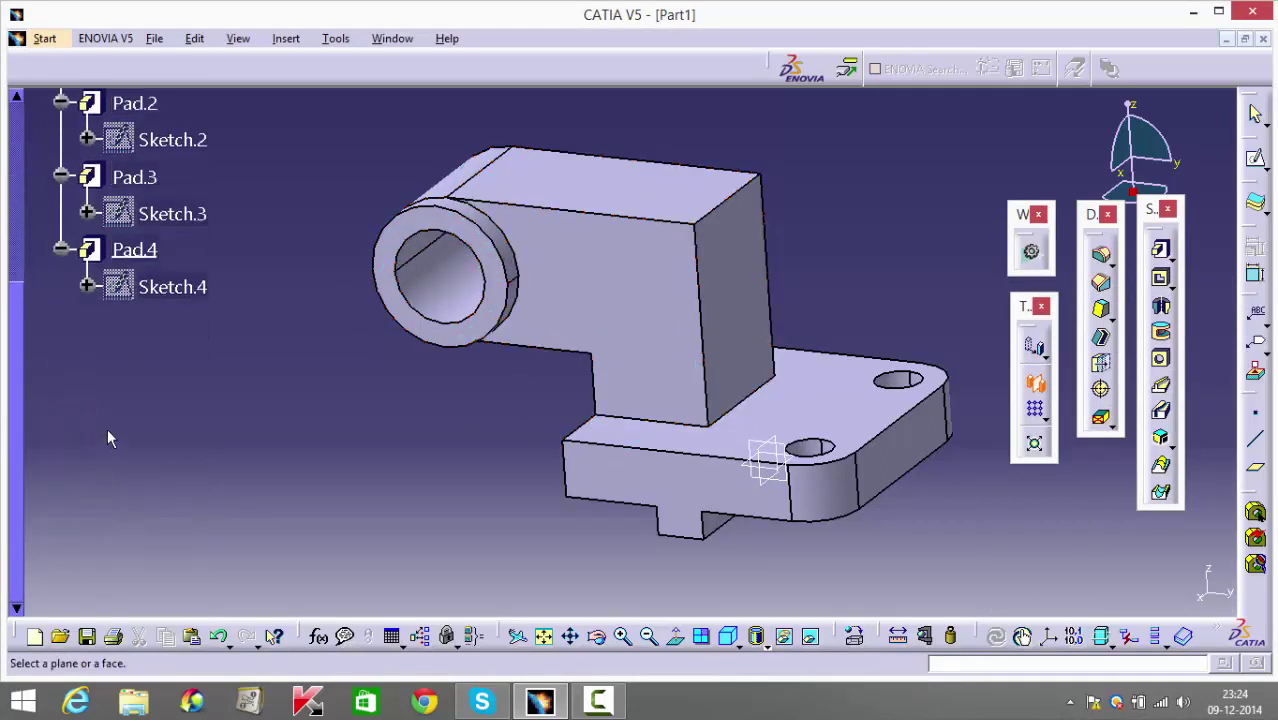
{"action": "left_click", "coordinate": [138, 257]}
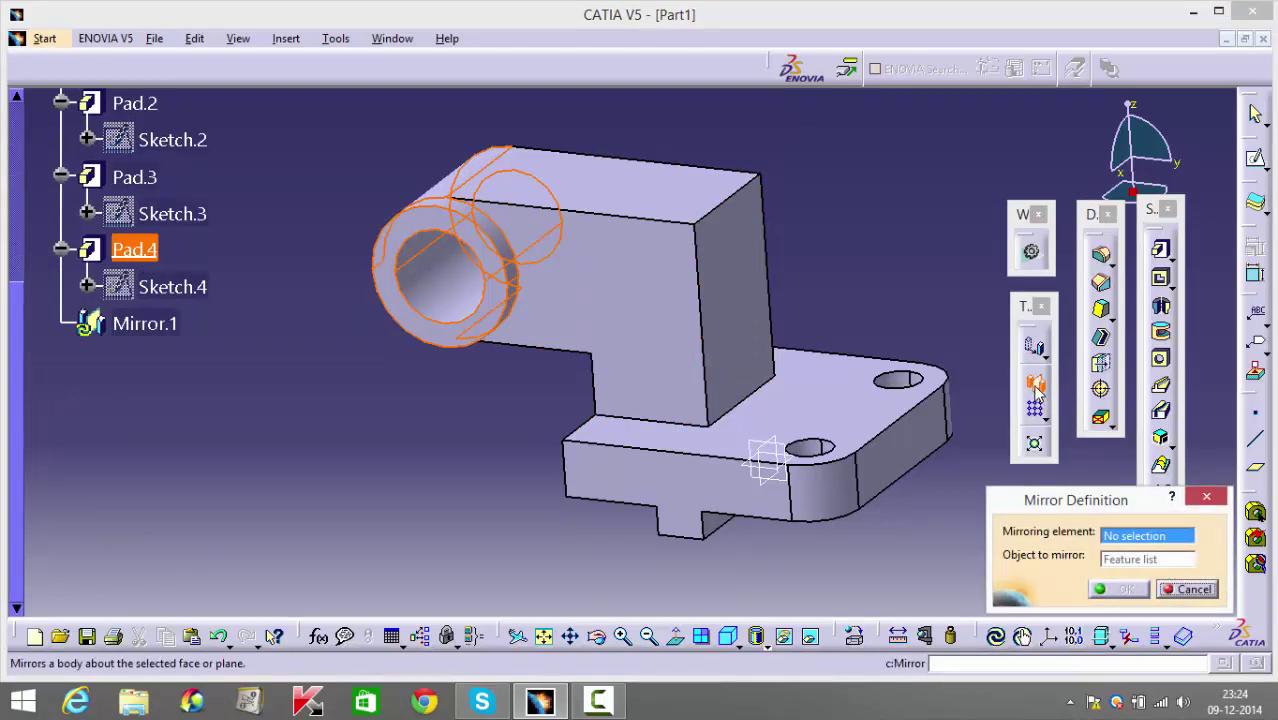
{"action": "left_click", "coordinate": [766, 450]}
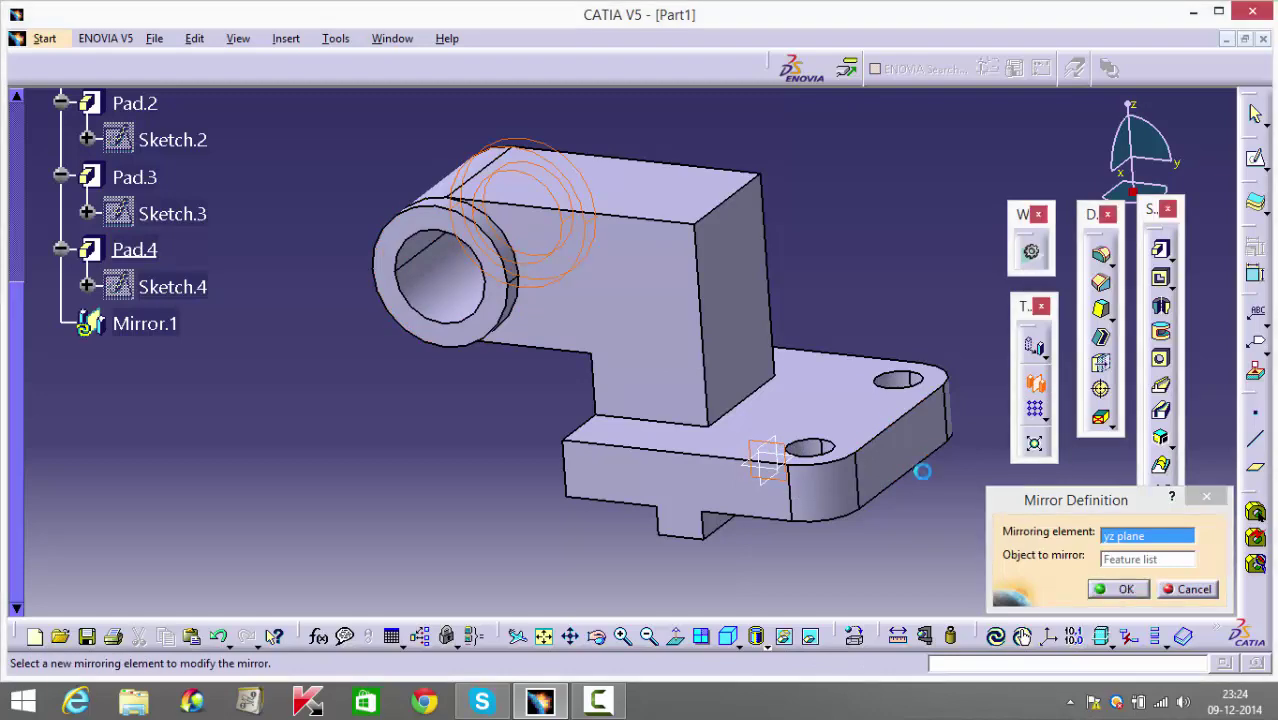
Fillet the arm's upper outer corner edge with a 15 mm radius.
{"action": "middle_click_drag", "start_coordinate": [856, 328], "coordinate": [931, 363]}
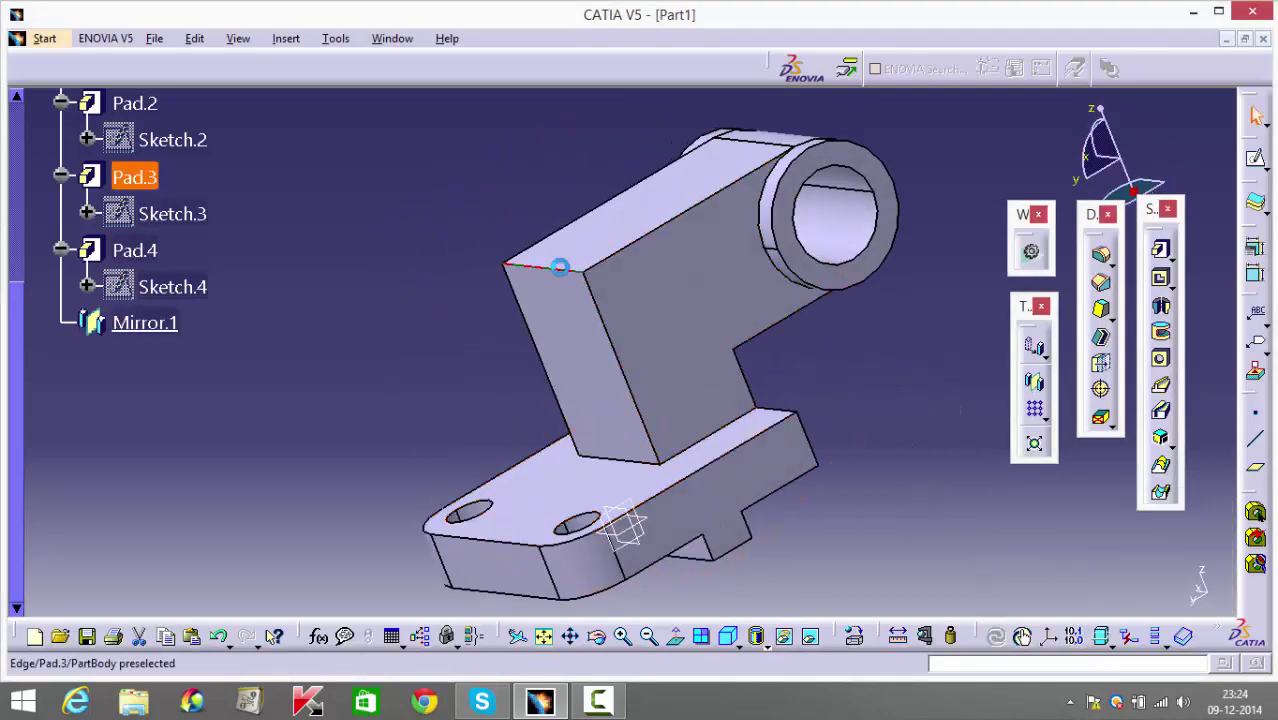
{"action": "left_click", "coordinate": [560, 267]}
{"action": "left_click", "coordinate": [1103, 257]}
{"action": "type", "text": "5mm"}
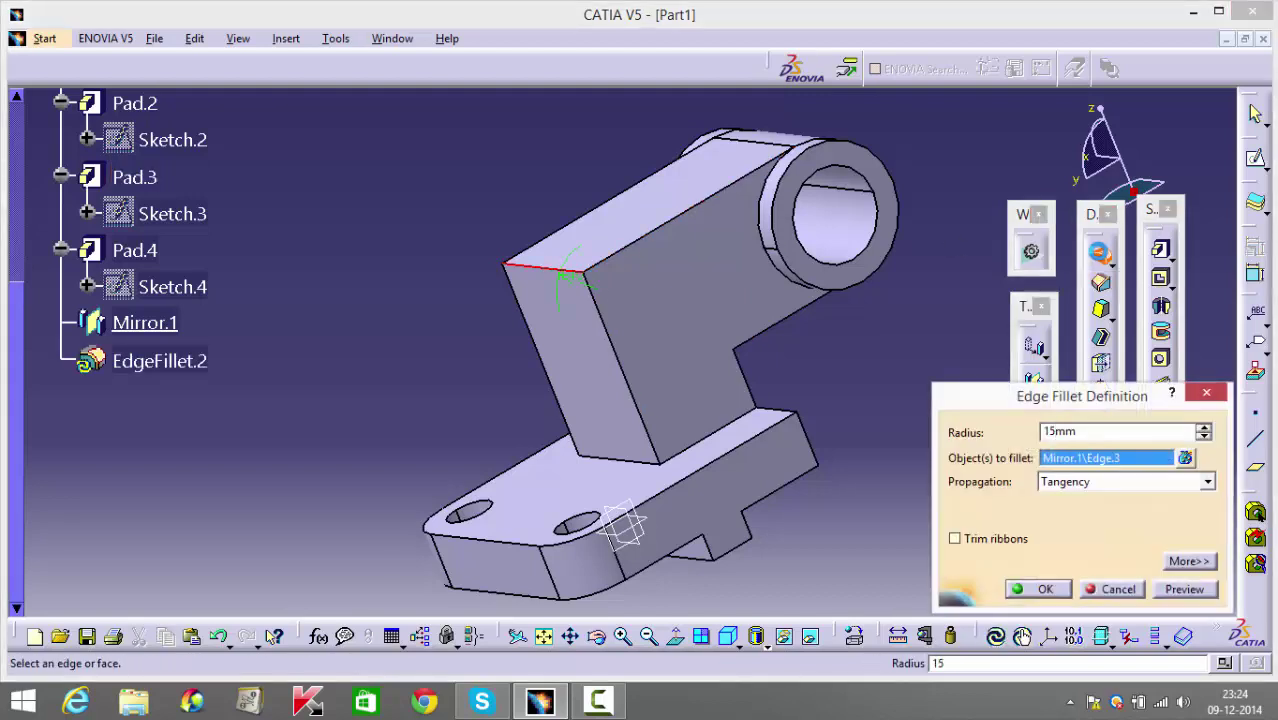
{"action": "key", "text": "Return"}
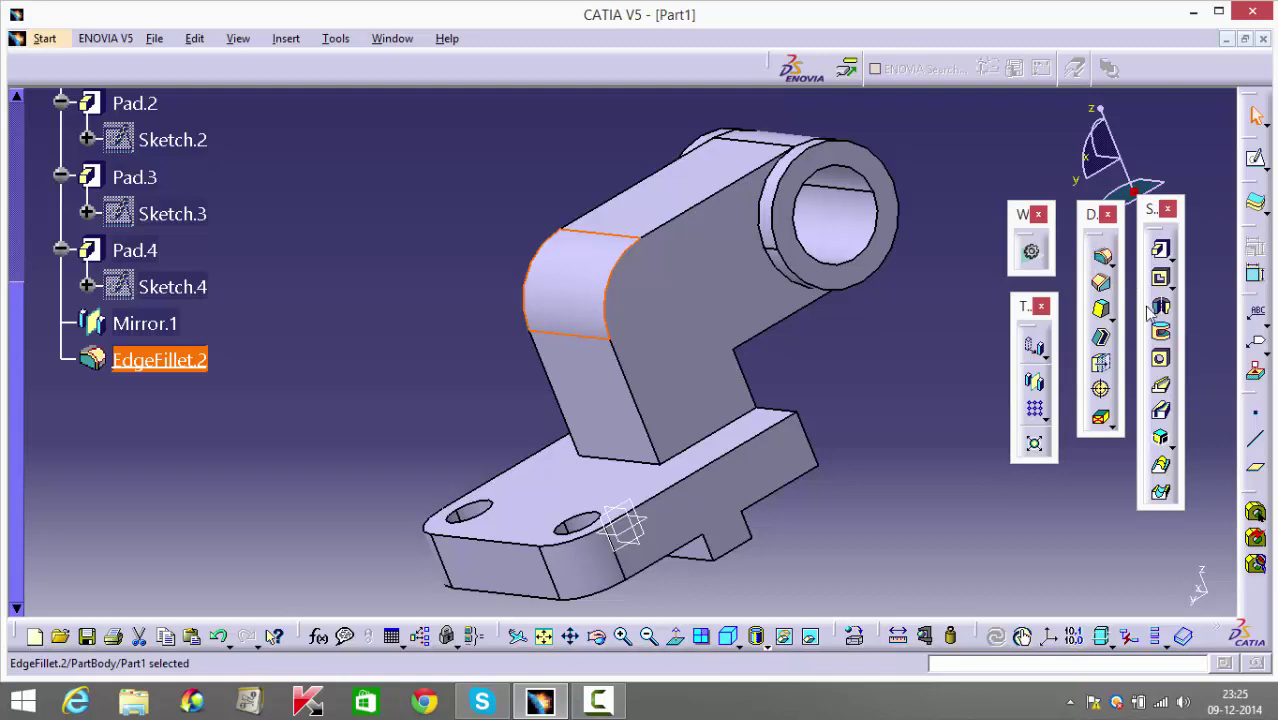
Fillet the edge where the arm's outer face meets the base plate with a 5 mm radius.
{"action": "left_click", "coordinate": [640, 461]}
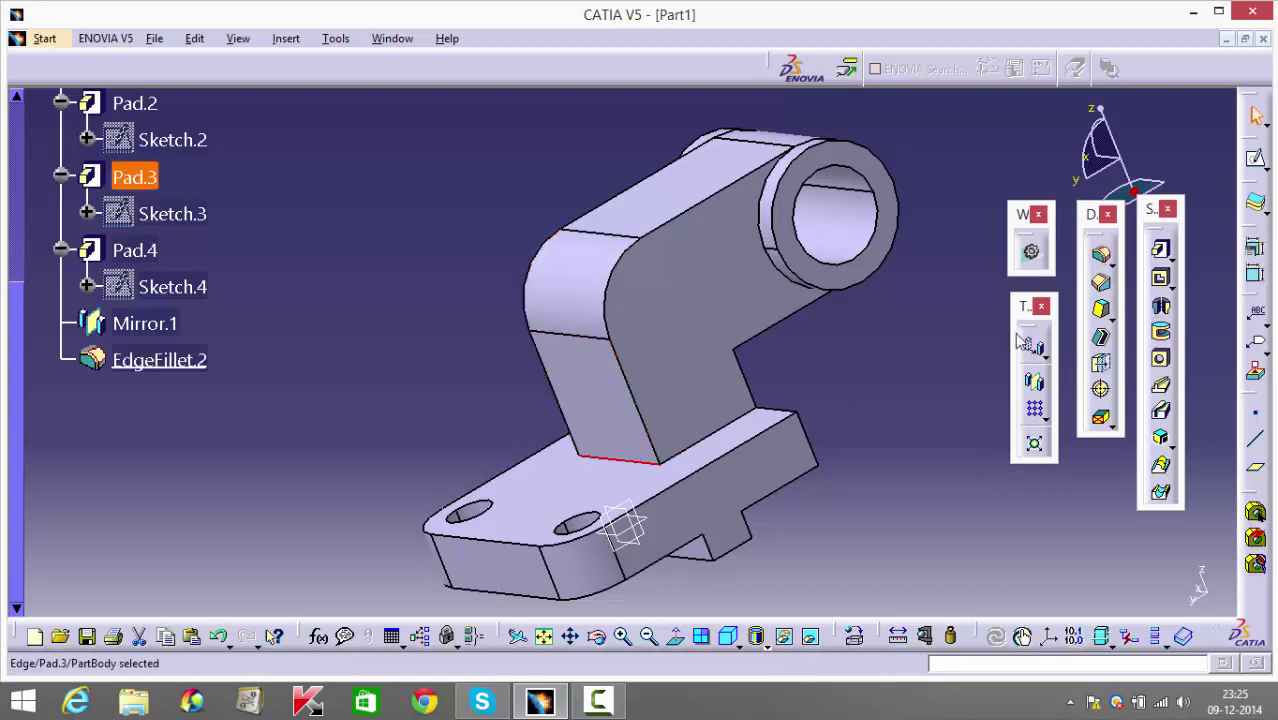
{"action": "left_click", "coordinate": [1100, 254]}
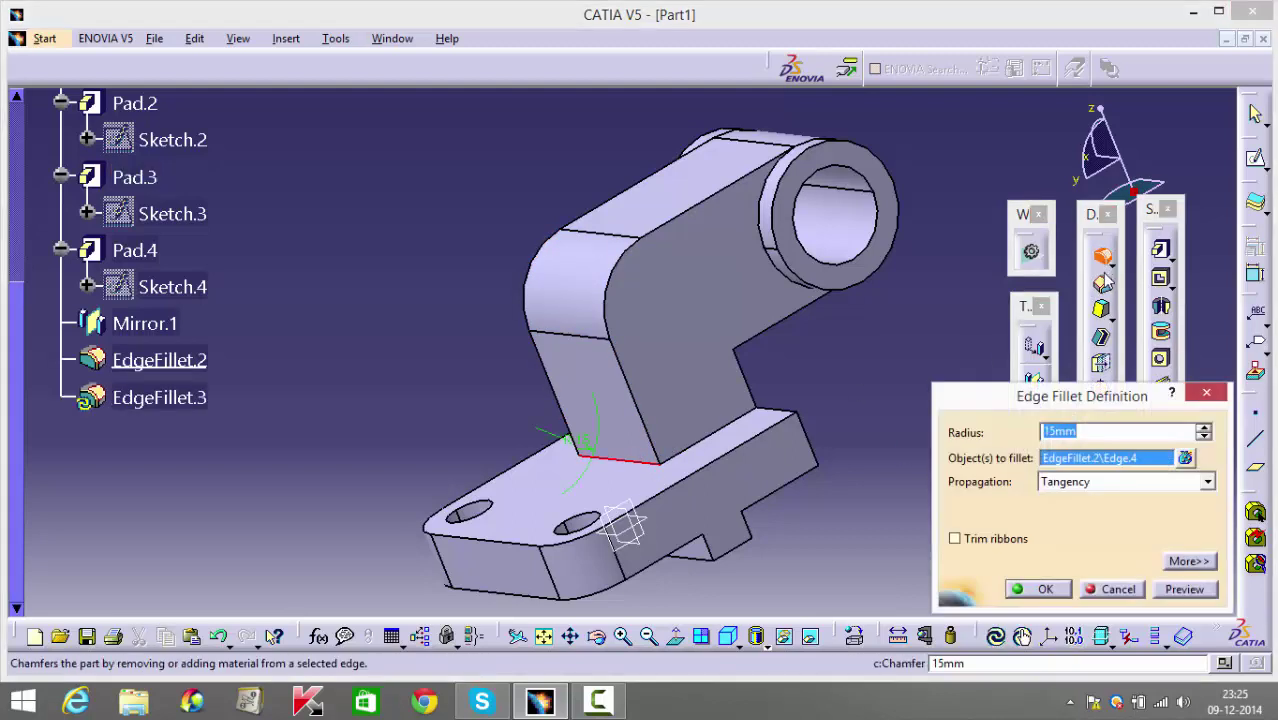
{"action": "type", "text": "5"}
{"action": "key", "text": "Return"}
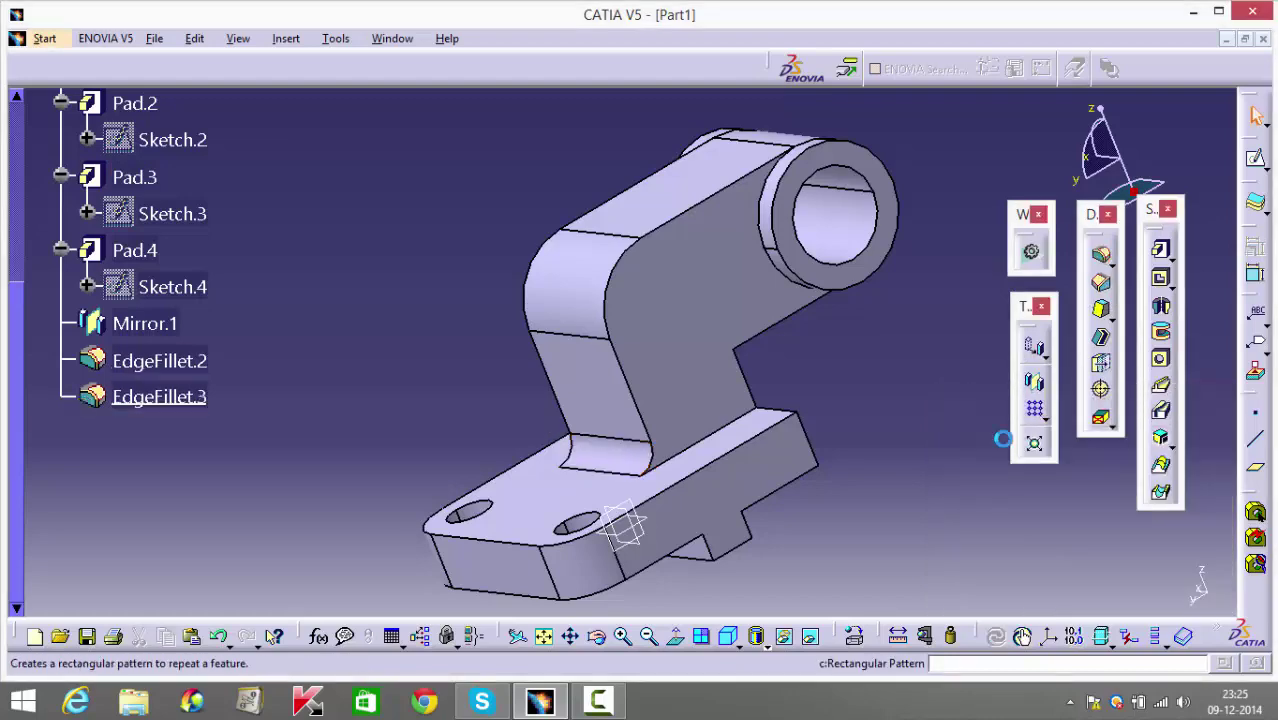
Fillet the inner corner edge on the underside of the arm, keeping the offered radius.
{"action": "middle_click_drag", "start_coordinate": [810, 414], "coordinate": [582, 302]}
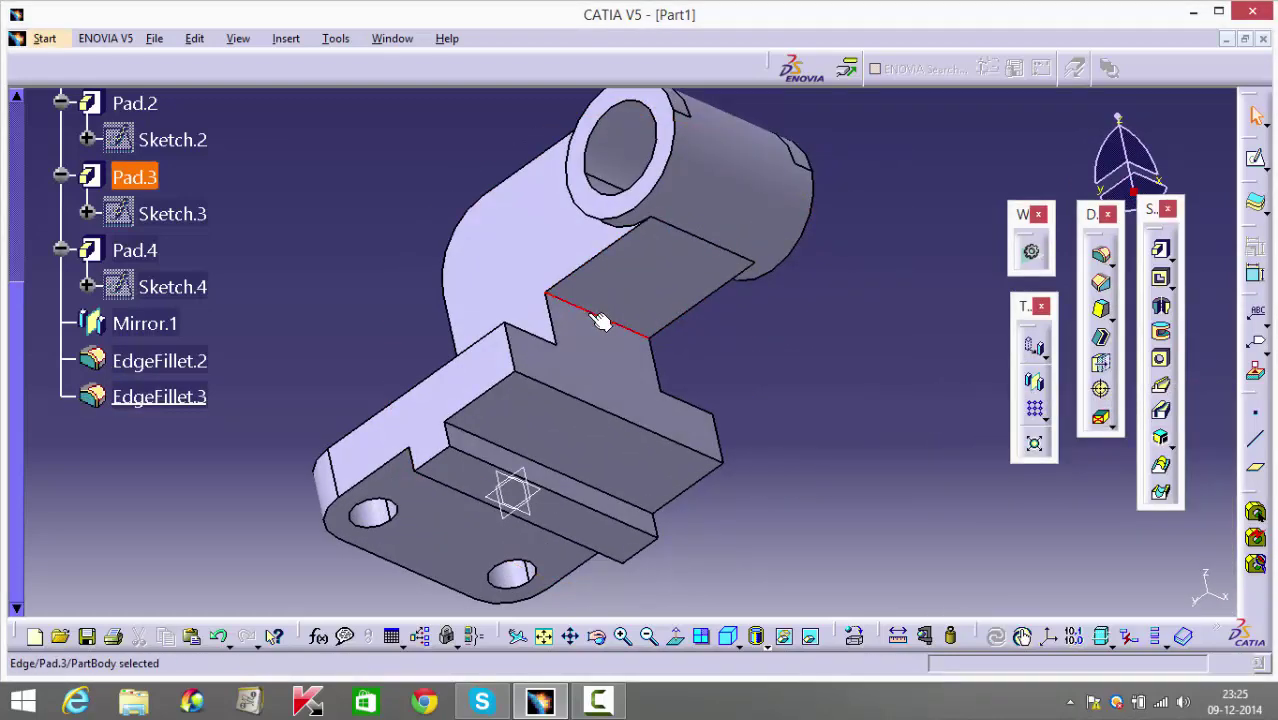
{"action": "left_click", "coordinate": [588, 313]}
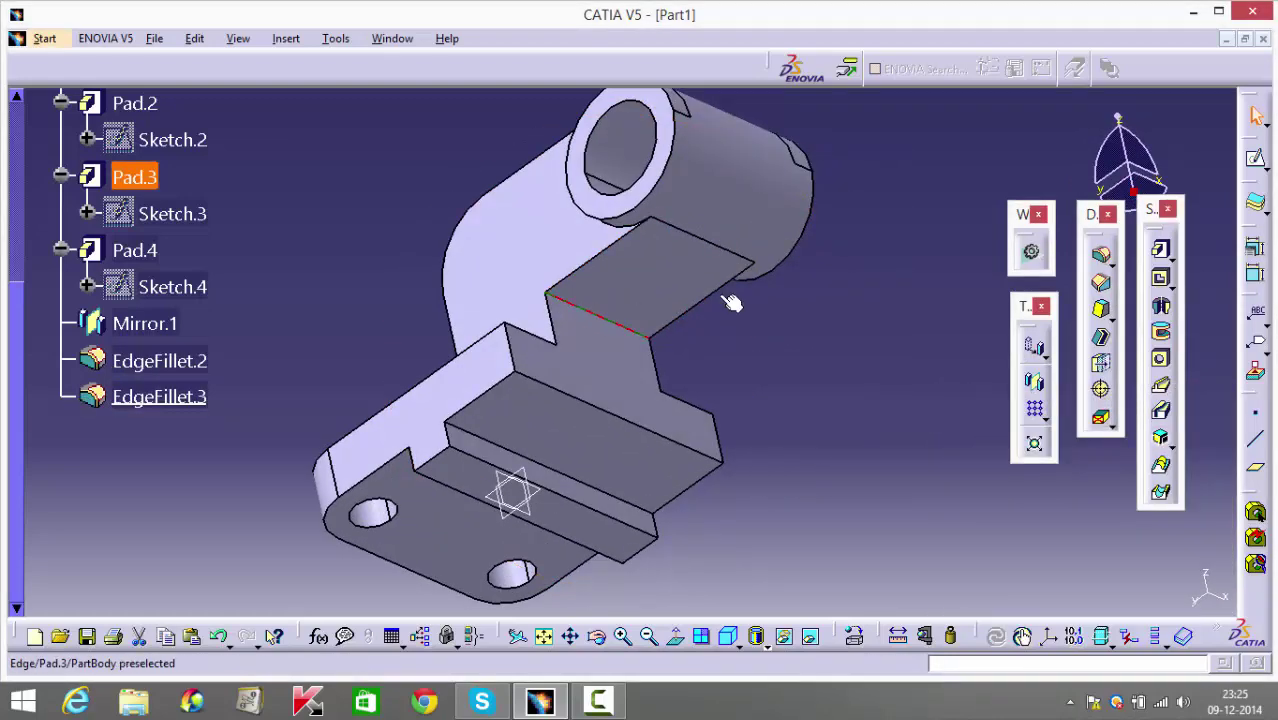
{"action": "left_click", "coordinate": [1100, 253]}
{"action": "left_click", "coordinate": [1037, 589]}
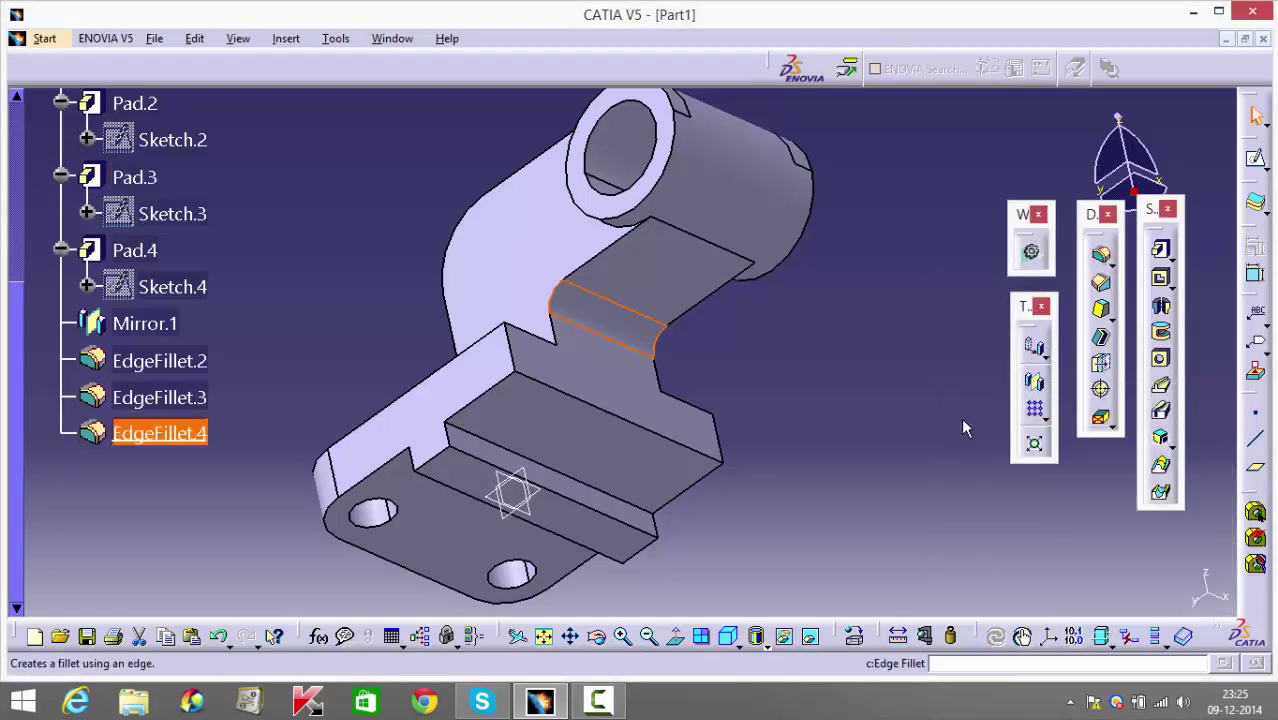
Start a sketch on the arm's flat top face and draw a circle about 60 mm in diameter centred on the arm's midline.
{"action": "middle_click_drag", "start_coordinate": [767, 383], "coordinate": [712, 427]}
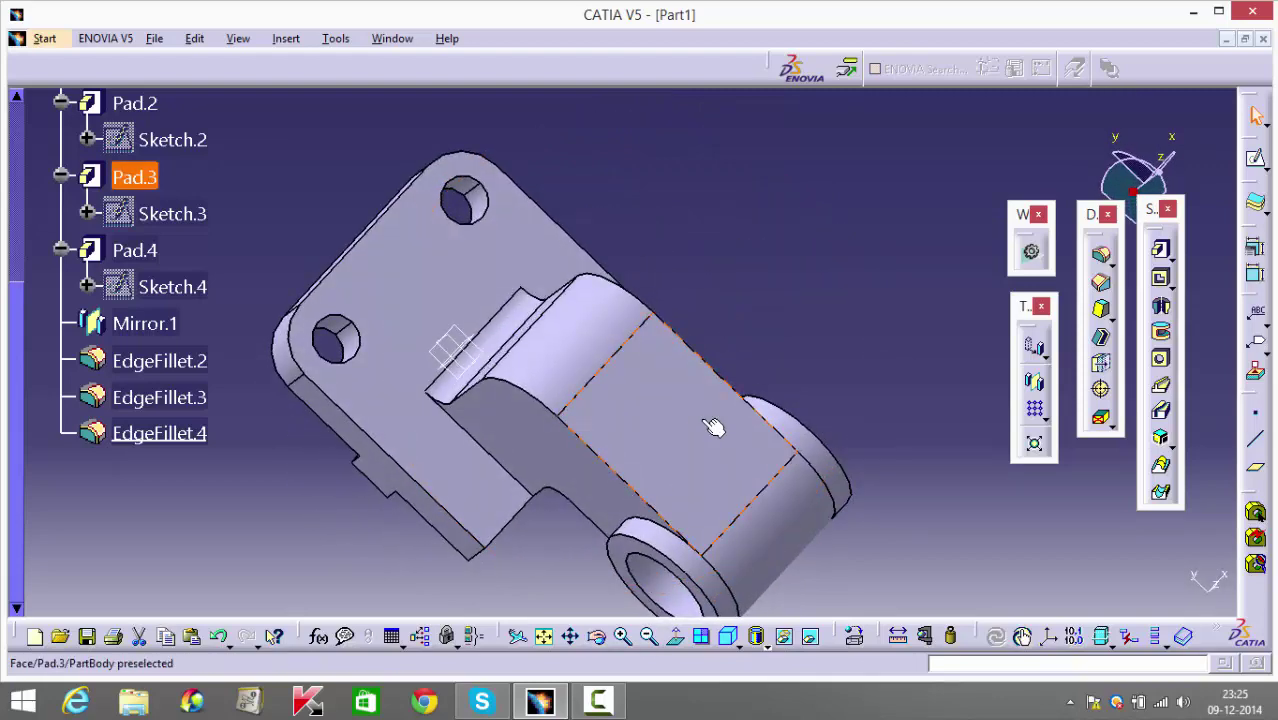
{"action": "left_click", "coordinate": [741, 400]}
{"action": "left_click", "coordinate": [1160, 251]}
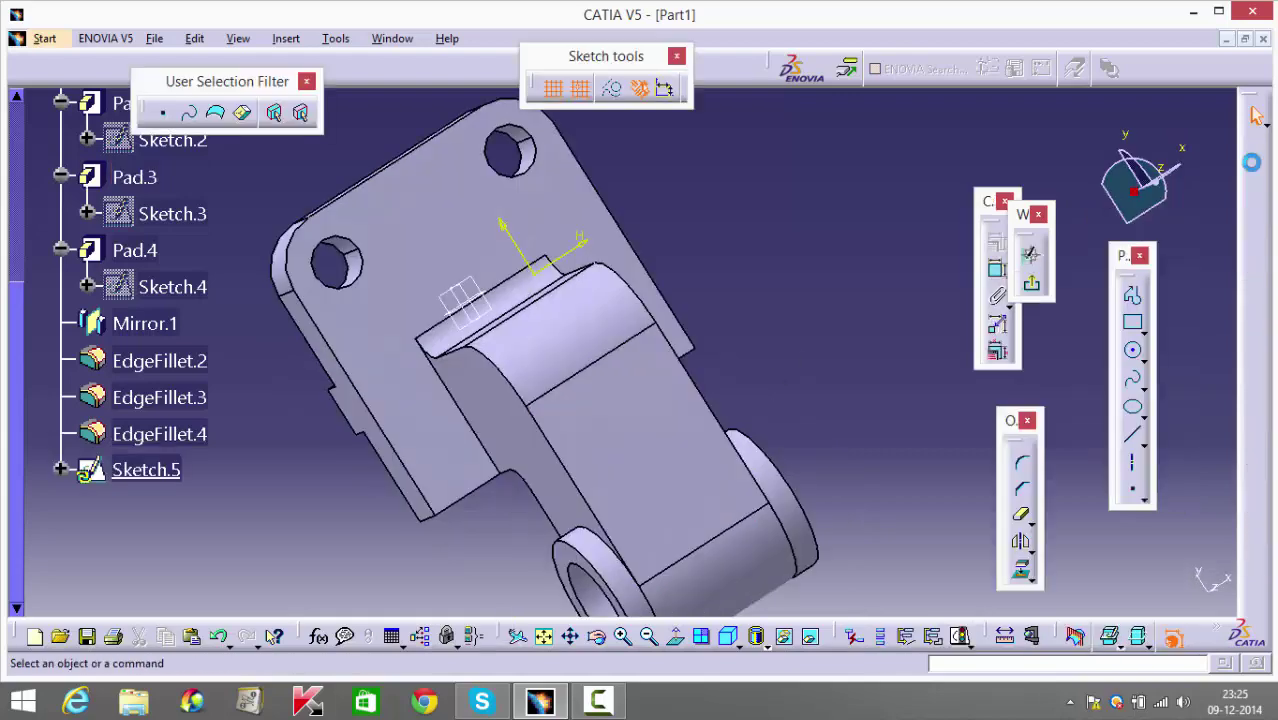
{"action": "left_click", "coordinate": [1135, 358]}
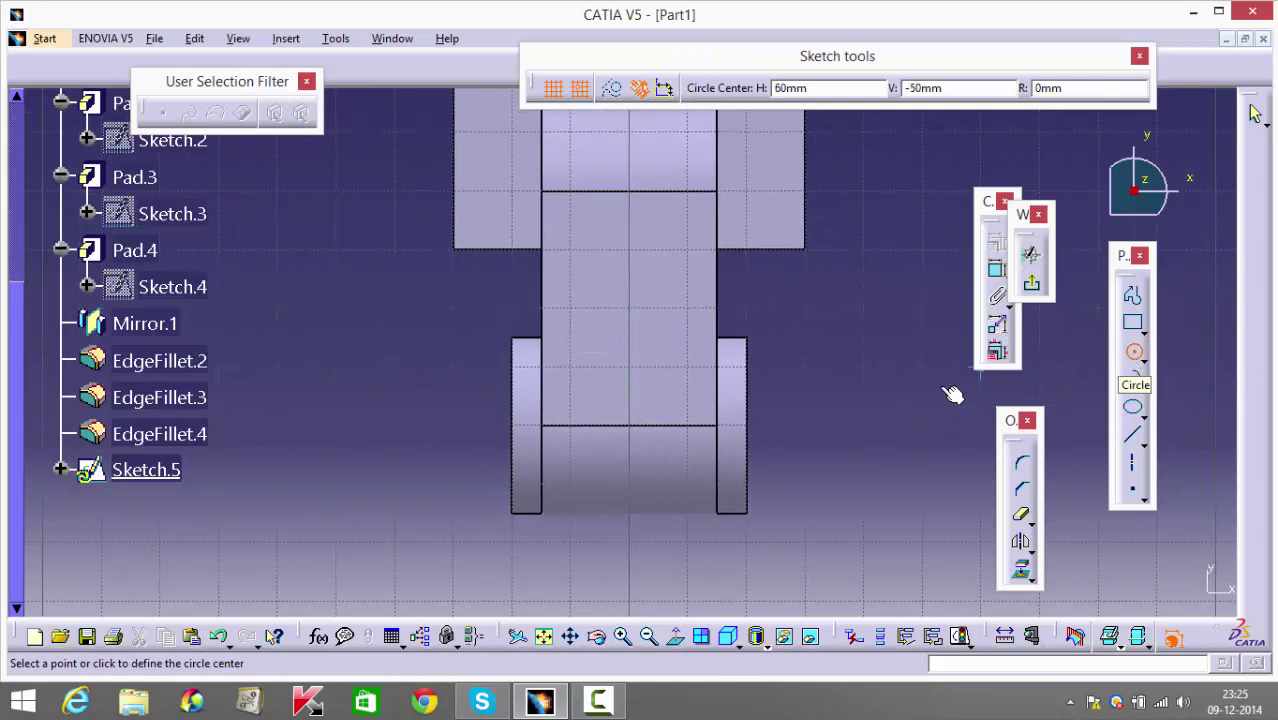
{"action": "left_click", "coordinate": [636, 303]}
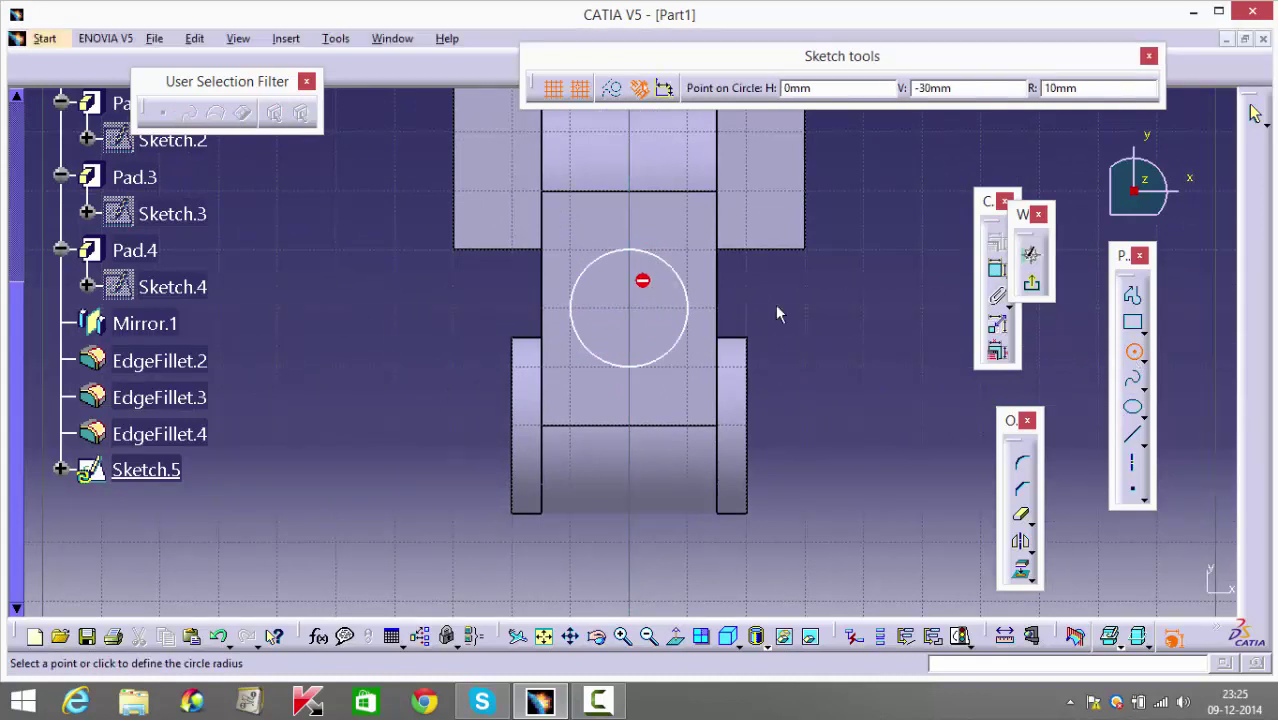
{"action": "left_click", "coordinate": [810, 316]}
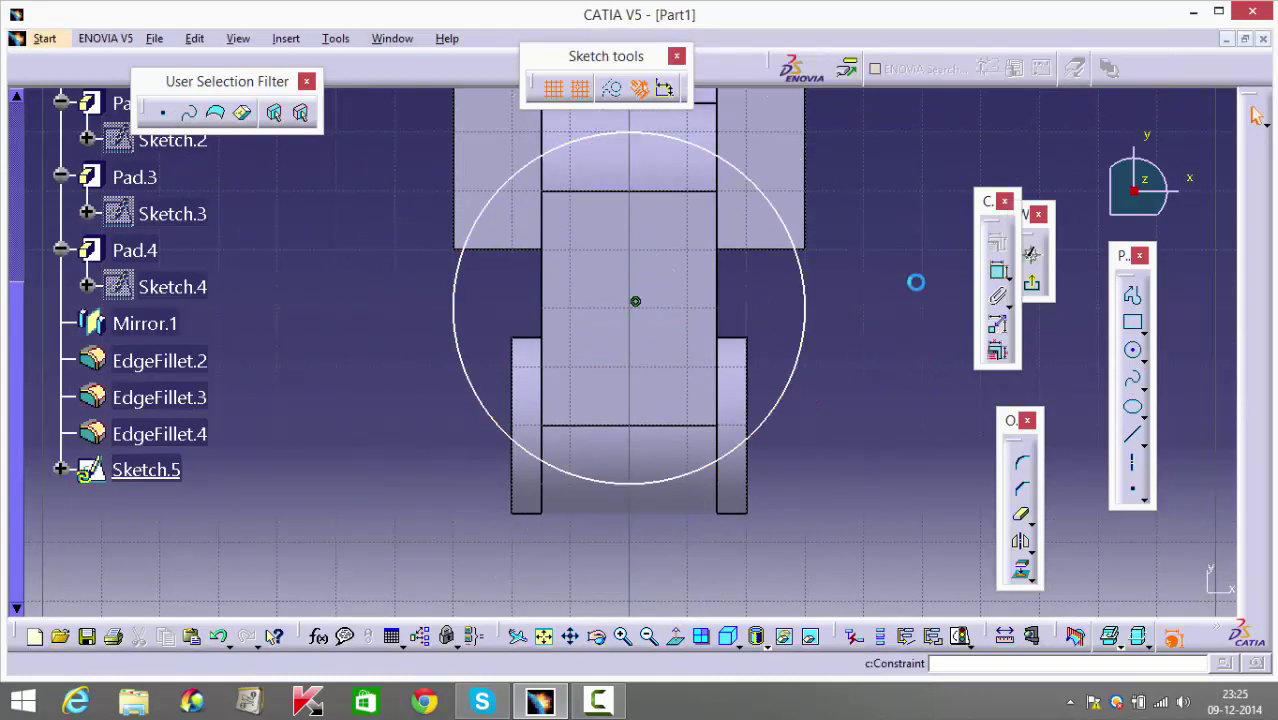
Dimension the circle's diameter and set it to 8 mm.
{"action": "key", "text": "Return"}
{"action": "left_click", "coordinate": [813, 314]}
{"action": "left_click", "coordinate": [877, 264]}
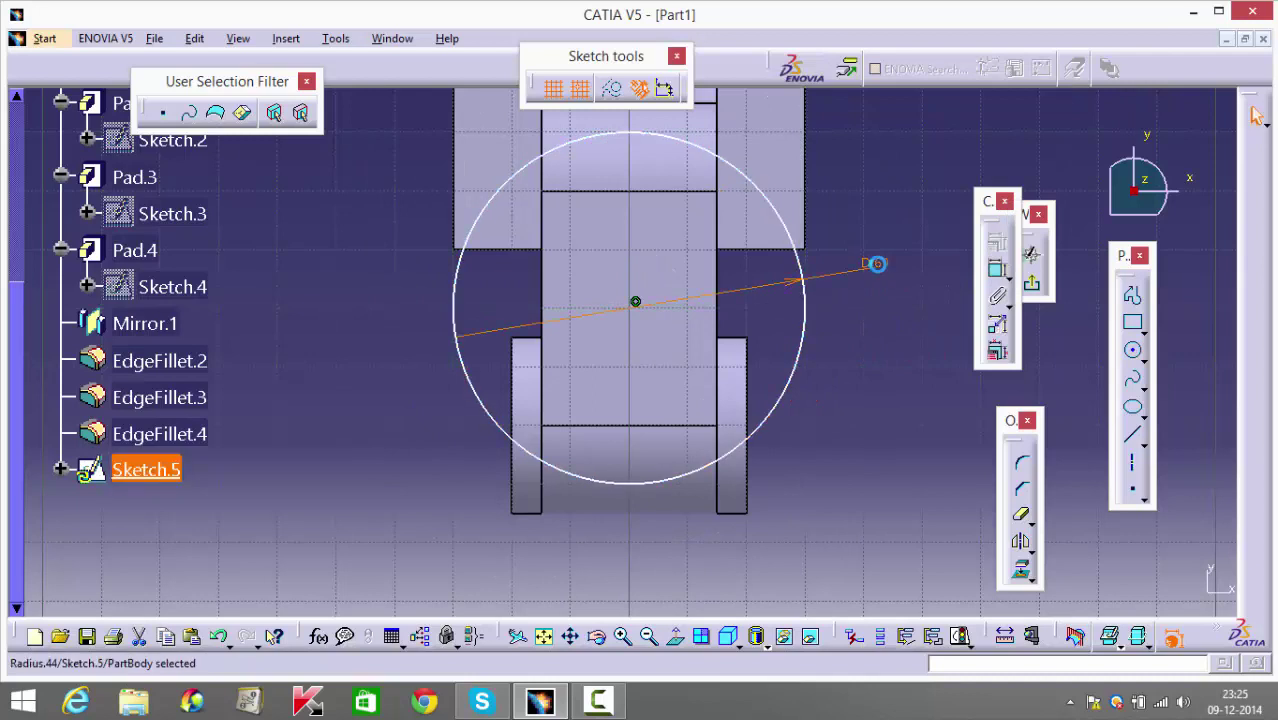
{"action": "type", "text": "8"}
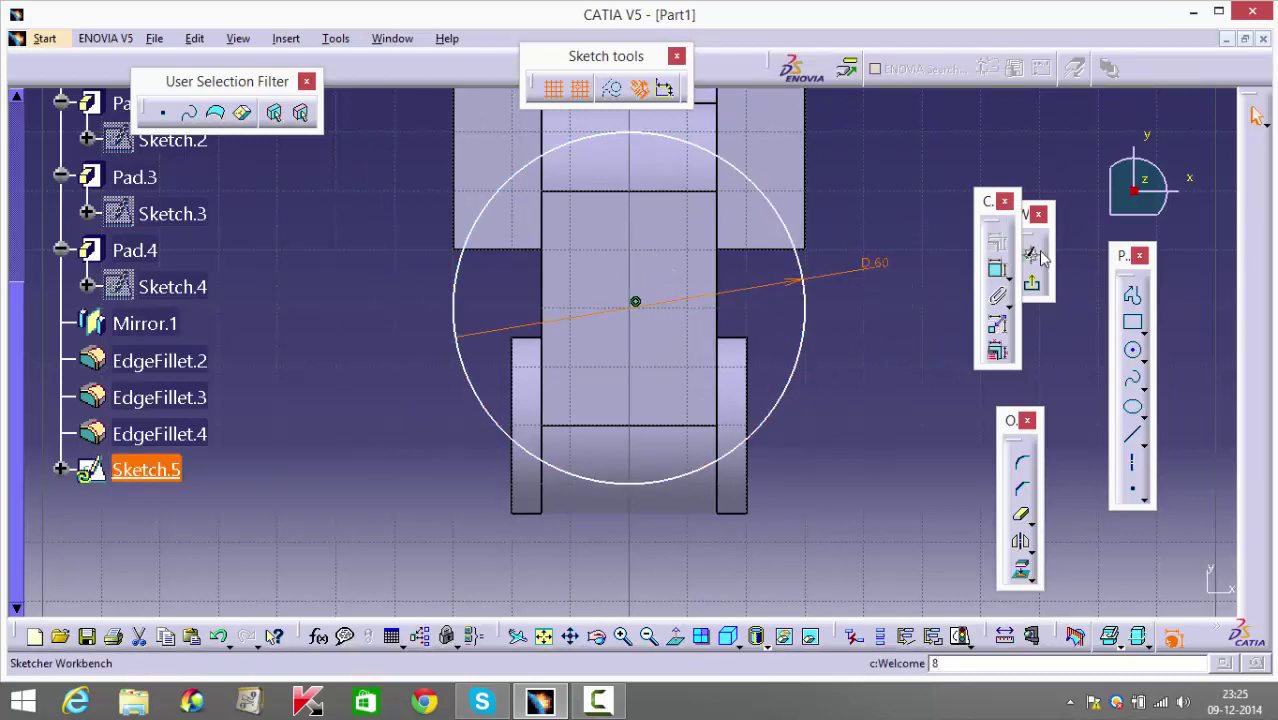
{"action": "double_click", "coordinate": [876, 262]}
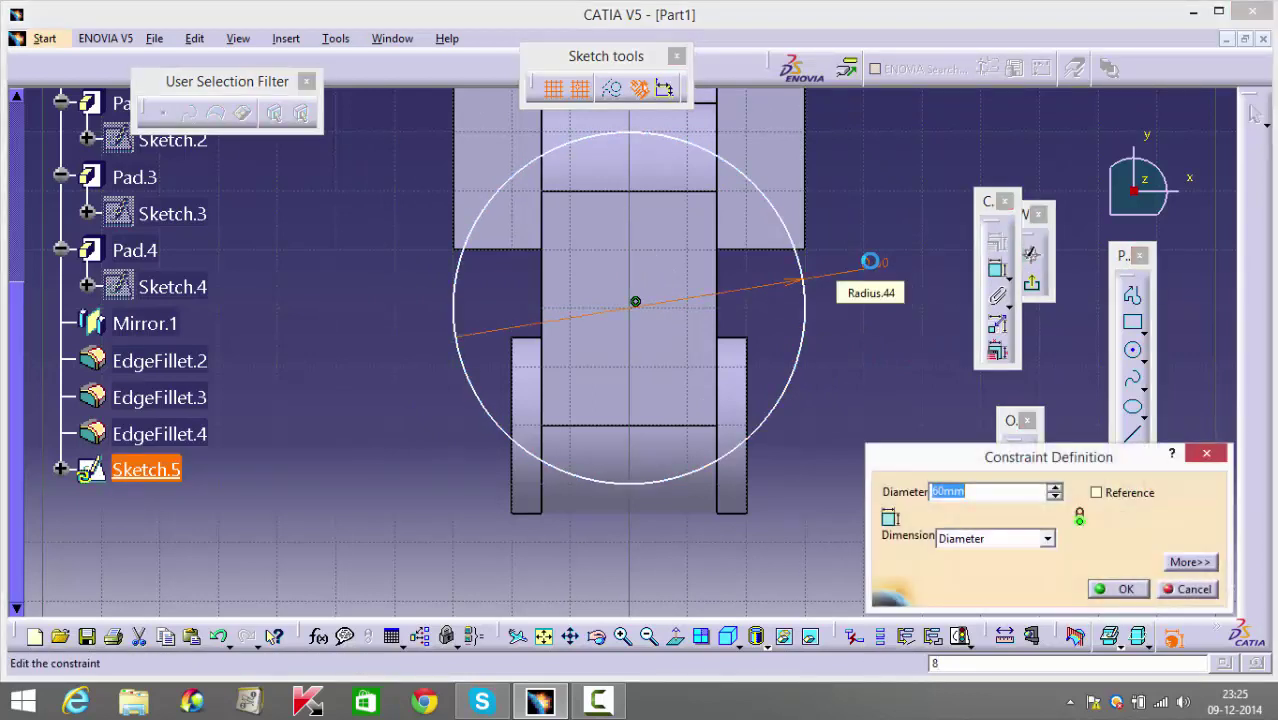
{"action": "key", "text": "Return"}
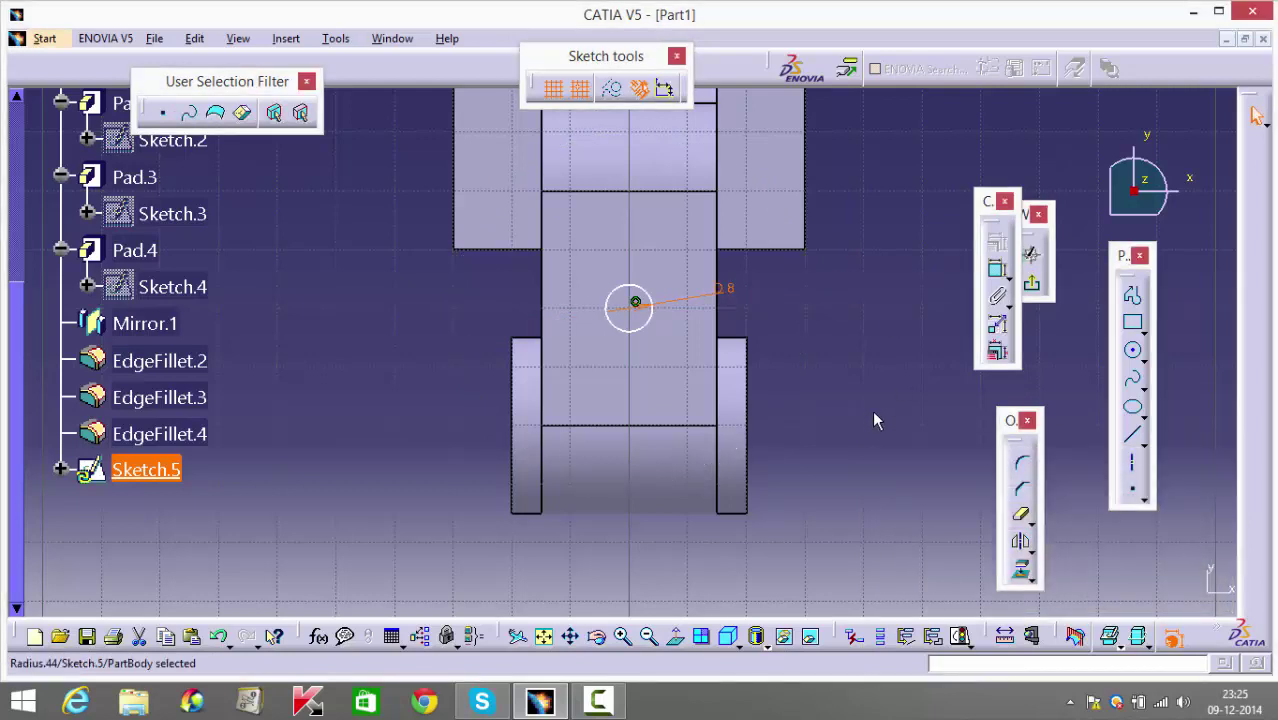
Dimension the circle's centre from the edge where the arm's rounded end begins and set the distance to 20 mm.
{"action": "left_click", "coordinate": [997, 269]}
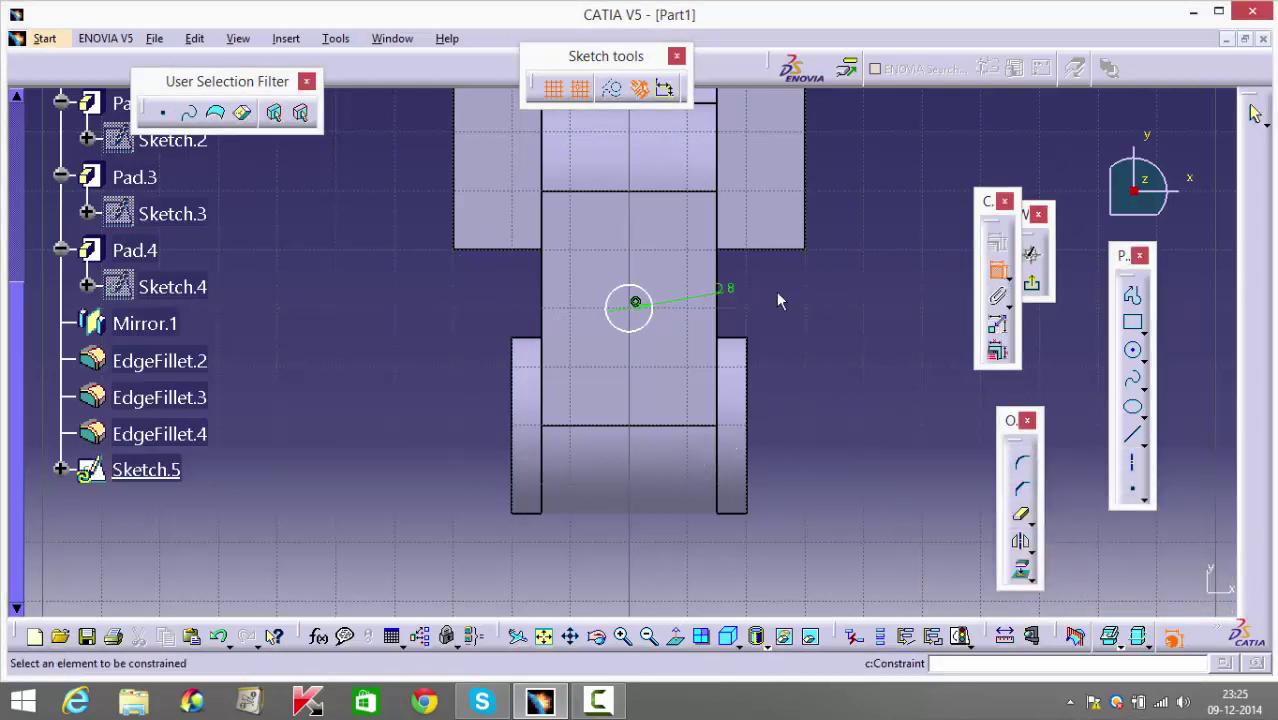
{"action": "left_click", "coordinate": [636, 303]}
{"action": "left_click", "coordinate": [750, 427]}
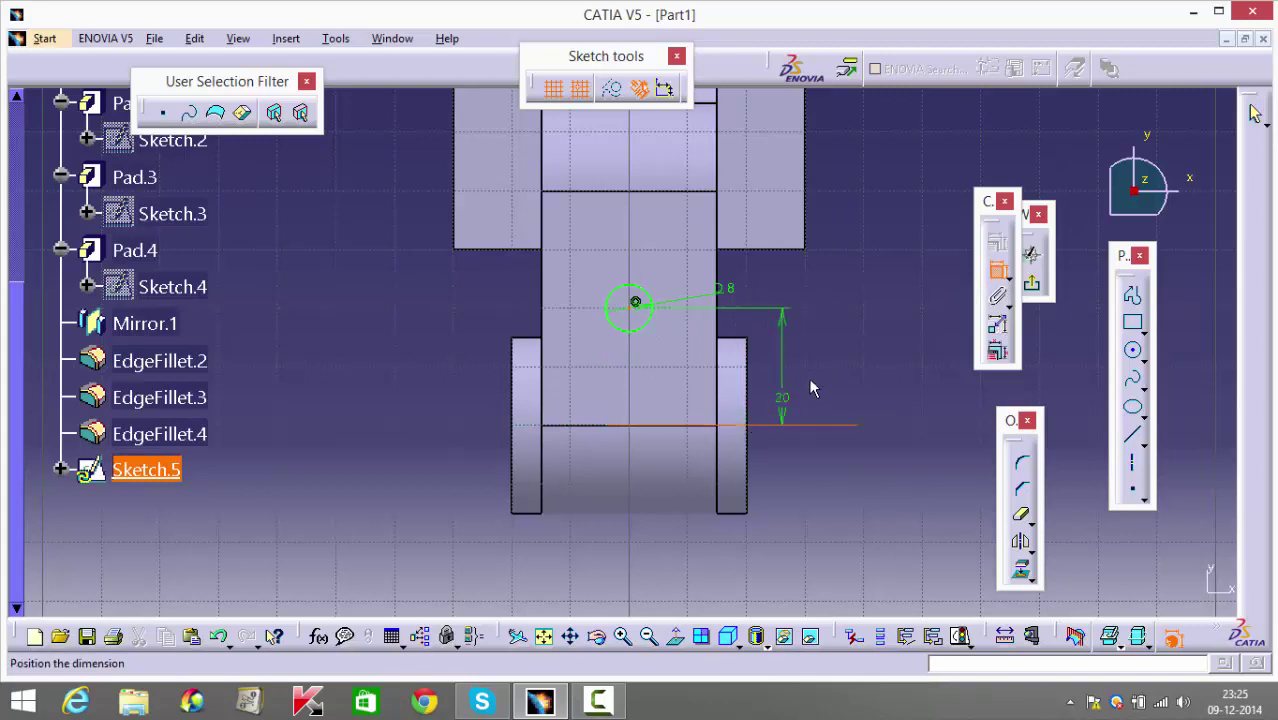
{"action": "left_click", "coordinate": [830, 370]}
{"action": "double_click", "coordinate": [823, 361]}
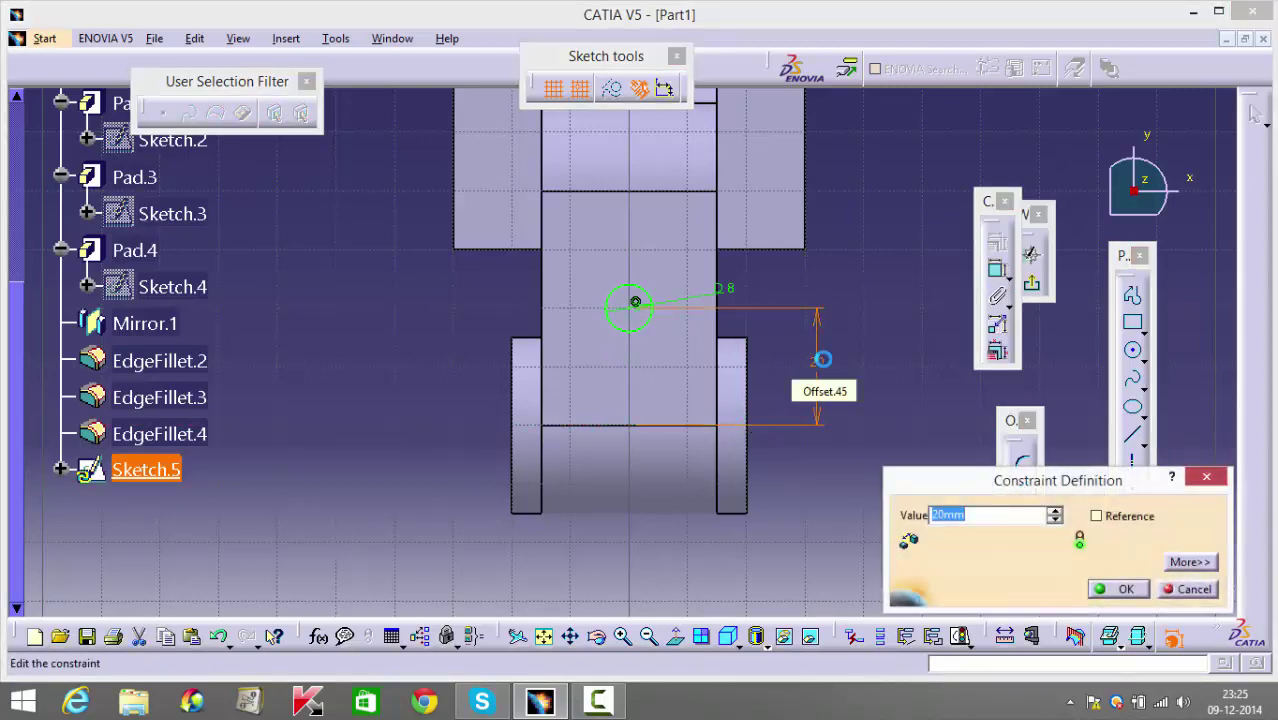
{"action": "type", "text": "20"}
{"action": "key", "text": "Return"}
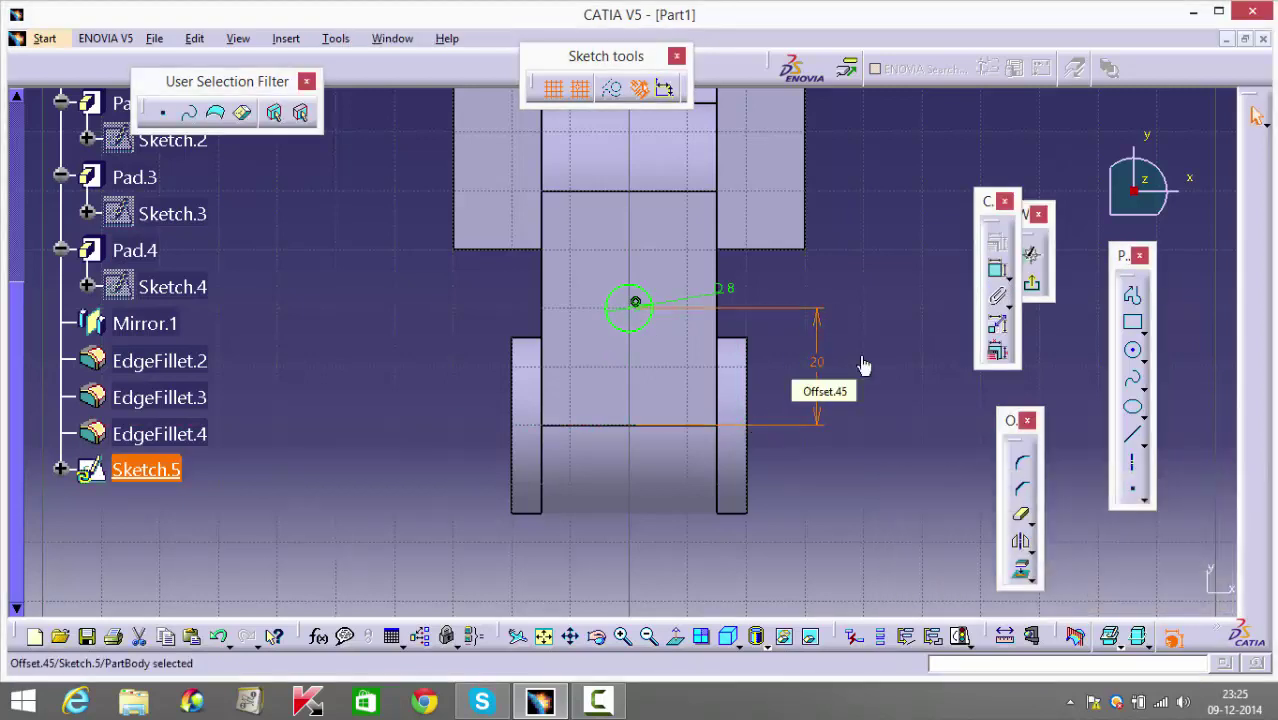
Exit the sketch and cut the circle through the arm as a pocket with the Up to last limit.
{"action": "left_click", "coordinate": [1031, 283]}
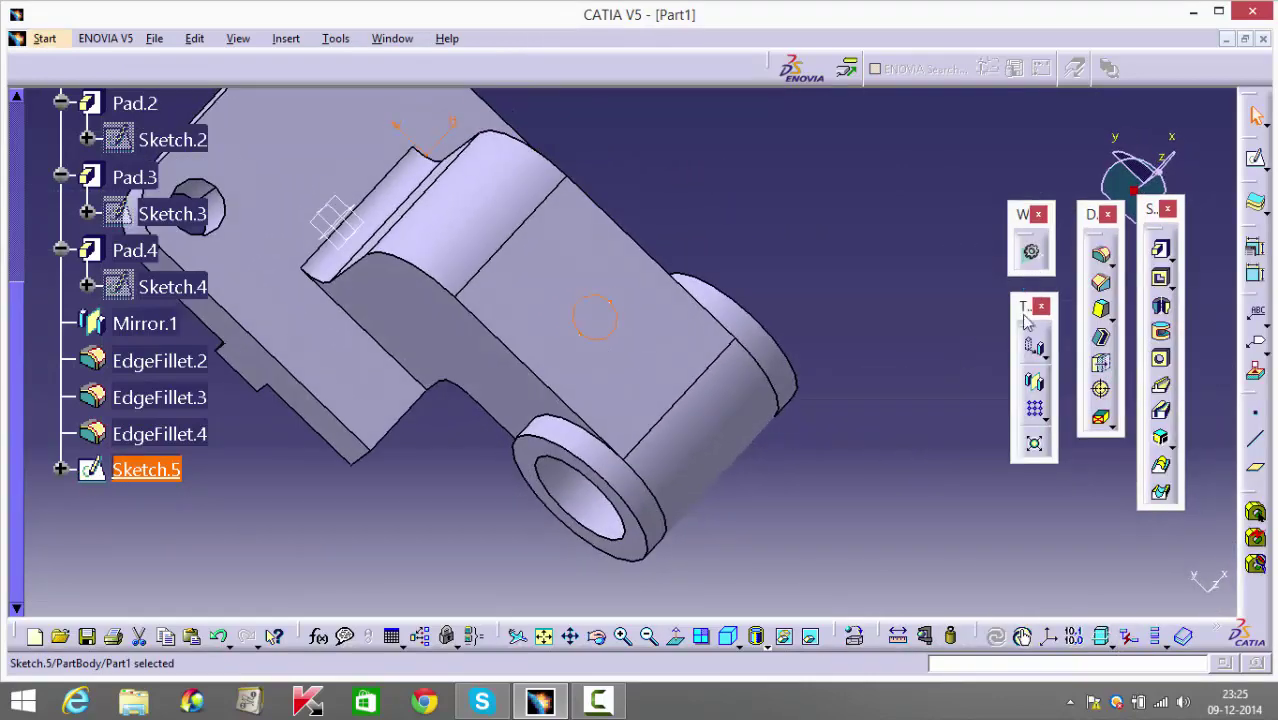
{"action": "left_click", "coordinate": [1160, 277]}
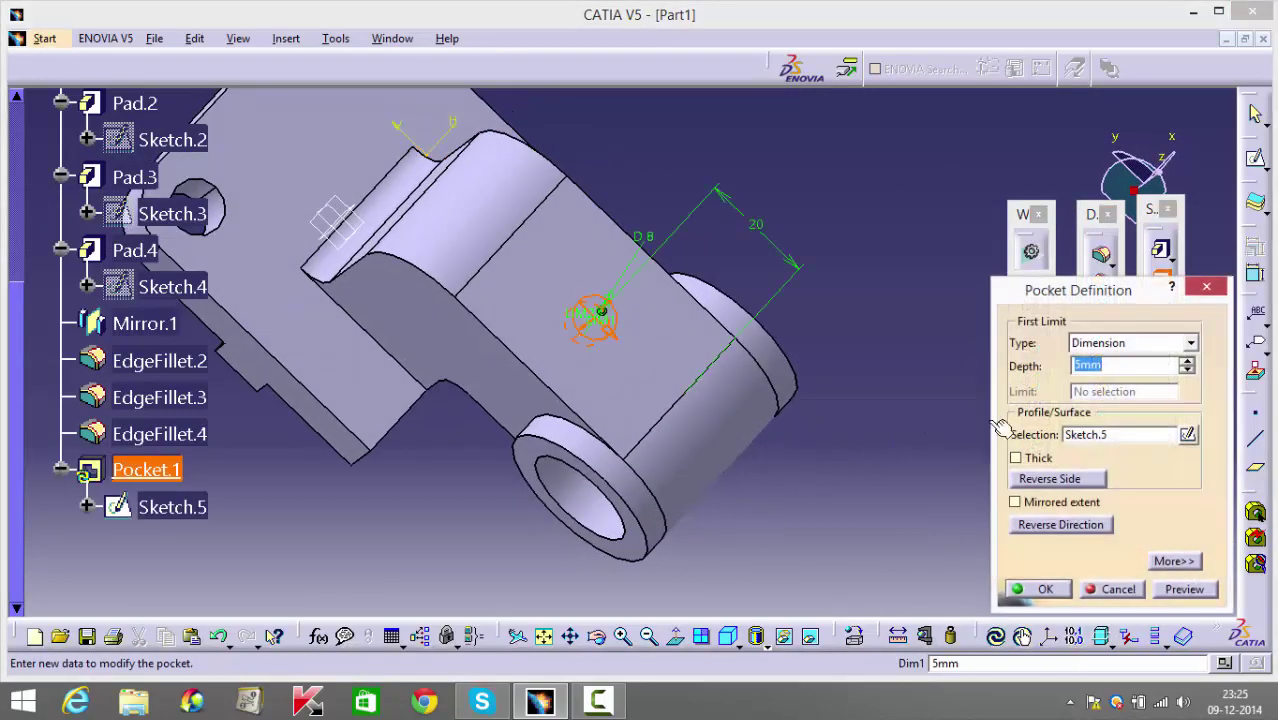
{"action": "left_click", "coordinate": [1102, 344]}
{"action": "left_click", "coordinate": [1112, 390]}
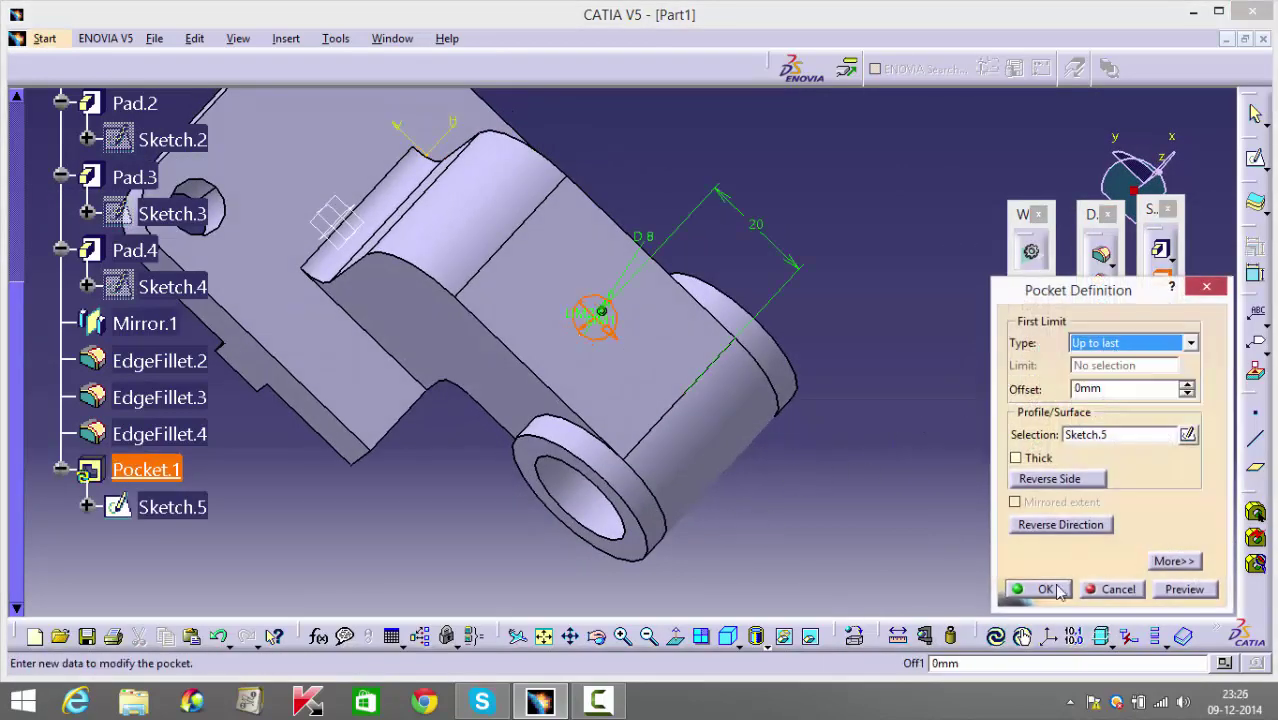
{"action": "left_click", "coordinate": [1045, 589]}
{"action": "middle_click_drag", "start_coordinate": [921, 580], "coordinate": [760, 390]}
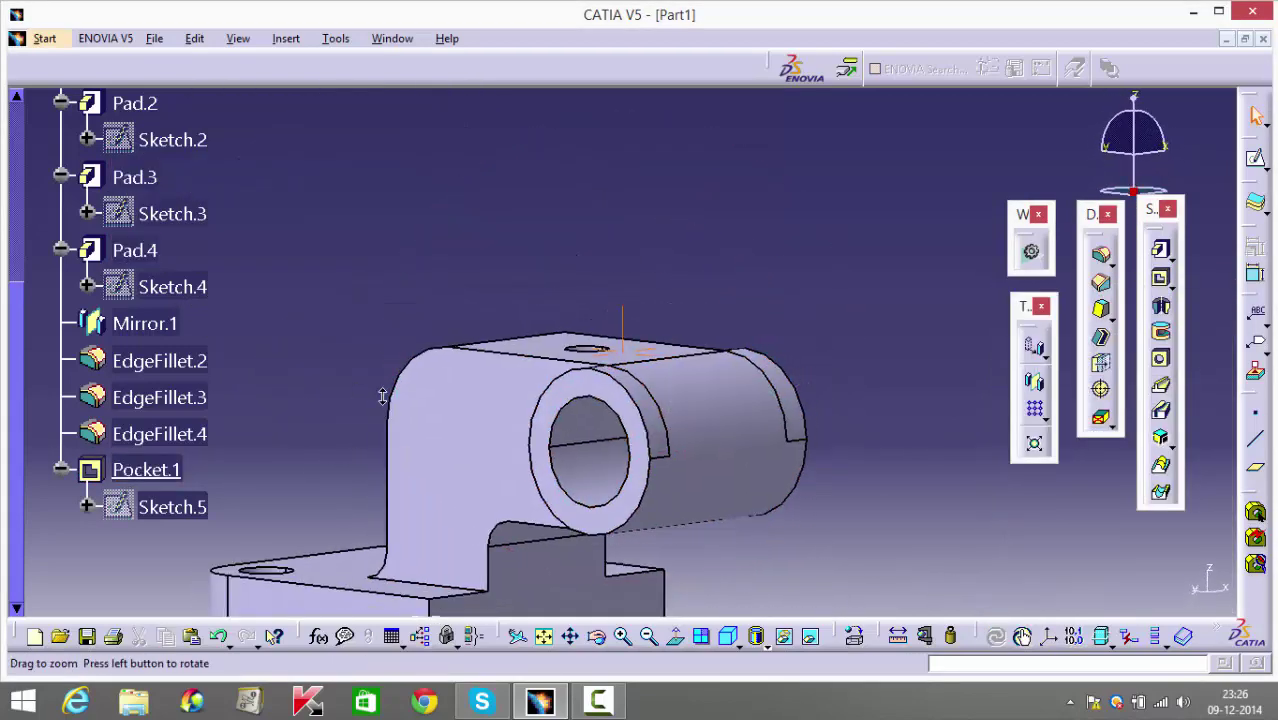
{"action": "middle_click_drag", "start_coordinate": [382, 397], "coordinate": [684, 507]}
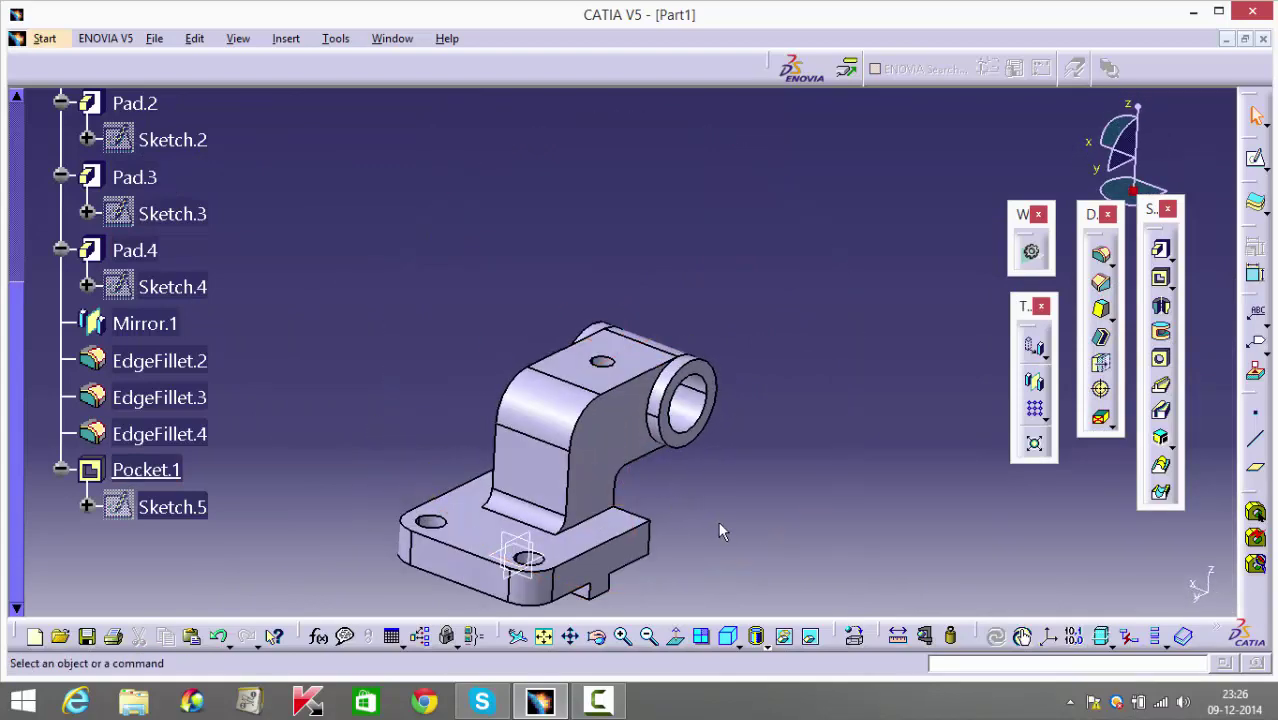
{"action": "middle_click_drag", "start_coordinate": [718, 531], "coordinate": [639, 442]}
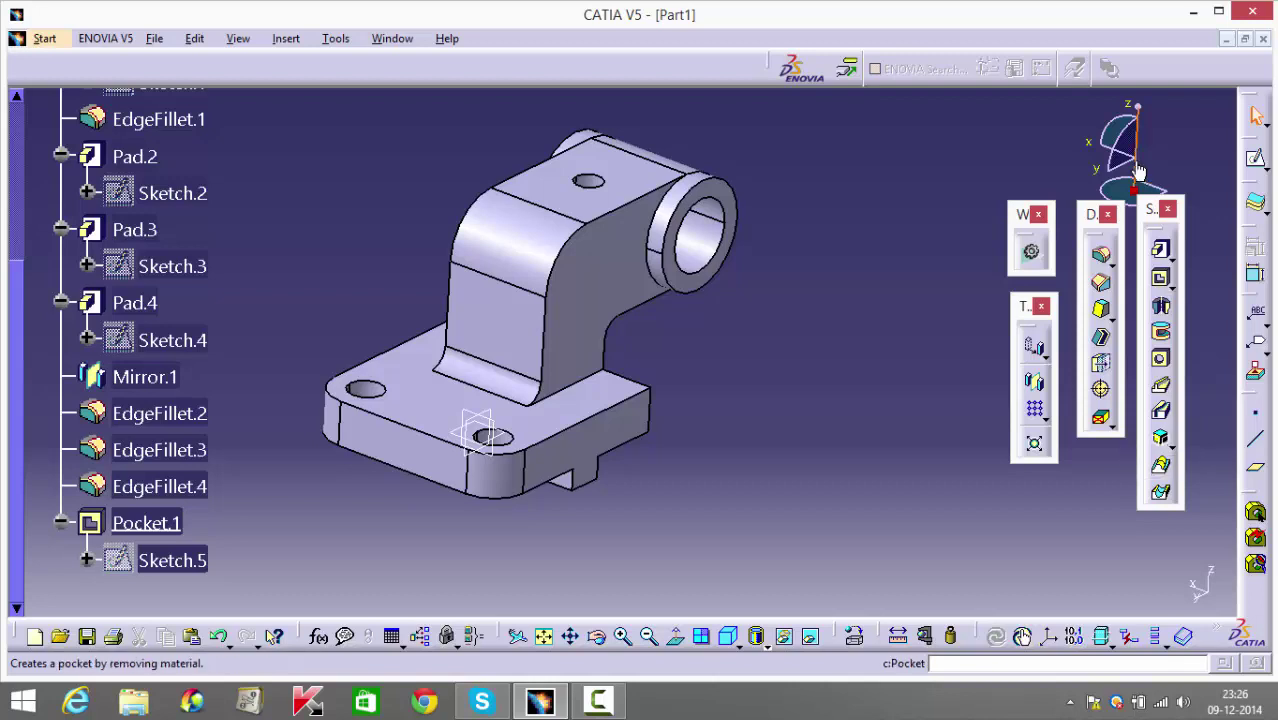
{"action": "left_click", "coordinate": [1172, 446]}
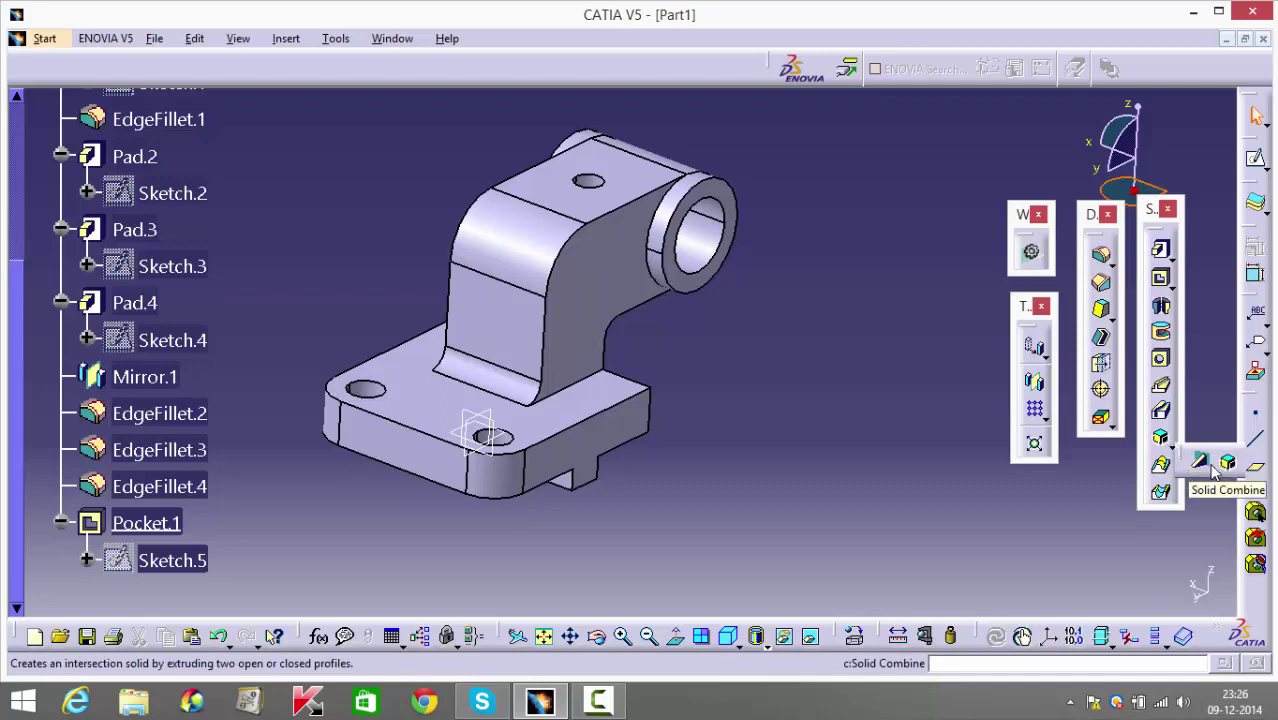
{"action": "left_click", "coordinate": [1203, 463]}
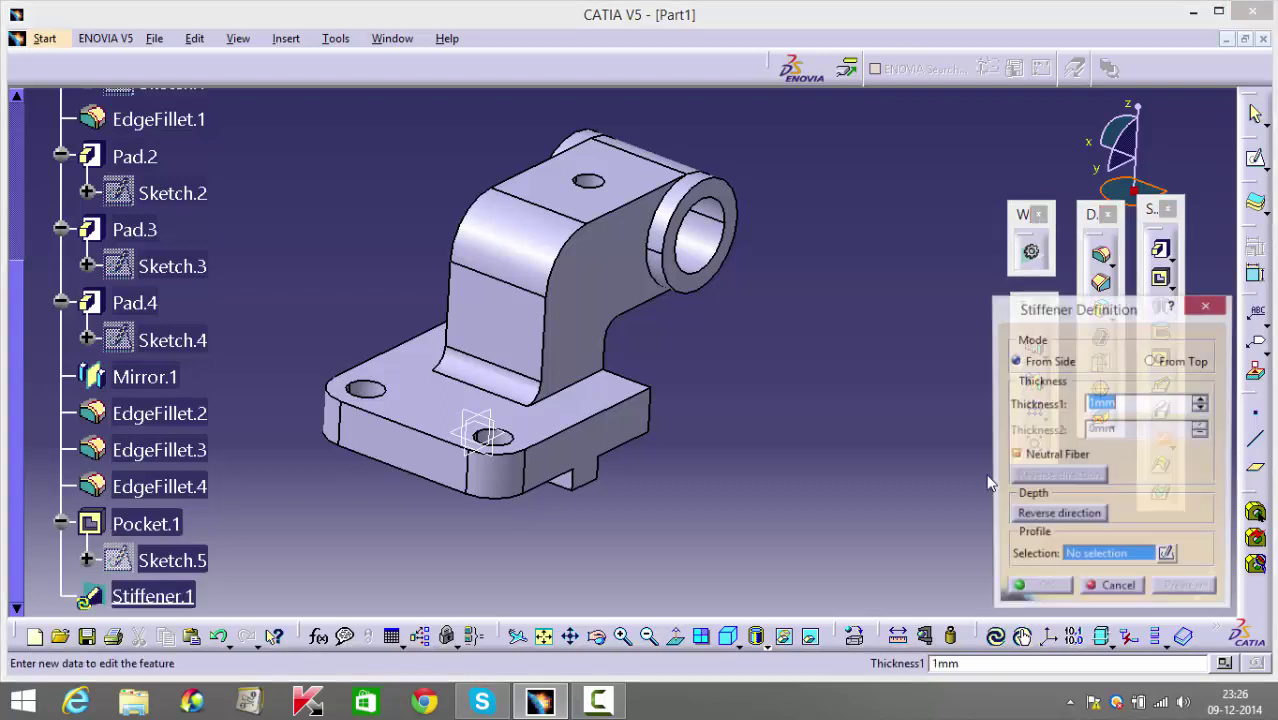
{"action": "left_click", "coordinate": [1088, 590]}
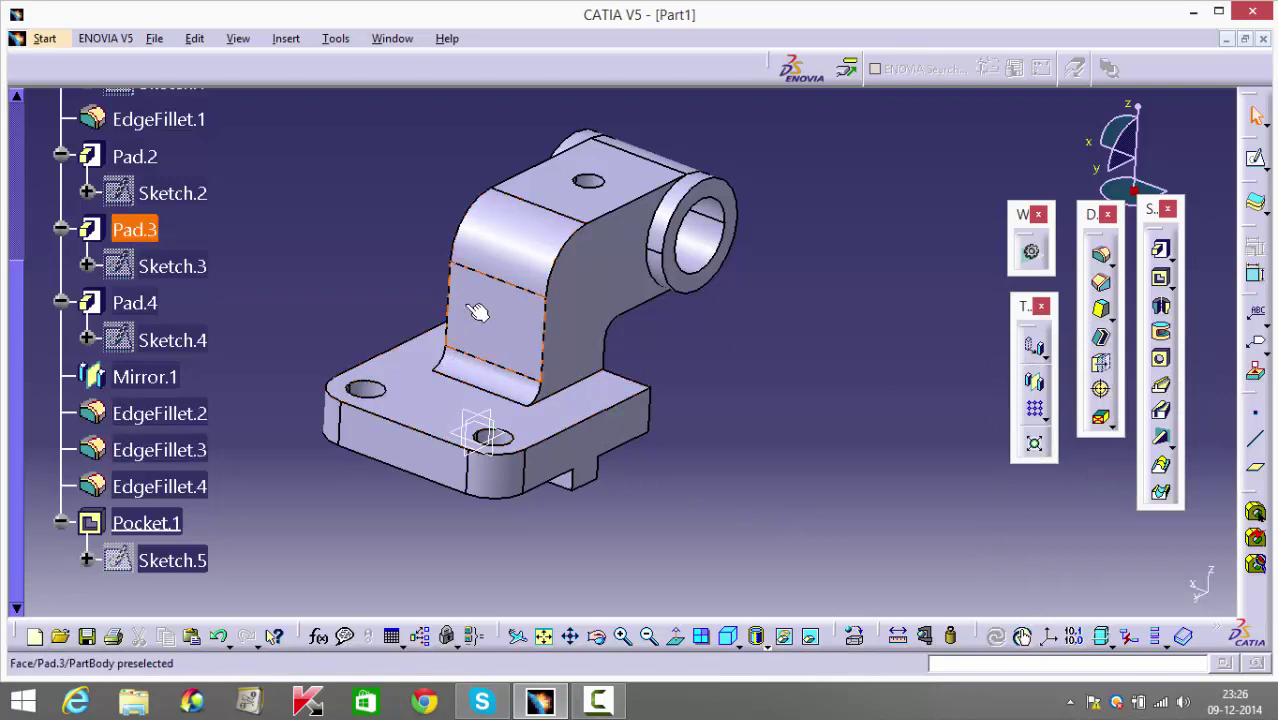
Start a sketch on the yz plane and draw a slanted line from above the arm's bend down toward the plate's outer end.
{"action": "left_click", "coordinate": [487, 430]}
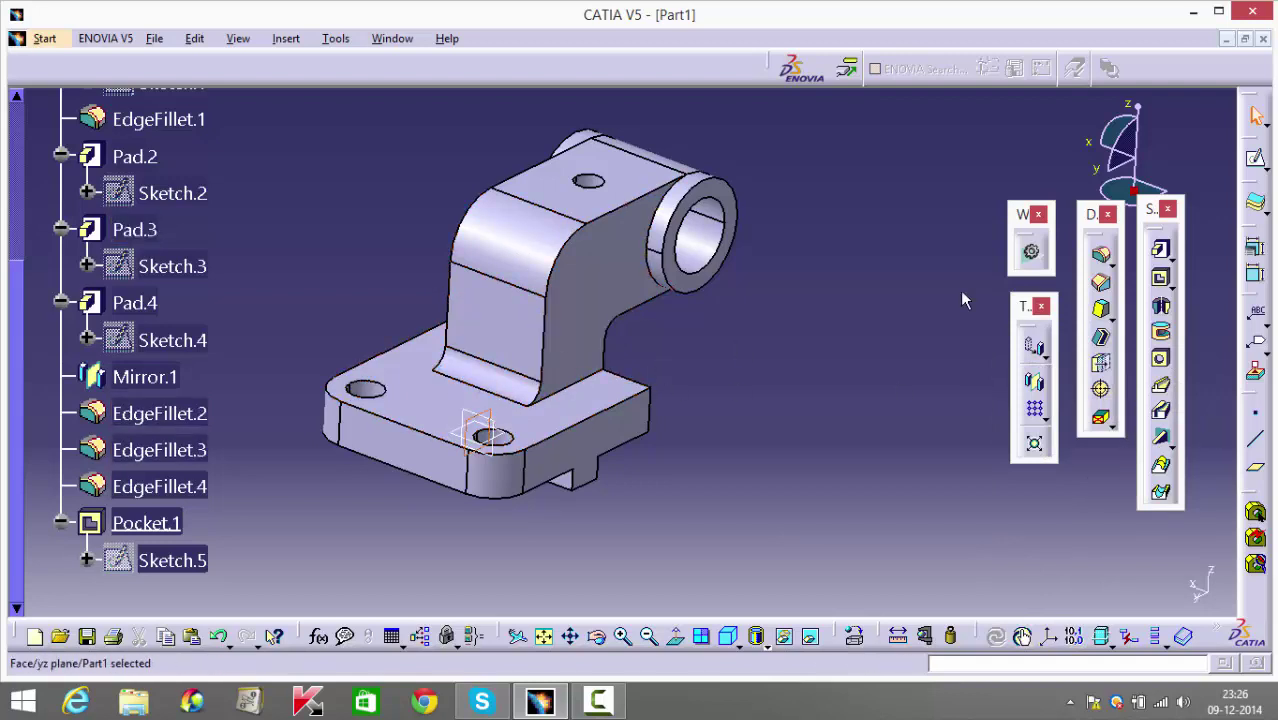
{"action": "left_click", "coordinate": [1254, 170]}
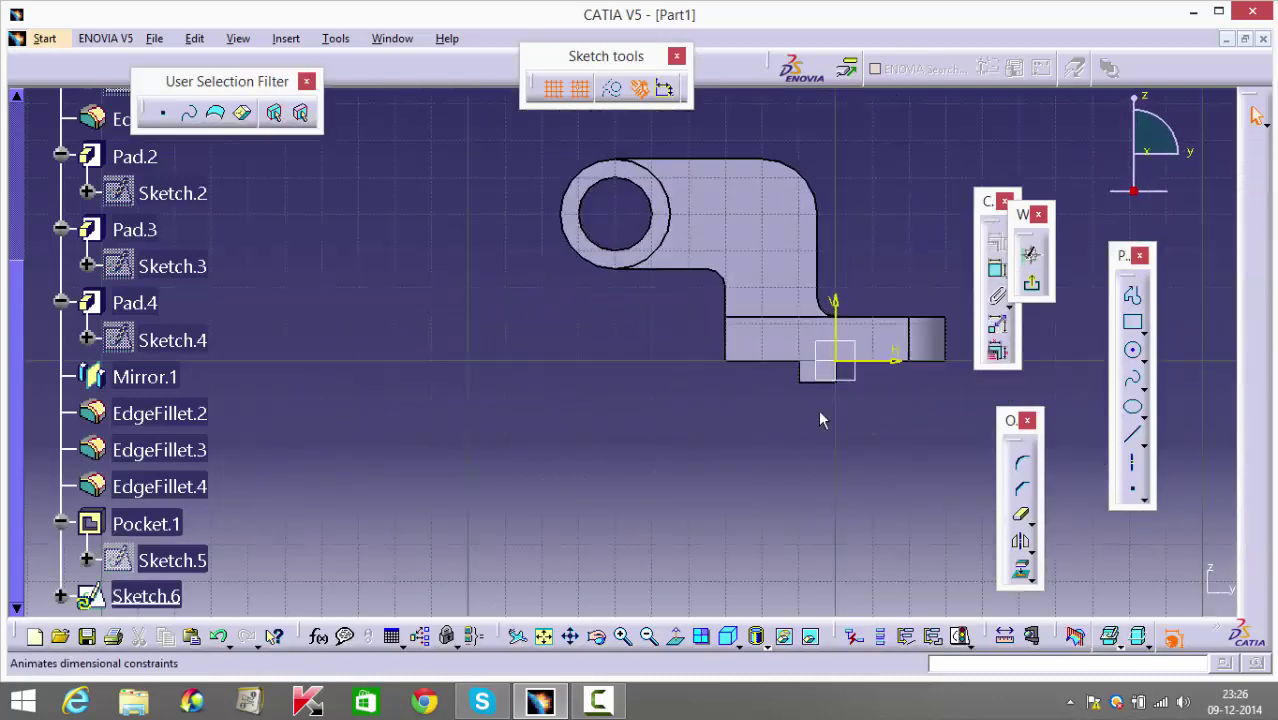
{"action": "left_click", "coordinate": [1132, 433]}
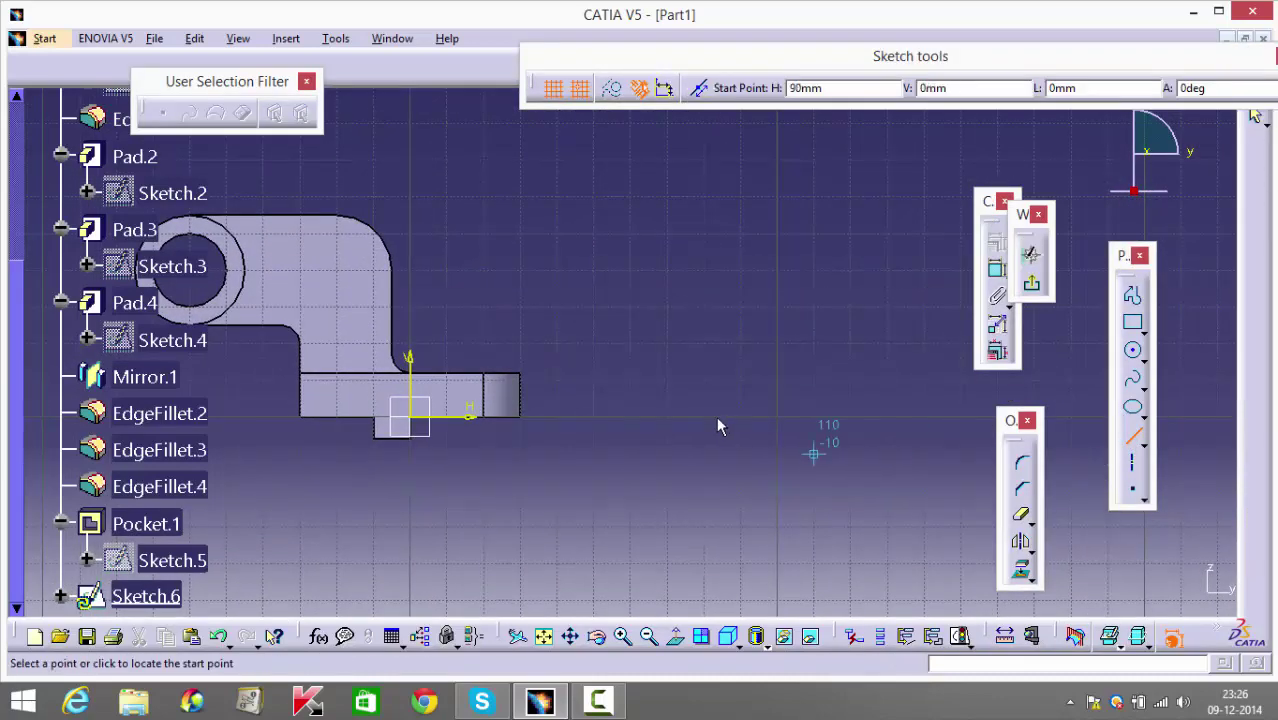
{"action": "left_click", "coordinate": [512, 172]}
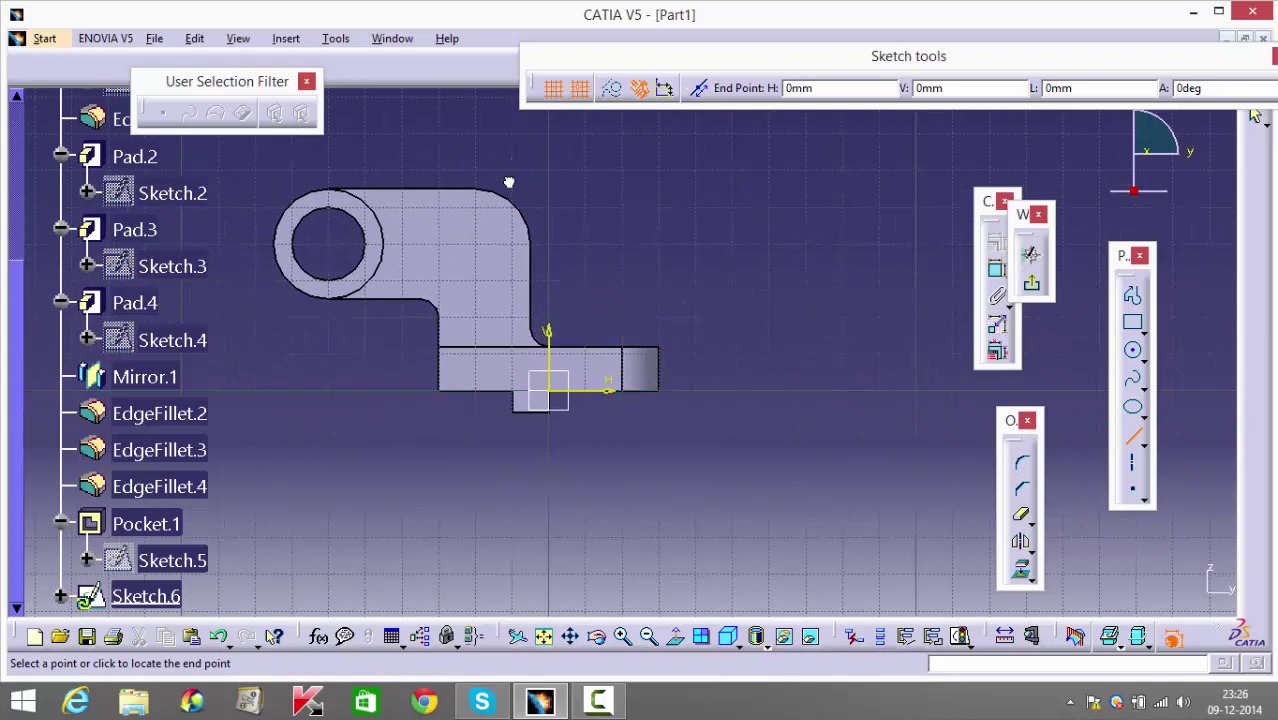
{"action": "left_click", "coordinate": [622, 317]}
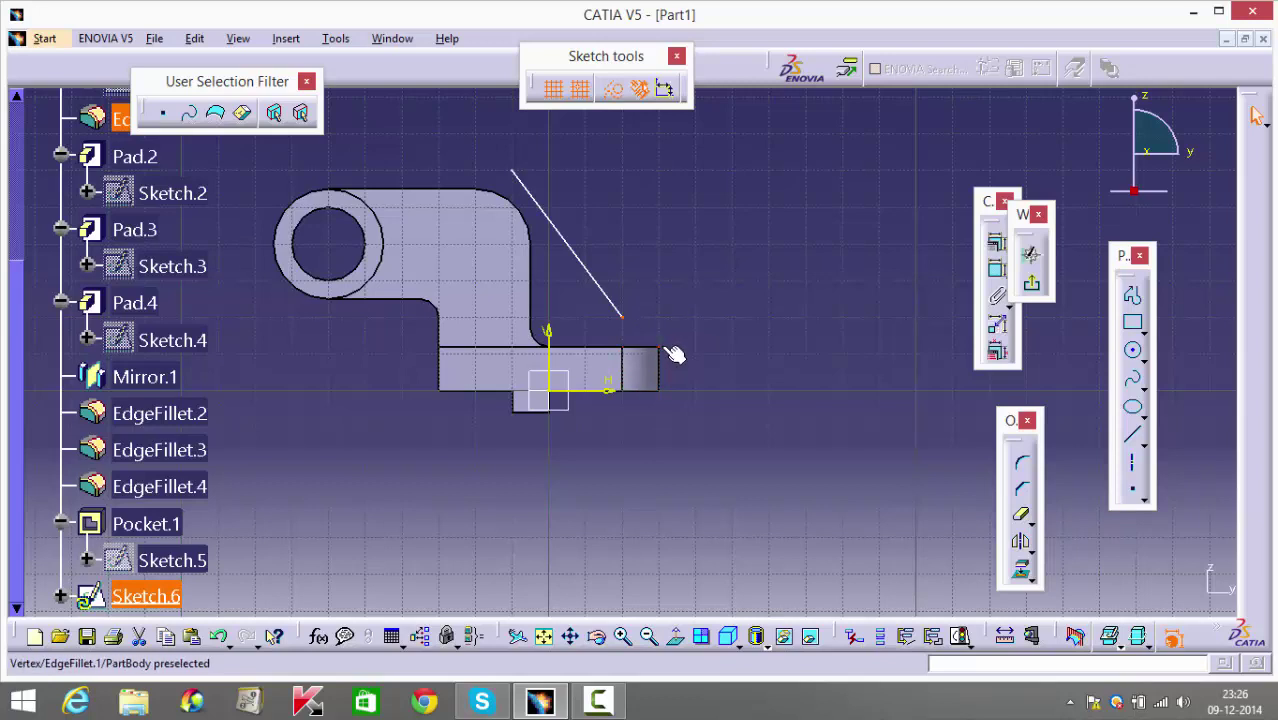
Constrain the line's lower endpoint as coincident with the upper corner at the plate's outer end.
{"action": "left_click", "coordinate": [672, 350], "text": "ctrl"}
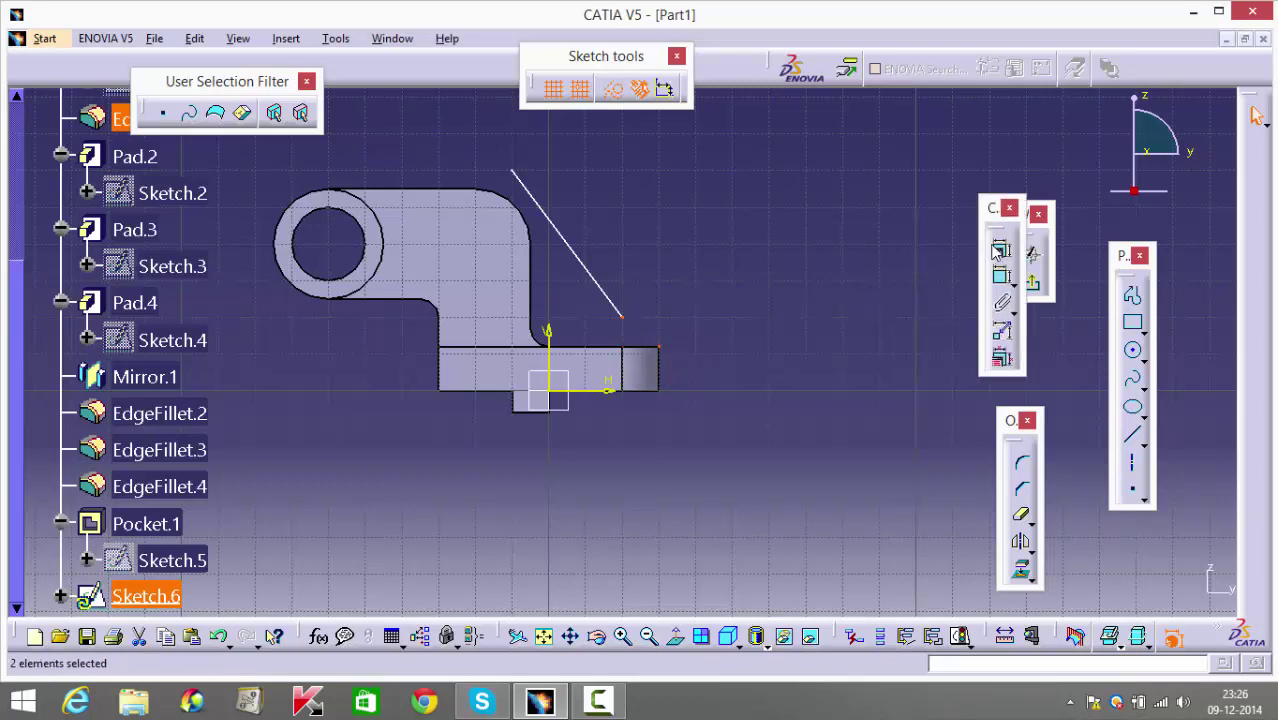
{"action": "left_click", "coordinate": [990, 245]}
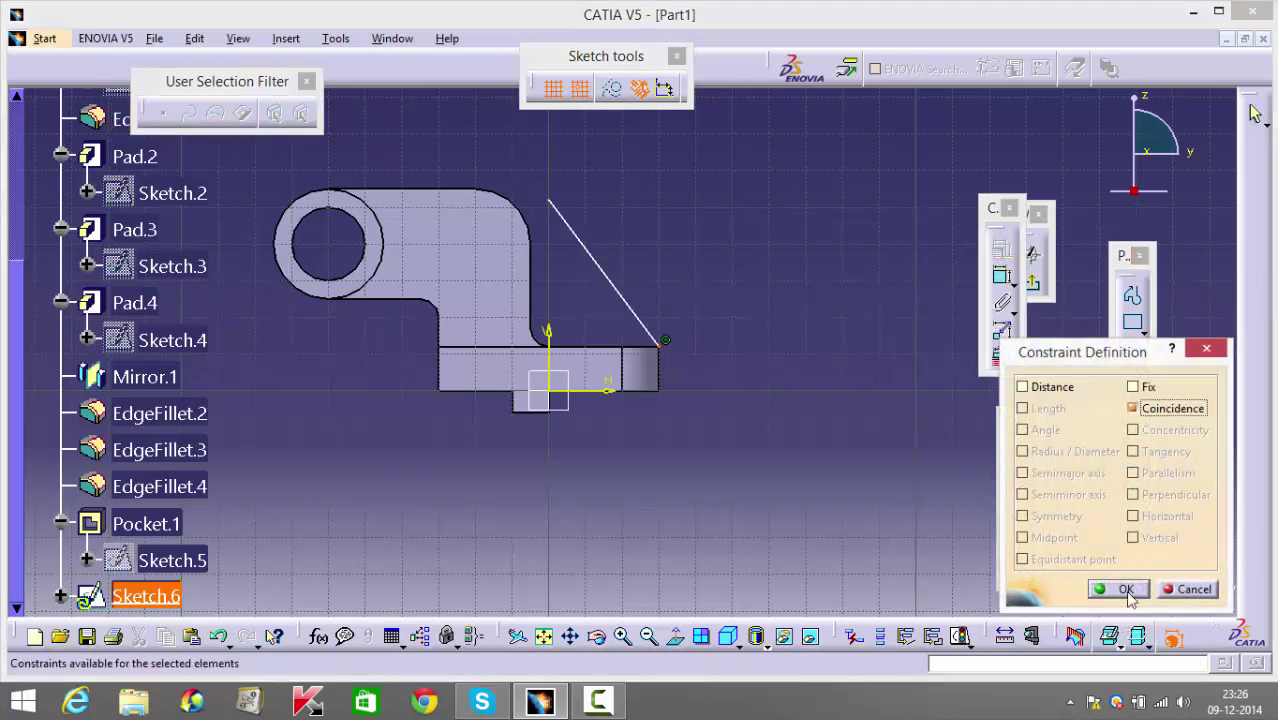
{"action": "left_click", "coordinate": [1118, 589]}
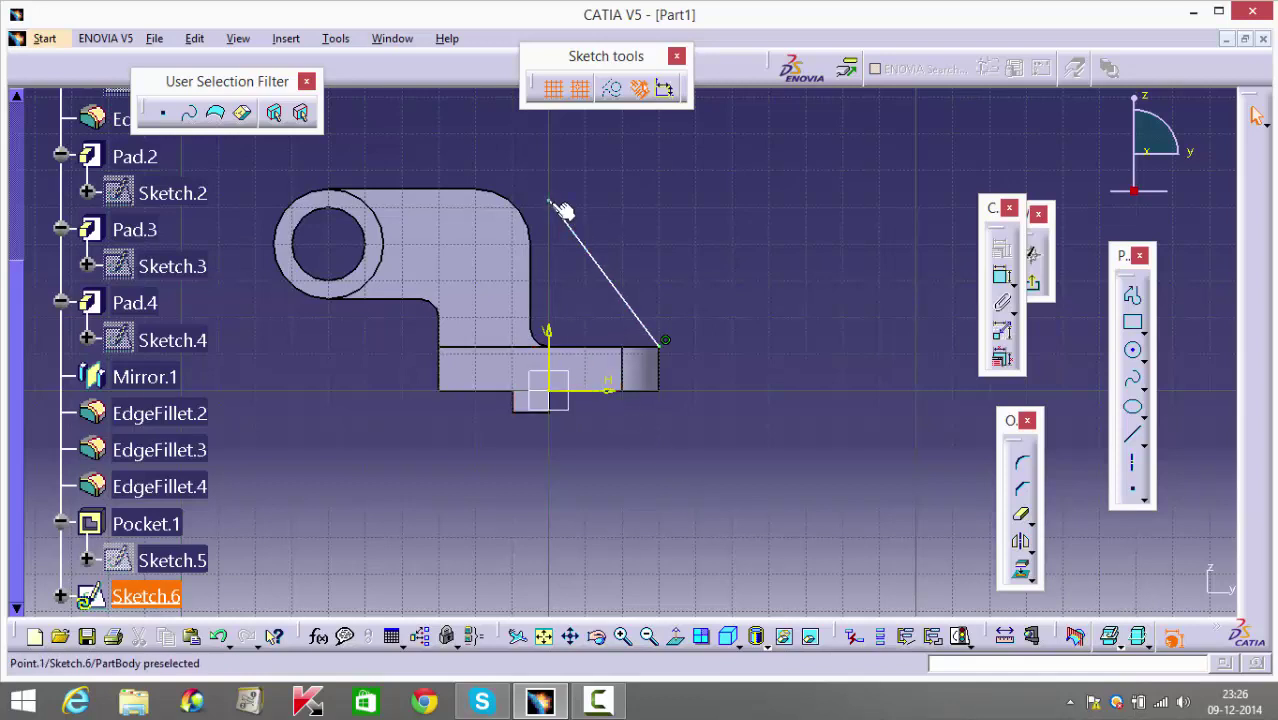
Constrain the line's upper endpoint as coincident with the arm's rounded outer corner and slide it slightly up along the arc.
{"action": "left_click", "coordinate": [523, 211]}
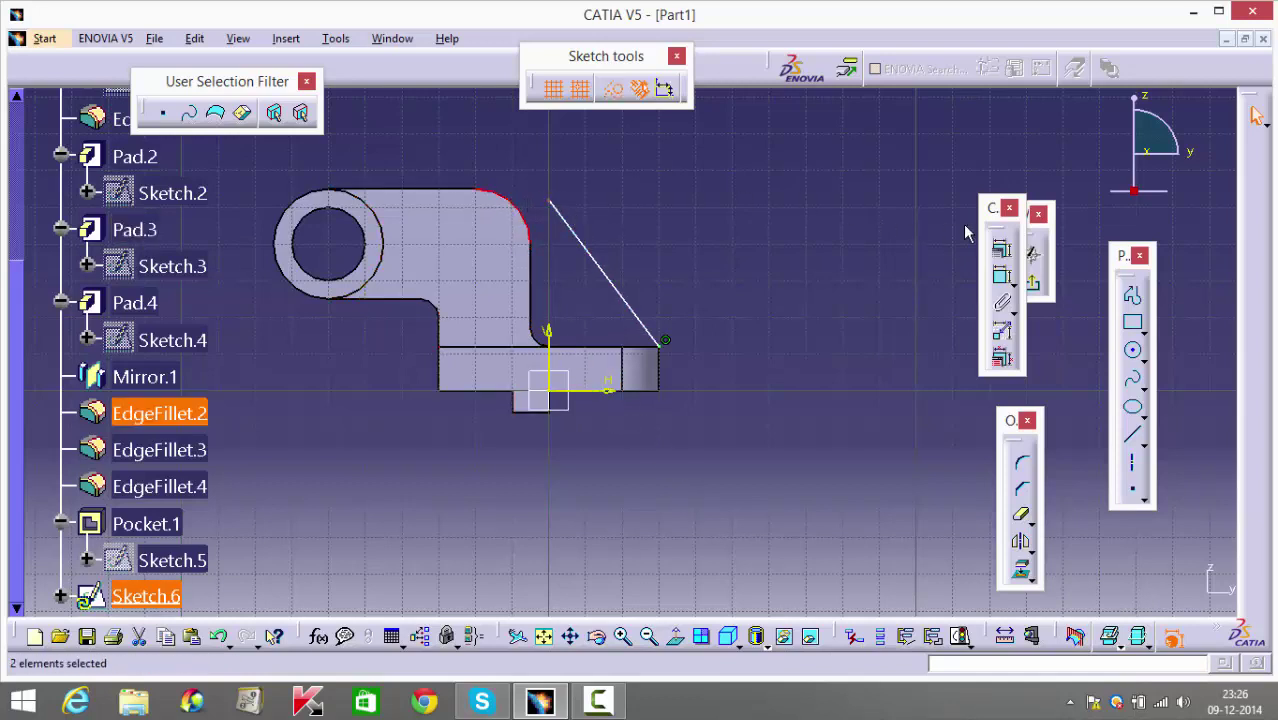
{"action": "left_click", "coordinate": [1001, 248]}
{"action": "left_click", "coordinate": [1162, 410]}
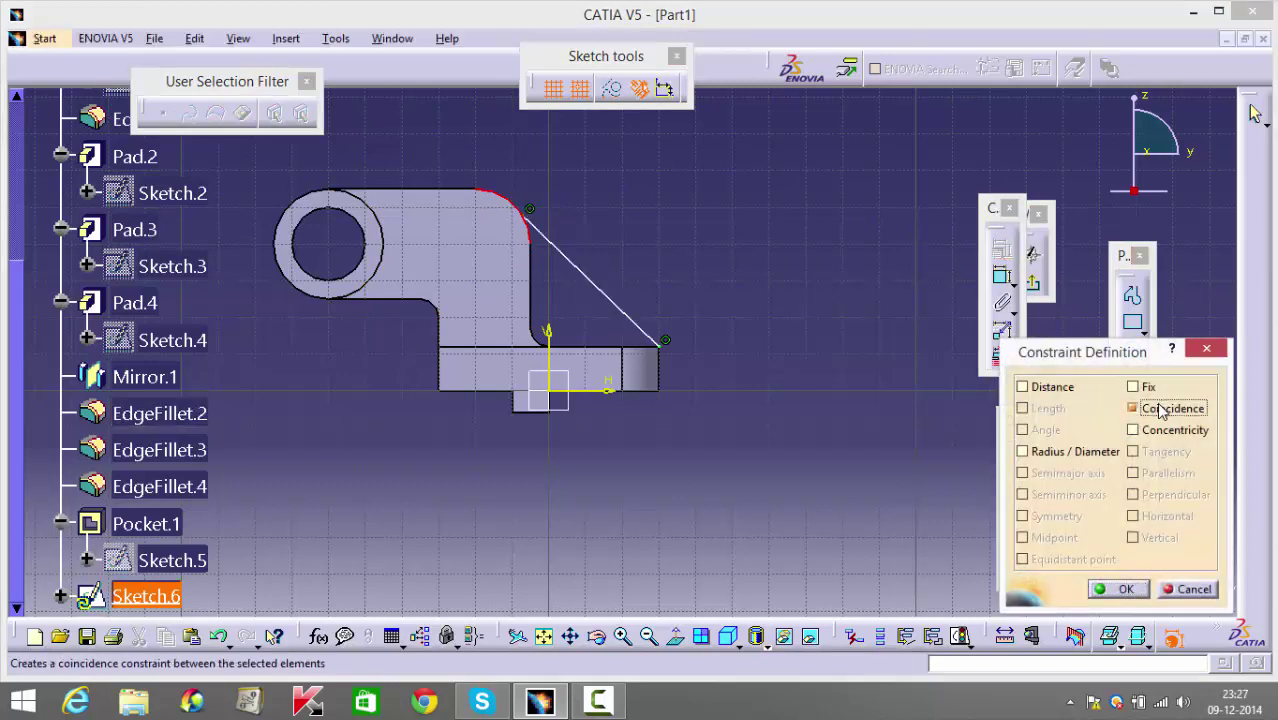
{"action": "left_click", "coordinate": [1119, 588]}
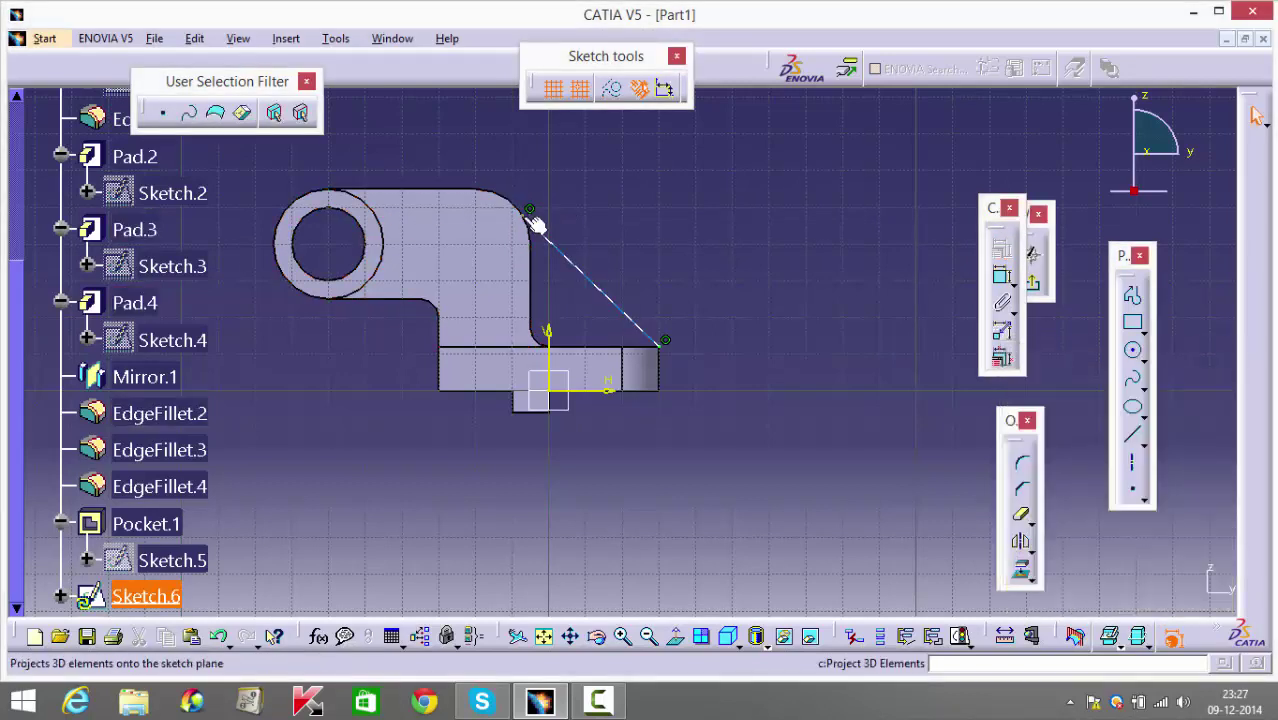
{"action": "mouse_move", "coordinate": [531, 212]}
{"action": "left_mouse_down"}
{"action": "mouse_move", "coordinate": [485, 190]}
{"action": "mouse_move", "coordinate": [520, 198]}
{"action": "left_mouse_up"}
Exit the sketch and create a 5 mm thick stiffener from the line, filling between the arm and the plate.
{"action": "middle_click_drag", "start_coordinate": [614, 226], "coordinate": [585, 288]}
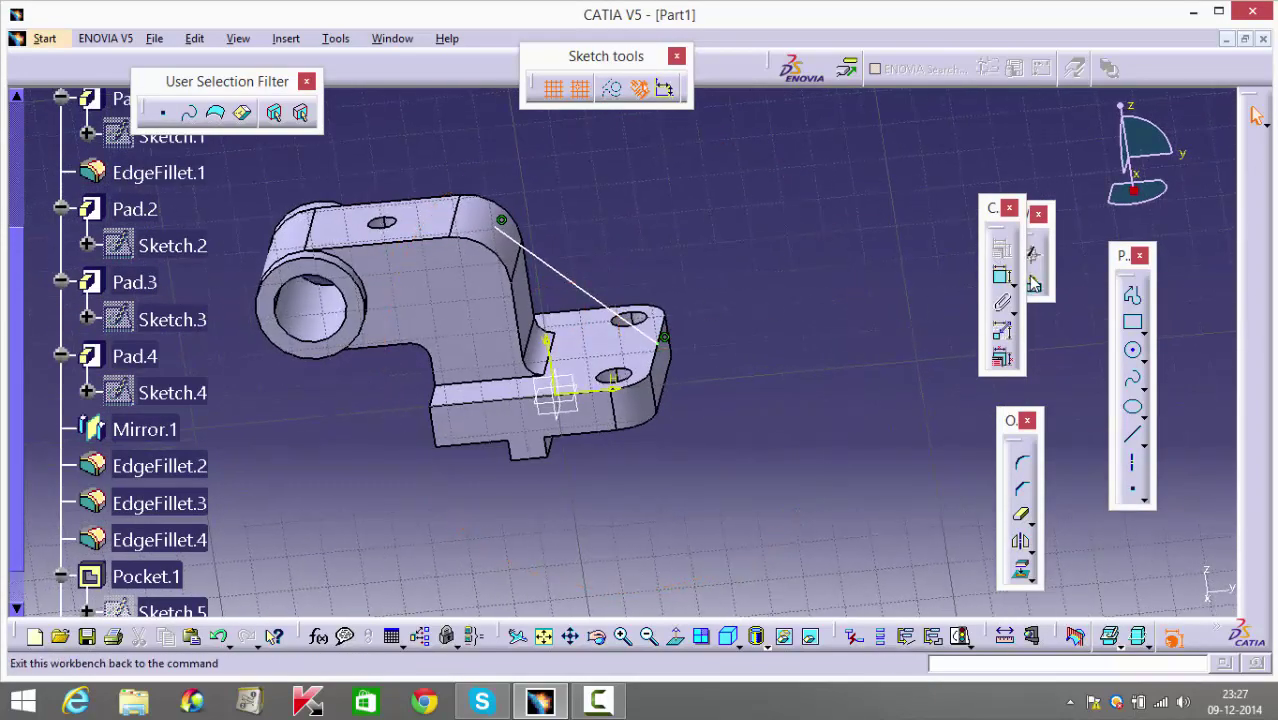
{"action": "left_click", "coordinate": [1257, 115]}
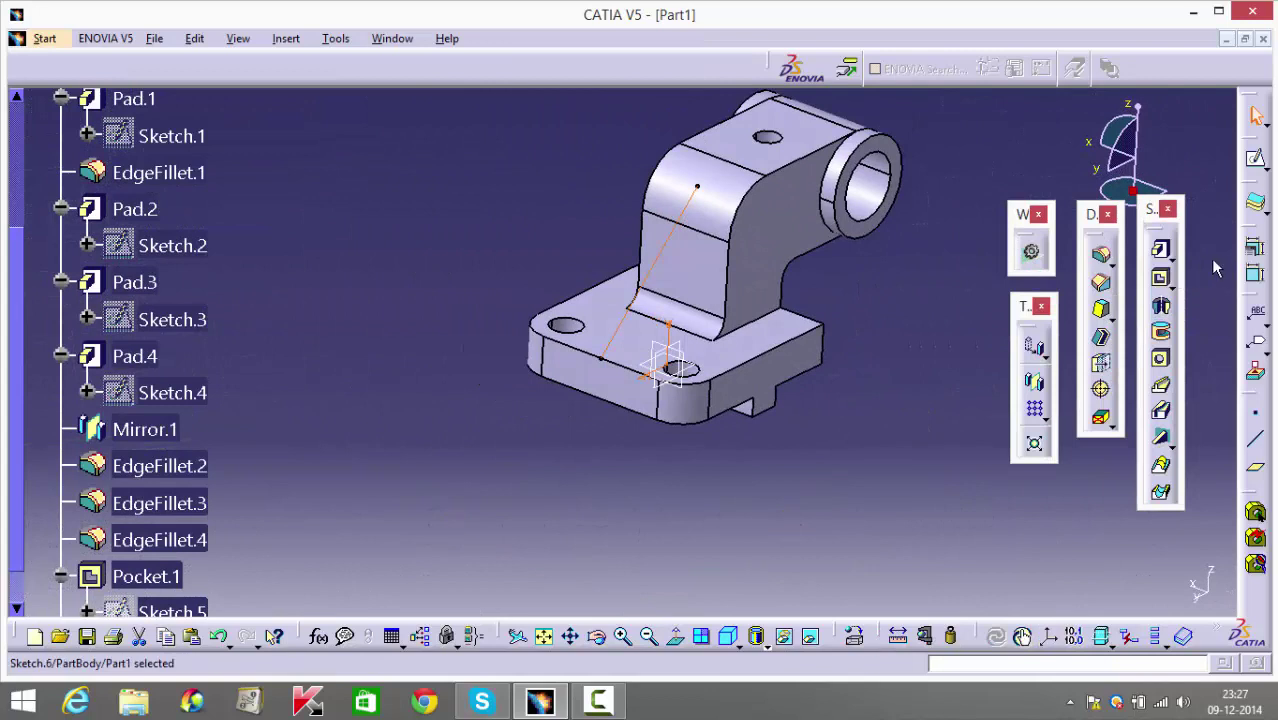
{"action": "left_click", "coordinate": [1160, 437]}
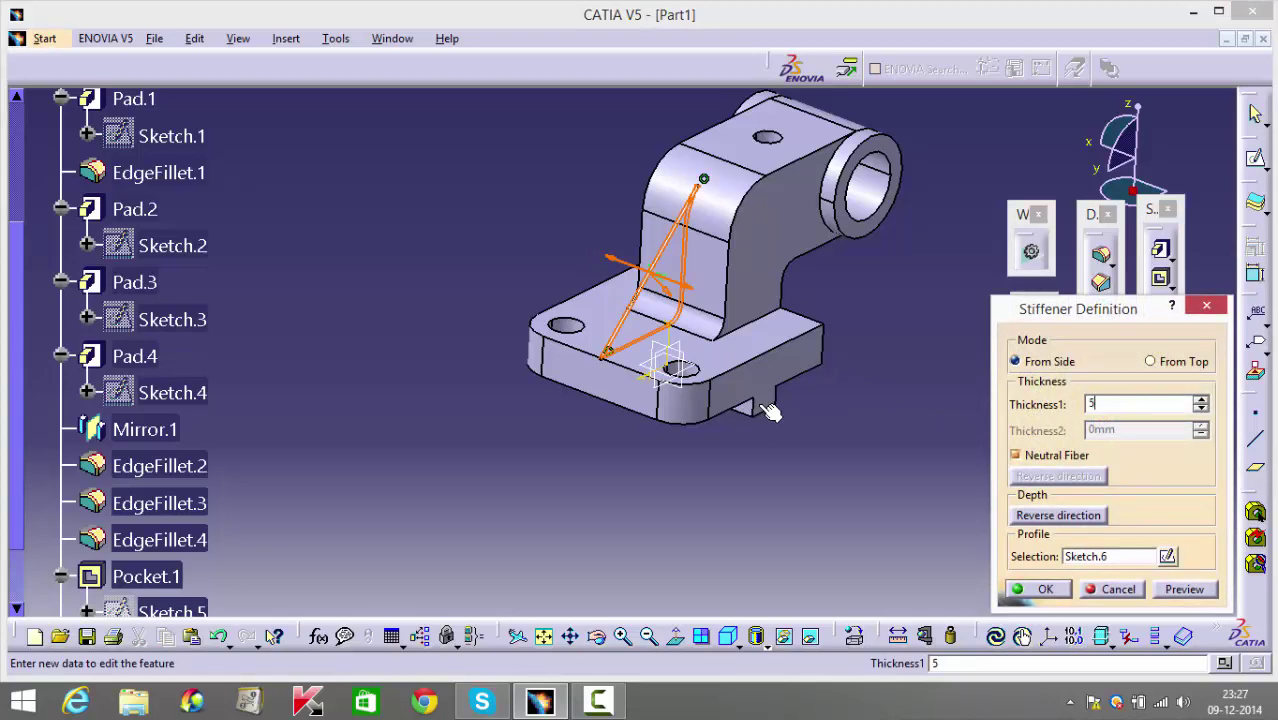
{"action": "key", "text": "Return"}
{"action": "middle_click_drag", "start_coordinate": [728, 432], "coordinate": [744, 478]}
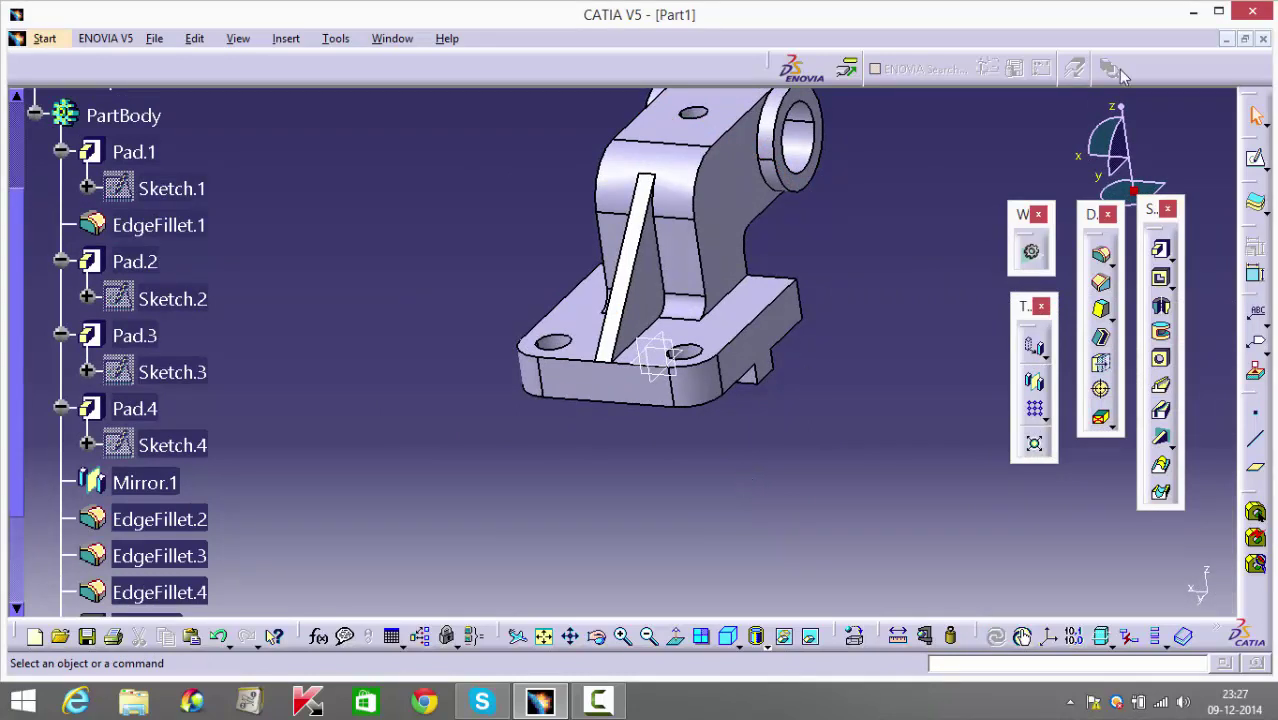
Close the bracket's part document.
{"action": "left_click", "coordinate": [1262, 38]}
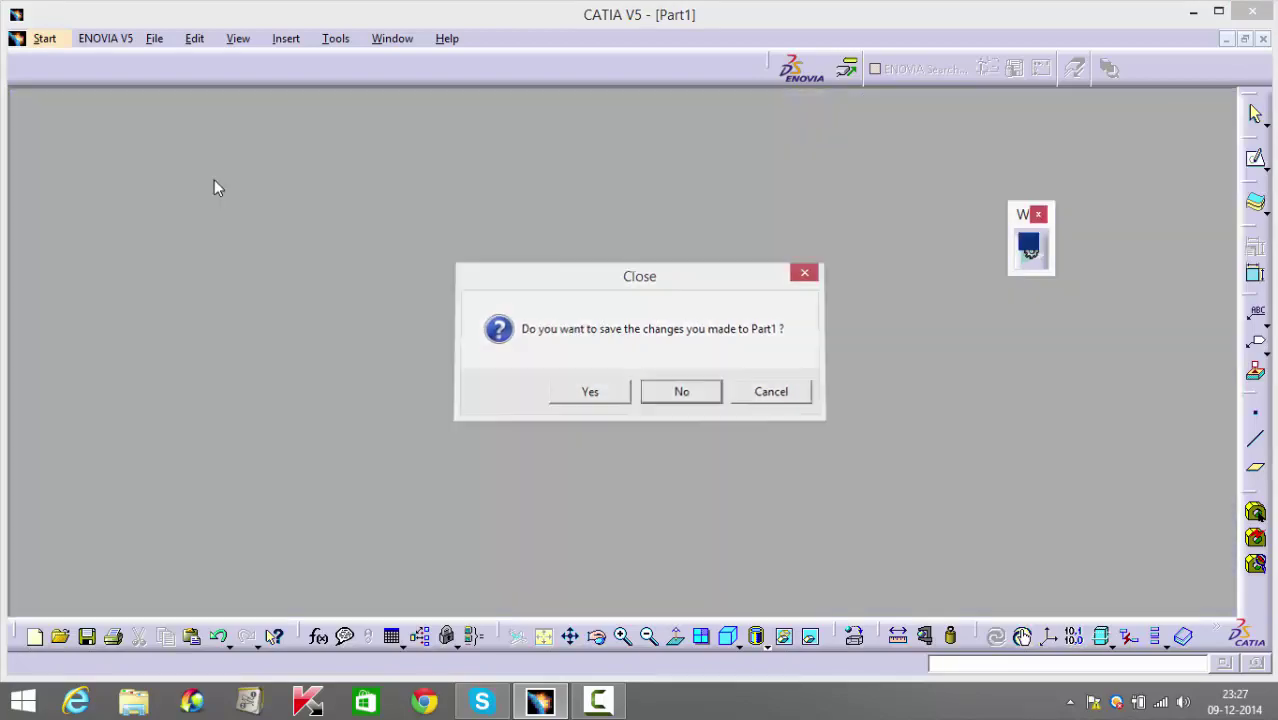